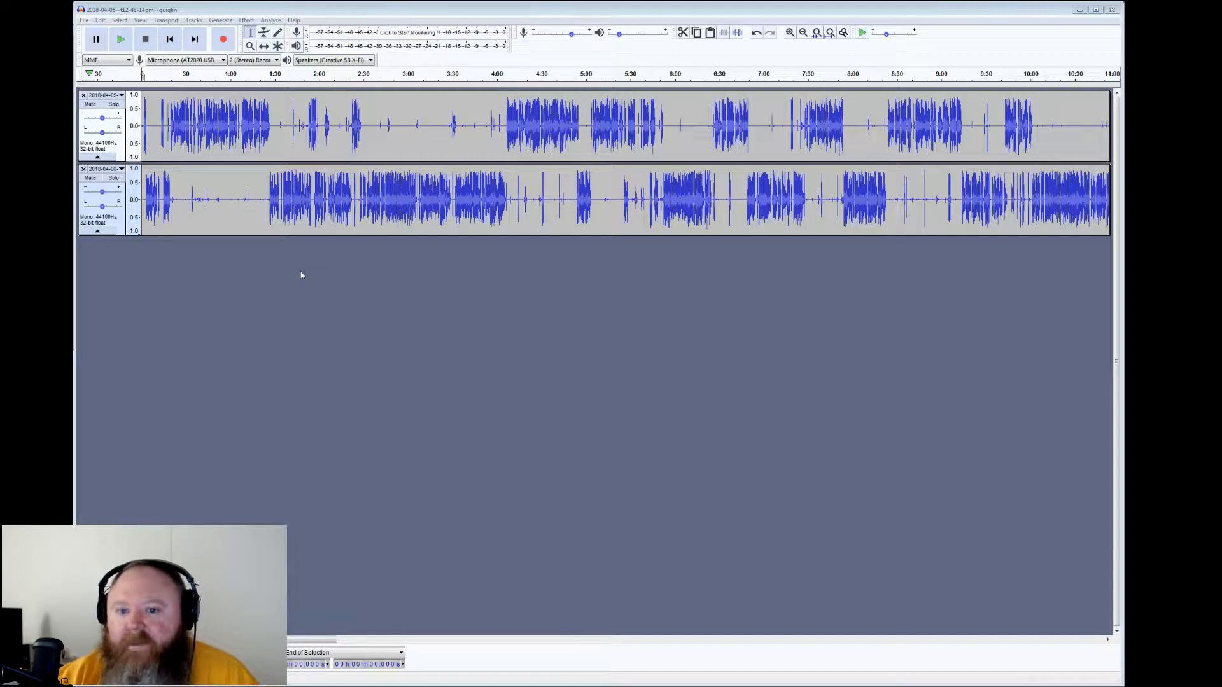
# Solo the upper voice track and mute the lower one
pyautogui.click(790, 33)
pyautogui.click(789, 33)
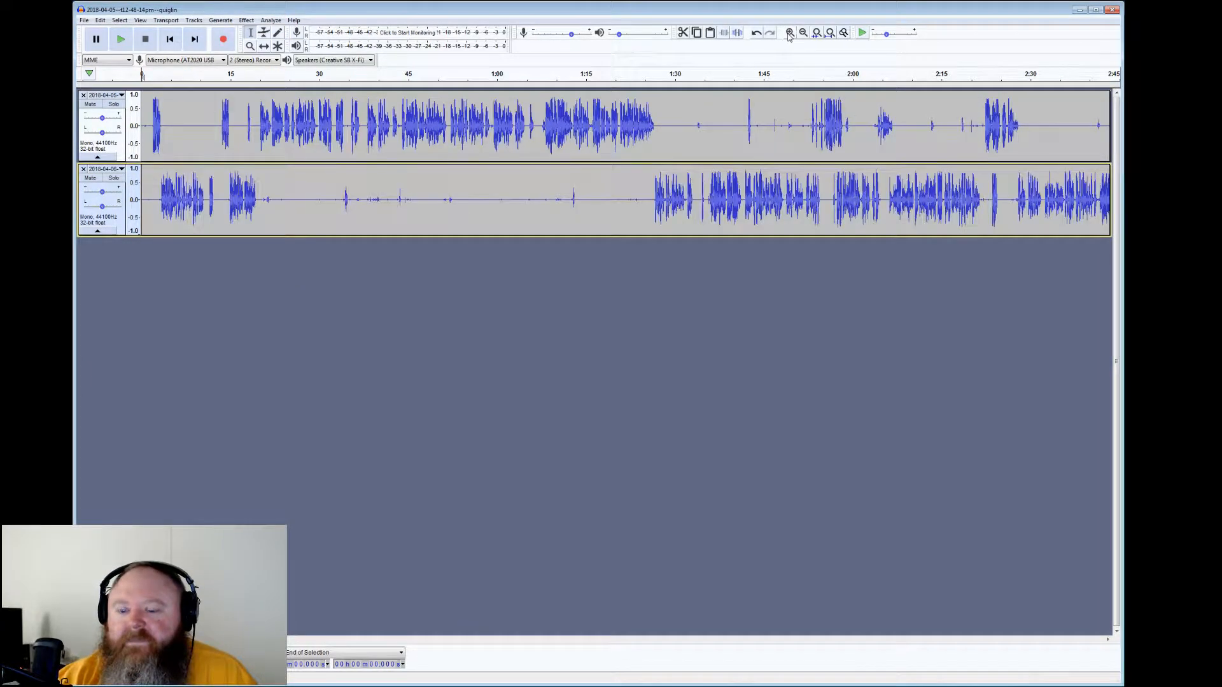
pyautogui.click(789, 33)
pyautogui.click(790, 33)
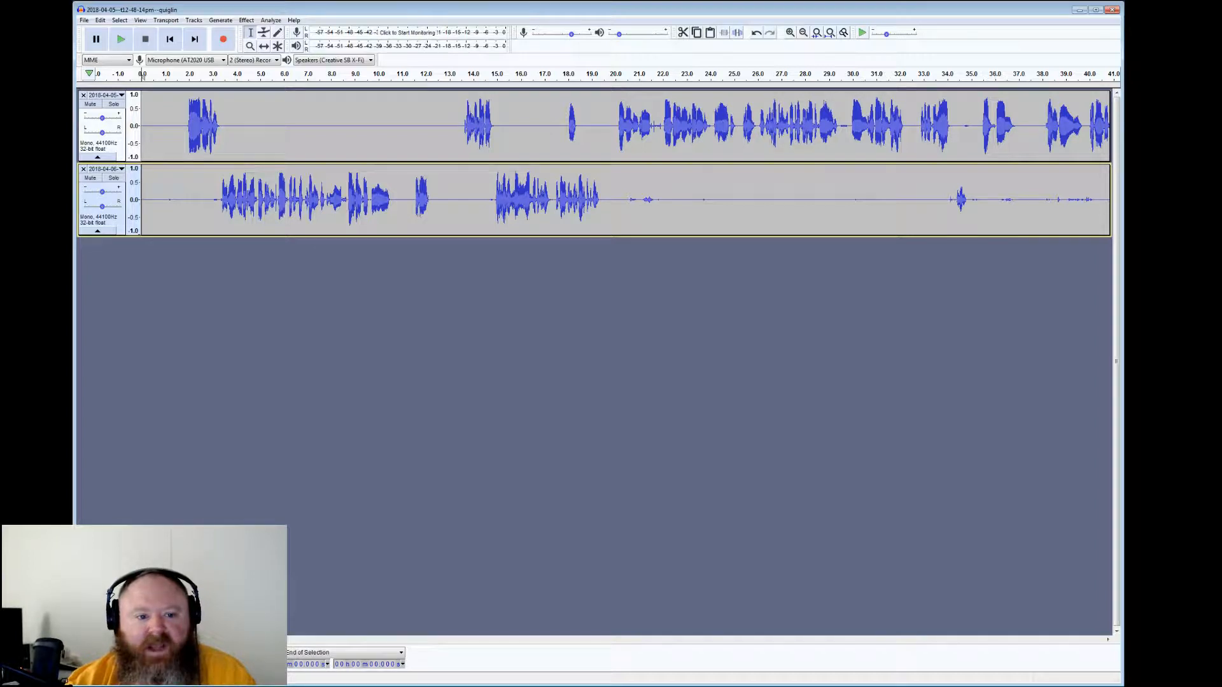
pyautogui.click(90, 179)
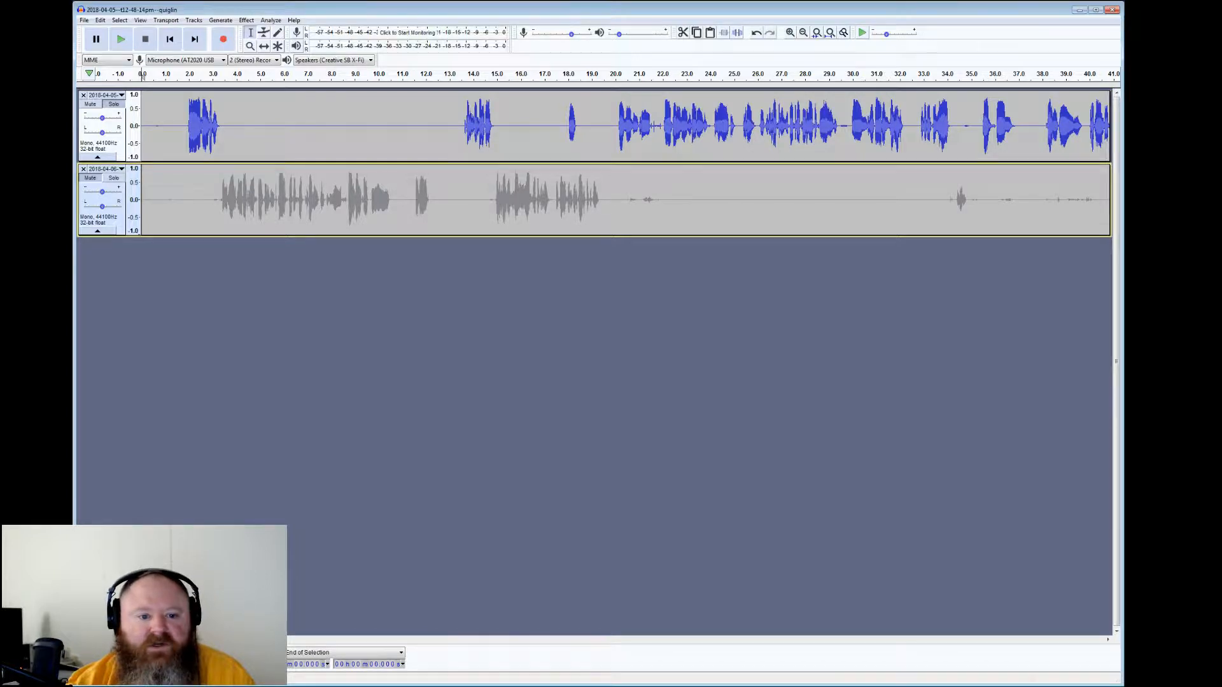
# Silence about the first 1.9 seconds of the upper track and select about the first 3.4 seconds of the lower track
pyautogui.moveTo(187, 127); pyautogui.dragTo(142, 127)
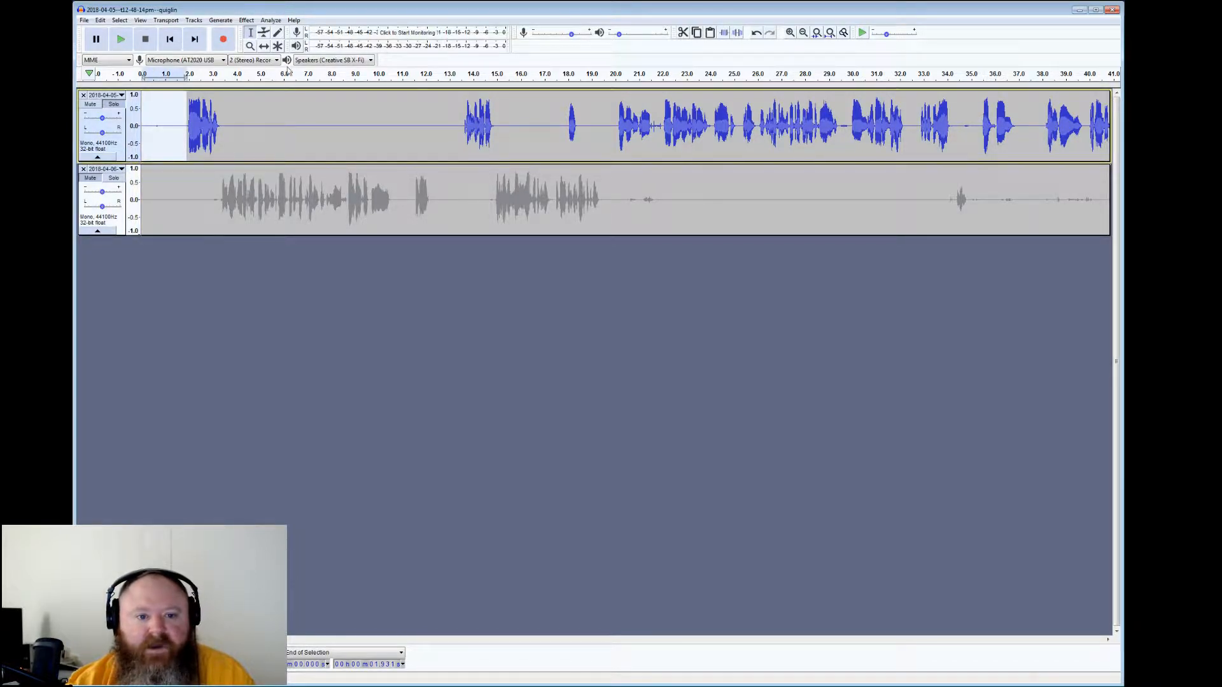
pyautogui.click(738, 33)
pyautogui.click(220, 200)
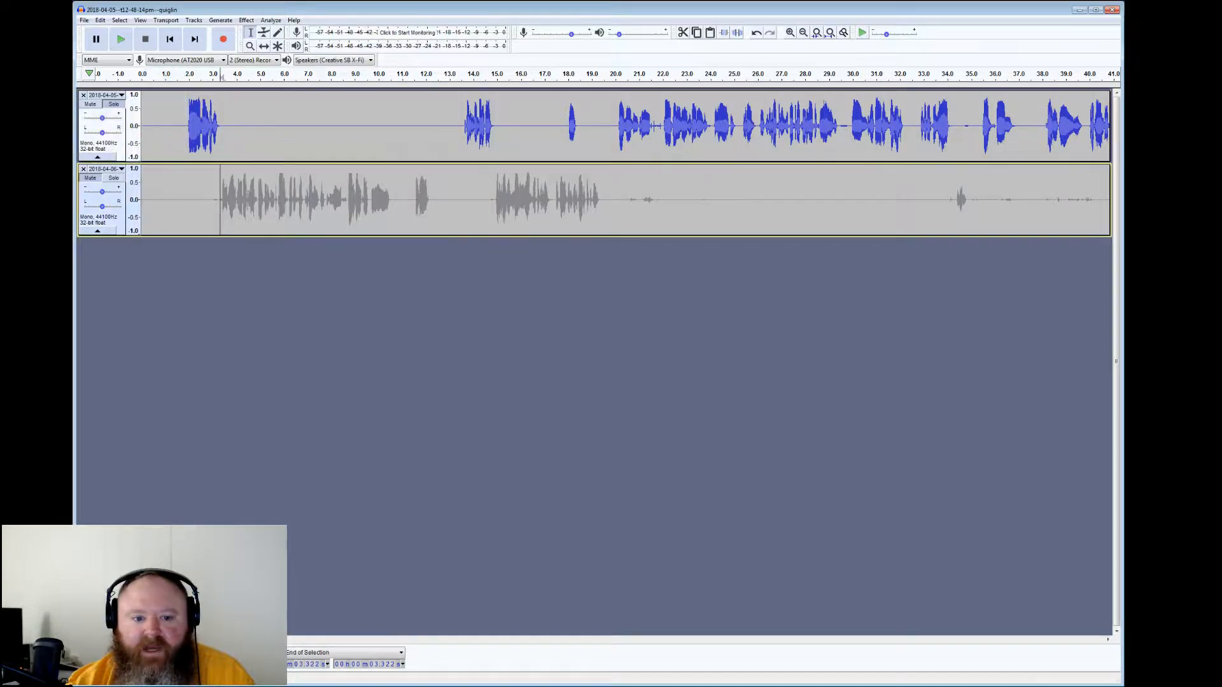
pyautogui.moveTo(221, 200); pyautogui.dragTo(141, 210)
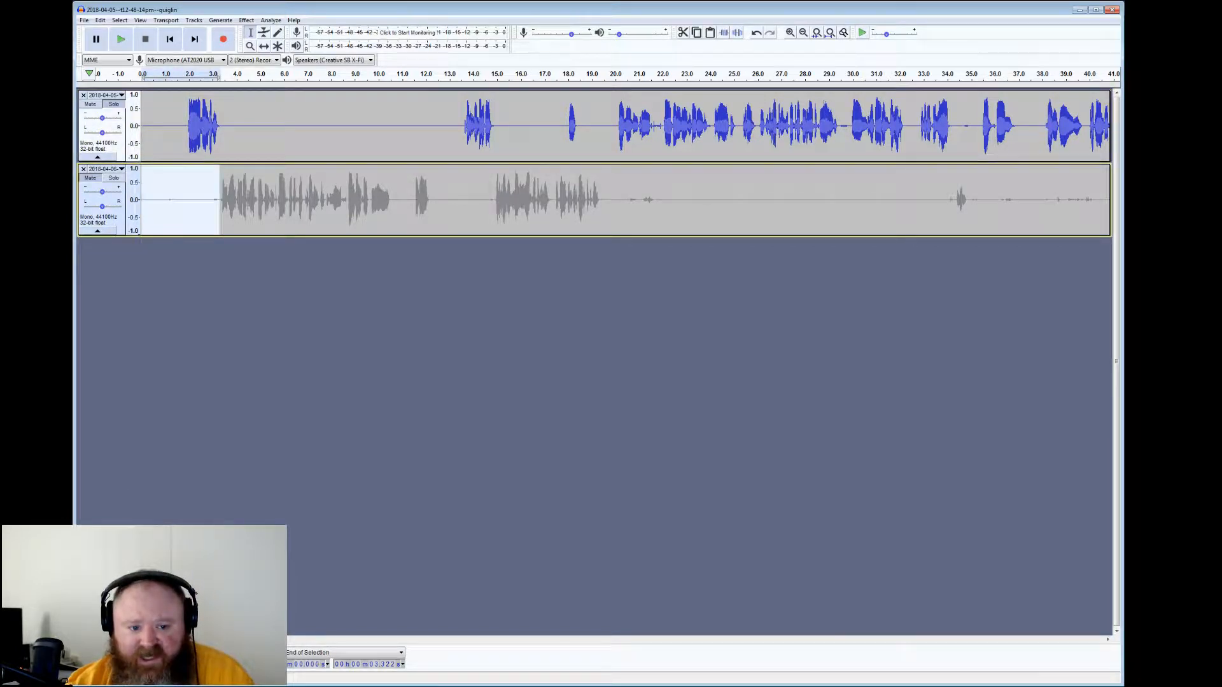
pyautogui.hotkey('shift', 'Right')
pyautogui.hotkey('shift', 'Right')
pyautogui.hotkey('shift', 'Right')
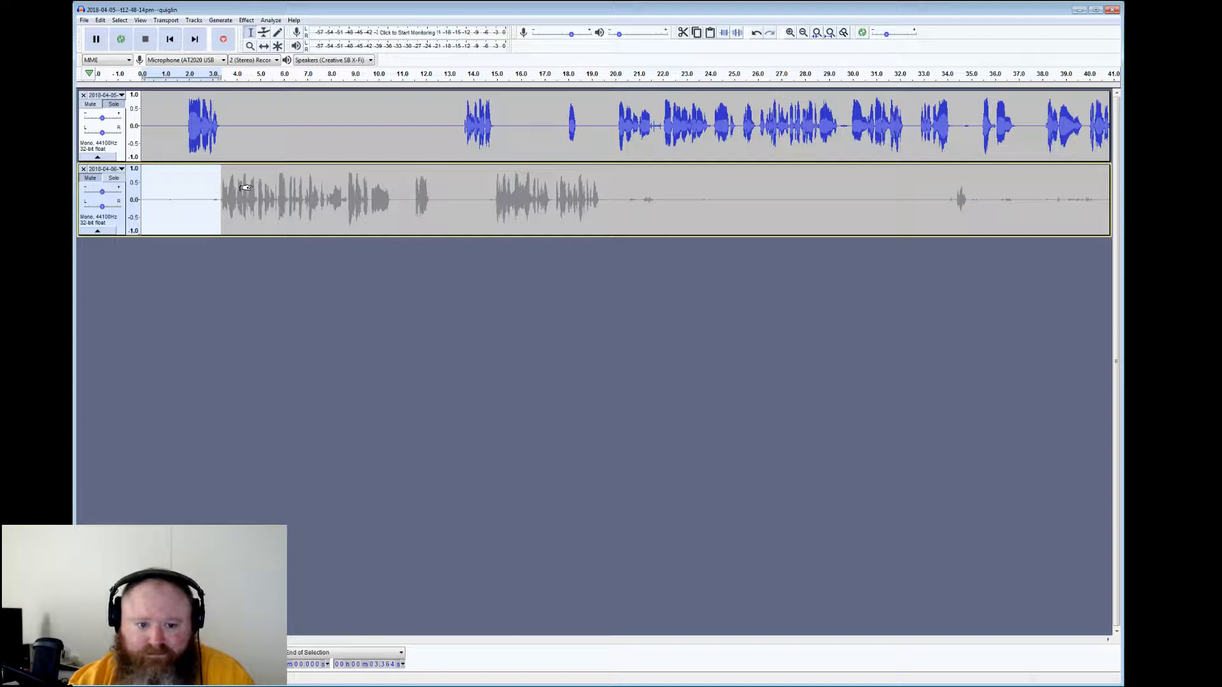
pyautogui.hotkey('shift', 'Right')
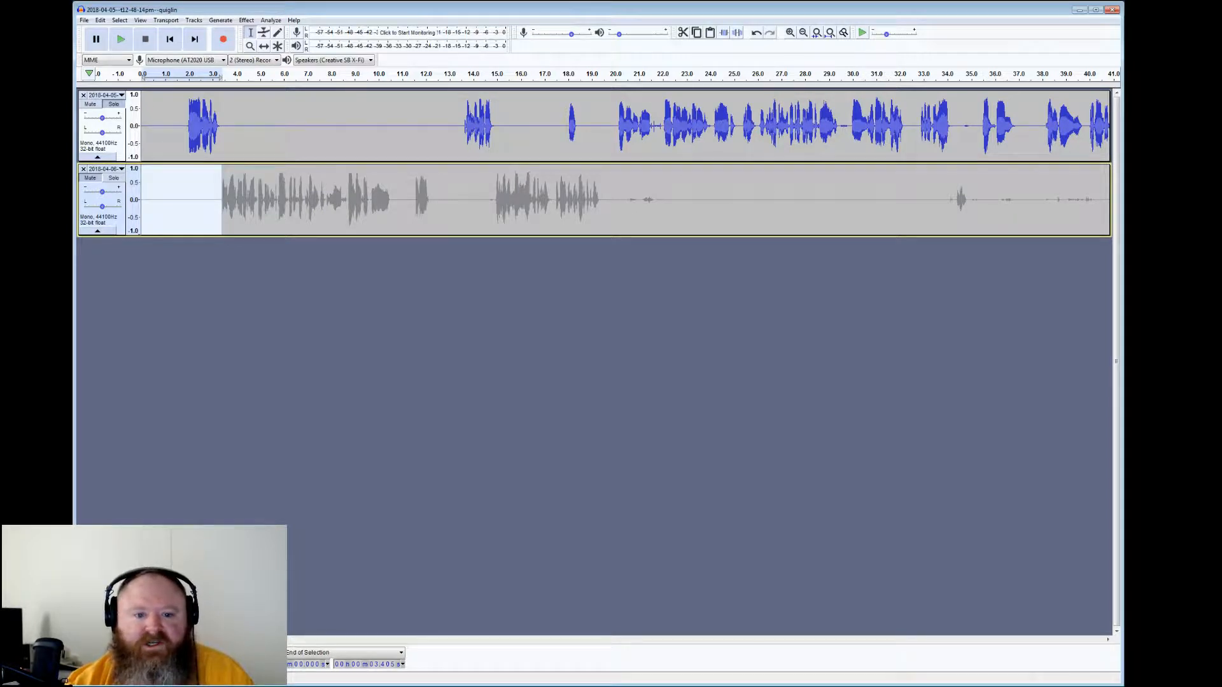
# Check the start of the second phrase in the upper track and select the pause before it, about 3.5 to 13.6 seconds
pyautogui.moveTo(220, 125); pyautogui.dragTo(465, 125)
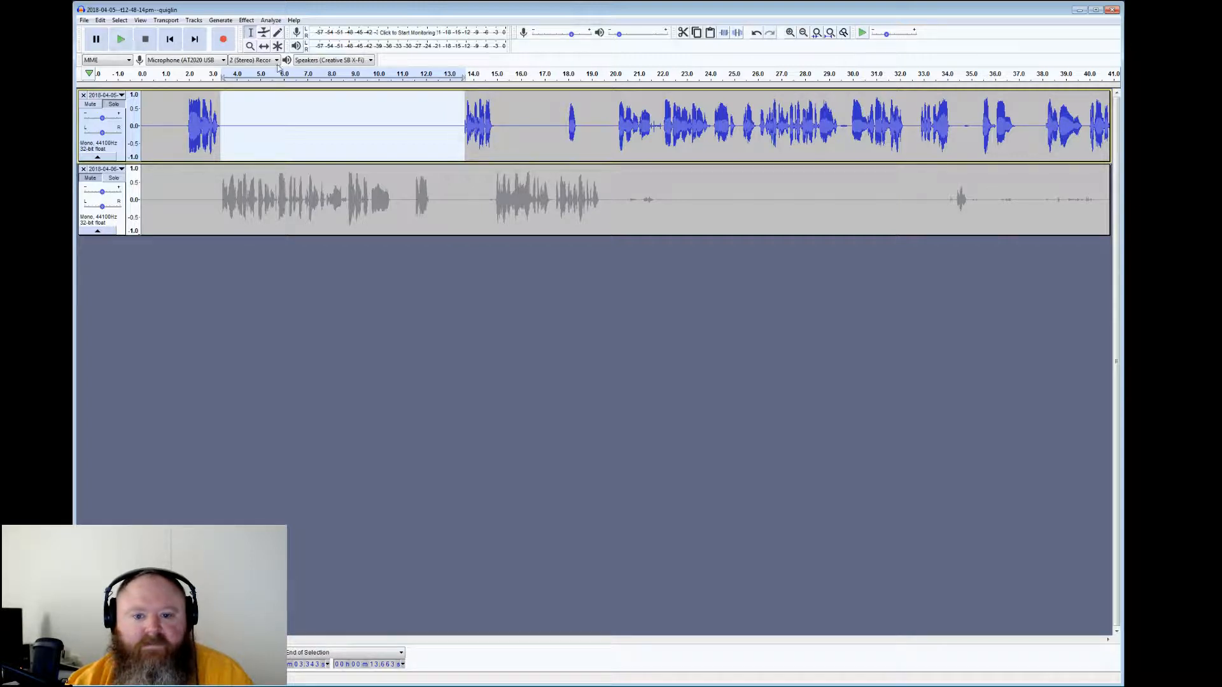
pyautogui.click(462, 109)
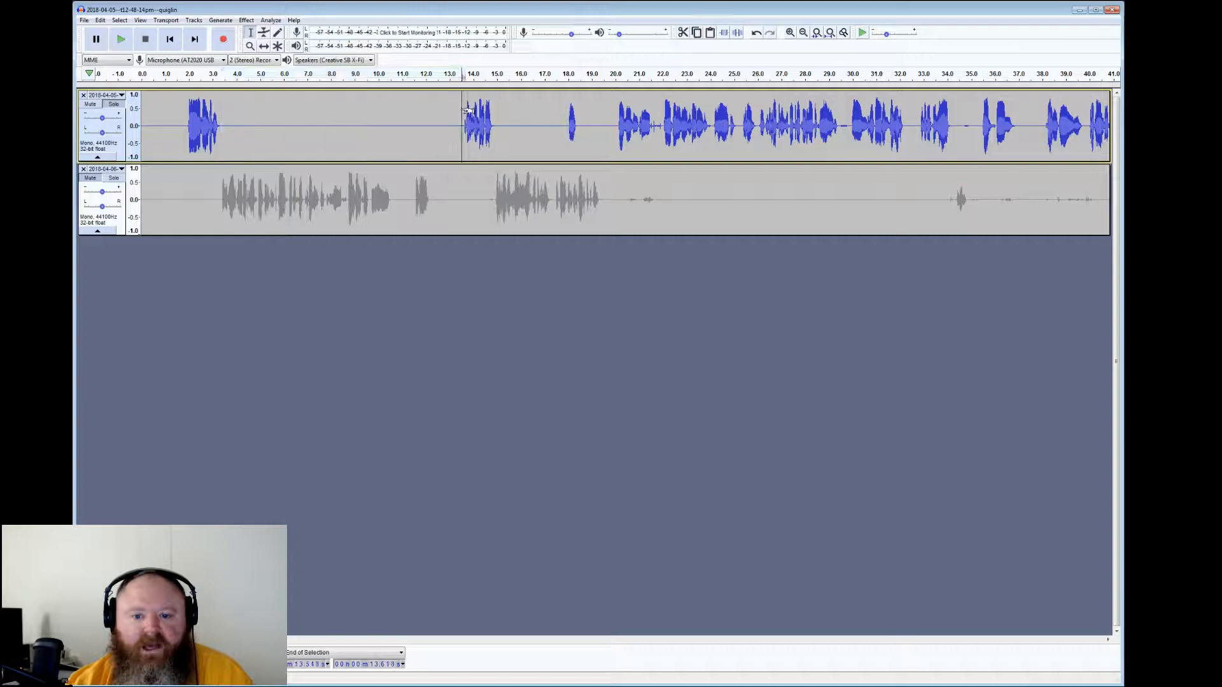
pyautogui.click(150, 41)
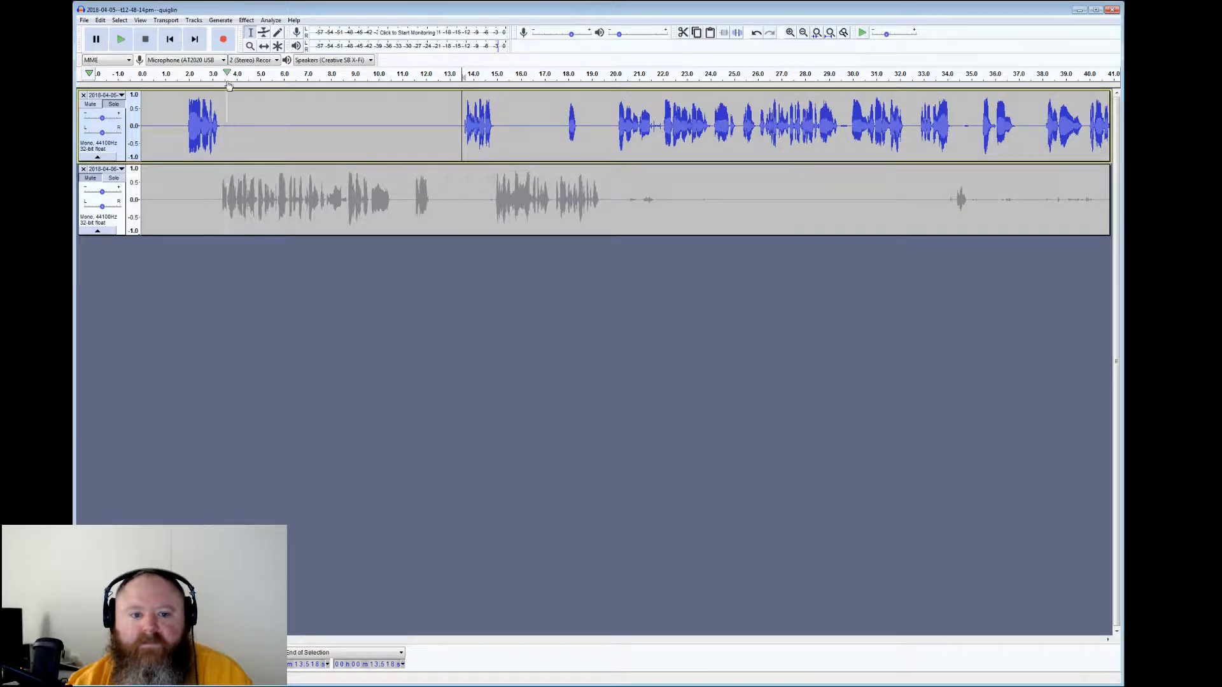
pyautogui.moveTo(224, 109); pyautogui.dragTo(463, 108)
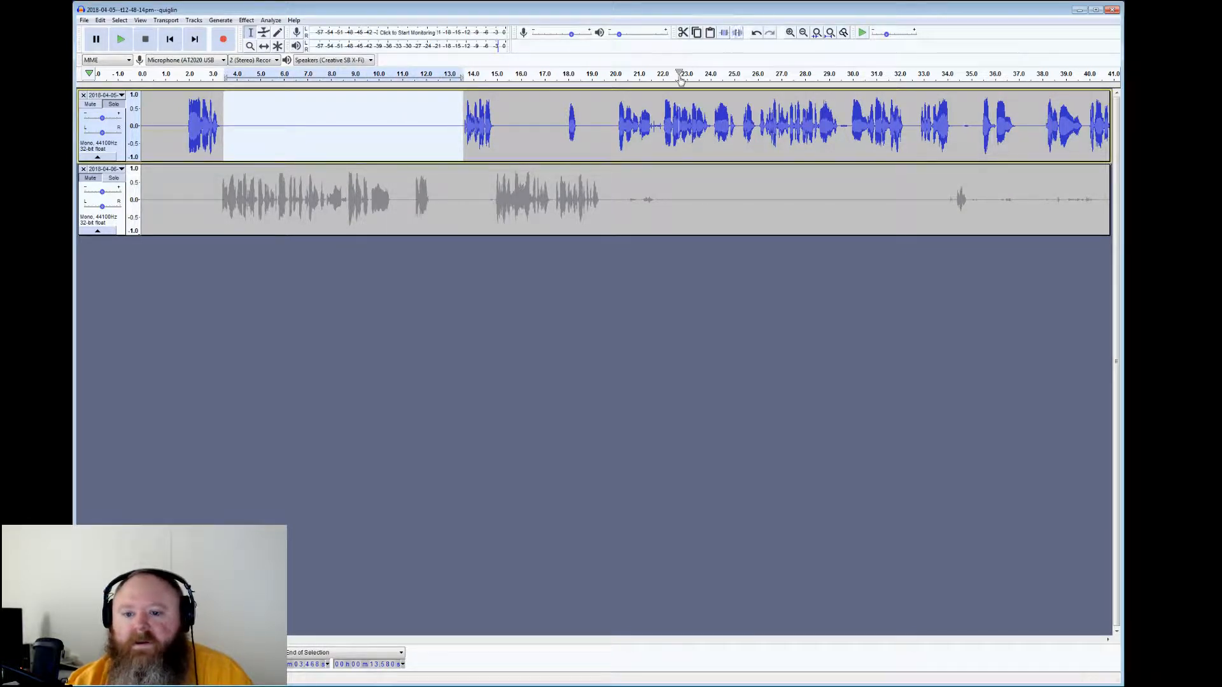
# Silence the short noises in the upper track at about 21.5–22.0, 29.4–29.9 and 34.1–35.4 seconds
pyautogui.moveTo(652, 126); pyautogui.dragTo(660, 126)
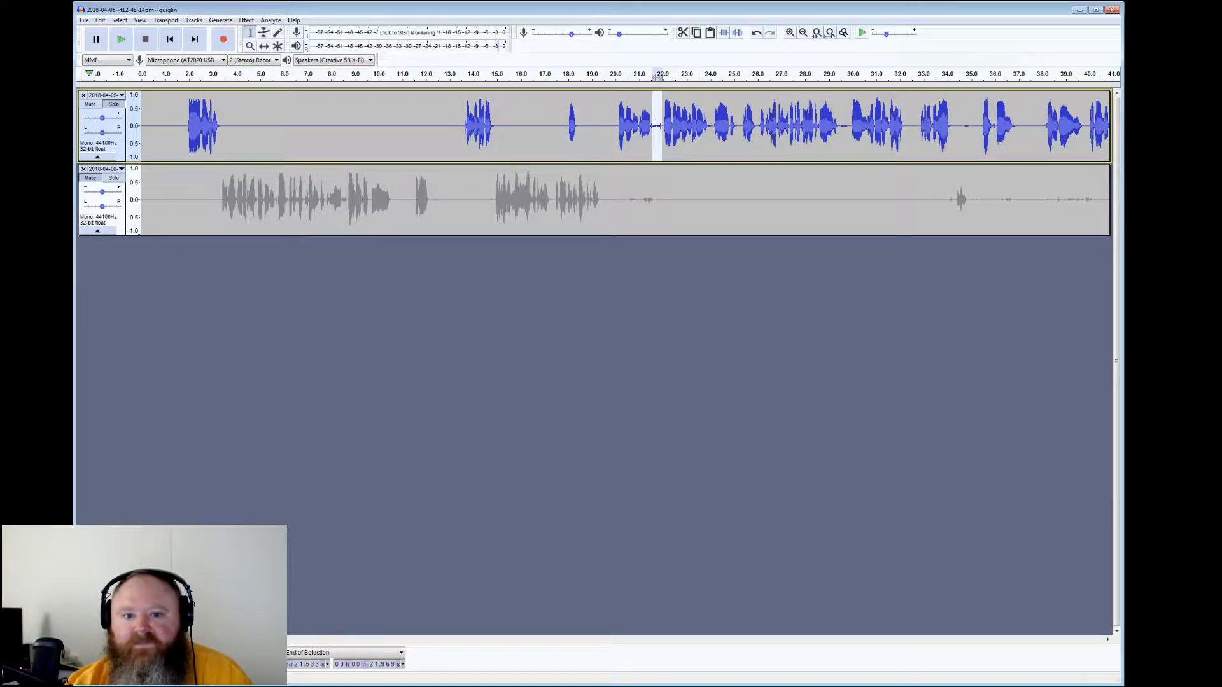
pyautogui.click(122, 43)
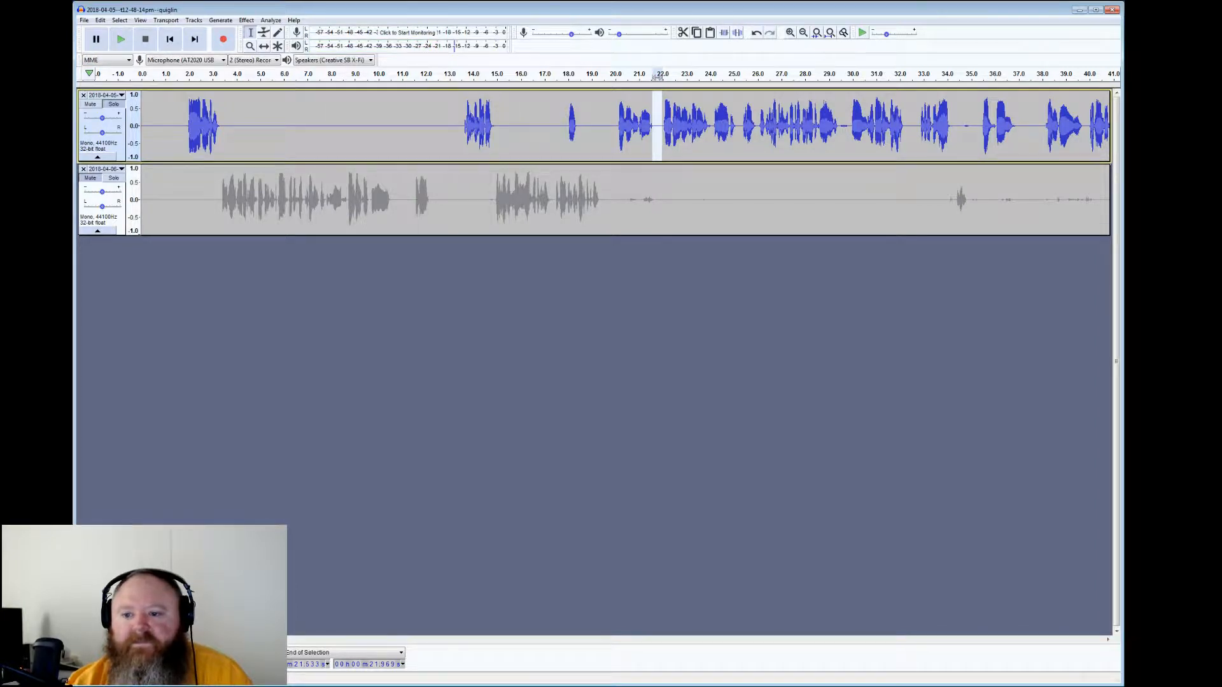
pyautogui.moveTo(840, 143); pyautogui.dragTo(849, 144)
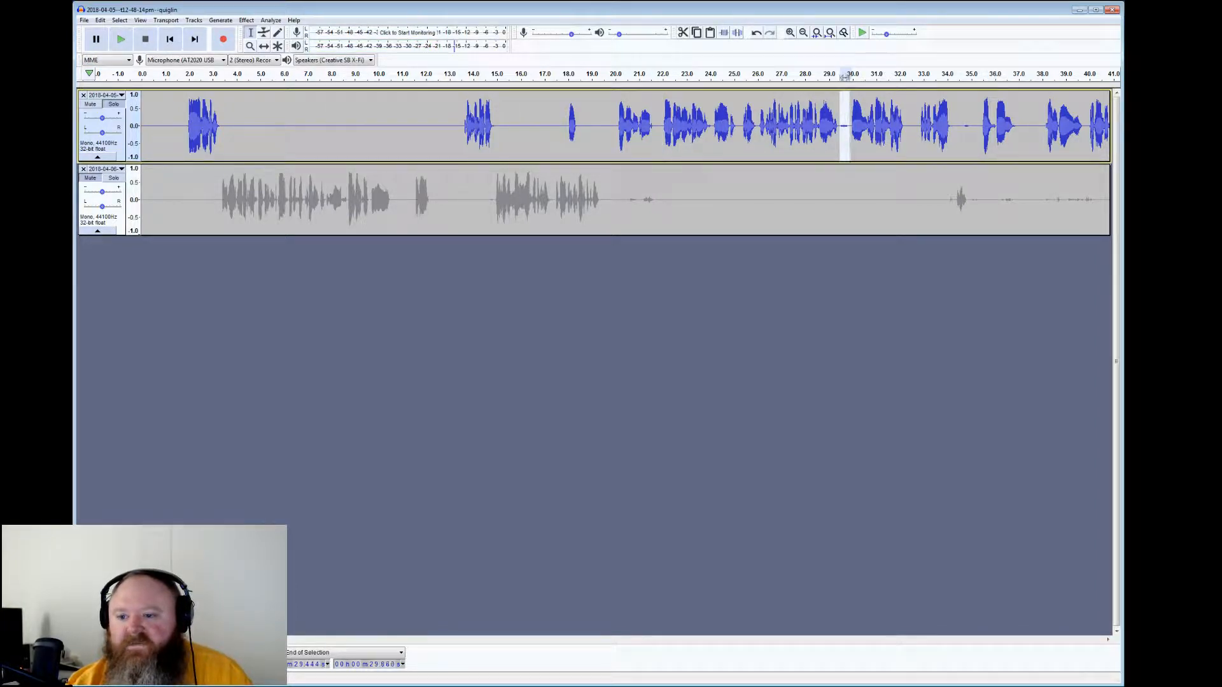
pyautogui.click(738, 33)
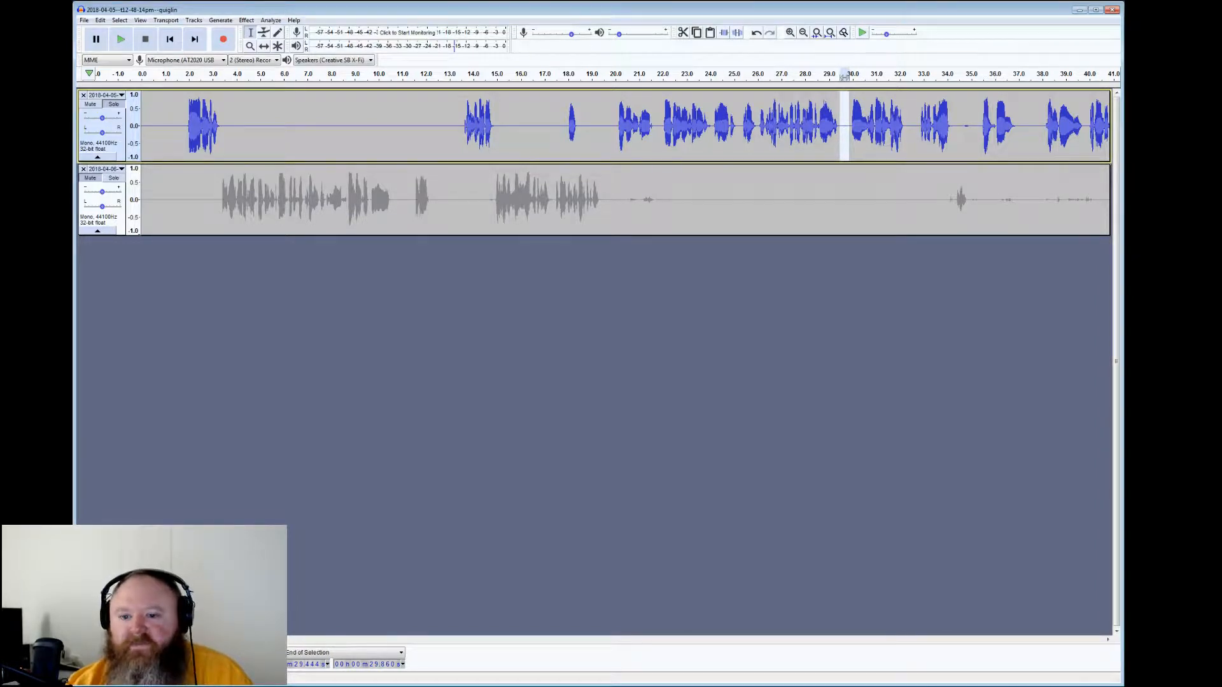
pyautogui.moveTo(663, 143); pyautogui.dragTo(651, 143)
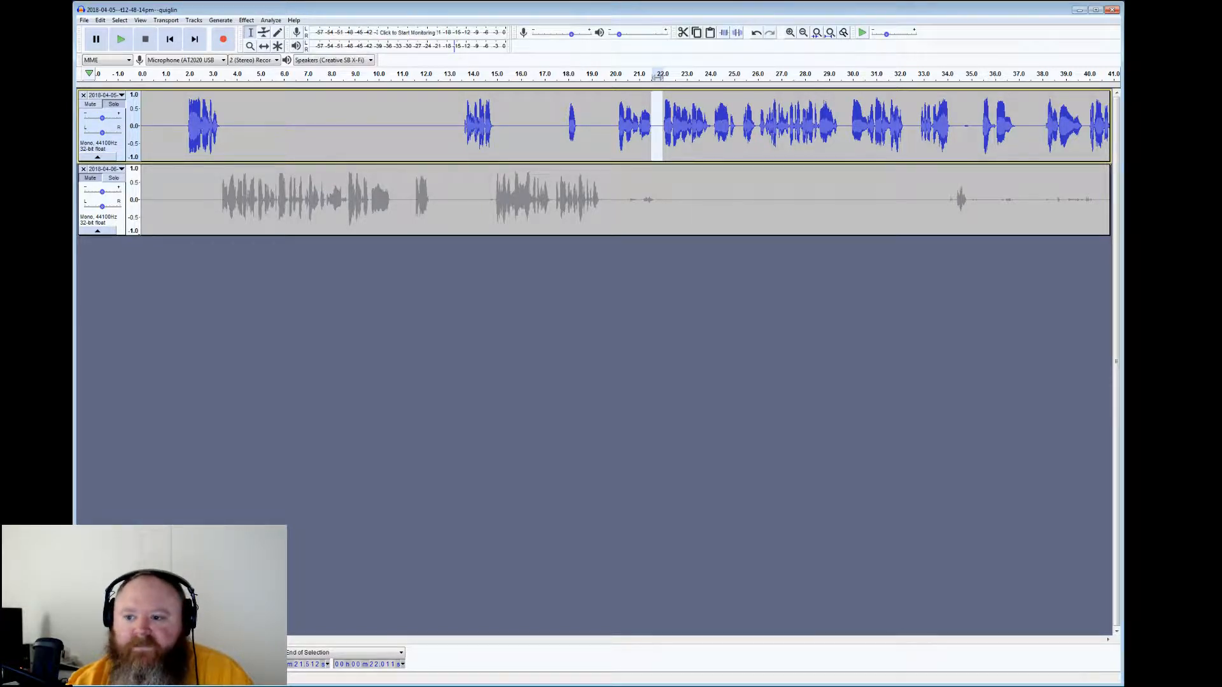
pyautogui.moveTo(953, 120)
pyautogui.mouseDown()
pyautogui.moveTo(982, 121)
pyautogui.moveTo(951, 112)
pyautogui.mouseUp()
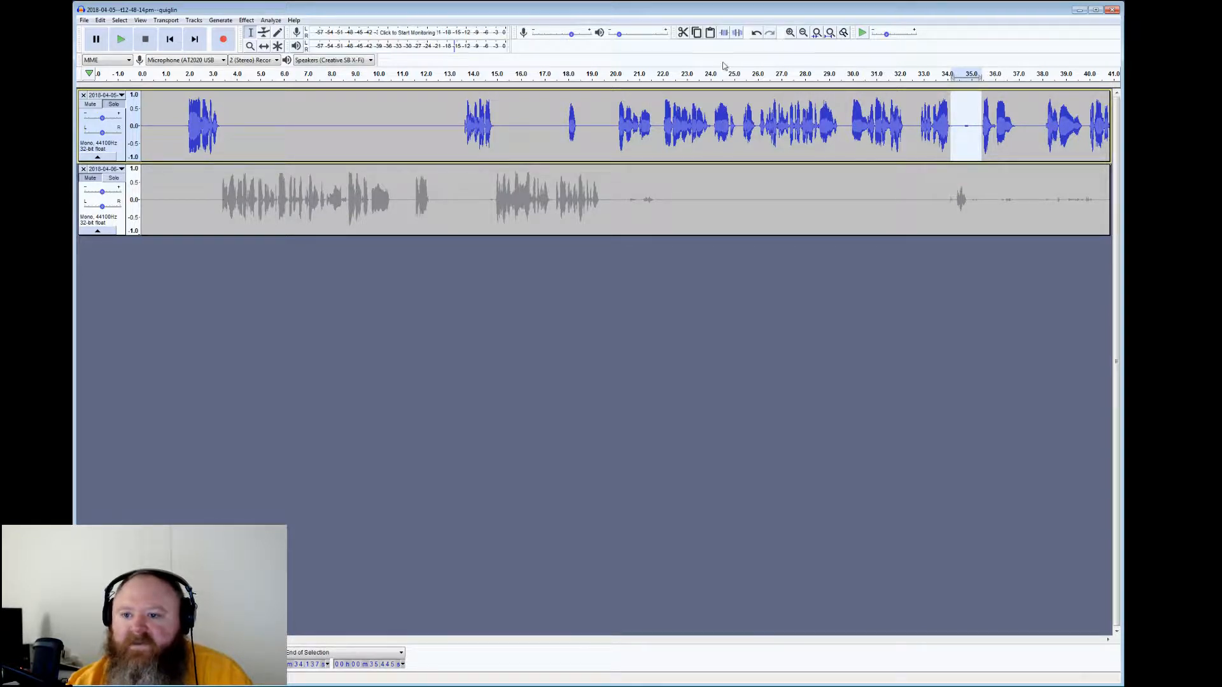
pyautogui.click(738, 33)
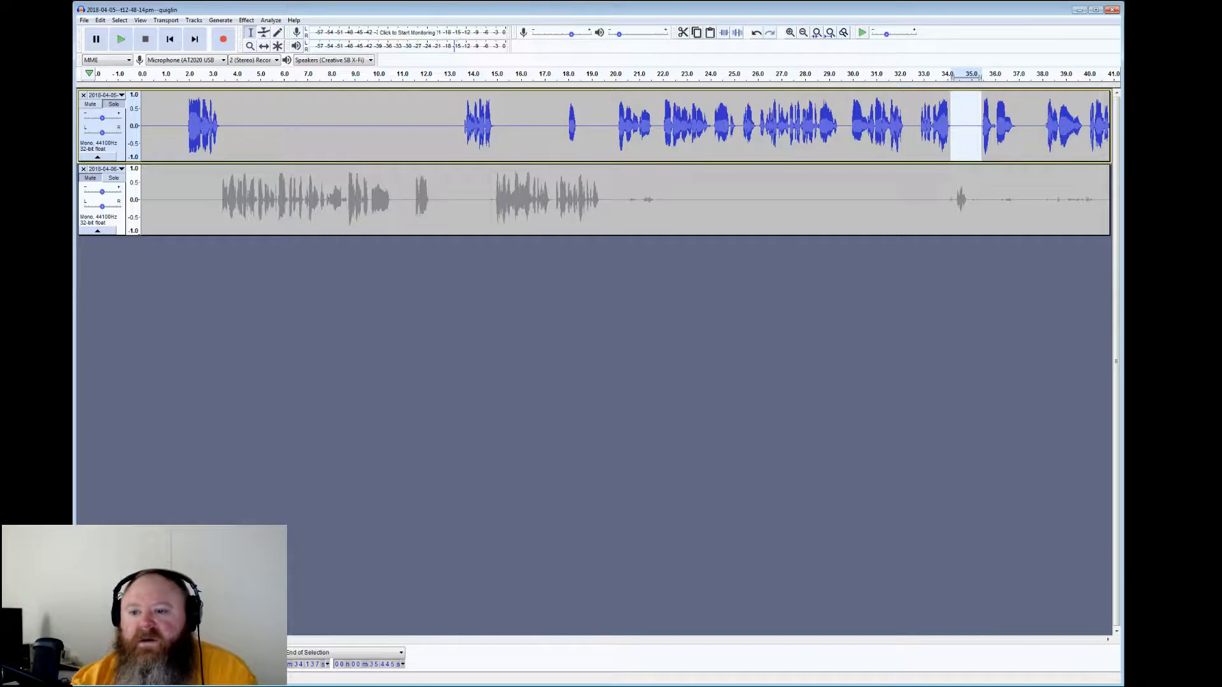
# Listen to the upper track from about 29.5 seconds and again from about 35.2 seconds
pyautogui.click(841, 126)
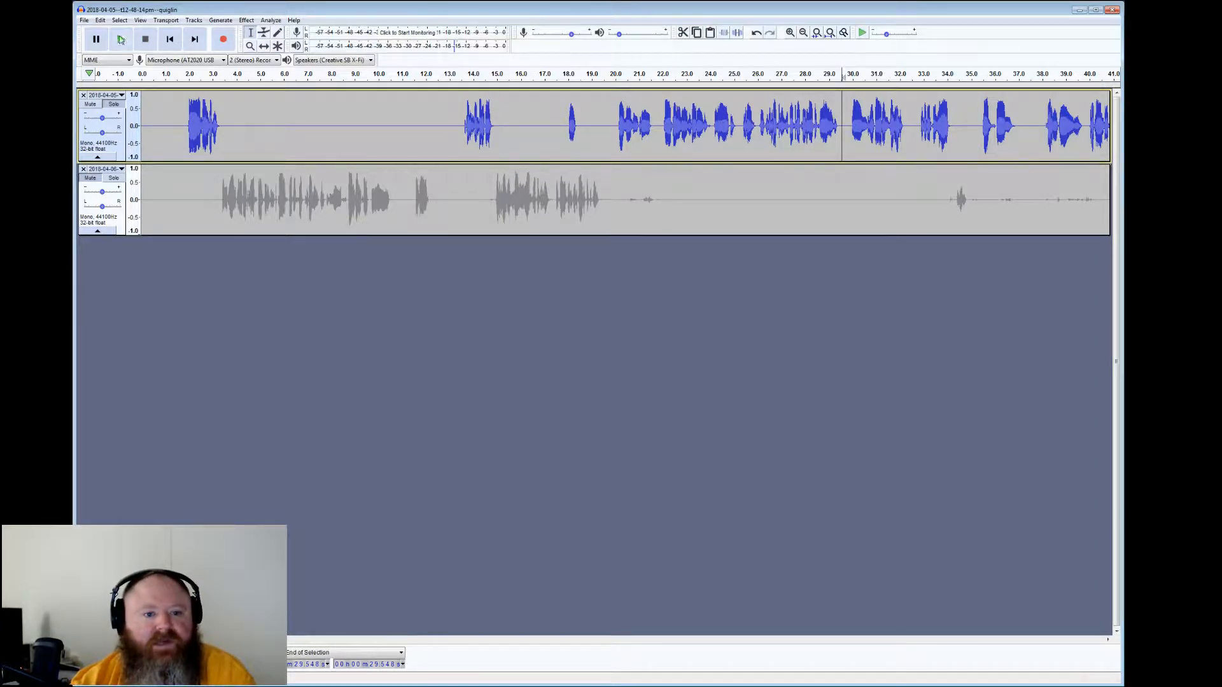
pyautogui.click(121, 39)
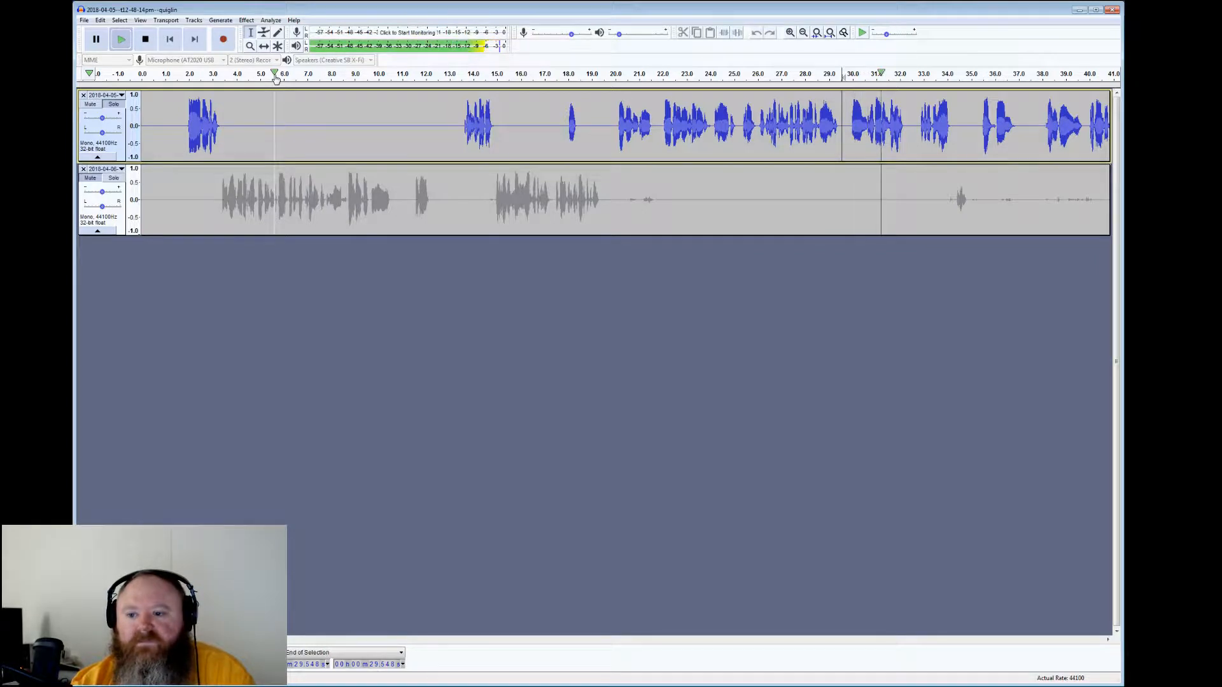
pyautogui.click(144, 39)
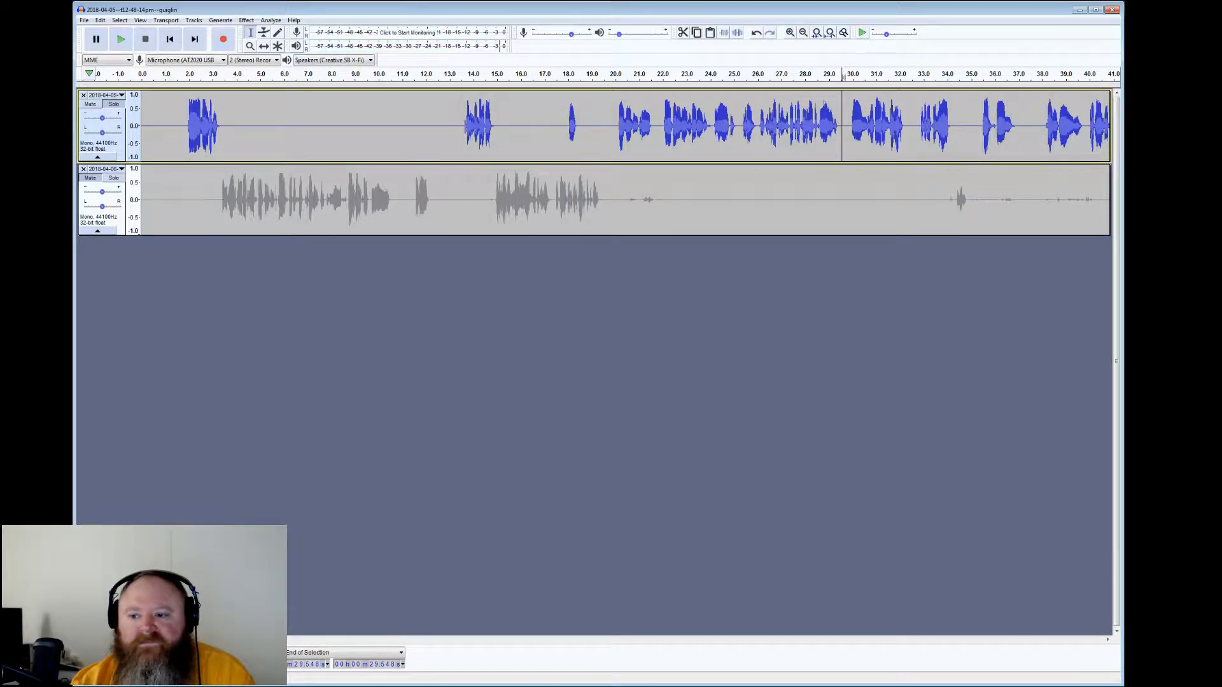
pyautogui.click(977, 127)
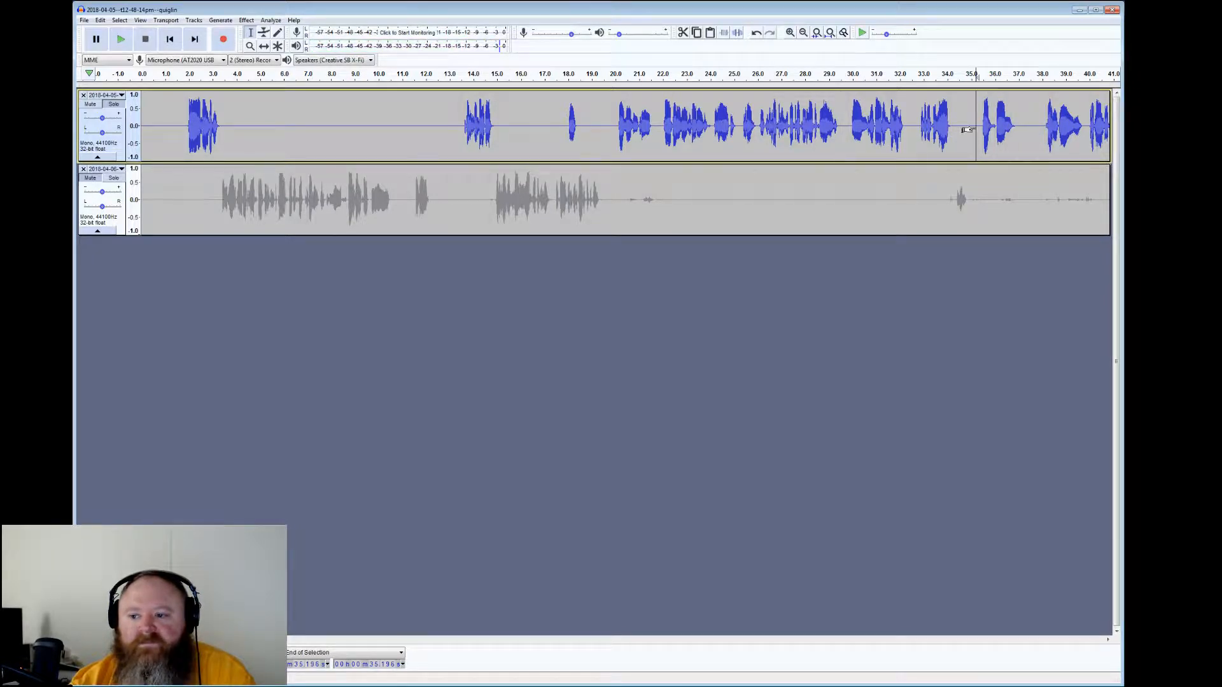
pyautogui.click(120, 40)
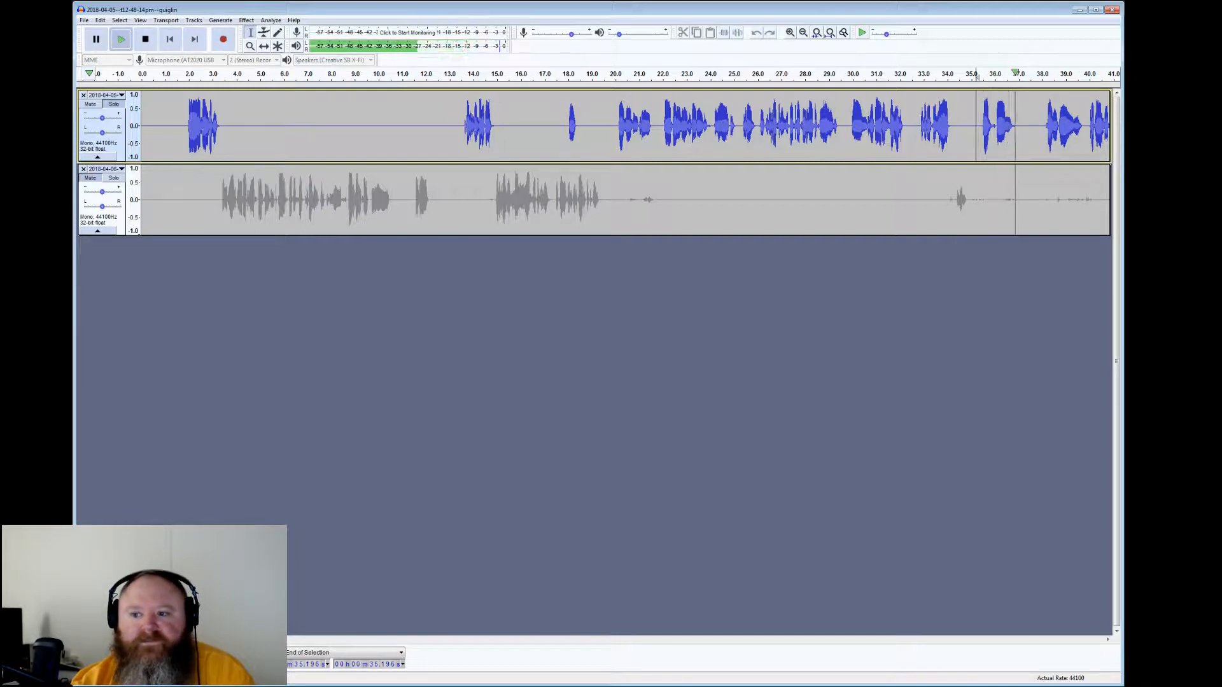
pyautogui.press('space')
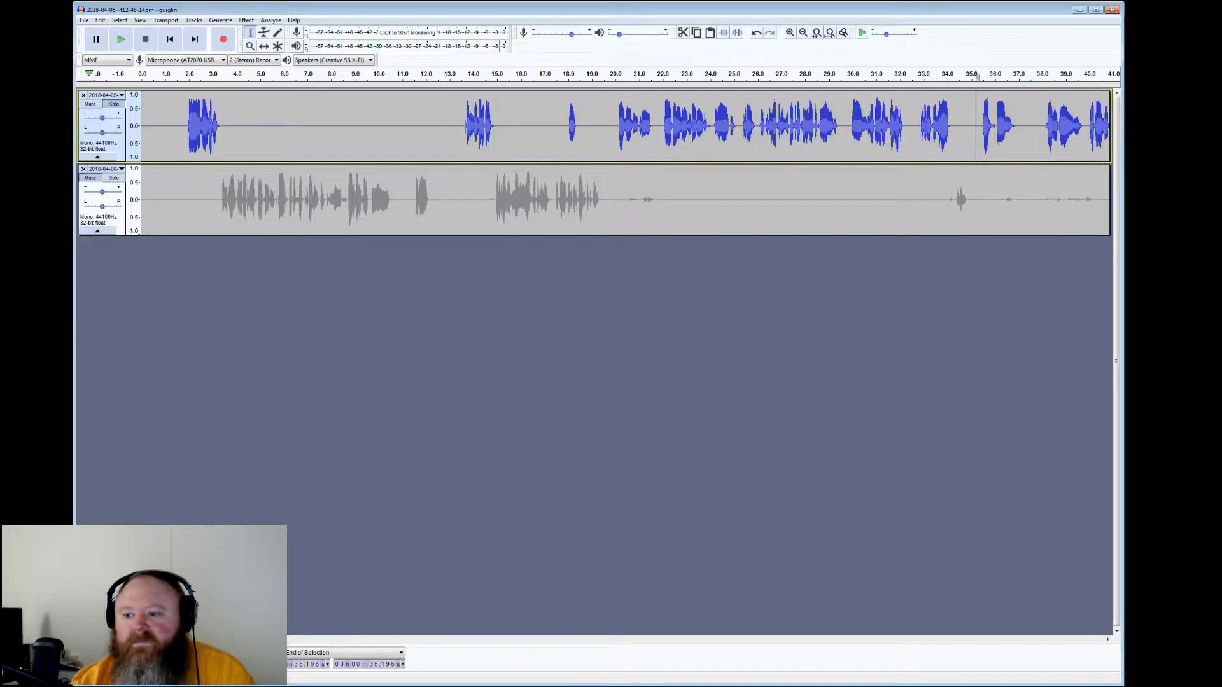
# Silence the sound at about 36.0–37.1 seconds in the upper track and listen on from about 37.4 seconds
pyautogui.moveTo(995, 127); pyautogui.dragTo(1020, 127)
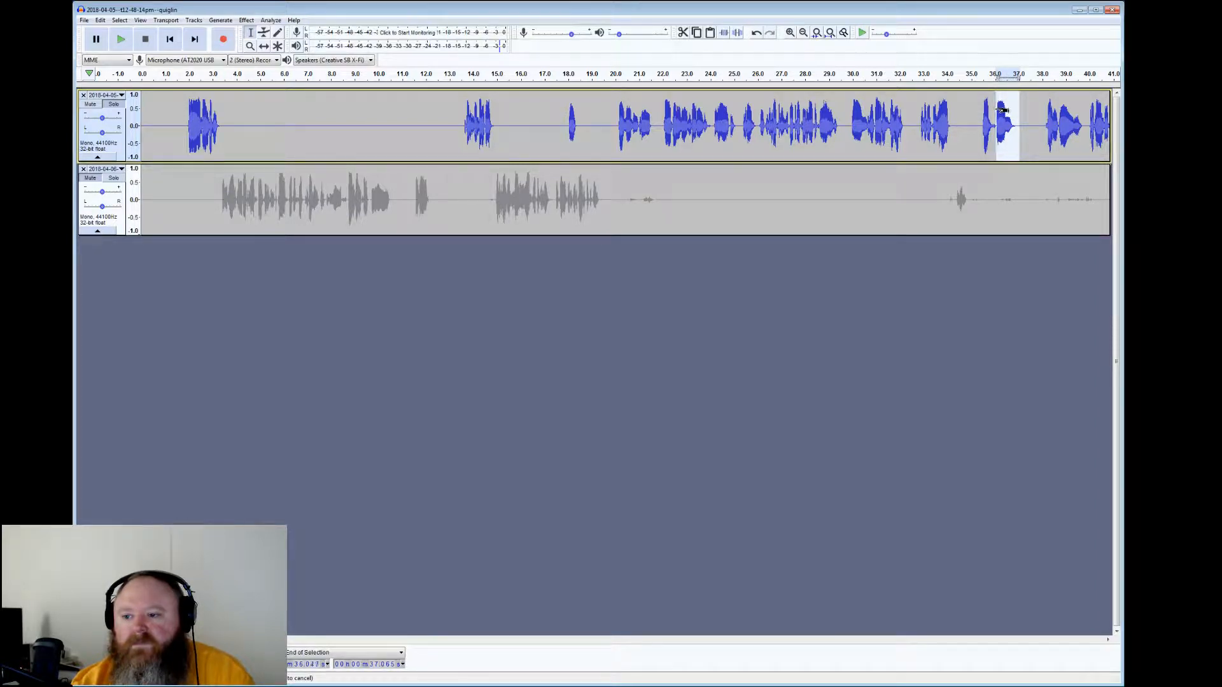
pyautogui.click(737, 32)
pyautogui.click(1027, 118)
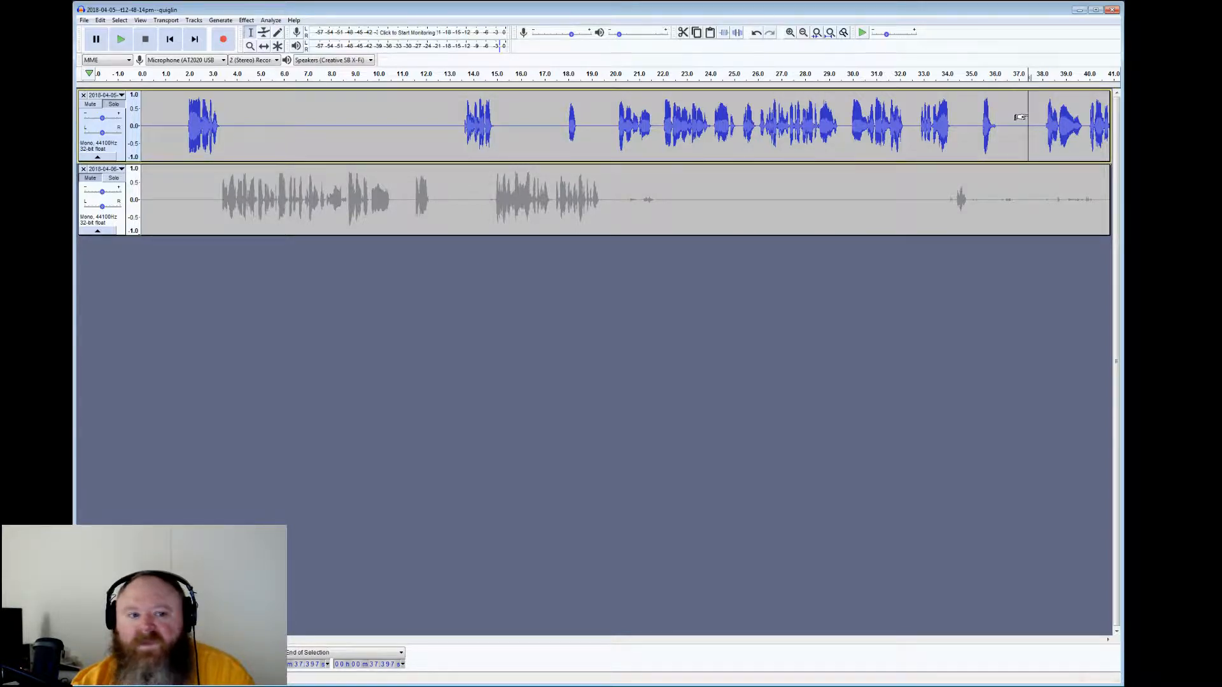
pyautogui.click(123, 40)
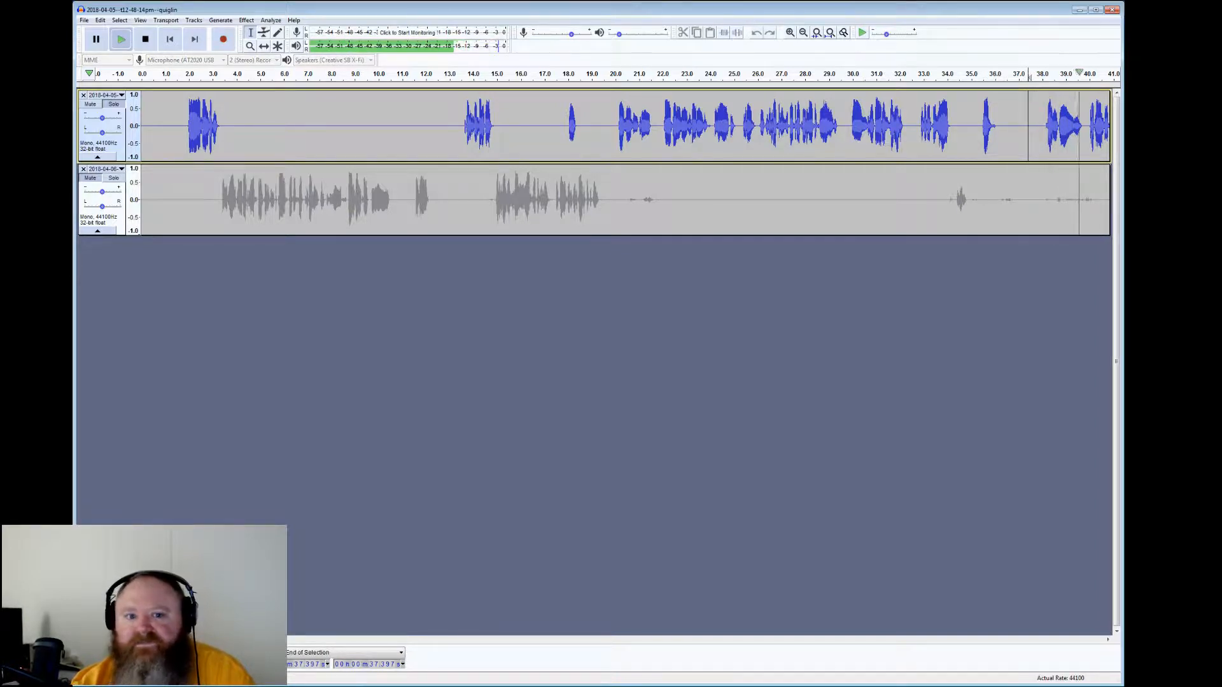
pyautogui.click(151, 40)
# Silence the pauses in the upper track at about 43.3–44.0 seconds, 58.7–59.4 seconds and 1:15.5–1:16.2
pyautogui.moveTo(199, 127); pyautogui.dragTo(215, 127)
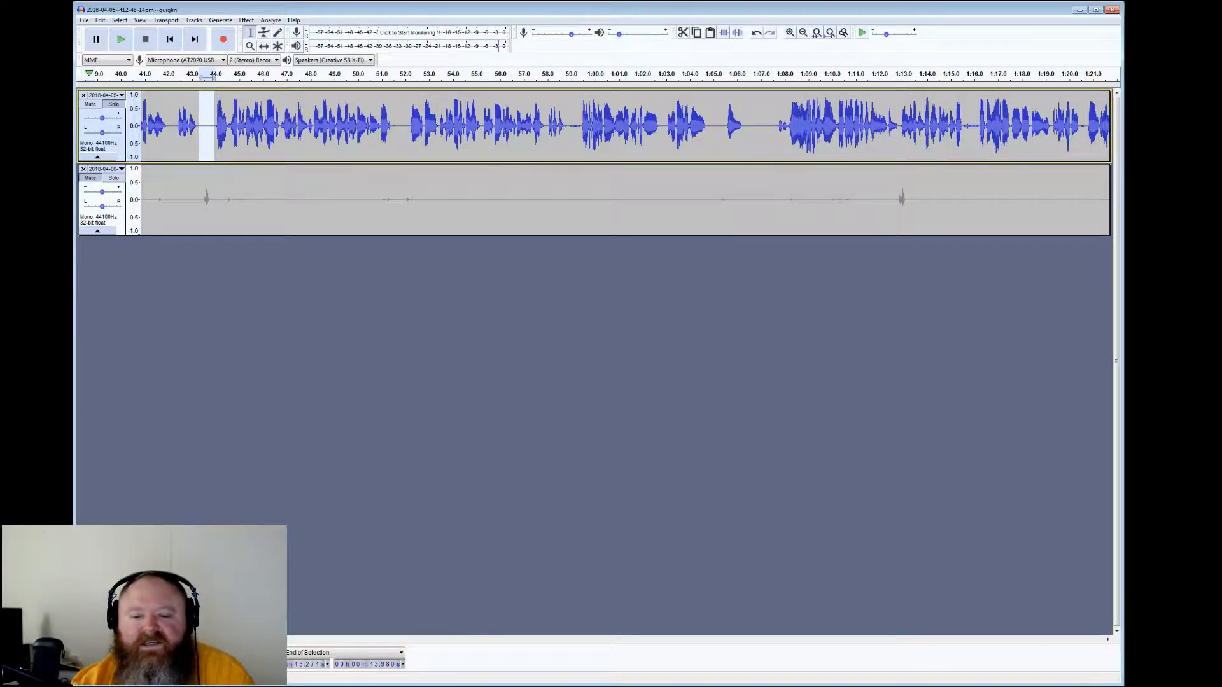
pyautogui.moveTo(564, 127); pyautogui.dragTo(574, 117)
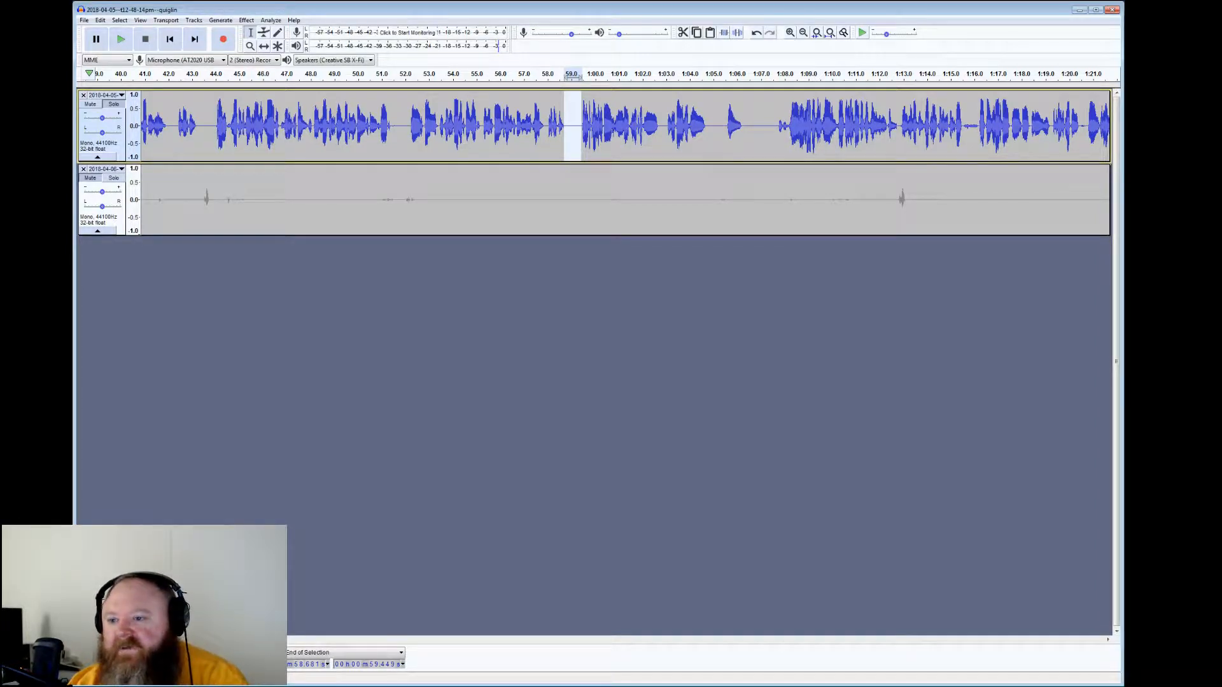
pyautogui.moveTo(572, 76); pyautogui.dragTo(970, 76)
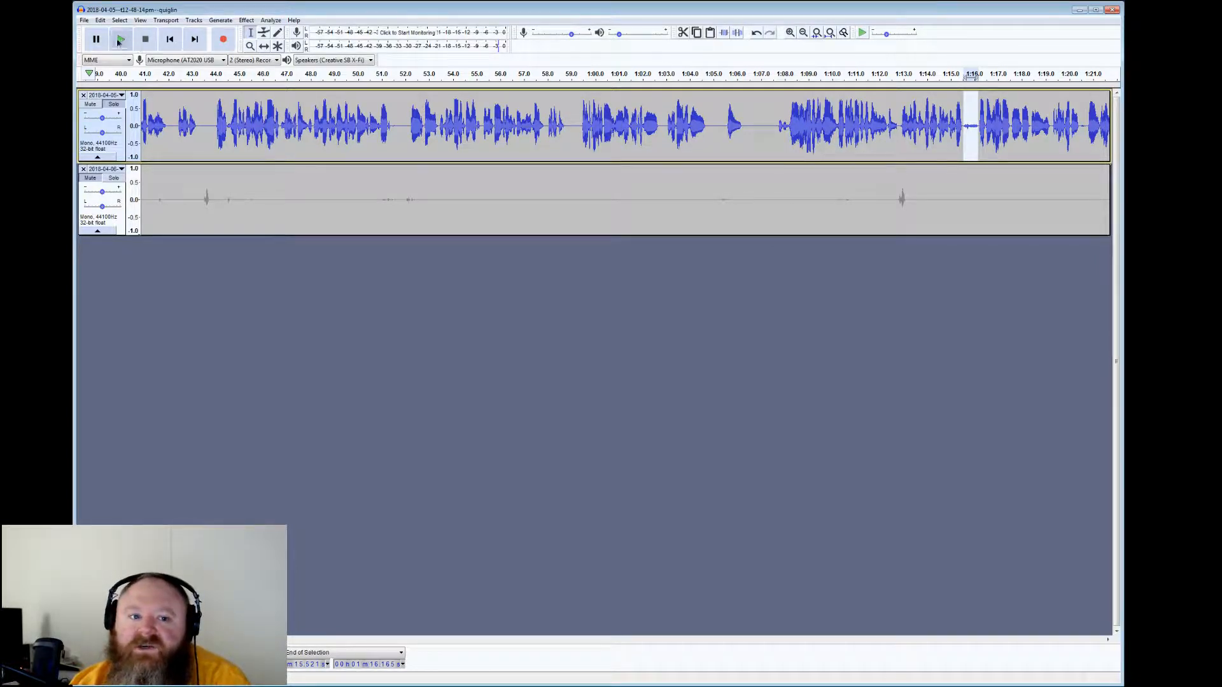
pyautogui.click(970, 74)
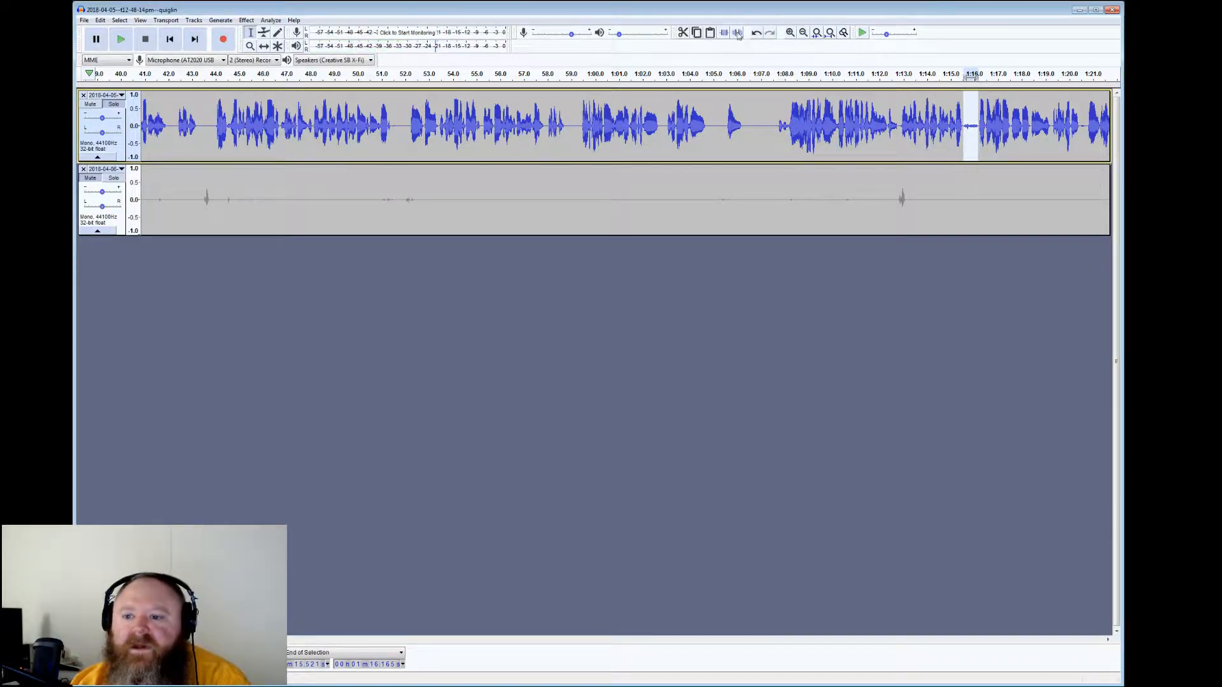
pyautogui.click(737, 32)
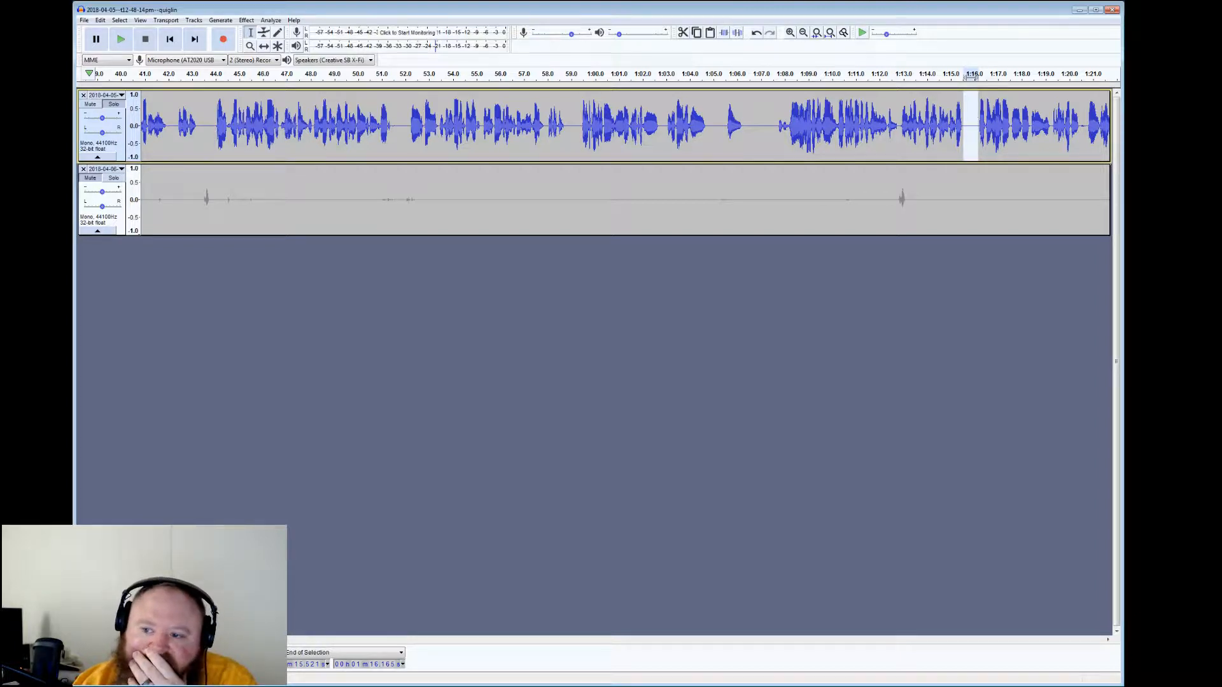
# Listen to the upper track from about 1:07.7
pyautogui.click(973, 75)
pyautogui.click(779, 127)
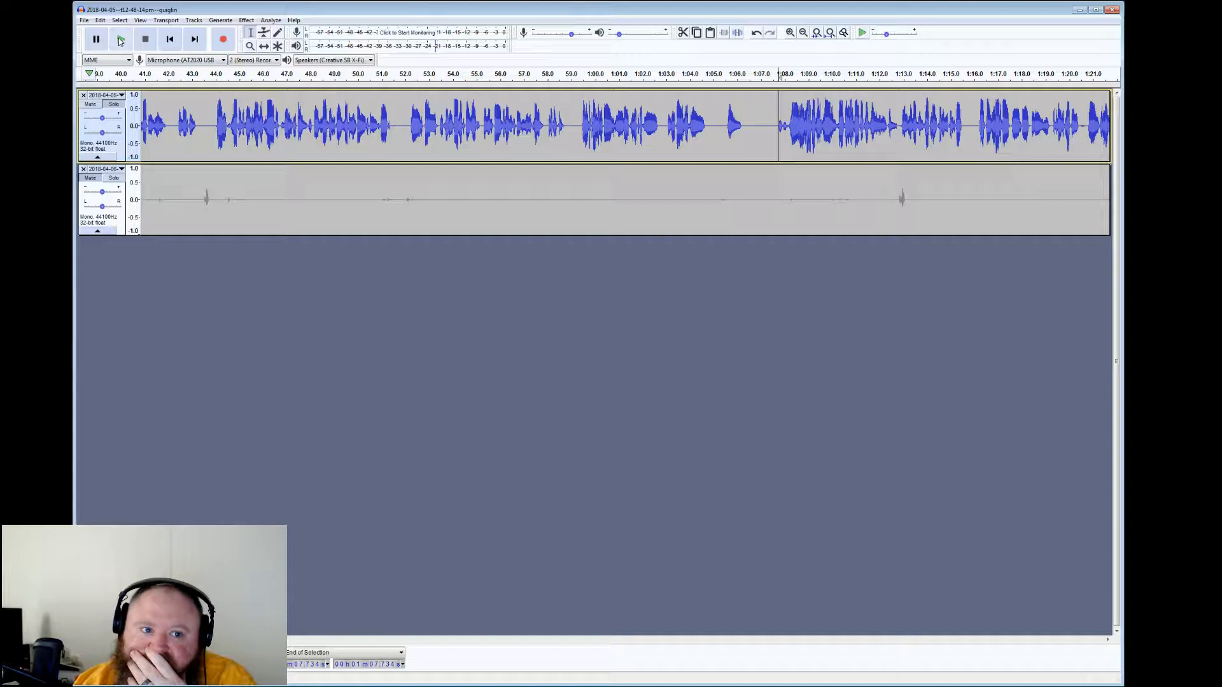
pyautogui.click(120, 40)
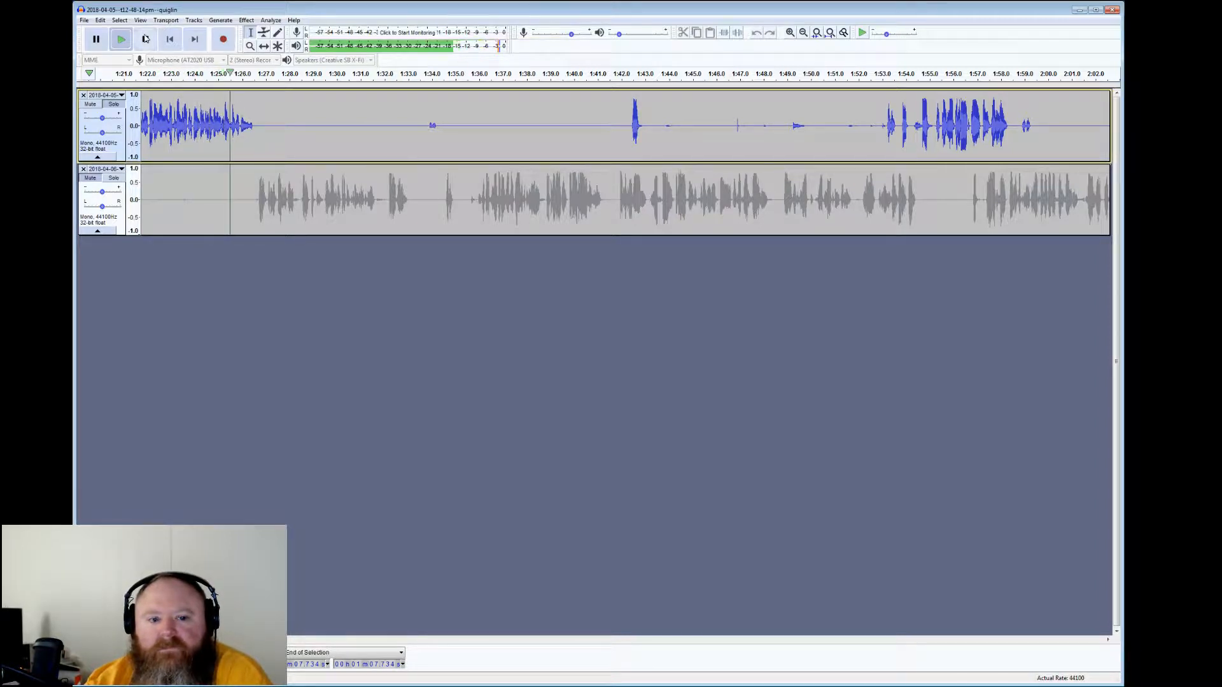
# Silence the upper track between phrases at about 1:26.5–1:42.4 and 1:42.9–1:53.1
pyautogui.click(145, 39)
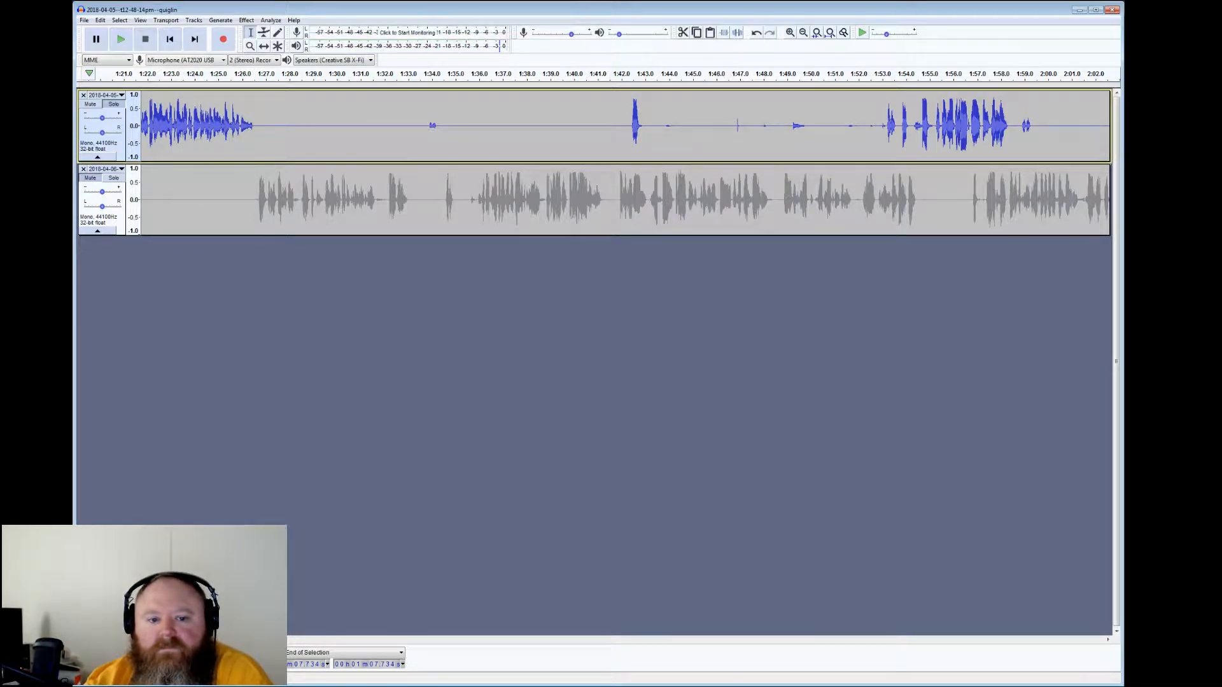
pyautogui.moveTo(254, 128); pyautogui.dragTo(630, 127)
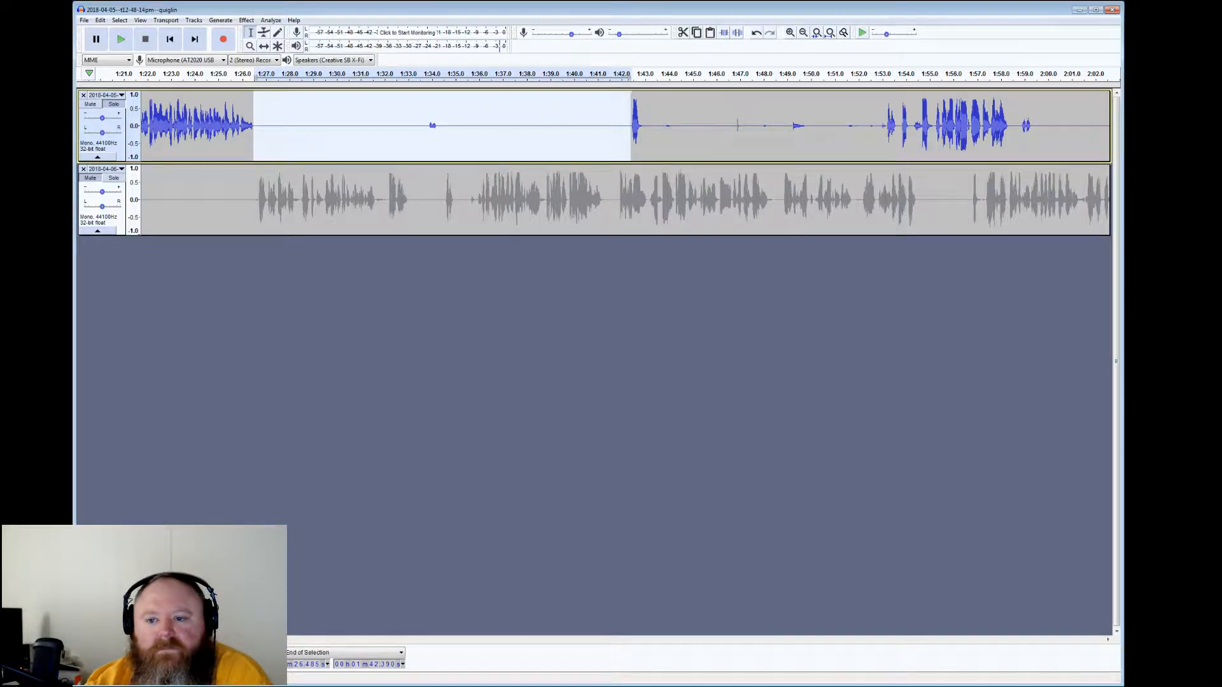
pyautogui.click(739, 33)
pyautogui.moveTo(643, 127); pyautogui.dragTo(886, 127)
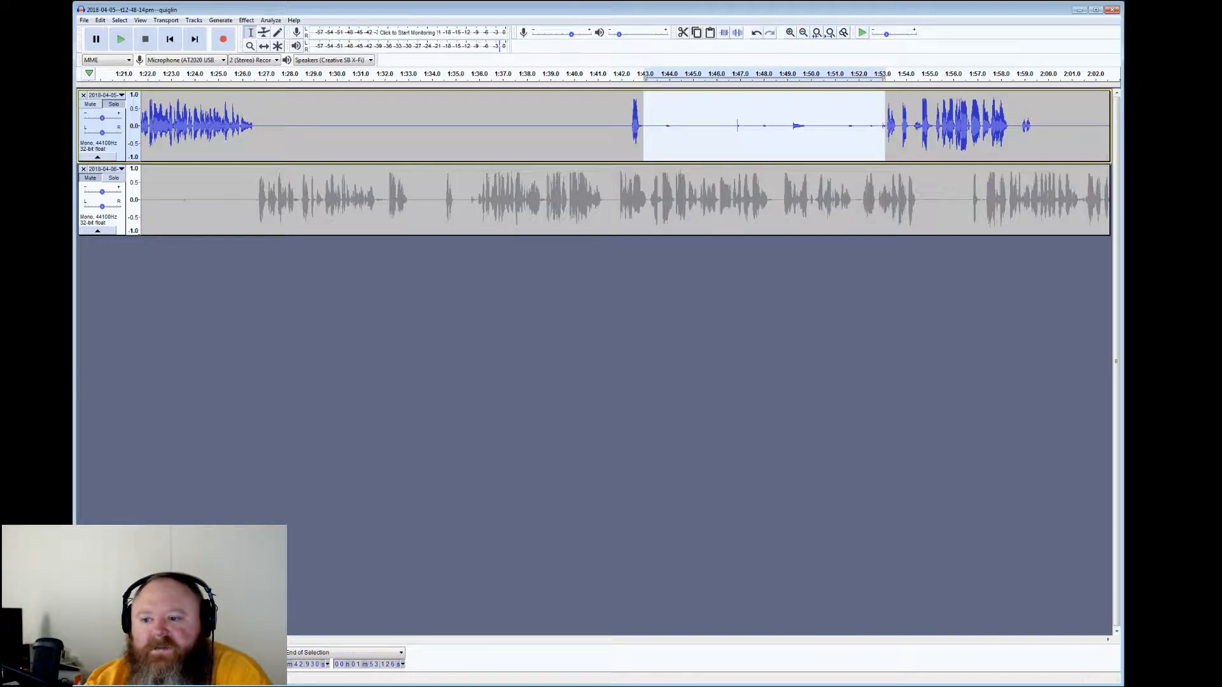
pyautogui.click(738, 33)
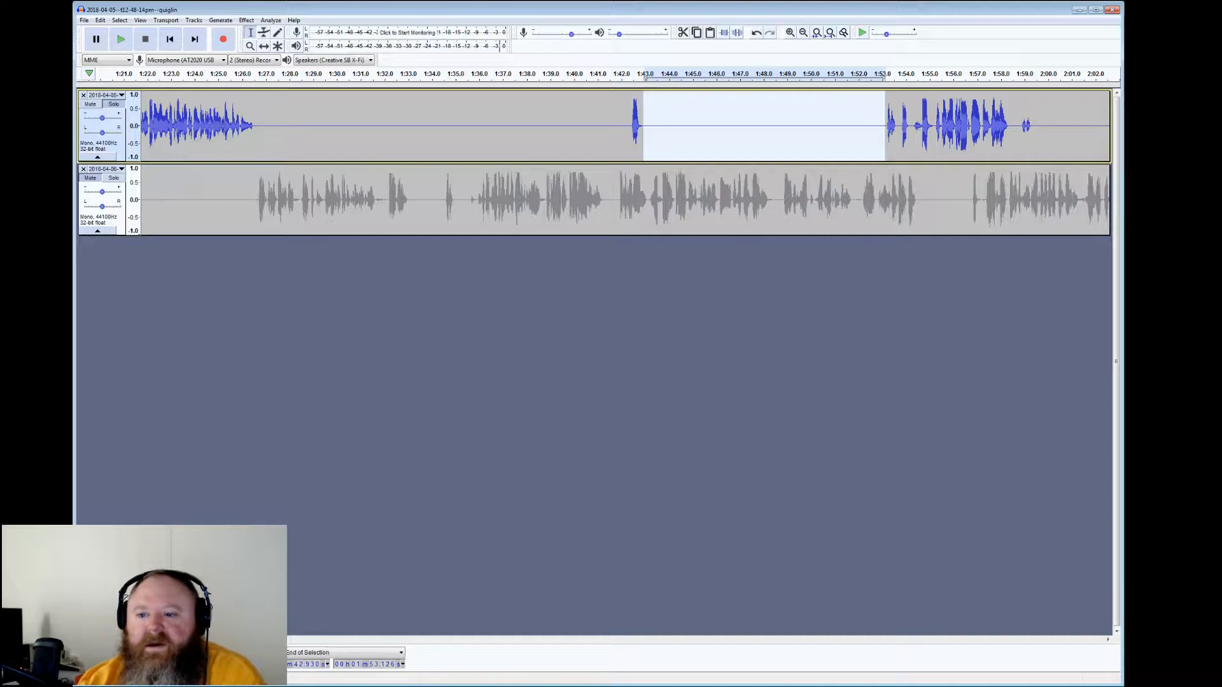
# Listen to the upper track from about 1:52.8
pyautogui.click(879, 121)
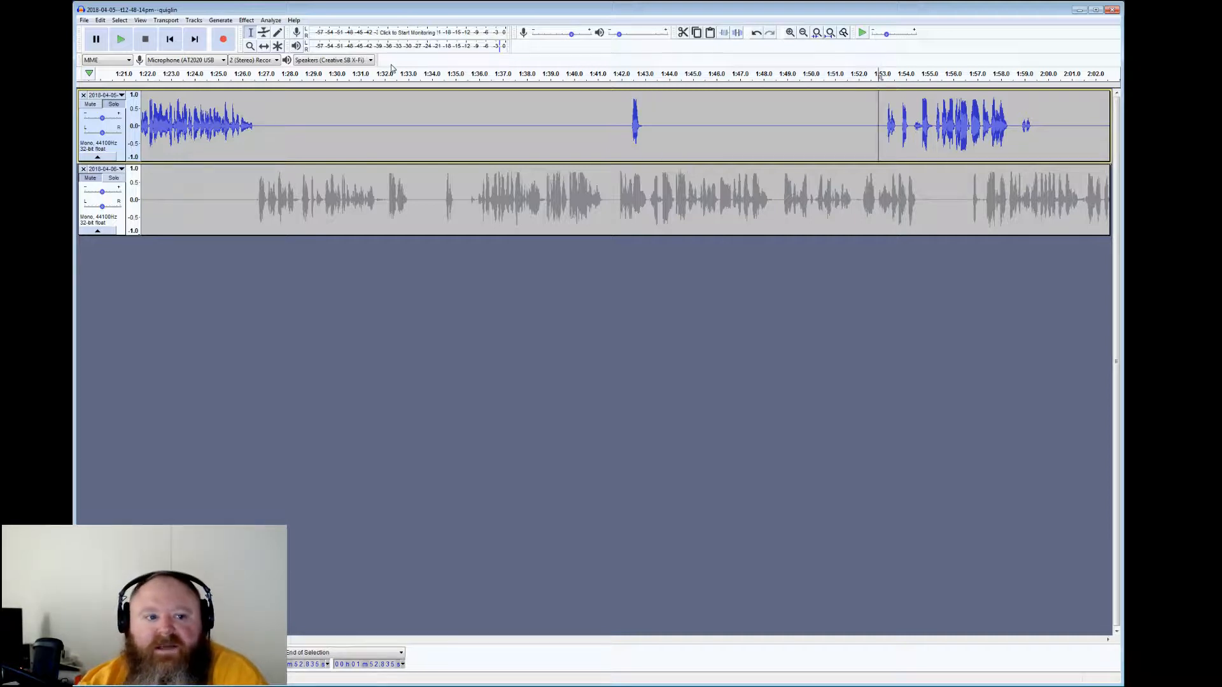
pyautogui.click(121, 39)
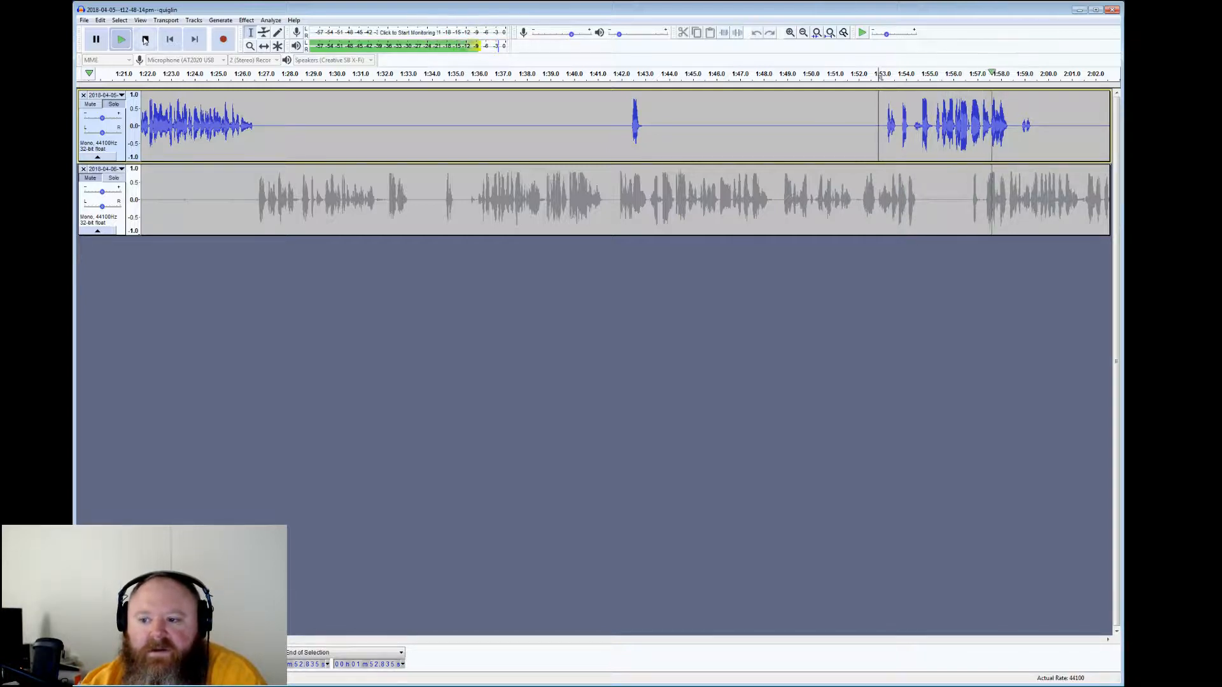
pyautogui.click(145, 40)
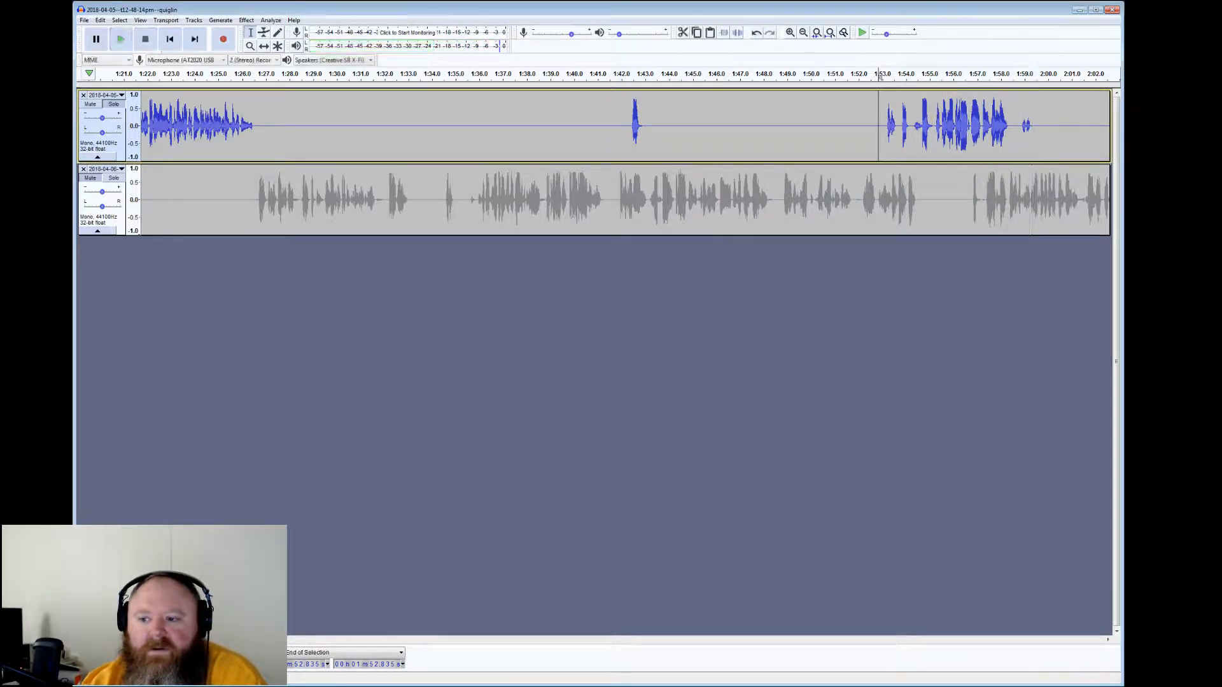
# Silence the upper track at about 1:59.3–2:04.3 and listen on from about 2:03.8
pyautogui.moveTo(1031, 127)
pyautogui.mouseDown()
pyautogui.moveTo(1105, 127)
pyautogui.moveTo(1017, 128)
pyautogui.mouseUp()
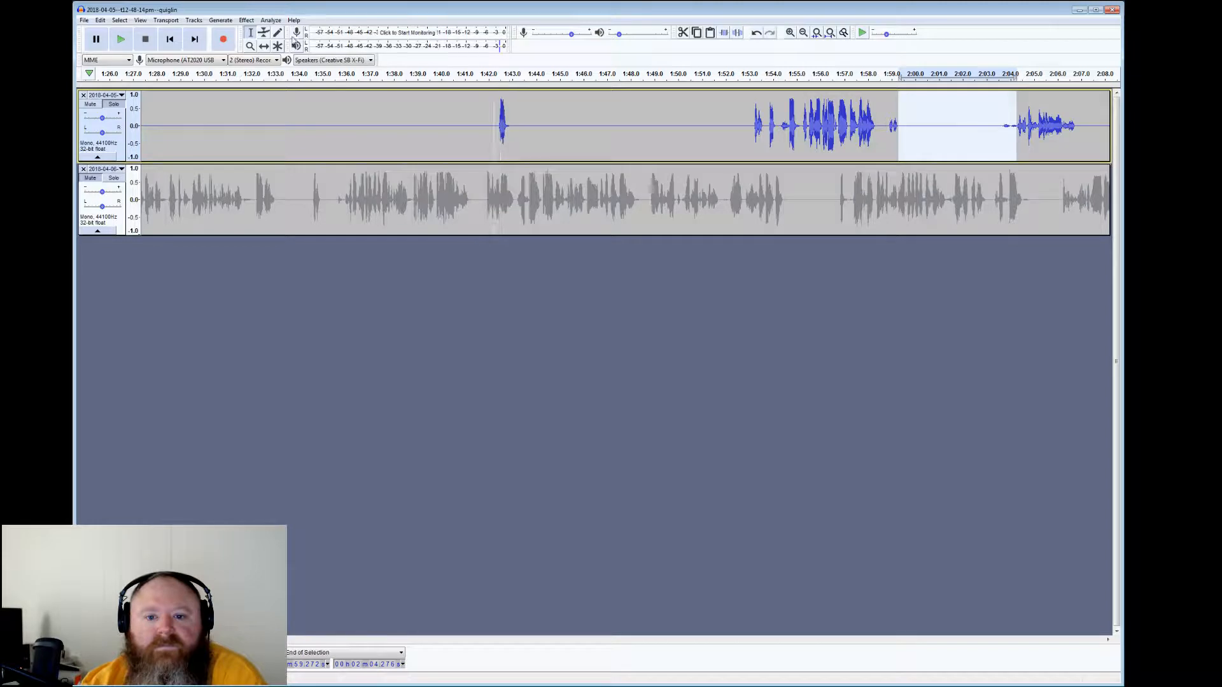
pyautogui.click(737, 33)
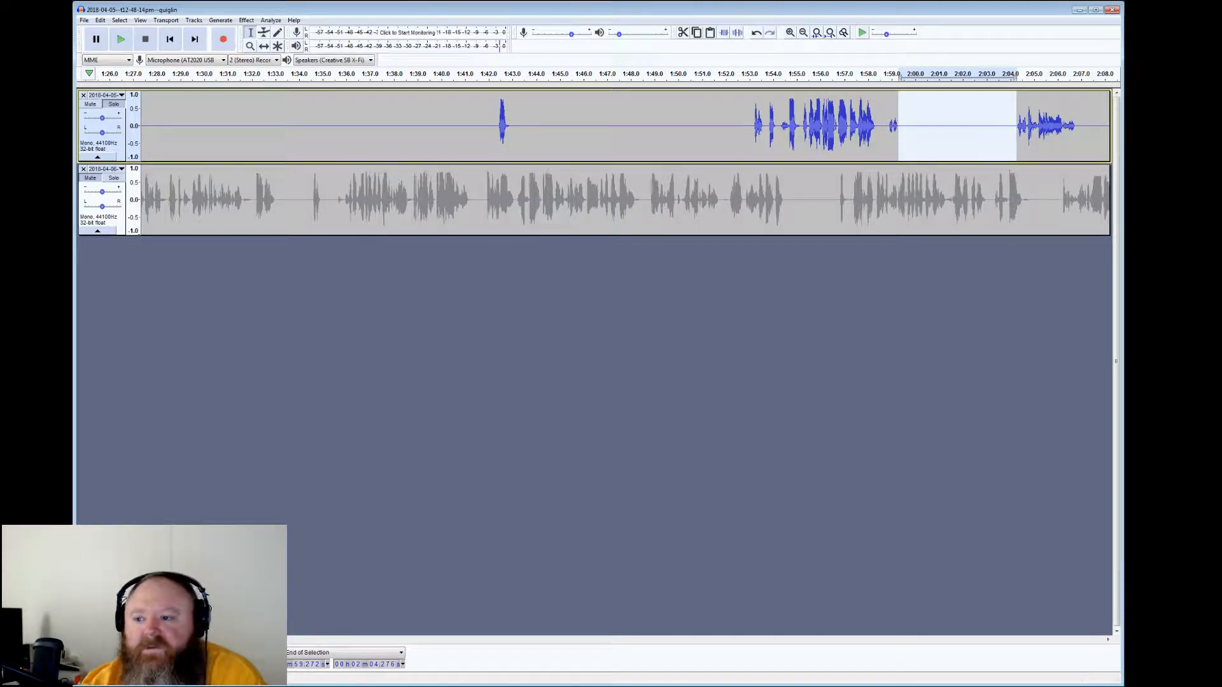
pyautogui.click(1007, 128)
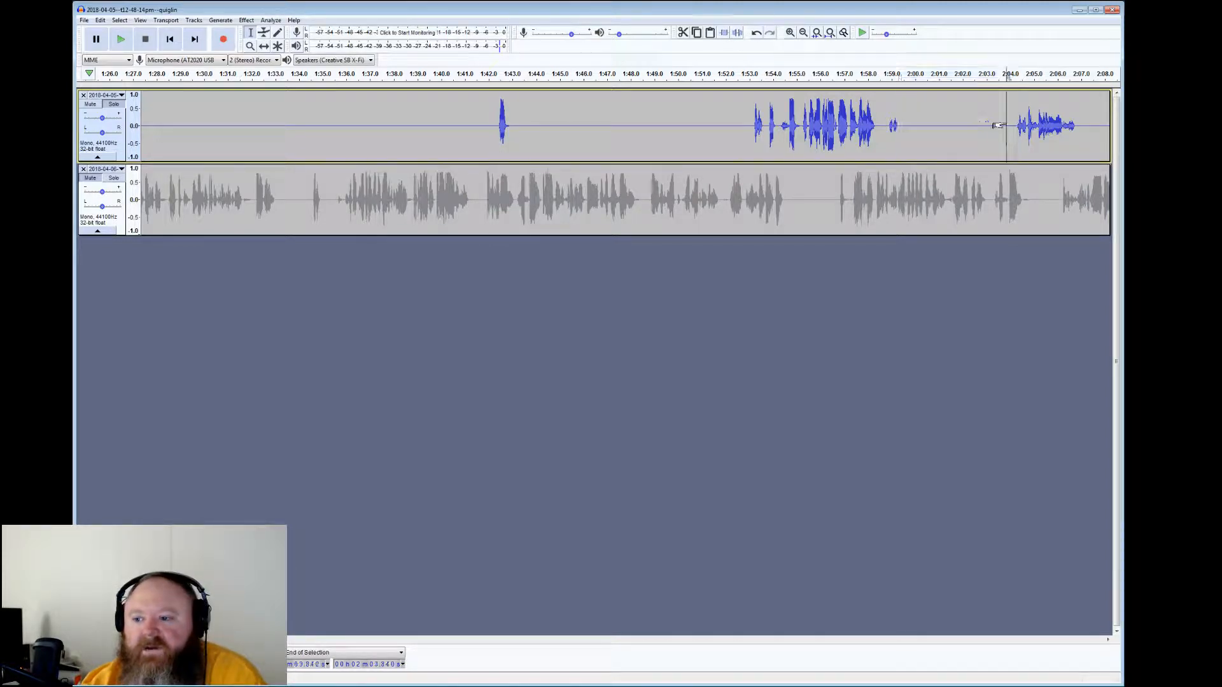
pyautogui.click(125, 40)
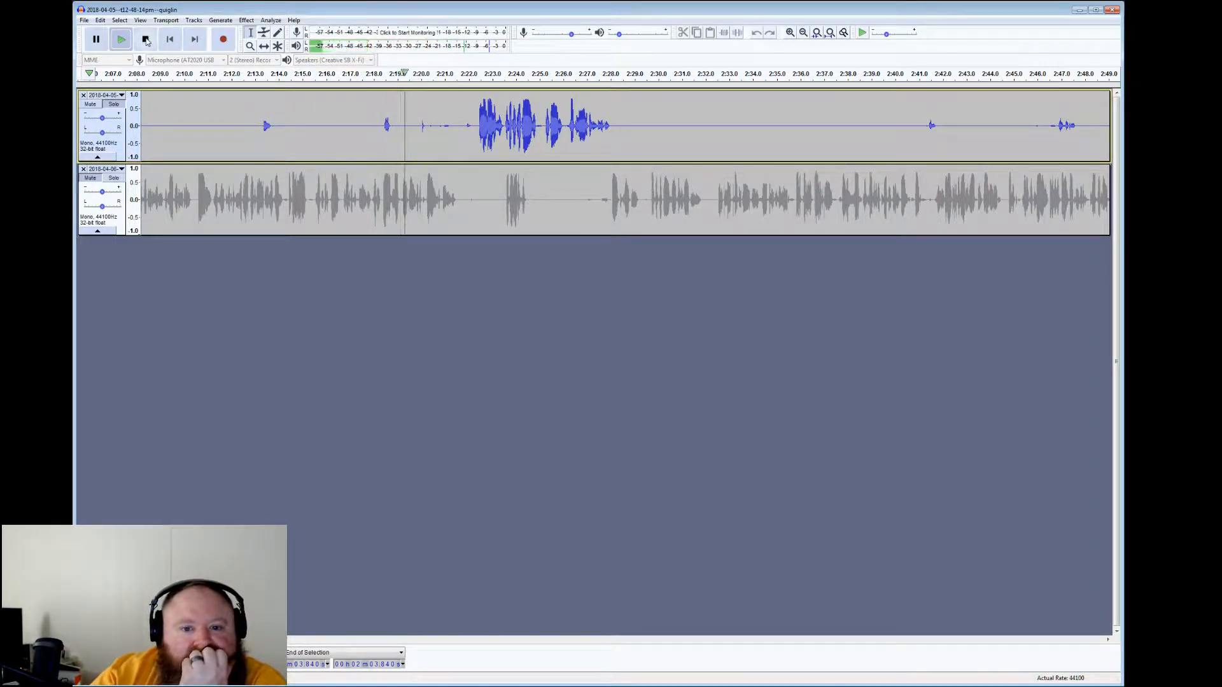
pyautogui.click(146, 39)
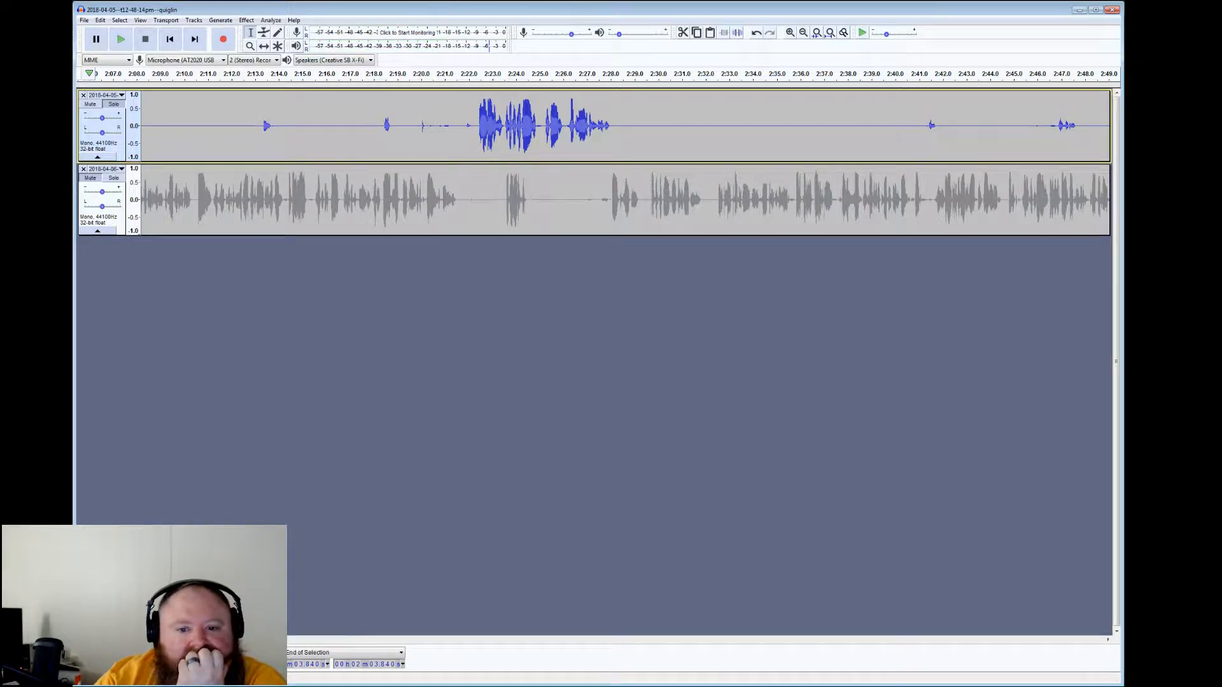
# Silence the noises in the upper track at about 2:18.7–2:22.3 and in the short gap at 2:24.9–2:25.1
pyautogui.moveTo(392, 127); pyautogui.dragTo(475, 128)
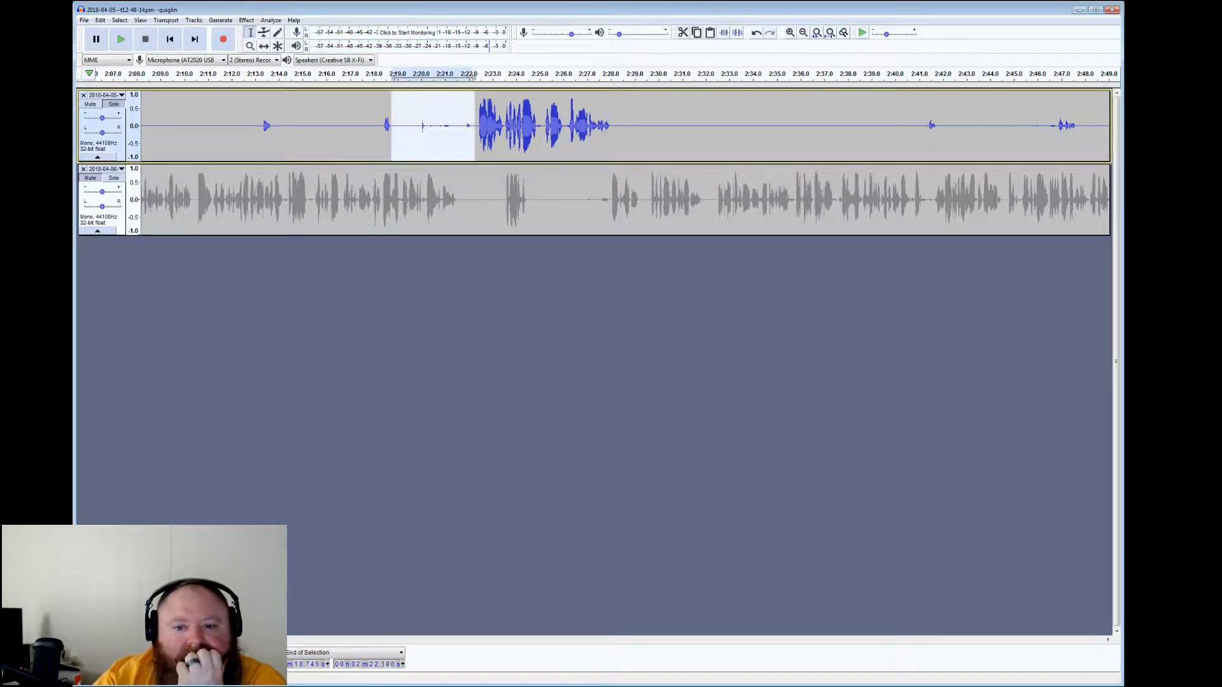
pyautogui.click(737, 33)
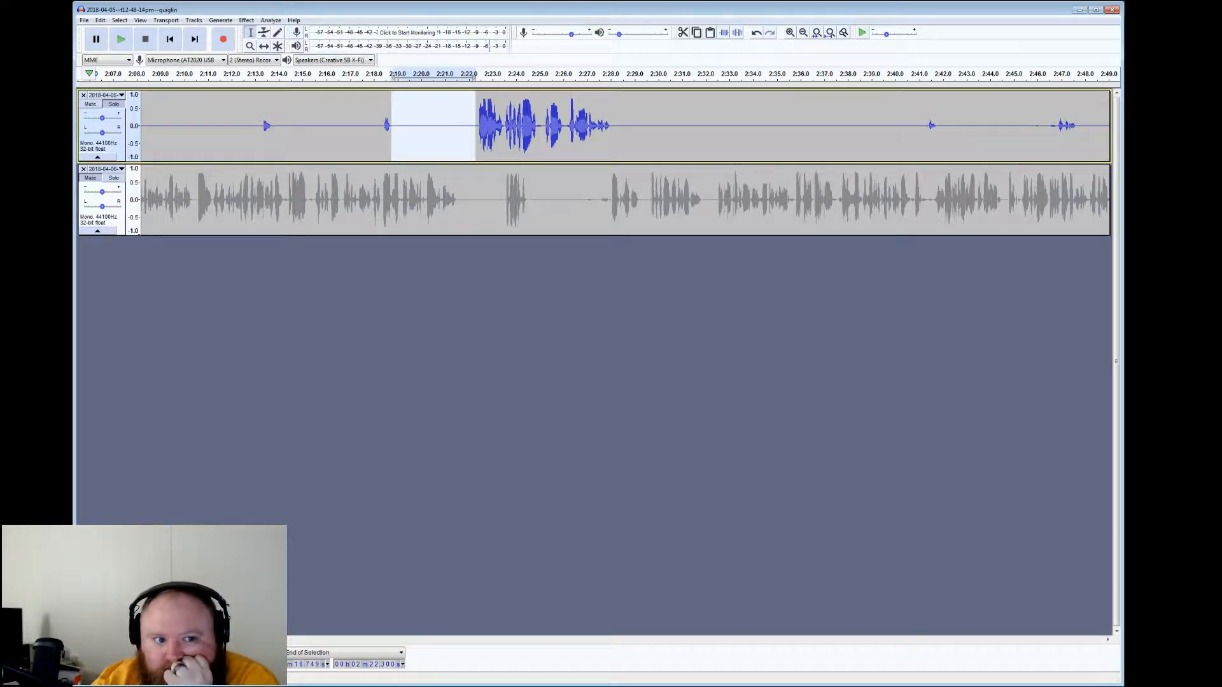
pyautogui.moveTo(543, 128); pyautogui.dragTo(538, 127)
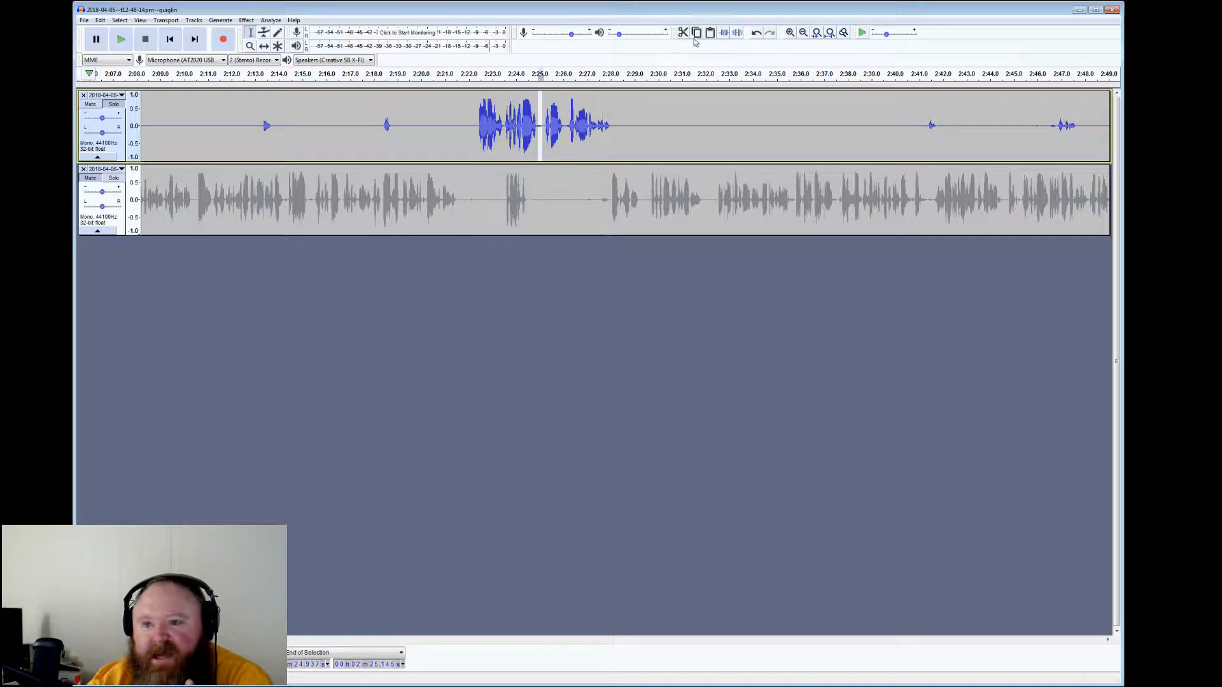
# Listen to the faint sound in the upper track from about 2:41.2
pyautogui.click(640, 128)
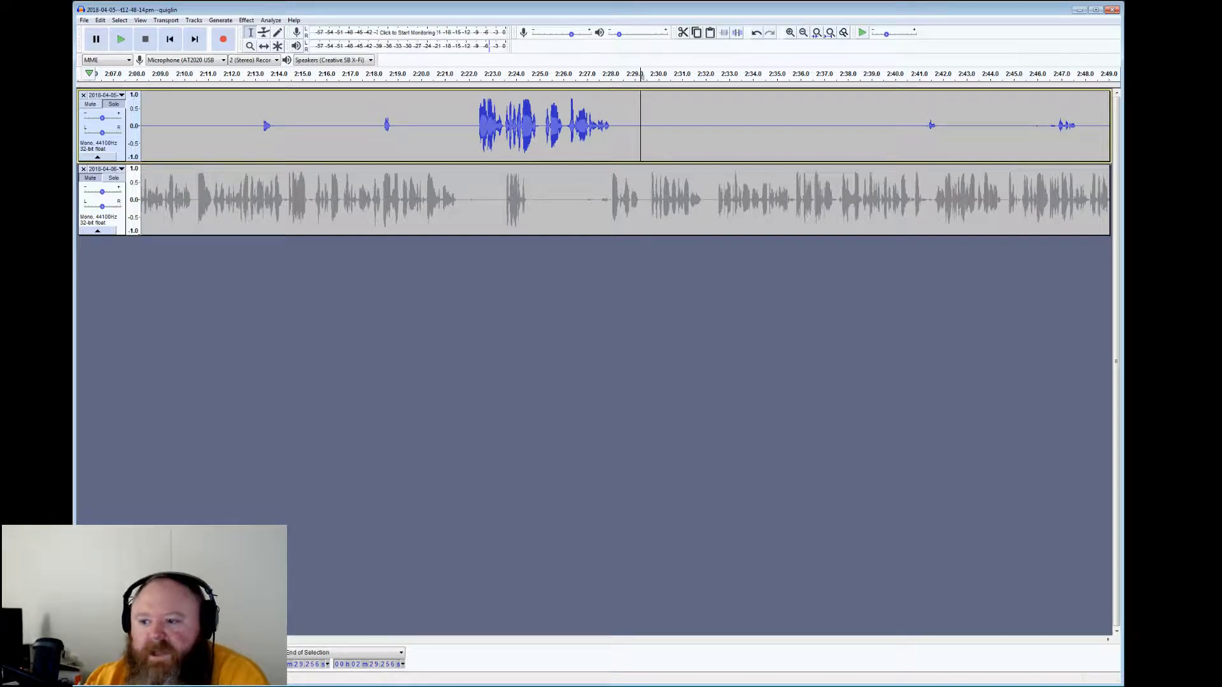
pyautogui.click(923, 127)
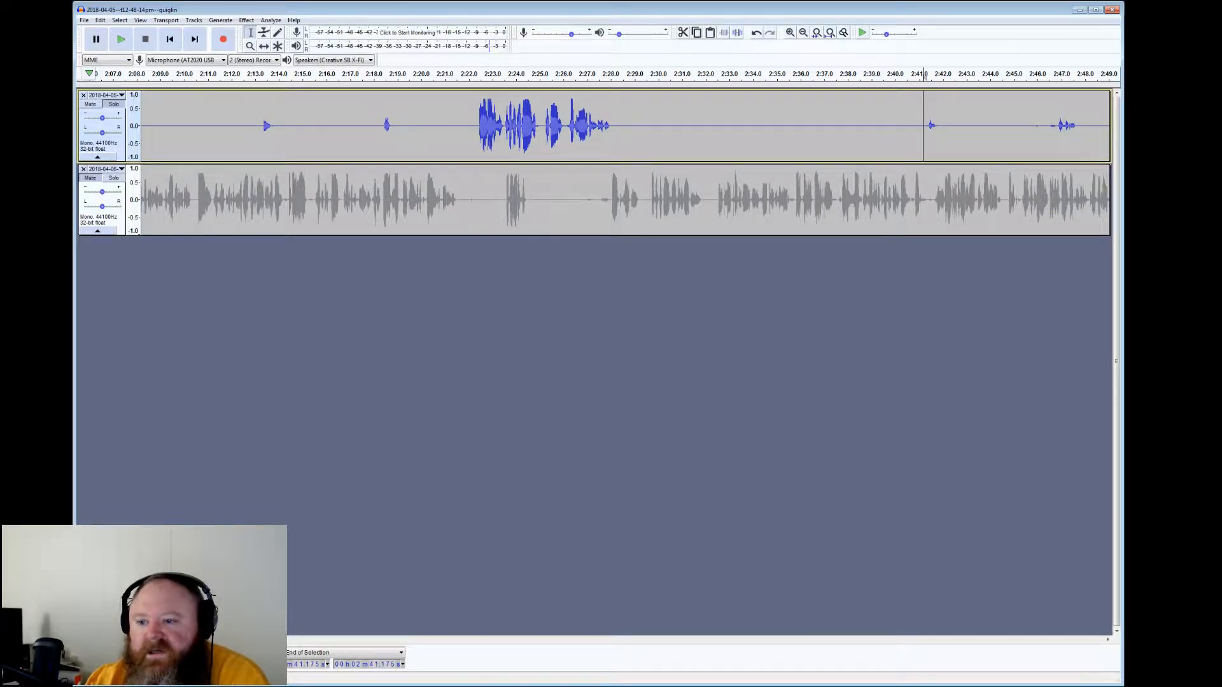
pyautogui.click(127, 42)
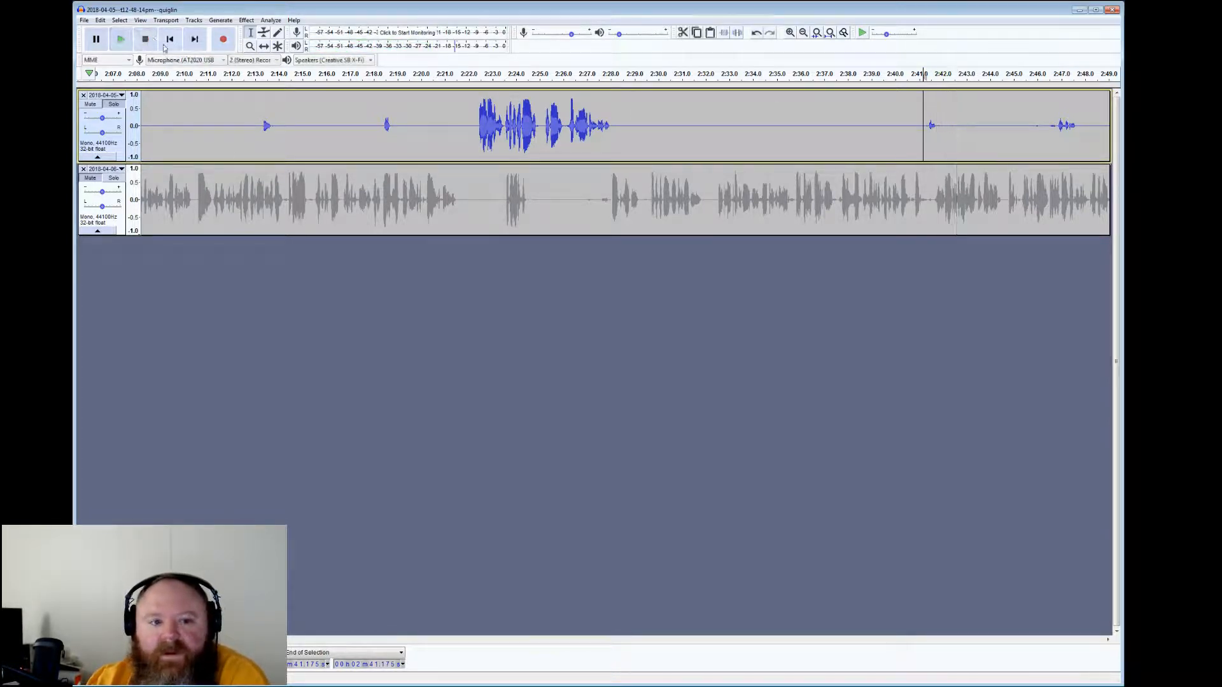
pyautogui.click(145, 38)
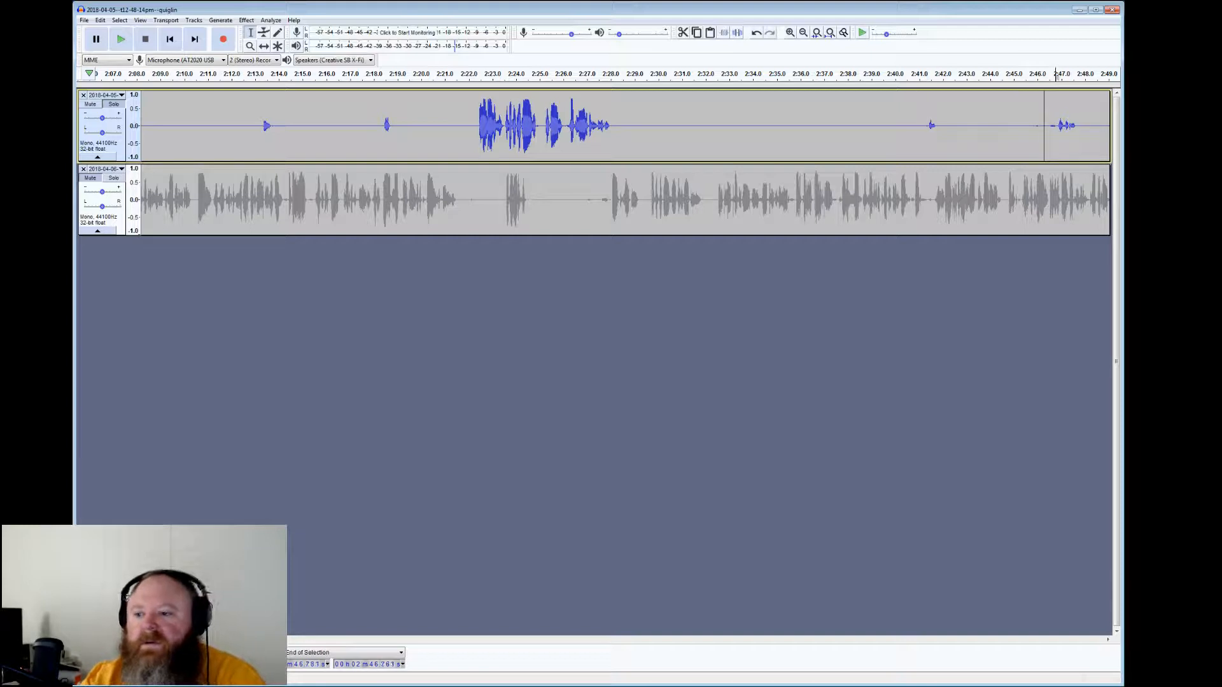
# Silence the upper track at about 2:42.0–2:46.8 and listen on from about 2:46.6
pyautogui.moveTo(1055, 113); pyautogui.dragTo(942, 115)
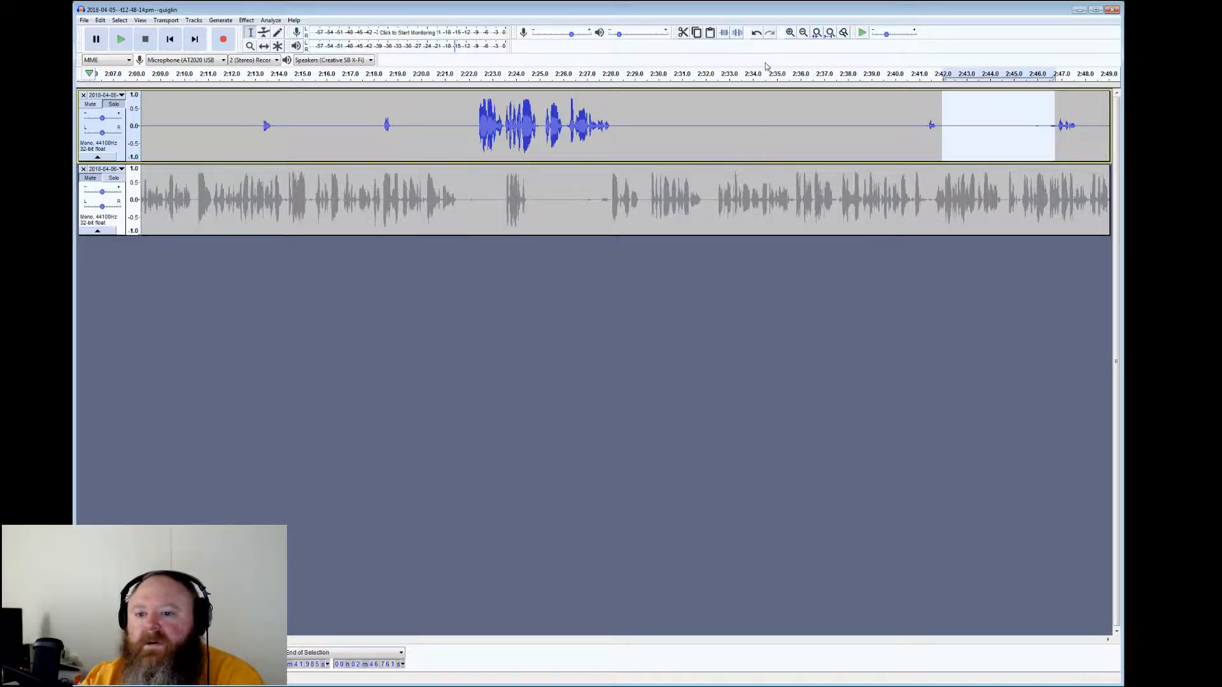
pyautogui.click(1025, 127)
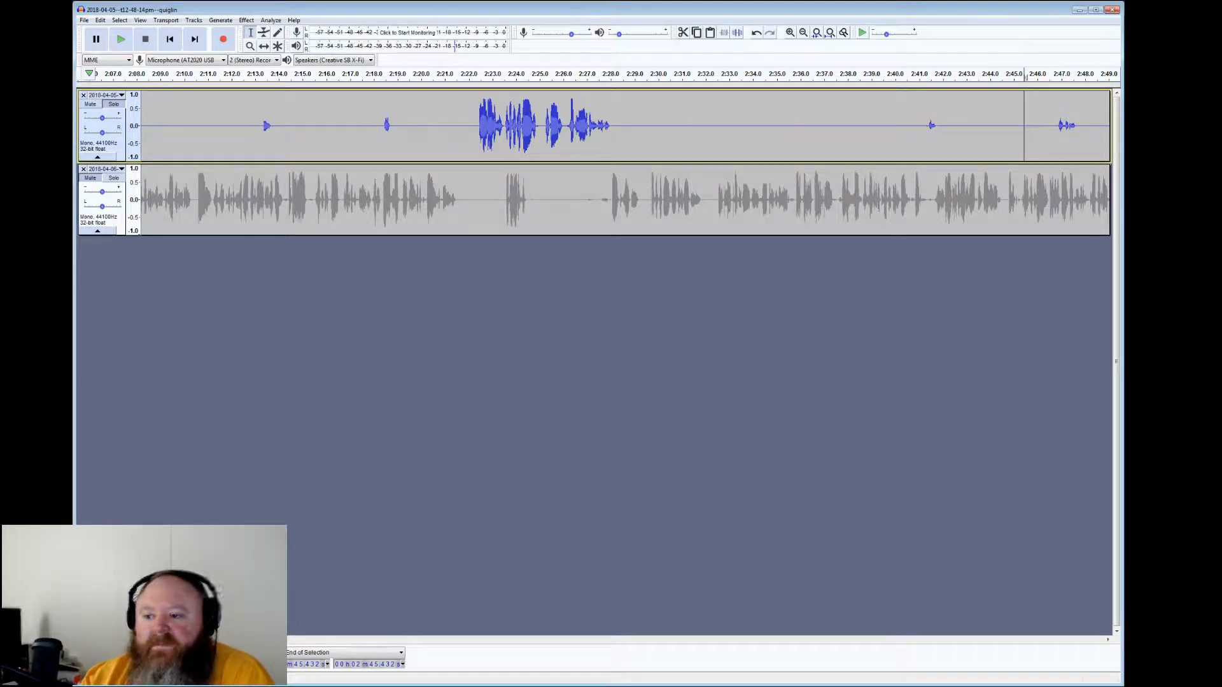
pyautogui.click(1050, 134)
pyautogui.click(123, 40)
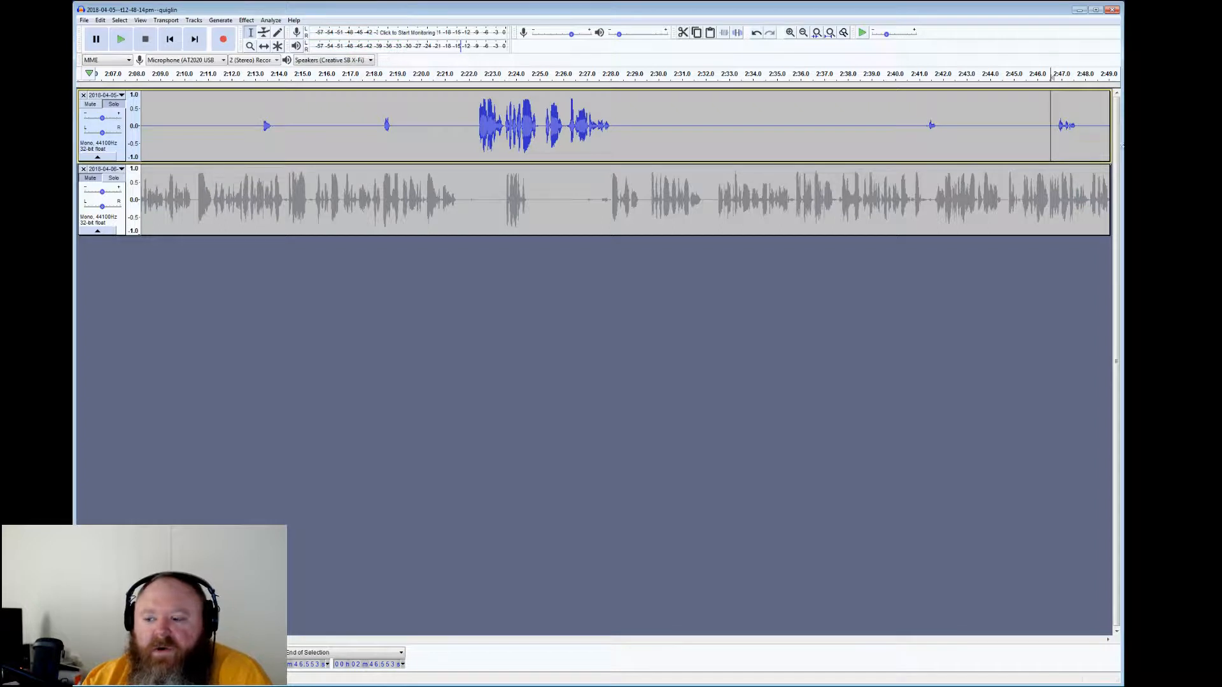
# Silence the long pauses in the upper track at about 2:47.8–3:05.6 and 3:07.8–3:27.5
pyautogui.moveTo(1082, 128); pyautogui.dragTo(519, 121)
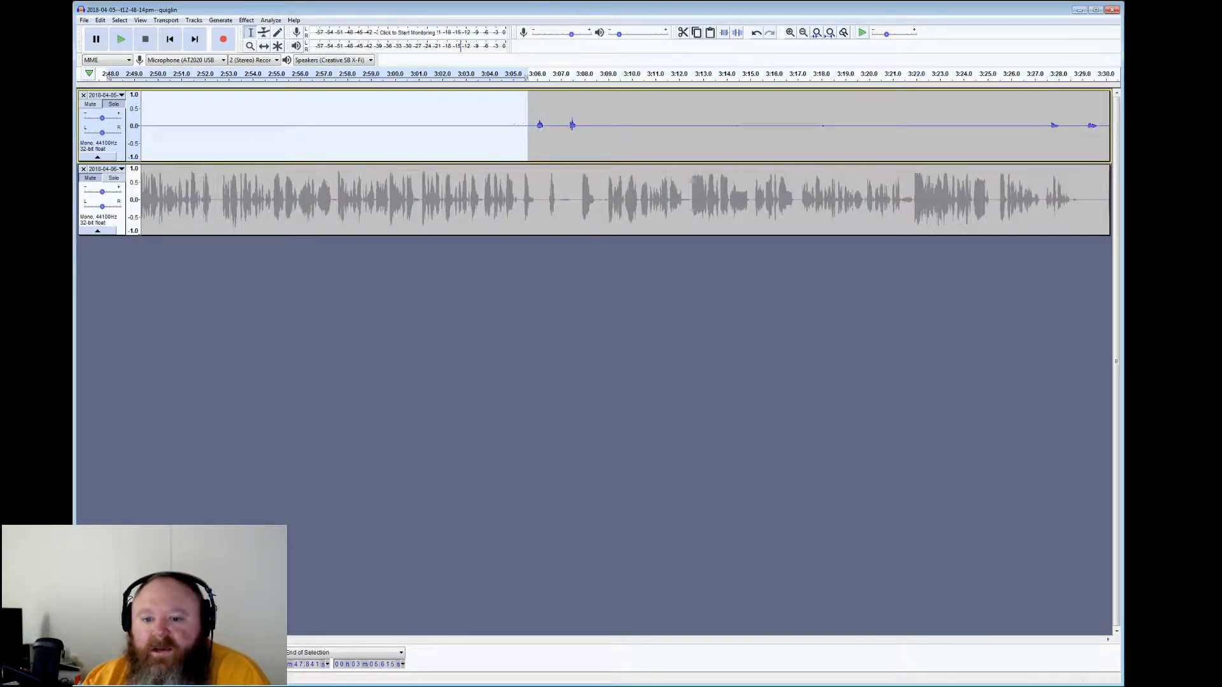
pyautogui.click(520, 119)
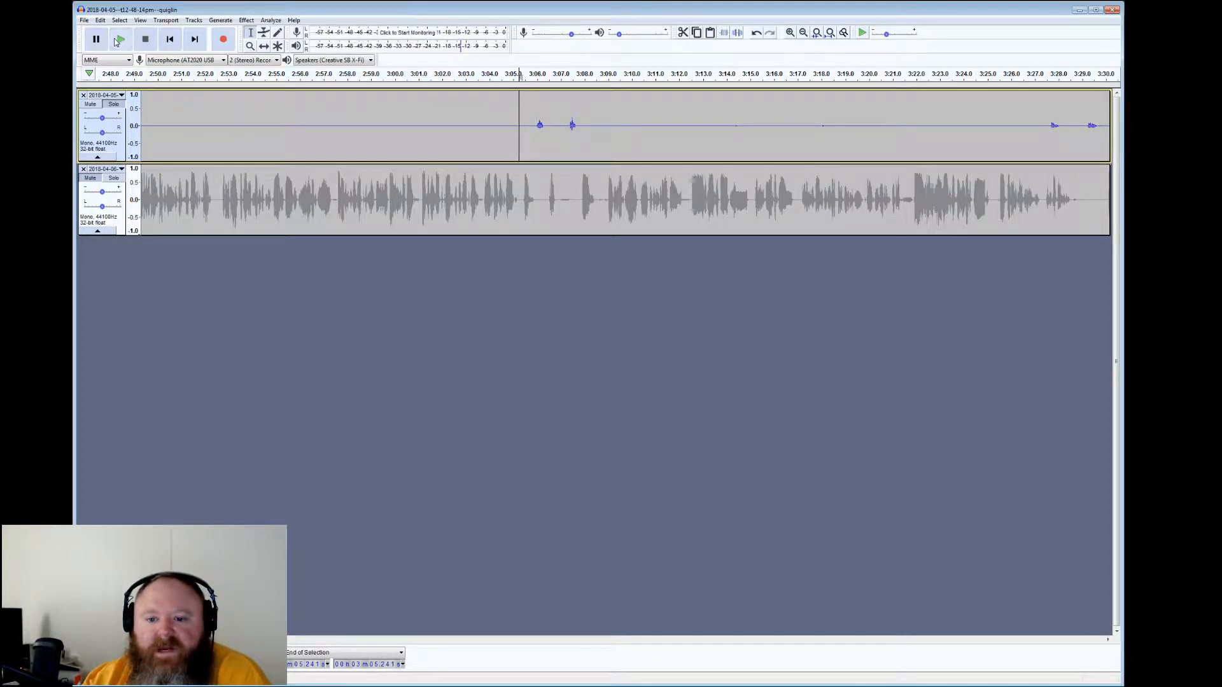
pyautogui.moveTo(559, 199); pyautogui.dragTo(575, 199)
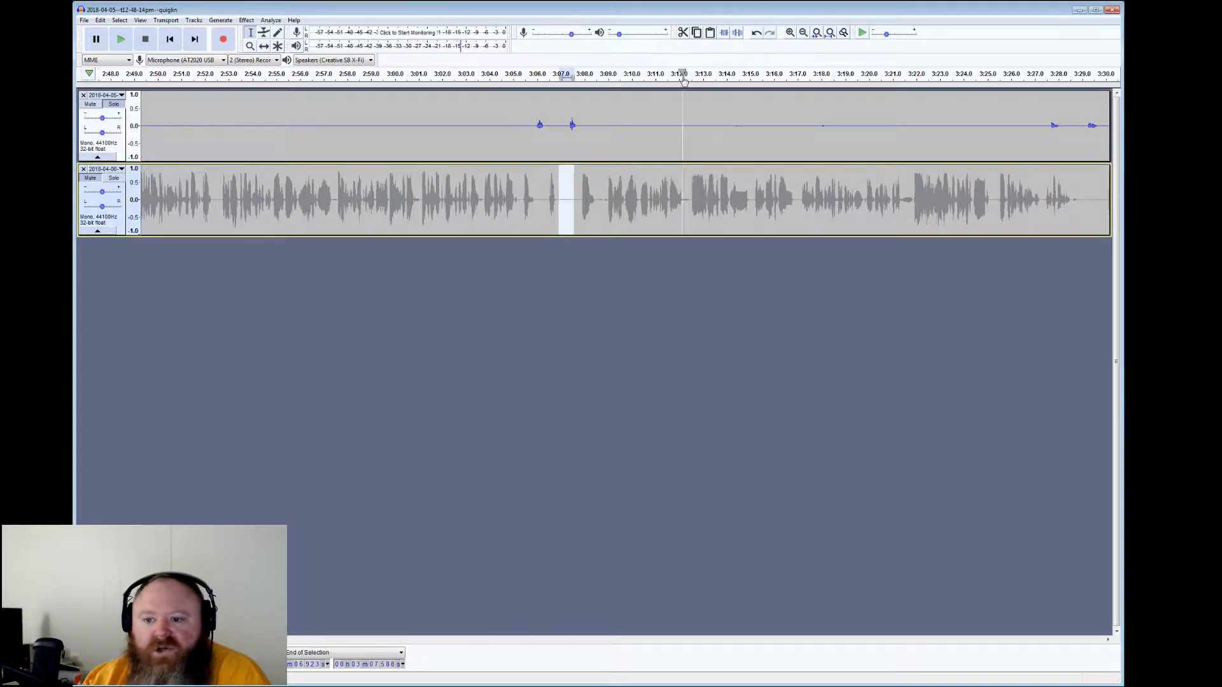
pyautogui.moveTo(582, 133); pyautogui.dragTo(960, 143)
pyautogui.moveTo(1046, 128); pyautogui.dragTo(578, 127)
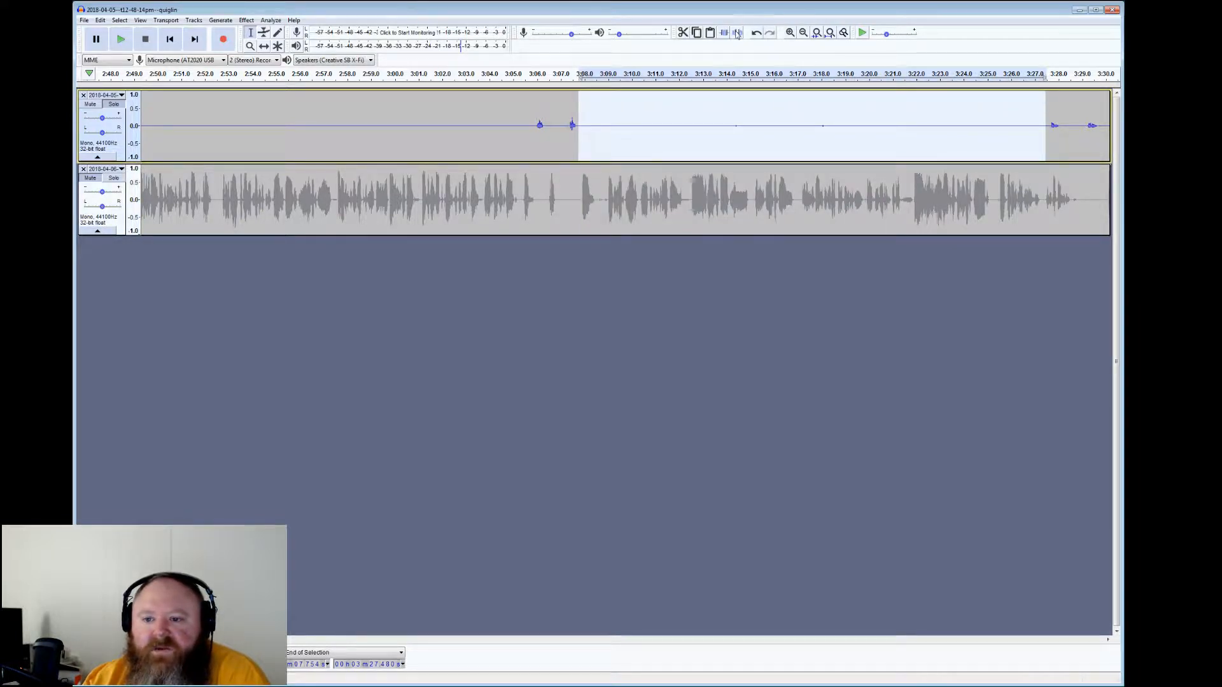
# Listen to the short sounds in the upper track from about 3:05.6 and again from about 3:27.7
pyautogui.click(528, 127)
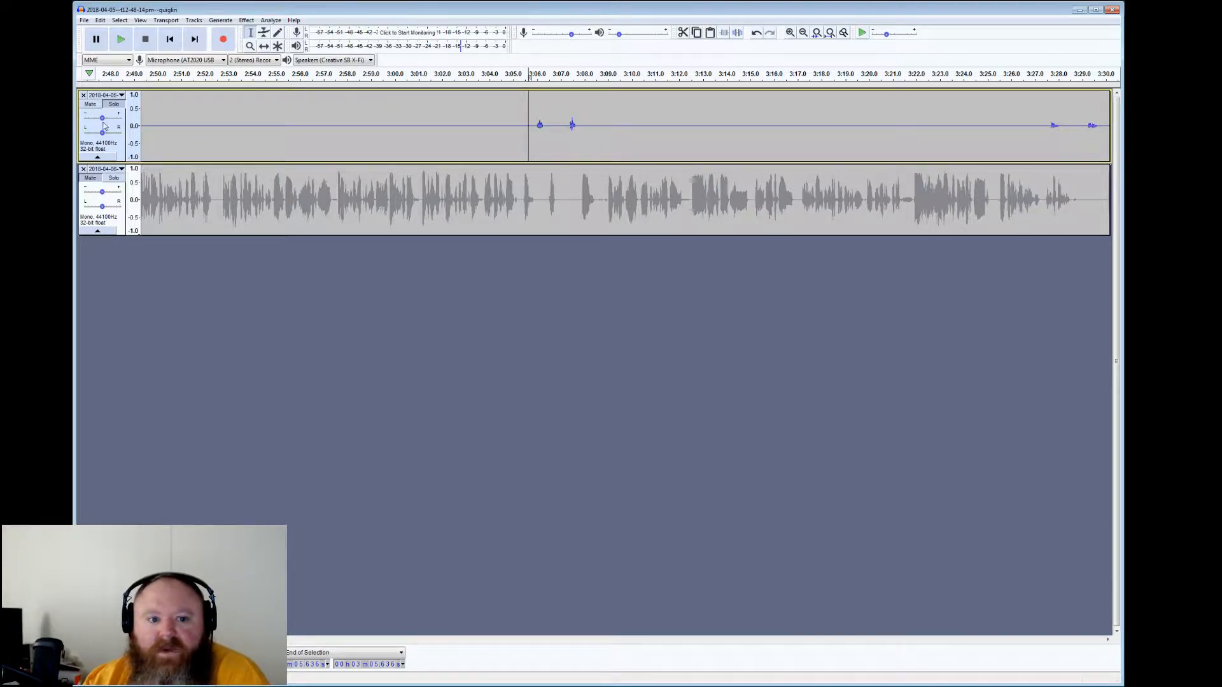
pyautogui.click(121, 38)
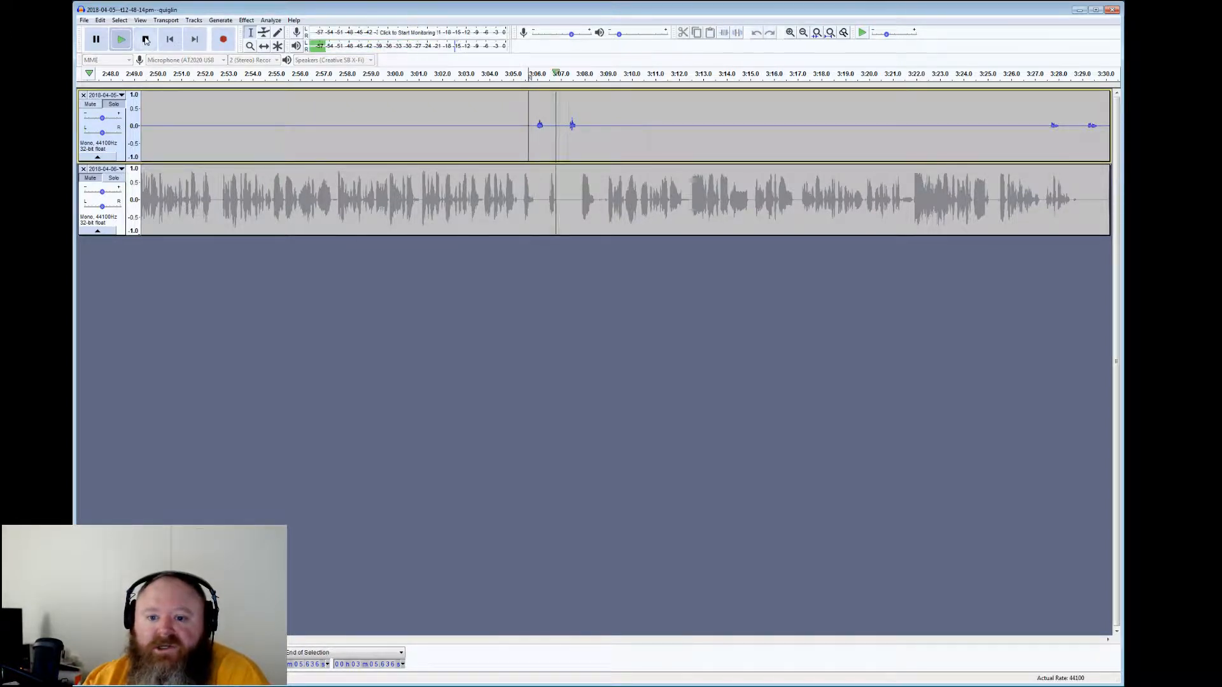
pyautogui.click(145, 39)
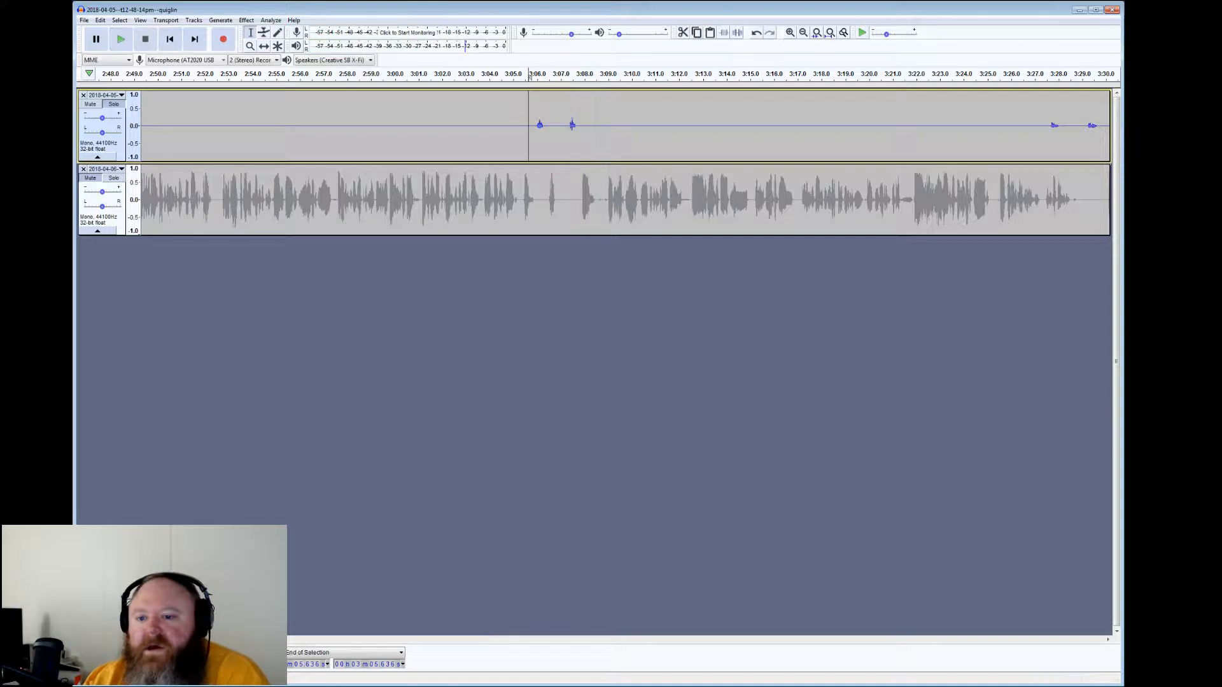
pyautogui.click(1051, 116)
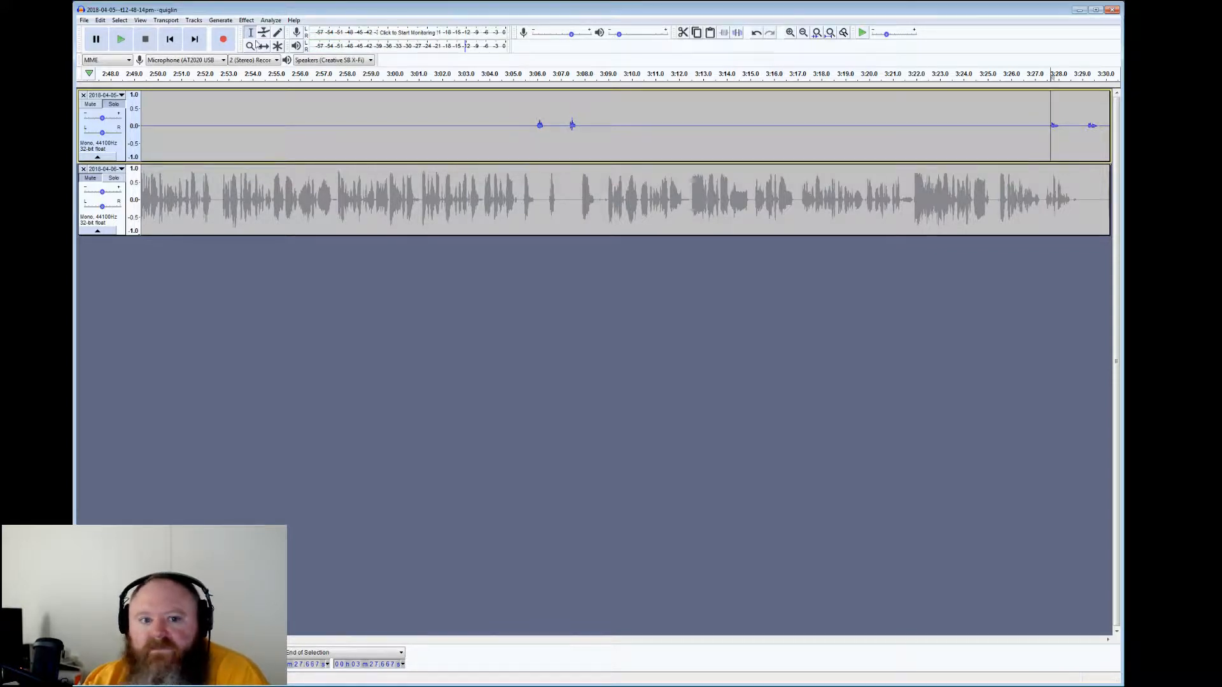
pyautogui.click(127, 39)
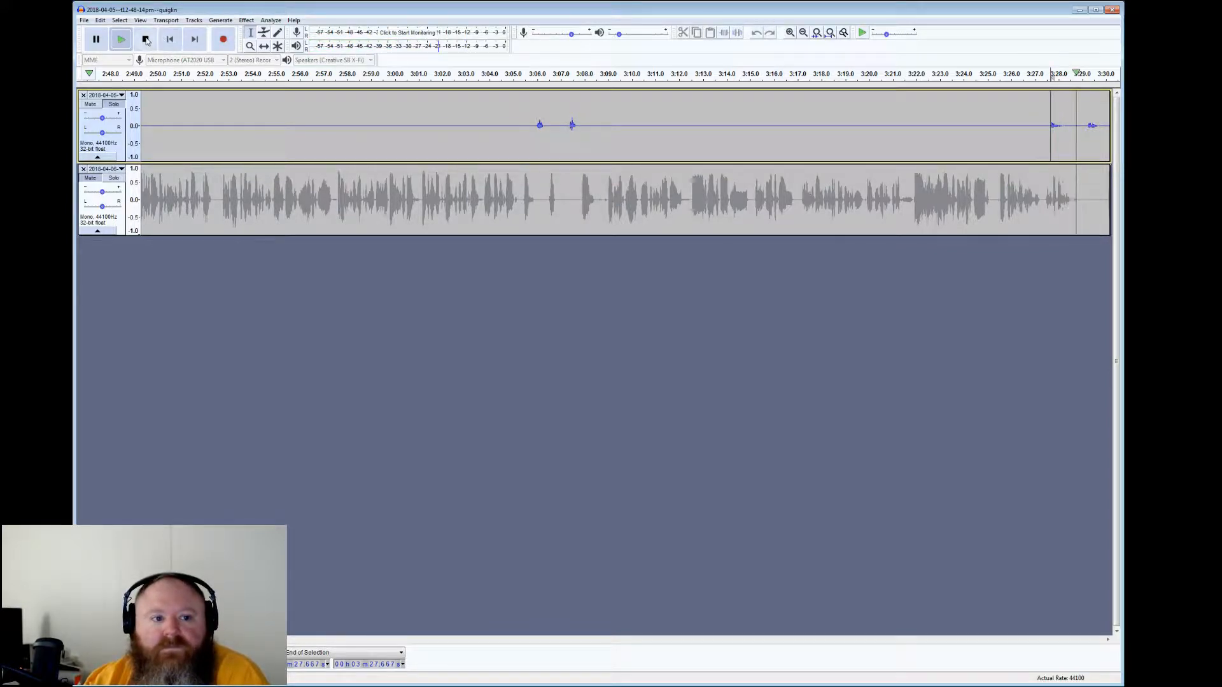
pyautogui.click(146, 40)
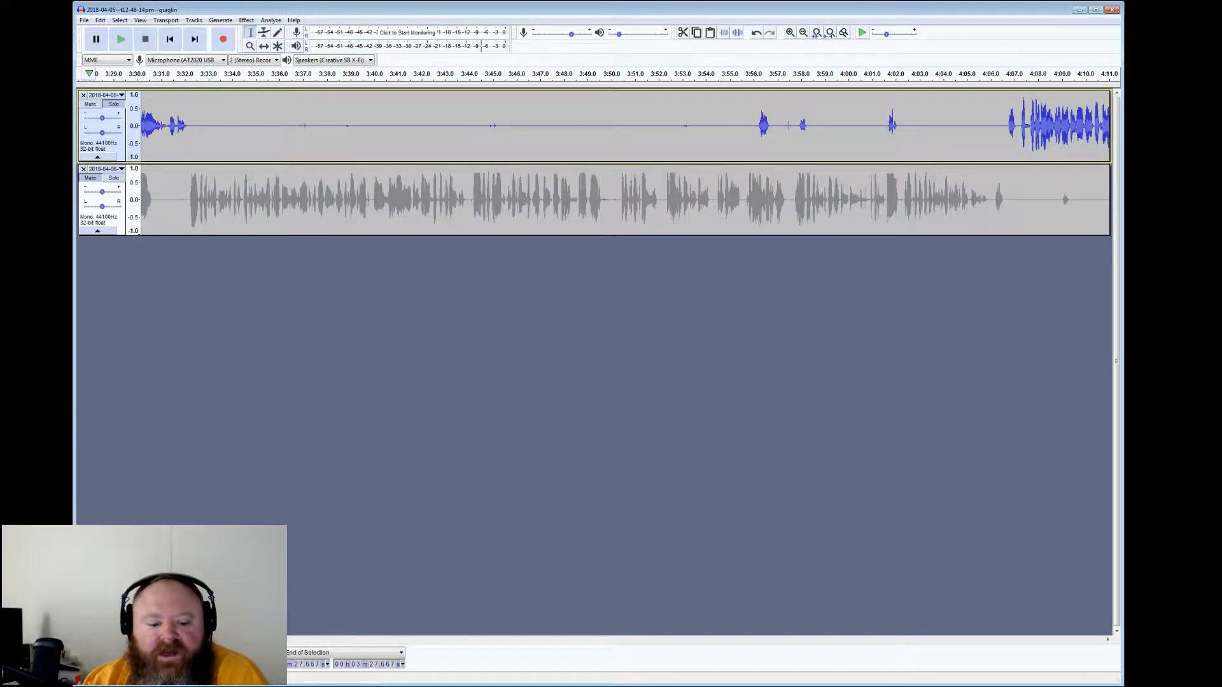
# Listen to the phrase in the upper track from about 3:29.9
pyautogui.click(146, 639)
pyautogui.click(146, 640)
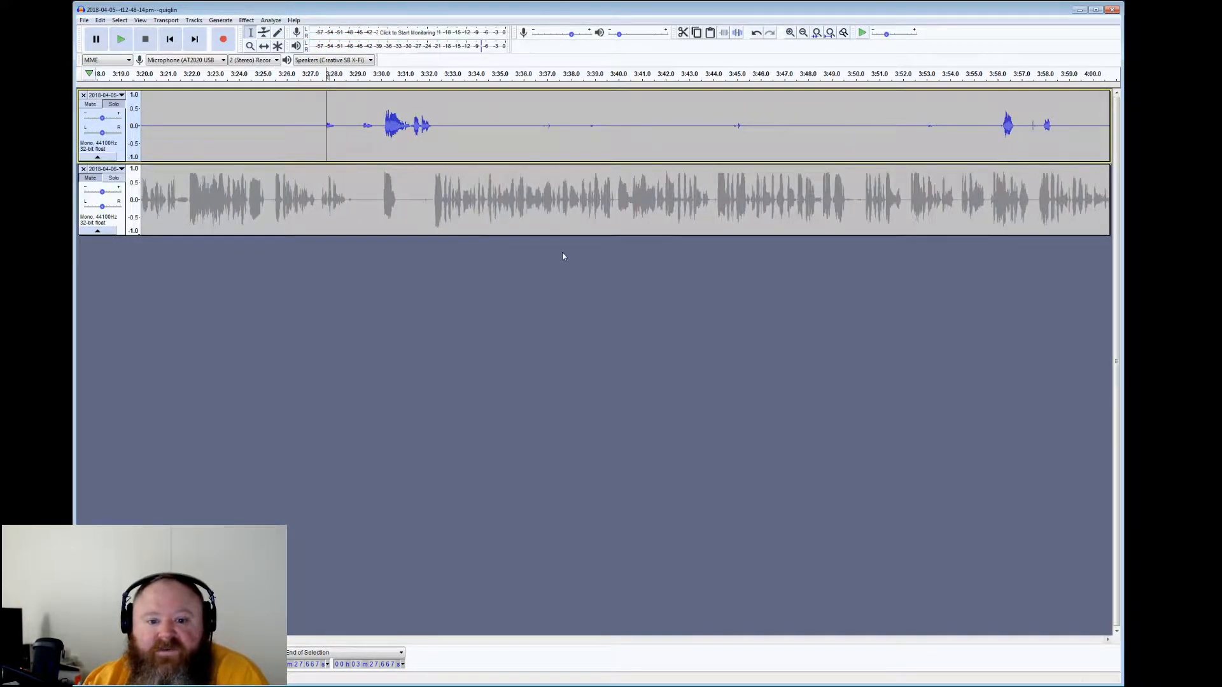
pyautogui.click(378, 128)
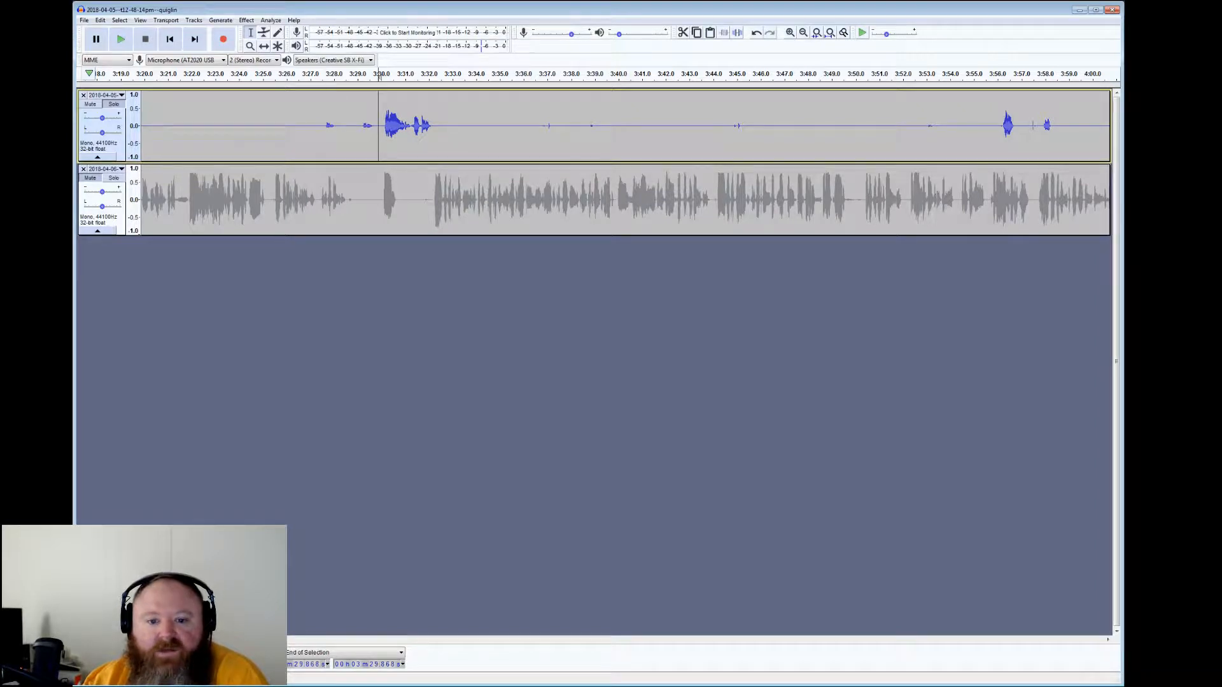
pyautogui.click(121, 39)
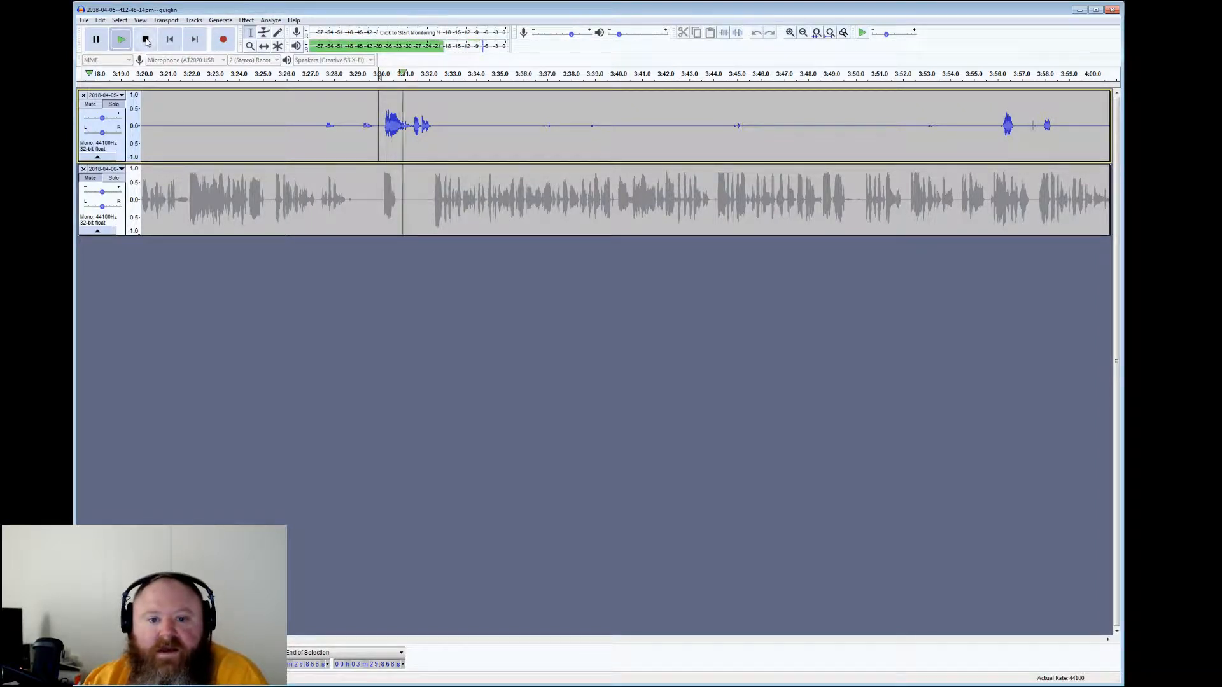
pyautogui.click(145, 40)
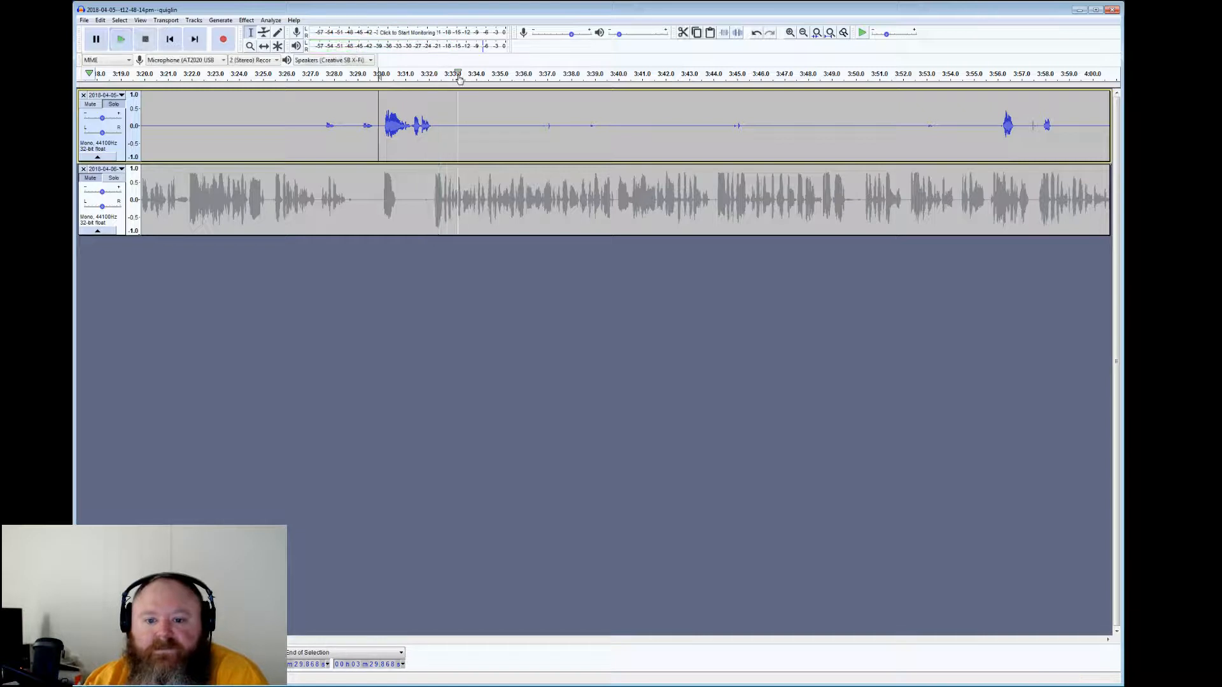
# Silence the long pause in the upper track at about 3:32.2–3:56.2 and listen on from about 3:56.0
pyautogui.moveTo(434, 127); pyautogui.dragTo(1002, 128)
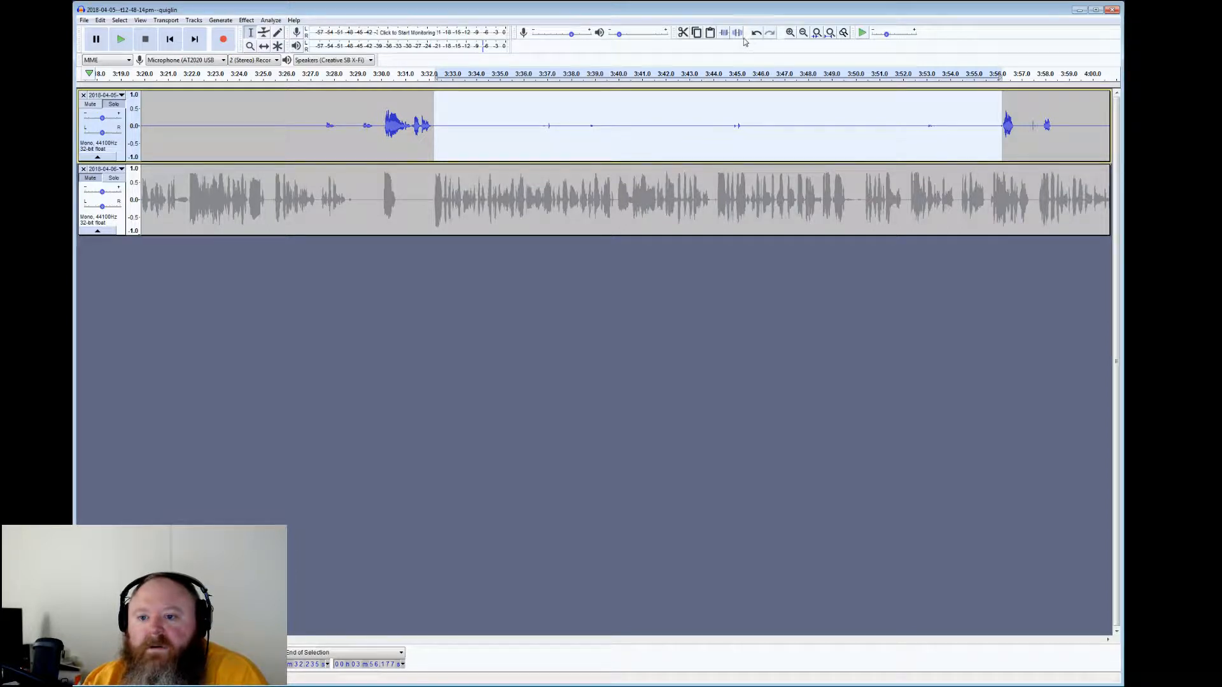
pyautogui.click(997, 127)
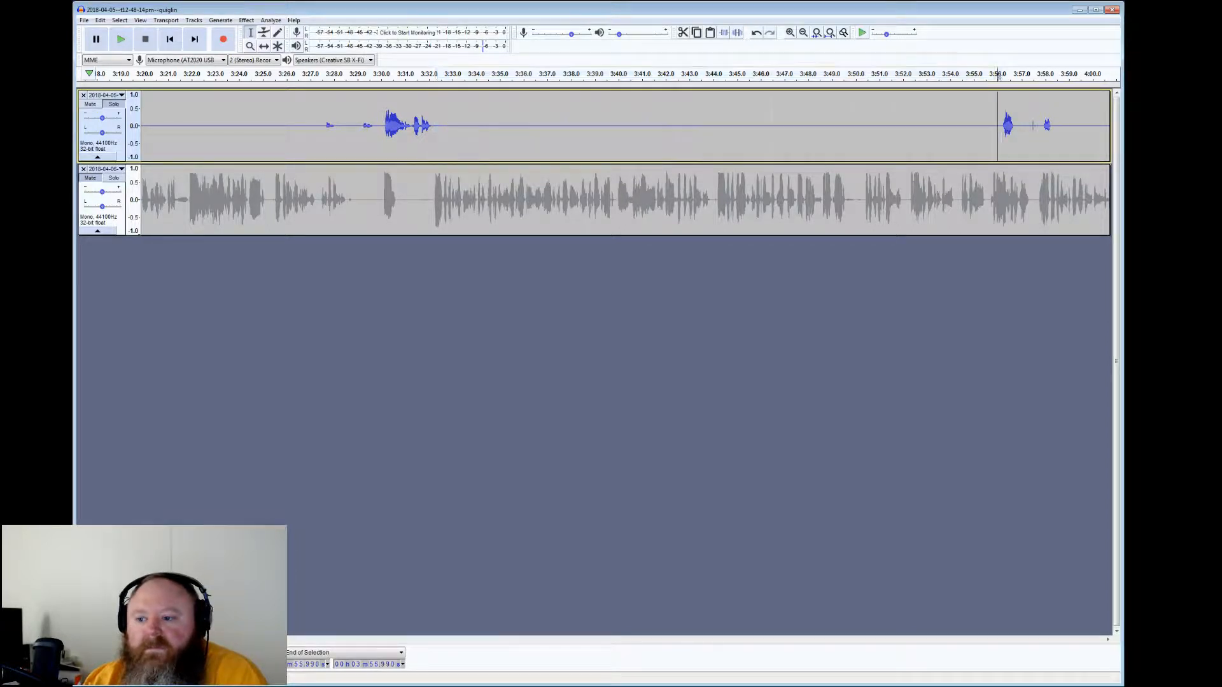
pyautogui.click(120, 39)
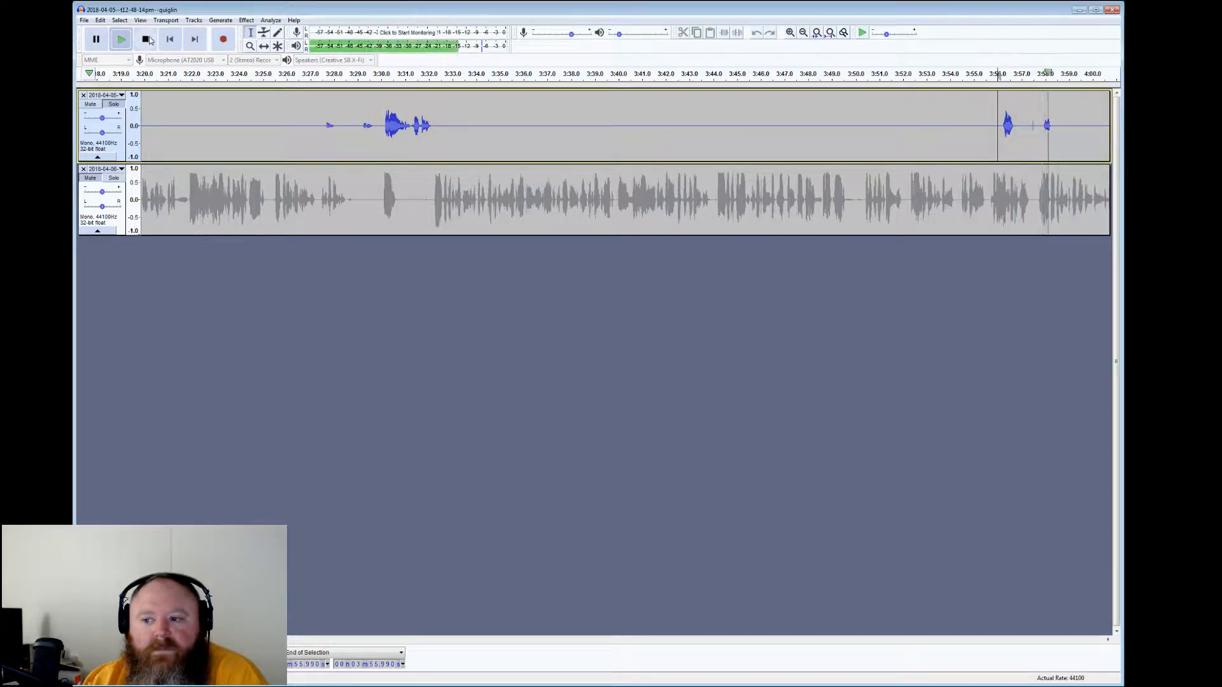
pyautogui.click(146, 40)
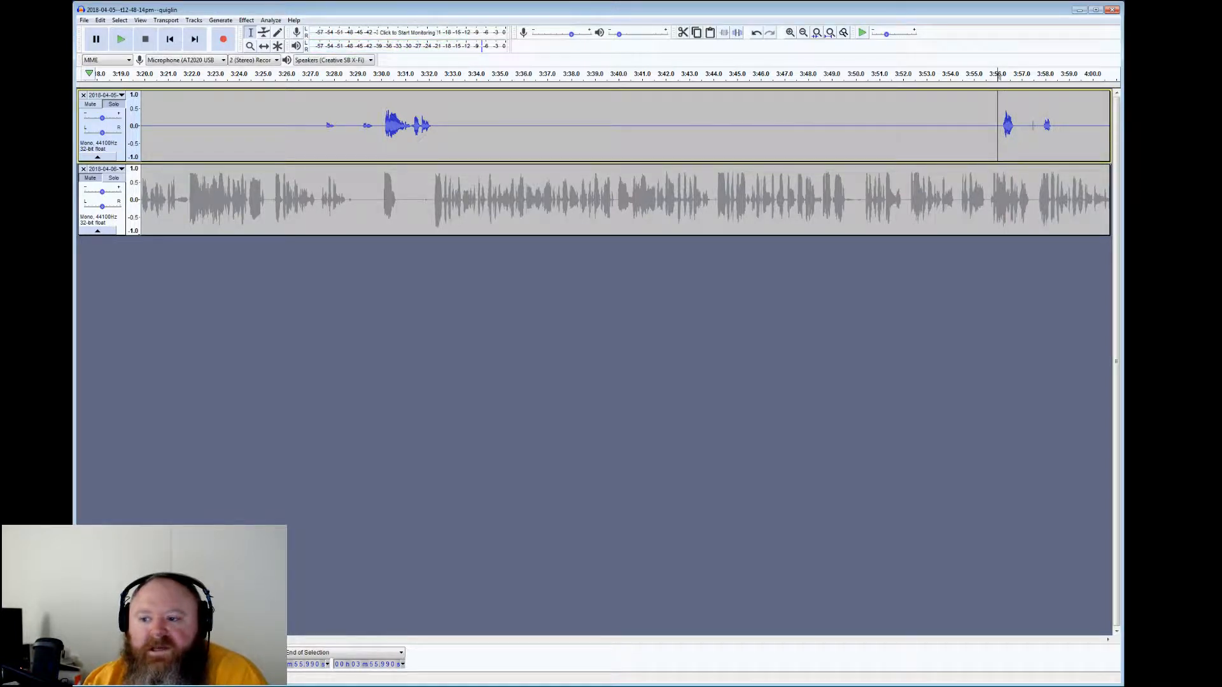
# Silence the click between the two short sounds in the upper track at about 3:56.8–3:57.8 and listen on from about 3:57.3
pyautogui.moveTo(1041, 124); pyautogui.dragTo(1019, 124)
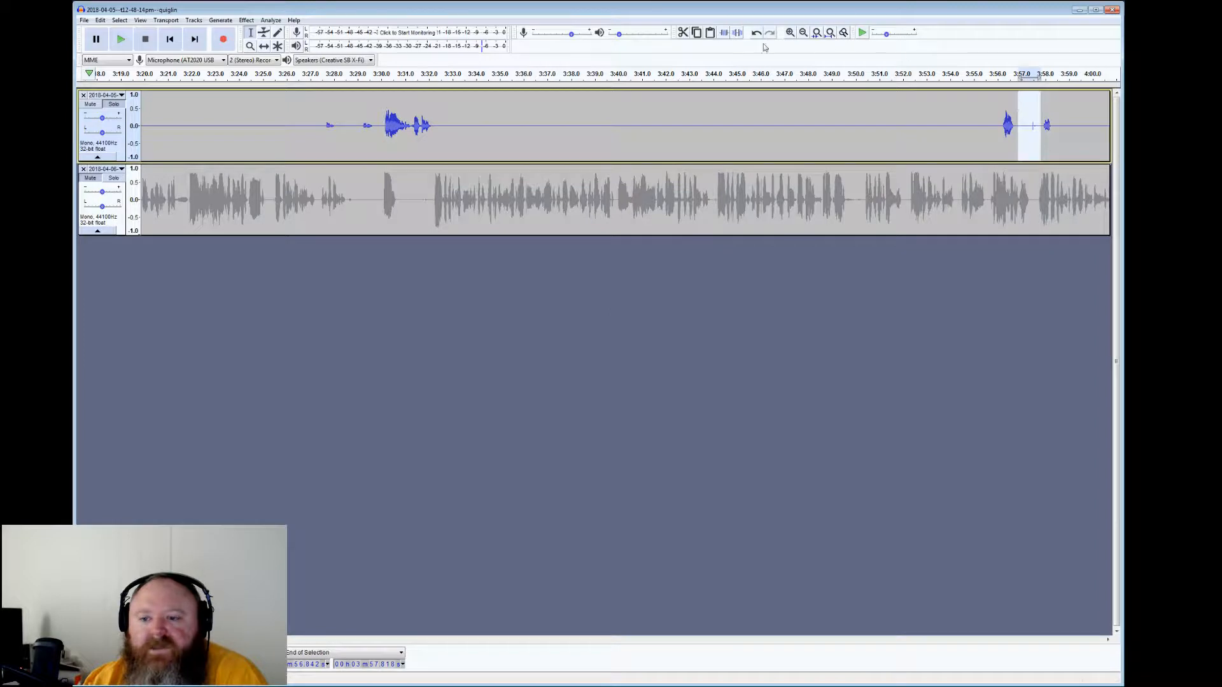
pyautogui.click(738, 33)
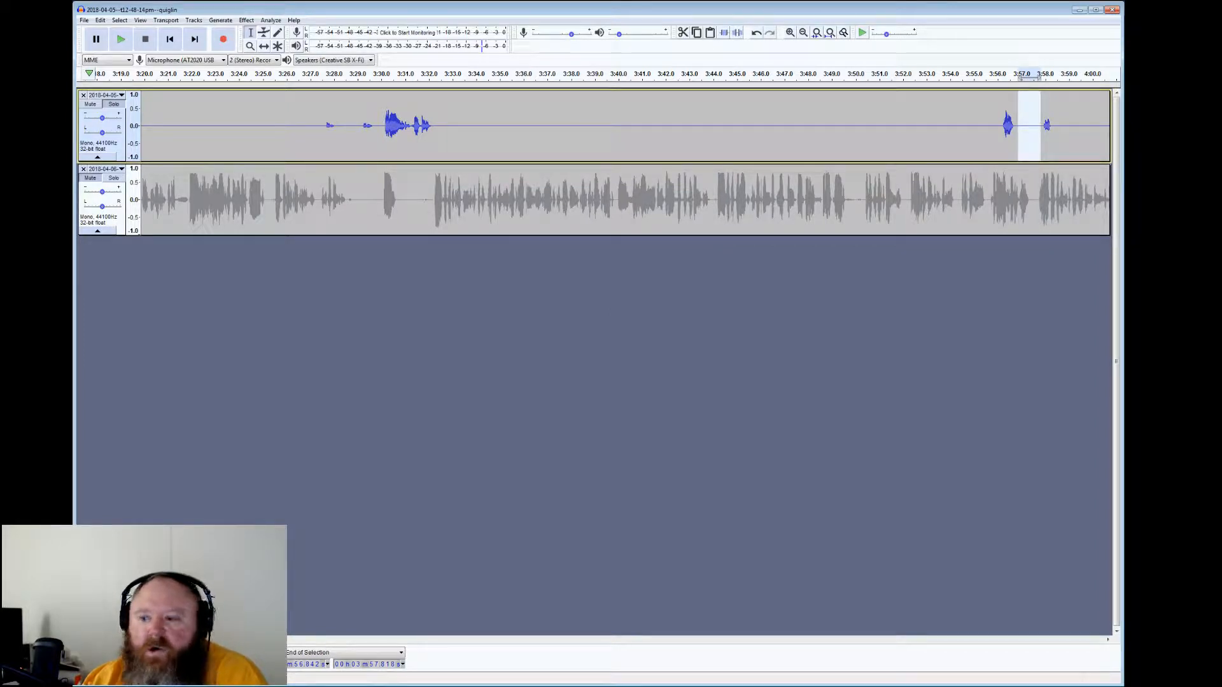
pyautogui.click(1029, 121)
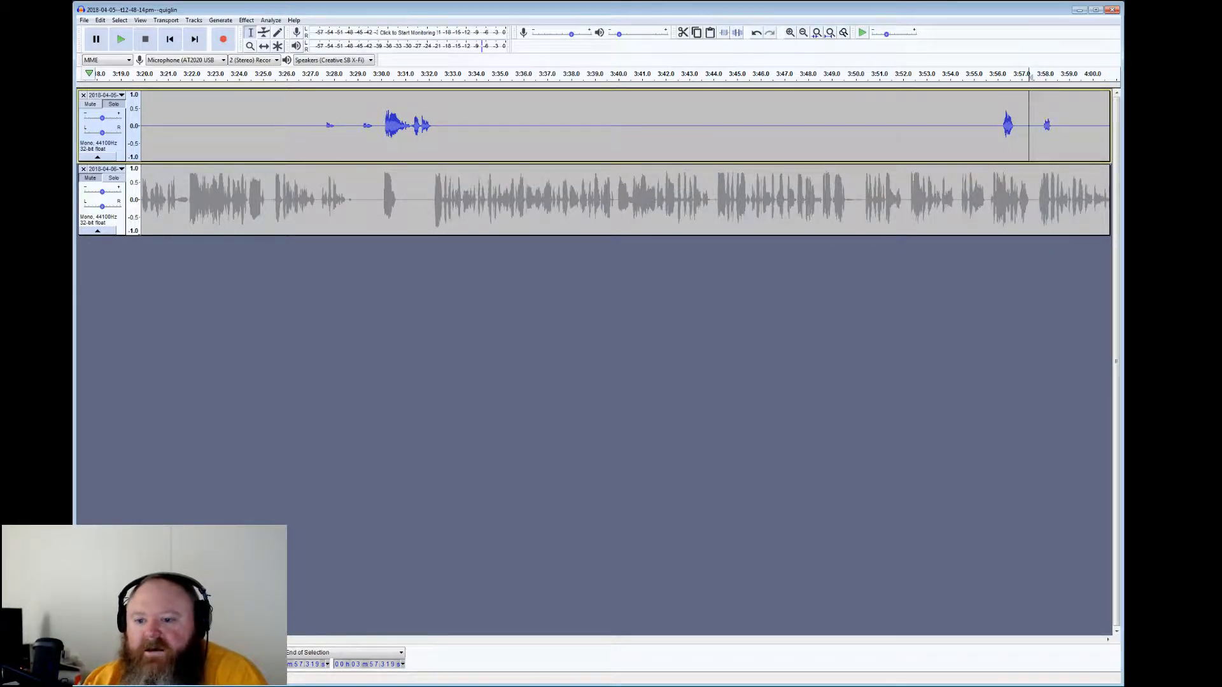
pyautogui.click(117, 39)
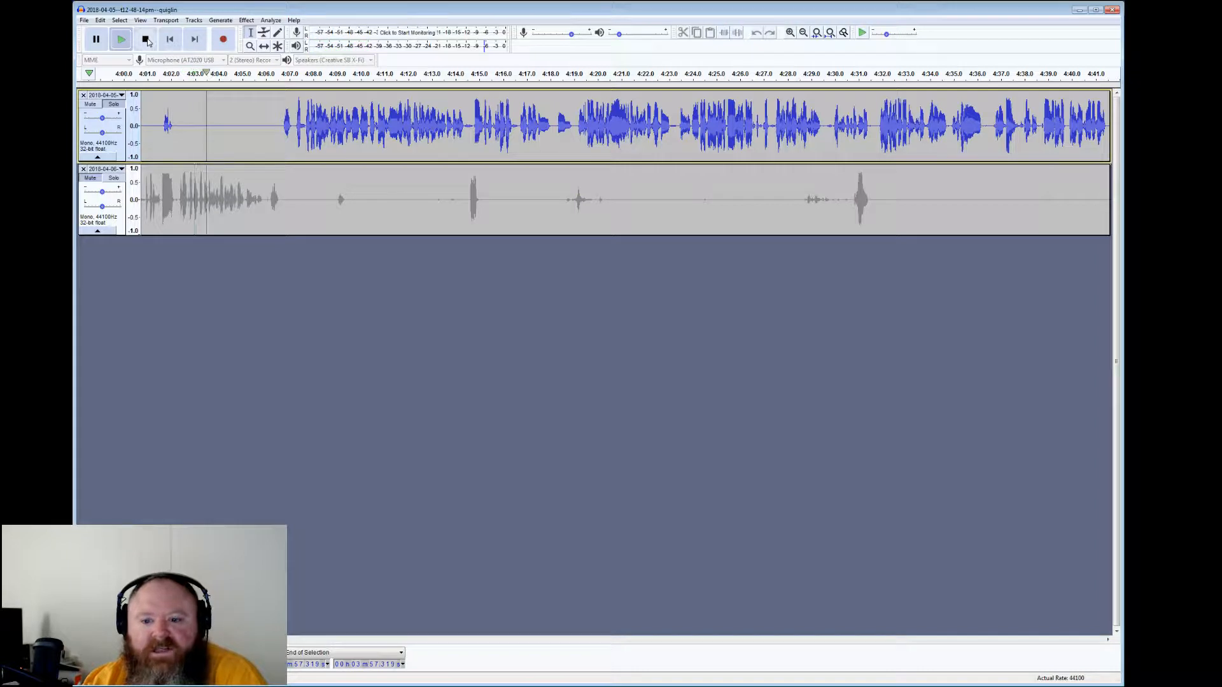
pyautogui.click(145, 39)
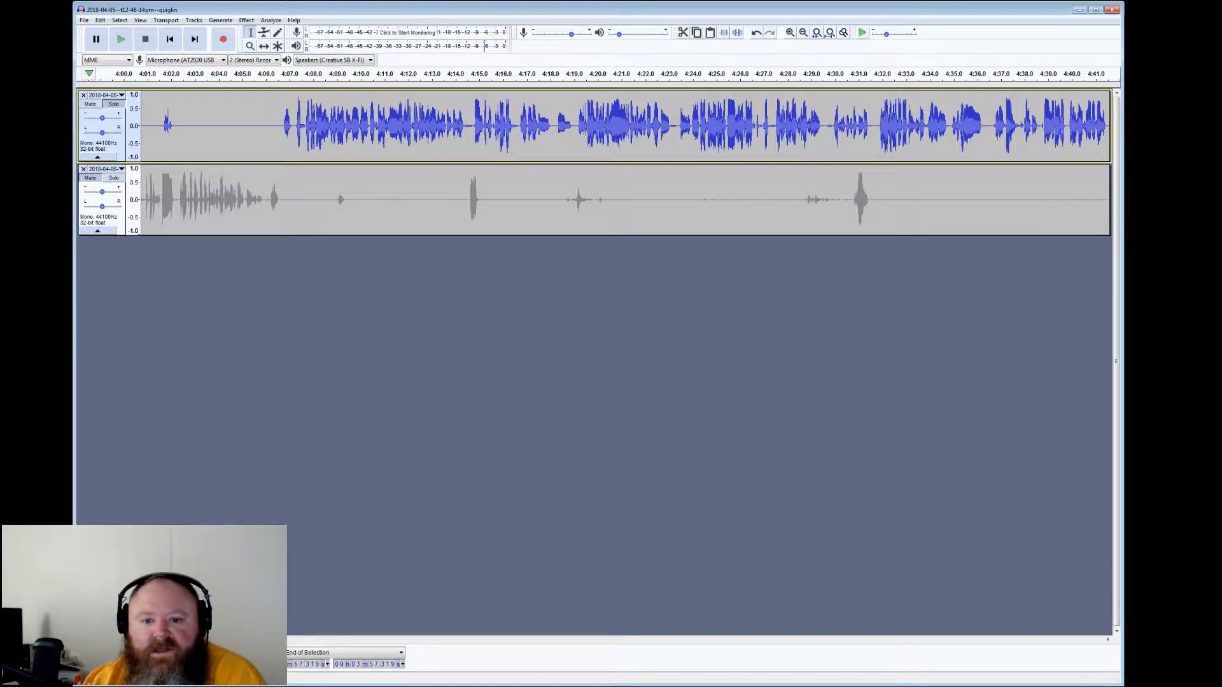
# Silence the short gaps in the upper track at about 4:14.4–4:14.7 and 4:23.1–4:23.4, and listen on from about 4:23.3
pyautogui.moveTo(465, 124); pyautogui.dragTo(473, 124)
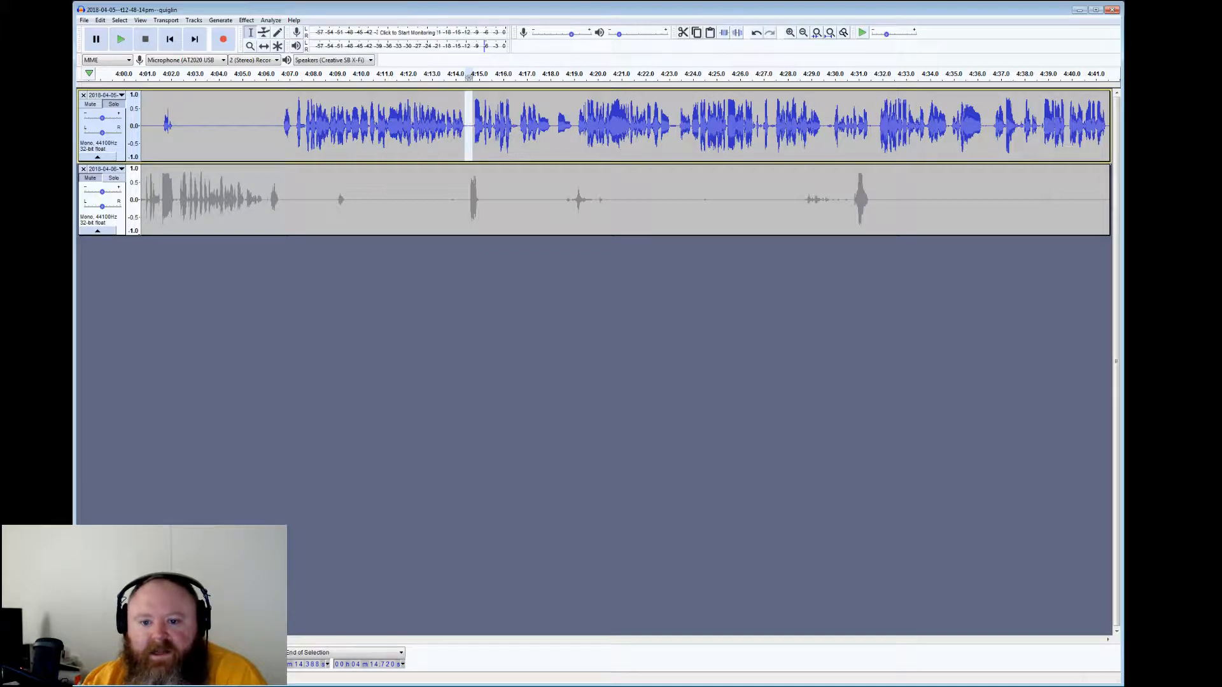
pyautogui.moveTo(678, 124); pyautogui.dragTo(671, 124)
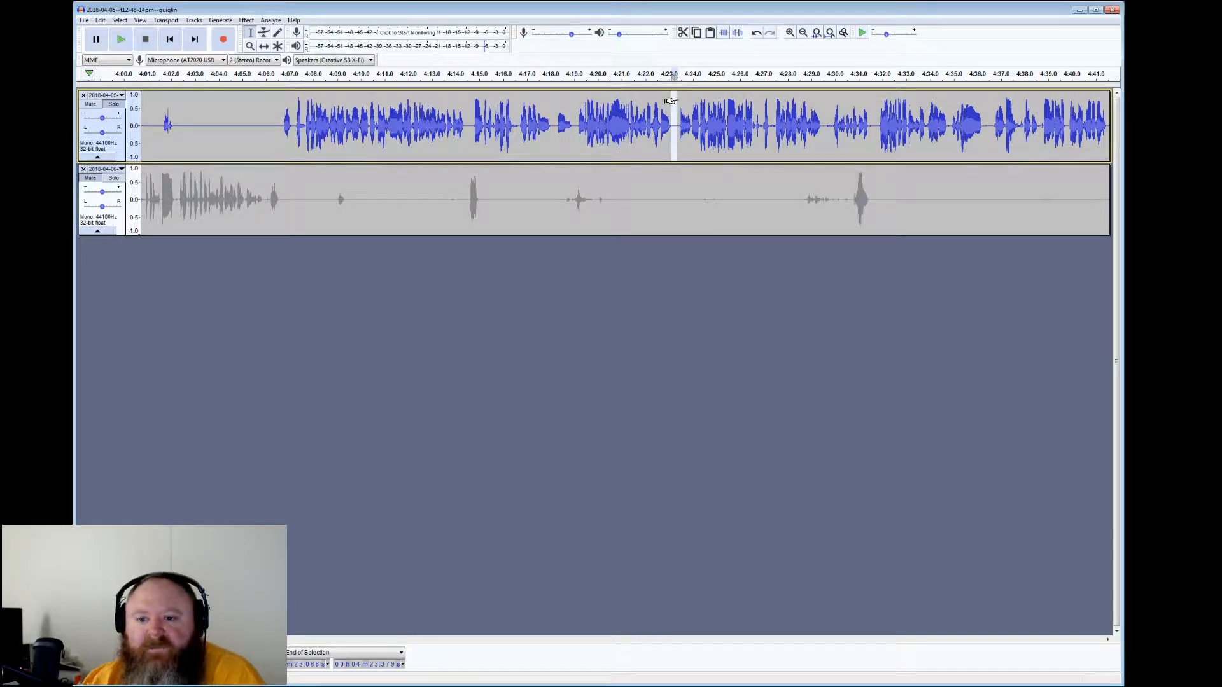
pyautogui.click(676, 75)
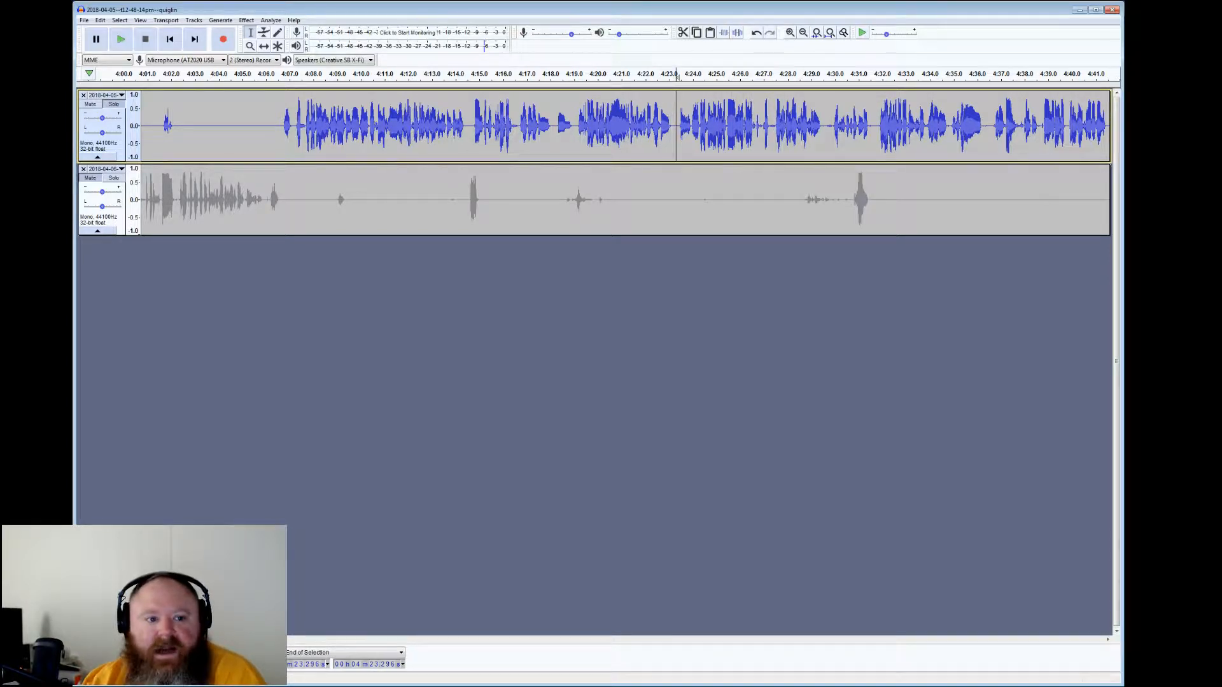
pyautogui.click(121, 45)
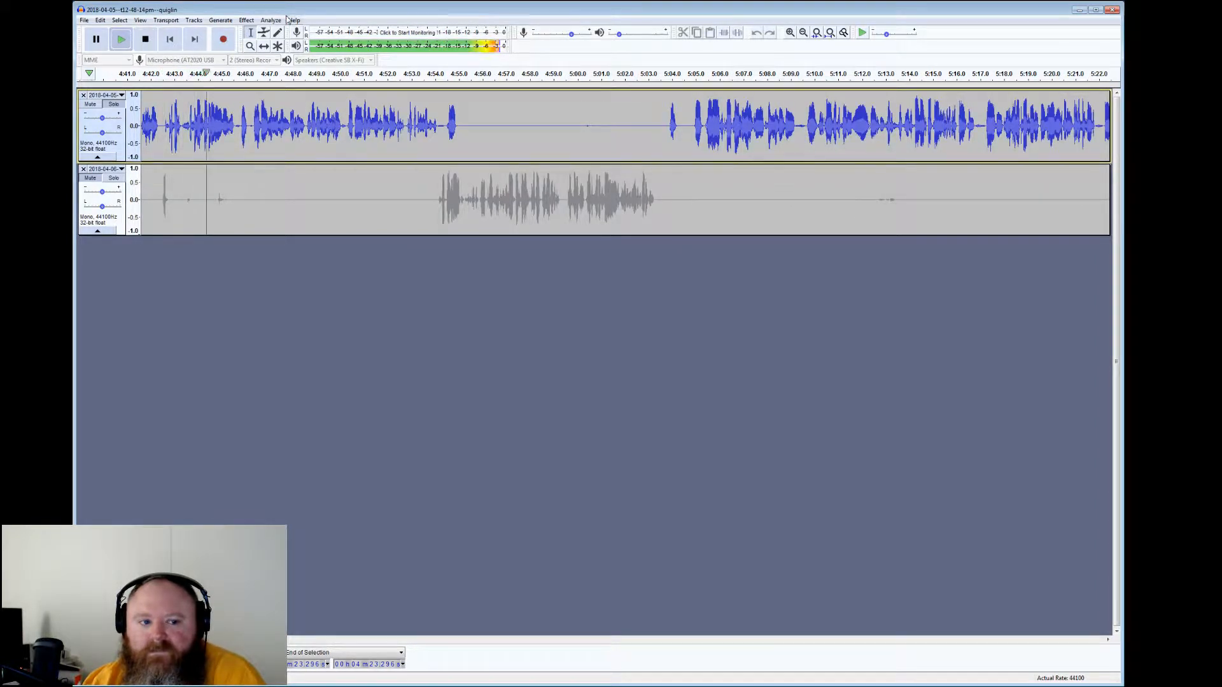
pyautogui.click(146, 40)
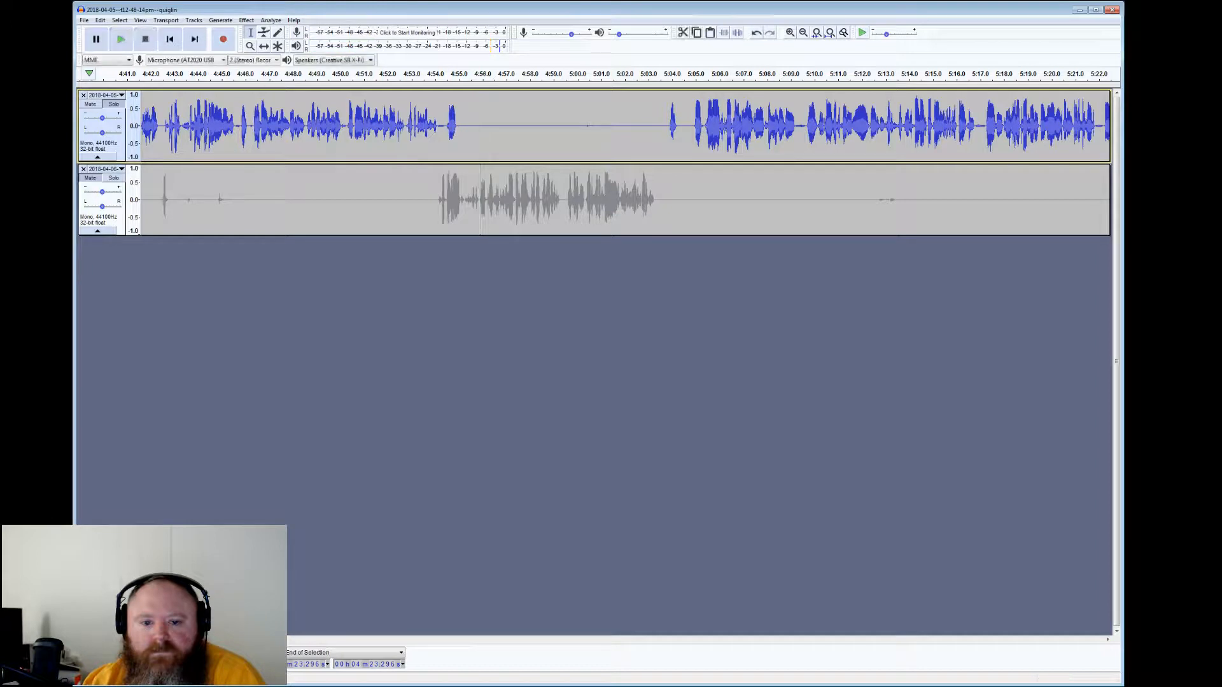
# Silence the upper track at about 4:54.2–5:03.8, including the short sound at its start, and the gap at about 5:09.2–5:09.7
pyautogui.moveTo(439, 127); pyautogui.dragTo(667, 127)
pyautogui.click(738, 33)
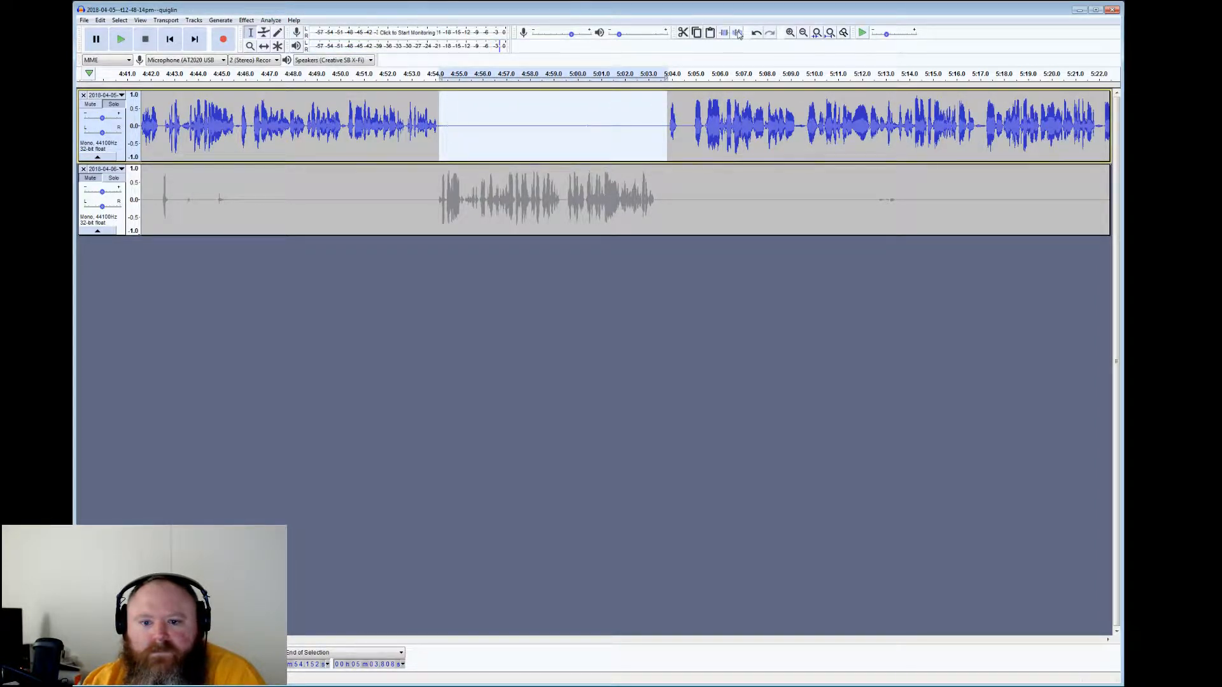
pyautogui.click(665, 128)
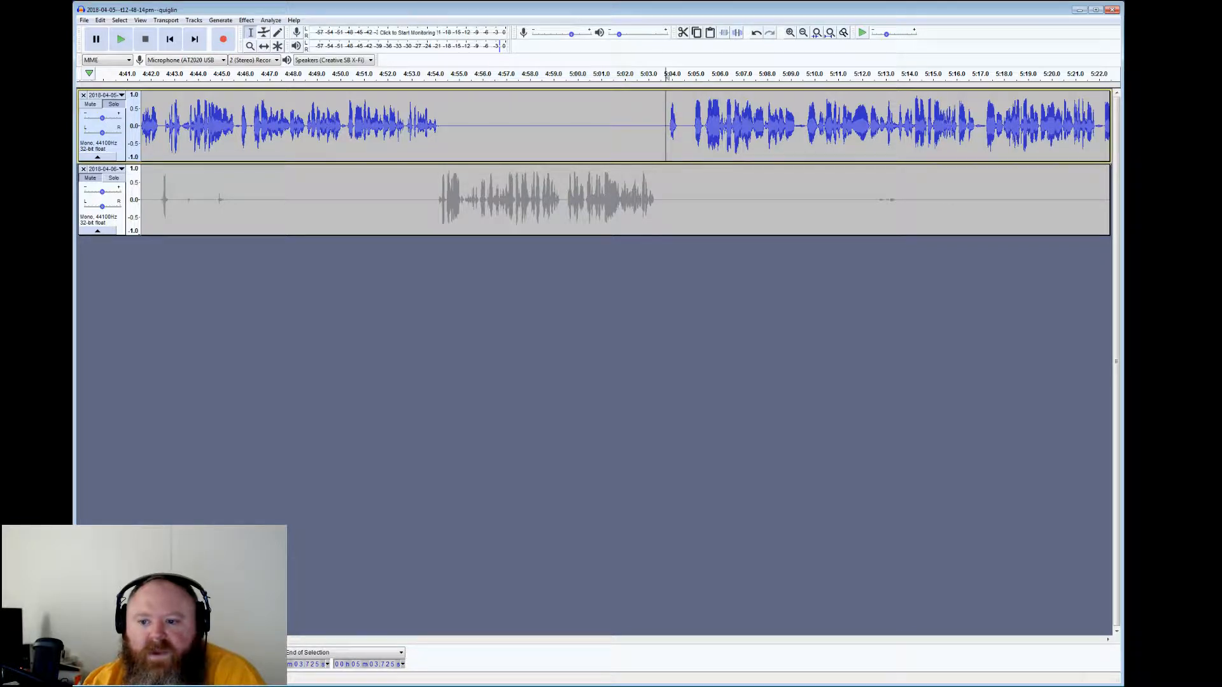
pyautogui.click(807, 127)
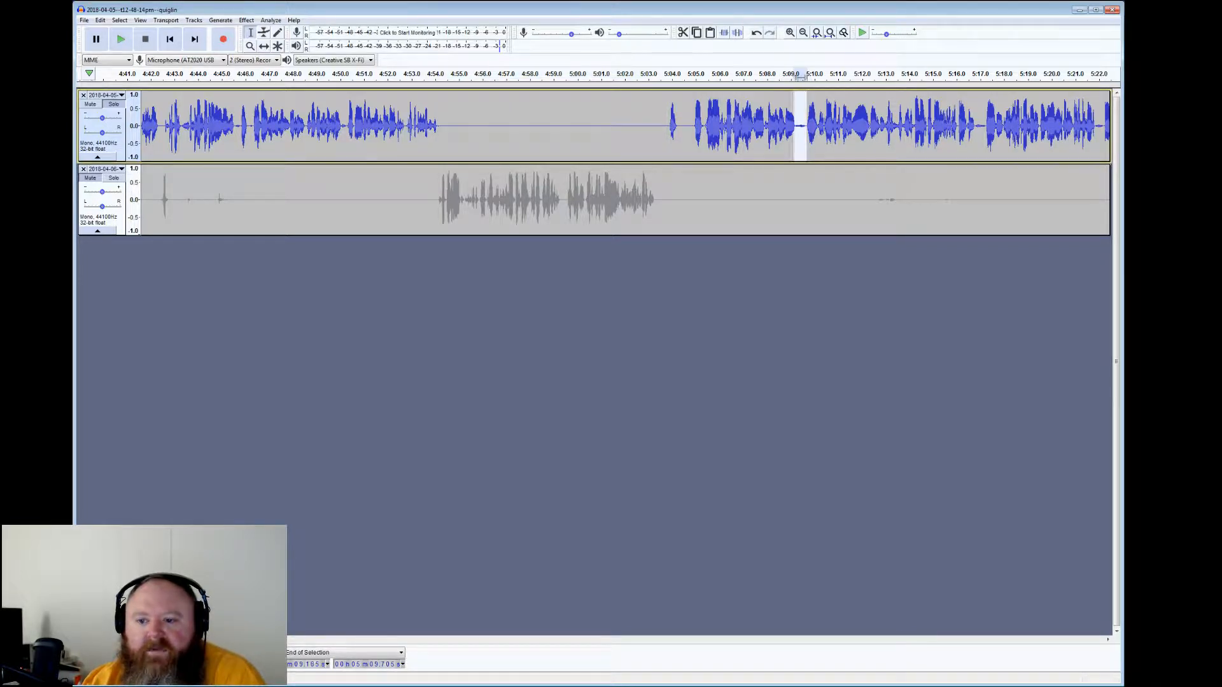
pyautogui.moveTo(794, 114); pyautogui.dragTo(795, 113)
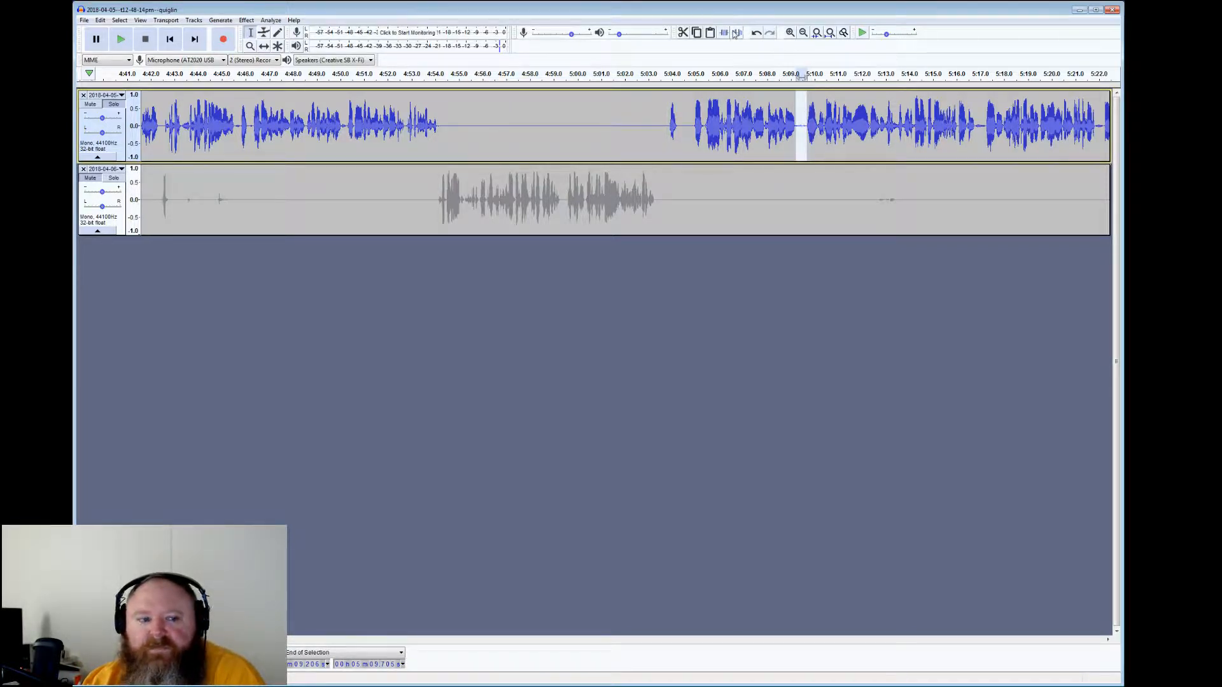
# Silence the gap in the upper track at about 5:16.8–5:17.2 and listen again from about 5:03.8
pyautogui.click(666, 104)
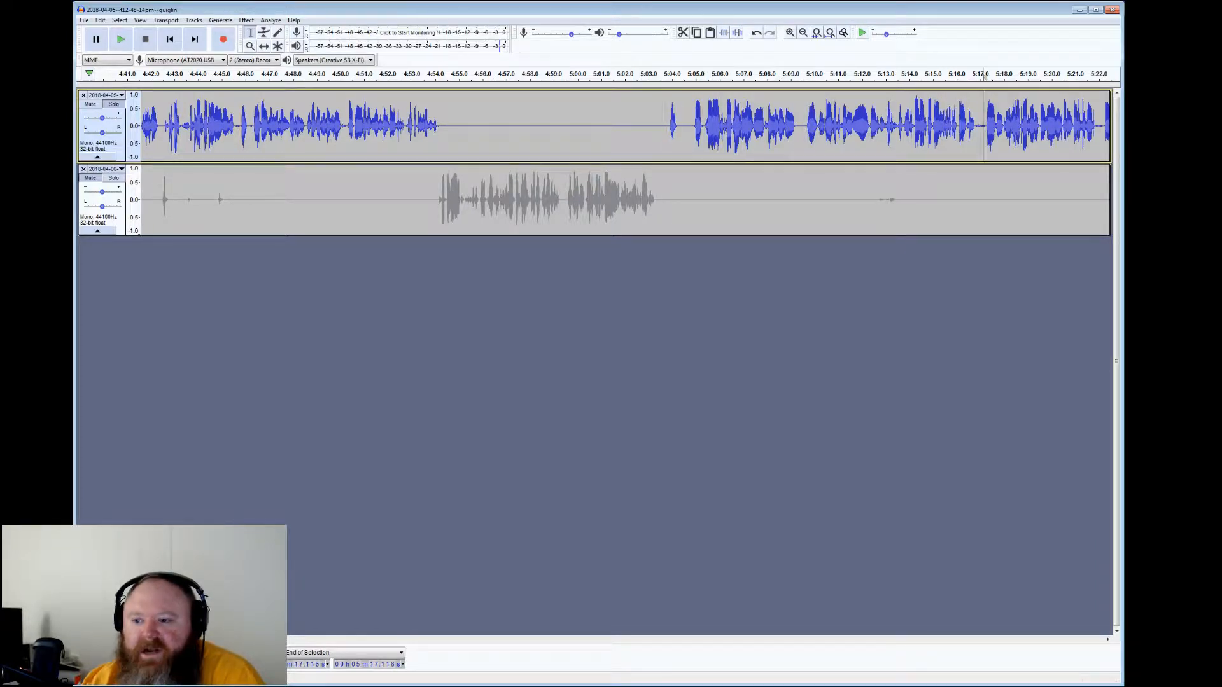
pyautogui.moveTo(983, 74); pyautogui.dragTo(985, 112)
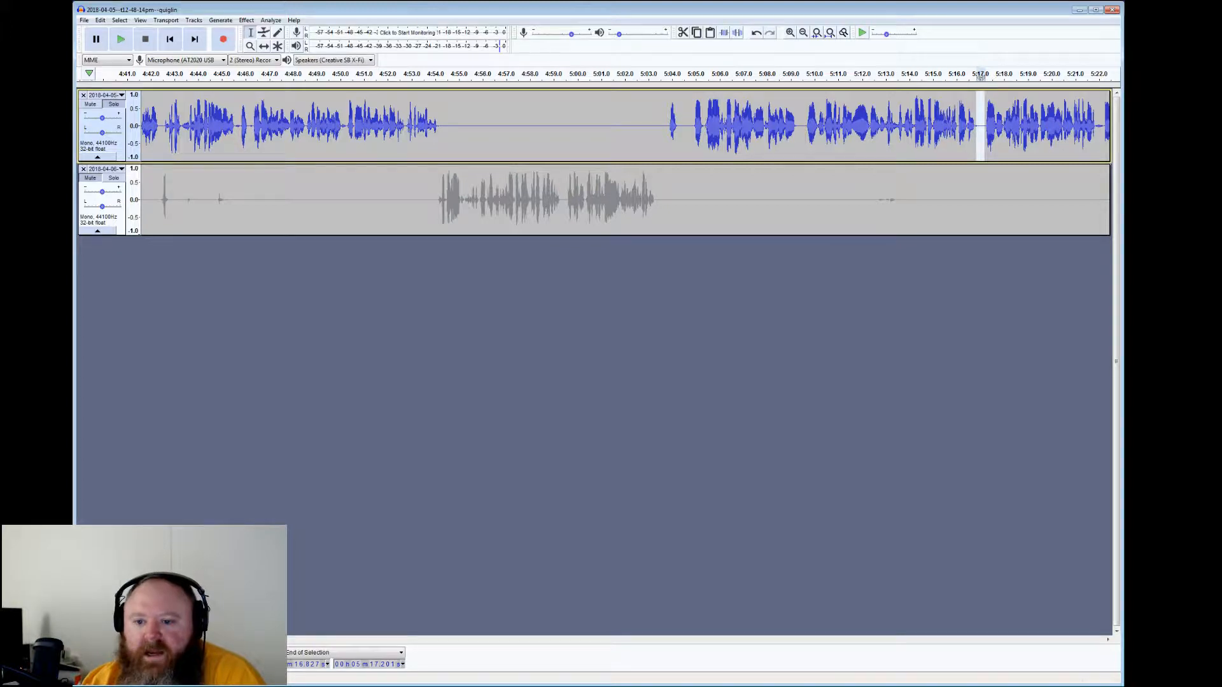
pyautogui.click(667, 124)
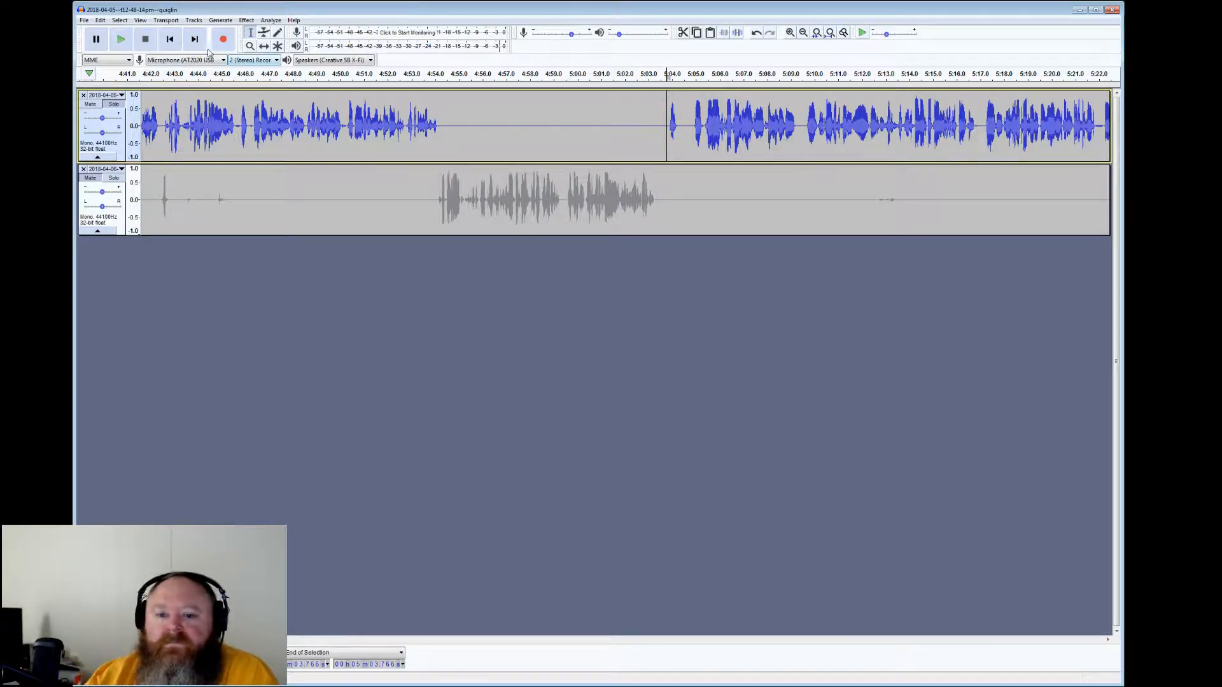
pyautogui.click(119, 40)
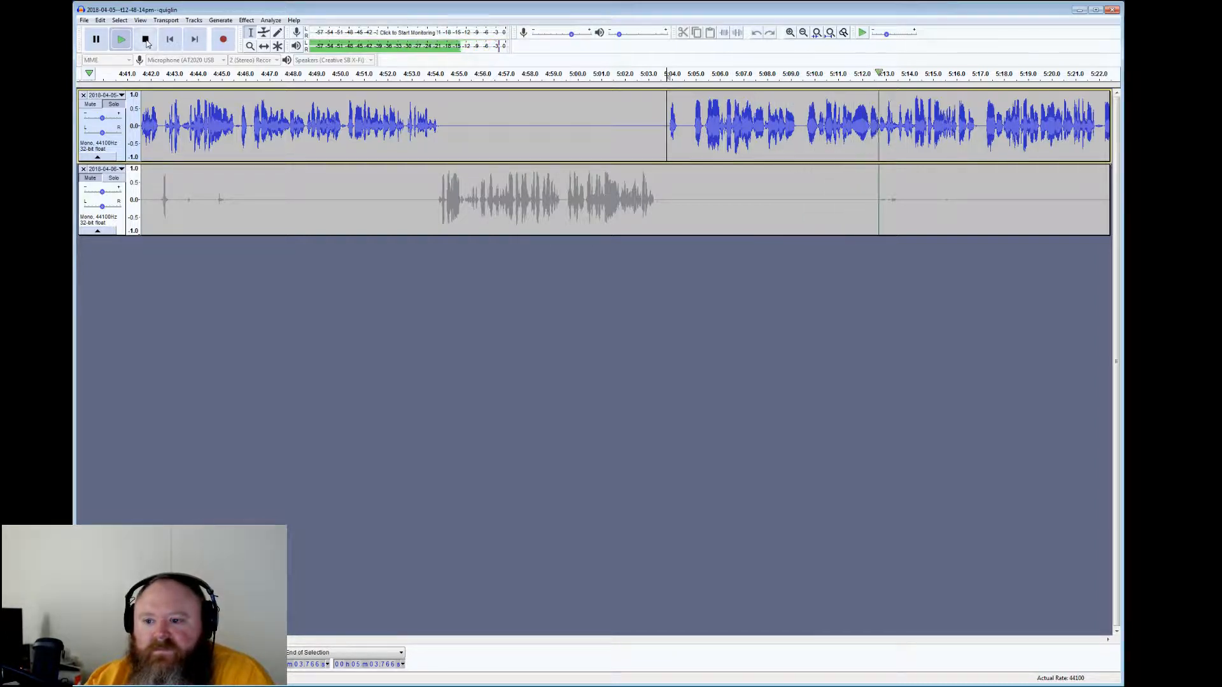
pyautogui.click(145, 39)
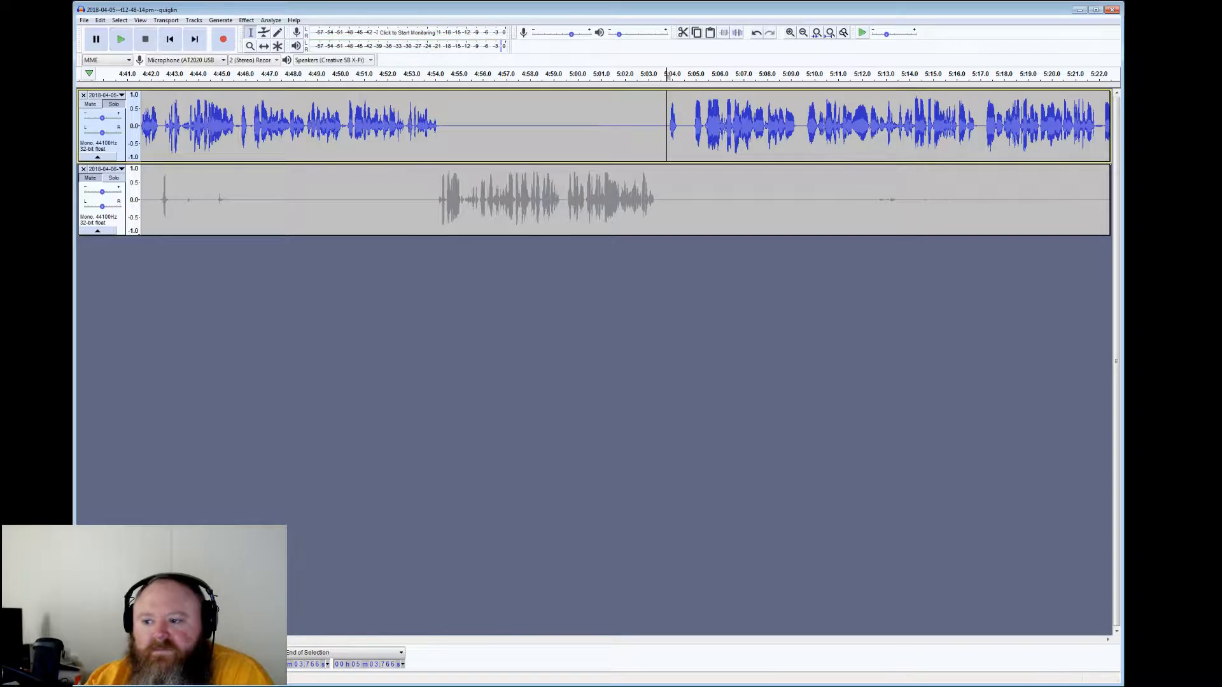
# Listen to the next phrases in the upper track from about 5:16.9
pyautogui.moveTo(257, 639); pyautogui.dragTo(264, 640)
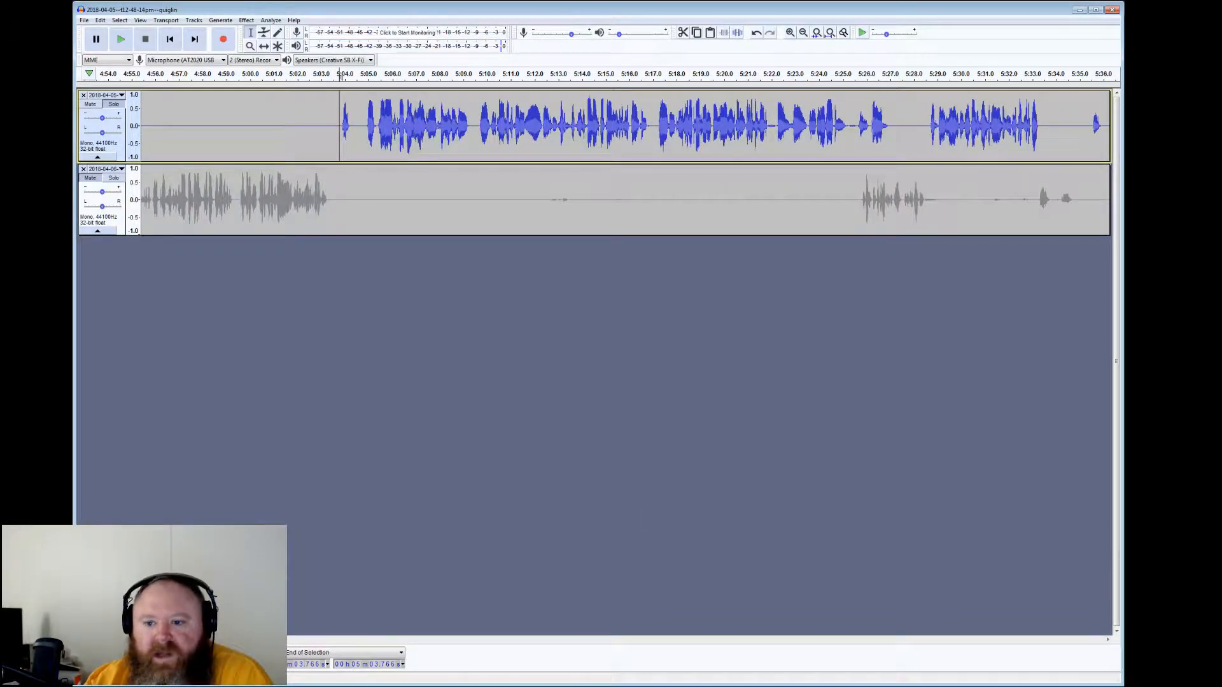
pyautogui.click(653, 75)
pyautogui.click(122, 40)
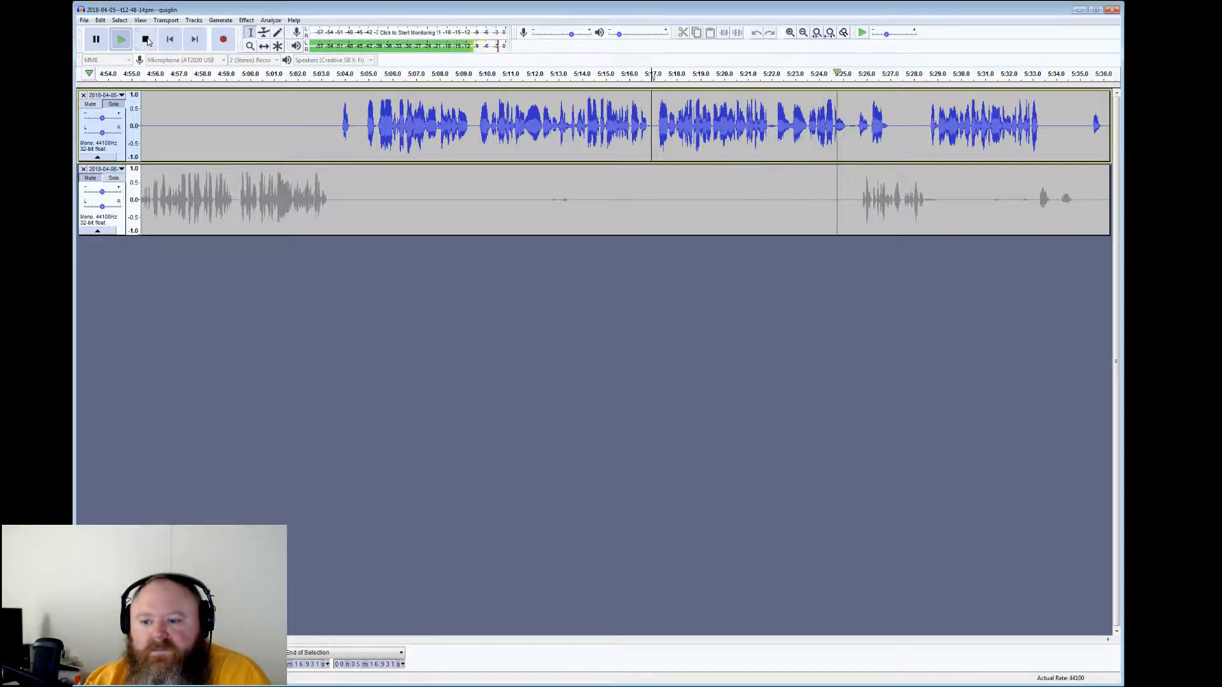
pyautogui.click(146, 40)
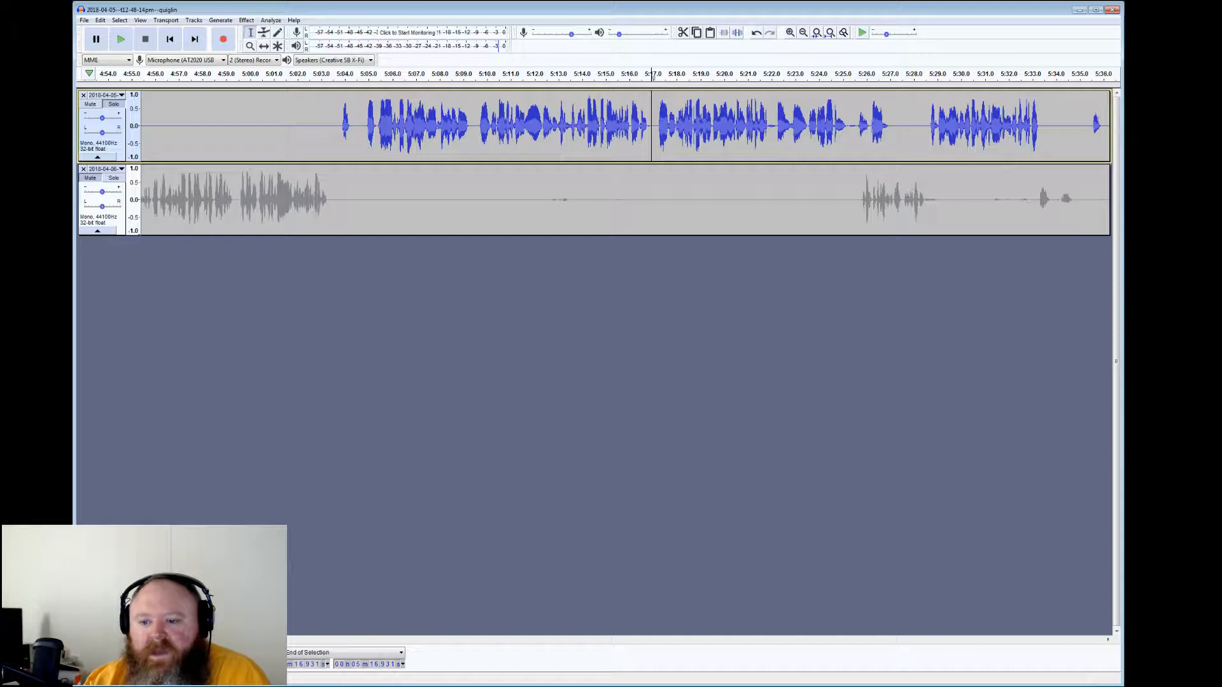
# Silence the gaps in the upper track at about 5:21.9–5:22.2 and 5:25.1–5:25.6, and listen on from about 5:28.6
pyautogui.moveTo(776, 126); pyautogui.dragTo(769, 126)
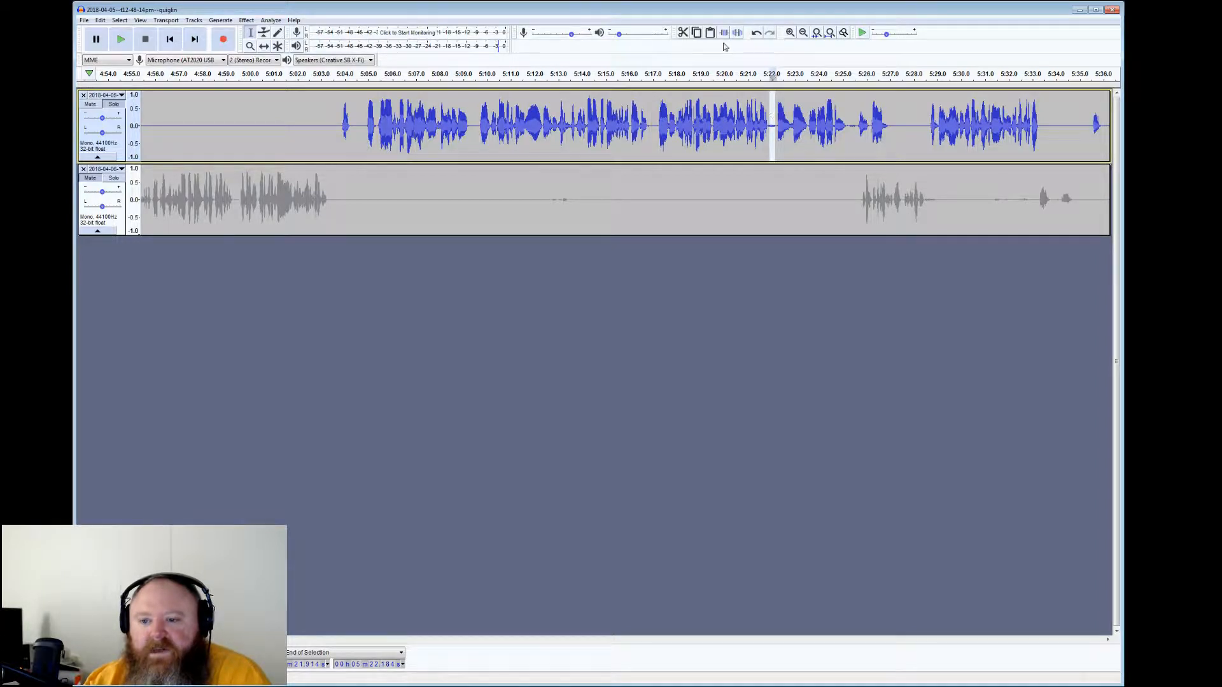
pyautogui.moveTo(846, 74); pyautogui.dragTo(857, 75)
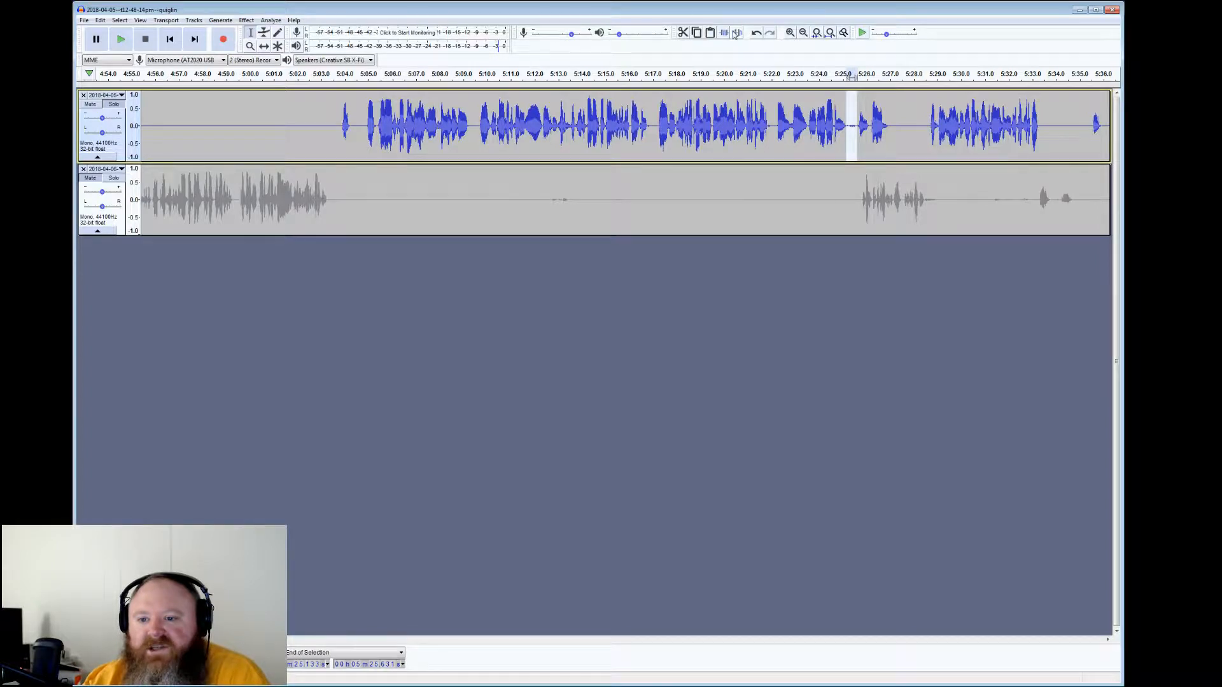
pyautogui.click(927, 74)
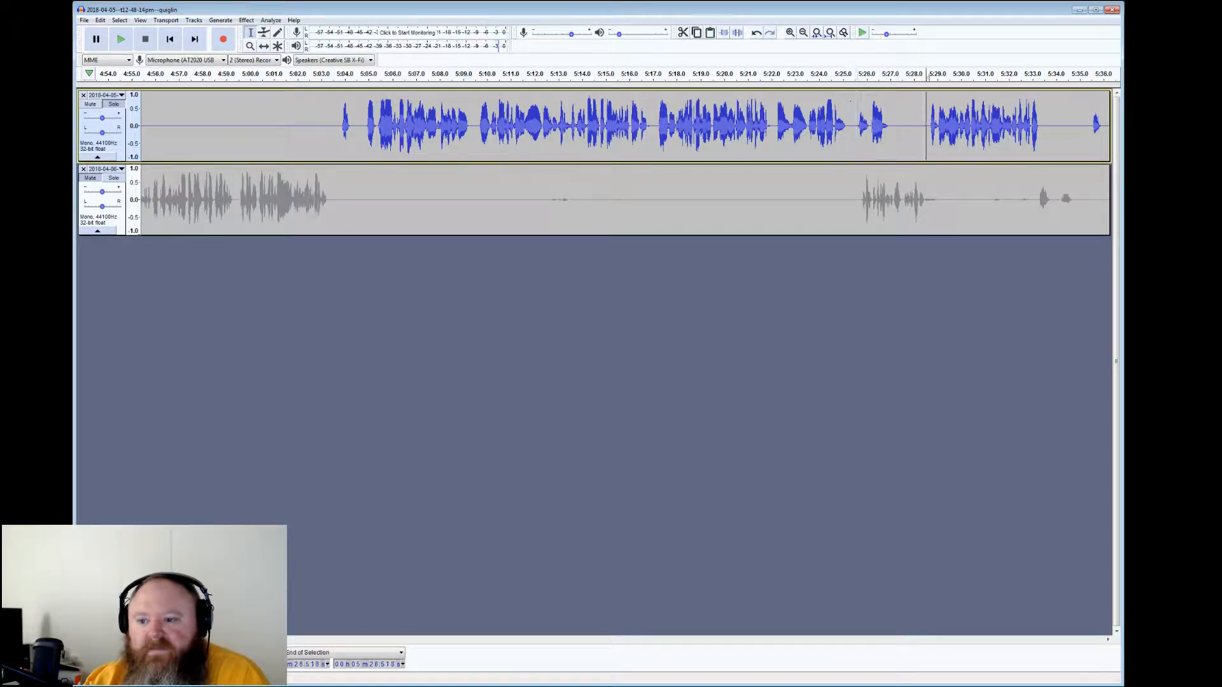
pyautogui.click(121, 40)
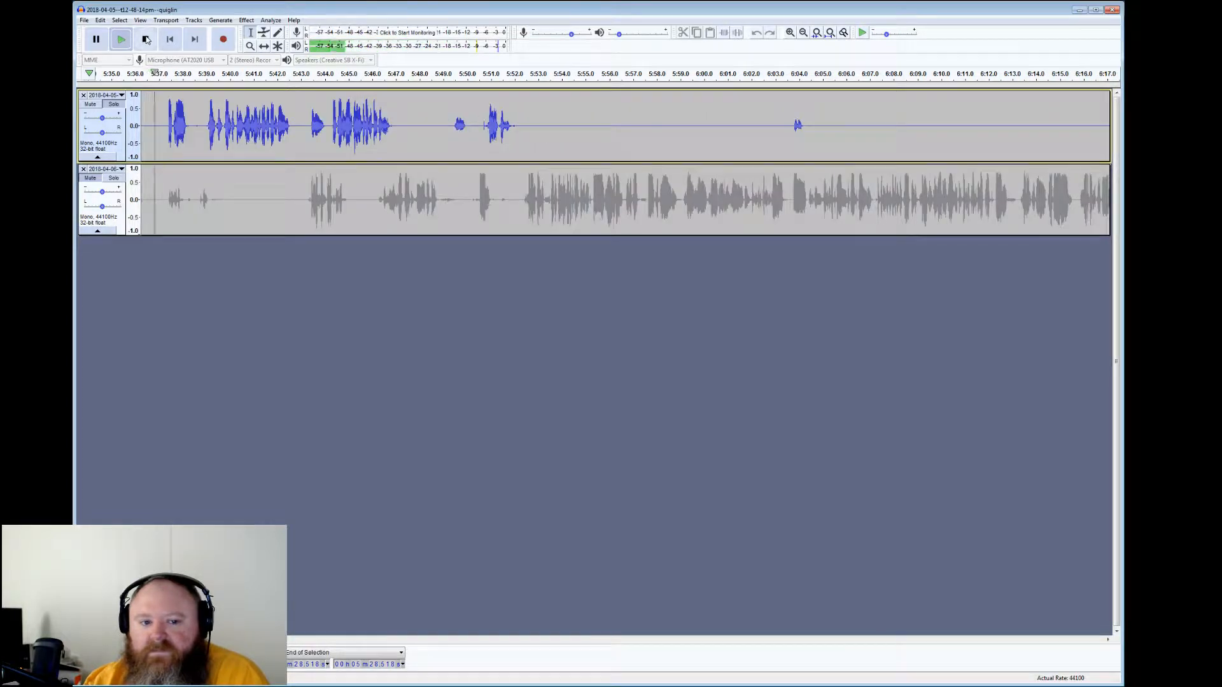
pyautogui.click(146, 40)
# Silence the gaps in the upper track at about 5:36.1–5:37.2, 5:38.2–5:39.0 and 5:50.2–5:50.8
pyautogui.moveTo(167, 127); pyautogui.dragTo(242, 127)
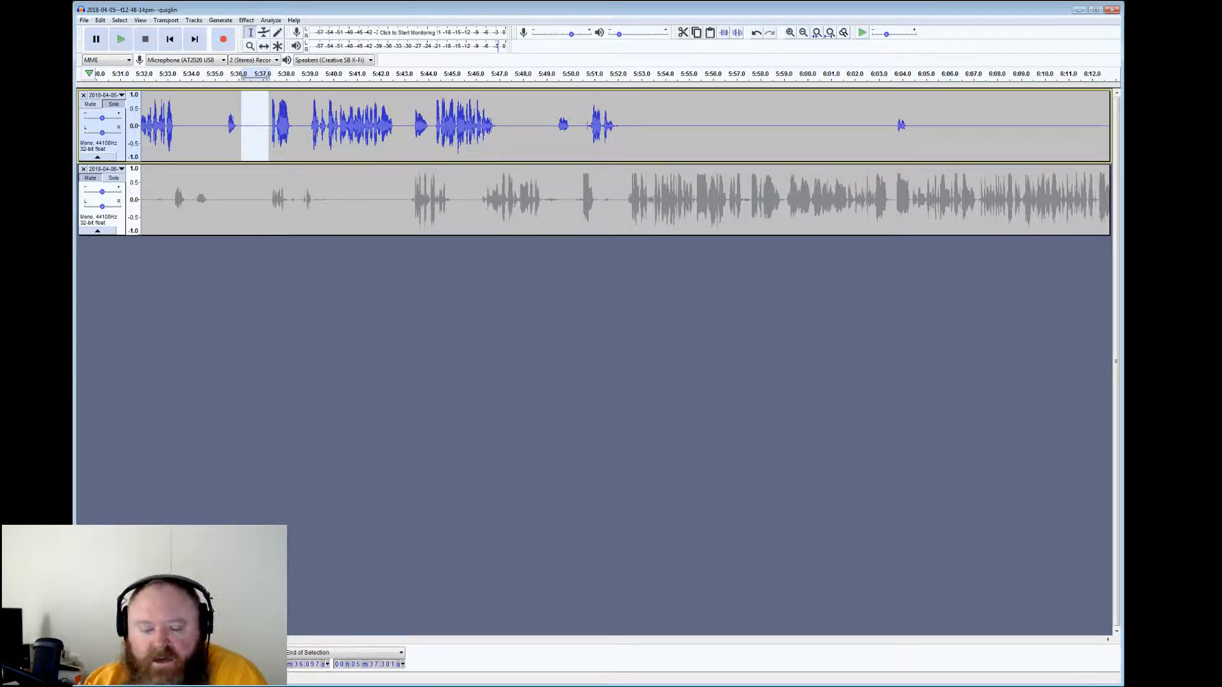
pyautogui.moveTo(310, 127); pyautogui.dragTo(292, 127)
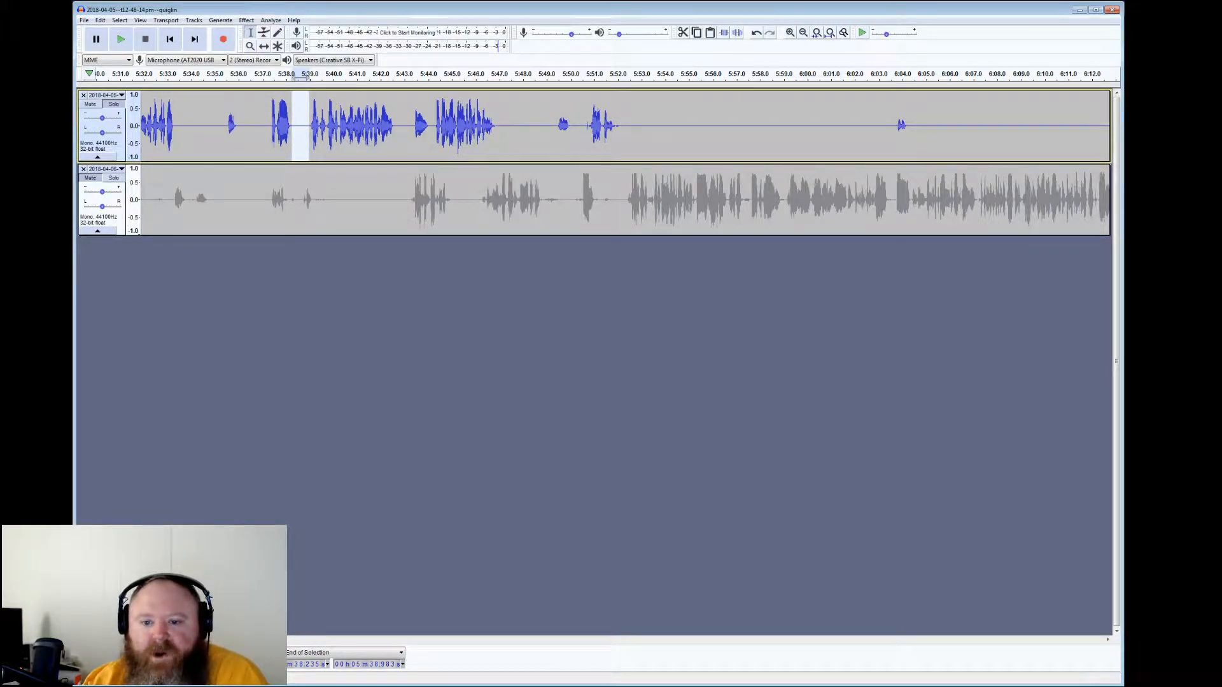
pyautogui.moveTo(589, 128); pyautogui.dragTo(575, 128)
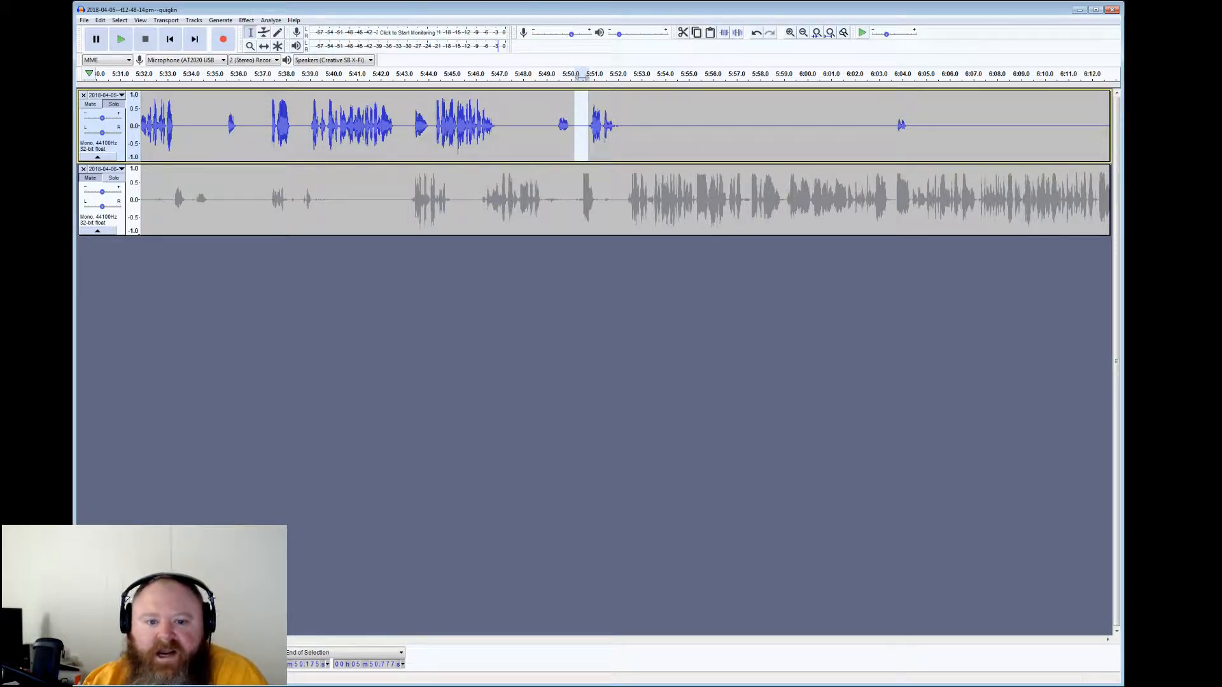
# Listen to the upper track from about 5:43.2 to the end of the phrase near 5:52
pyautogui.click(409, 127)
pyautogui.click(121, 39)
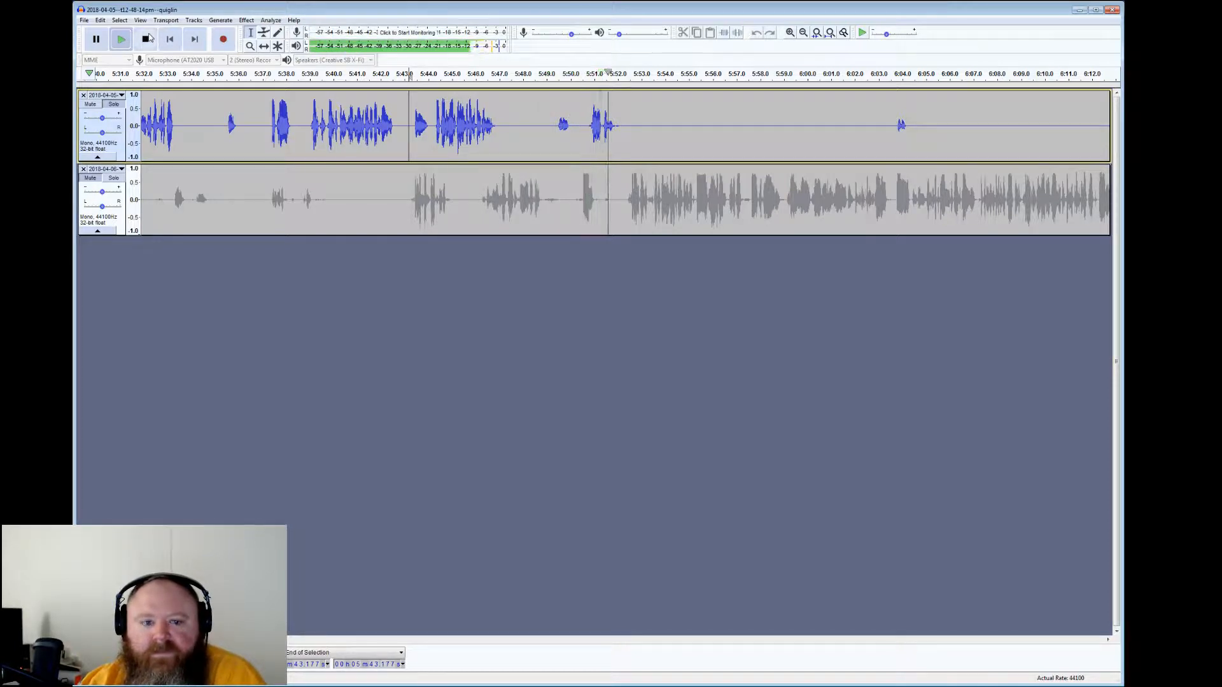
pyautogui.click(145, 40)
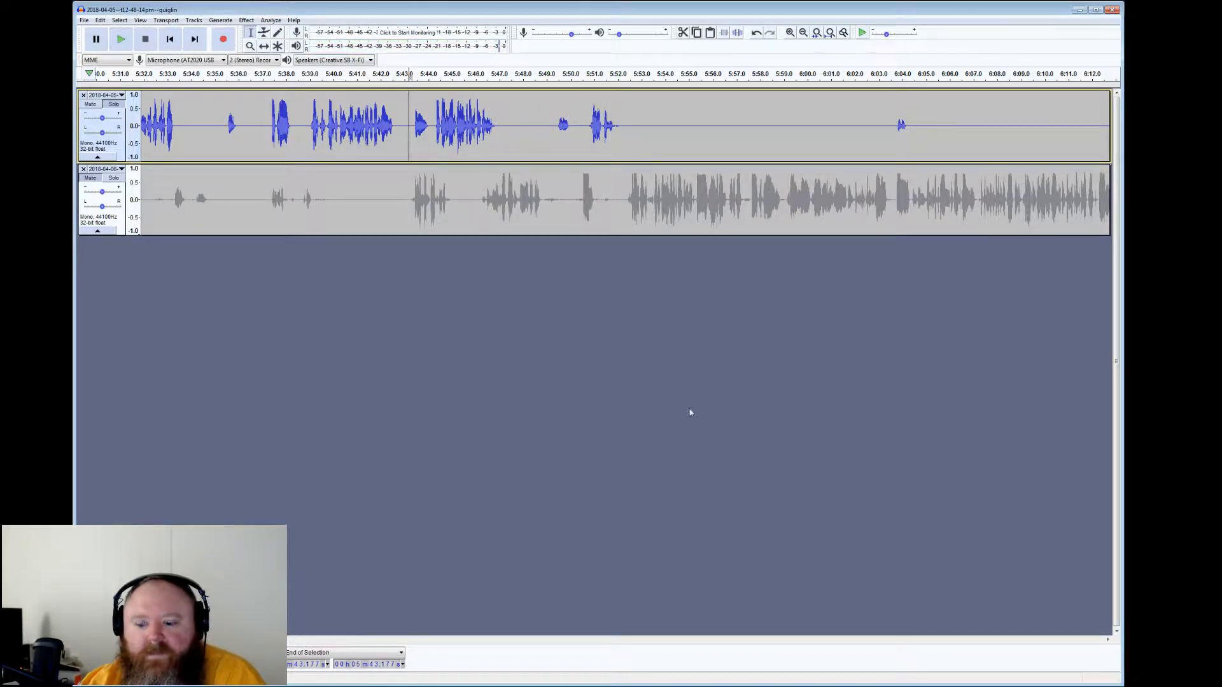
# Silence the long pause in the upper track at about 6:04.3–6:25.0, between the two short utterances
pyautogui.hscroll(20, 625, 163)
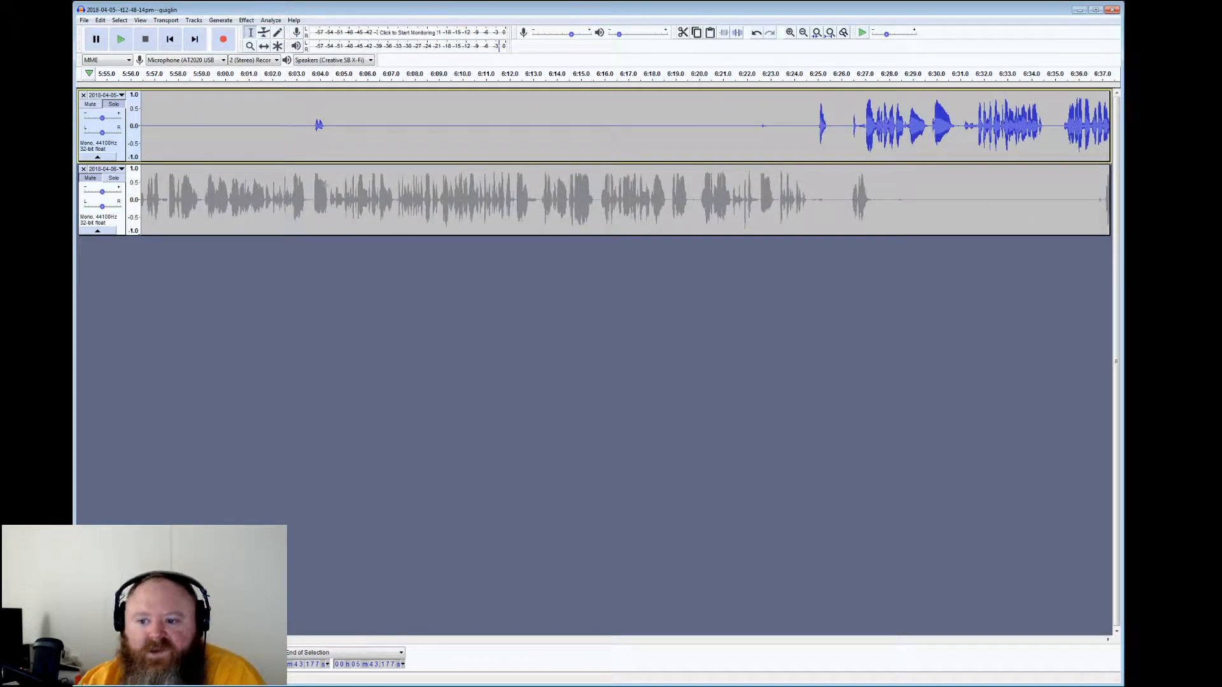
pyautogui.moveTo(819, 121); pyautogui.dragTo(727, 116)
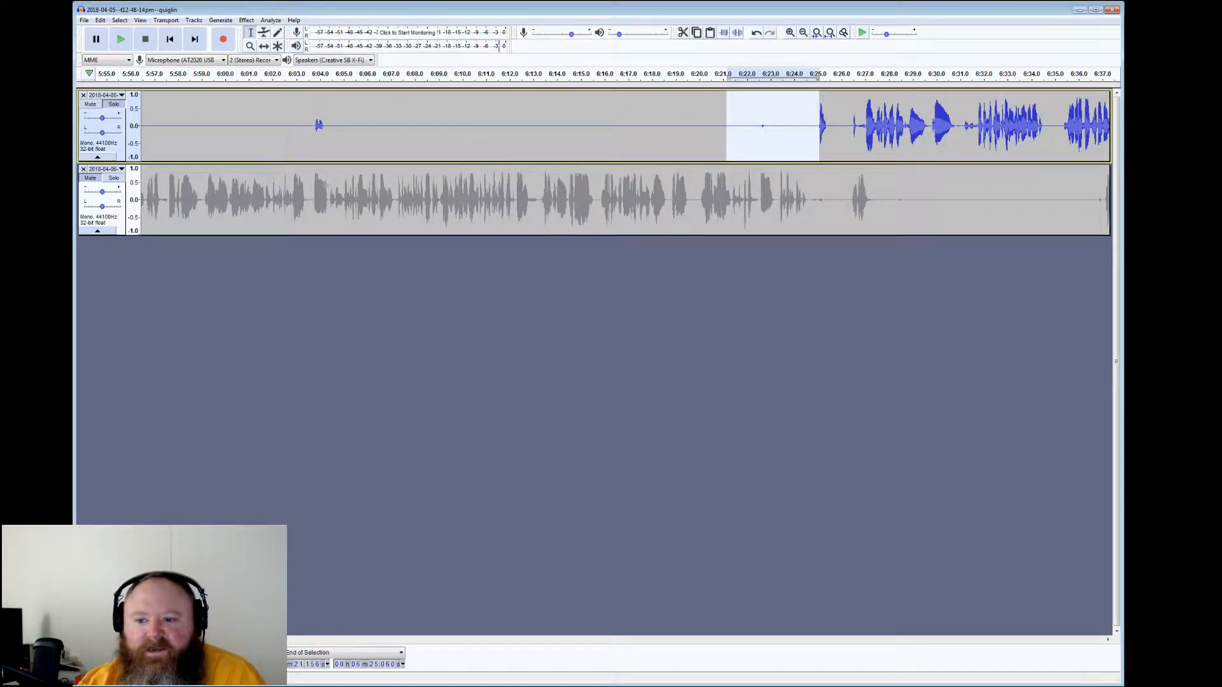
pyautogui.moveTo(819, 114); pyautogui.dragTo(818, 113)
pyautogui.moveTo(734, 125); pyautogui.dragTo(329, 135)
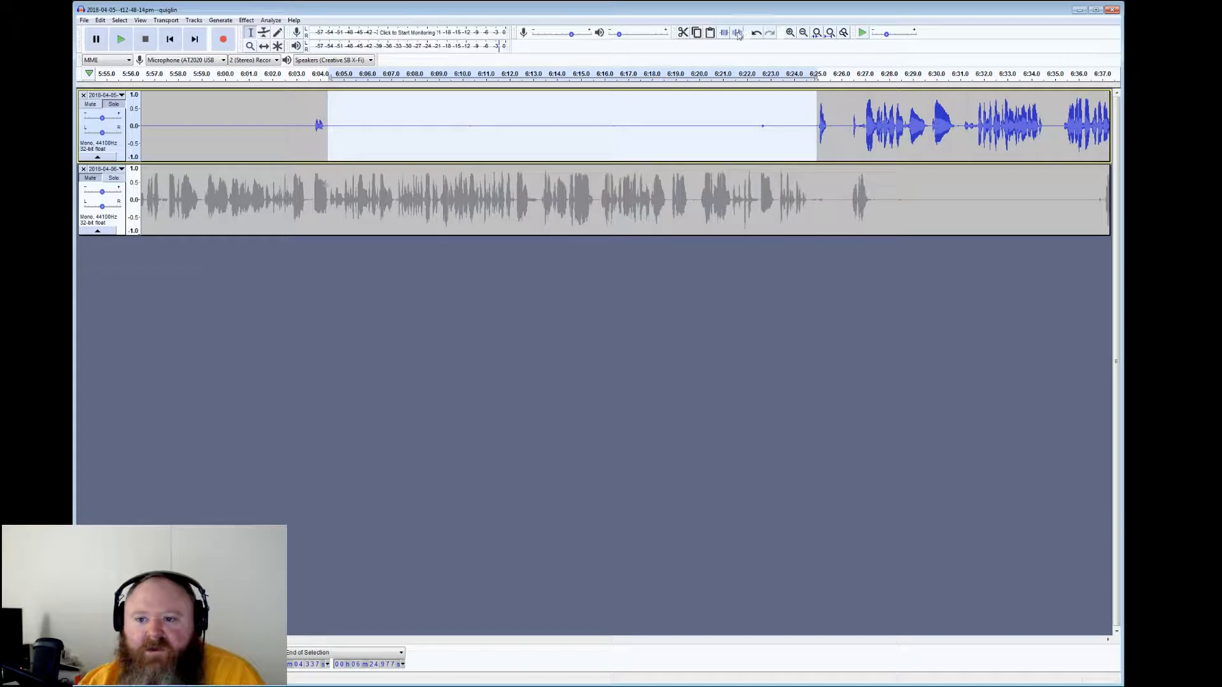
pyautogui.click(737, 33)
pyautogui.click(806, 118)
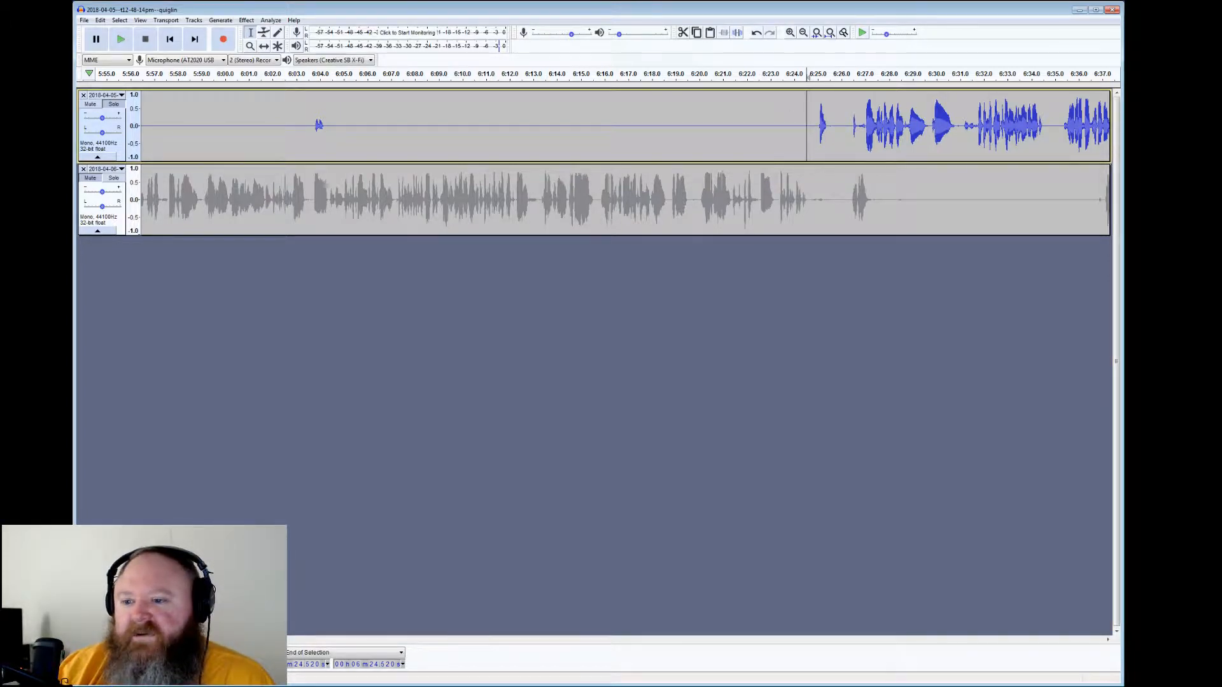
# Play the gap with the short sound at about 6:25.4–6:27.0 in the upper track and silence it
pyautogui.click(828, 126)
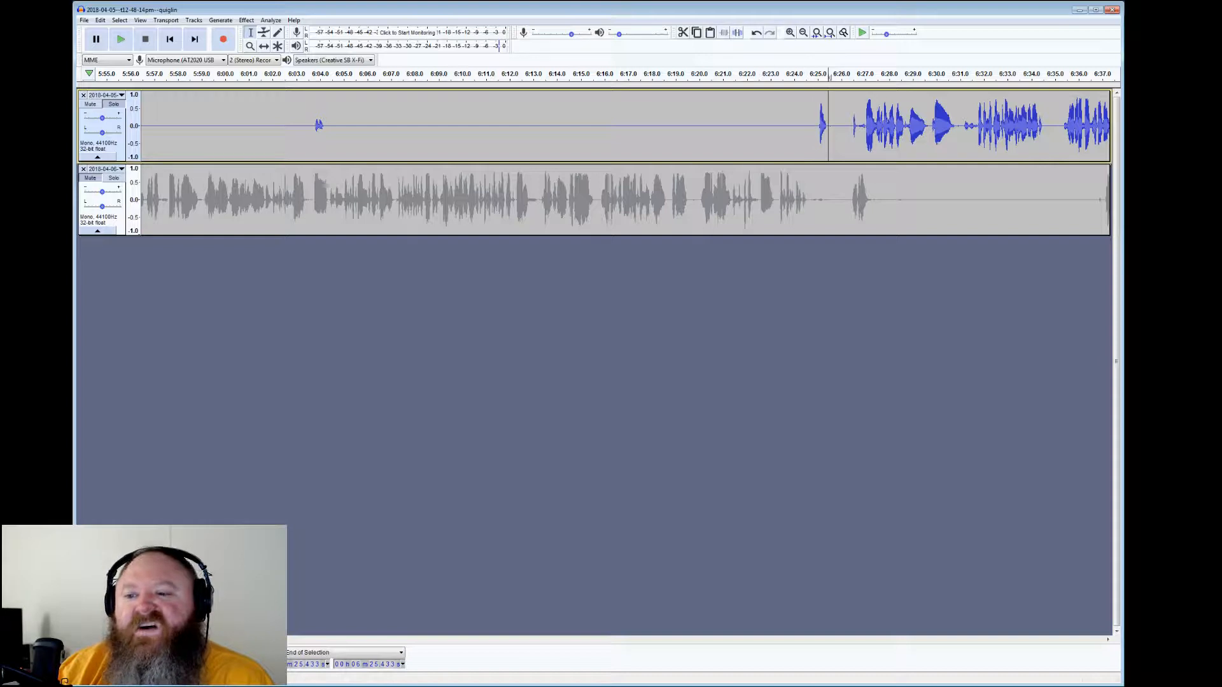
pyautogui.moveTo(828, 126); pyautogui.dragTo(864, 126)
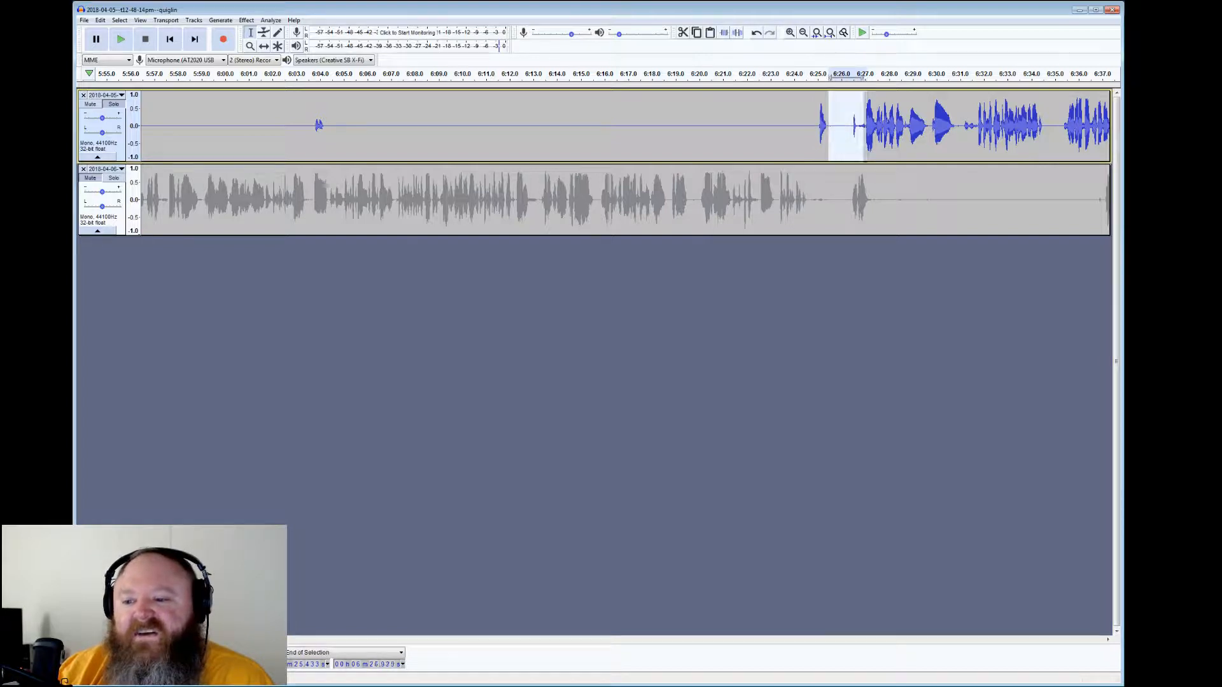
pyautogui.click(121, 42)
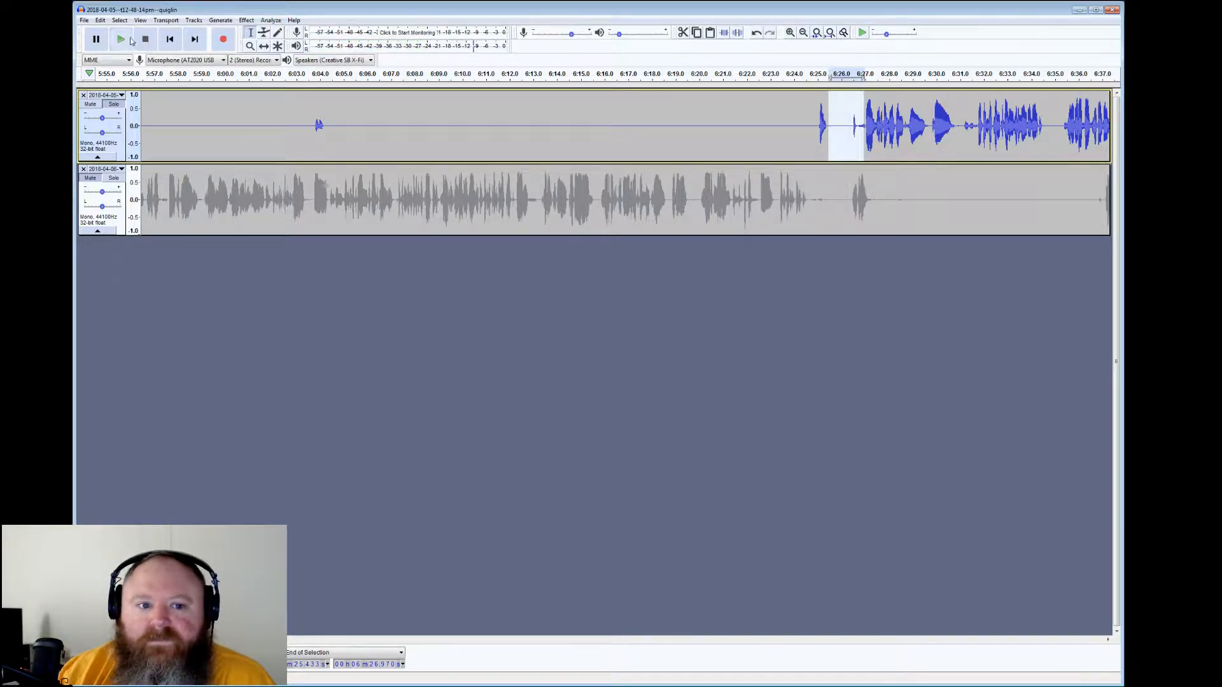
pyautogui.click(737, 32)
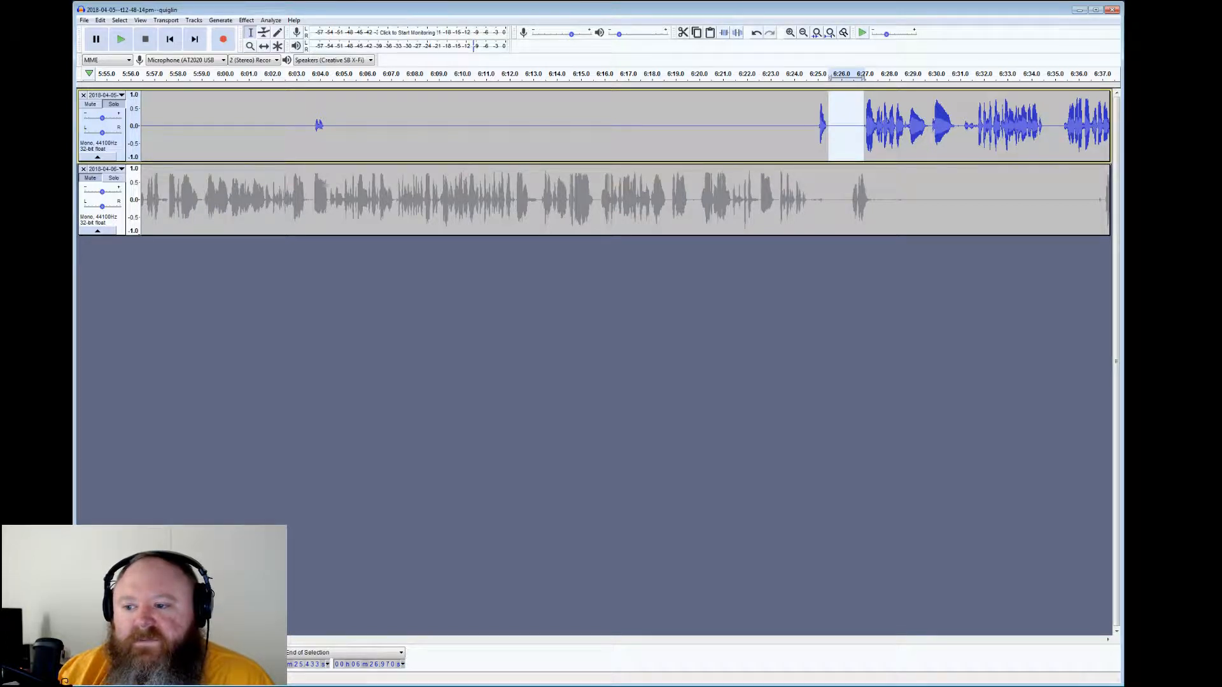
# Play the small noises at about 6:30.9–6:31.7 in the upper track and silence them
pyautogui.moveTo(957, 128); pyautogui.dragTo(976, 127)
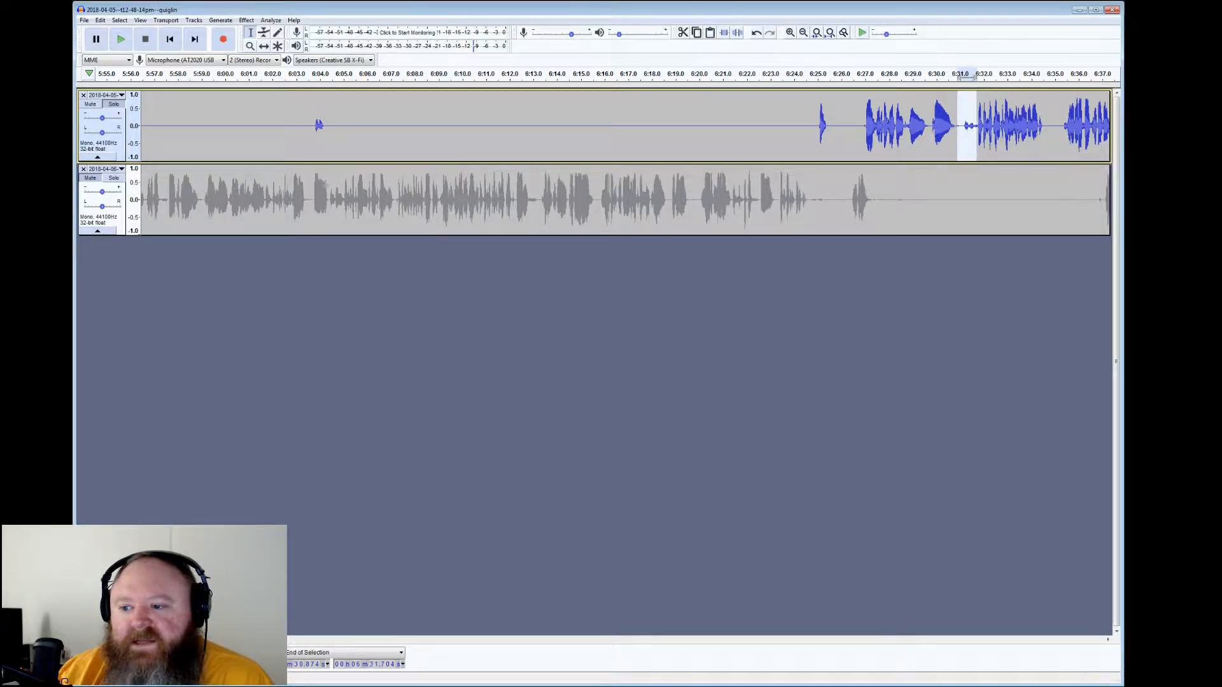
pyautogui.click(119, 40)
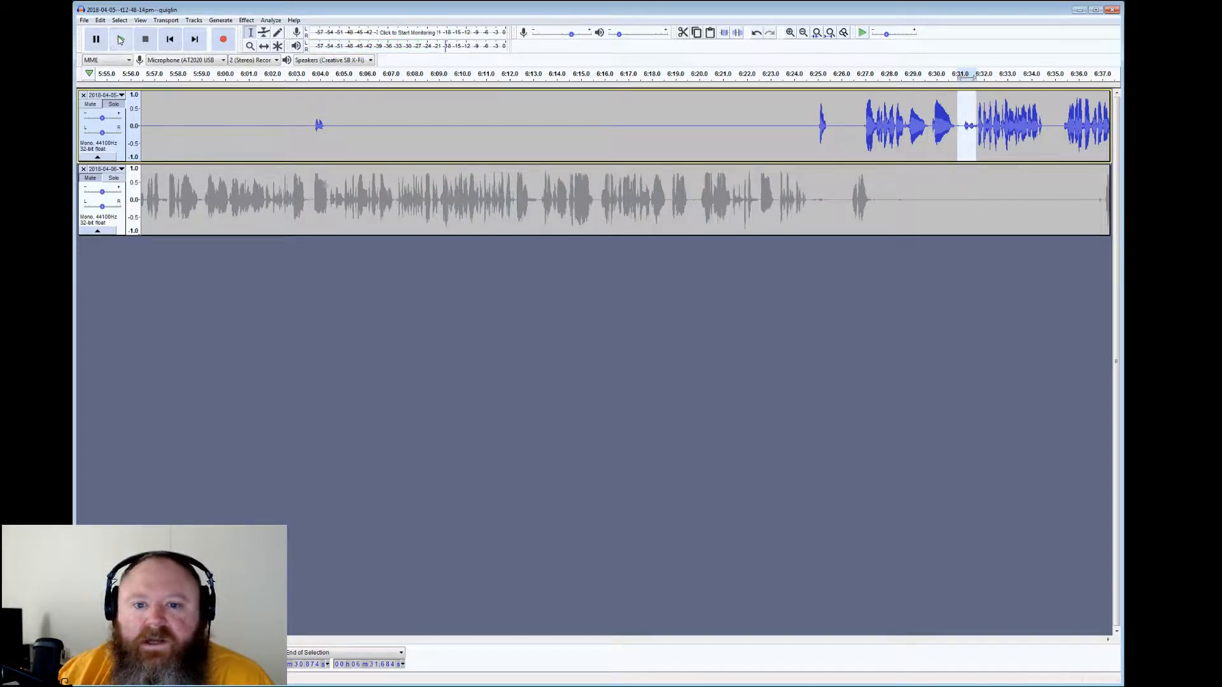
pyautogui.click(737, 32)
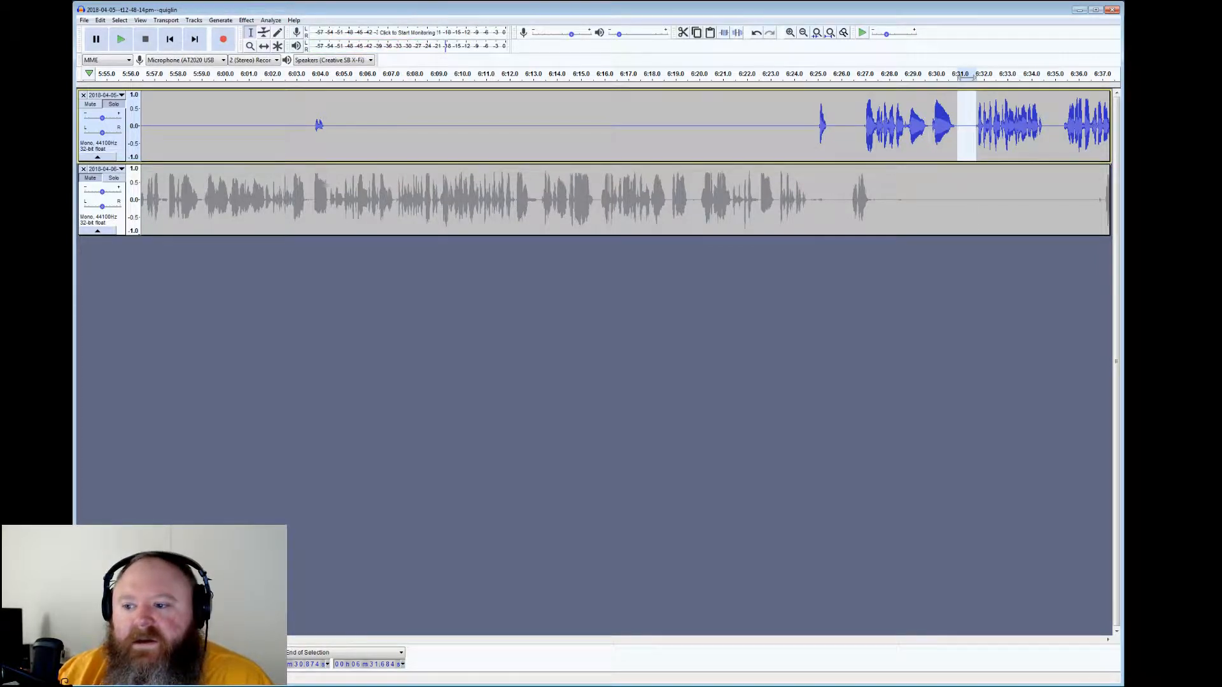
# Listen to the next phrases in the upper track from about 6:31.2
pyautogui.click(965, 120)
pyautogui.click(121, 38)
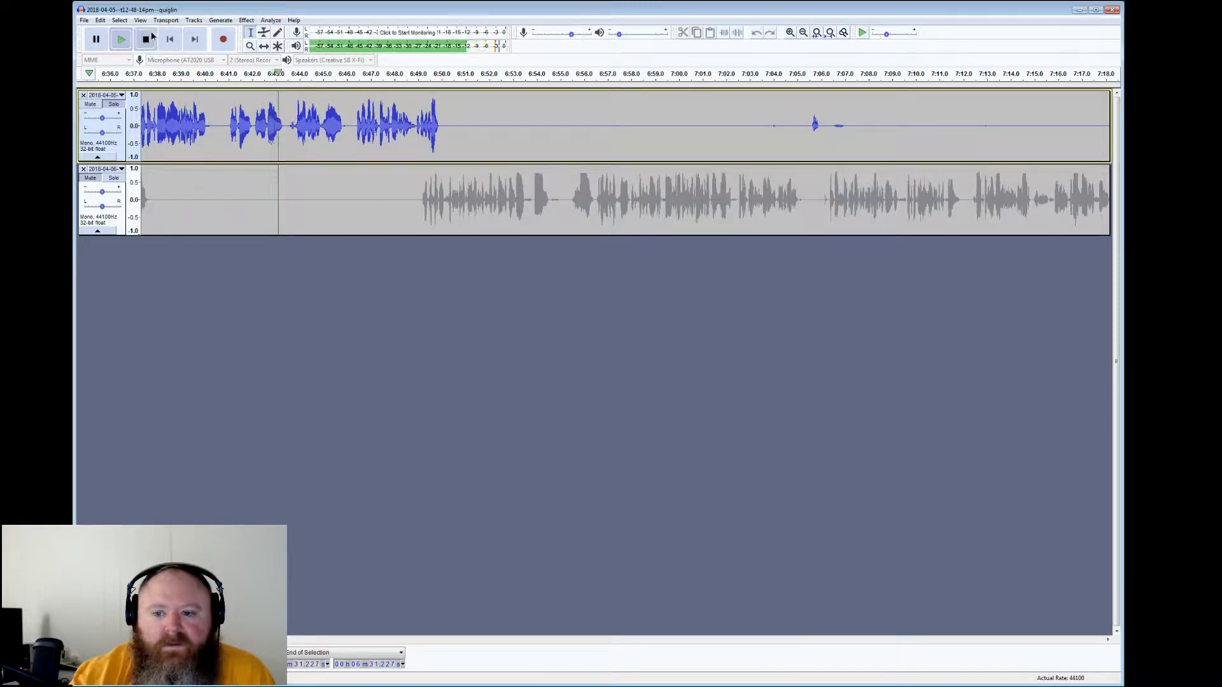
pyautogui.click(146, 38)
# Listen to the upper track from about 7:05.4 and silence the long pause before it at about 6:50.2–7:05.4
pyautogui.click(807, 127)
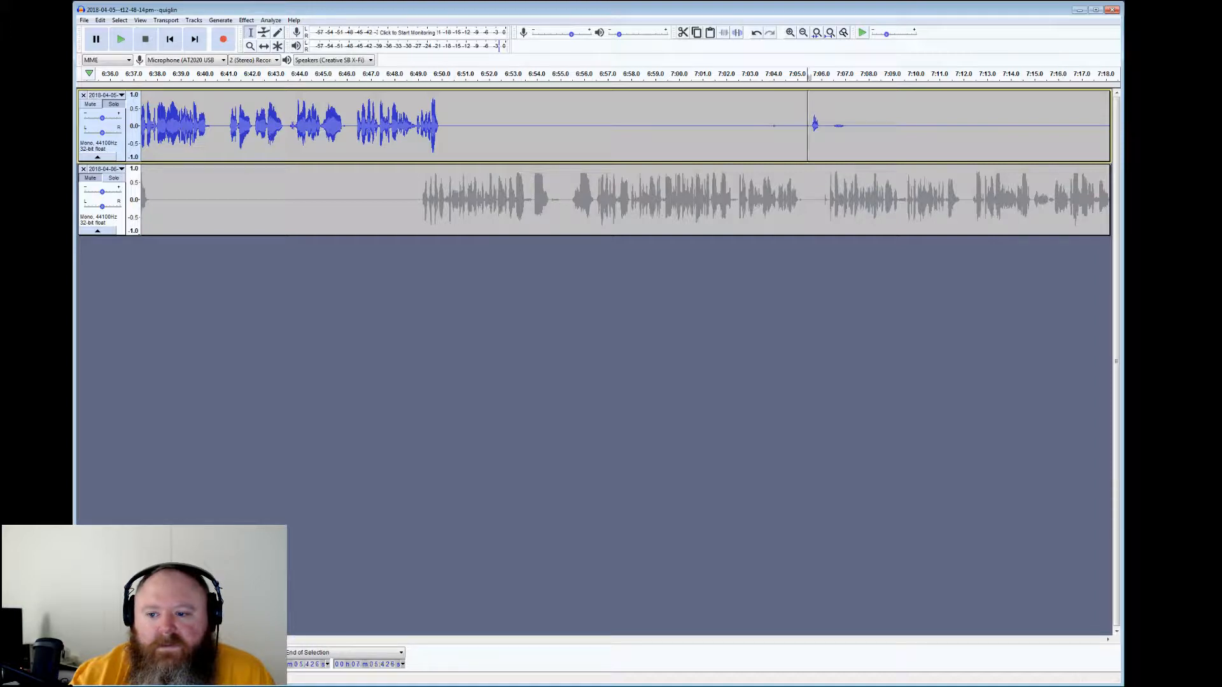
pyautogui.click(121, 38)
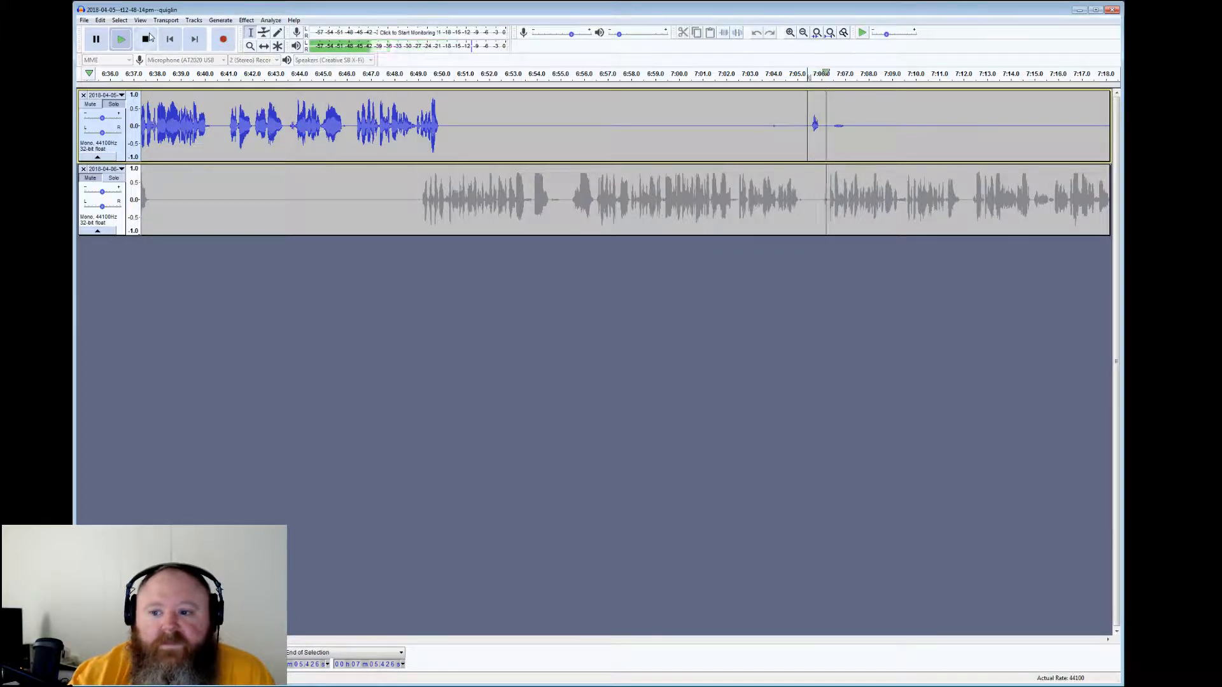
pyautogui.click(145, 39)
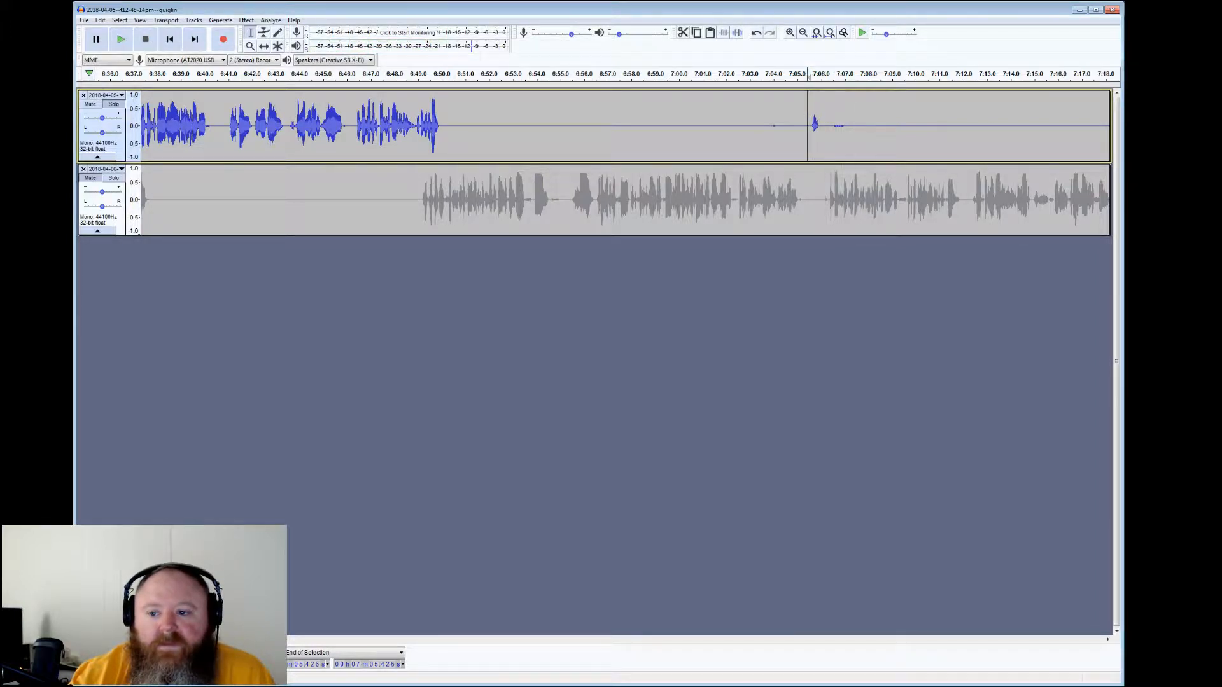
pyautogui.moveTo(807, 127); pyautogui.dragTo(447, 128)
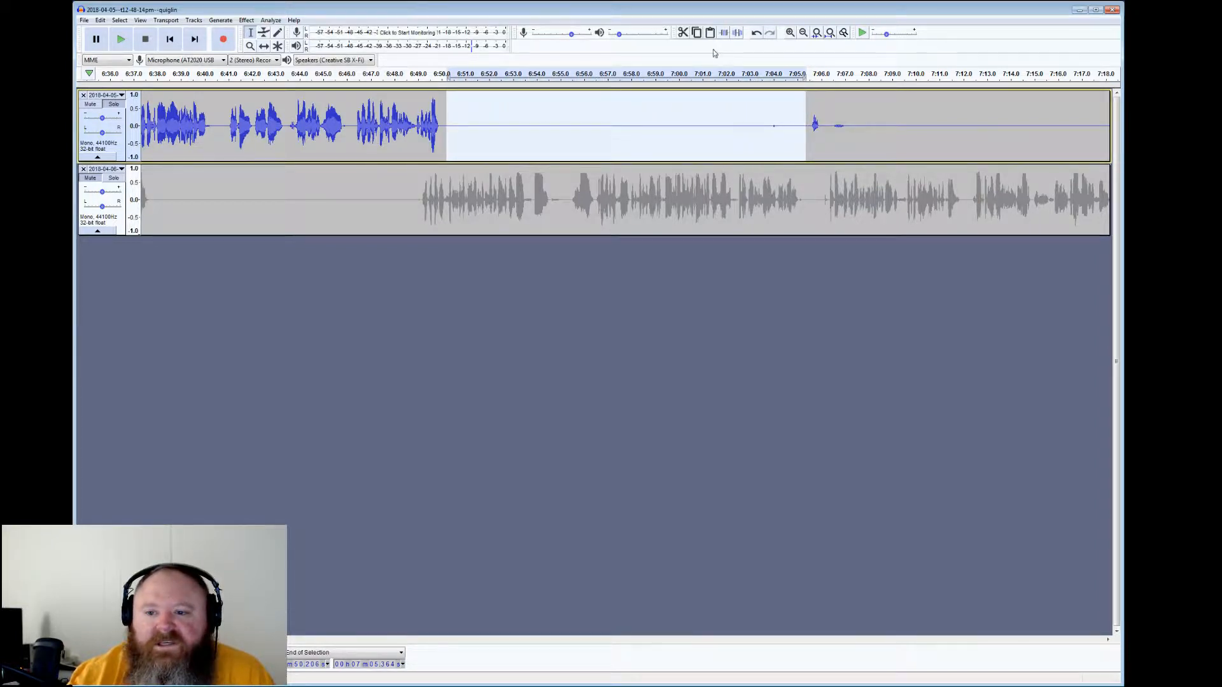
pyautogui.click(739, 36)
# Silence the upper track at about 7:06.0–7:18.5 and 7:20.0–7:22.7, and listen again from about 7:18.6
pyautogui.moveTo(846, 126); pyautogui.dragTo(998, 126)
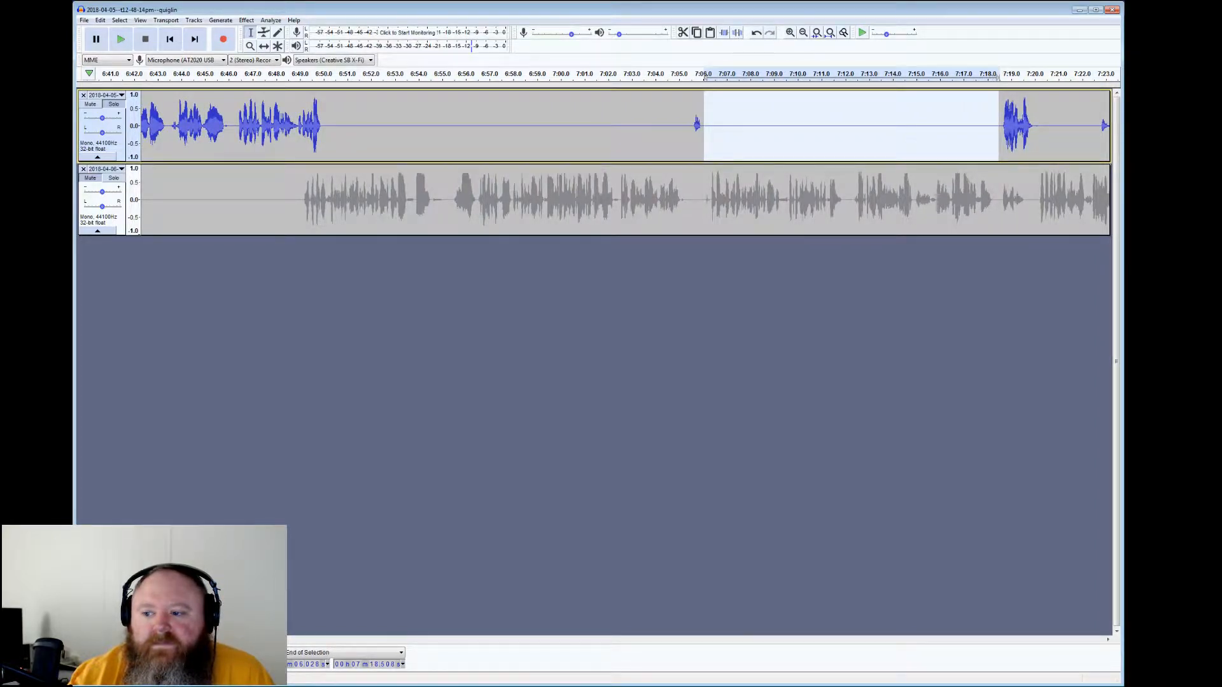
pyautogui.moveTo(1036, 114); pyautogui.dragTo(936, 111)
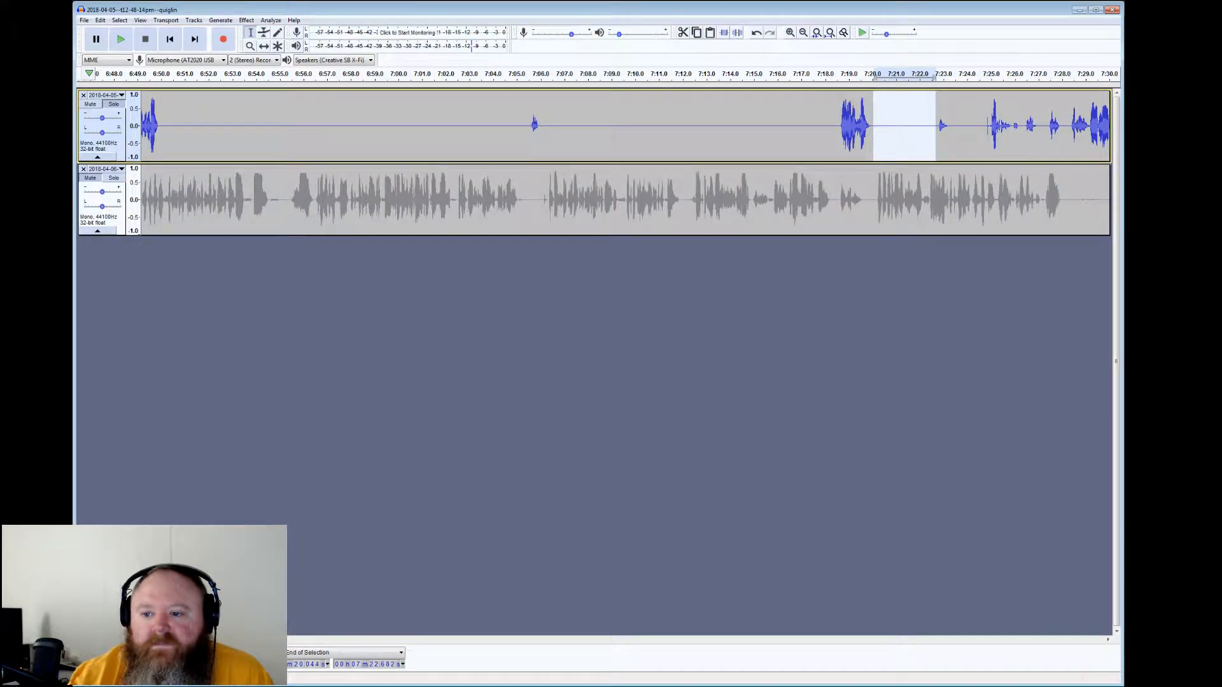
pyautogui.click(839, 126)
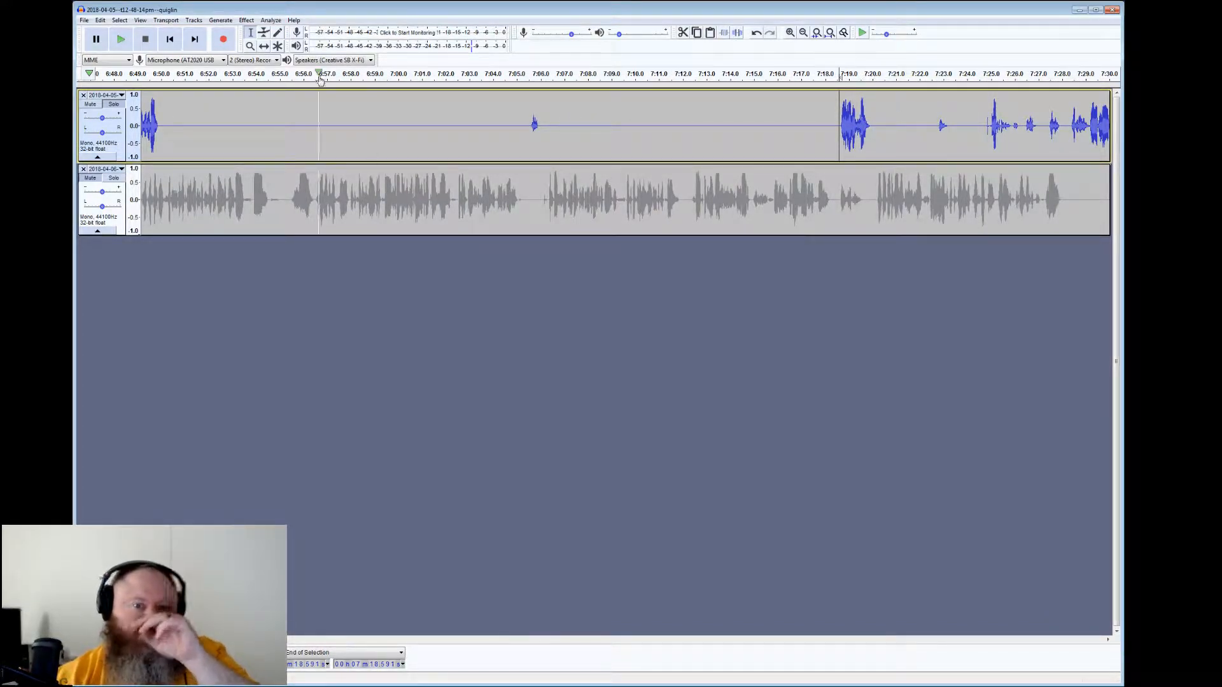
pyautogui.click(121, 39)
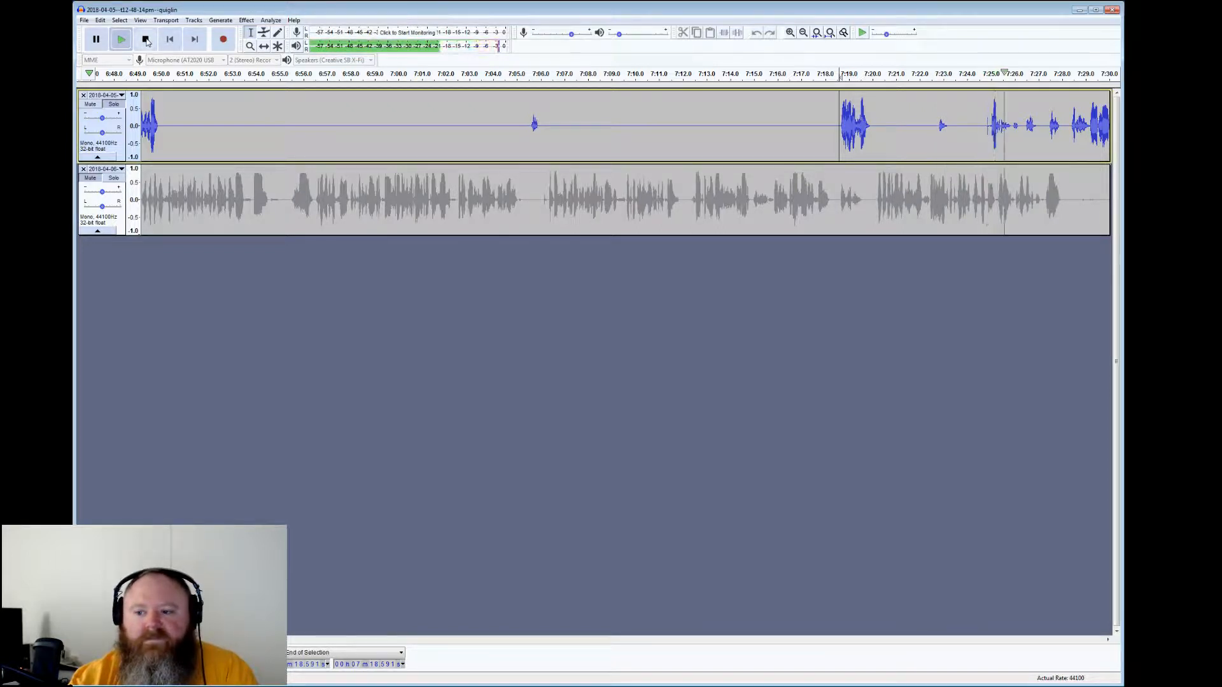
pyautogui.click(146, 40)
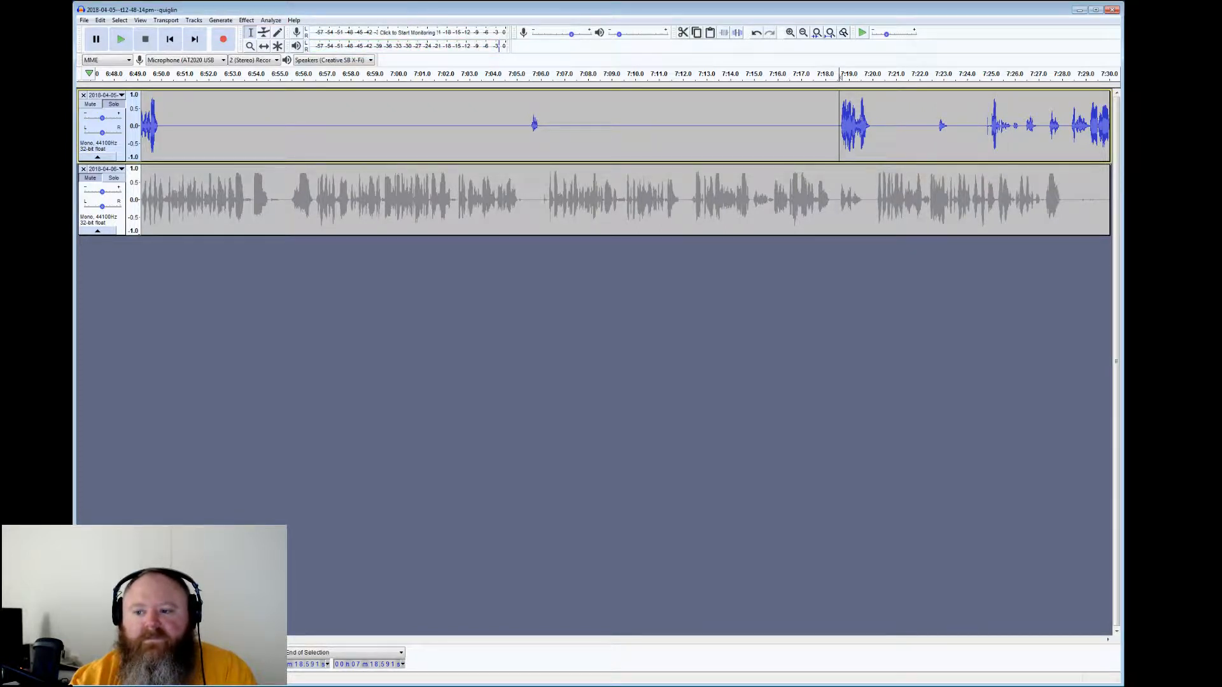
# Silence the gap in the upper track at about 7:23.4–7:25.0 and listen on from about 7:24.6
pyautogui.moveTo(991, 127); pyautogui.dragTo(953, 127)
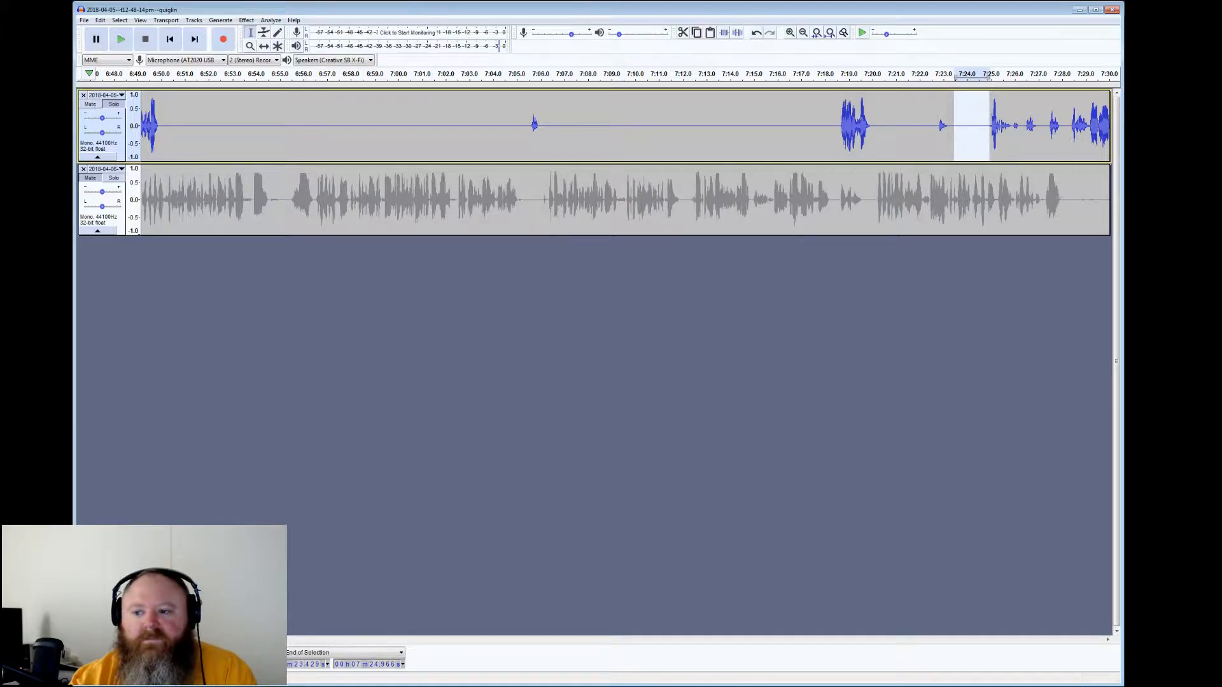
pyautogui.click(981, 121)
pyautogui.click(121, 40)
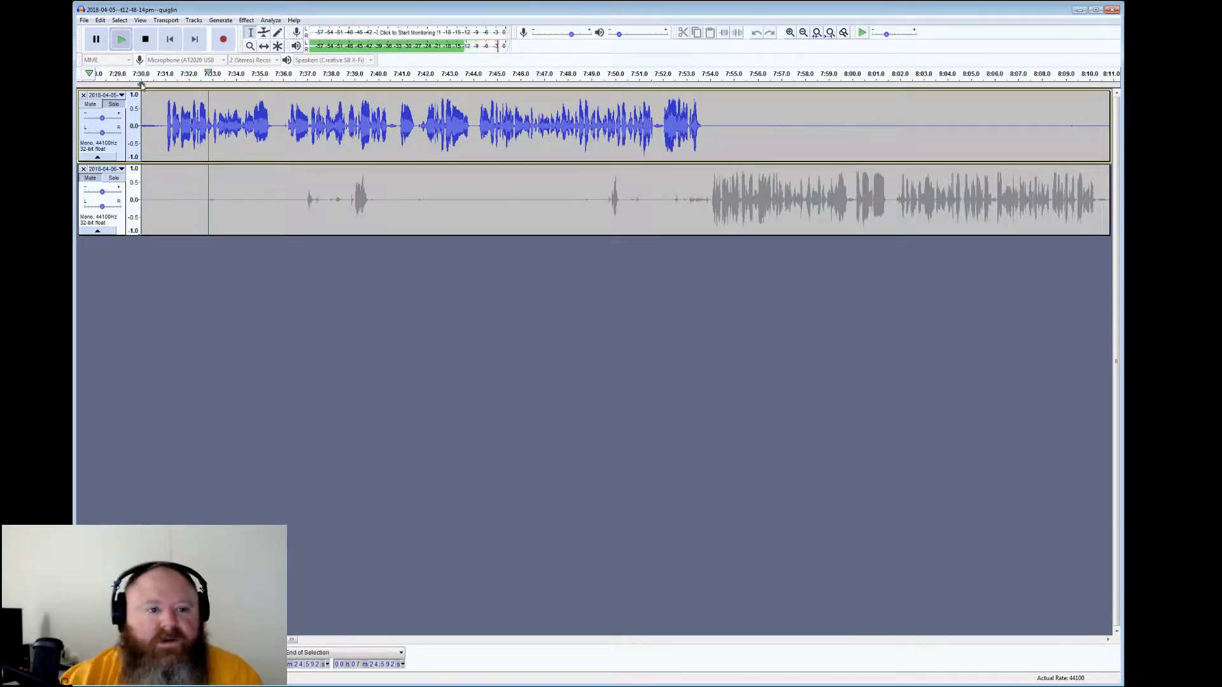
pyautogui.press('space')
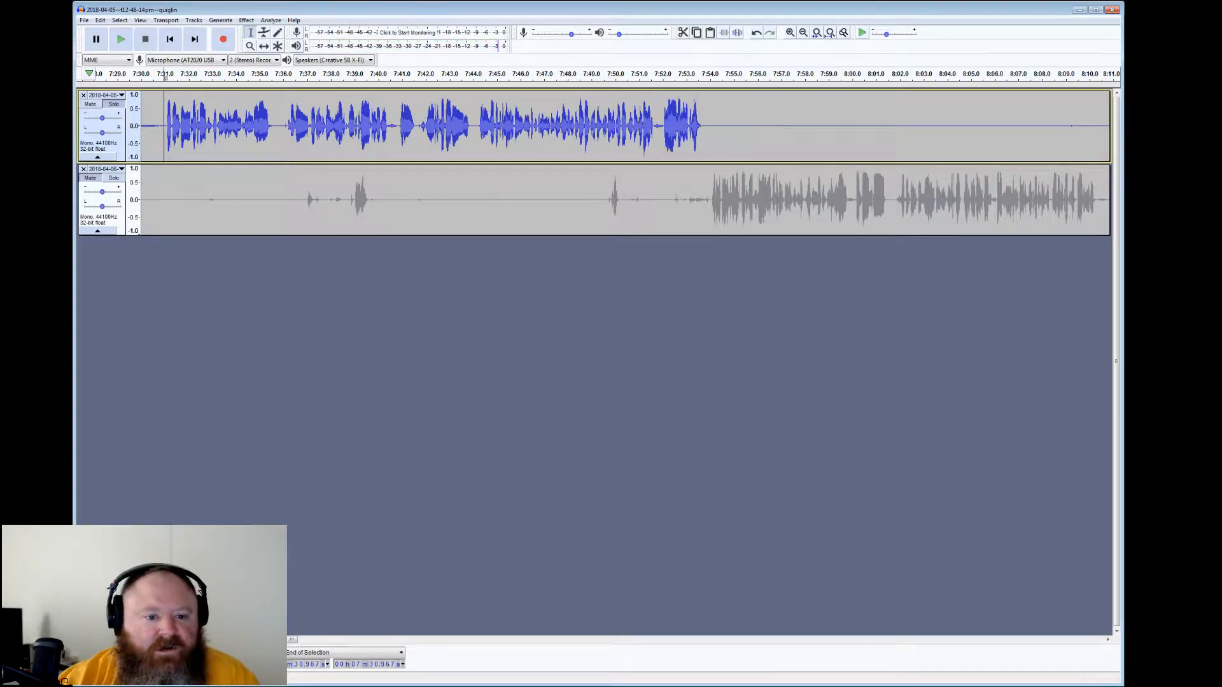
# Silence the gaps between phrases in the upper track at about 7:30.1–7:31.0 and 7:40.5–7:40.9
pyautogui.moveTo(164, 126); pyautogui.dragTo(242, 126)
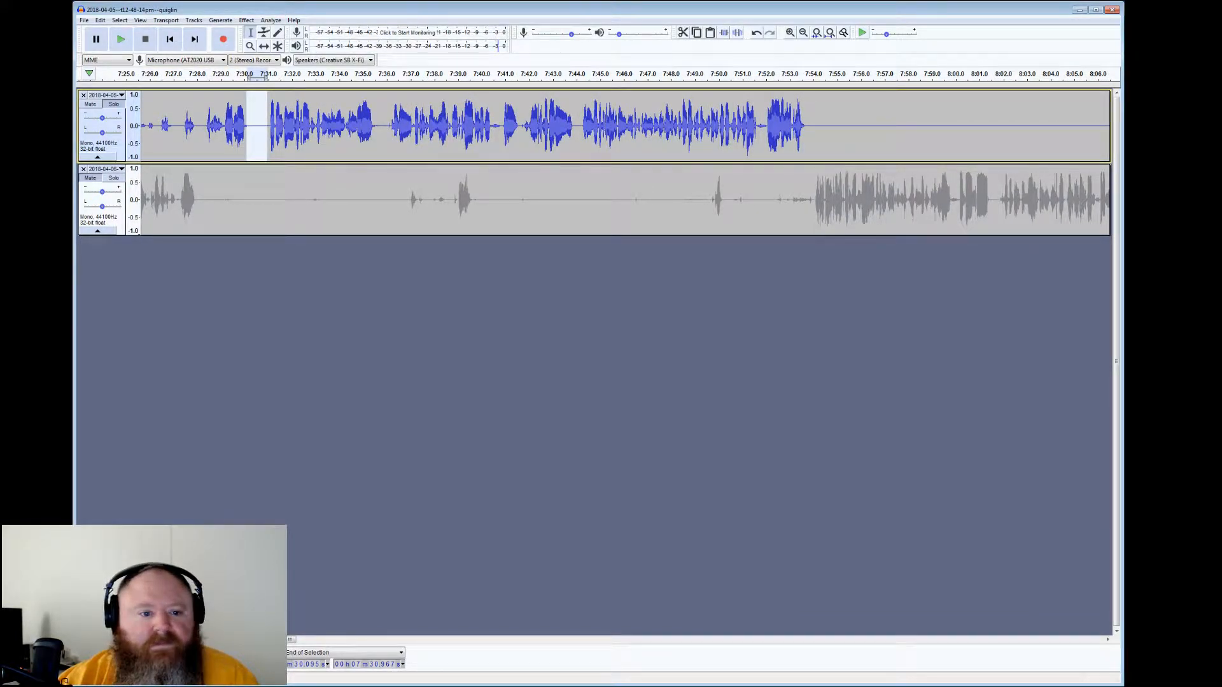
pyautogui.click(174, 74)
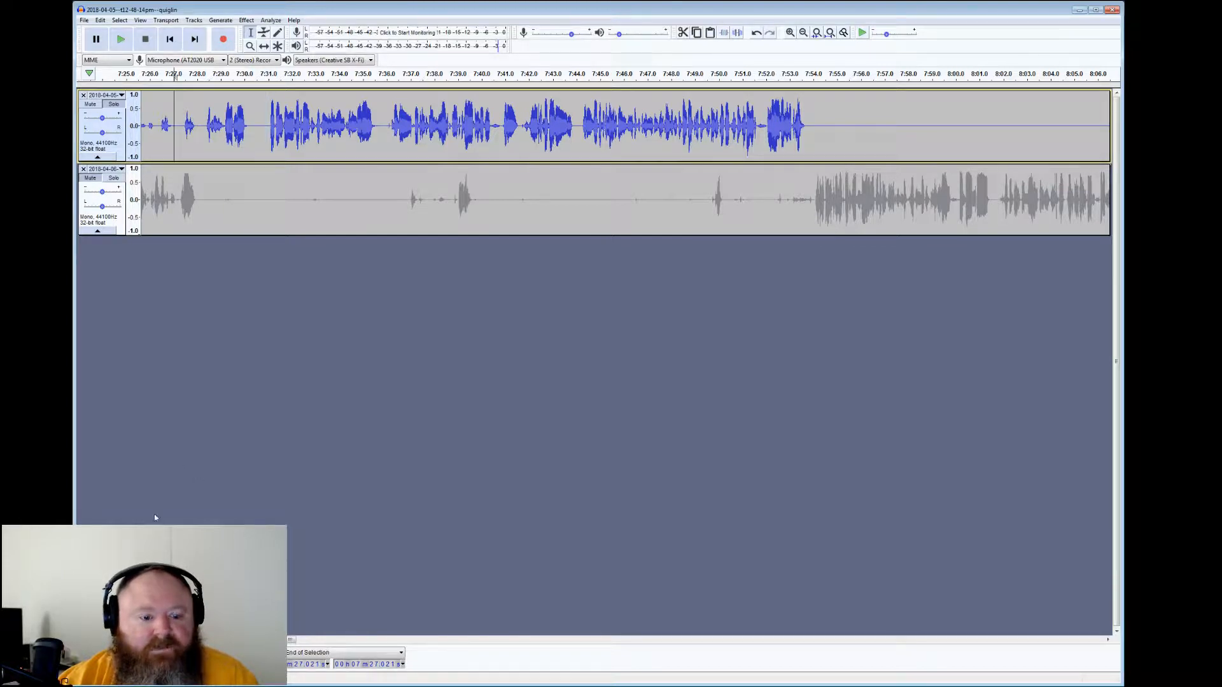
pyautogui.click(145, 640)
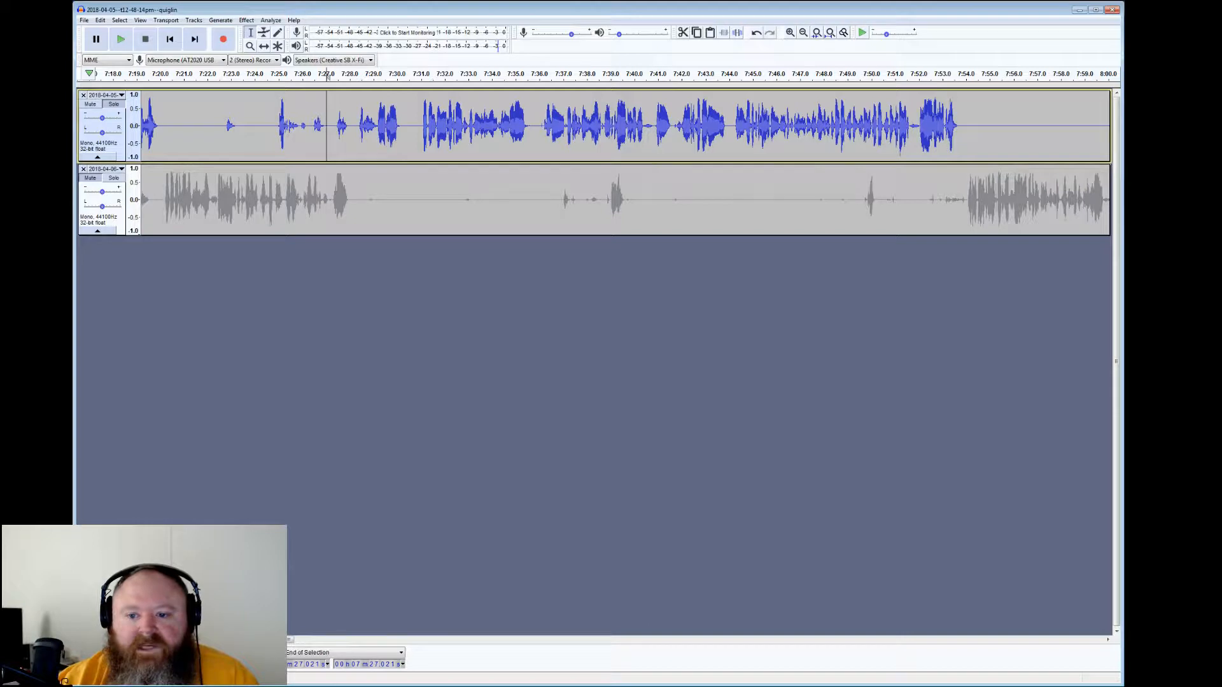
pyautogui.moveTo(655, 75); pyautogui.dragTo(645, 75)
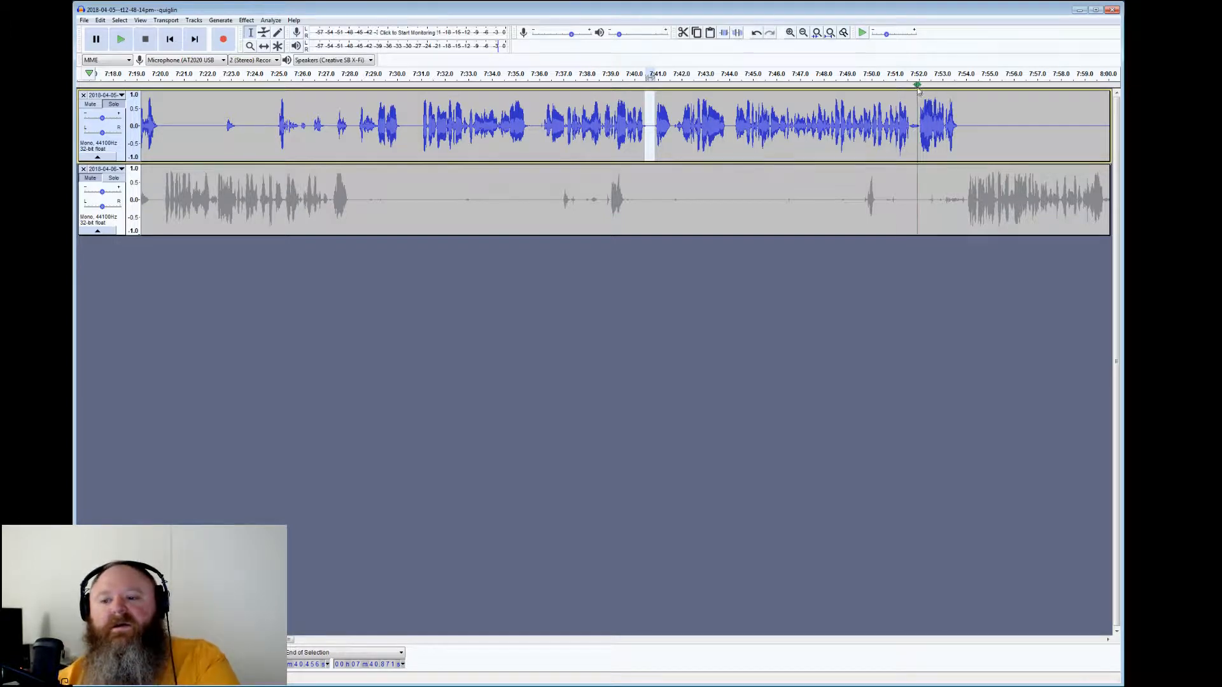
# Silence the long pauses in the upper track at about 7:53.7–8:10.7 and 8:11.3–8:21.7
pyautogui.moveTo(960, 127); pyautogui.dragTo(1007, 127)
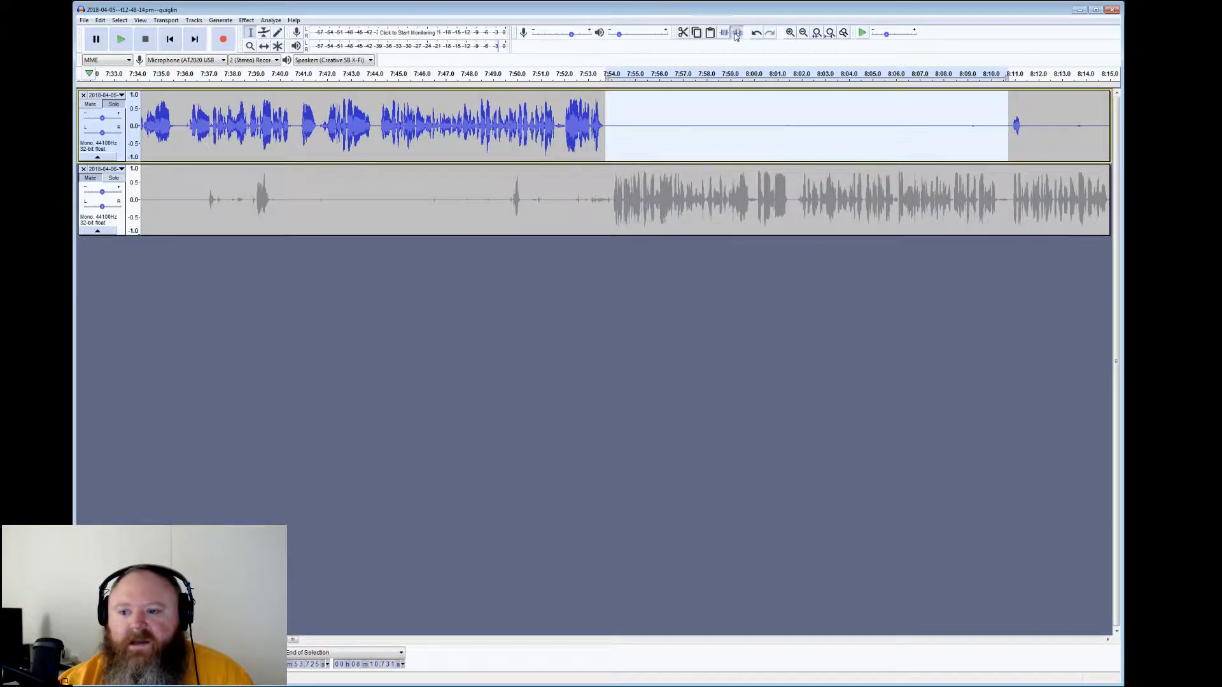
pyautogui.moveTo(1021, 127)
pyautogui.mouseDown()
pyautogui.moveTo(1112, 127)
pyautogui.moveTo(1001, 127)
pyautogui.mouseUp()
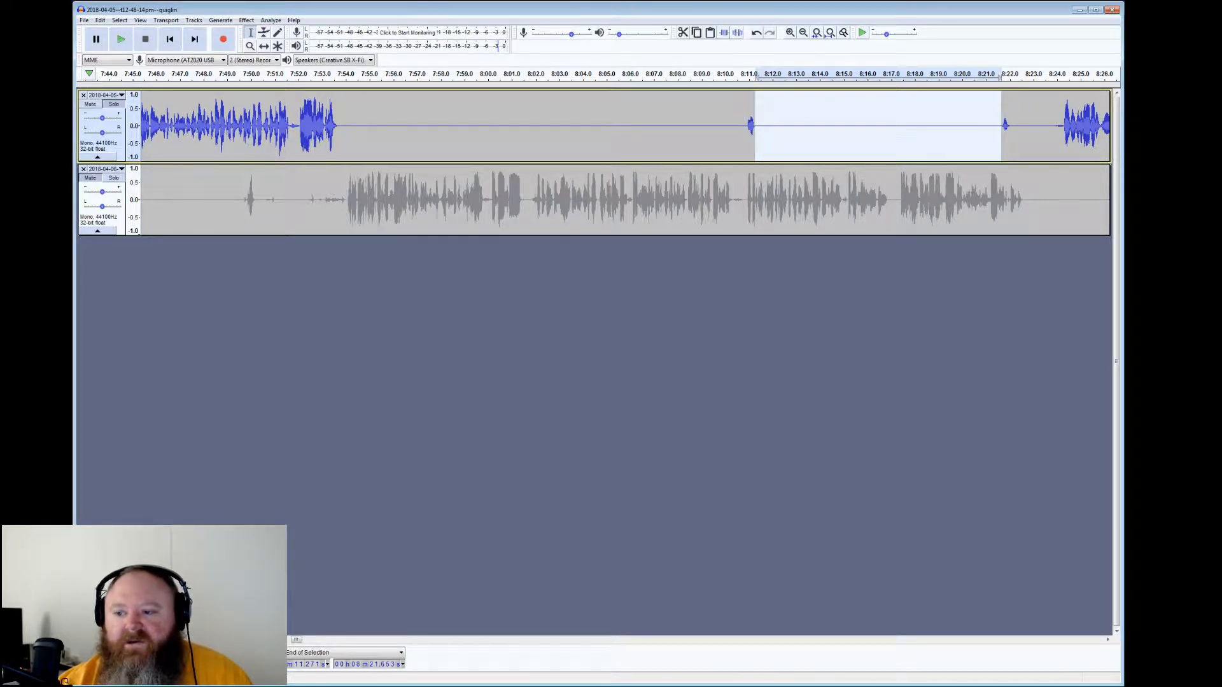
# Silence the gap in the upper track at about 8:22.0–8:24.2
pyautogui.moveTo(1012, 128); pyautogui.dragTo(1063, 127)
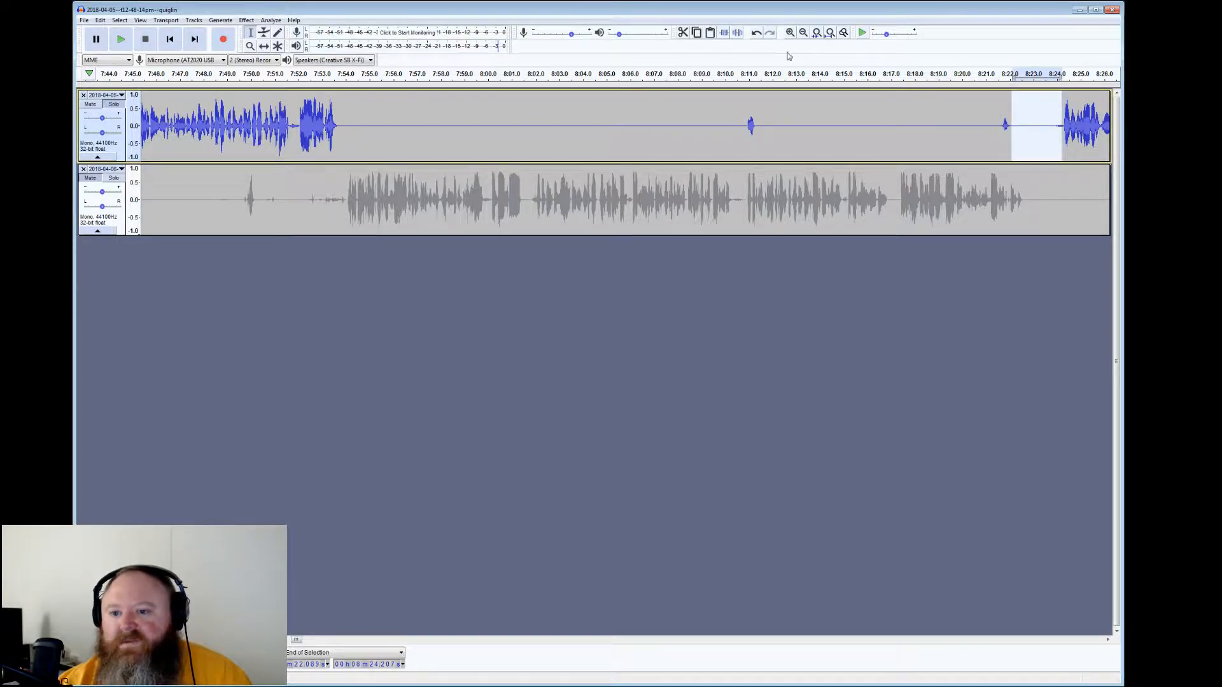
pyautogui.click(1044, 128)
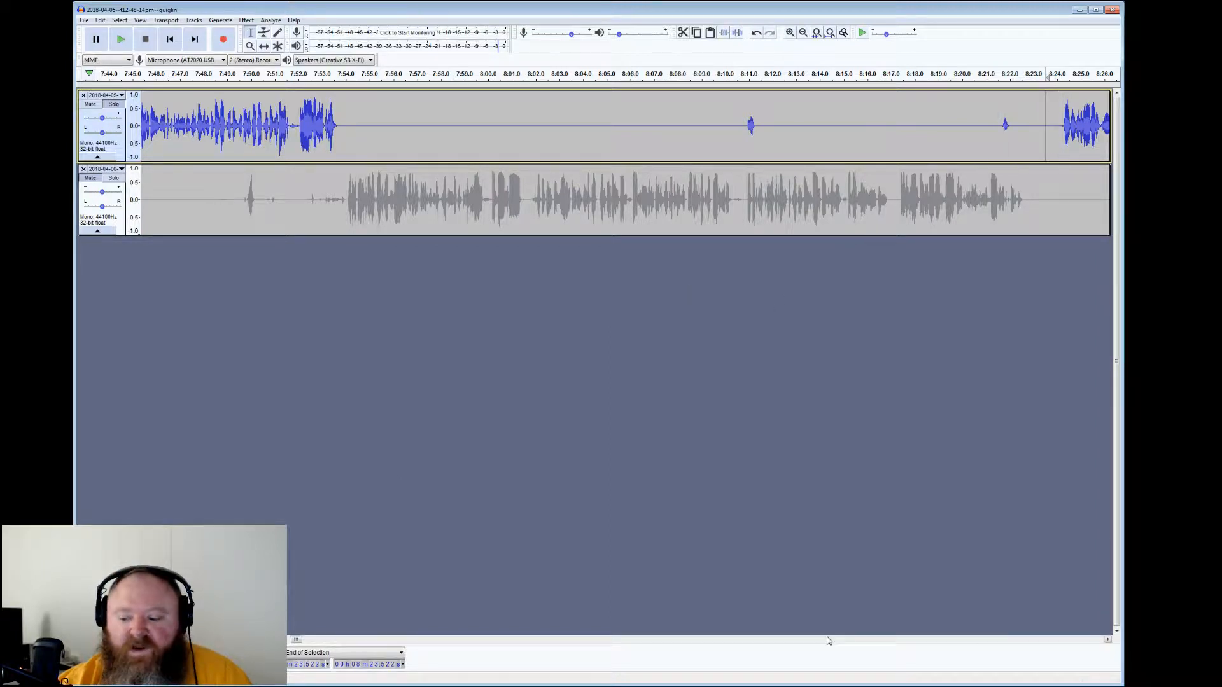
pyautogui.click(1108, 641)
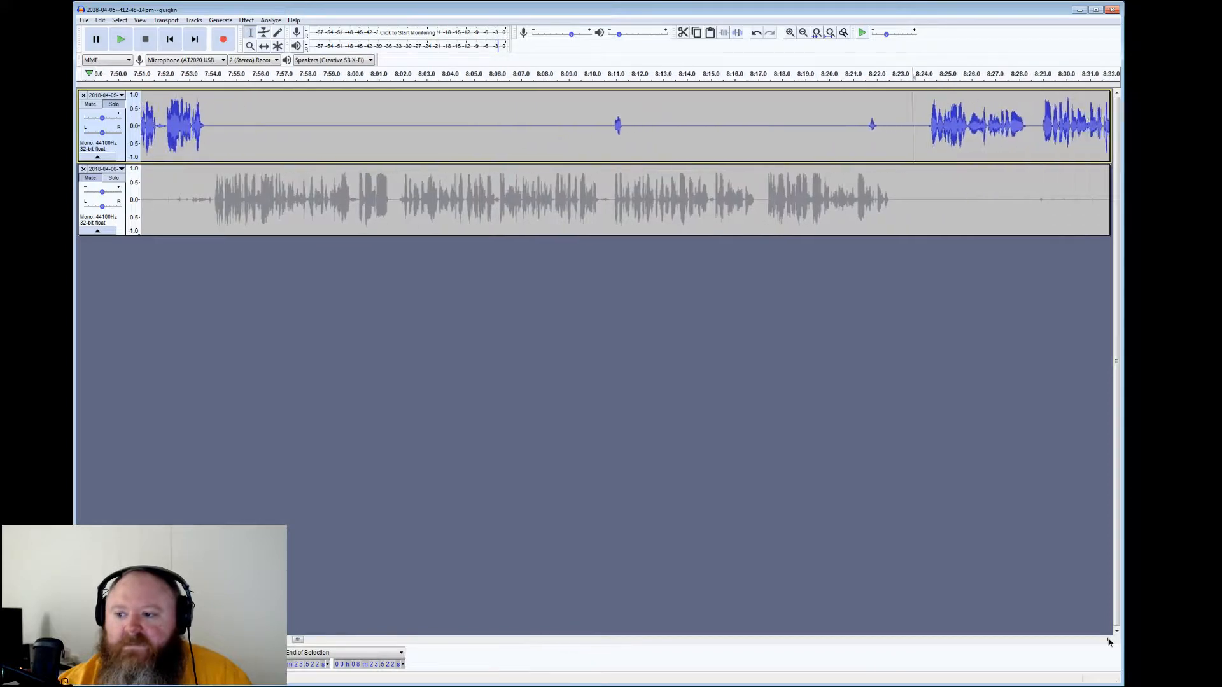
pyautogui.moveTo(1110, 641); pyautogui.dragTo(1111, 641)
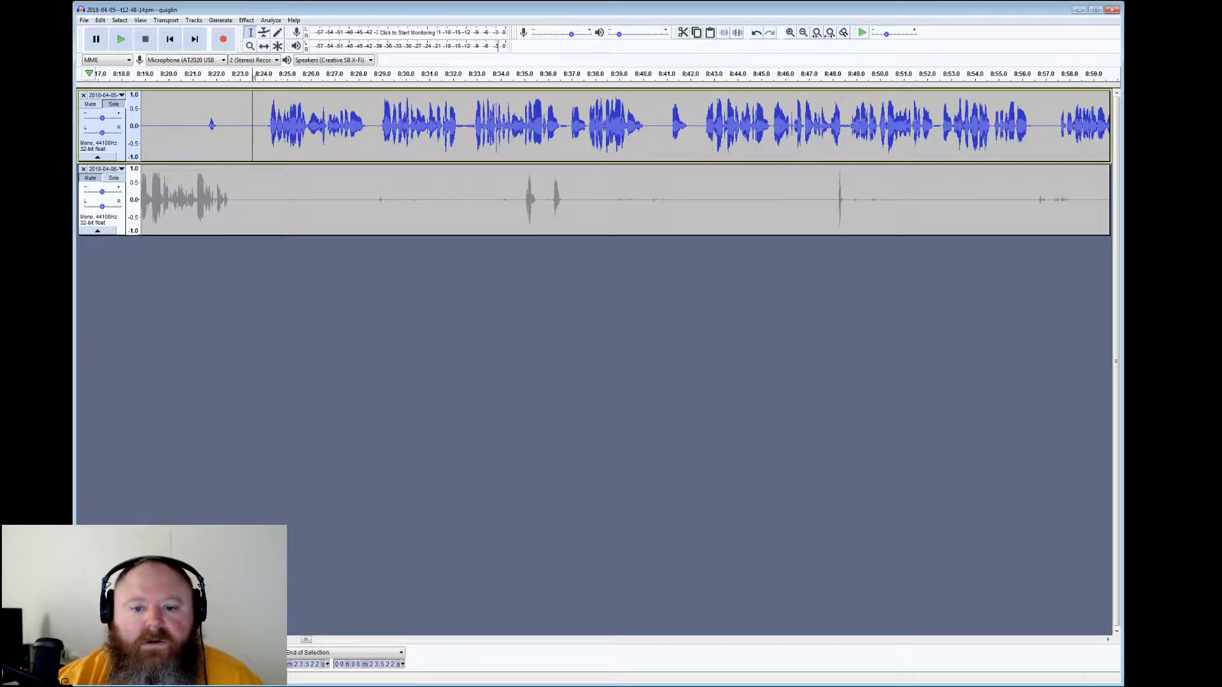
# Silence the short gaps between phrases in the upper track at about 8:32.1–8:32.9, 8:36.5–8:36.9 and 8:52.3–8:52.5
pyautogui.moveTo(457, 127); pyautogui.dragTo(473, 128)
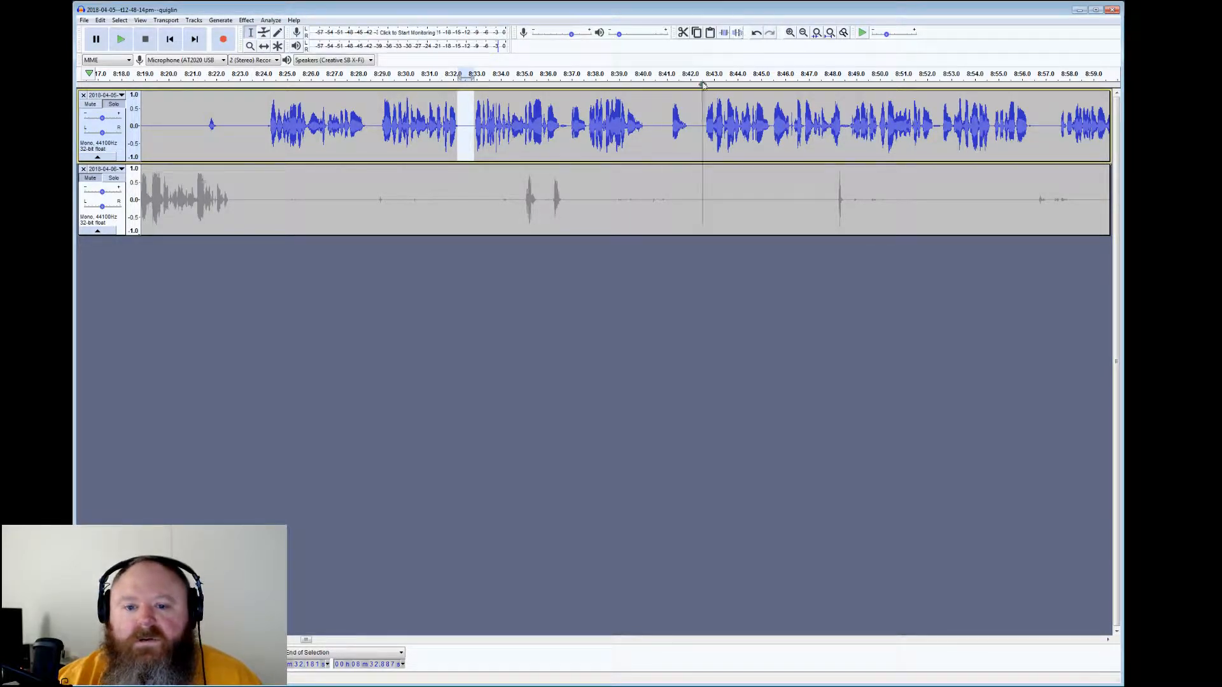
pyautogui.moveTo(561, 112); pyautogui.dragTo(568, 112)
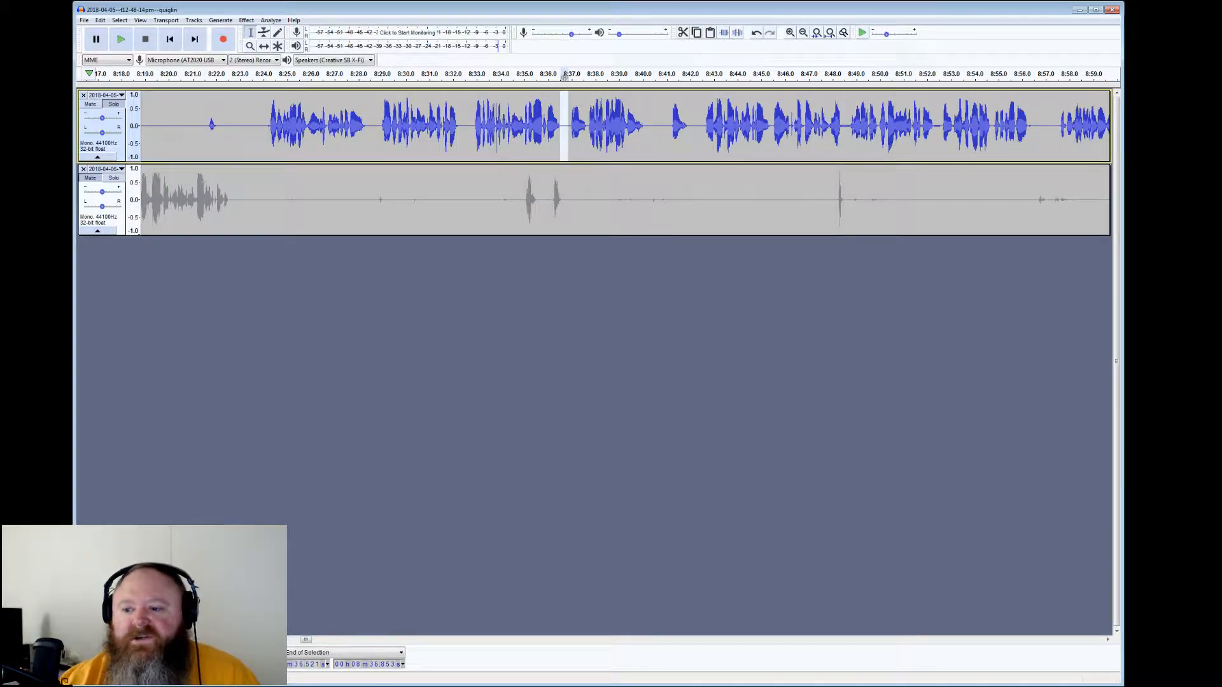
pyautogui.moveTo(941, 115); pyautogui.dragTo(936, 115)
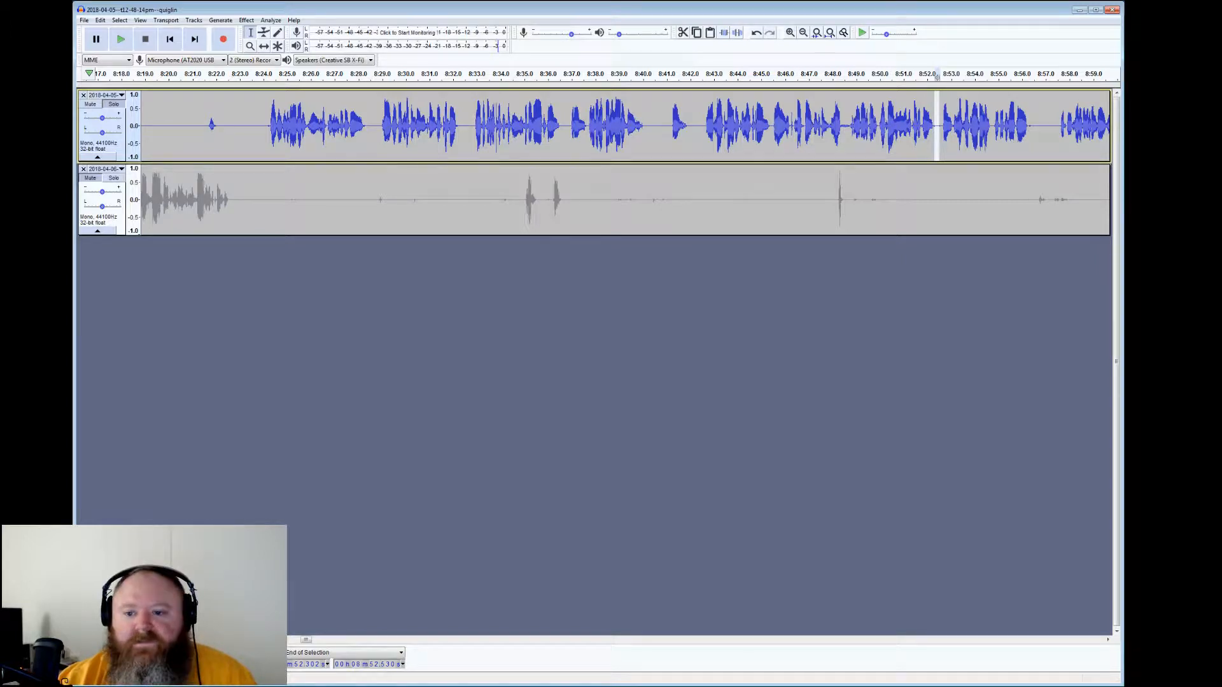
# Listen to the upper track from about 8:40.8 and silence the stretch at about 8:40.5–8:42.6
pyautogui.click(661, 124)
pyautogui.click(120, 39)
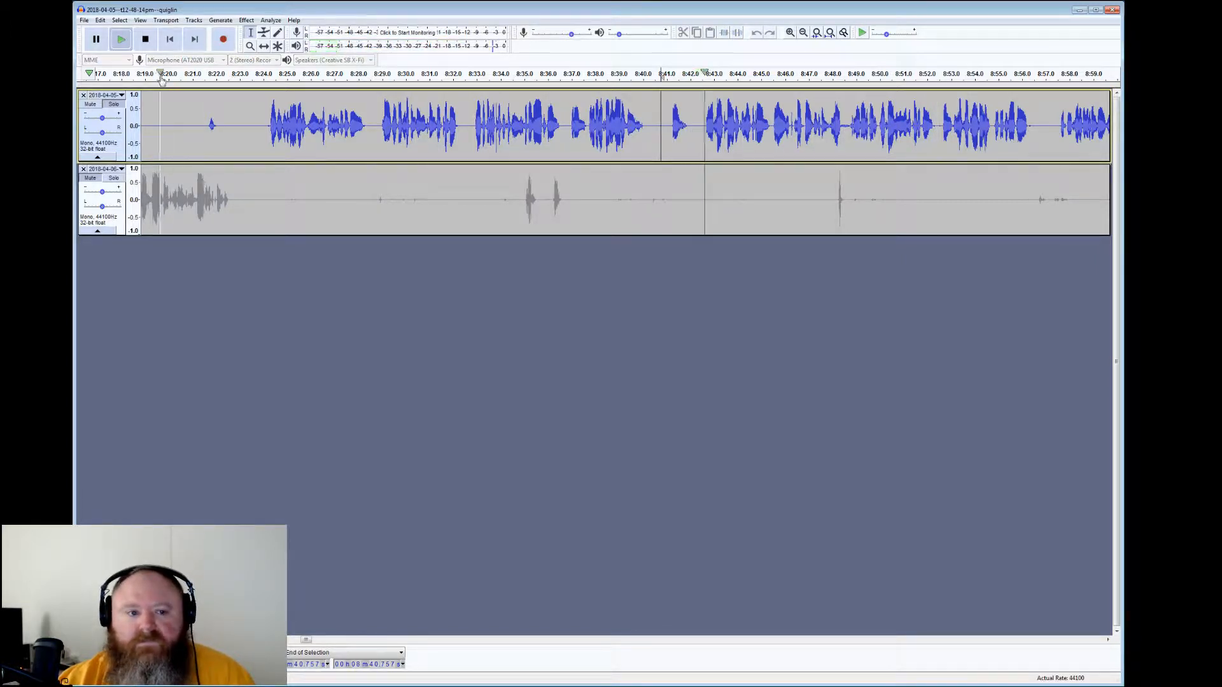
pyautogui.press('space')
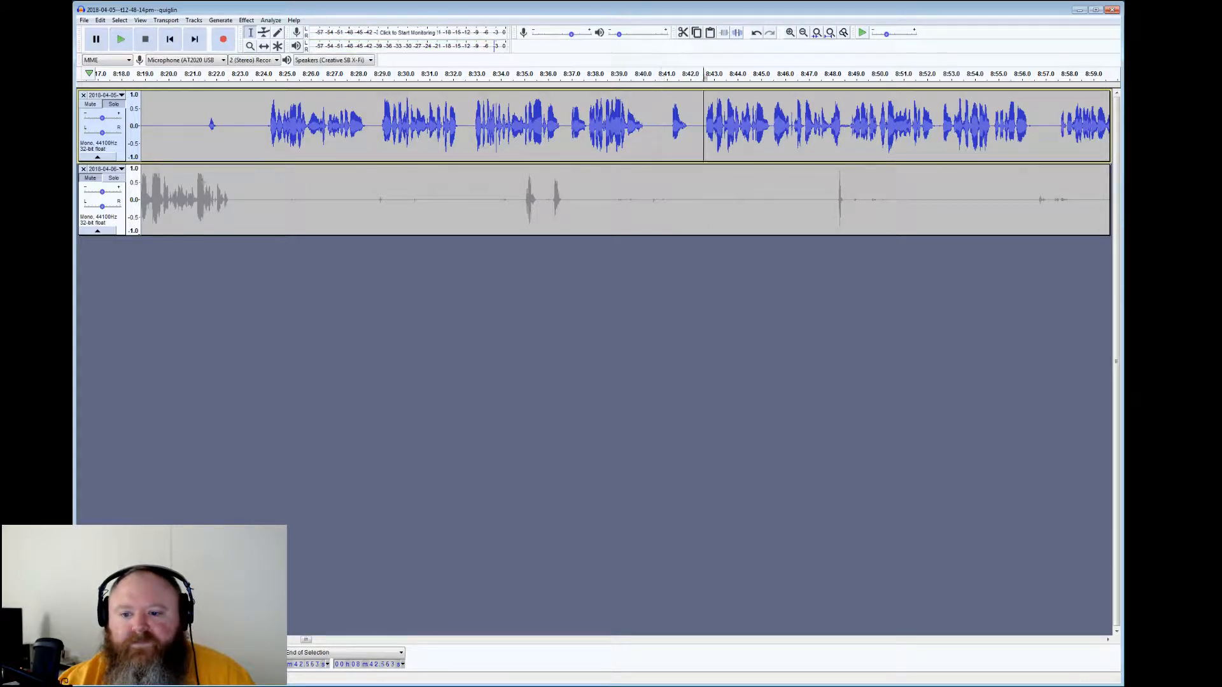
pyautogui.moveTo(703, 124); pyautogui.dragTo(656, 124)
pyautogui.click(738, 33)
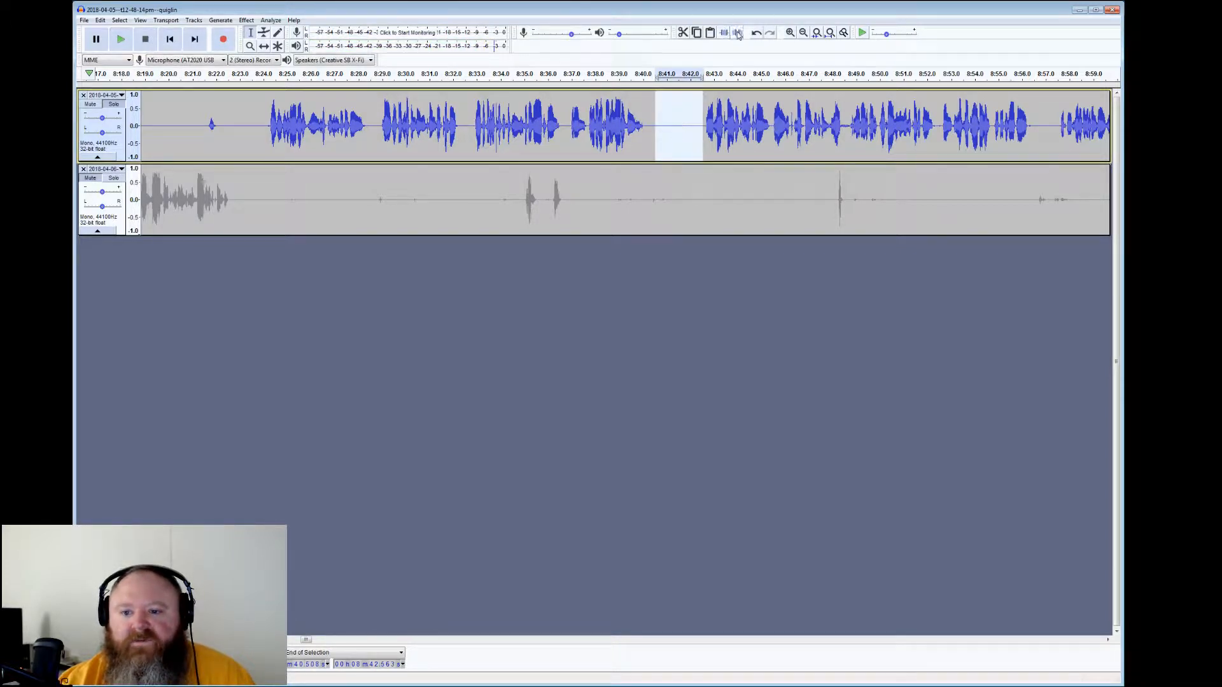
# Listen on from about 8:42.3 and silence the gap in the upper track at about 9:05.1–9:05.7
pyautogui.click(698, 111)
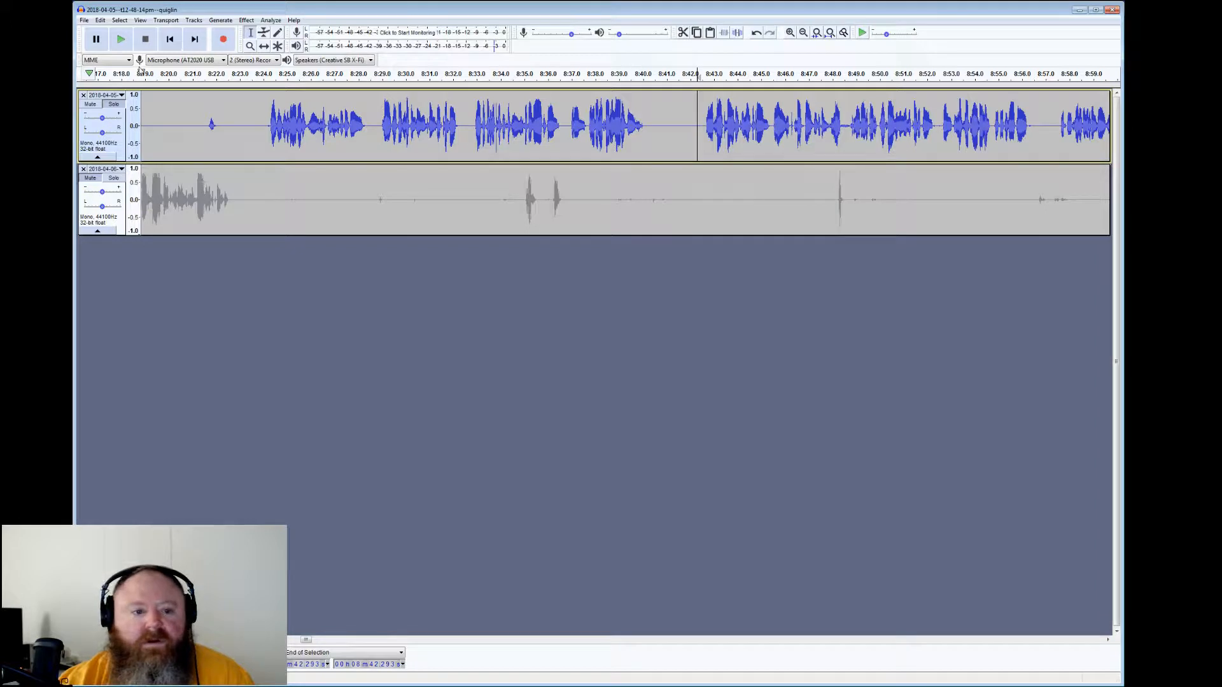
pyautogui.click(124, 40)
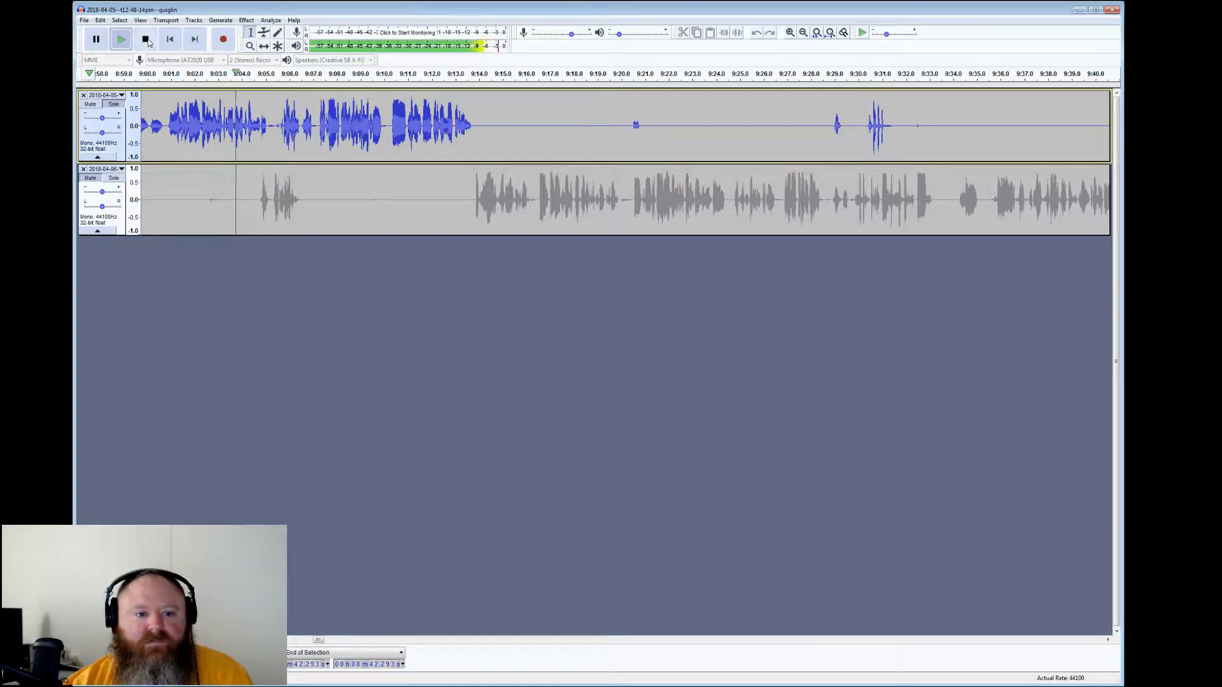
pyautogui.click(147, 41)
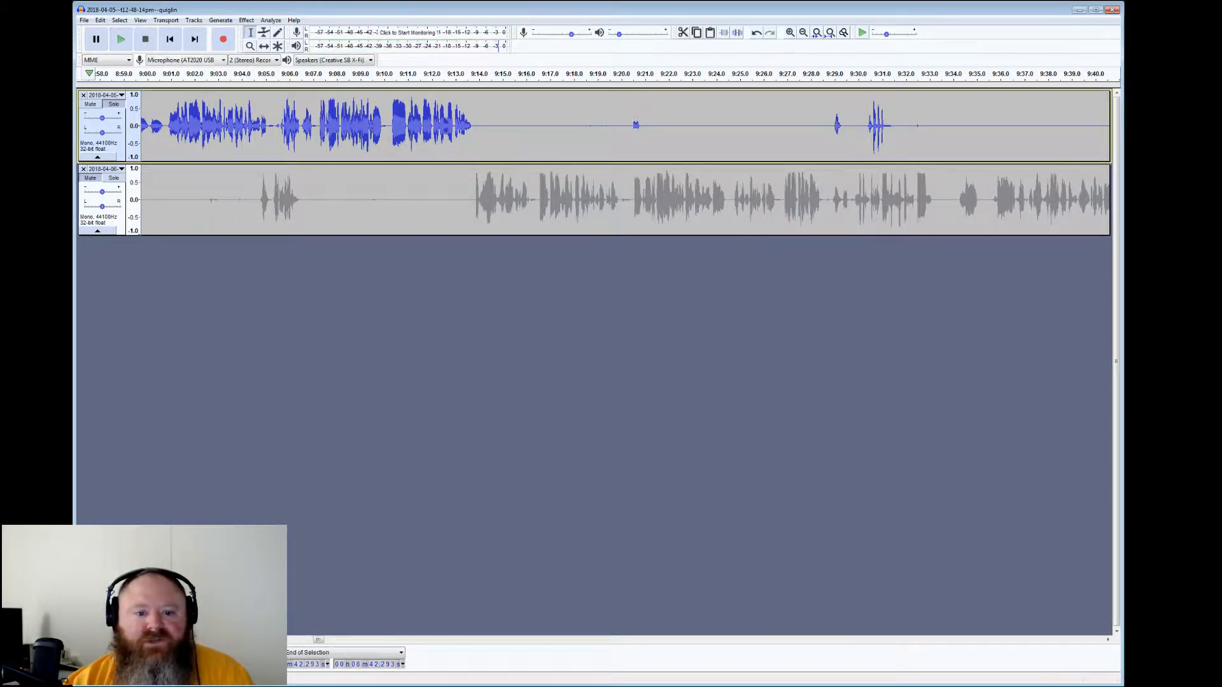
pyautogui.moveTo(268, 74); pyautogui.dragTo(279, 74)
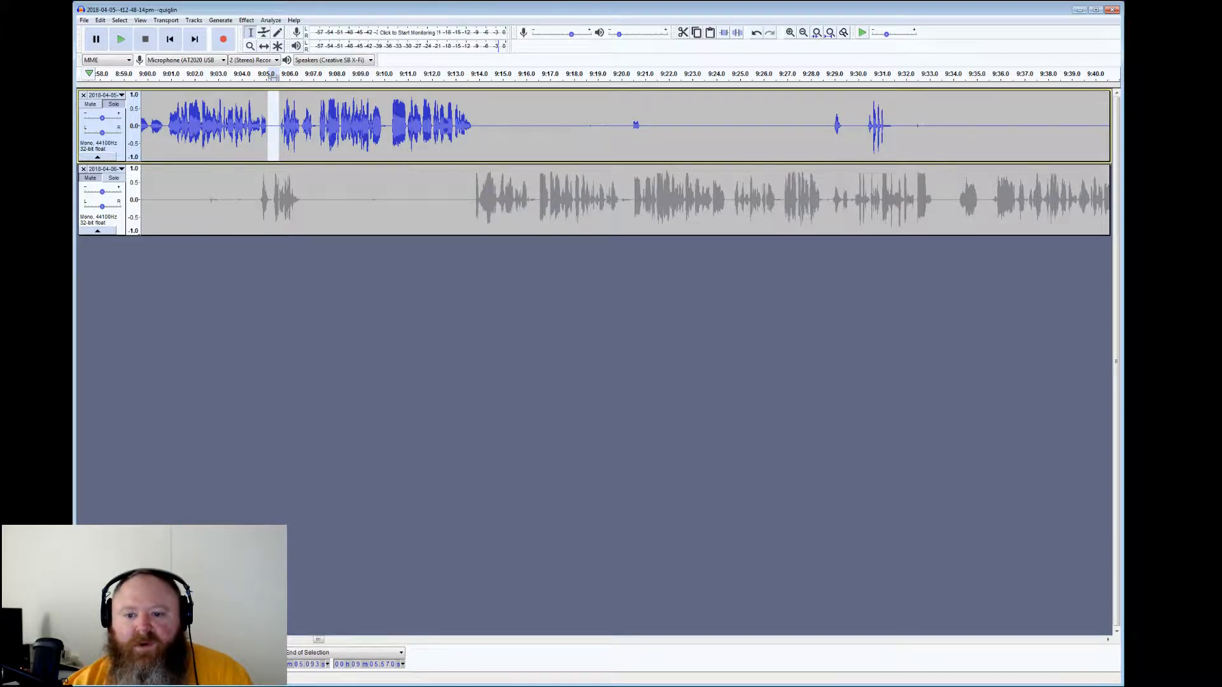
# Check the sound from about 9:20.4 and silence the upper track at about 9:13.8–9:20.4 and 9:31.6–9:42.7
pyautogui.click(631, 76)
pyautogui.click(120, 38)
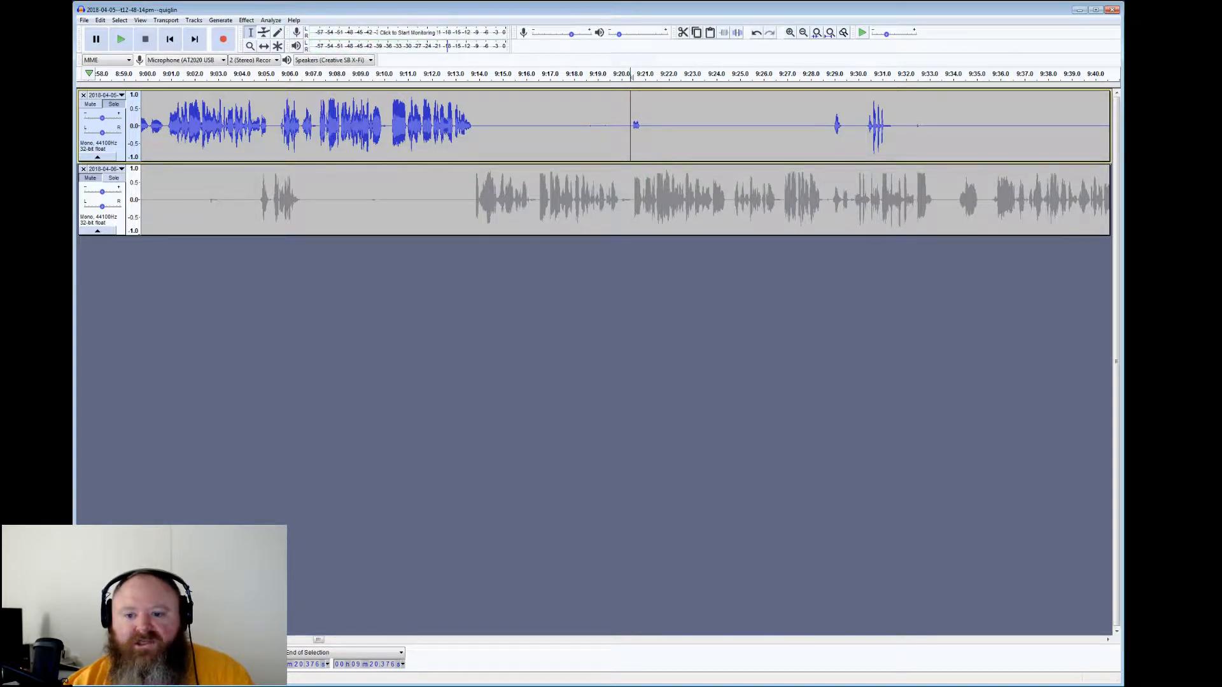
pyautogui.moveTo(623, 127); pyautogui.dragTo(464, 134)
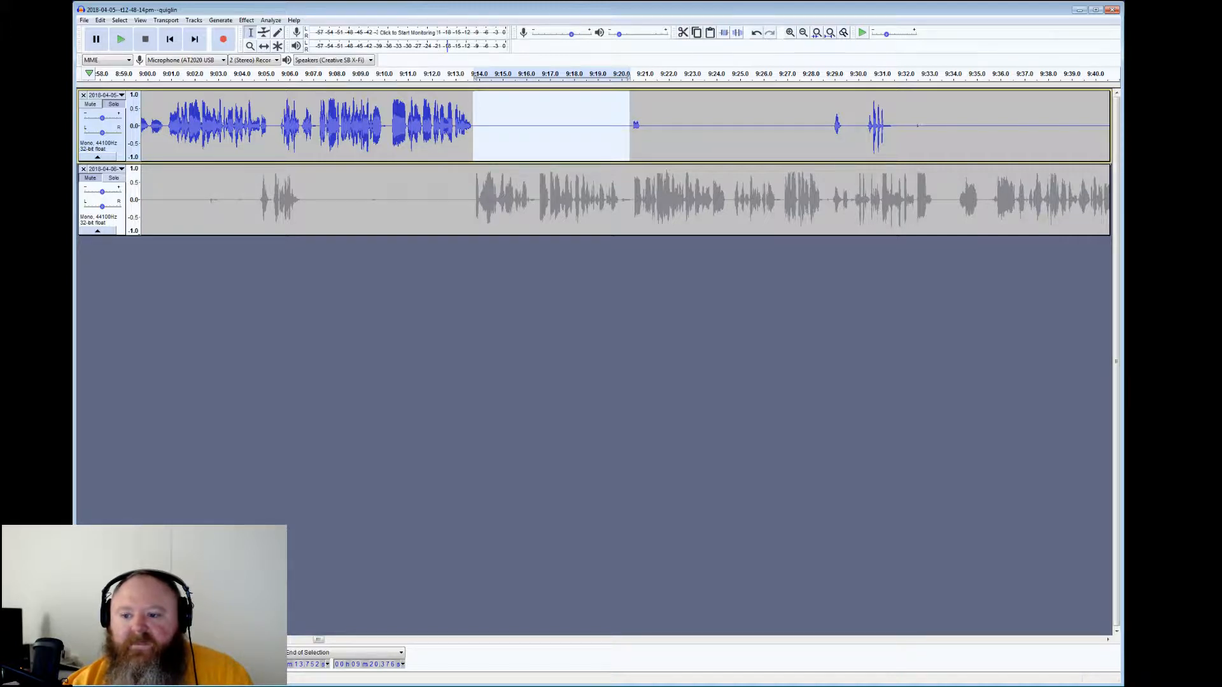
pyautogui.moveTo(898, 127); pyautogui.dragTo(997, 128)
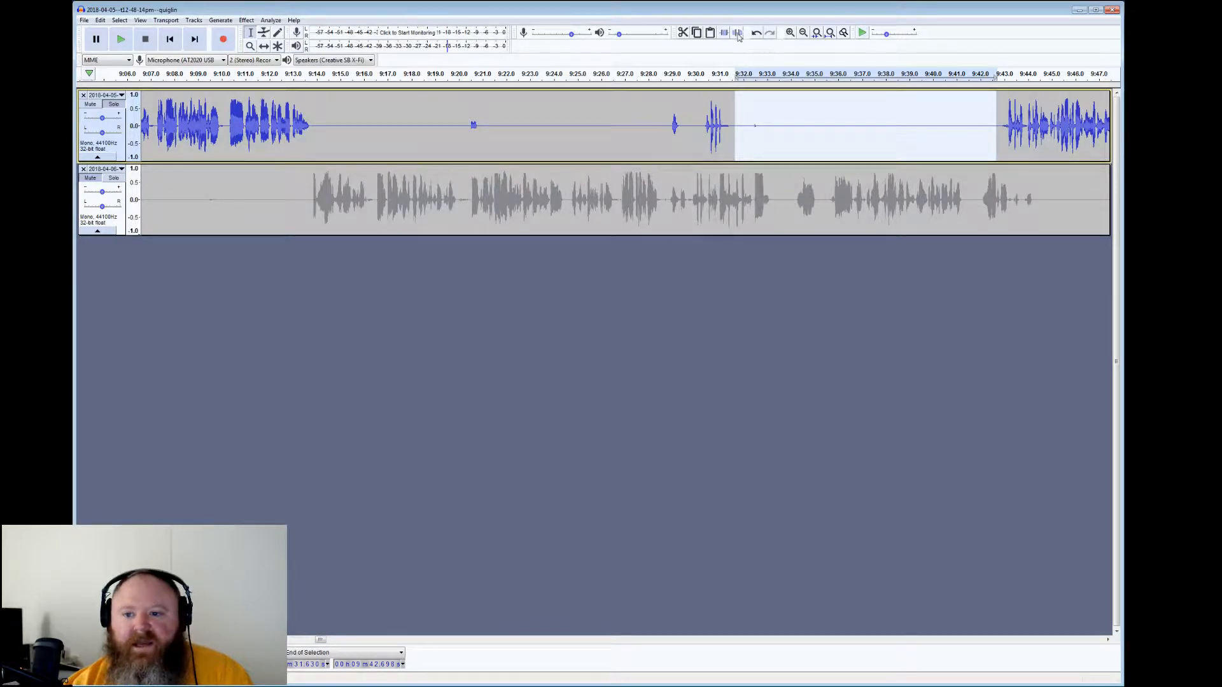
# Listen from about 9:42.1 and silence the upper track at about 9:50.8–9:51.6 and 10:01.1–10:51.0
pyautogui.click(981, 123)
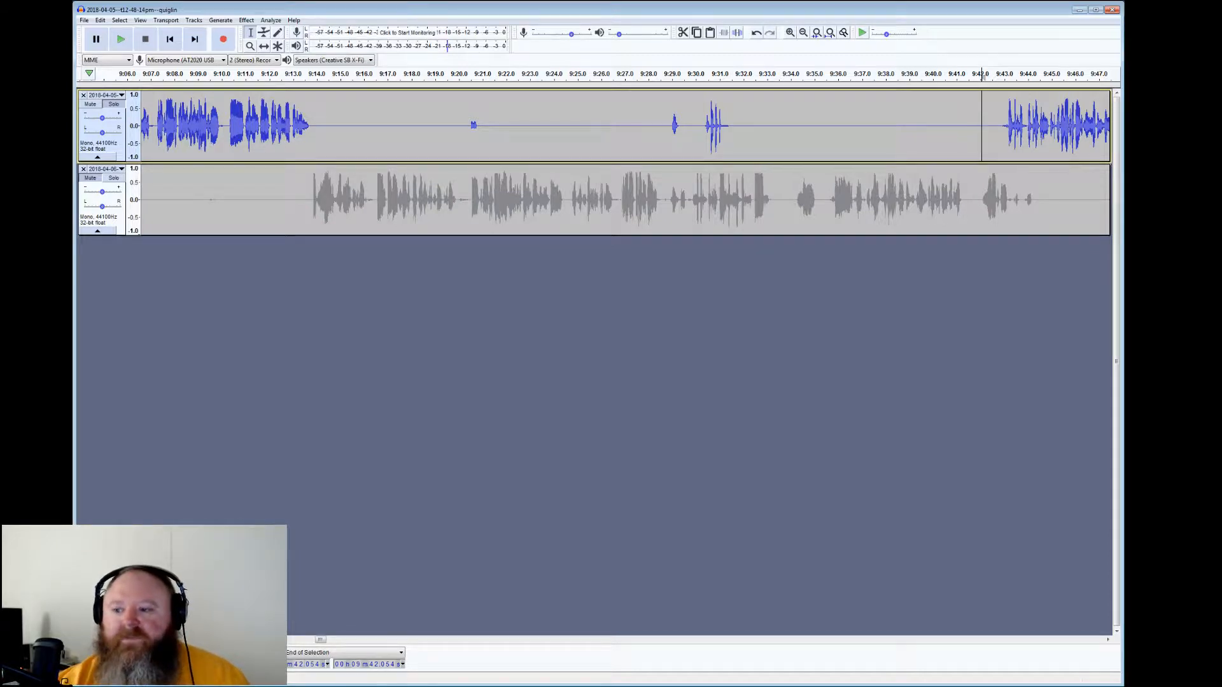
pyautogui.click(121, 39)
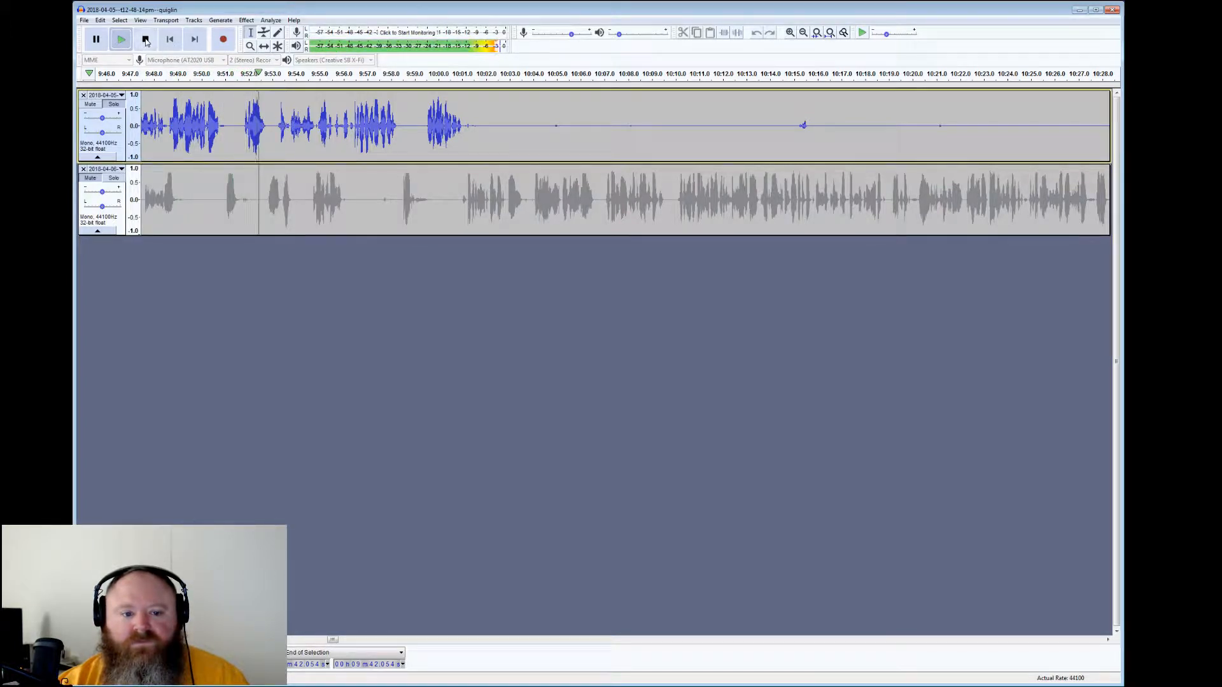
pyautogui.click(145, 41)
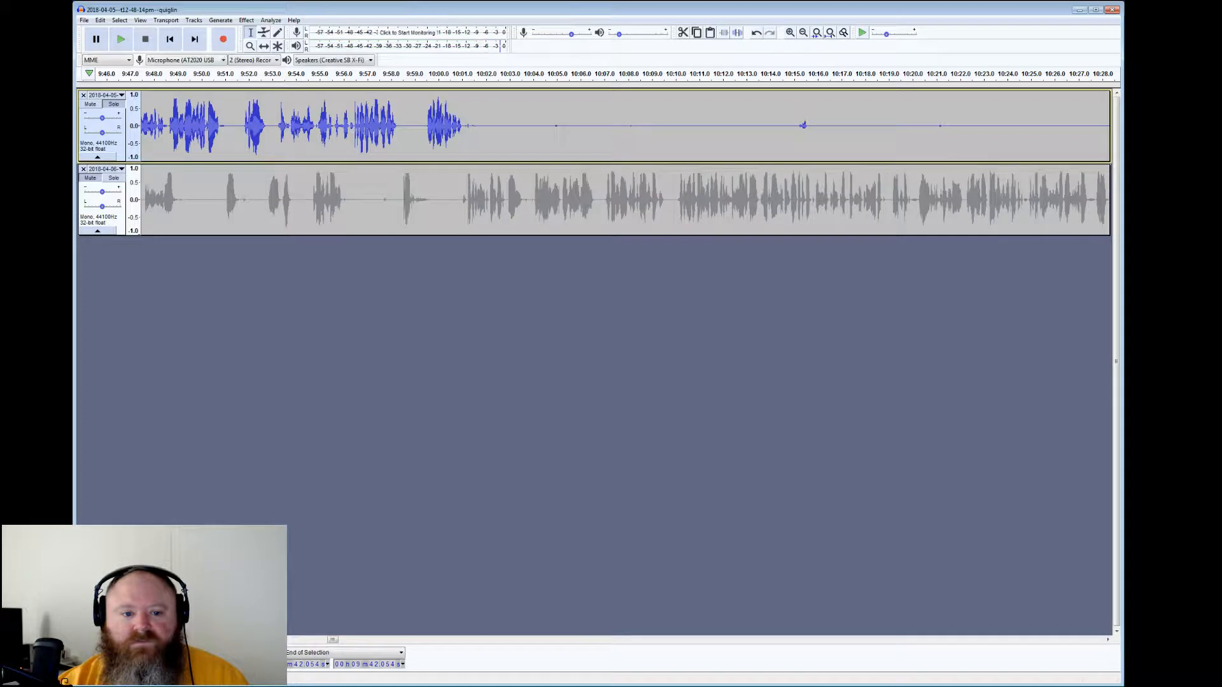
pyautogui.moveTo(221, 74); pyautogui.dragTo(241, 74)
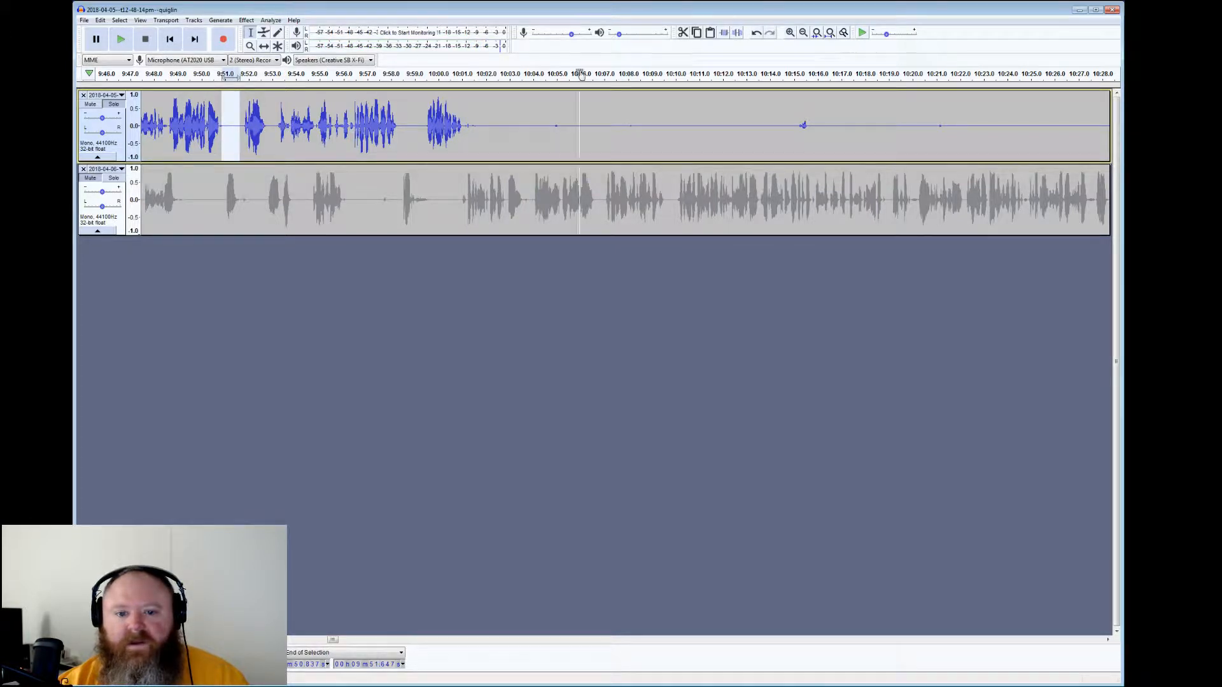
pyautogui.moveTo(466, 125); pyautogui.dragTo(882, 125)
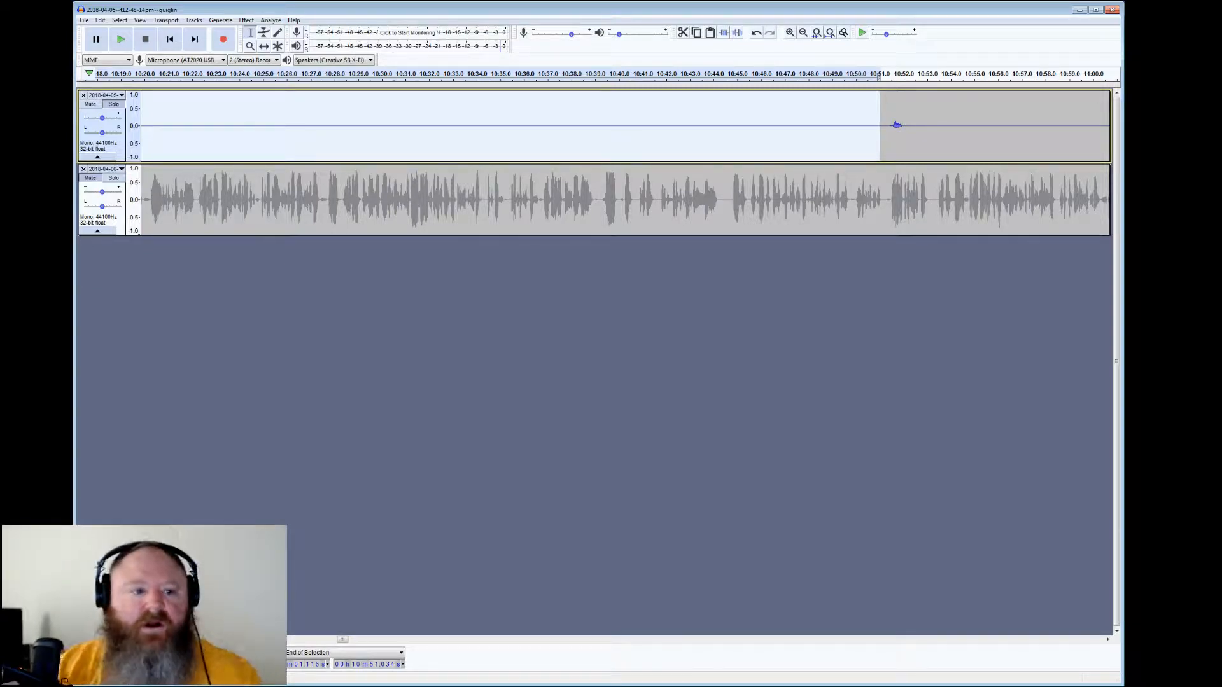
# Listen to the upper track from about 10:50.9 and silence the long pause at about 10:52.2–11:10.8
pyautogui.click(878, 127)
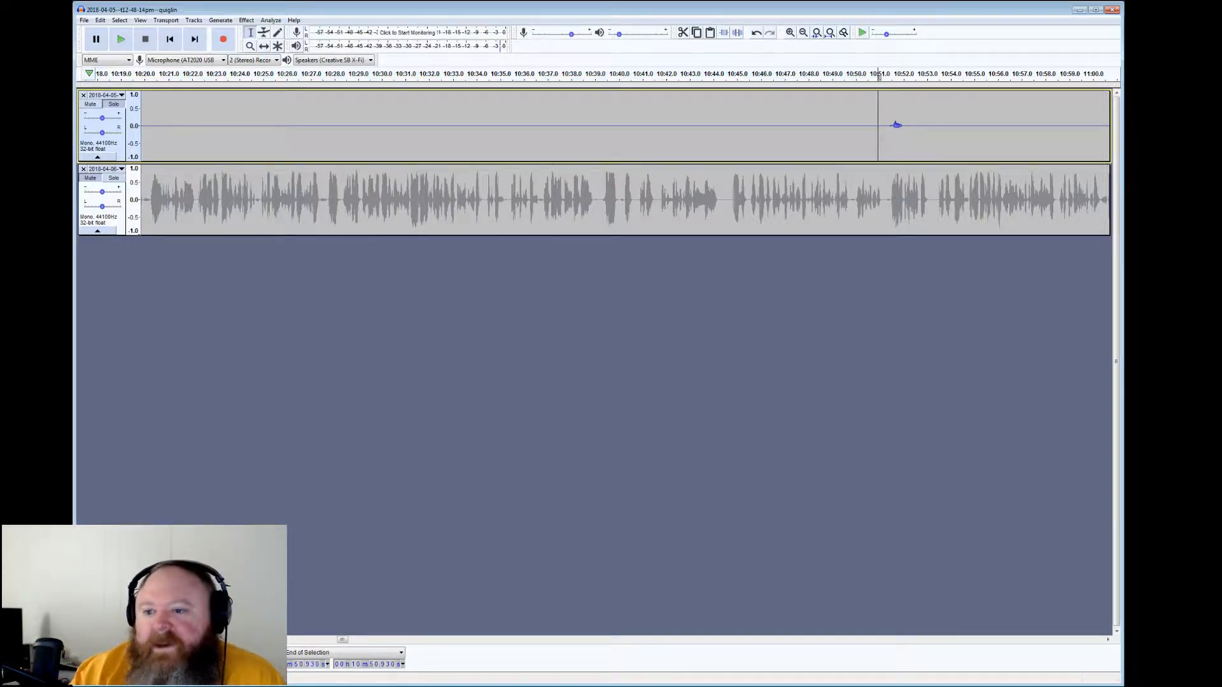
pyautogui.click(119, 39)
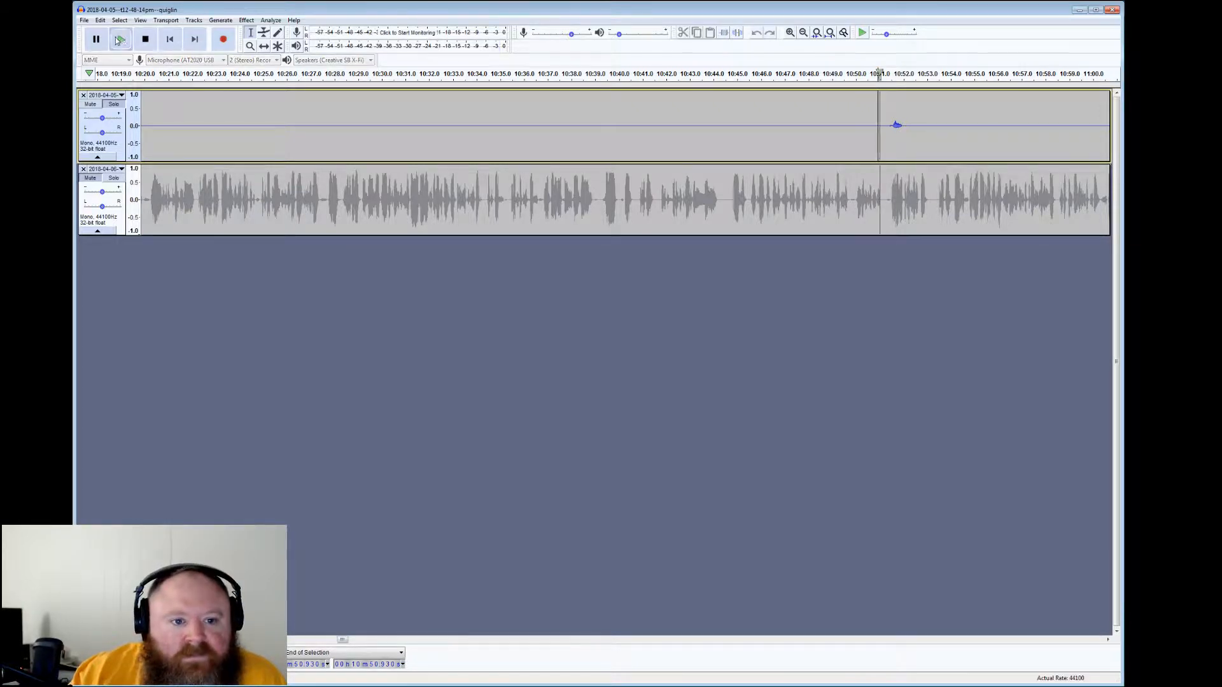
pyautogui.click(150, 40)
pyautogui.moveTo(907, 125); pyautogui.dragTo(981, 125)
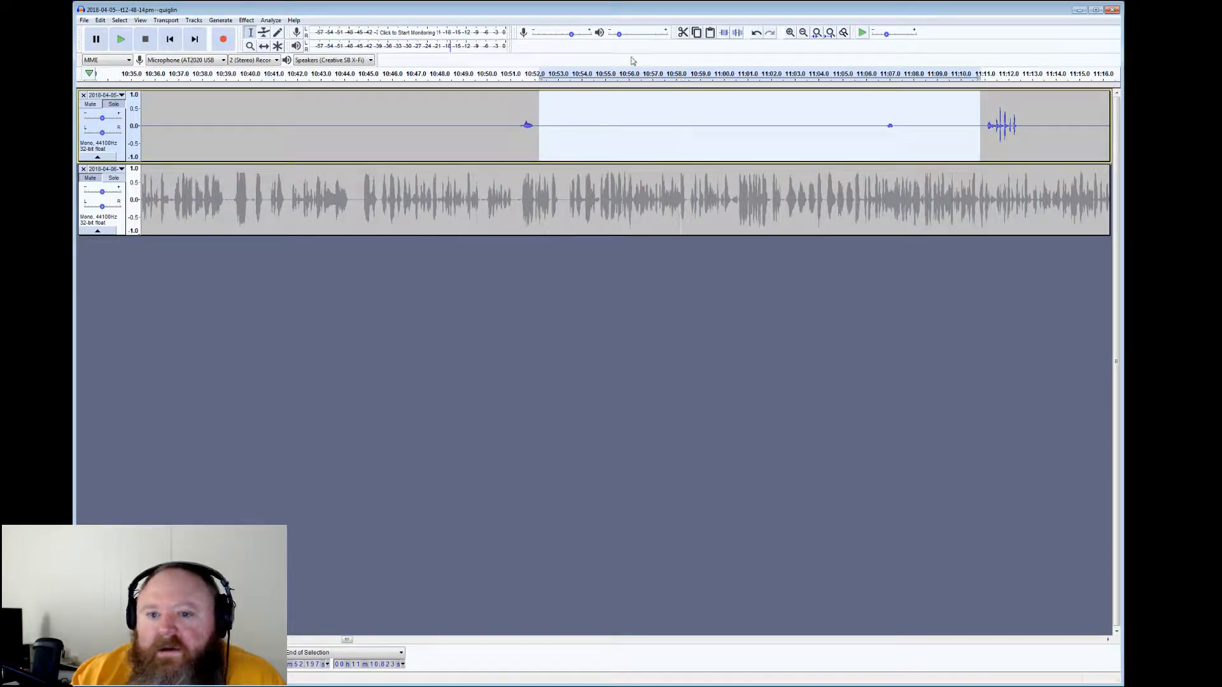
pyautogui.click(735, 35)
# Listen to the upper track from about 11:10.6 and silence the long pause at about 11:12.6–11:45.4
pyautogui.click(975, 120)
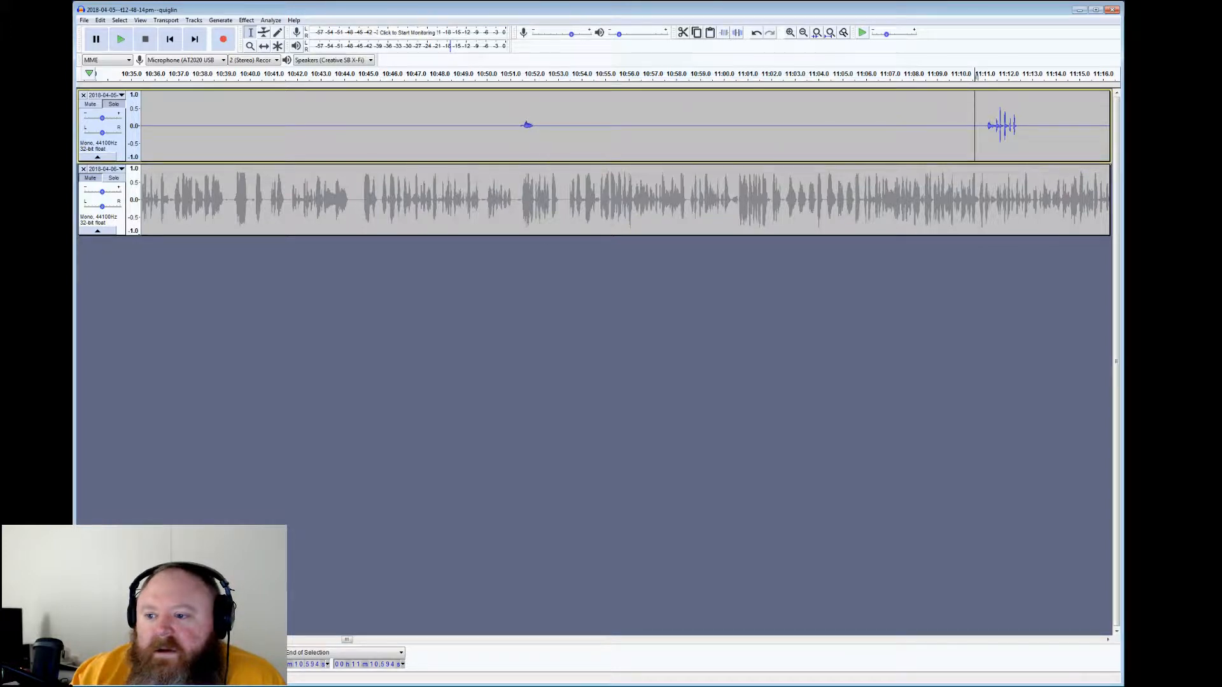
pyautogui.click(116, 41)
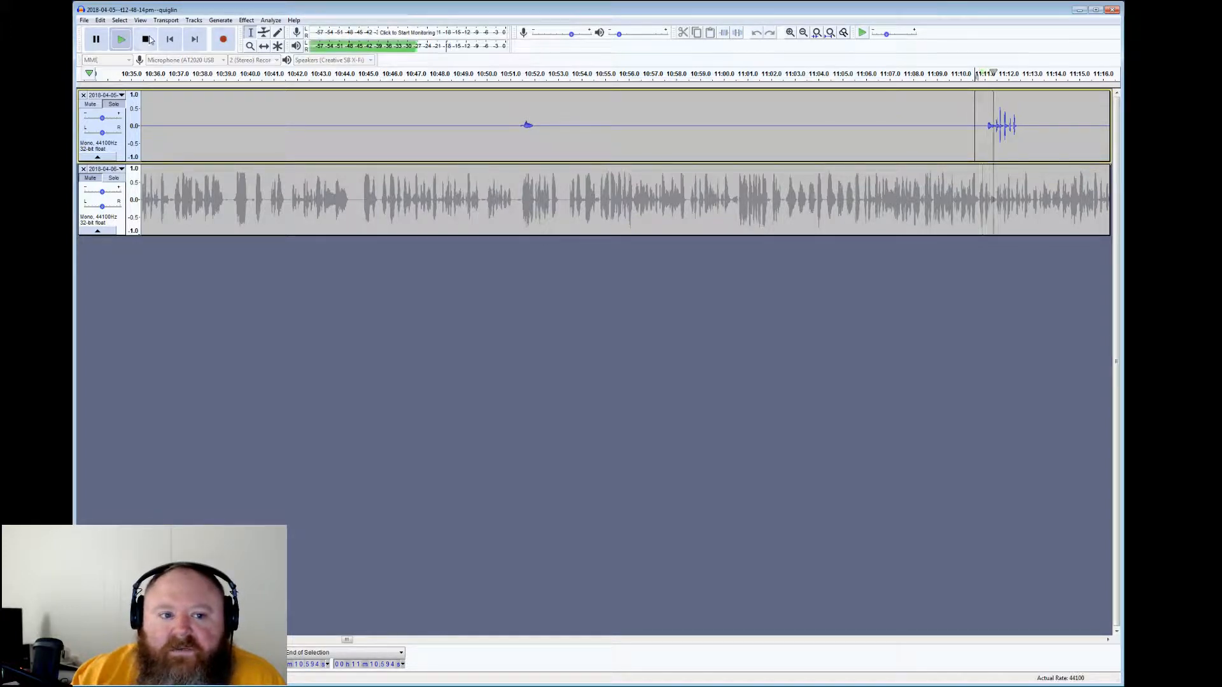
pyautogui.click(148, 39)
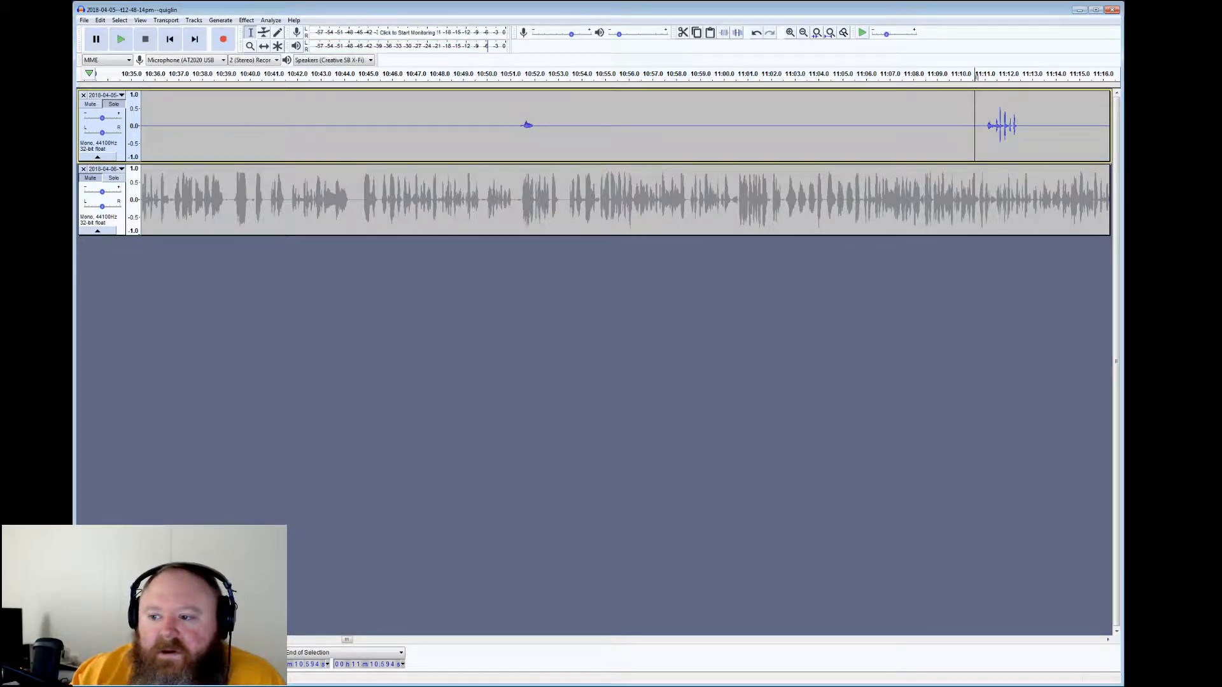
pyautogui.moveTo(1021, 125); pyautogui.dragTo(985, 125)
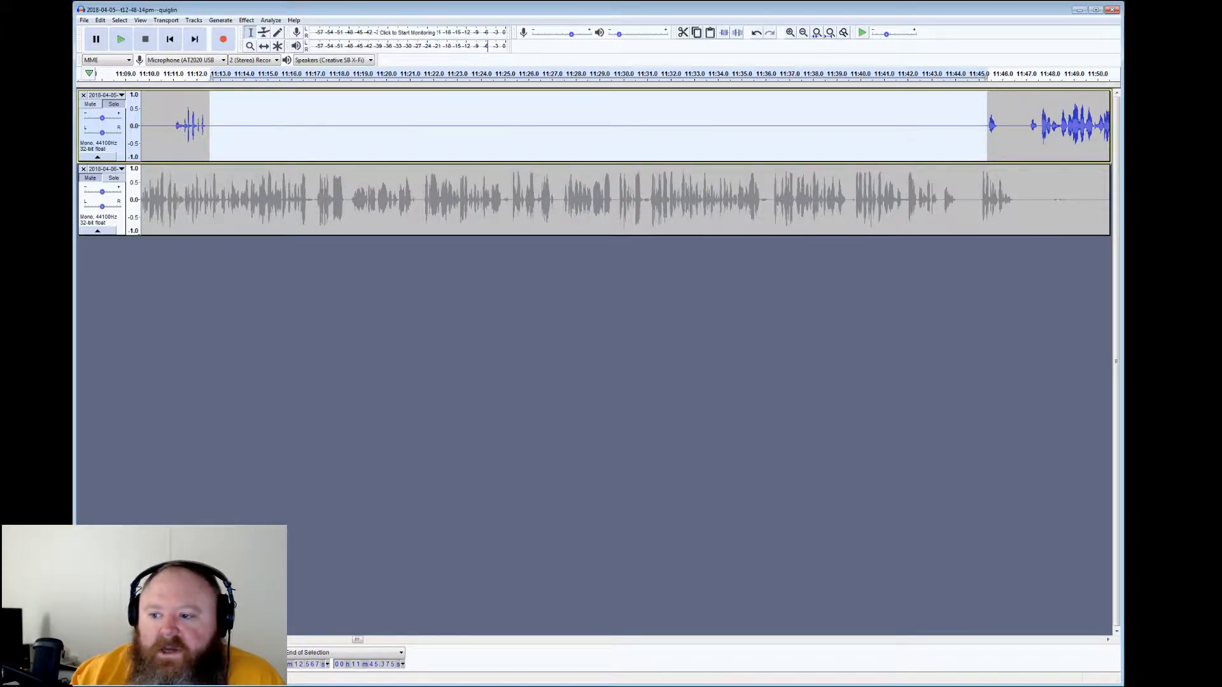
# Listen to the upper track from about 11:45.0 and silence the pause at about 12:11.4–12:20.7
pyautogui.click(978, 117)
pyautogui.click(123, 40)
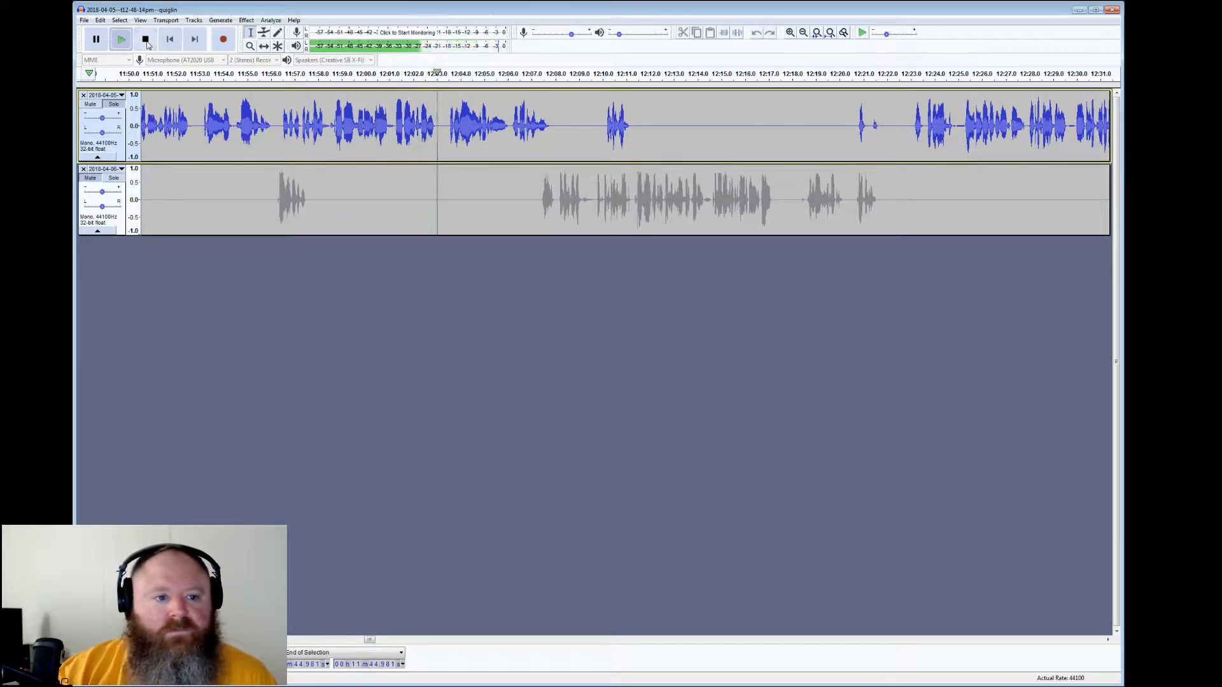
pyautogui.click(146, 41)
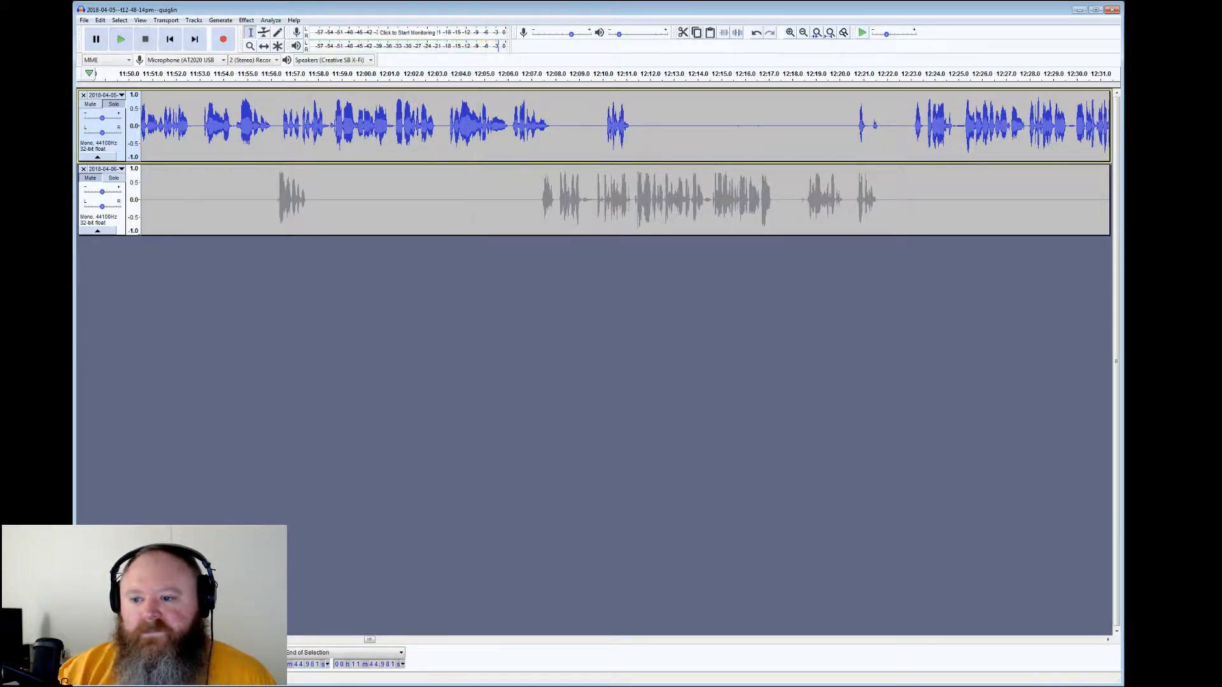
pyautogui.moveTo(857, 127); pyautogui.dragTo(634, 127)
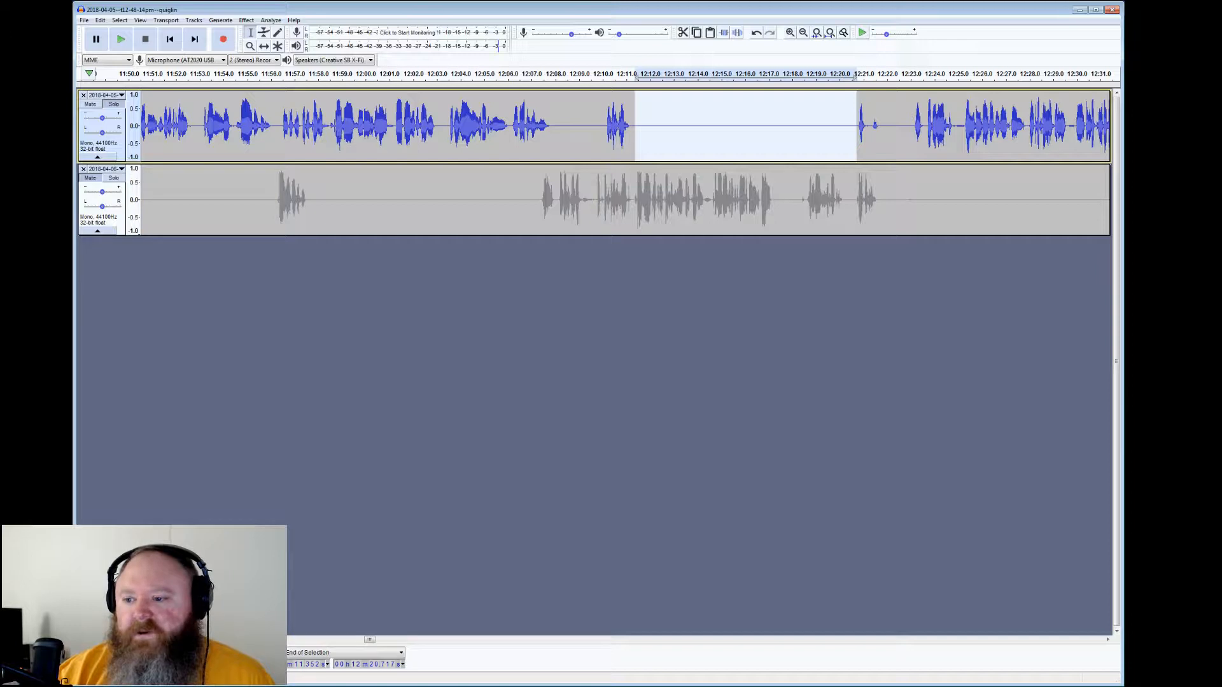
# Silence the short gaps between phrases in the upper track at about 12:24.8–12:25.3 and 12:29.6–12:29.9
pyautogui.moveTo(952, 128); pyautogui.dragTo(966, 128)
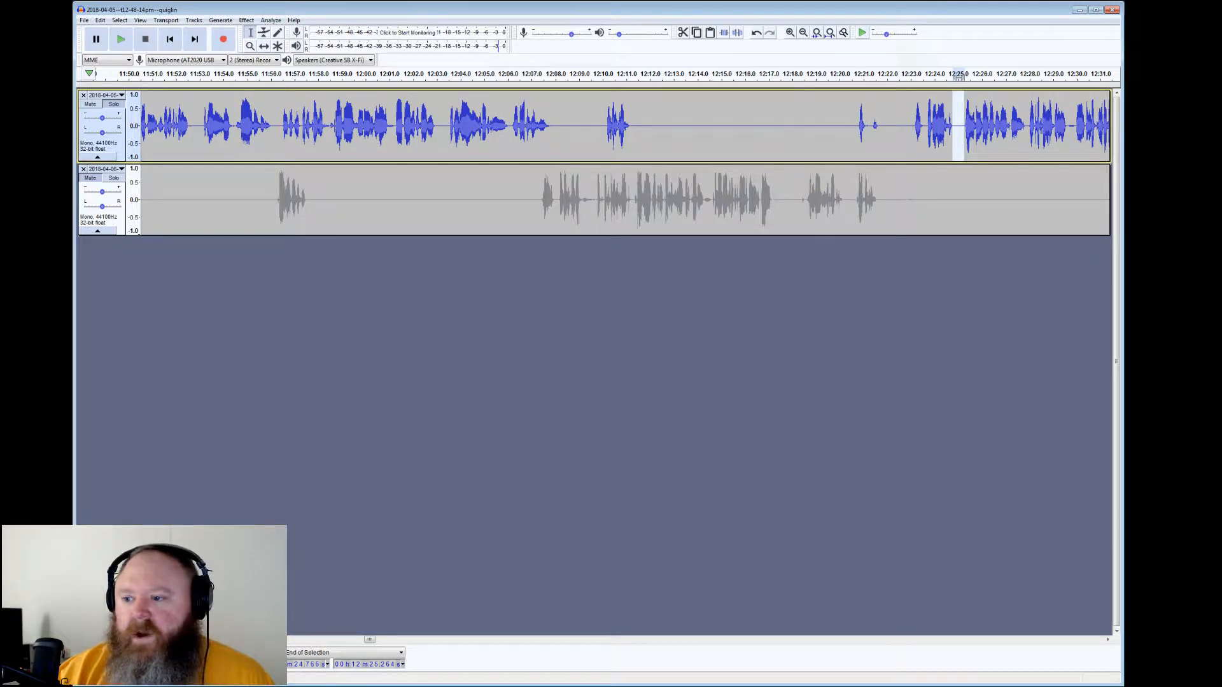
pyautogui.moveTo(1068, 75); pyautogui.dragTo(1073, 75)
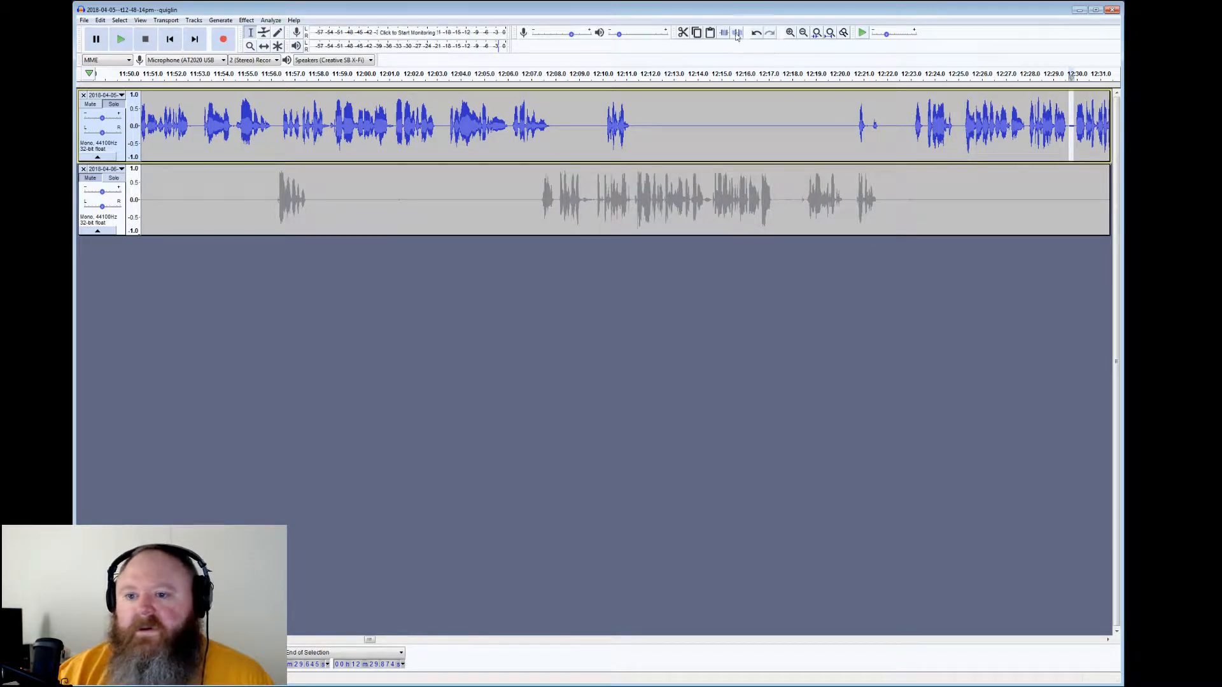
pyautogui.click(827, 75)
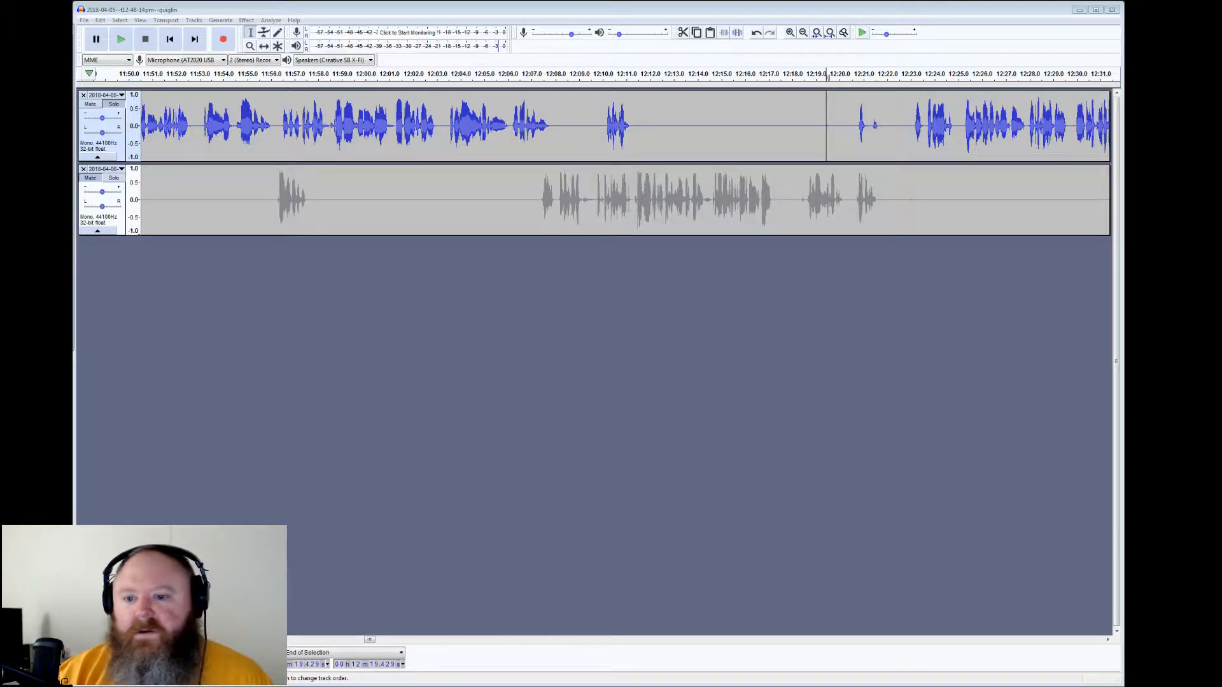
# Listen to the upper track from about 12:19.4 and silence the pause at about 12:21.1–12:23.0
pyautogui.click(122, 39)
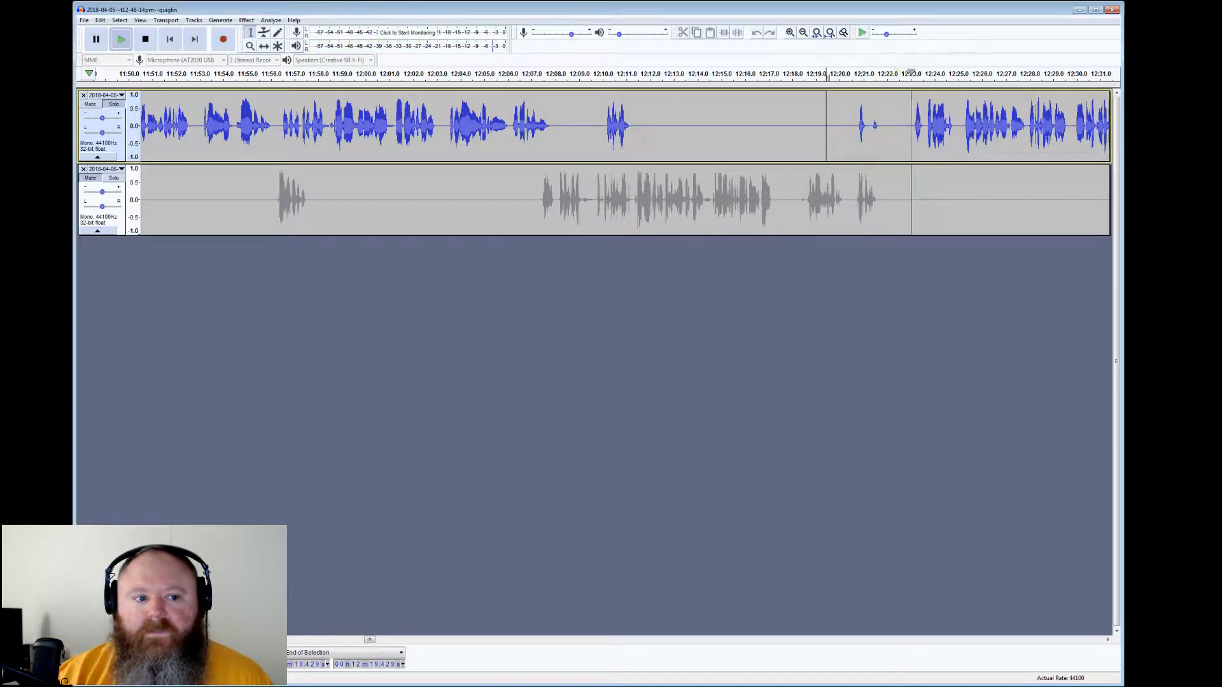
pyautogui.click(145, 39)
pyautogui.click(865, 126)
pyautogui.moveTo(865, 126); pyautogui.dragTo(912, 126)
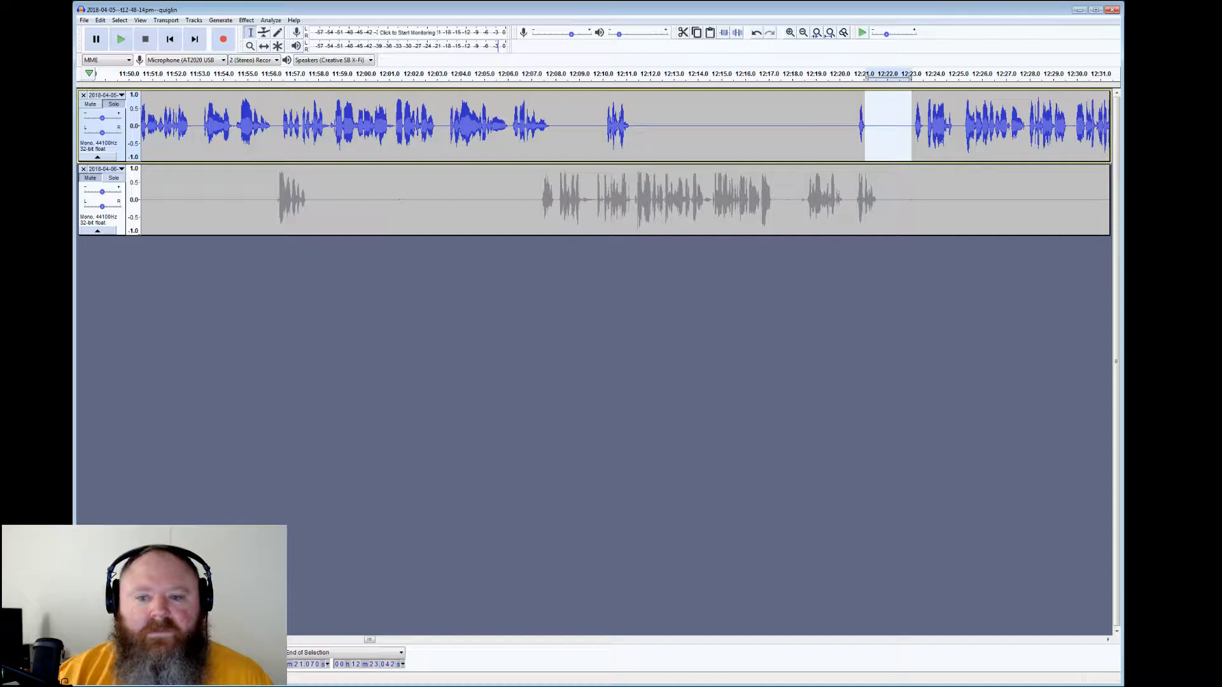
# Listen to the upper track from about 12:22.5 and silence the pauses at about 12:45.2–12:45.7 and 12:59.4–13:08.6
pyautogui.click(898, 126)
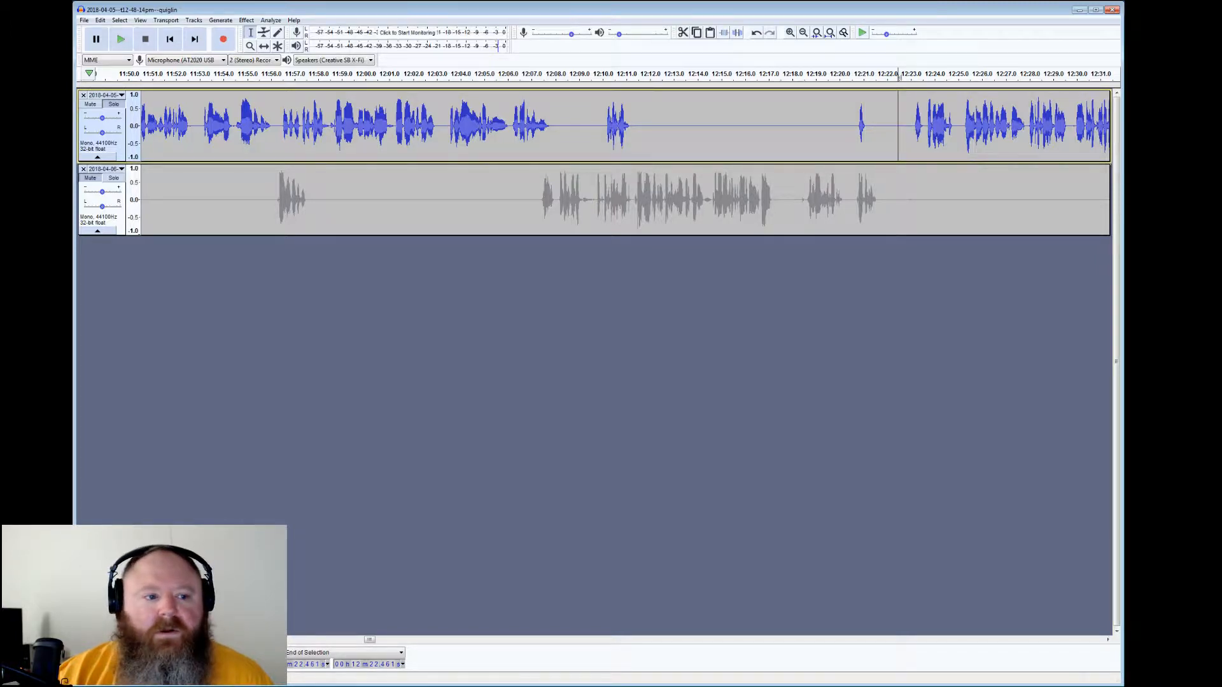
pyautogui.hotkey('alt', 'Tab')
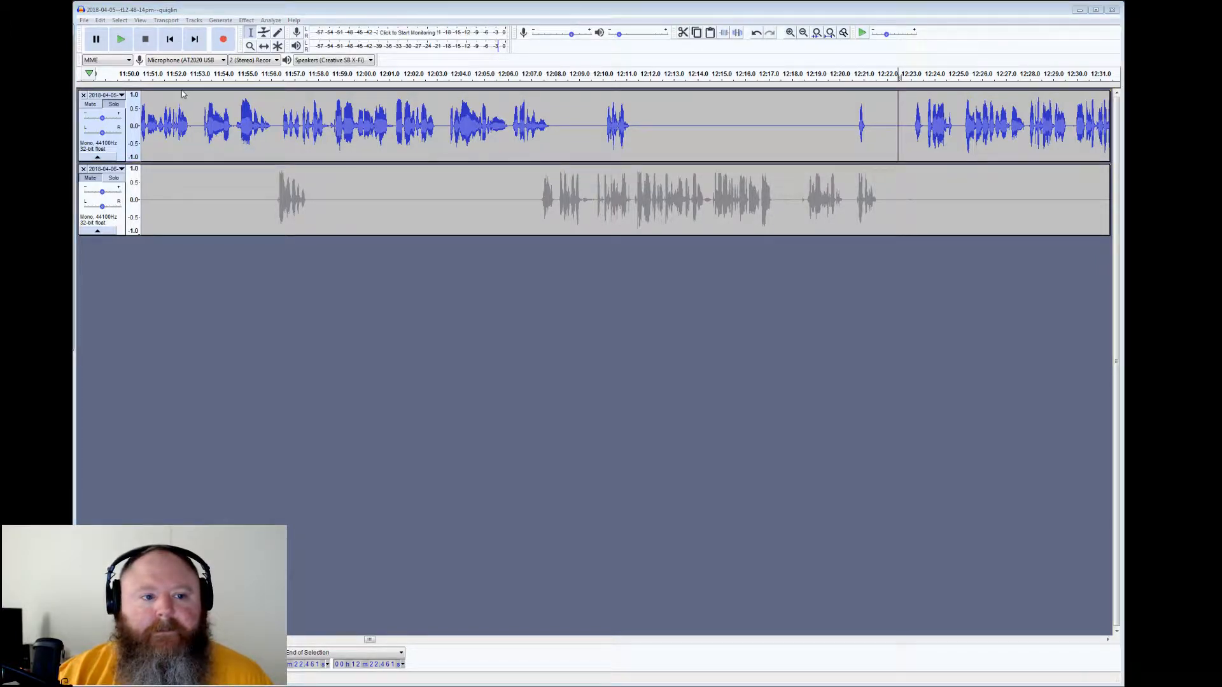
pyautogui.click(122, 40)
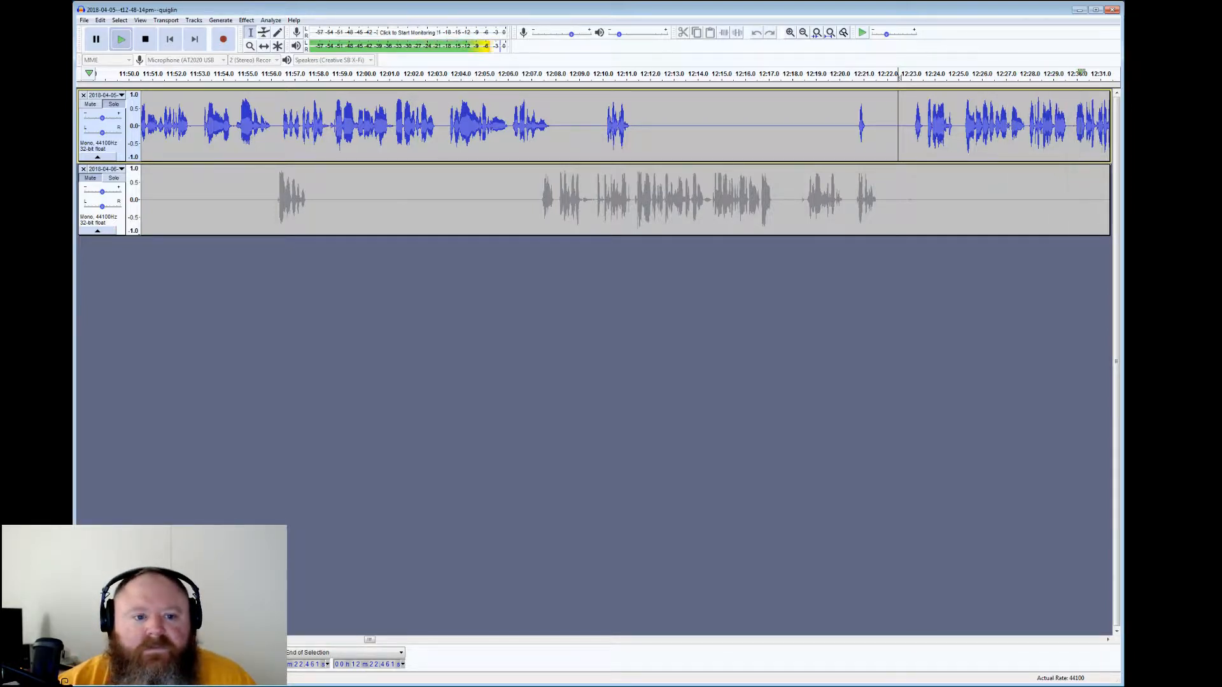
pyautogui.click(145, 39)
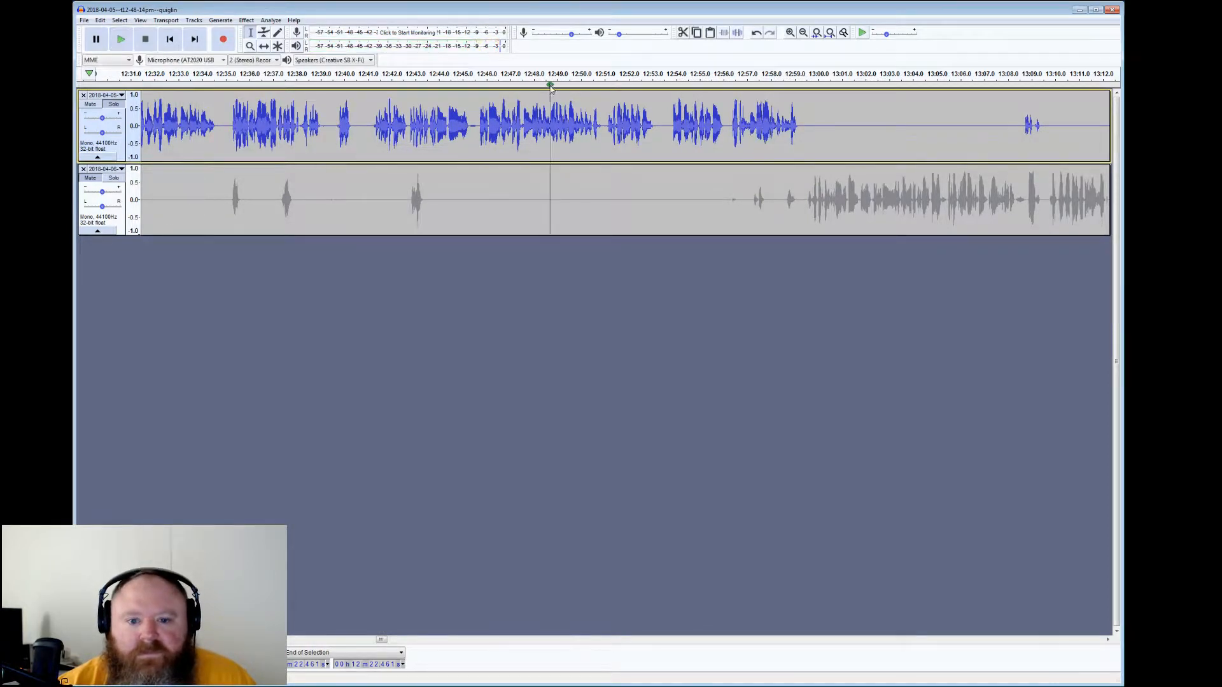
pyautogui.moveTo(478, 75); pyautogui.dragTo(472, 75)
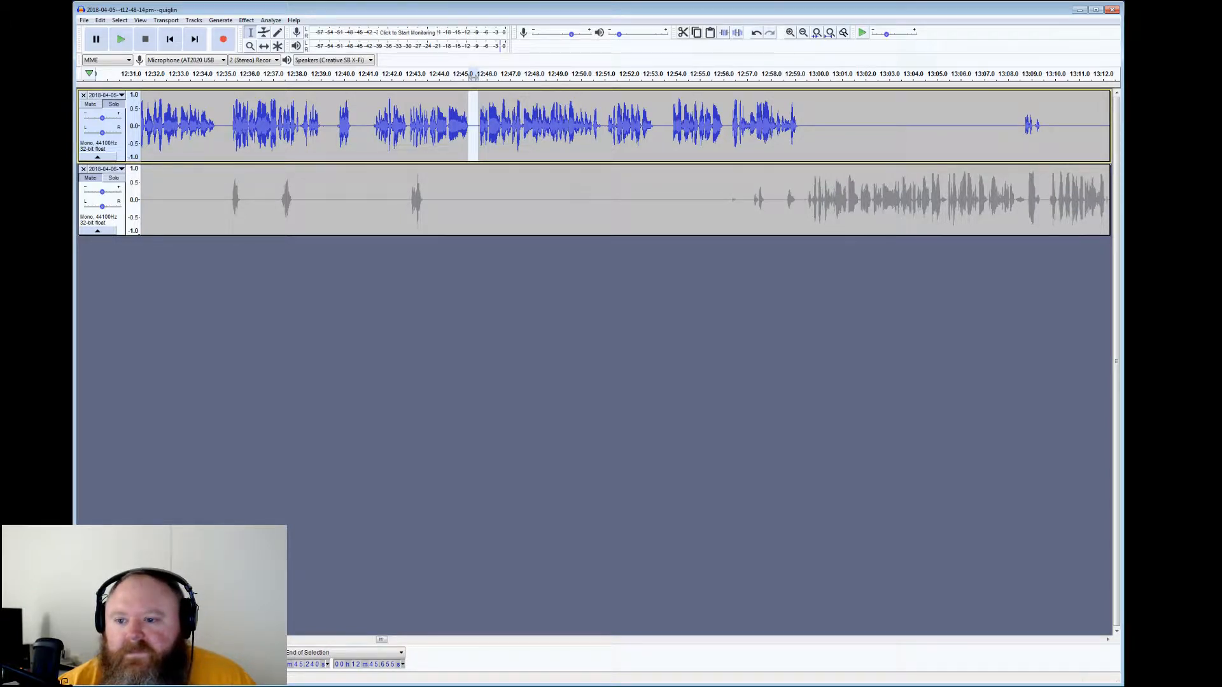
pyautogui.moveTo(804, 74); pyautogui.dragTo(1021, 75)
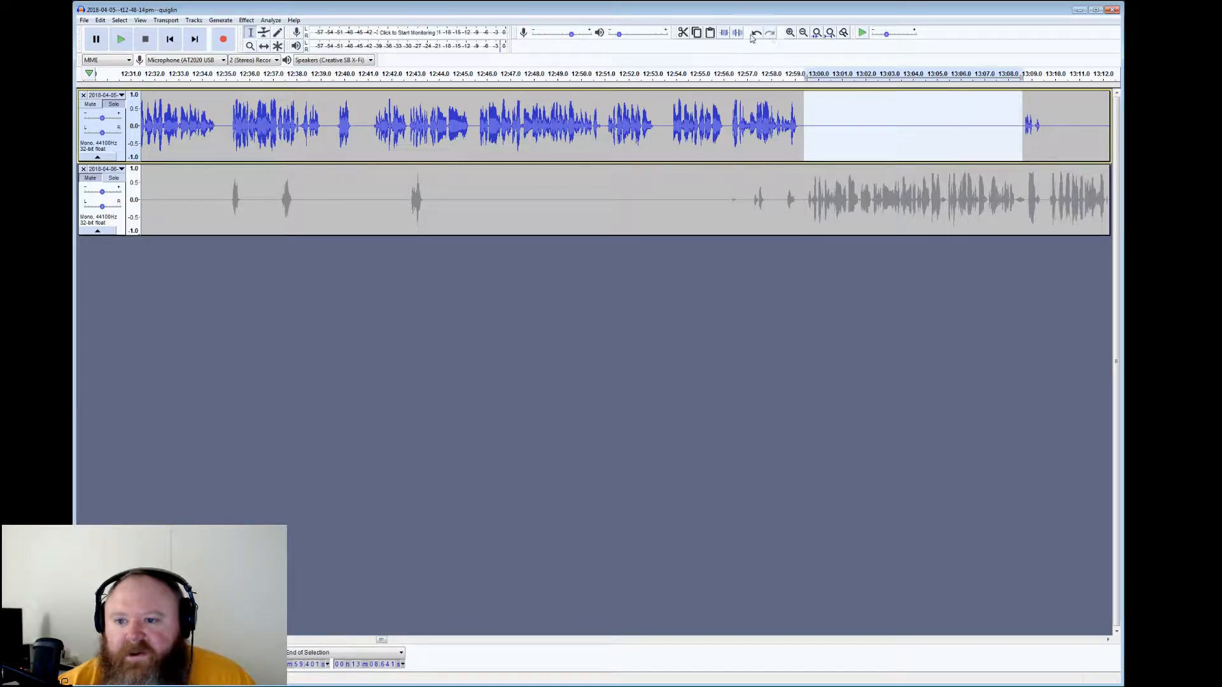
# Listen to the upper track from about 13:08.4 and silence the stretch at about 13:06.6–13:16.1, including the short sound within it
pyautogui.click(1016, 117)
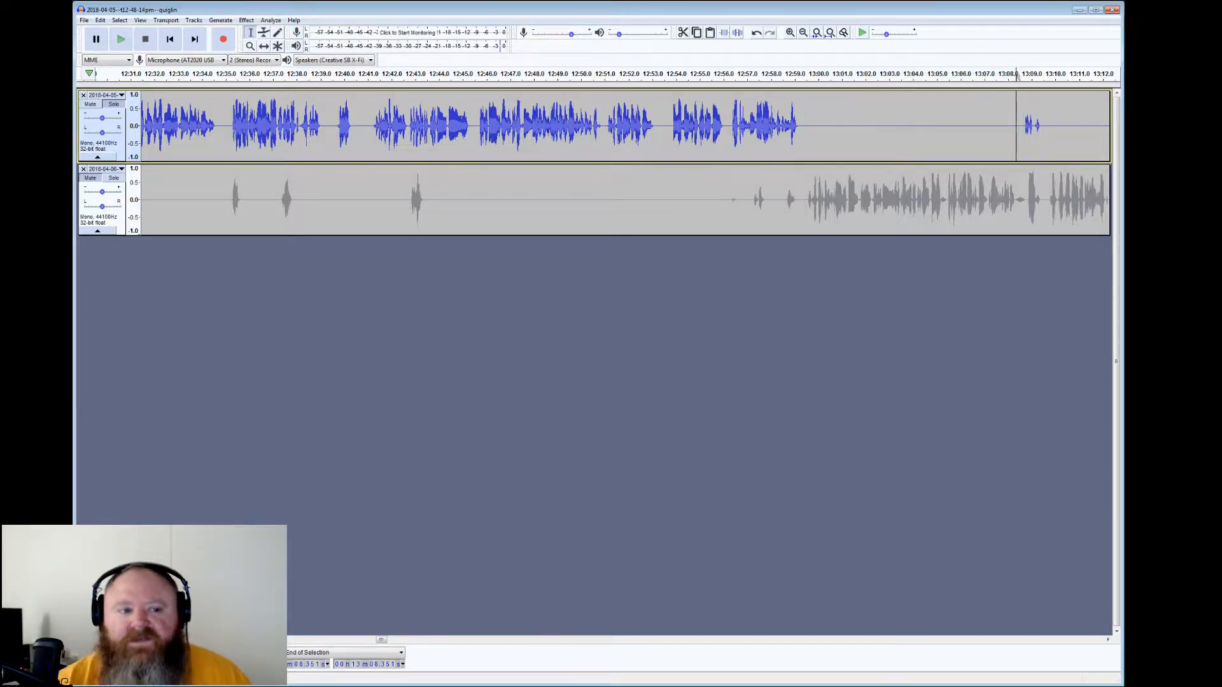
pyautogui.click(119, 40)
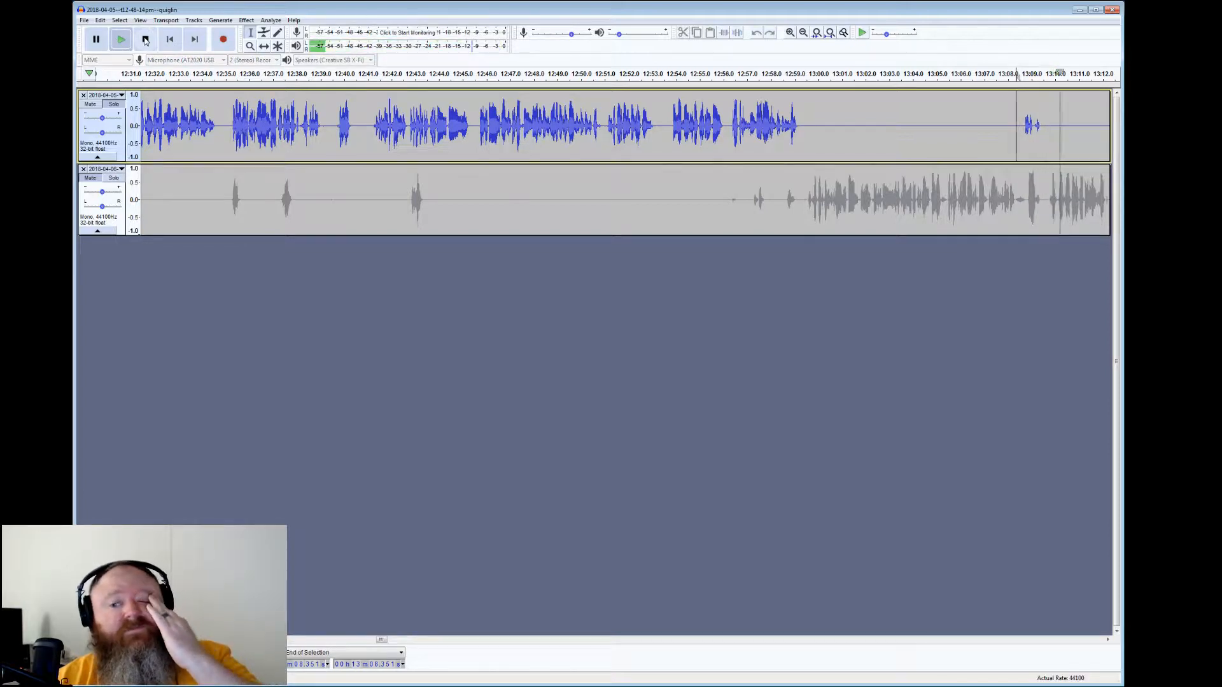
pyautogui.click(145, 39)
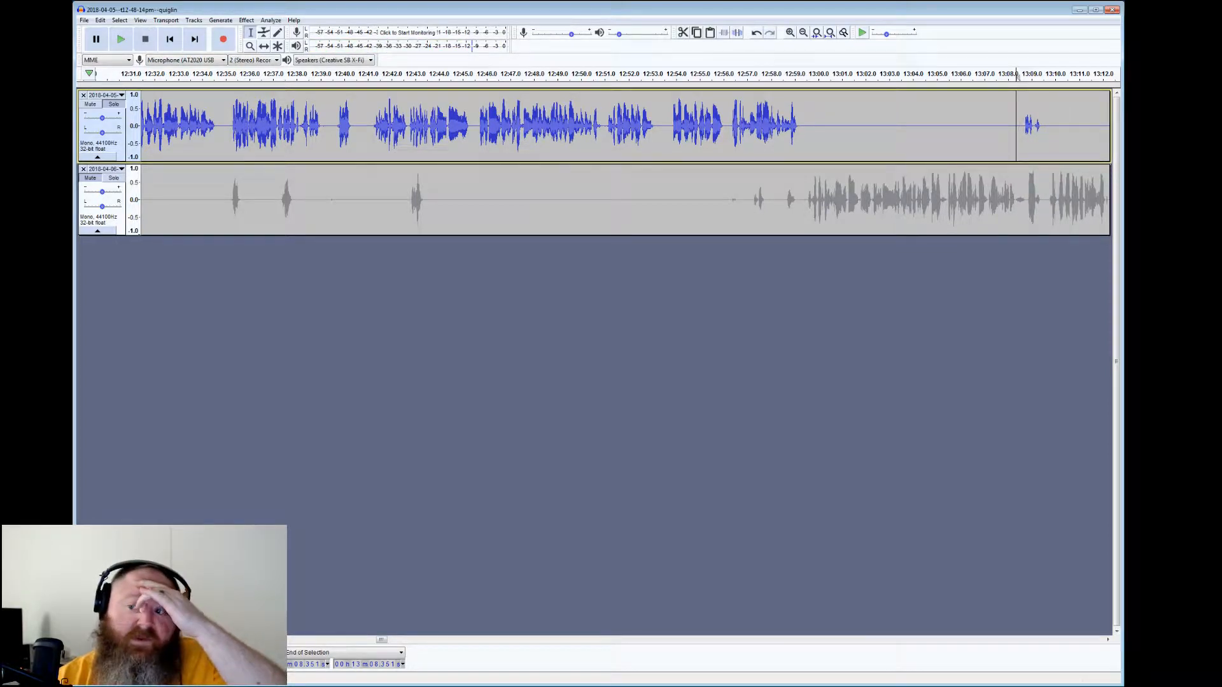
pyautogui.moveTo(976, 125); pyautogui.dragTo(1026, 125)
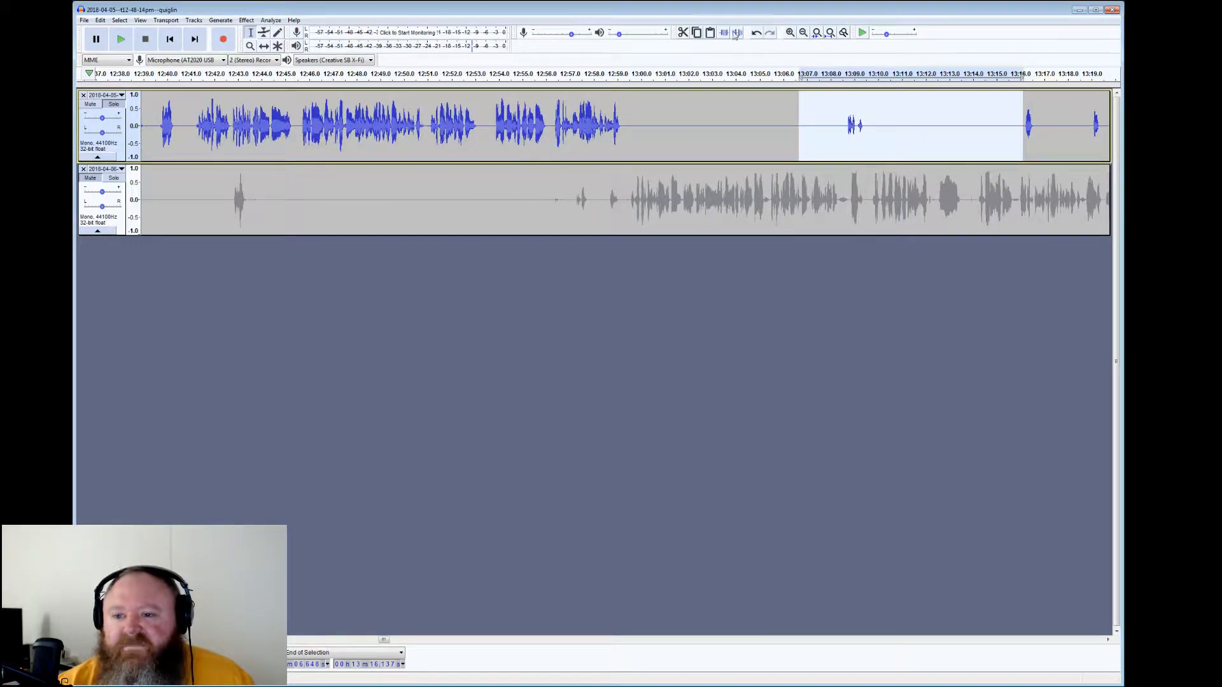
# Listen to the upper track from about 13:16.1 and silence the long pause at about 13:22.2–13:34.5
pyautogui.click(1022, 126)
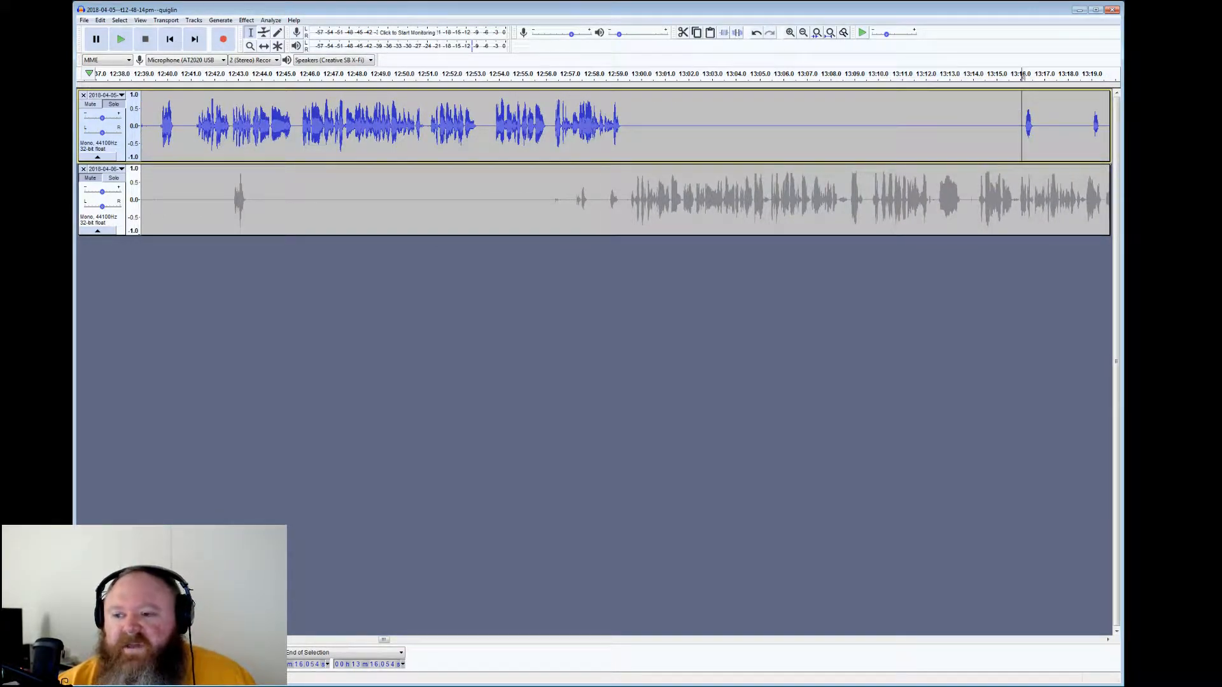
pyautogui.click(120, 39)
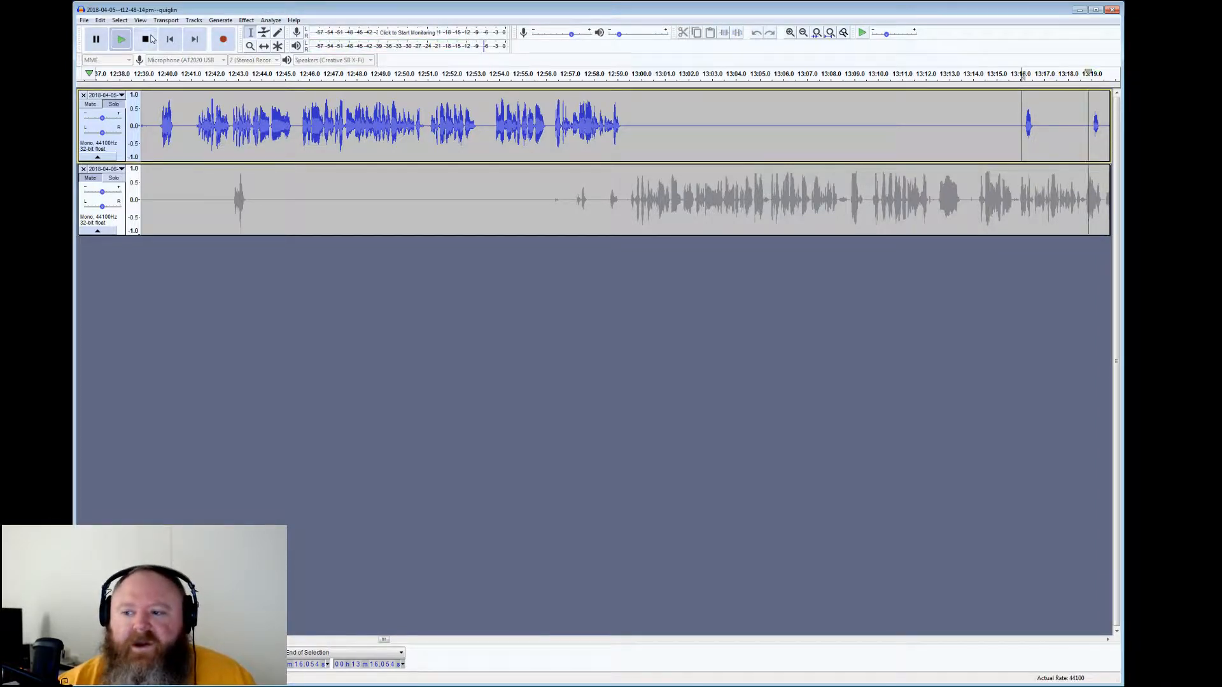
pyautogui.click(146, 38)
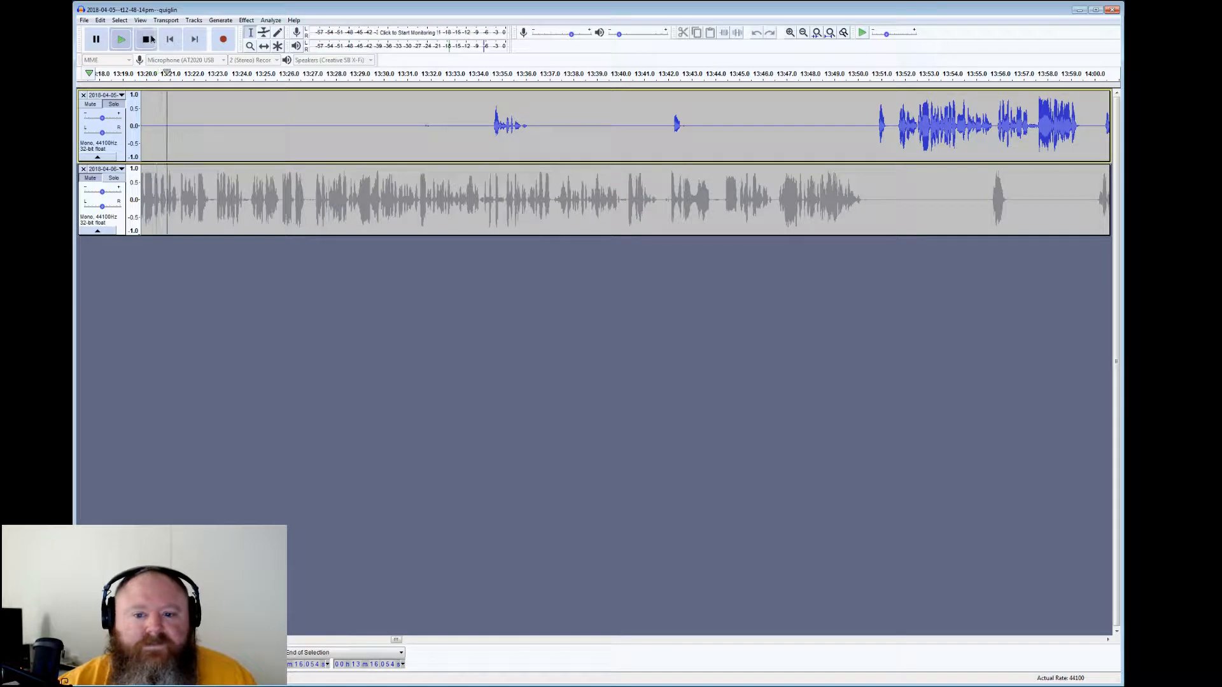
pyautogui.moveTo(491, 126); pyautogui.dragTo(199, 126)
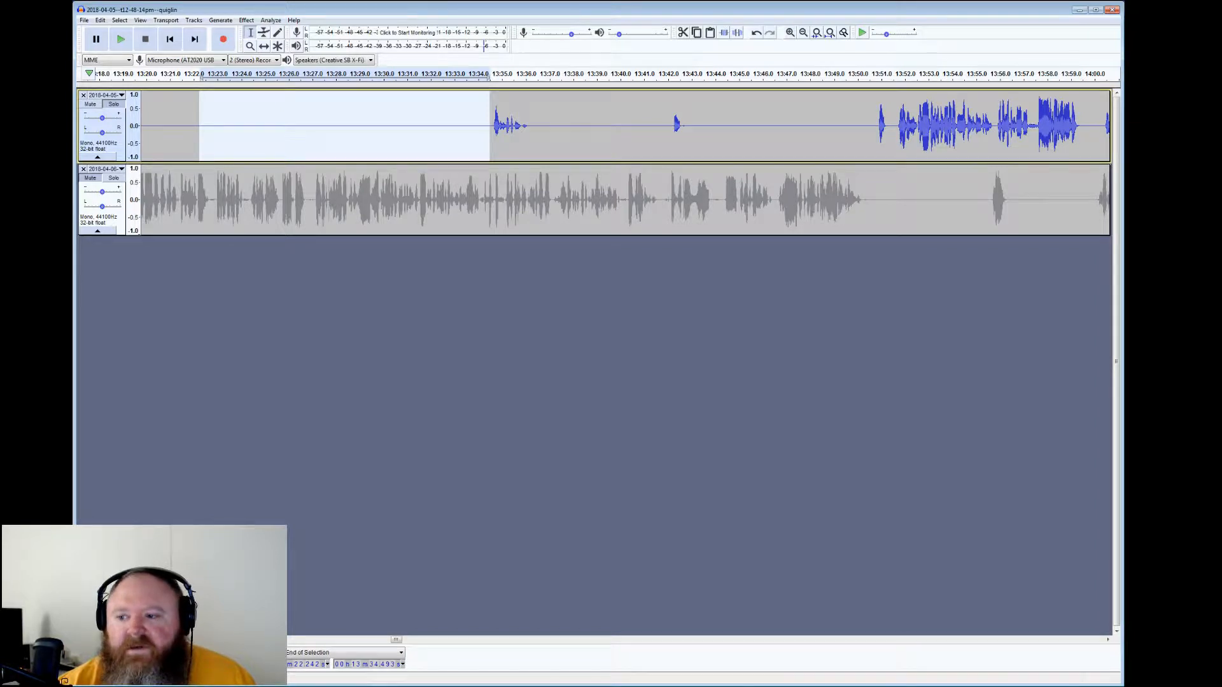
# Listen to the upper track from about 13:50.8 and silence the short gap at about 13:57.2–13:57.6
pyautogui.moveTo(877, 126); pyautogui.dragTo(875, 126)
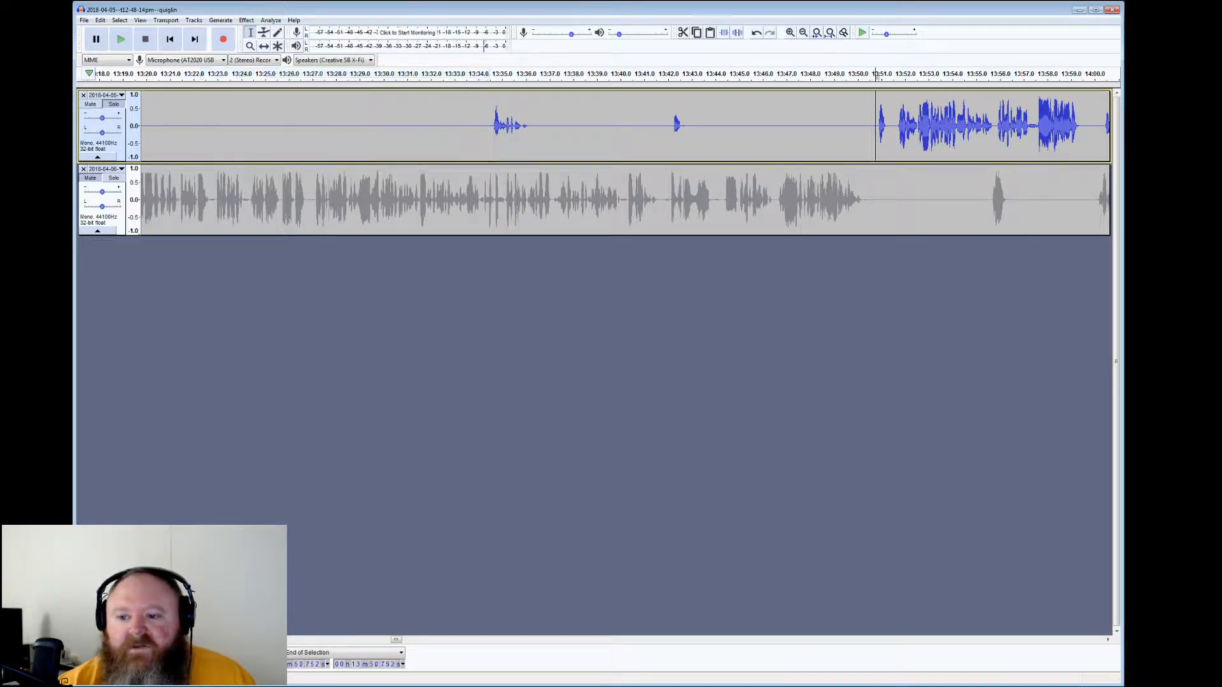
pyautogui.click(125, 40)
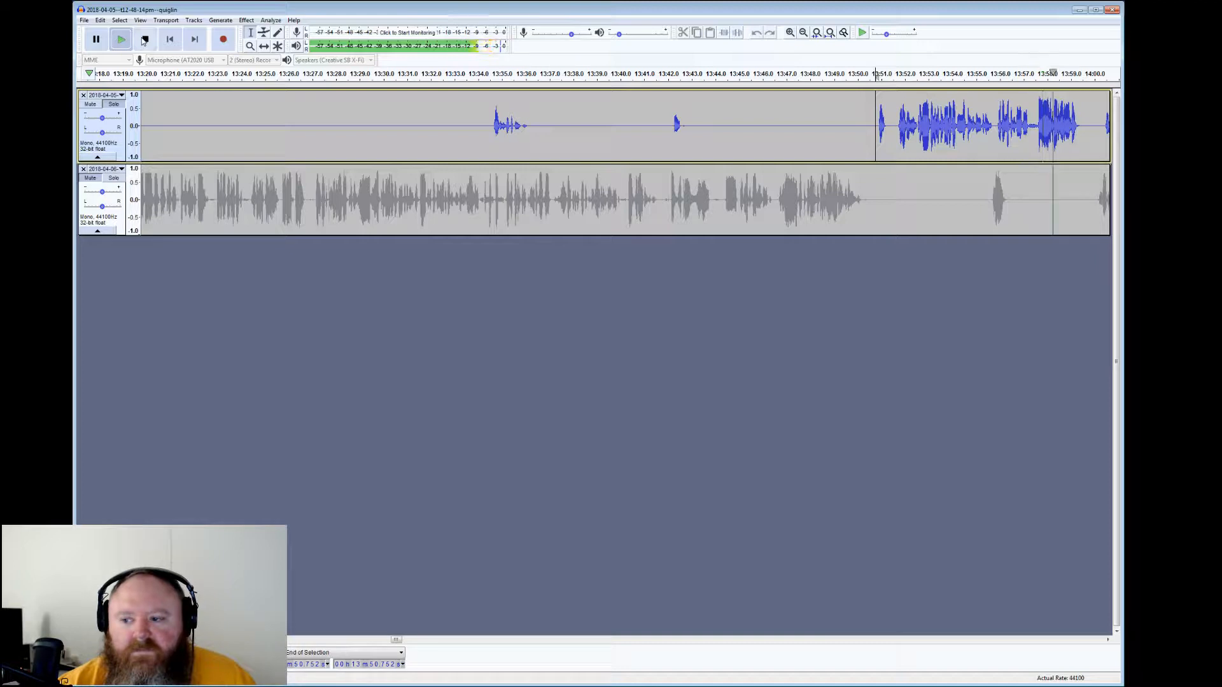
pyautogui.click(145, 41)
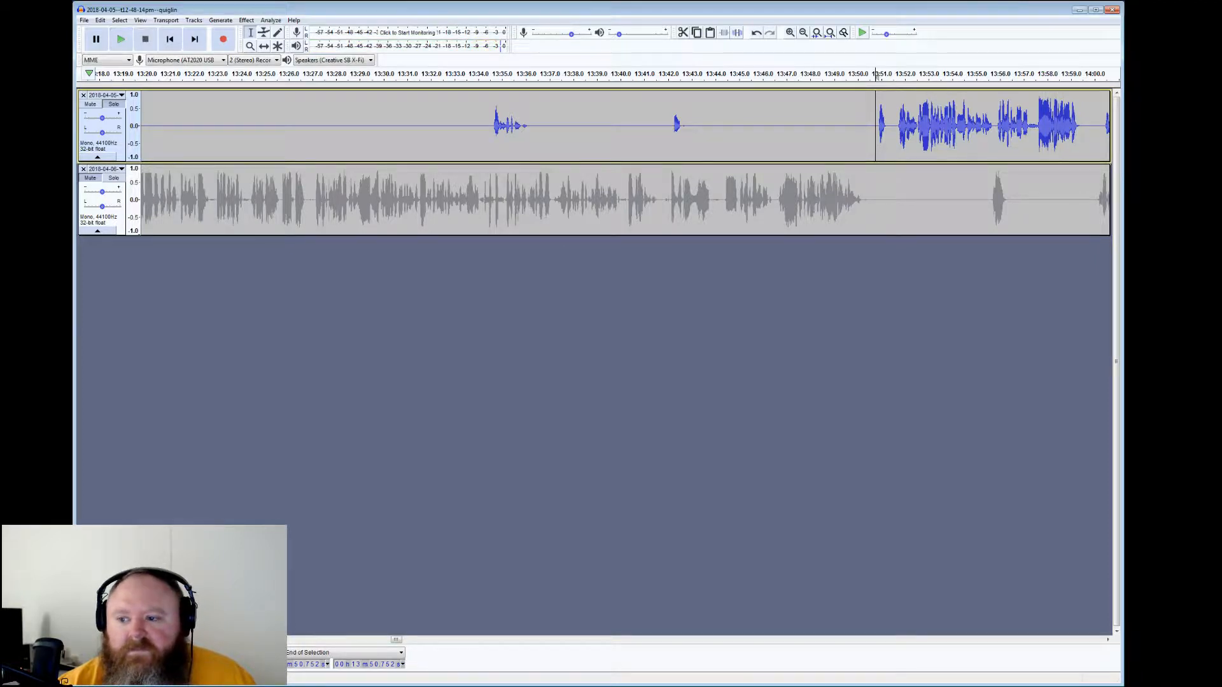
pyautogui.moveTo(1038, 128); pyautogui.dragTo(1032, 128)
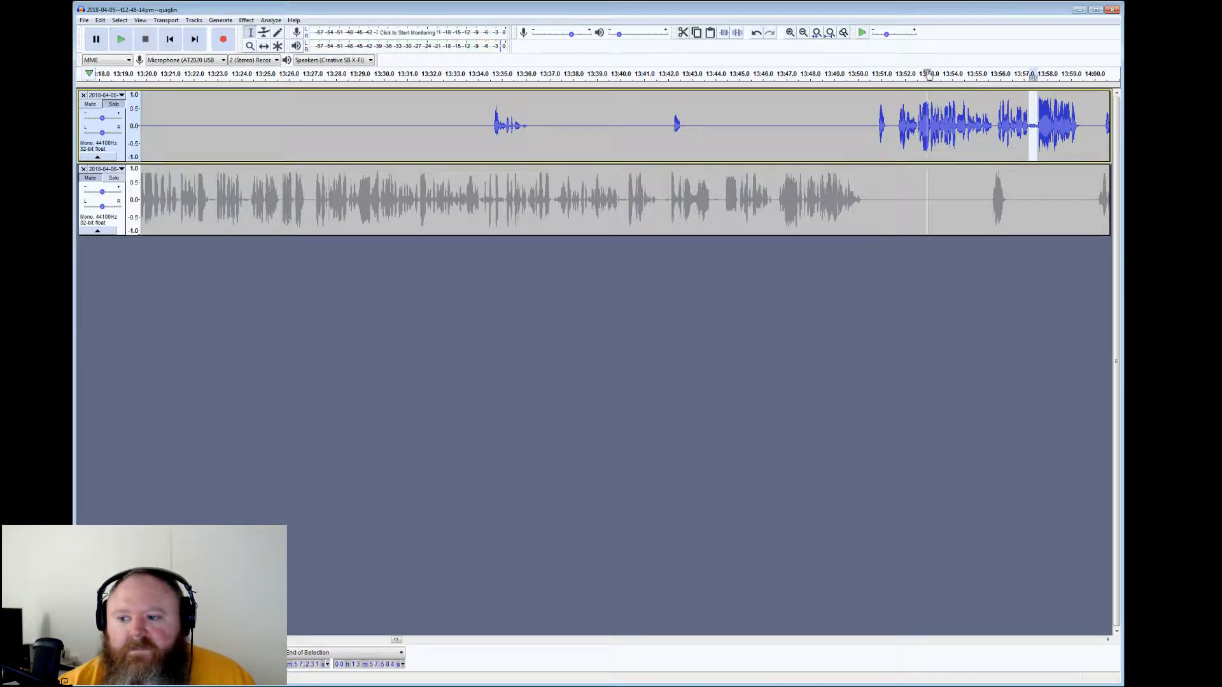
# Listen to the phrases in the upper track from about 13:57.4
pyautogui.click(1032, 75)
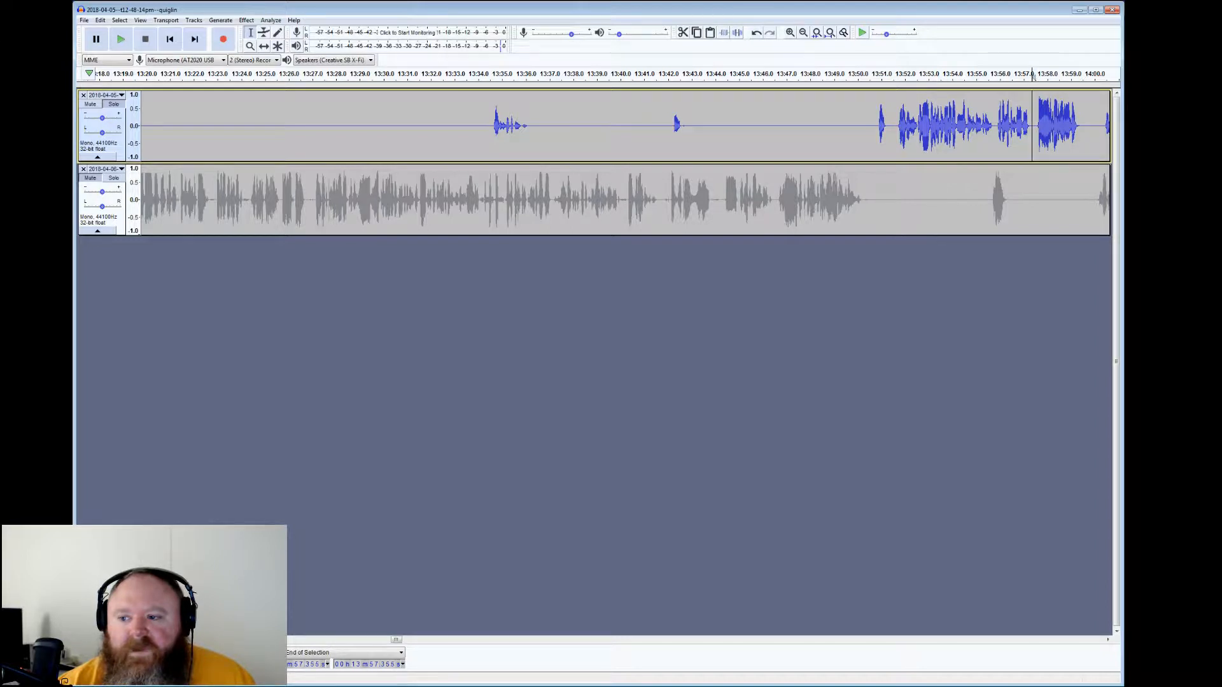
pyautogui.click(126, 40)
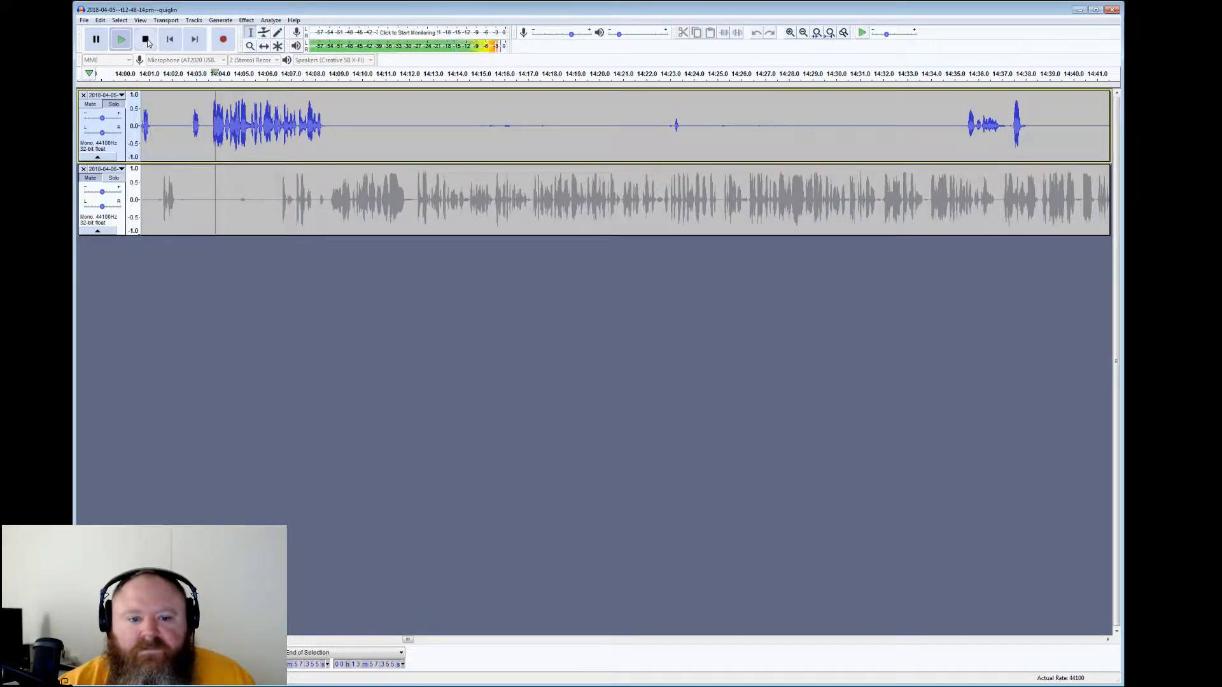
pyautogui.click(146, 39)
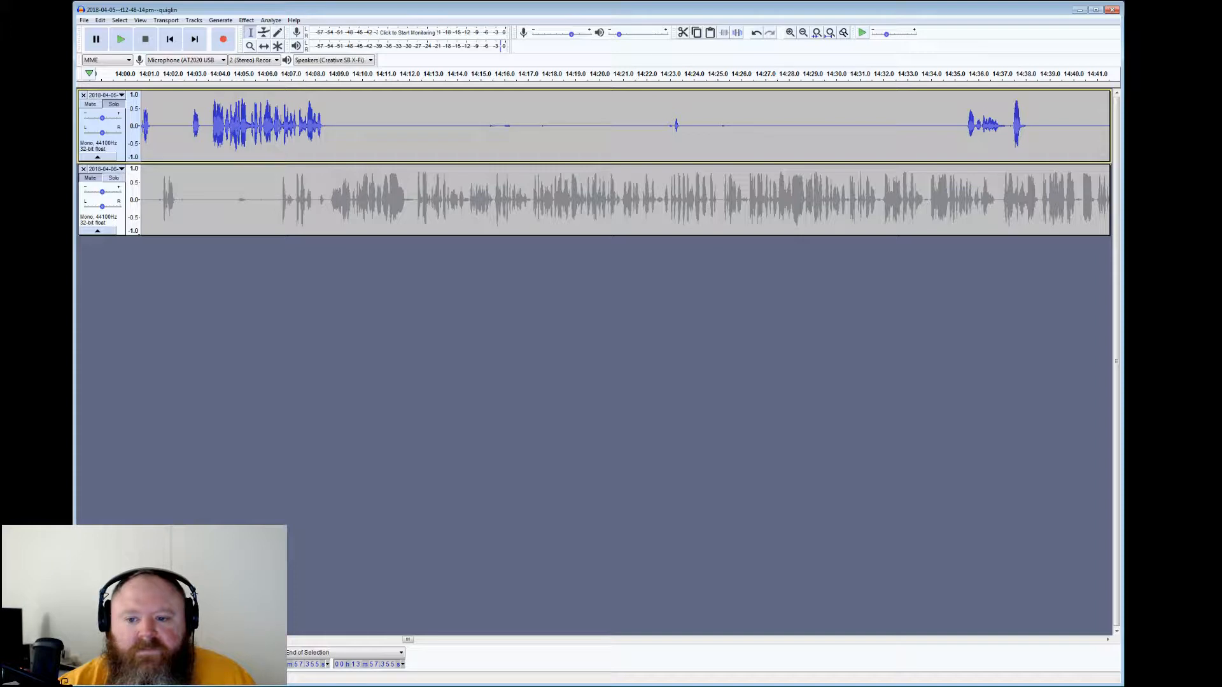
# Listen to the short sound at about 14:23.2 in the upper track and silence the pauses around it, 14:08.4–14:23.2 and 14:23.5–14:35.2
pyautogui.click(675, 127)
pyautogui.click(121, 40)
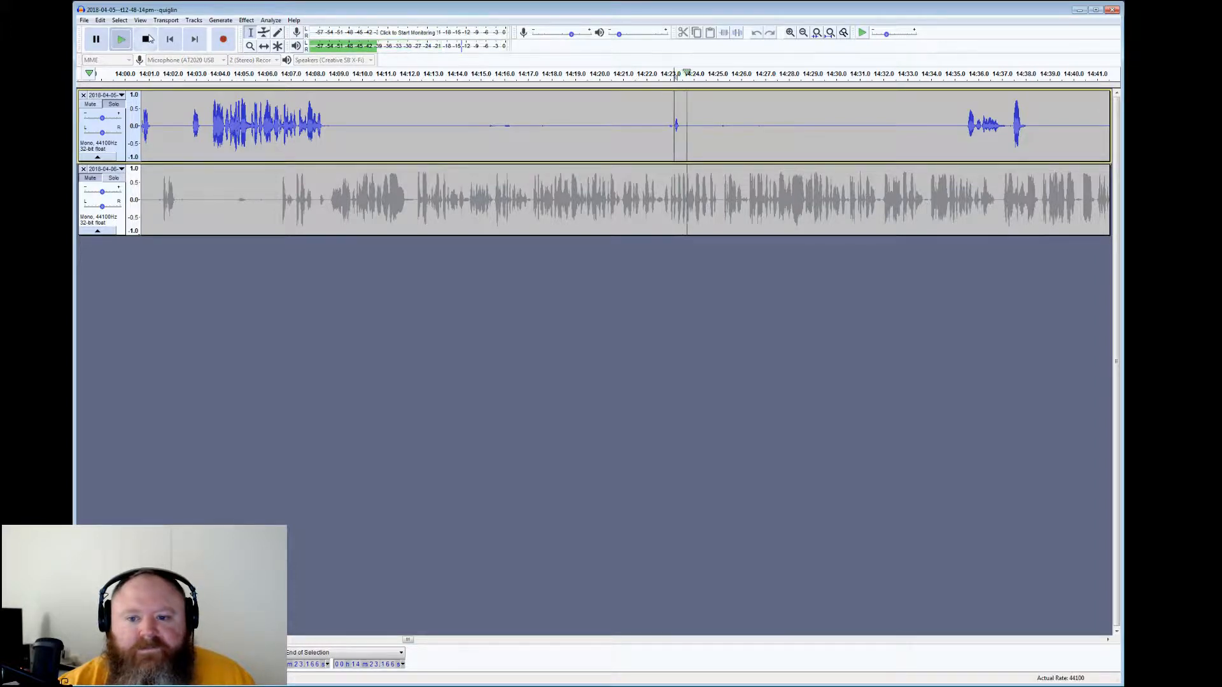
pyautogui.click(146, 39)
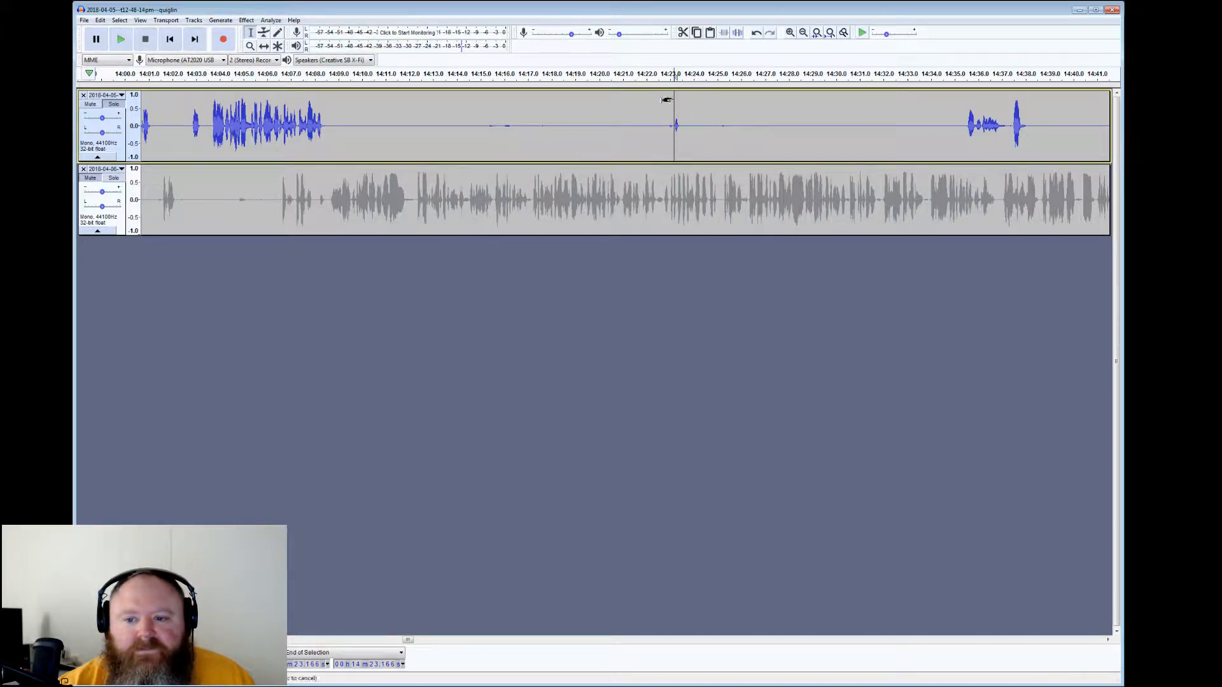
pyautogui.moveTo(666, 100); pyautogui.dragTo(314, 121)
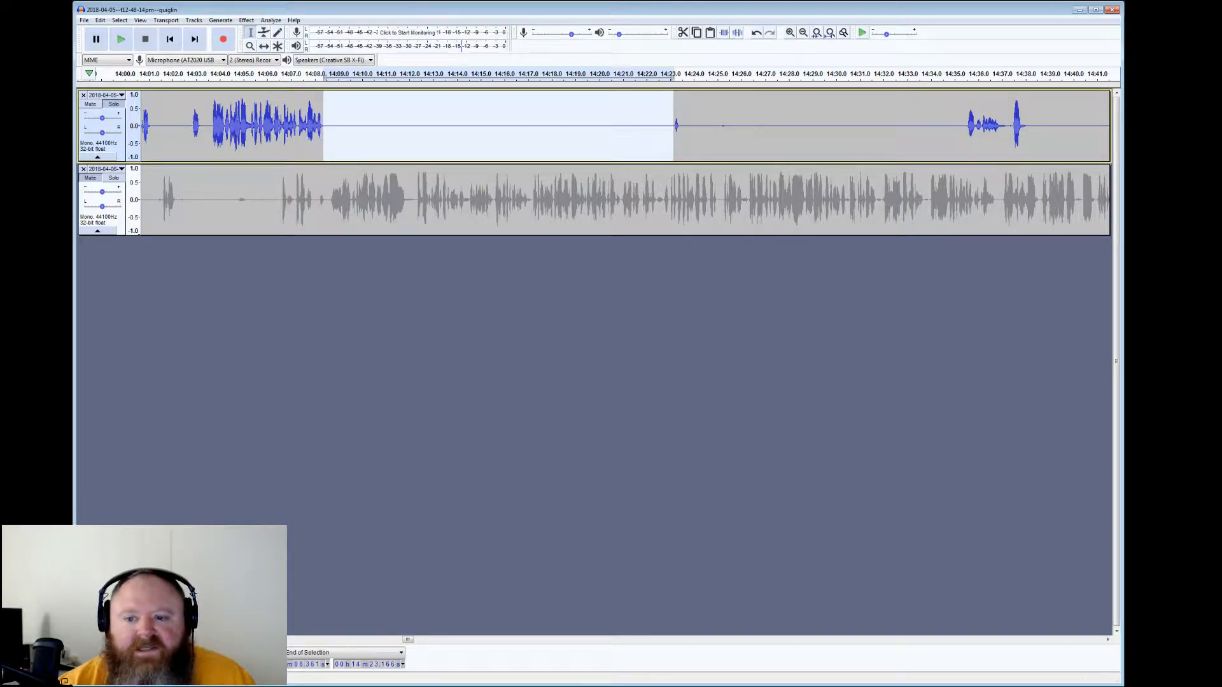
pyautogui.moveTo(682, 127); pyautogui.dragTo(956, 127)
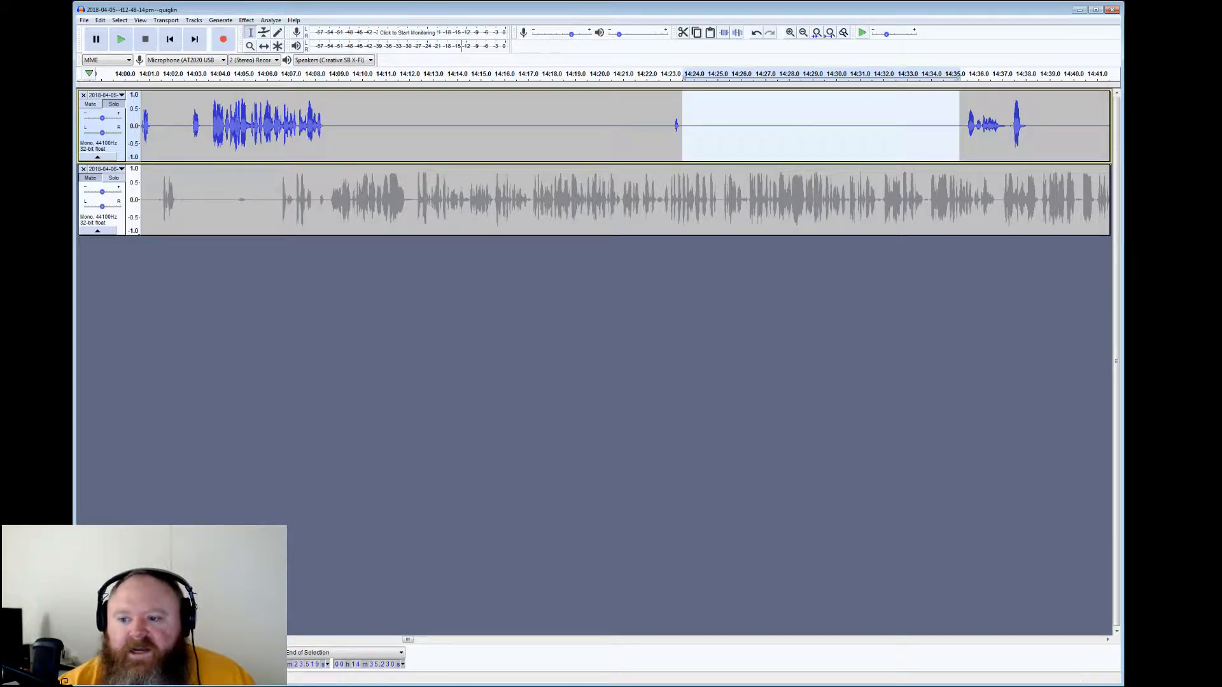
pyautogui.click(955, 127)
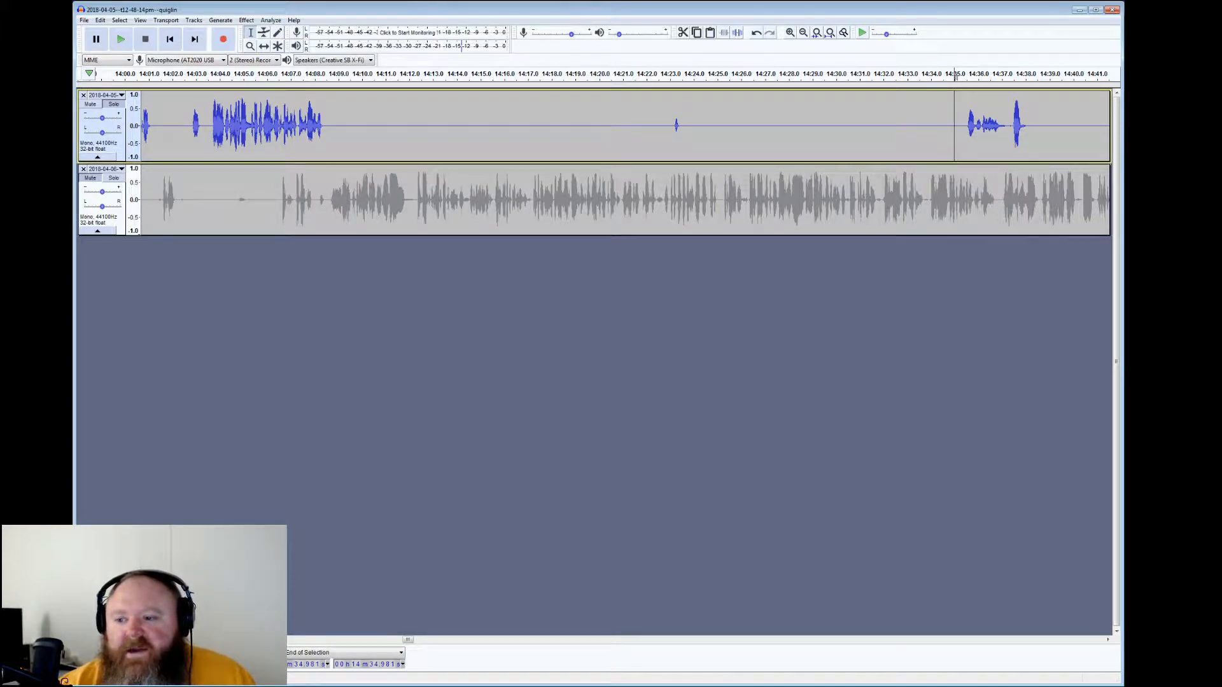
# Silence the pause at about 14:47.4–14:55.1 in the upper track and listen on from about 14:55.0
pyautogui.moveTo(1030, 126)
pyautogui.mouseDown()
pyautogui.moveTo(1120, 126)
pyautogui.moveTo(1018, 126)
pyautogui.mouseUp()
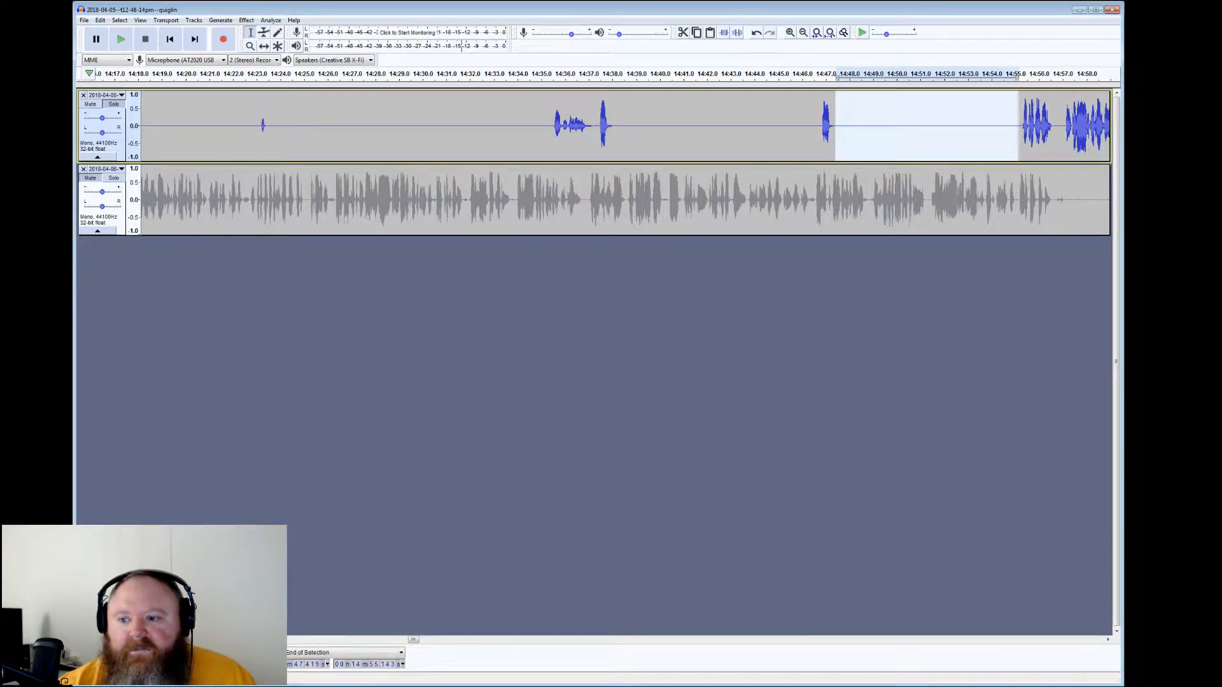
pyautogui.click(1015, 123)
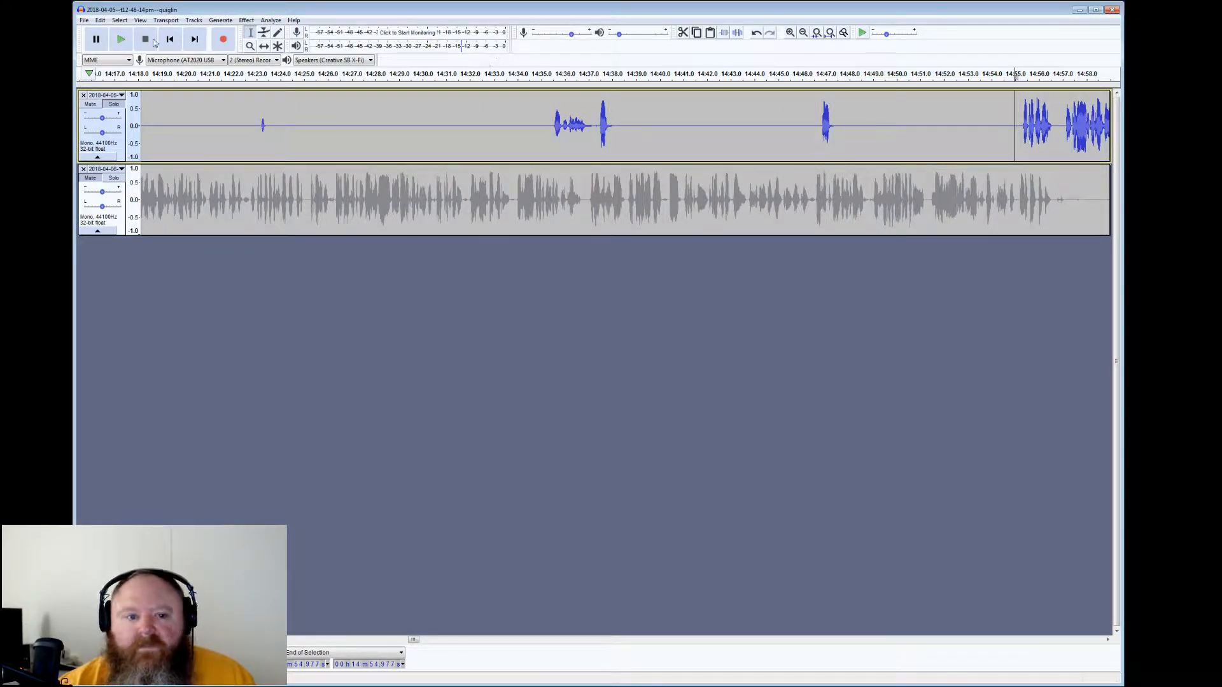
pyautogui.click(121, 41)
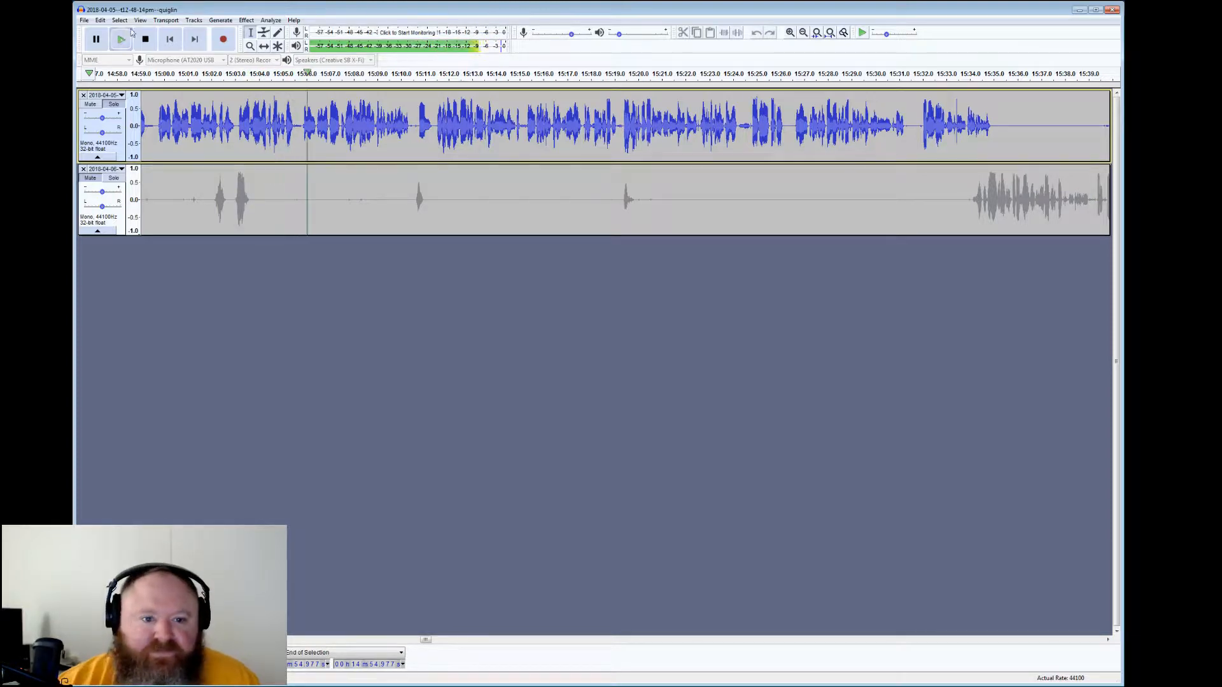
pyautogui.click(145, 41)
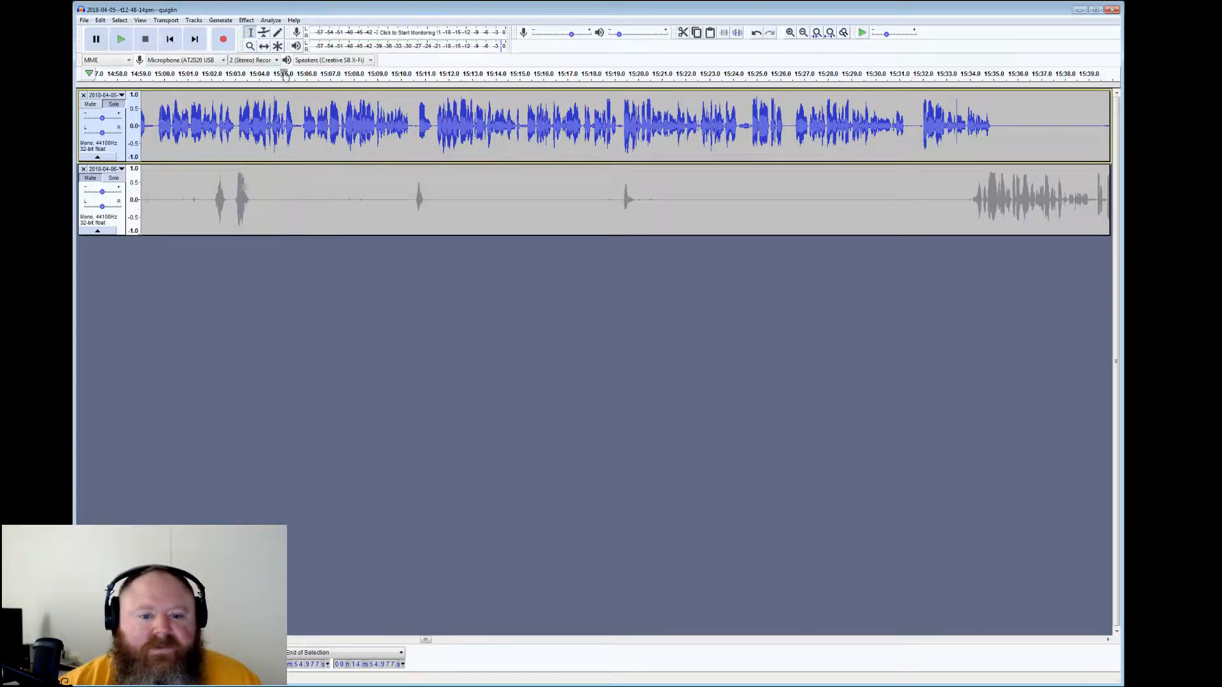
# Silence the short gaps between phrases in the upper track at about 15:05.5–15:05.8 and 15:24.3–15:24.8
pyautogui.click(295, 126)
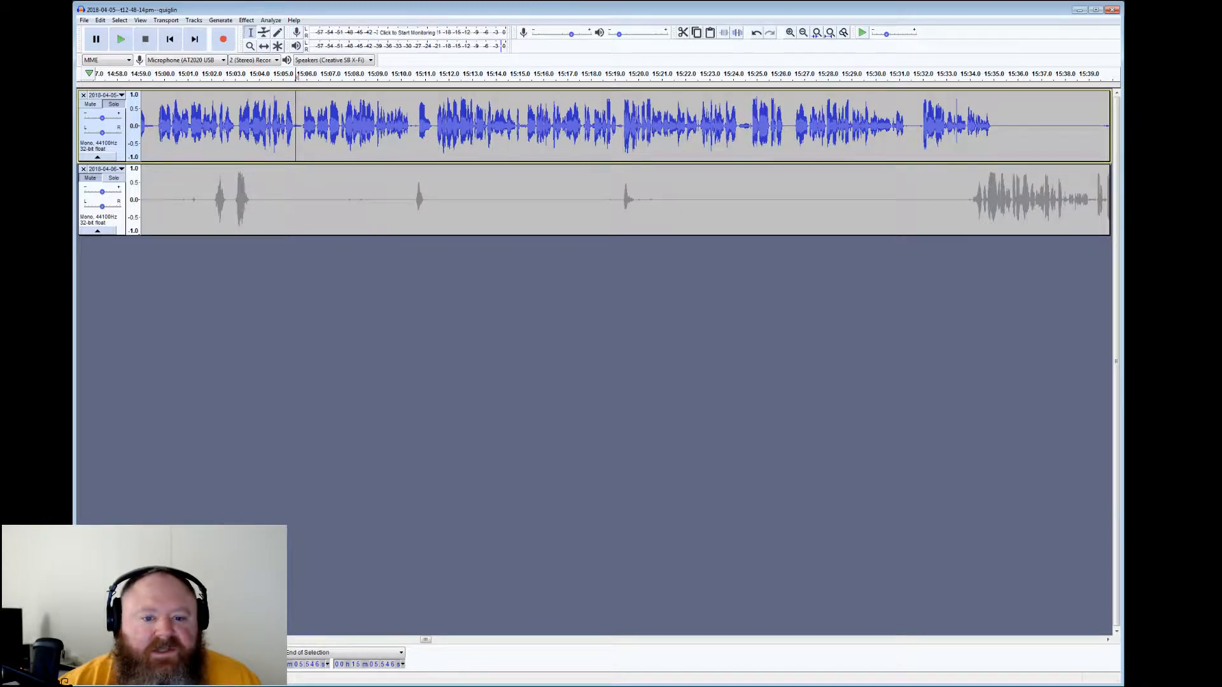
pyautogui.moveTo(294, 126); pyautogui.dragTo(301, 126)
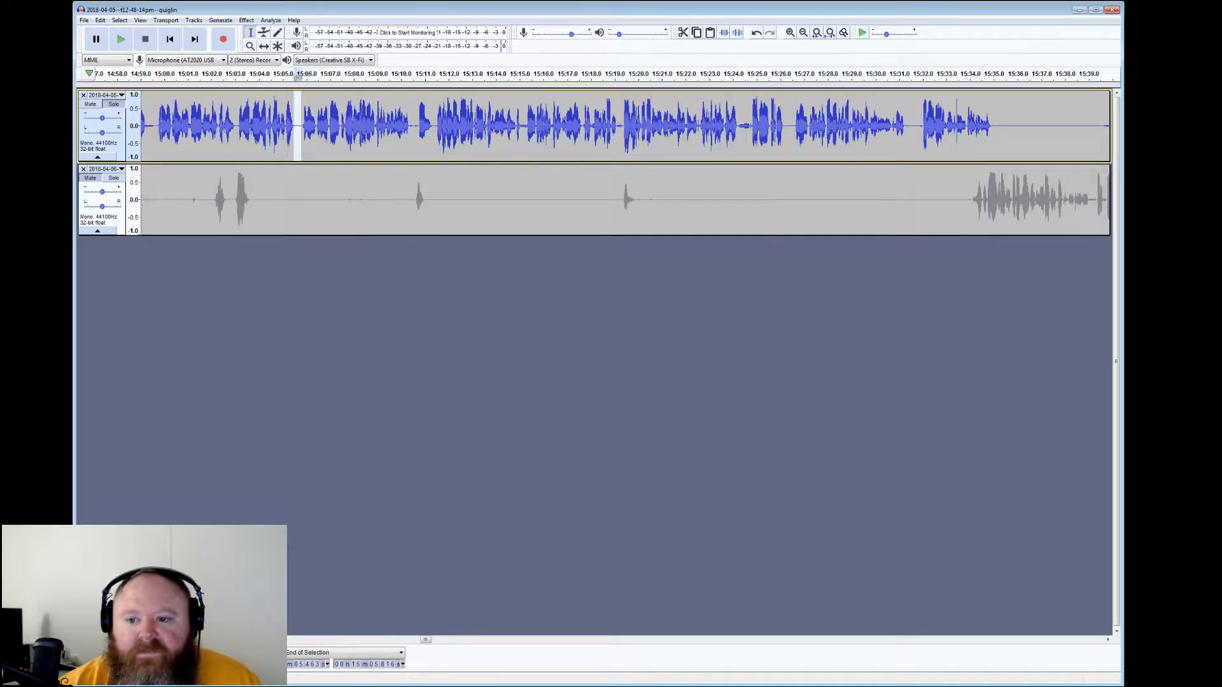
pyautogui.moveTo(739, 75); pyautogui.dragTo(752, 75)
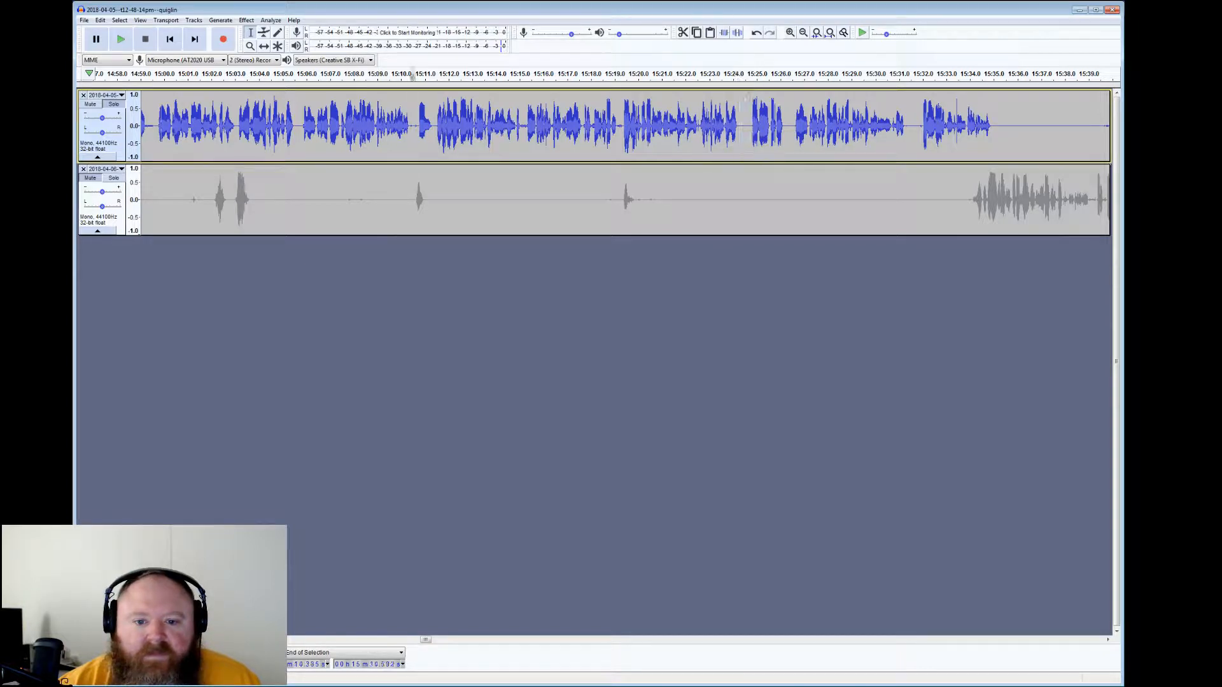
# Silence the gaps in the upper track at about 15:10.4–15:10.7, 15:19.1–15:19.3 and 15:42.8–15:47.5
pyautogui.moveTo(410, 76); pyautogui.dragTo(418, 75)
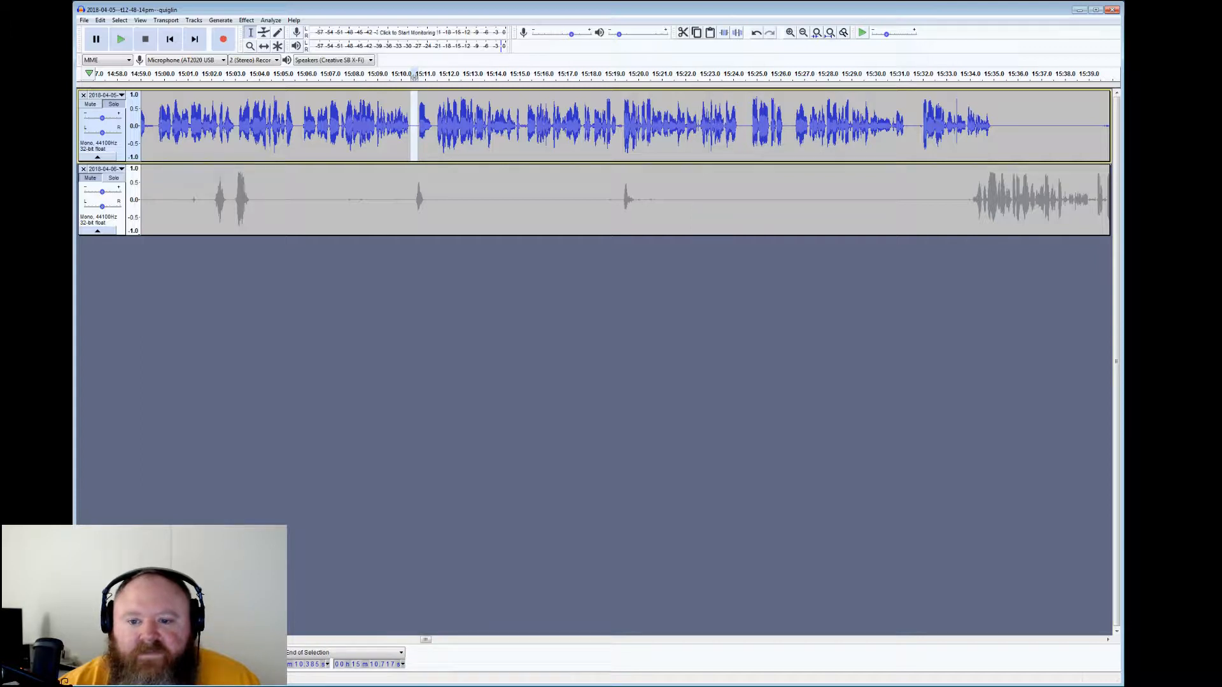
pyautogui.moveTo(618, 76); pyautogui.dragTo(622, 75)
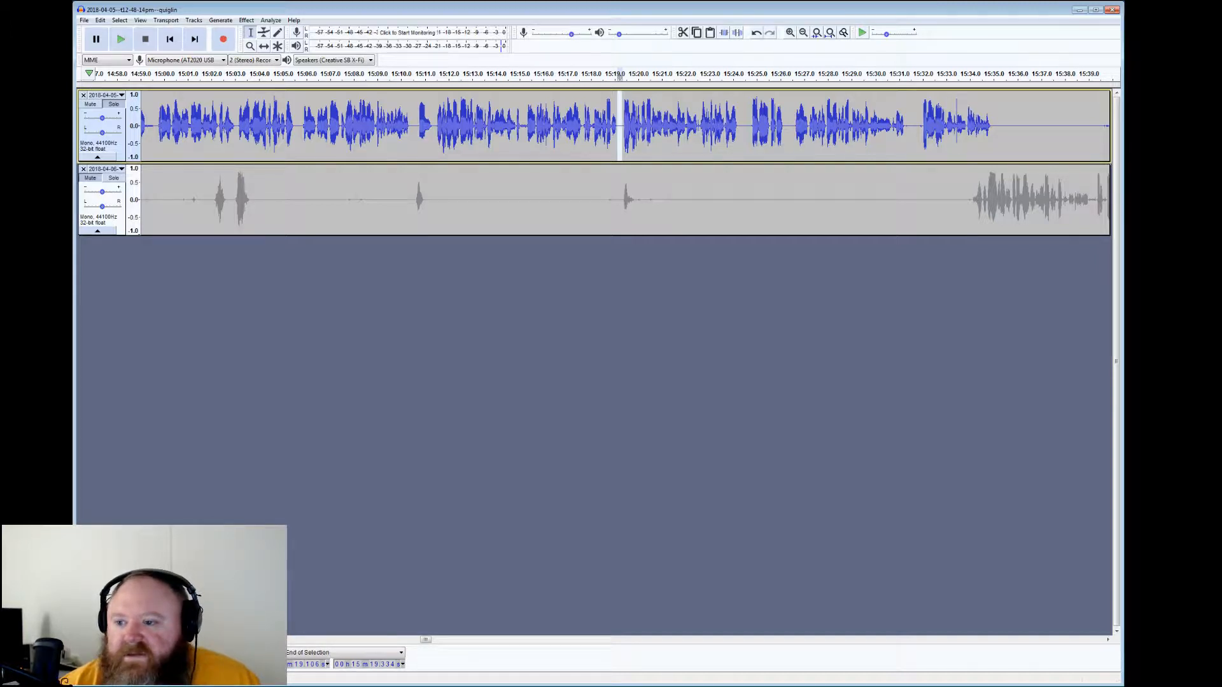
pyautogui.moveTo(995, 128)
pyautogui.mouseDown()
pyautogui.moveTo(1111, 127)
pyautogui.moveTo(979, 128)
pyautogui.mouseUp()
pyautogui.click(737, 33)
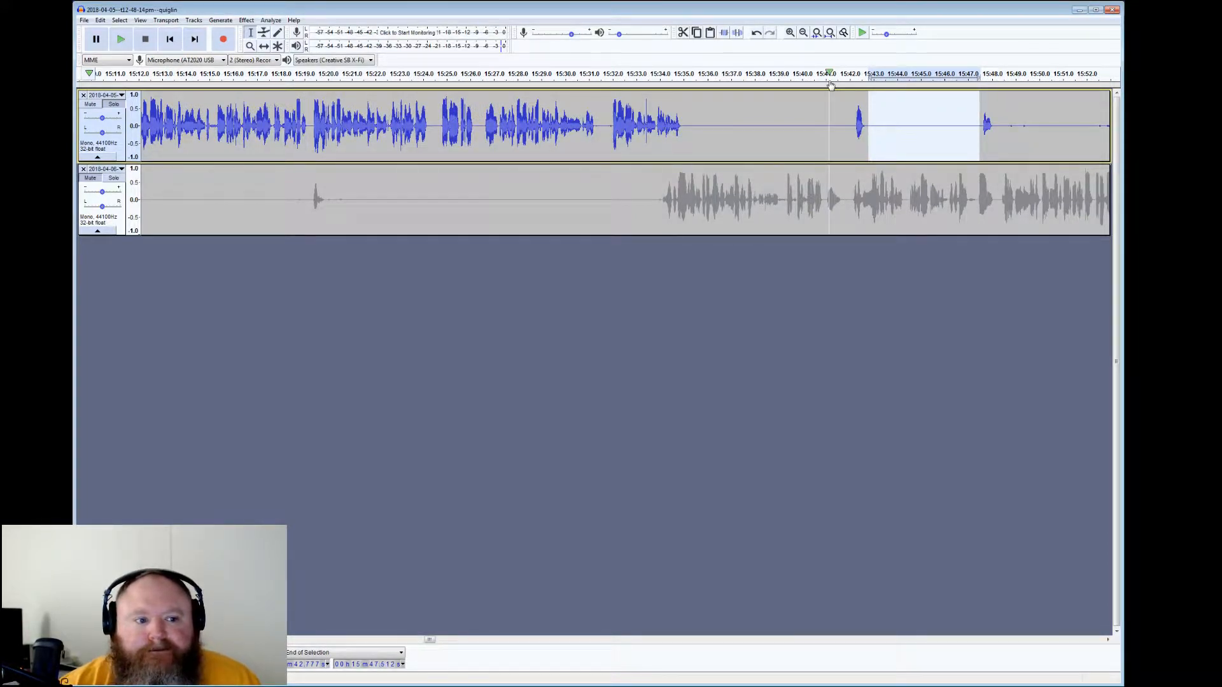
# Silence the pauses in the upper track at about 15:48.2–15:54.9, 15:57.2–15:58.0 and 15:31.3–15:32.0
pyautogui.moveTo(996, 74); pyautogui.dragTo(1023, 74)
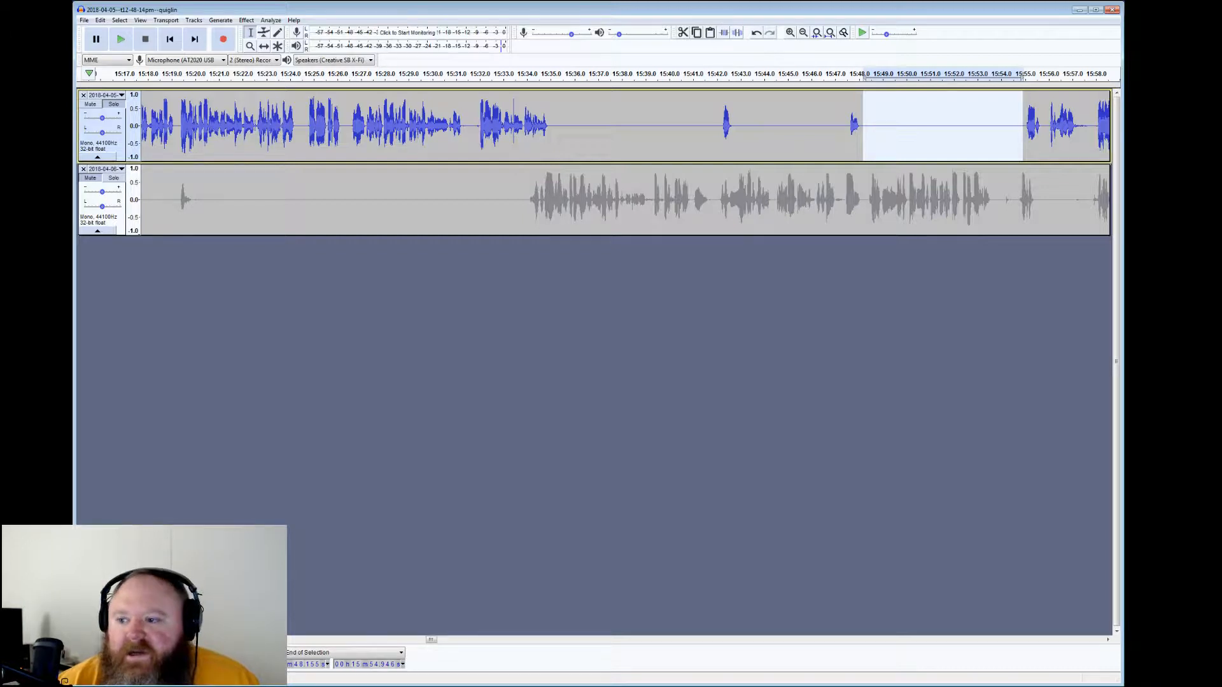
pyautogui.moveTo(1096, 126); pyautogui.dragTo(1076, 126)
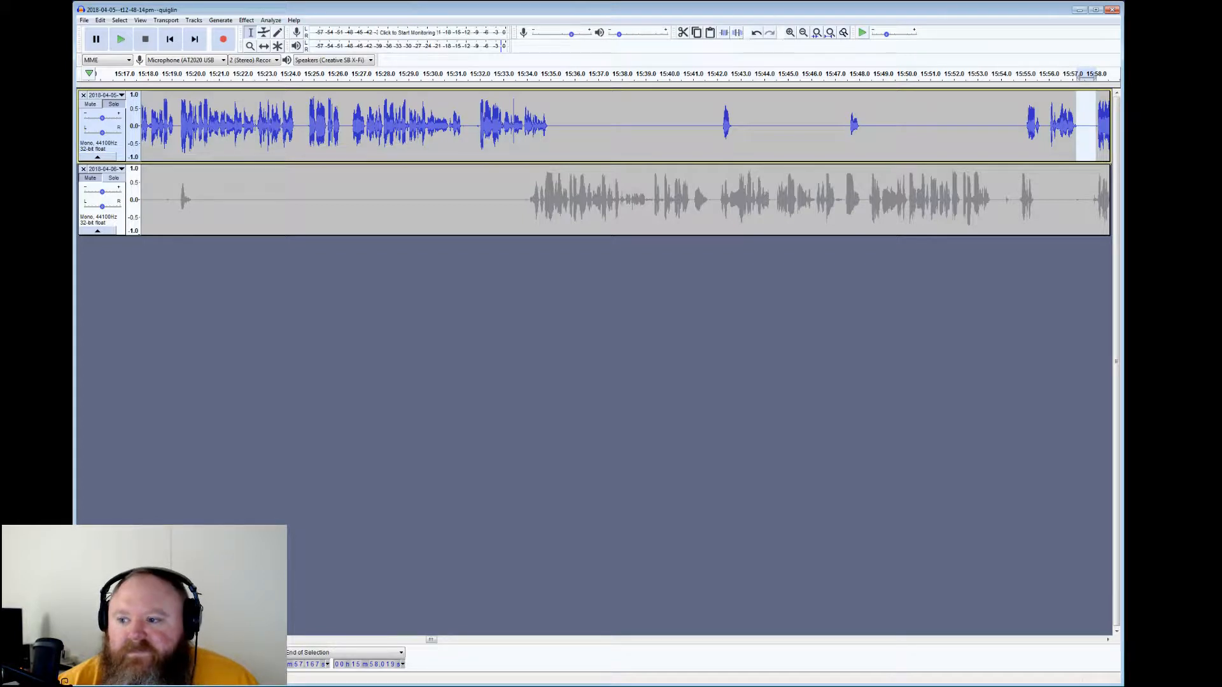
pyautogui.click(1086, 126)
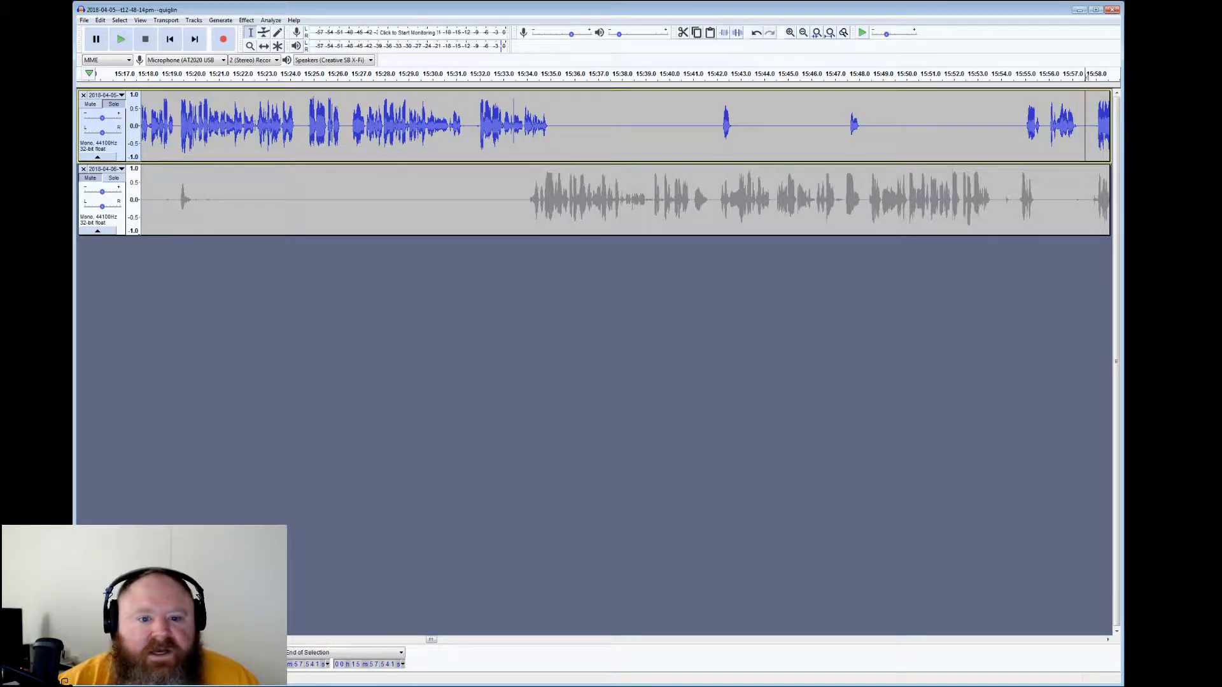
pyautogui.moveTo(462, 75); pyautogui.dragTo(481, 75)
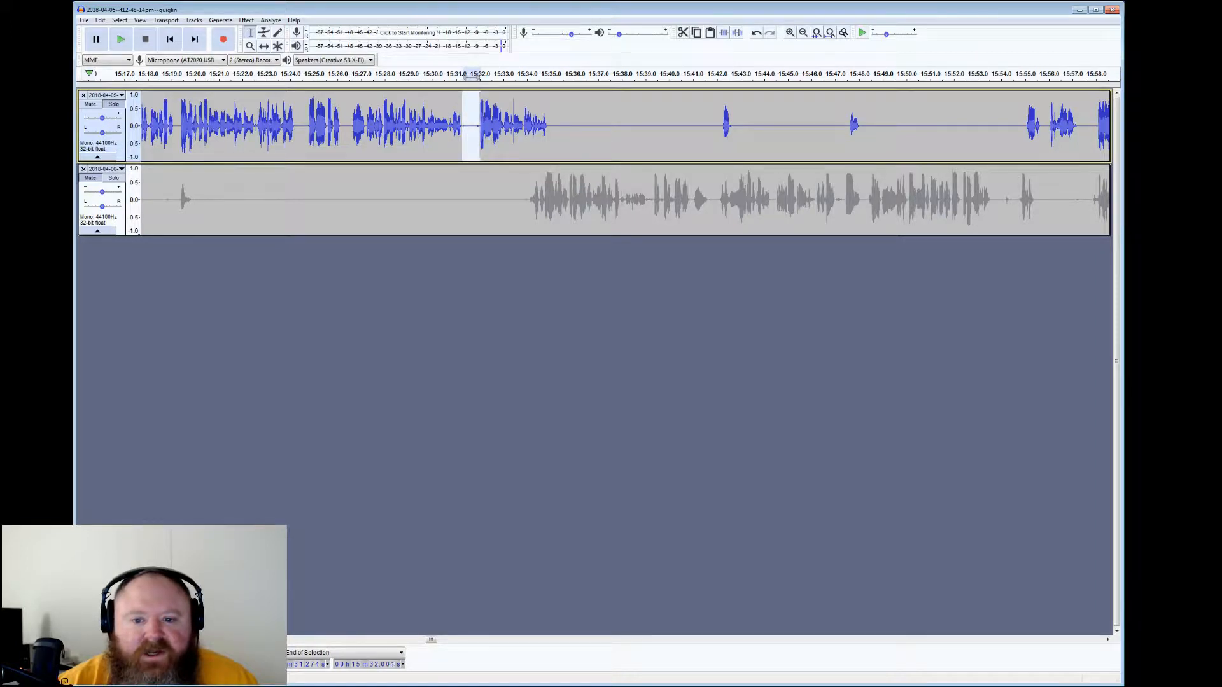
pyautogui.click(737, 32)
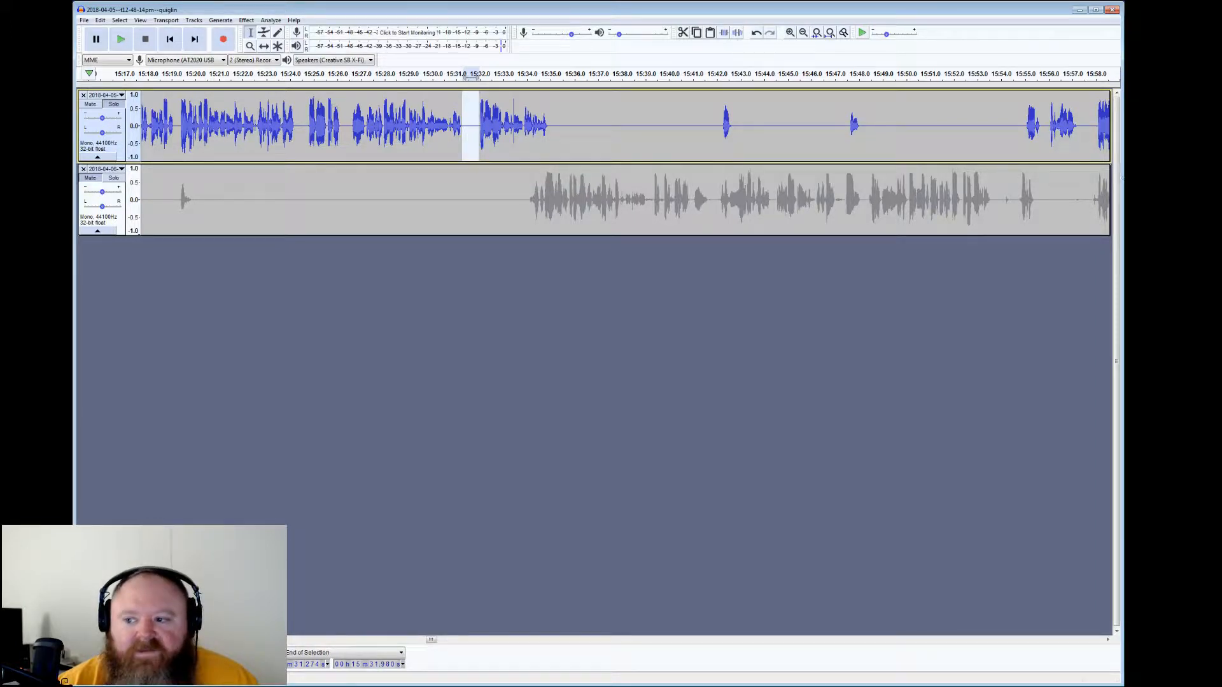
# Listen to the upper track from about 15:57.5
pyautogui.click(1083, 126)
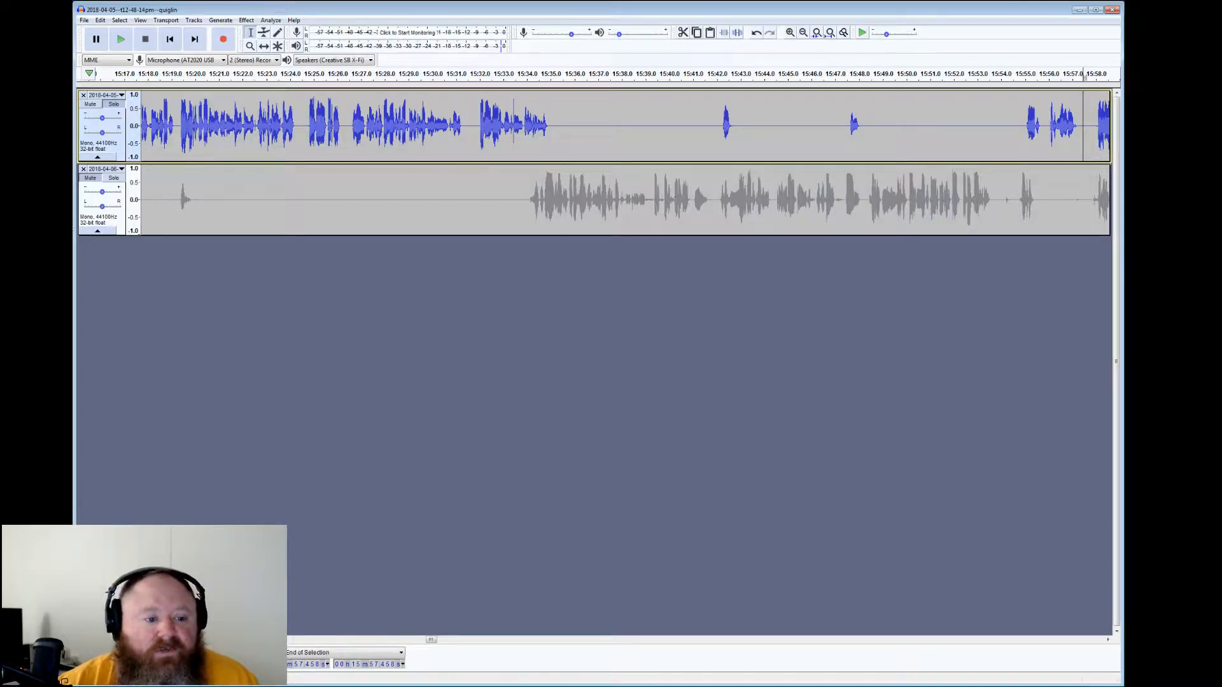
pyautogui.click(125, 38)
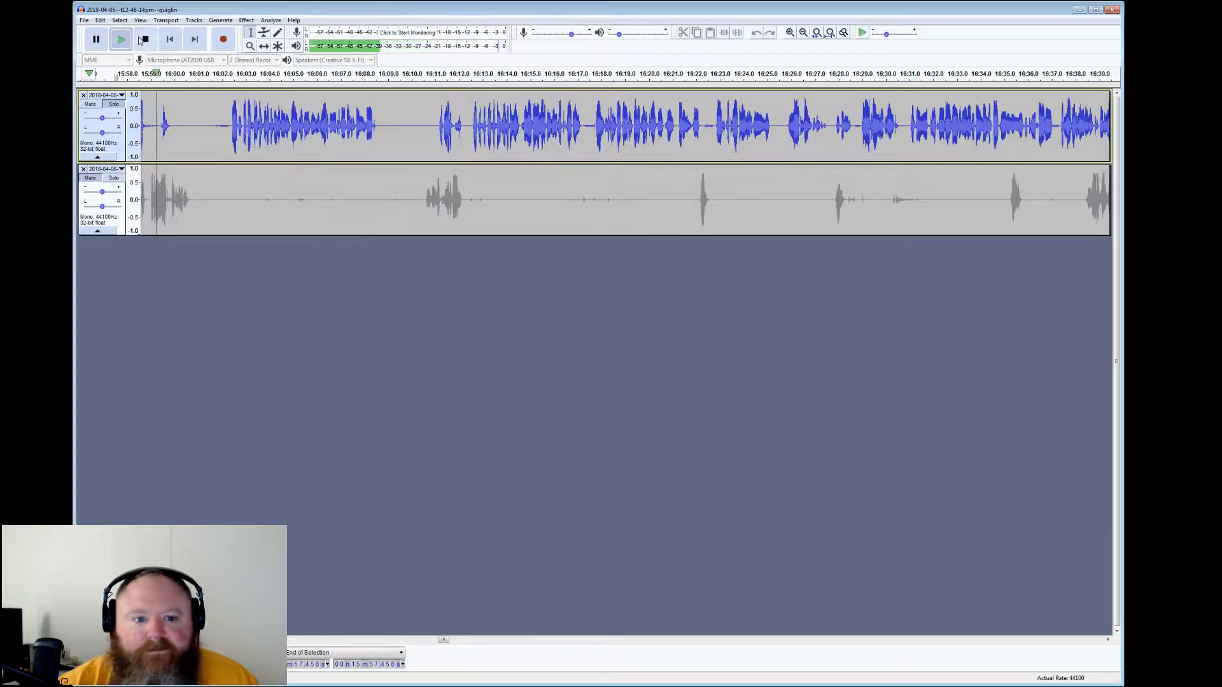
pyautogui.click(144, 39)
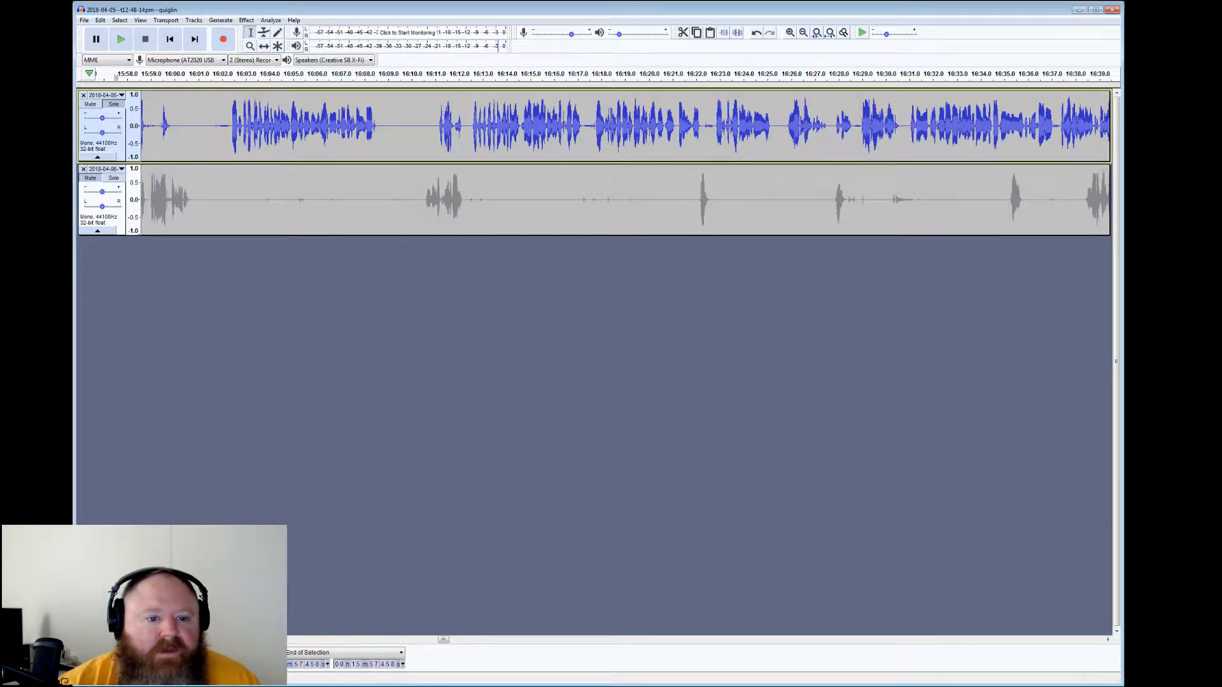
# Silence the pauses in the upper track at about 15:58.8–15:59.5, 15:59.9–16:02.4 and 16:08.6–16:11.1
pyautogui.moveTo(146, 136); pyautogui.dragTo(162, 137)
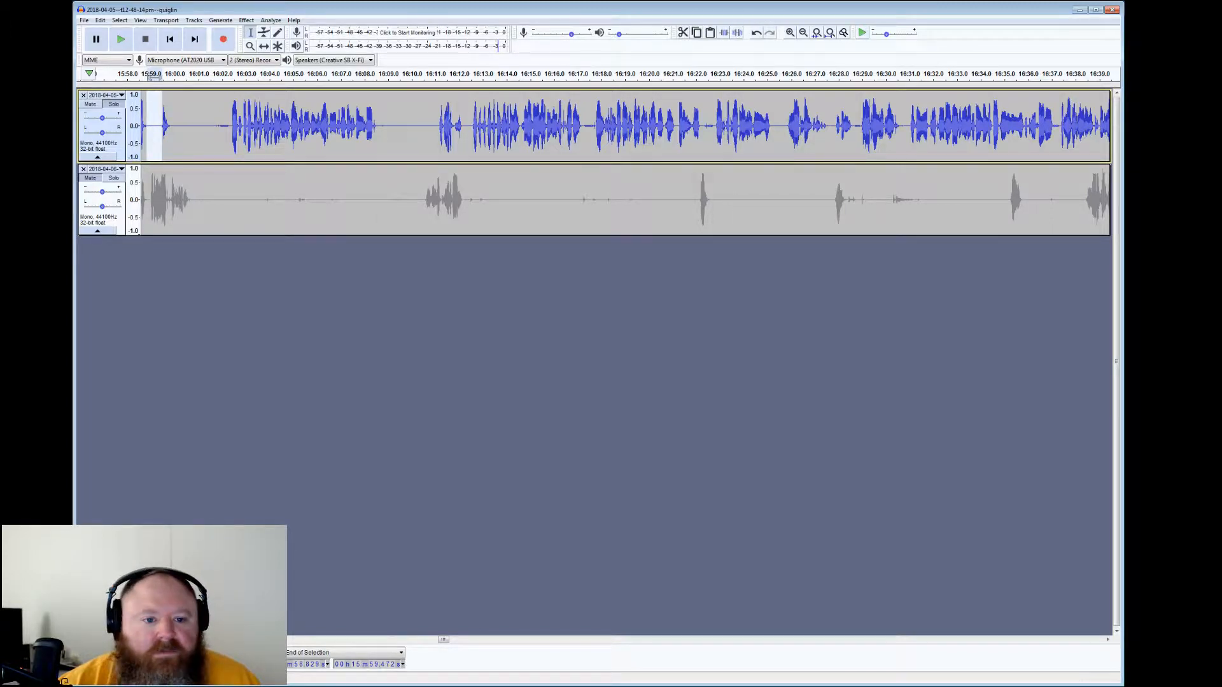
pyautogui.moveTo(172, 112); pyautogui.dragTo(231, 112)
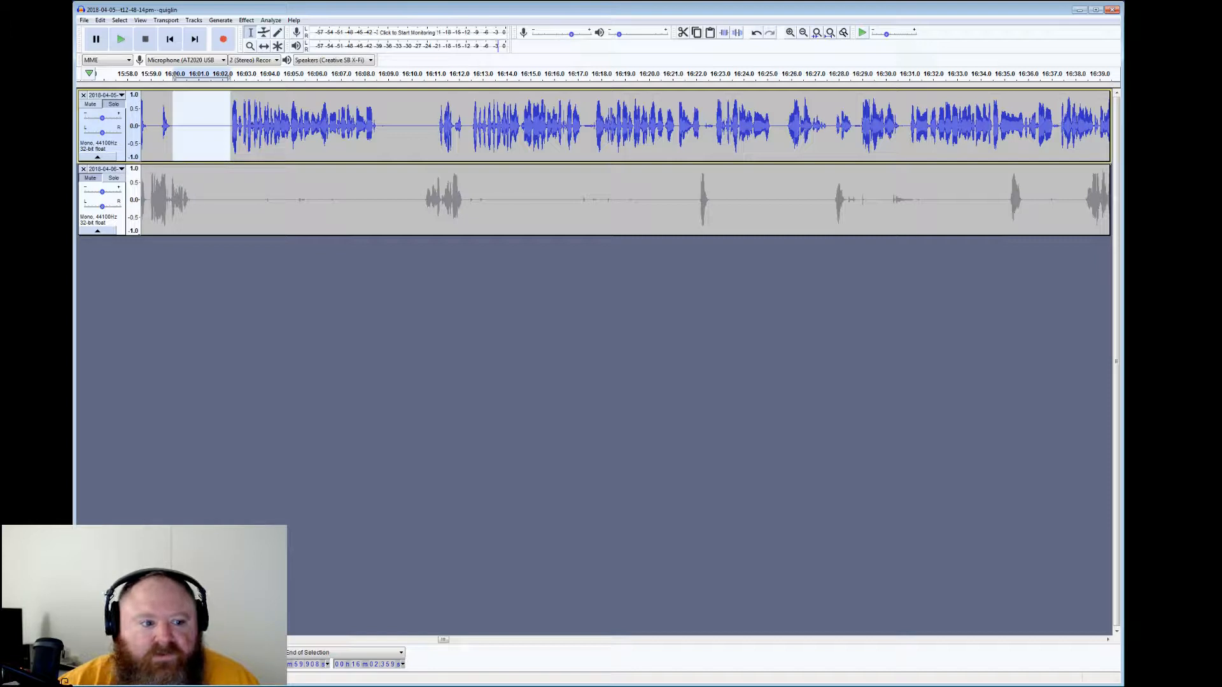
pyautogui.moveTo(436, 112); pyautogui.dragTo(380, 112)
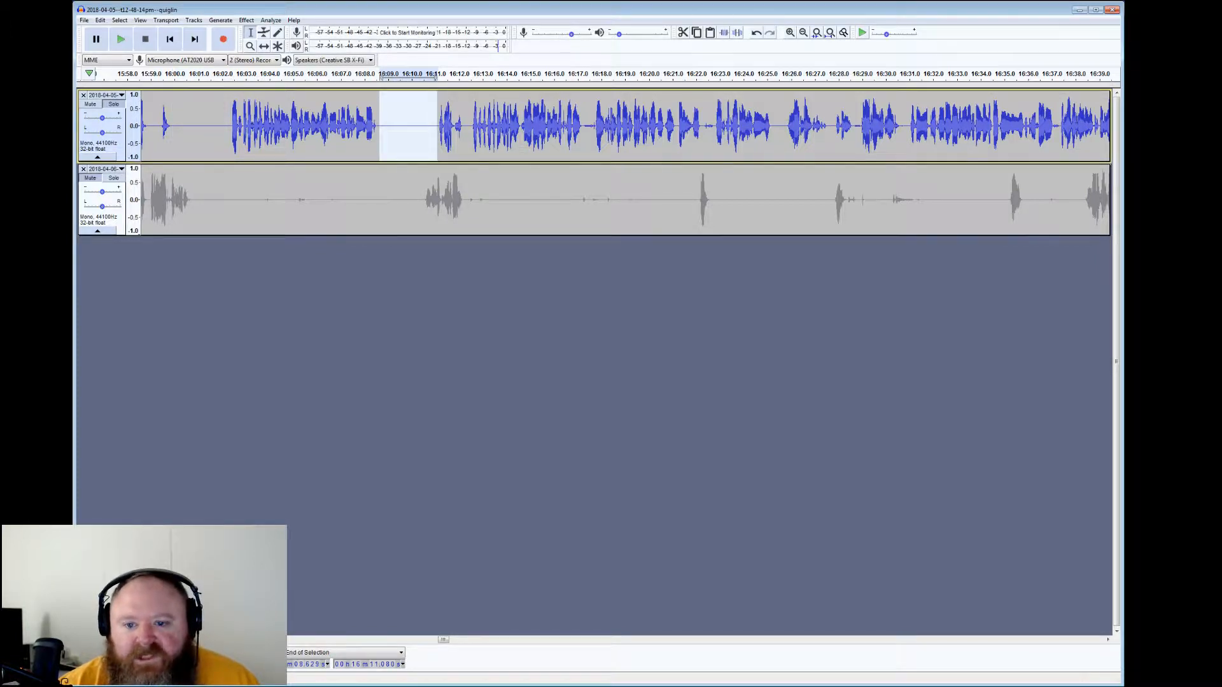
# Silence the short gaps between phrases in the upper track at about 16:17.2–16:17.7, 16:22.3–16:22.8 and 16:28.6–16:28.9
pyautogui.moveTo(584, 112); pyautogui.dragTo(594, 112)
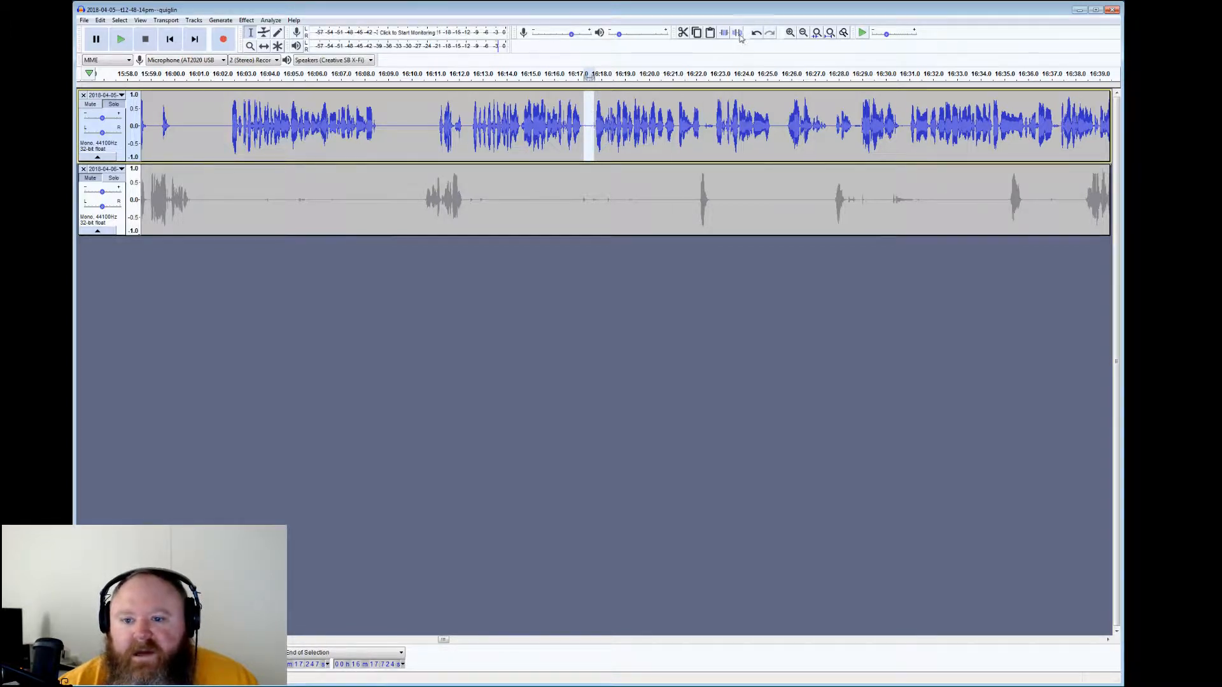
pyautogui.moveTo(703, 111); pyautogui.dragTo(715, 111)
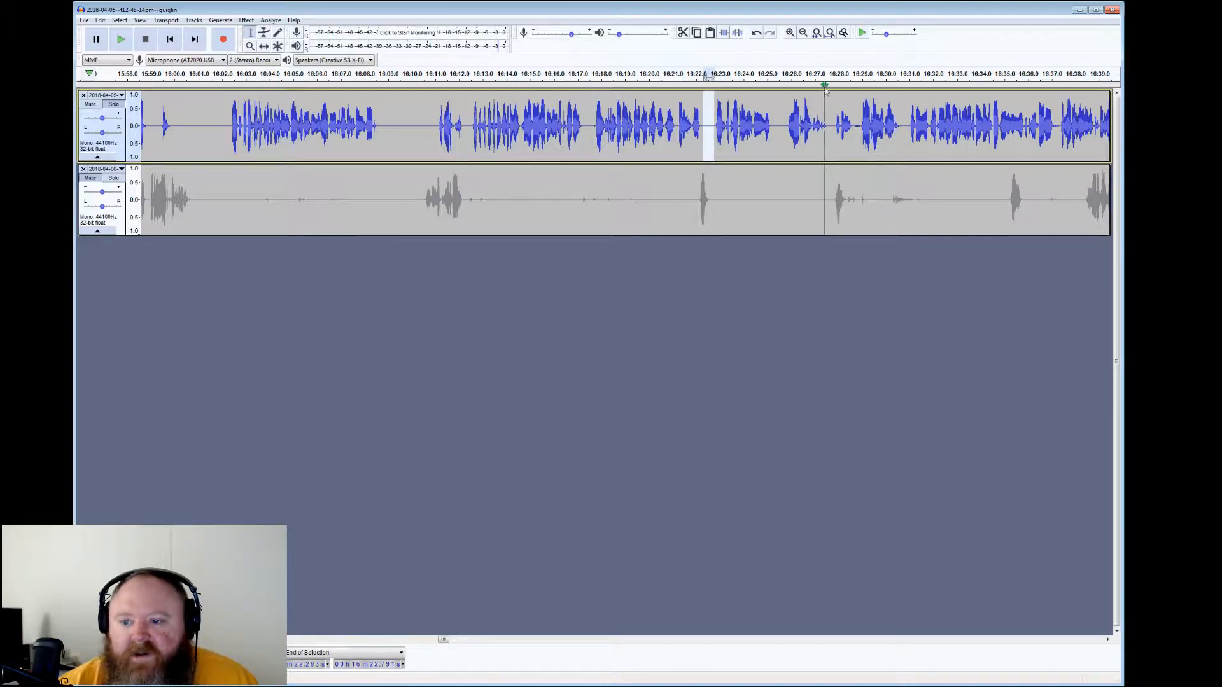
pyautogui.moveTo(854, 115); pyautogui.dragTo(860, 115)
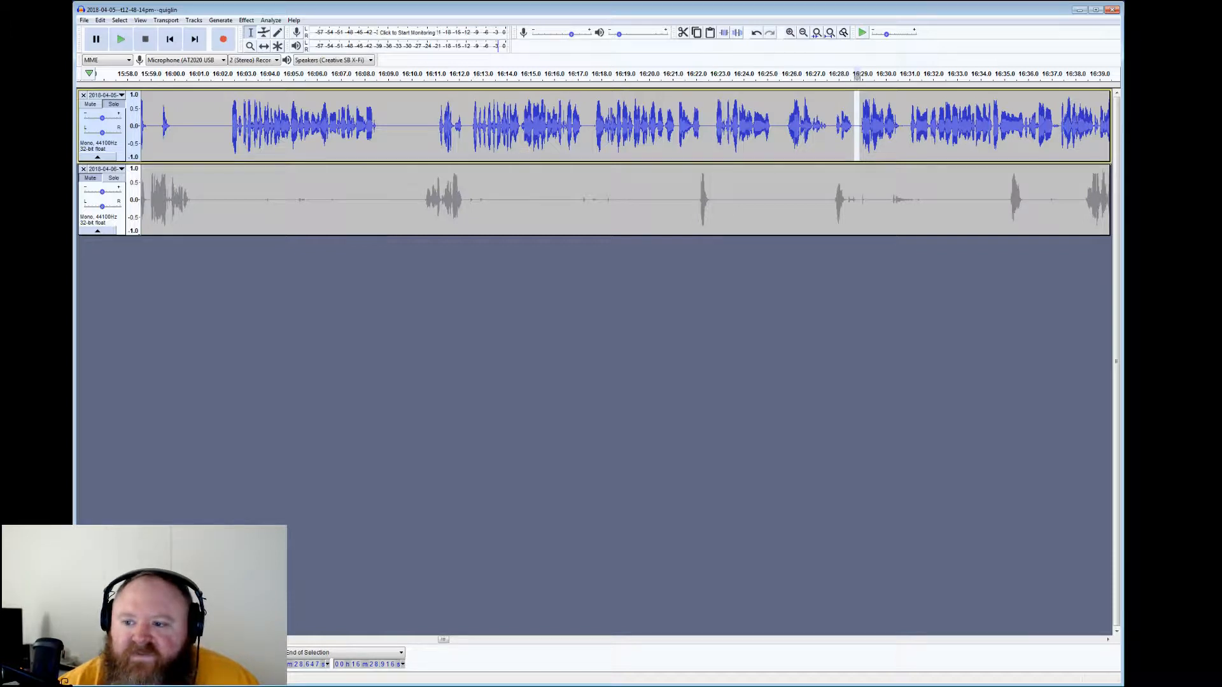
# Listen to the phrase in the upper track from about 16:30.8
pyautogui.click(905, 117)
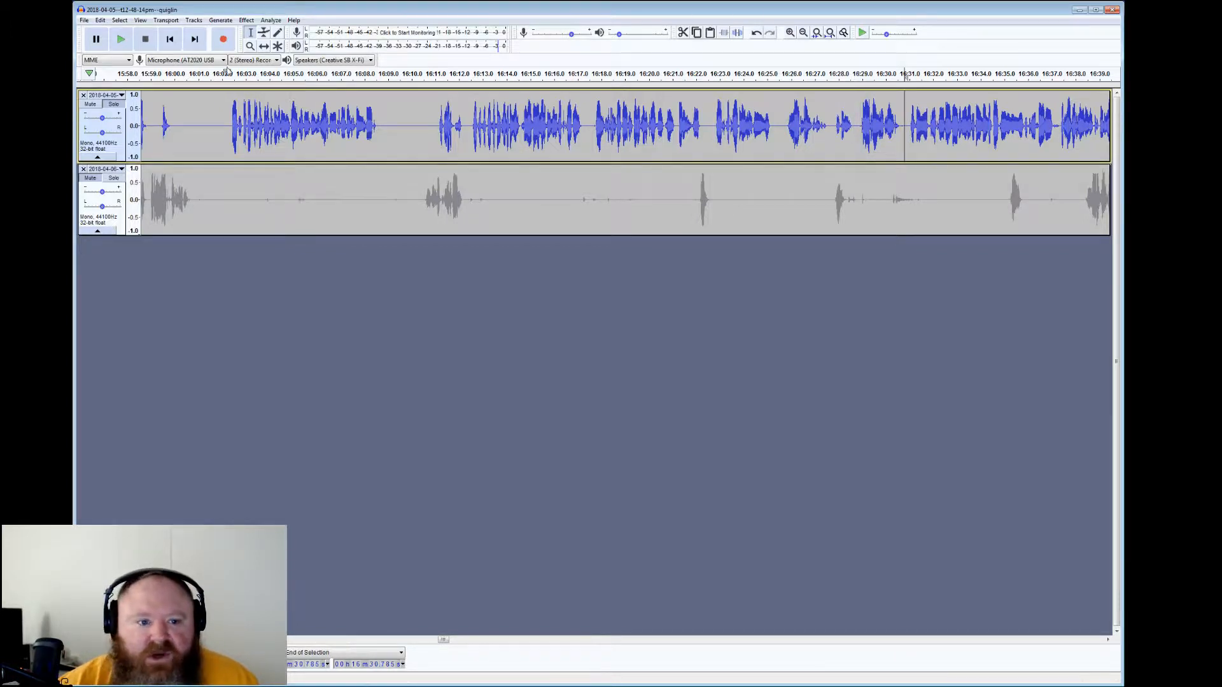
pyautogui.click(122, 38)
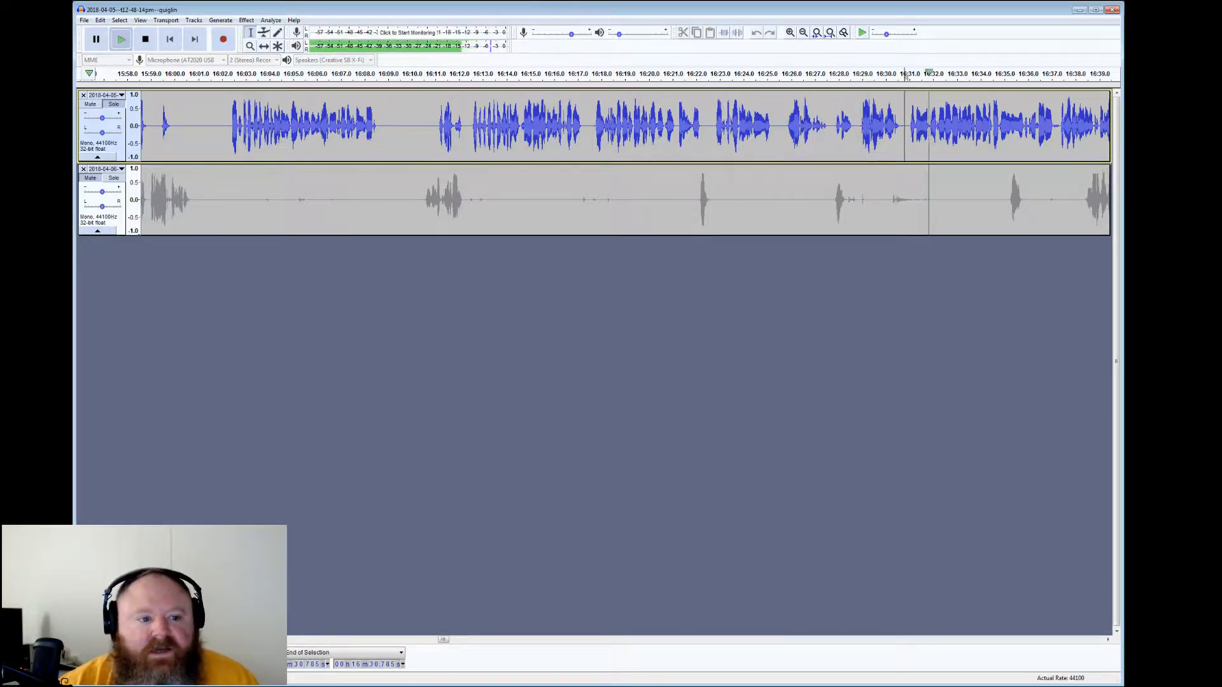
pyautogui.click(145, 39)
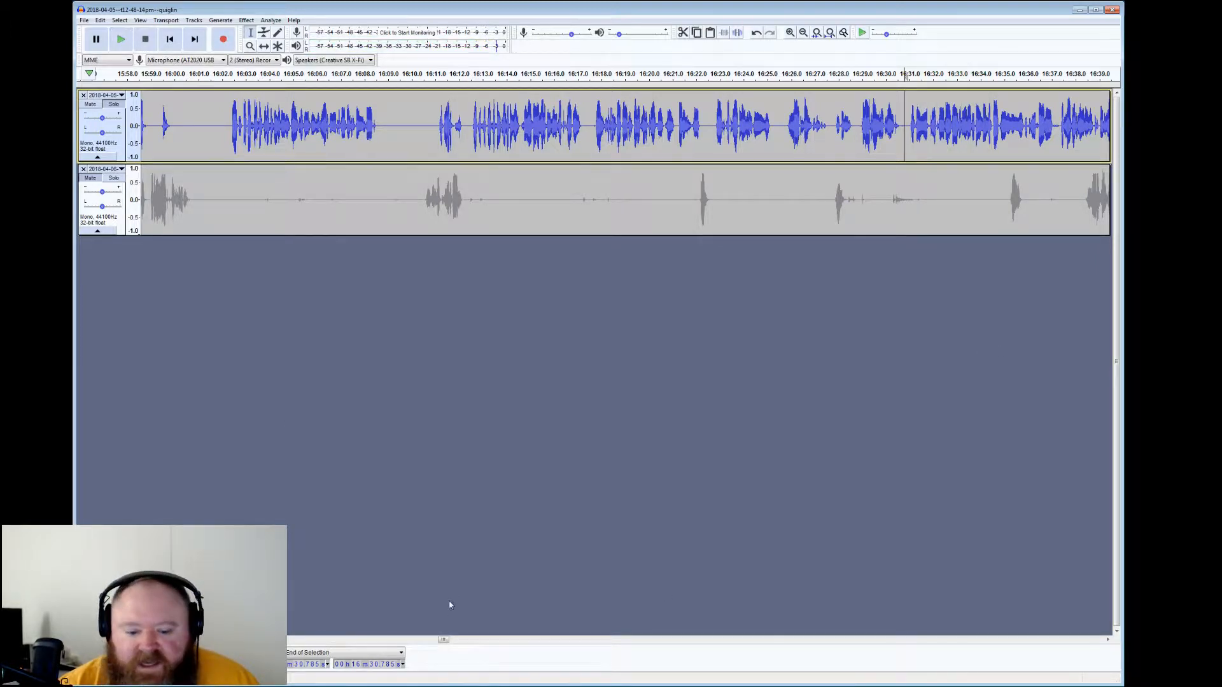
# Silence the pauses in the upper track at about 16:43.1–16:46.0, 16:40.3–16:41.1 and 16:46.8–17:05.0
pyautogui.moveTo(444, 643); pyautogui.dragTo(451, 643)
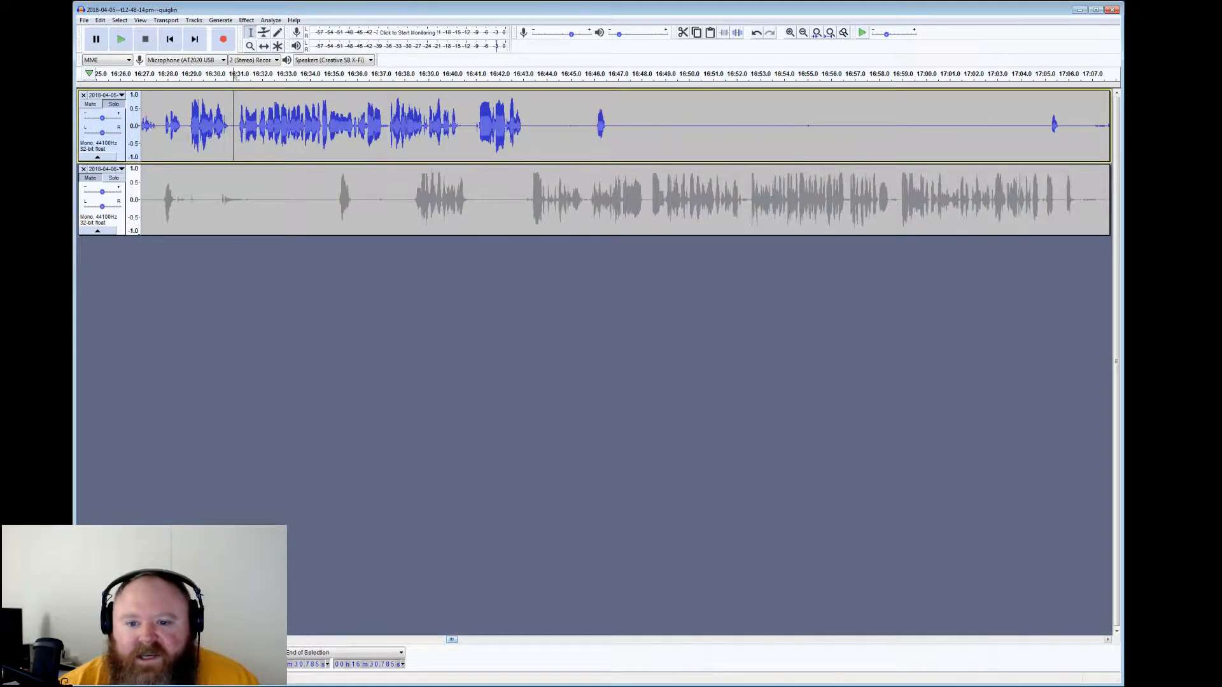
pyautogui.moveTo(594, 121); pyautogui.dragTo(527, 121)
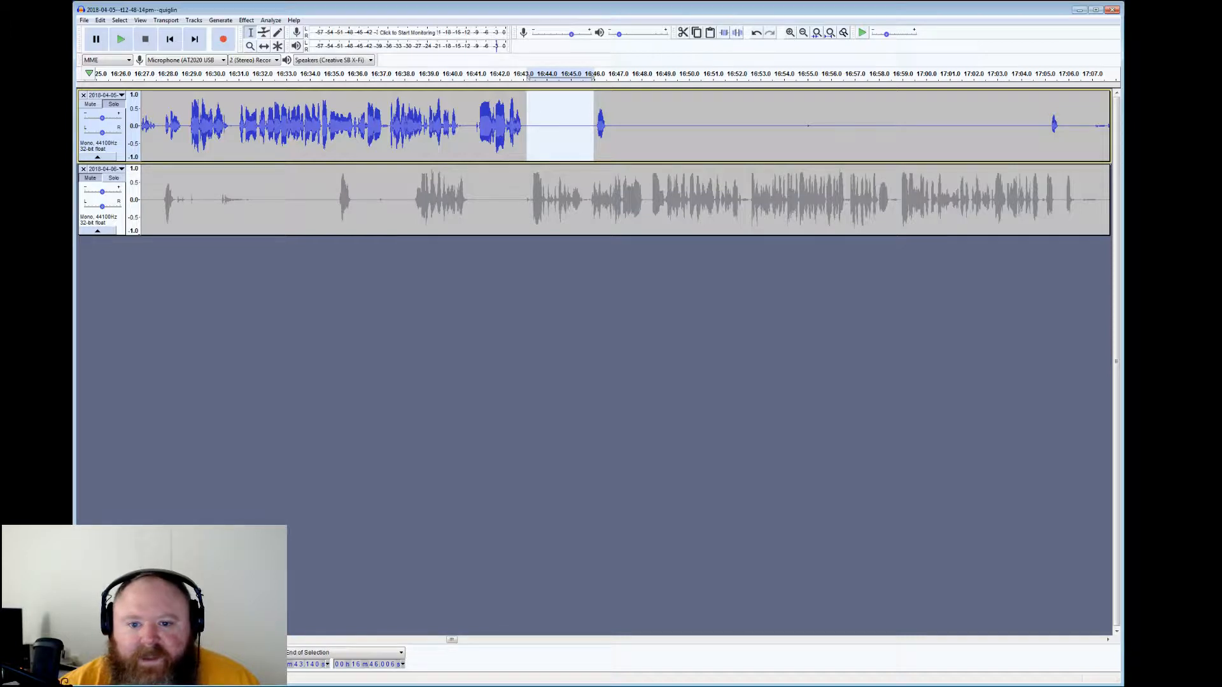
pyautogui.moveTo(458, 124); pyautogui.dragTo(478, 124)
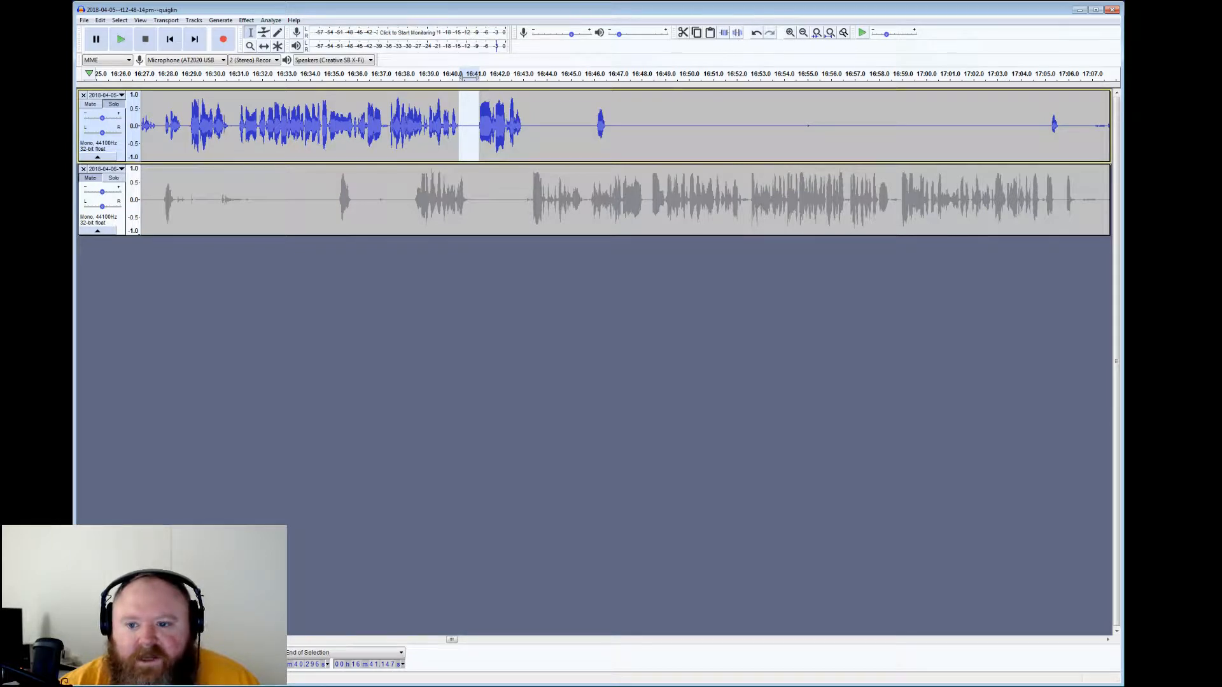
pyautogui.moveTo(612, 124); pyautogui.dragTo(1045, 124)
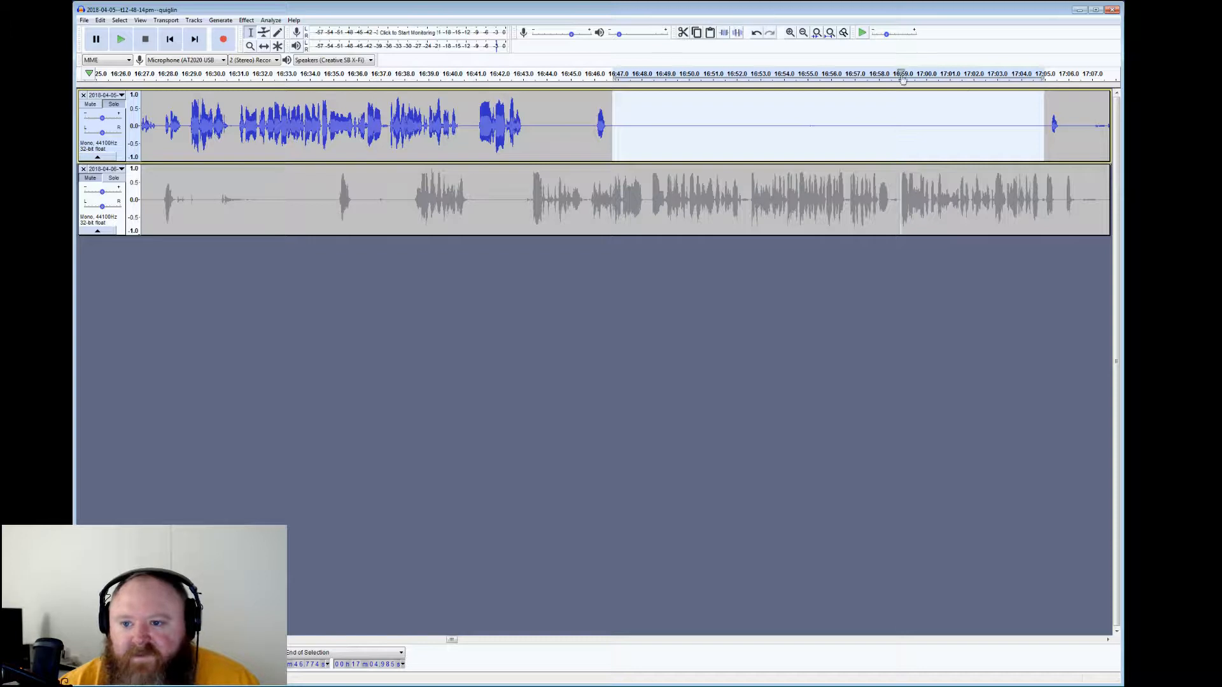
# Silence the noise at about 17:09.1–17:09.8 in the upper track and at about 17:06.4–17:07.5 in the lower track
pyautogui.moveTo(1055, 124)
pyautogui.mouseDown()
pyautogui.moveTo(1110, 124)
pyautogui.moveTo(1021, 124)
pyautogui.moveTo(1027, 108)
pyautogui.moveTo(1071, 124)
pyautogui.mouseUp()
pyautogui.click(737, 33)
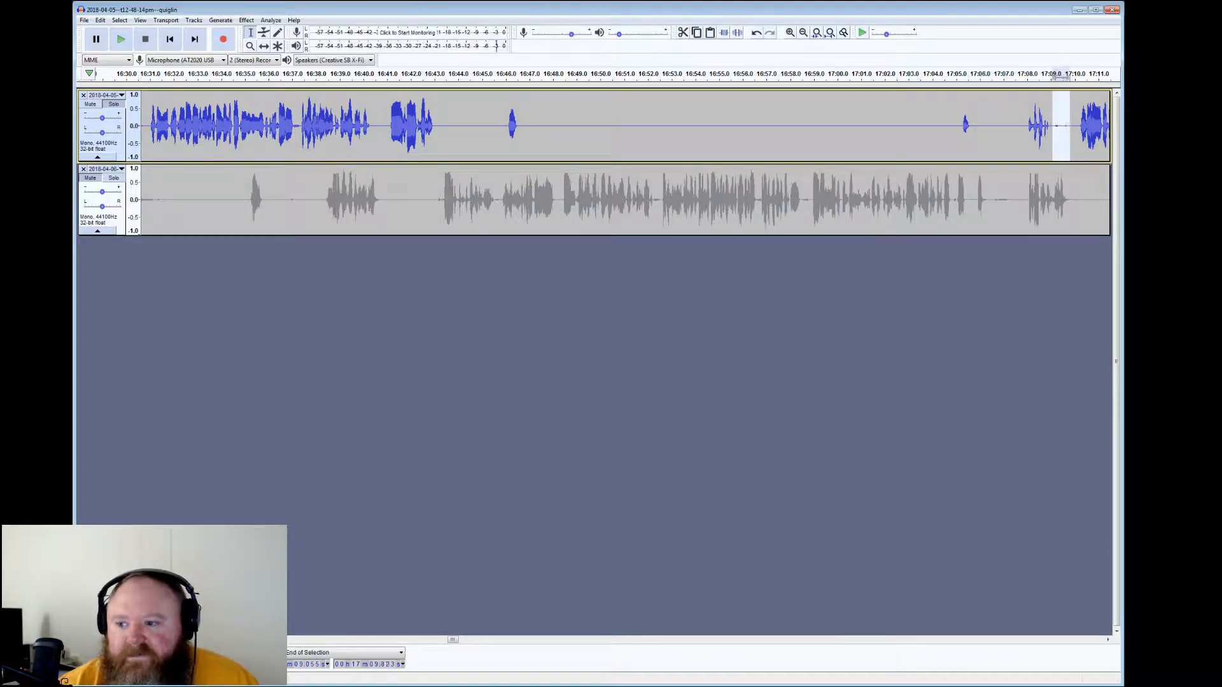
pyautogui.click(738, 32)
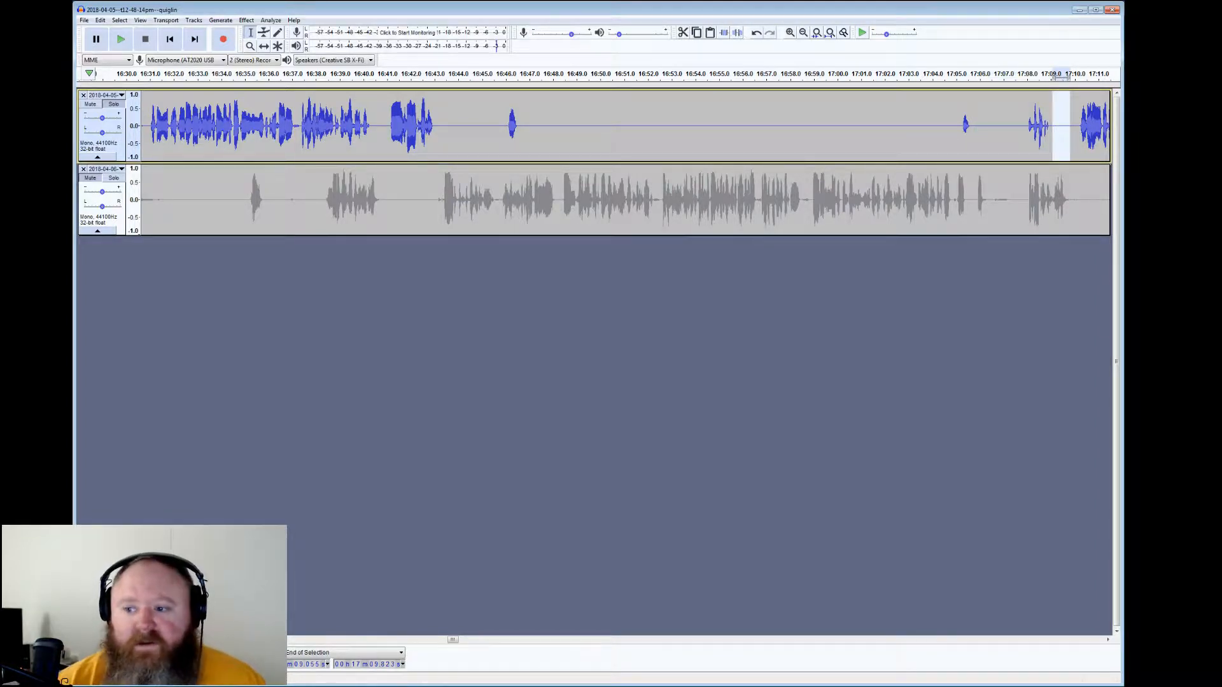
pyautogui.moveTo(991, 201); pyautogui.dragTo(1016, 201)
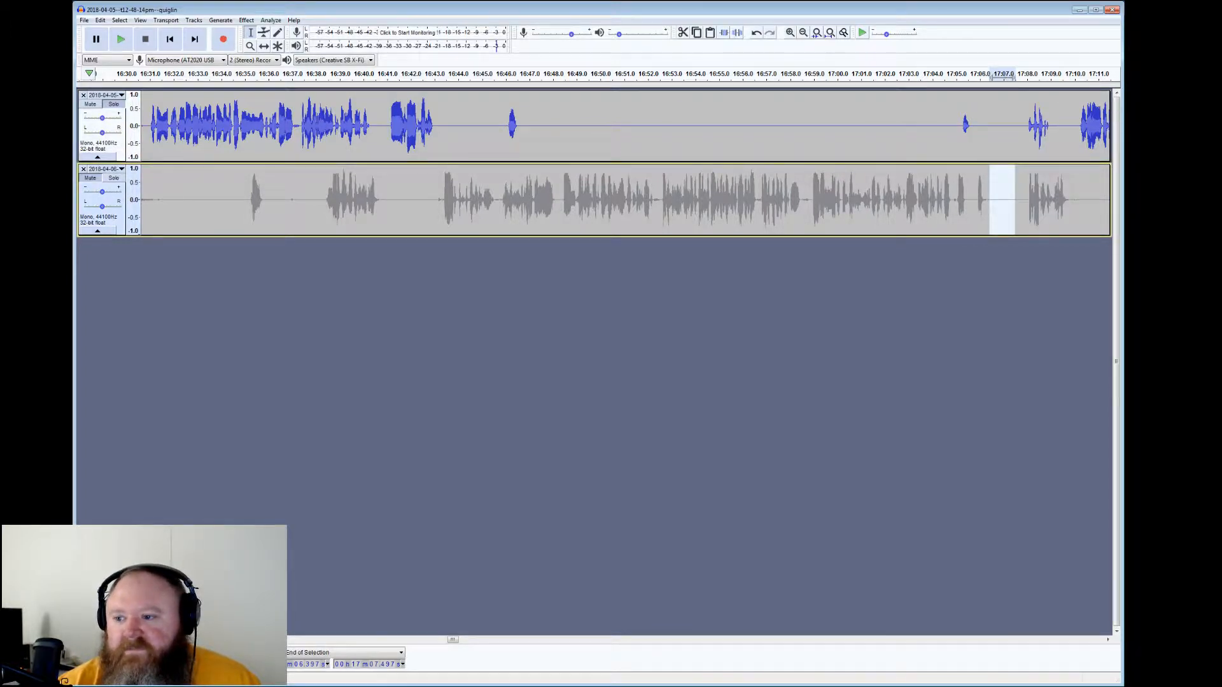
# Listen to the upper track from about 17:09.2
pyautogui.click(1056, 93)
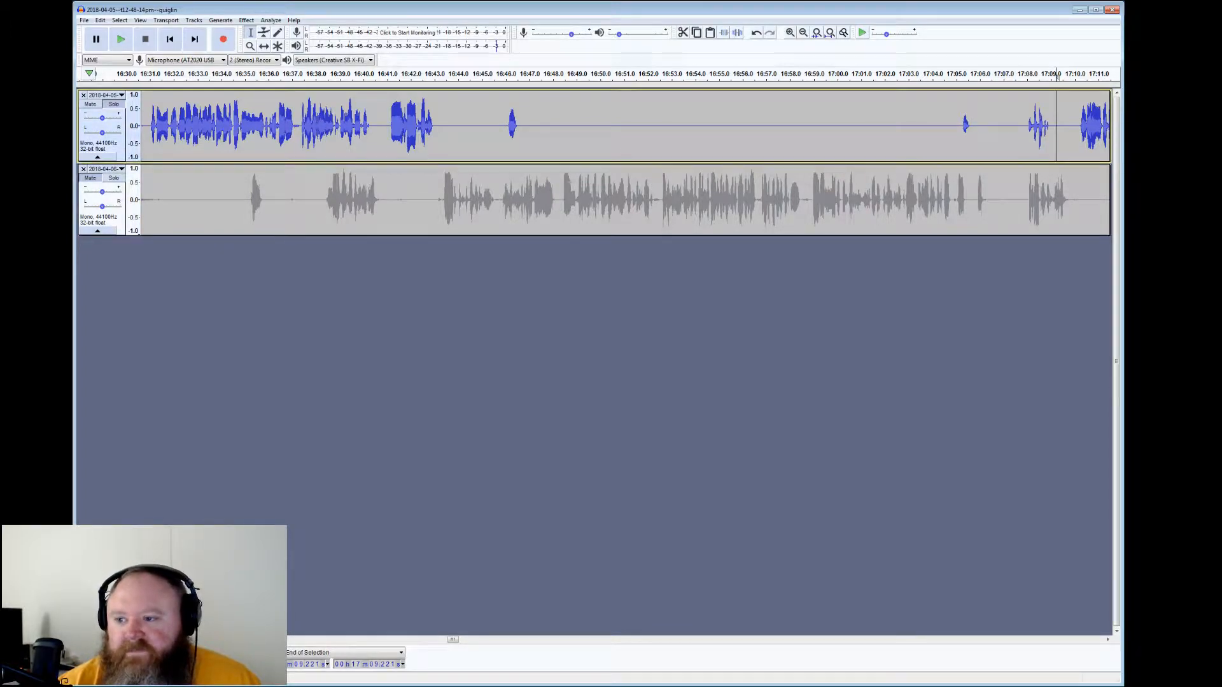
pyautogui.click(119, 40)
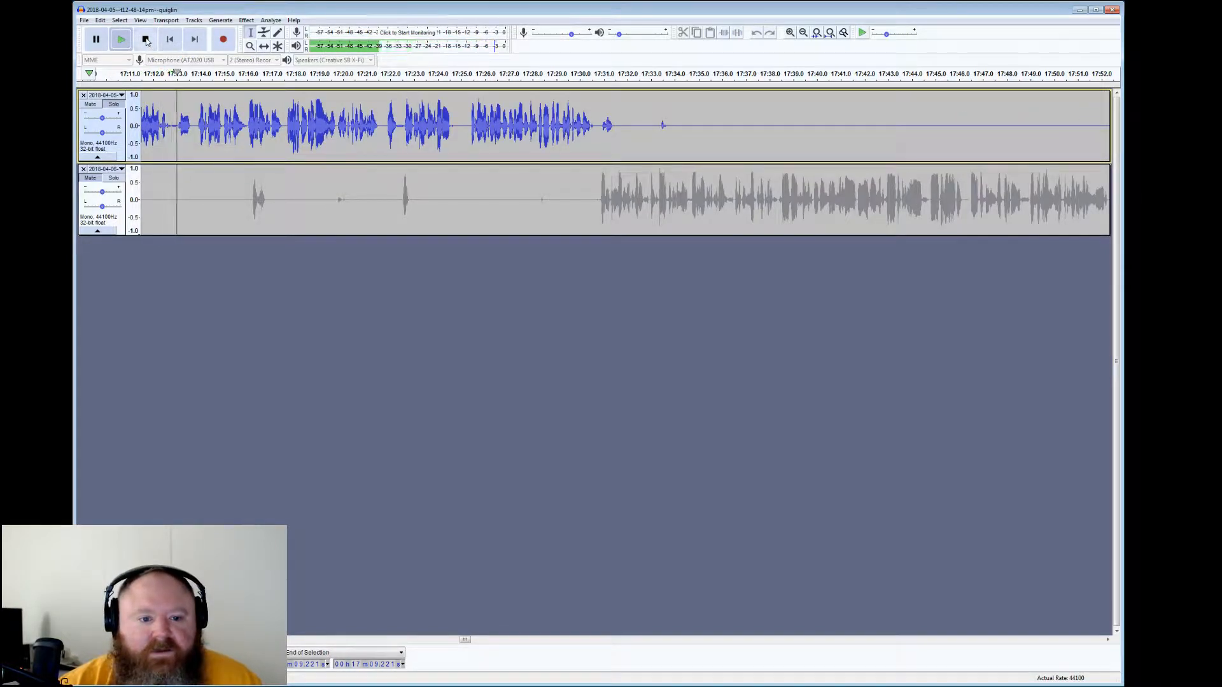
pyautogui.click(146, 39)
# Silence the short gap at about 17:12.6–17:13.0 in the upper track and listen on from about 17:21.6
pyautogui.moveTo(169, 74); pyautogui.dragTo(175, 73)
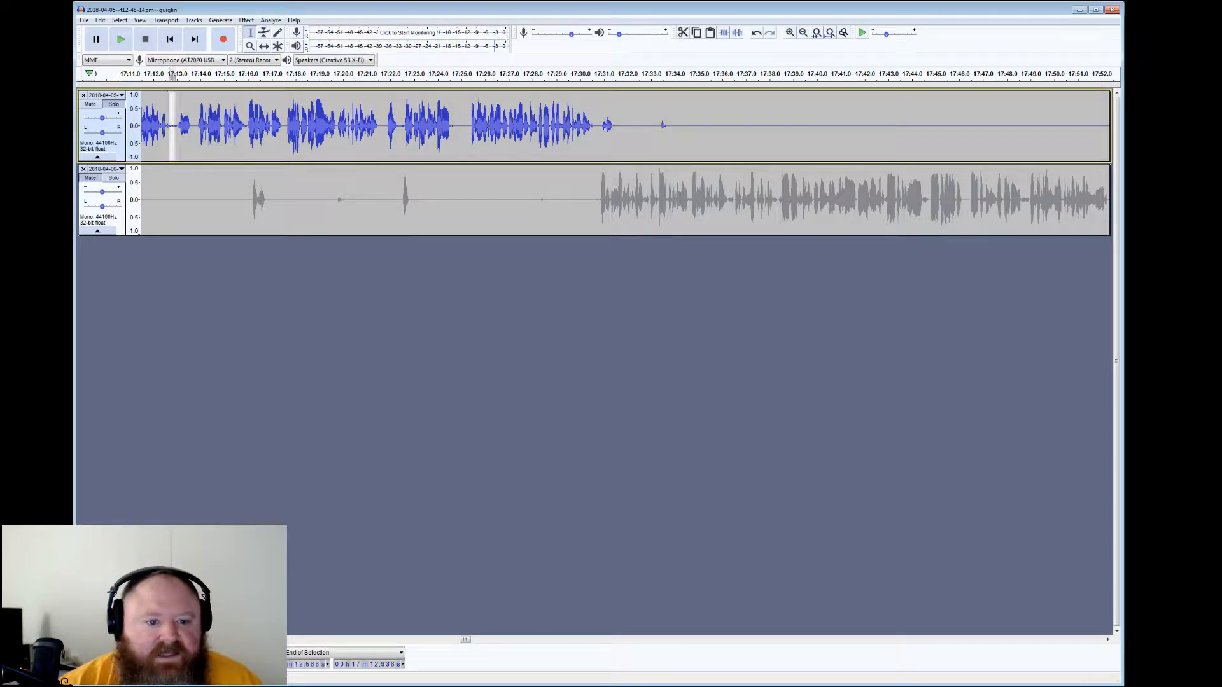
pyautogui.moveTo(175, 115); pyautogui.dragTo(178, 116)
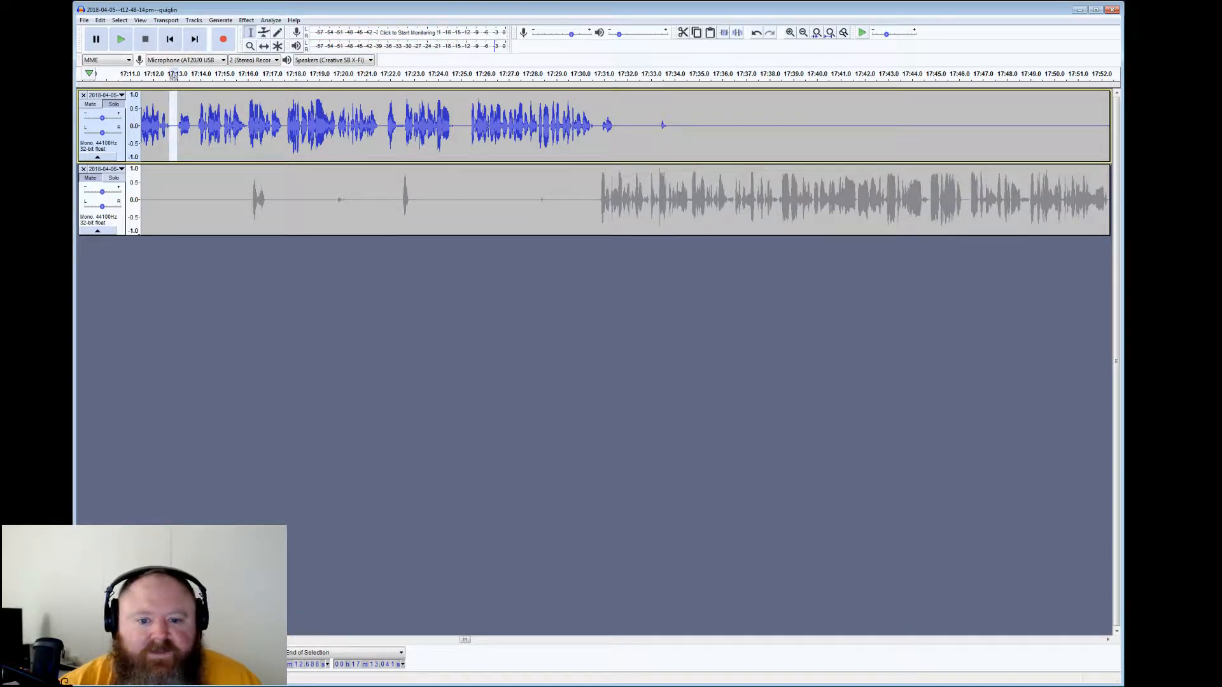
pyautogui.click(120, 40)
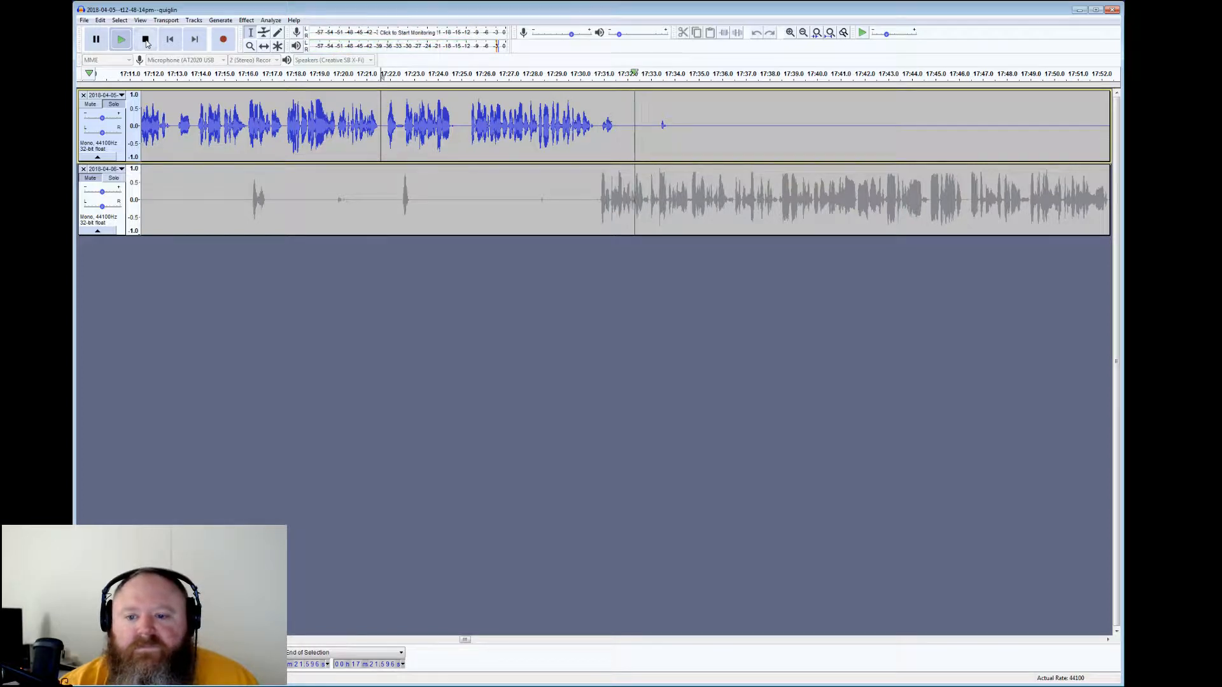
pyautogui.click(146, 40)
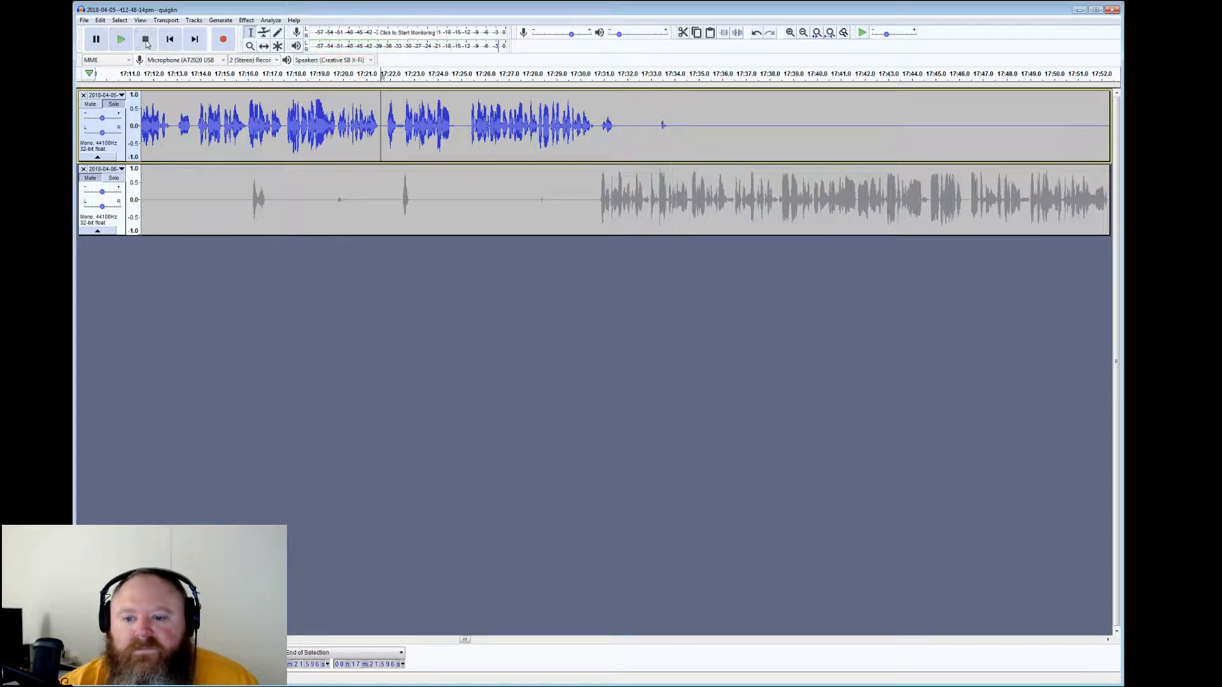
# Silence the upper track's long pauses around the short sound at about 17:59.5, from about 17:33.9 up to it and at 17:59.8–18:14.5
pyautogui.moveTo(673, 128); pyautogui.dragTo(1045, 121)
pyautogui.click(737, 33)
pyautogui.click(695, 119)
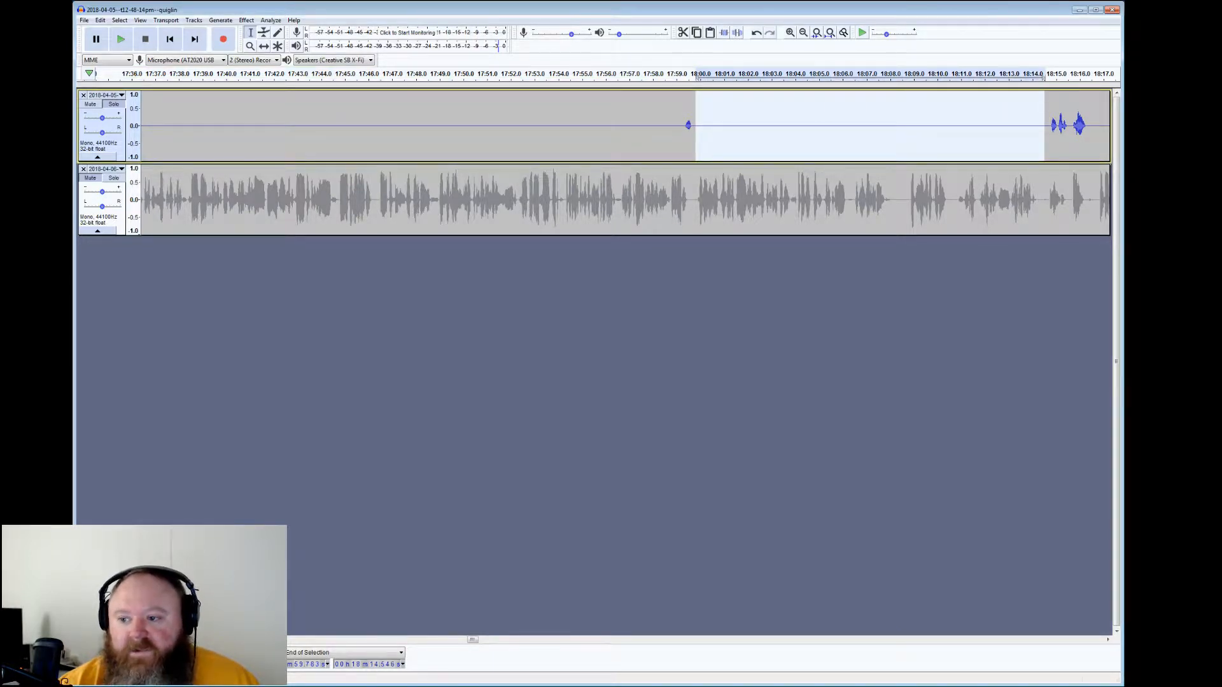
pyautogui.click(1037, 119)
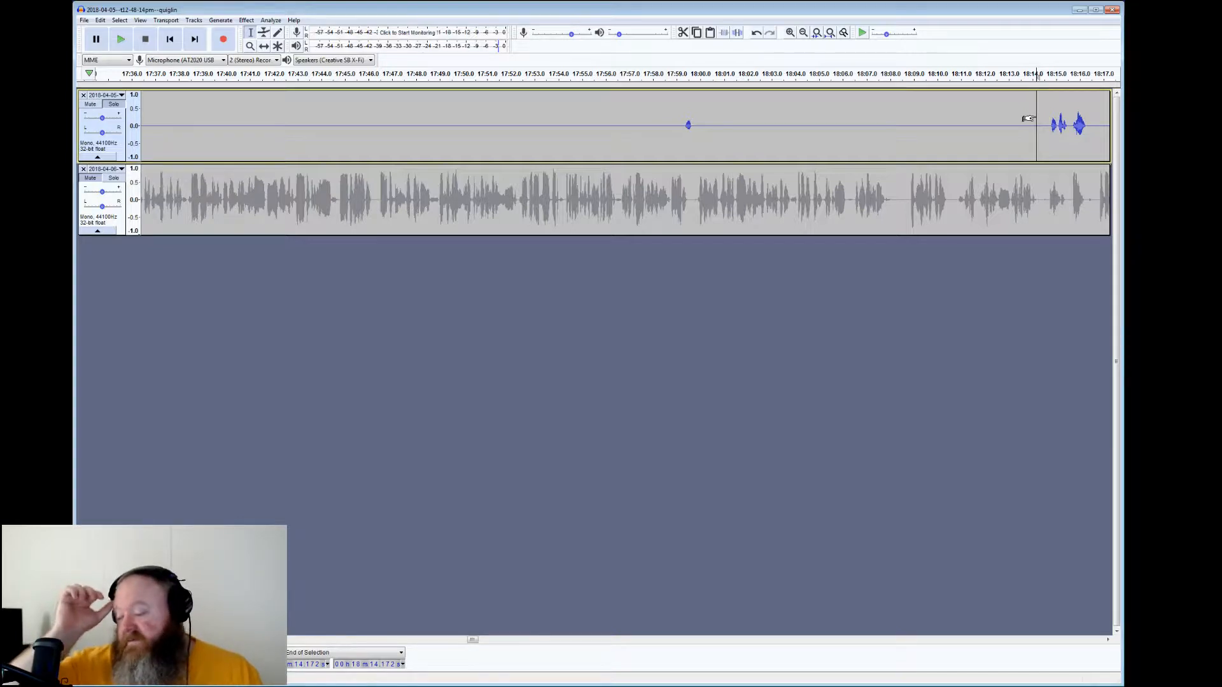
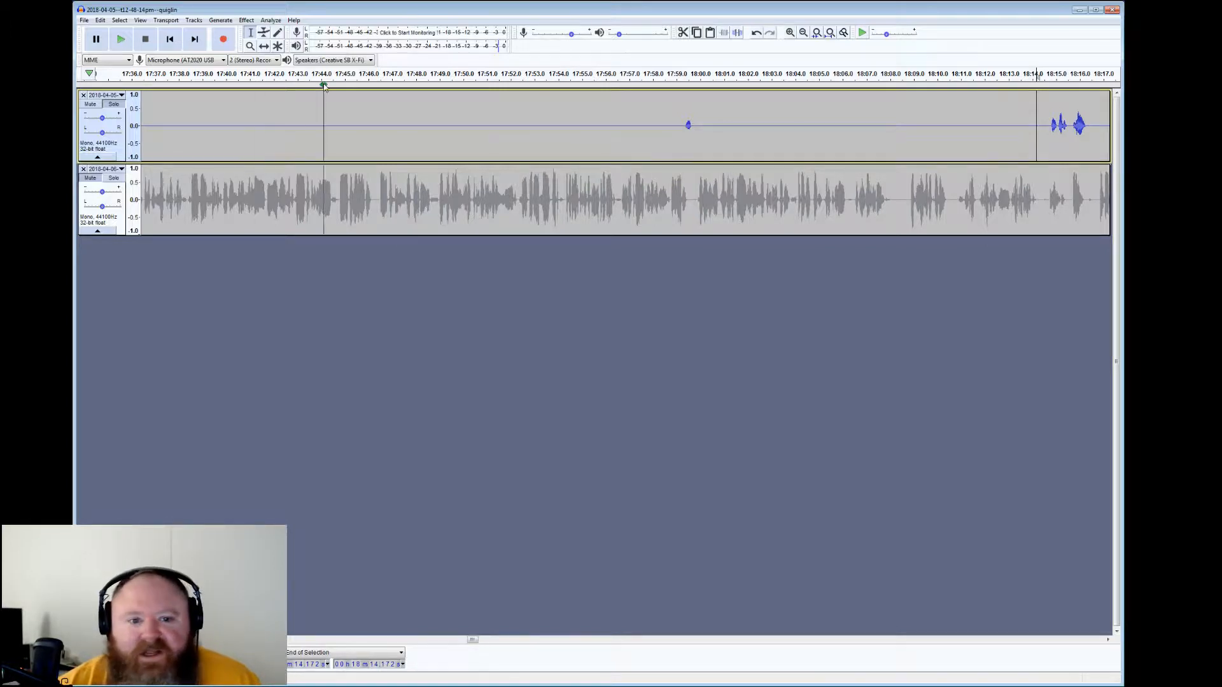
# Listen to the upper track from about 18:14.2 and silence its pauses at about 18:40.6–18:48.5 and 18:49.0–18:56.3
pyautogui.click(121, 39)
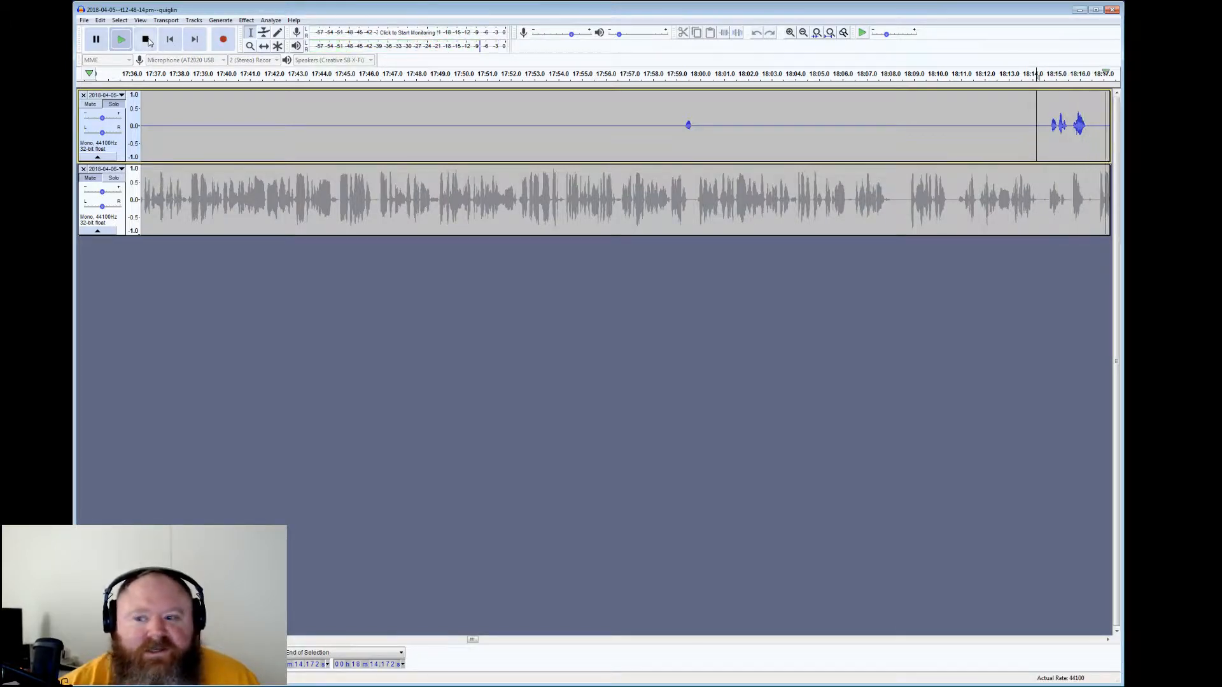
pyautogui.click(147, 40)
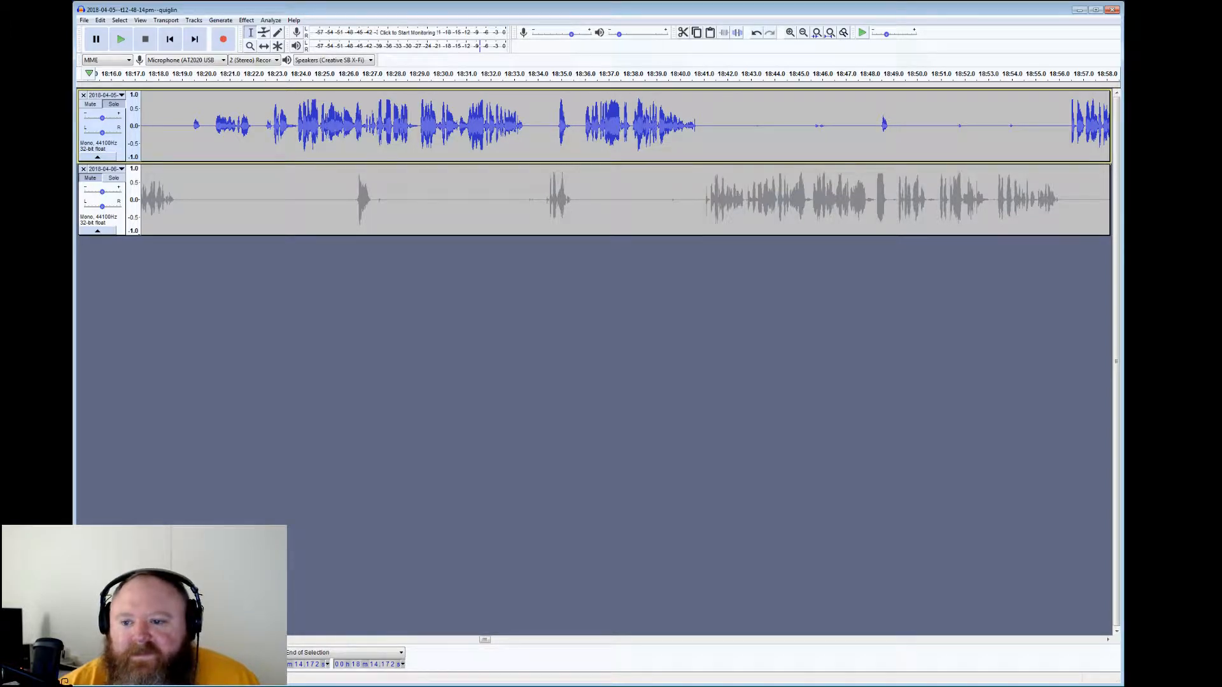
pyautogui.moveTo(880, 128); pyautogui.dragTo(695, 128)
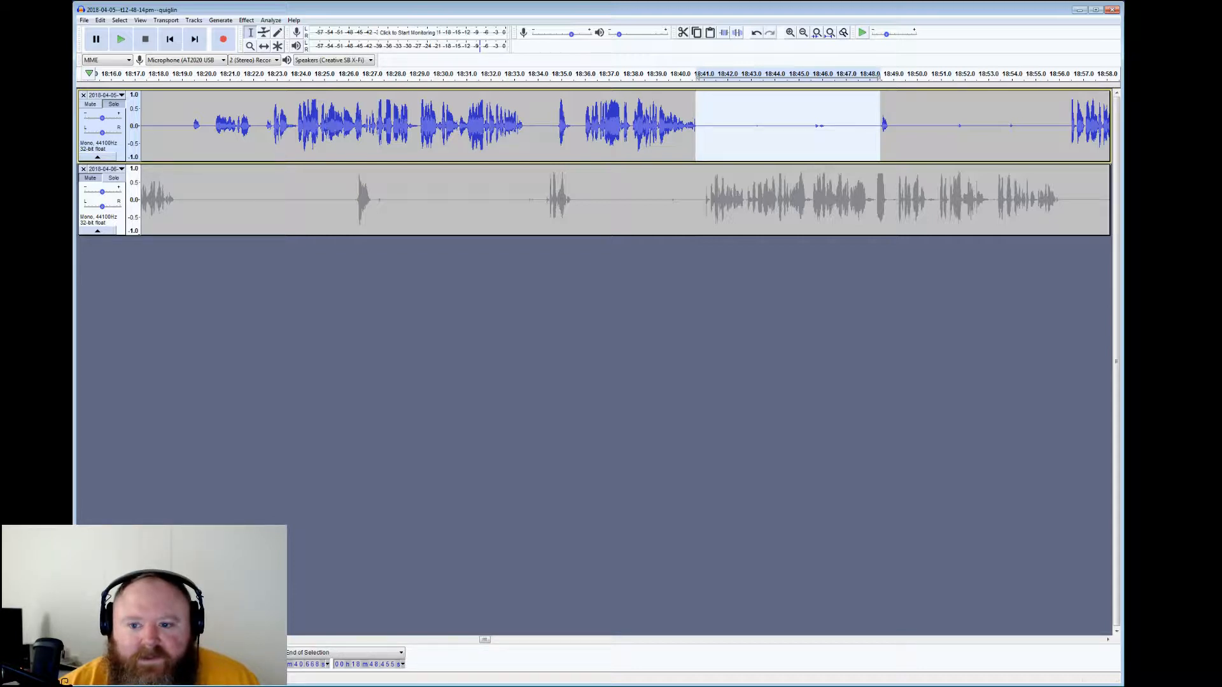
pyautogui.click(737, 32)
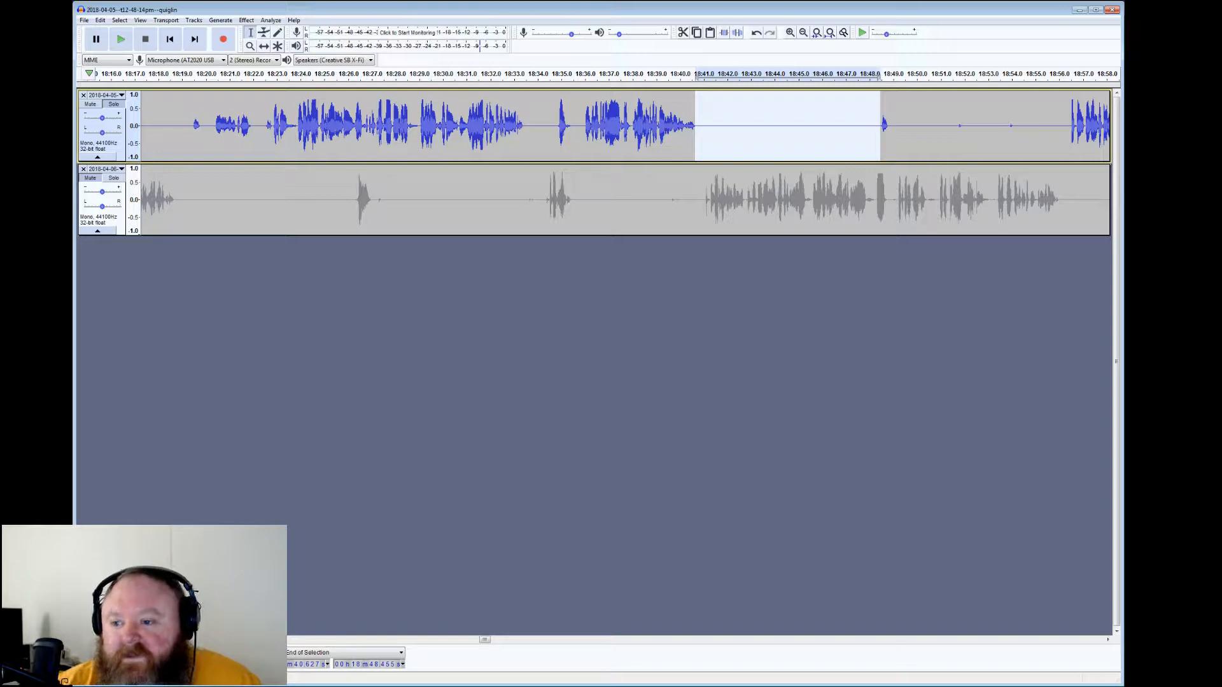
pyautogui.moveTo(893, 128); pyautogui.dragTo(1067, 128)
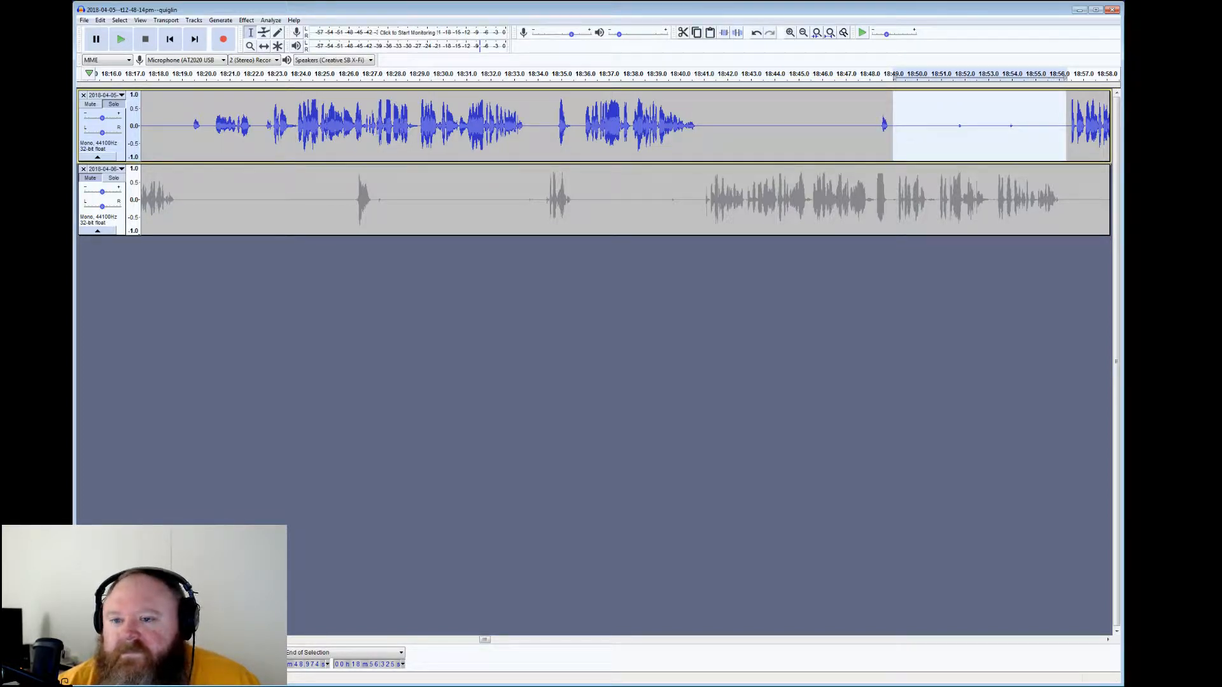
# Listen to the upper track from about 18:56.2
pyautogui.click(1064, 127)
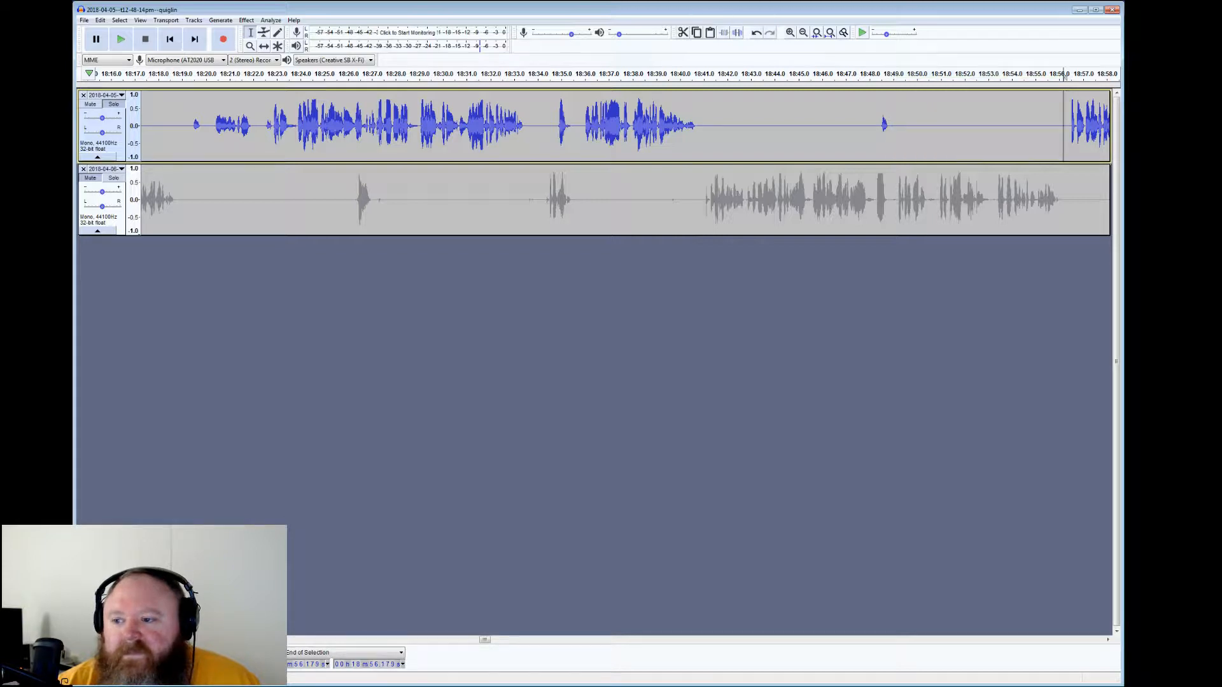
pyautogui.click(122, 40)
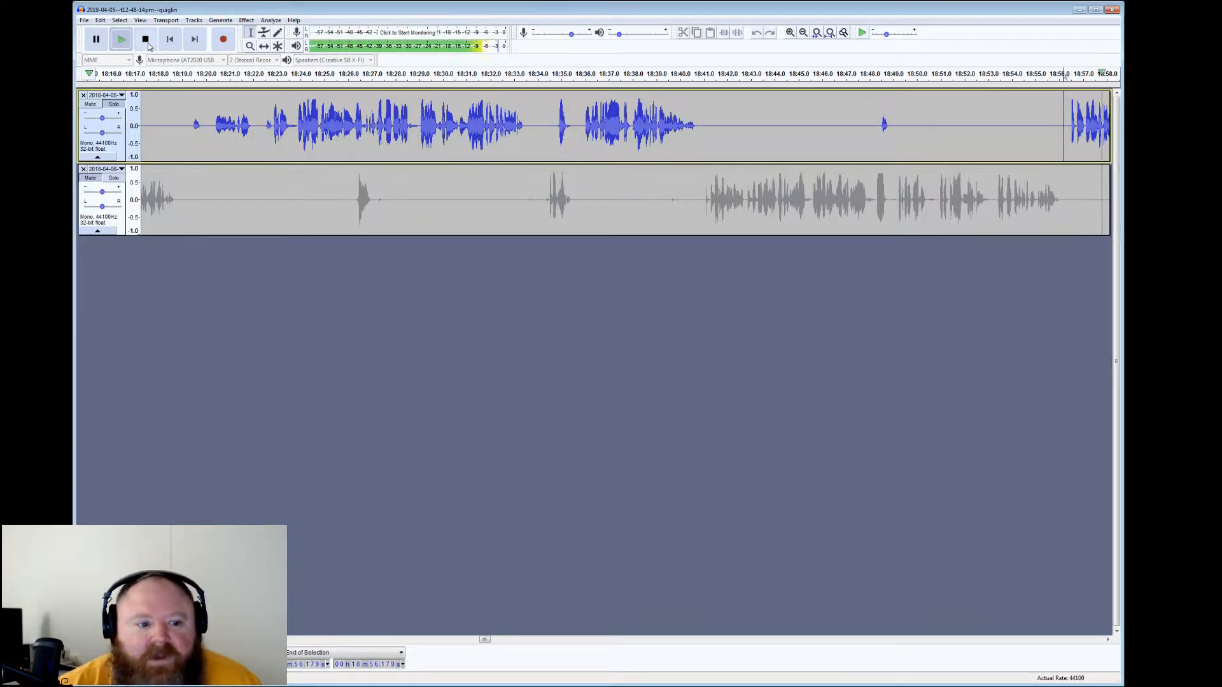
pyautogui.click(146, 40)
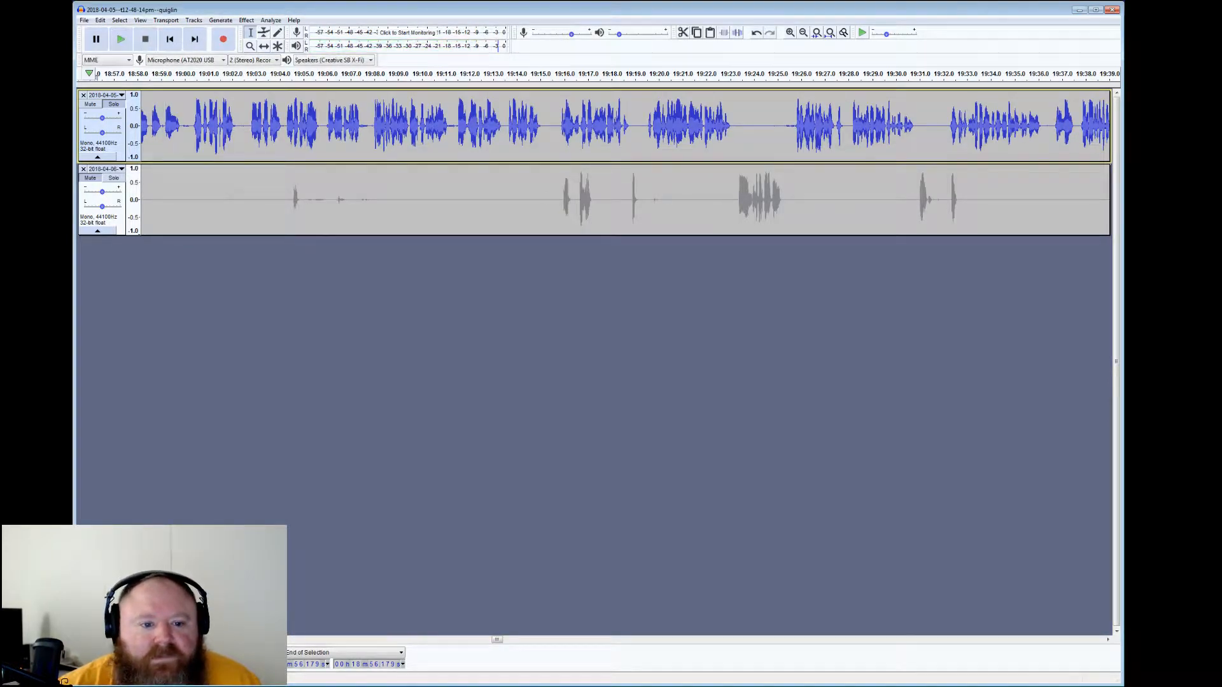
# Silence the upper track's gaps at about 18:59.8–19:00.4, 19:23.1–19:25.7, 19:07.4–19:08.0 and 19:11.1–19:11.5
pyautogui.moveTo(180, 75); pyautogui.dragTo(194, 75)
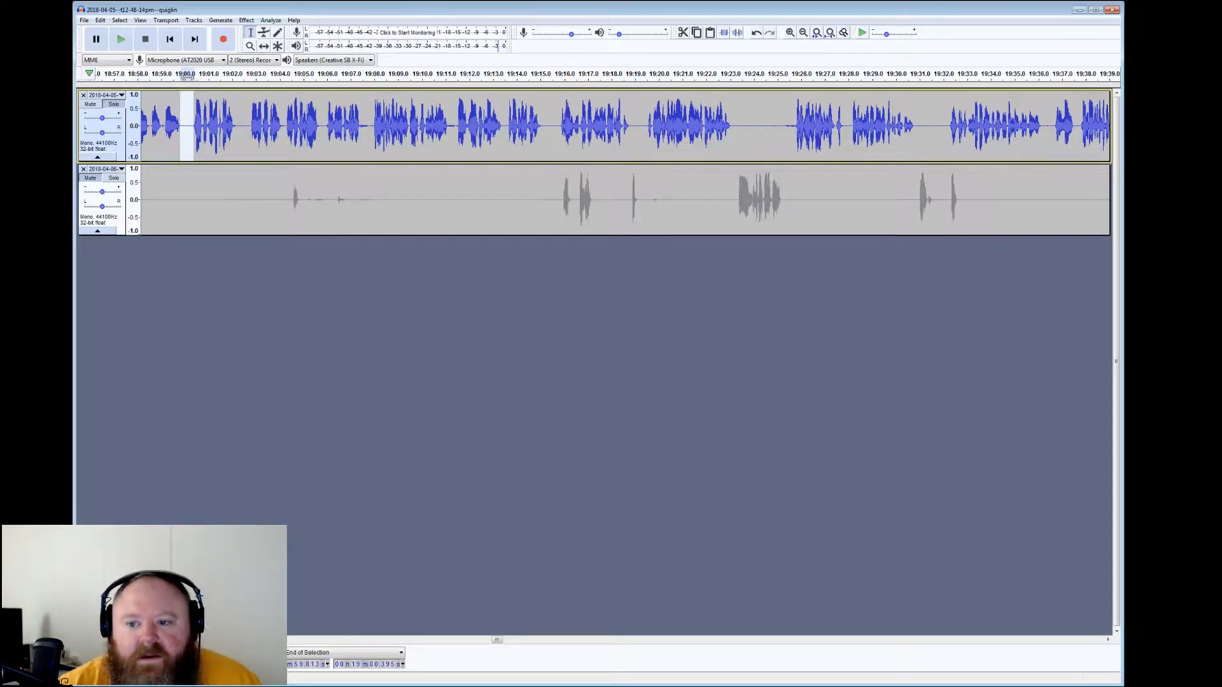
pyautogui.moveTo(732, 115); pyautogui.dragTo(792, 115)
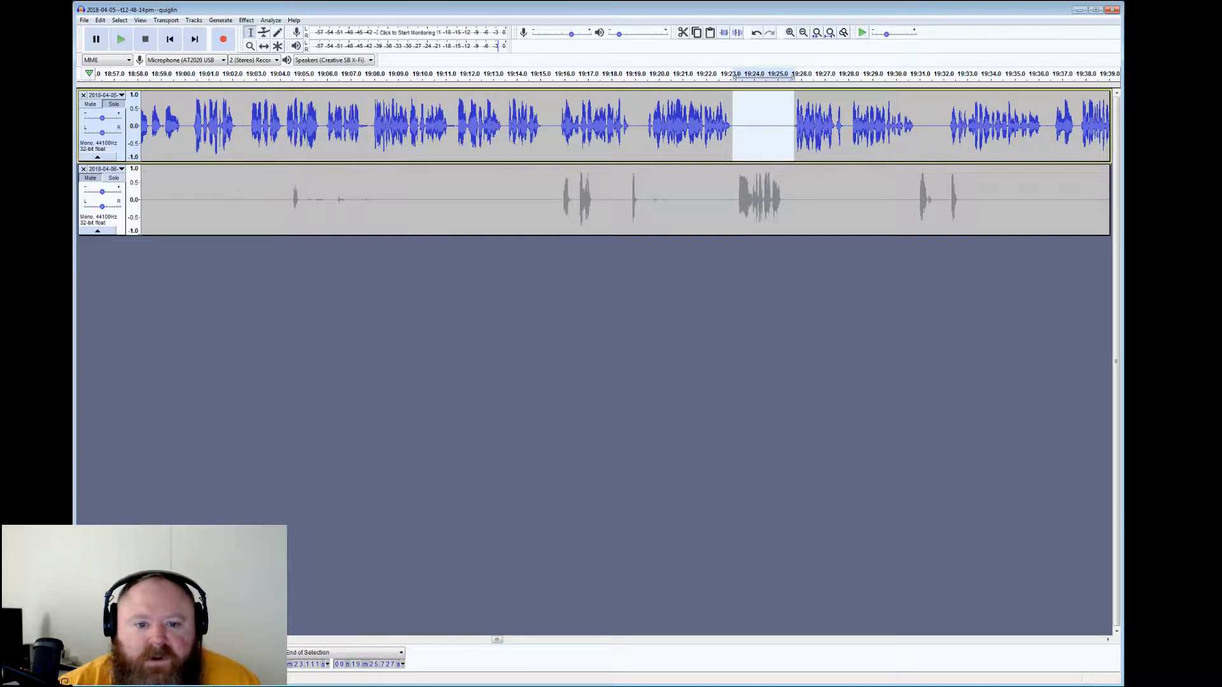
pyautogui.moveTo(374, 121); pyautogui.dragTo(361, 121)
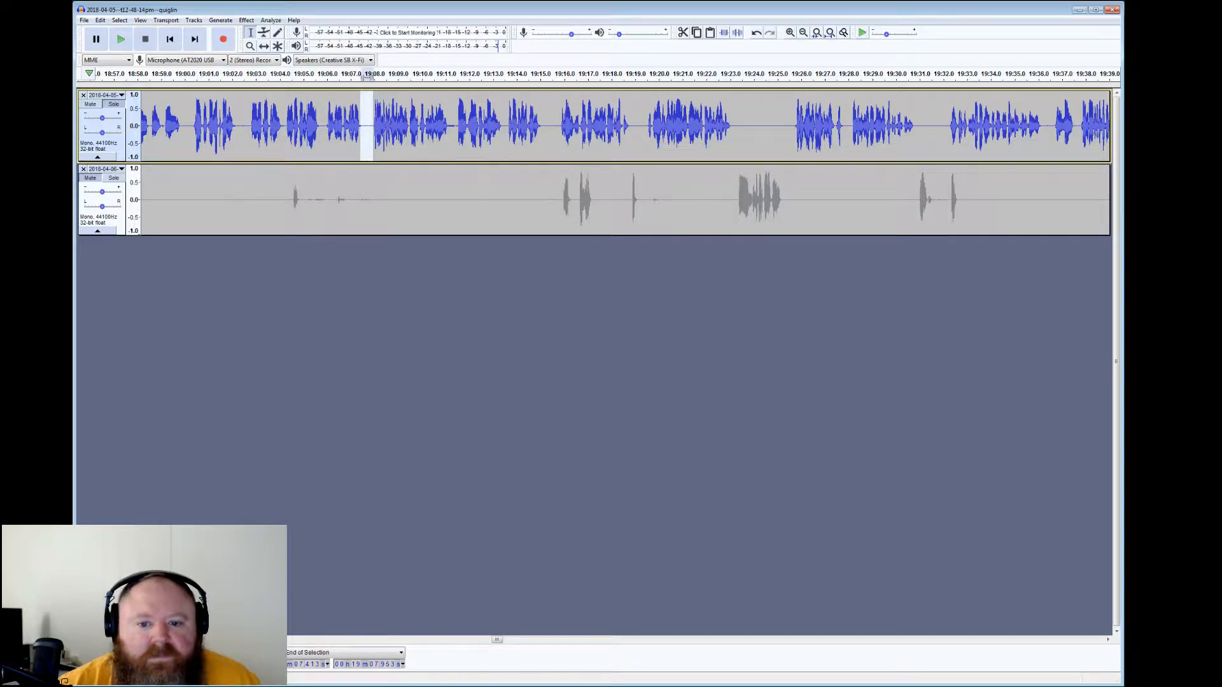
pyautogui.moveTo(449, 75); pyautogui.dragTo(455, 75)
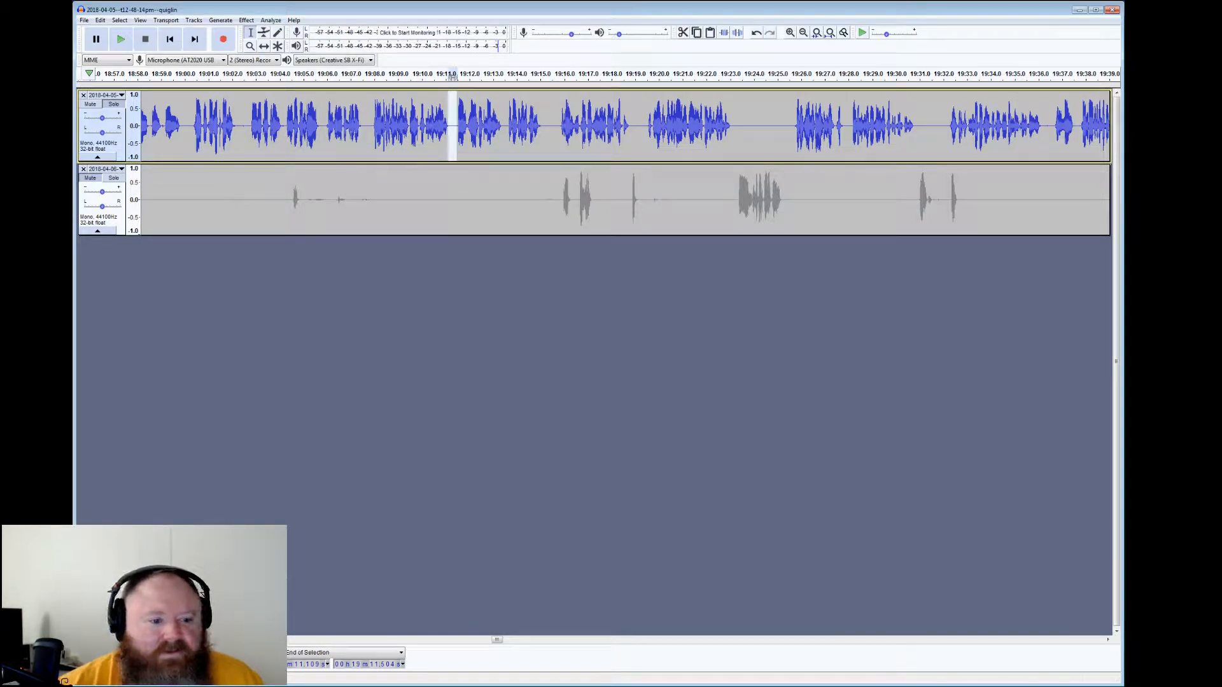
# Listen to the upper track from about 19:25.5
pyautogui.click(790, 125)
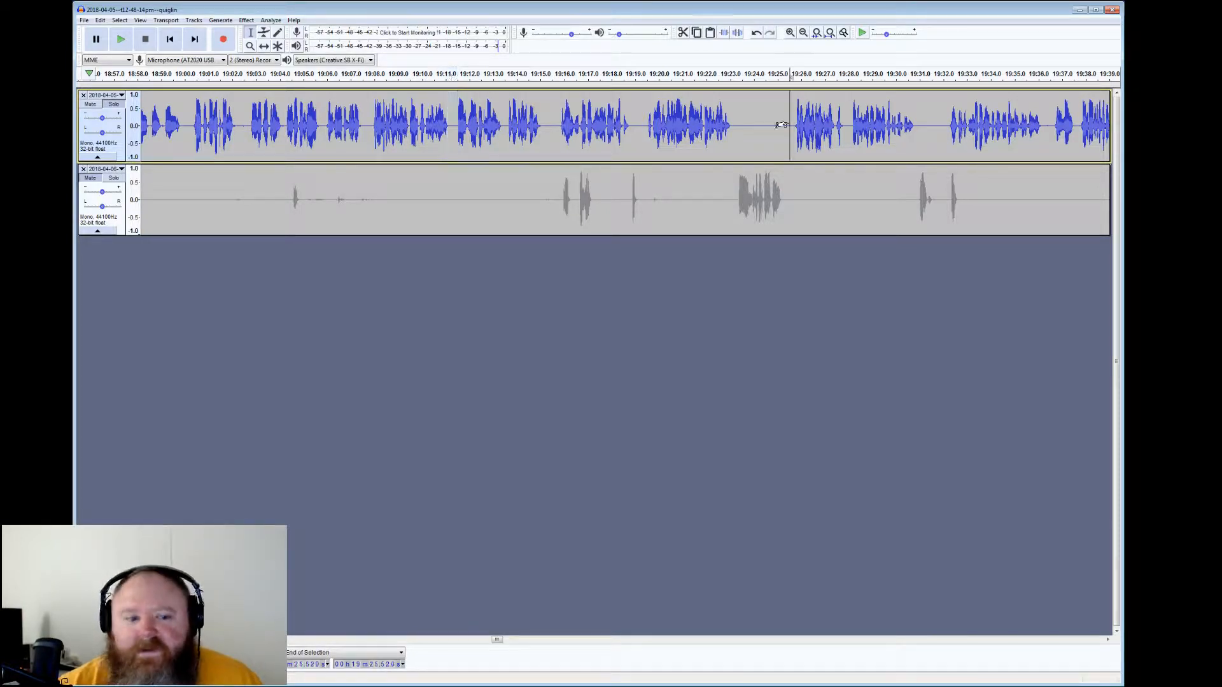
pyautogui.click(121, 39)
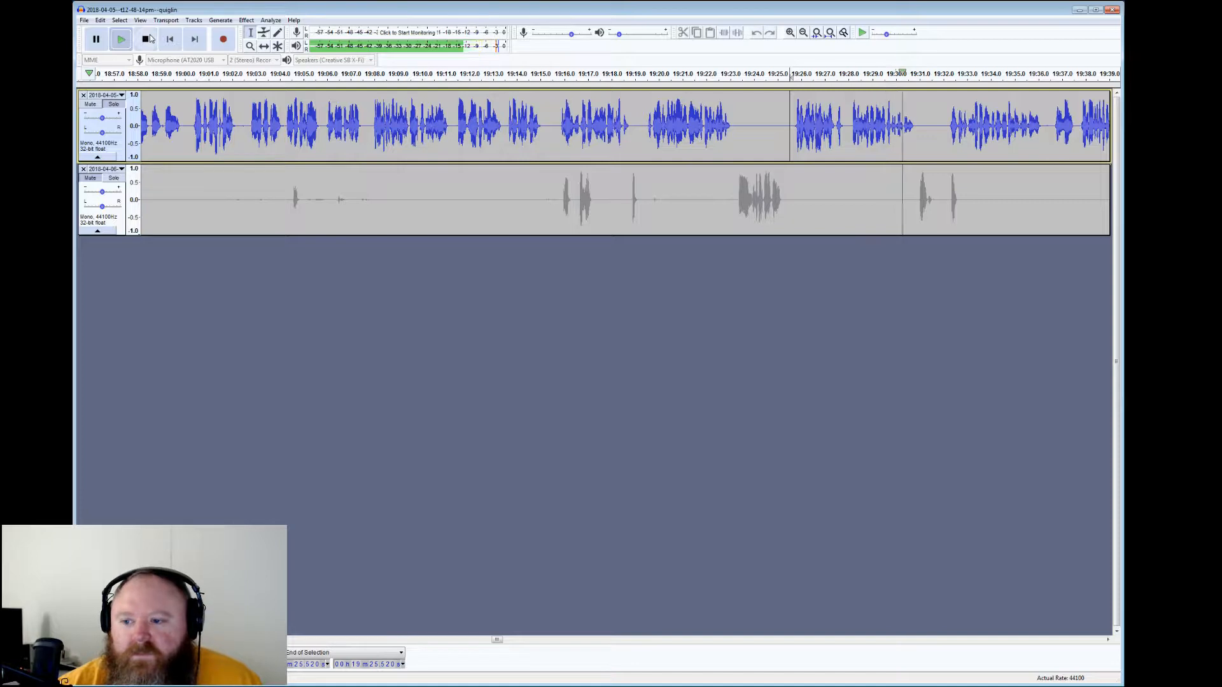
pyautogui.click(146, 39)
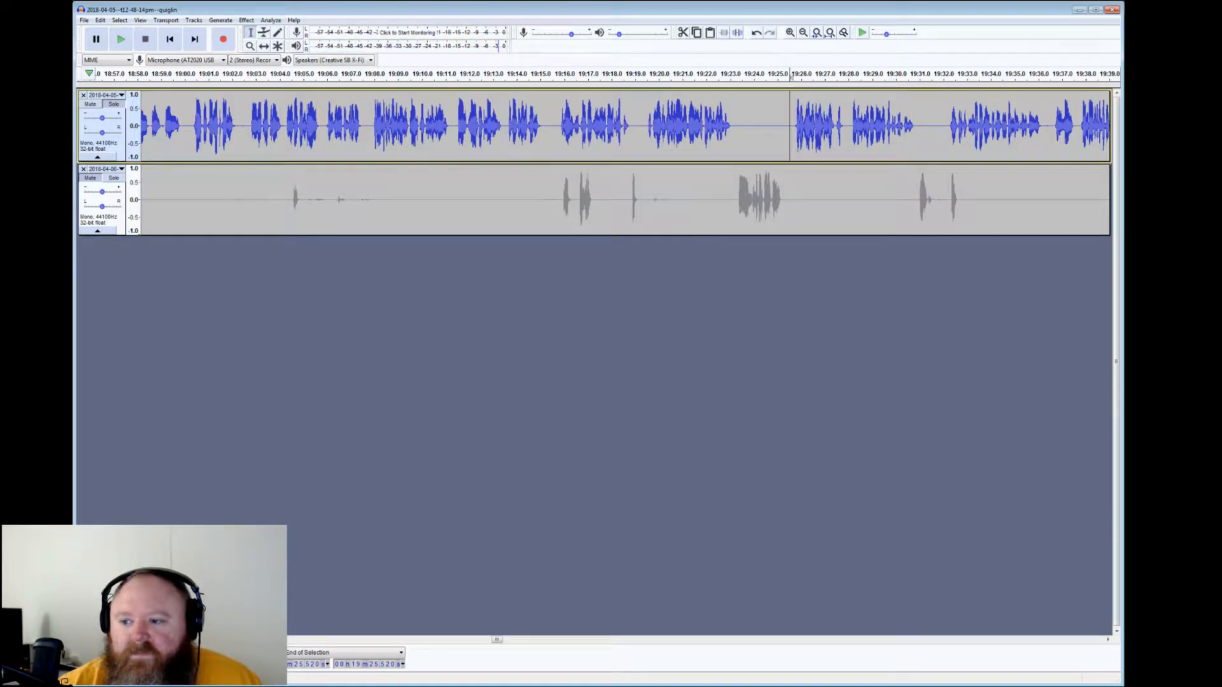
# Silence the short gap at about 19:36.2–19:36.5 and the long pause at about 19:46.8–20:19.2 in the upper track
pyautogui.moveTo(1044, 127); pyautogui.dragTo(1053, 127)
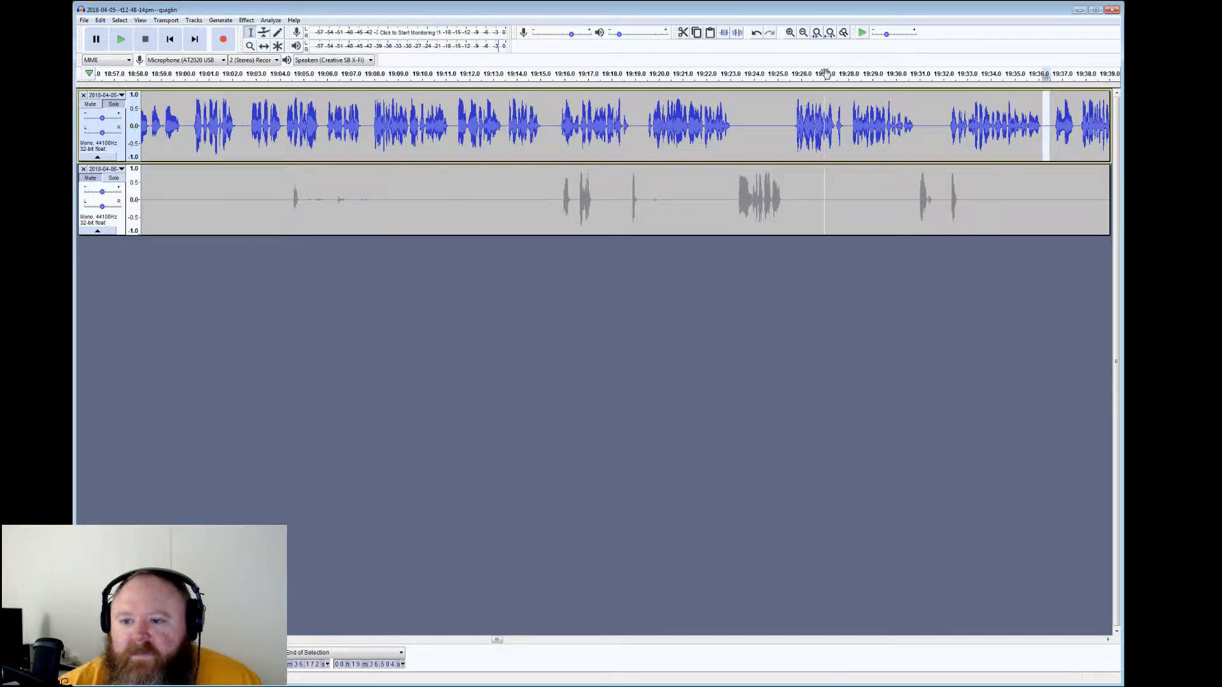
pyautogui.click(1048, 126)
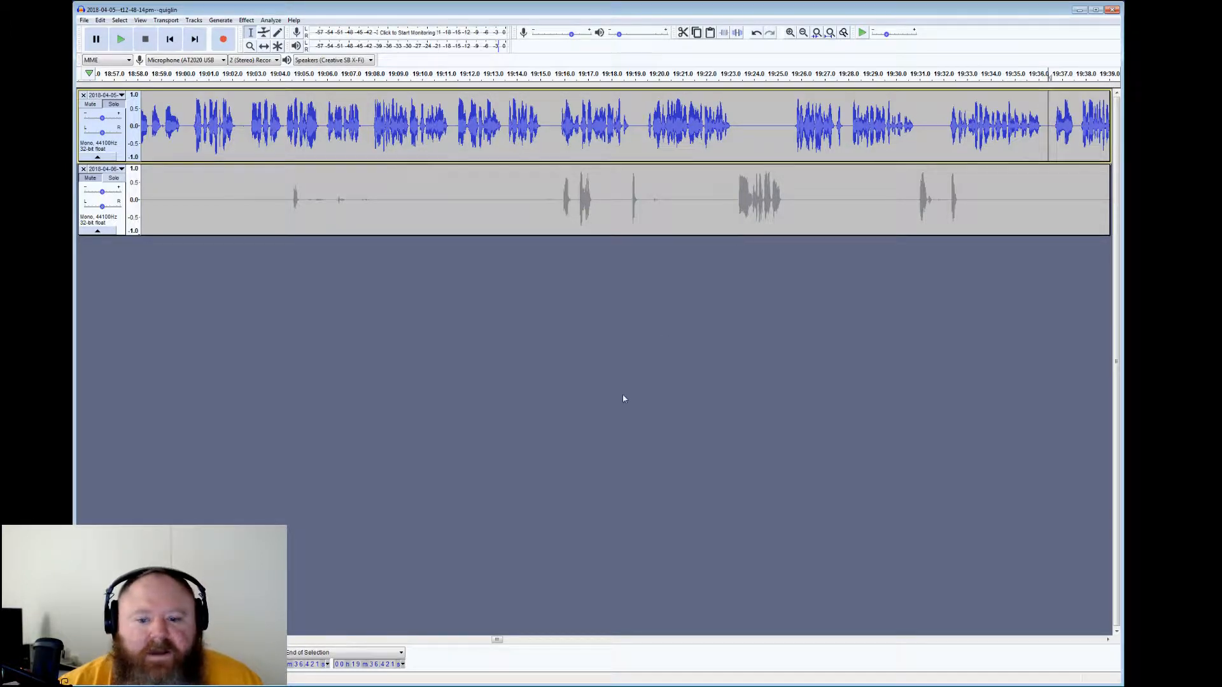
pyautogui.moveTo(499, 646); pyautogui.dragTo(507, 643)
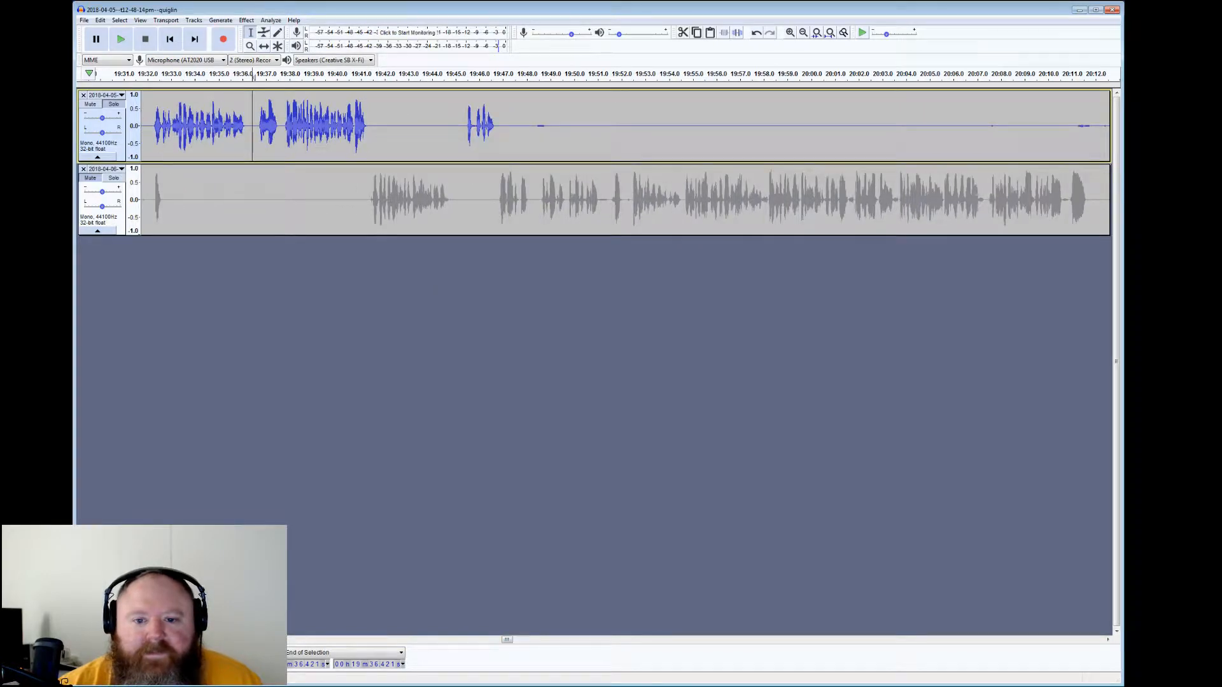
pyautogui.moveTo(498, 126); pyautogui.dragTo(998, 126)
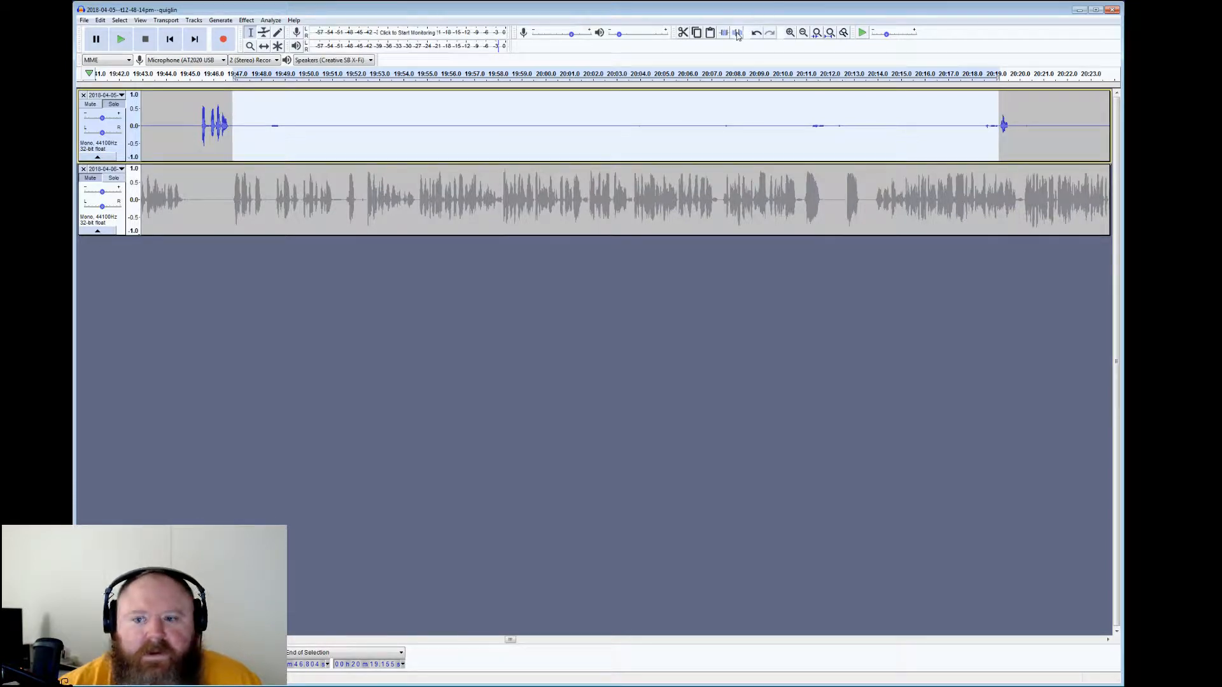
# Silence the upper track's pauses at about 20:19.6–20:41.1 and 20:42.4–20:46.5
pyautogui.moveTo(1009, 126)
pyautogui.mouseDown()
pyautogui.moveTo(1114, 126)
pyautogui.moveTo(1002, 126)
pyautogui.mouseUp()
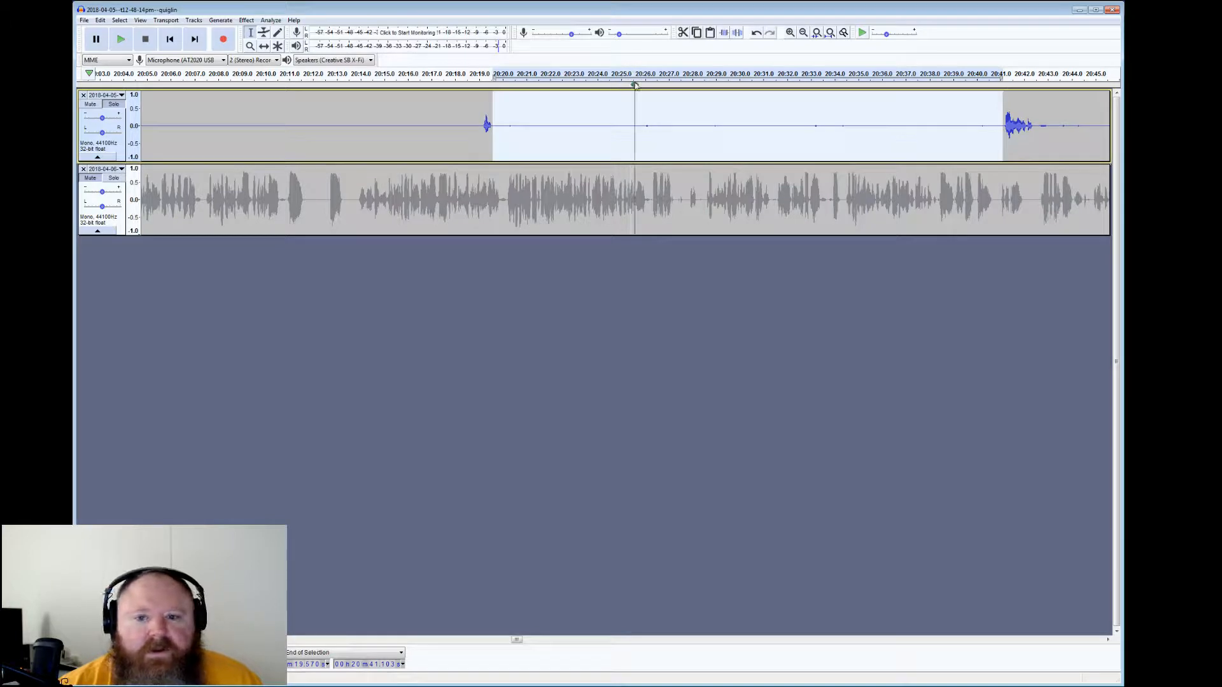
pyautogui.click(737, 33)
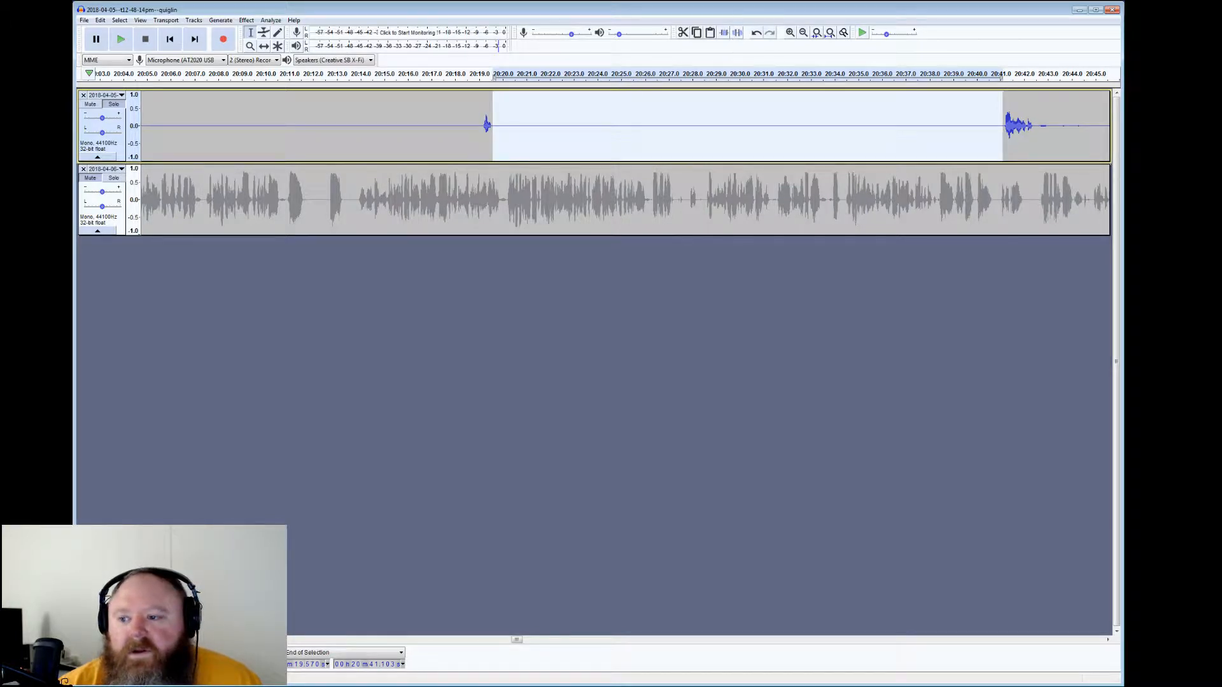
pyautogui.moveTo(1034, 126)
pyautogui.mouseDown()
pyautogui.moveTo(1105, 126)
pyautogui.moveTo(1012, 126)
pyautogui.mouseUp()
pyautogui.click(738, 32)
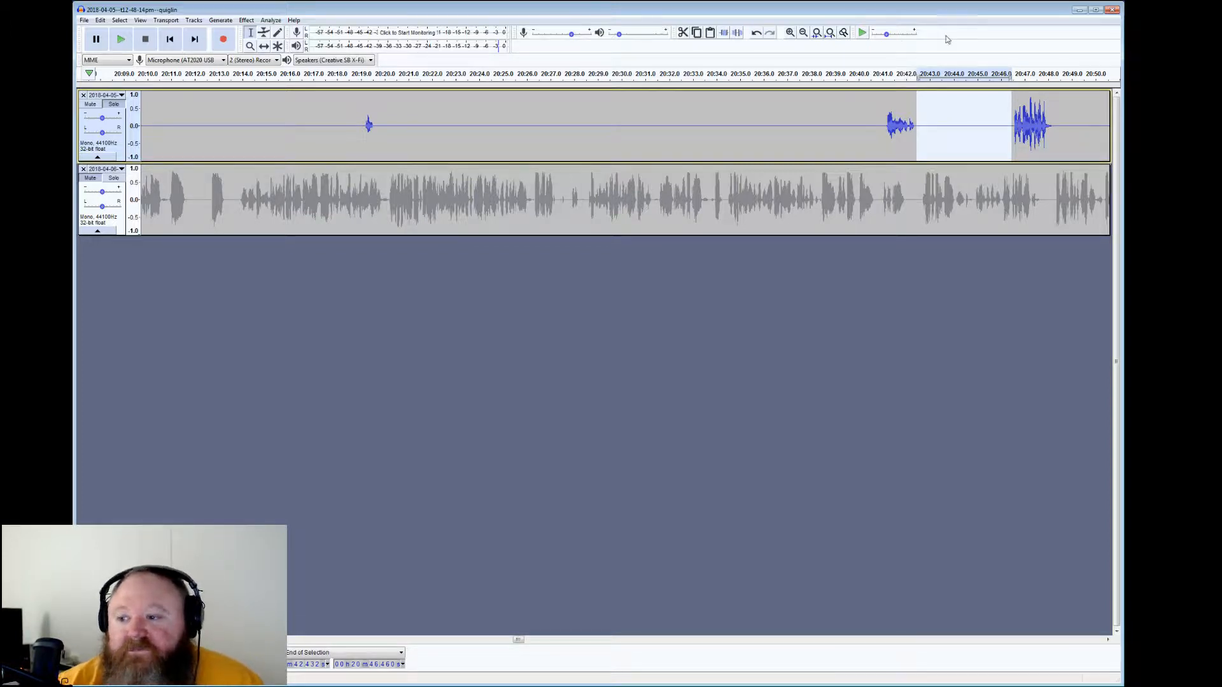
# Silence the upper track's pauses at about 20:48.3–20:55.8 and 20:57.1–21:01.9
pyautogui.moveTo(1055, 128); pyautogui.dragTo(998, 127)
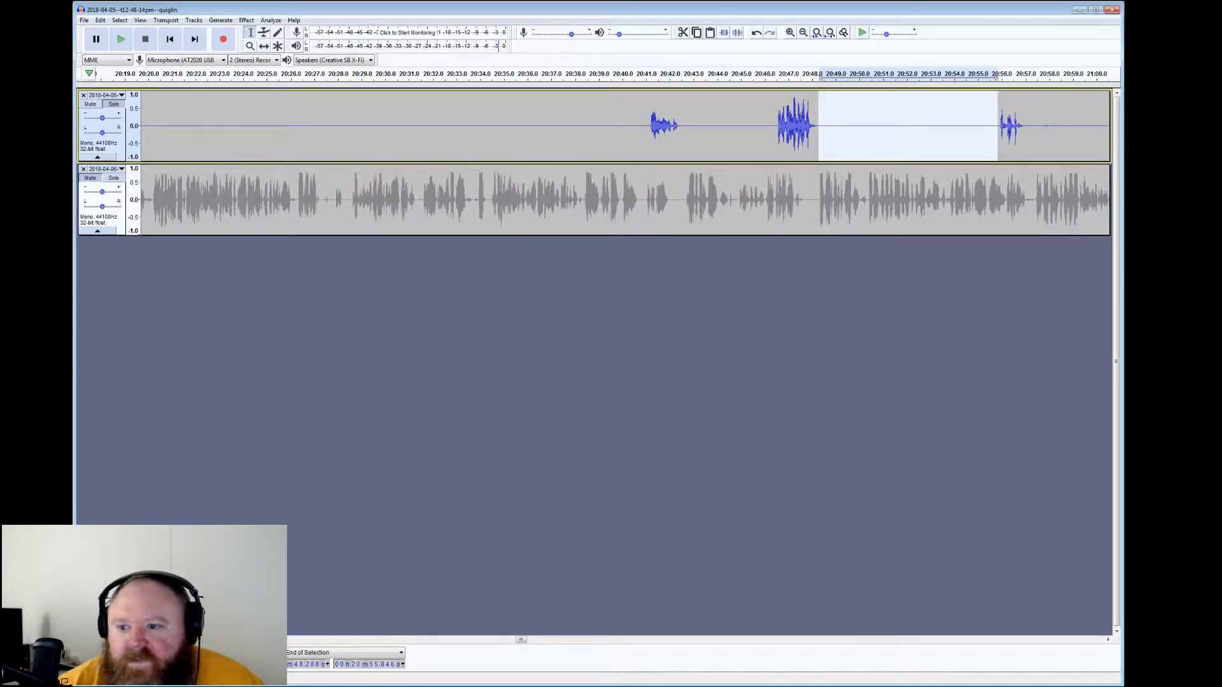
pyautogui.click(994, 127)
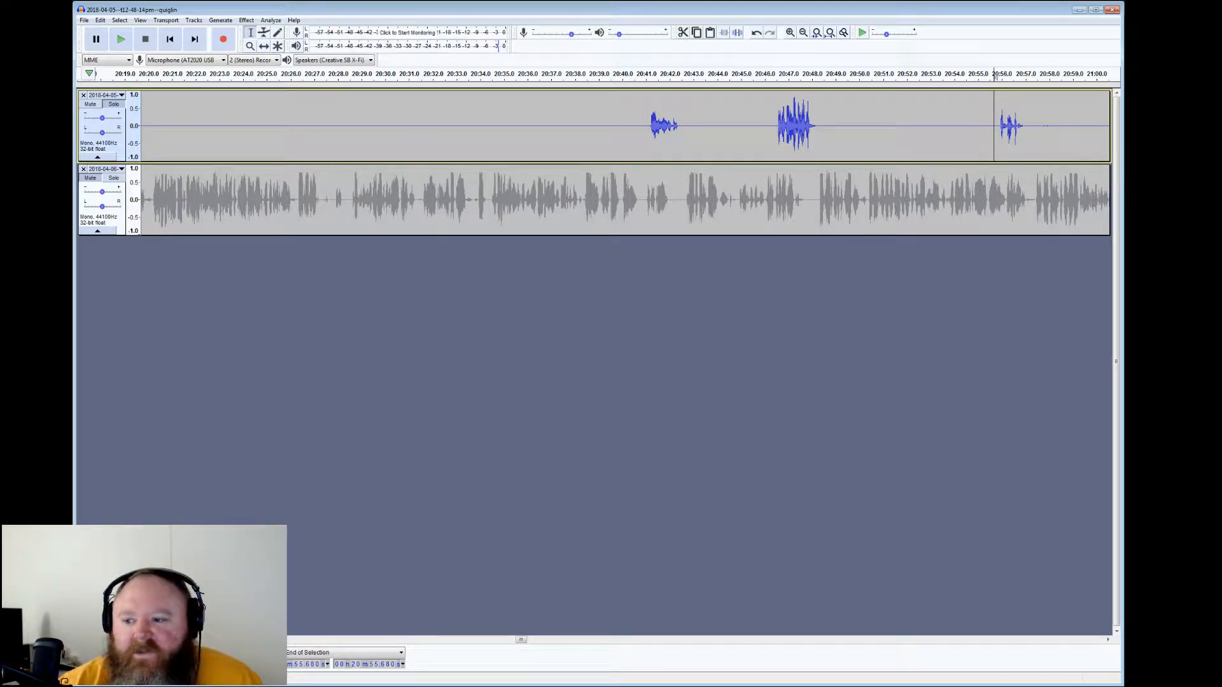
pyautogui.moveTo(1027, 127)
pyautogui.mouseDown()
pyautogui.moveTo(1109, 127)
pyautogui.moveTo(1009, 127)
pyautogui.mouseUp()
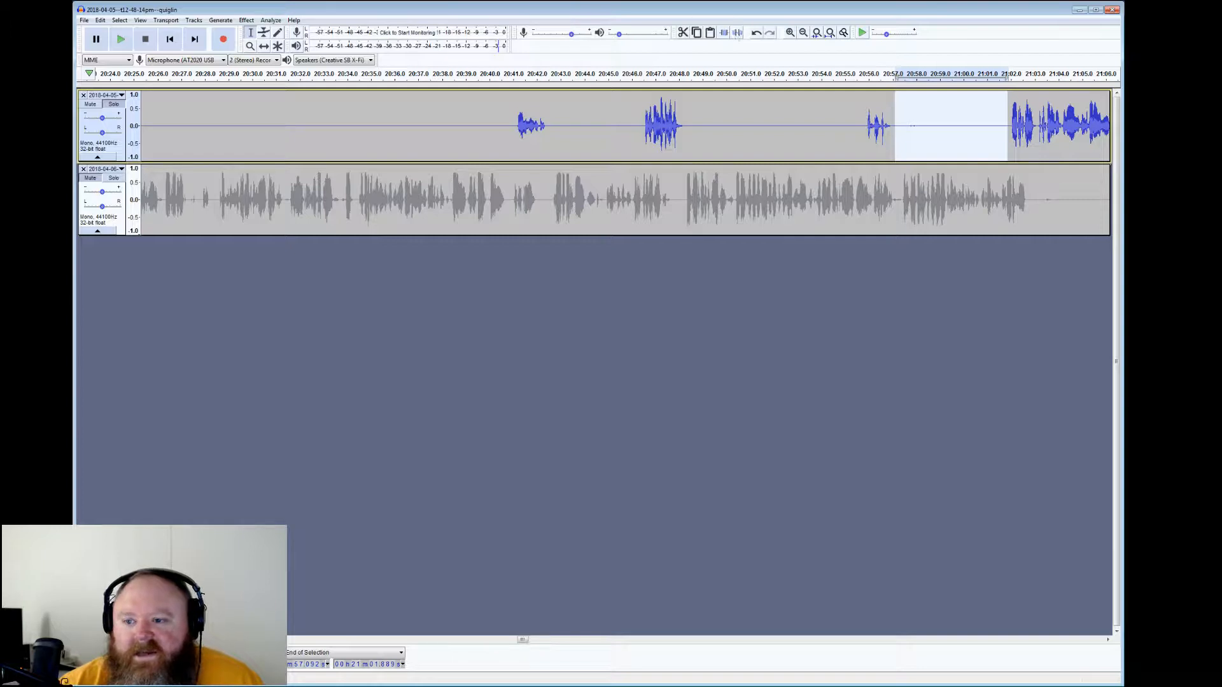
# Listen to the upper track from about 21:01.7
pyautogui.click(1005, 125)
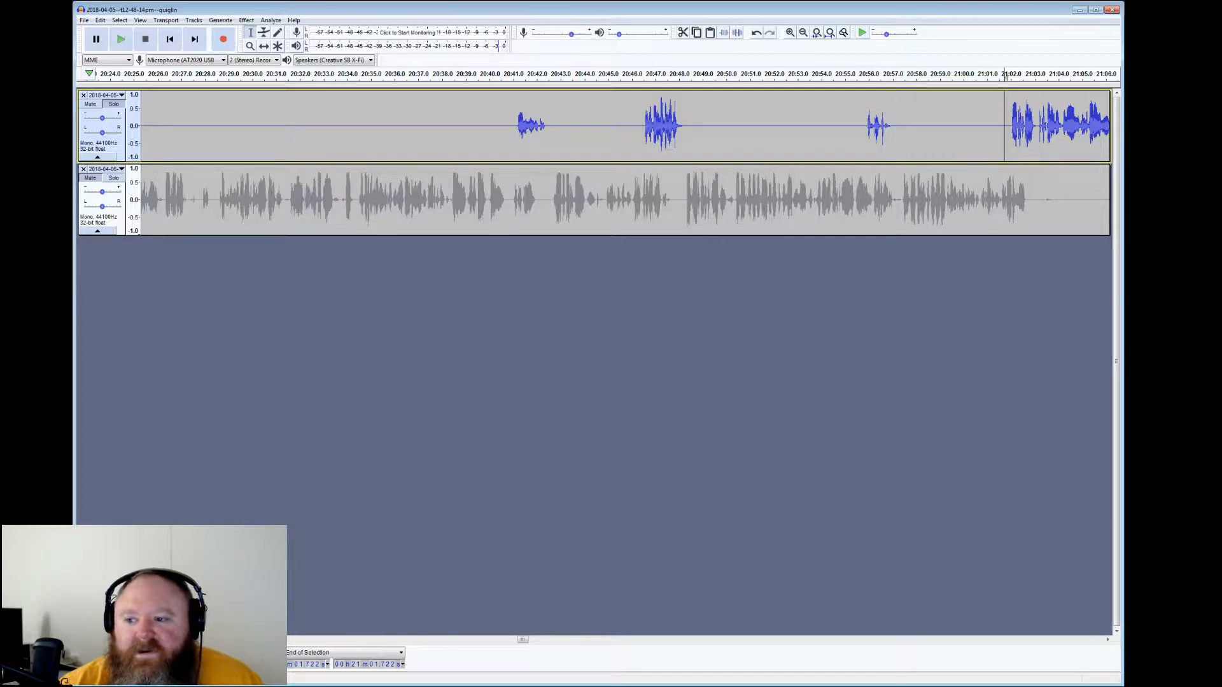
pyautogui.click(121, 39)
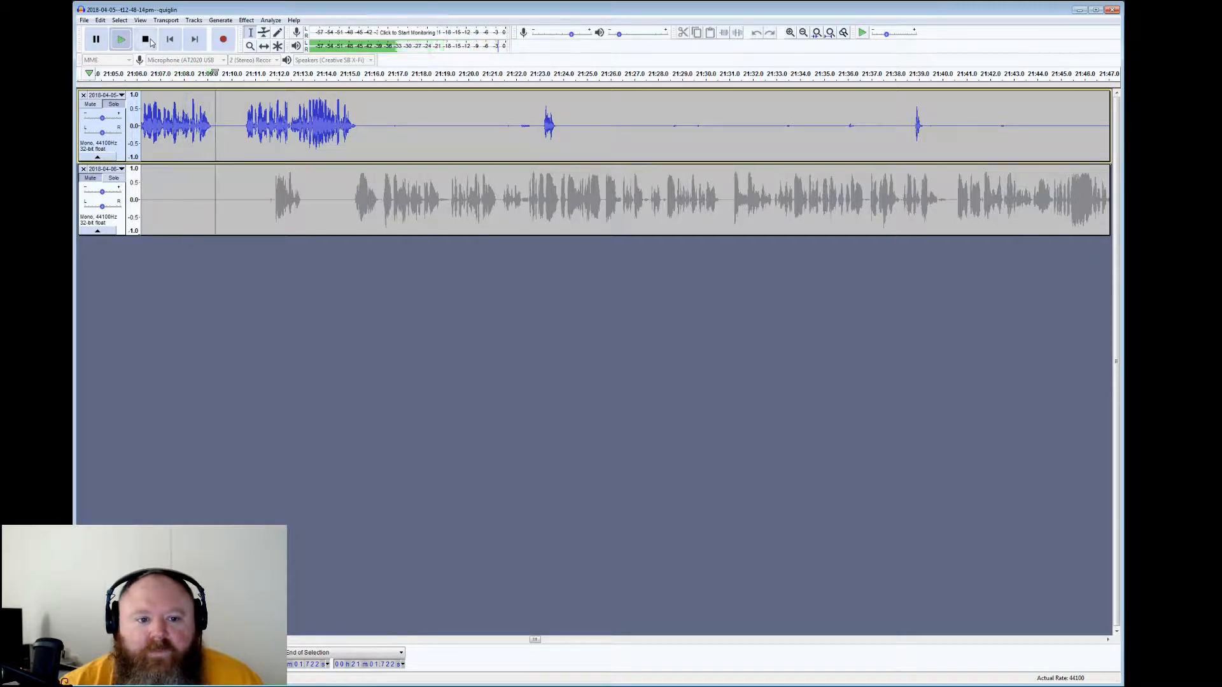
pyautogui.click(148, 40)
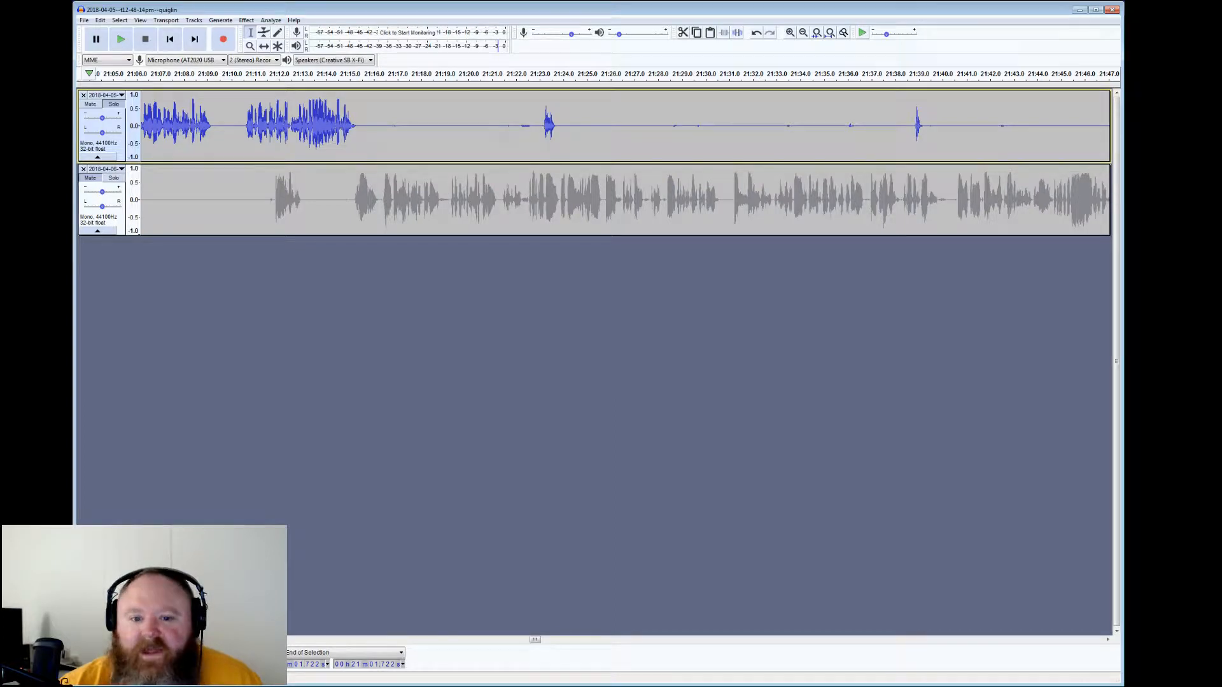
# Silence the upper track's pauses from about 21:15.4 to the short sound near 21:23, at 21:23.8–21:38.6 and at 21:39.2–21:48.5
pyautogui.moveTo(361, 128); pyautogui.dragTo(910, 127)
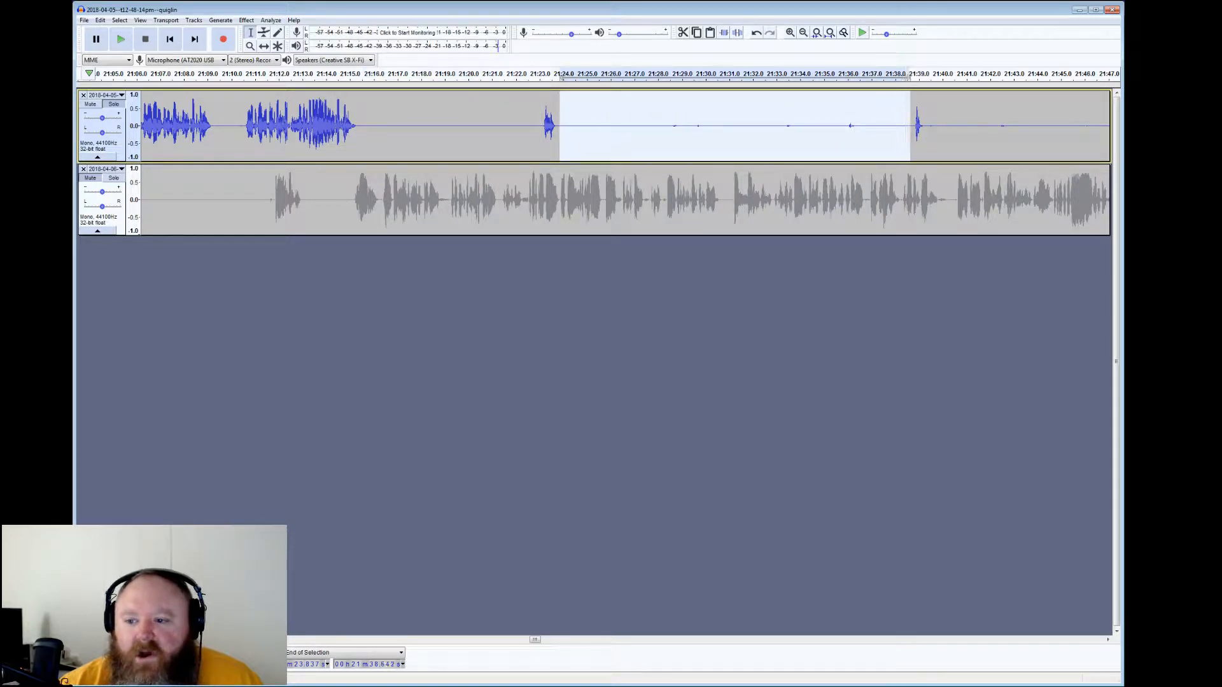
pyautogui.click(737, 33)
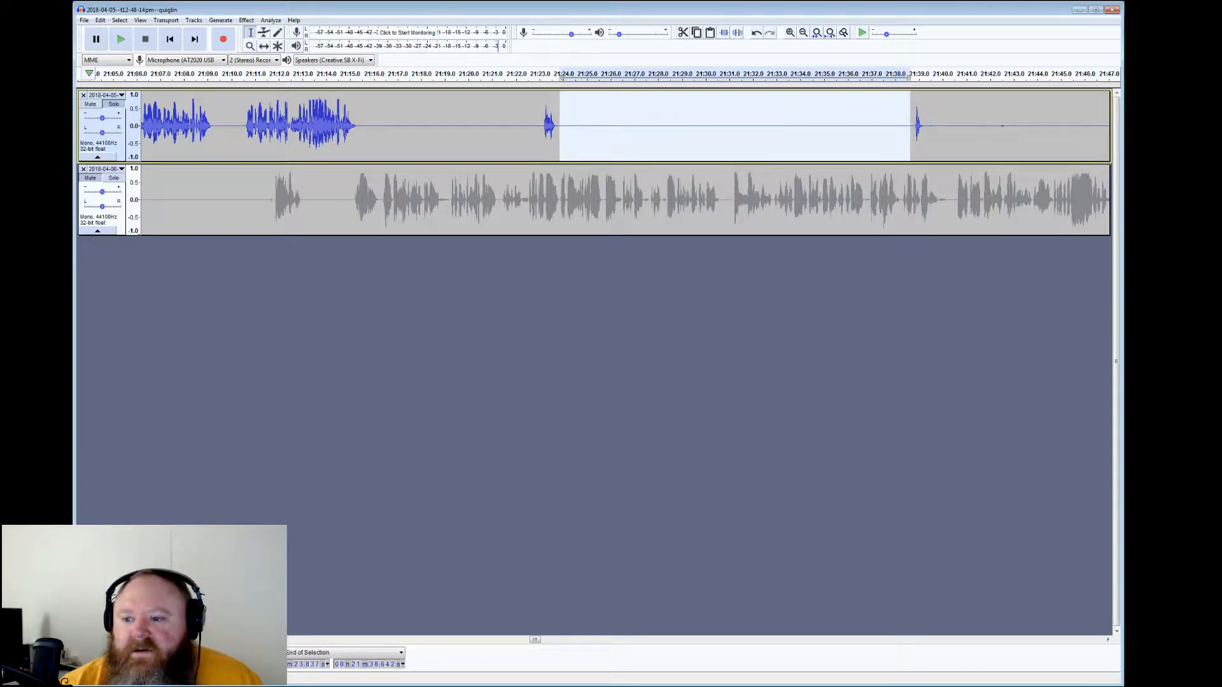
pyautogui.moveTo(924, 127); pyautogui.dragTo(1010, 128)
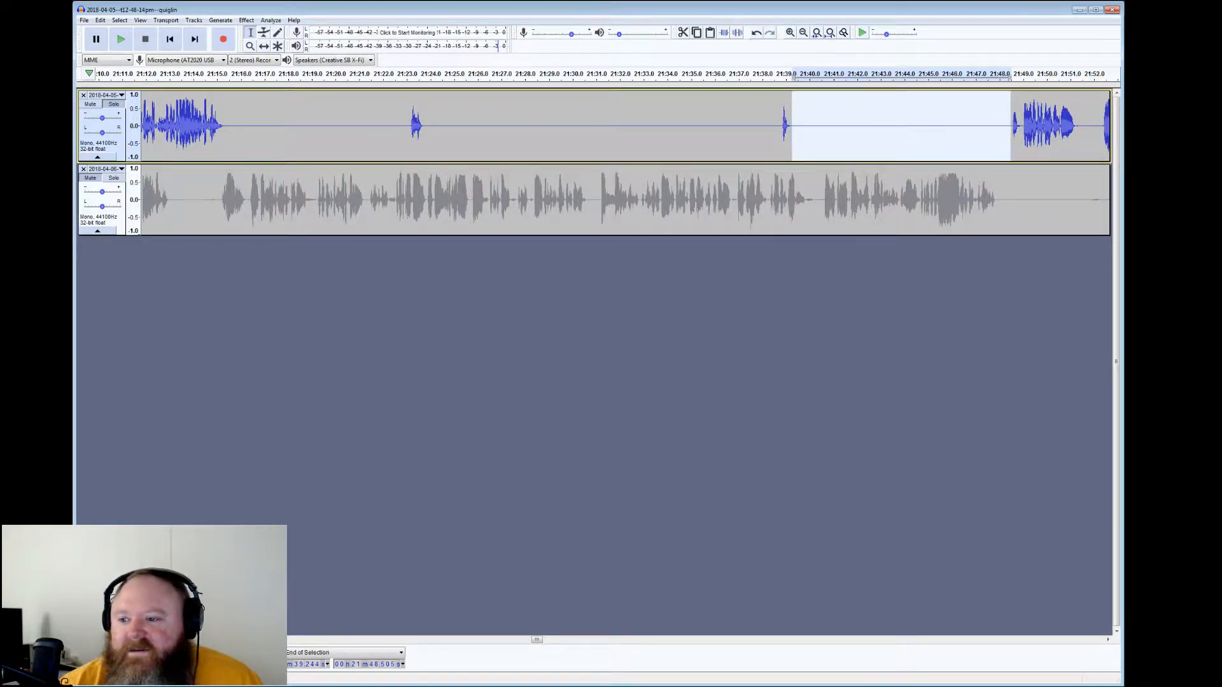
# Listen to the upper track from about 21:48.3 and place the cursor in the gap at about 21:51.5
pyautogui.click(1008, 127)
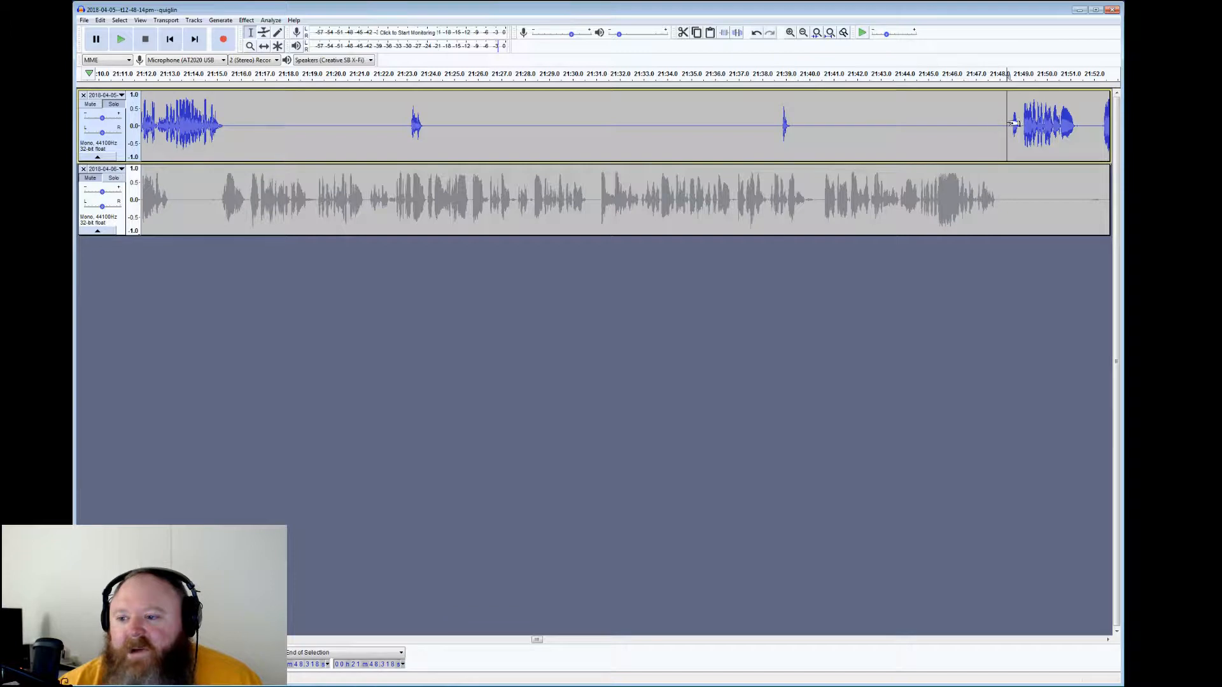
pyautogui.click(122, 39)
pyautogui.click(146, 39)
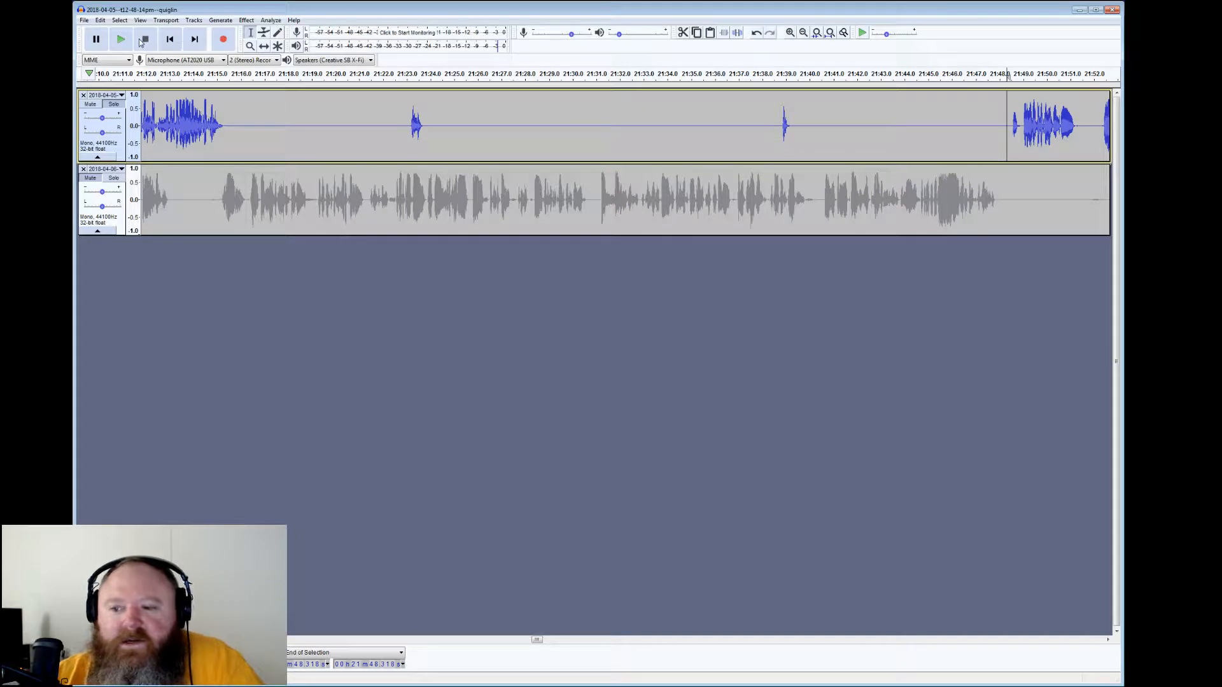
pyautogui.click(1084, 128)
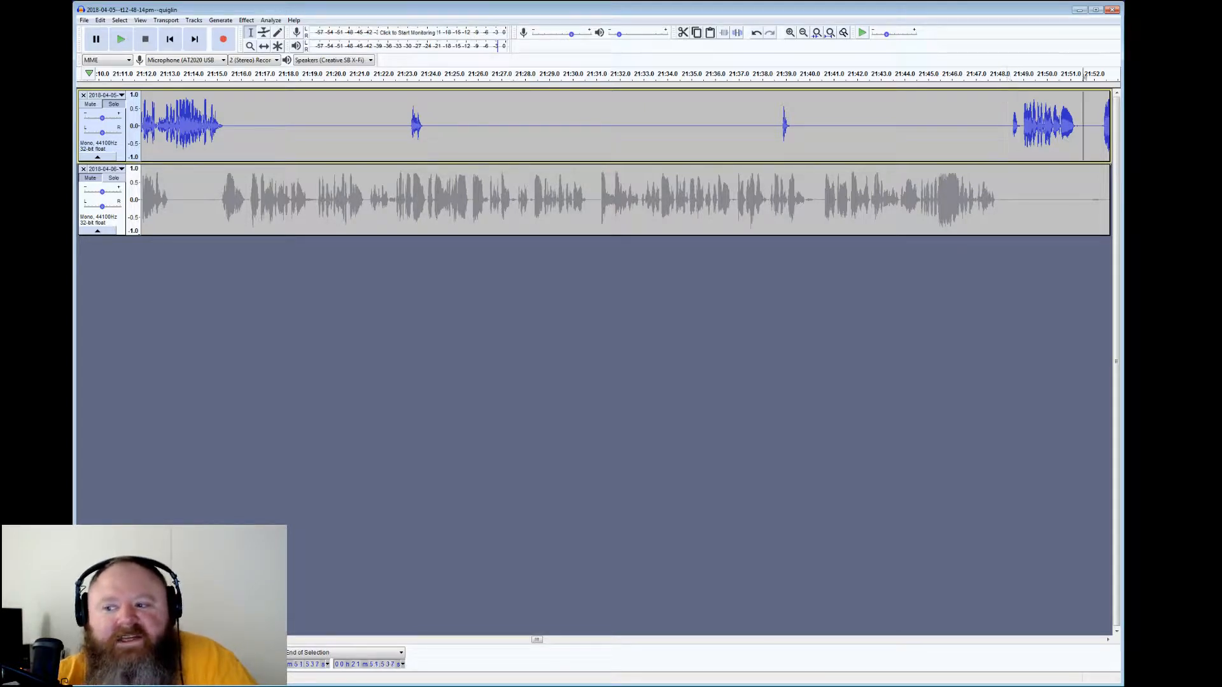
# Listen to the upper track from about 21:51.5 and silence its pauses at 22:05.5–22:10.1 and 22:13.0–22:13.9
pyautogui.click(120, 42)
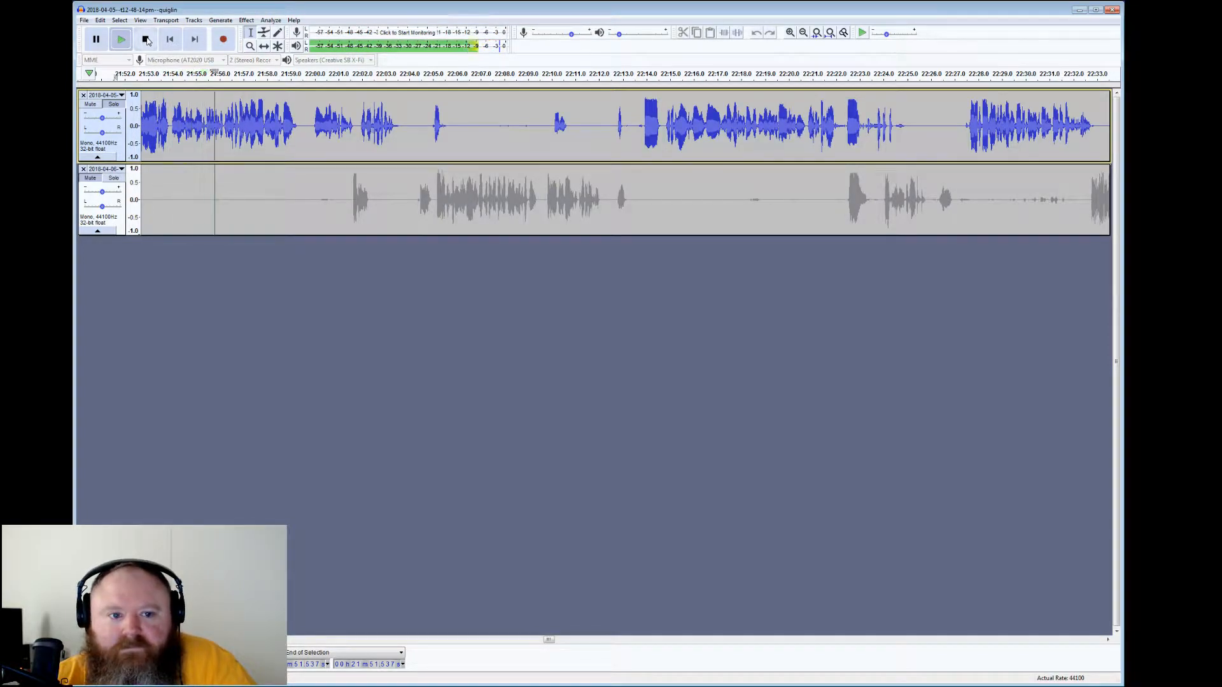
pyautogui.click(146, 40)
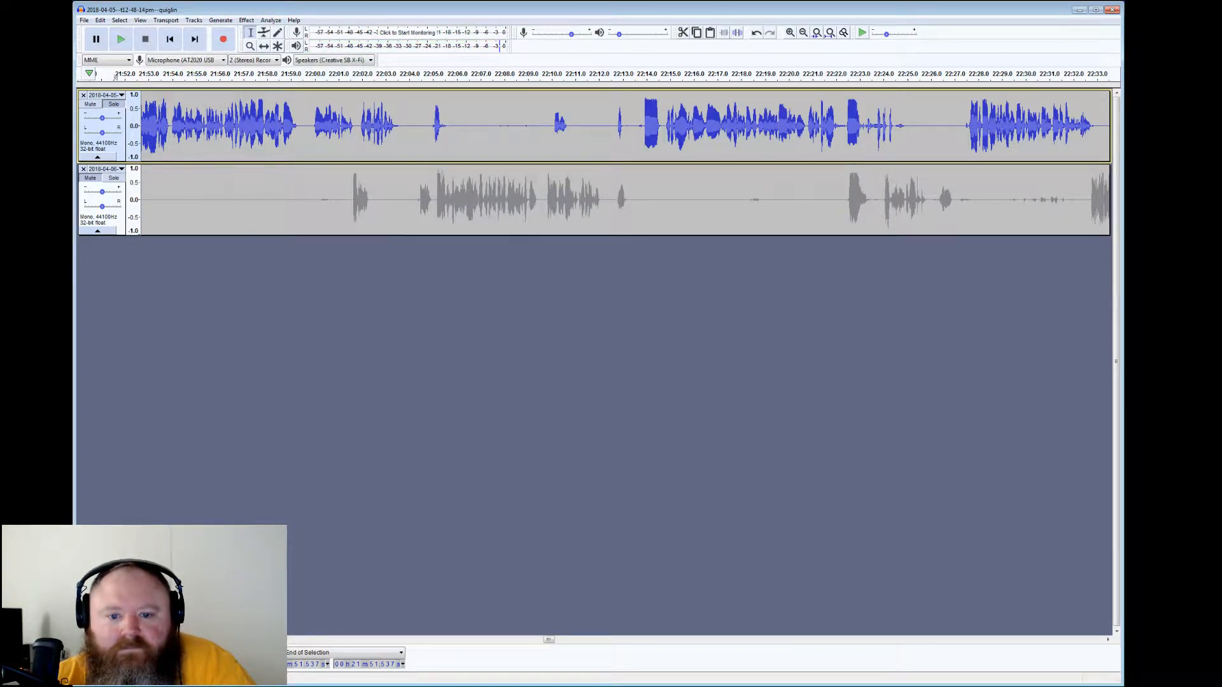
pyautogui.moveTo(554, 127); pyautogui.dragTo(446, 127)
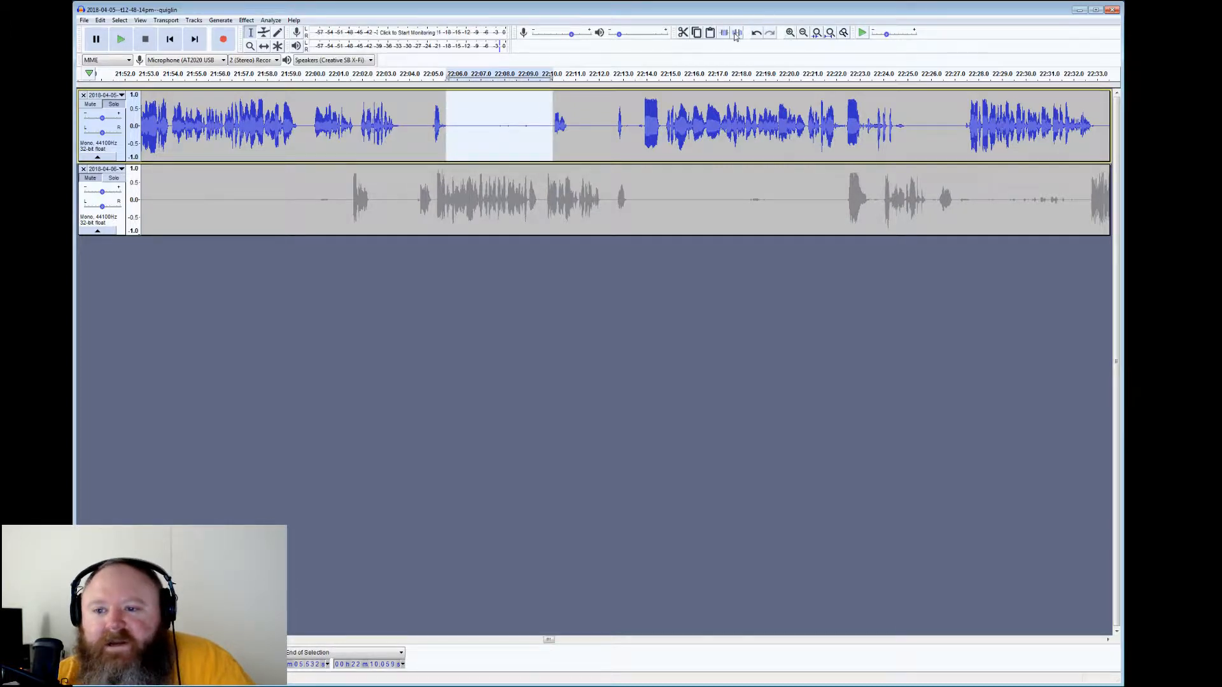
pyautogui.click(623, 74)
pyautogui.moveTo(624, 74); pyautogui.dragTo(644, 75)
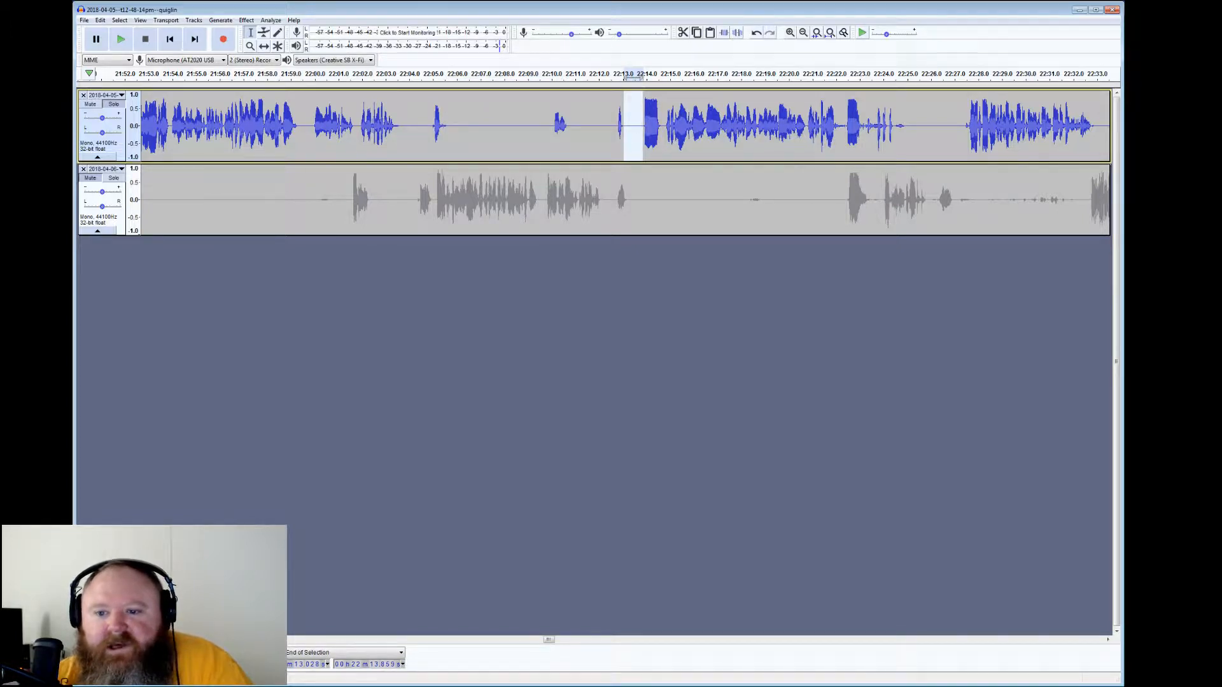
# Listen to the upper track from about 22:12.7, just before the short sound
pyautogui.click(635, 75)
pyautogui.click(617, 74)
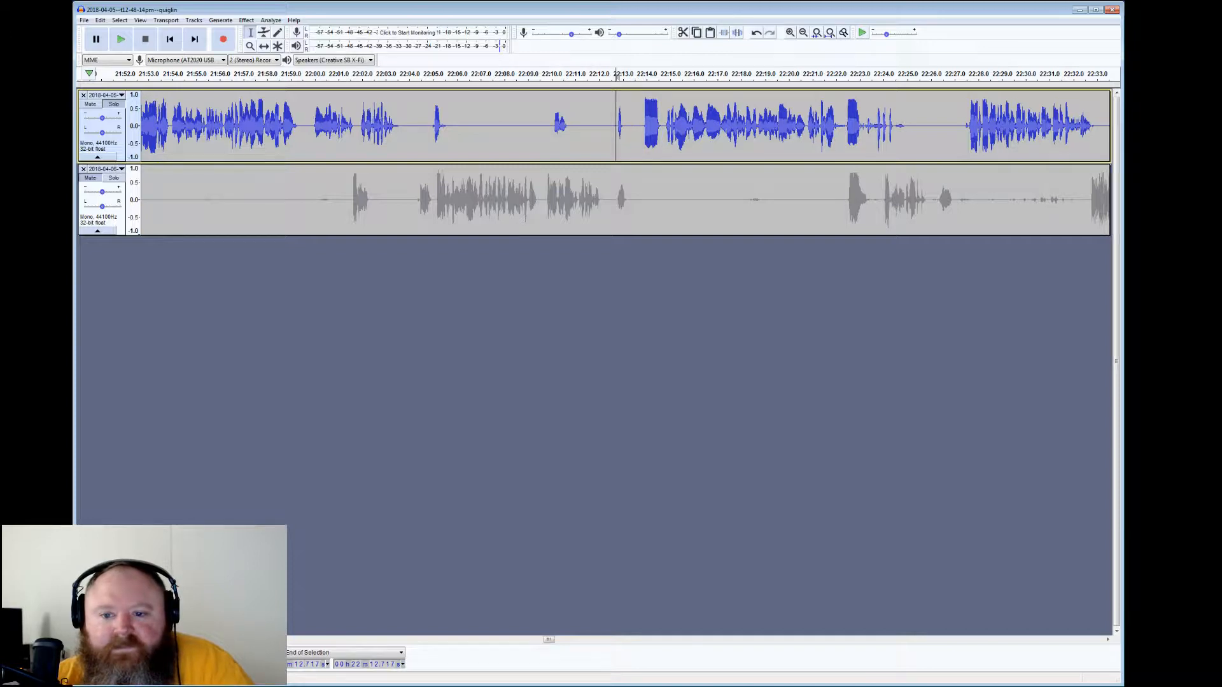
pyautogui.click(121, 39)
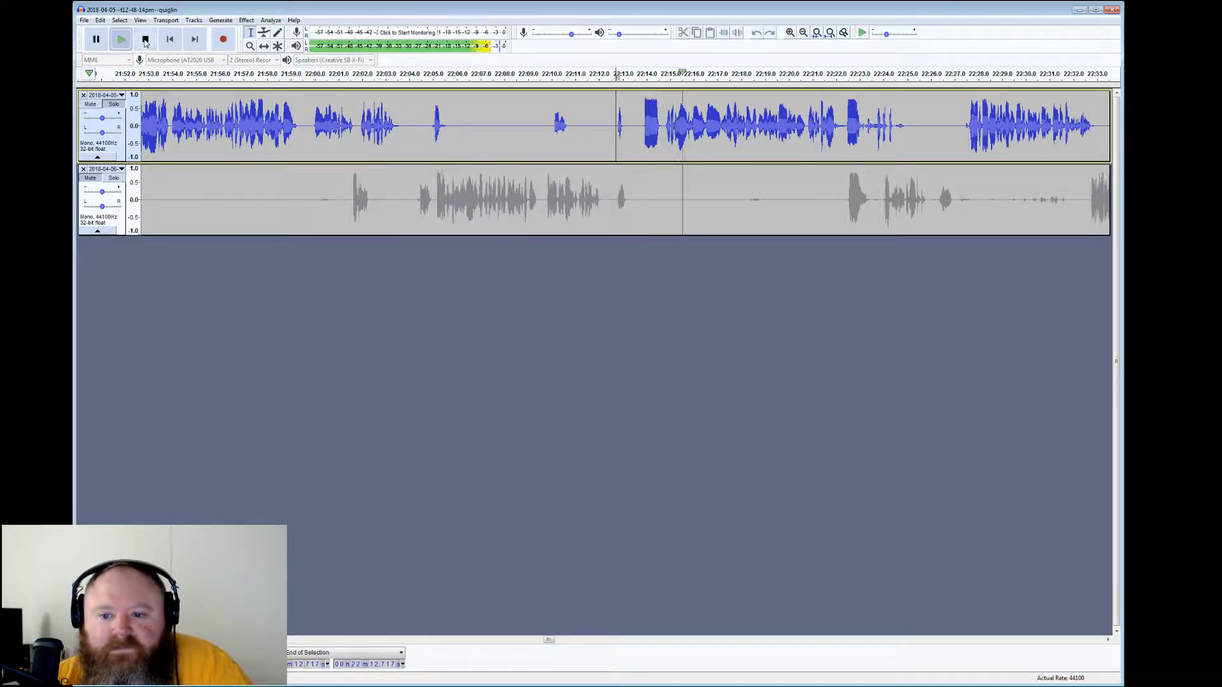
pyautogui.click(145, 39)
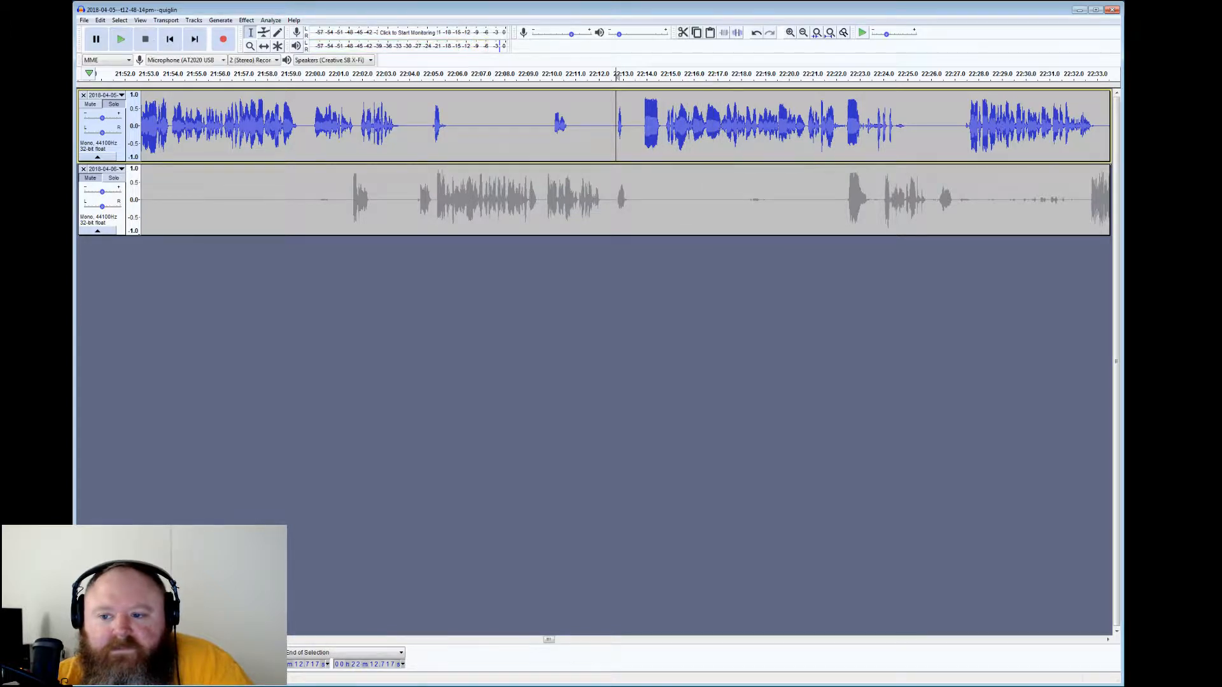
# Silence the upper track's pauses at about 22:22.0–22:22.4 and 22:24.5–22:27.6
pyautogui.moveTo(845, 126); pyautogui.dragTo(835, 126)
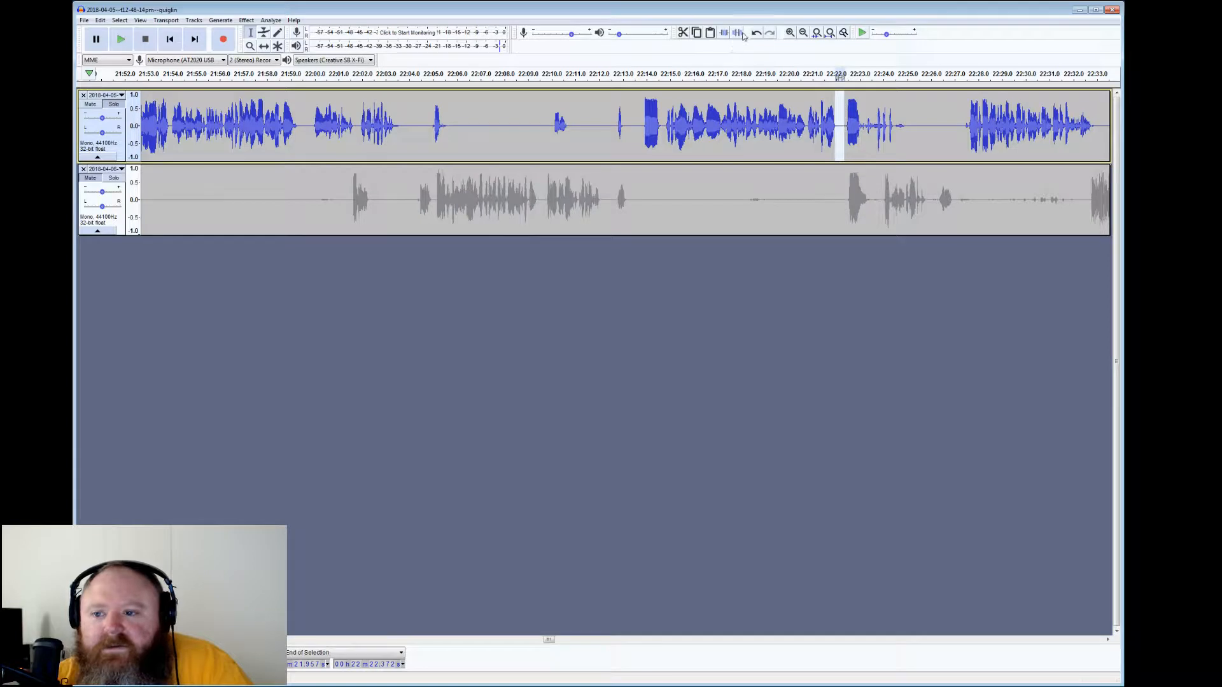
pyautogui.moveTo(896, 126); pyautogui.dragTo(967, 126)
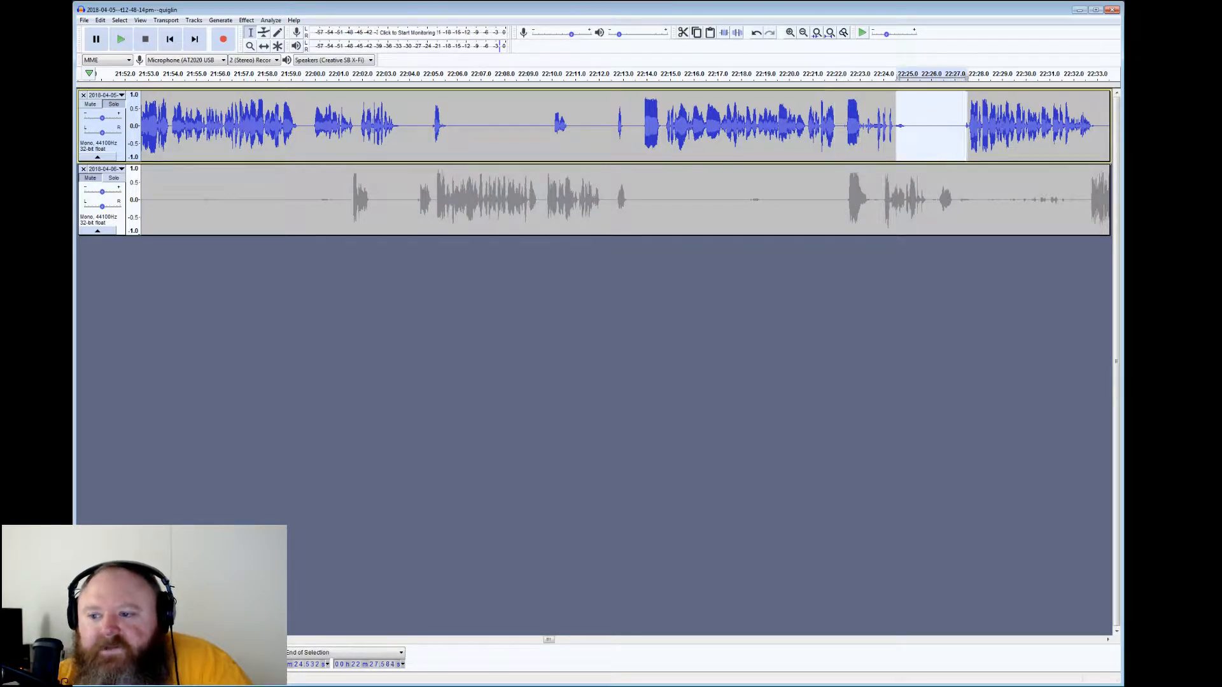
pyautogui.click(737, 32)
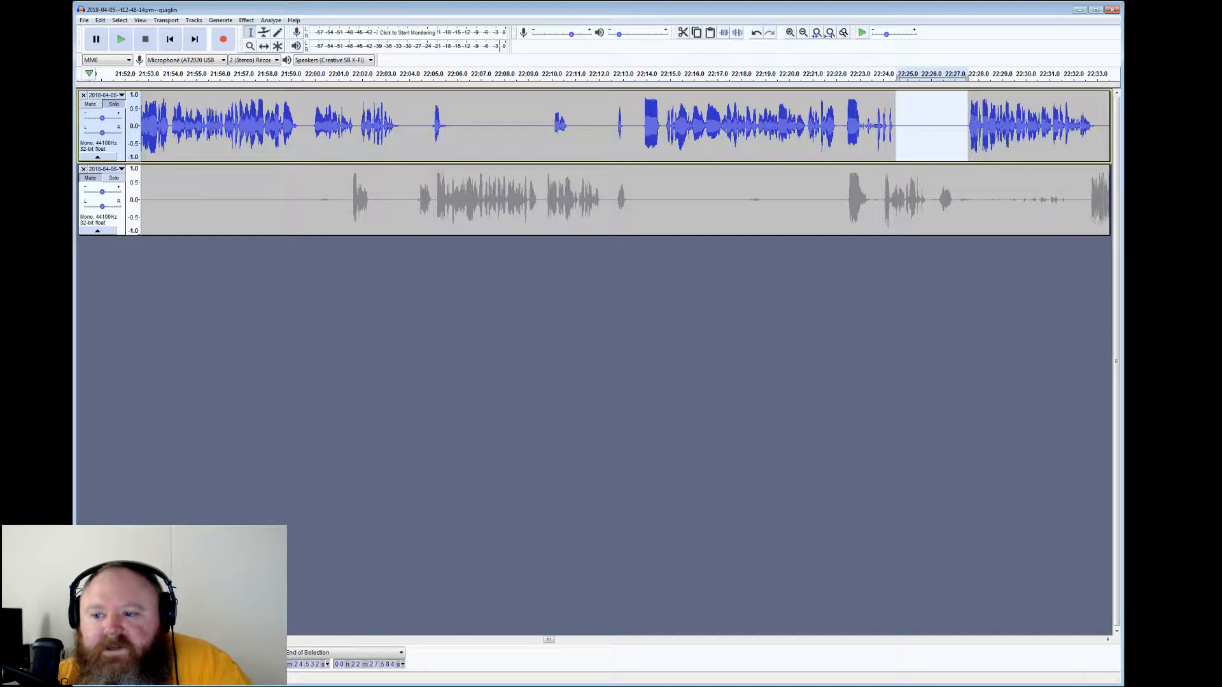
# Listen to the upper track from about 22:27.1
pyautogui.click(957, 124)
pyautogui.click(120, 39)
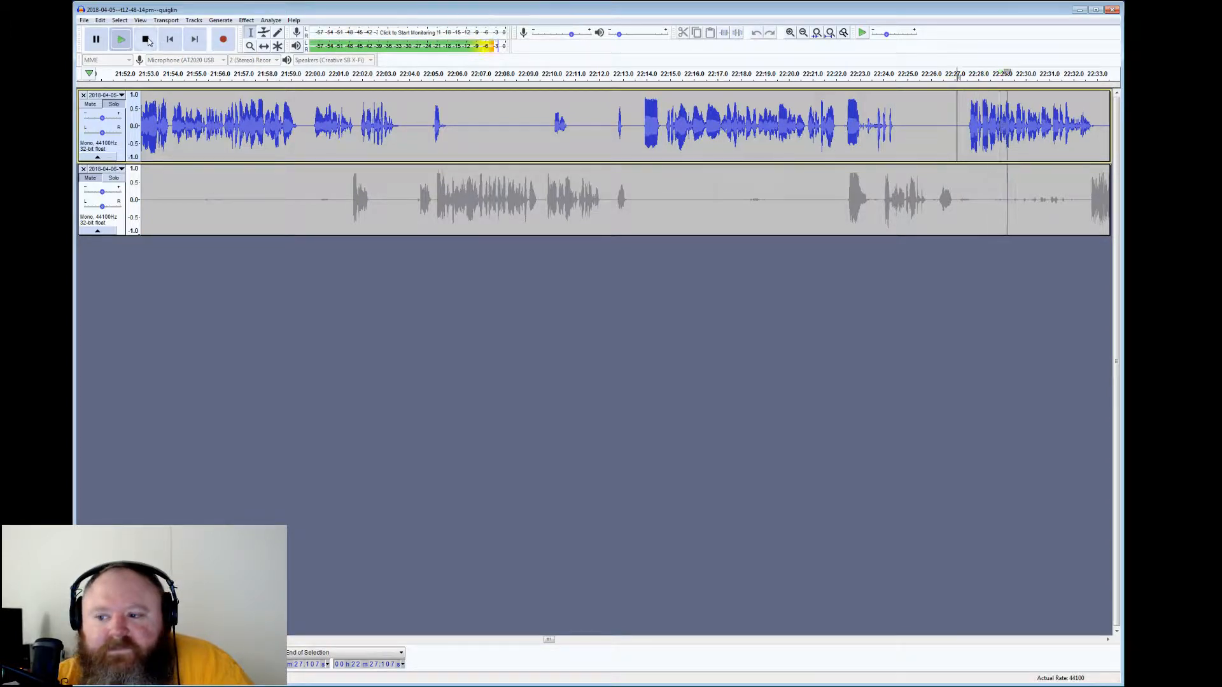
pyautogui.click(146, 41)
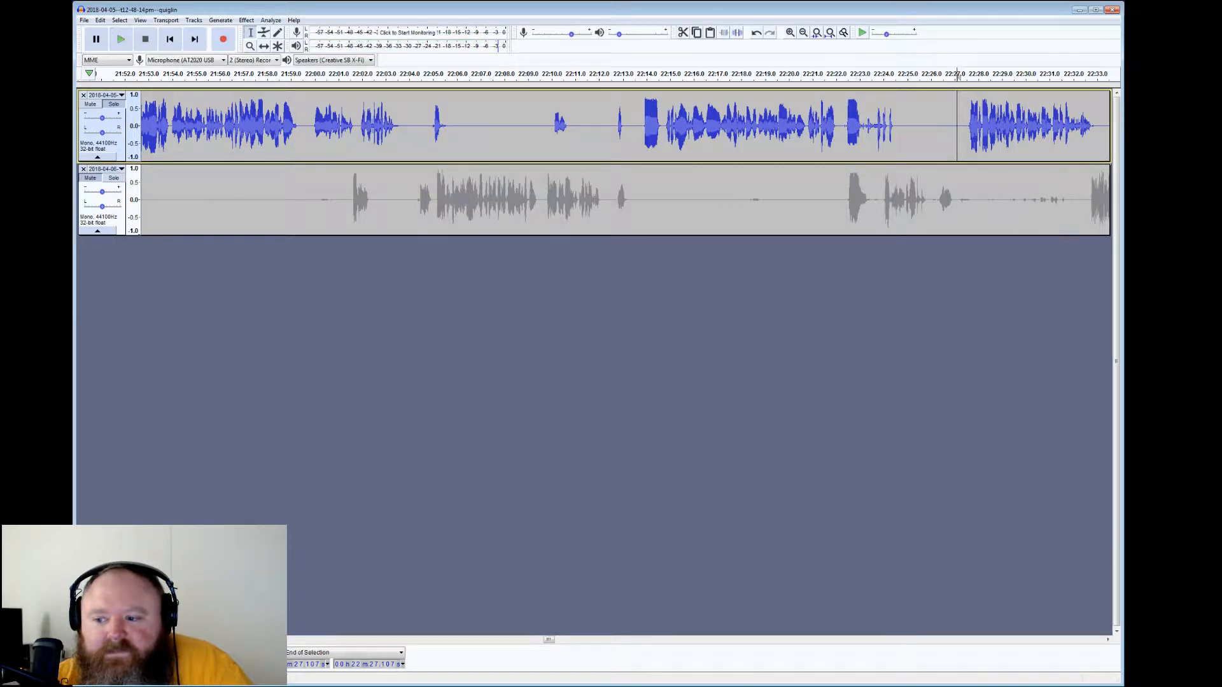
# Silence the lower track's faint noises at about 22:27.1–22:32.5 and listen to the upper track from about 22:32.9
pyautogui.moveTo(956, 200); pyautogui.dragTo(1085, 200)
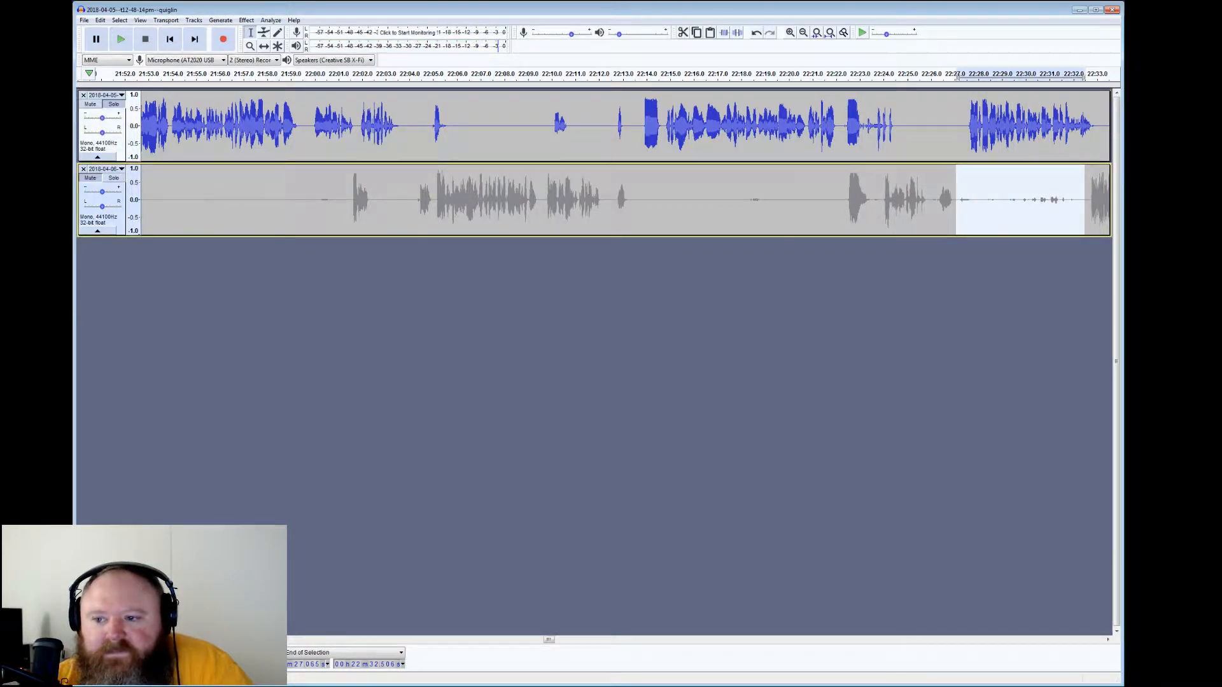
pyautogui.click(737, 32)
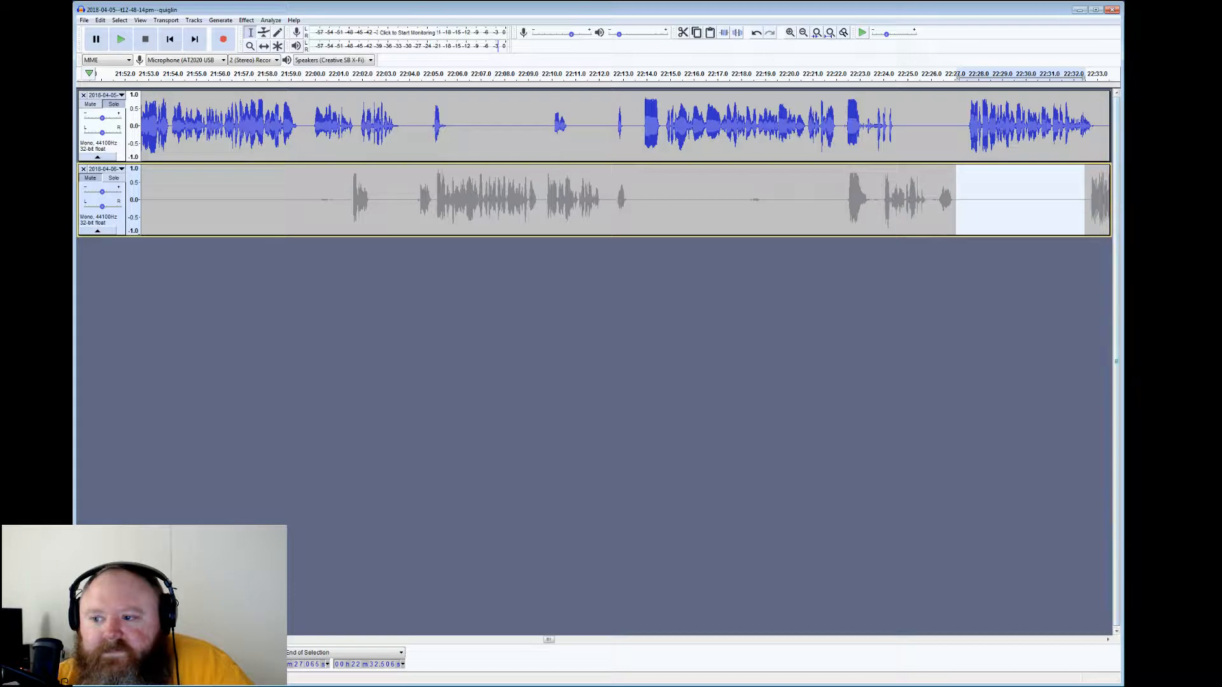
pyautogui.click(1094, 122)
pyautogui.click(122, 39)
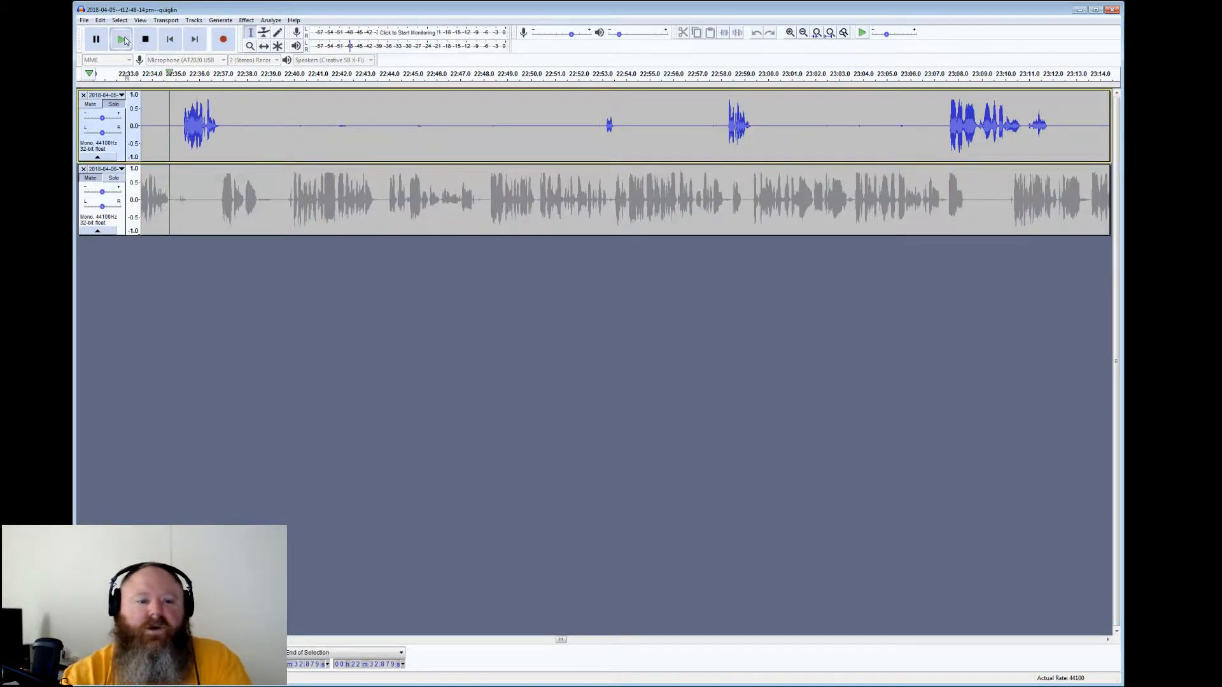
pyautogui.click(146, 40)
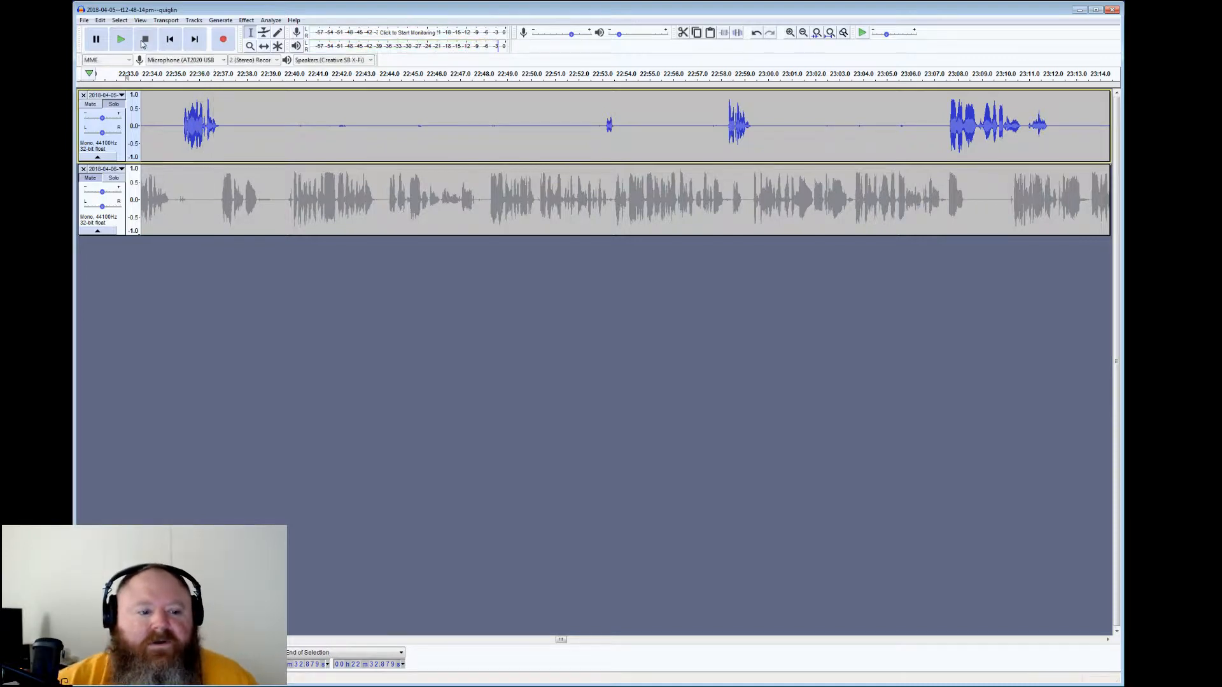
# Silence the upper track's pauses from about 22:37 to 23:07.3, keeping the sounds near 22:53 and 22:59, and listen from 23:07.4
pyautogui.moveTo(220, 128); pyautogui.dragTo(941, 128)
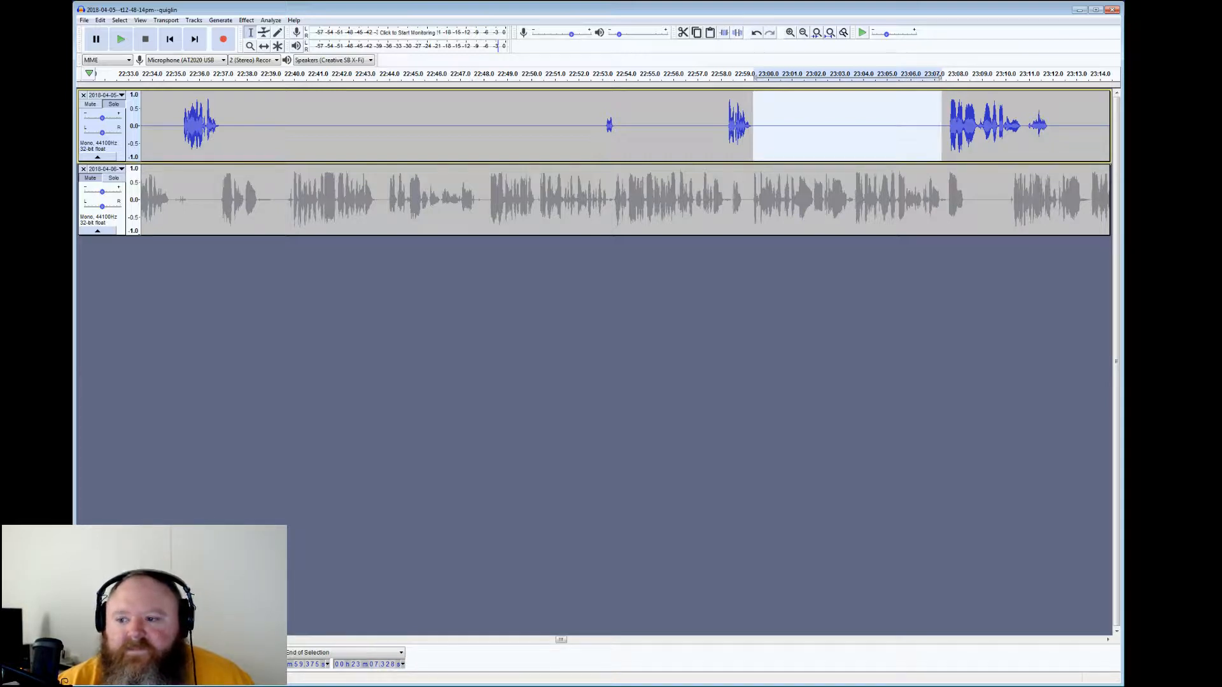
pyautogui.click(944, 127)
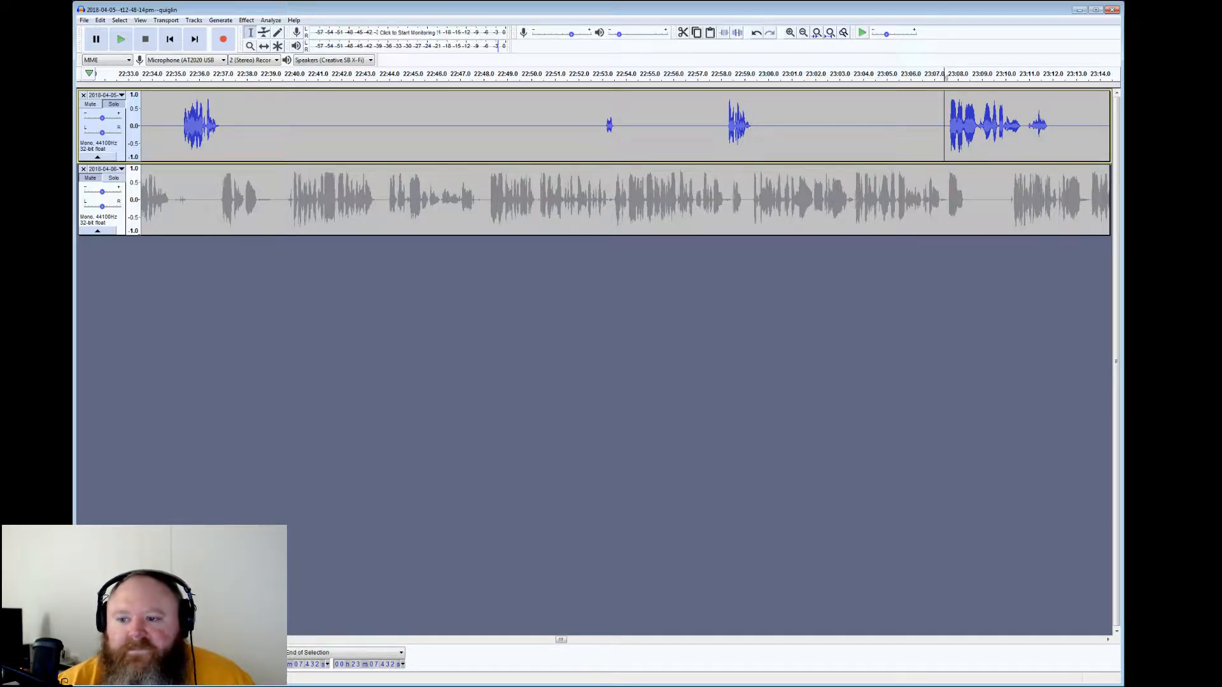
pyautogui.click(121, 39)
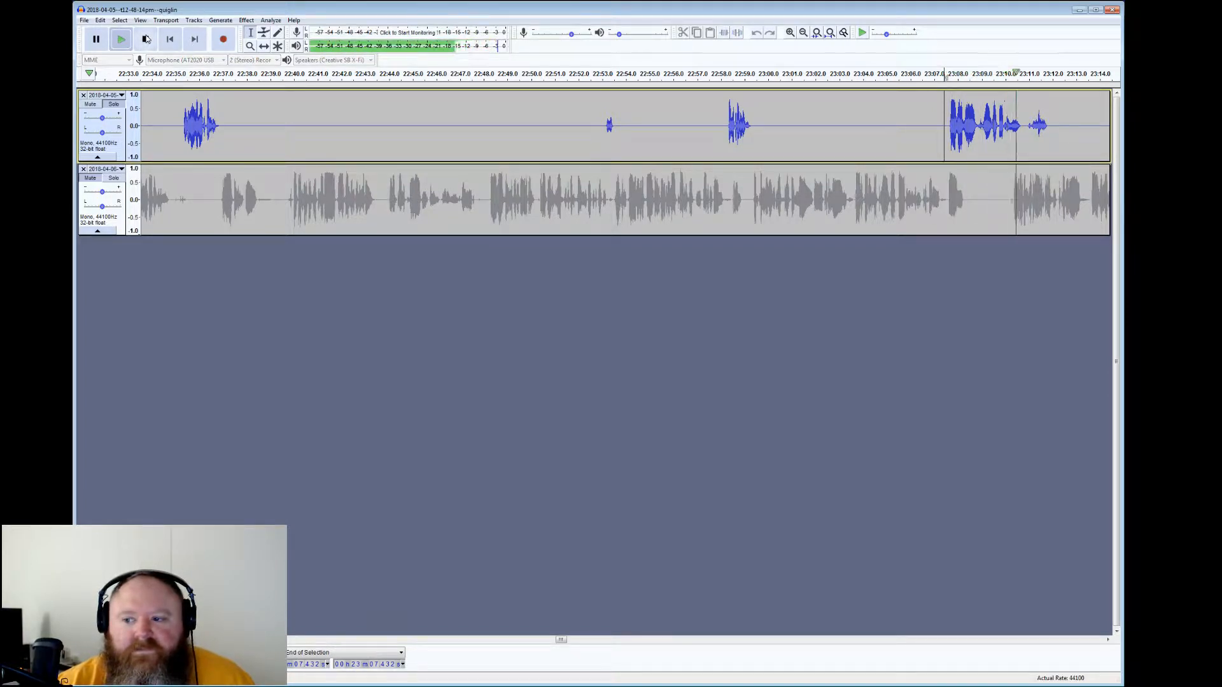
pyautogui.click(146, 39)
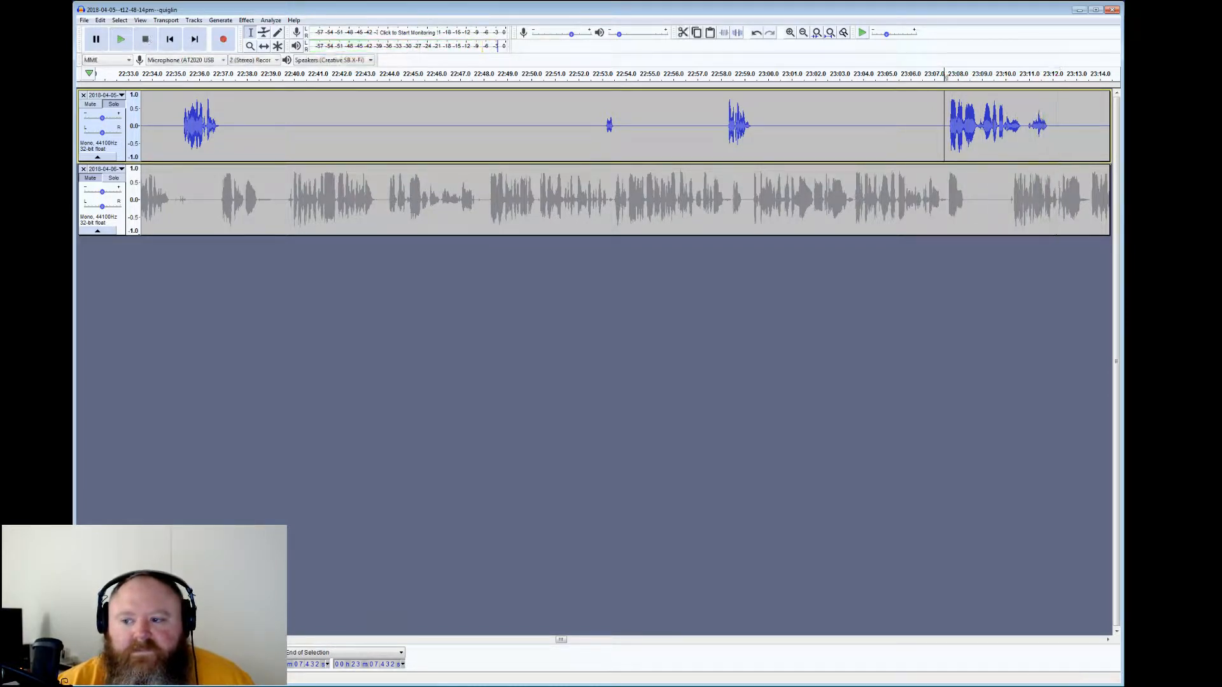
# Silence the upper track's pauses between about 23:12 and 23:38.0, keeping the short sounds near 23:19, 23:23 and 23:24.5
pyautogui.moveTo(1054, 128); pyautogui.dragTo(1010, 127)
pyautogui.click(741, 35)
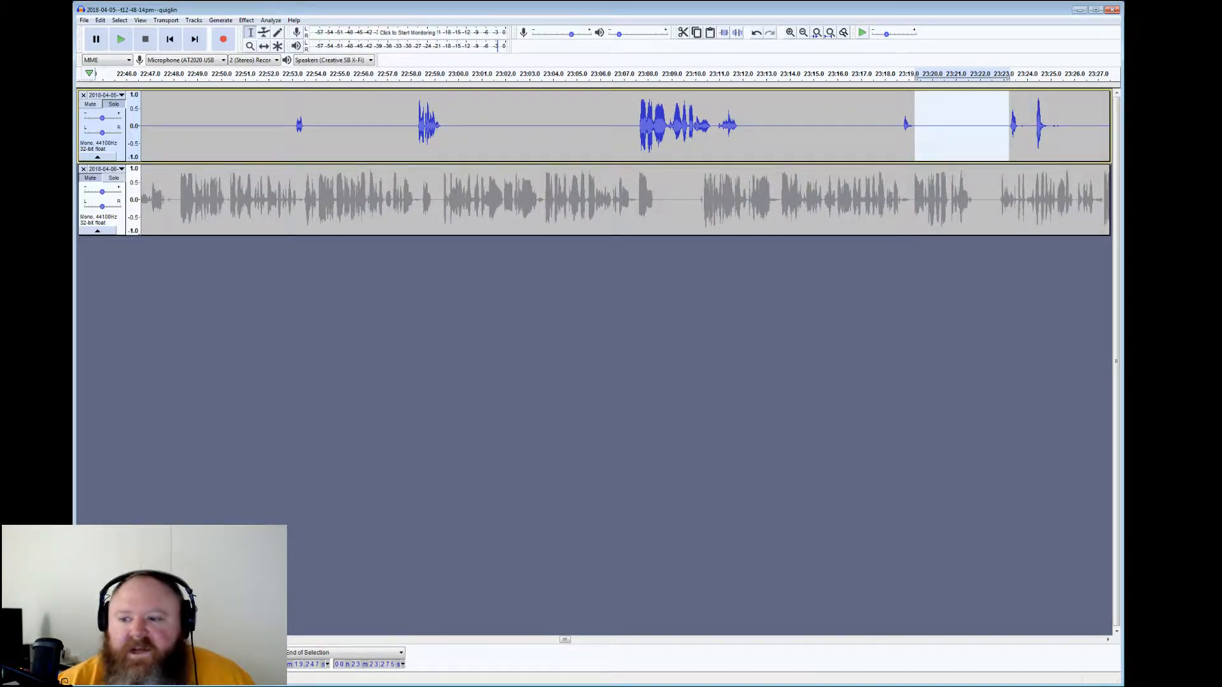
pyautogui.click(1007, 127)
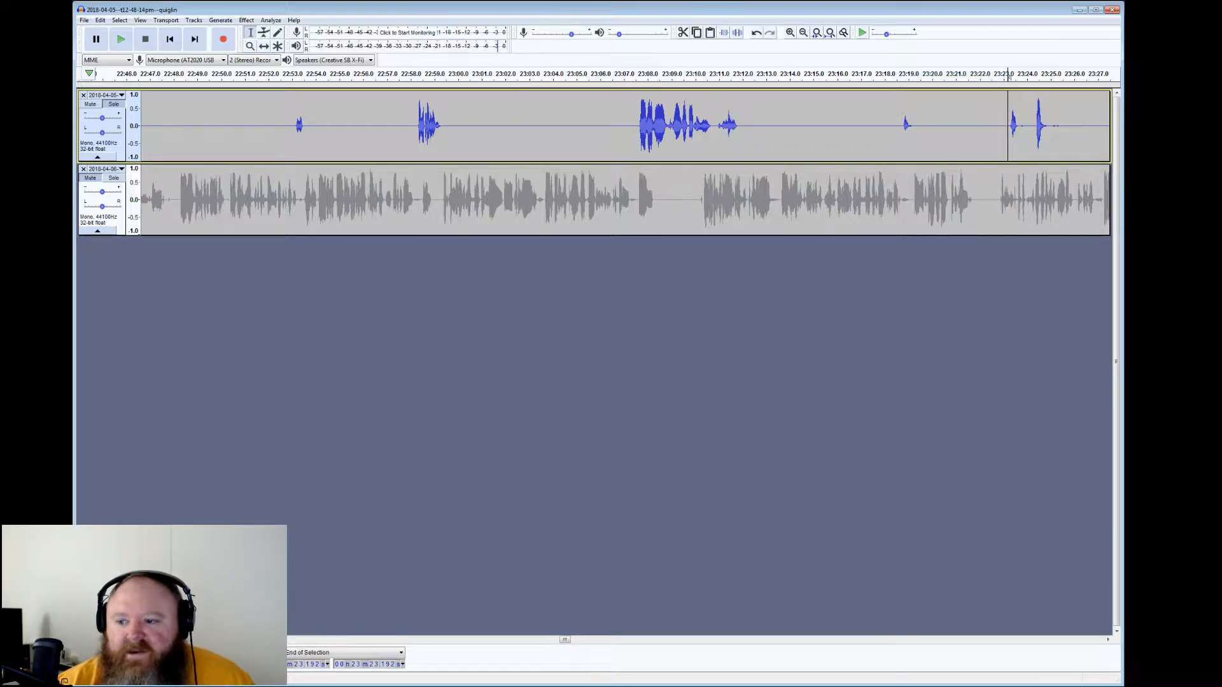
pyautogui.moveTo(1052, 127); pyautogui.dragTo(988, 127)
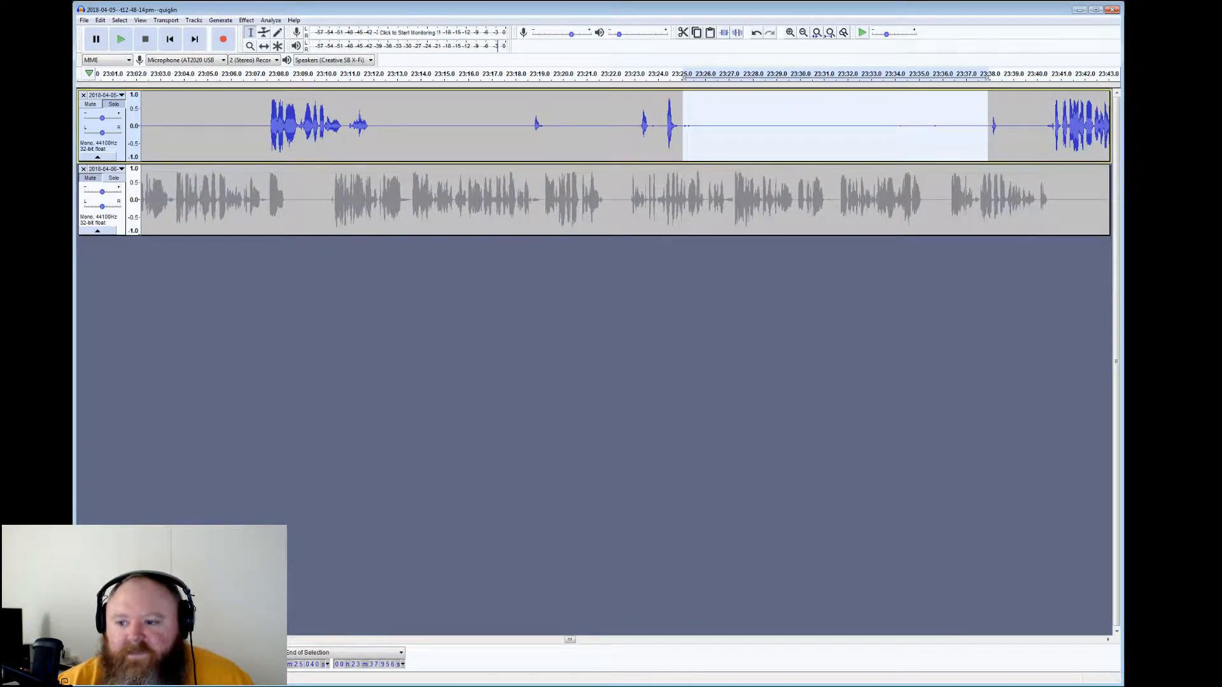
pyautogui.click(737, 33)
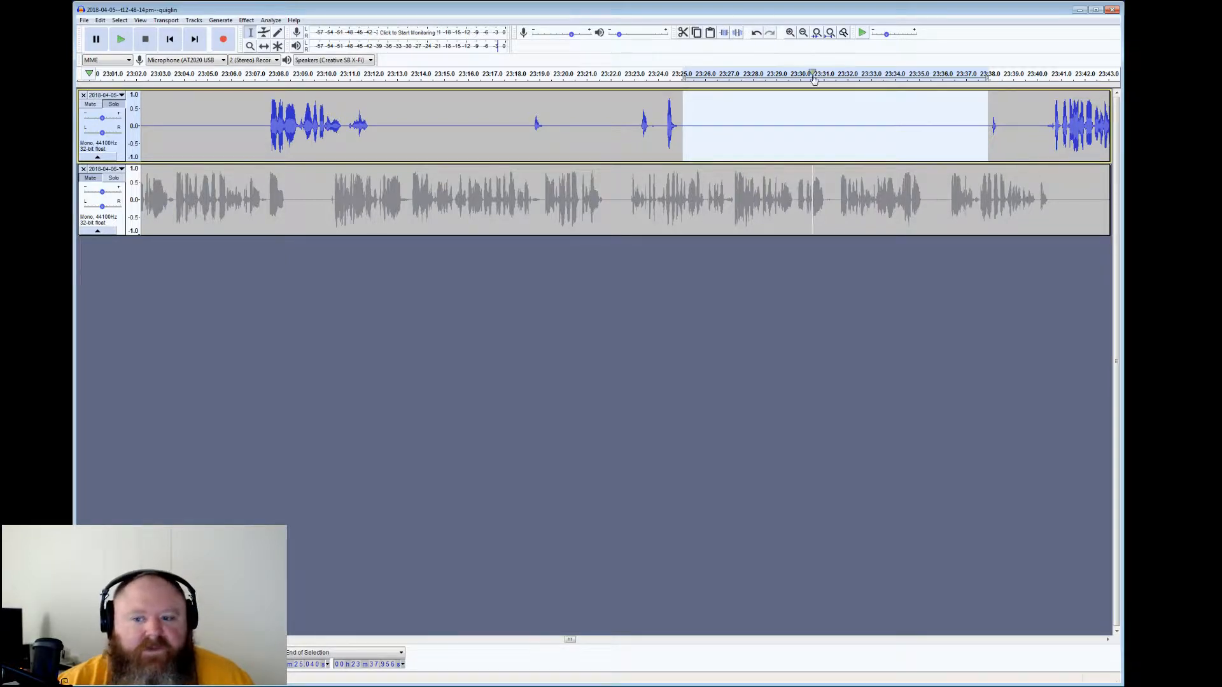
# Listen to the upper track's short sound from about 23:37.9 and silence the stretch at 23:37.6–23:40.7
pyautogui.click(987, 118)
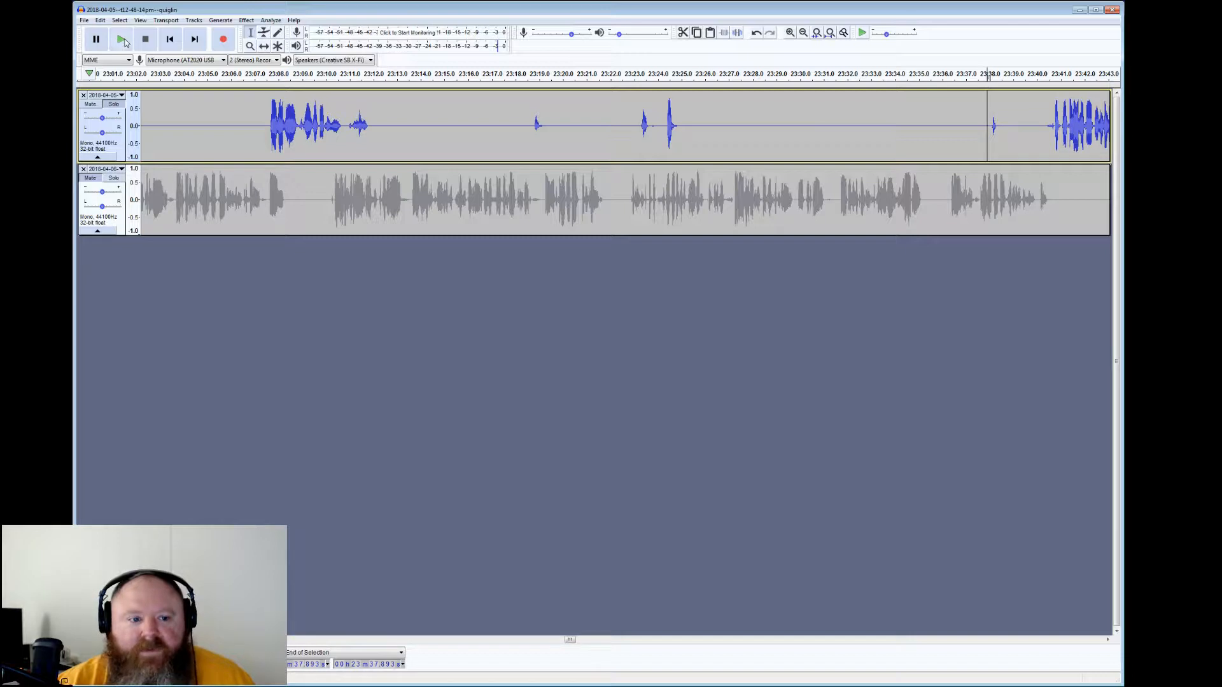
pyautogui.click(123, 40)
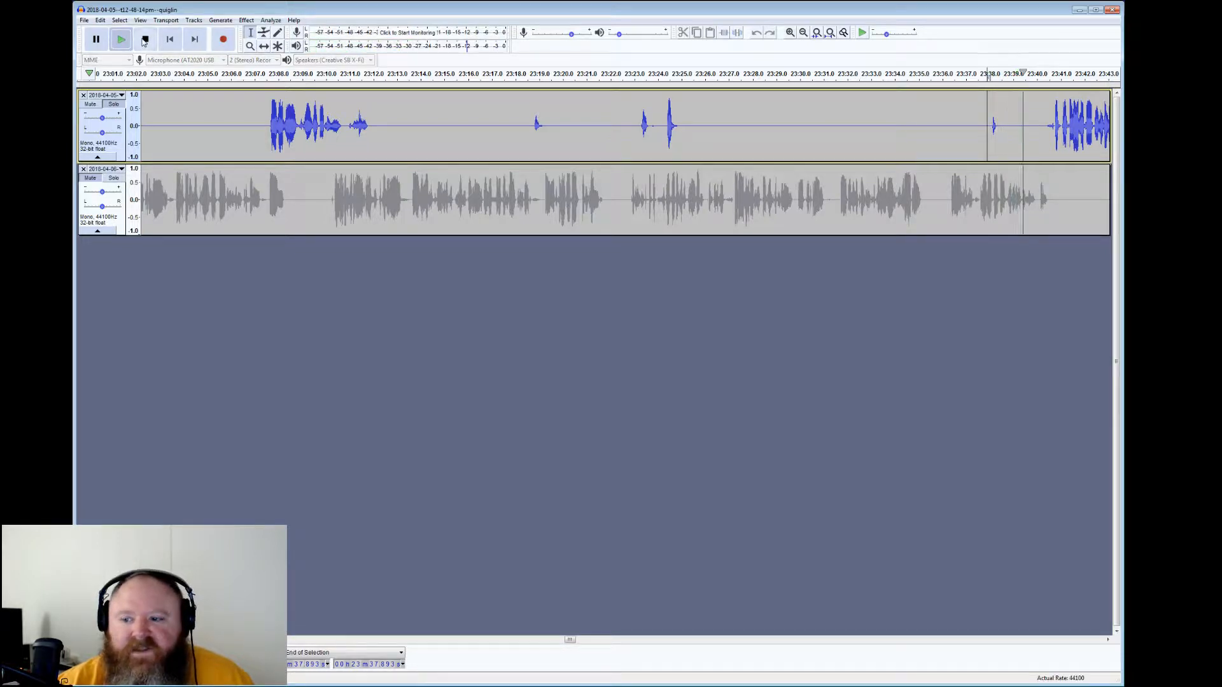
pyautogui.click(145, 41)
pyautogui.moveTo(980, 75); pyautogui.dragTo(1053, 75)
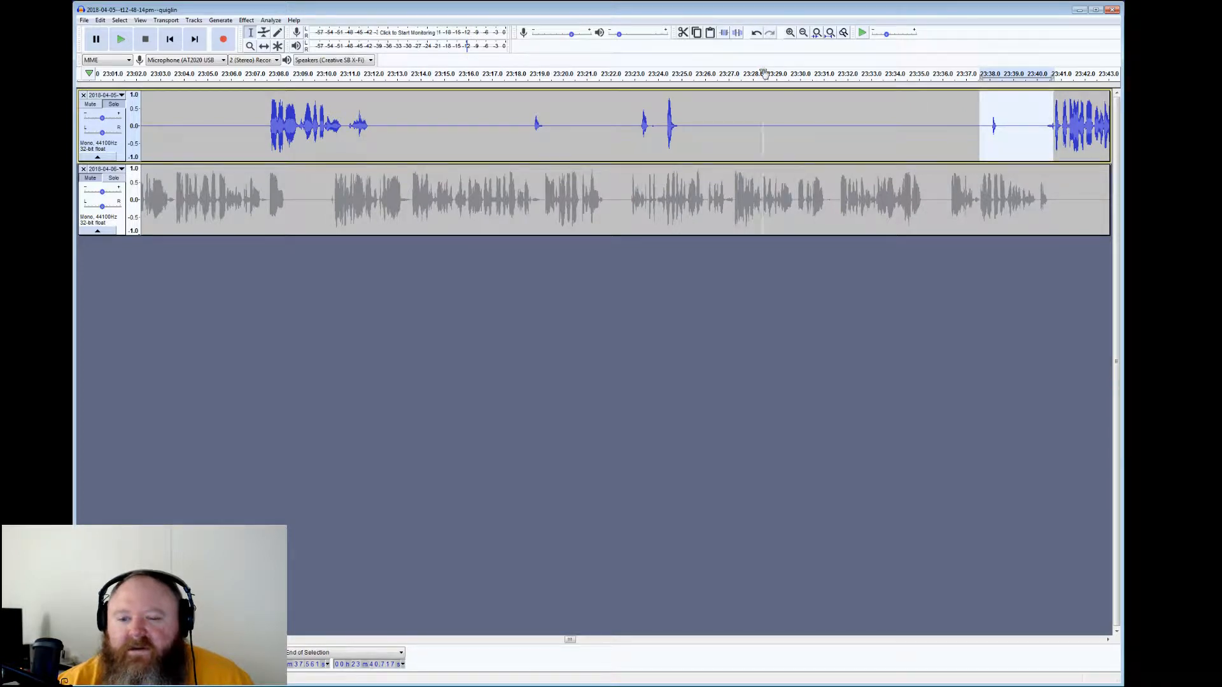
# Listen to the upper track from about 23:40.4
pyautogui.click(1046, 121)
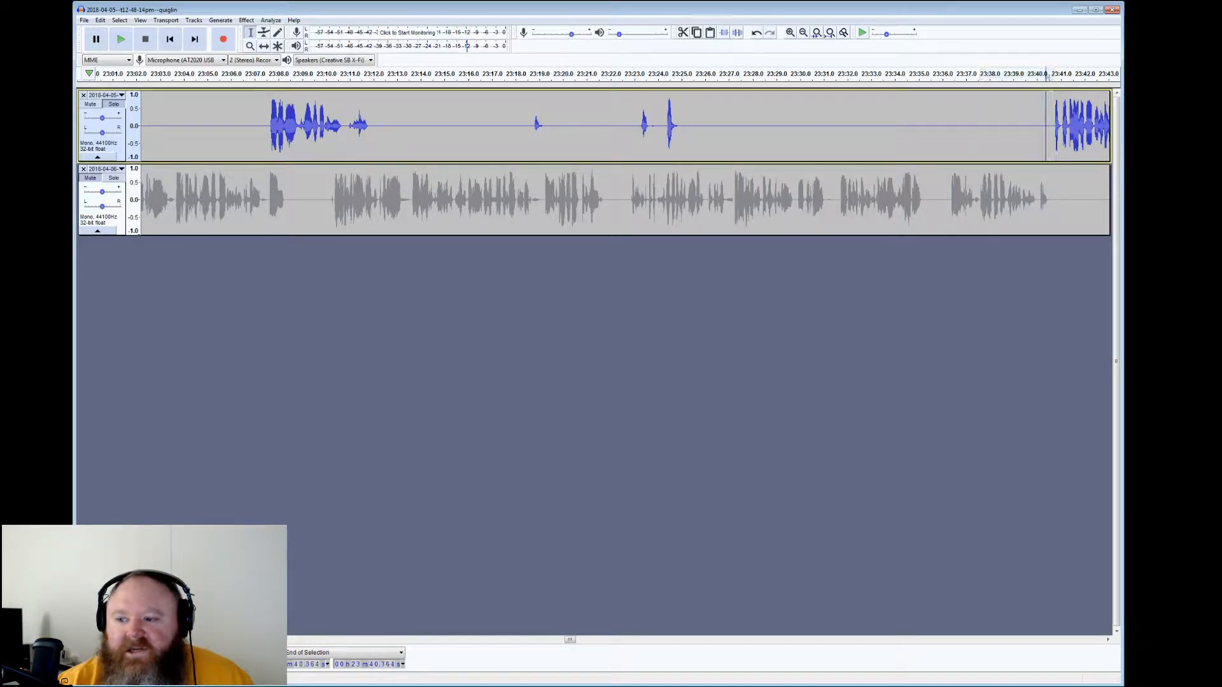
pyautogui.click(127, 39)
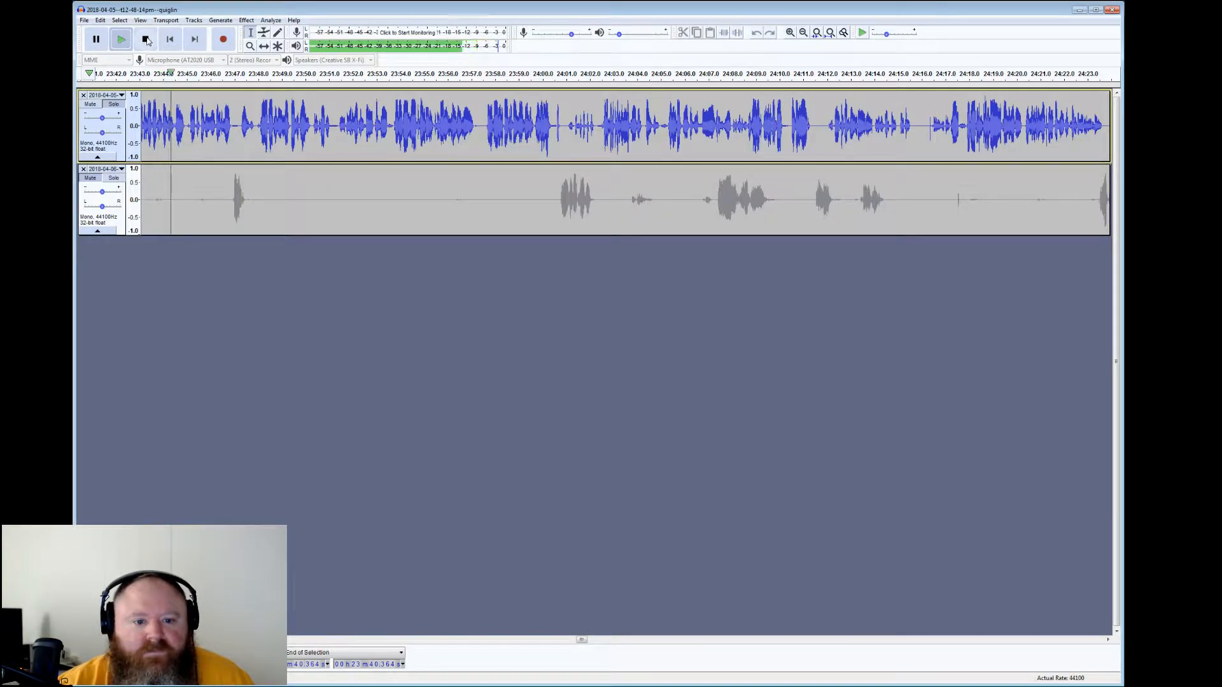
pyautogui.click(146, 41)
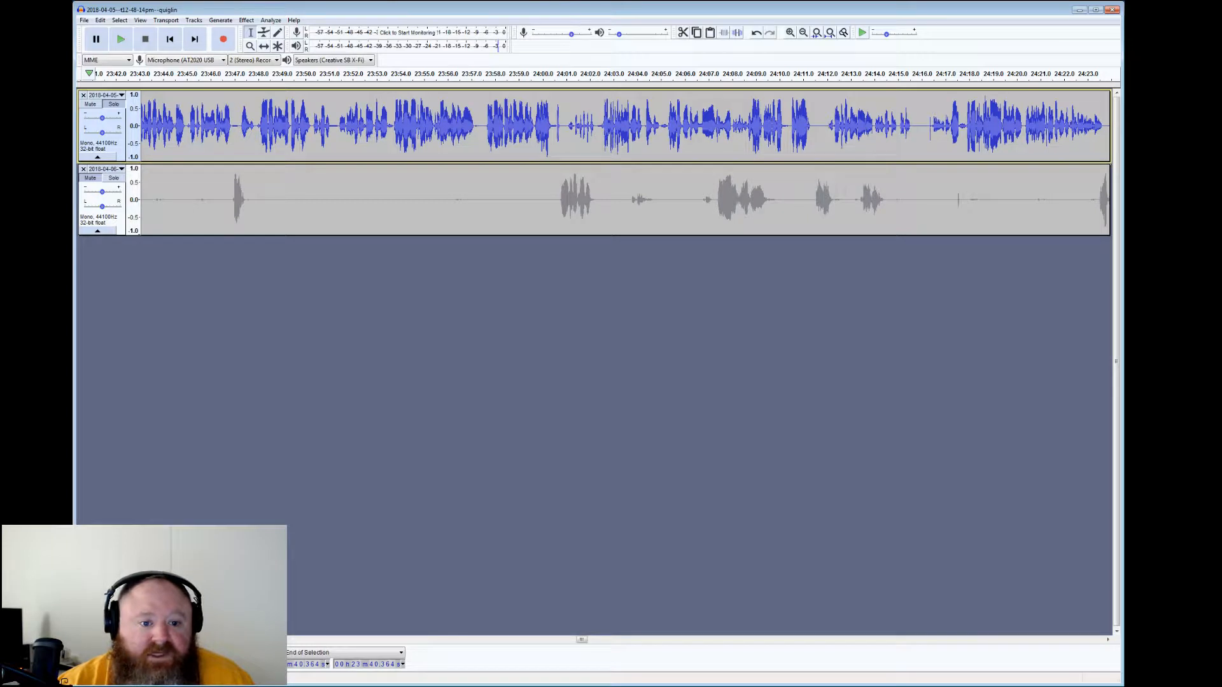
# Listen to the upper track's short sound from about 23:47.2 and silence the stretch at 23:47.1–23:48.0
pyautogui.moveTo(234, 127); pyautogui.dragTo(240, 127)
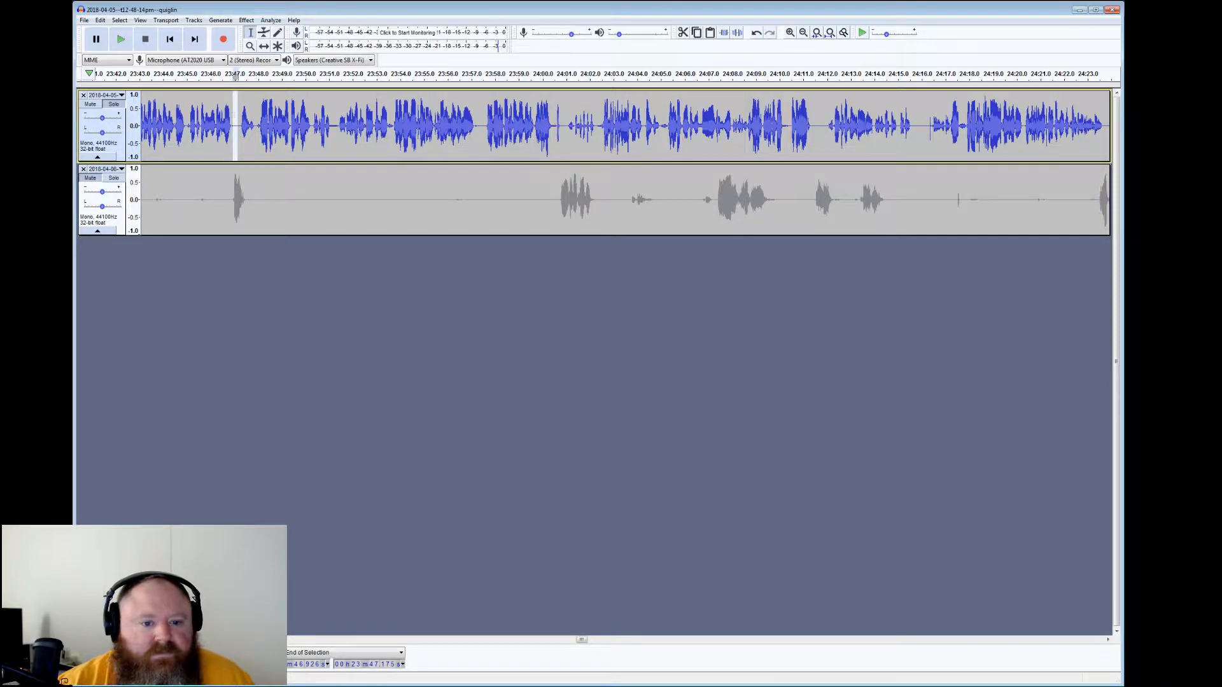
pyautogui.click(240, 115)
pyautogui.click(118, 39)
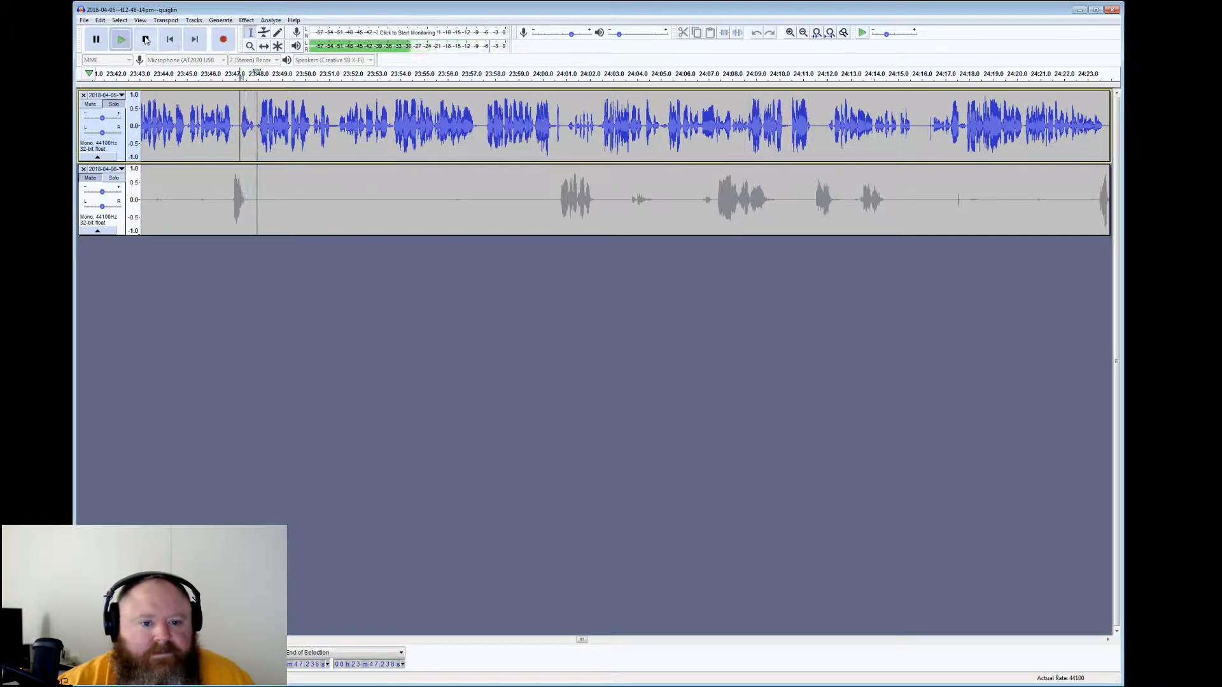
pyautogui.press('space')
pyautogui.moveTo(236, 74); pyautogui.dragTo(259, 74)
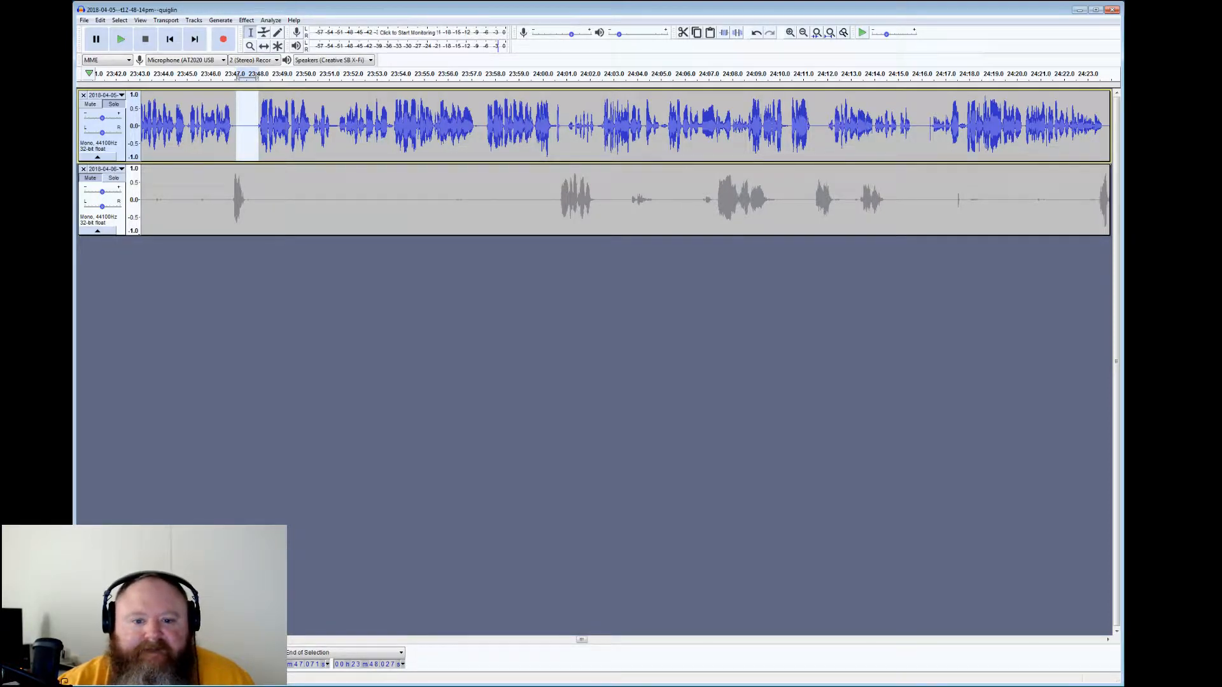
# Silence the upper track's short pause at 23:51.1–23:51.4 and listen to the track from about 23:57.4
pyautogui.moveTo(340, 75); pyautogui.dragTo(331, 74)
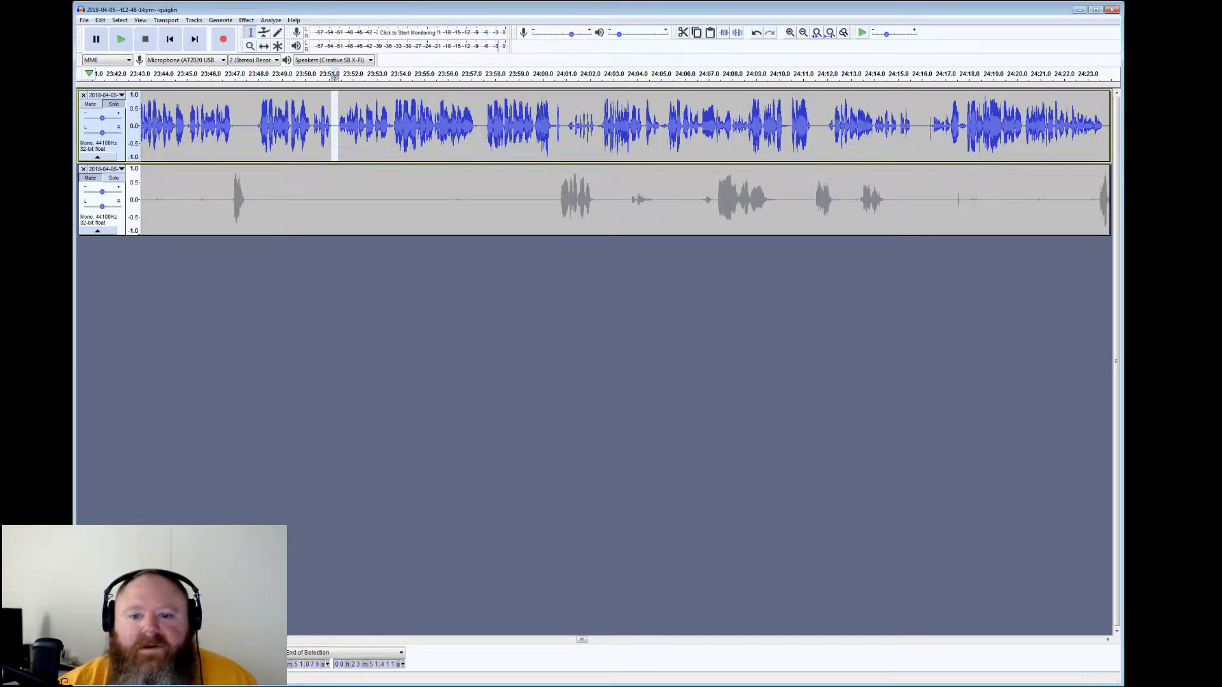
pyautogui.click(481, 75)
pyautogui.click(128, 42)
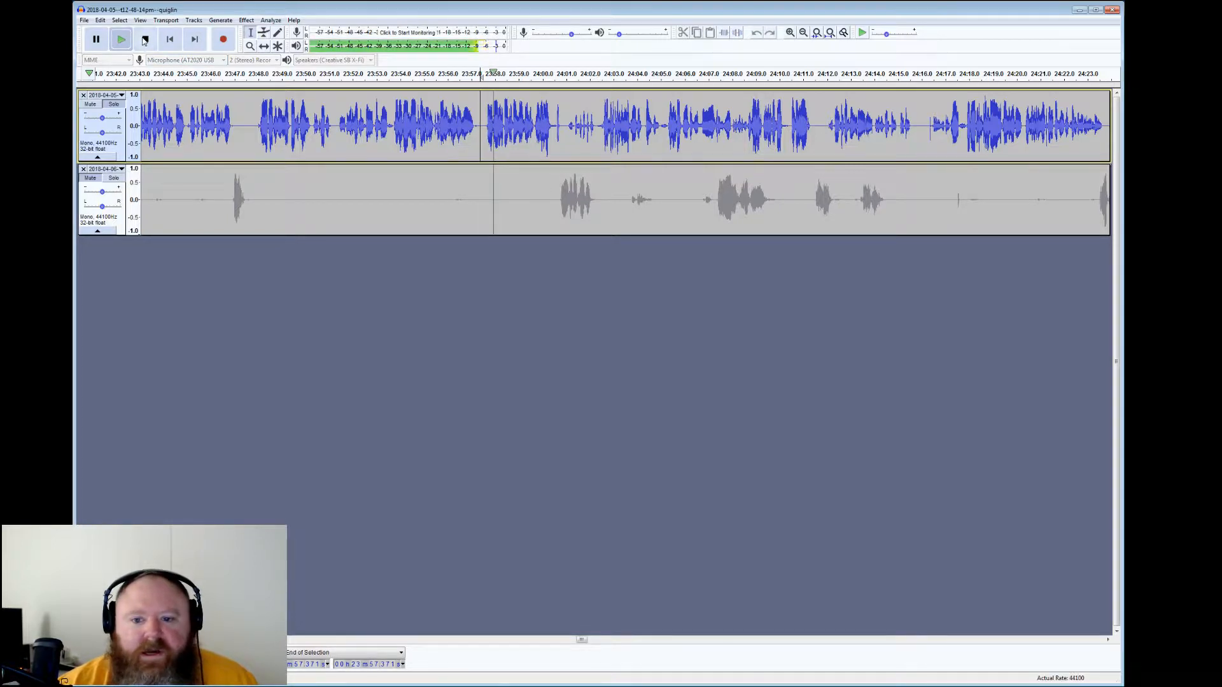
pyautogui.click(145, 40)
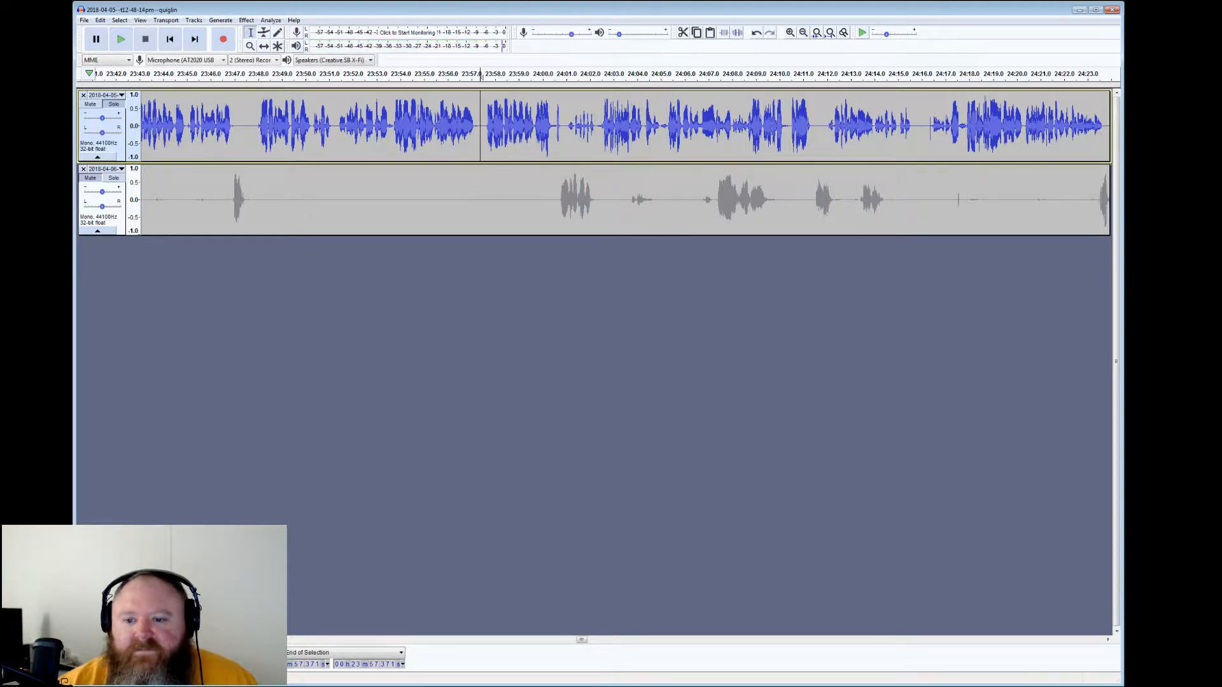
# Silence the upper track's pauses at 24:05.0–24:05.3 and 24:15.7–24:16.4
pyautogui.moveTo(662, 128); pyautogui.dragTo(669, 127)
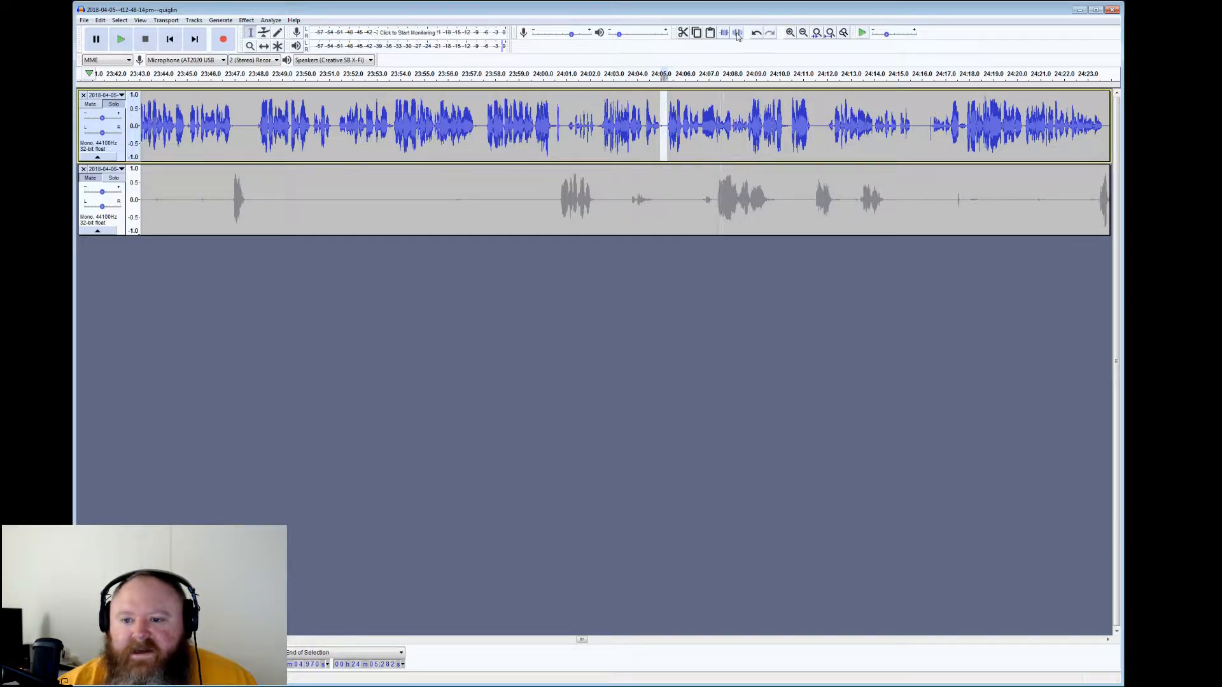
pyautogui.click(666, 108)
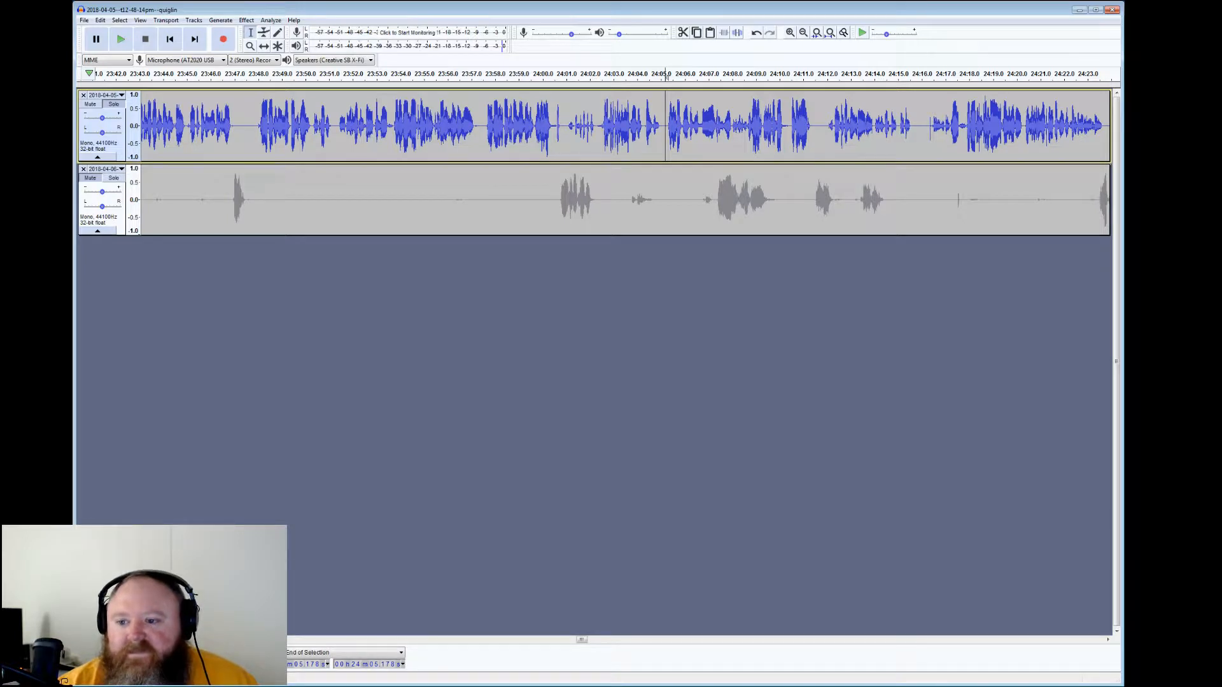
pyautogui.moveTo(914, 127); pyautogui.dragTo(932, 128)
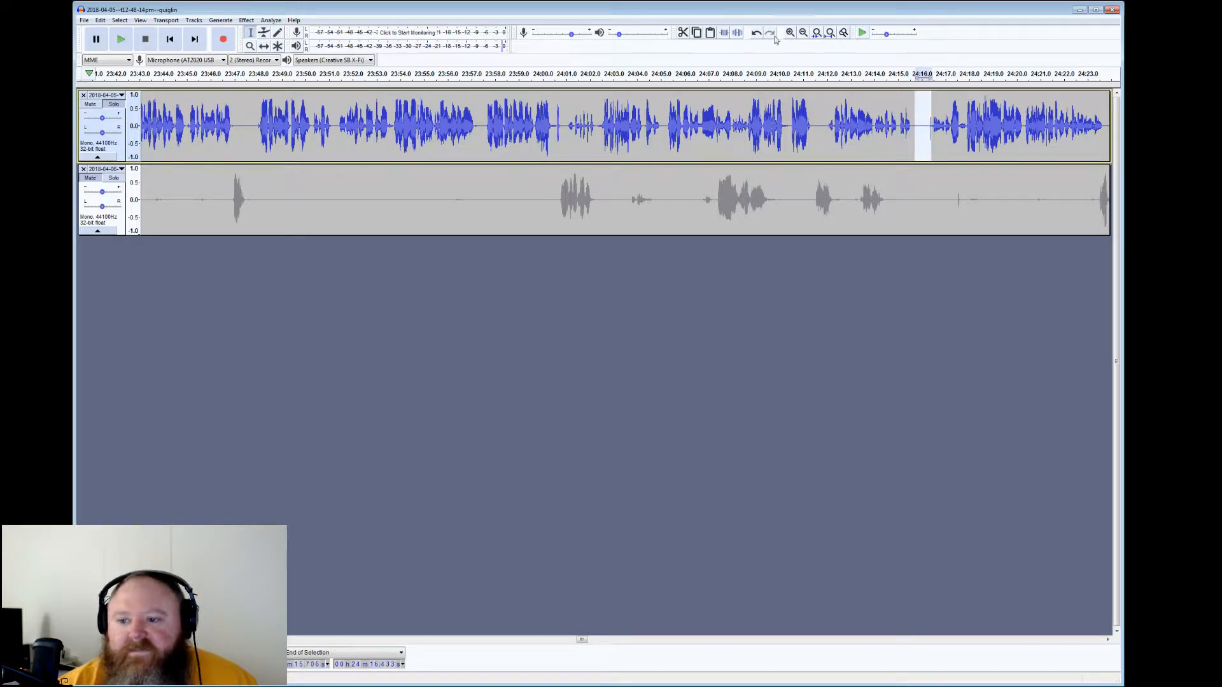
# Listen to the upper track from about 24:16.2 and silence the stretches at 24:23.7–24:43.7 and 24:44.2–24:49.0
pyautogui.click(928, 126)
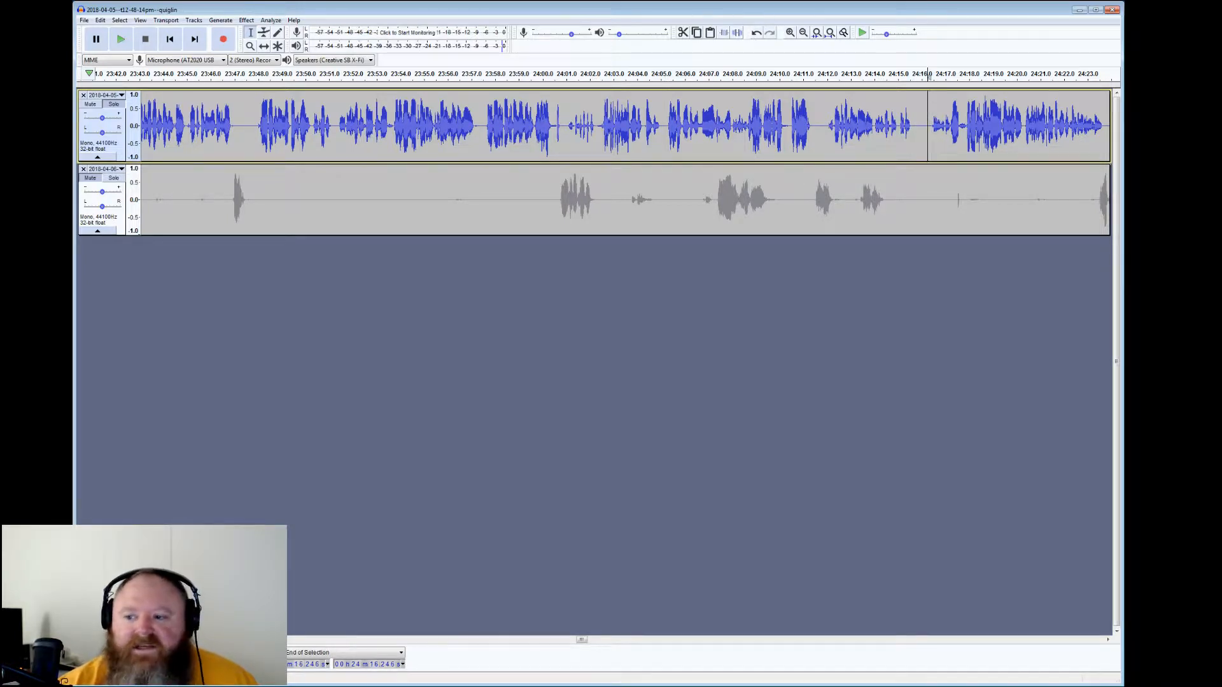
pyautogui.click(121, 38)
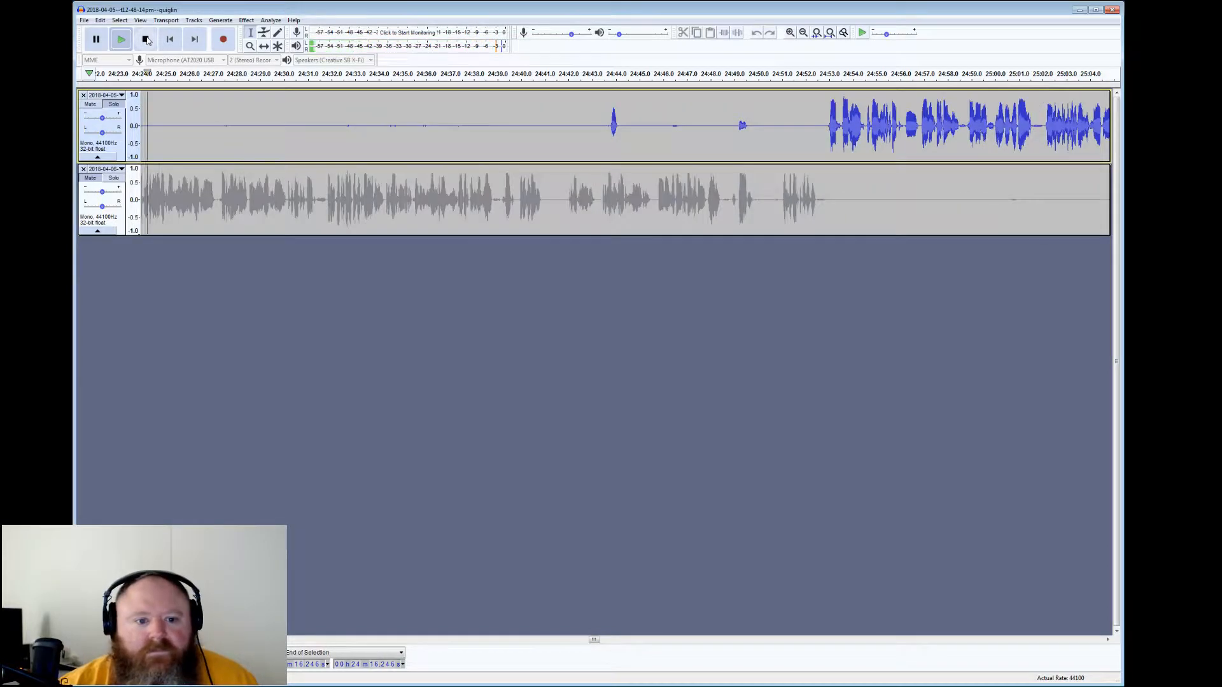
pyautogui.click(147, 40)
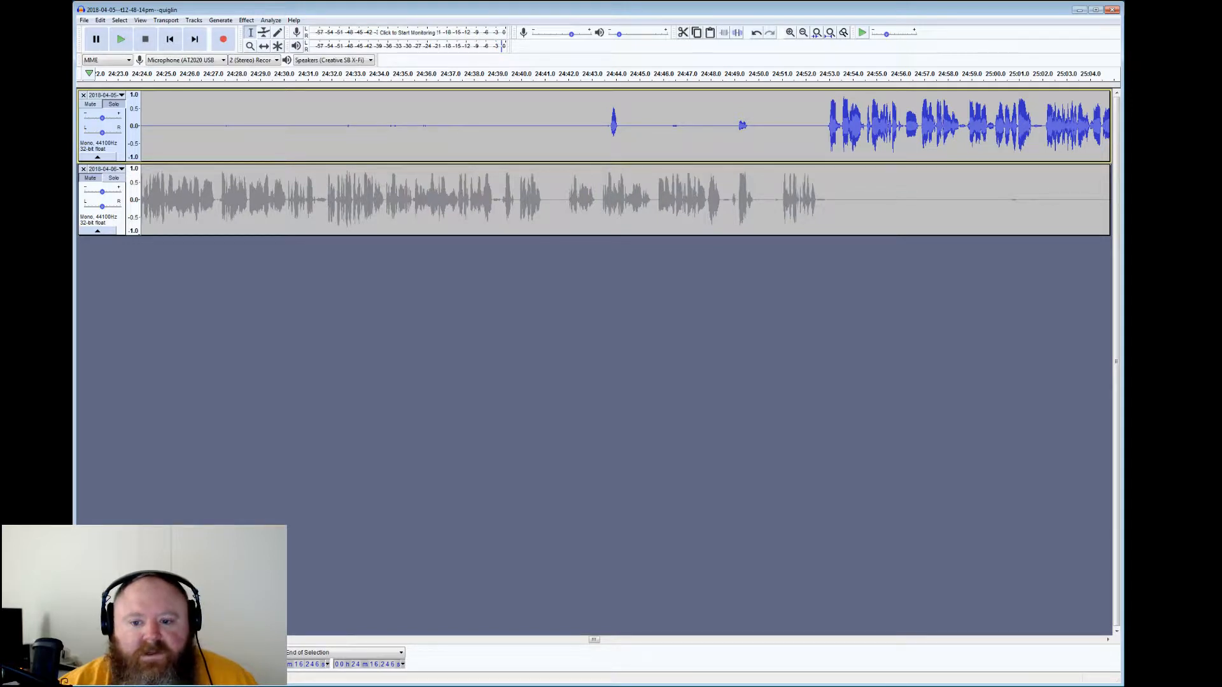
pyautogui.moveTo(611, 126); pyautogui.dragTo(224, 126)
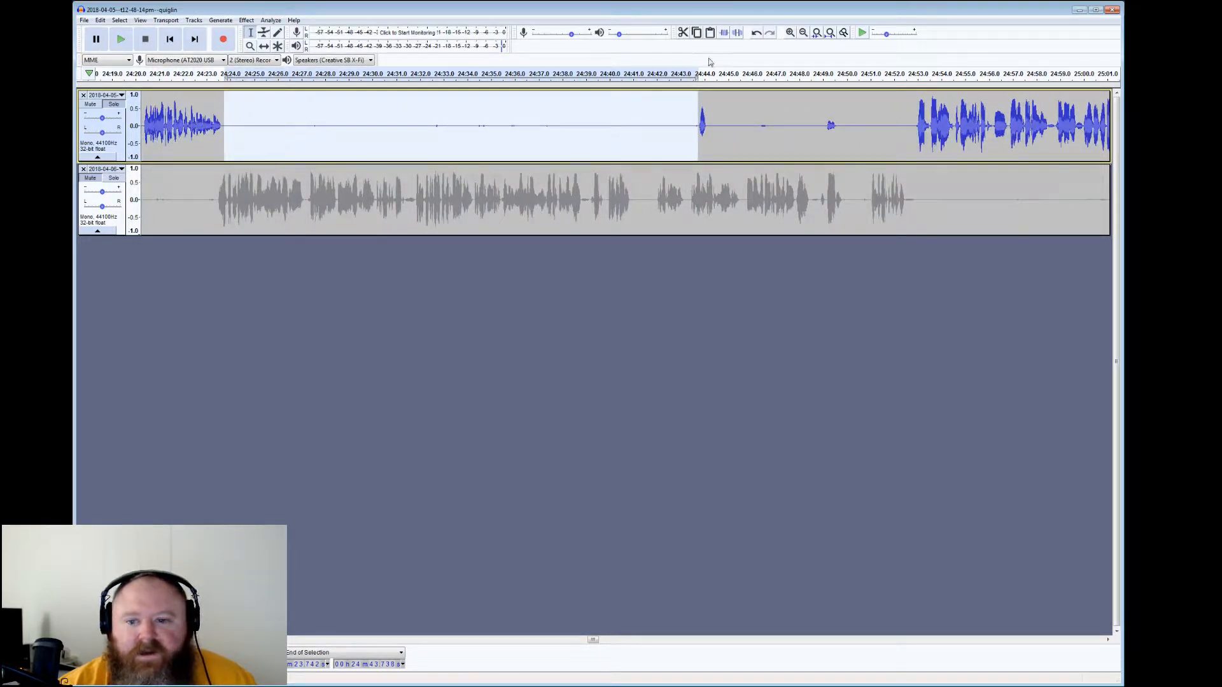
pyautogui.moveTo(710, 73); pyautogui.dragTo(821, 74)
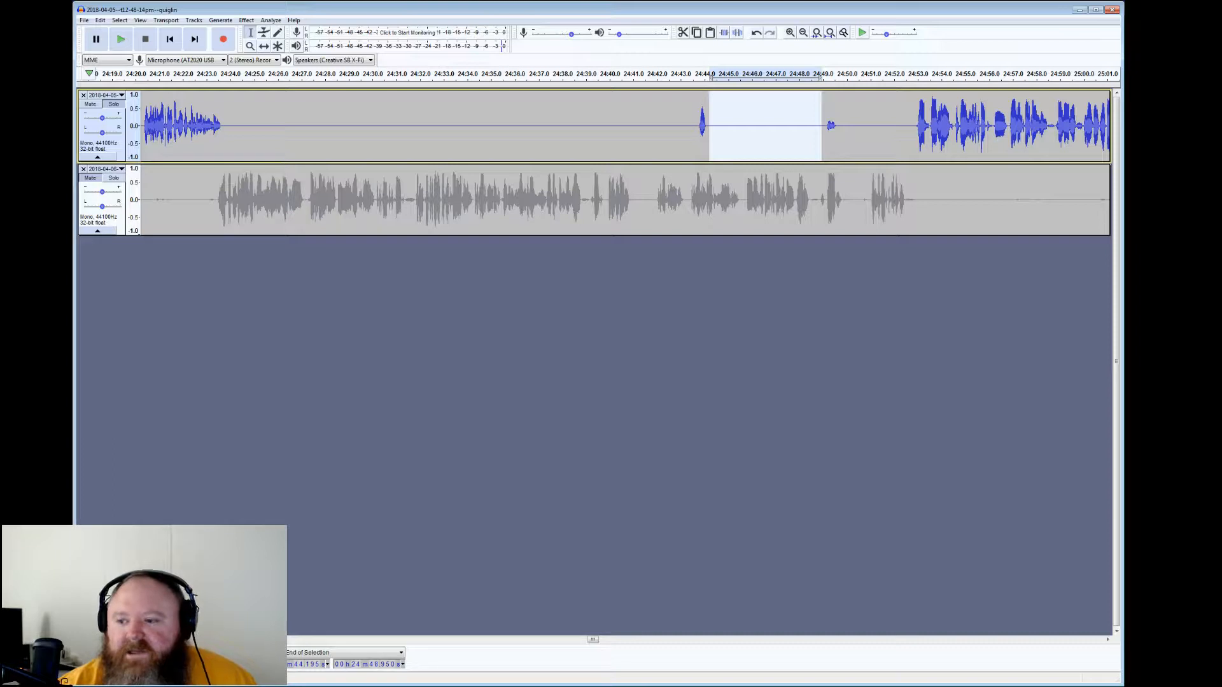
# Listen to the upper track from about 24:52.9 and silence the short sound at 24:56.0–24:56.9
pyautogui.click(914, 111)
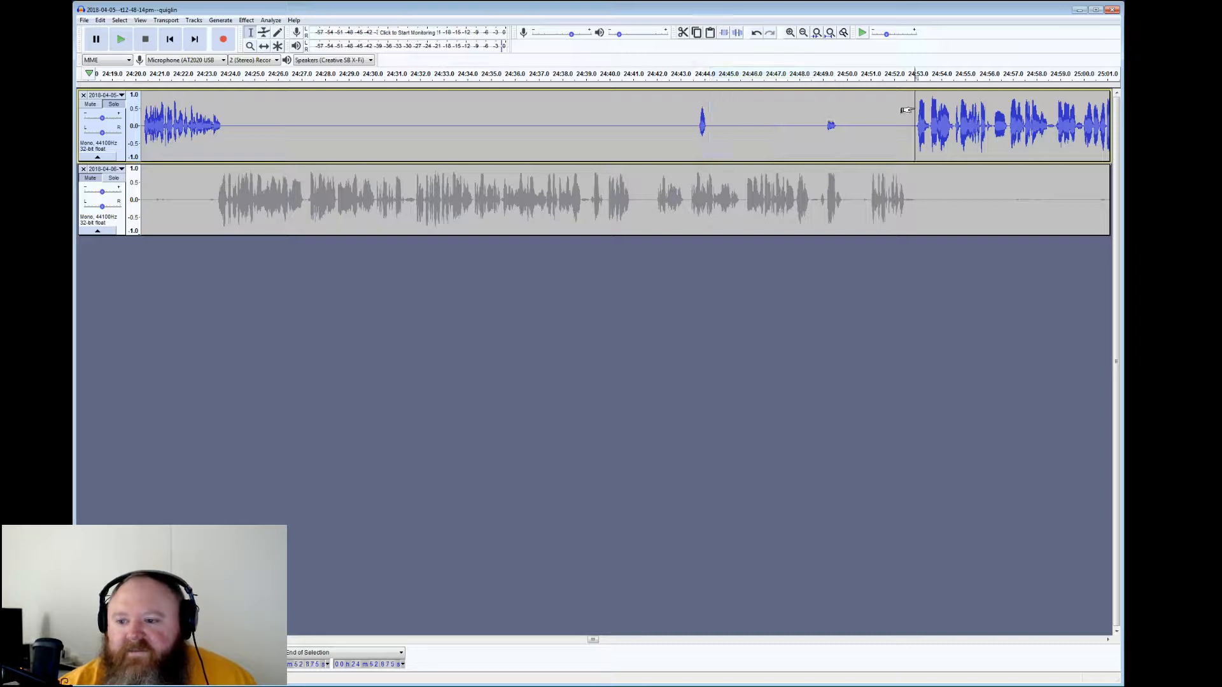
pyautogui.click(123, 40)
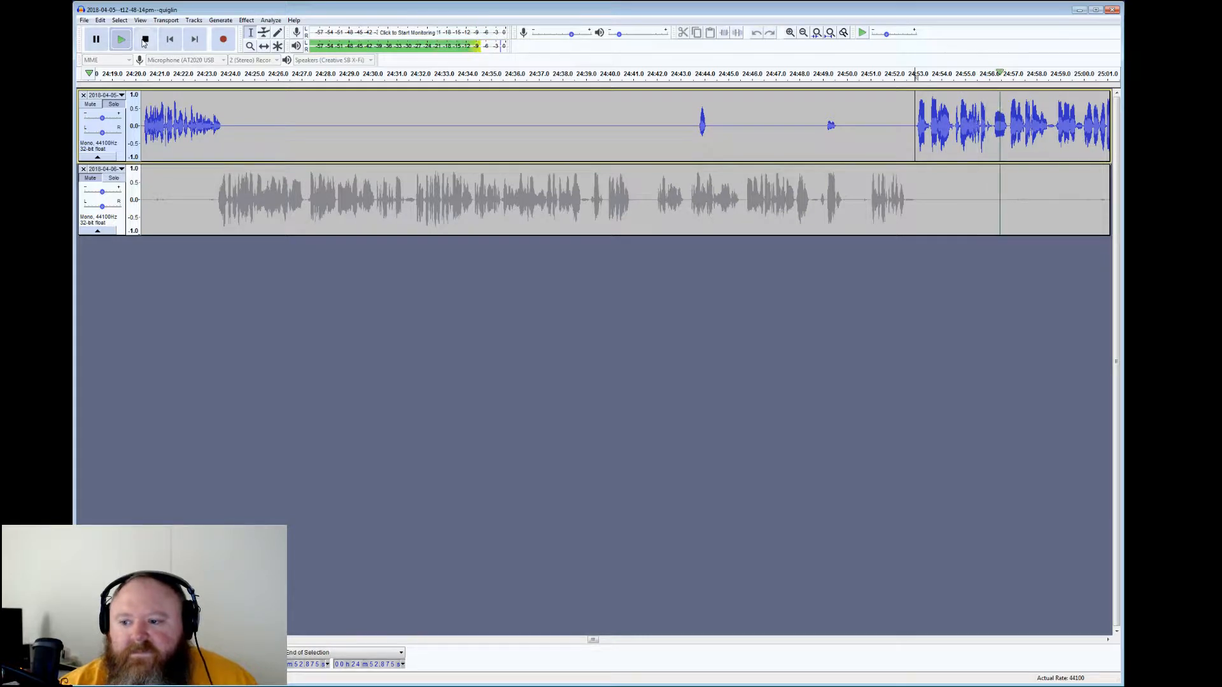
pyautogui.click(144, 40)
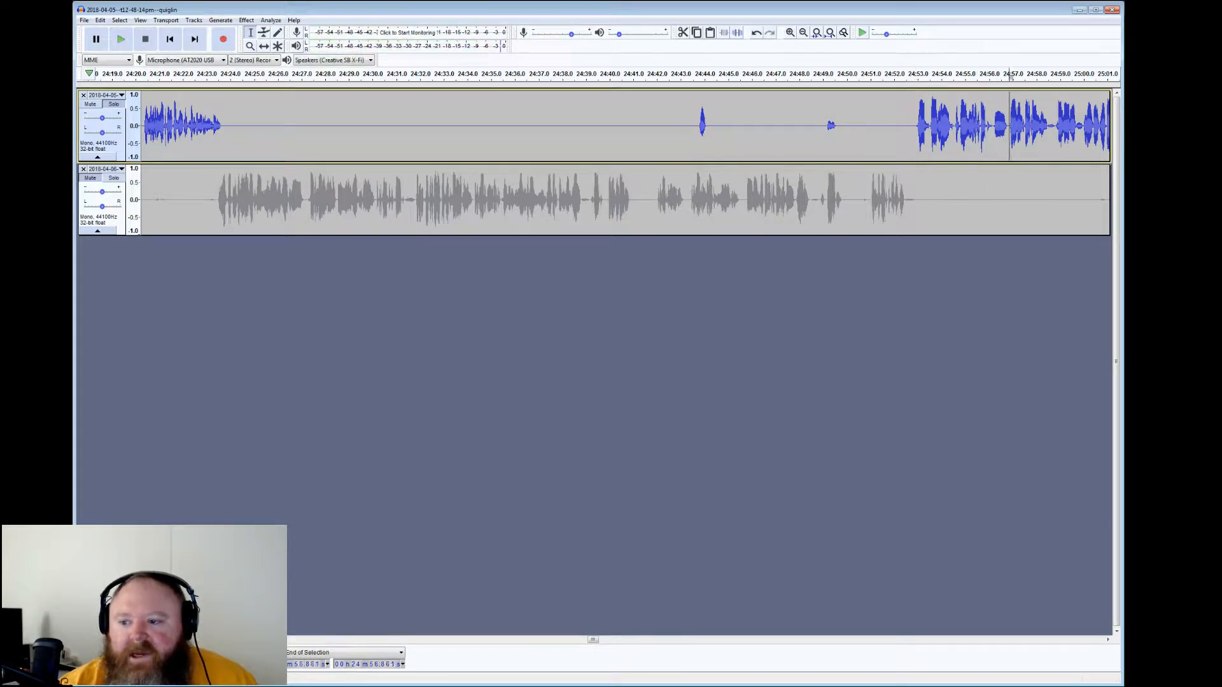
pyautogui.moveTo(1011, 127); pyautogui.dragTo(988, 128)
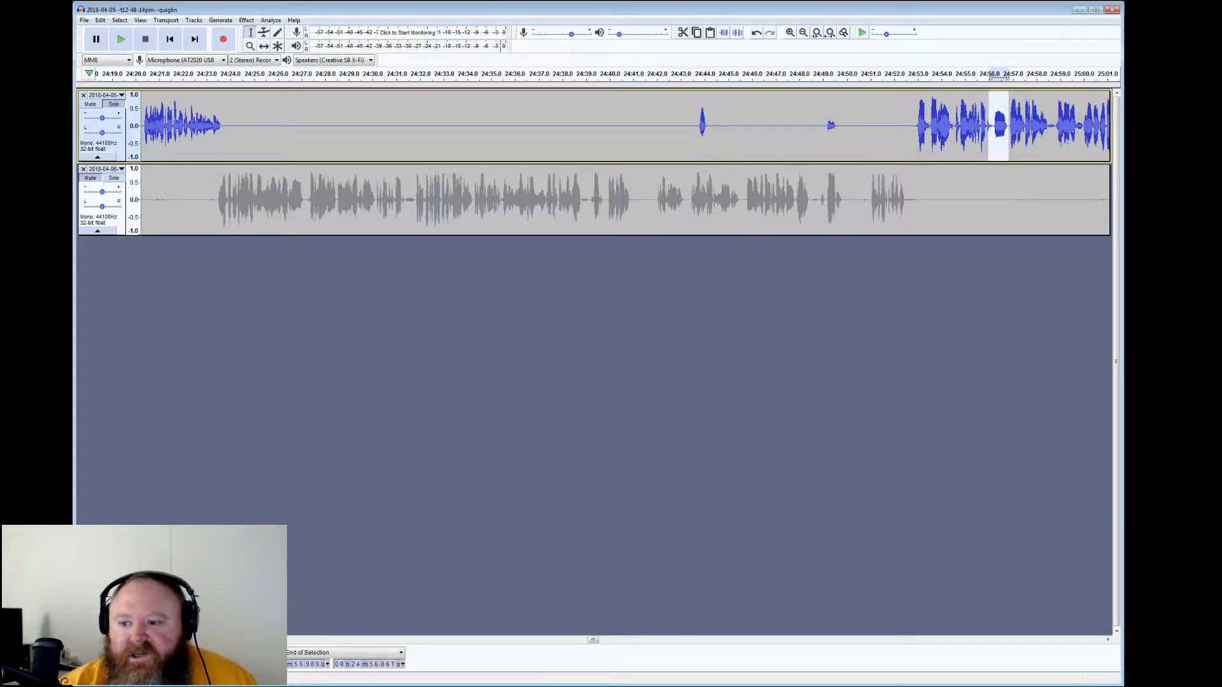
pyautogui.click(738, 33)
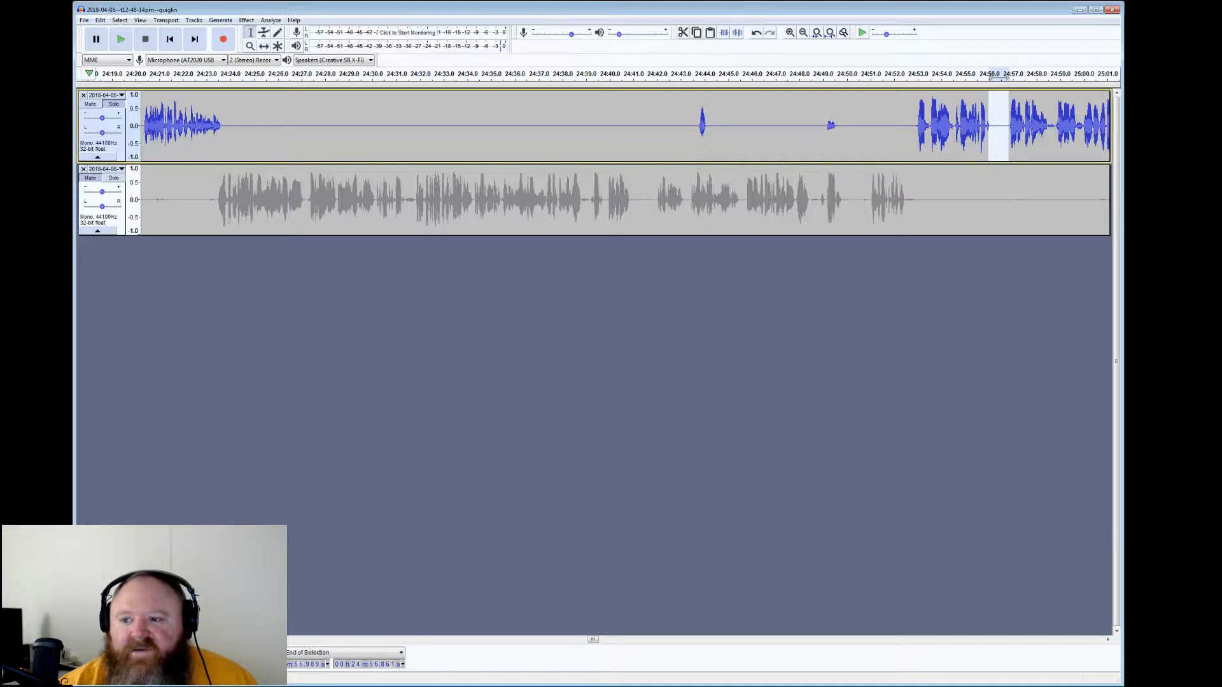
# Listen to the upper track from about 24:56.3
pyautogui.click(997, 120)
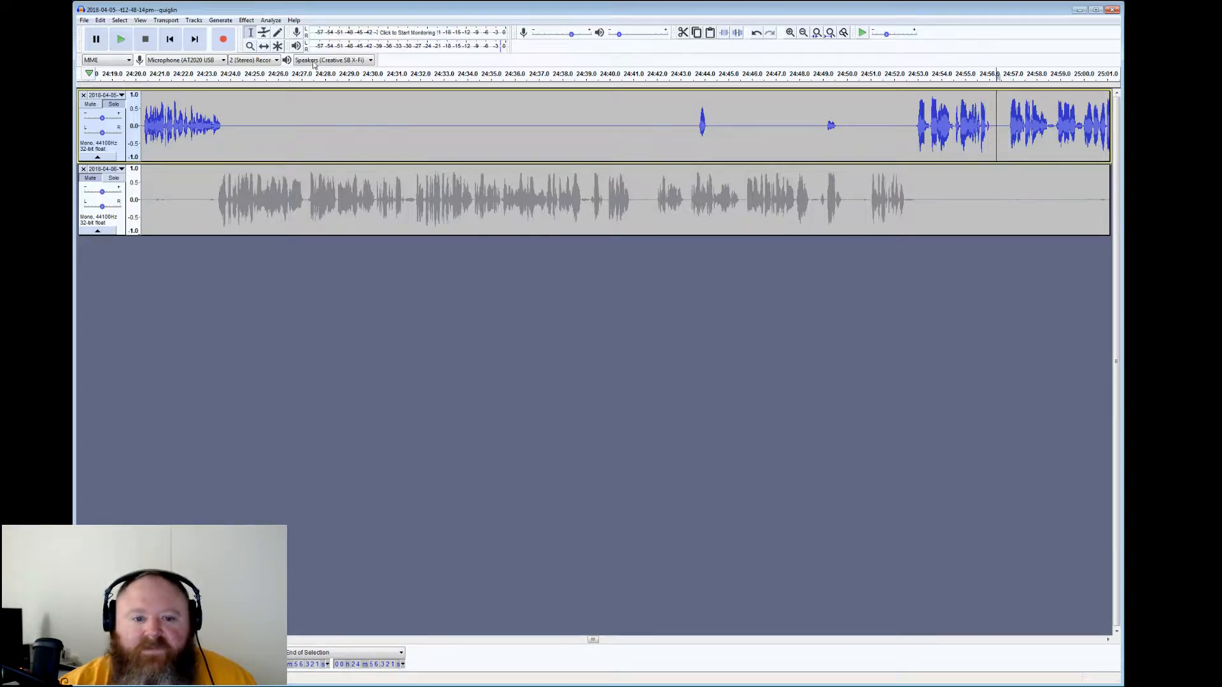
pyautogui.click(121, 40)
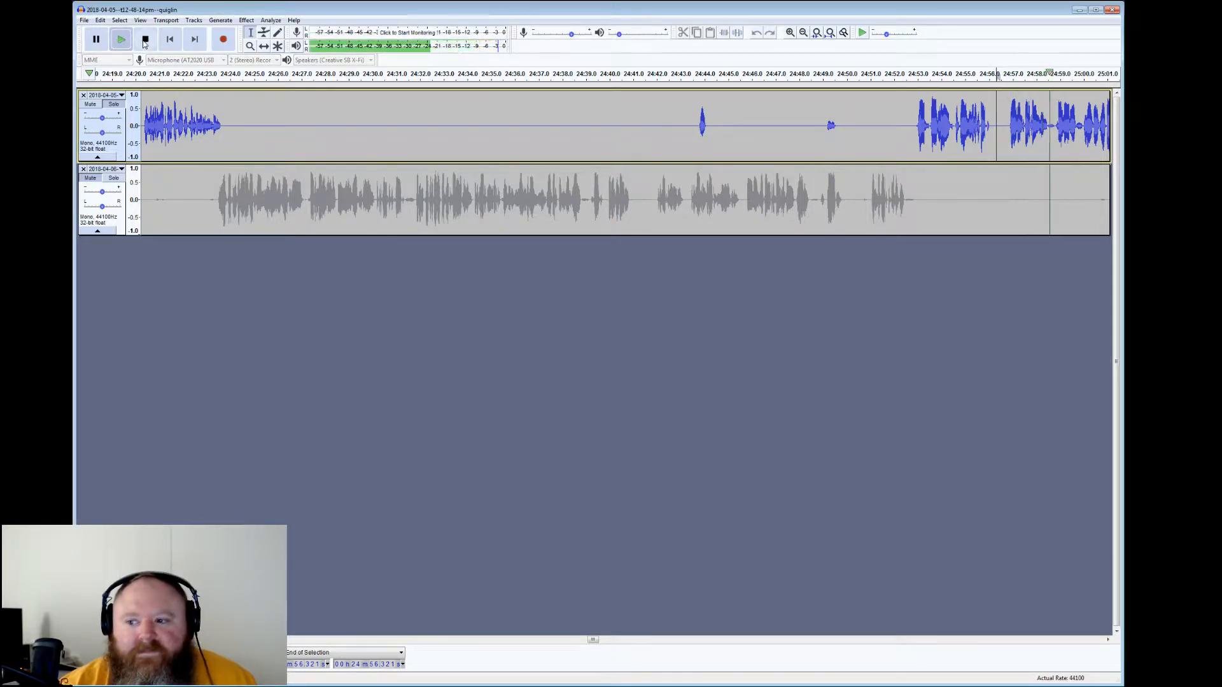
pyautogui.click(145, 40)
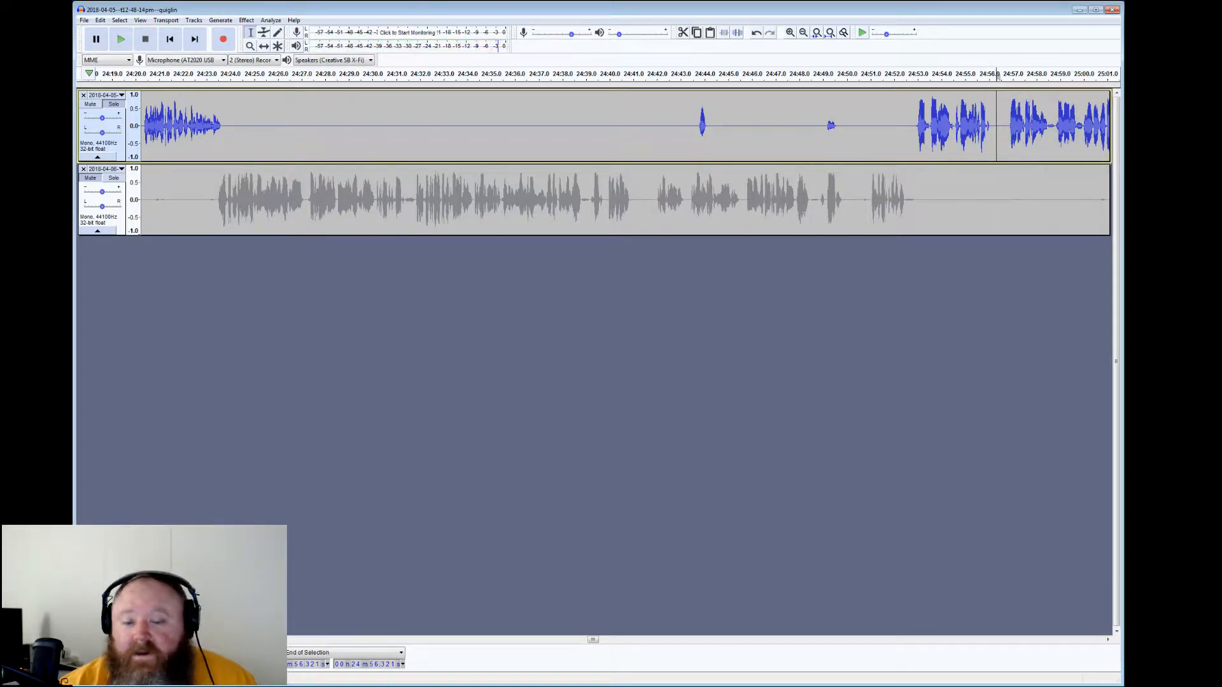
# Silence the upper track's pause at 25:01.6–25:02.1
pyautogui.moveTo(593, 640); pyautogui.dragTo(600, 643)
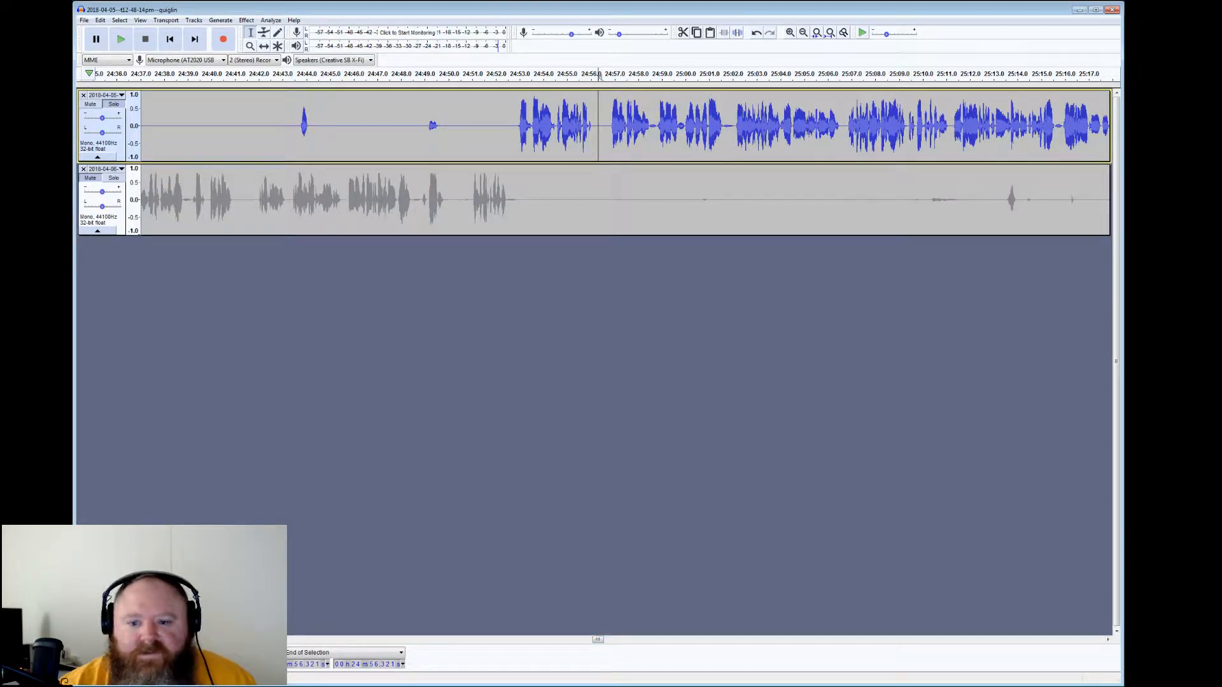
pyautogui.moveTo(723, 127); pyautogui.dragTo(736, 127)
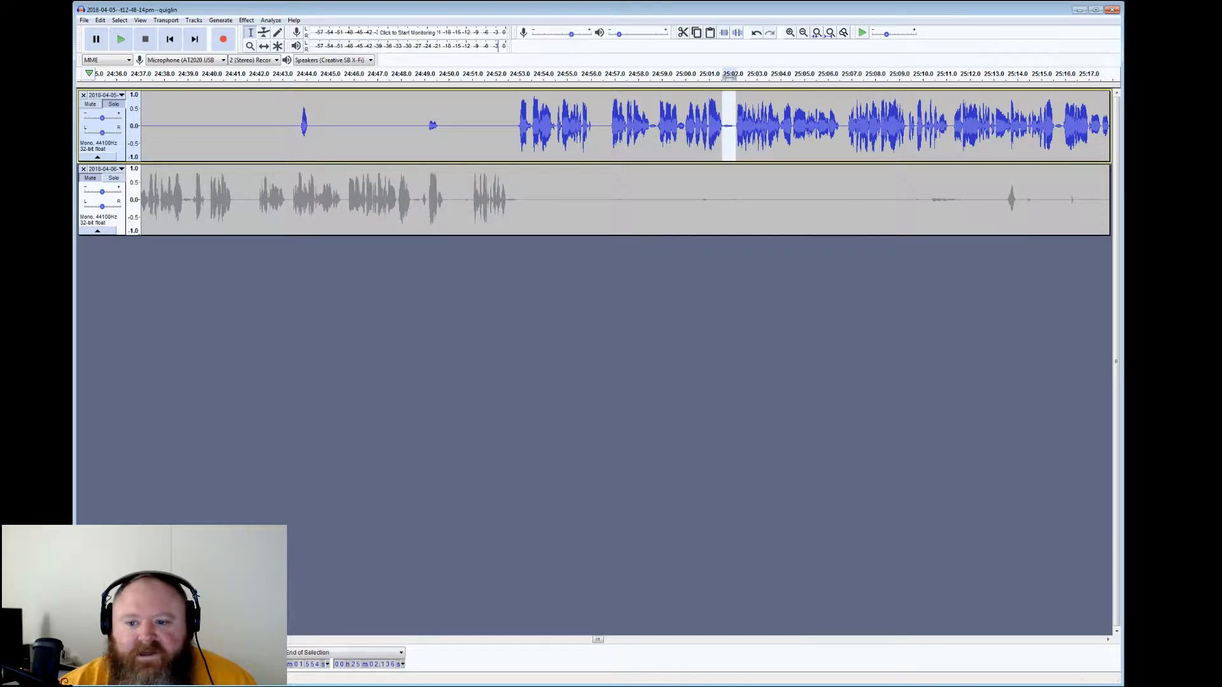
pyautogui.click(739, 33)
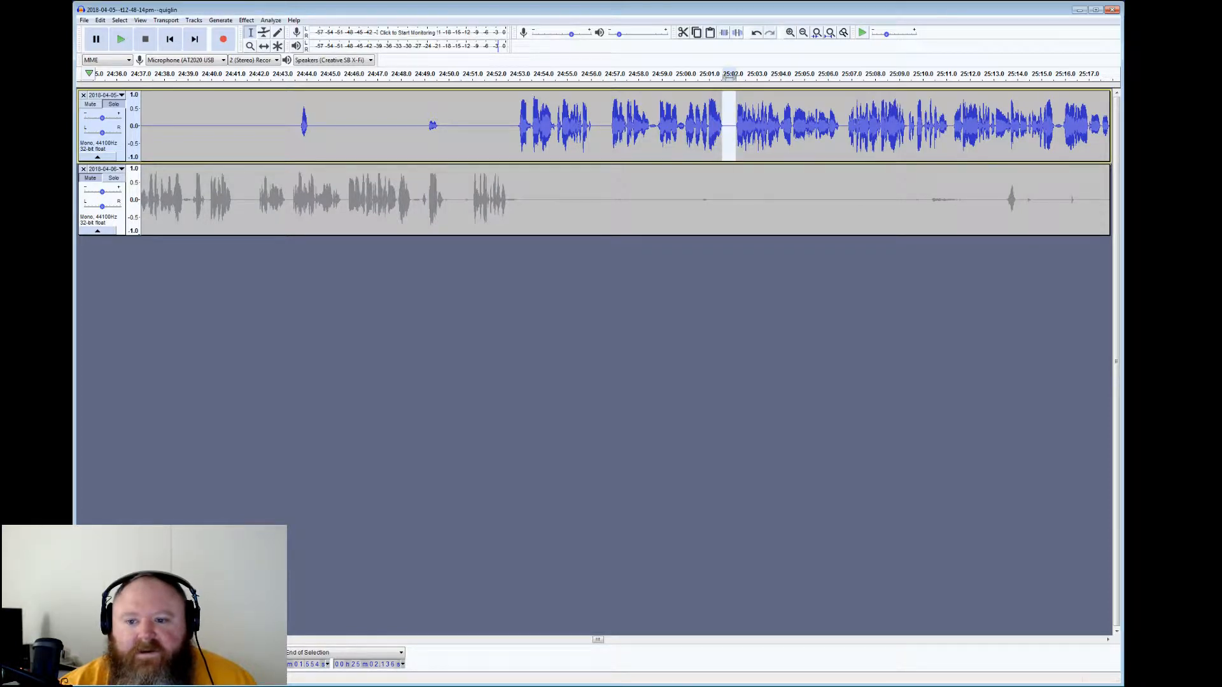
# Listen to the upper track from about 25:01.8
pyautogui.click(729, 124)
pyautogui.click(119, 45)
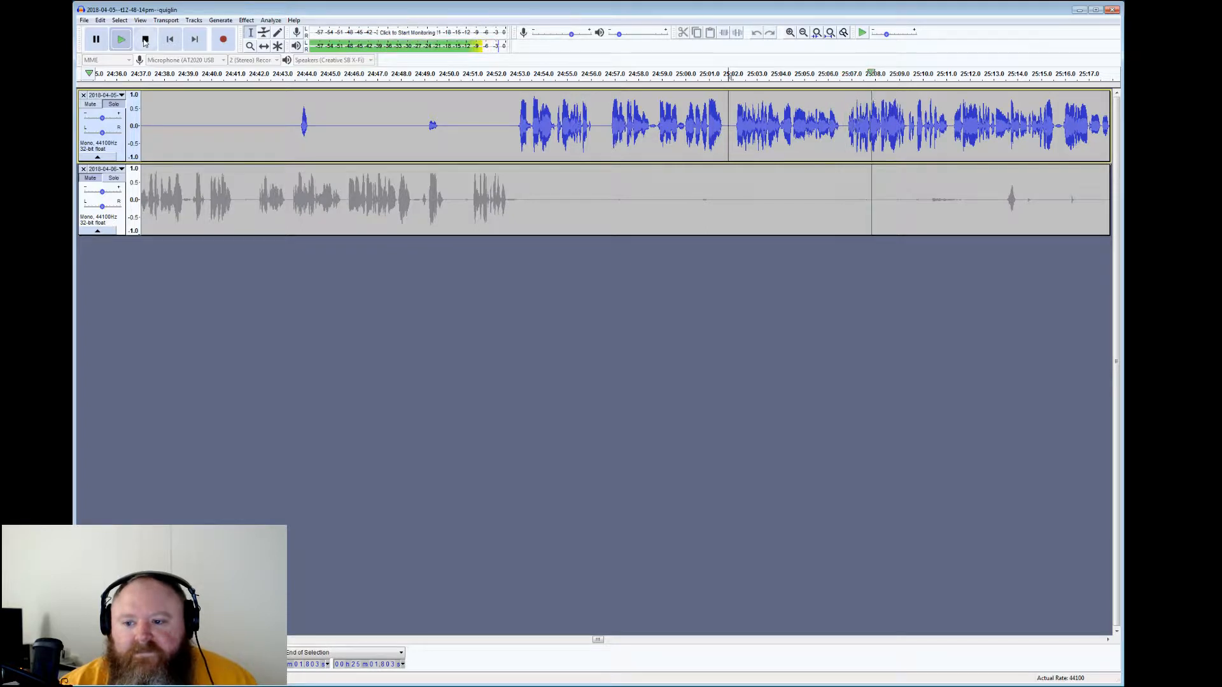
pyautogui.click(145, 40)
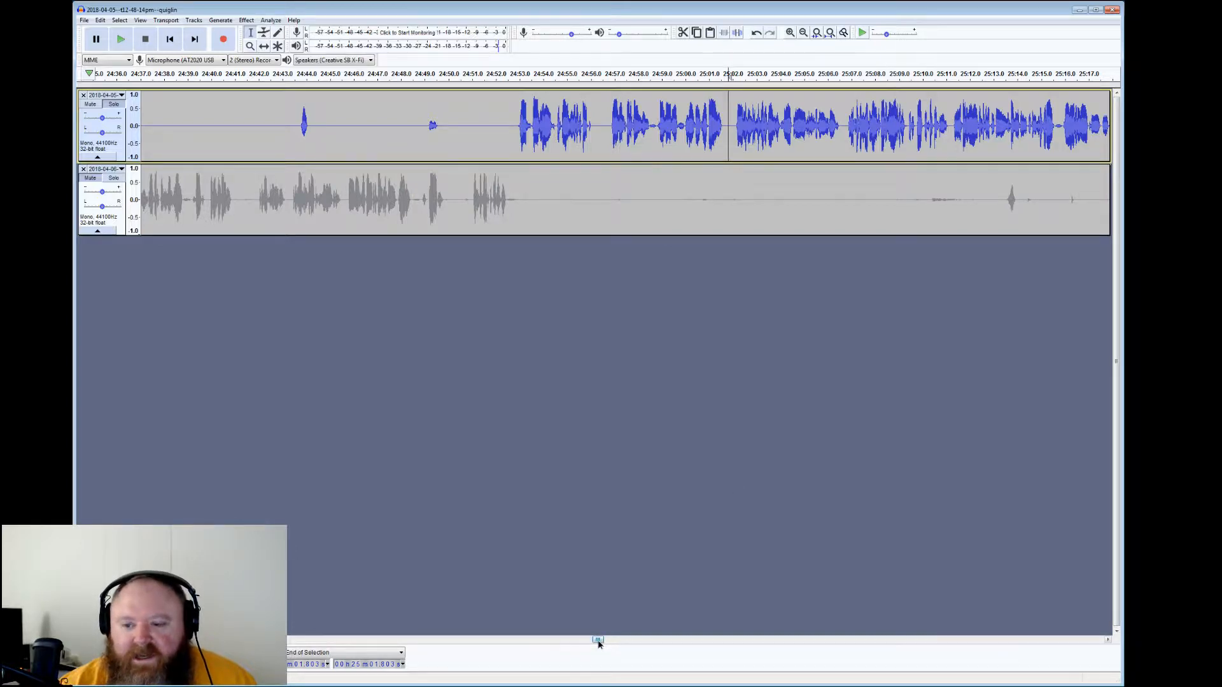
# Silence the upper track's pauses at 25:15.6–25:15.9, 25:19.0–25:19.6 and 25:25.4–25:25.7, and the faint sound near 25:27
pyautogui.moveTo(598, 641); pyautogui.dragTo(604, 644)
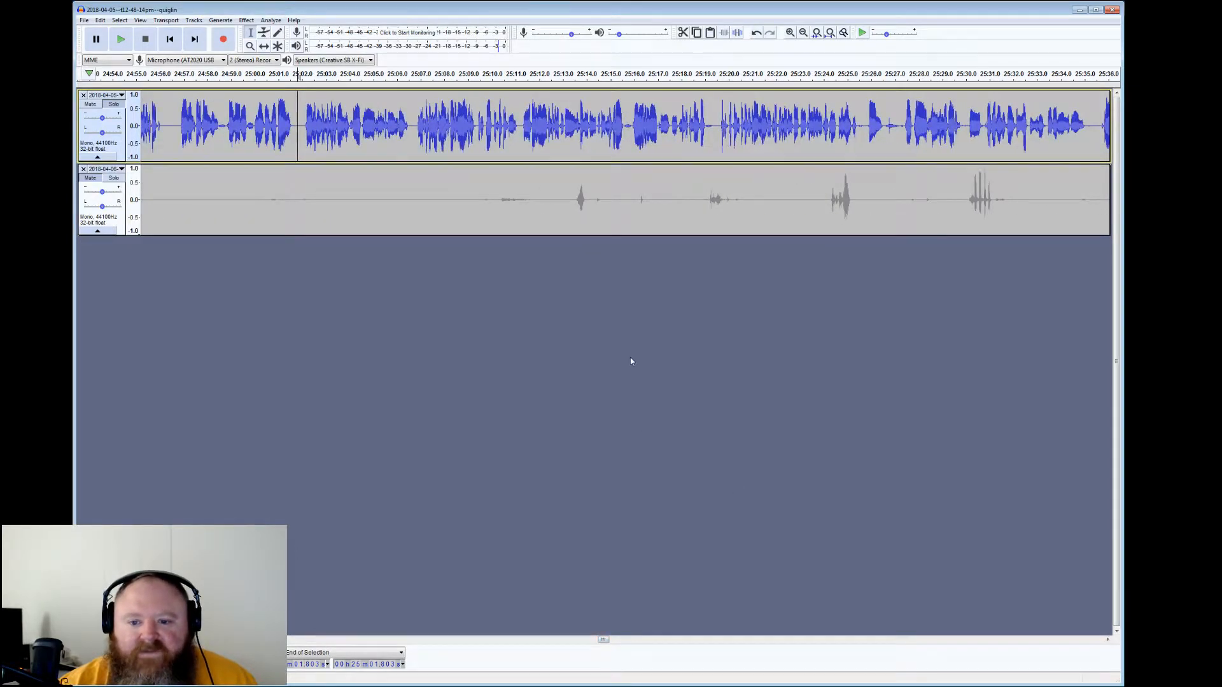
pyautogui.moveTo(625, 127); pyautogui.dragTo(632, 127)
pyautogui.click(739, 36)
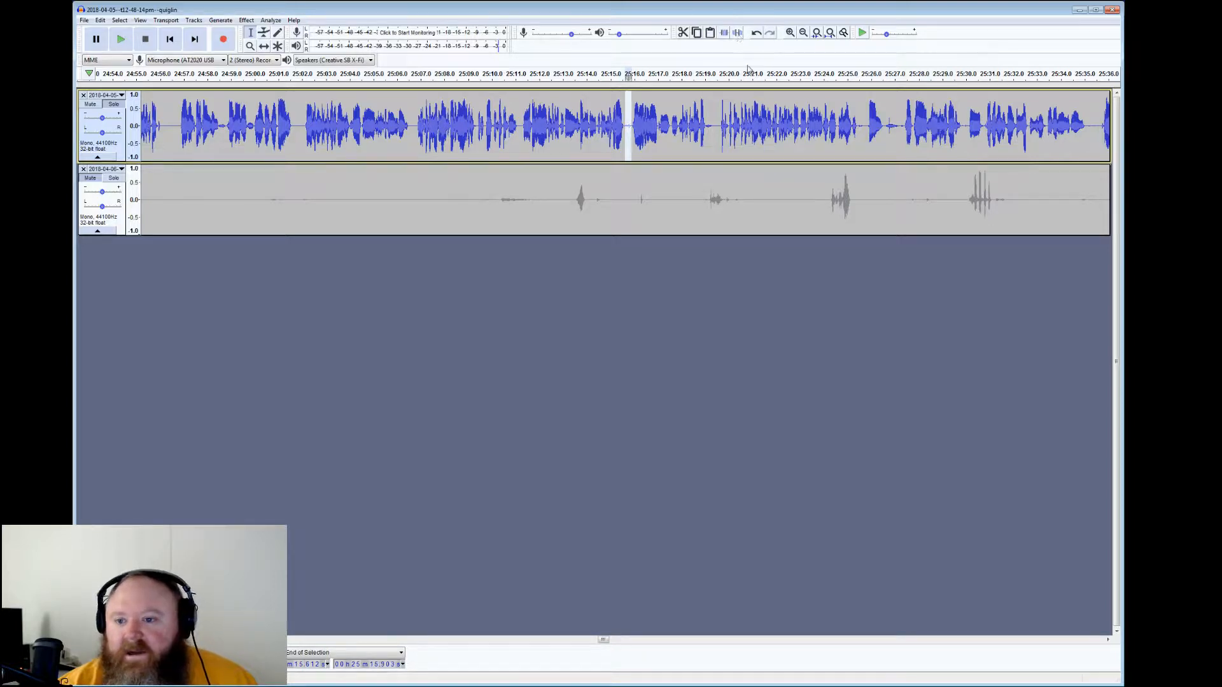
pyautogui.moveTo(719, 128); pyautogui.dragTo(706, 127)
pyautogui.click(740, 37)
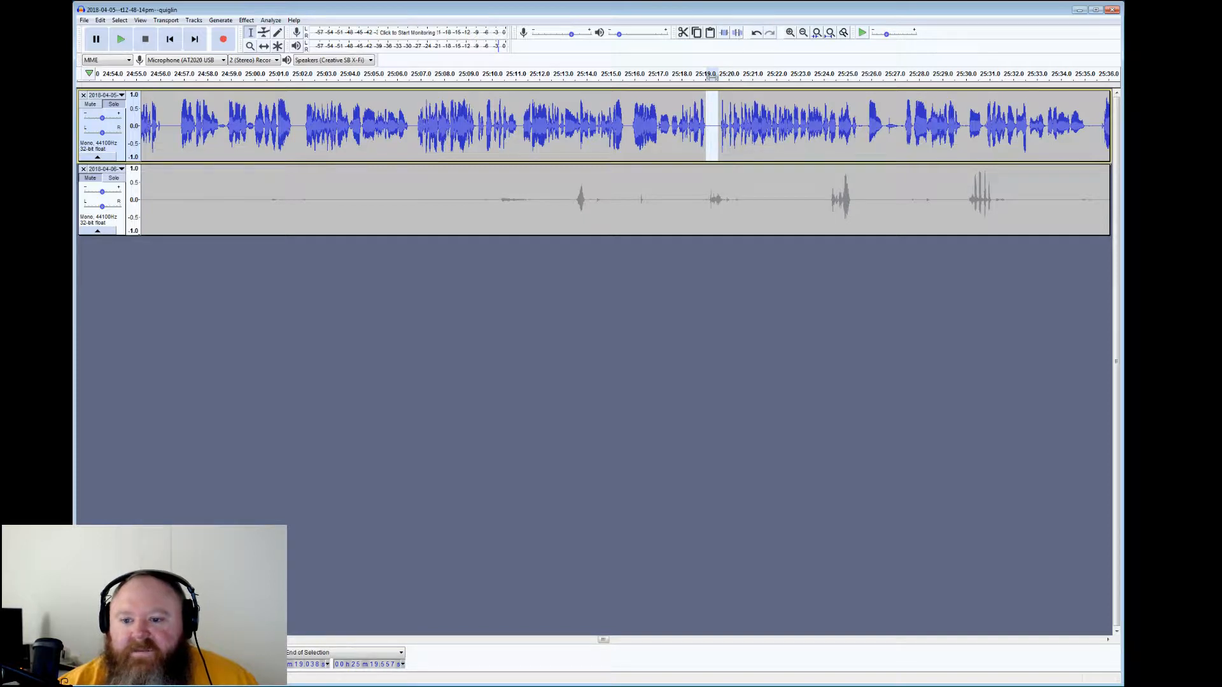
pyautogui.moveTo(886, 127)
pyautogui.mouseDown()
pyautogui.moveTo(904, 127)
pyautogui.moveTo(865, 124)
pyautogui.mouseUp()
pyautogui.click(737, 32)
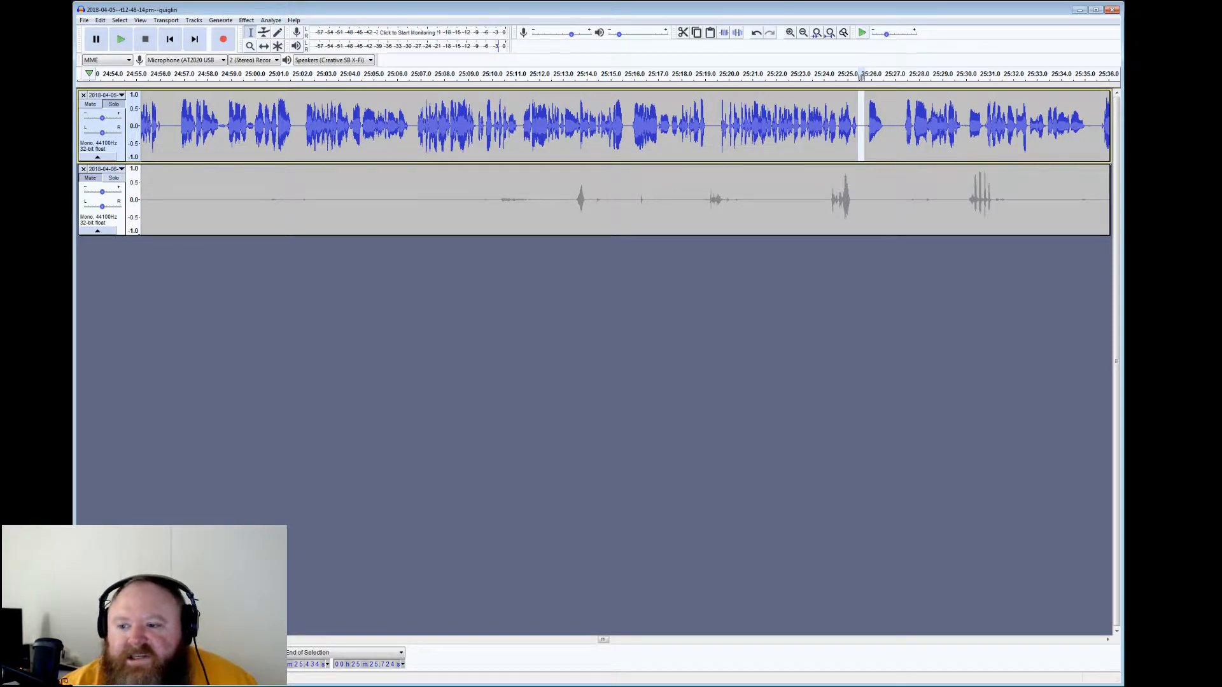
# Select the upper track's short sound at 25:29.9–25:30.8
pyautogui.moveTo(962, 124); pyautogui.dragTo(984, 124)
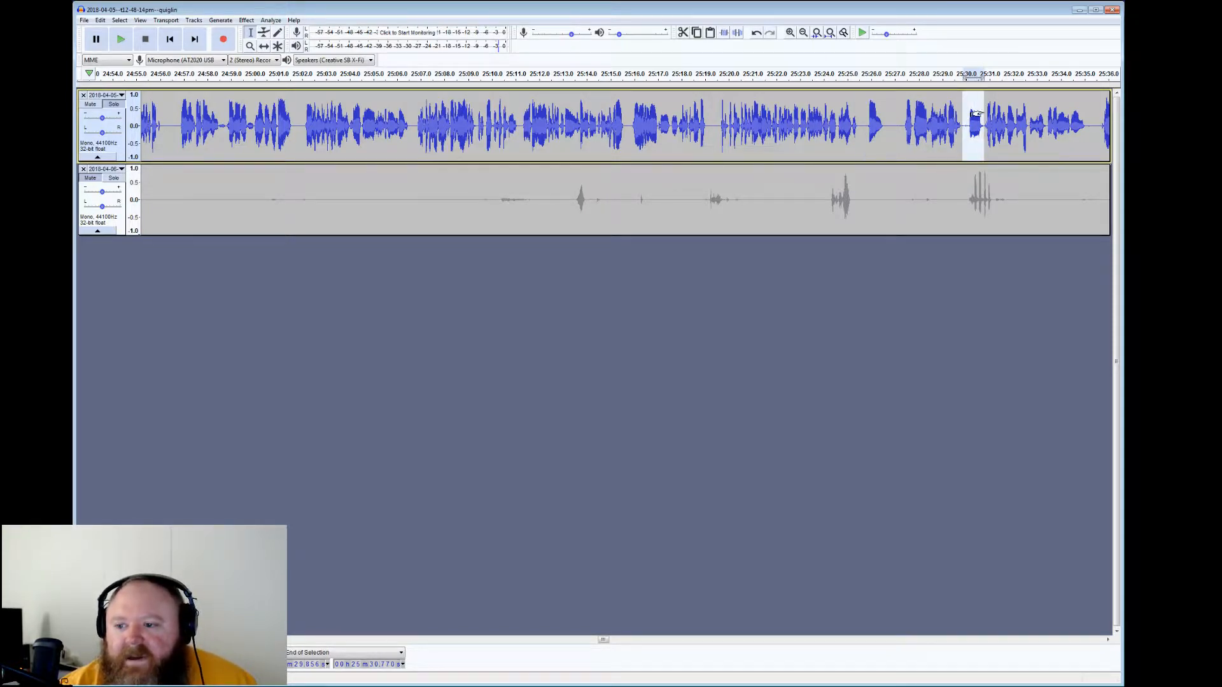
# Listen to the selected sound near 25:30 on the first track, then play on from about 25:30.5
pyautogui.click(121, 40)
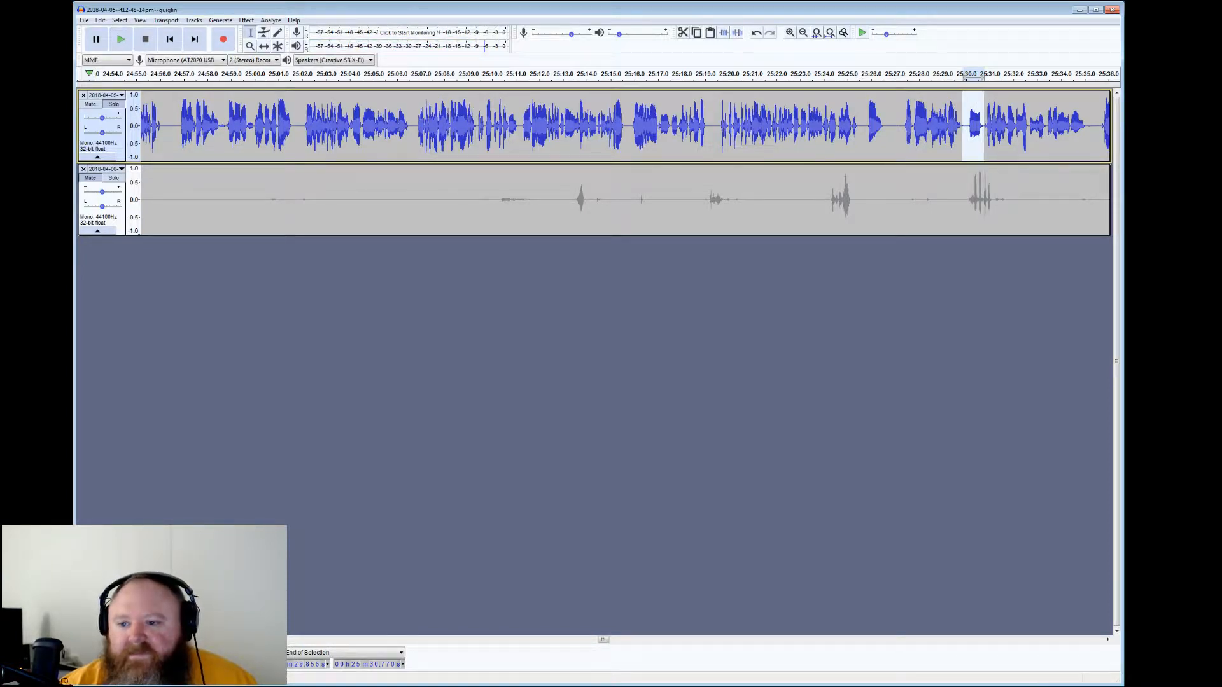
pyautogui.click(980, 124)
pyautogui.click(121, 40)
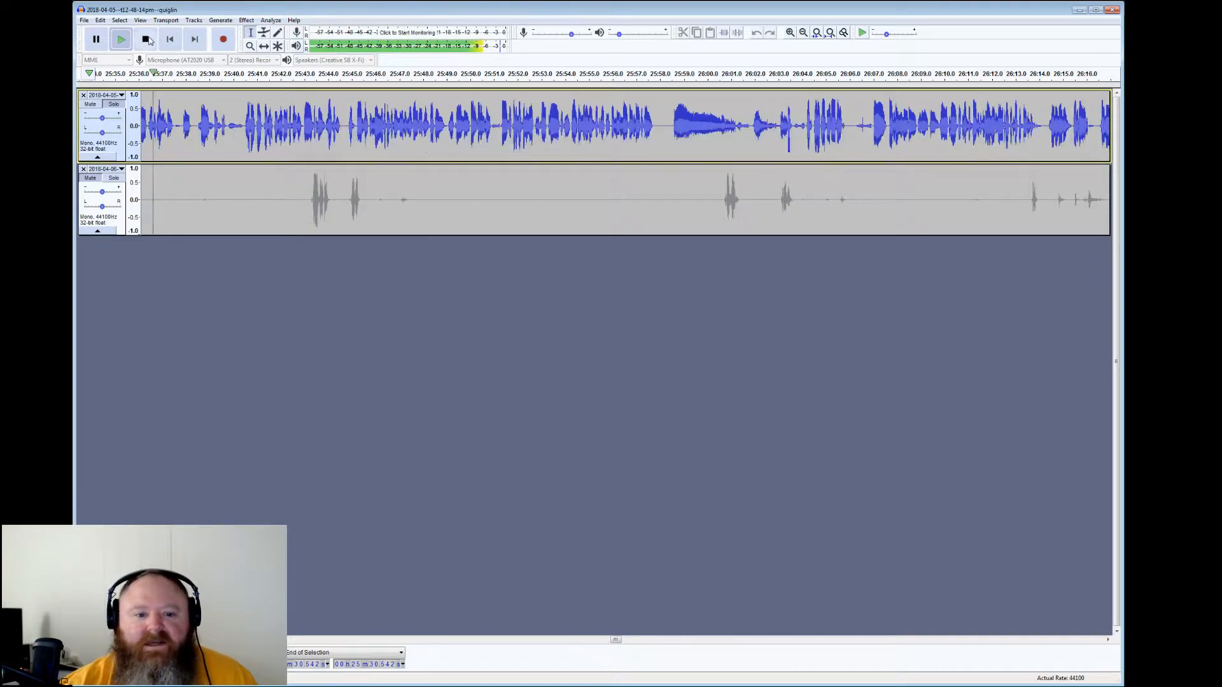
pyautogui.click(146, 39)
# Silence the stray noises on the first track at about 25:39.8–25:40.4 and 25:37.6–25:37.8
pyautogui.moveTo(227, 127); pyautogui.dragTo(243, 128)
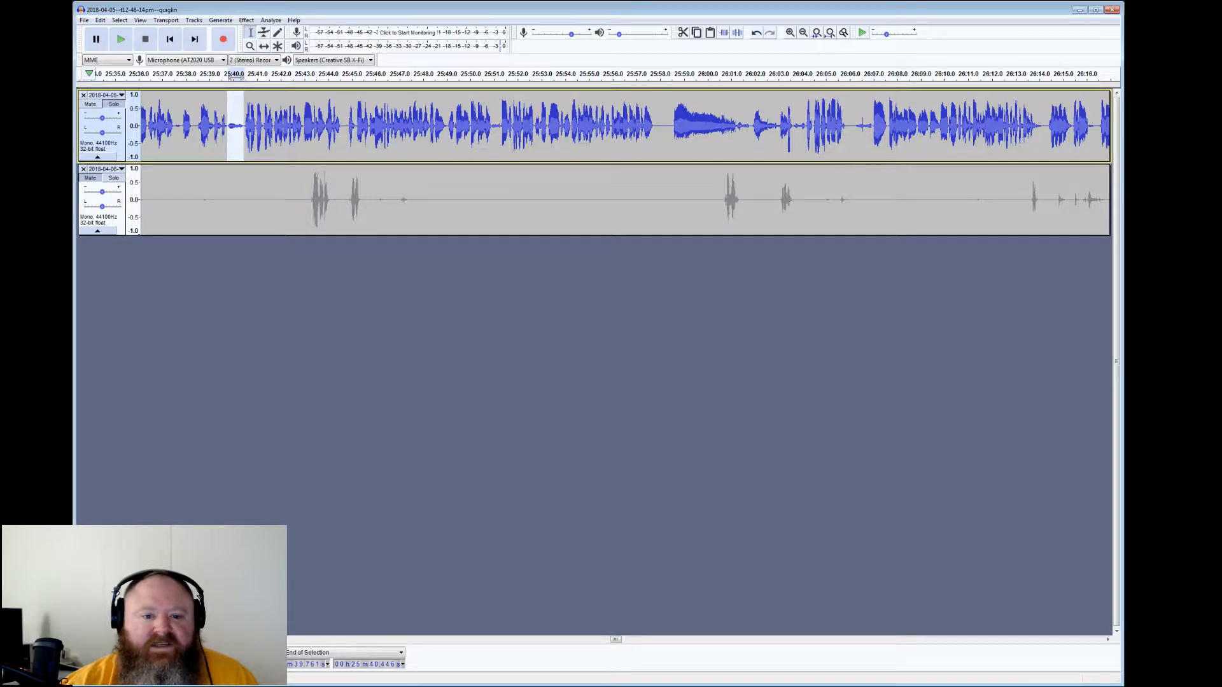
pyautogui.click(121, 40)
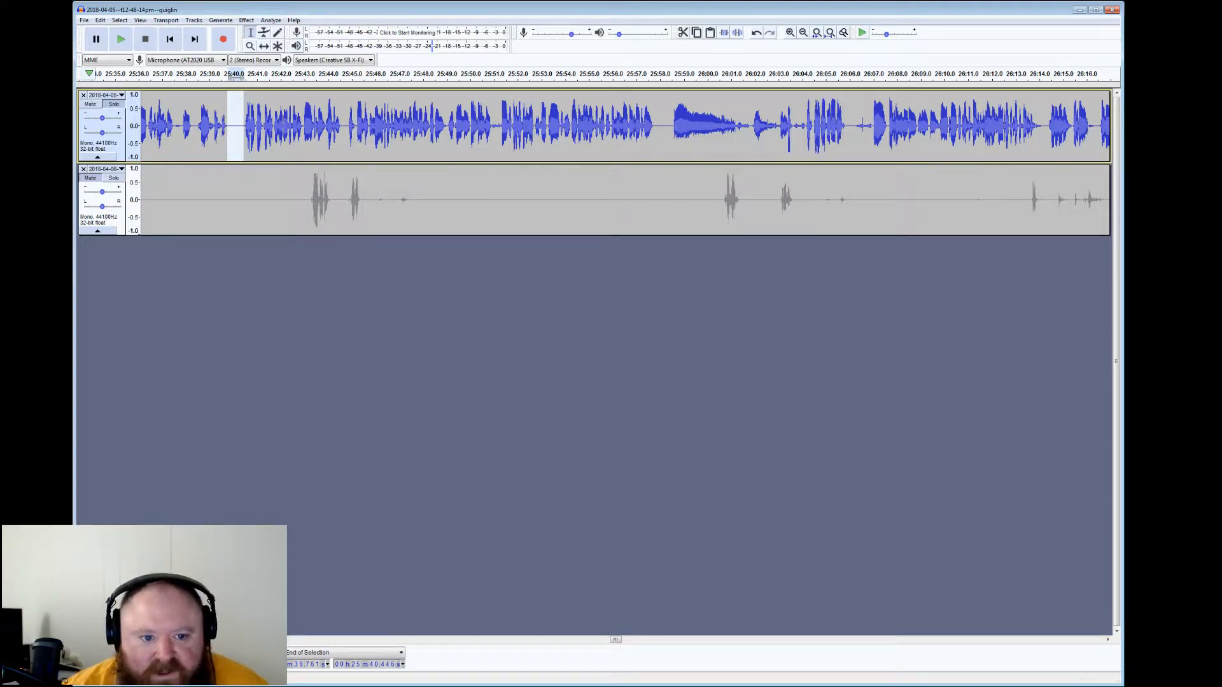
pyautogui.moveTo(176, 128); pyautogui.dragTo(182, 127)
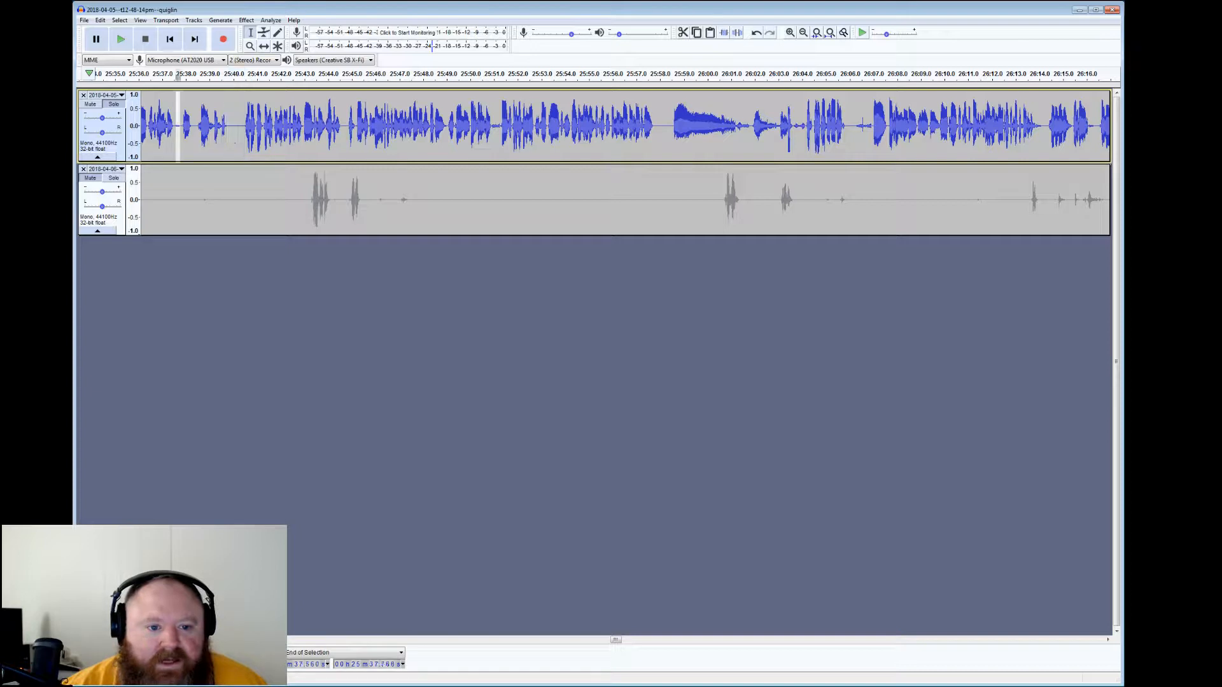
pyautogui.click(738, 32)
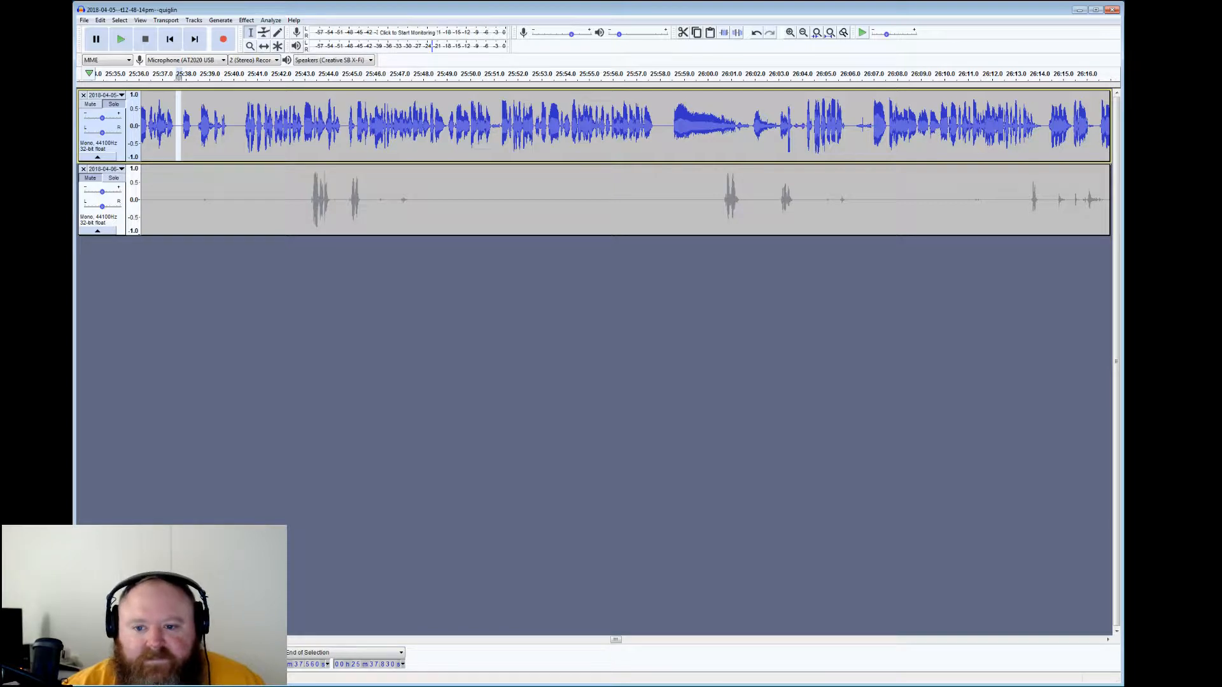
# Check the first track by playing from about 25:58.2, and silence the noise between about 26:05.9 and 26:07.0
pyautogui.click(665, 111)
pyautogui.click(122, 41)
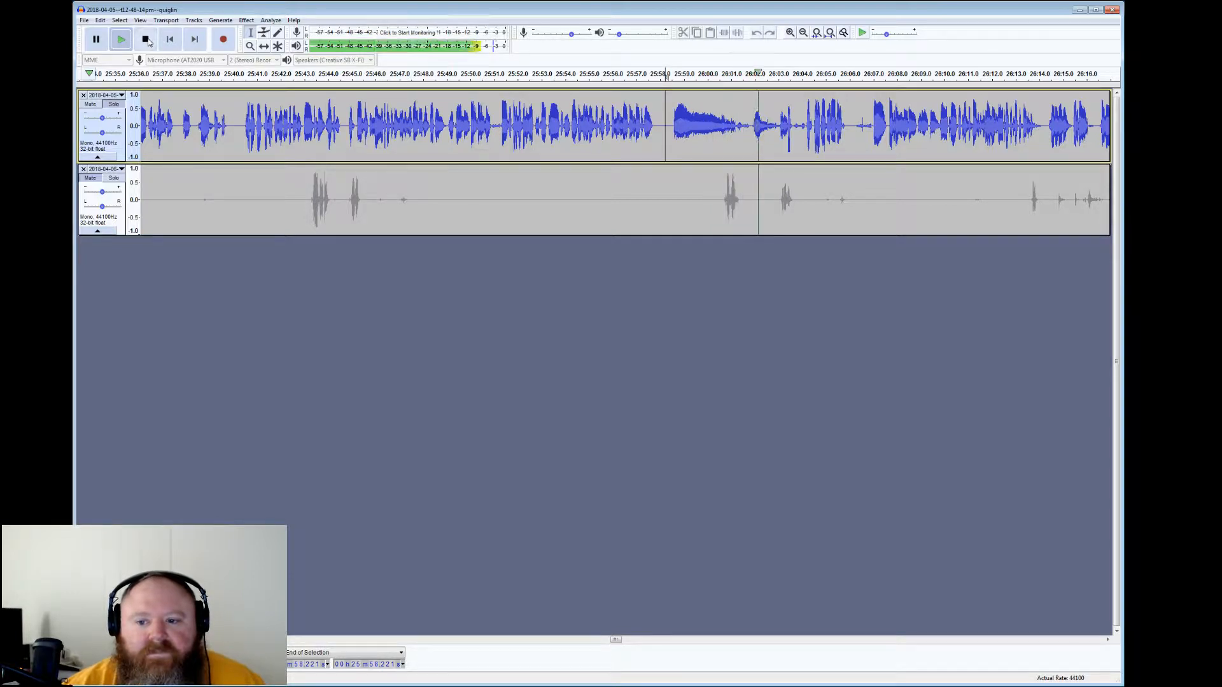
pyautogui.click(146, 41)
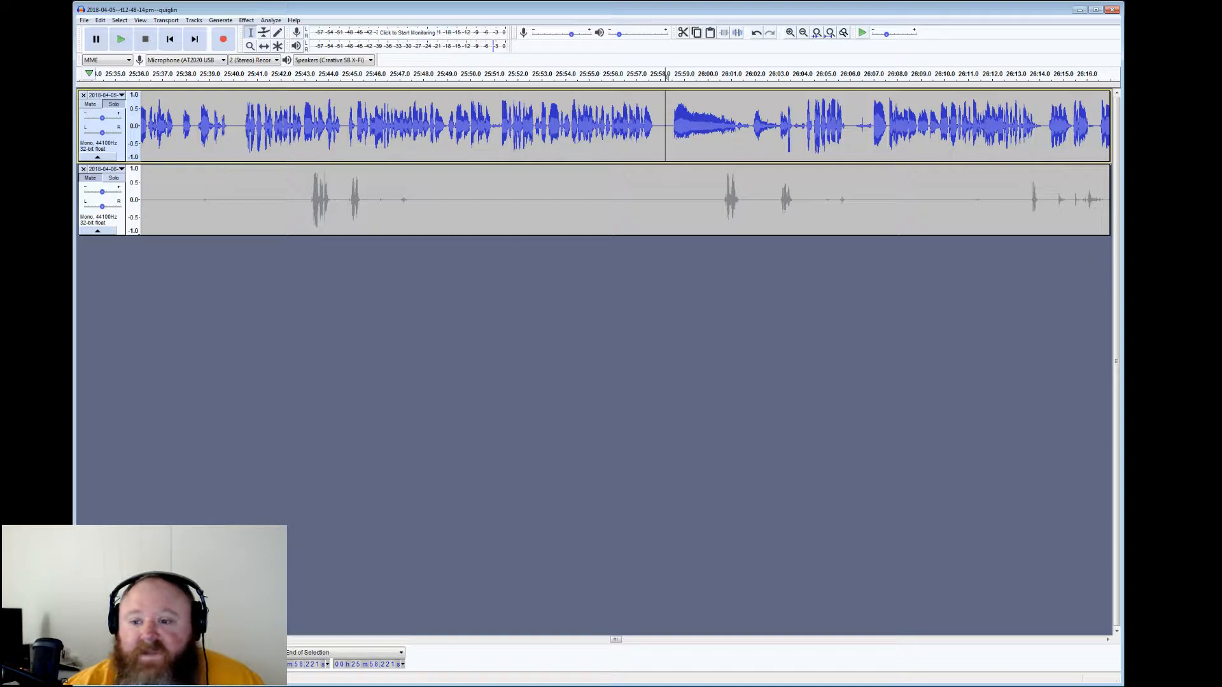
pyautogui.moveTo(848, 117); pyautogui.dragTo(872, 118)
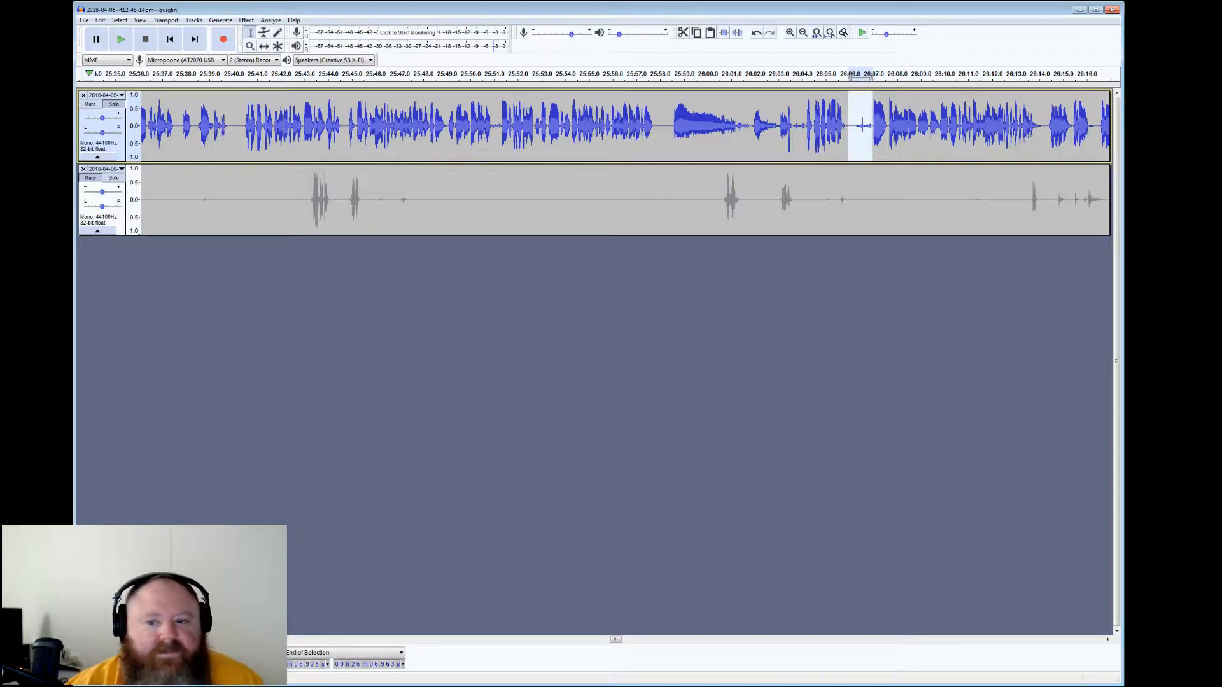
pyautogui.click(737, 34)
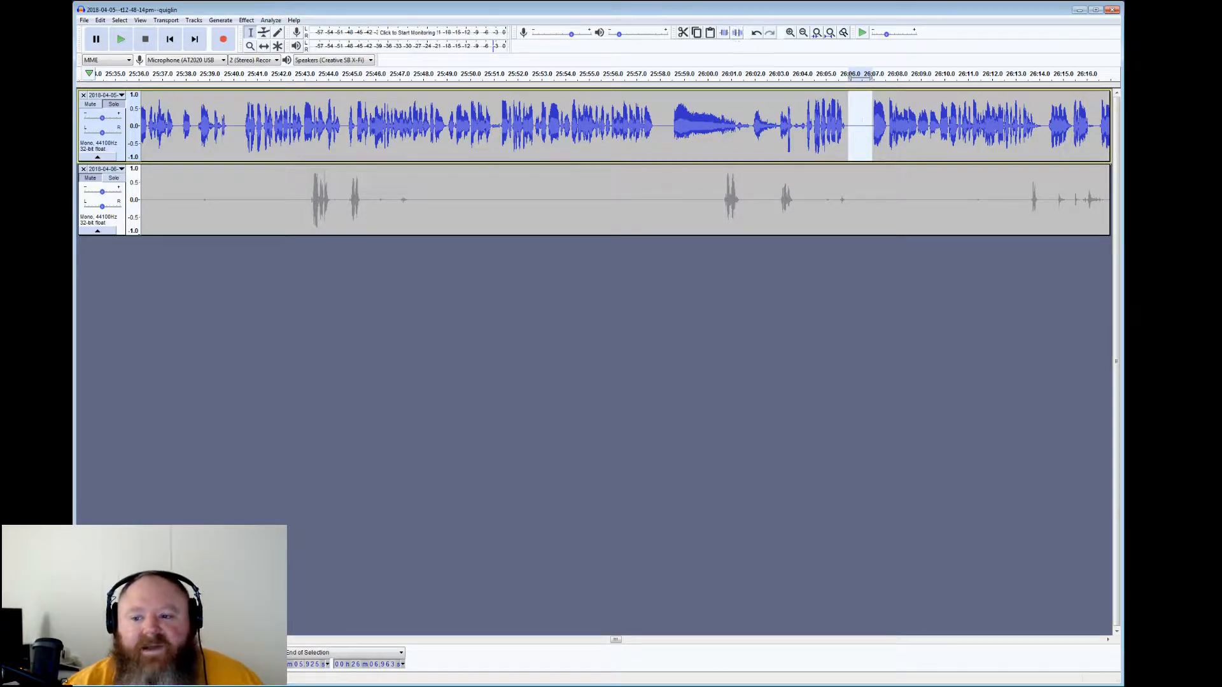
# Play the first track from about 26:06.8 and again from about 26:14.3 to check the speech
pyautogui.click(860, 116)
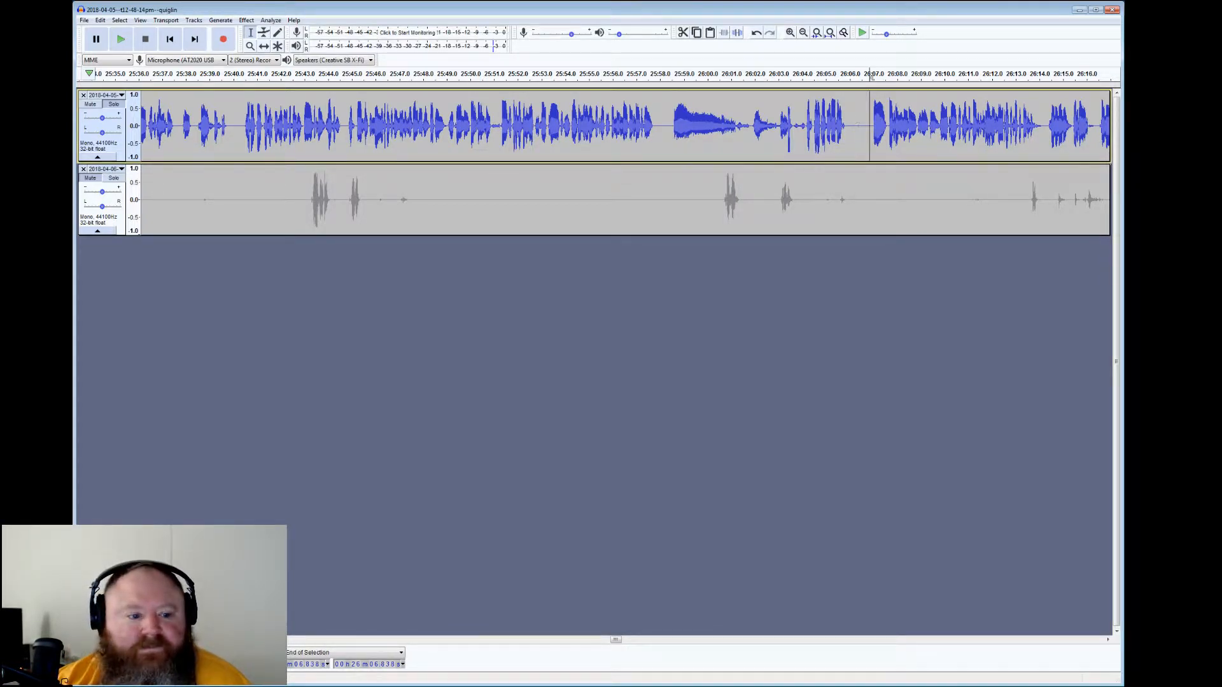
pyautogui.click(121, 40)
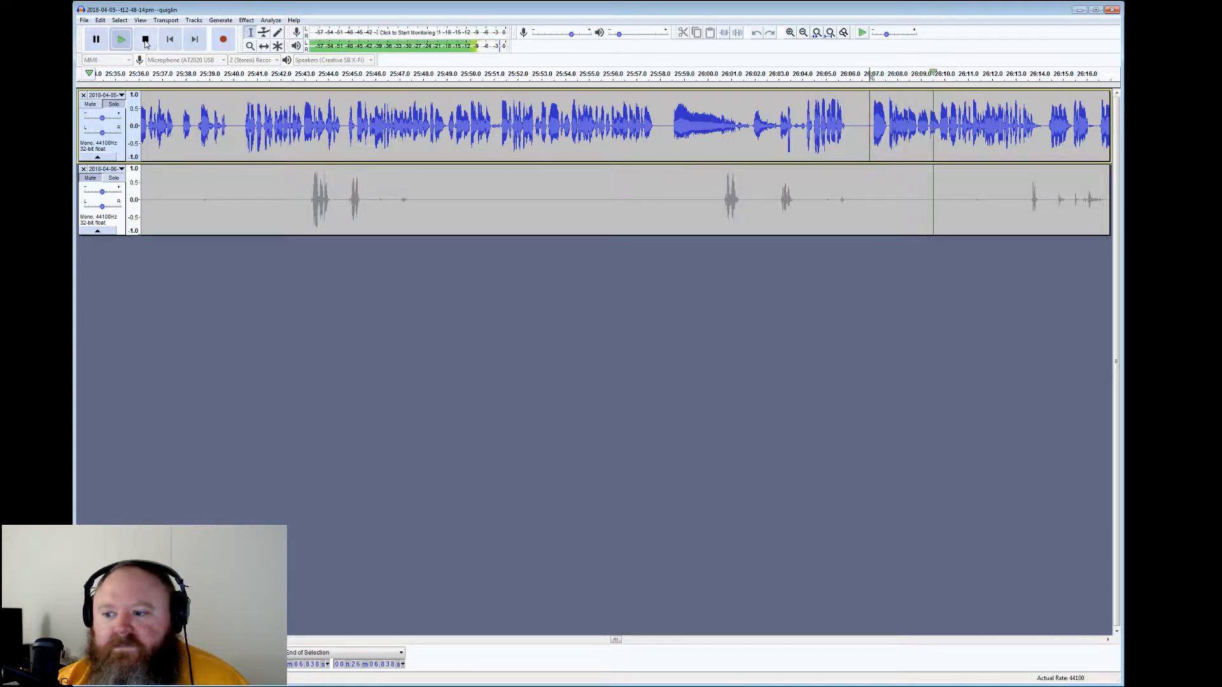
pyautogui.click(145, 40)
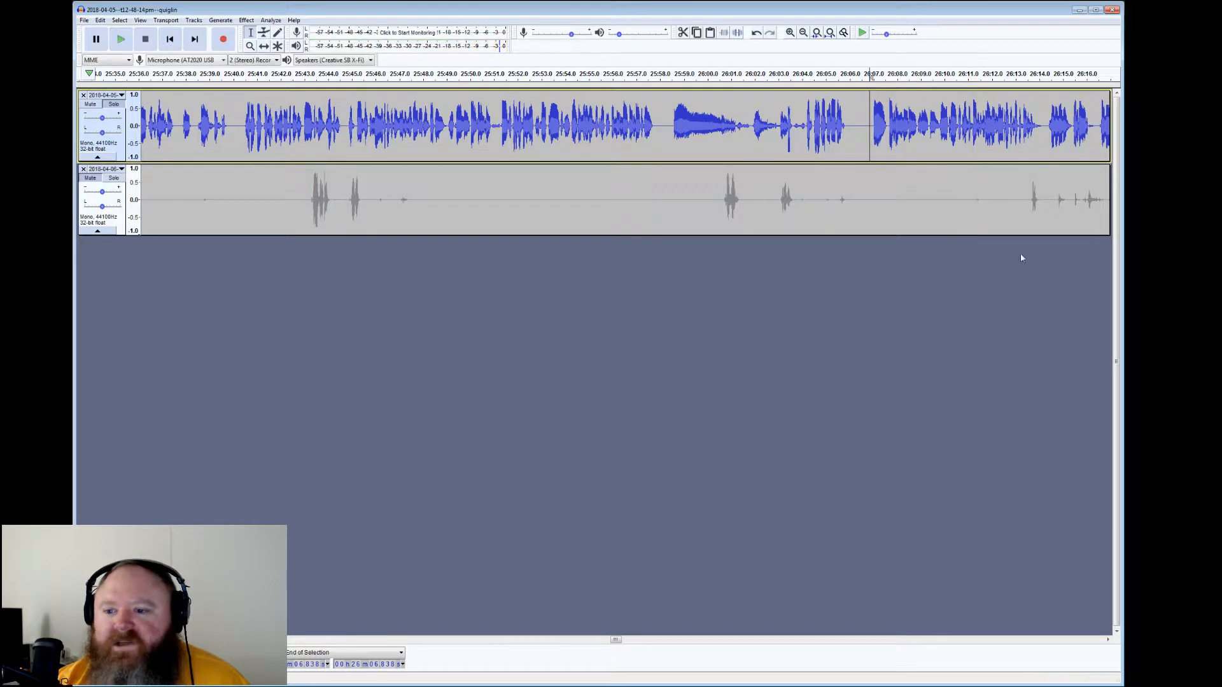
pyautogui.click(1046, 122)
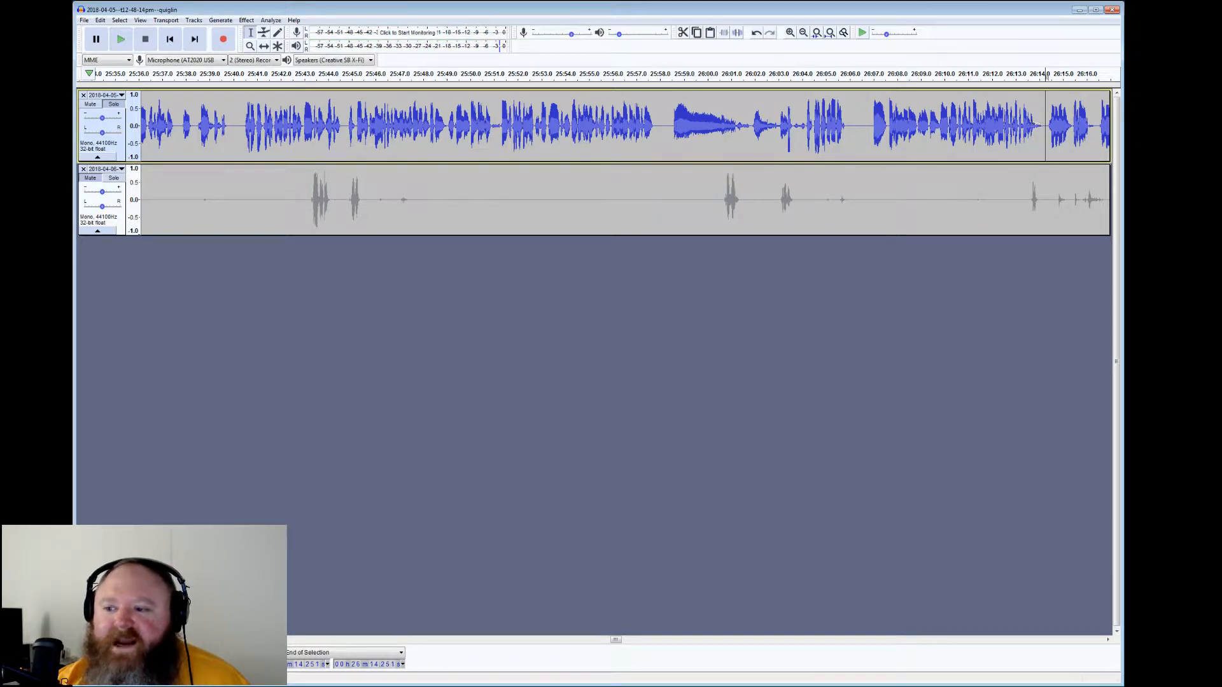
pyautogui.click(121, 40)
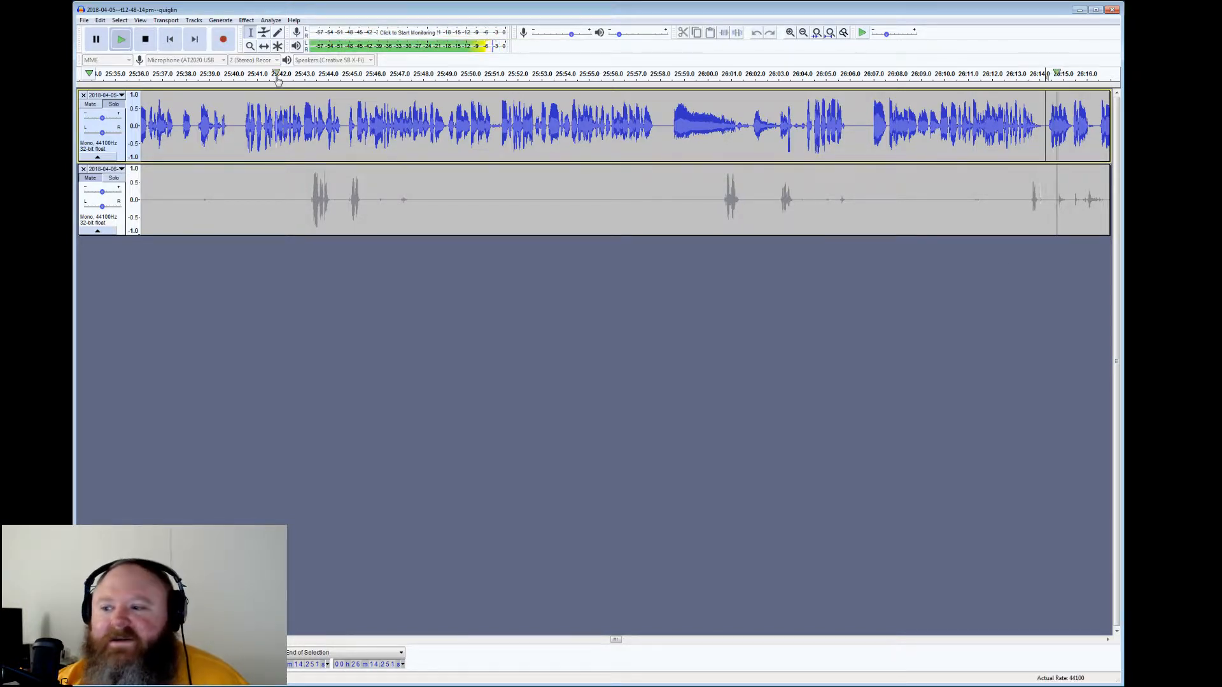
pyautogui.click(145, 39)
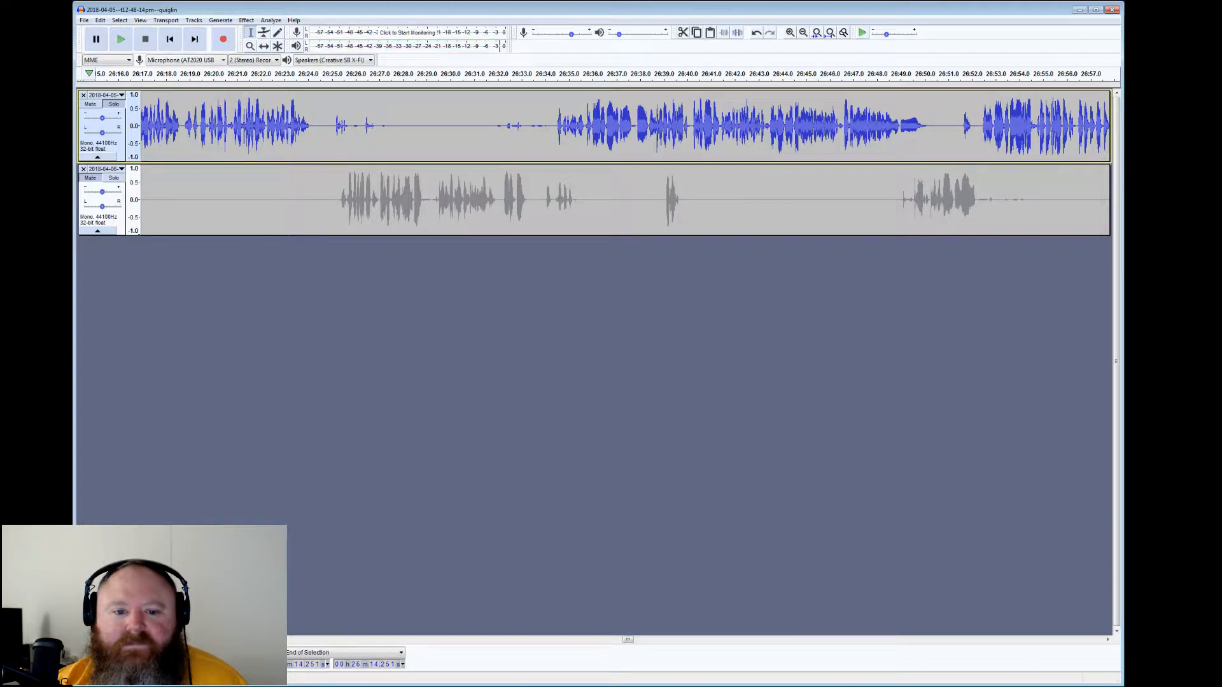
# Play the first track from about 26:25.1 to check the faint sounds there
pyautogui.click(335, 131)
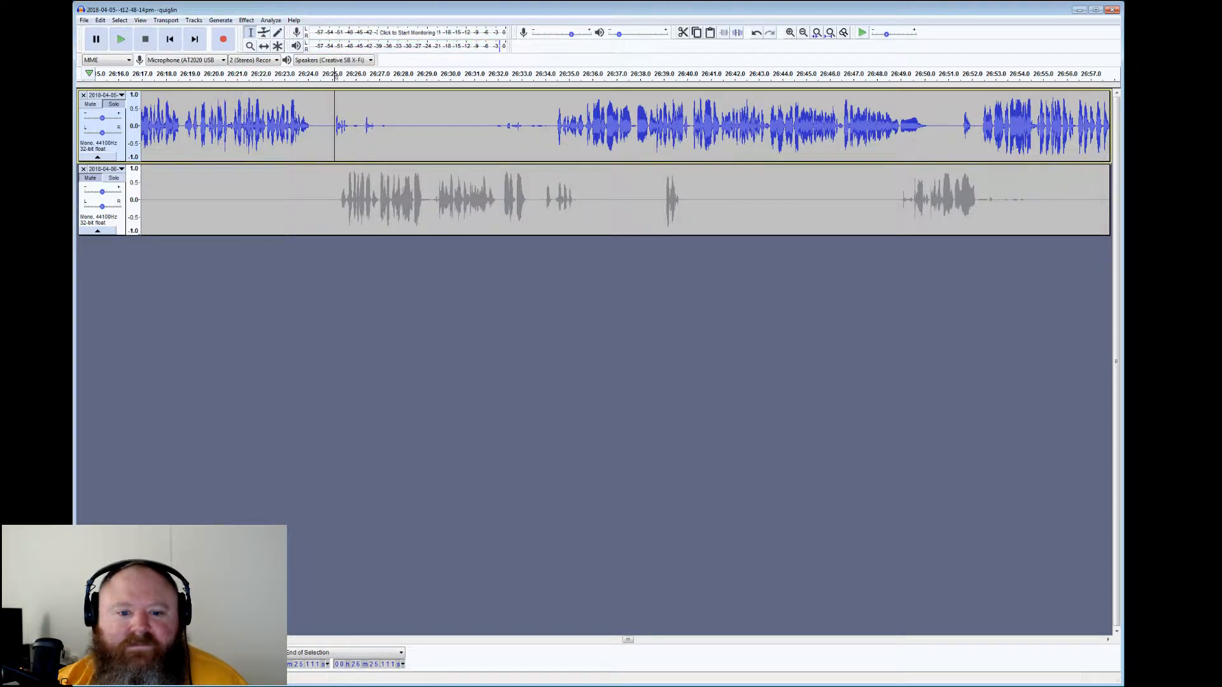
pyautogui.click(121, 40)
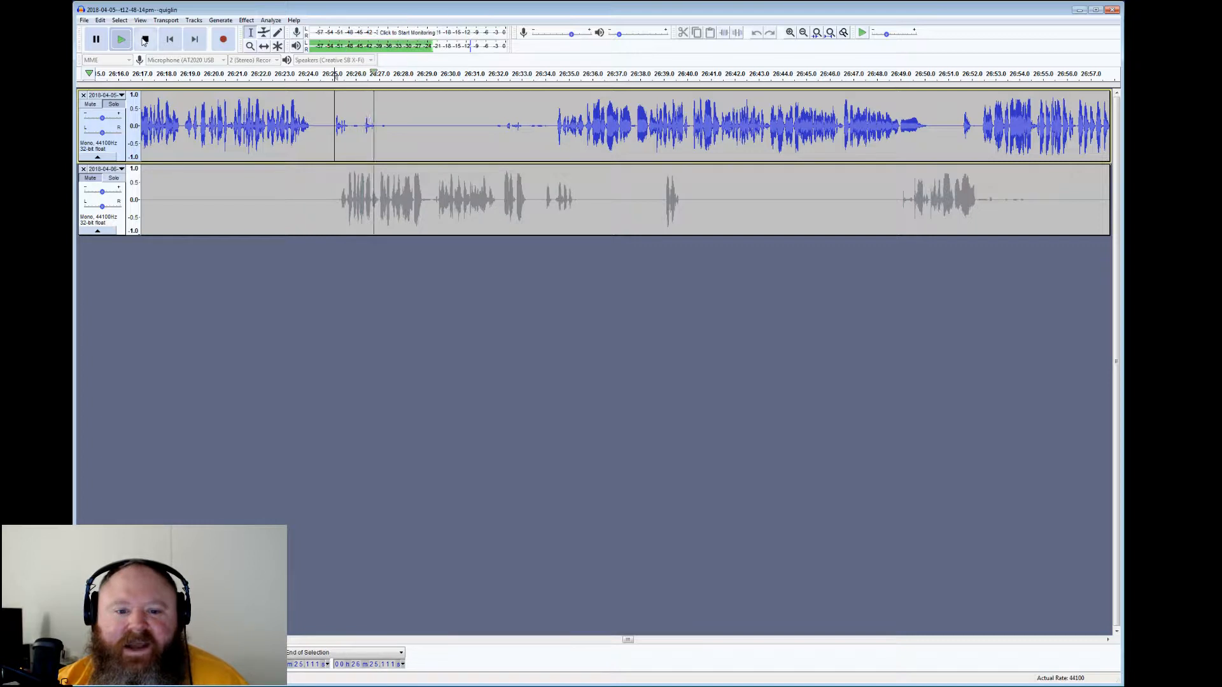
pyautogui.click(144, 40)
# Silence the first track's background noise between about 26:26.9 and 26:34.2
pyautogui.click(361, 125)
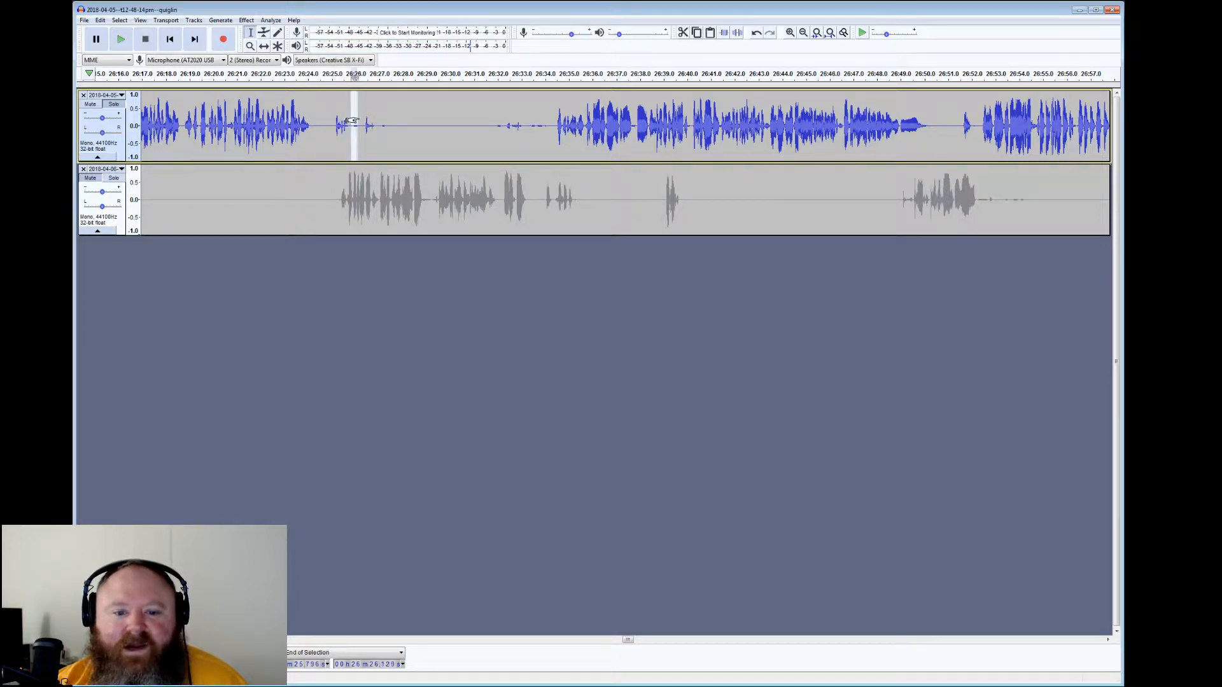
pyautogui.moveTo(365, 113); pyautogui.dragTo(437, 75)
pyautogui.moveTo(359, 118); pyautogui.dragTo(351, 118)
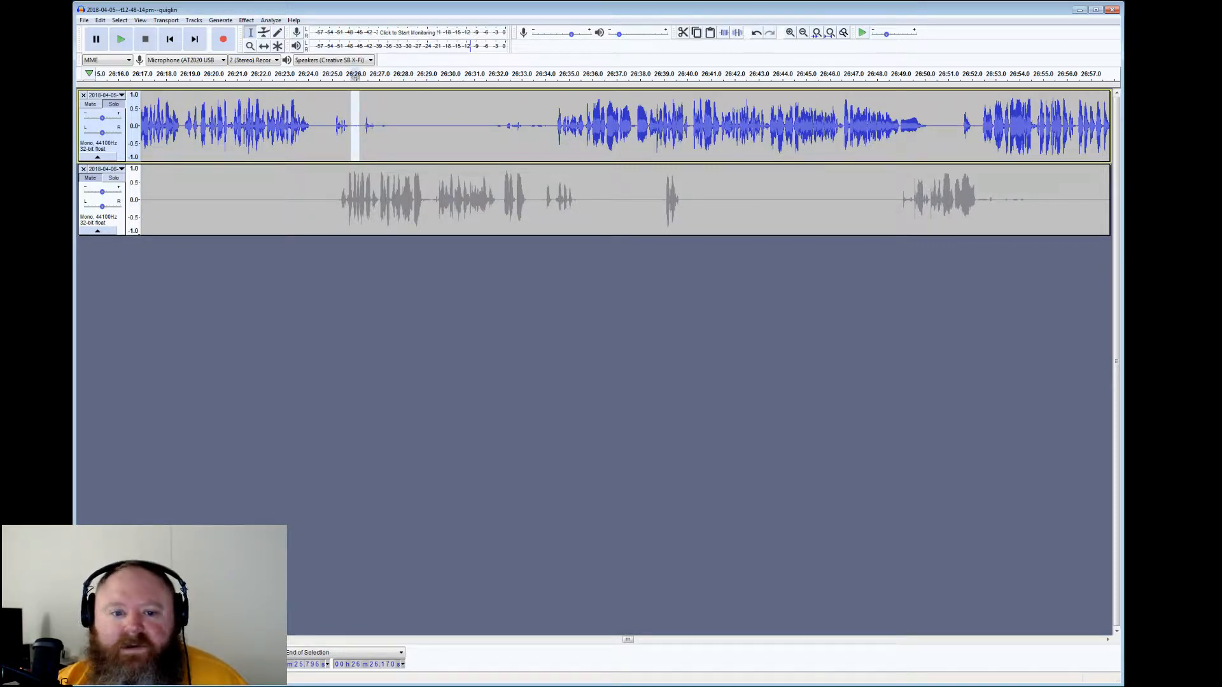
pyautogui.moveTo(378, 75); pyautogui.dragTo(550, 75)
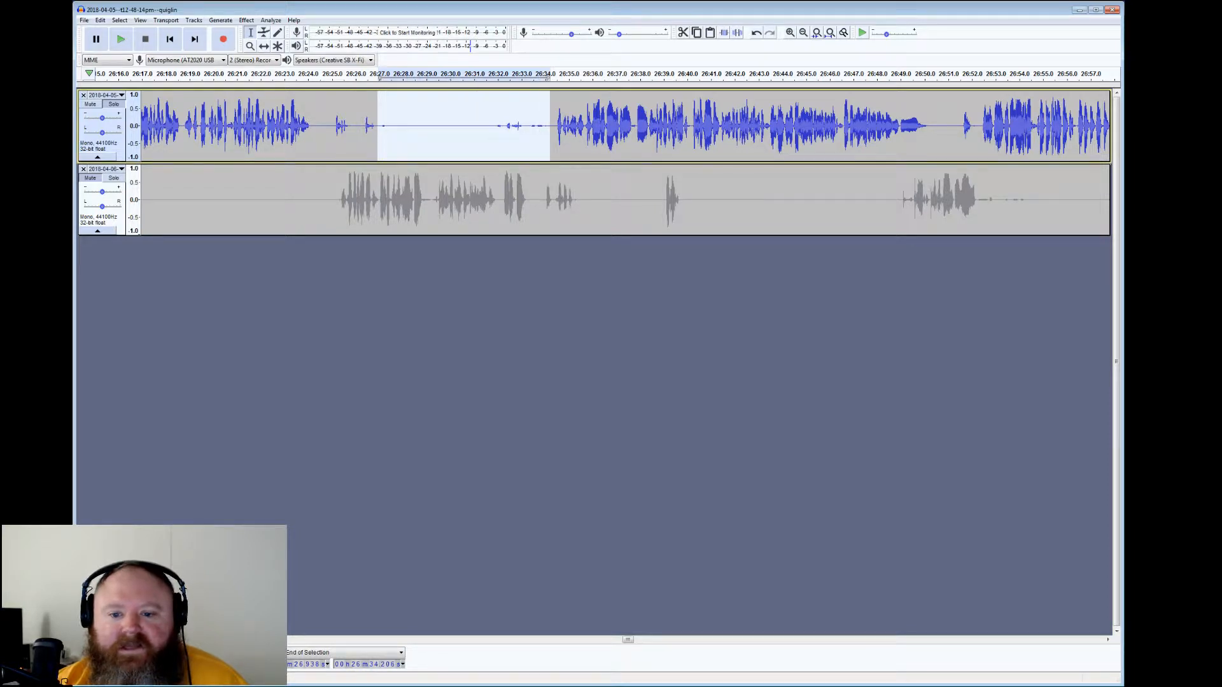
pyautogui.click(741, 33)
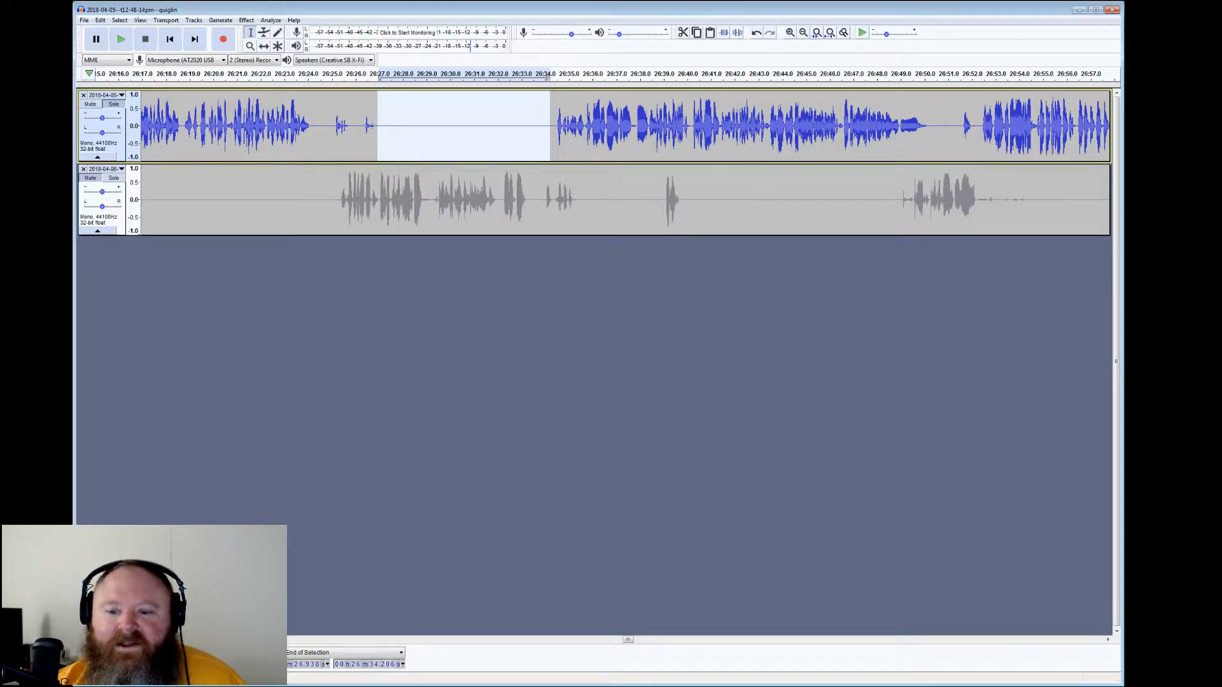
# Listen to the short burst near 26:38 on the first track and silence it from about 26:37.7 to 26:38.4
pyautogui.click(554, 113)
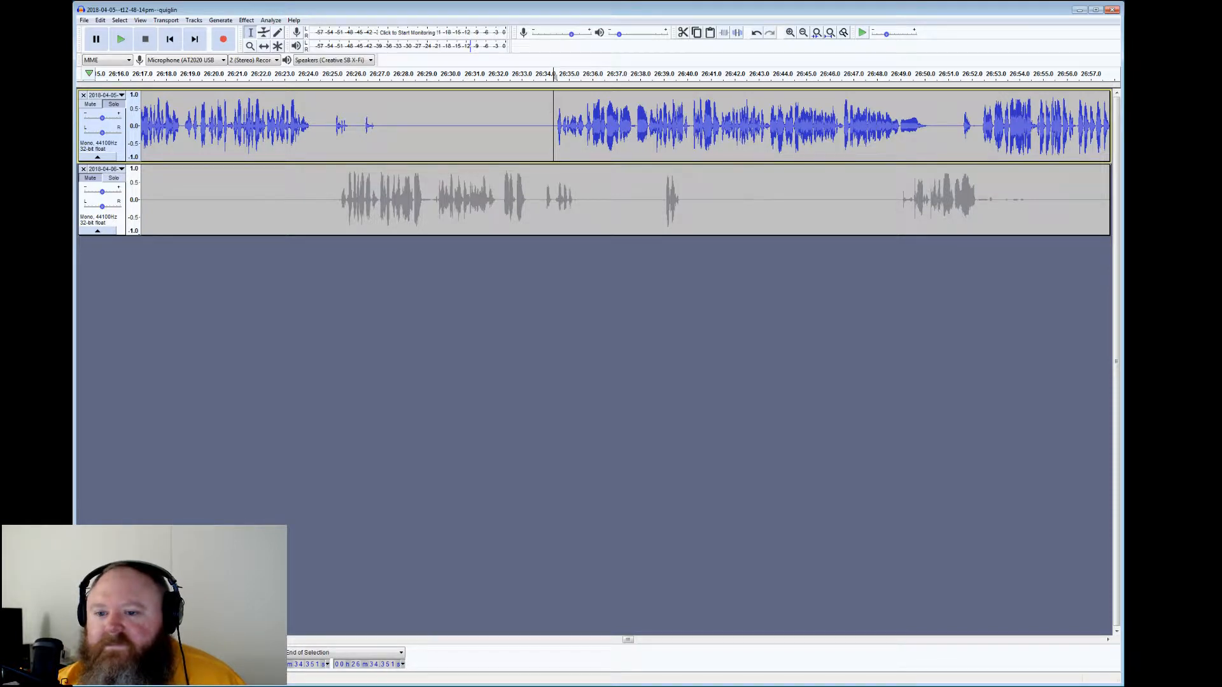
pyautogui.click(637, 113)
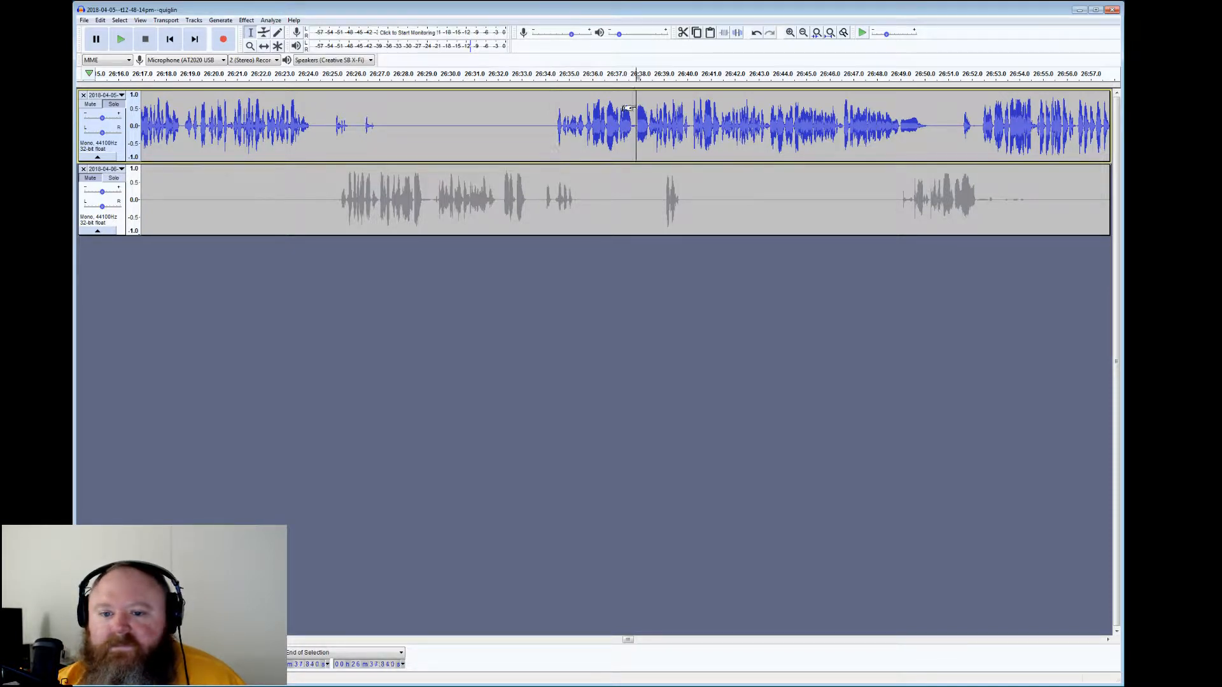
pyautogui.click(121, 39)
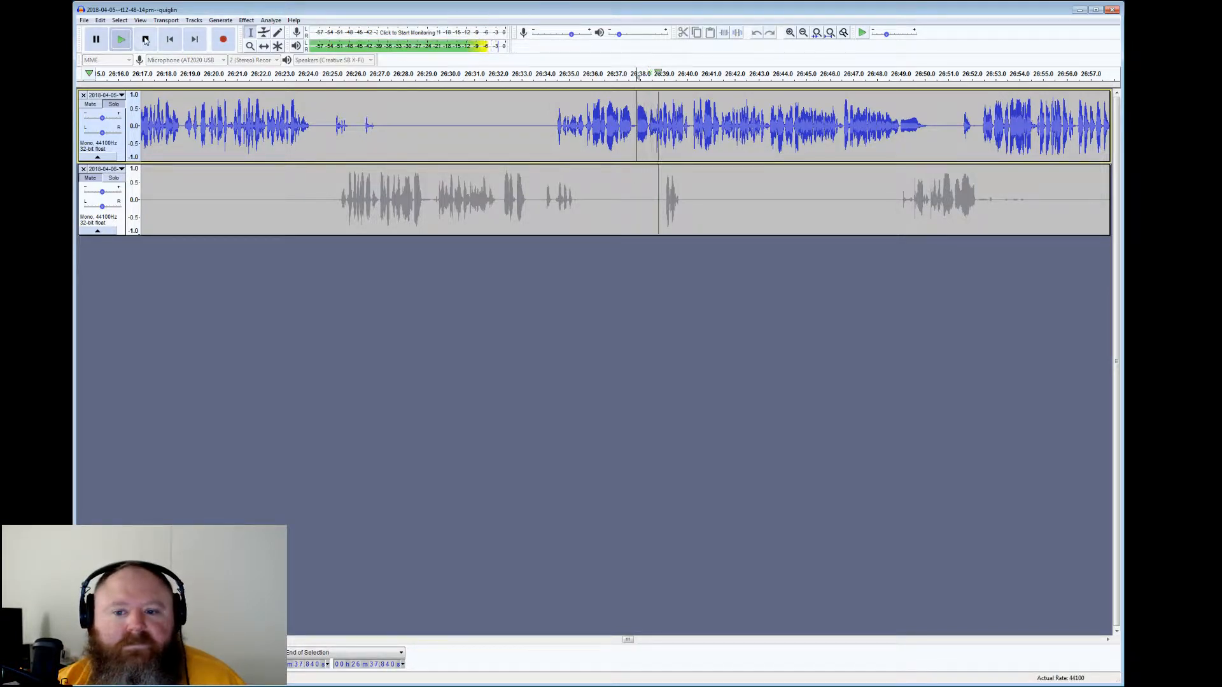
pyautogui.click(145, 40)
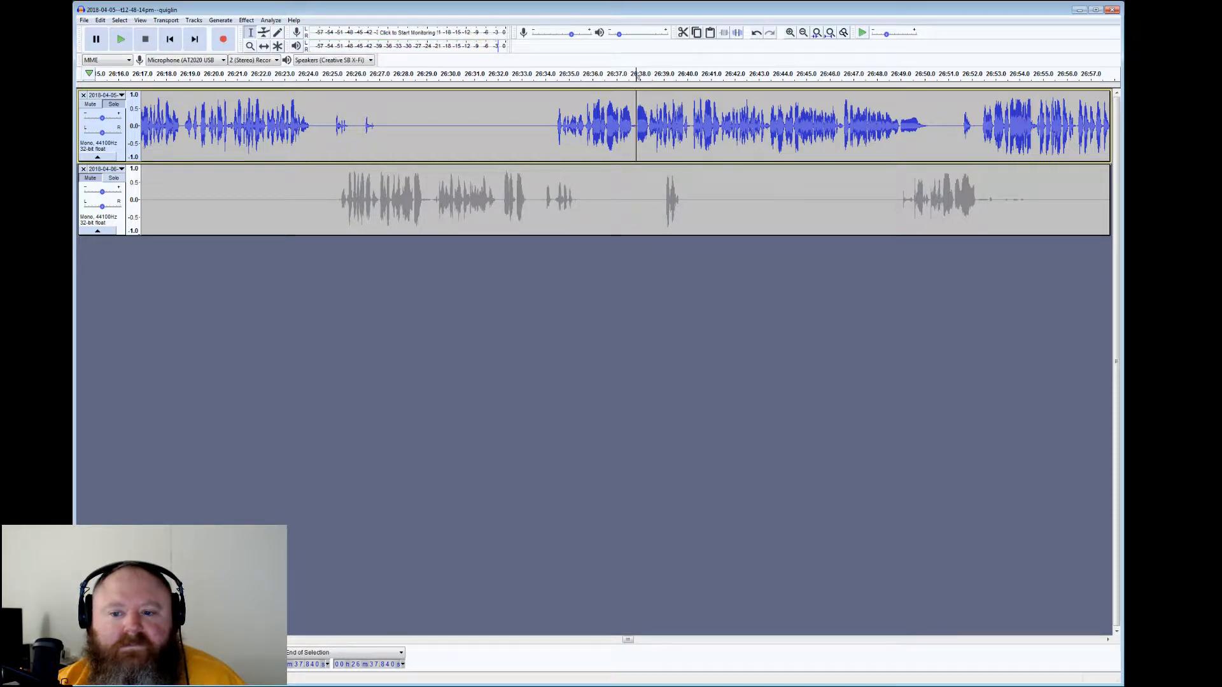
pyautogui.moveTo(633, 126); pyautogui.dragTo(649, 126)
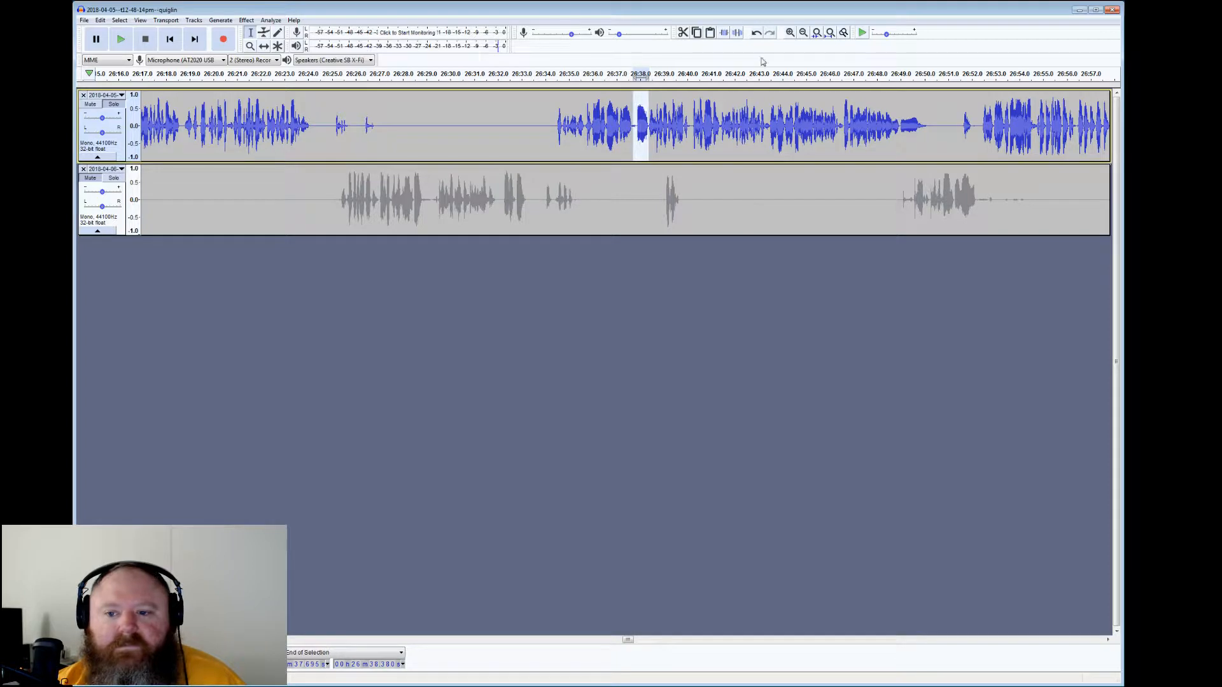
pyautogui.click(737, 32)
# Play the first track from about 26:38.1 and again from about 26:51.5 to check the remaining sounds
pyautogui.click(643, 127)
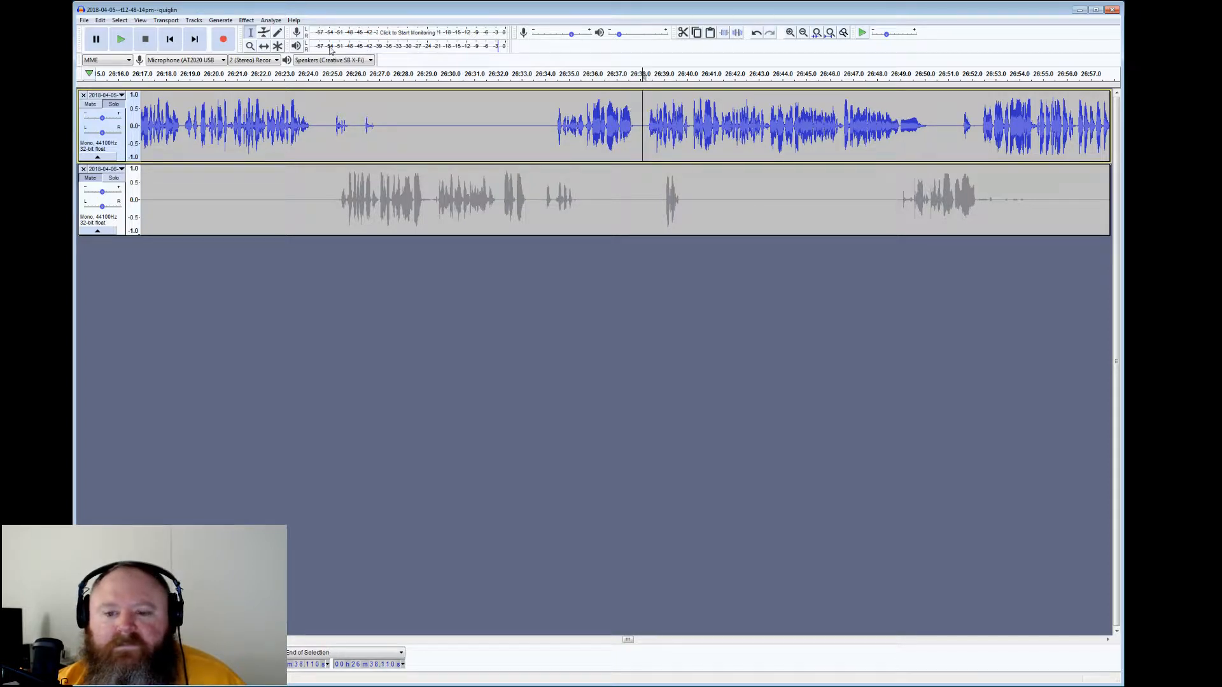
pyautogui.click(121, 39)
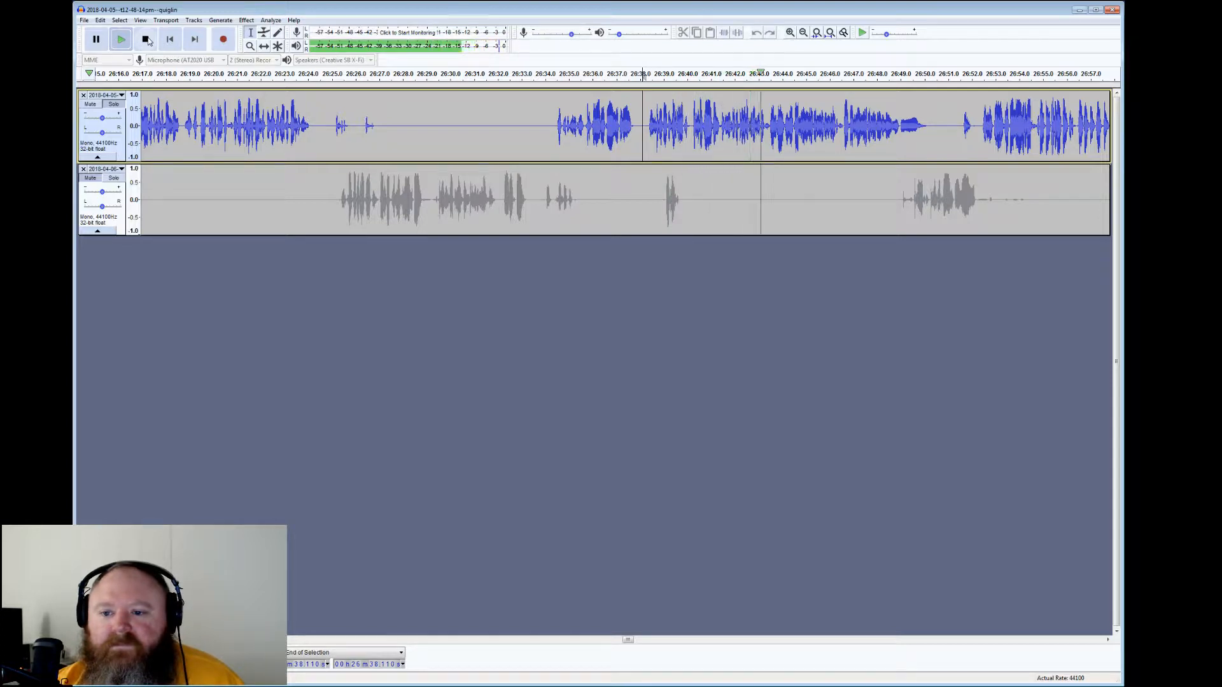
pyautogui.click(146, 40)
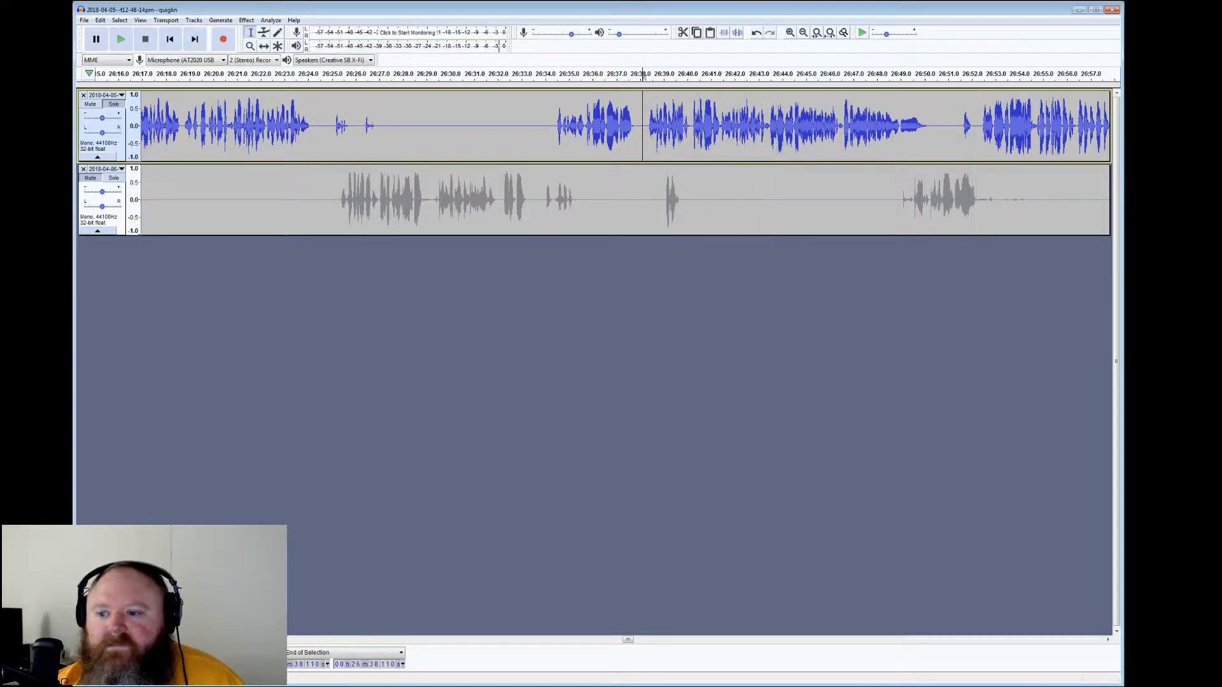
pyautogui.click(960, 127)
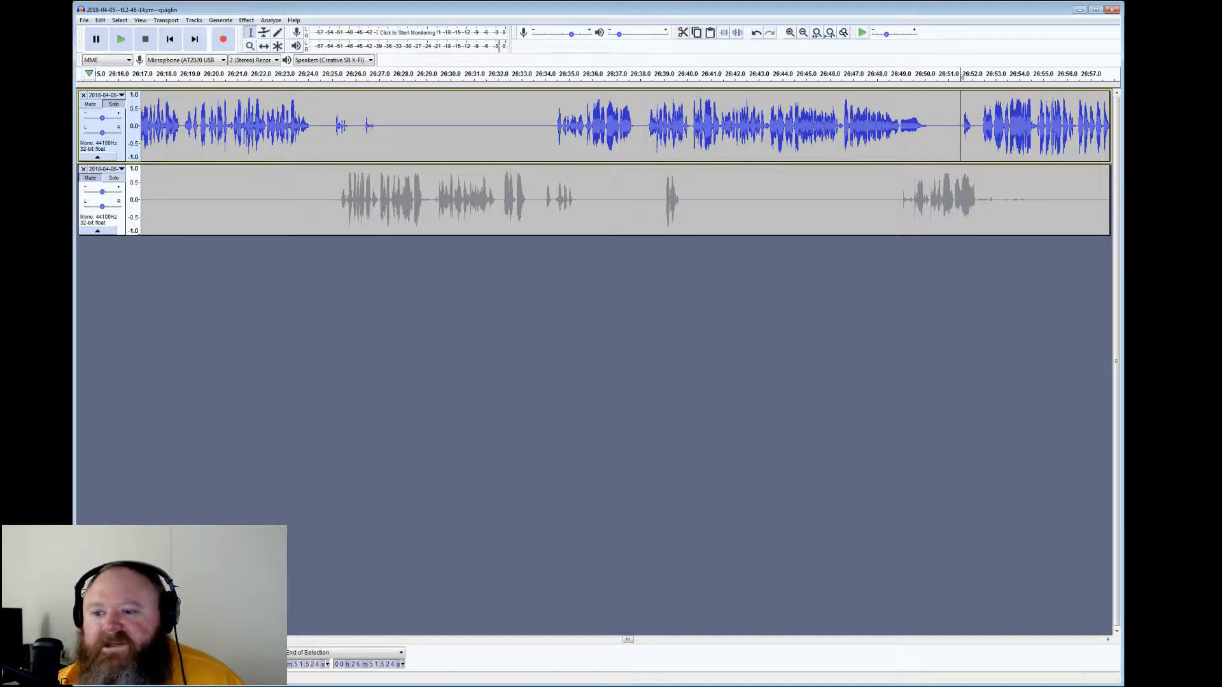
pyautogui.click(121, 39)
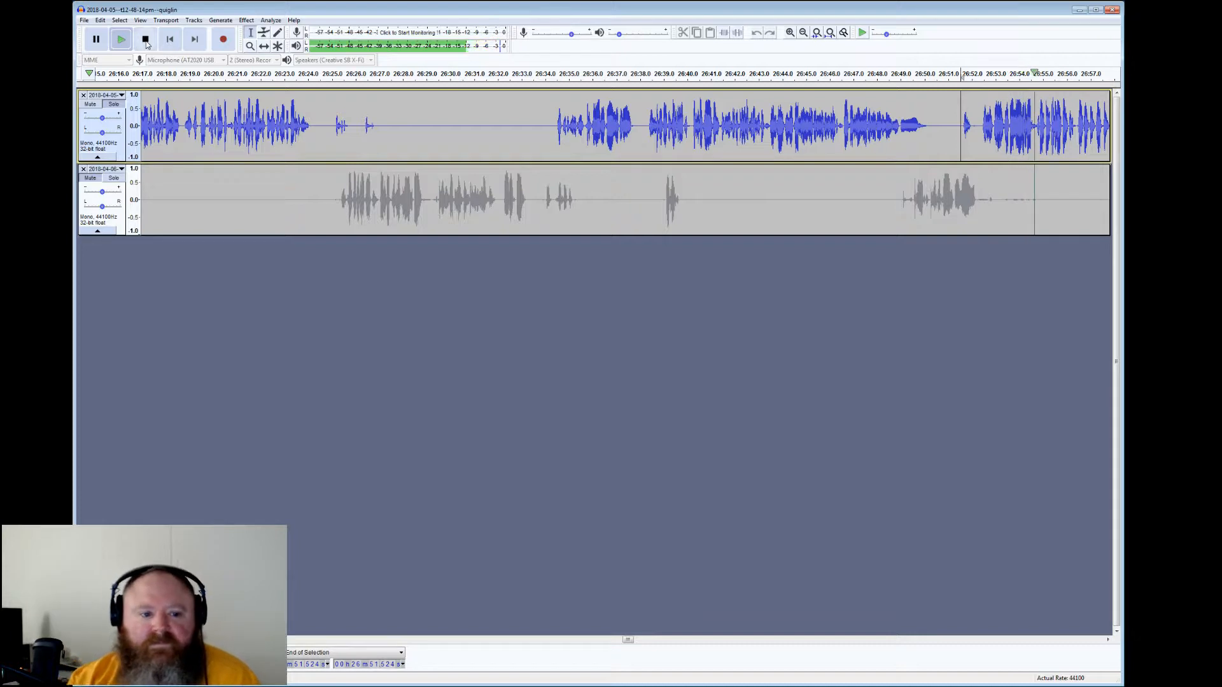
pyautogui.click(146, 42)
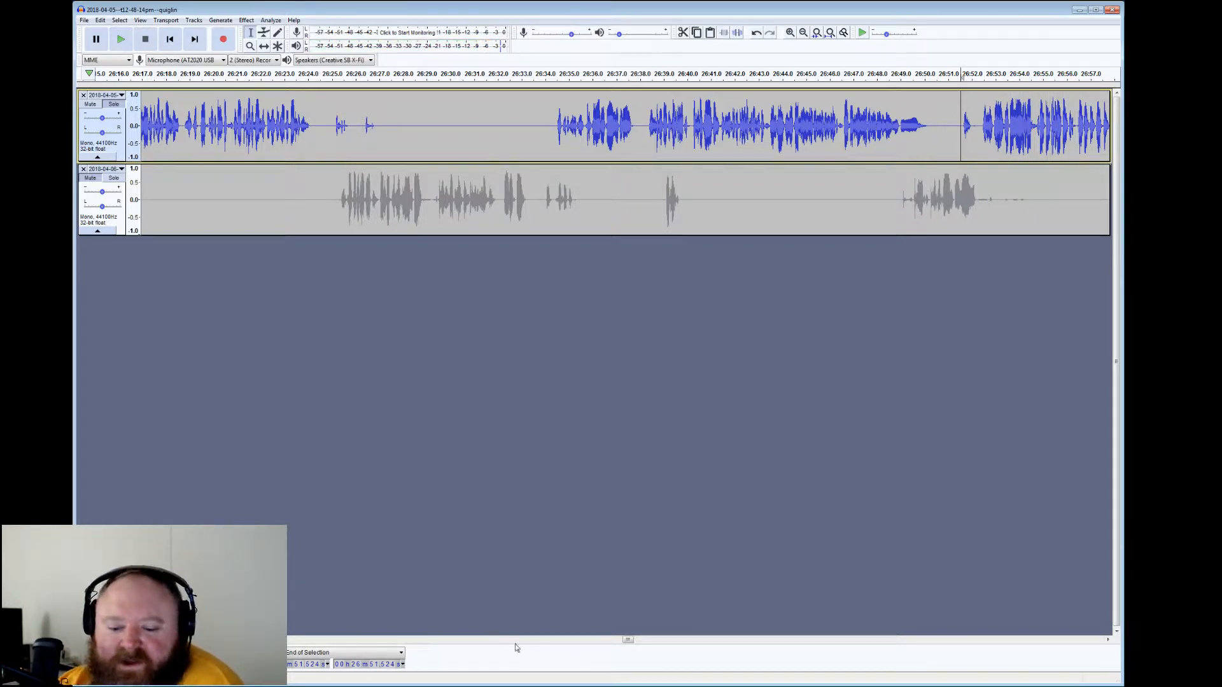
# Play the first track from about 27:00.3 to check the faint sound after the spoken part
pyautogui.moveTo(627, 643); pyautogui.dragTo(631, 643)
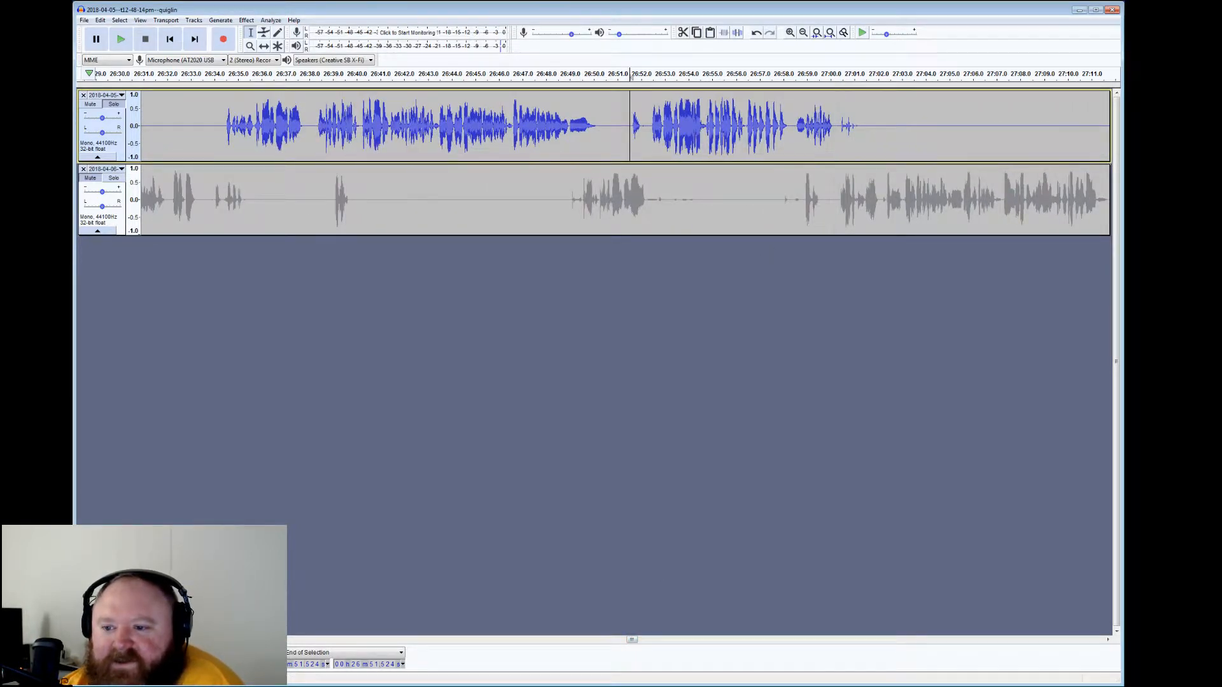
pyautogui.click(837, 96)
pyautogui.click(121, 39)
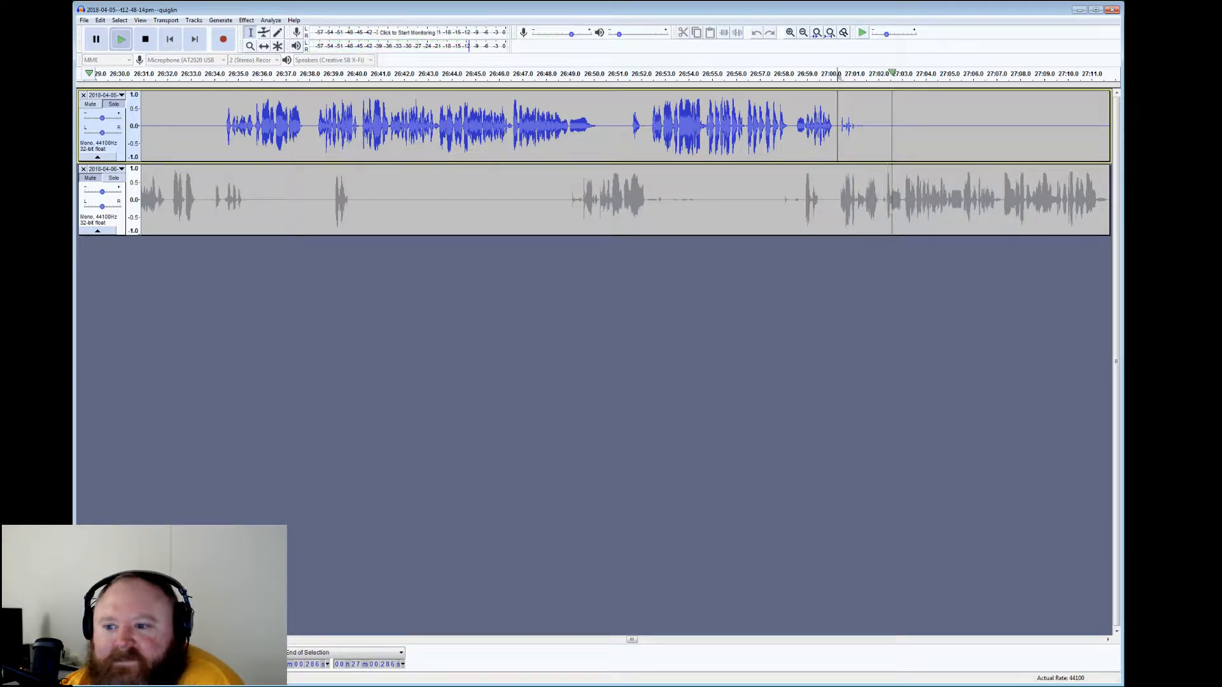
pyautogui.click(146, 40)
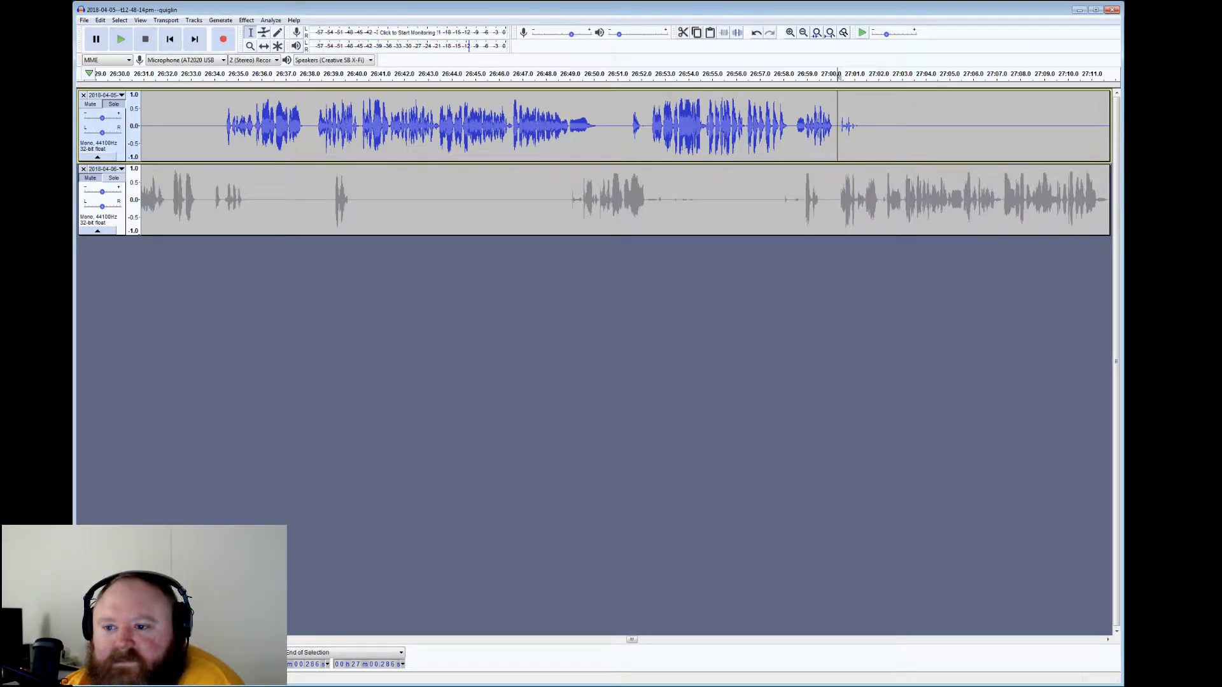
# Silence the first track's background noise at about 27:14.0–27:23.7, 27:24.4–27:33.5 and 27:33.9–27:35.6, sparing the short bursts between them
pyautogui.moveTo(856, 128); pyautogui.dragTo(786, 112)
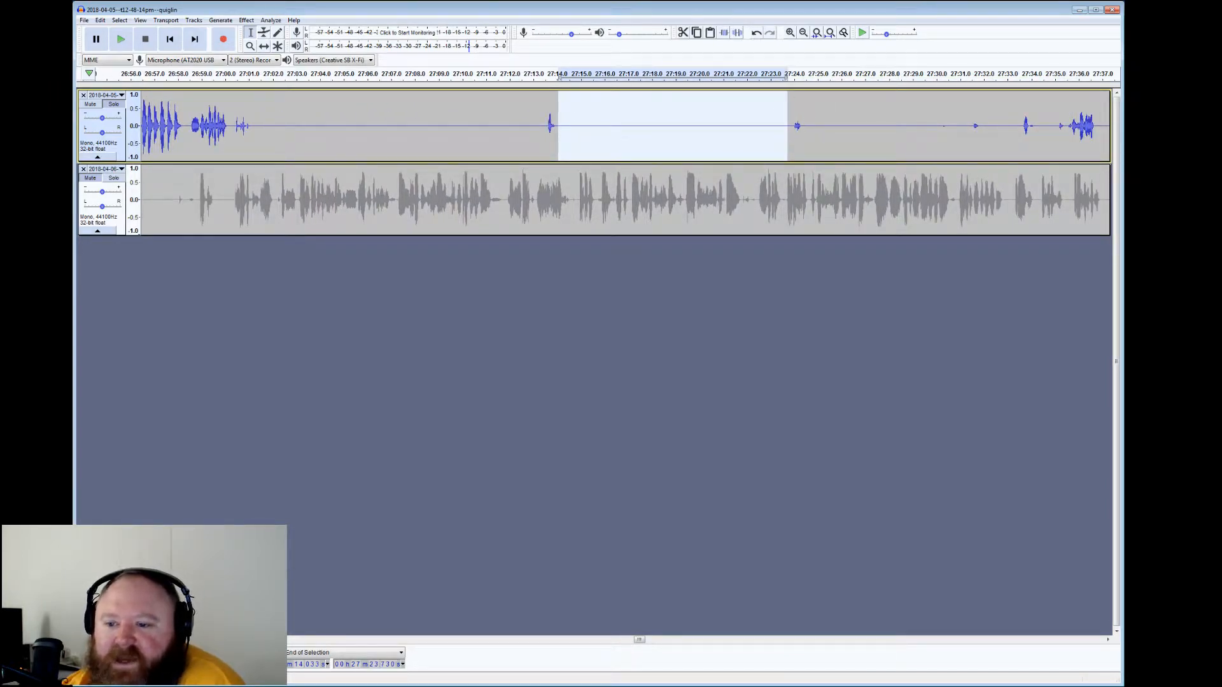
pyautogui.moveTo(804, 126); pyautogui.dragTo(1019, 126)
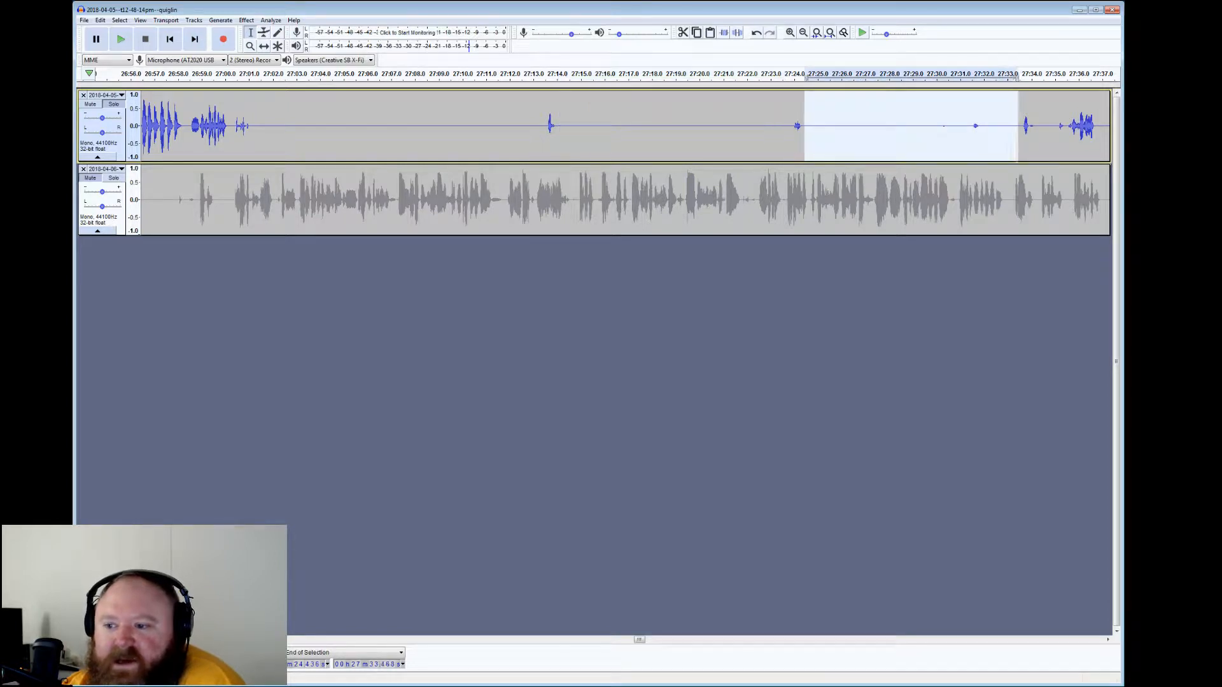
pyautogui.click(738, 33)
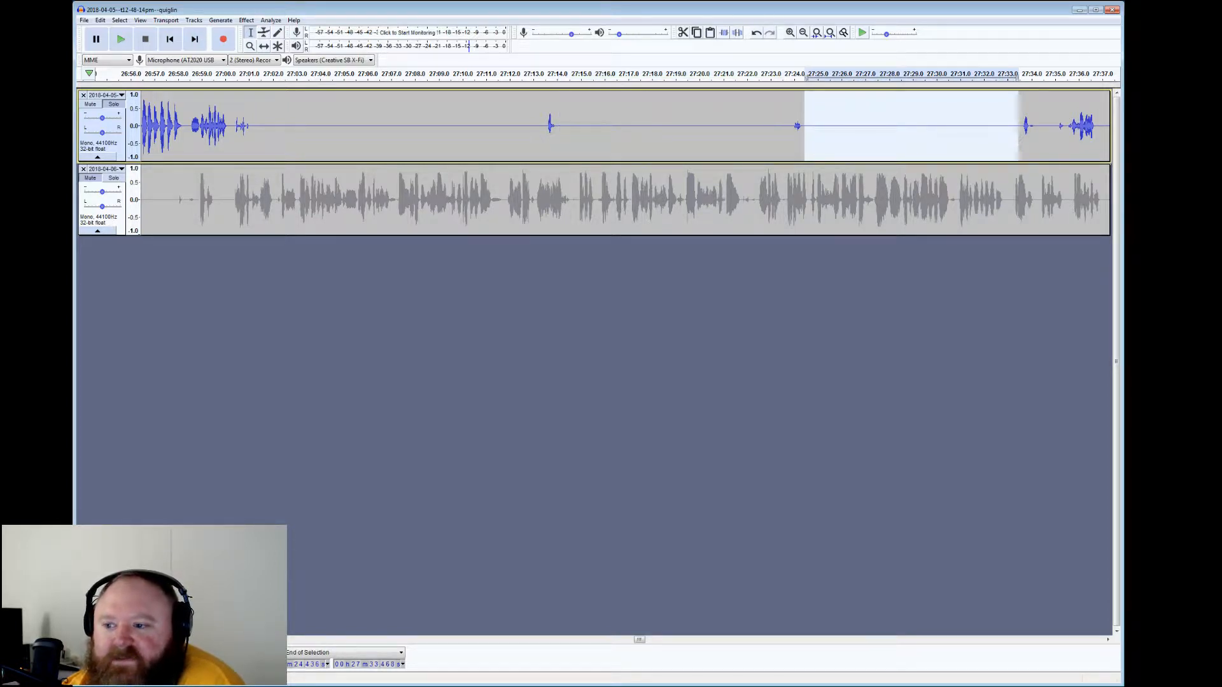
pyautogui.moveTo(1030, 126); pyautogui.dragTo(1070, 126)
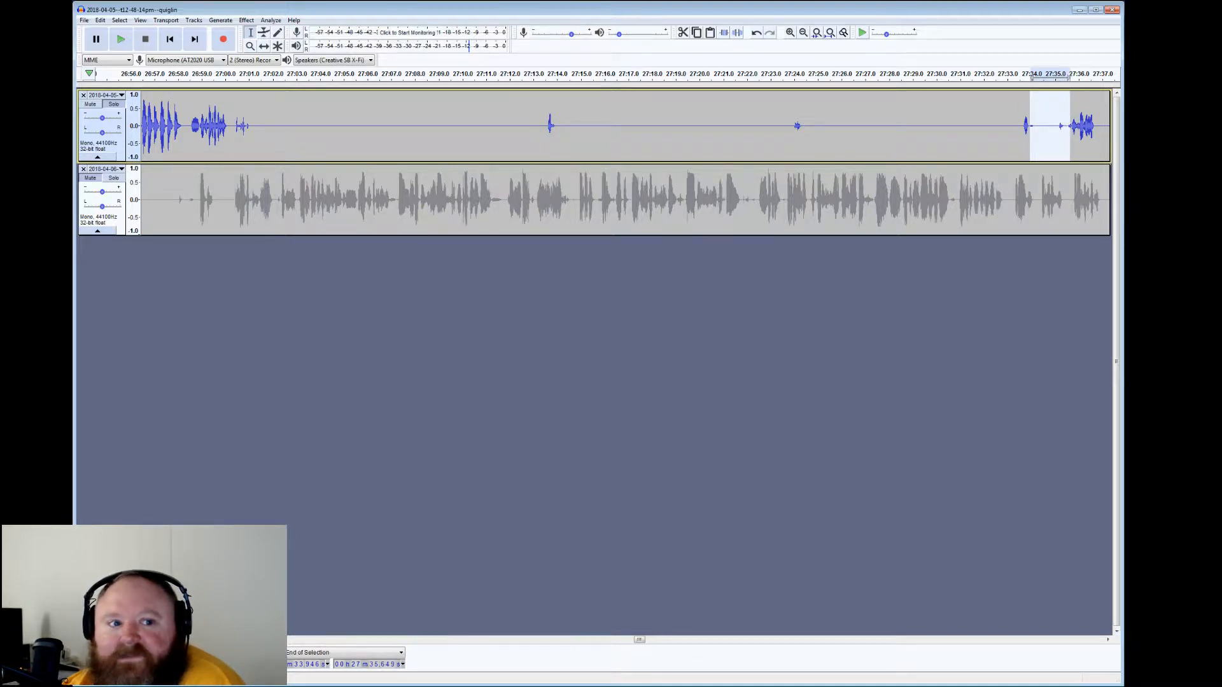
pyautogui.click(738, 34)
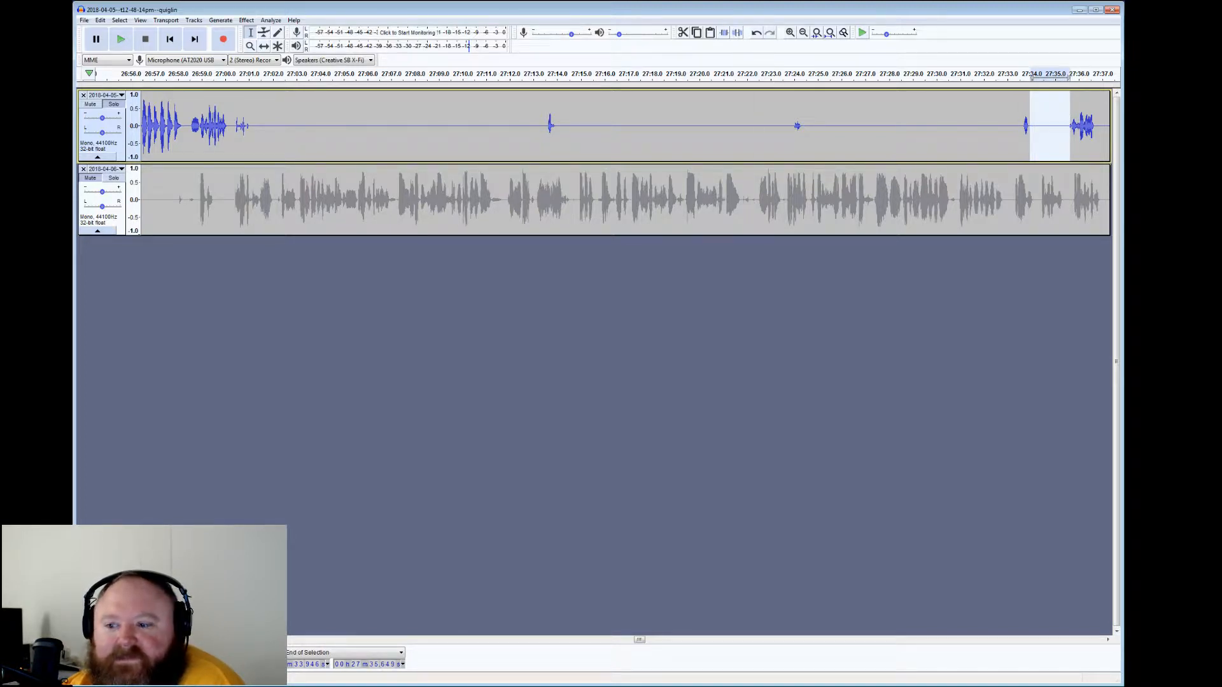
# Play the first track from about 27:35.5 through the small bursts up to about 27:48
pyautogui.click(1066, 121)
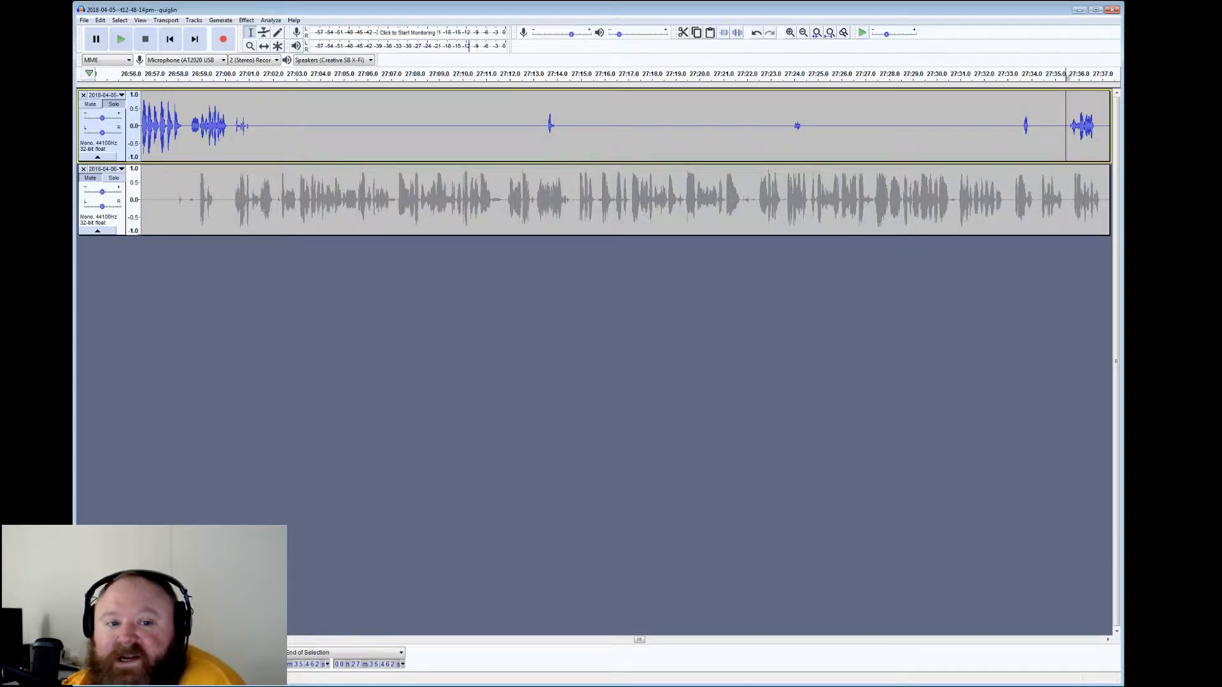
pyautogui.click(121, 38)
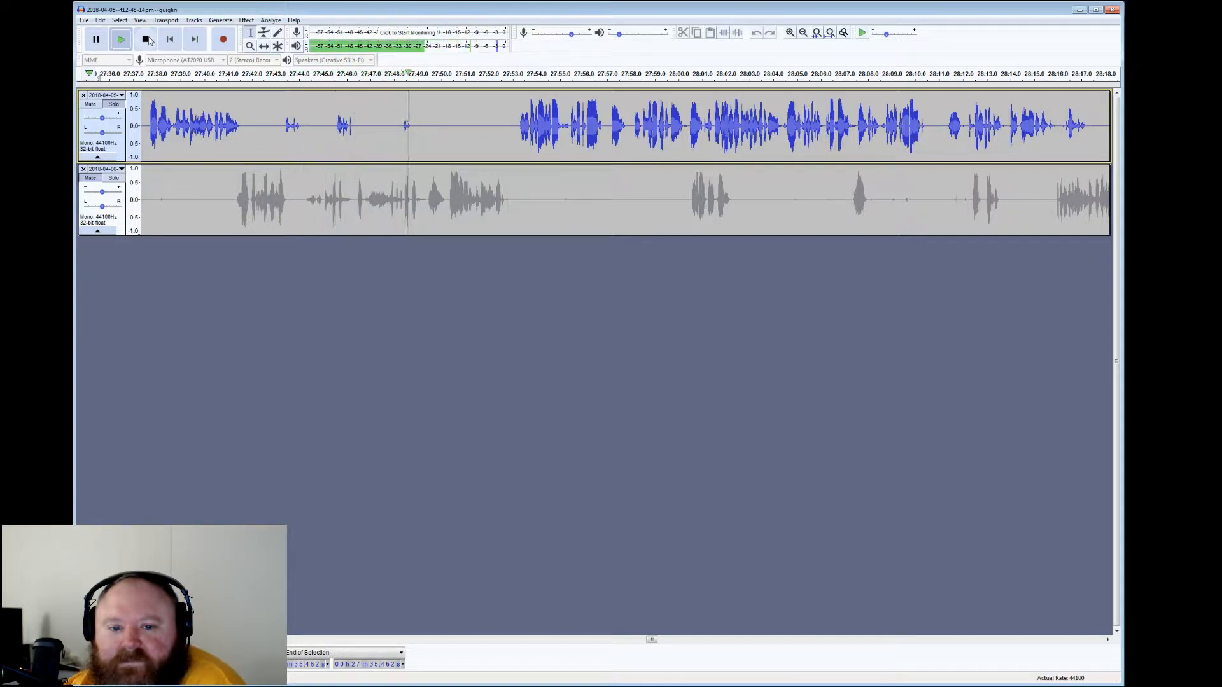
pyautogui.click(146, 40)
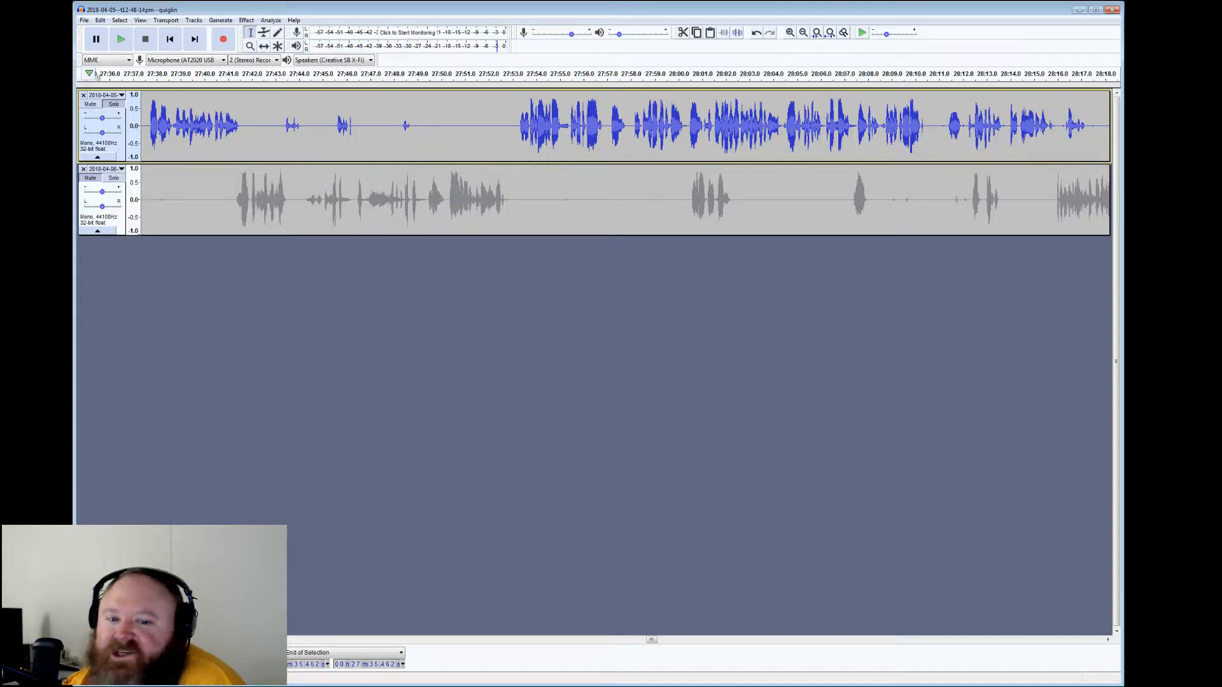
# Highlight the first track's stretches at about 27:41.7–27:48.2 and 28:10.2–28:11.3 for inspection and clear each selection
pyautogui.moveTo(244, 128); pyautogui.dragTo(400, 127)
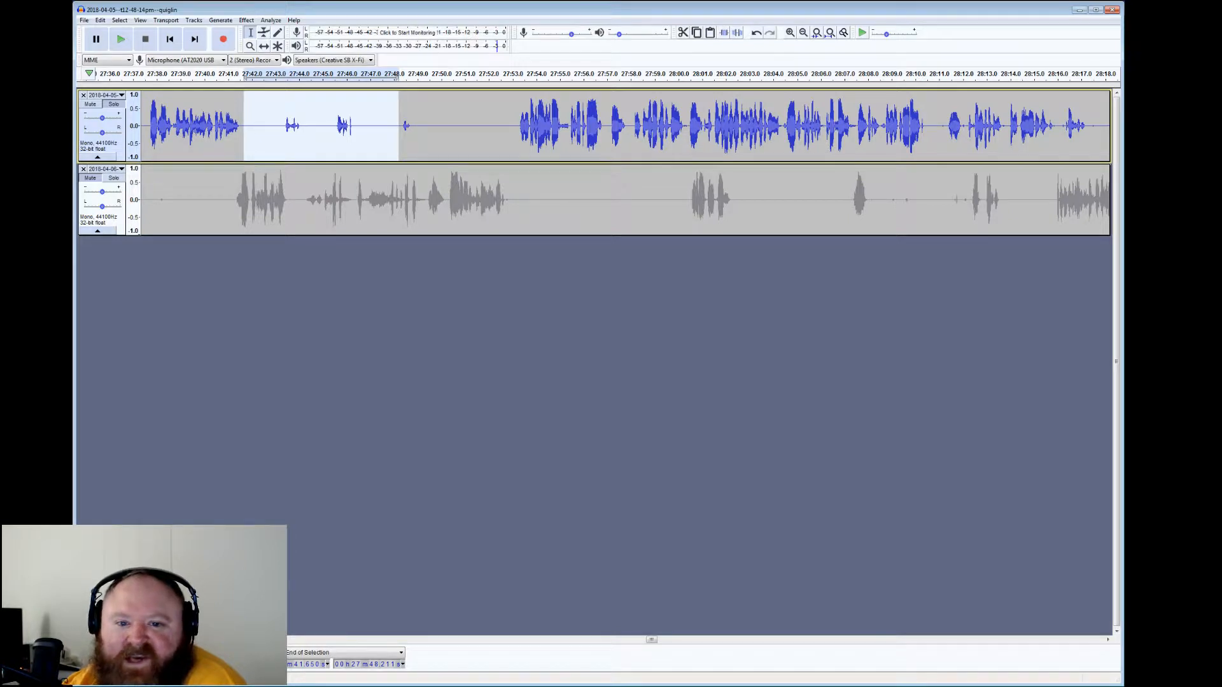
pyautogui.click(417, 130)
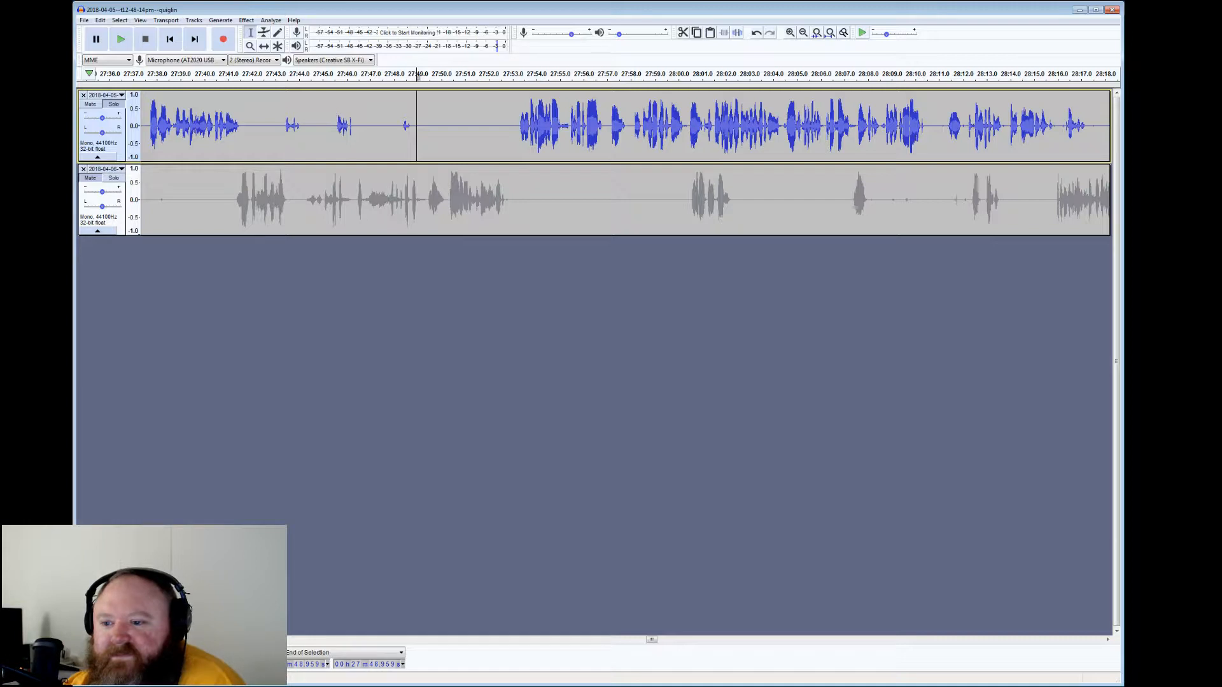
pyautogui.moveTo(921, 127); pyautogui.dragTo(947, 127)
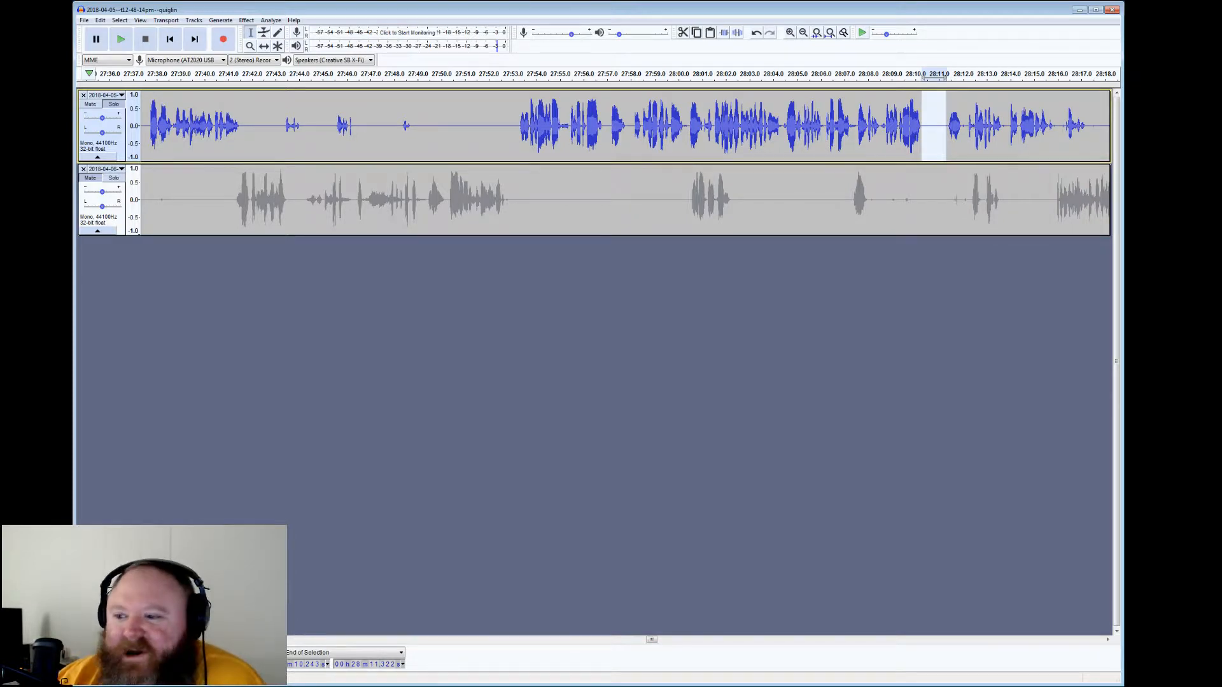
pyautogui.click(936, 127)
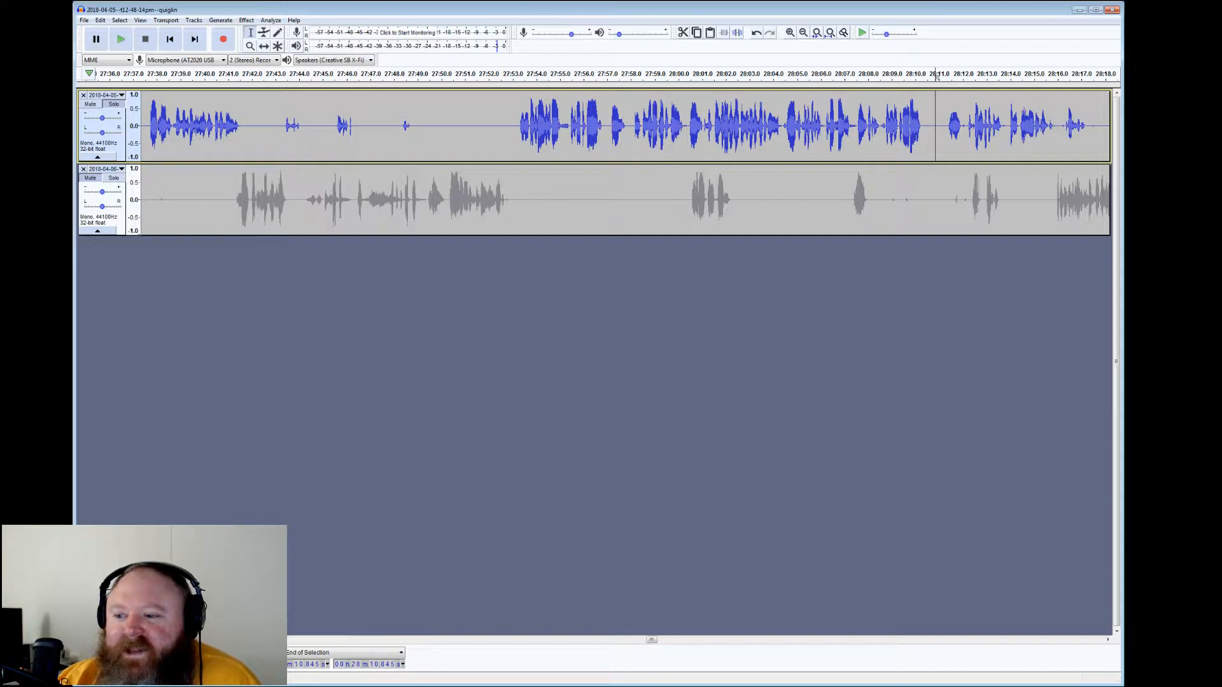
# Play from about 28:13.6 to check the first track's last sounds before the long gap
pyautogui.click(1002, 184)
pyautogui.click(121, 39)
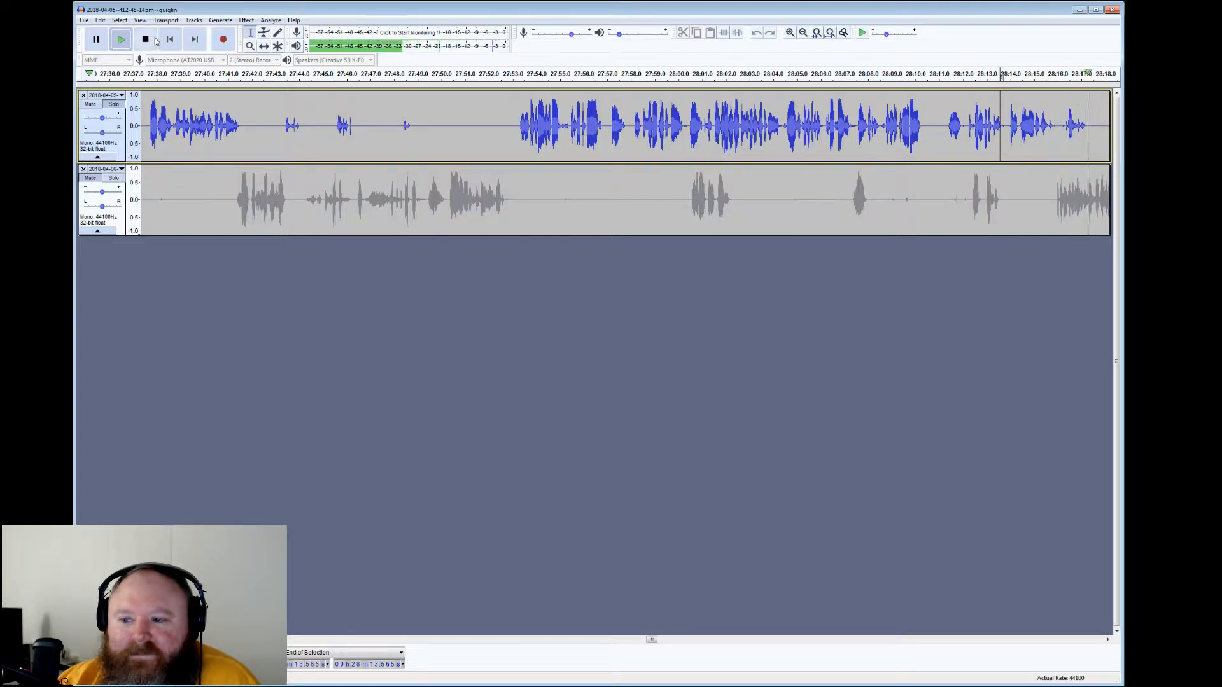
pyautogui.click(148, 41)
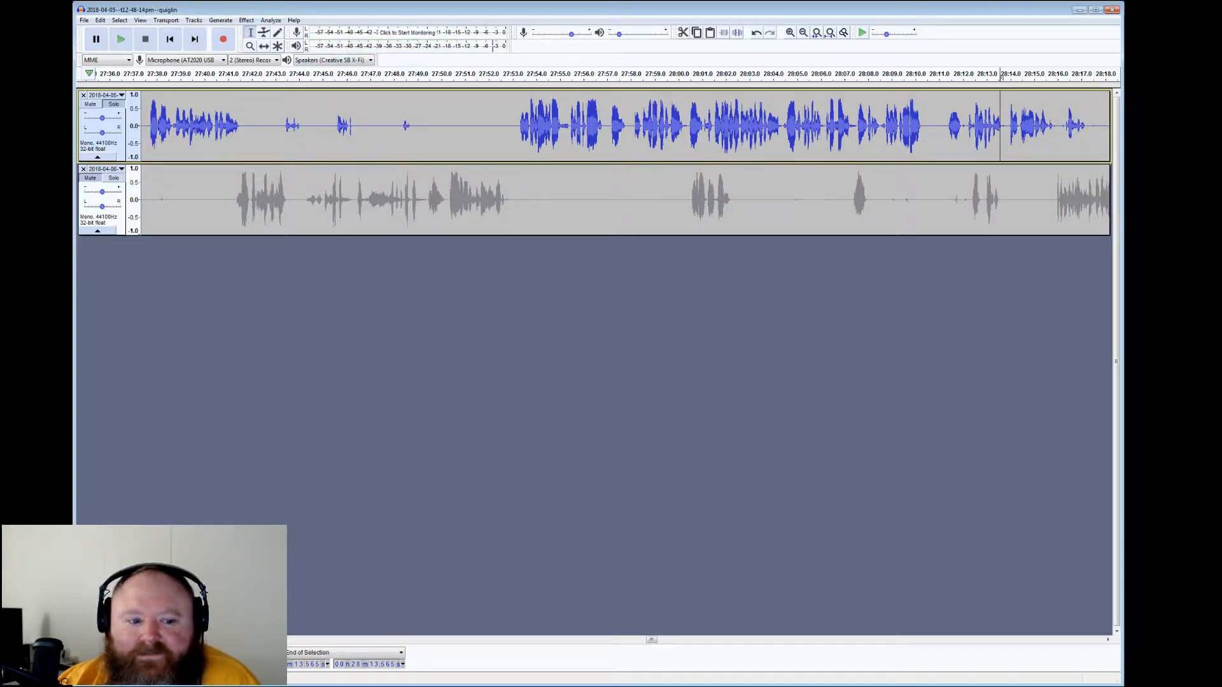
# Silence the first track's background noise at about 28:17.3–28:37.4, 28:39.2–28:41.4, 28:43.9–28:44.8 and 28:48.2–28:48.6
pyautogui.moveTo(1088, 126); pyautogui.dragTo(783, 115)
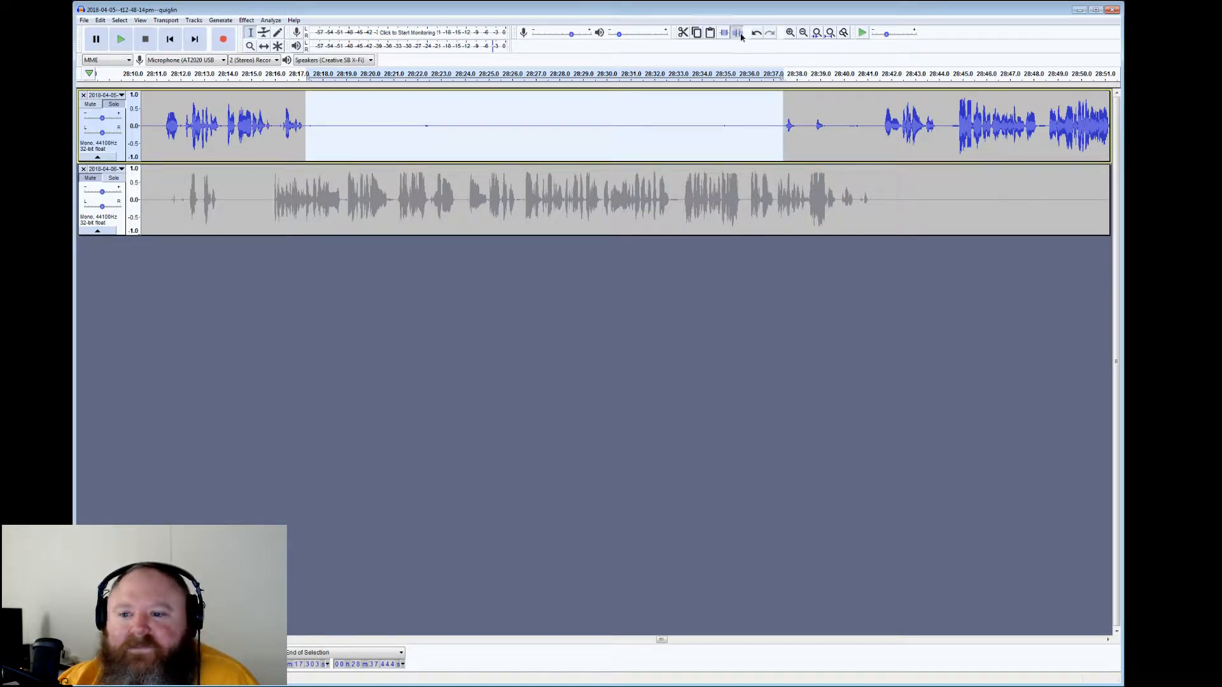
pyautogui.click(777, 115)
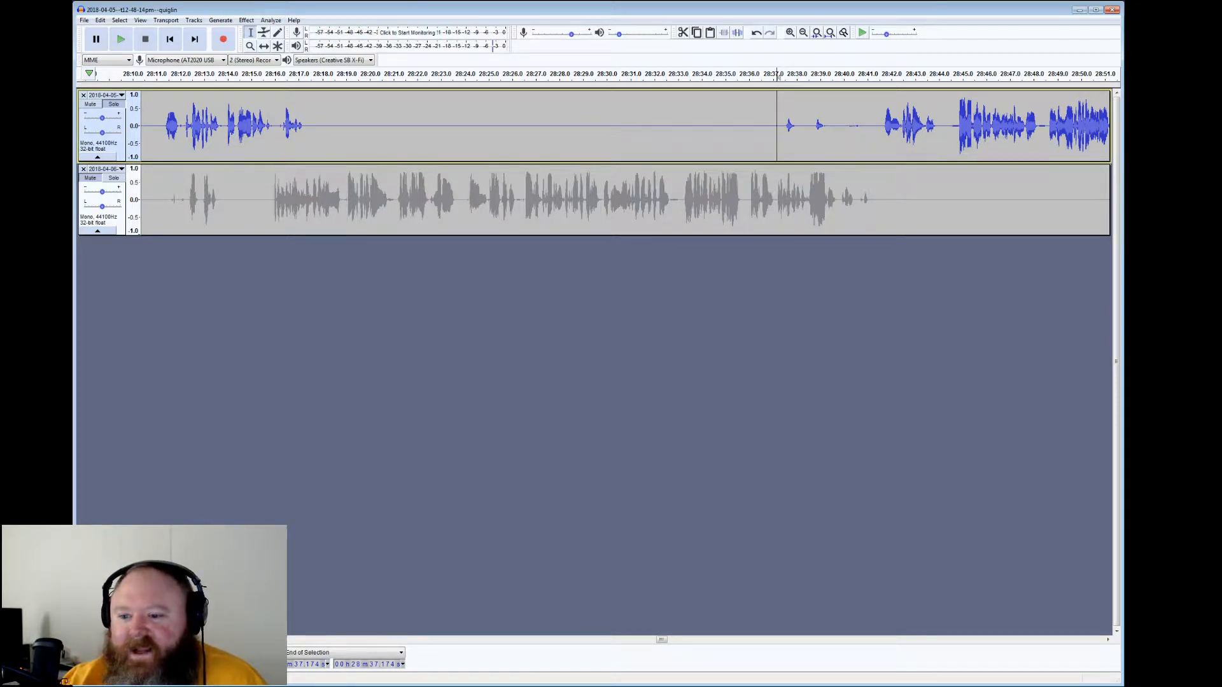
pyautogui.moveTo(823, 127); pyautogui.dragTo(879, 128)
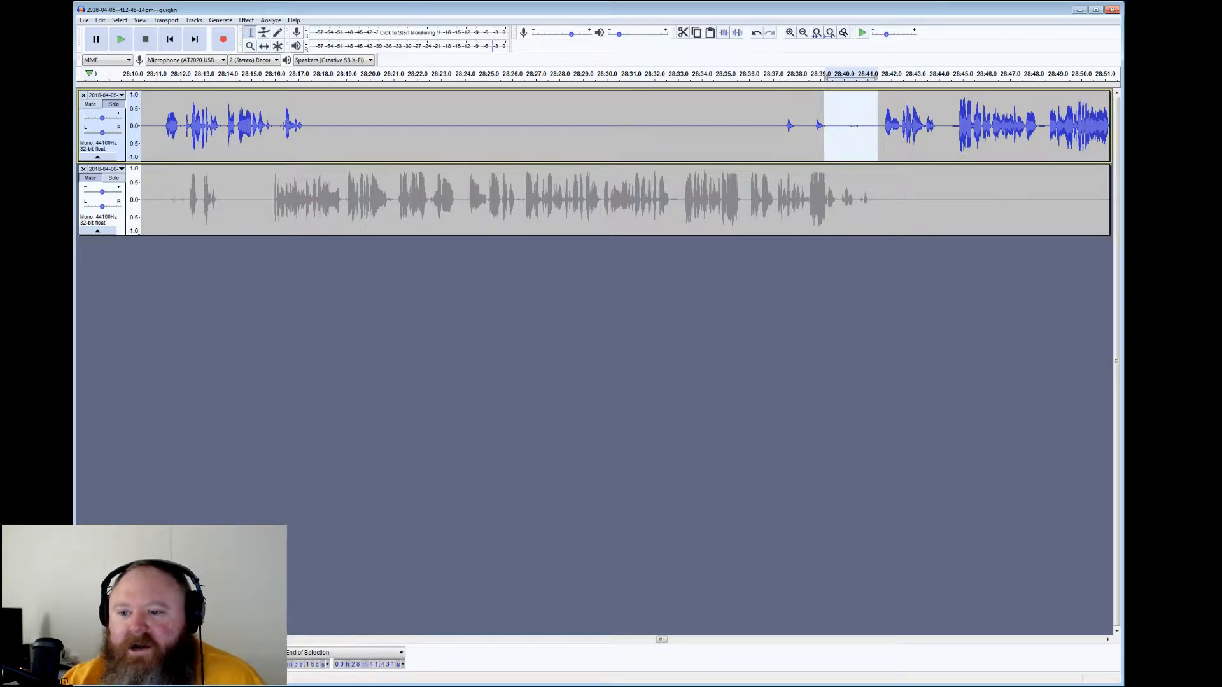
pyautogui.click(738, 33)
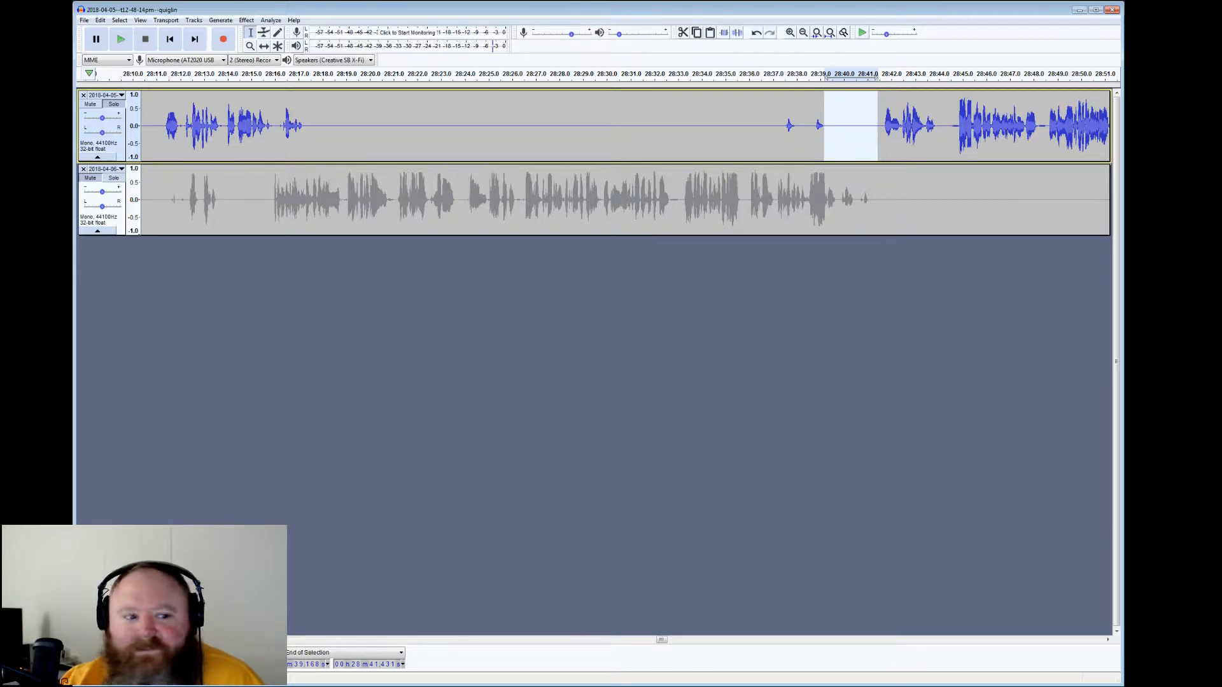
pyautogui.moveTo(937, 127); pyautogui.dragTo(958, 128)
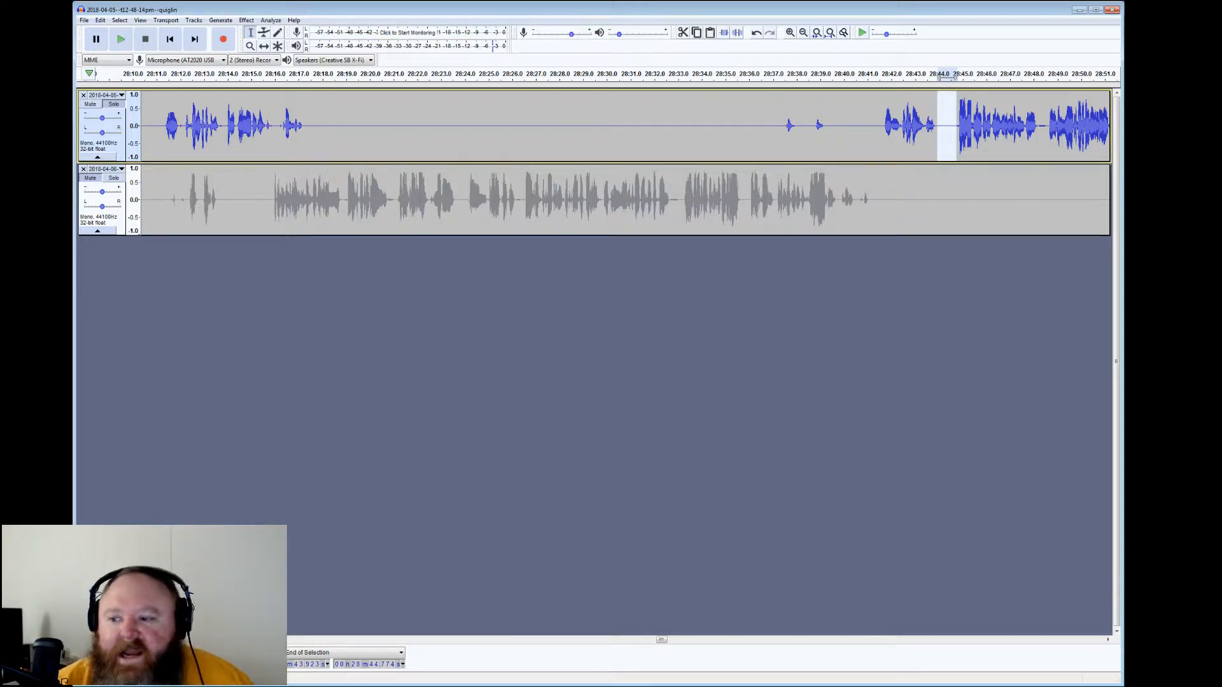
pyautogui.moveTo(1038, 115); pyautogui.dragTo(1048, 115)
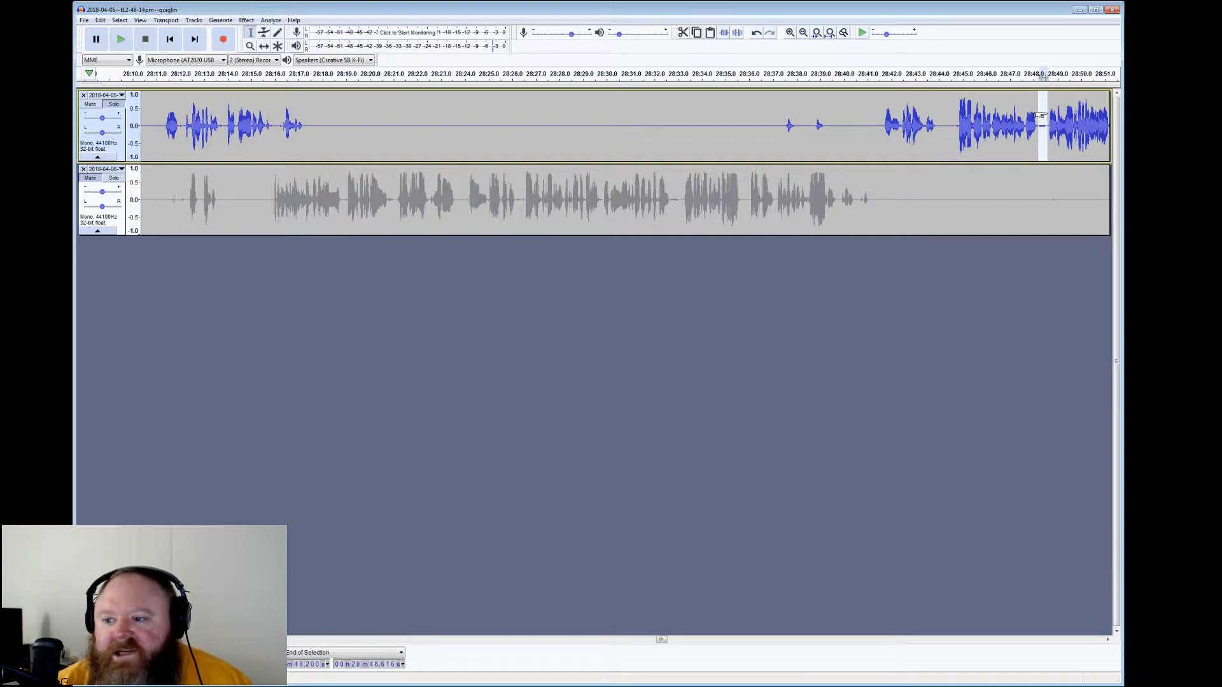
# Play the first track from about 28:48.5 to listen to the following speech
pyautogui.click(1045, 75)
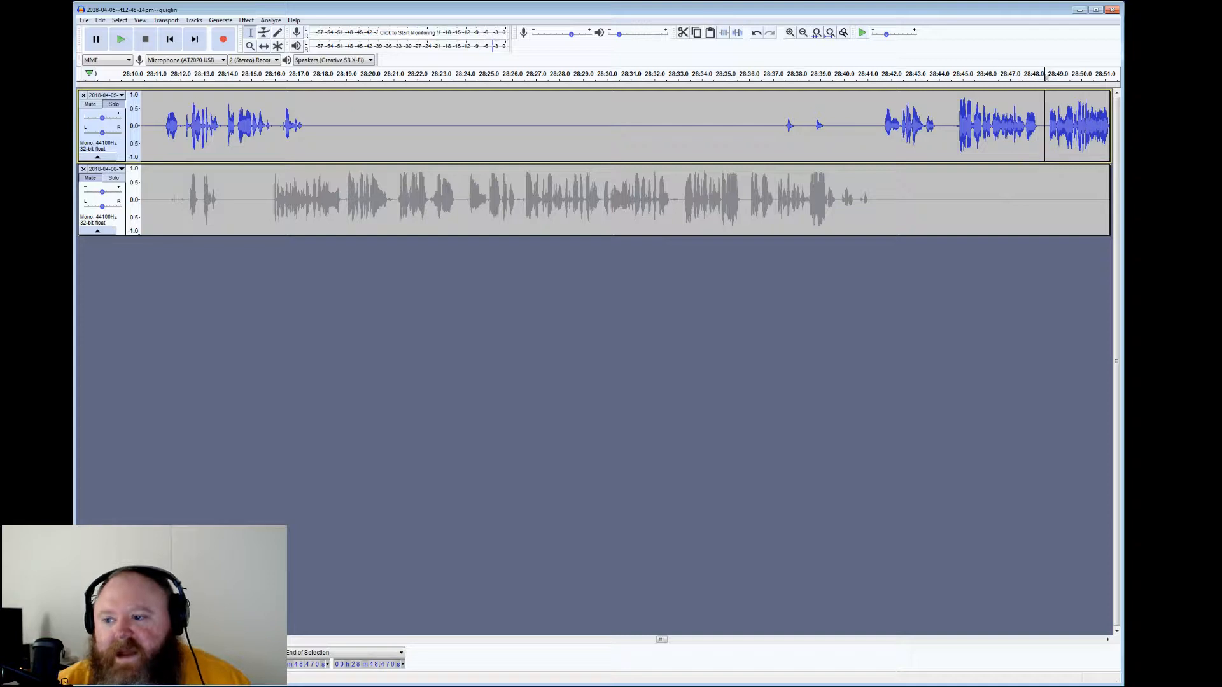
pyautogui.click(121, 40)
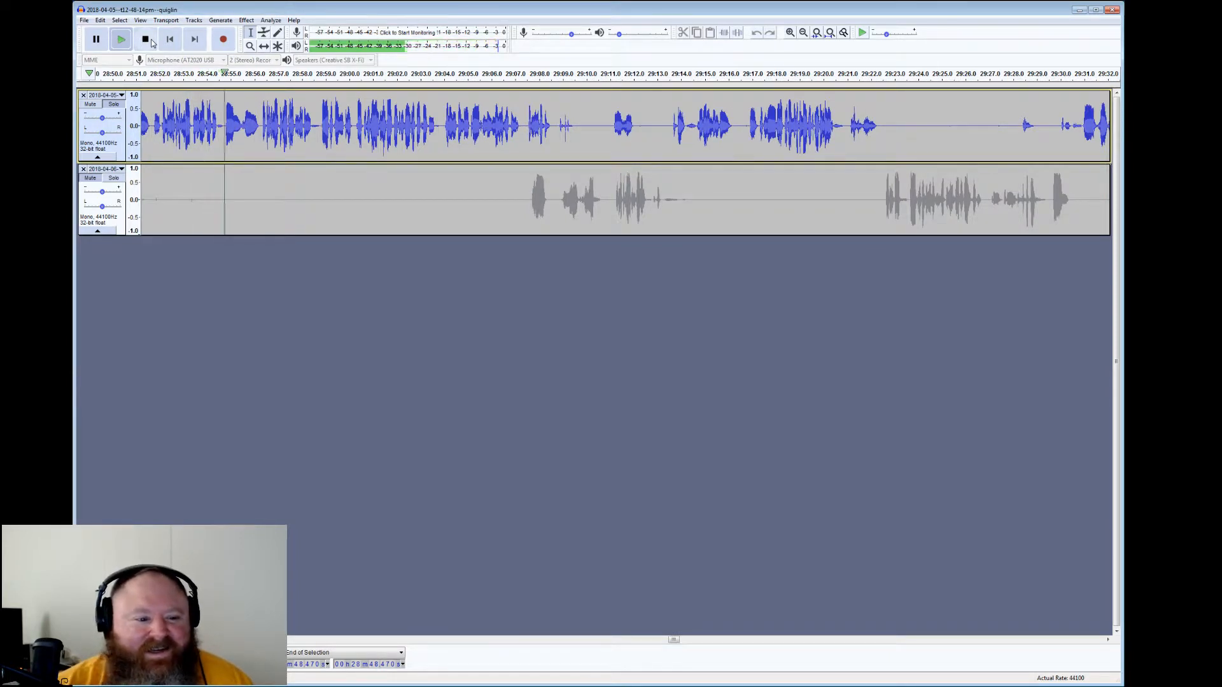
pyautogui.click(146, 39)
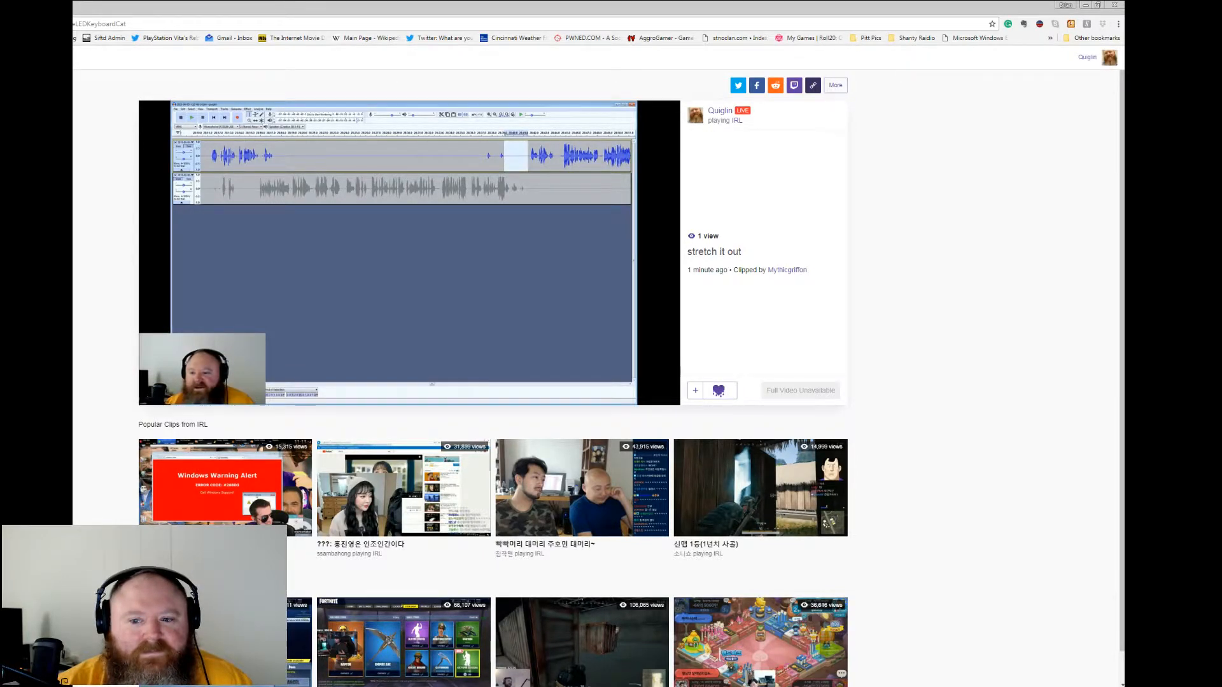
# Leave the stream clip page and shift the screen capture slightly to the right in the broadcasting software before returning to Audacity
pyautogui.click(1113, 6)
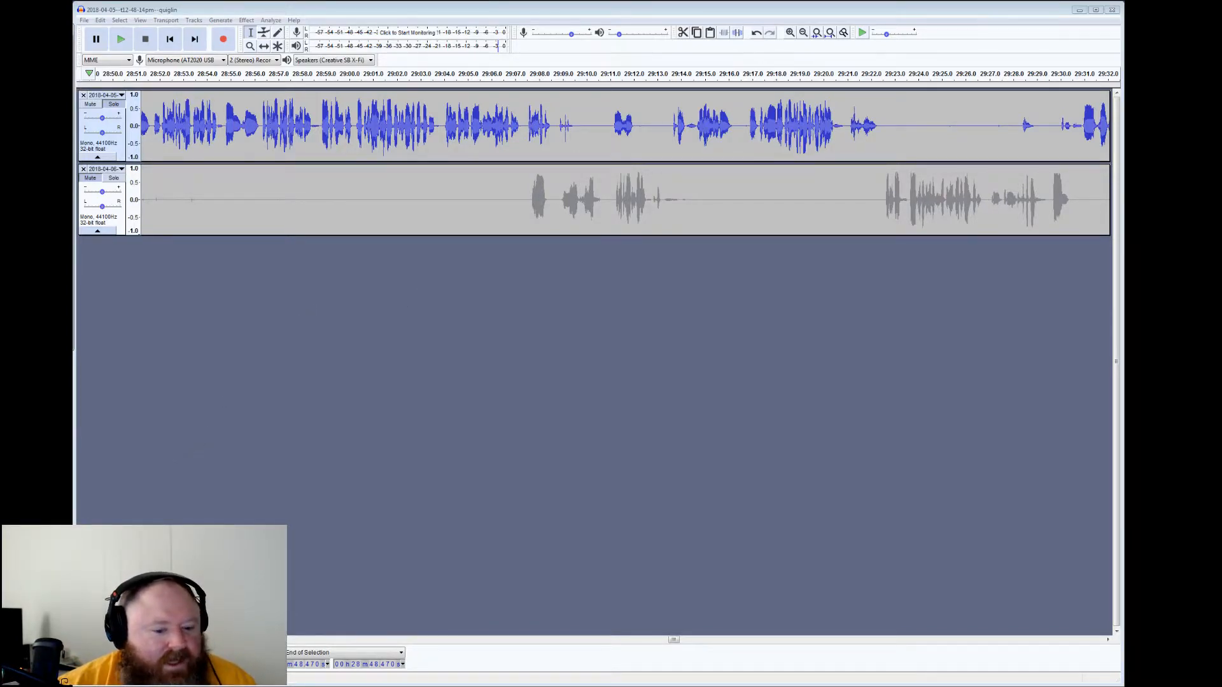
pyautogui.hotkey('alt', 'Tab')
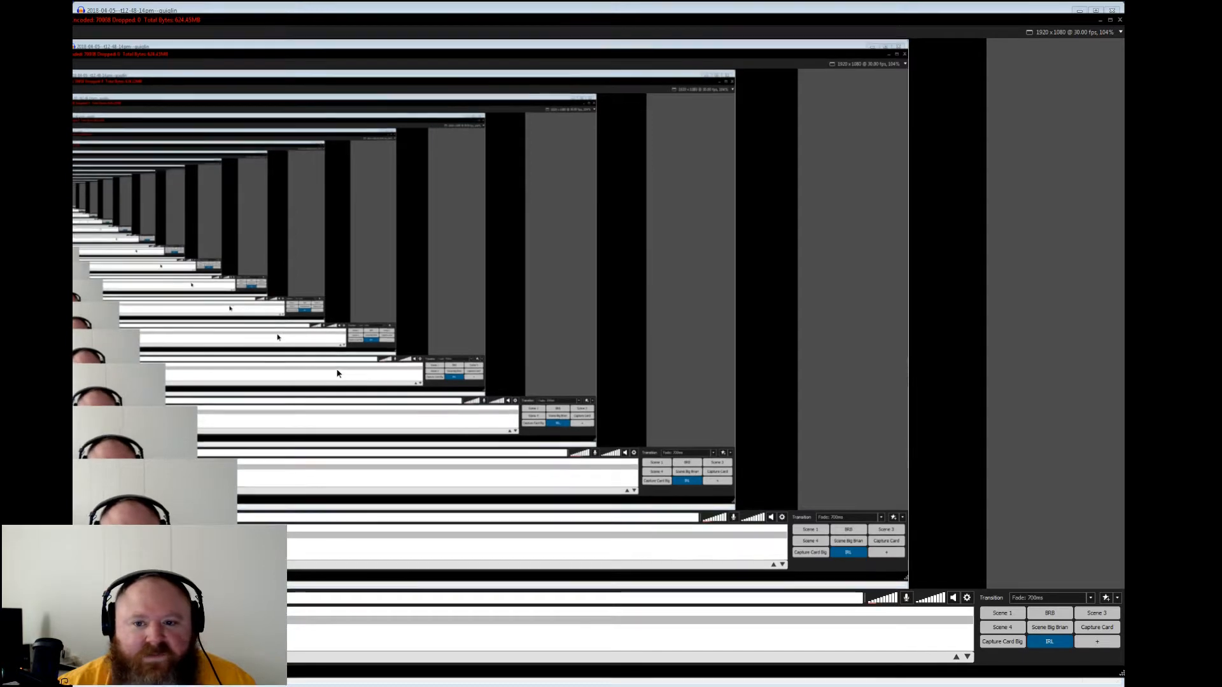
pyautogui.moveTo(338, 374); pyautogui.dragTo(363, 374)
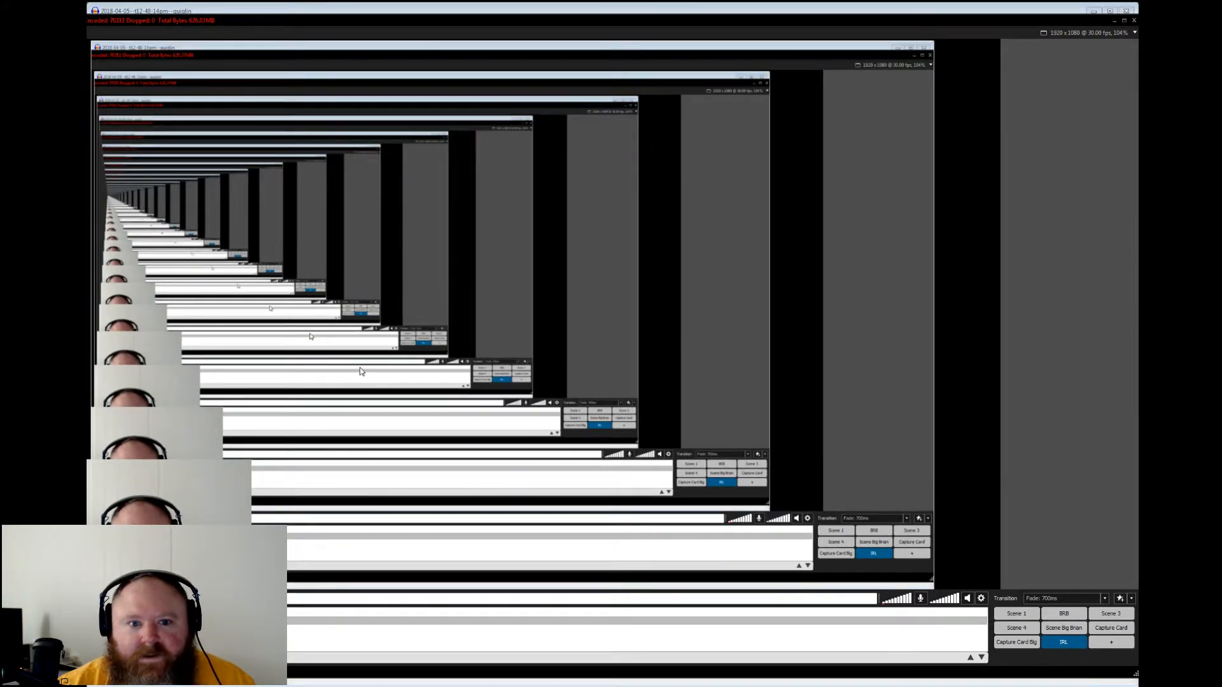
pyautogui.click(360, 368)
pyautogui.hotkey('alt', 'Tab')
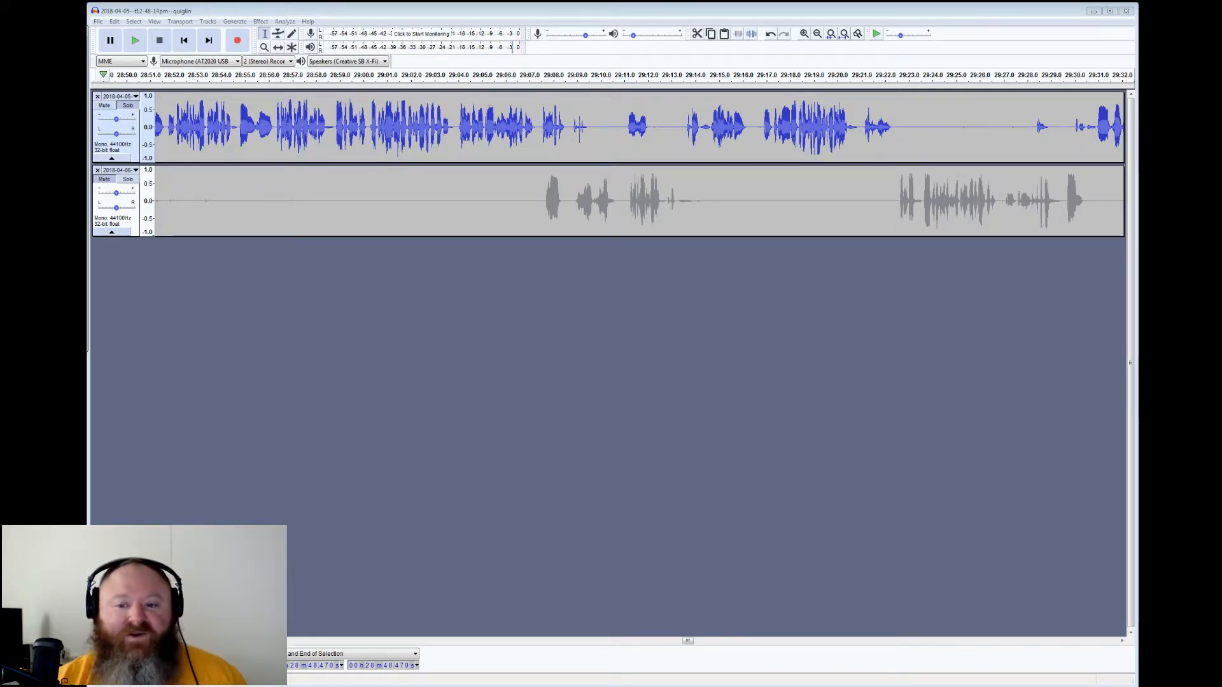
# Silence the first track's noise at about 29:14.2–29:14.7 and 29:22.5–29:28.1
pyautogui.moveTo(701, 128); pyautogui.dragTo(710, 127)
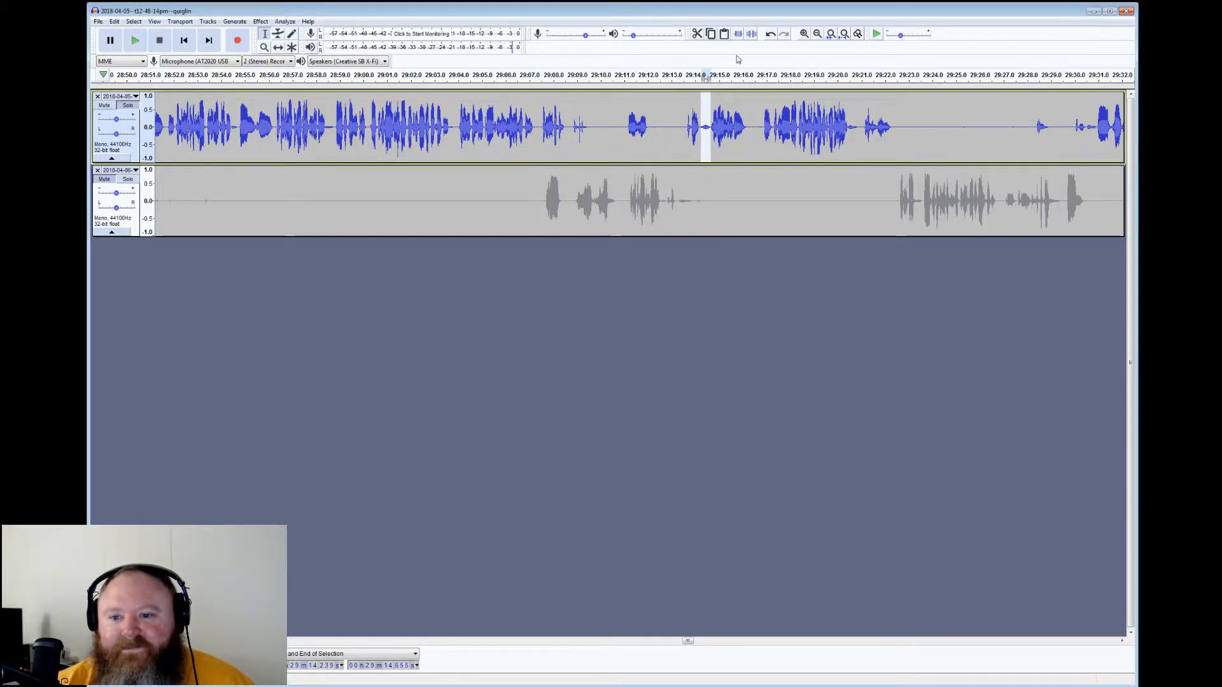
pyautogui.click(751, 34)
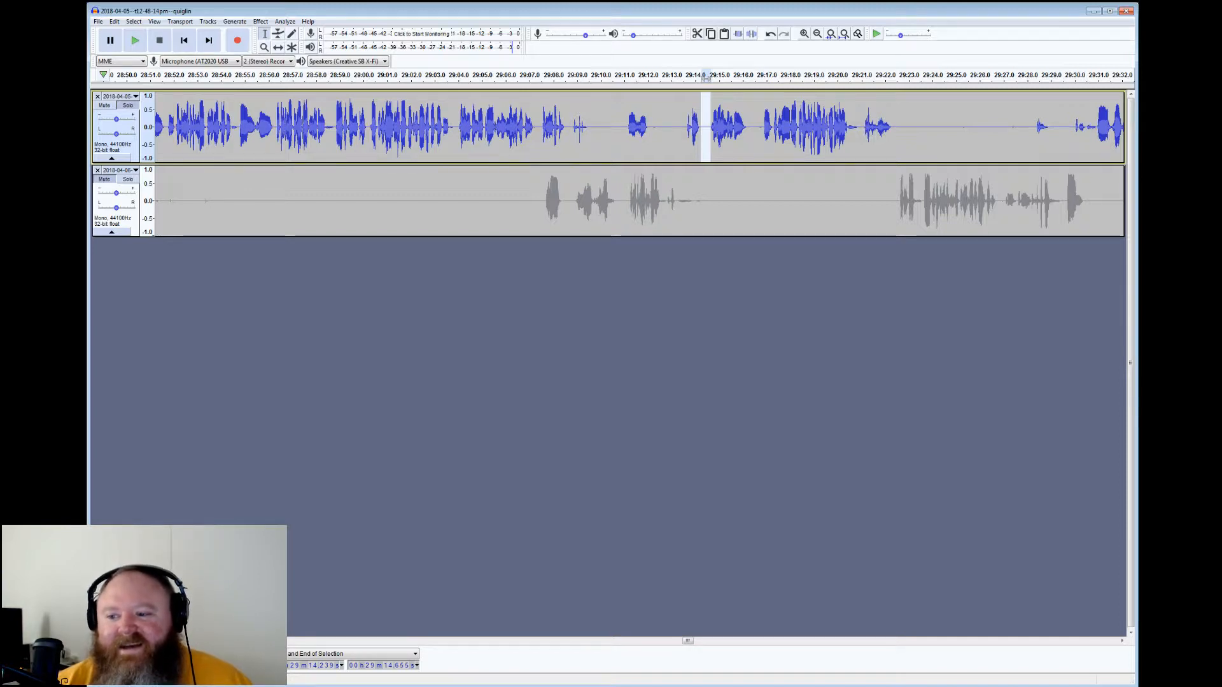
pyautogui.moveTo(1030, 127); pyautogui.dragTo(898, 127)
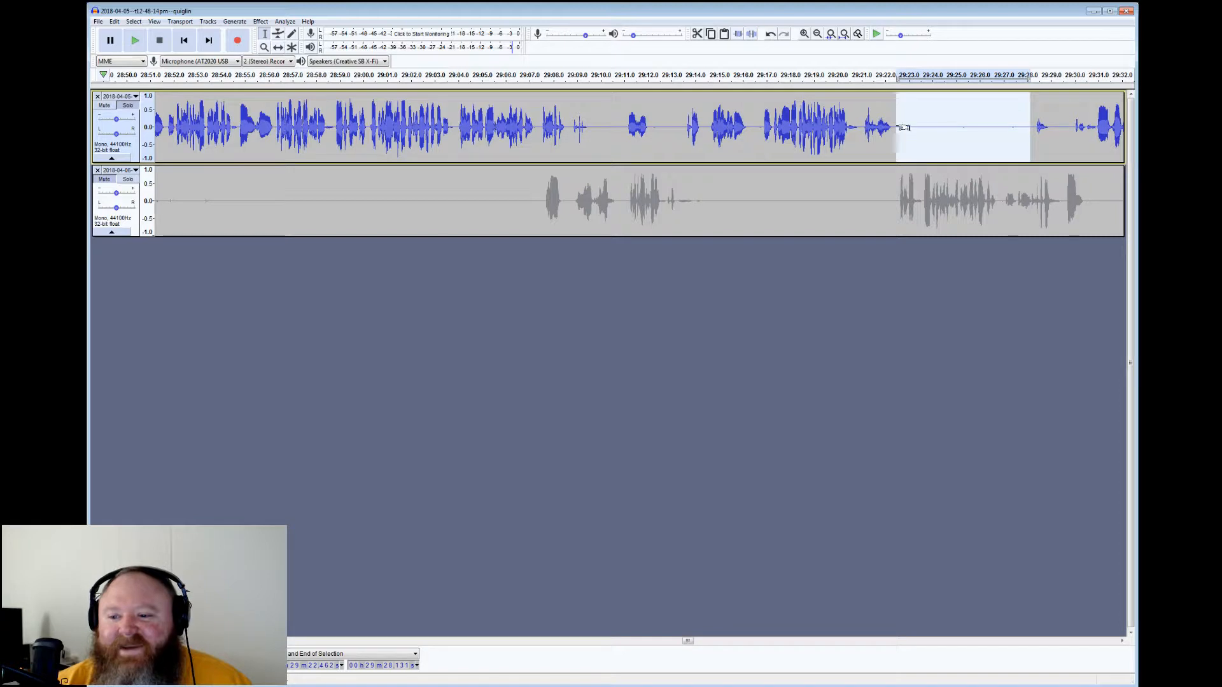
pyautogui.click(752, 34)
# Play the first track from about 29:28.1 to check the quiet sounds and speech that follow
pyautogui.click(1028, 116)
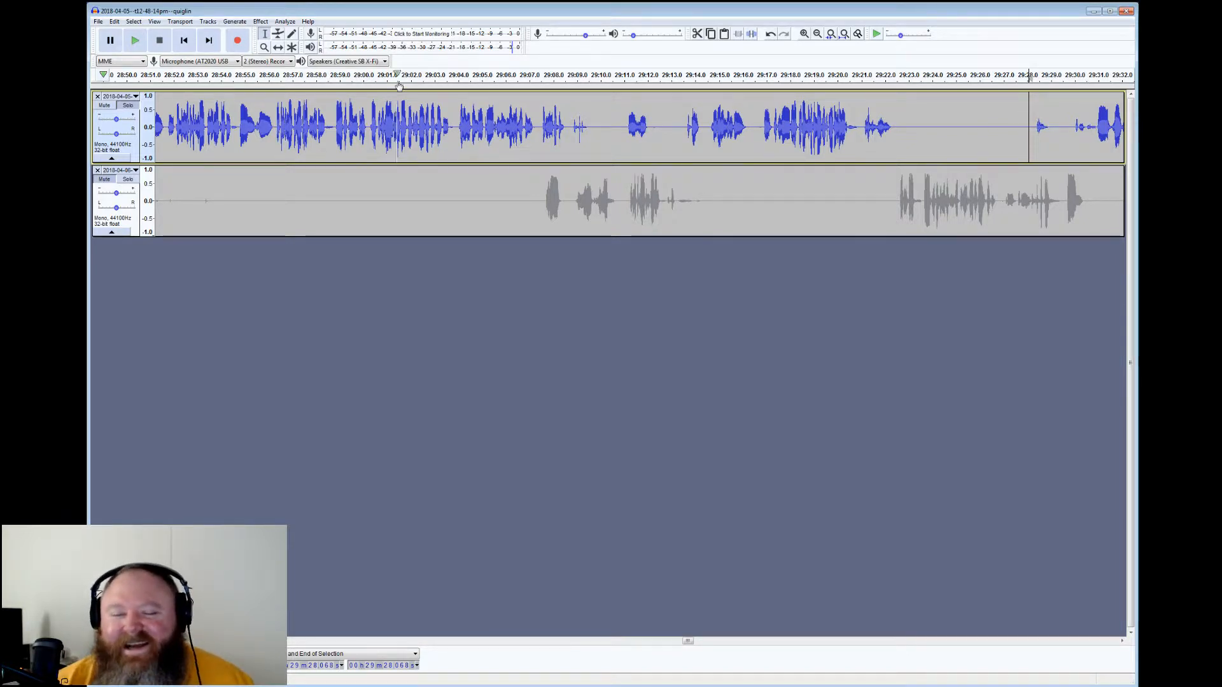
pyautogui.click(136, 47)
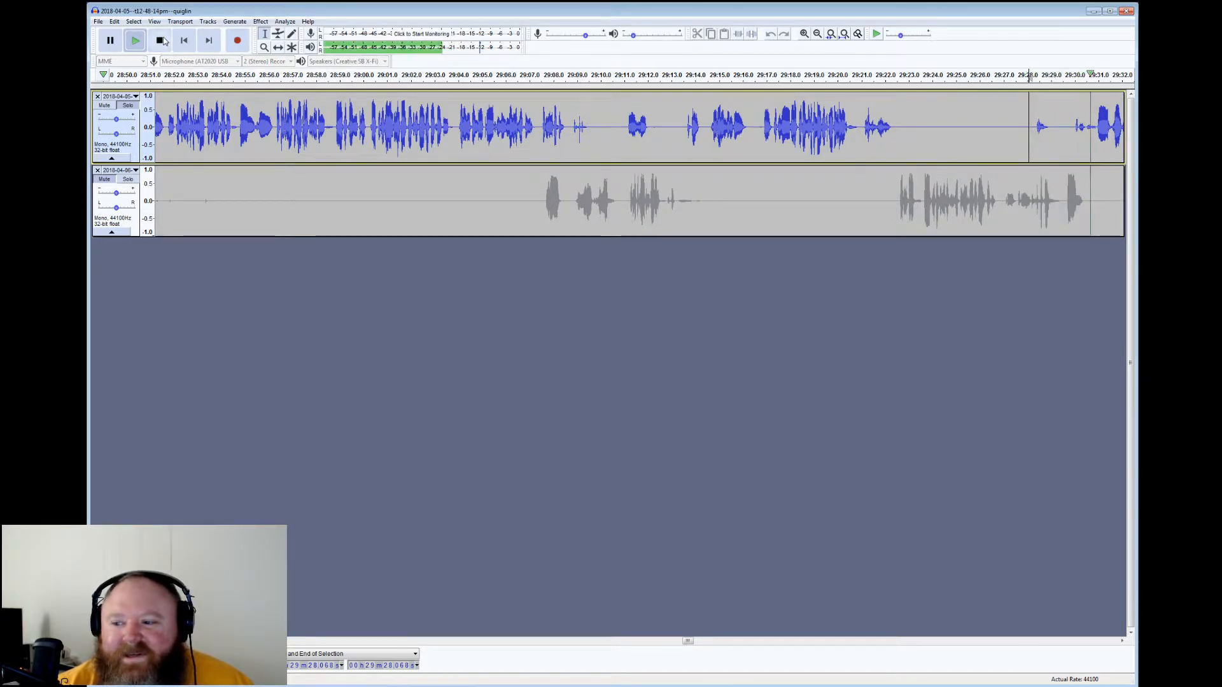
pyautogui.click(163, 41)
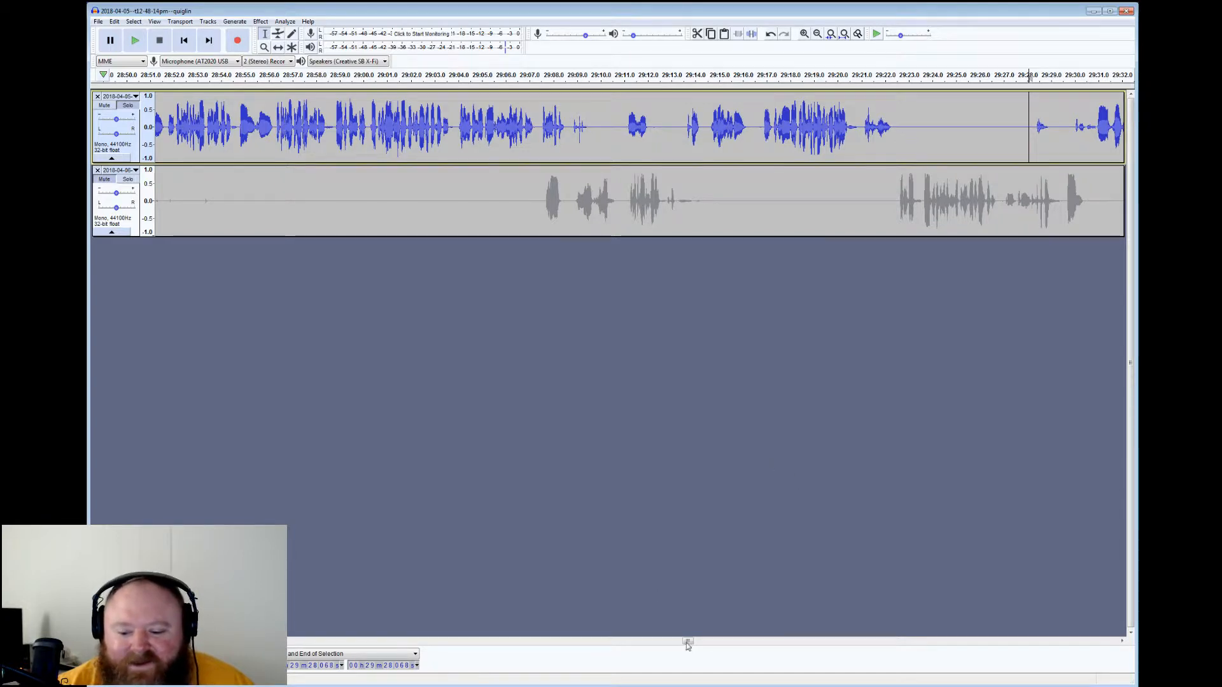
# Silence the first track's noise at about 29:33.1–29:34.1 and 29:35.7–29:38.7
pyautogui.moveTo(687, 641); pyautogui.dragTo(697, 645)
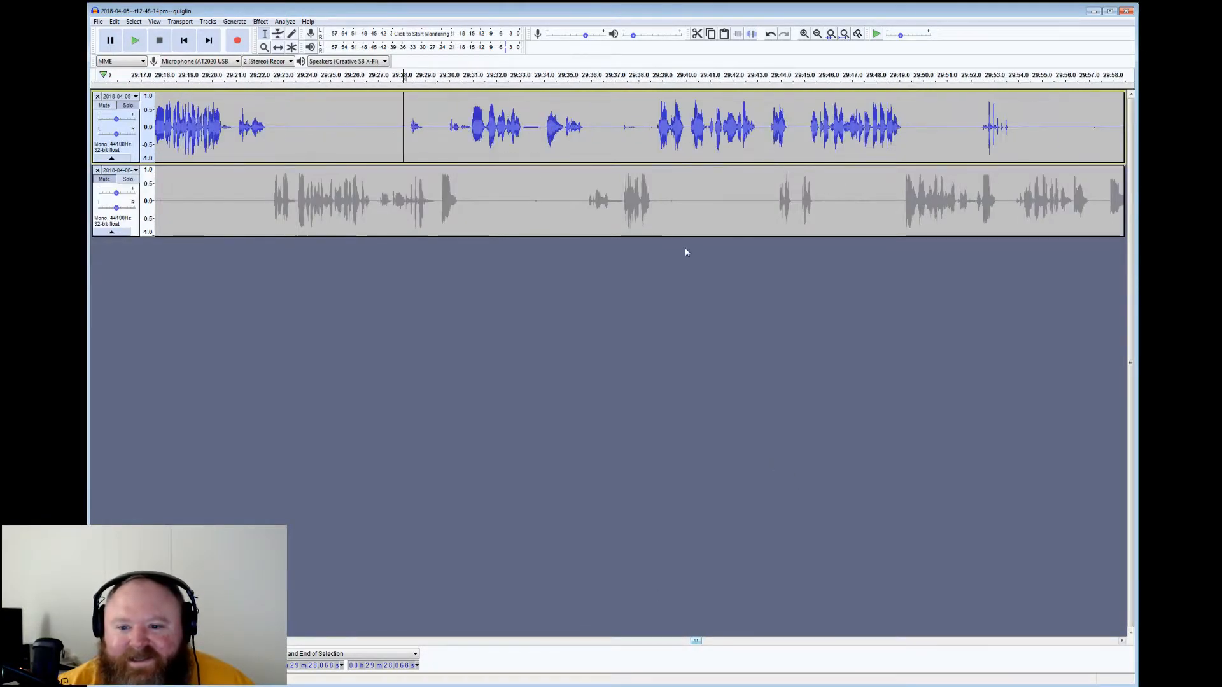
pyautogui.moveTo(522, 128); pyautogui.dragTo(545, 128)
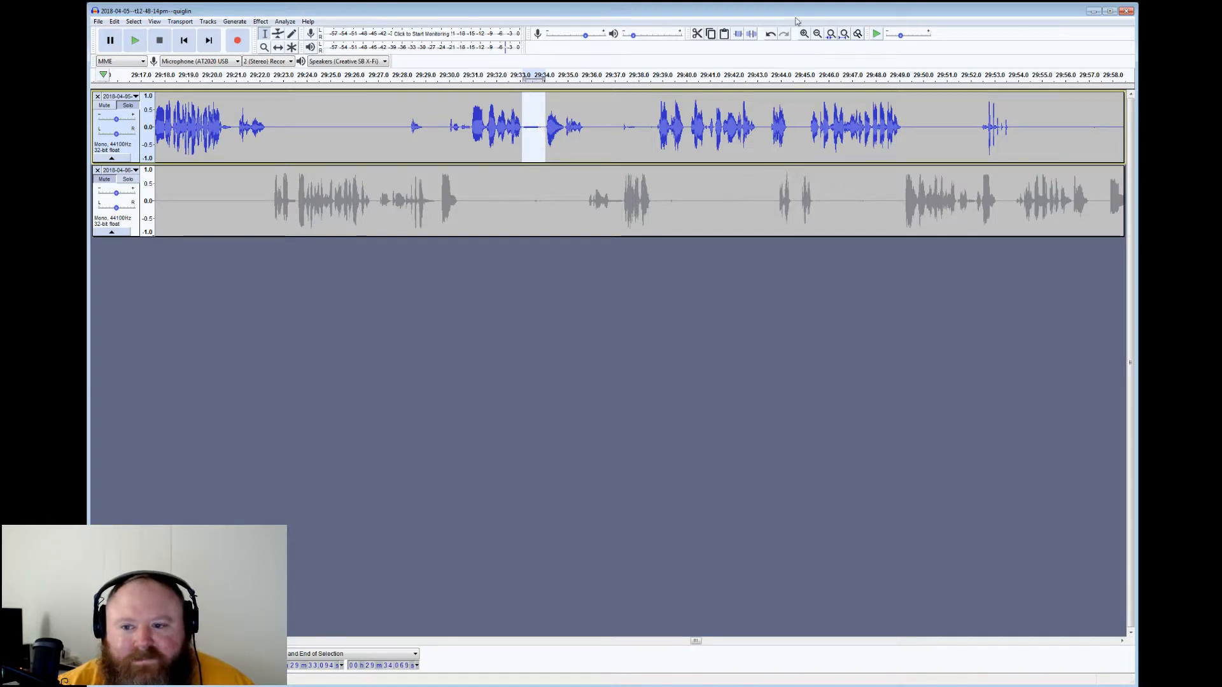
pyautogui.moveTo(585, 128); pyautogui.dragTo(656, 128)
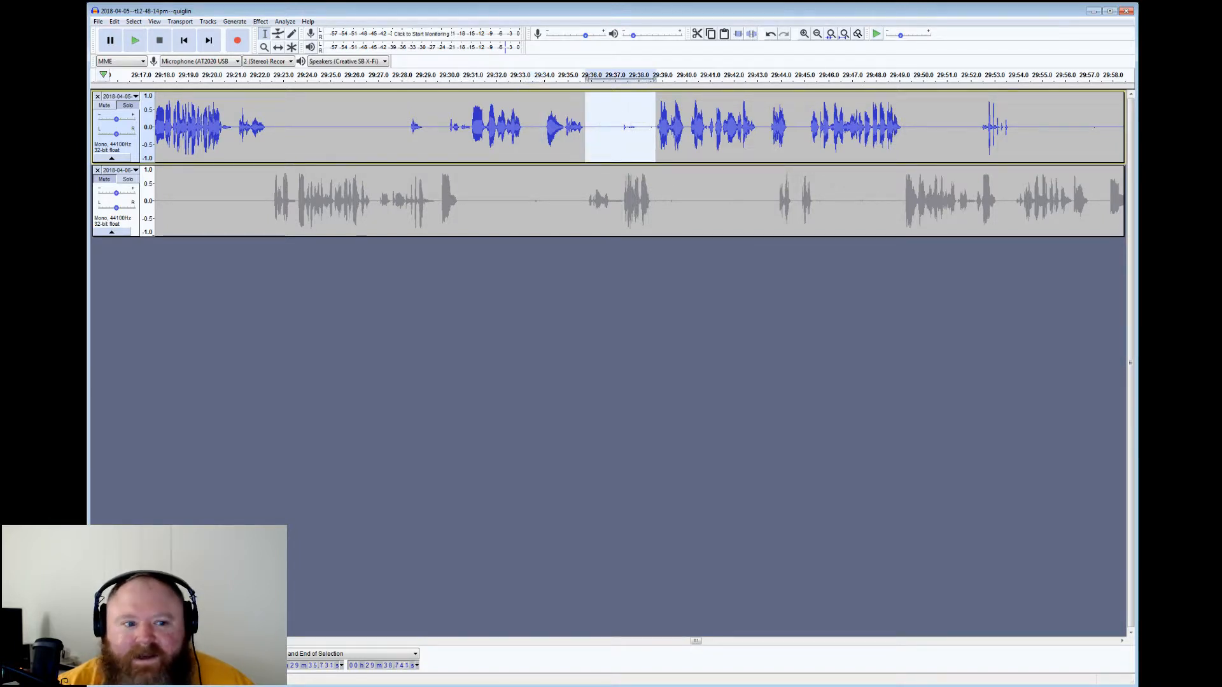
pyautogui.click(751, 34)
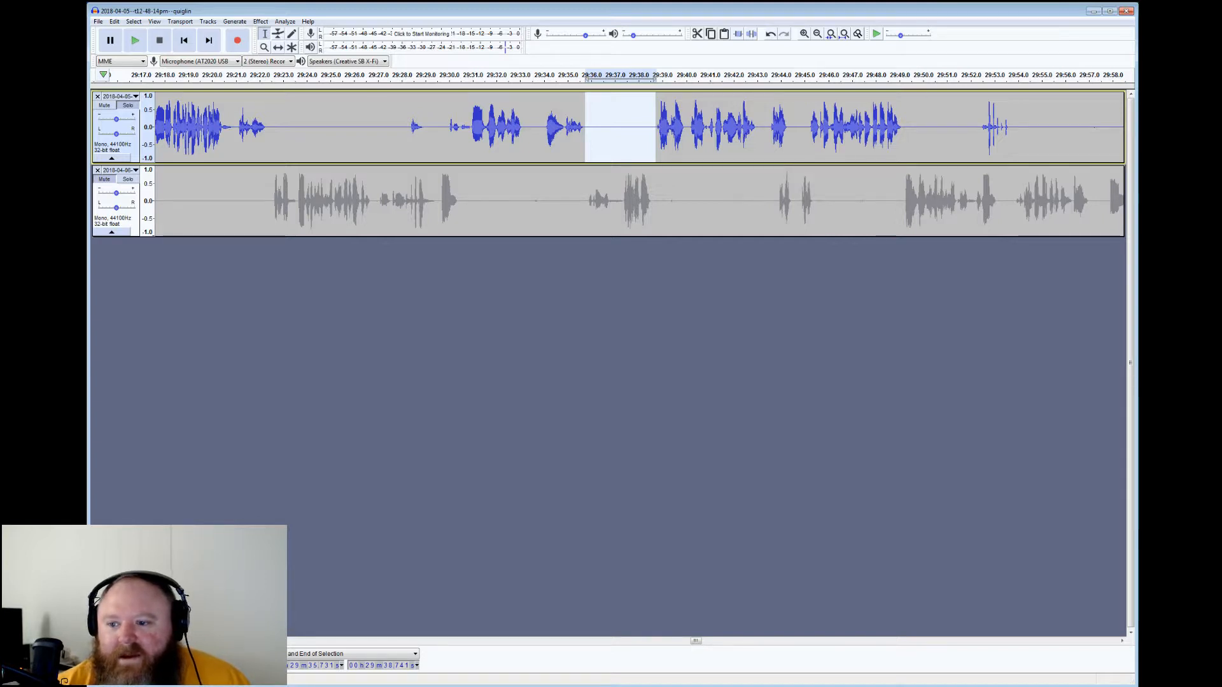
# Listen to the first track from about 29:52.3 and silence the stretch at about 29:53.8–30:10.8
pyautogui.click(978, 127)
pyautogui.click(135, 41)
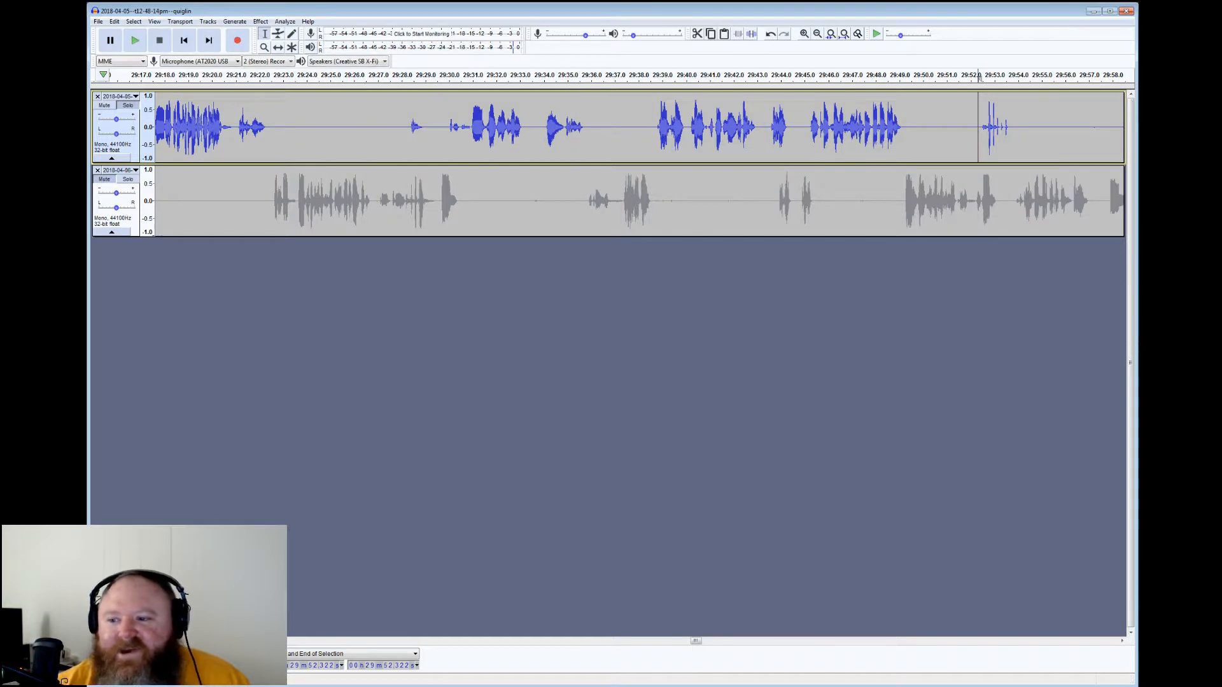
pyautogui.moveTo(1014, 76); pyautogui.dragTo(1126, 75)
pyautogui.moveTo(1127, 130); pyautogui.dragTo(1016, 130)
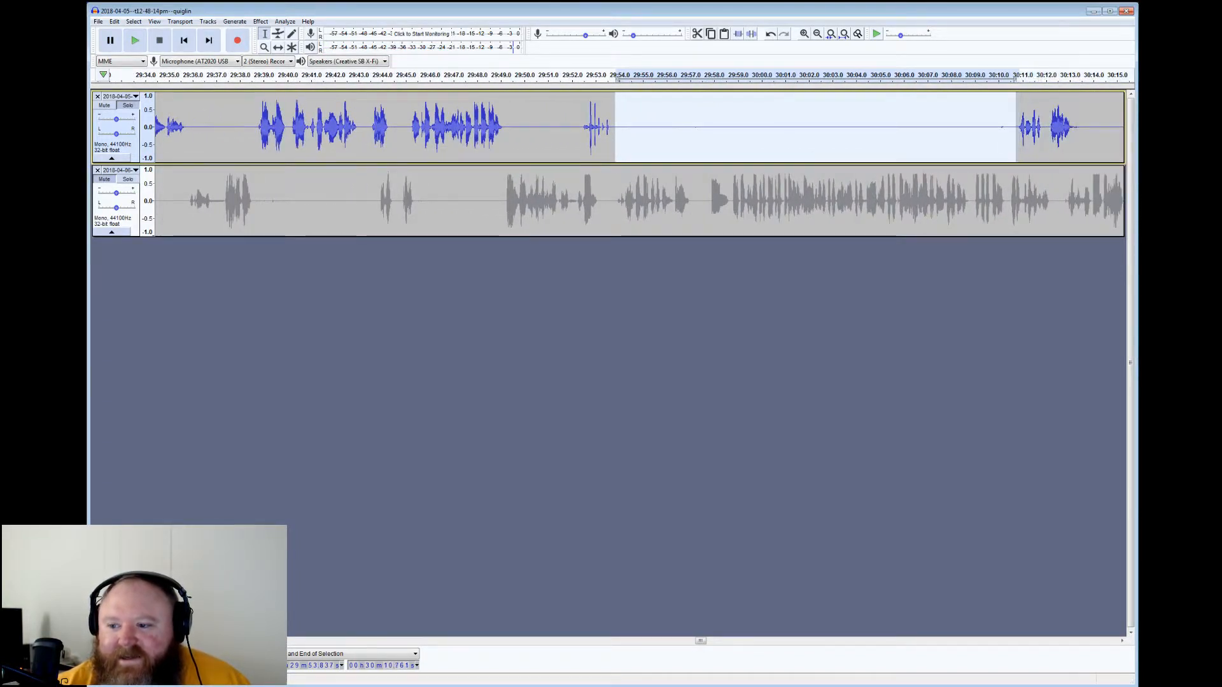
pyautogui.click(752, 36)
pyautogui.click(1010, 118)
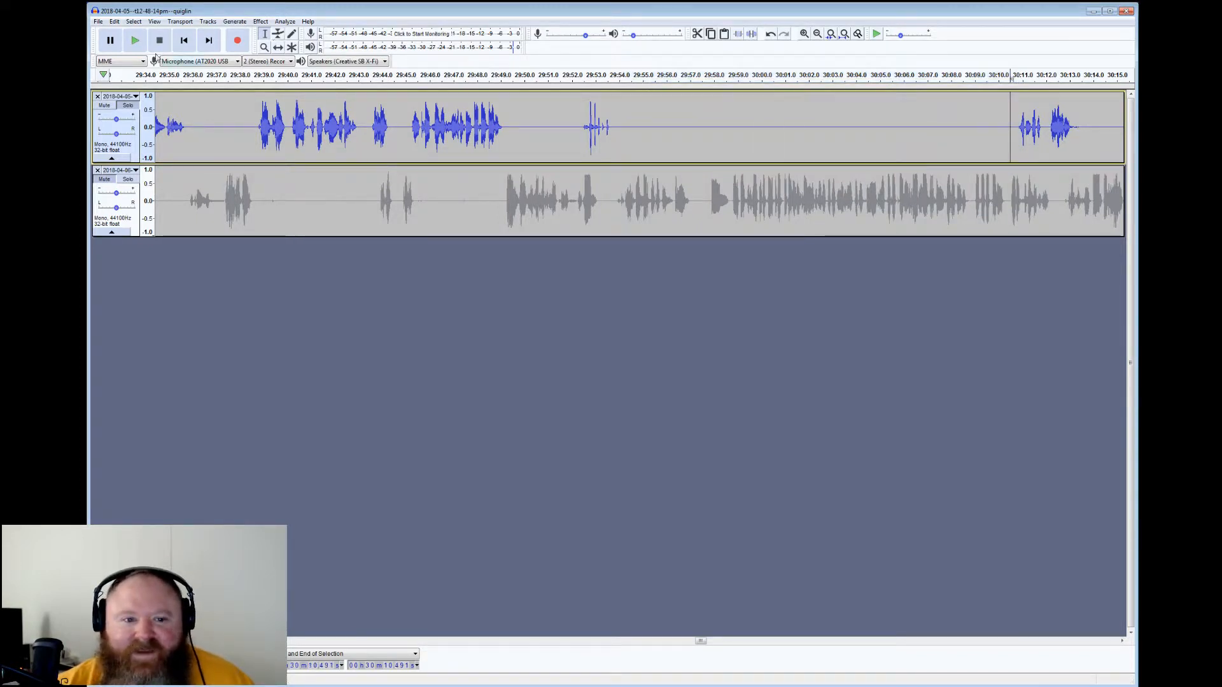
# Silence the first track between its short sounds at about 30:37.7–31:08.4, 31:09.1–31:53.1 and 31:53.7–32:12.4
pyautogui.moveTo(700, 641); pyautogui.dragTo(714, 644)
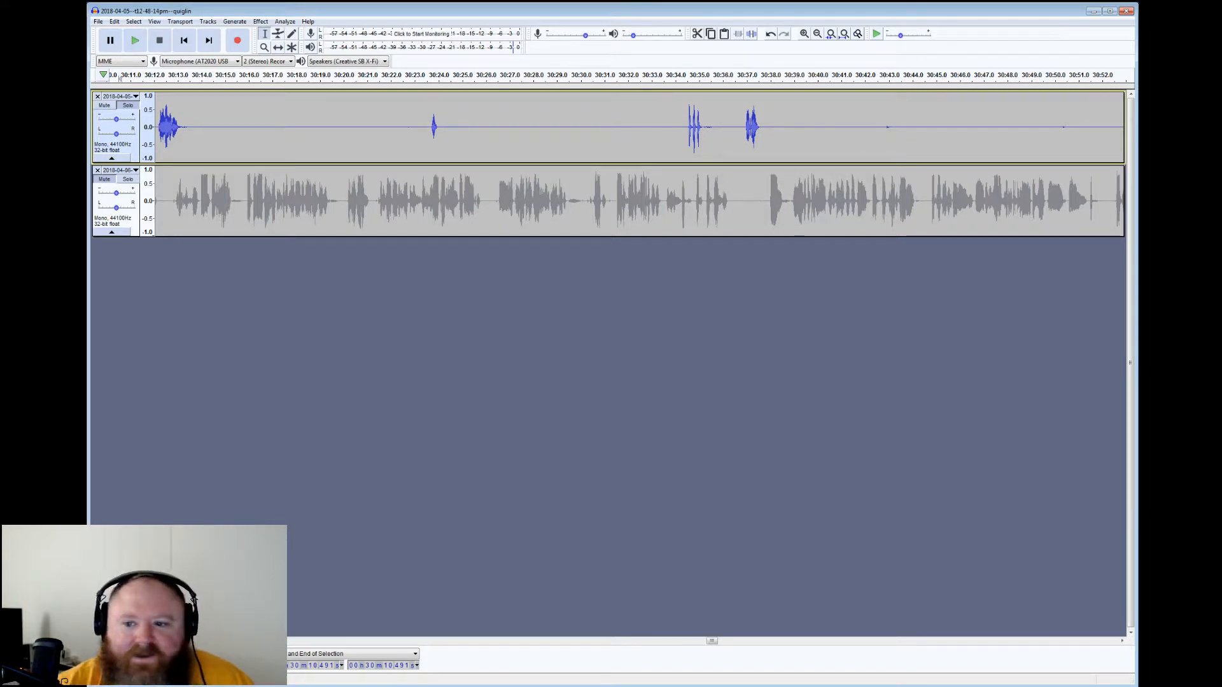
pyautogui.moveTo(704, 76); pyautogui.dragTo(901, 76)
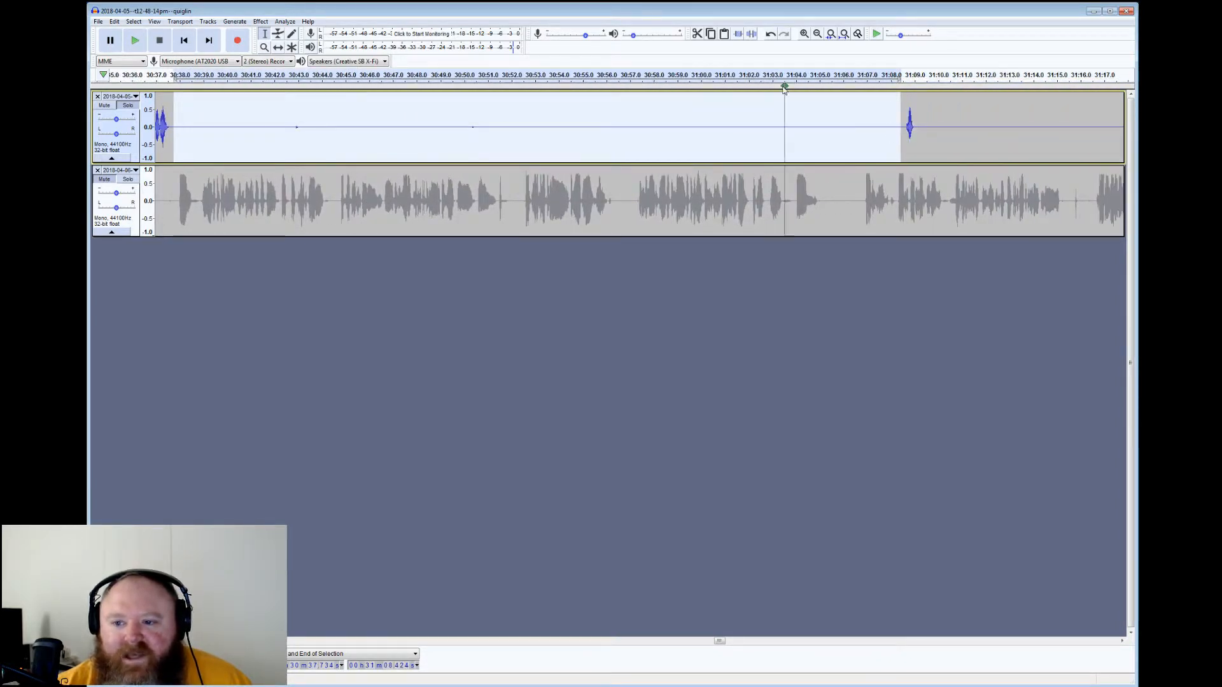
pyautogui.moveTo(917, 127); pyautogui.dragTo(1015, 127)
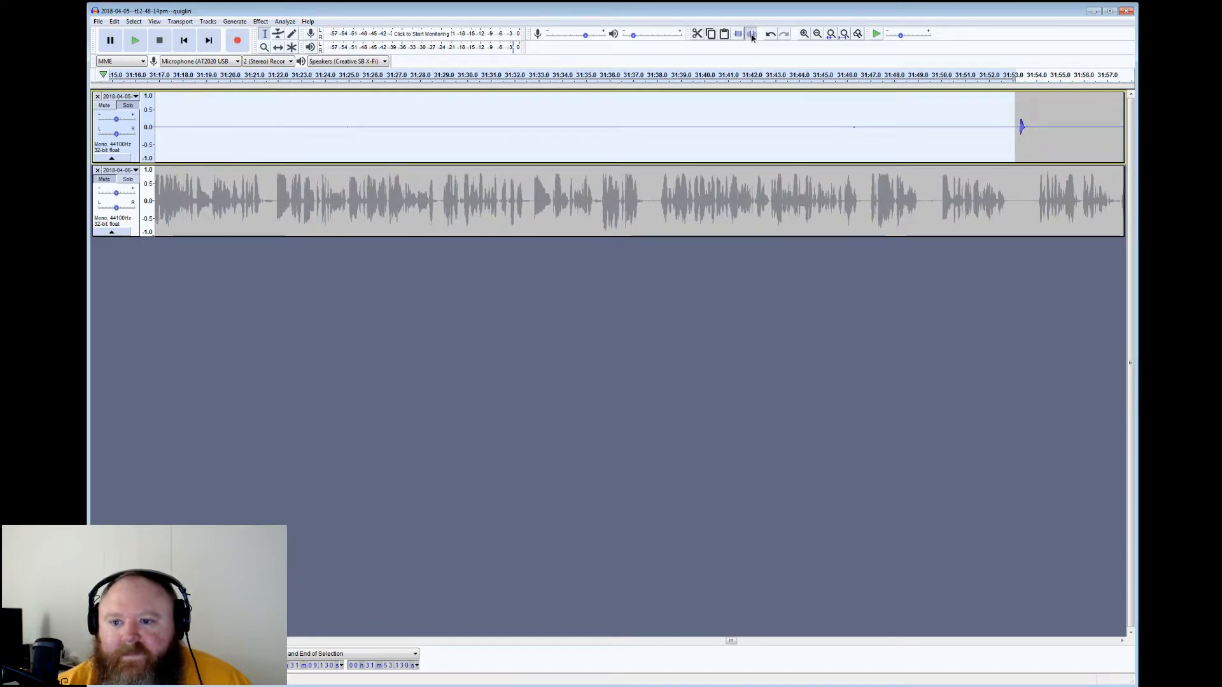
pyautogui.moveTo(1029, 128)
pyautogui.mouseDown()
pyautogui.moveTo(1128, 127)
pyautogui.moveTo(1014, 128)
pyautogui.mouseUp()
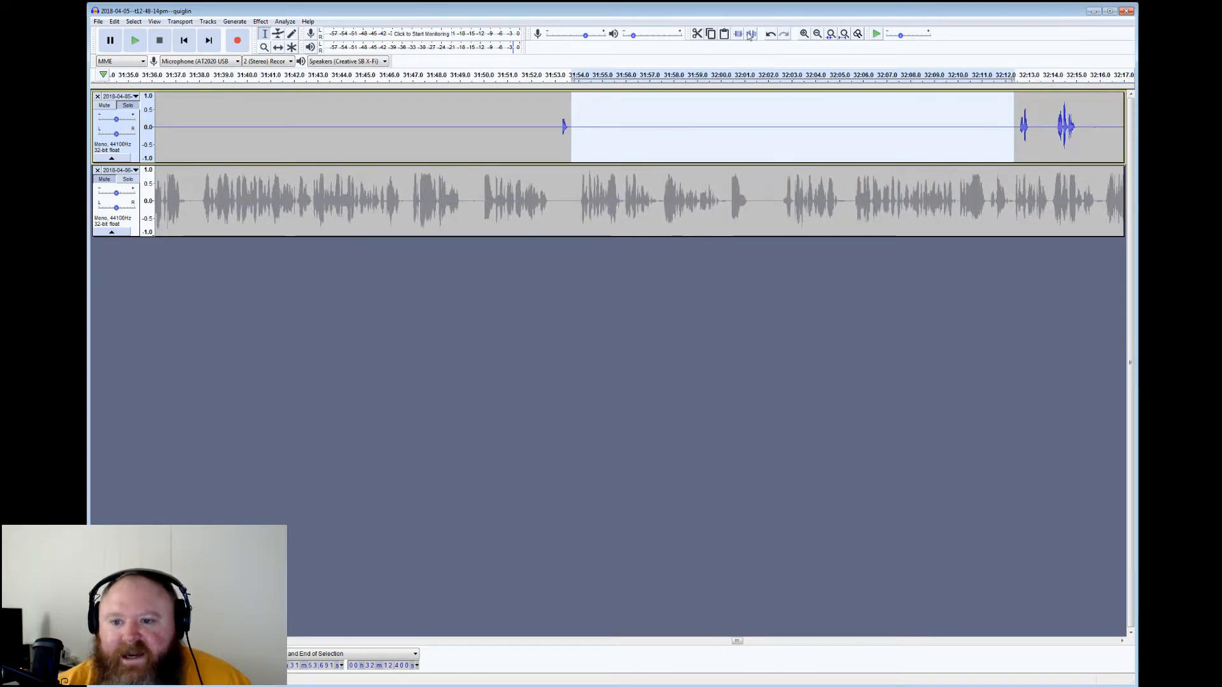
# Play the first track from about 32:12.2 to check the two short sounds that follow
pyautogui.click(1010, 127)
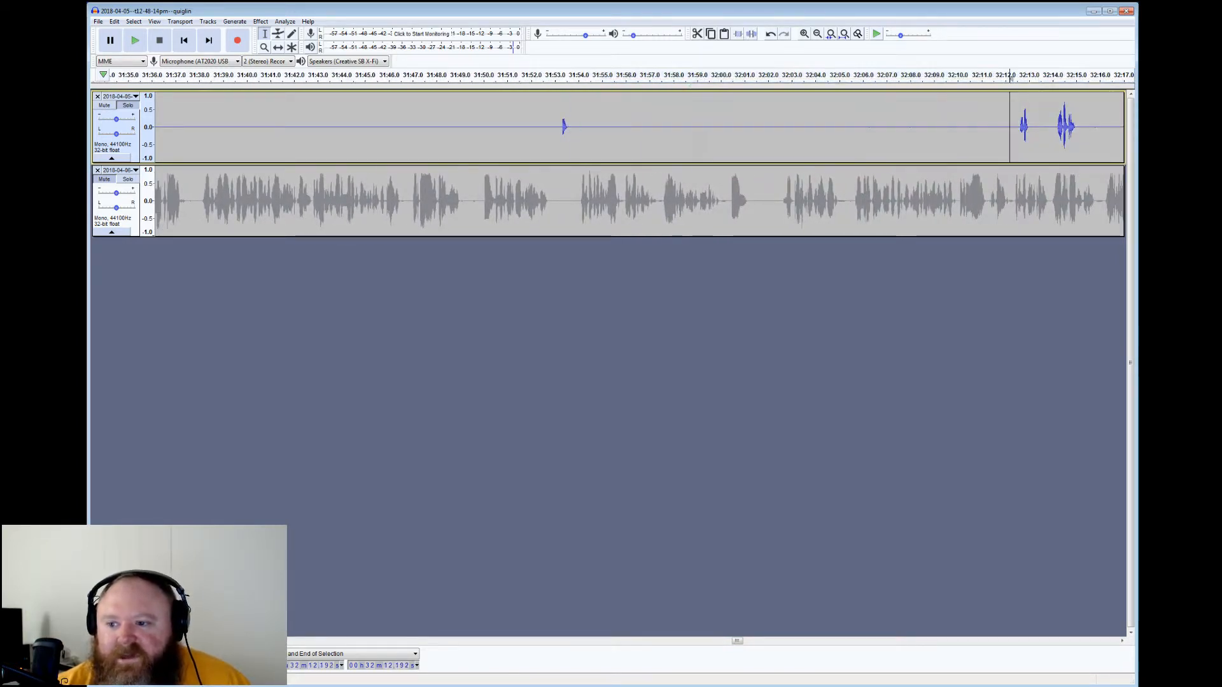
pyautogui.click(134, 40)
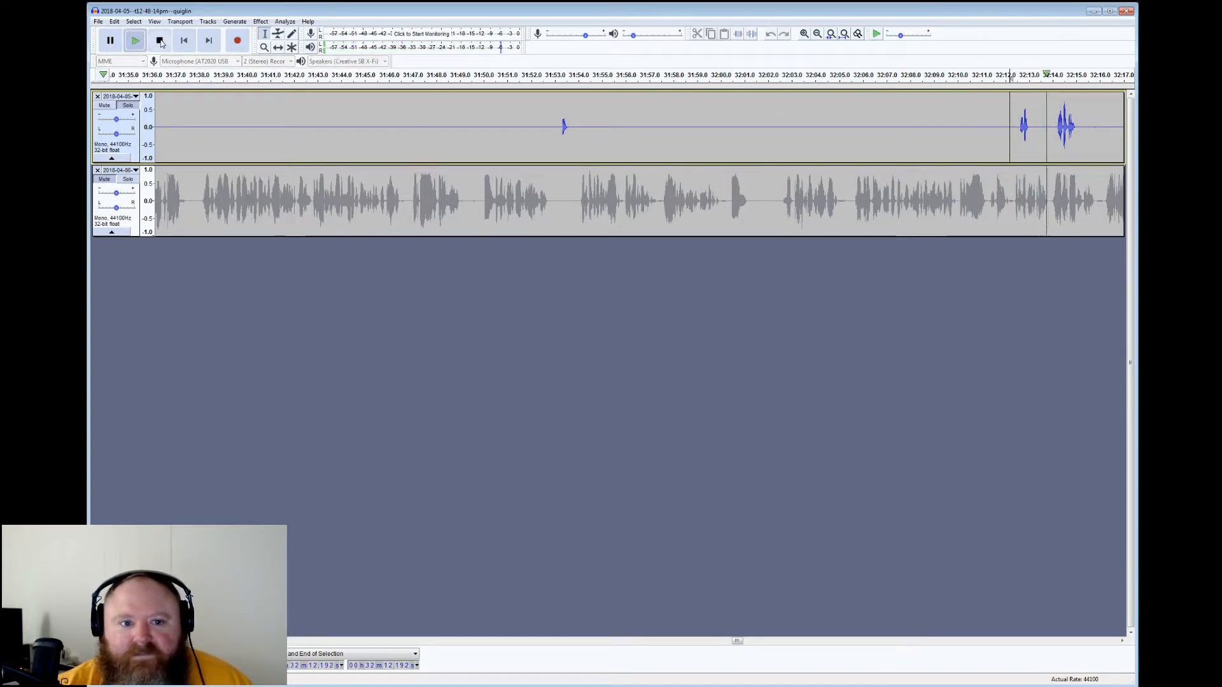
pyautogui.click(160, 40)
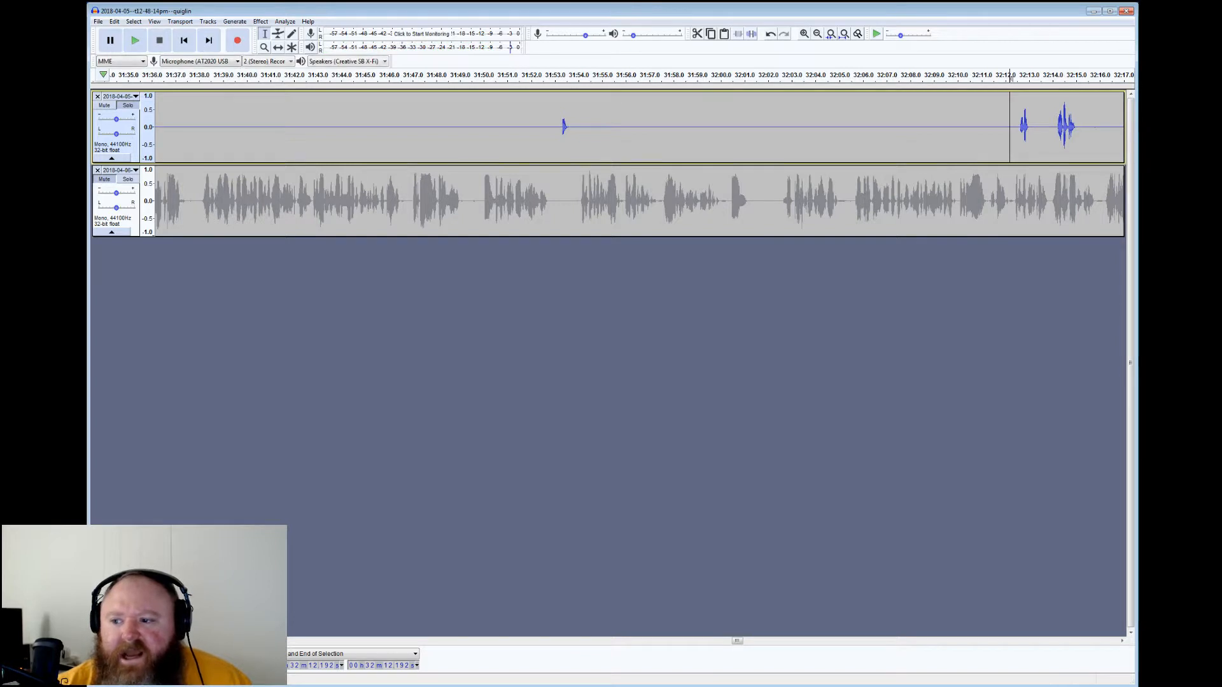
# Silence the first track's gaps at about 32:15.1–32:33.0, 32:33.9–32:53.0 and 32:54.6–33:02.5
pyautogui.moveTo(1080, 127); pyautogui.dragTo(1001, 127)
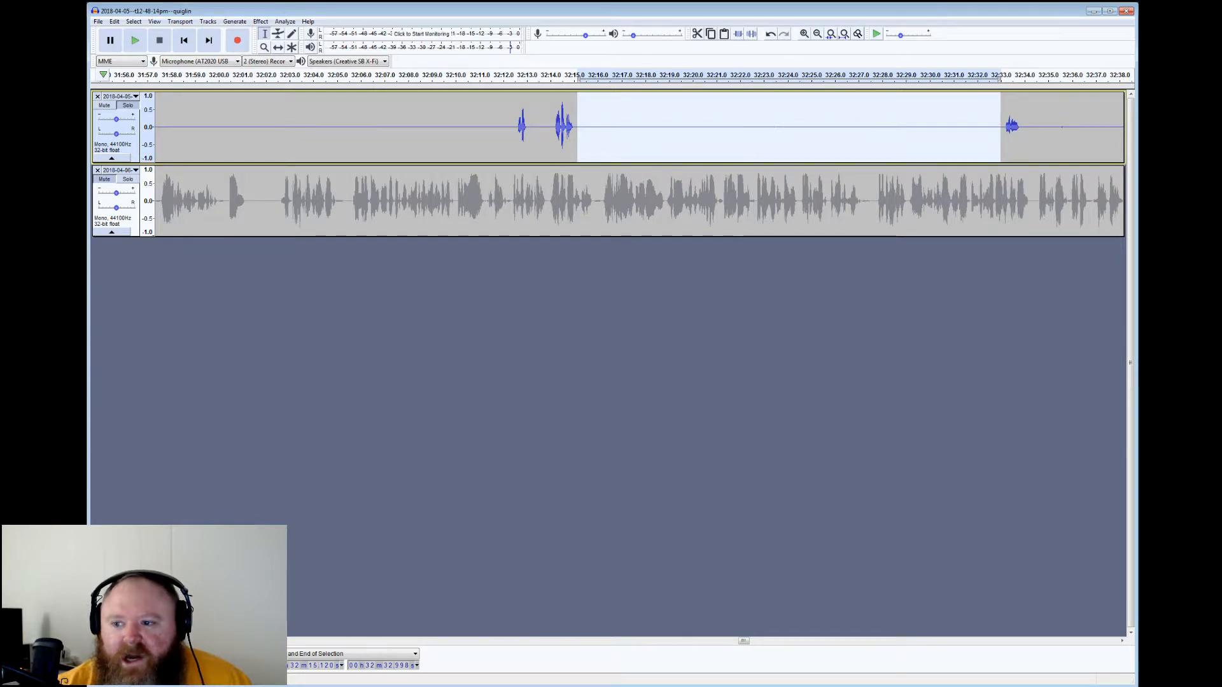
pyautogui.moveTo(1023, 127)
pyautogui.mouseDown()
pyautogui.moveTo(1151, 128)
pyautogui.moveTo(1028, 128)
pyautogui.mouseUp()
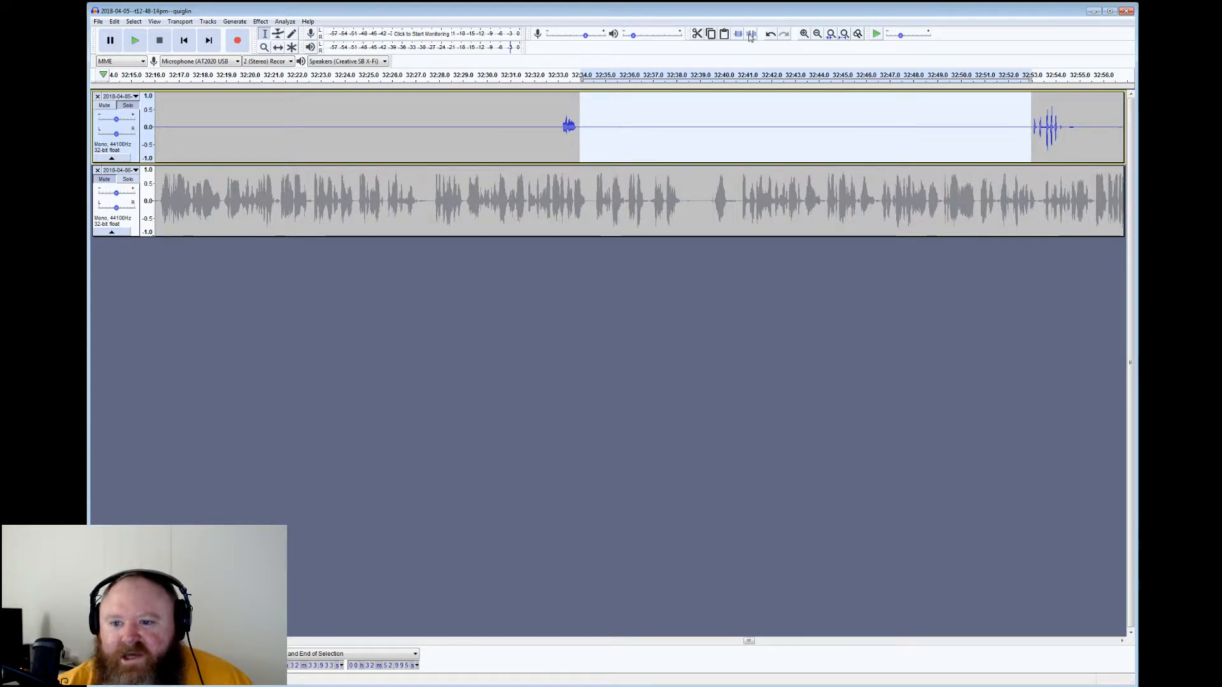
pyautogui.click(1028, 127)
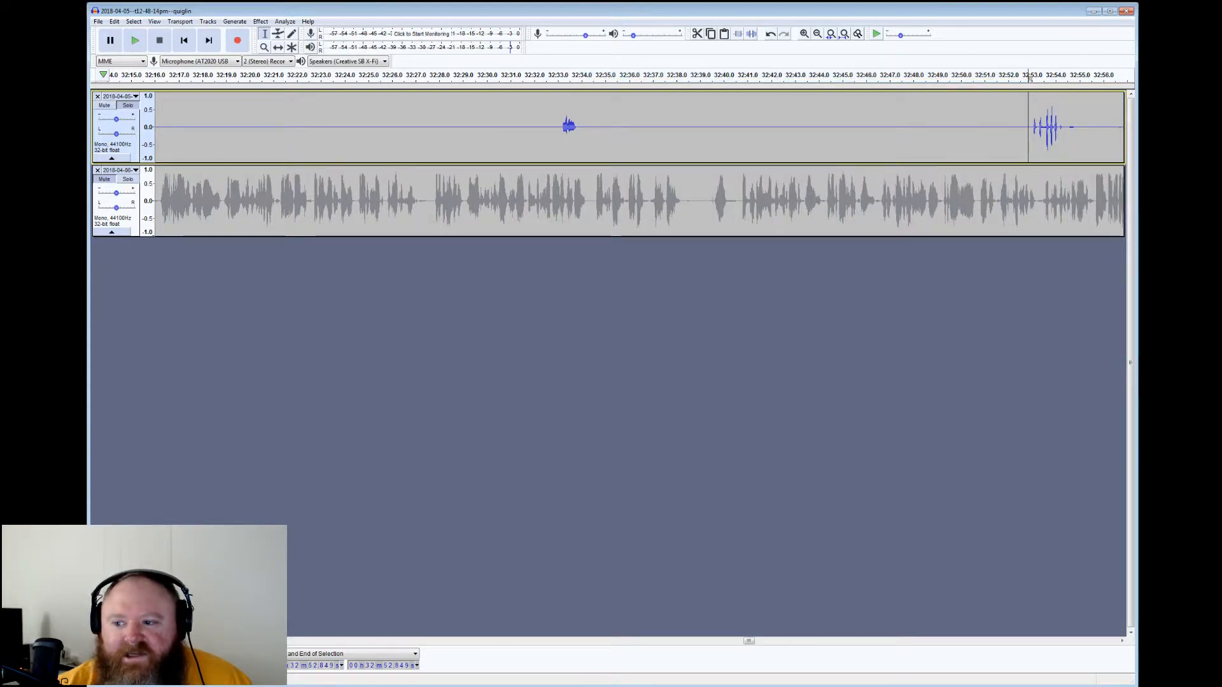
pyautogui.moveTo(1068, 127); pyautogui.dragTo(1005, 128)
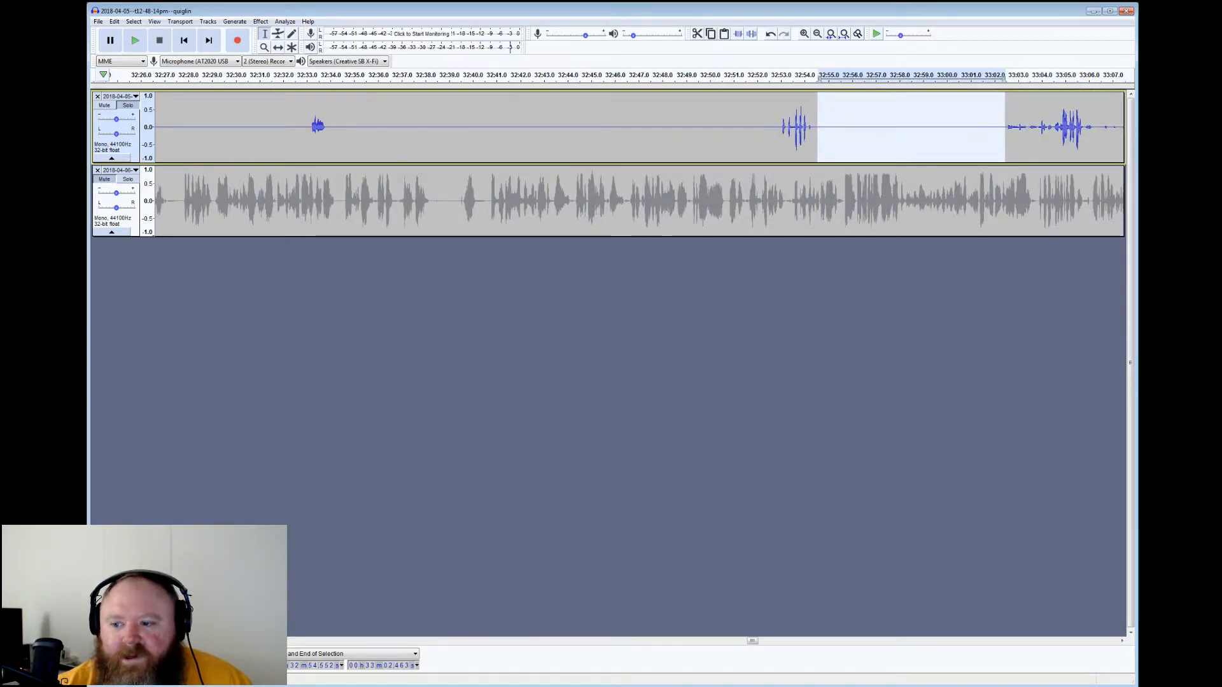
# Listen to the first track from about 33:02.2 and silence the noise at about 32:59.8–33:04.5 and 33:05.9–33:07.4
pyautogui.click(999, 124)
pyautogui.click(136, 41)
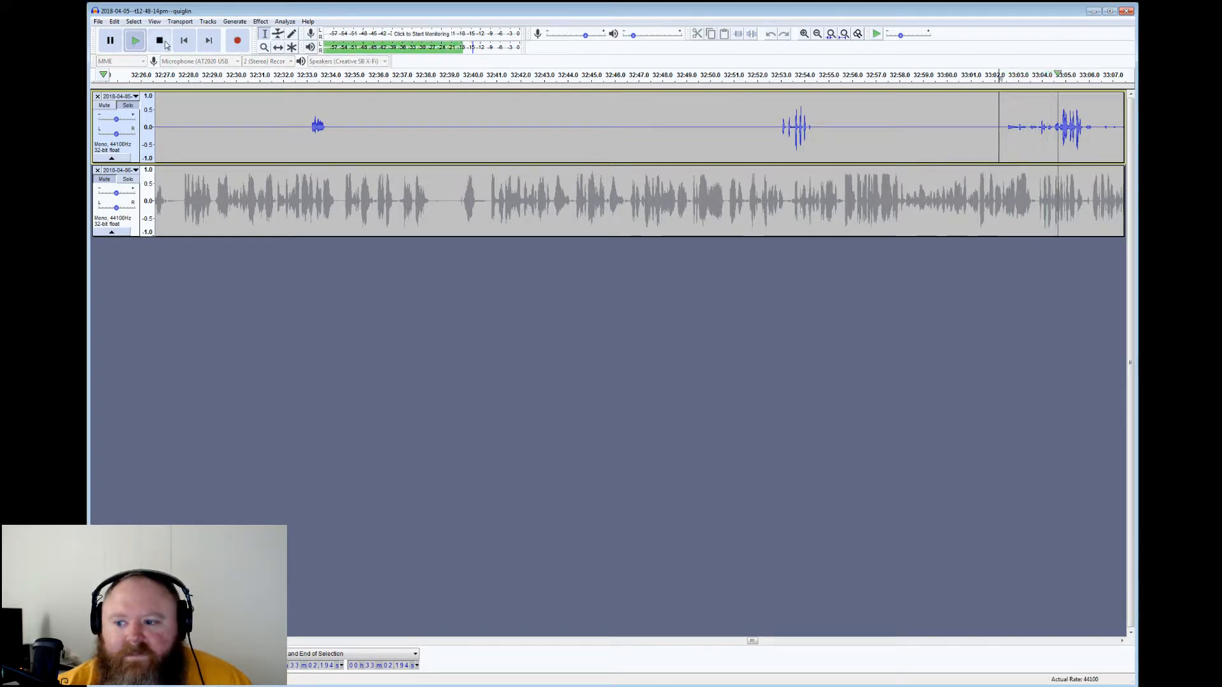
pyautogui.click(164, 41)
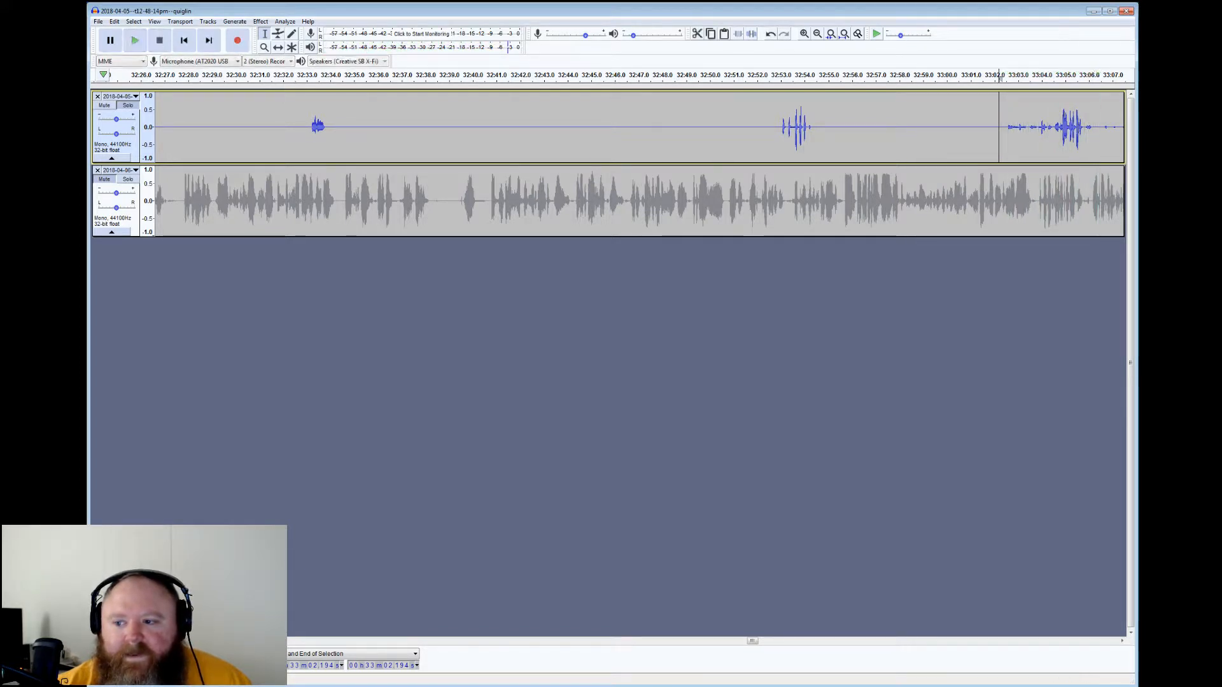
pyautogui.moveTo(1053, 75); pyautogui.dragTo(943, 75)
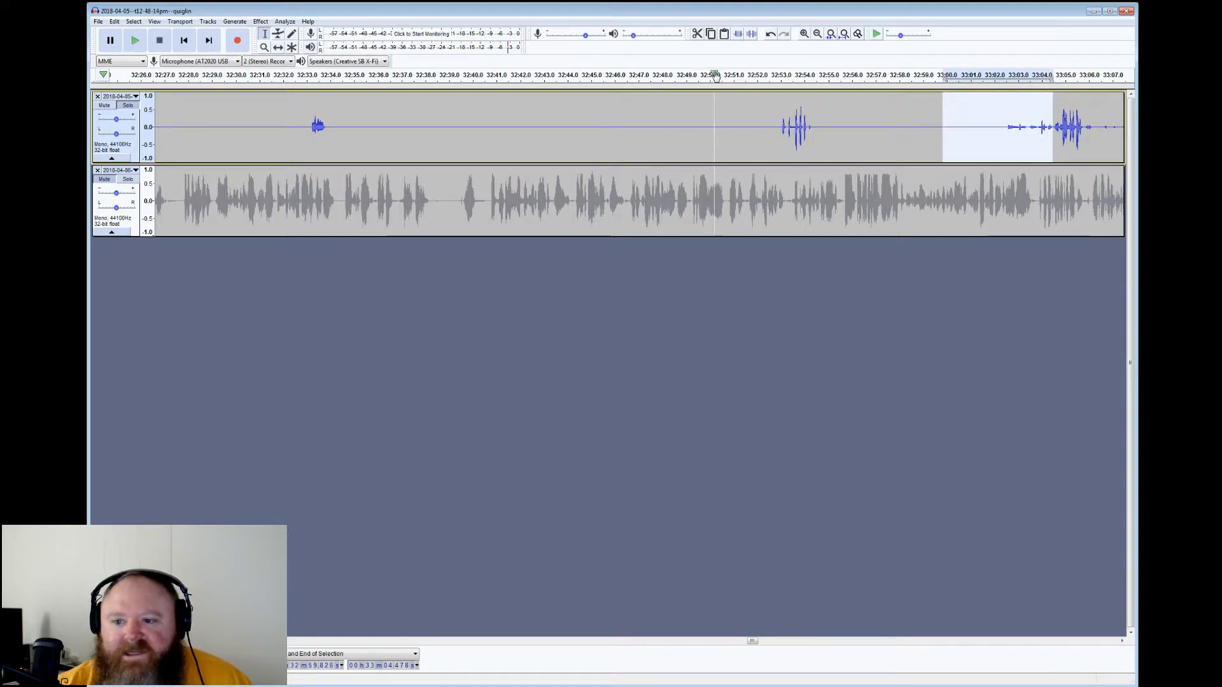
pyautogui.moveTo(1086, 143); pyautogui.dragTo(1017, 143)
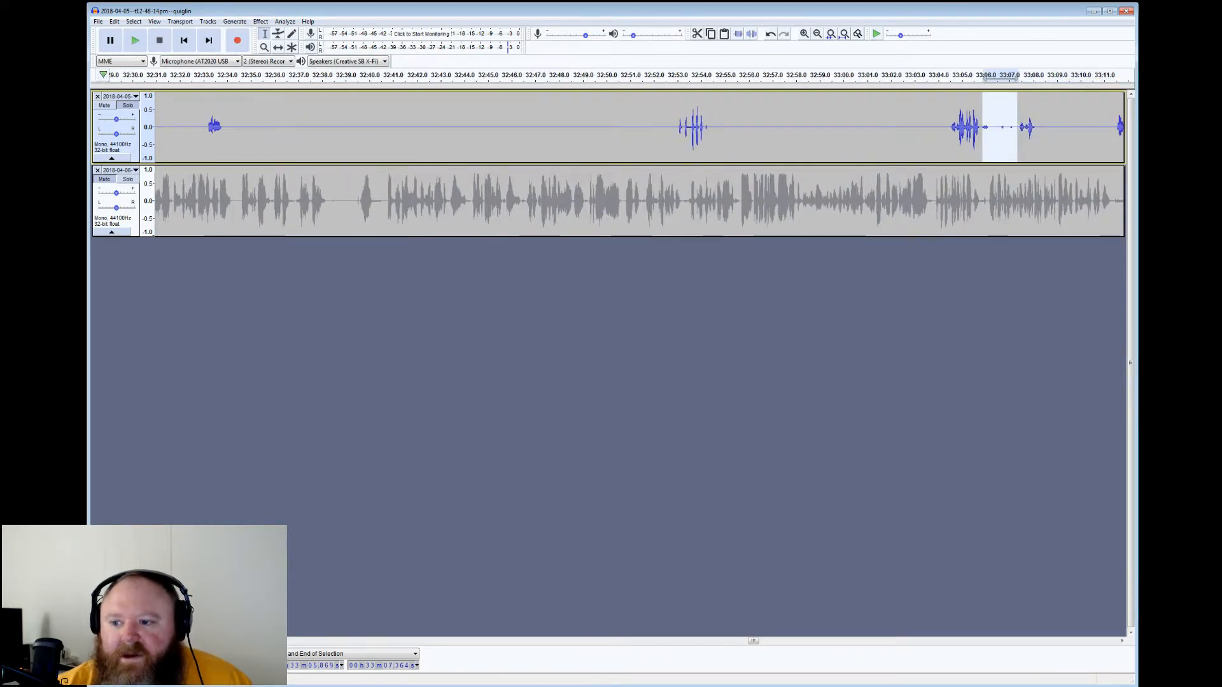
pyautogui.click(754, 32)
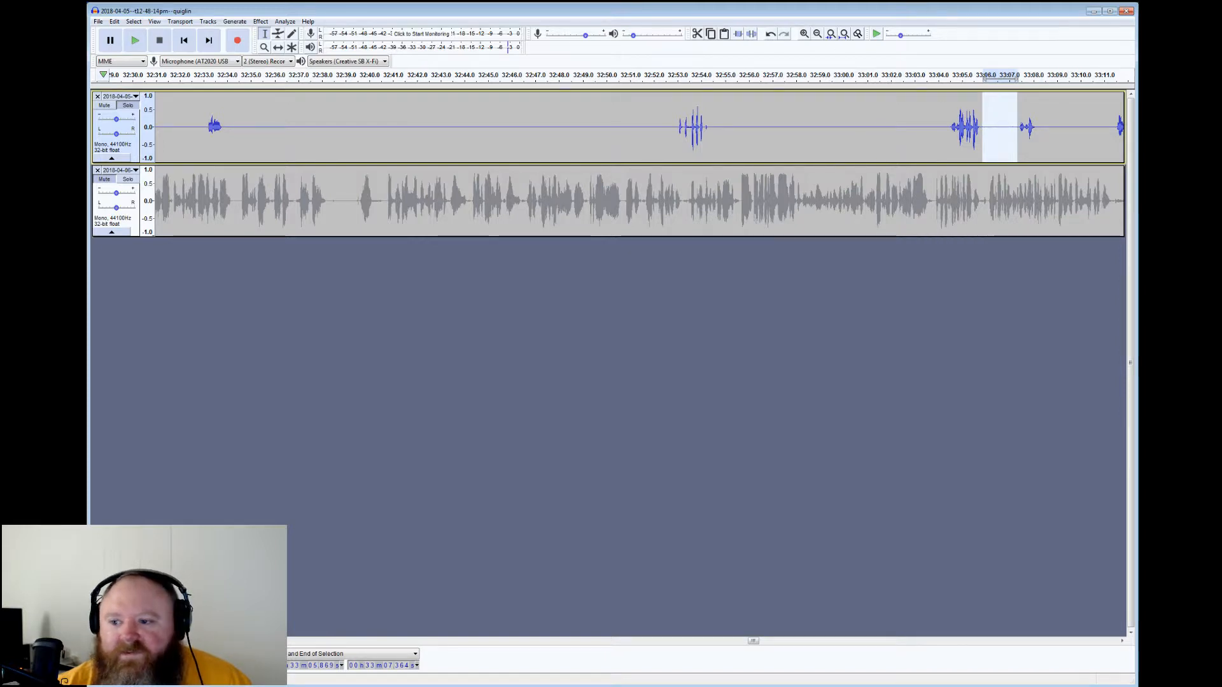
# Listen to the first track from about 33:08.7 and silence the stretch at about 33:12.2–33:41.9
pyautogui.click(1049, 121)
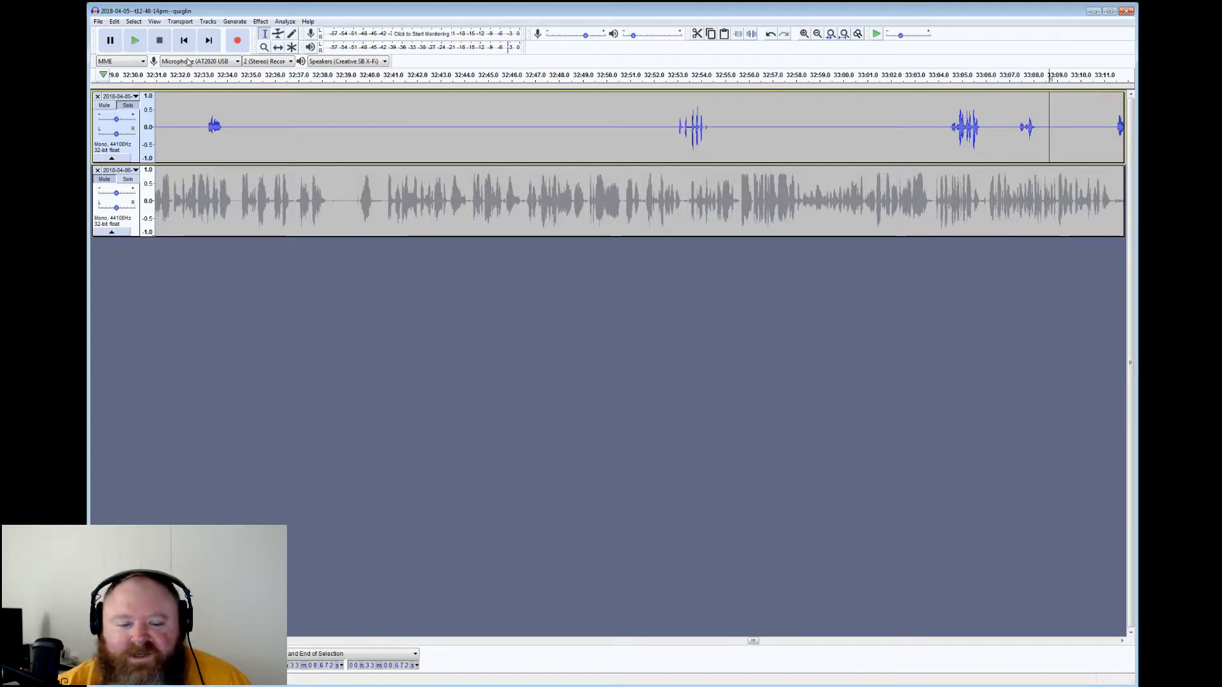
pyautogui.click(136, 40)
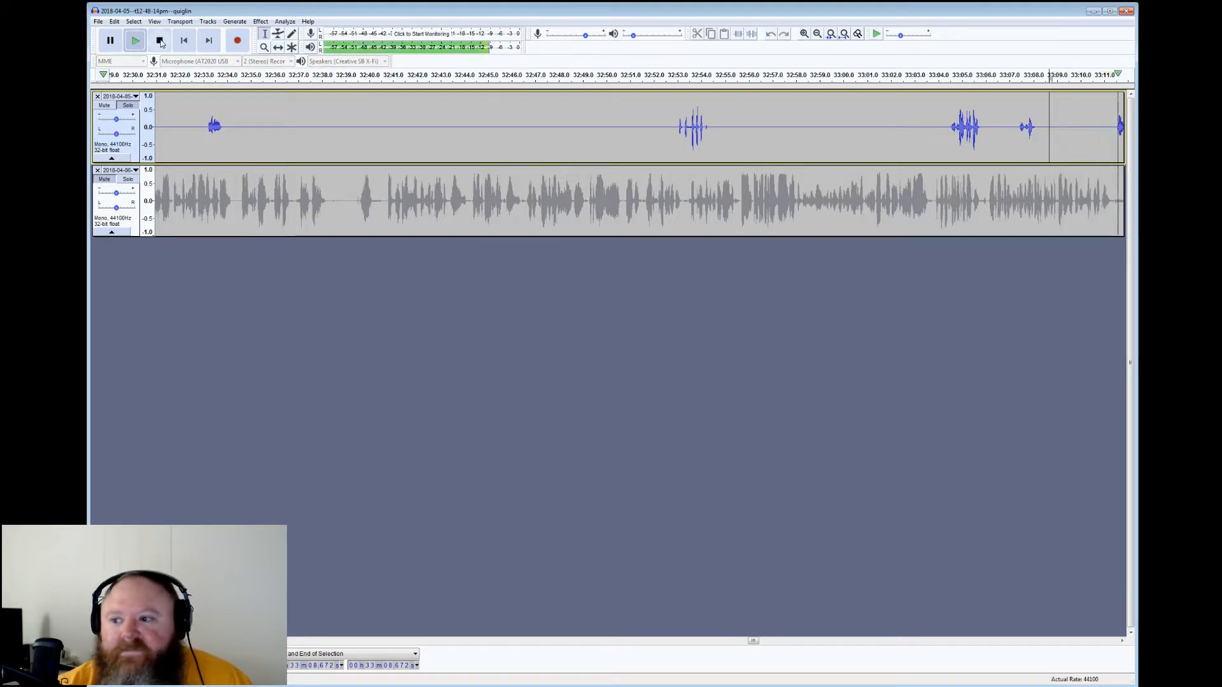
pyautogui.click(160, 41)
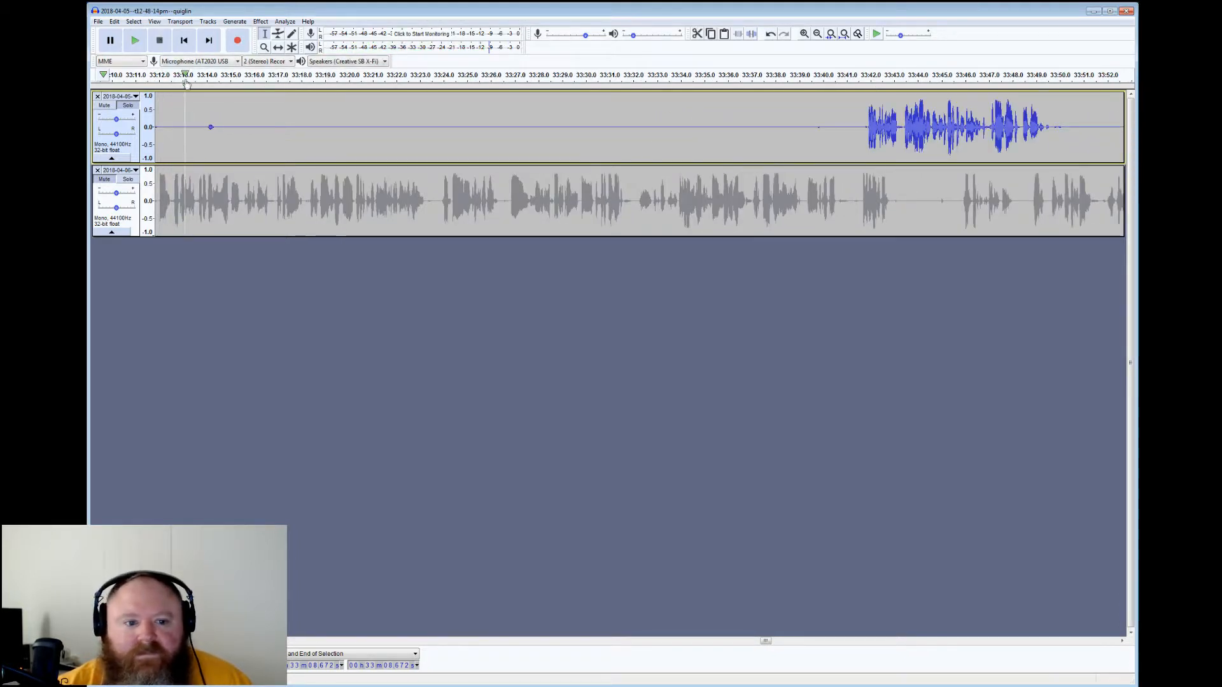
pyautogui.moveTo(205, 128); pyautogui.dragTo(249, 128)
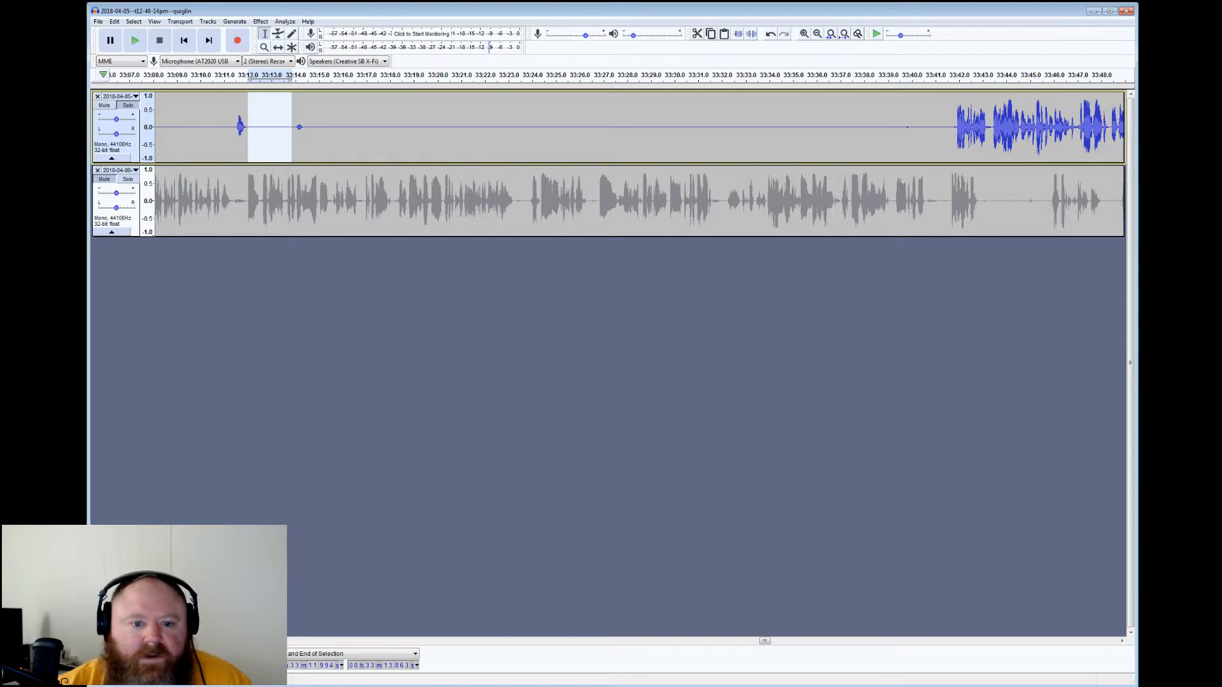
pyautogui.moveTo(251, 127); pyautogui.dragTo(951, 127)
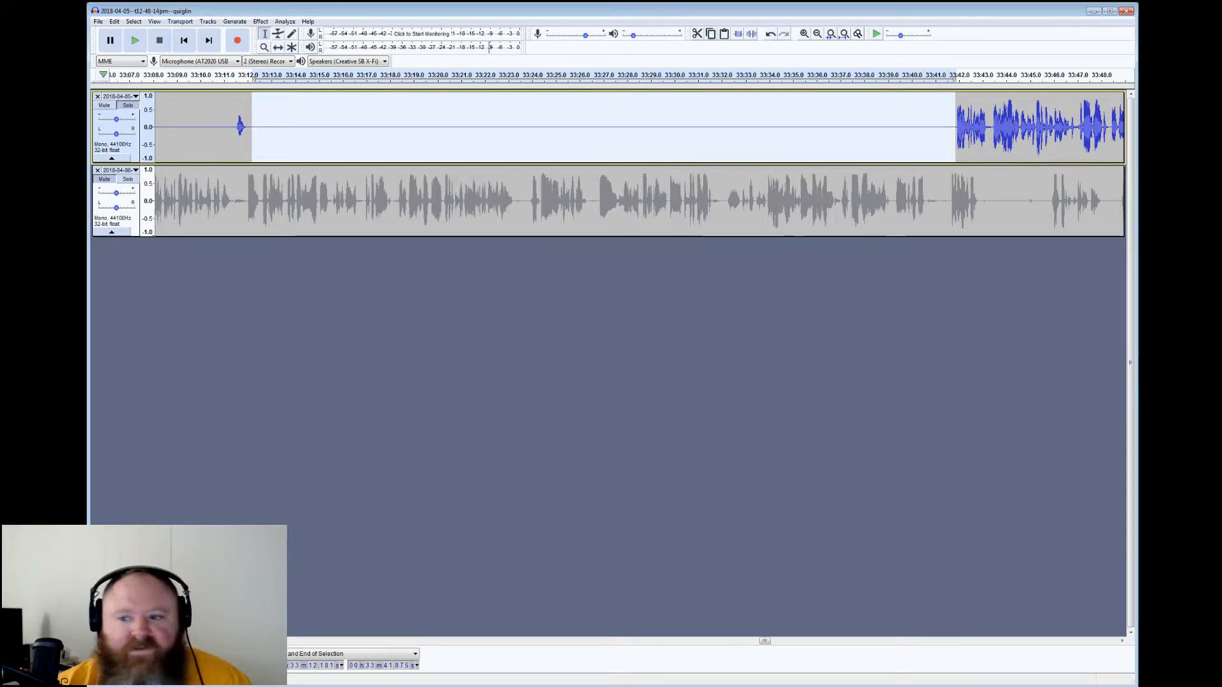
# Play the first track from about 33:41.6 to listen to the following speech
pyautogui.click(950, 127)
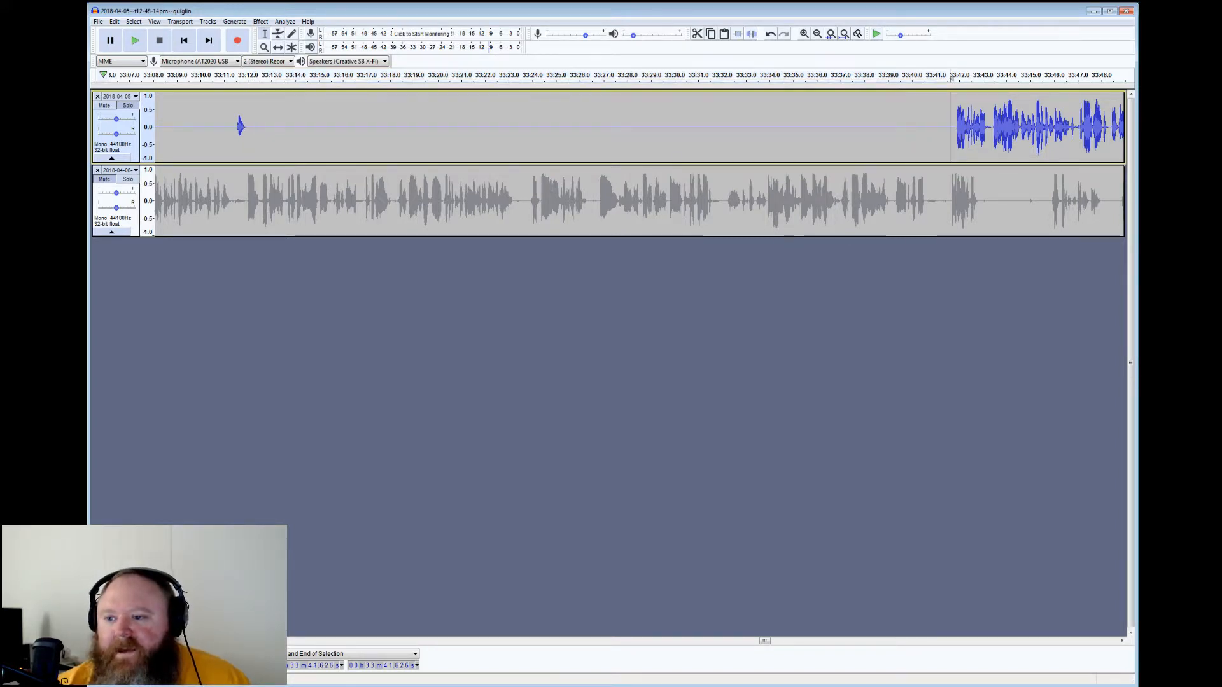
pyautogui.click(134, 40)
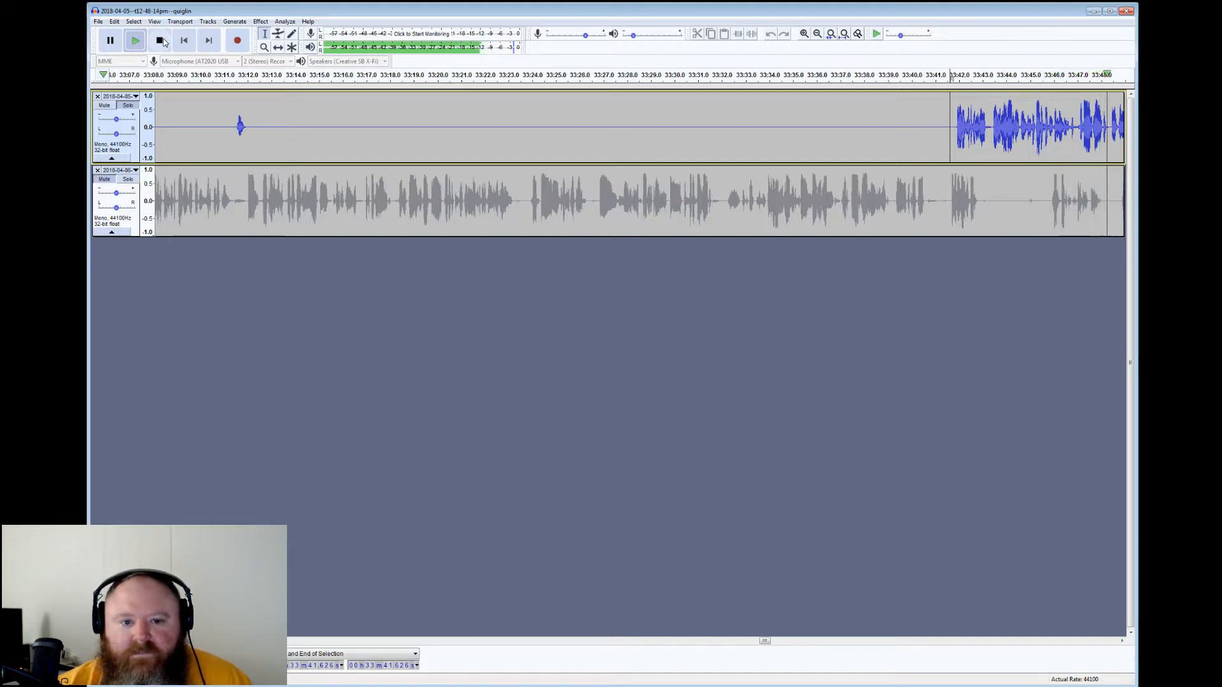
pyautogui.click(160, 41)
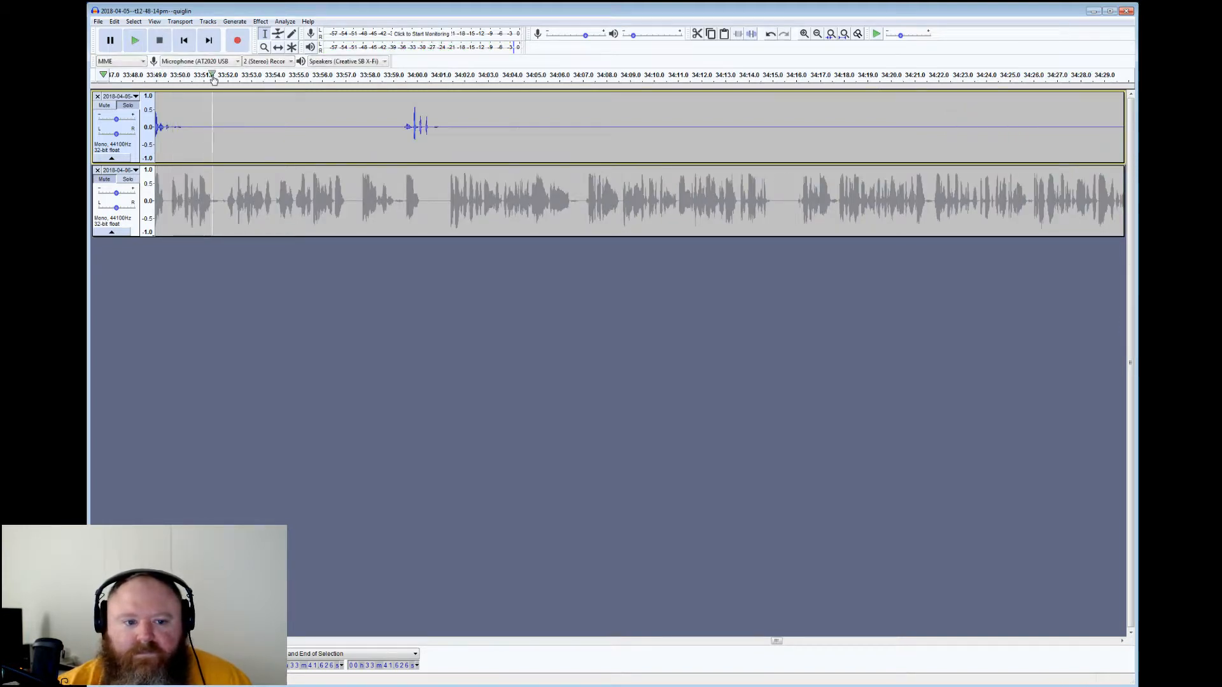
# Silence the first track's gaps at about 33:49.5–33:59.4 and 34:00.7–34:30.2
pyautogui.moveTo(168, 75); pyautogui.dragTo(404, 75)
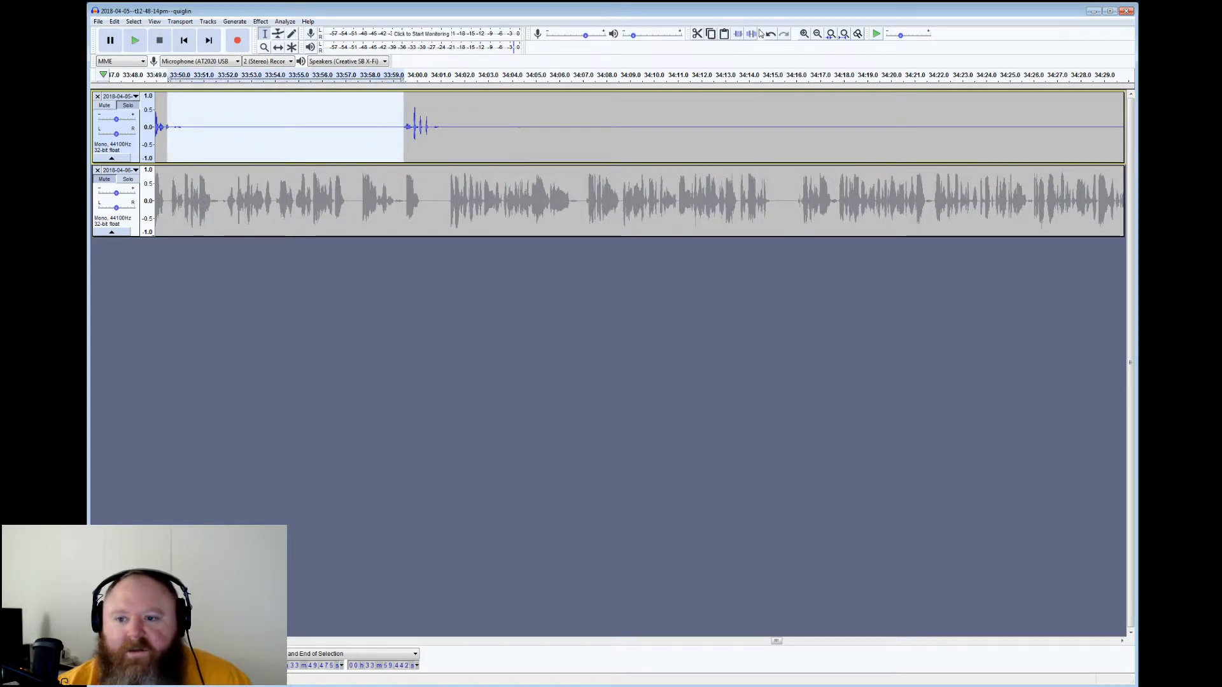
pyautogui.moveTo(433, 127); pyautogui.dragTo(1032, 127)
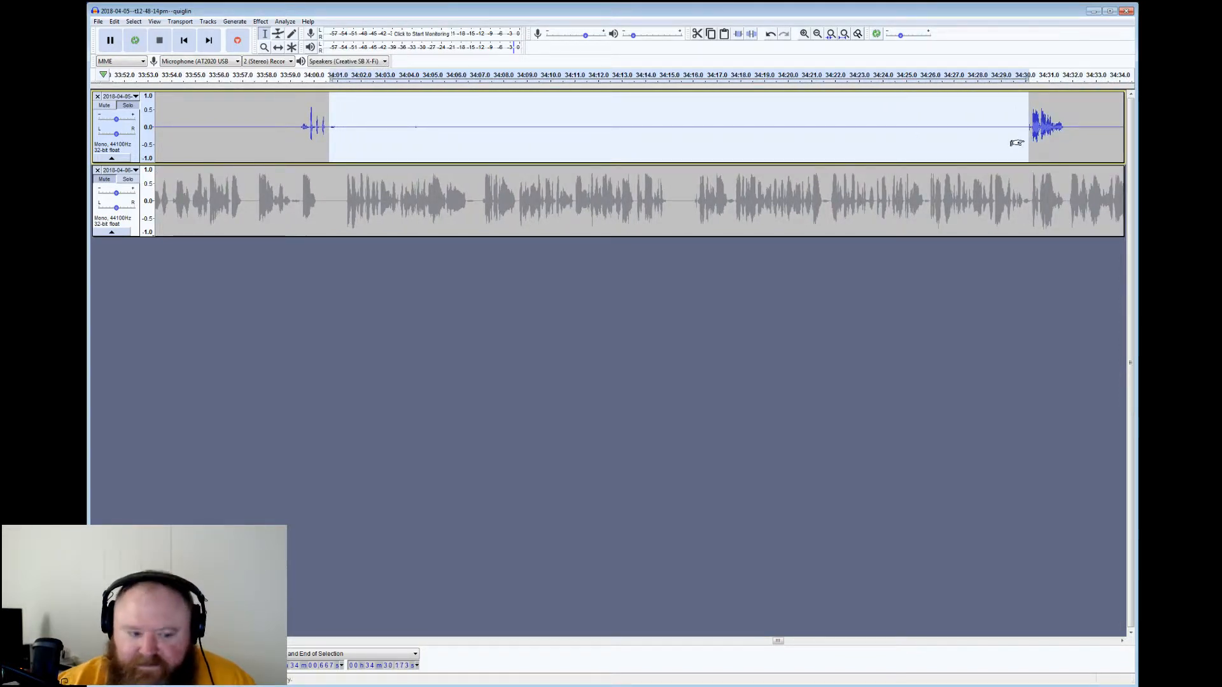
pyautogui.moveTo(1016, 143); pyautogui.dragTo(1017, 143)
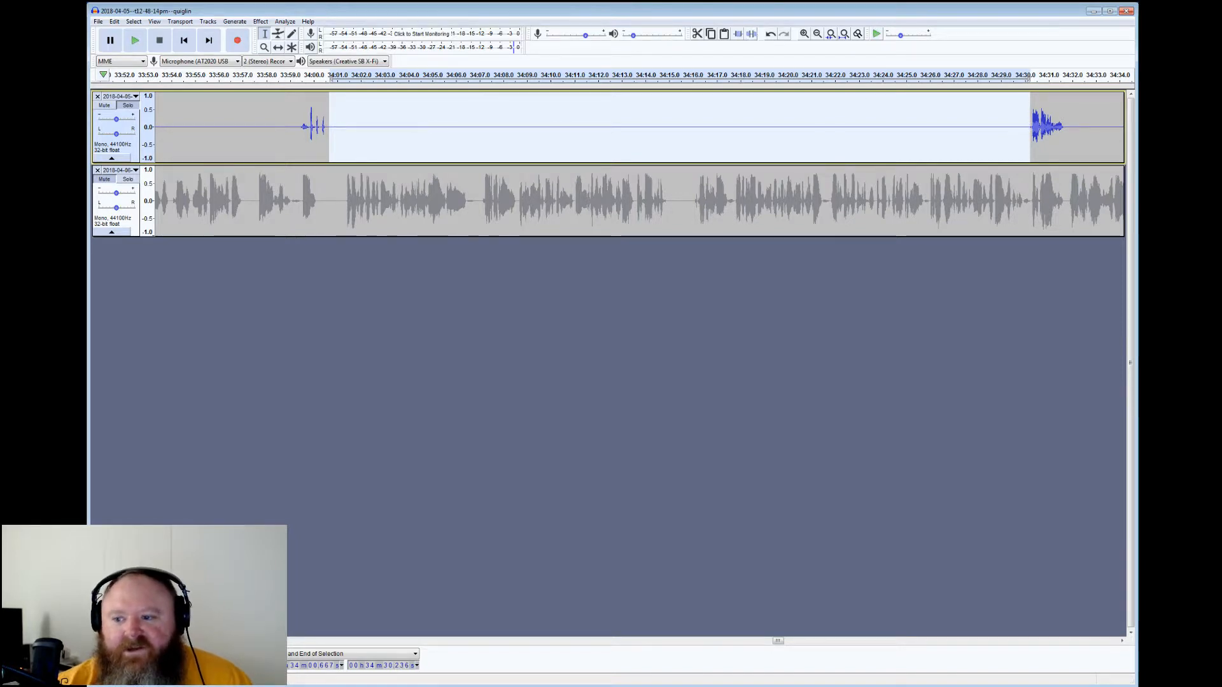
# Listen to the first track from about 34:29.9 and silence the gaps at about 34:31.8–34:53.8 and 34:54.4–34:55.1
pyautogui.click(1023, 138)
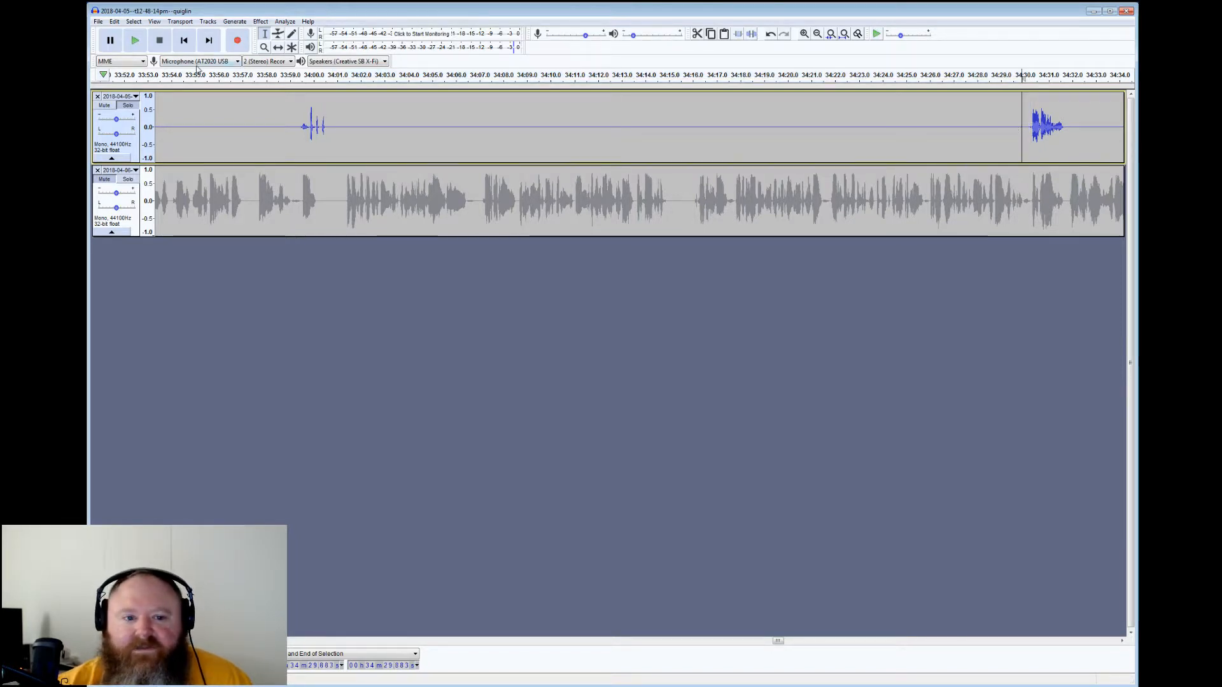
pyautogui.click(137, 42)
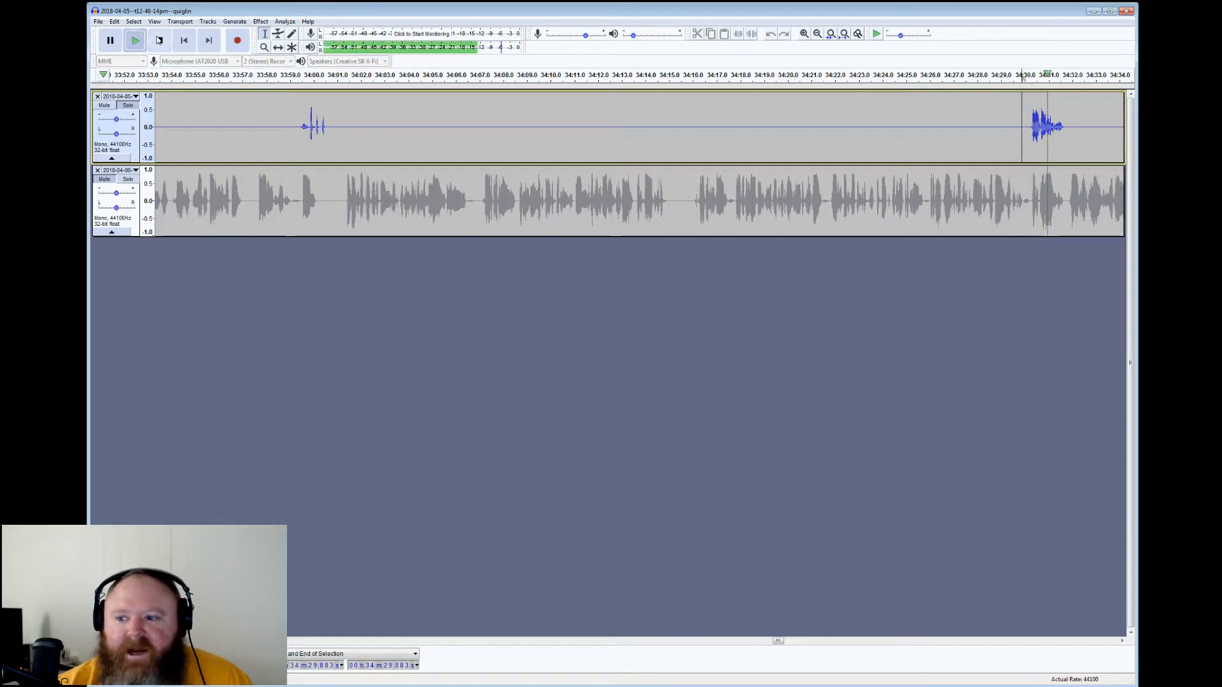
pyautogui.click(160, 41)
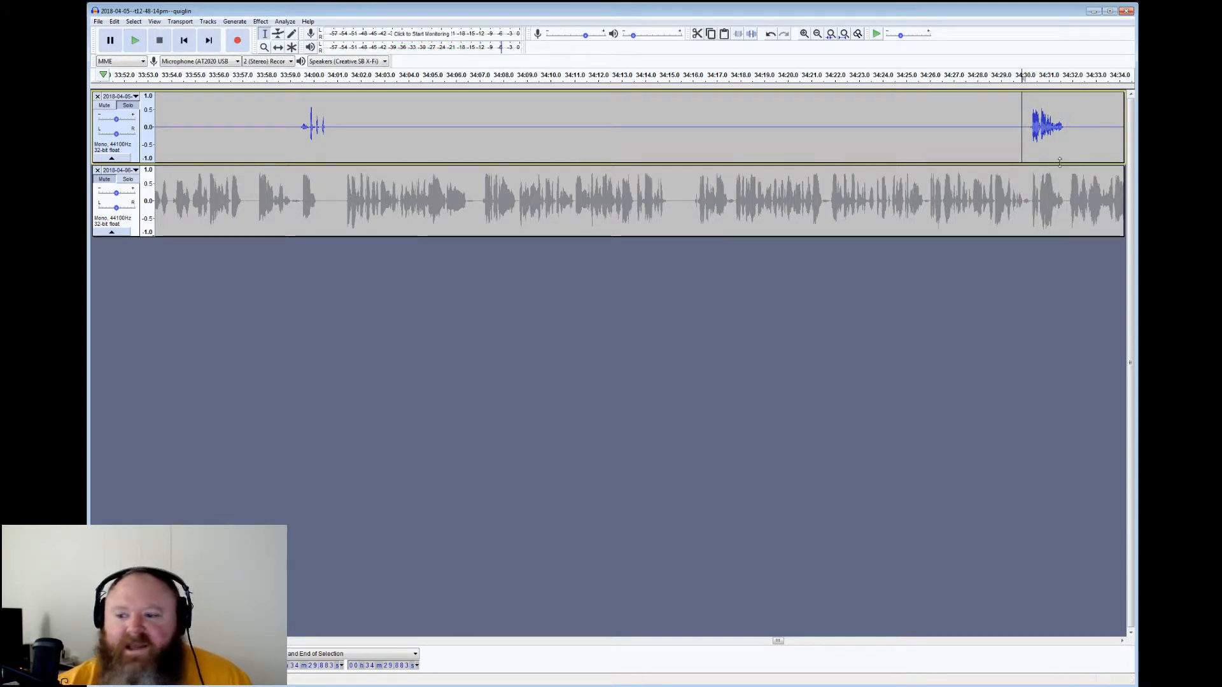
pyautogui.moveTo(1066, 127); pyautogui.dragTo(980, 128)
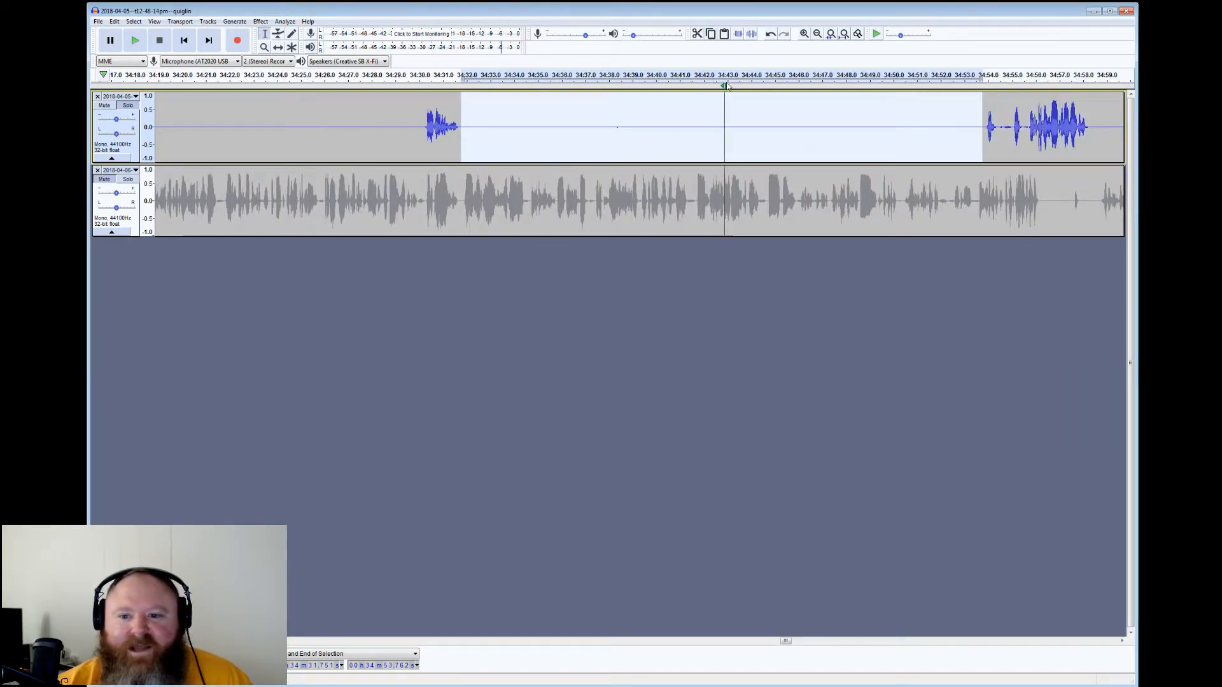
pyautogui.moveTo(1000, 127); pyautogui.dragTo(1011, 127)
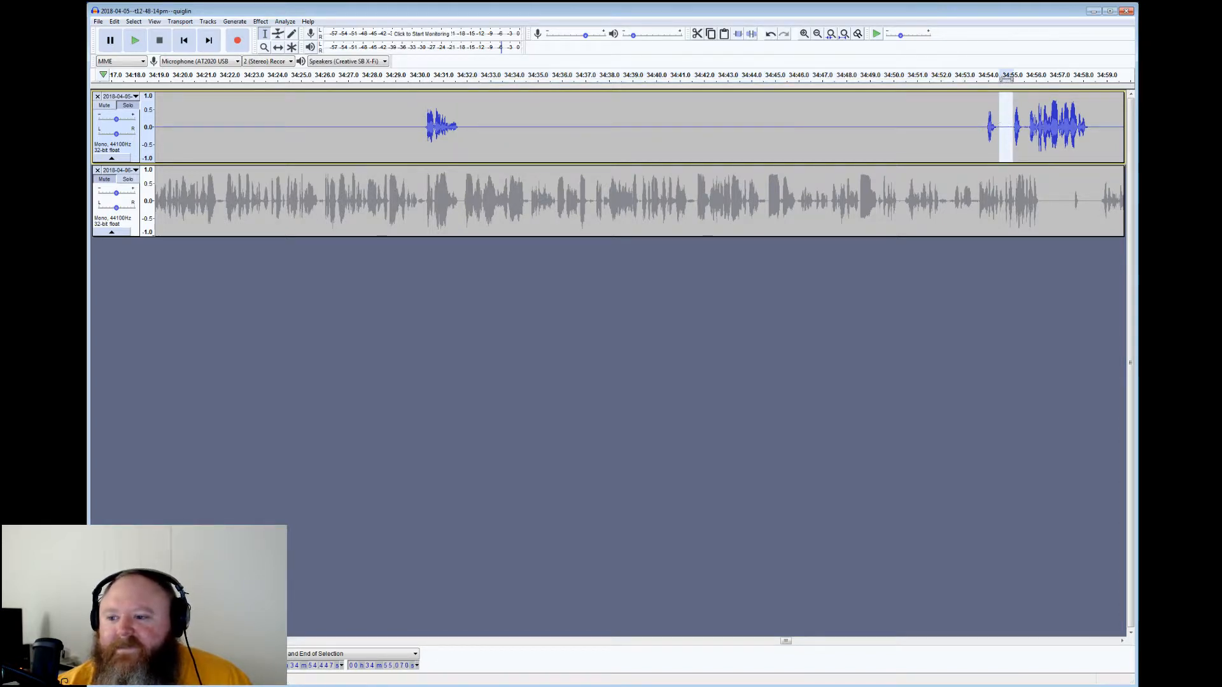
# Listen to the first track from about 34:54.8 and silence the stretch at about 35:00.7–35:02.8
pyautogui.click(1007, 127)
pyautogui.click(135, 41)
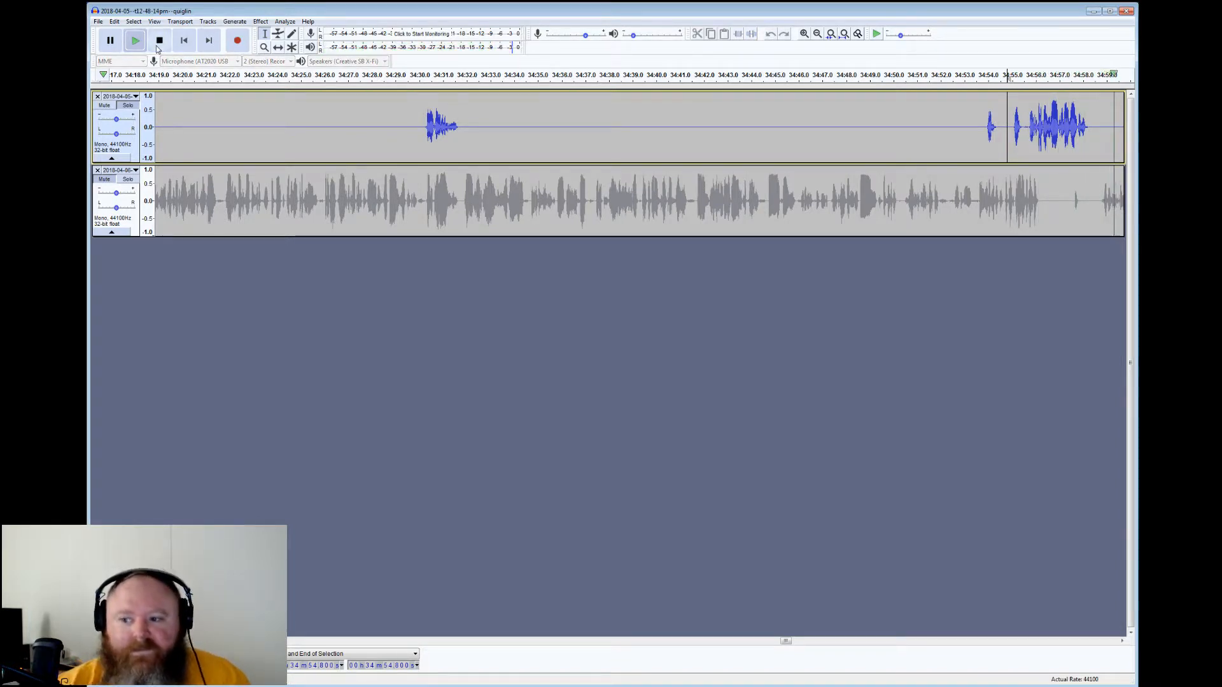
pyautogui.click(159, 42)
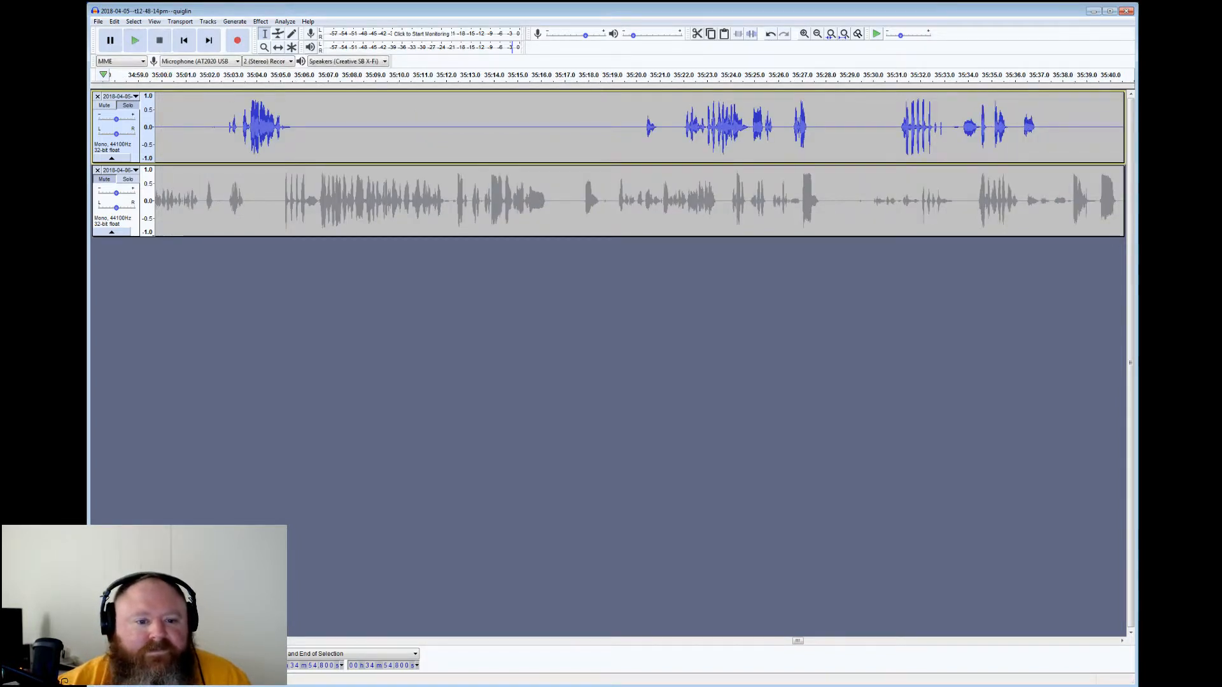
pyautogui.moveTo(228, 127); pyautogui.dragTo(179, 127)
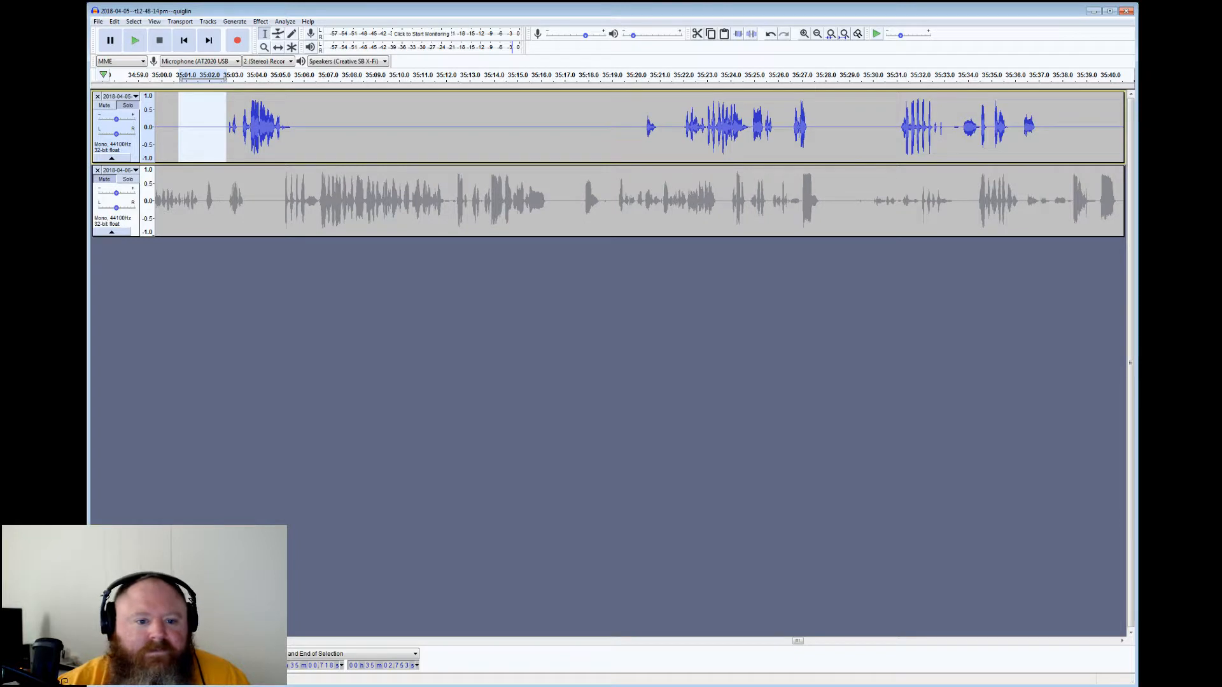
# Listen to the first track from about 35:02.5 and silence the noise at about 35:02.2–35:03.3 and the gap at 35:05.0–35:20.3
pyautogui.click(220, 114)
pyautogui.click(138, 41)
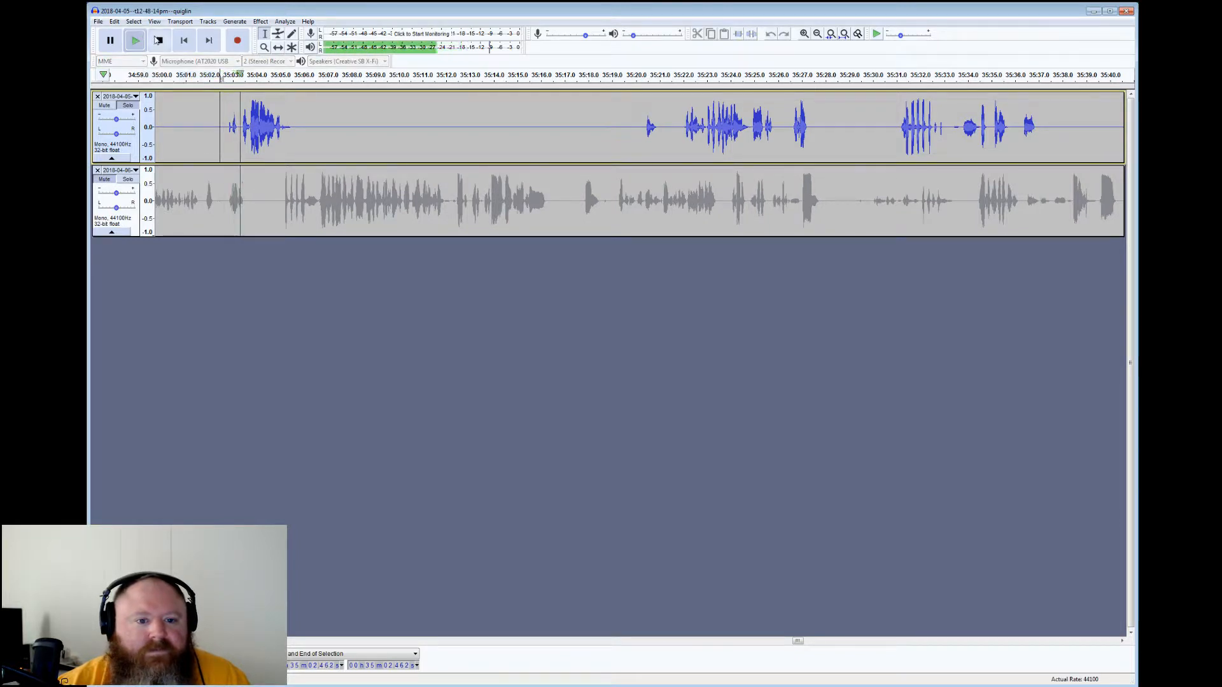
pyautogui.press('space')
pyautogui.moveTo(239, 75); pyautogui.dragTo(214, 77)
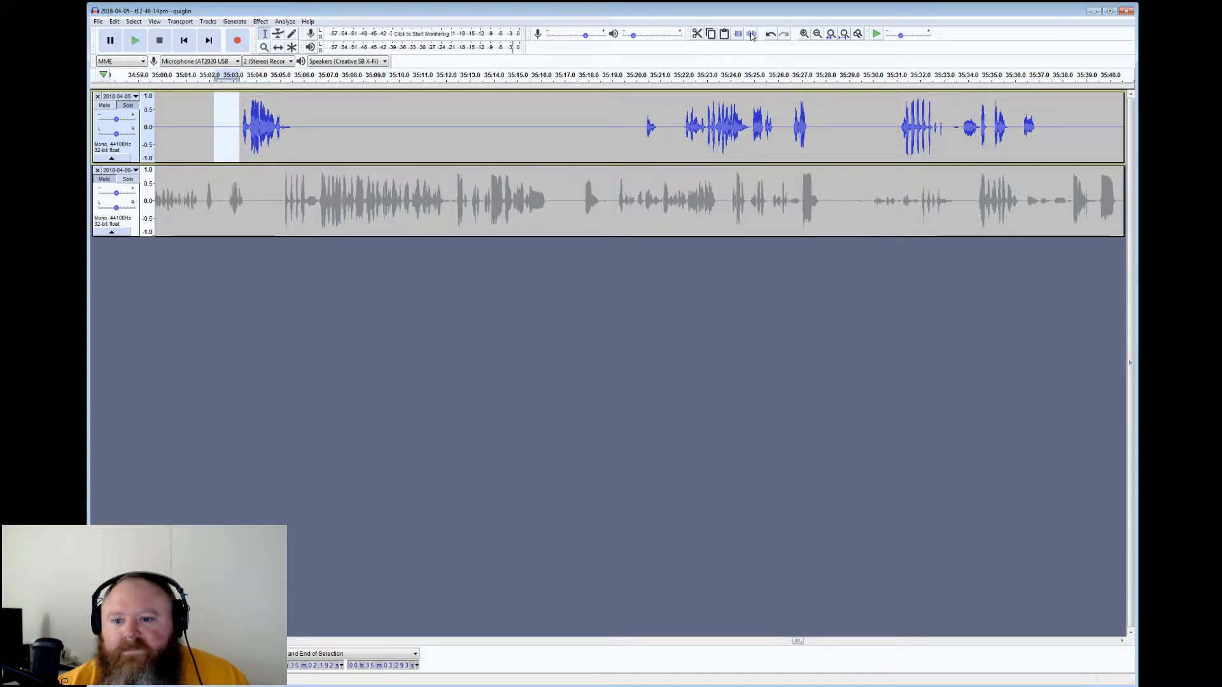
pyautogui.moveTo(280, 77); pyautogui.dragTo(644, 76)
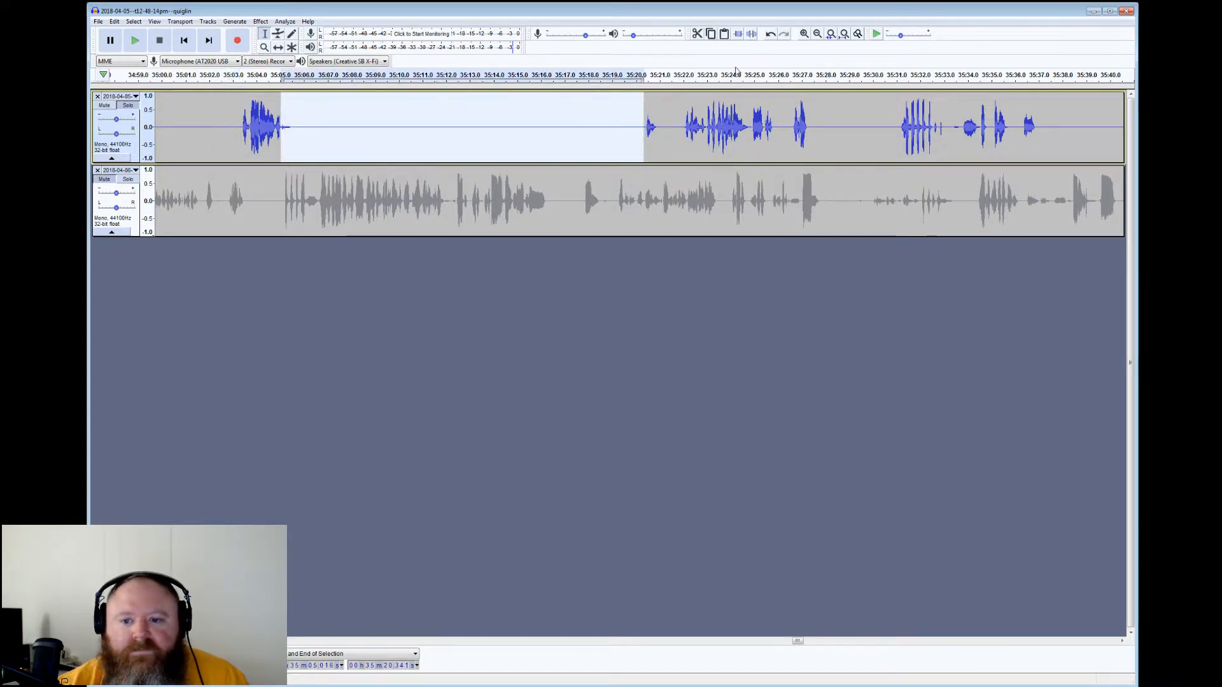
# Play the first track from about 35:20.0 to check the short sound before the following speech
pyautogui.click(635, 127)
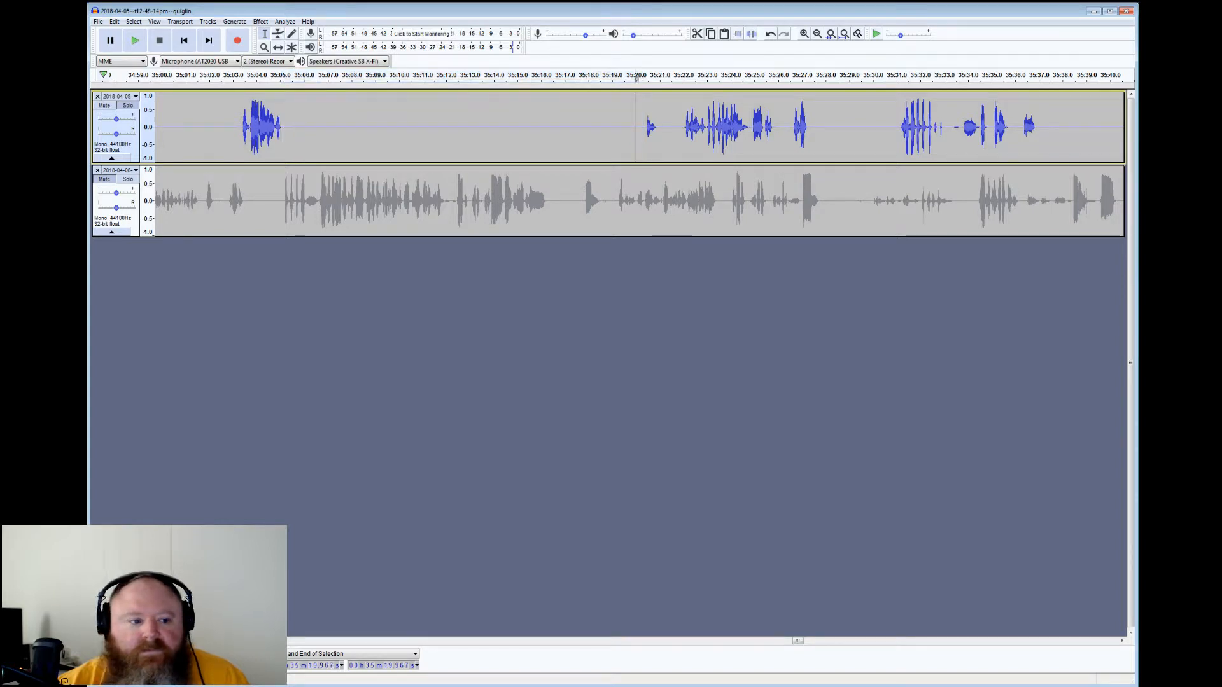
pyautogui.click(135, 41)
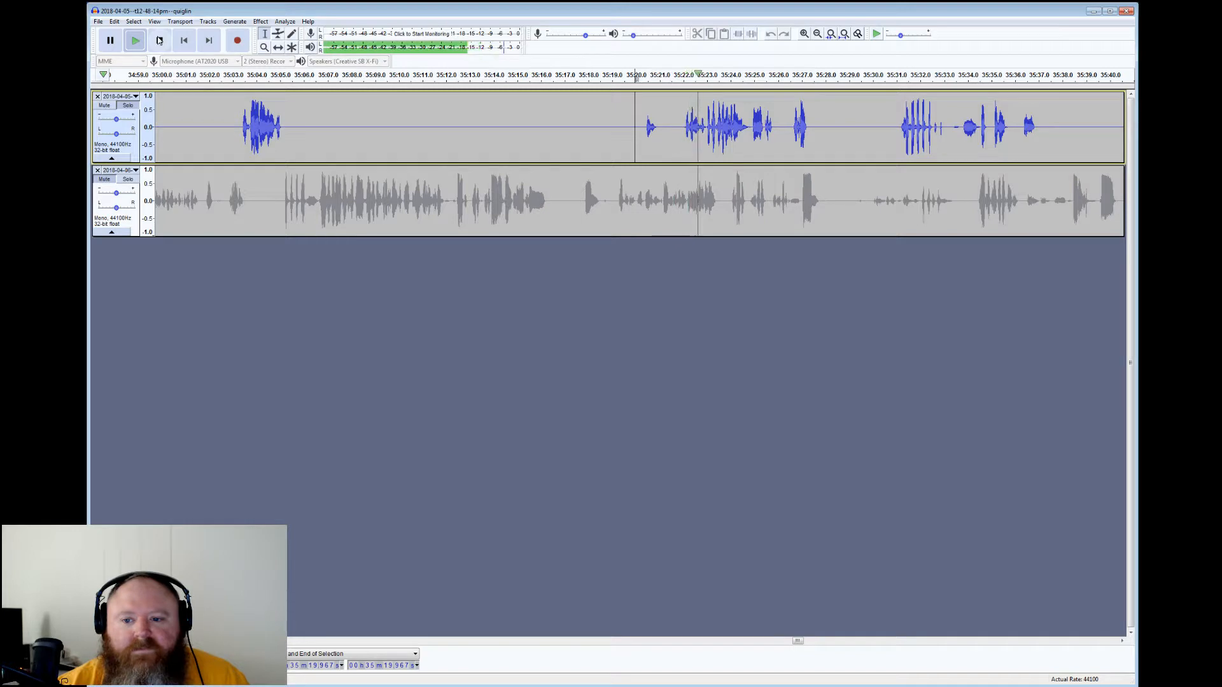
pyautogui.click(159, 40)
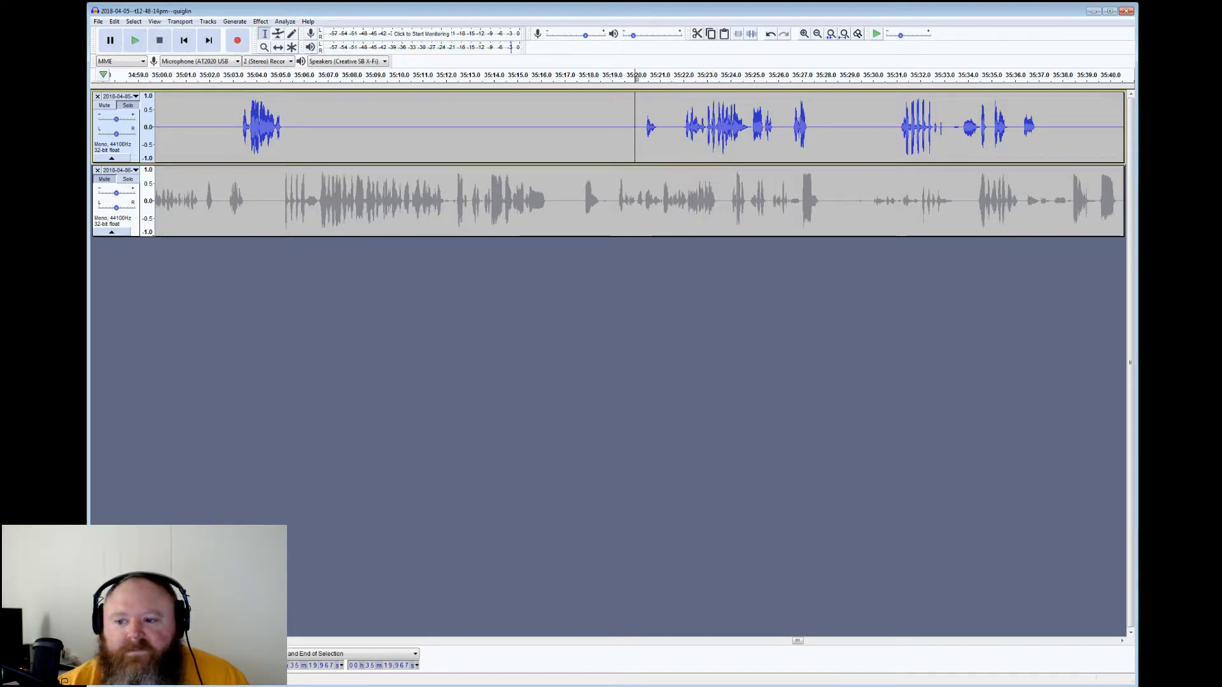
# Listen to the first track from about 35:33.2 and silence the short gap at about 35:33.1–35:33.7
pyautogui.click(949, 127)
pyautogui.click(141, 40)
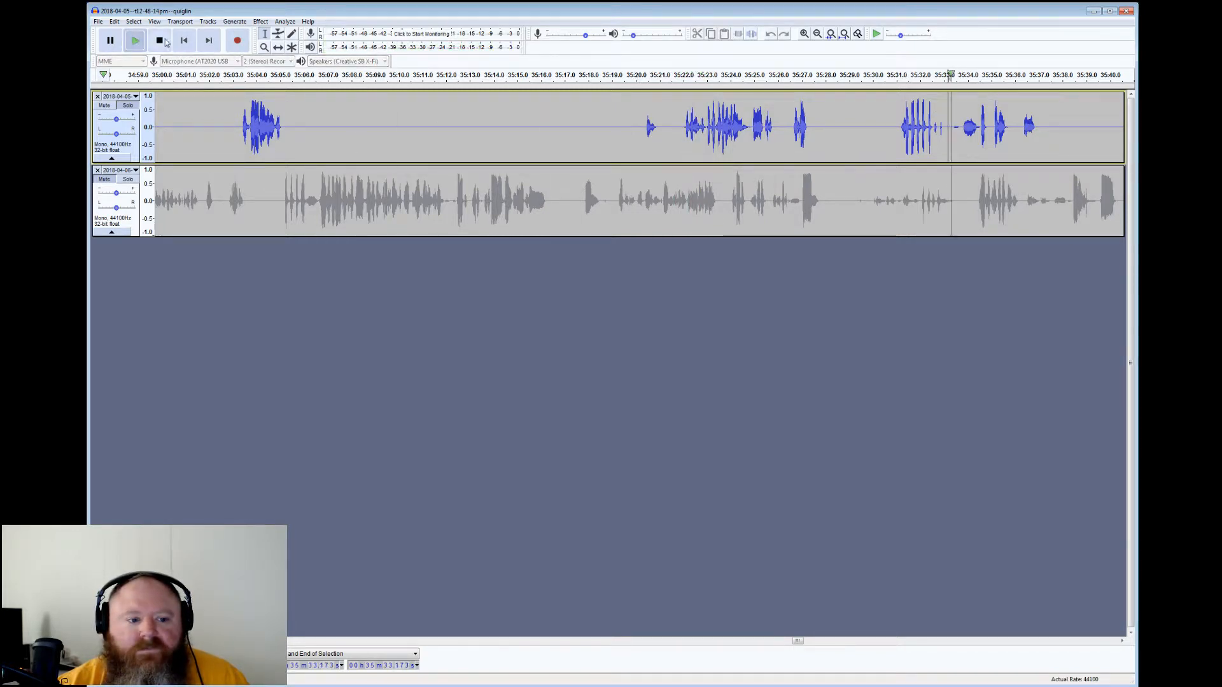
pyautogui.click(161, 41)
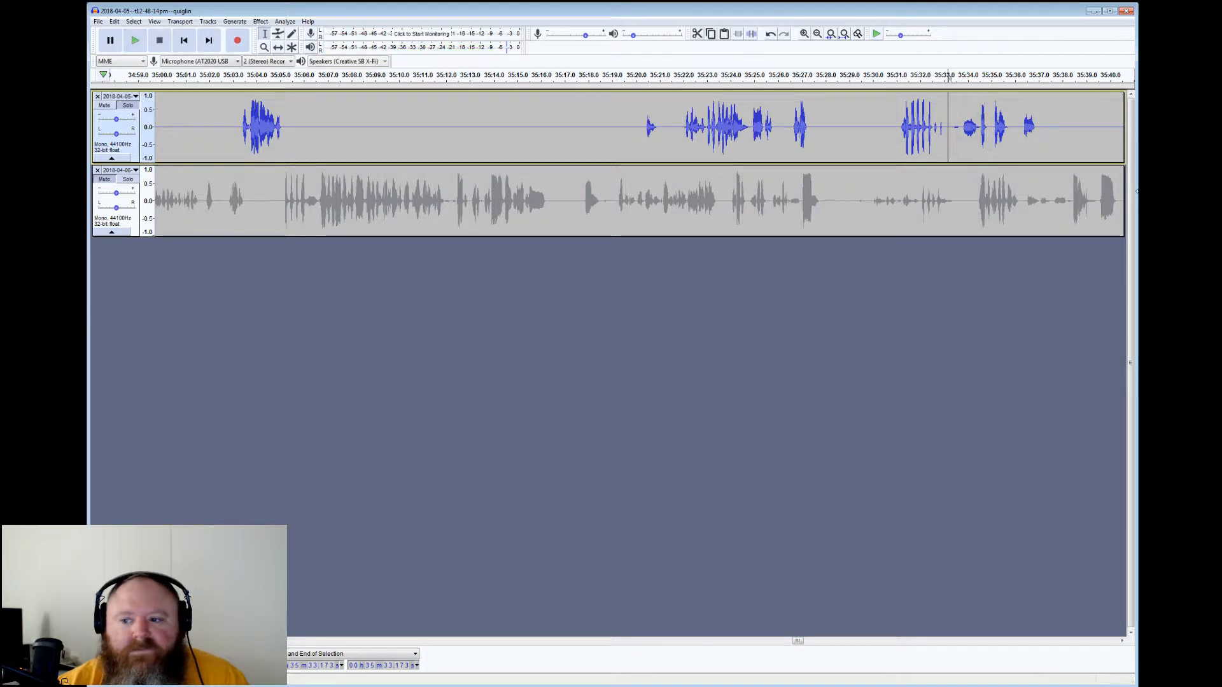
pyautogui.moveTo(946, 76); pyautogui.dragTo(961, 76)
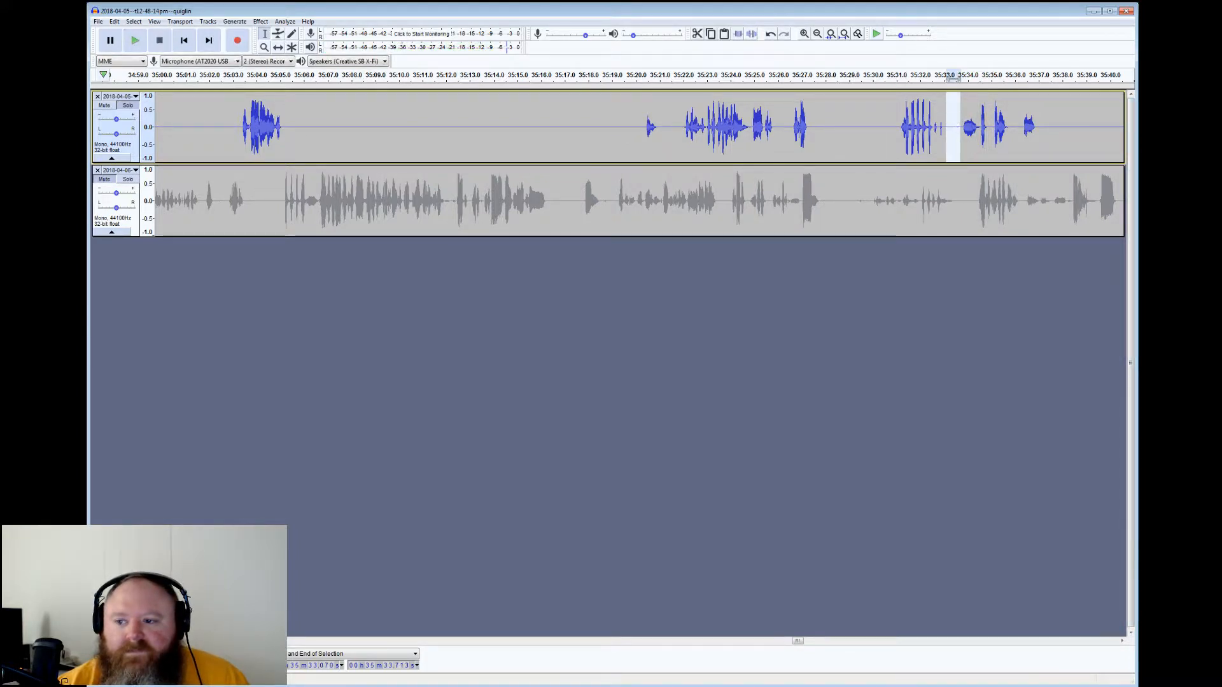
# Silence the first track's stretches at about 35:44.4–35:52.5 and 36:21.1–37:18.2
pyautogui.moveTo(1031, 127)
pyautogui.mouseDown()
pyautogui.moveTo(1123, 127)
pyautogui.moveTo(955, 126)
pyautogui.moveTo(1124, 127)
pyautogui.moveTo(1038, 127)
pyautogui.mouseUp()
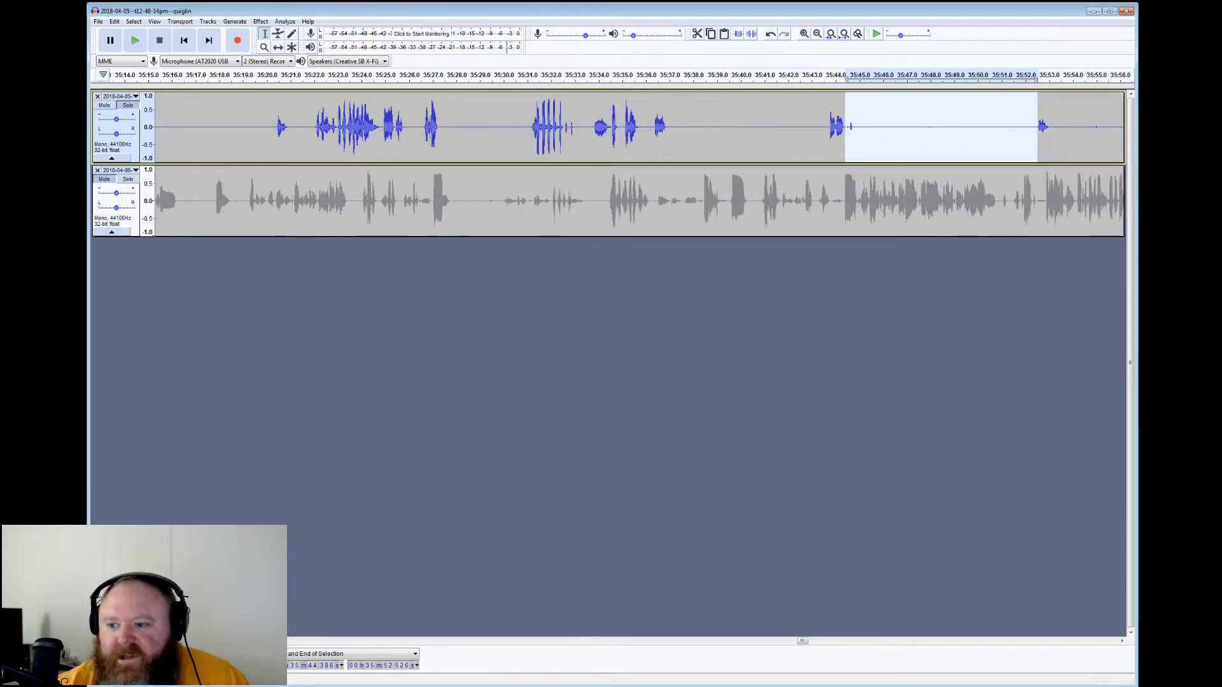
pyautogui.click(752, 33)
pyautogui.moveTo(1053, 128); pyautogui.dragTo(1123, 127)
pyautogui.moveTo(1123, 128); pyautogui.dragTo(985, 121)
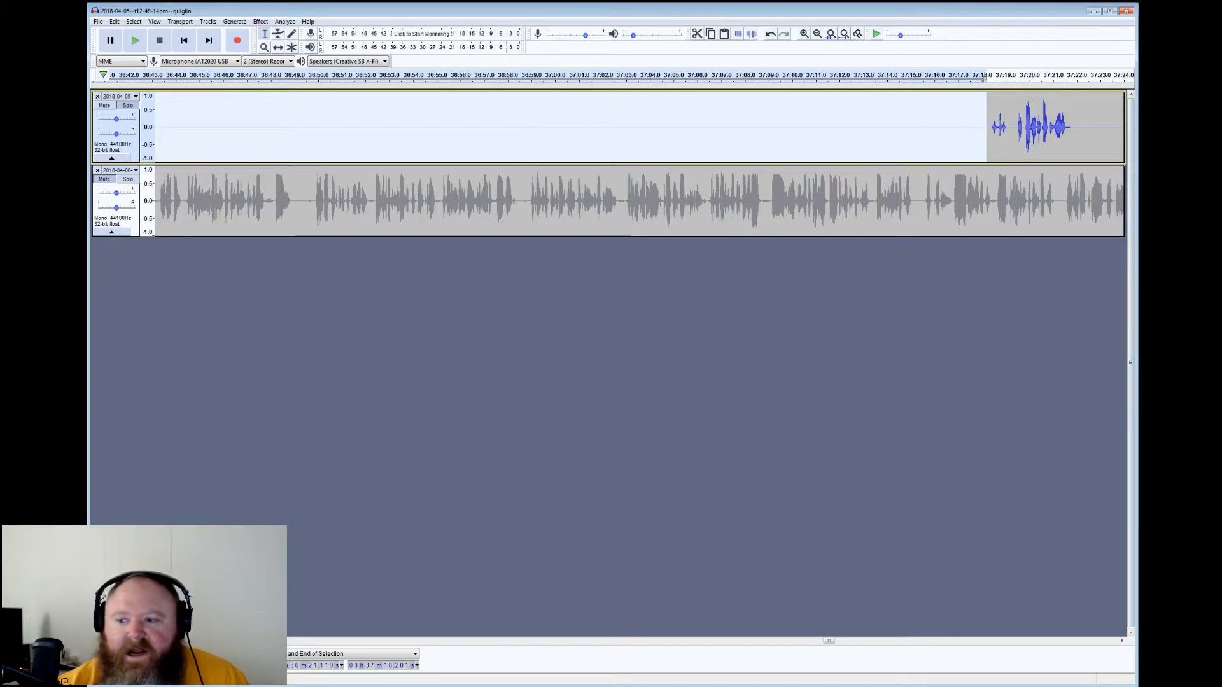
# Silence the first track's gaps at about 37:22.0–37:43.6, 37:44.6–38:01.5, 38:02.2–38:19.9 and 38:20.5–38:34.3
pyautogui.moveTo(1075, 128); pyautogui.dragTo(983, 130)
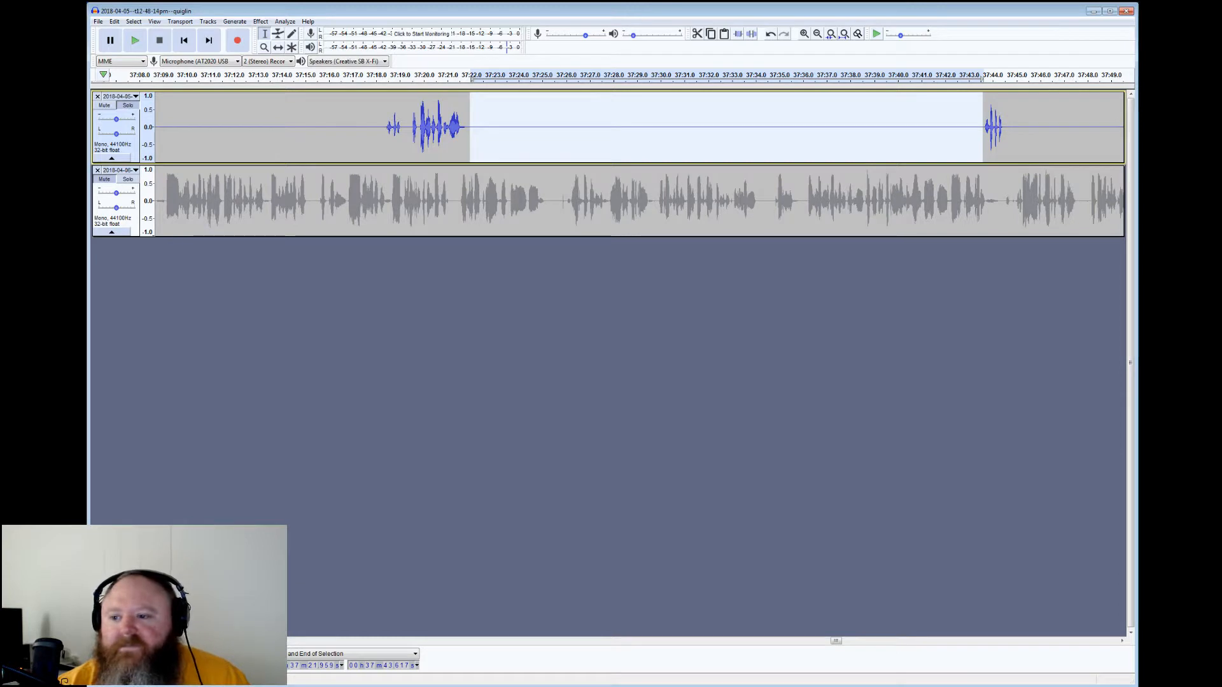
pyautogui.moveTo(1007, 127); pyautogui.dragTo(846, 128)
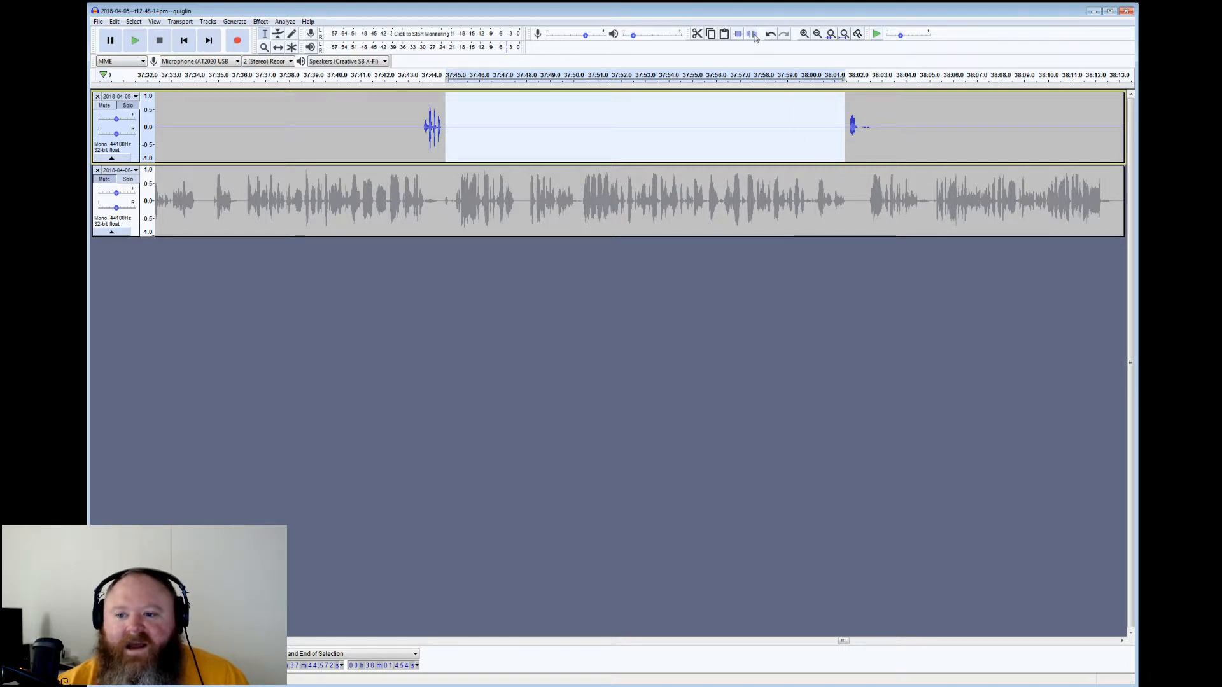
pyautogui.moveTo(863, 75)
pyautogui.mouseDown()
pyautogui.moveTo(1123, 75)
pyautogui.moveTo(1072, 76)
pyautogui.mouseUp()
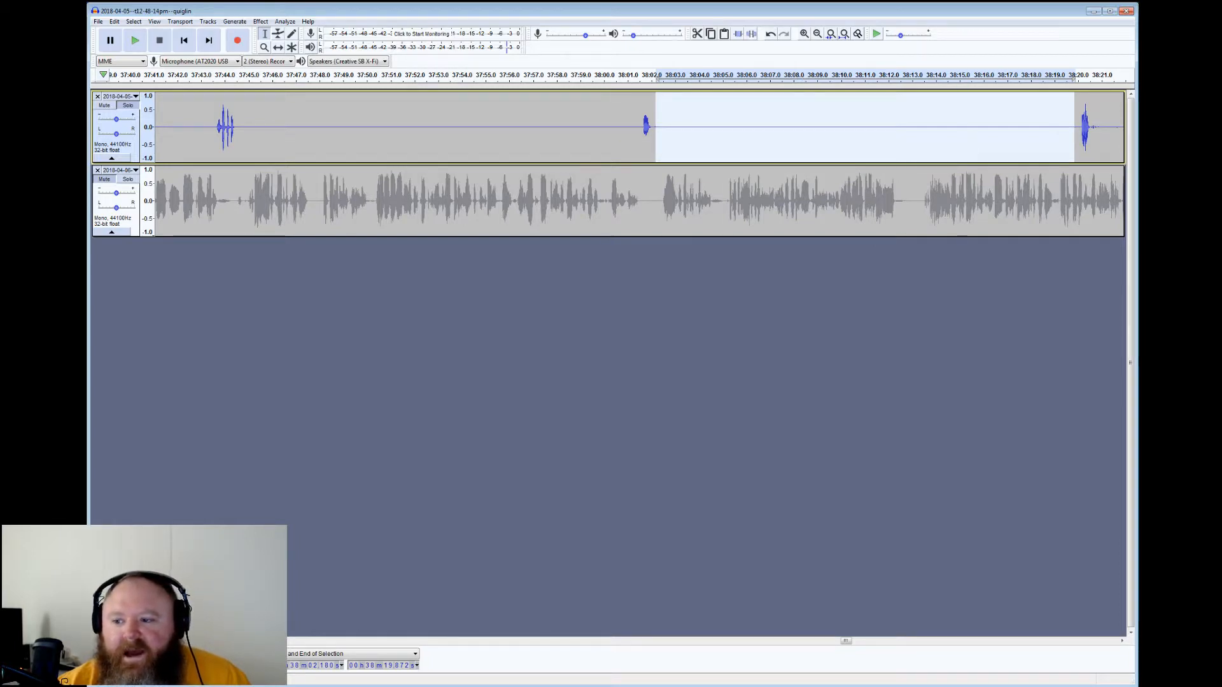
pyautogui.moveTo(1093, 75); pyautogui.dragTo(1047, 95)
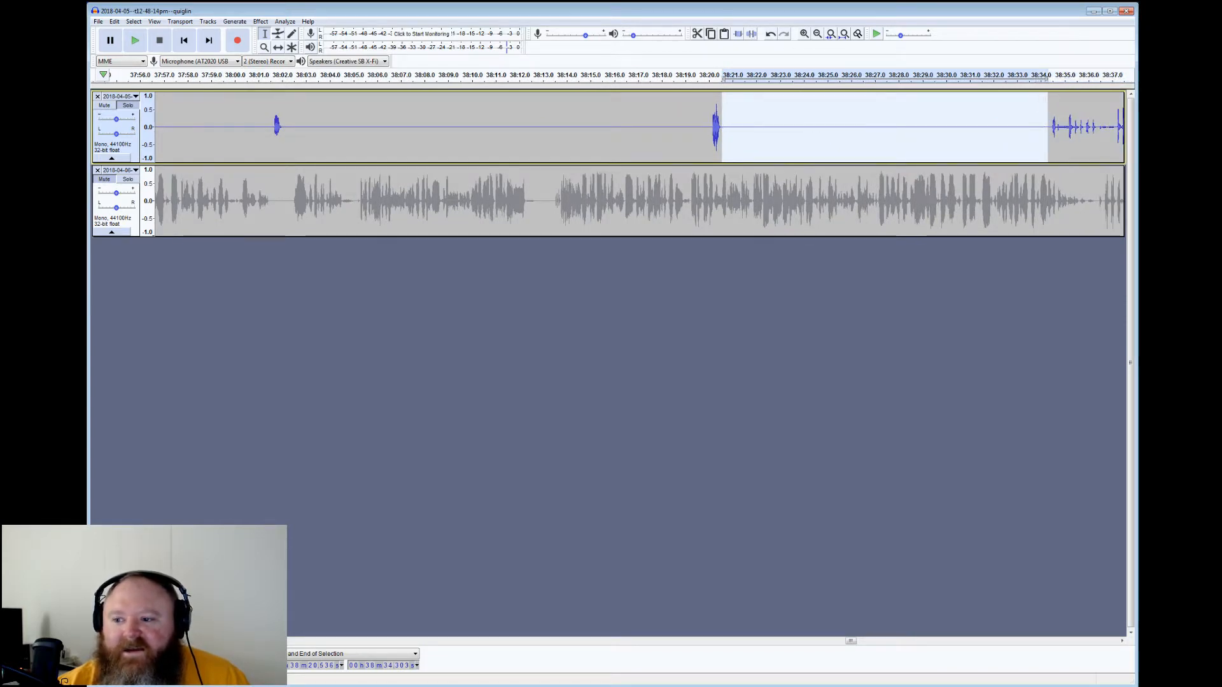
# Listen to the first track from about 38:33.5 and silence the gap at about 38:41.3–38:42.2
pyautogui.click(1027, 119)
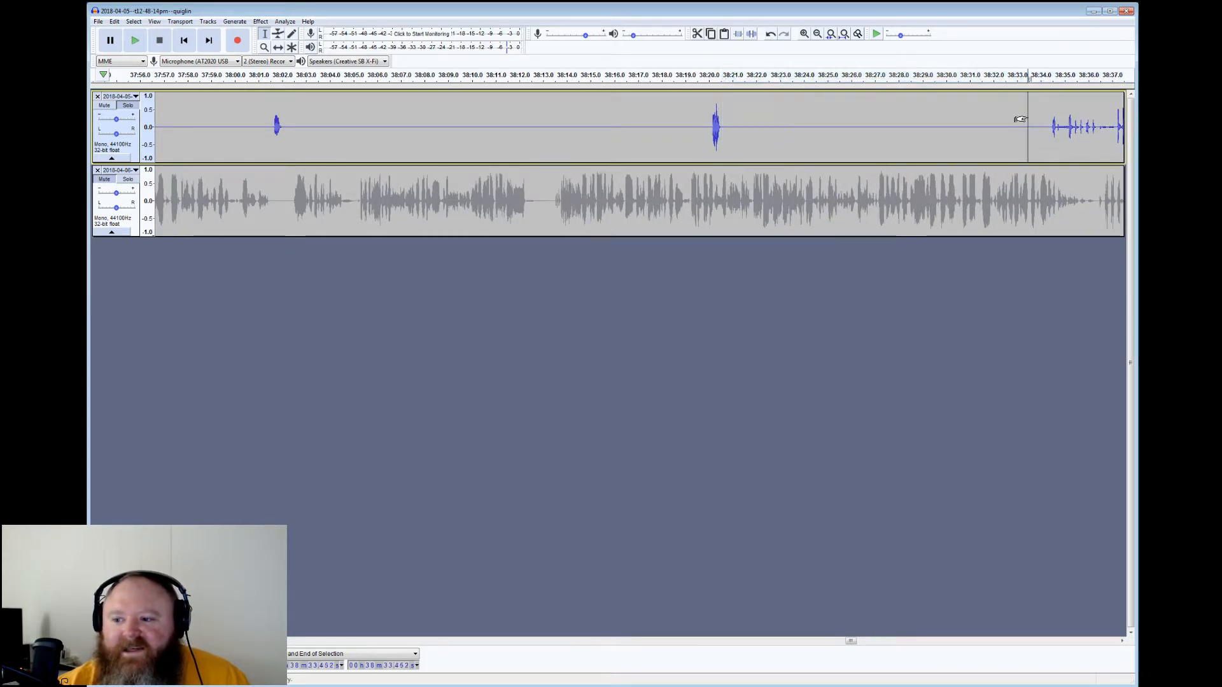
pyautogui.click(147, 41)
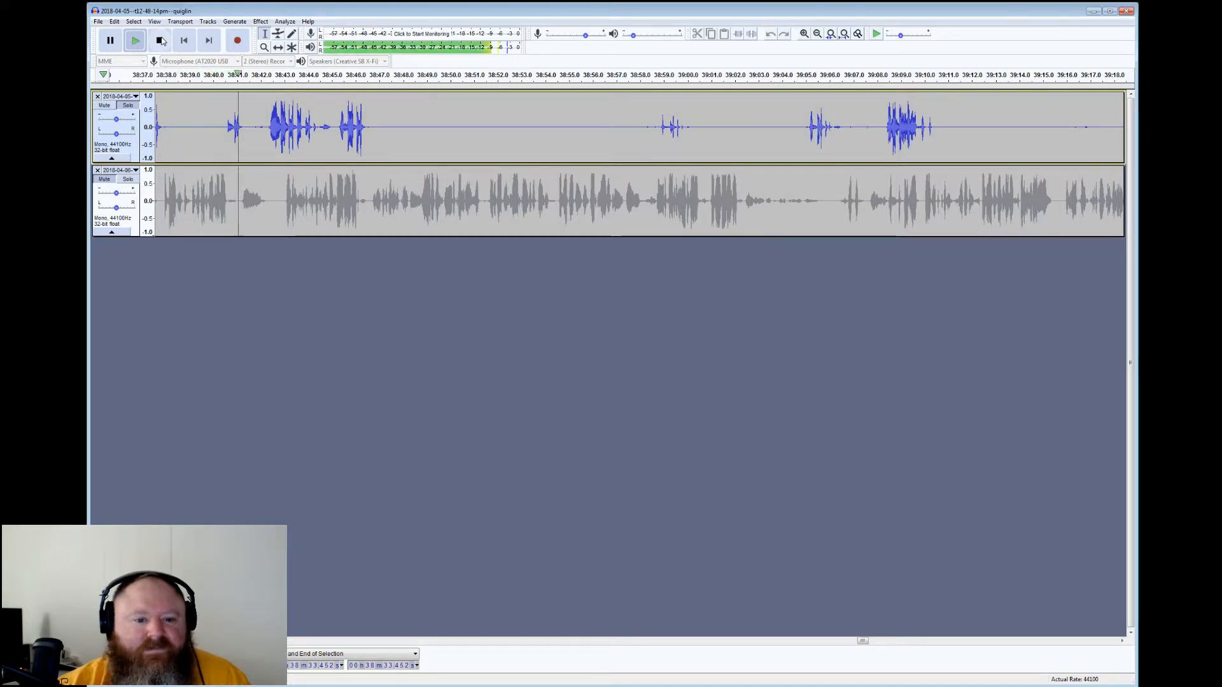
pyautogui.click(160, 40)
pyautogui.moveTo(245, 127); pyautogui.dragTo(265, 127)
pyautogui.click(750, 37)
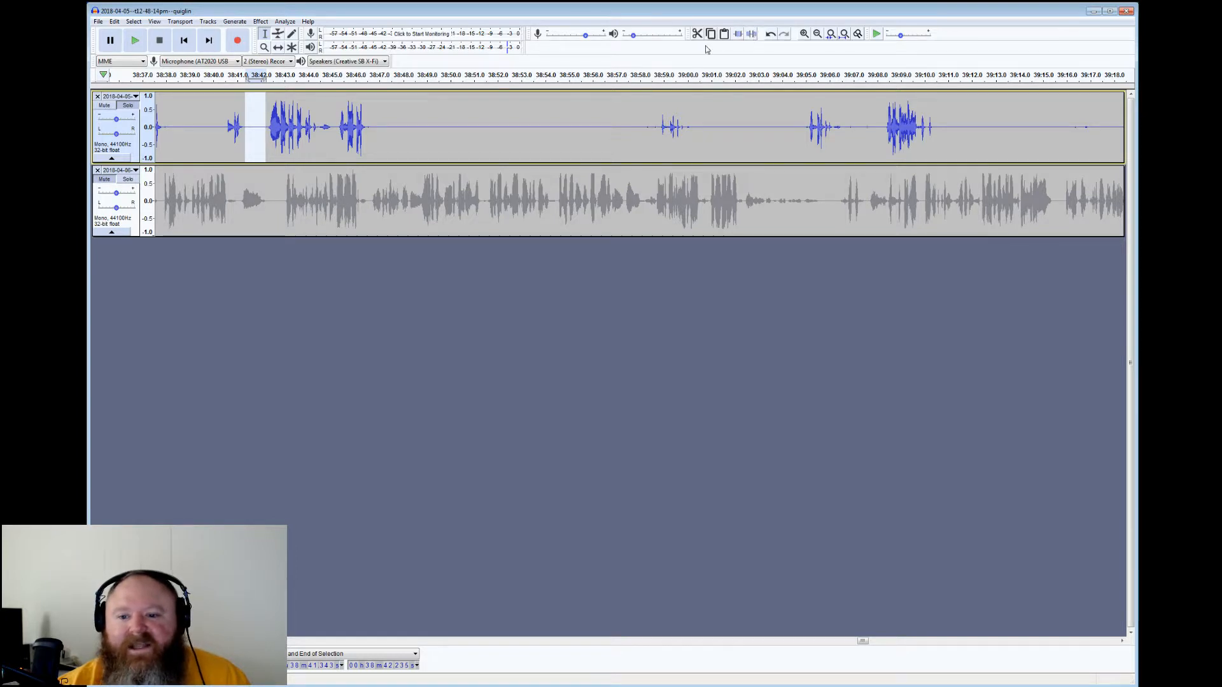
# Silence the first track's stretches at about 38:46.5–38:58.8 and 39:06.2–39:08.2
pyautogui.moveTo(659, 127); pyautogui.dragTo(367, 128)
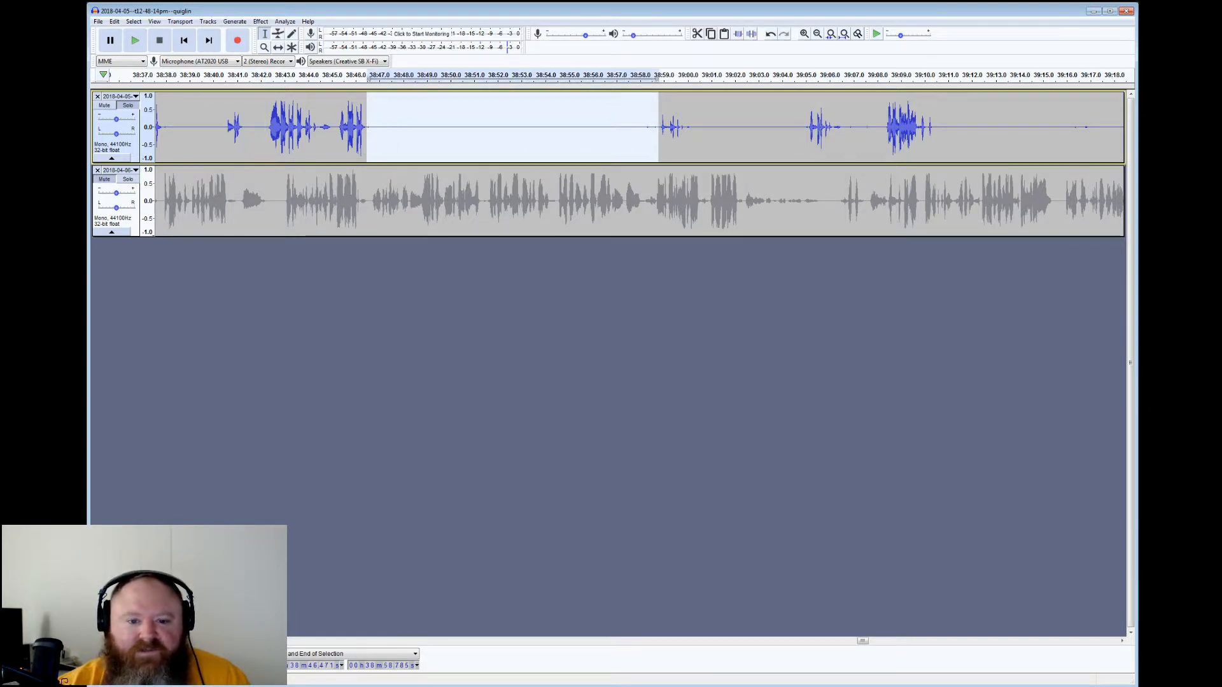
pyautogui.click(754, 37)
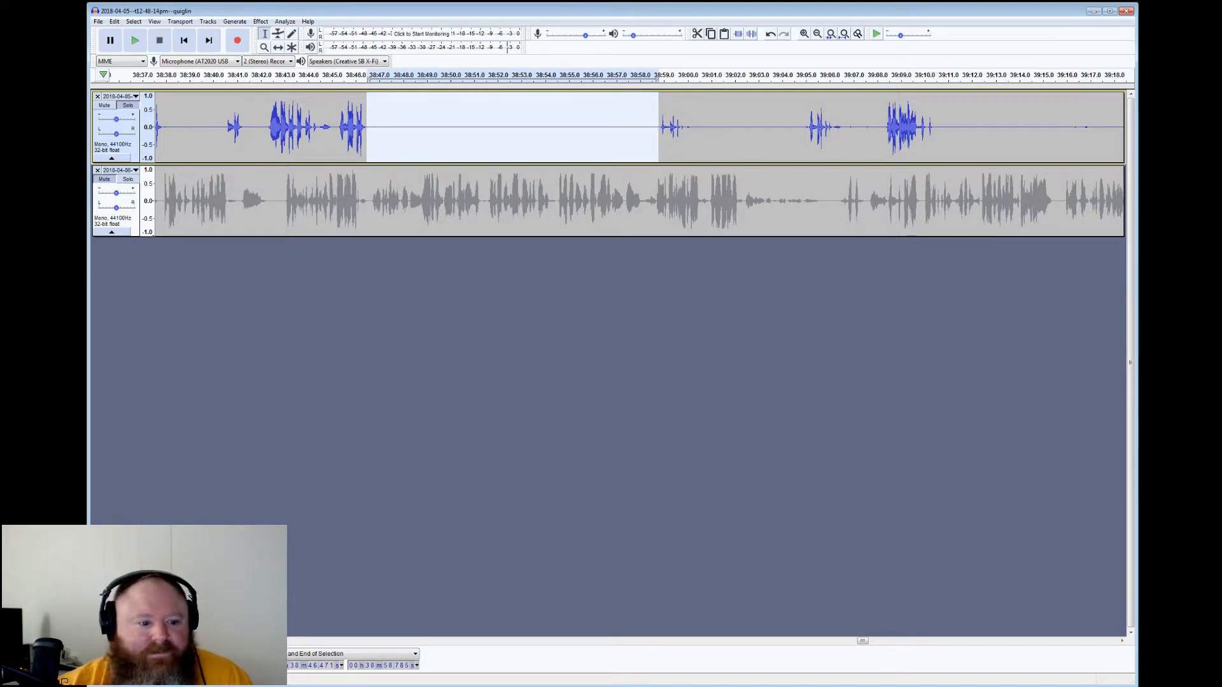
pyautogui.moveTo(835, 122); pyautogui.dragTo(878, 121)
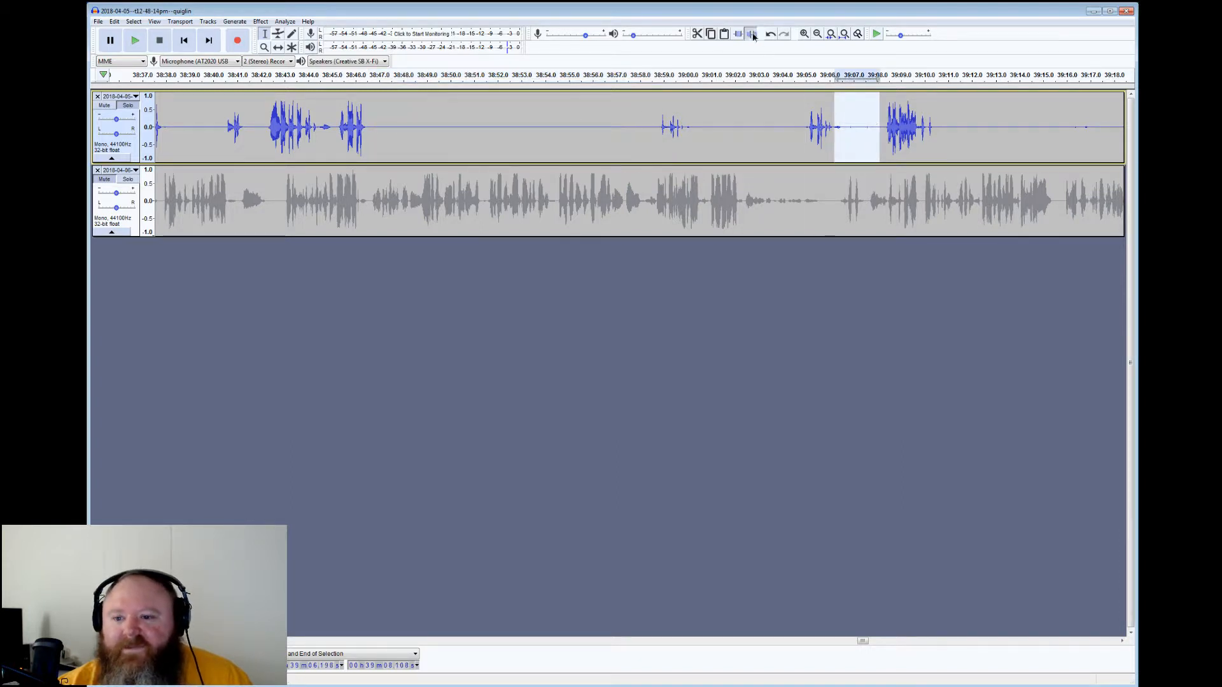
pyautogui.click(720, 119)
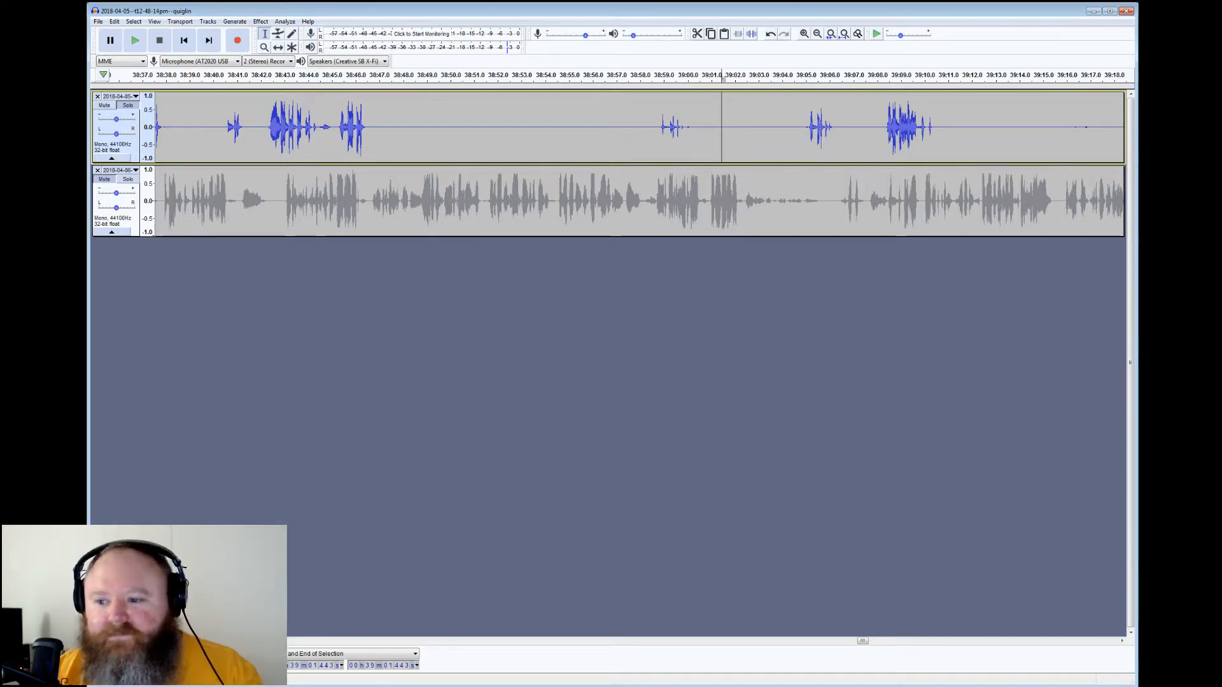
# Silence the first track's stretches at about 39:45.9–39:59.2 and 40:20.0–40:46.9, checking the sound at 40:22.1 before silencing the second stretch
pyautogui.moveTo(943, 127); pyautogui.dragTo(1004, 131)
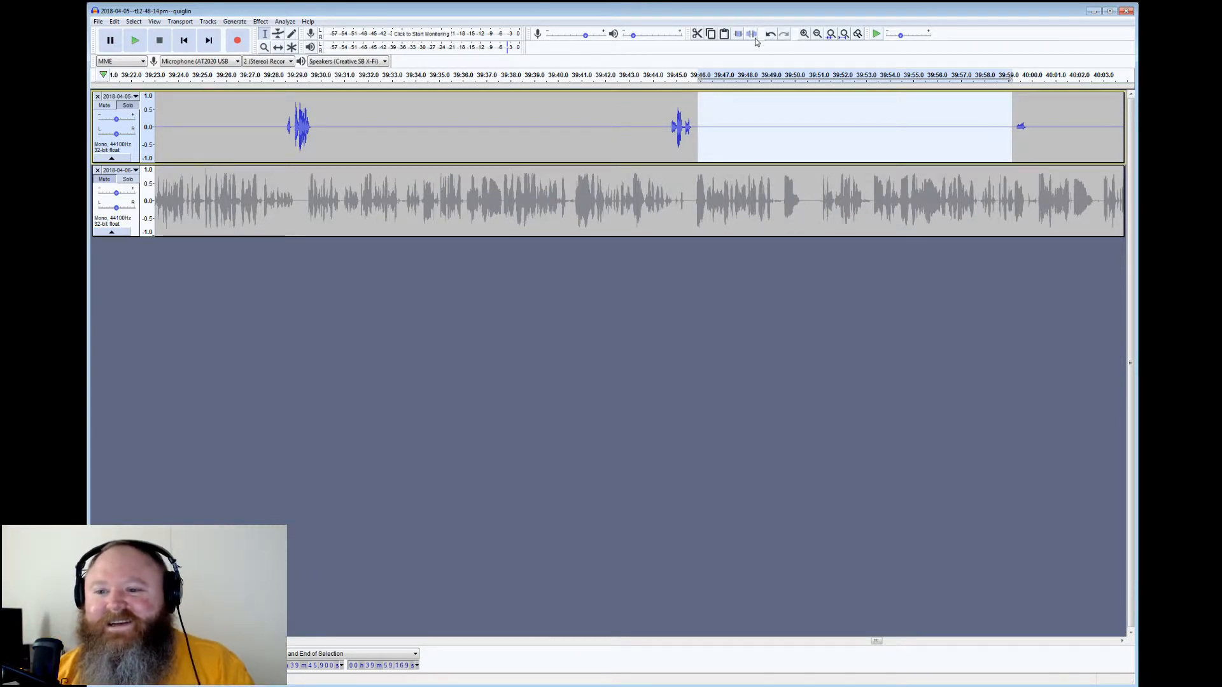
pyautogui.moveTo(1034, 127); pyautogui.dragTo(1141, 127)
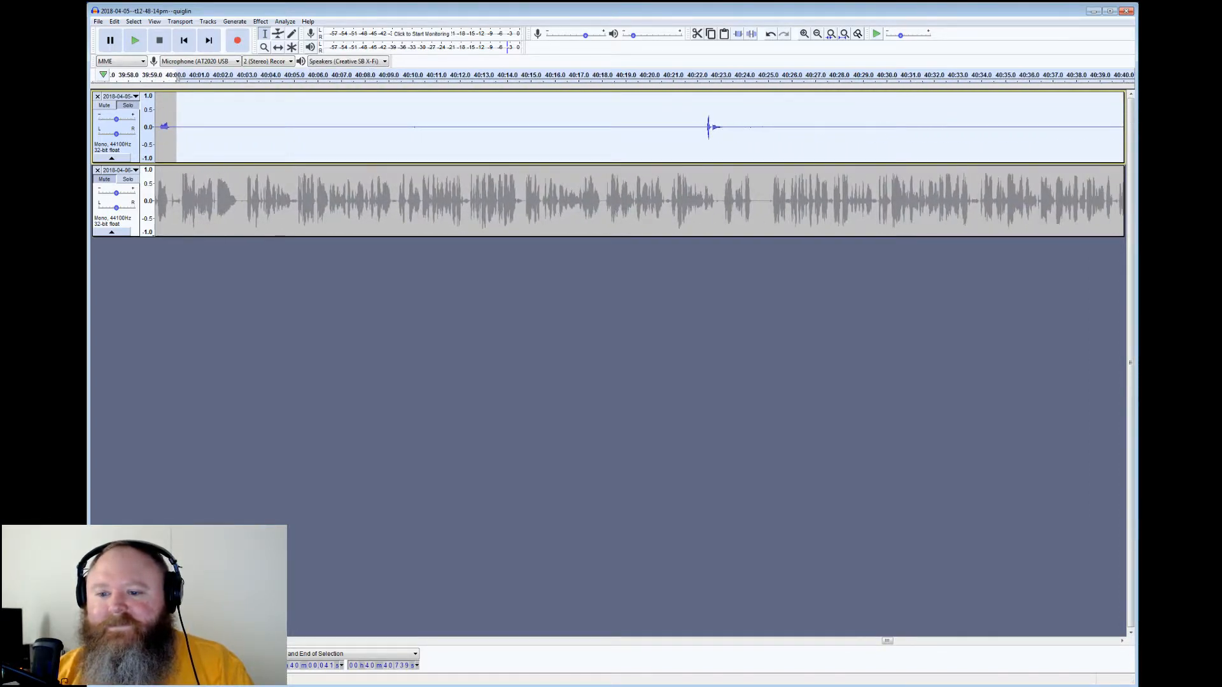
pyautogui.click(699, 128)
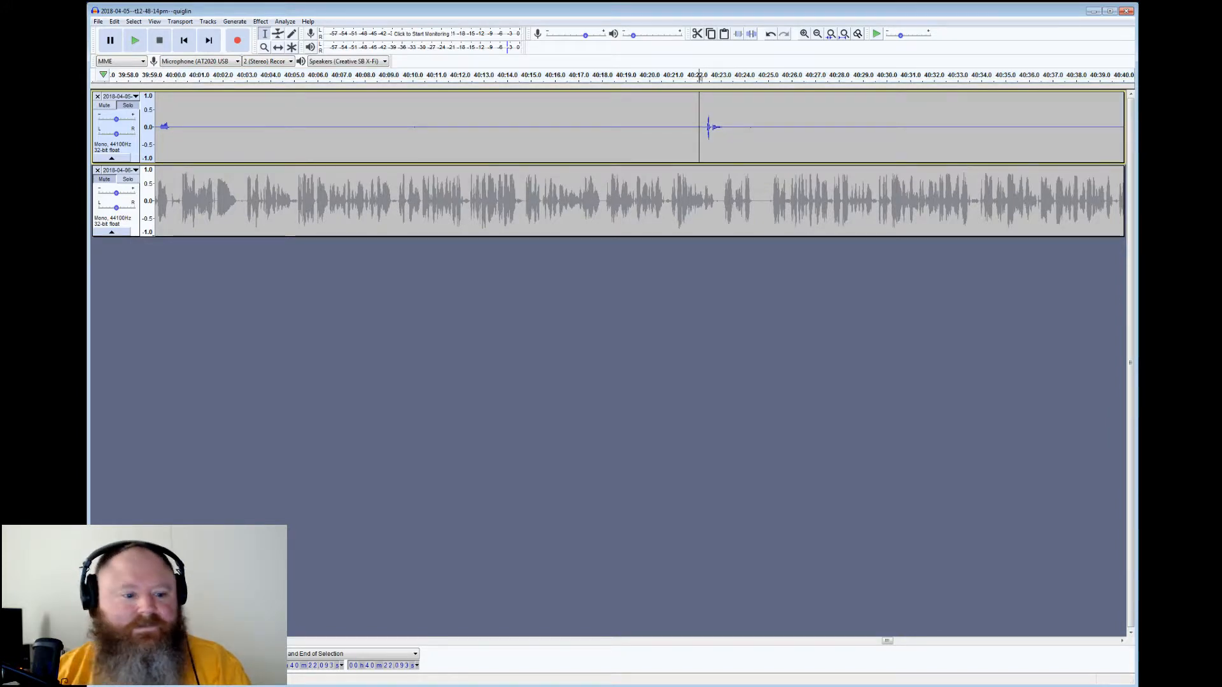
pyautogui.click(135, 40)
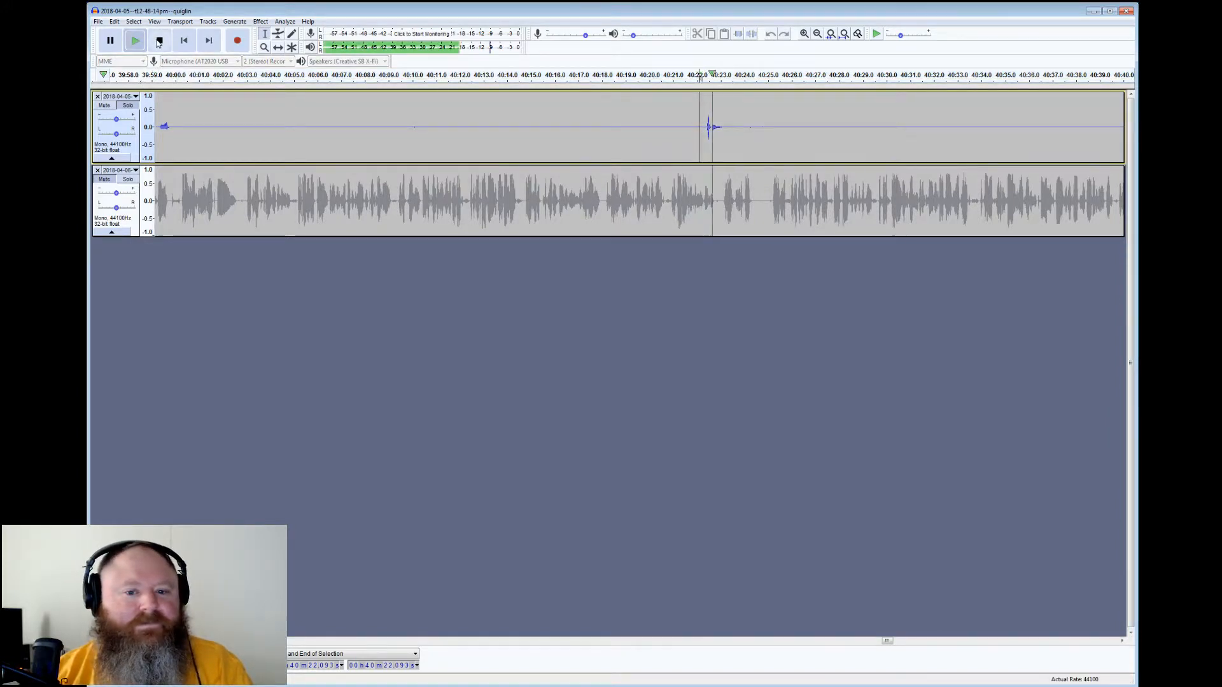
pyautogui.click(158, 41)
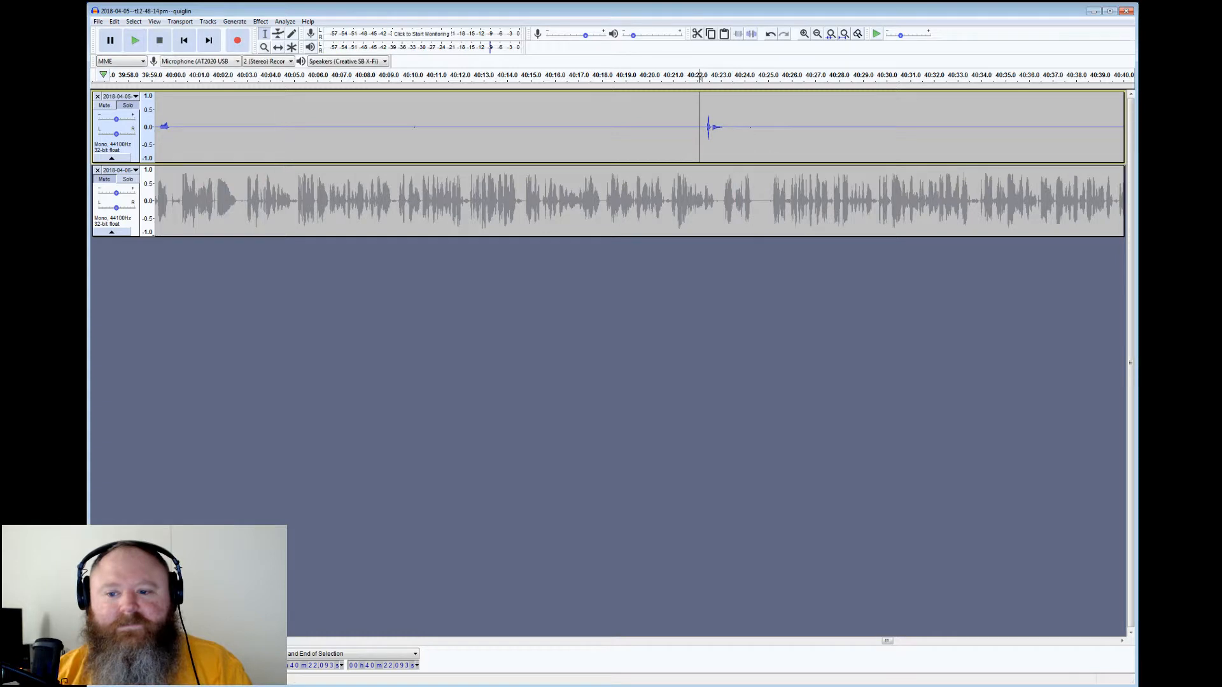
pyautogui.moveTo(649, 127); pyautogui.dragTo(1007, 127)
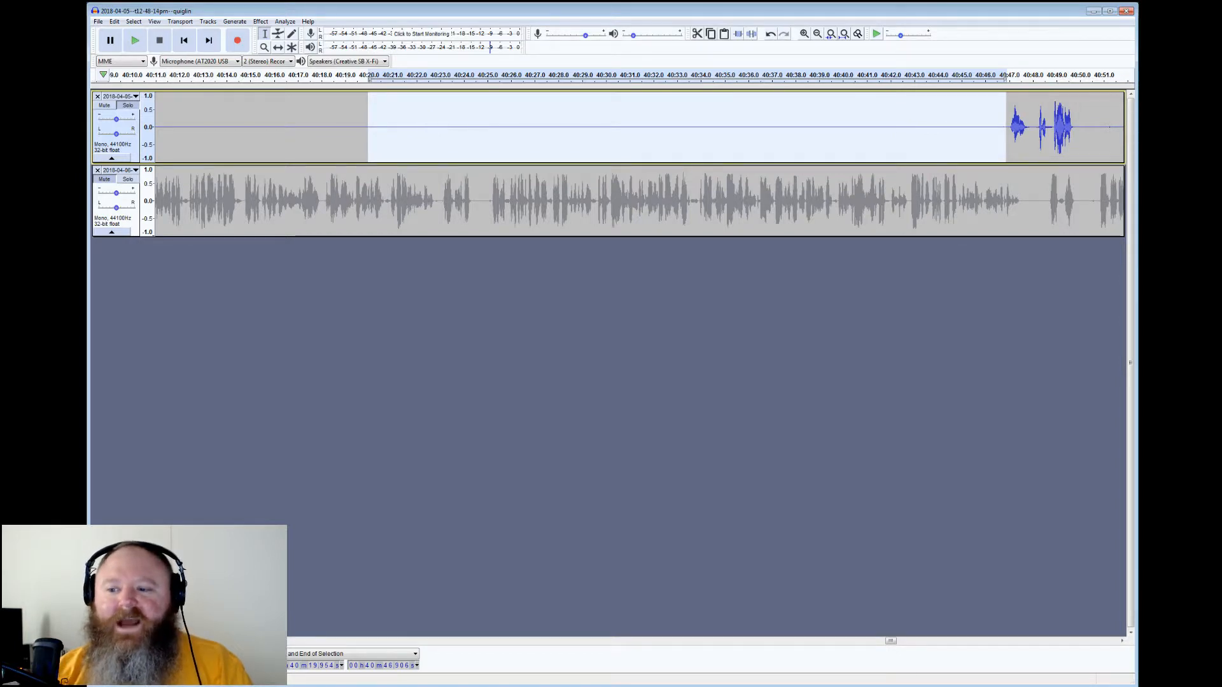
# Listen to the first track from about 40:46.7 and silence the gaps at about 40:50.1–40:58.8 and 41:27.2–41:41.3
pyautogui.click(971, 127)
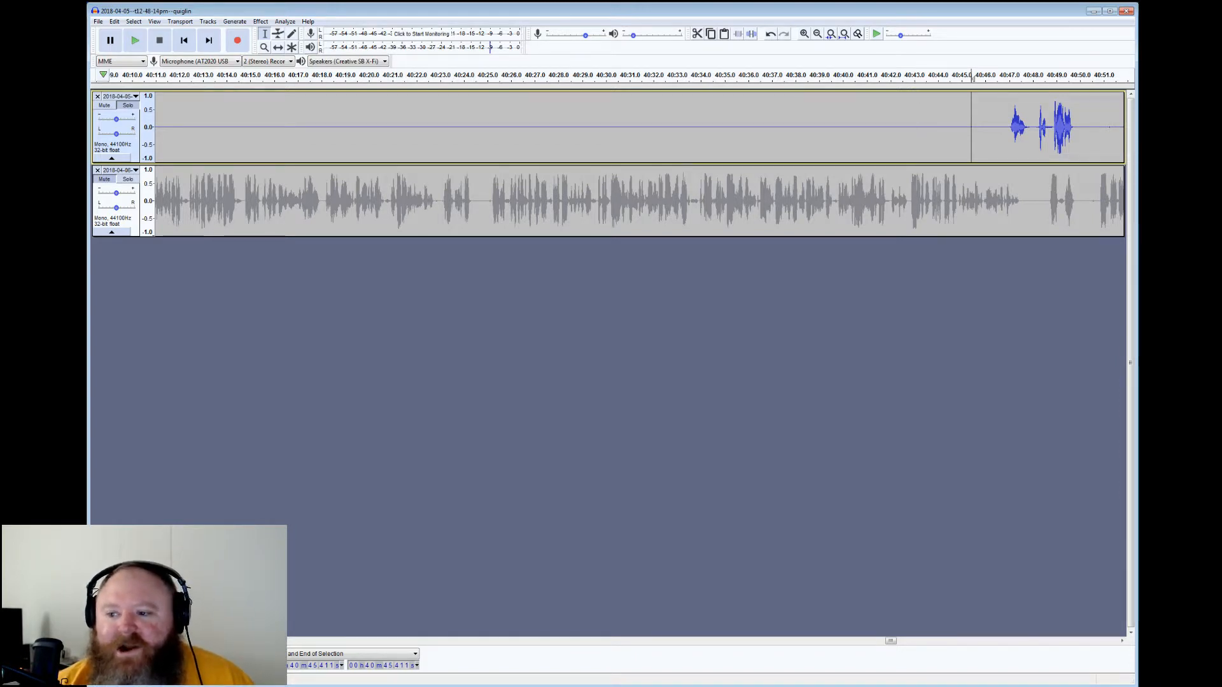
pyautogui.click(1003, 75)
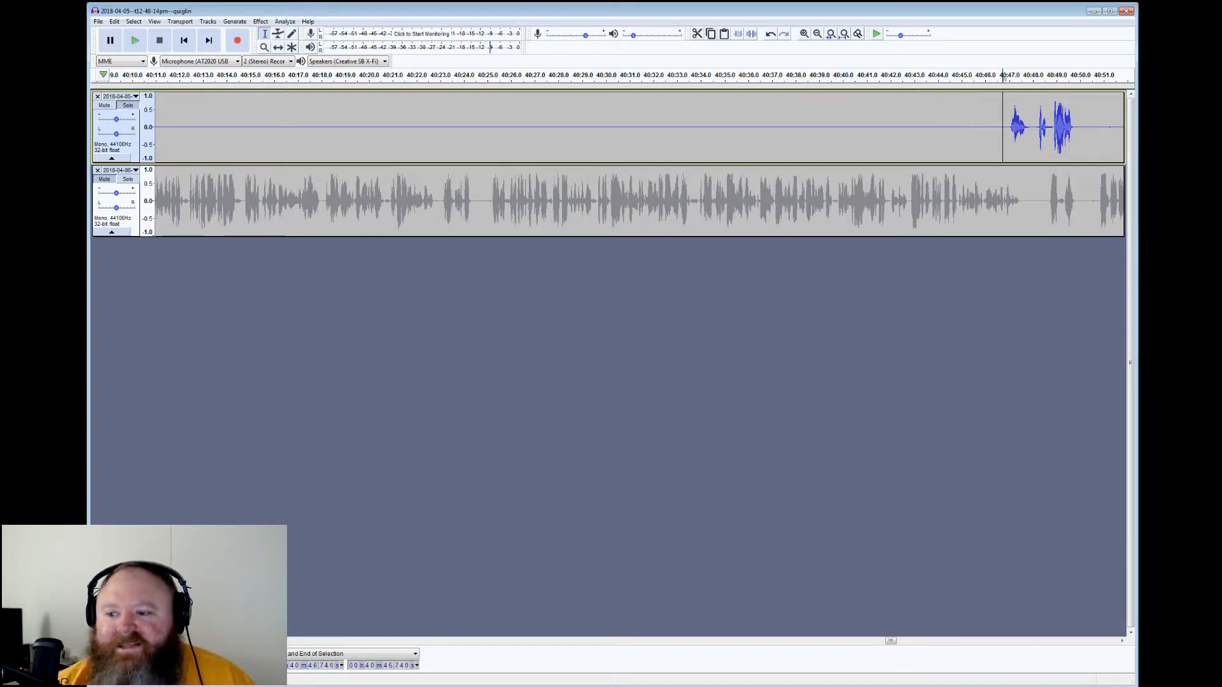
pyautogui.click(165, 44)
pyautogui.click(1082, 127)
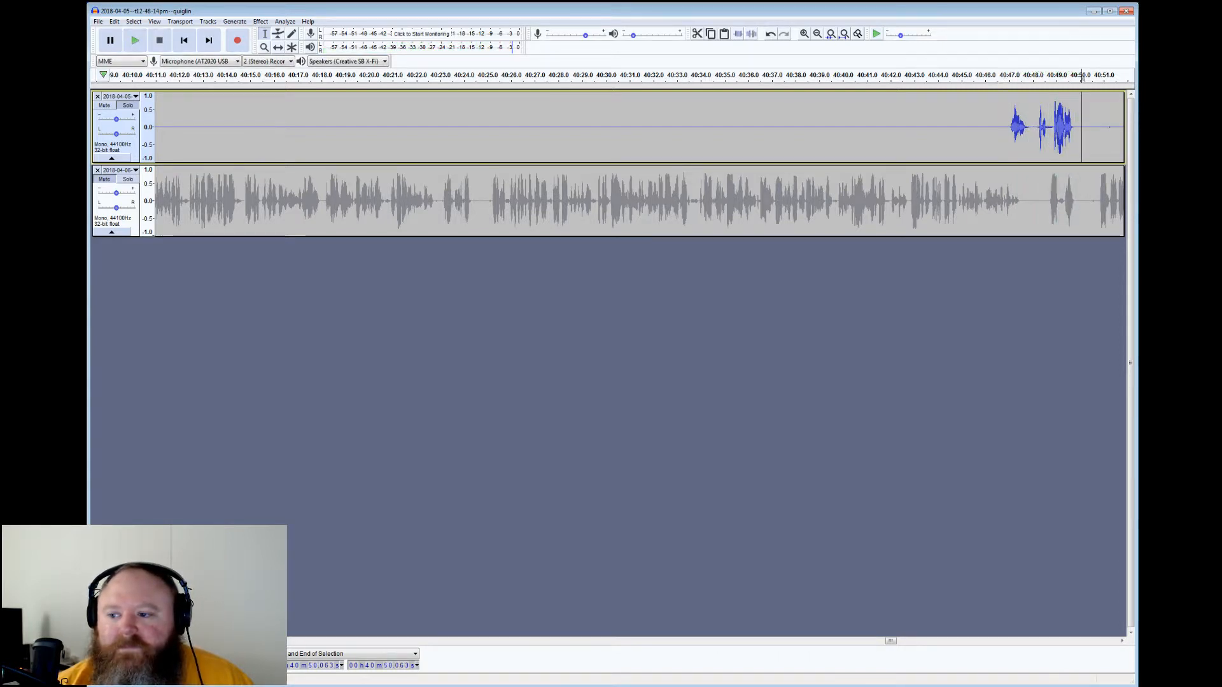
pyautogui.moveTo(1082, 75); pyautogui.dragTo(1007, 75)
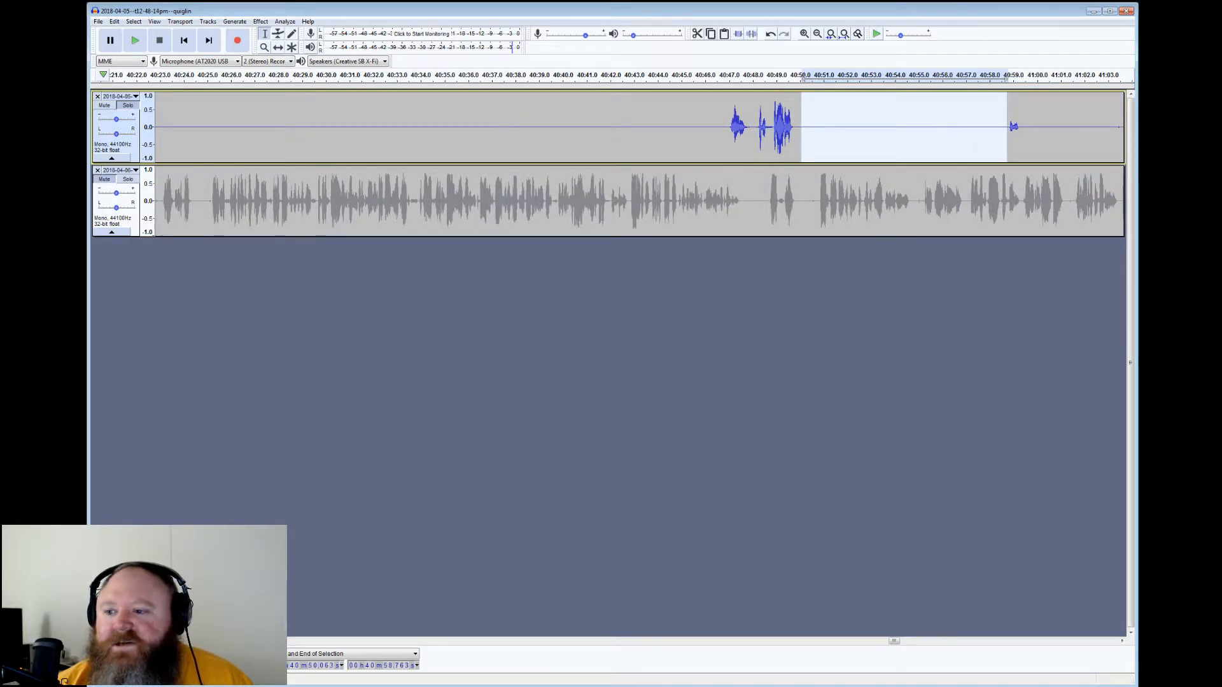
pyautogui.moveTo(1019, 127)
pyautogui.mouseDown()
pyautogui.moveTo(1133, 127)
pyautogui.moveTo(997, 127)
pyautogui.moveTo(1133, 127)
pyautogui.moveTo(1012, 127)
pyautogui.mouseUp()
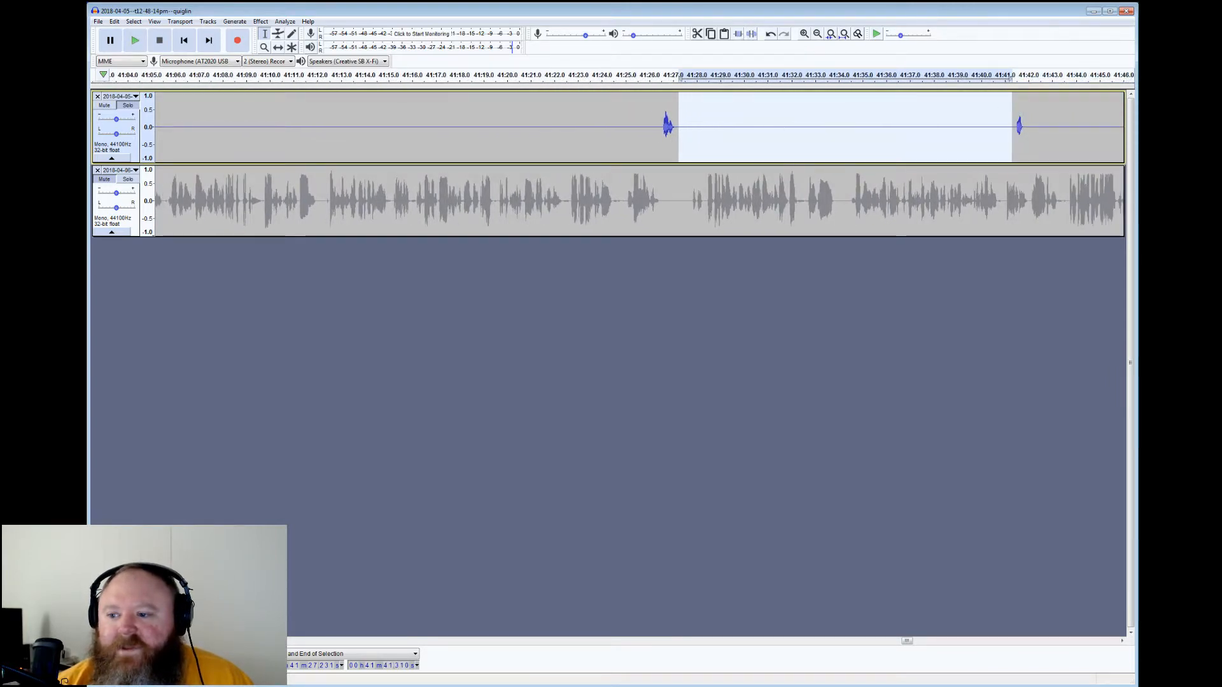
# Listen to the first track's noise at about 42:00.7–42:01.5 and silence it, along with the short gap at about 42:11.7–42:11.9
pyautogui.moveTo(906, 642); pyautogui.dragTo(916, 648)
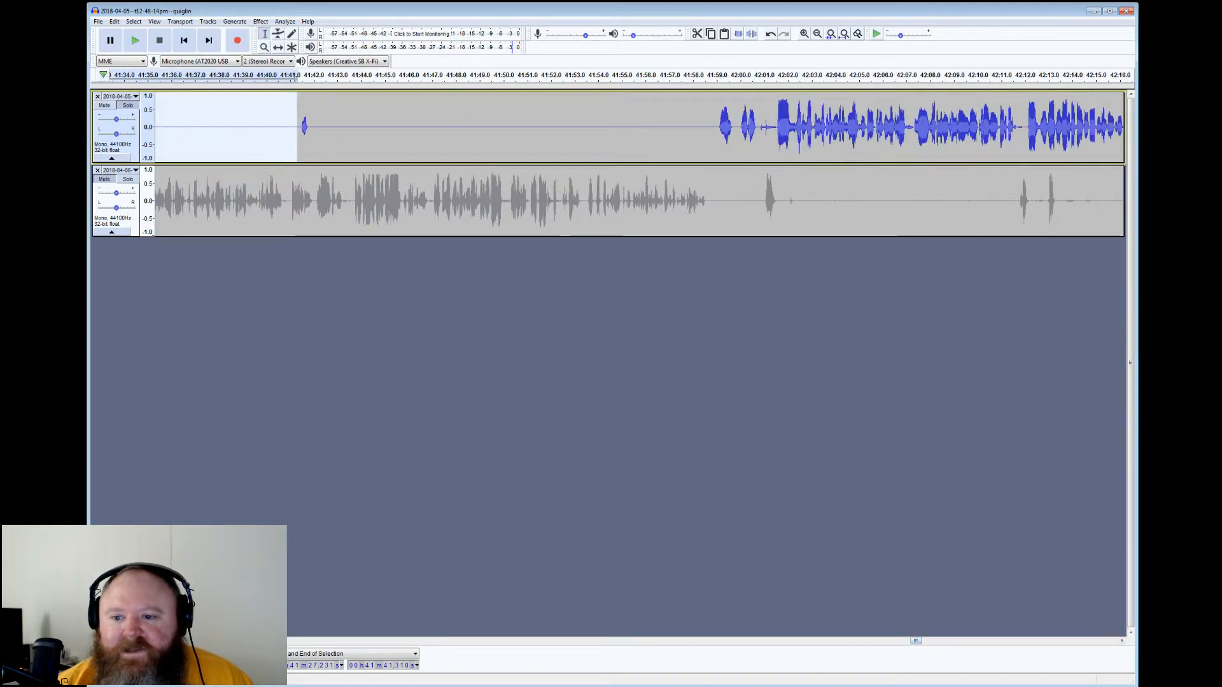
pyautogui.moveTo(757, 127); pyautogui.dragTo(775, 128)
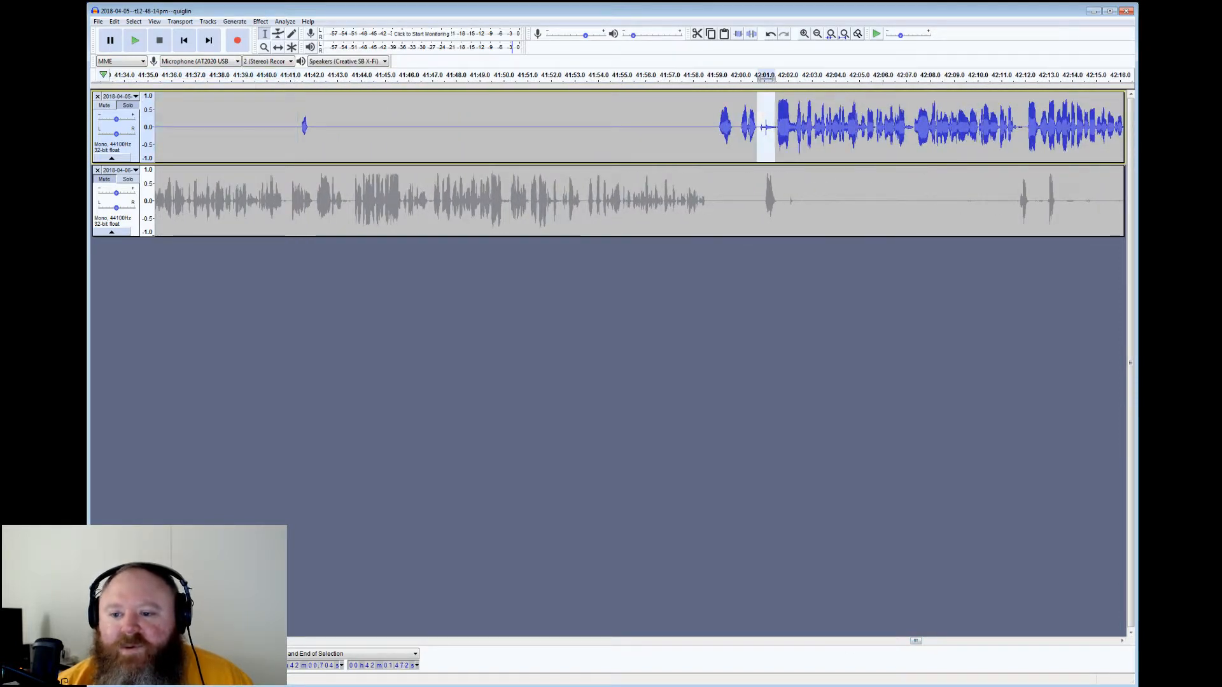
pyautogui.click(135, 40)
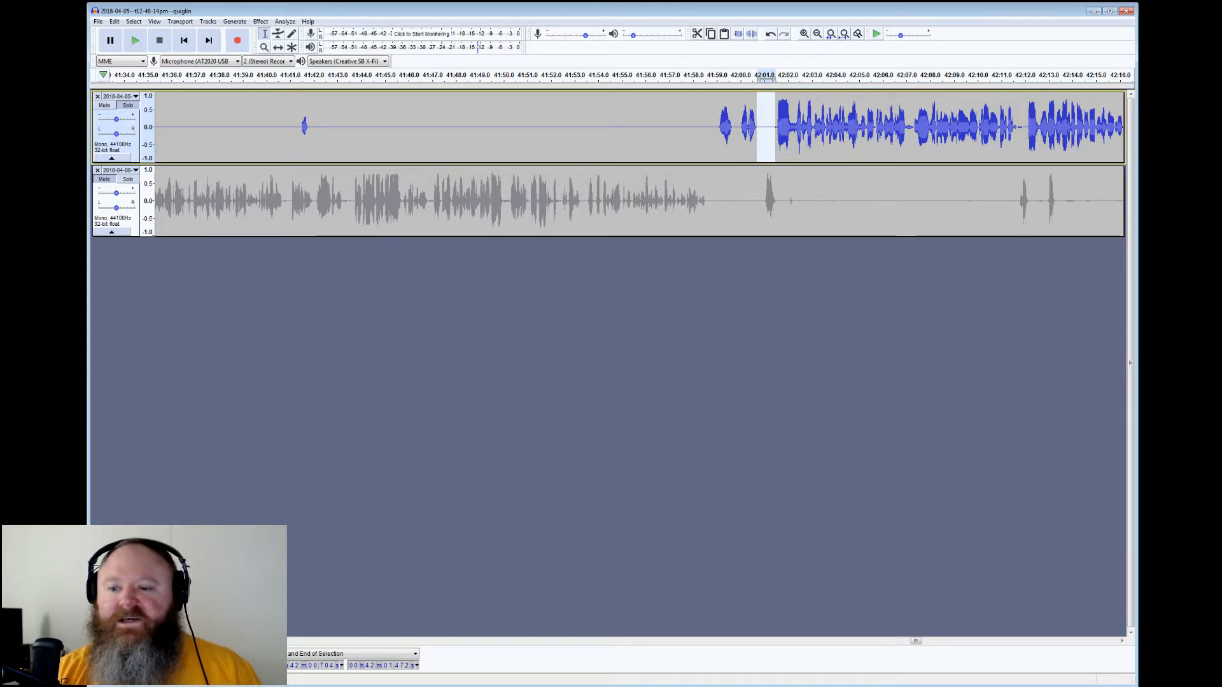
pyautogui.moveTo(1023, 118); pyautogui.dragTo(1017, 117)
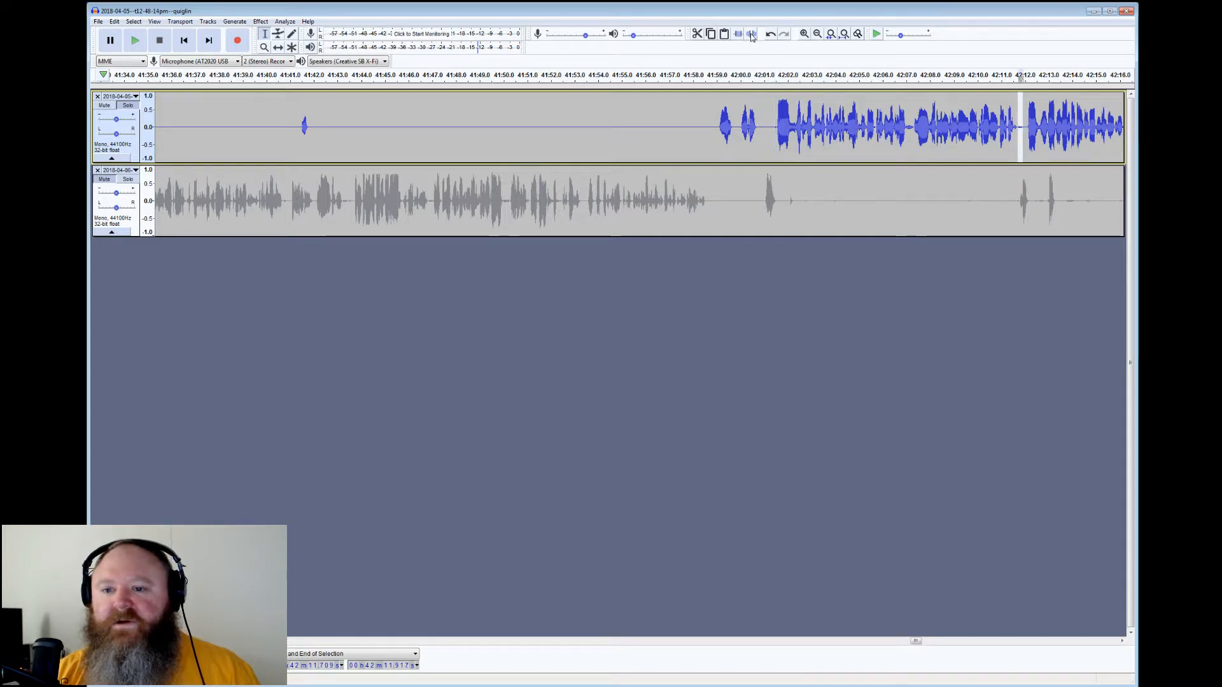
# Listen to the first track from about 42:11.8 and silence its stretches at about 42:17.6–42:19.6, 42:23.2–42:25.0 and 42:26.6–43:01.2
pyautogui.click(1021, 125)
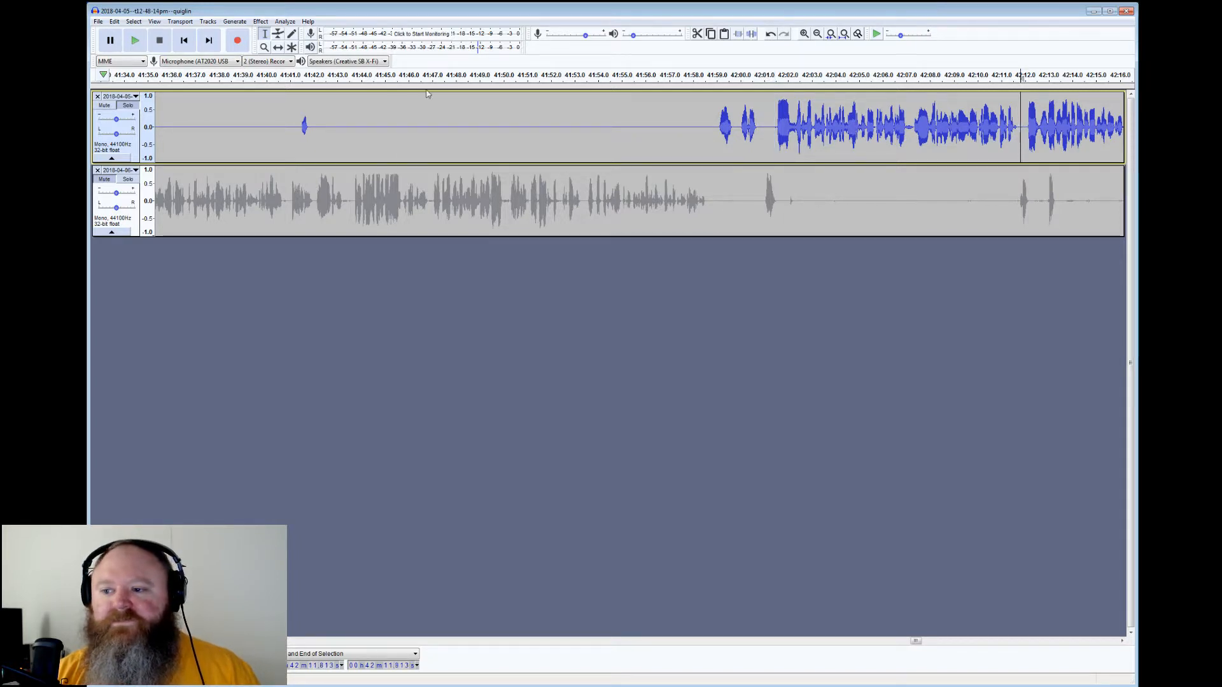
pyautogui.press('space')
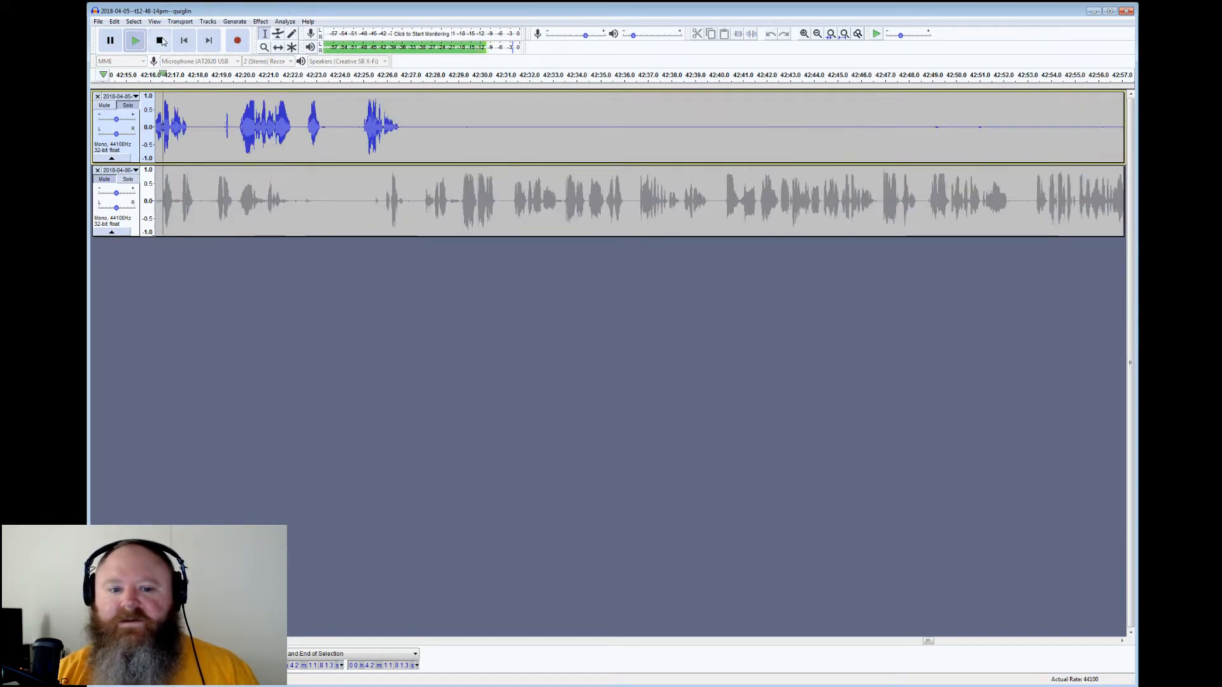
pyautogui.click(162, 42)
pyautogui.click(189, 128)
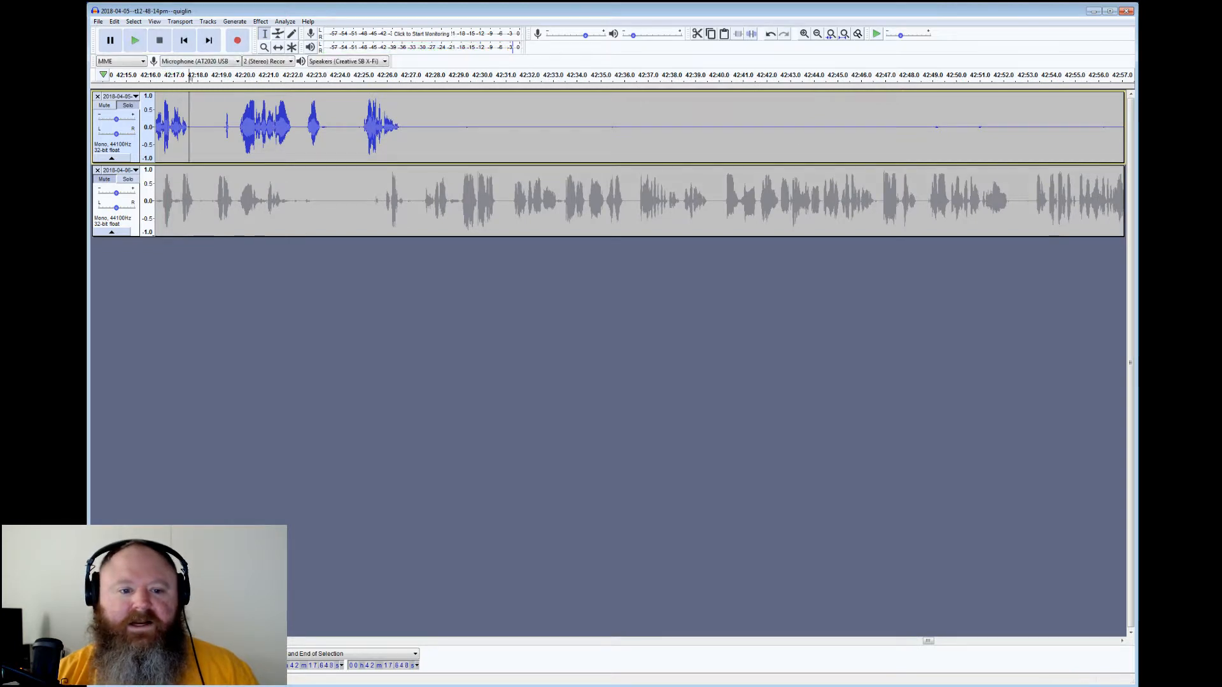
pyautogui.moveTo(189, 127); pyautogui.dragTo(235, 127)
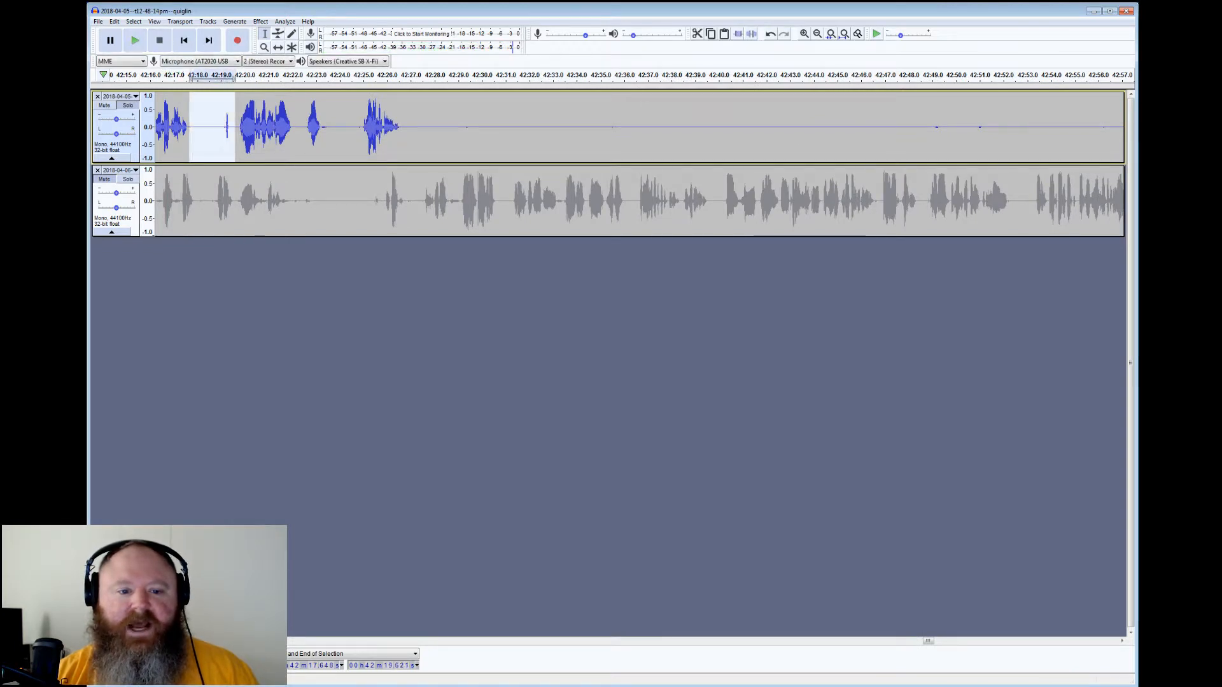
pyautogui.click(136, 44)
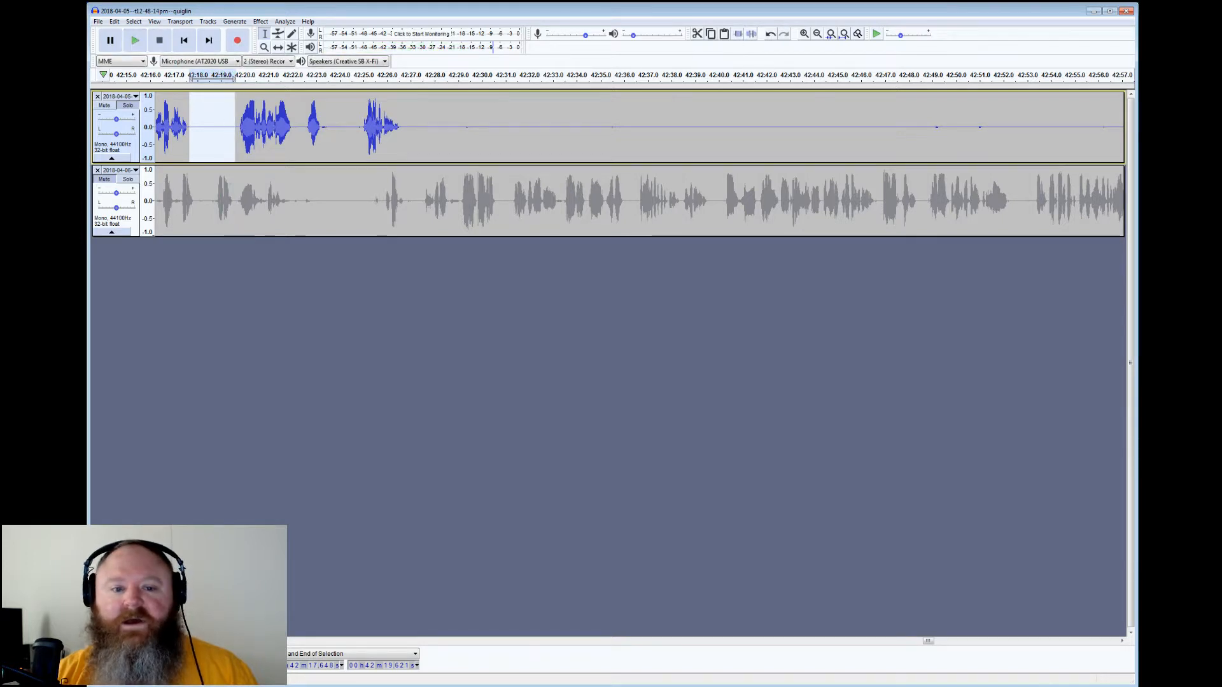
pyautogui.moveTo(321, 127); pyautogui.dragTo(364, 128)
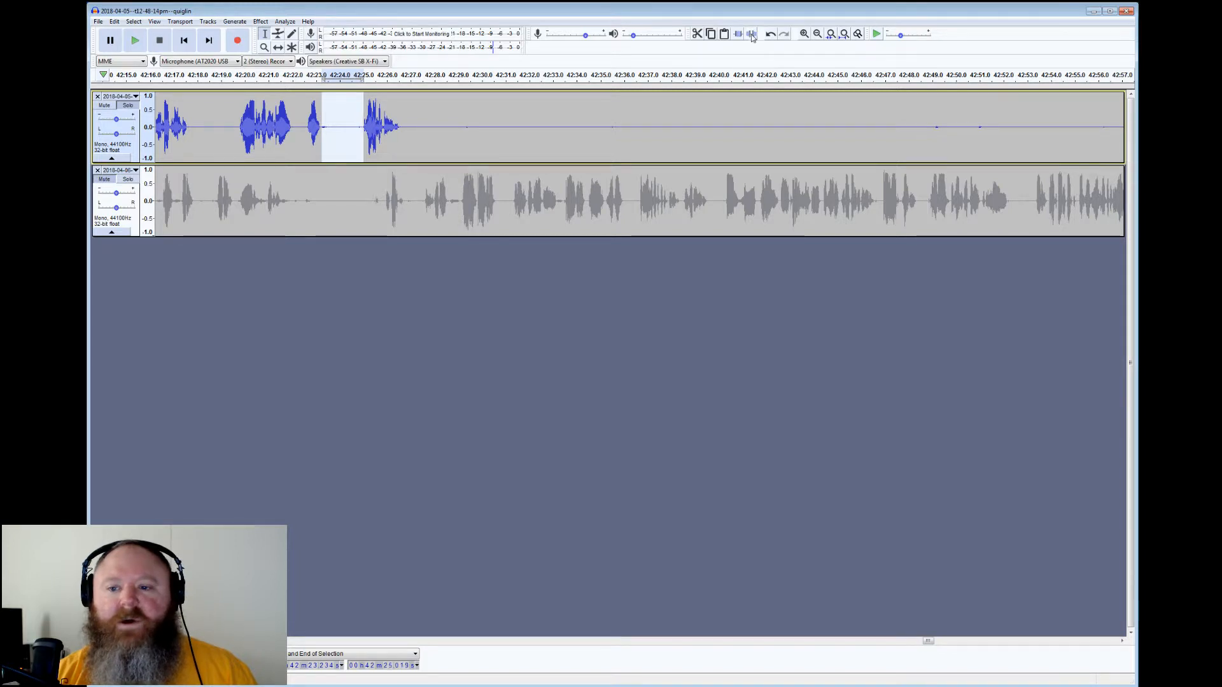
pyautogui.moveTo(401, 127); pyautogui.dragTo(1016, 127)
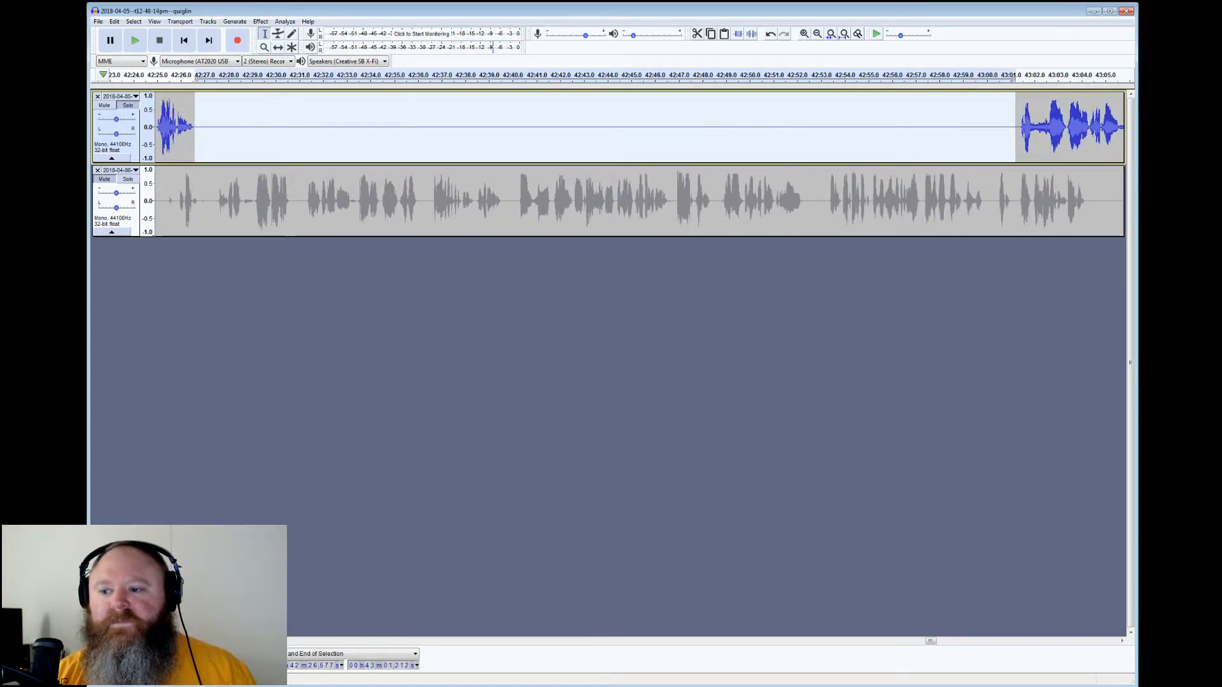
# Listen to the first track from about 43:01.1 and silence the short gap at about 43:06.3–43:06.8
pyautogui.click(1013, 124)
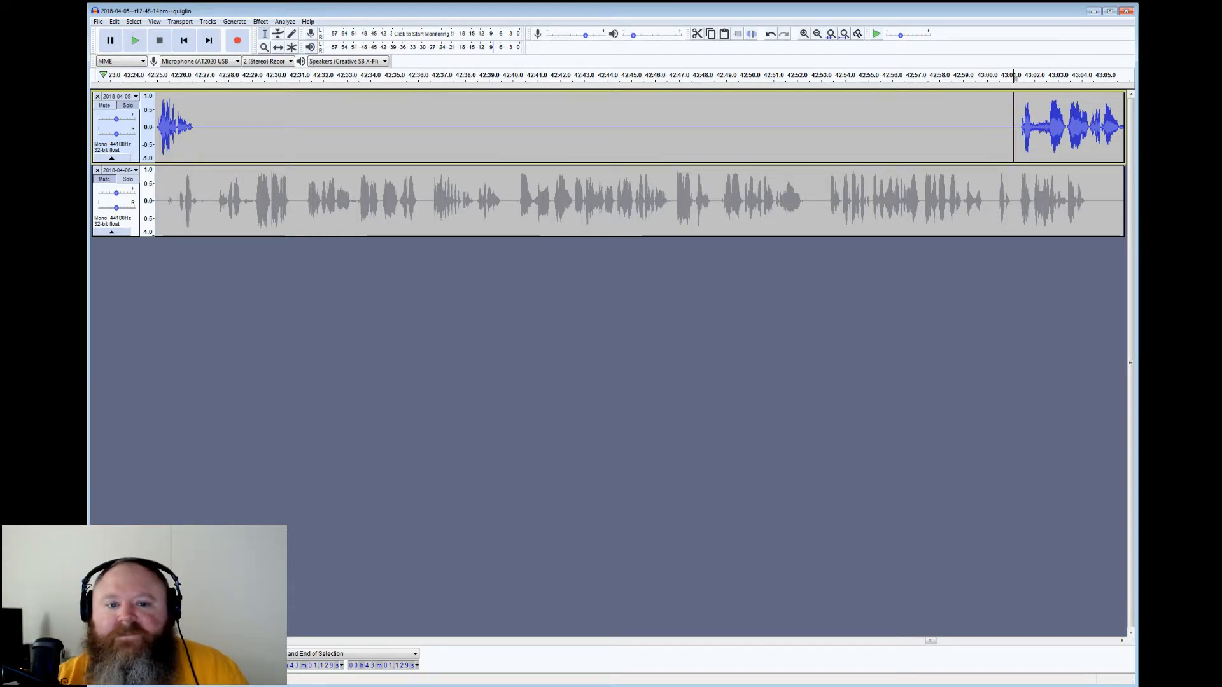
pyautogui.click(136, 41)
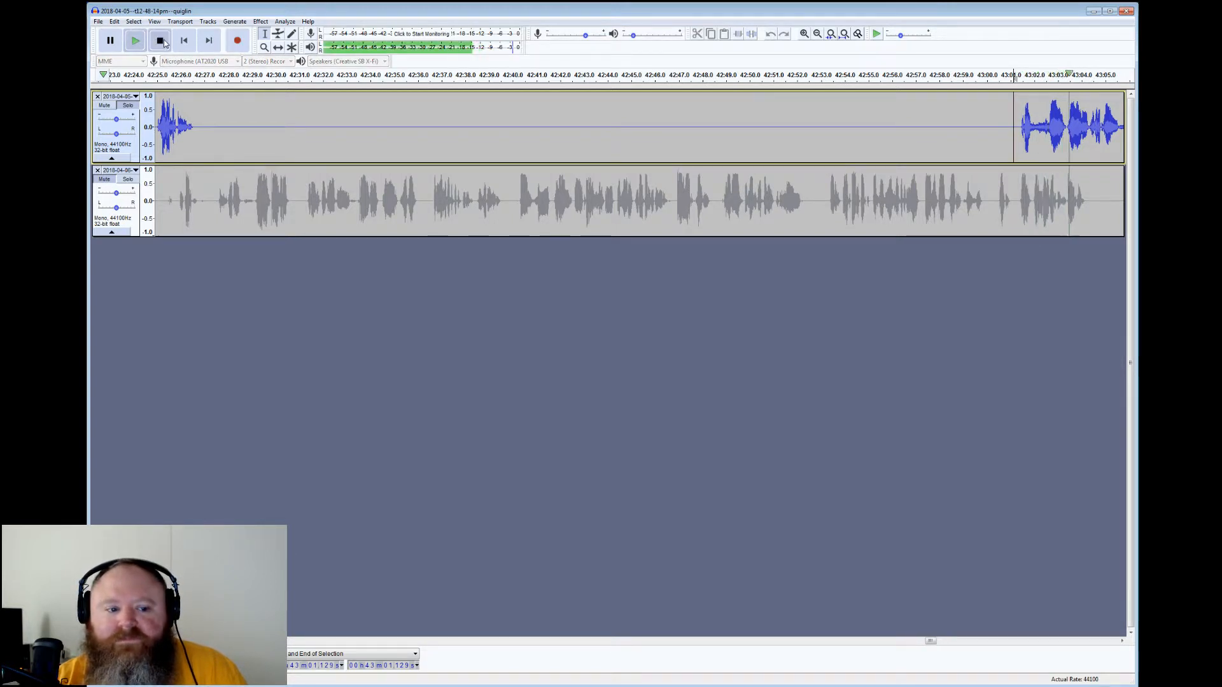
pyautogui.click(162, 41)
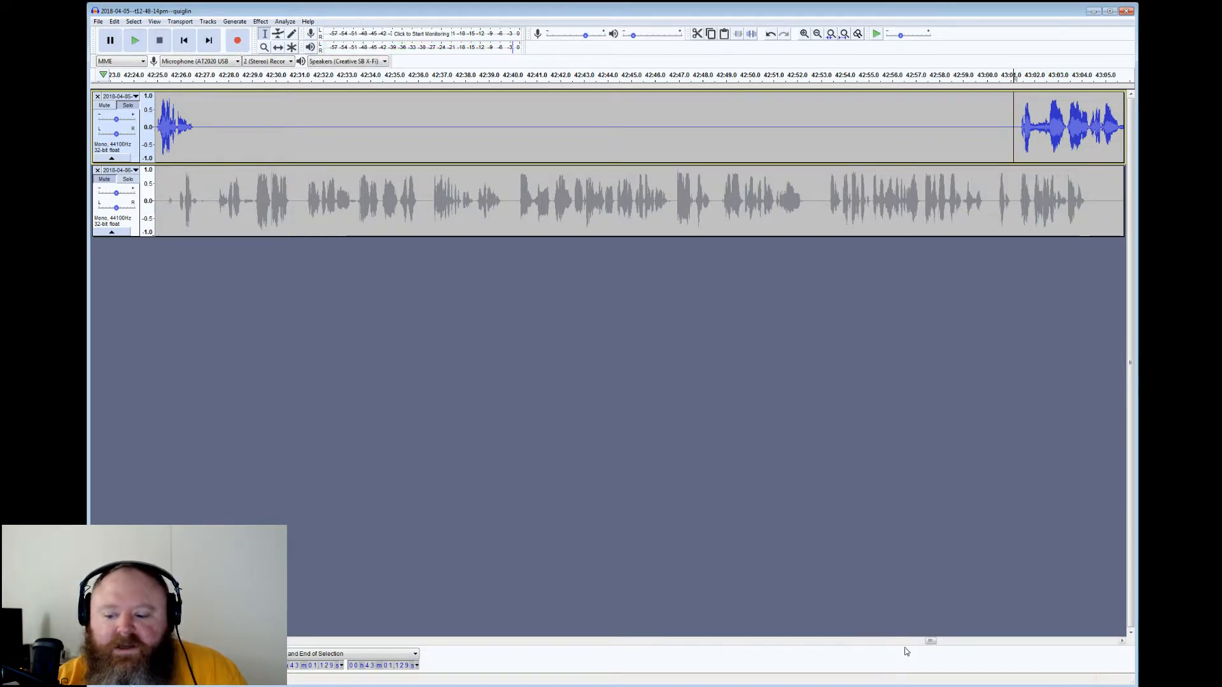
pyautogui.moveTo(933, 643); pyautogui.dragTo(937, 644)
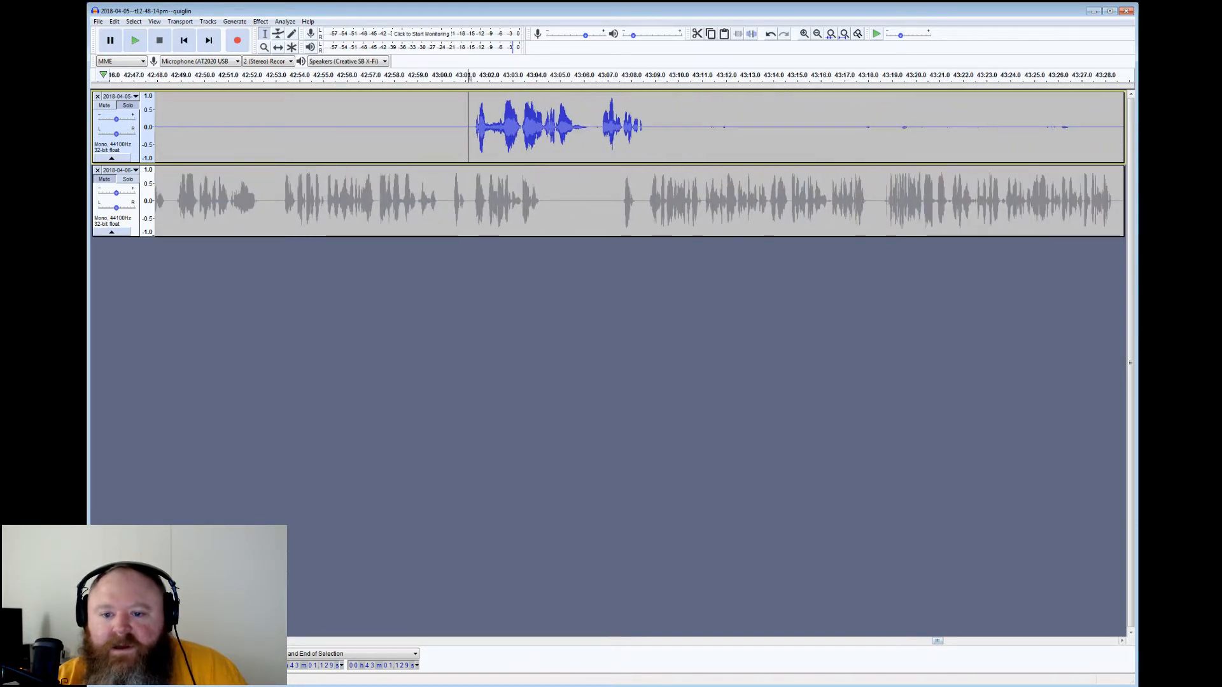
pyautogui.moveTo(602, 127); pyautogui.dragTo(591, 127)
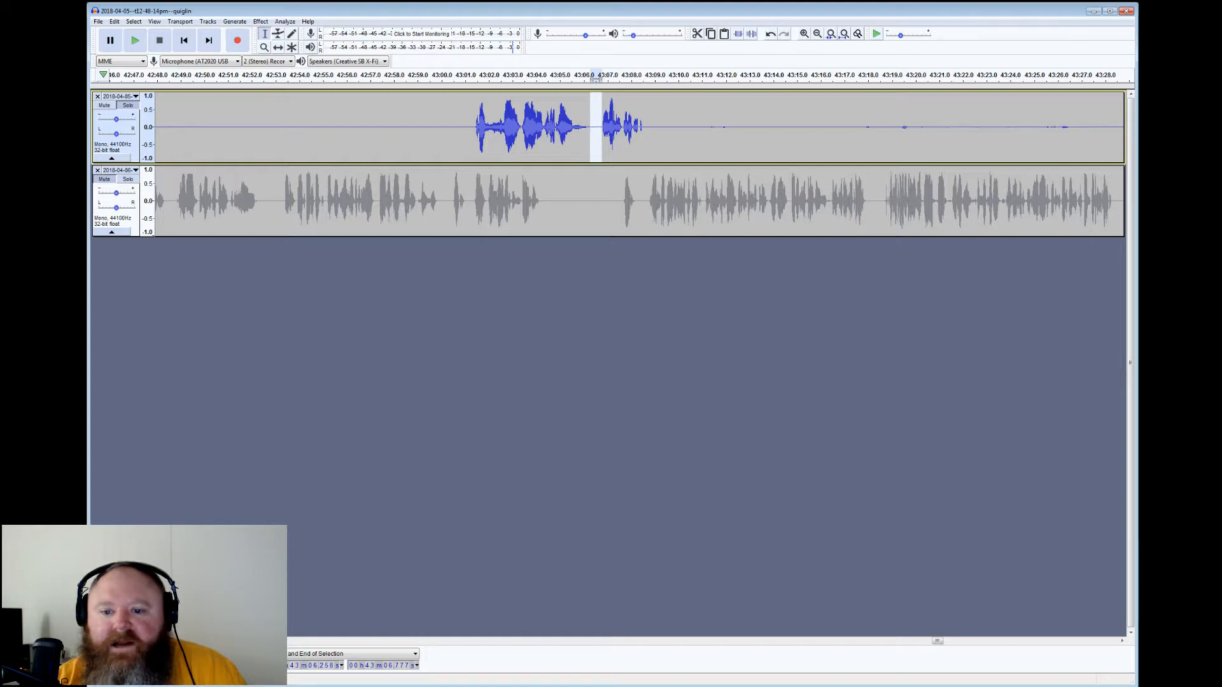
# Check the first track's stretch at about 43:08.4–43:44.8 by ear and silence it, plus the gap at about 43:47.3–43:47.7
pyautogui.moveTo(640, 76); pyautogui.dragTo(1031, 75)
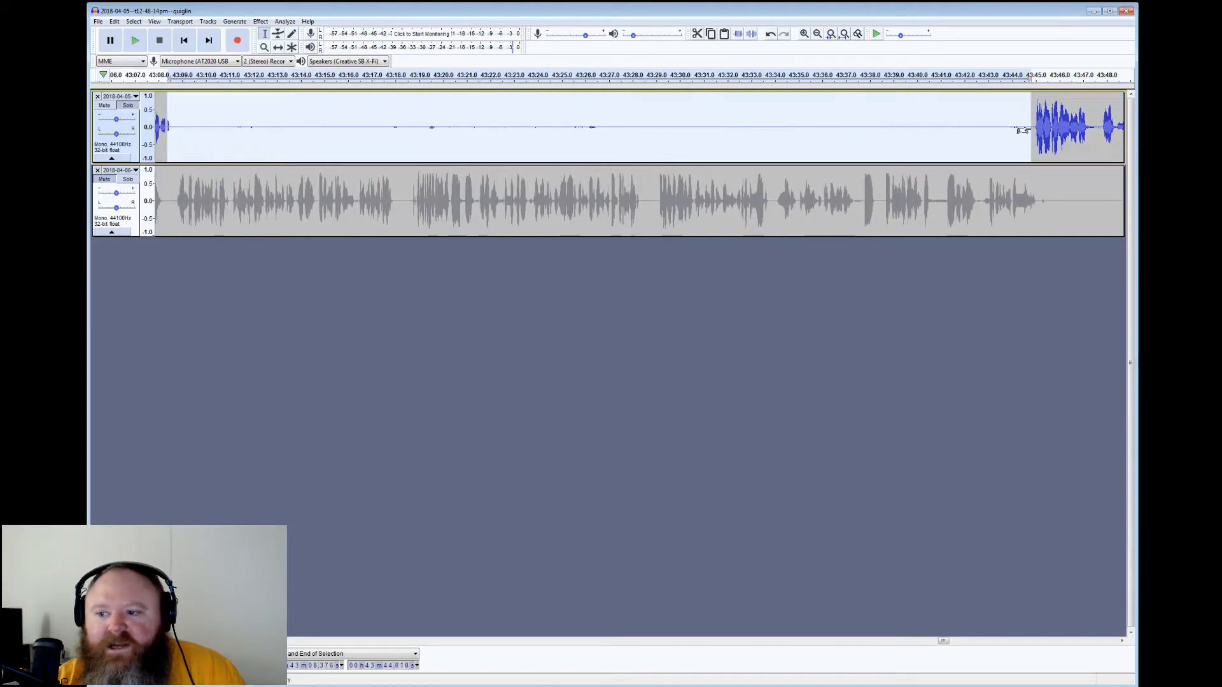
pyautogui.click(135, 40)
pyautogui.click(161, 42)
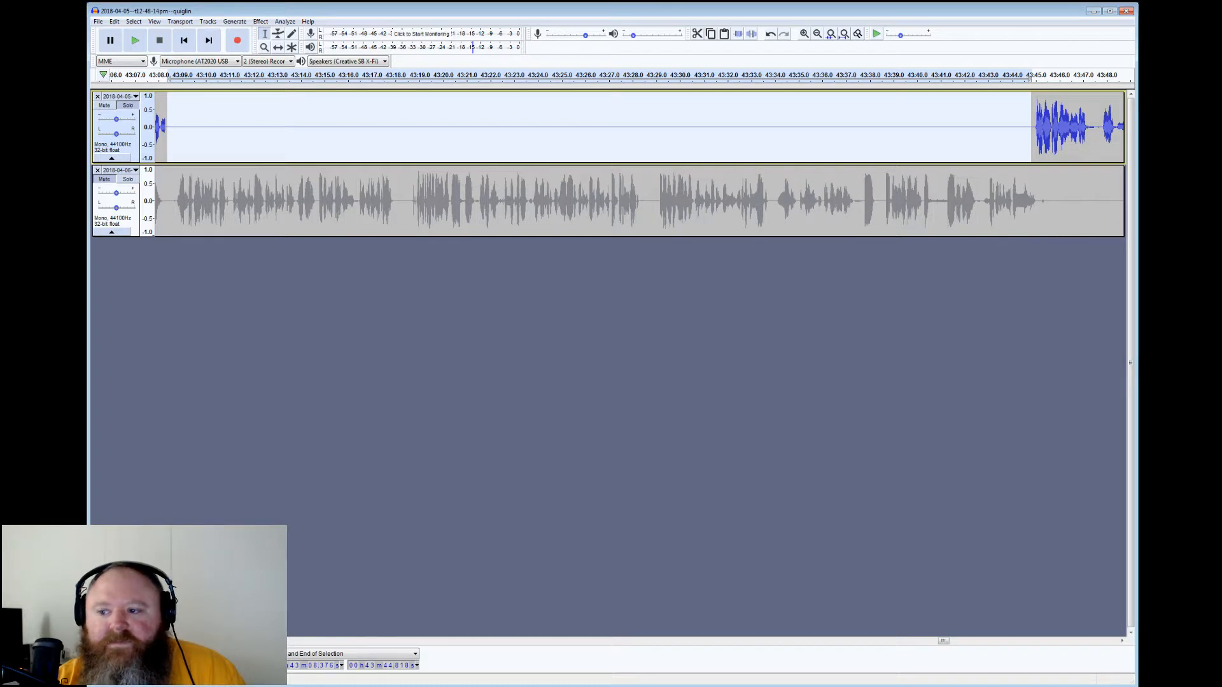
pyautogui.moveTo(1100, 75); pyautogui.dragTo(1091, 75)
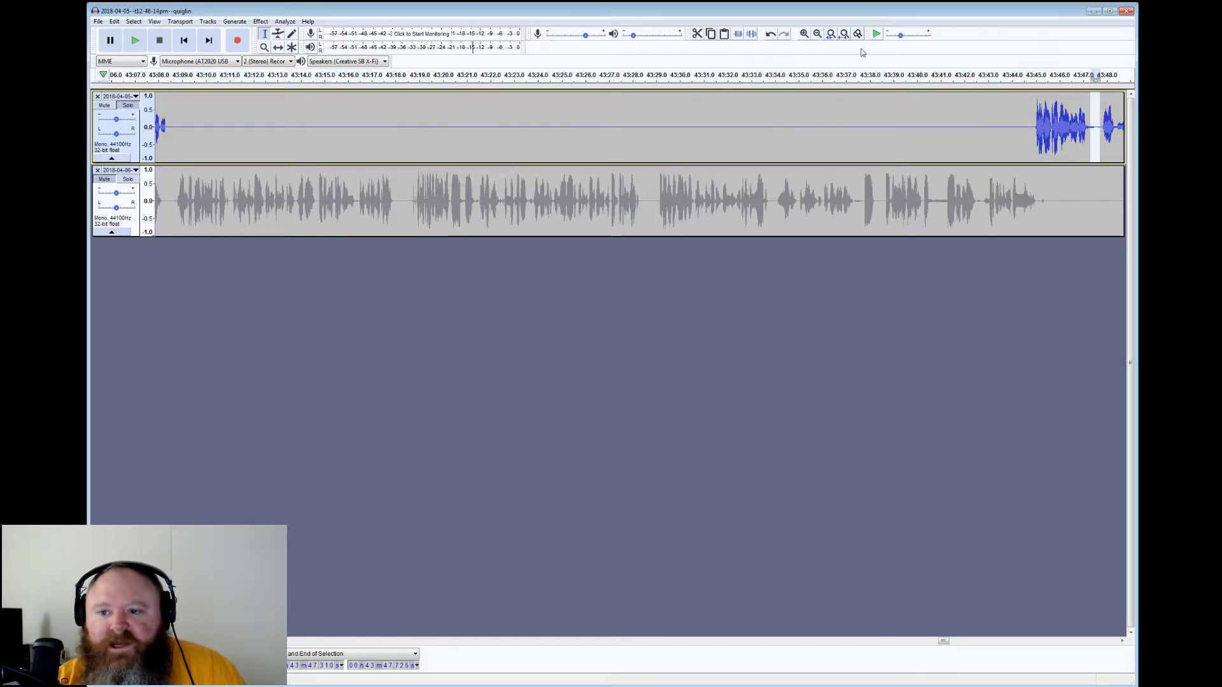
# Listen to the first track from about 43:47.5 and silence the gaps at about 43:49.3–43:50.0 and 43:53.4–44:03.7
pyautogui.click(1095, 76)
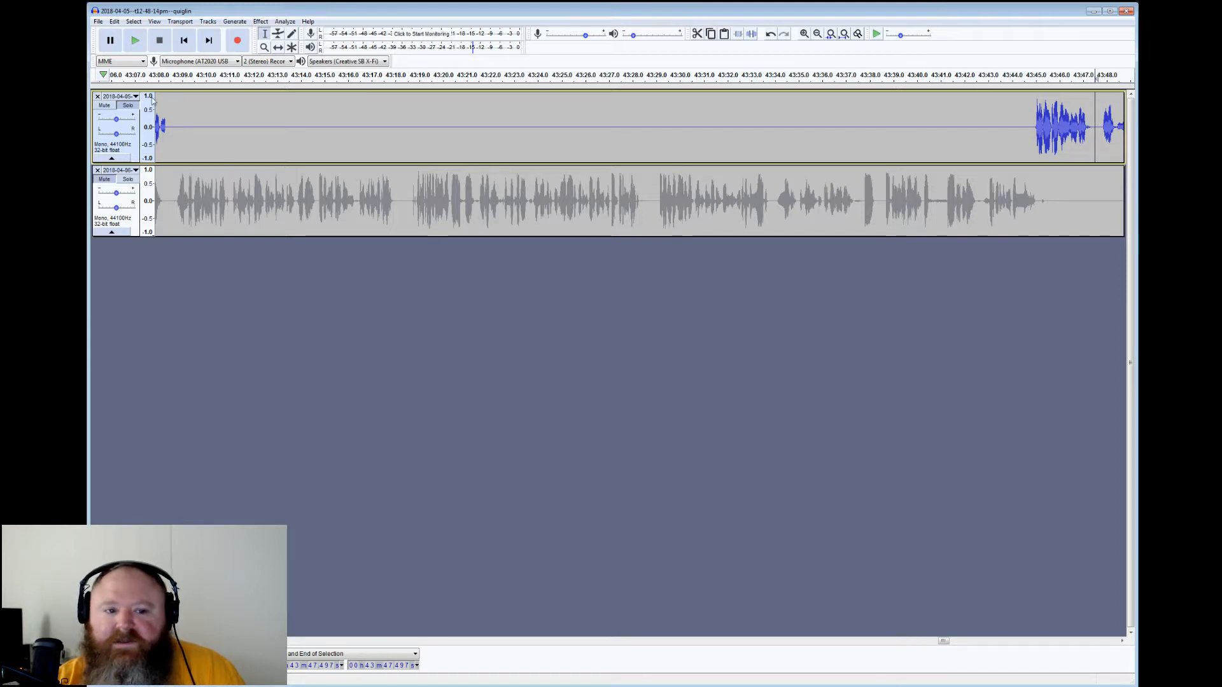
pyautogui.click(135, 40)
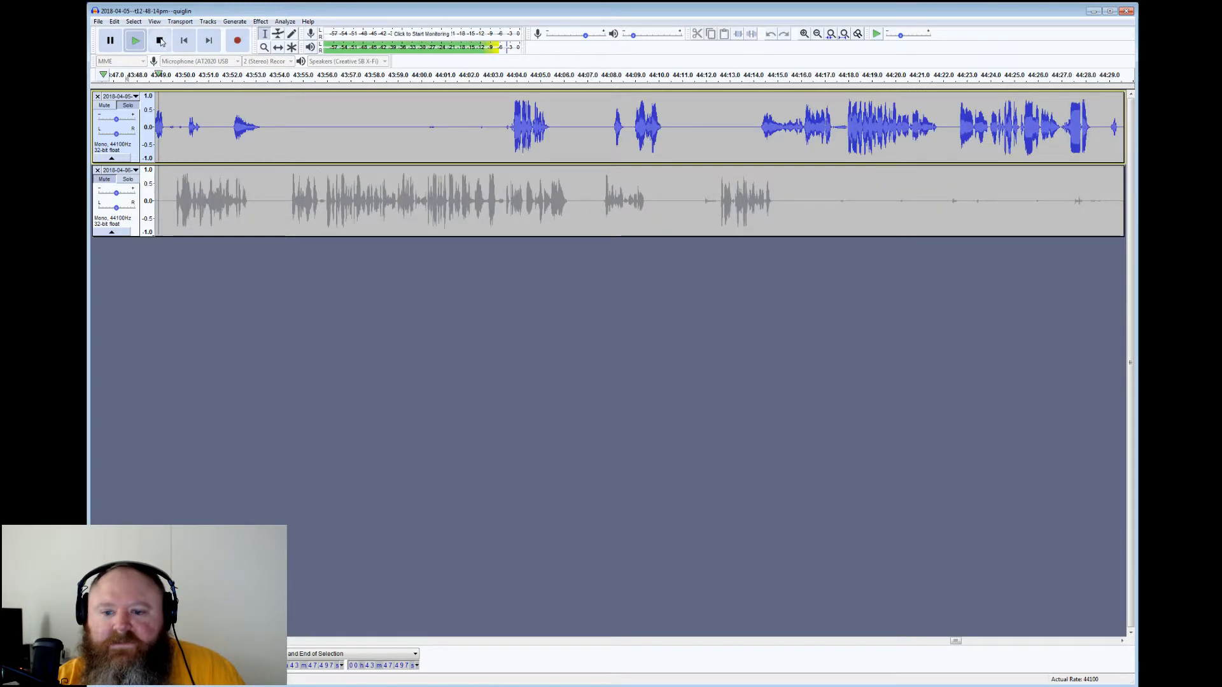
pyautogui.click(160, 41)
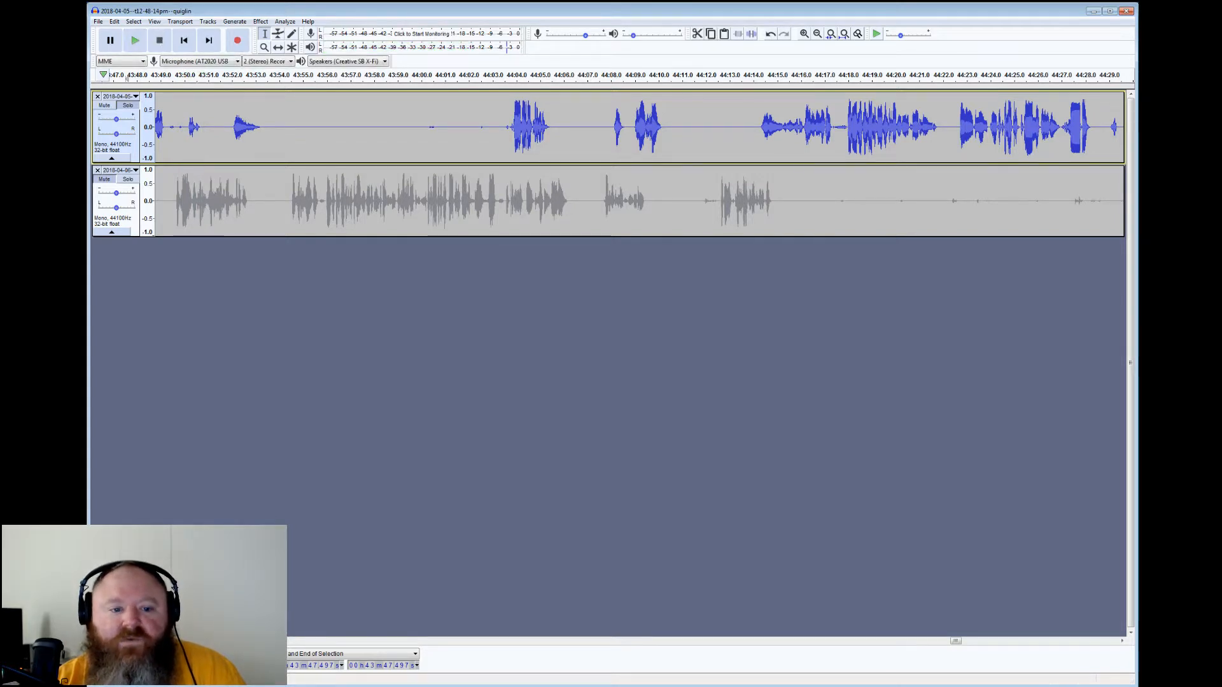
pyautogui.moveTo(168, 76); pyautogui.dragTo(184, 76)
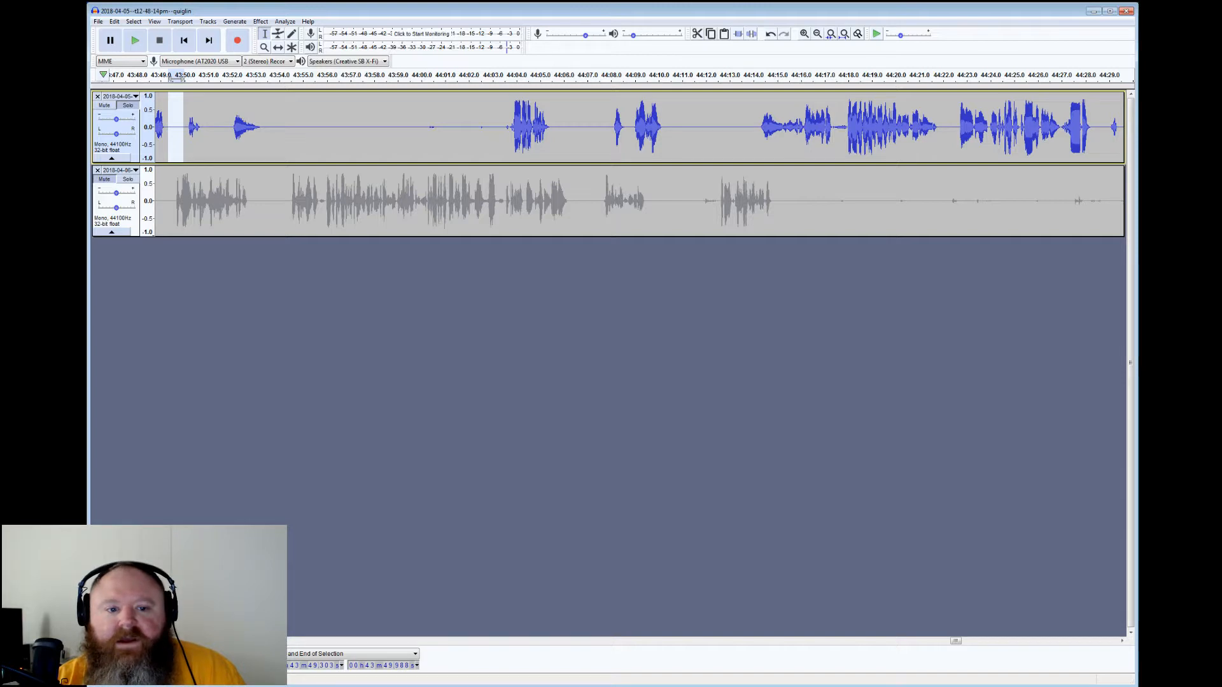
pyautogui.moveTo(265, 76); pyautogui.dragTo(509, 76)
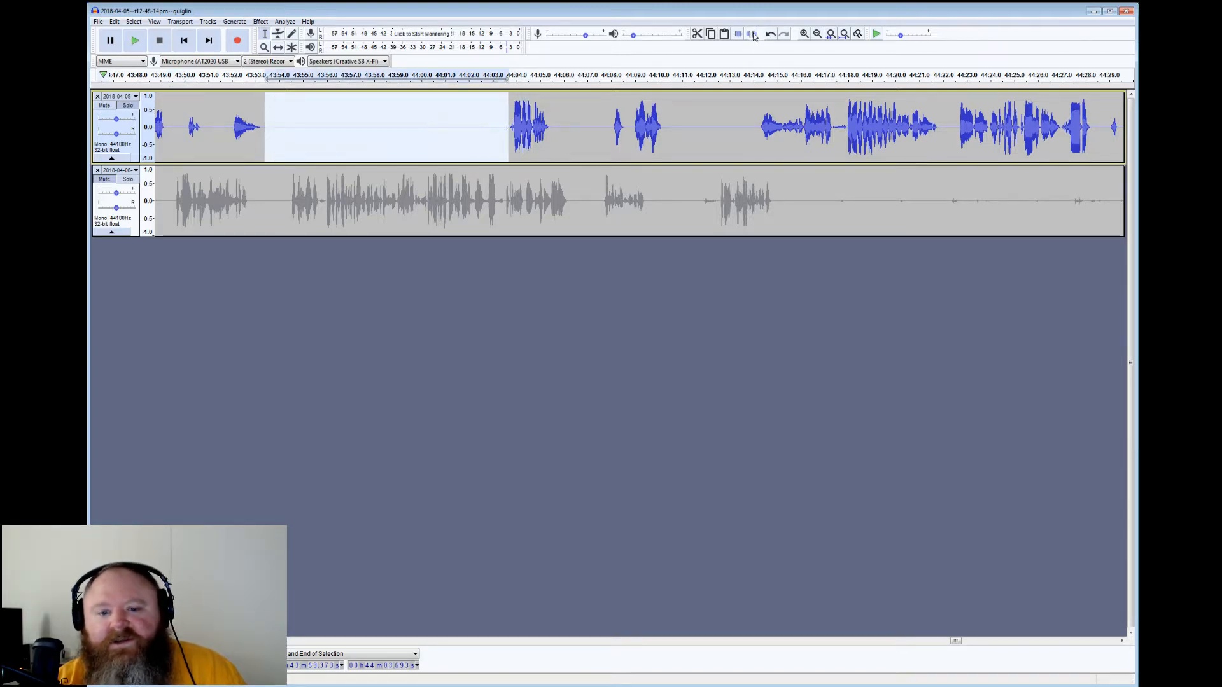
# Listen to the first track from about 43:51.8 and silence the short gap at about 44:17.4–44:17.9
pyautogui.click(228, 130)
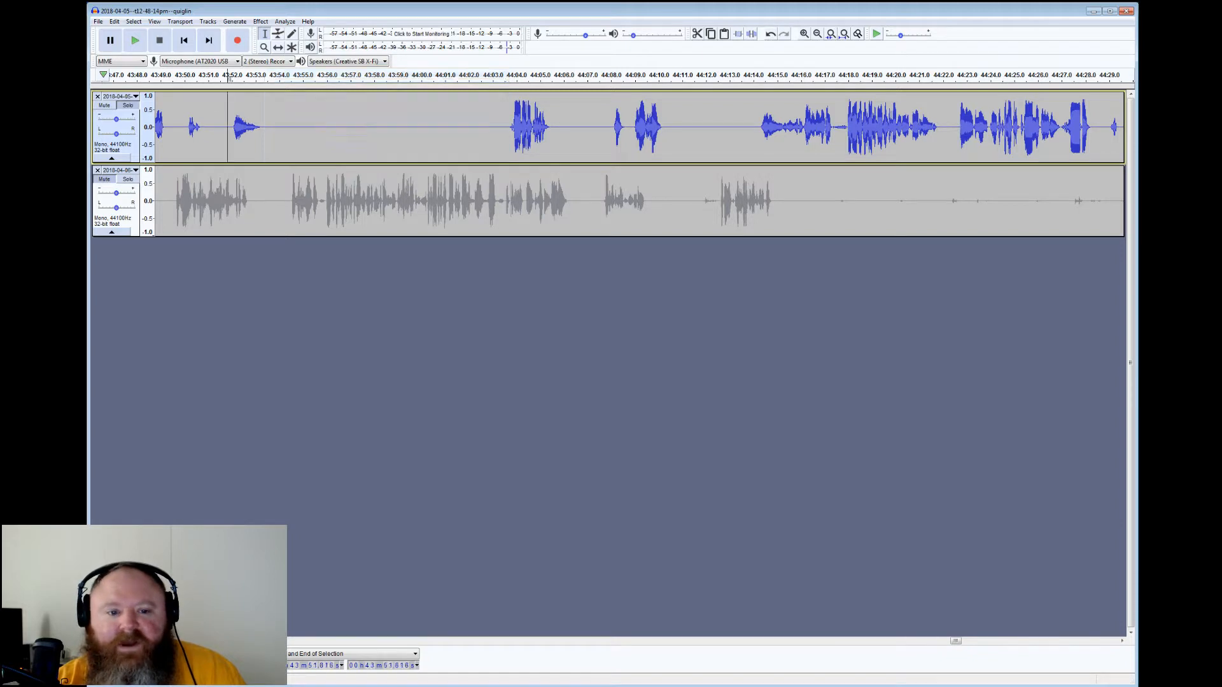
pyautogui.click(135, 41)
pyautogui.press('space')
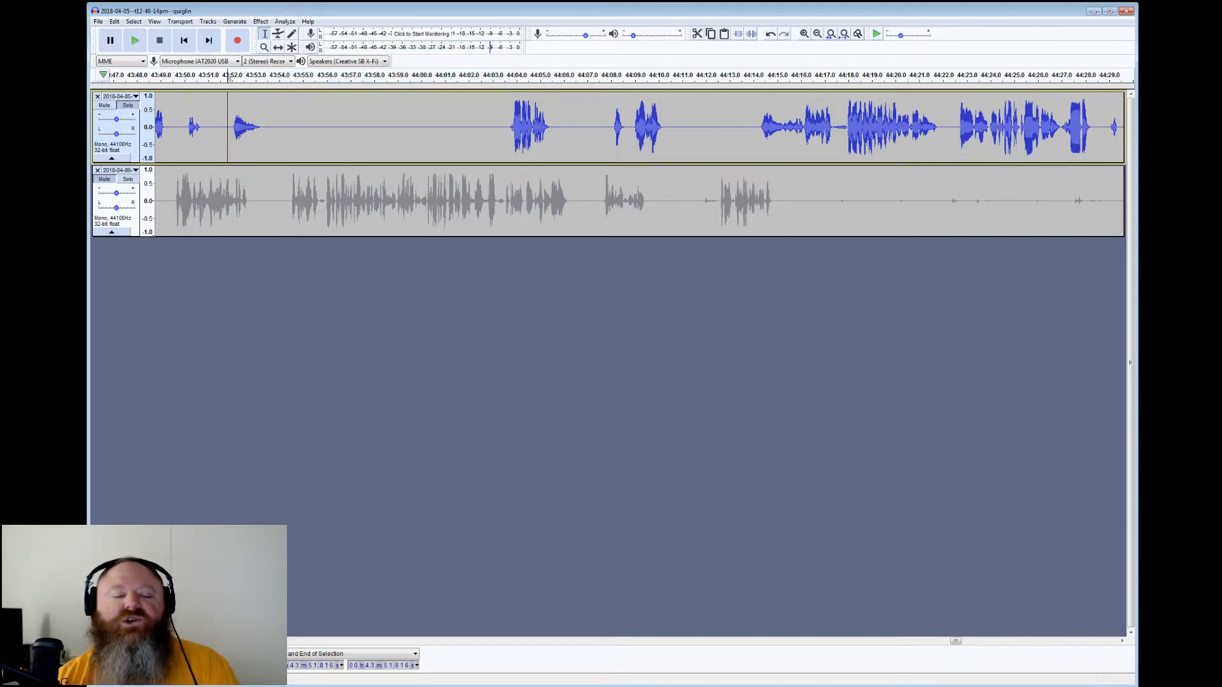
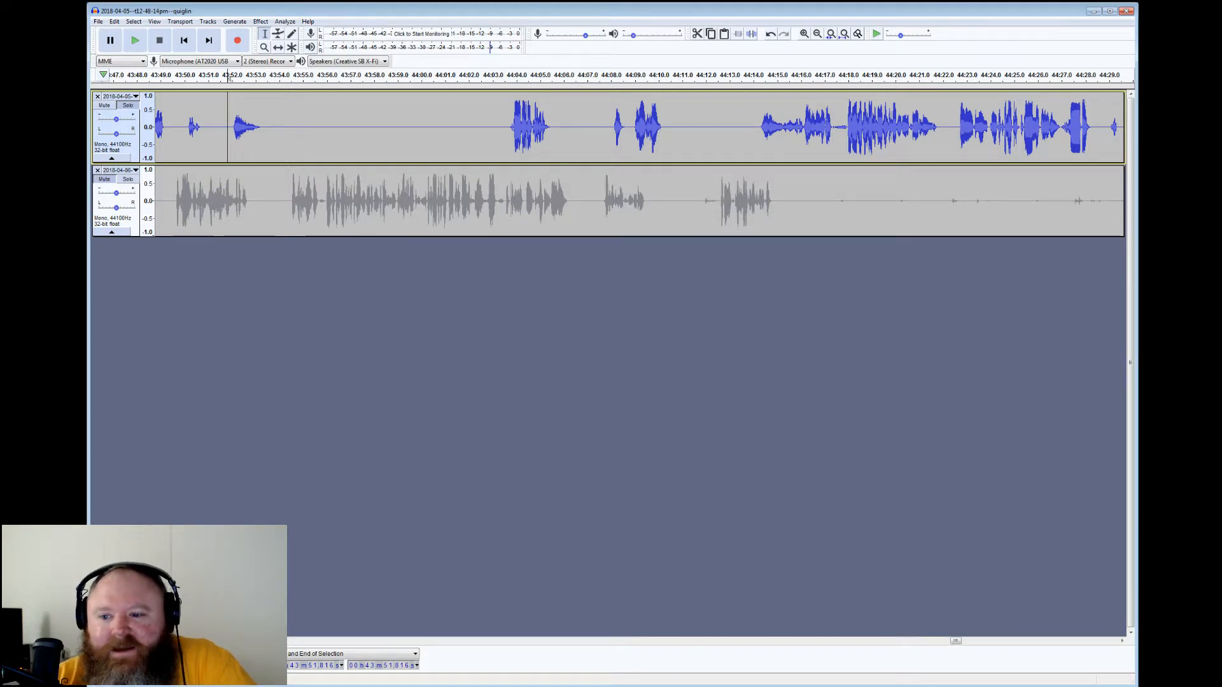
pyautogui.moveTo(833, 75); pyautogui.dragTo(846, 75)
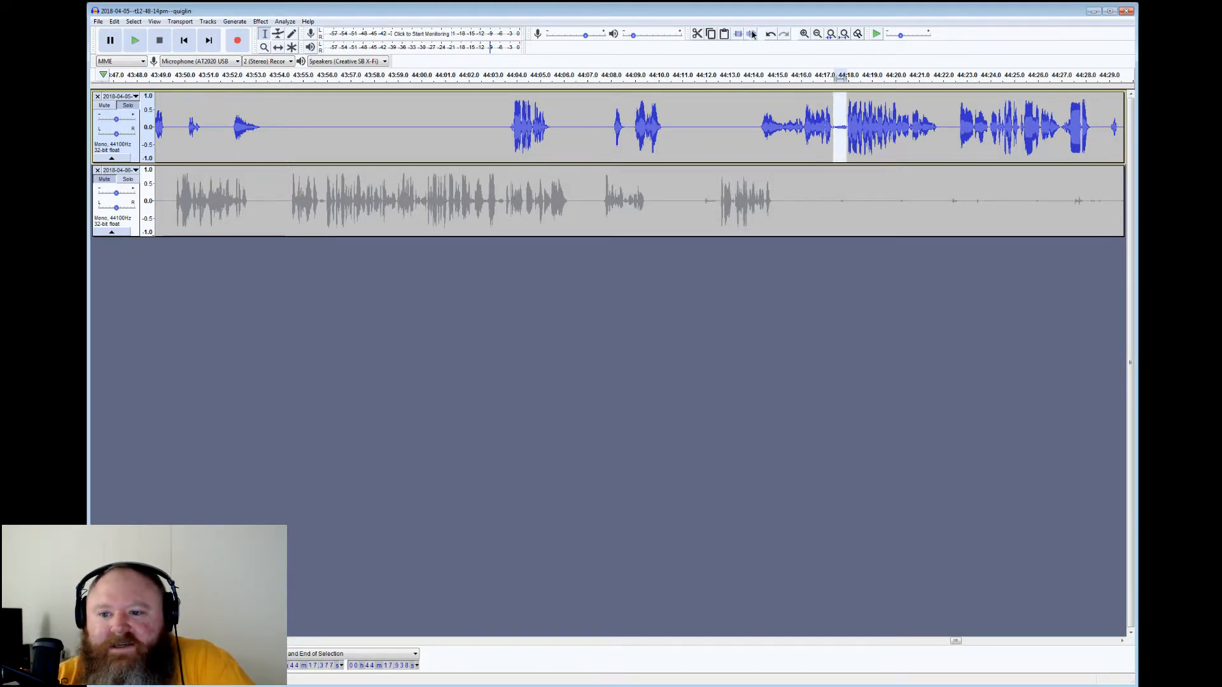
pyautogui.click(843, 105)
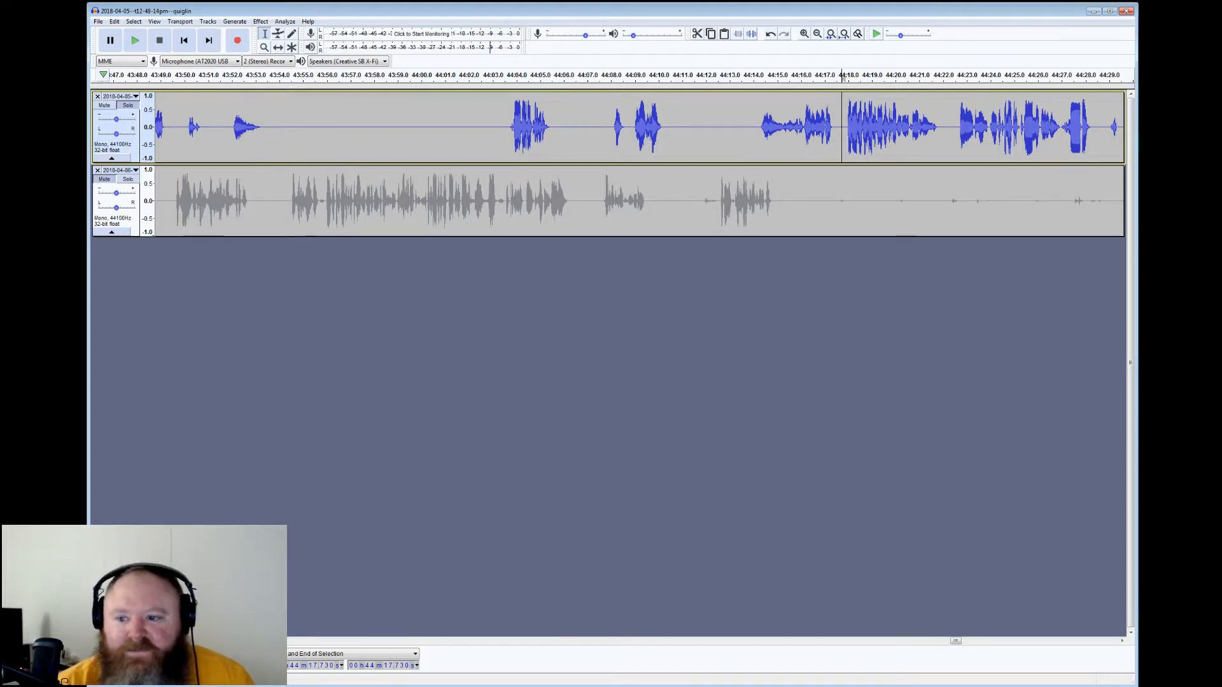
# Listen to the first track from about 44:28.6 and silence its stretches at about 44:31.4–44:37.8 and 44:58.9–45:04.5
pyautogui.click(1101, 76)
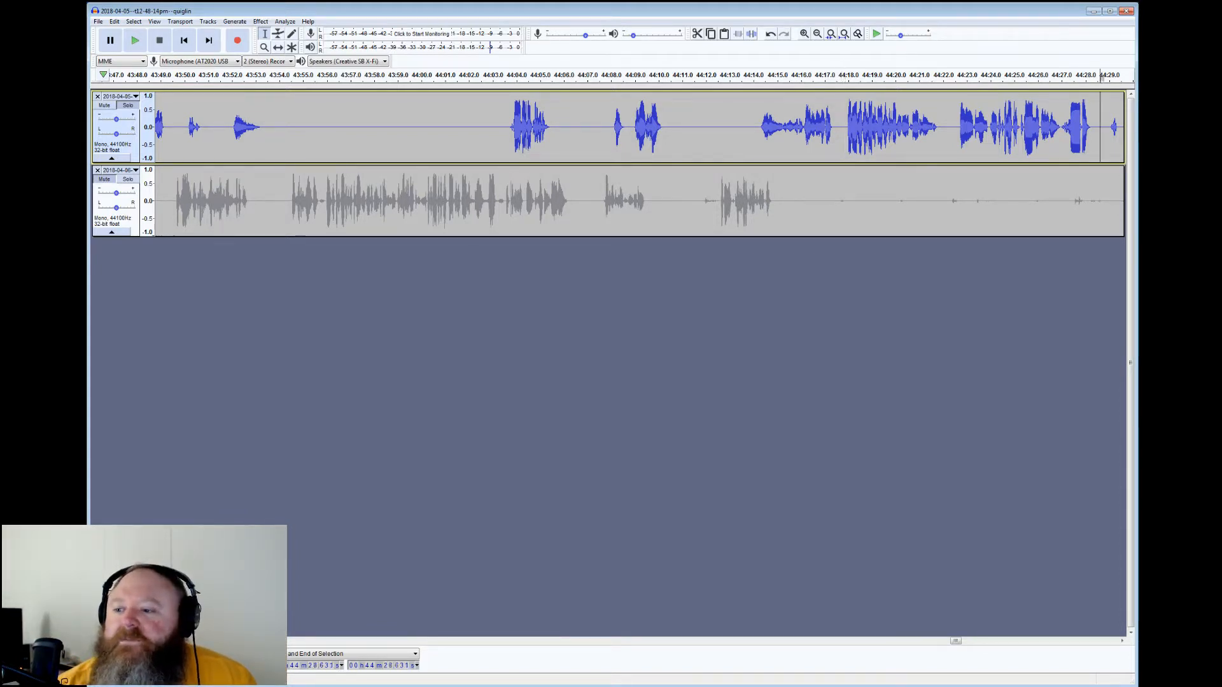
pyautogui.click(137, 44)
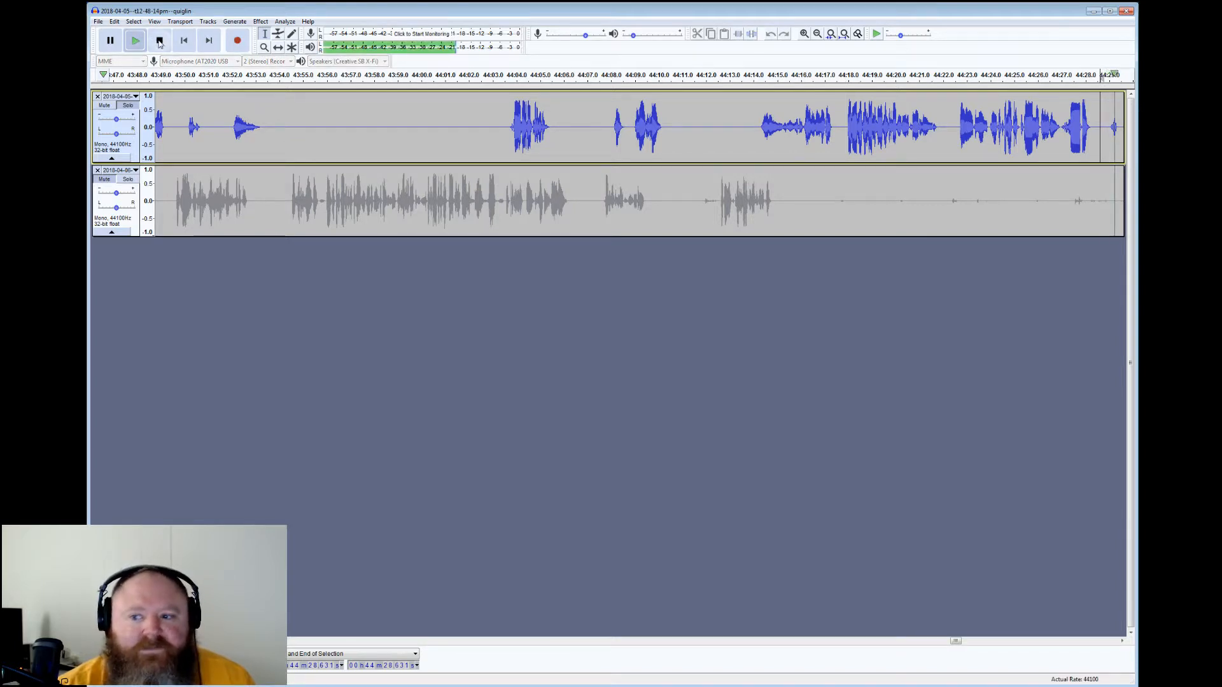
pyautogui.click(160, 40)
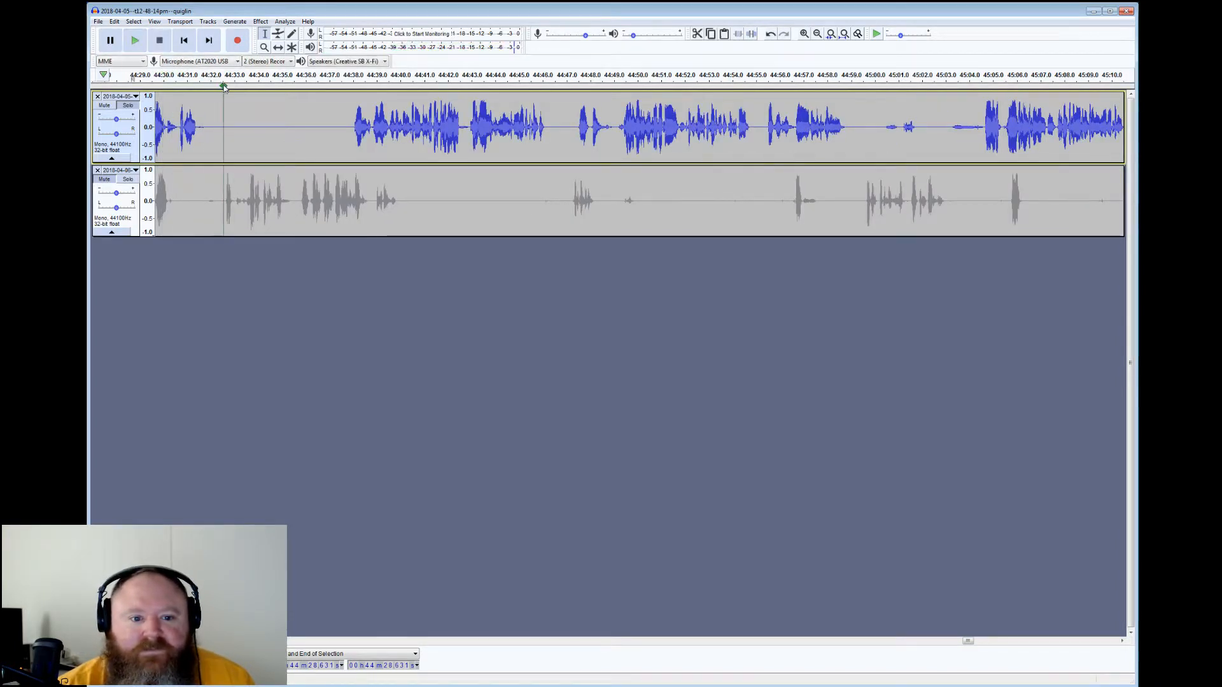
pyautogui.moveTo(198, 128); pyautogui.dragTo(349, 128)
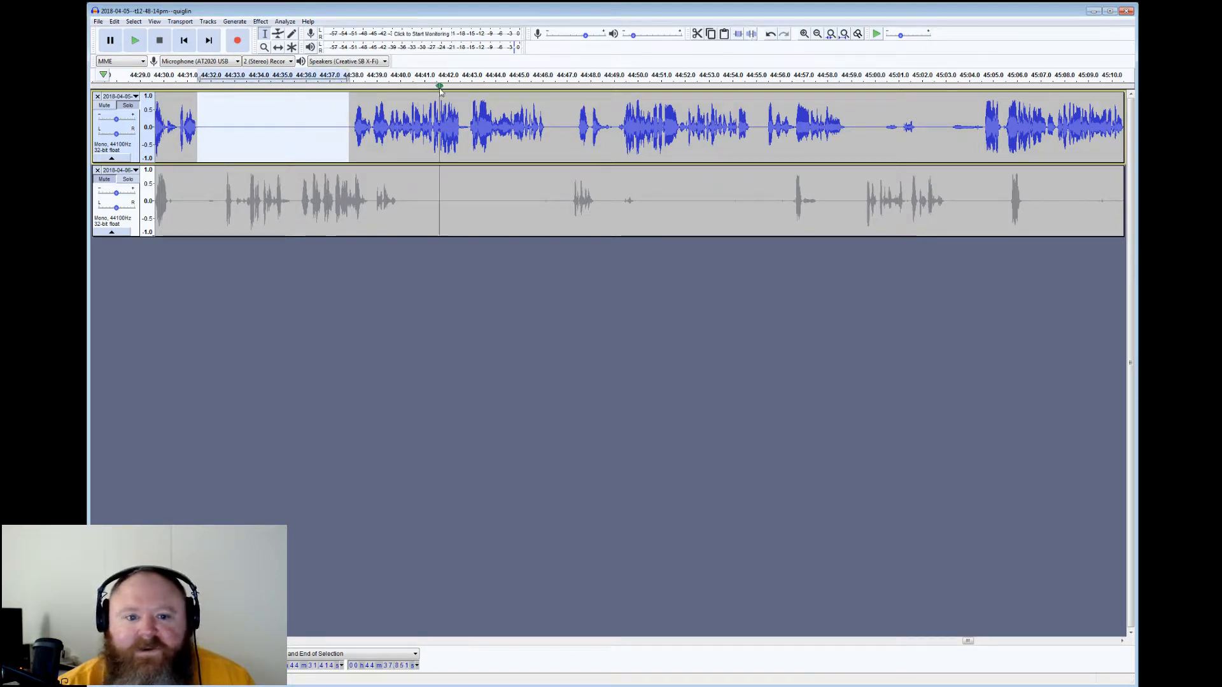
pyautogui.click(346, 115)
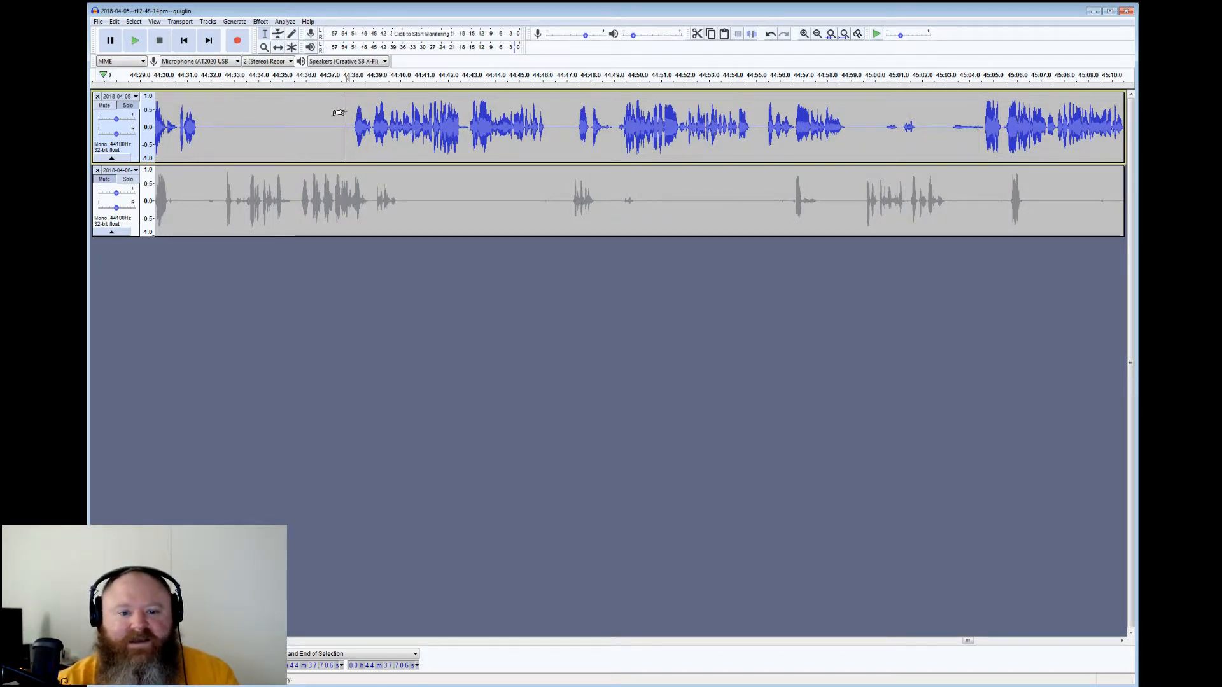
pyautogui.click(350, 114)
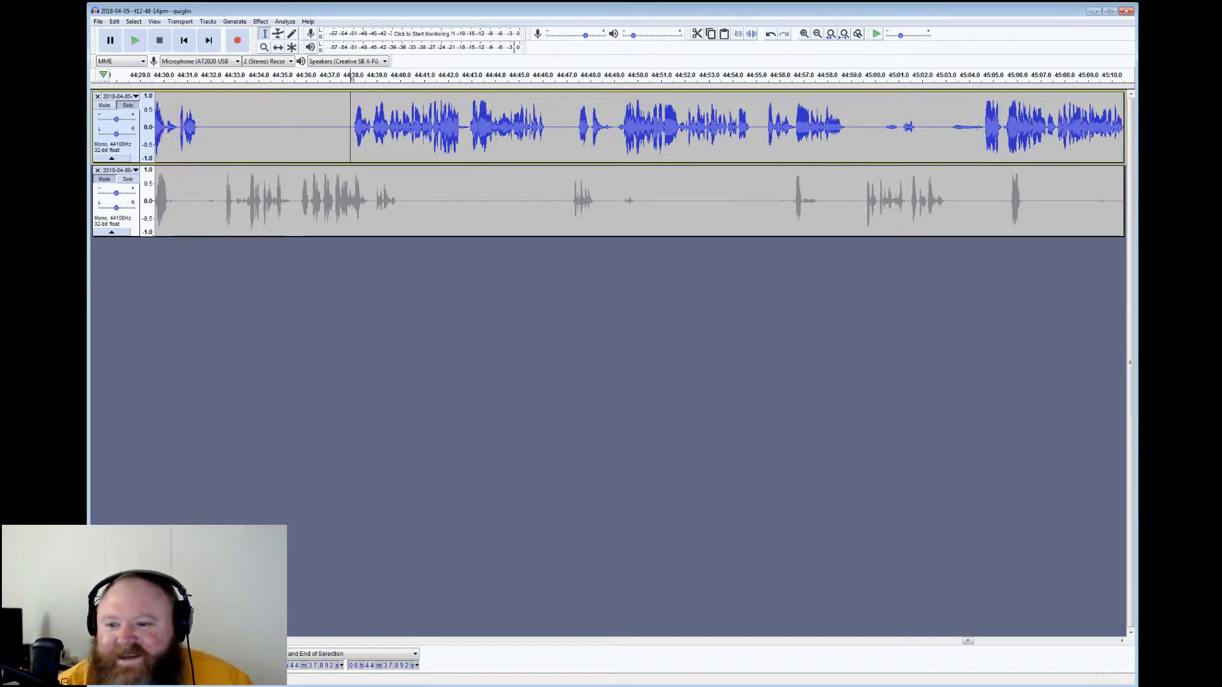
pyautogui.moveTo(849, 127); pyautogui.dragTo(981, 127)
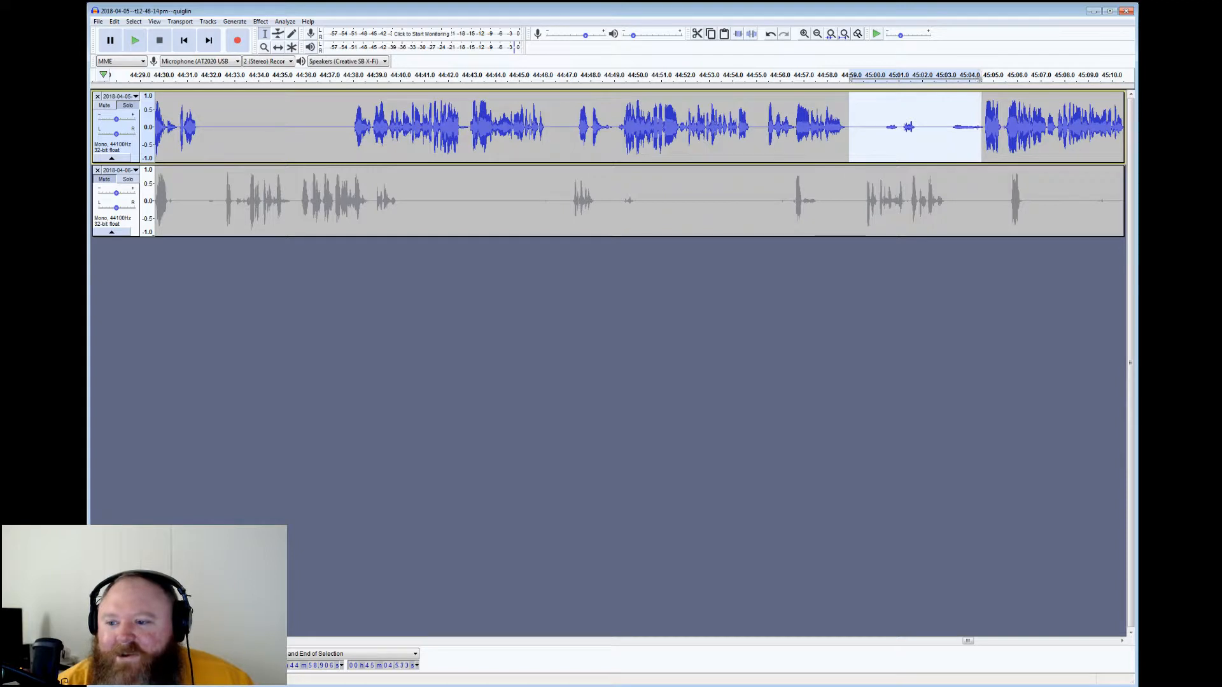
pyautogui.click(752, 33)
# Listen to the first track from about 45:04.5 and silence its stretches at about 45:13.0–45:26.1 and 45:30.5–45:46.6
pyautogui.click(981, 116)
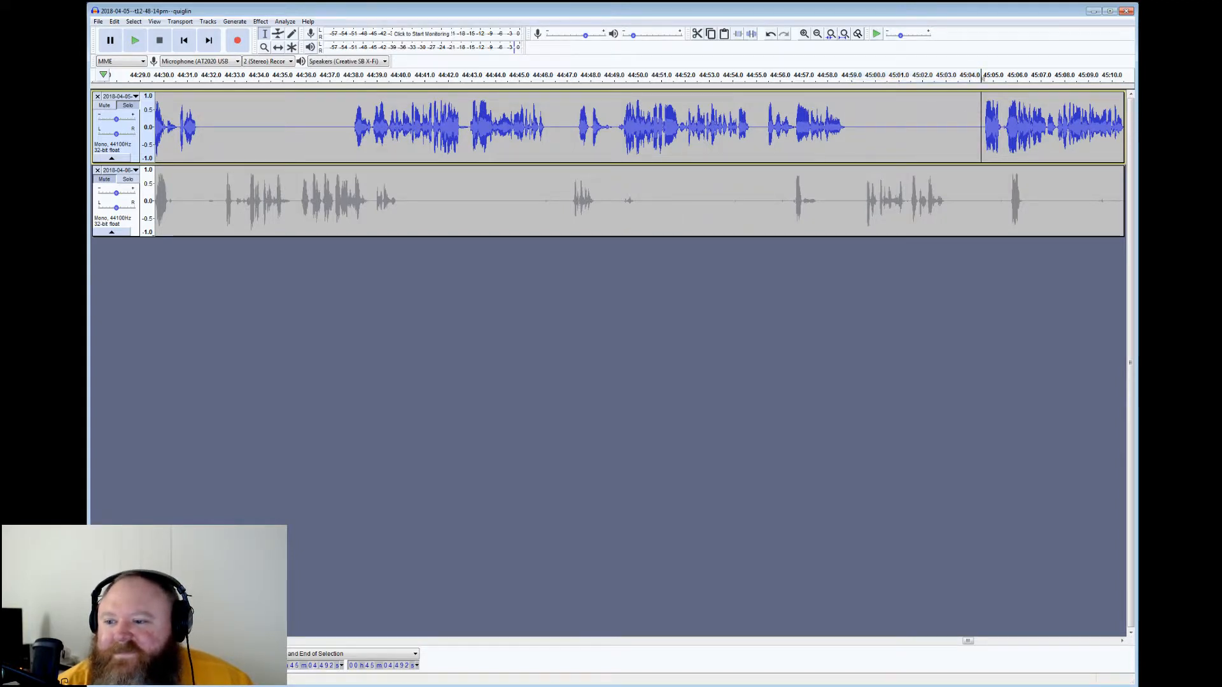
pyautogui.click(135, 40)
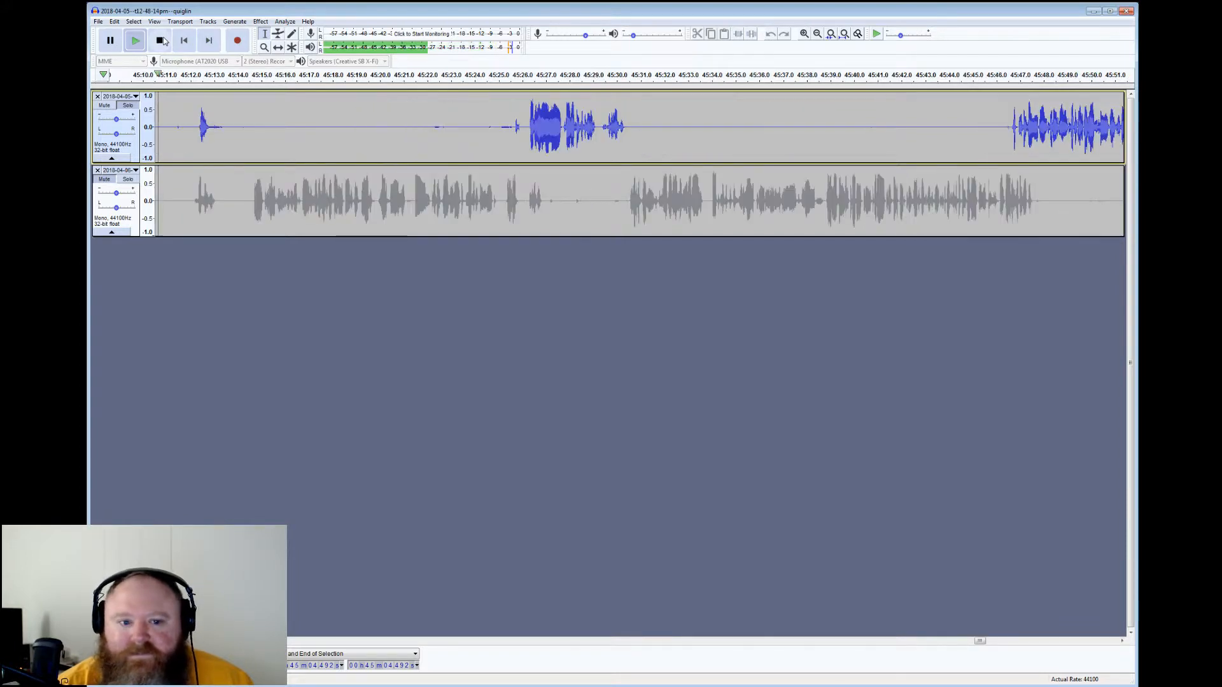
pyautogui.click(163, 41)
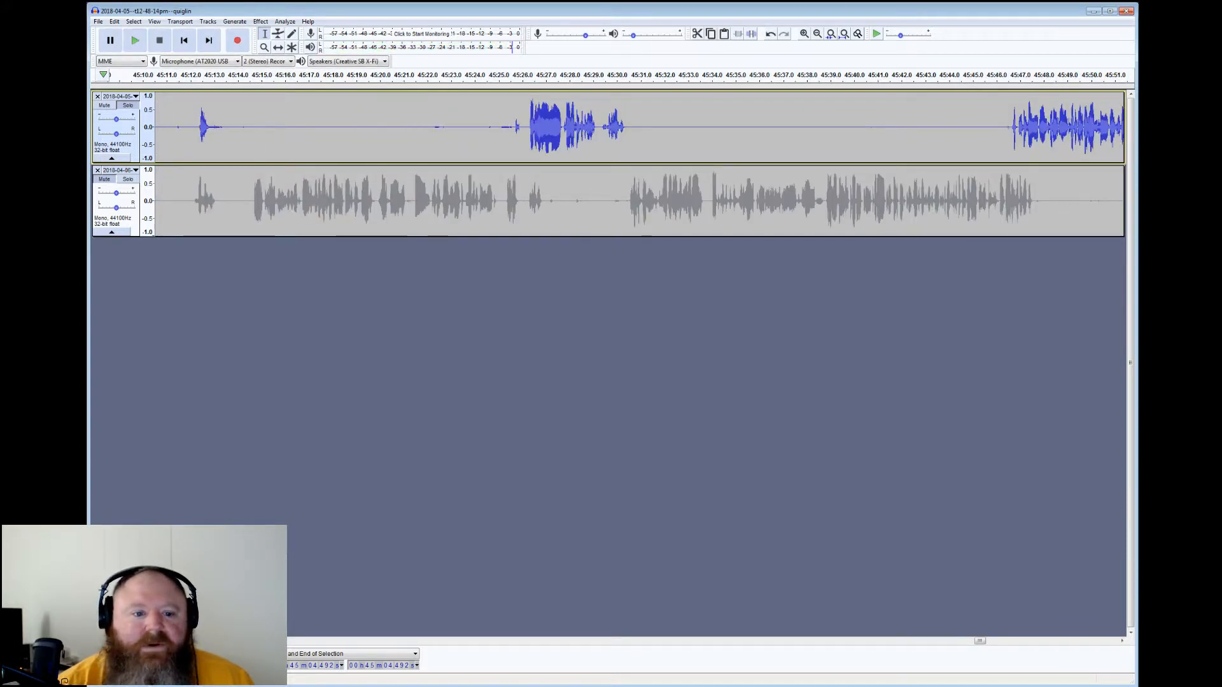
pyautogui.moveTo(214, 127); pyautogui.dragTo(526, 127)
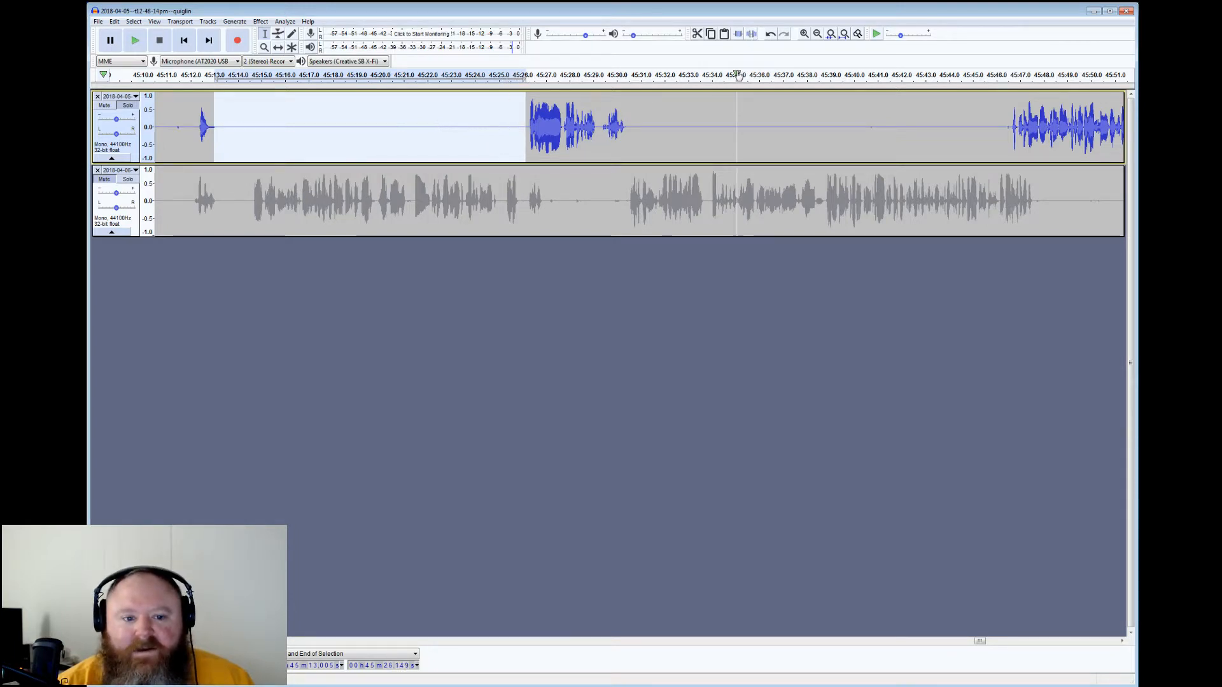
pyautogui.moveTo(628, 128); pyautogui.dragTo(1008, 128)
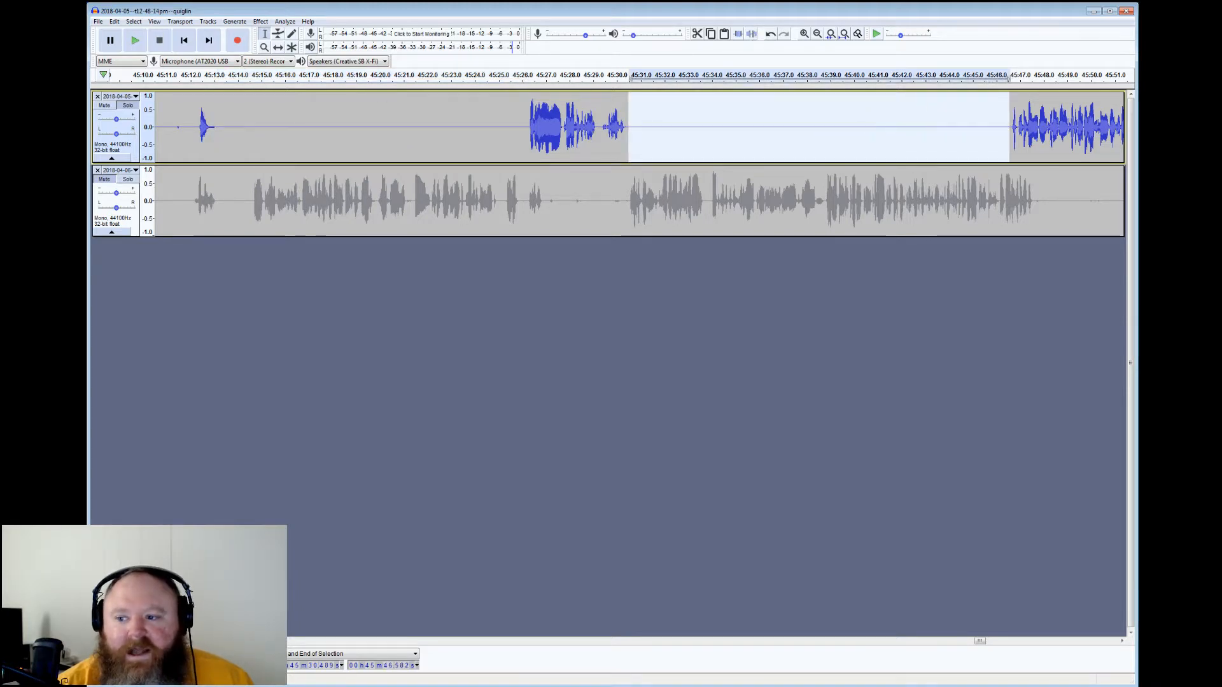
# Listen to the first track from about 45:46.3 and silence the short gaps at about 45:52.0–45:52.3 and 46:04.0–46:04.3
pyautogui.click(1004, 127)
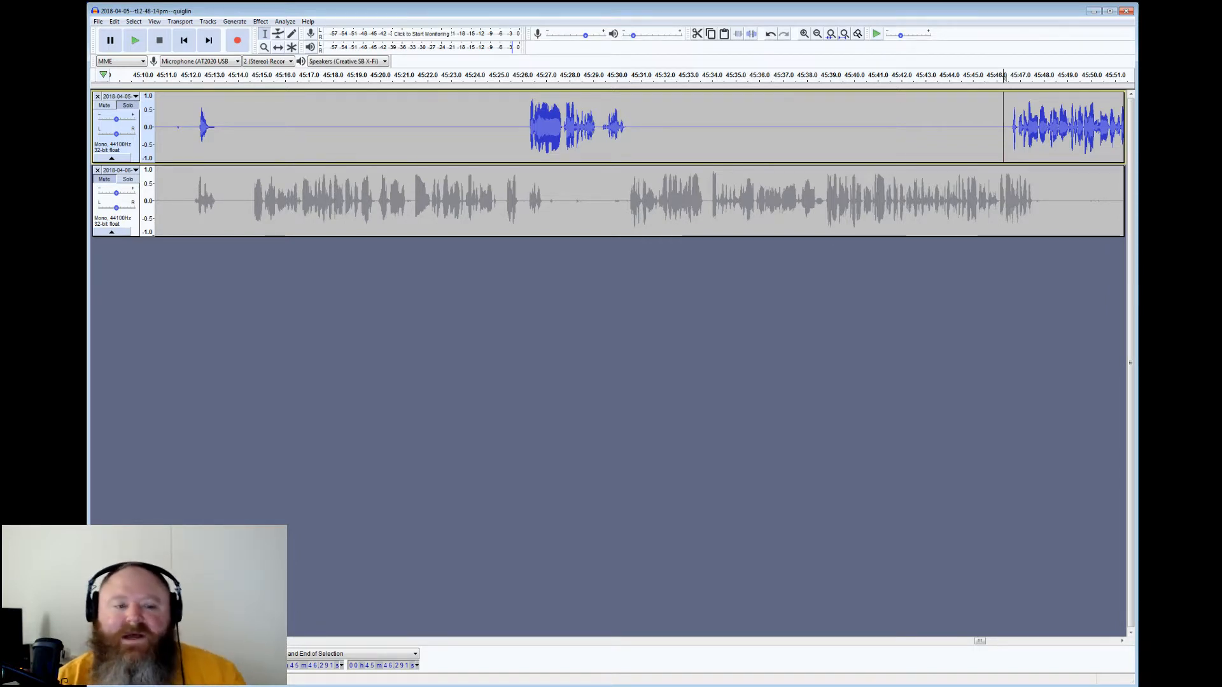
pyautogui.click(136, 42)
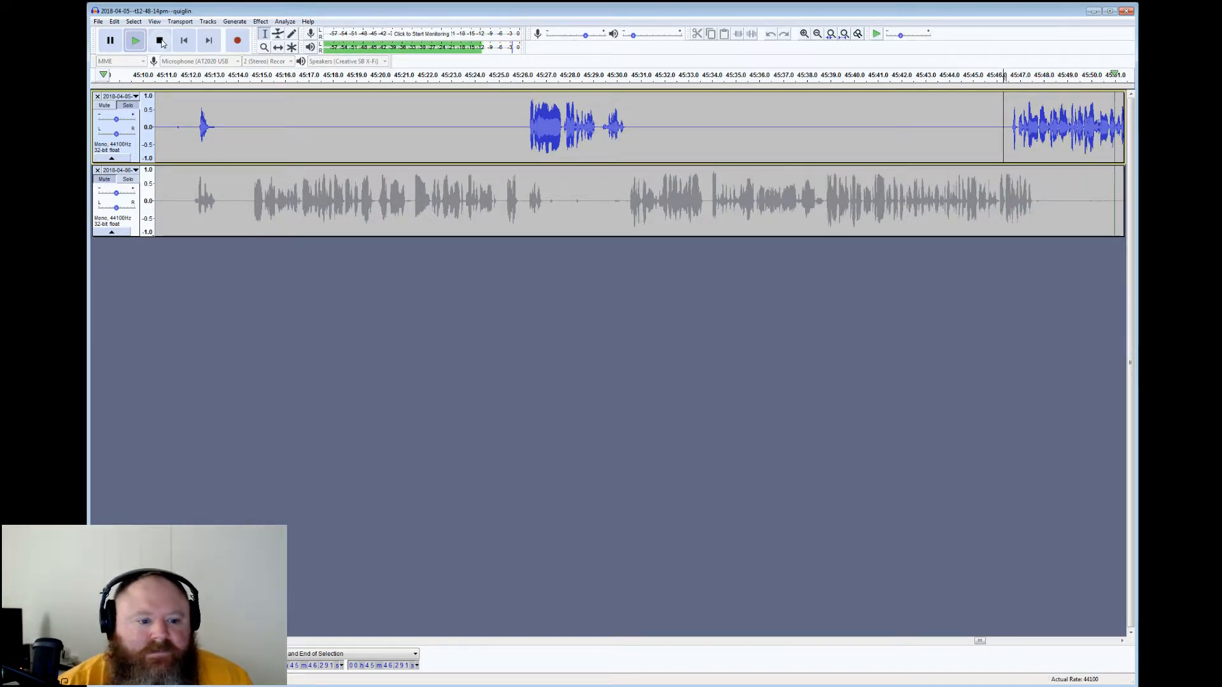
pyautogui.click(160, 40)
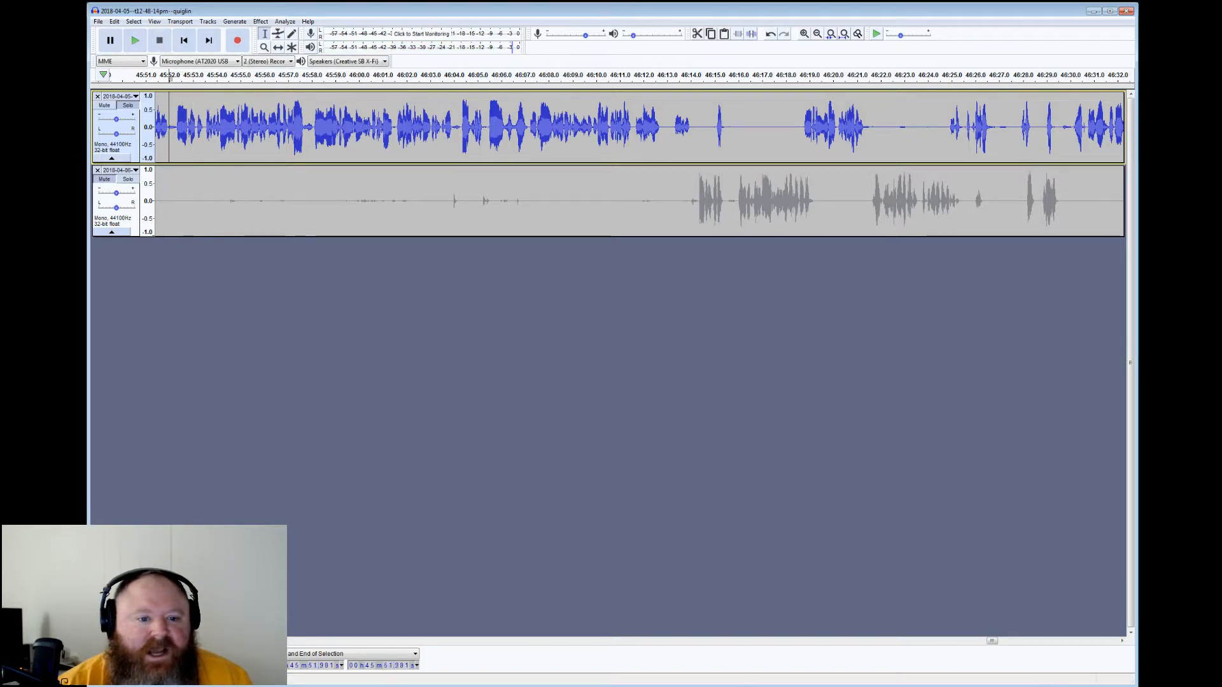
pyautogui.moveTo(169, 77); pyautogui.dragTo(176, 76)
pyautogui.moveTo(176, 127); pyautogui.dragTo(176, 127)
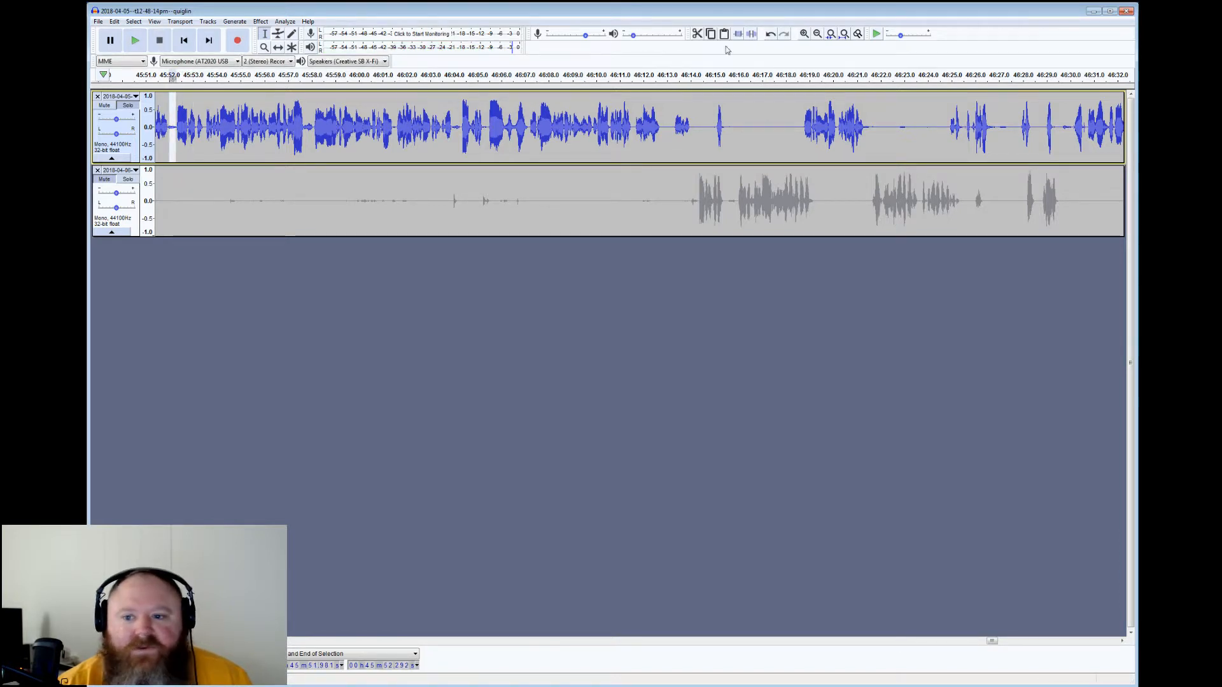
pyautogui.click(753, 34)
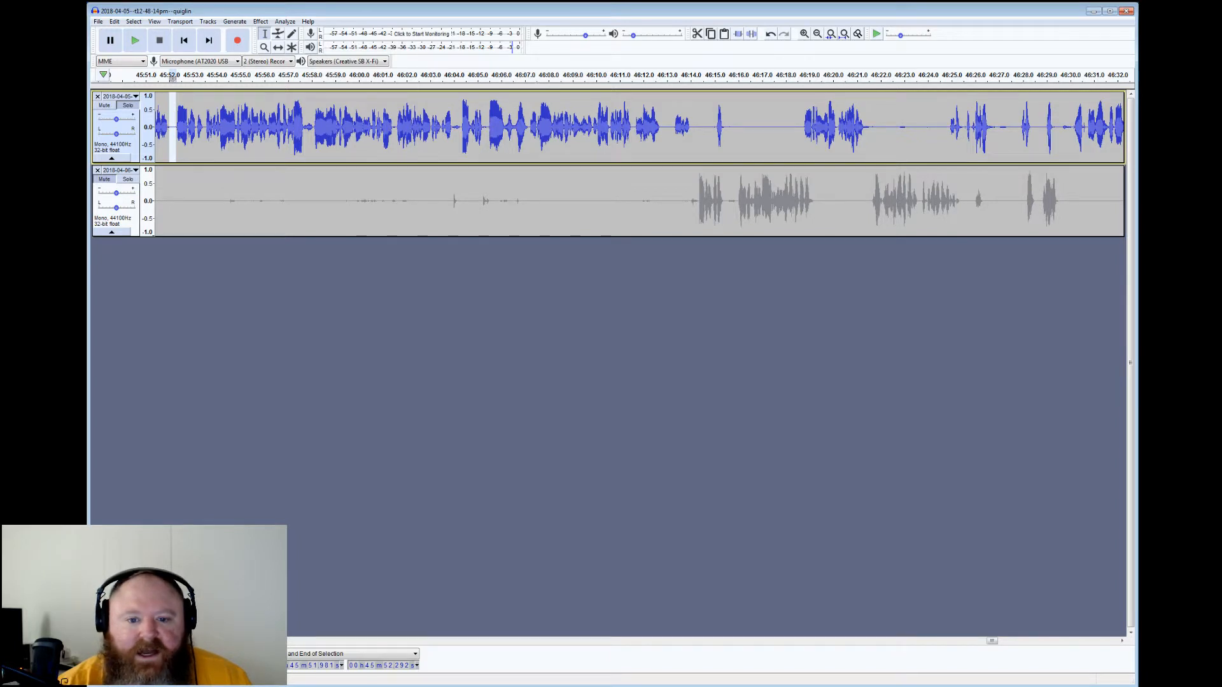
pyautogui.moveTo(454, 76); pyautogui.dragTo(460, 77)
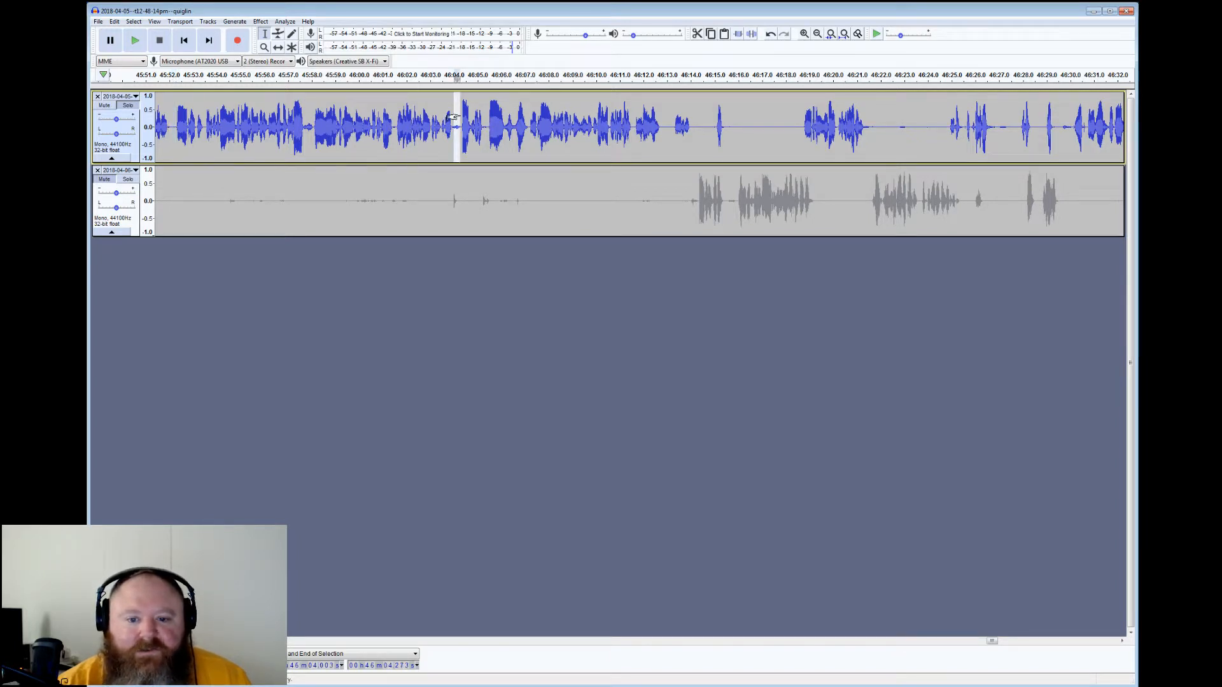
pyautogui.click(751, 34)
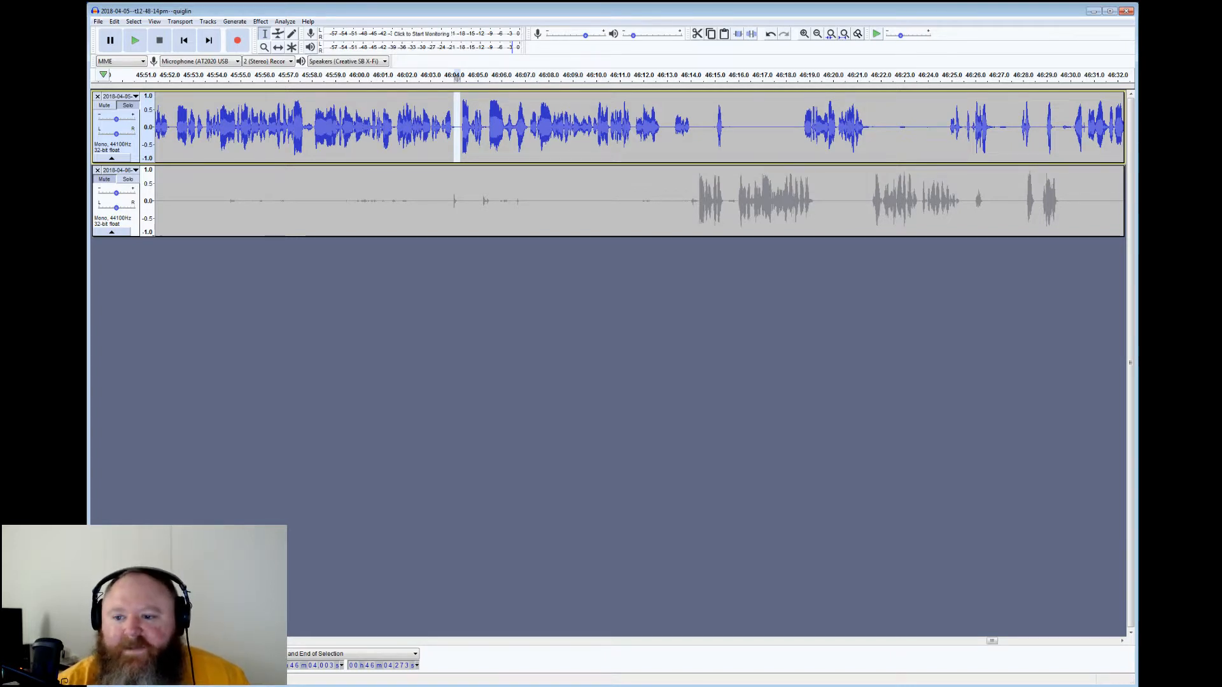
# Silence the first track's gaps at about 46:21.4–46:24.7, 46:26.9–46:27.8, 46:29.3–46:30.1 and 45:57.7–45:58.1
pyautogui.moveTo(867, 127); pyautogui.dragTo(947, 127)
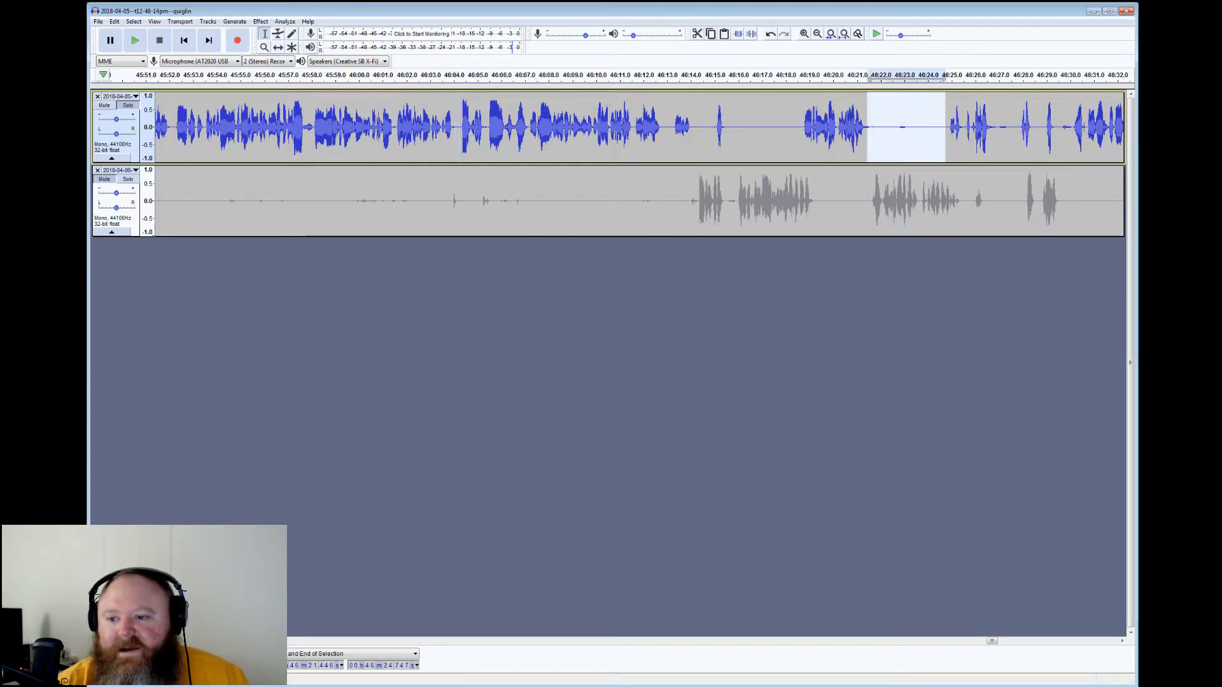
pyautogui.click(751, 33)
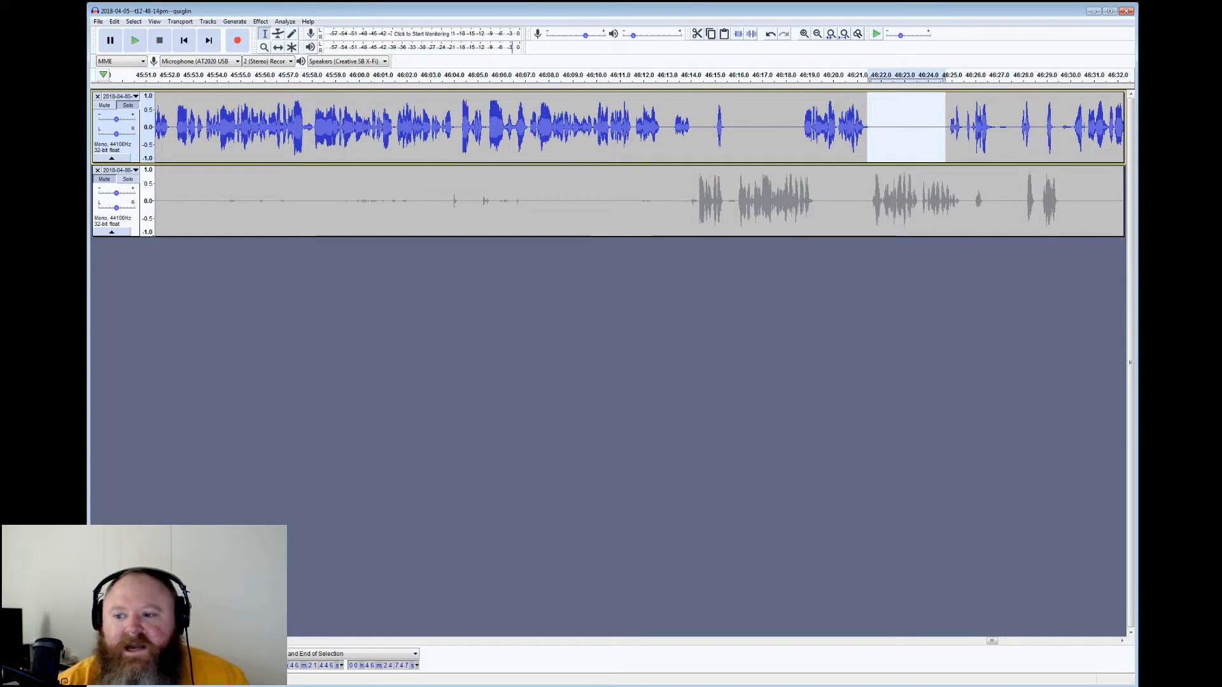
pyautogui.moveTo(997, 127); pyautogui.dragTo(1017, 127)
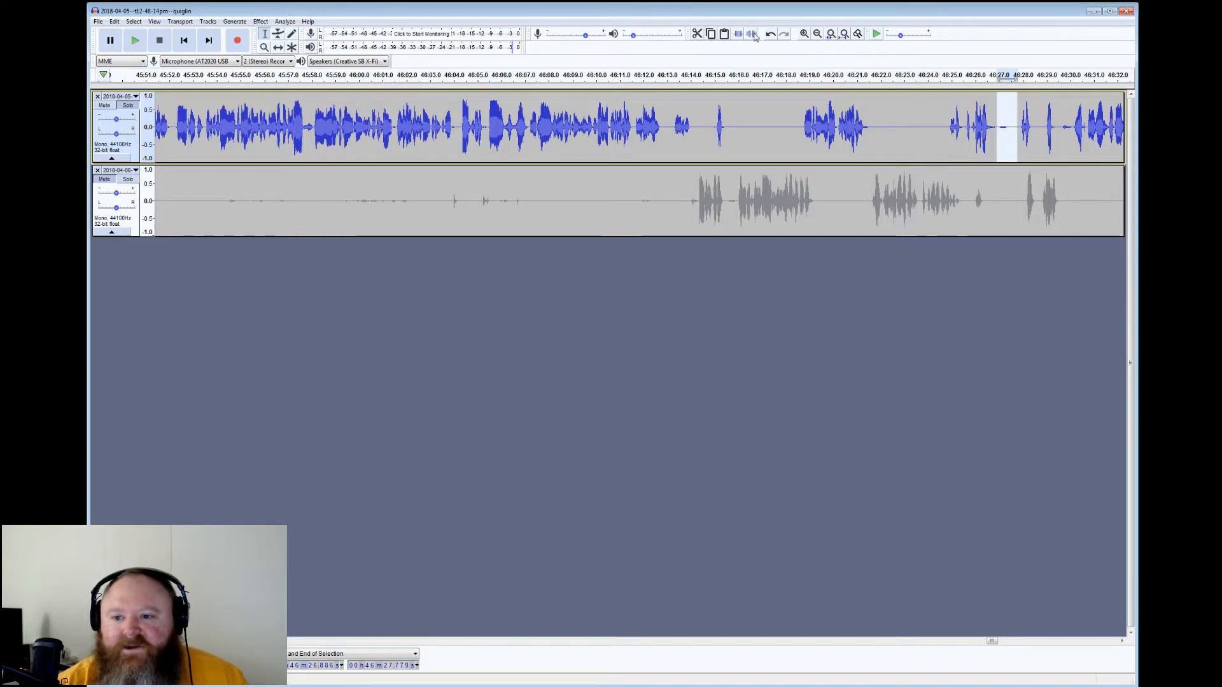
pyautogui.moveTo(1054, 128); pyautogui.dragTo(1072, 127)
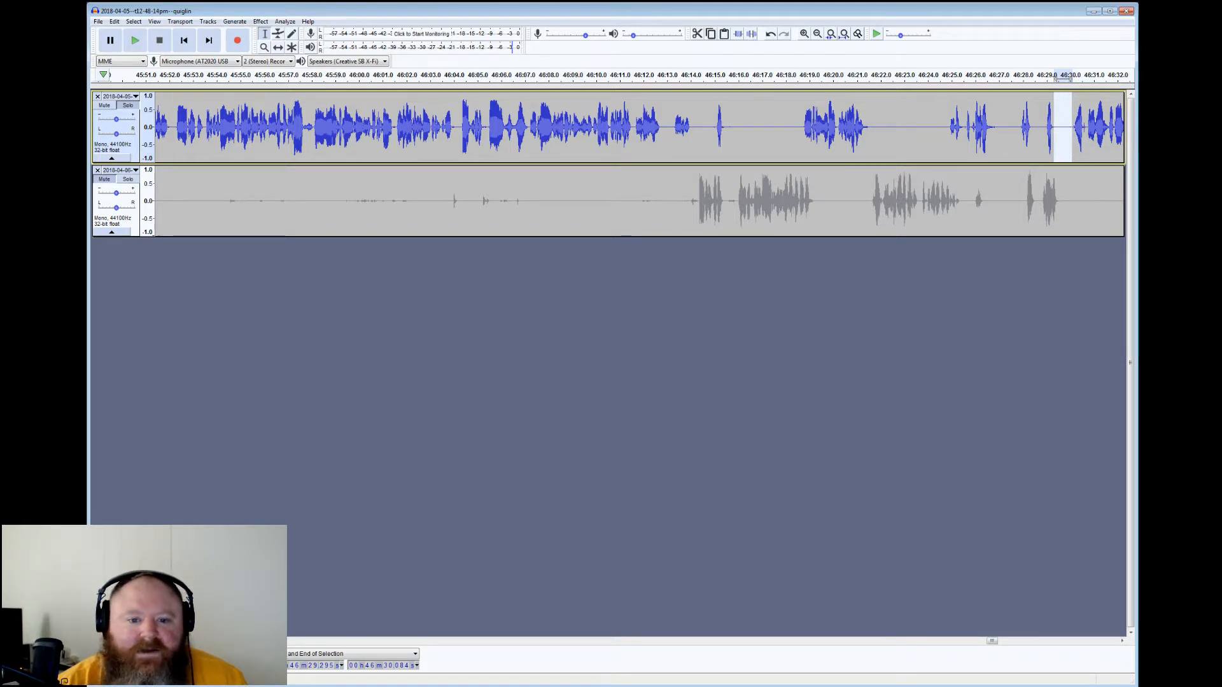
pyautogui.moveTo(304, 76); pyautogui.dragTo(315, 77)
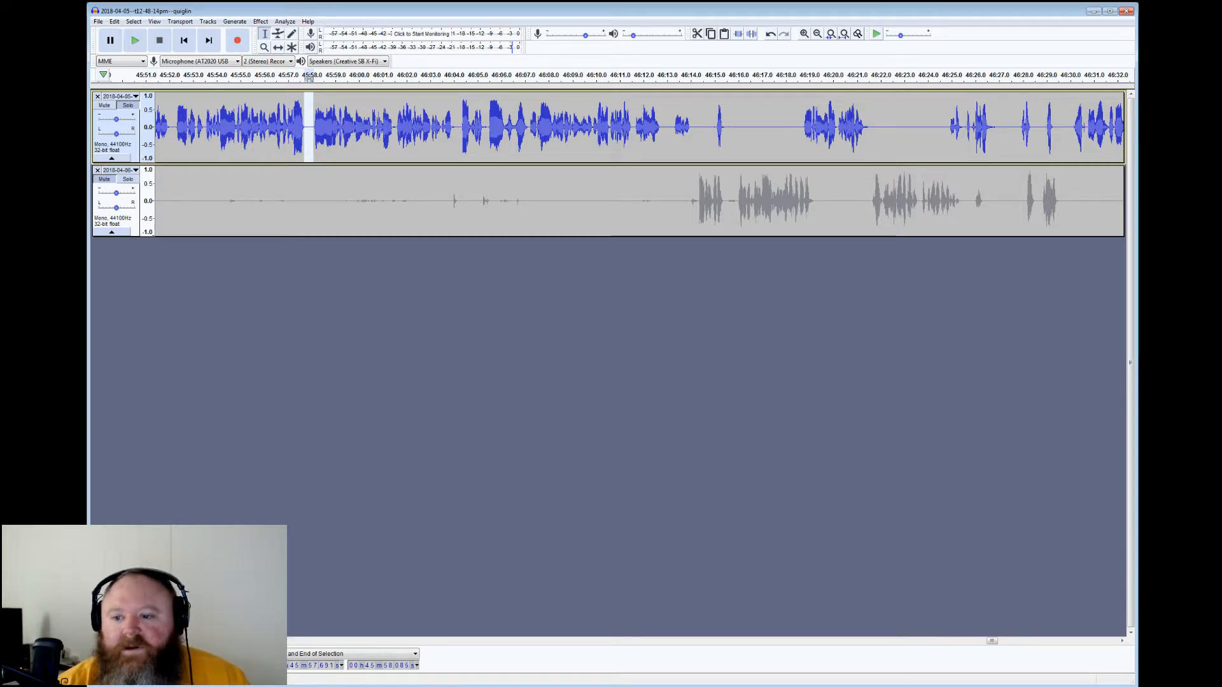
# Listen to the first track from about 46:22.2 and silence its gaps at about 46:34.9–46:35.2 and 46:42.4–46:42.7
pyautogui.click(886, 117)
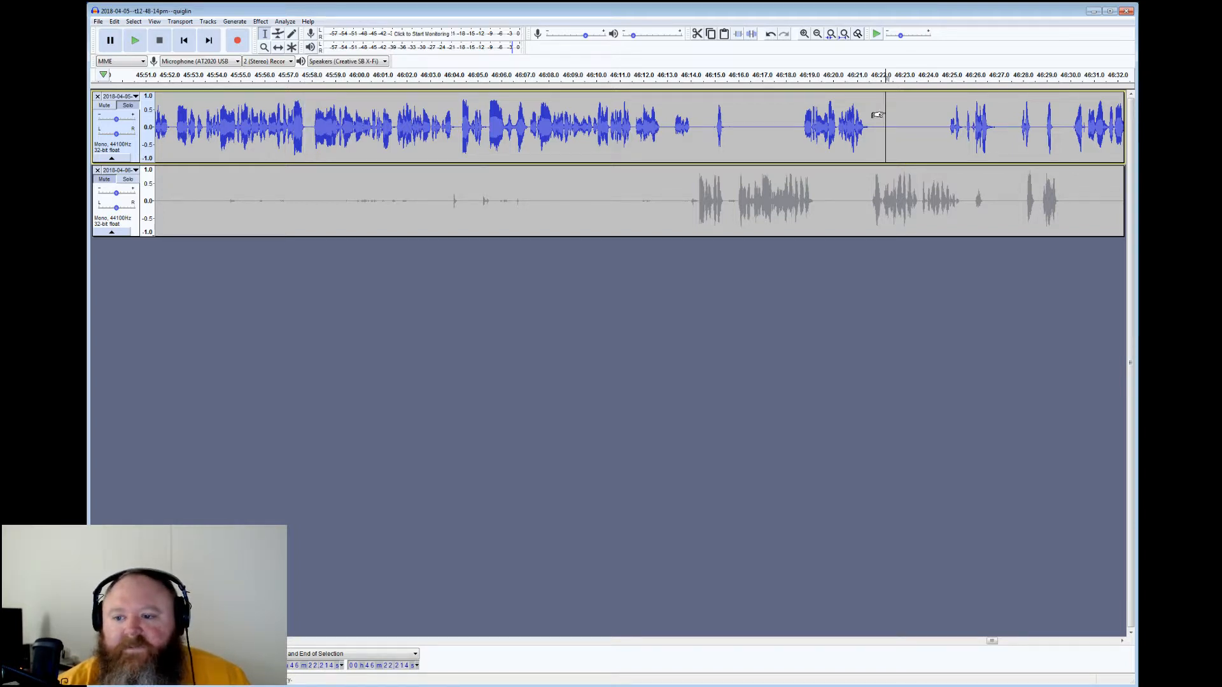
pyautogui.click(136, 40)
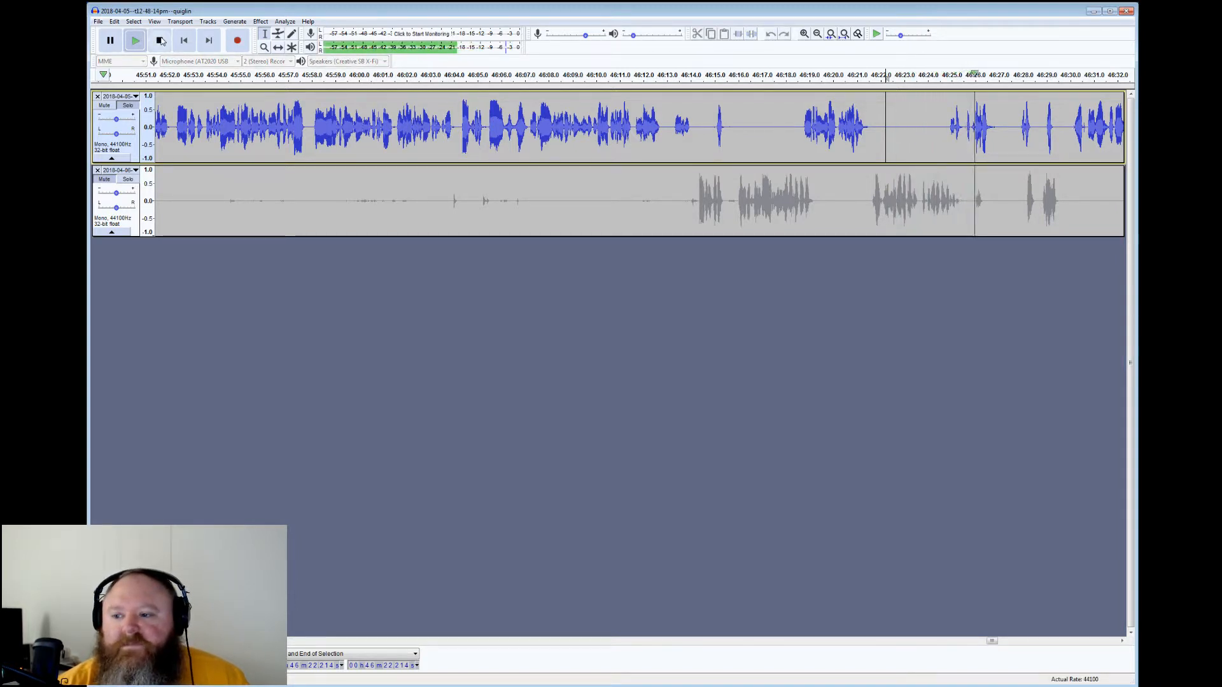
pyautogui.click(161, 41)
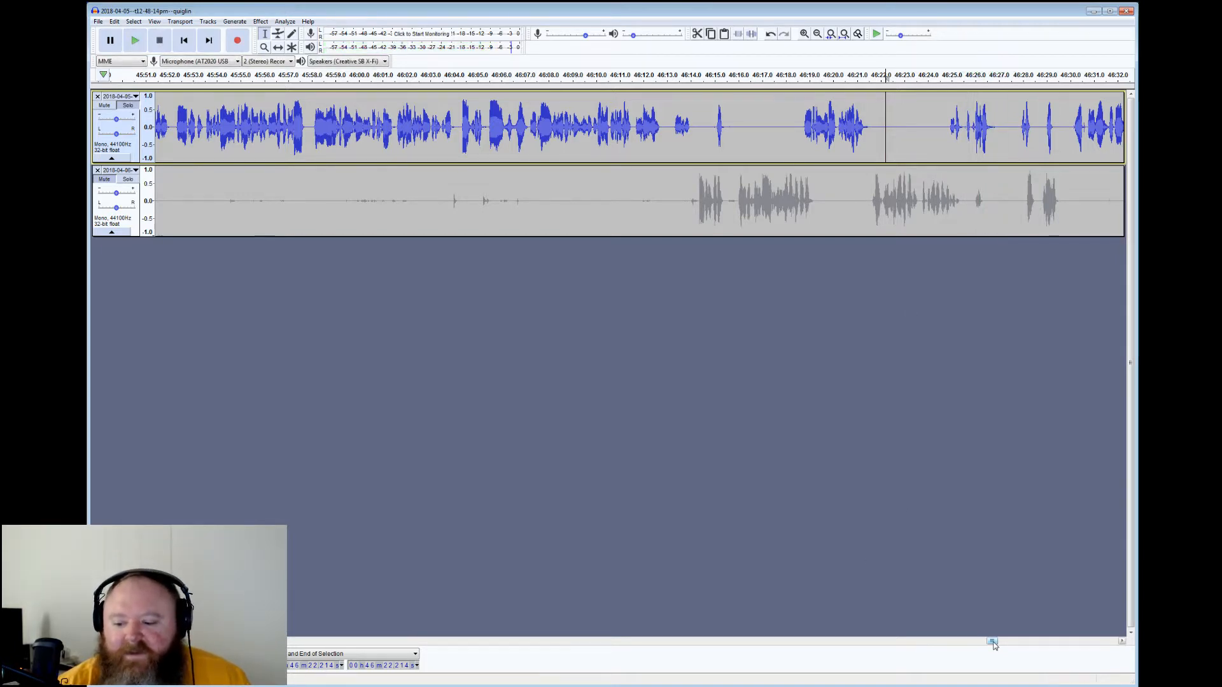
pyautogui.moveTo(994, 644); pyautogui.dragTo(1000, 644)
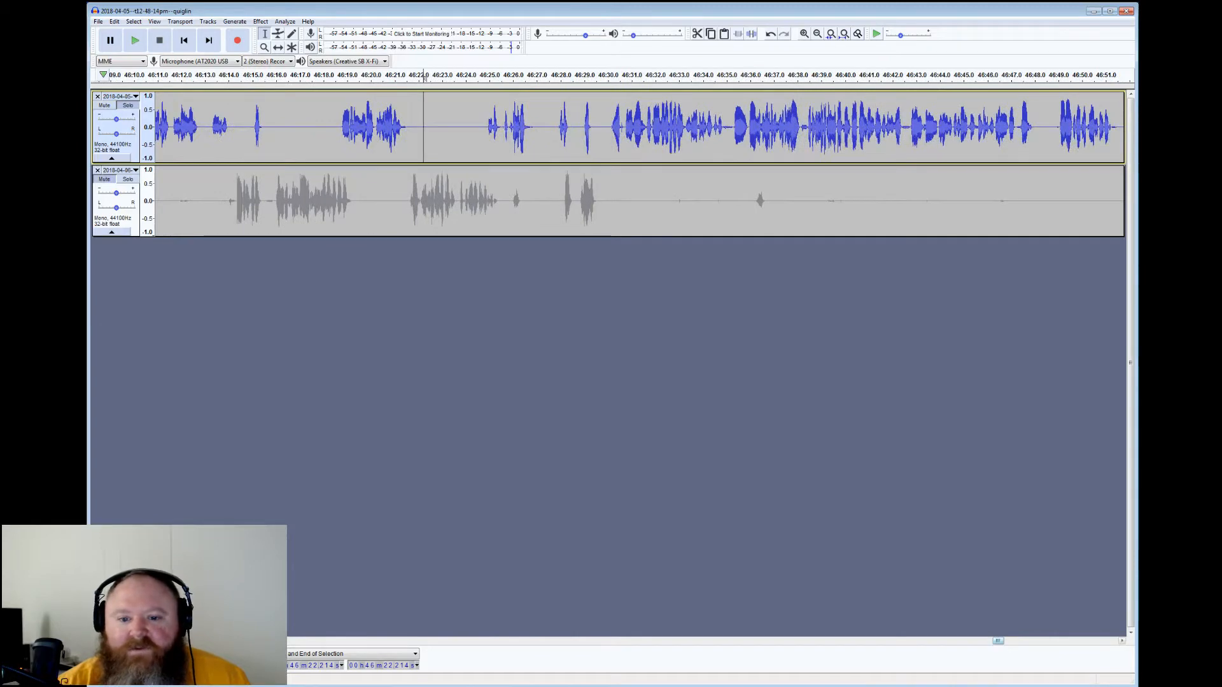
pyautogui.moveTo(724, 77); pyautogui.dragTo(732, 77)
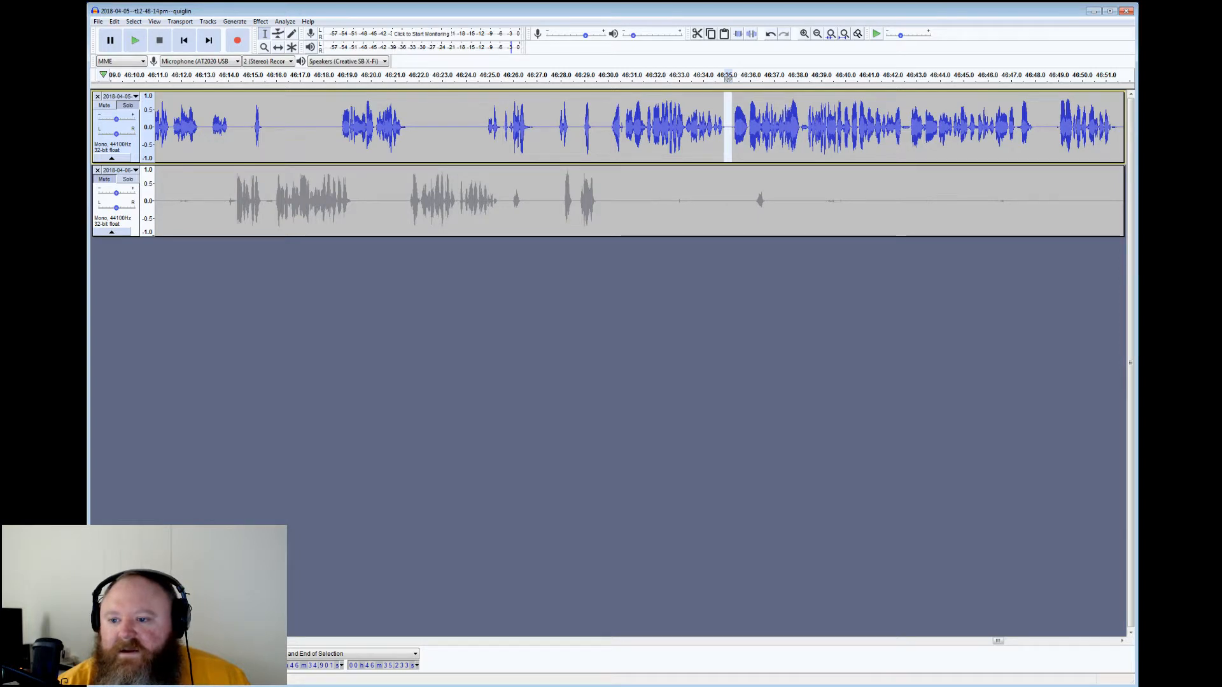
pyautogui.moveTo(902, 76); pyautogui.dragTo(905, 77)
pyautogui.moveTo(903, 120); pyautogui.dragTo(903, 119)
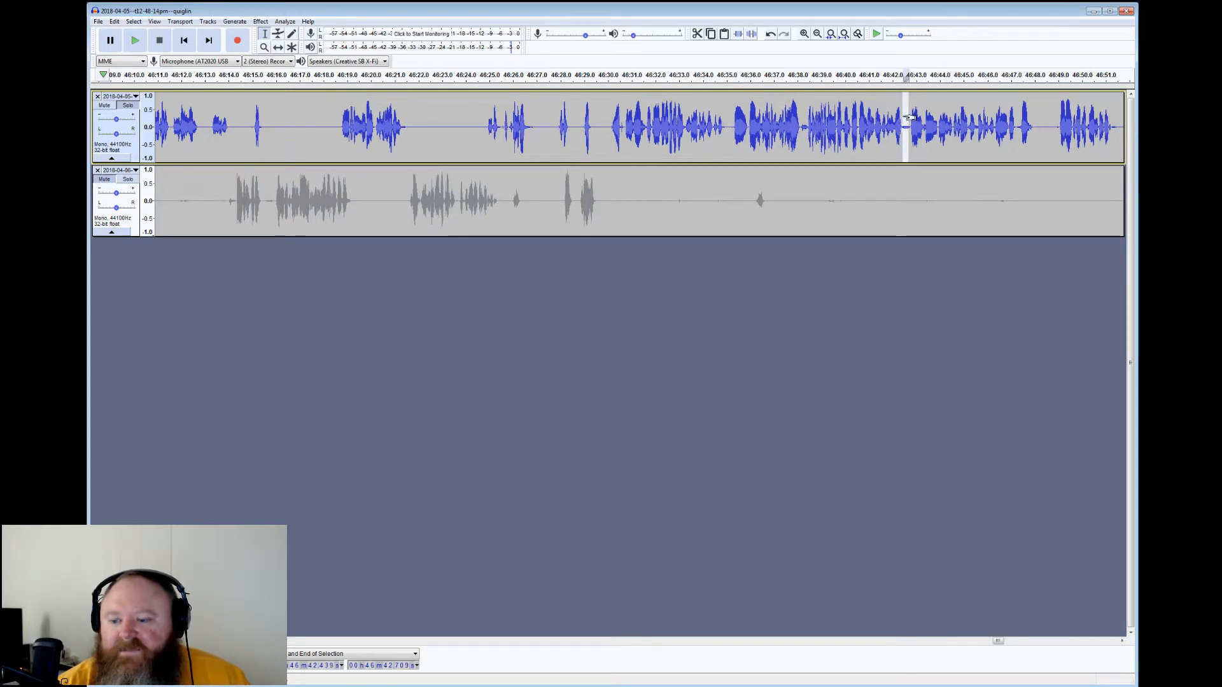
pyautogui.click(753, 34)
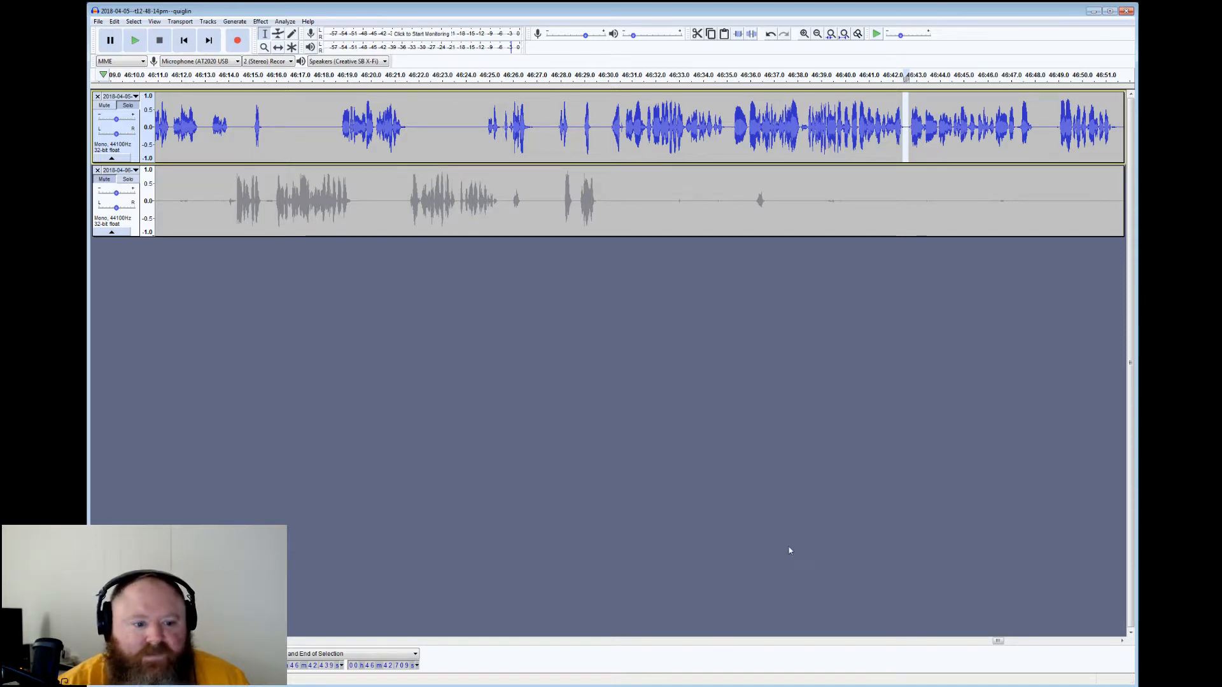
# Silence the first track's gaps at about 46:57.5–46:58.0, 47:07.2–47:07.5 and 47:02.7–47:02.9
pyautogui.moveTo(996, 641); pyautogui.dragTo(1006, 642)
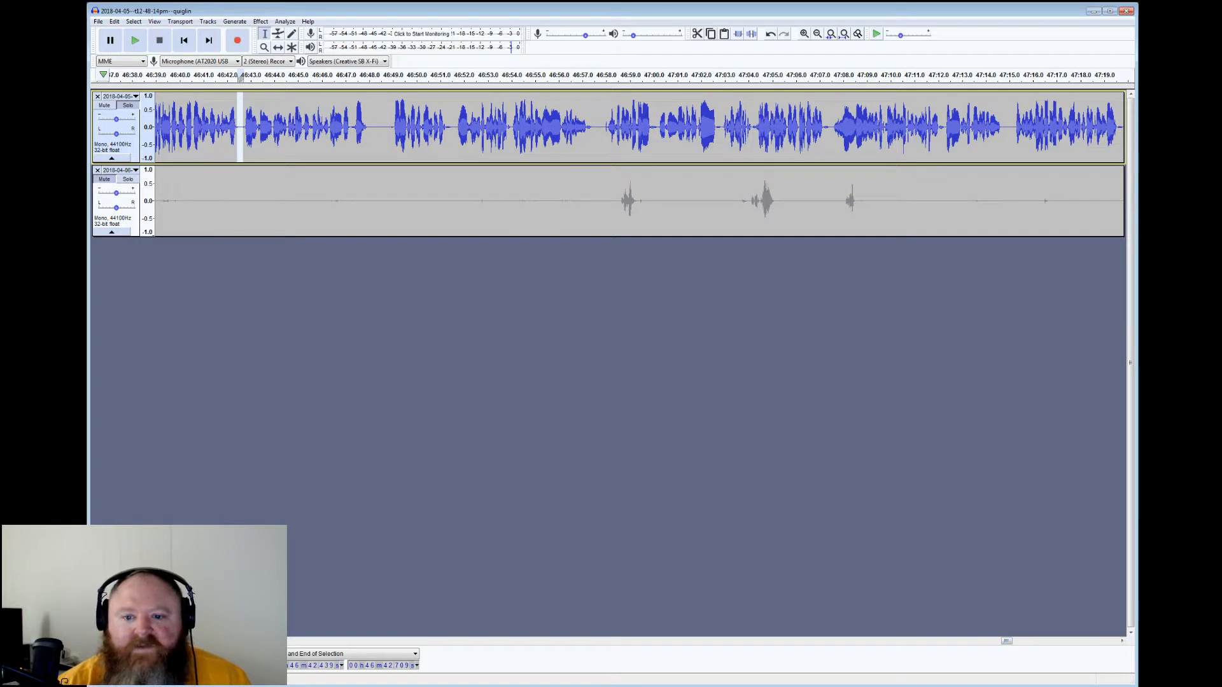
pyautogui.moveTo(594, 127); pyautogui.dragTo(607, 127)
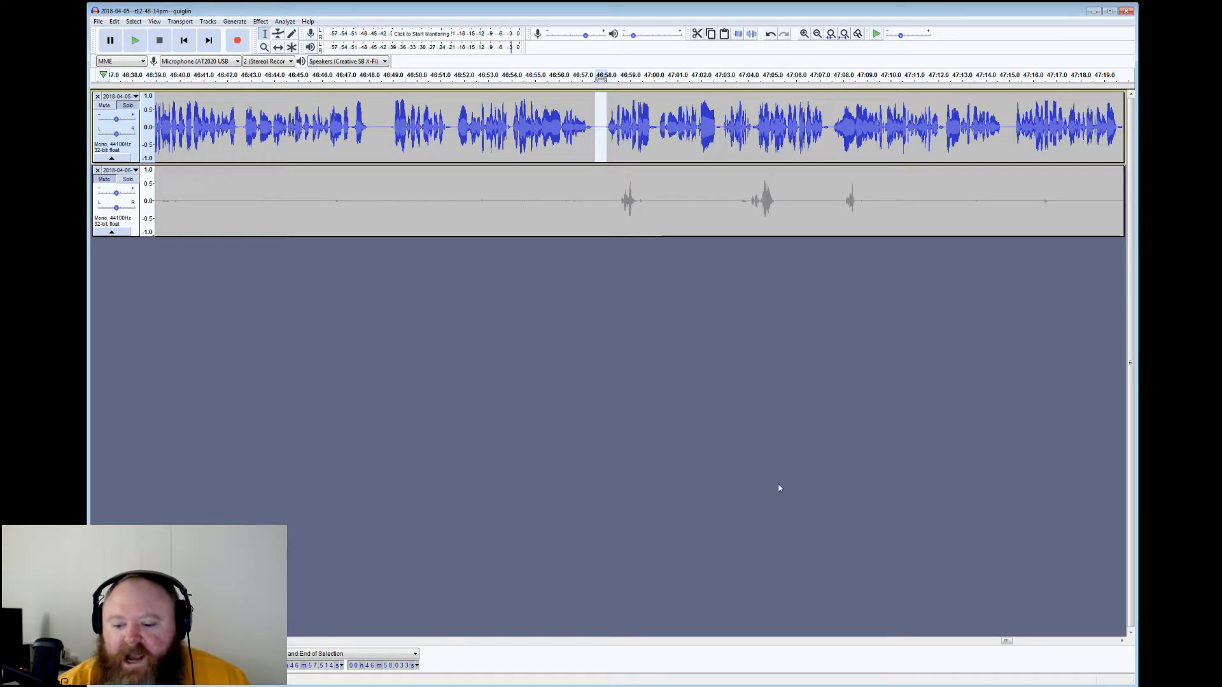
pyautogui.moveTo(832, 75); pyautogui.dragTo(827, 75)
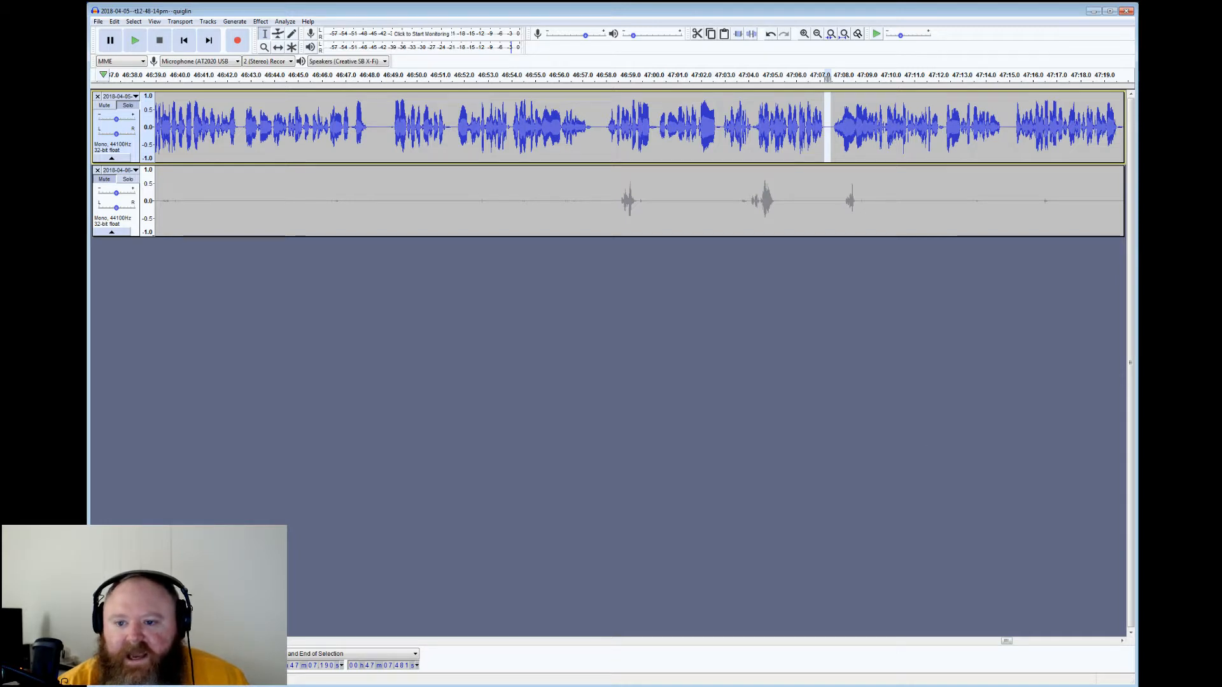
pyautogui.moveTo(718, 75); pyautogui.dragTo(721, 75)
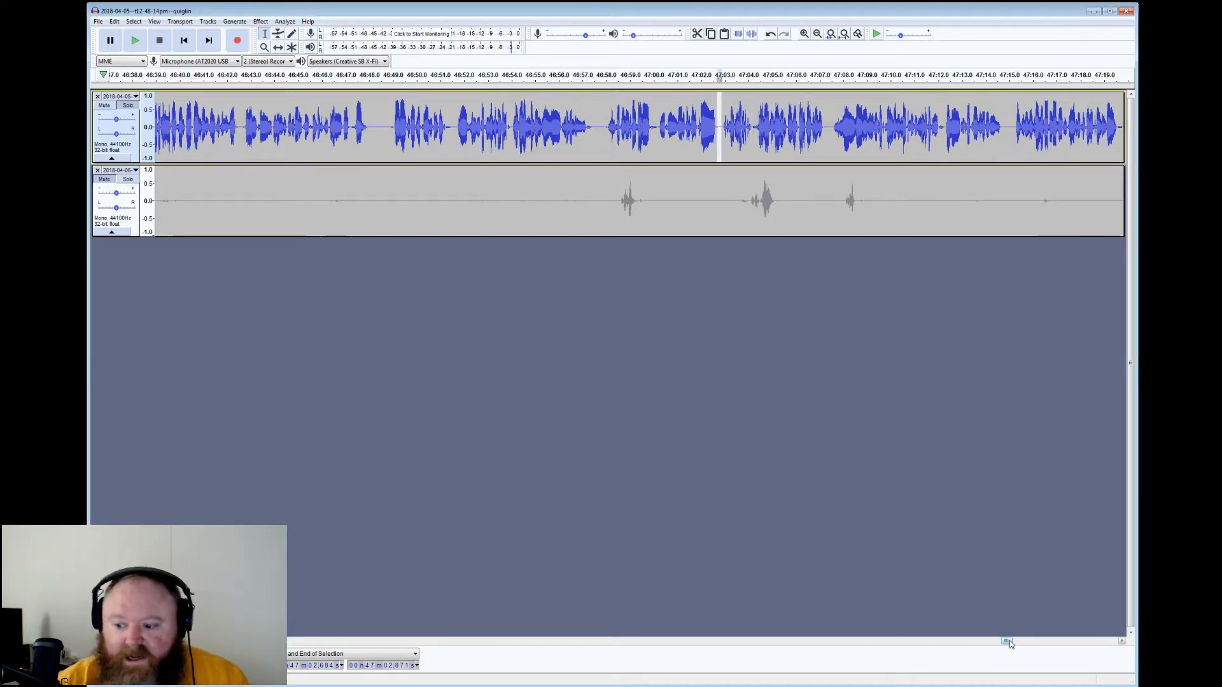
# Silence the first track's gaps at about 47:29.6–47:30.5 and 47:19.6–47:20.0
pyautogui.moveTo(1010, 640); pyautogui.dragTo(1014, 640)
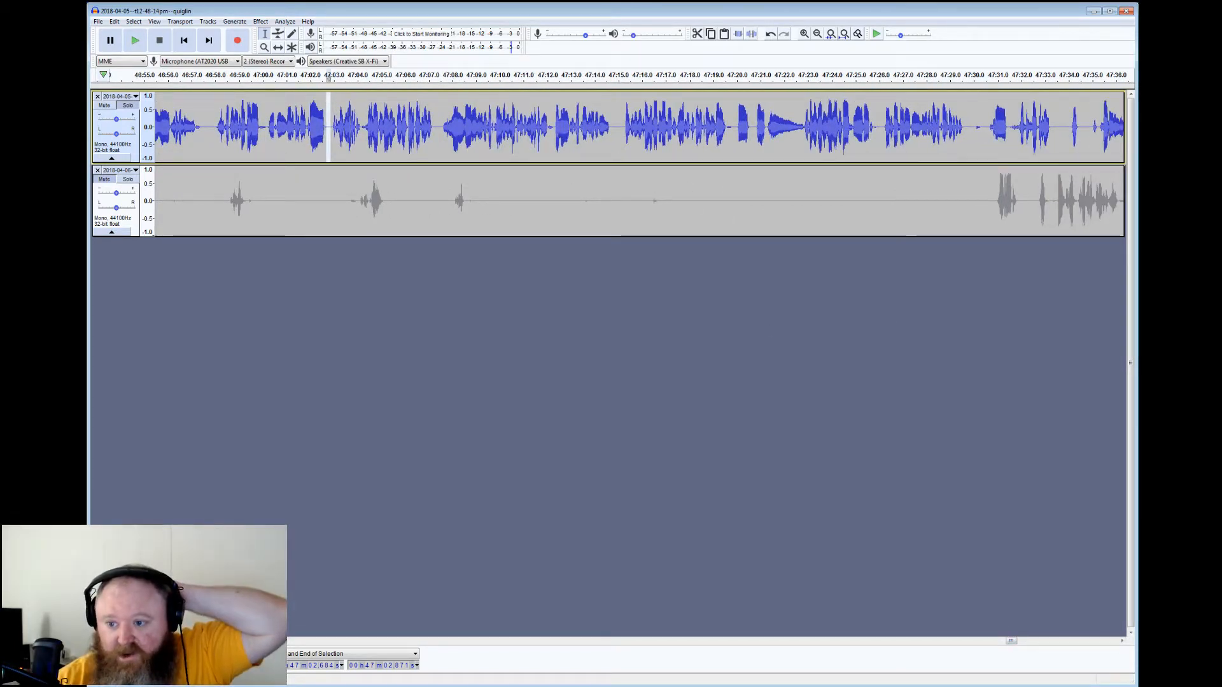
pyautogui.moveTo(964, 127); pyautogui.dragTo(986, 127)
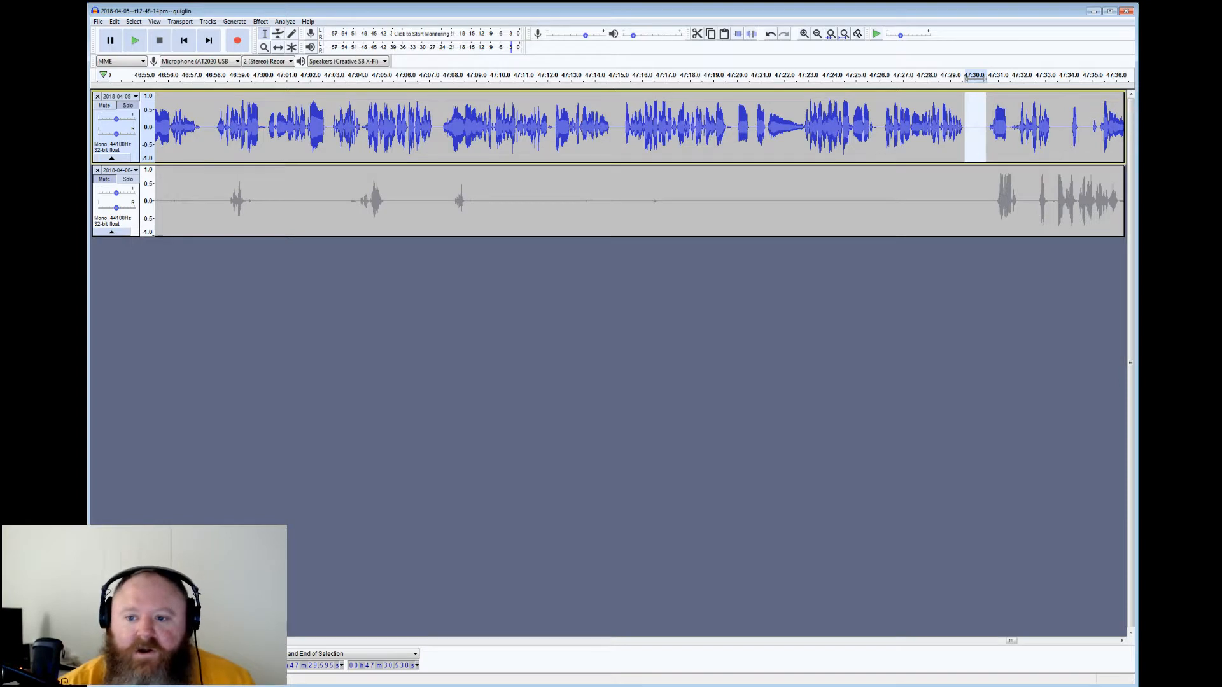
pyautogui.moveTo(738, 76); pyautogui.dragTo(729, 76)
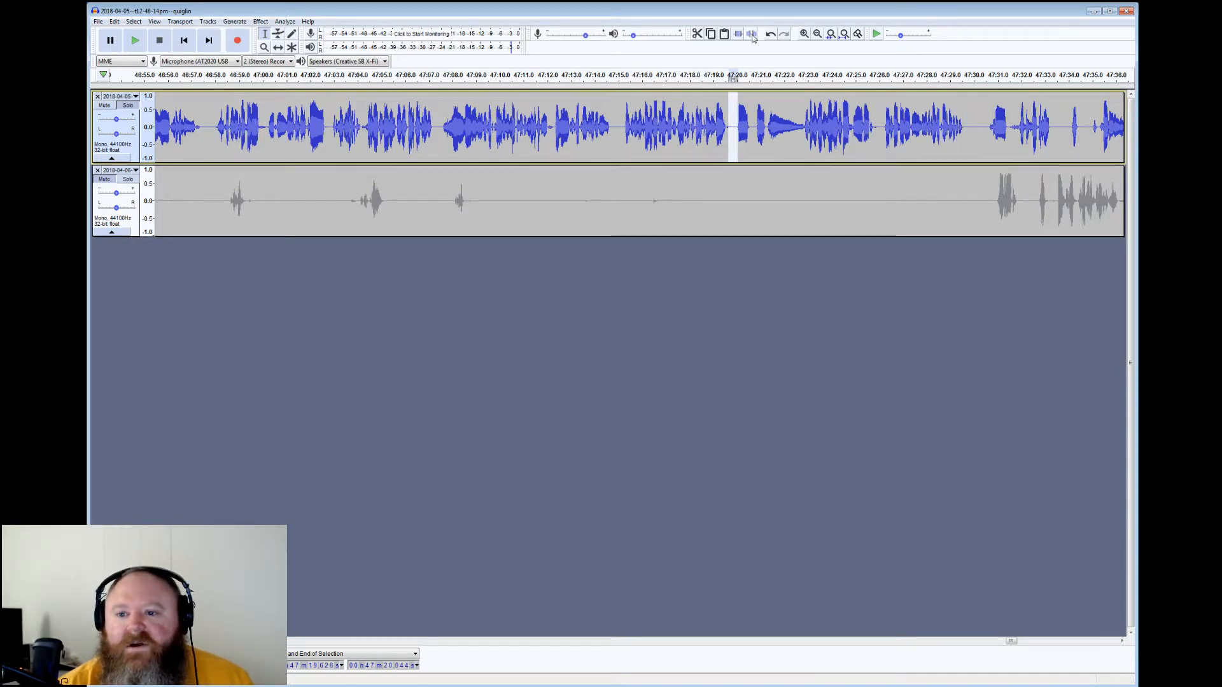
# Listen to the first track from about 47:34.8 and silence its stretches at about 47:46.2–47:55.3 and 48:01.2–48:18.5
pyautogui.click(1088, 131)
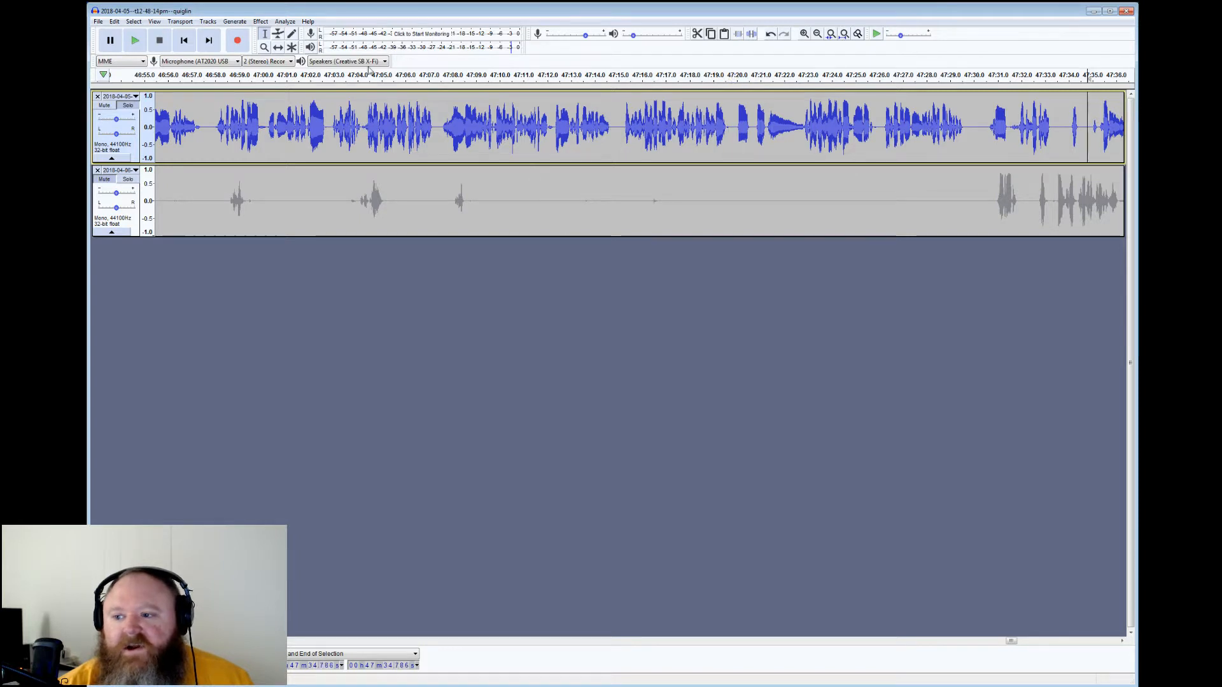
pyautogui.click(136, 42)
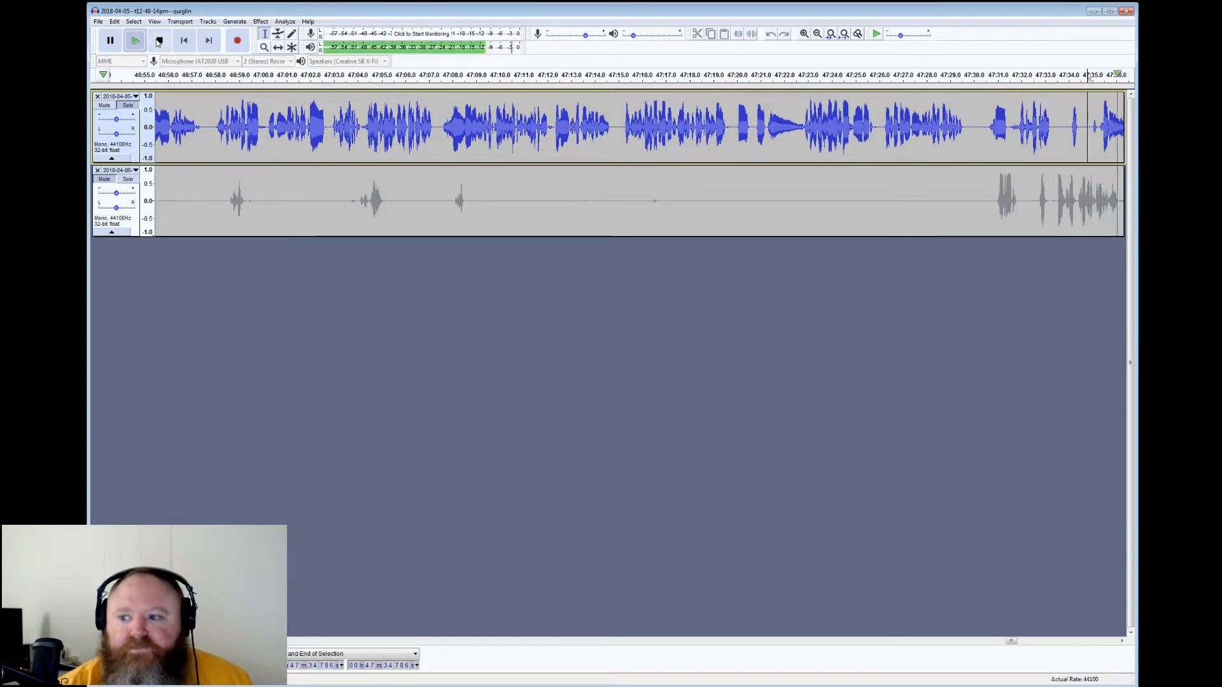
pyautogui.click(157, 42)
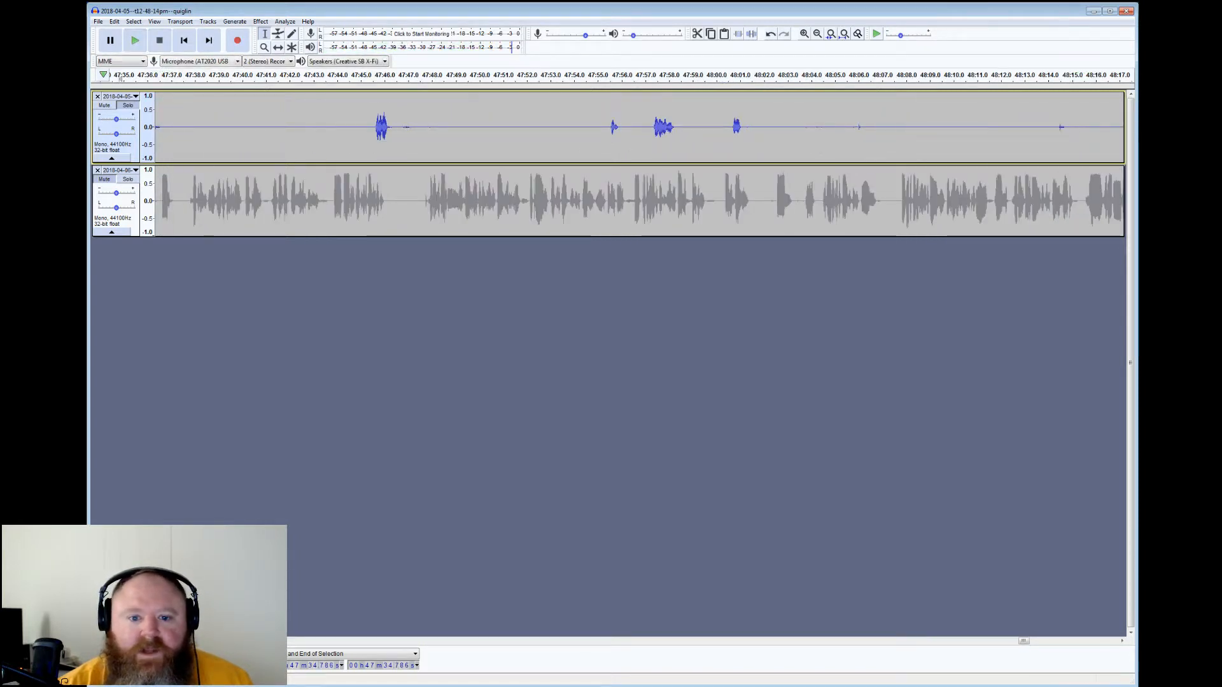
pyautogui.moveTo(390, 128); pyautogui.dragTo(604, 113)
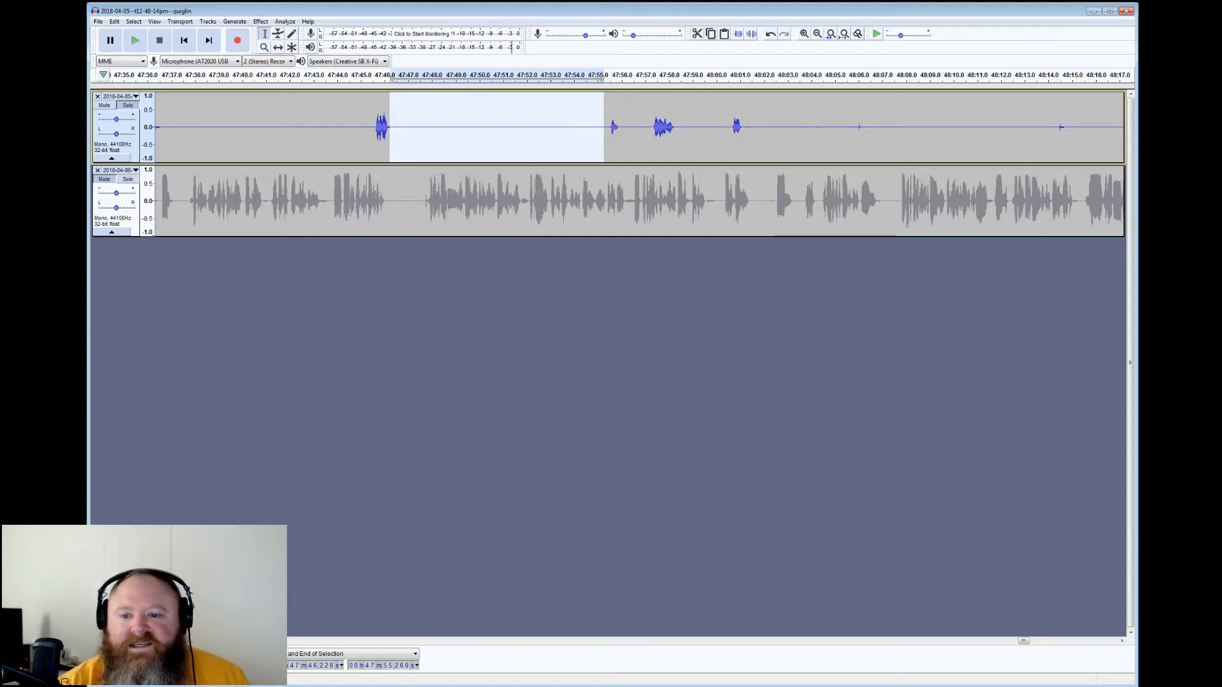
pyautogui.moveTo(745, 127); pyautogui.dragTo(1006, 127)
pyautogui.click(753, 35)
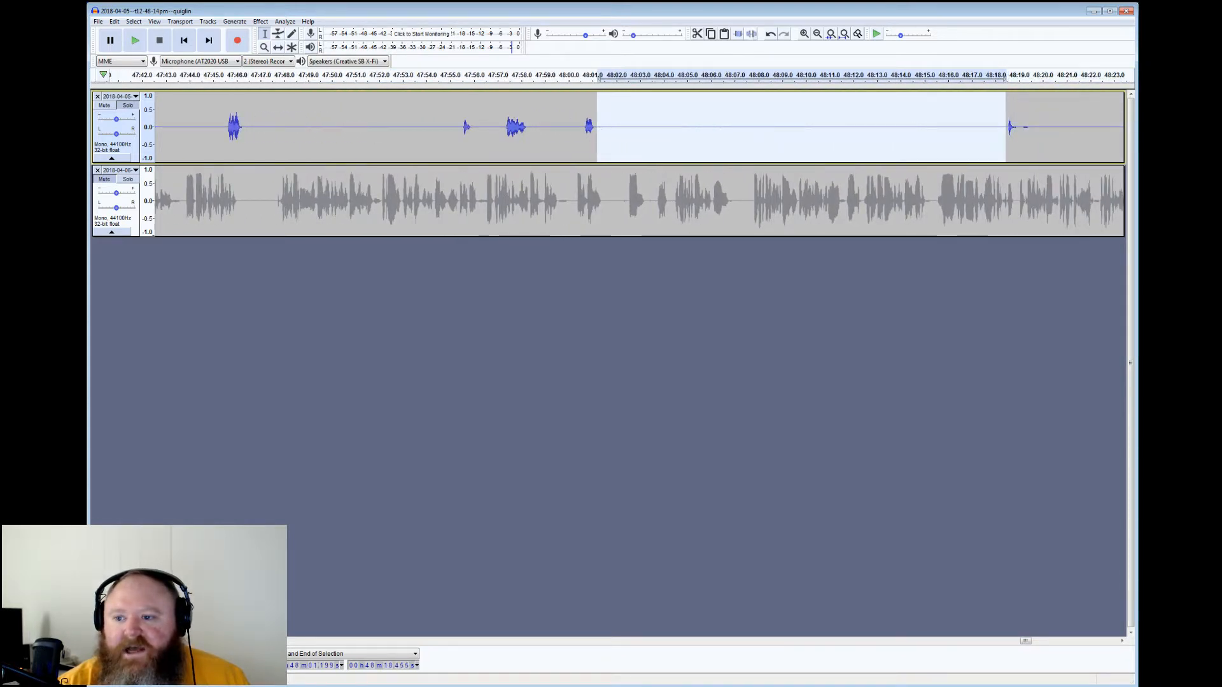
# Listen to the first track from about 48:18.1 and silence its long stretch at about 48:19.1–48:49.8
pyautogui.click(999, 127)
pyautogui.click(135, 41)
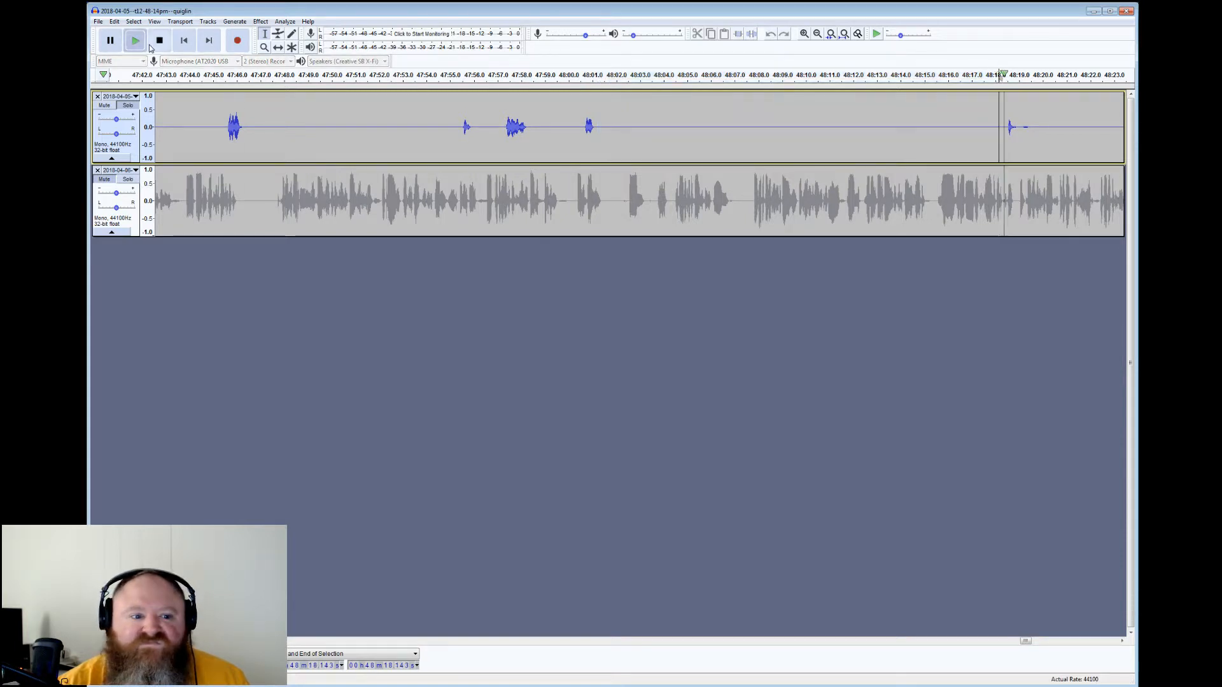
pyautogui.click(159, 42)
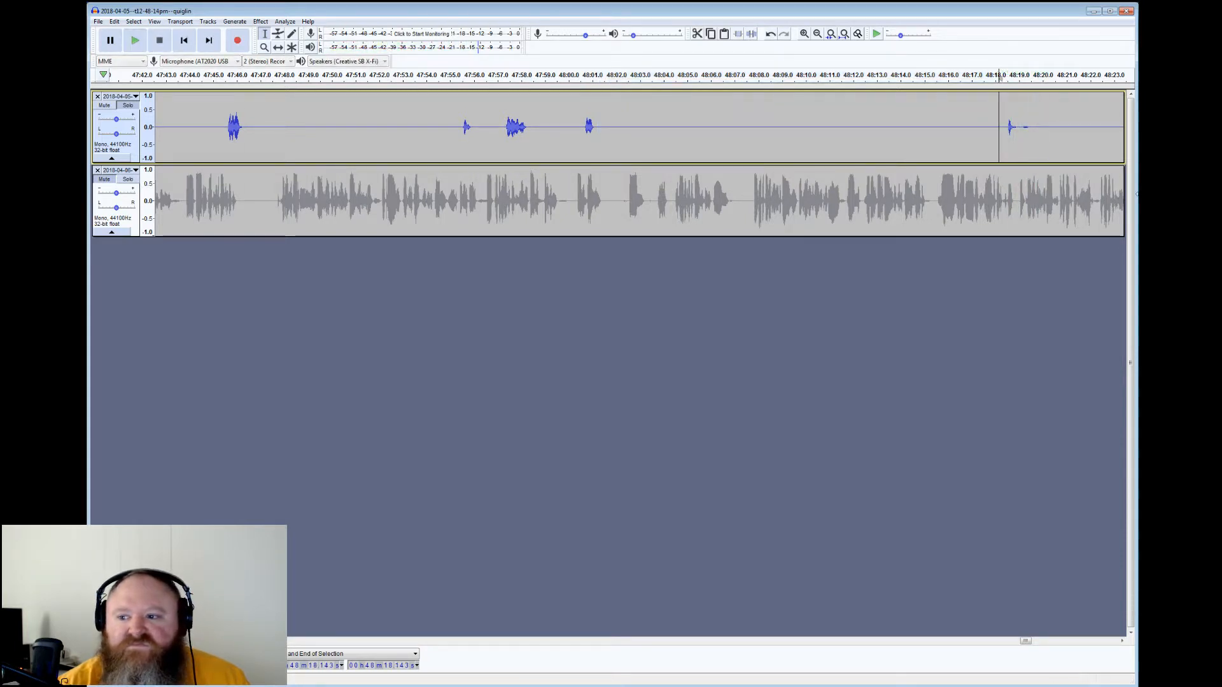
pyautogui.moveTo(1020, 128)
pyautogui.mouseDown()
pyautogui.moveTo(1130, 127)
pyautogui.moveTo(1012, 127)
pyautogui.mouseUp()
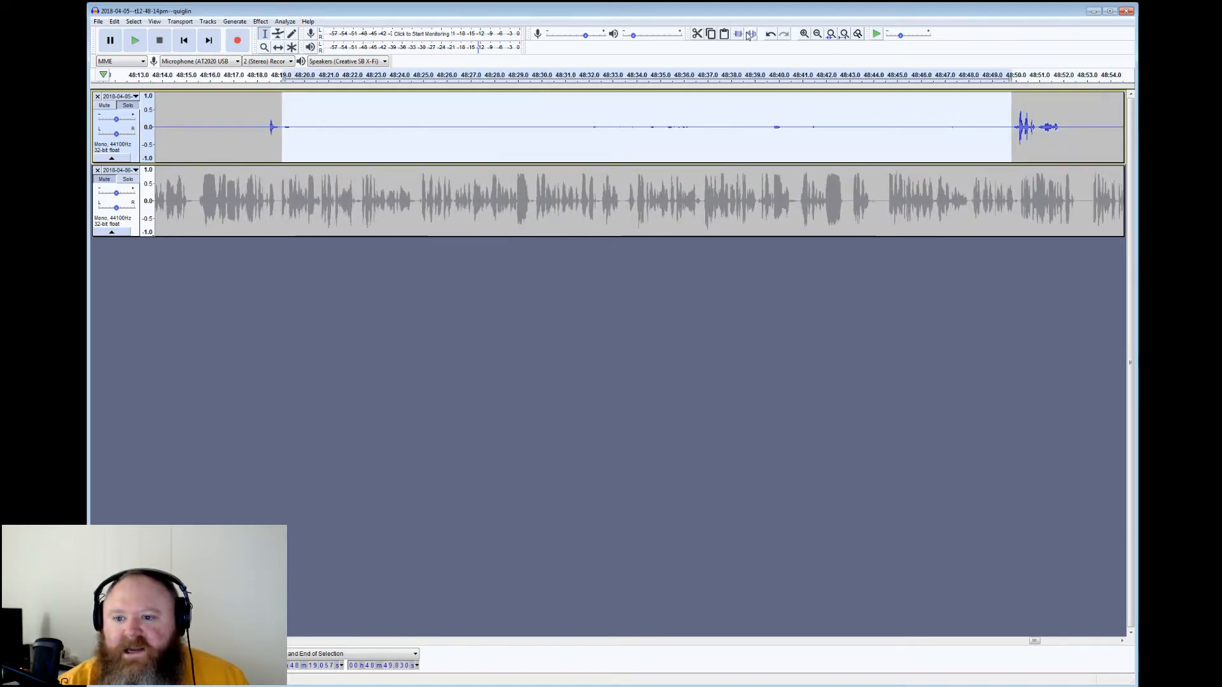
# Listen to the first track from about 48:49.5 and silence its stretches at about 48:52.0–48:57.6 and 49:24.9–49:31.5
pyautogui.click(1004, 124)
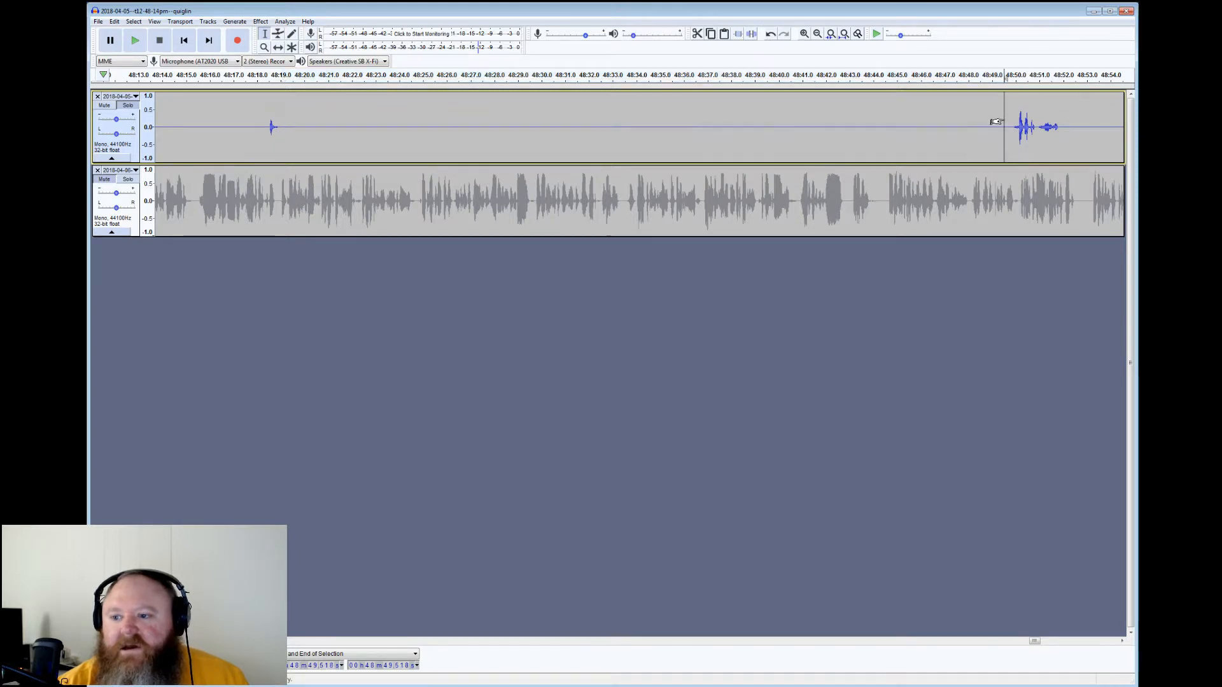
pyautogui.click(135, 40)
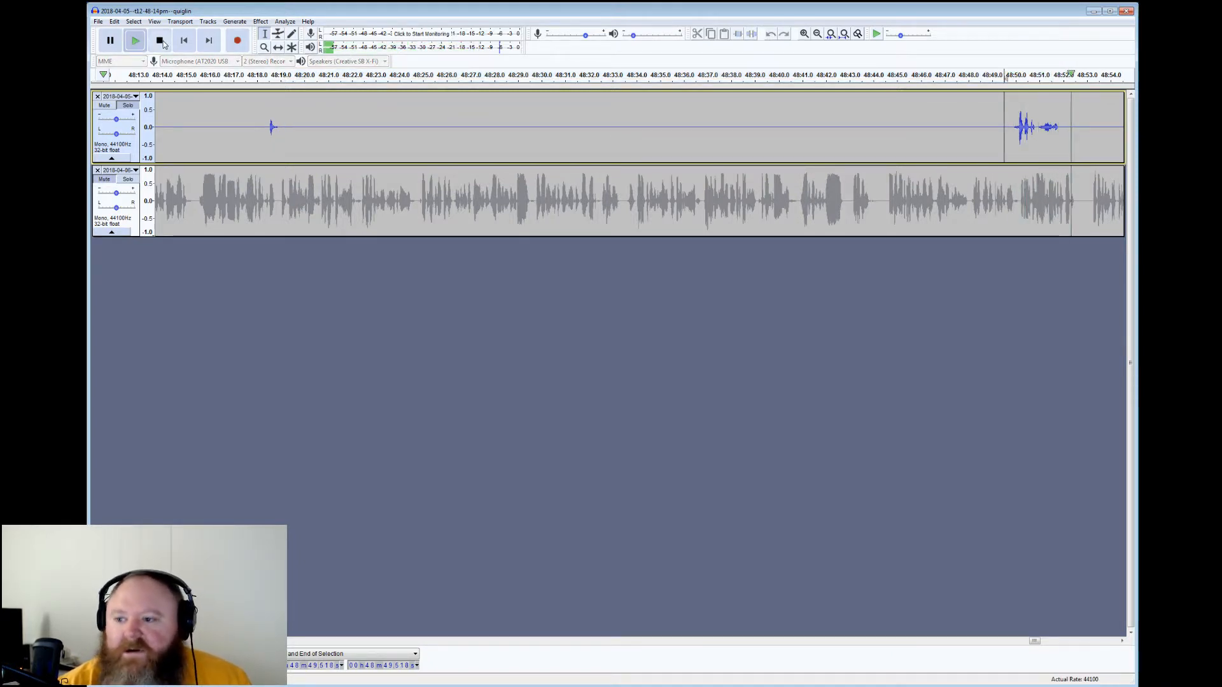
pyautogui.click(160, 41)
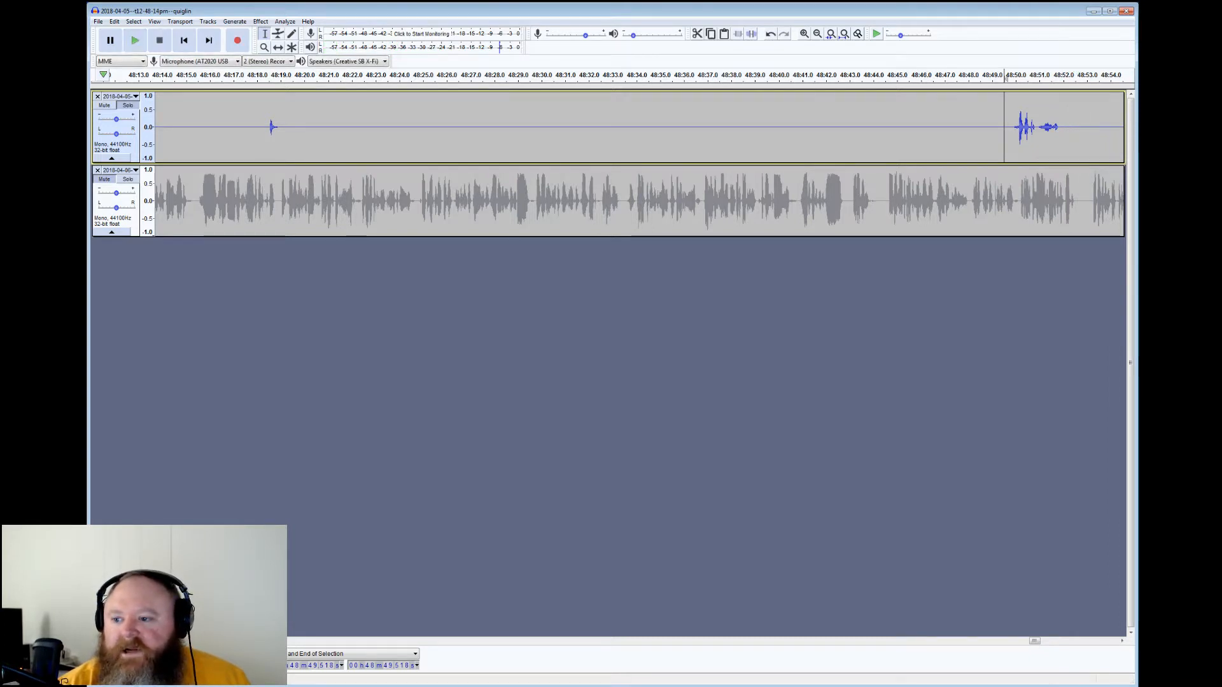
pyautogui.moveTo(1064, 121); pyautogui.dragTo(975, 119)
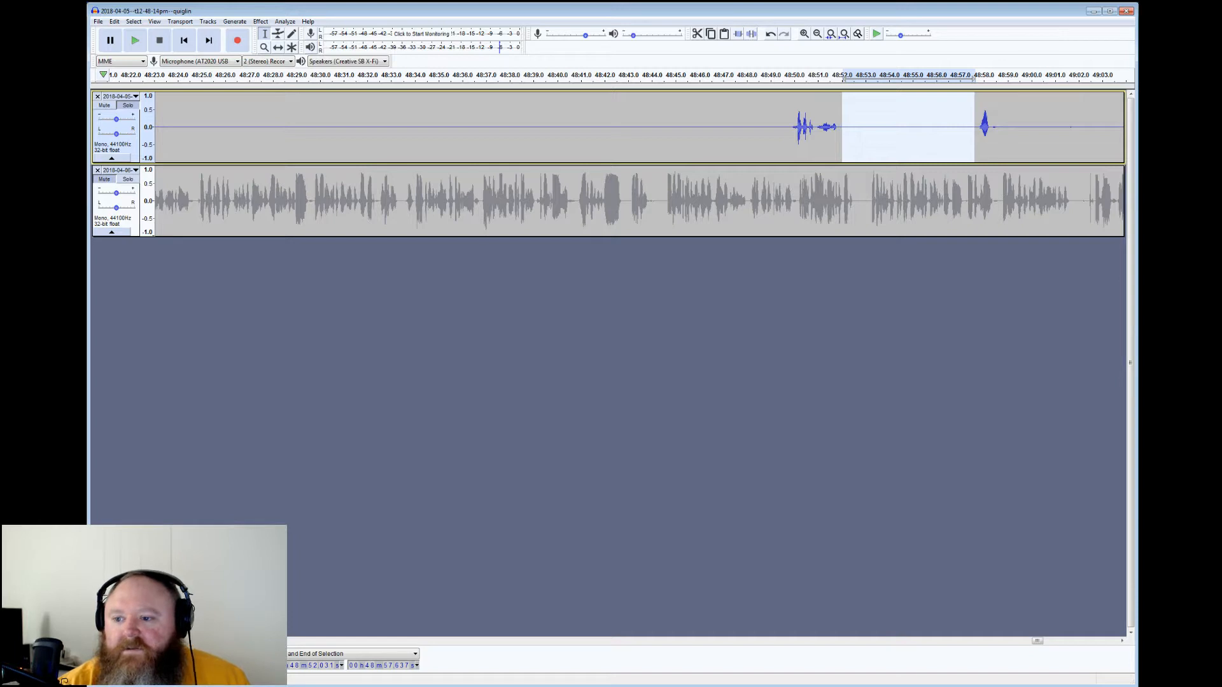
pyautogui.moveTo(990, 127); pyautogui.dragTo(1083, 127)
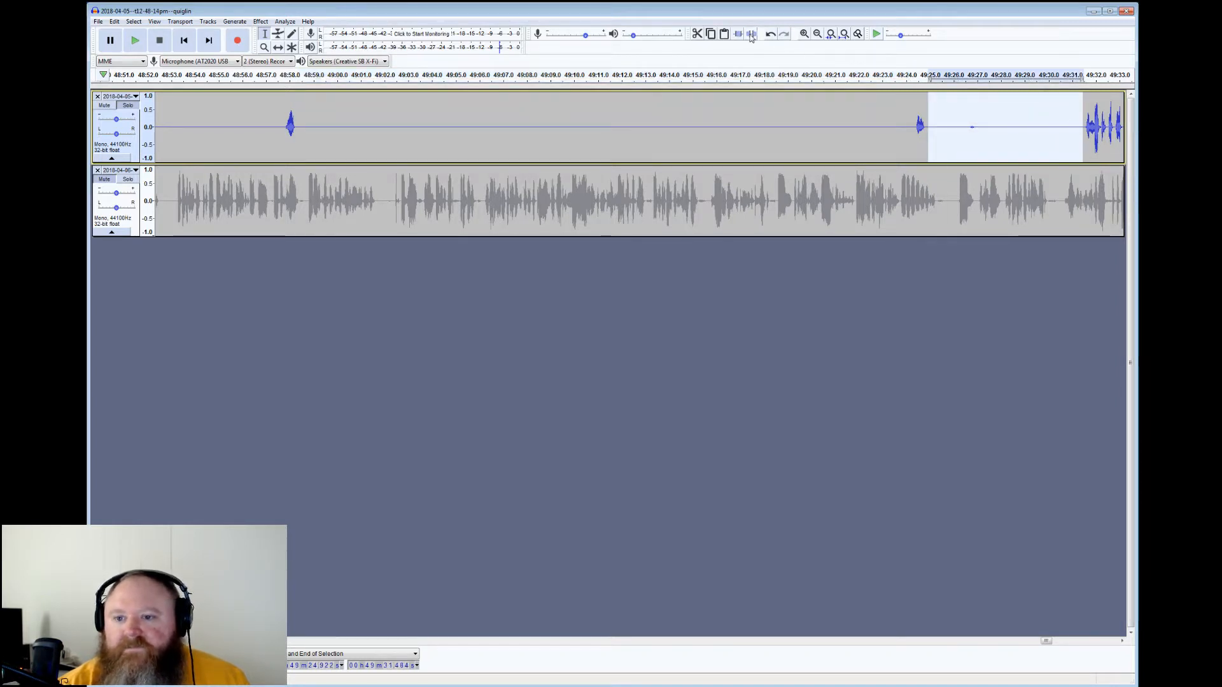
pyautogui.click(752, 33)
# Listen to the first track from about 49:31.3 and silence its stretches at about 49:34.0–49:37.8 and 49:40.6–49:49.2
pyautogui.click(1078, 127)
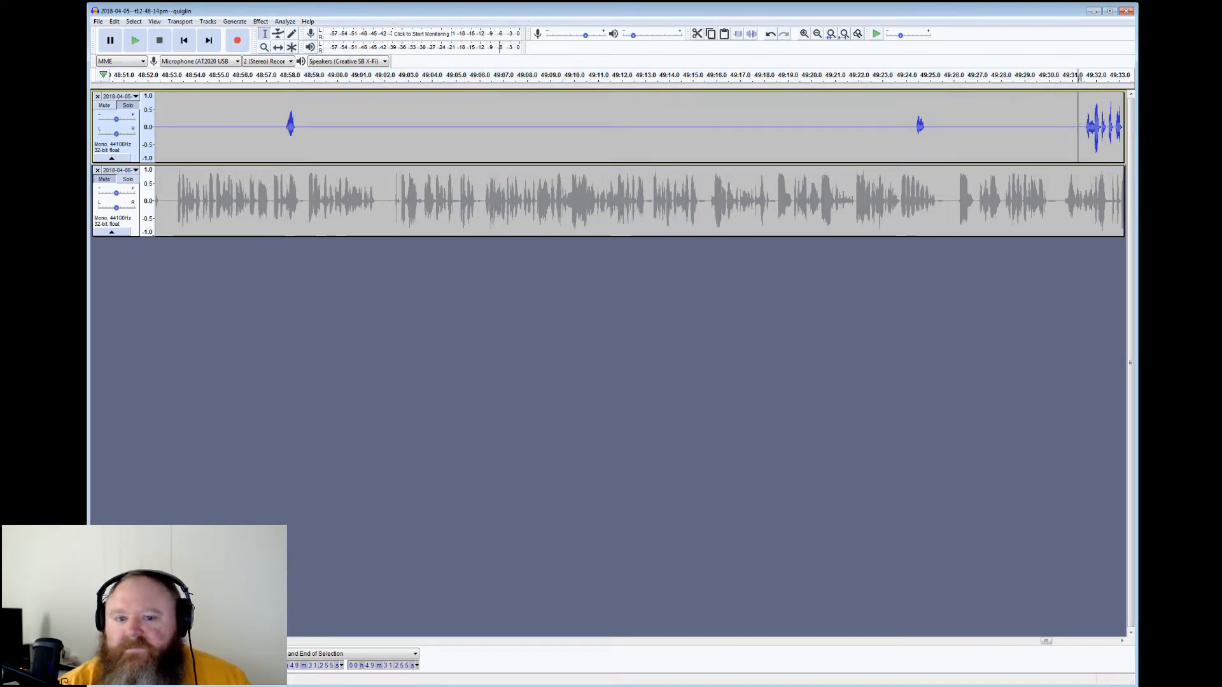
pyautogui.click(135, 40)
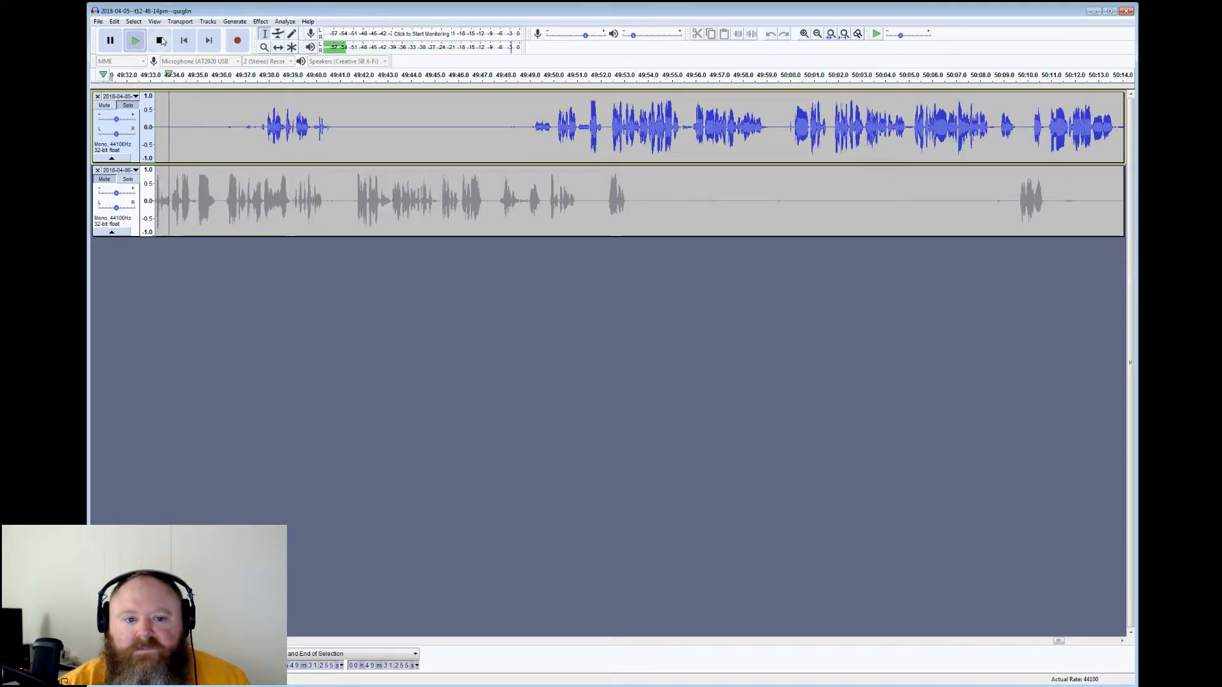
pyautogui.click(161, 40)
pyautogui.moveTo(264, 127); pyautogui.dragTo(174, 128)
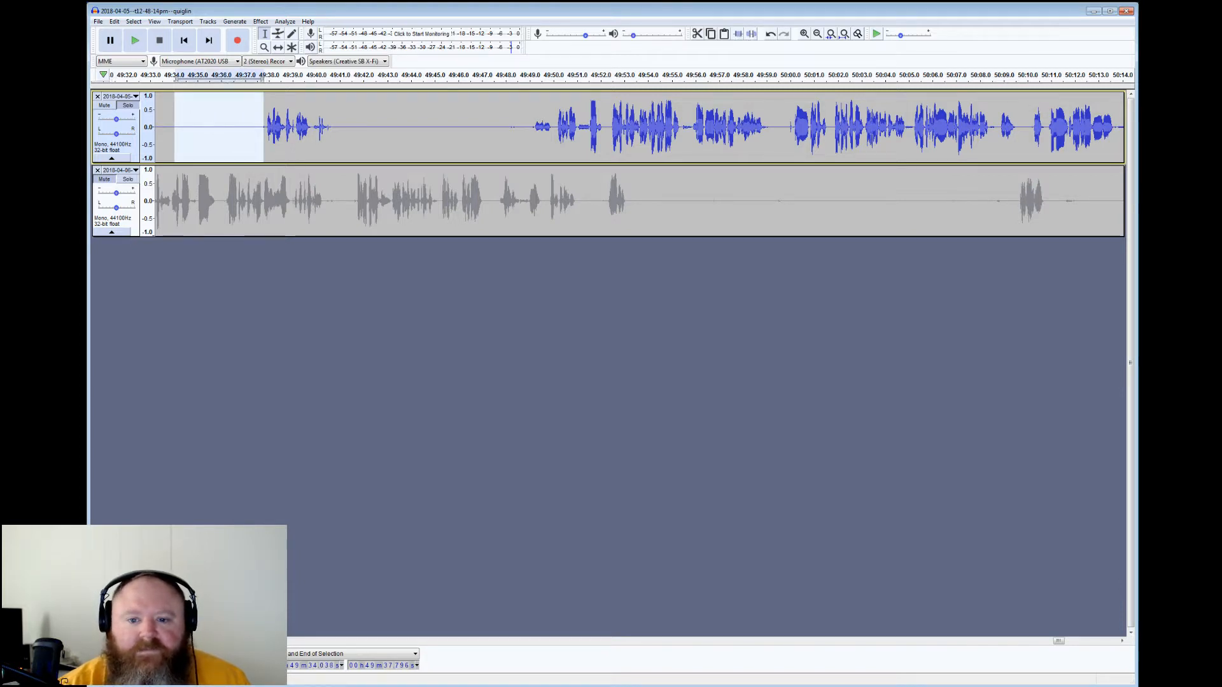
pyautogui.moveTo(329, 128); pyautogui.dragTo(534, 127)
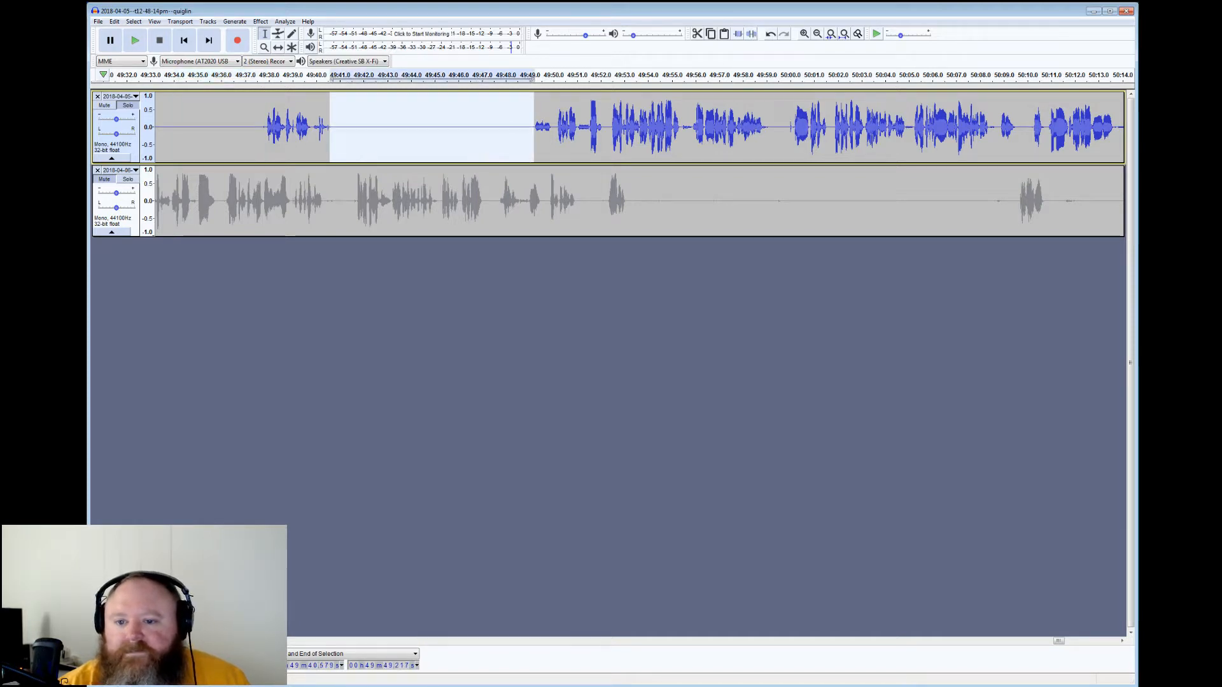
# Silence the first track's gaps at about 49:55.4–49:55.9, 49:59.0–50:00.1, 50:04.8–50:05.2 and 50:08.4–50:08.7
pyautogui.moveTo(681, 76); pyautogui.dragTo(694, 76)
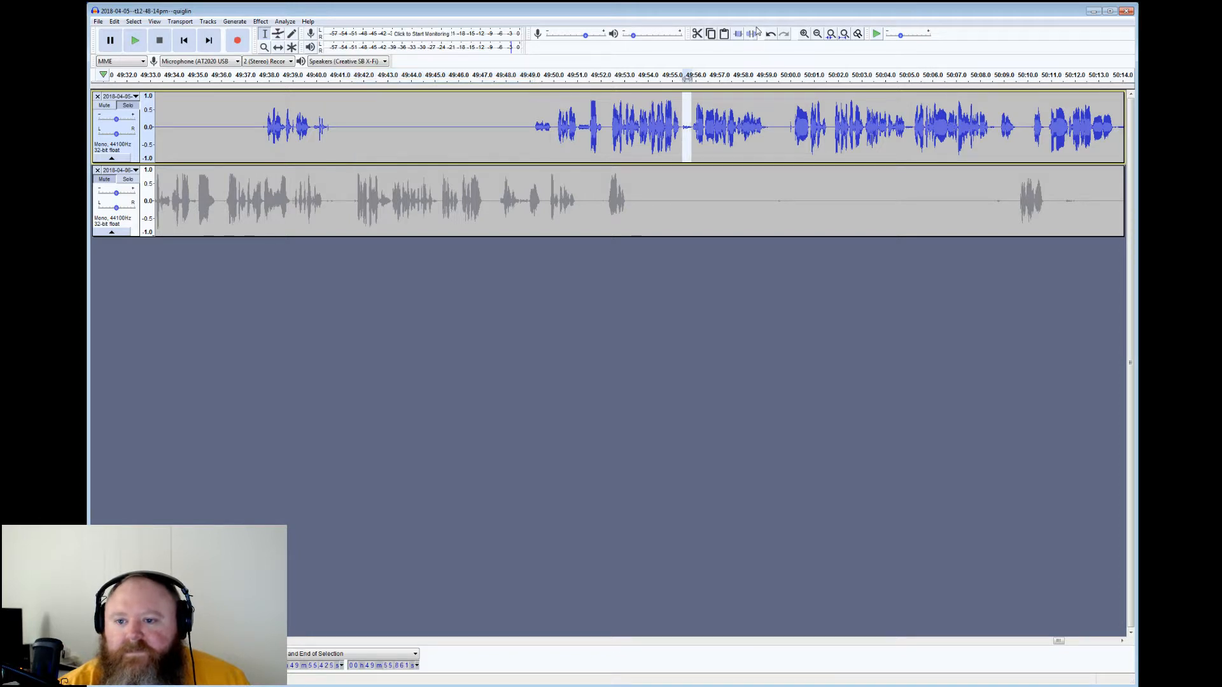
pyautogui.click(754, 34)
pyautogui.moveTo(766, 77); pyautogui.dragTo(793, 106)
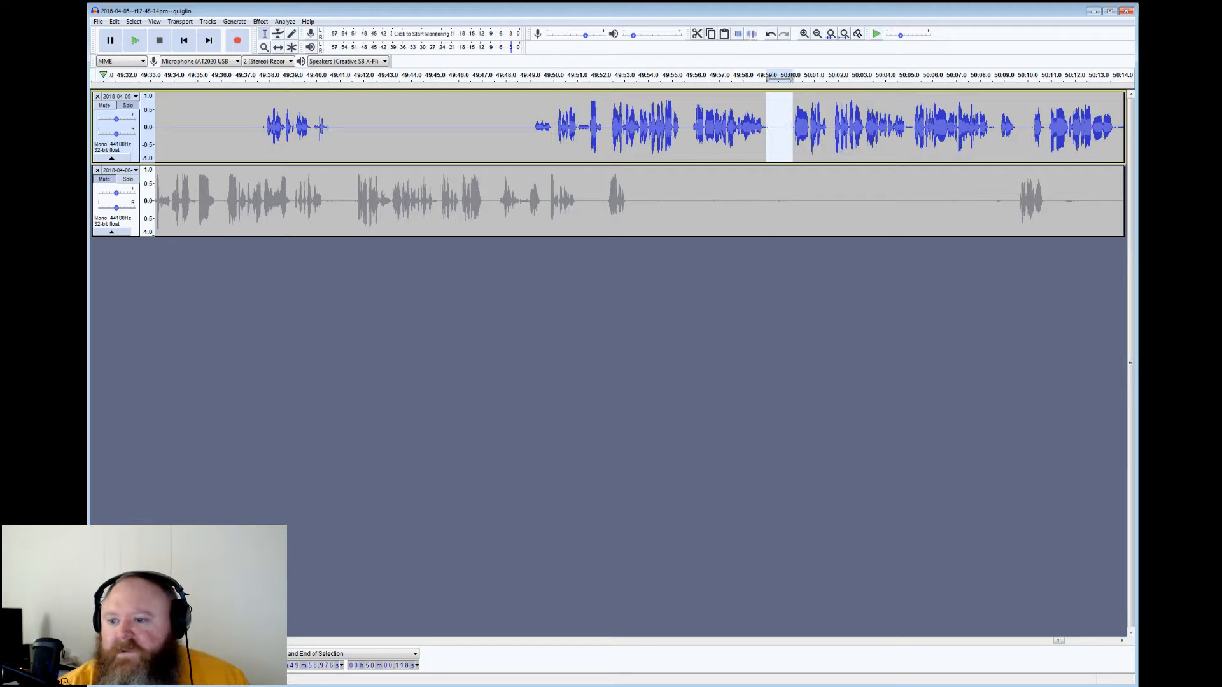
pyautogui.moveTo(904, 76); pyautogui.dragTo(913, 76)
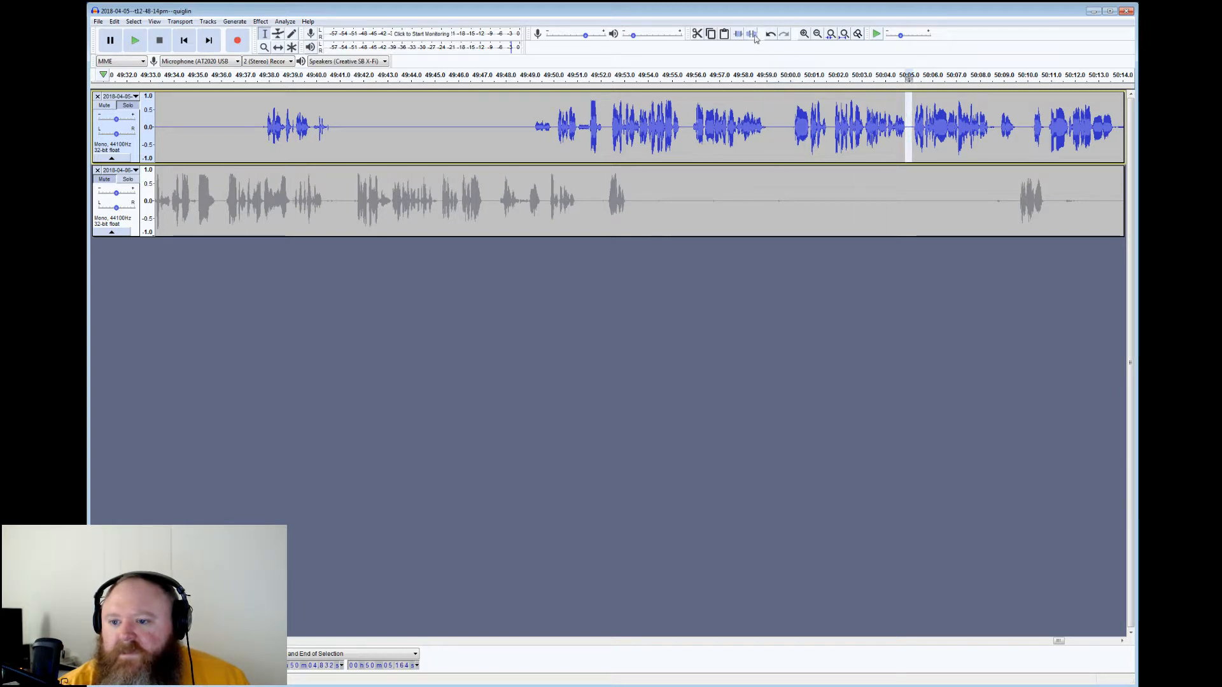
pyautogui.moveTo(990, 116); pyautogui.dragTo(996, 115)
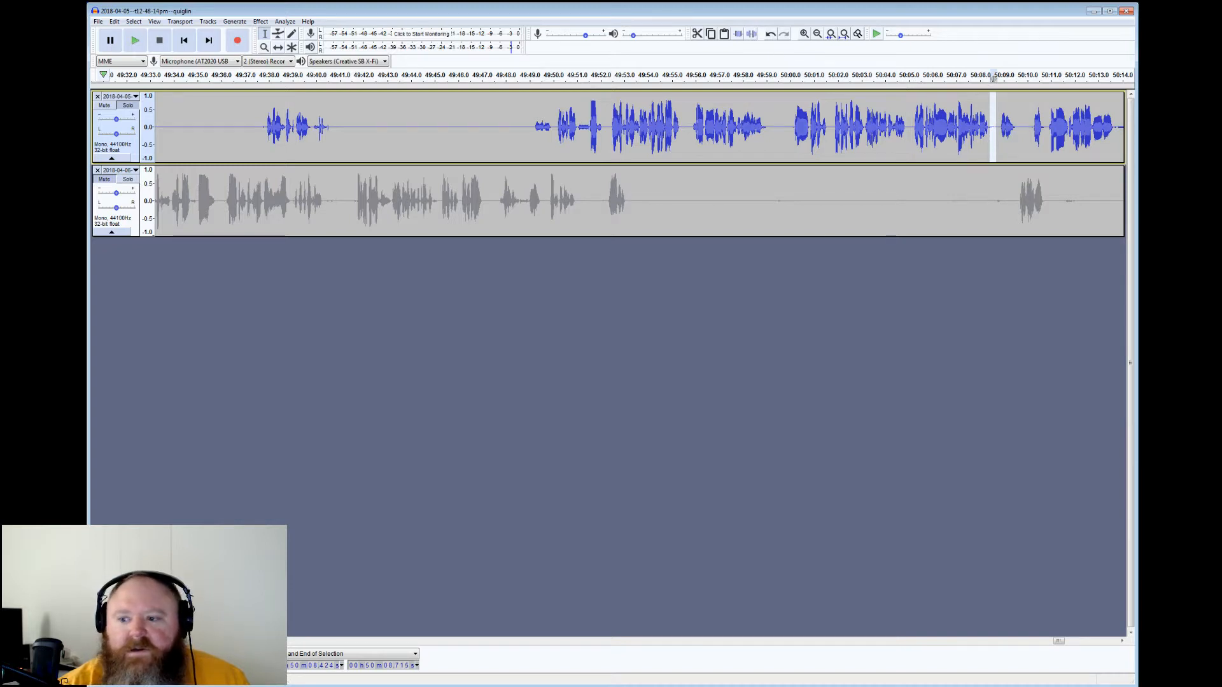
# Silence the first track's gap at about 50:13.7–50:14.2 and listen on from about 50:14.0
pyautogui.moveTo(1115, 121); pyautogui.dragTo(1024, 121)
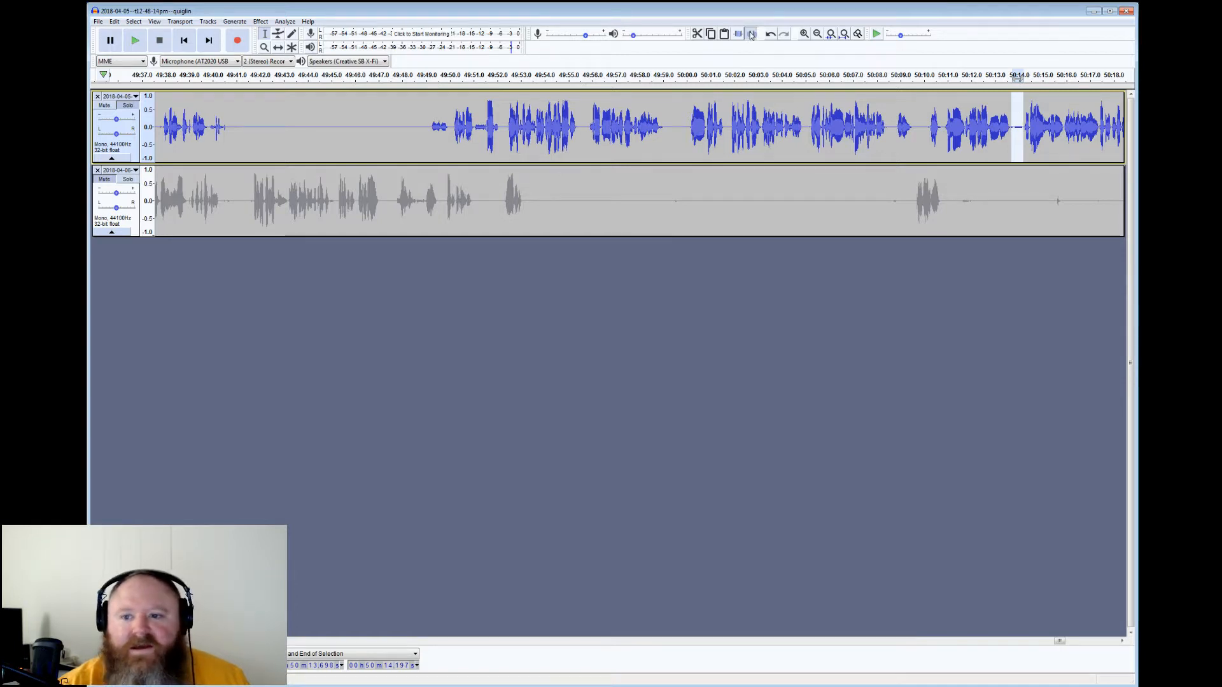
pyautogui.click(1019, 118)
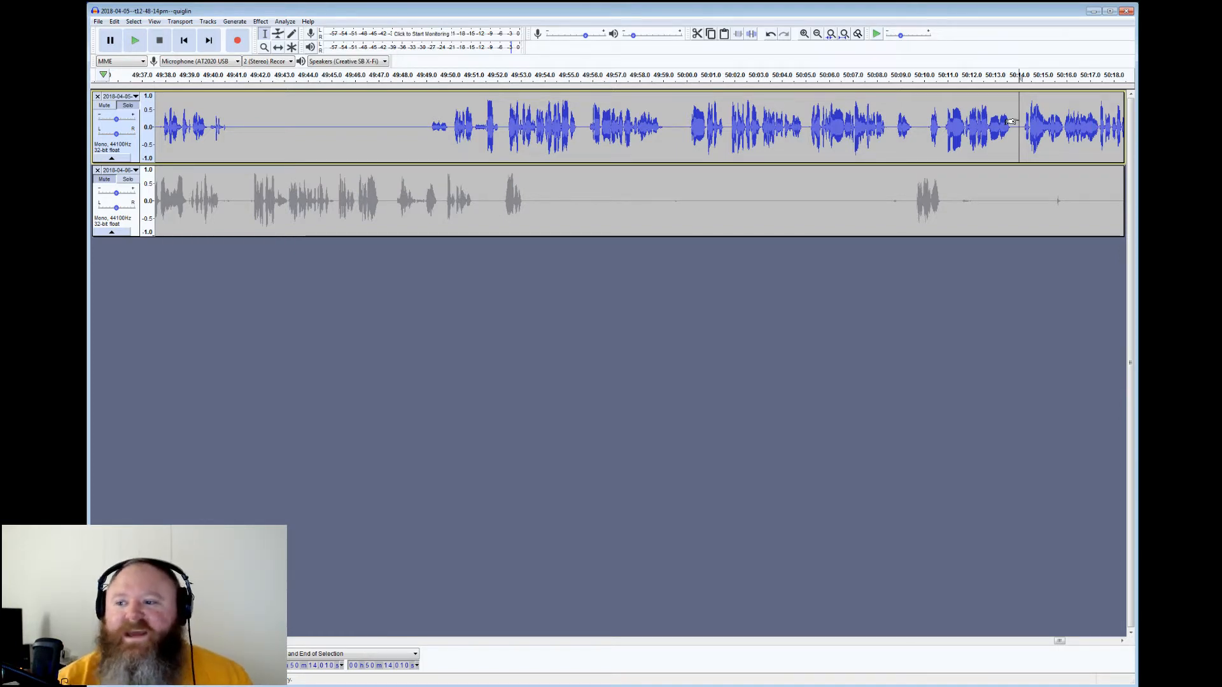
pyautogui.click(135, 40)
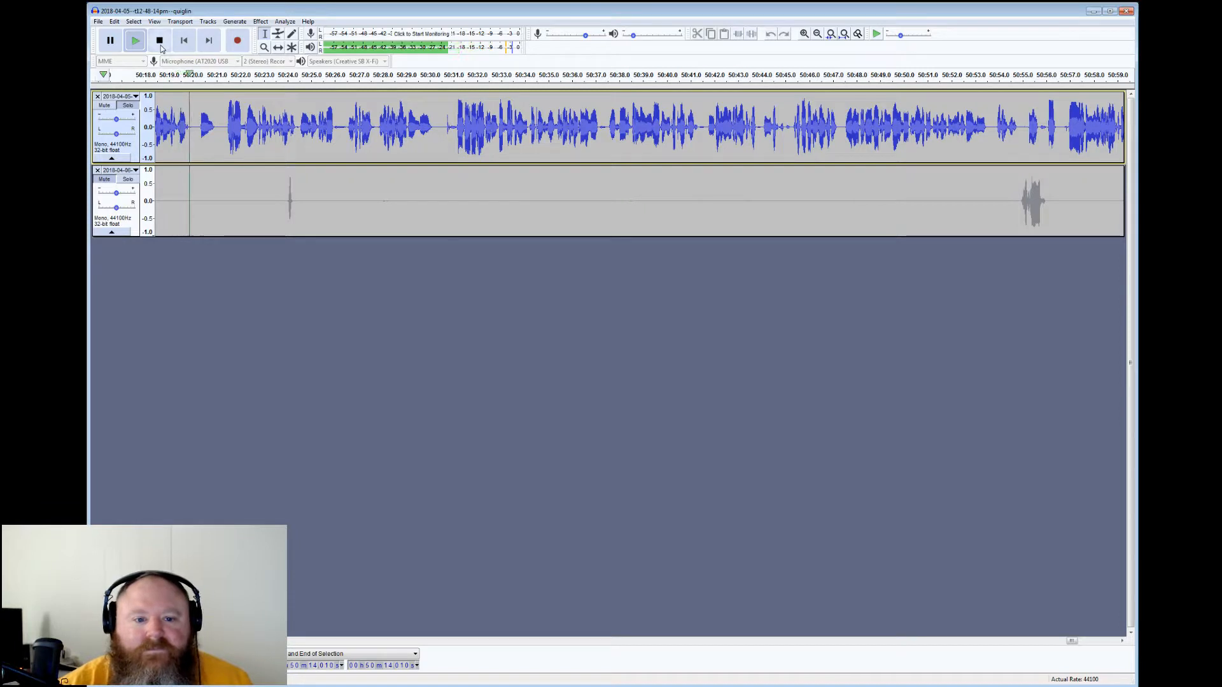
pyautogui.click(160, 40)
# Silence the first track's gaps at about 50:26.0–50:26.5, 50:30.3–50:31.1 and 50:37.2–50:37.4, playing the second one to check it
pyautogui.moveTo(336, 113)
pyautogui.mouseDown()
pyautogui.moveTo(346, 112)
pyautogui.moveTo(337, 102)
pyautogui.mouseUp()
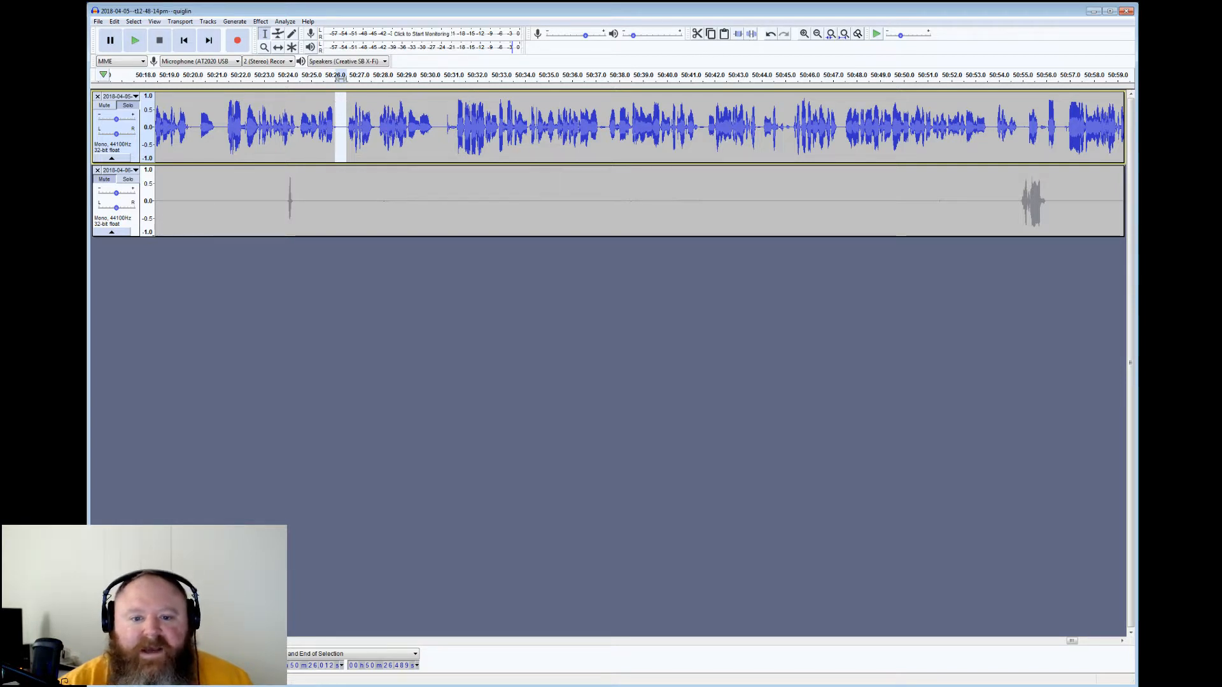
pyautogui.moveTo(437, 77); pyautogui.dragTo(456, 112)
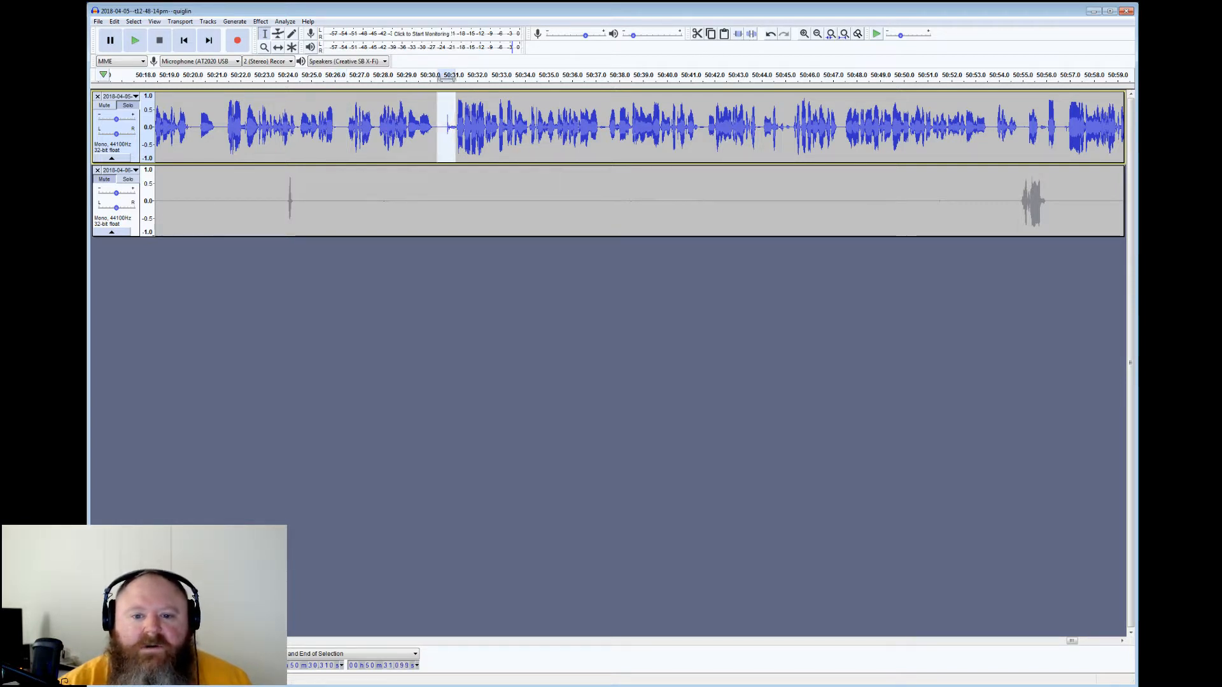
pyautogui.click(134, 42)
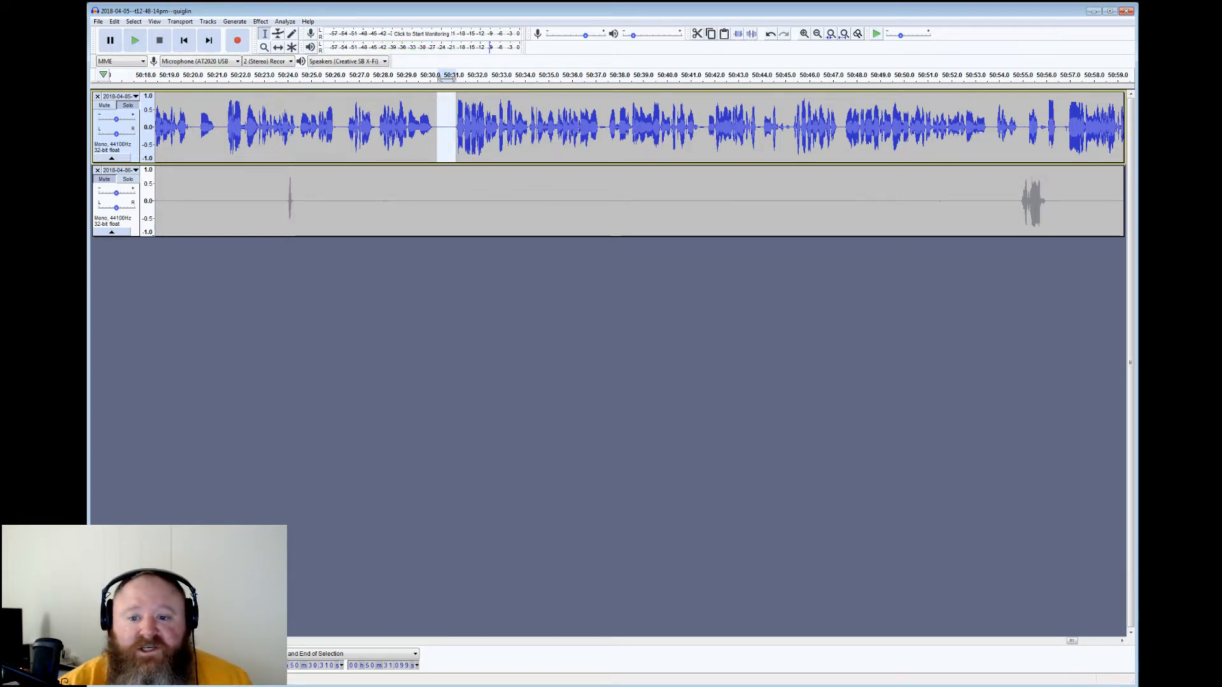
pyautogui.moveTo(600, 76); pyautogui.dragTo(605, 77)
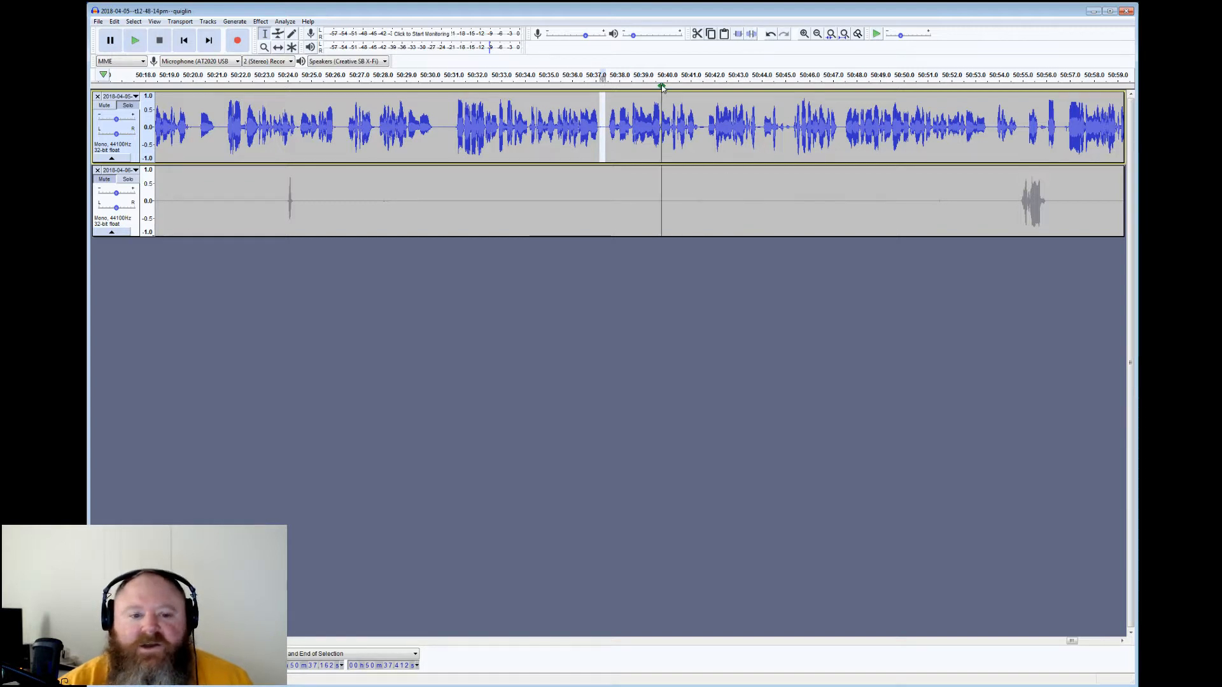
# Listen to the first track from about 50:20.3 and silence the short isolated sound at about 50:20.1–50:21.4
pyautogui.click(201, 127)
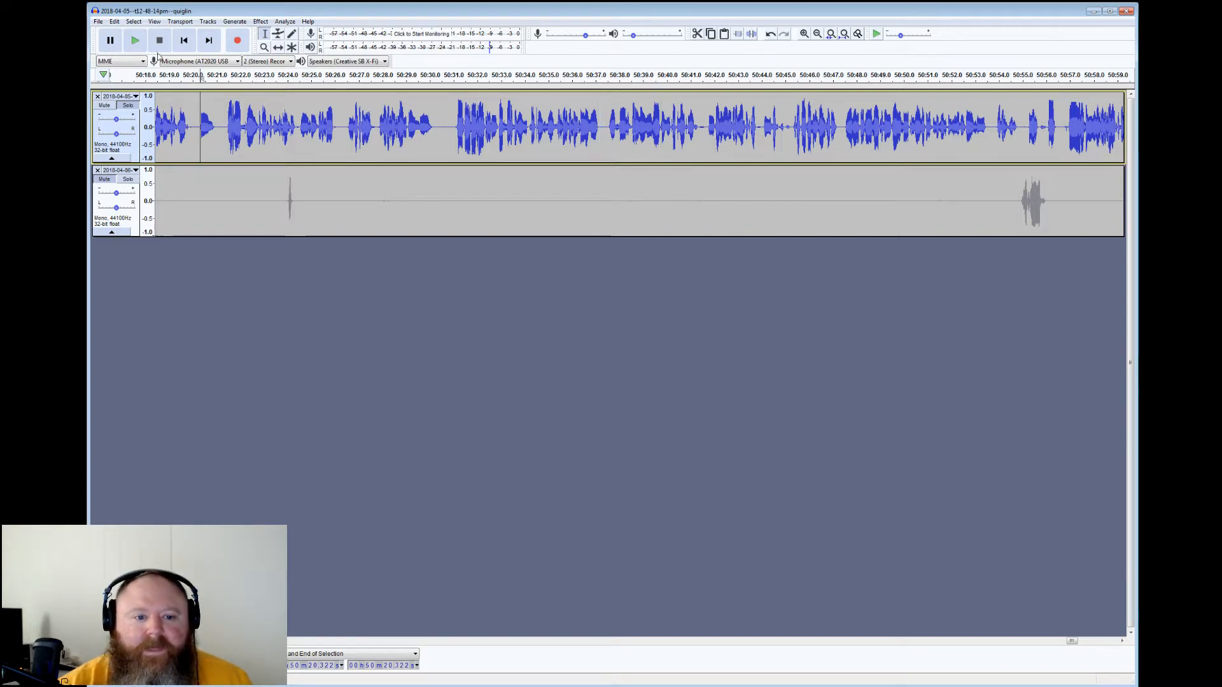
pyautogui.click(135, 40)
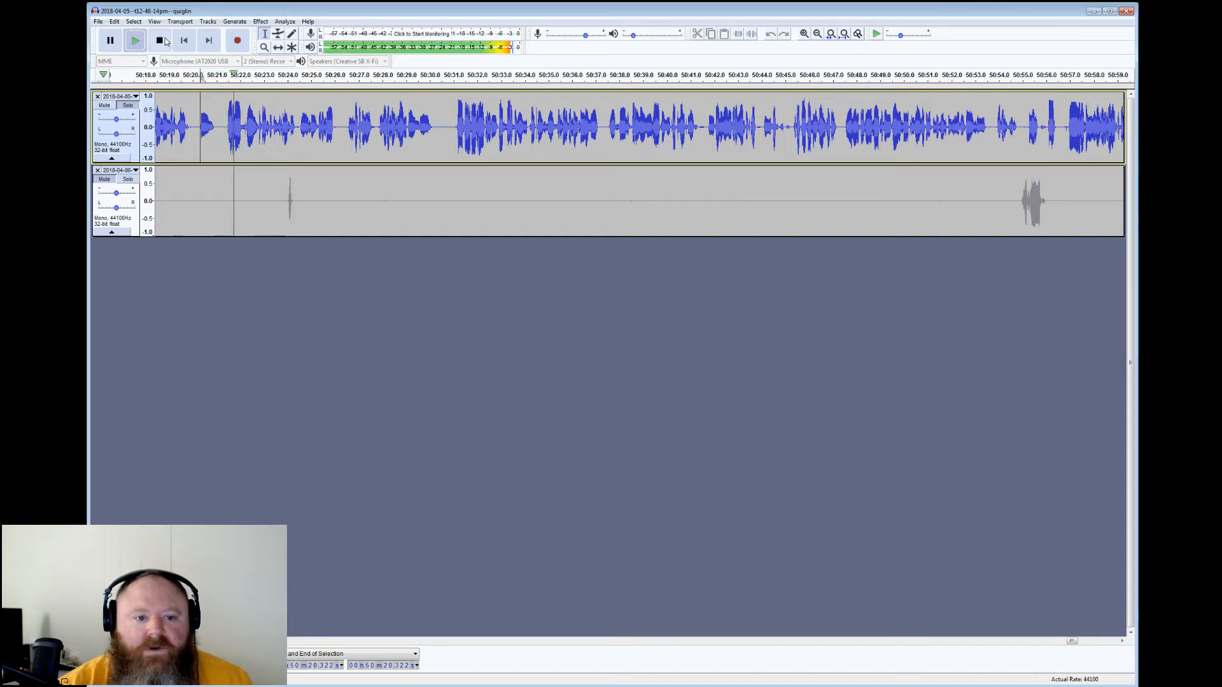
pyautogui.click(163, 41)
pyautogui.moveTo(195, 77); pyautogui.dragTo(225, 76)
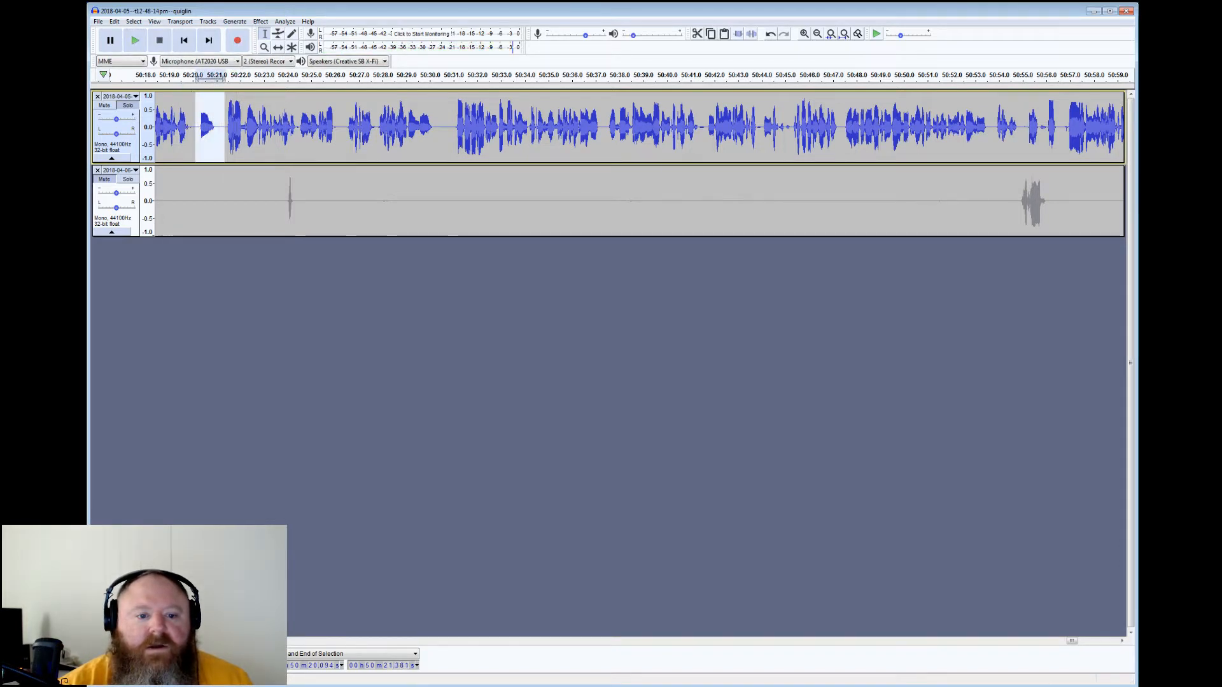
pyautogui.click(752, 34)
pyautogui.click(211, 115)
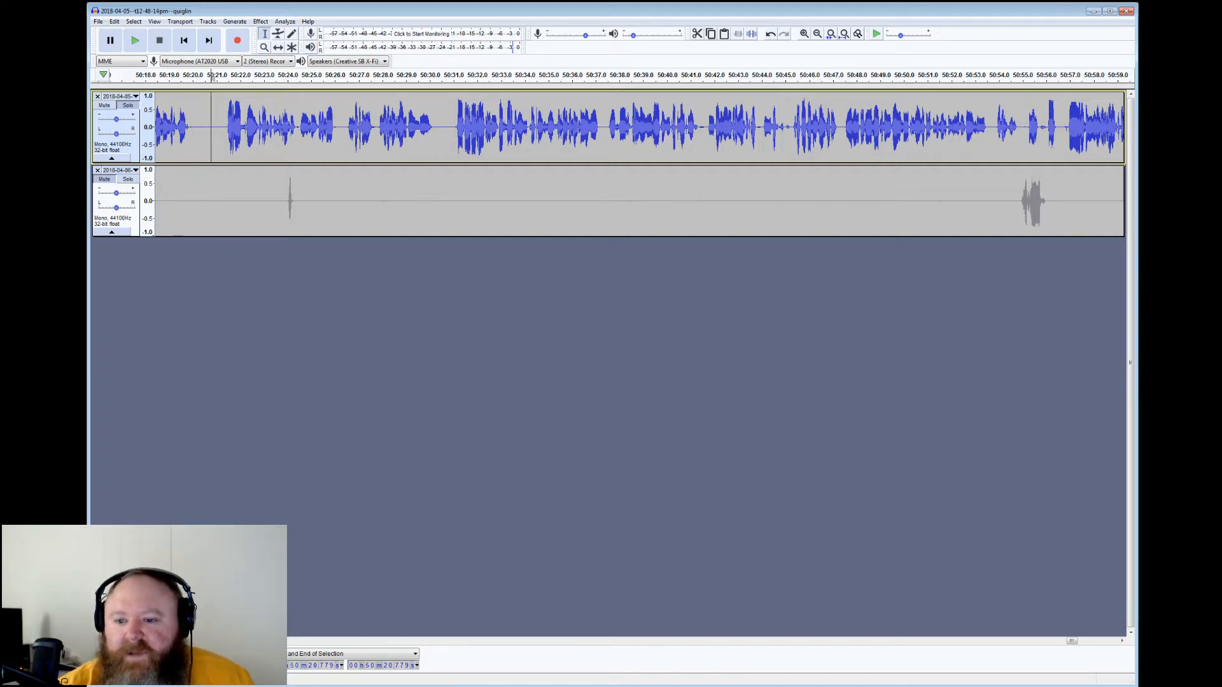
# Silence the first track's short gaps at about 50:41.4–50:41.6 and 50:55.7–50:56.0
pyautogui.moveTo(700, 127); pyautogui.dragTo(705, 127)
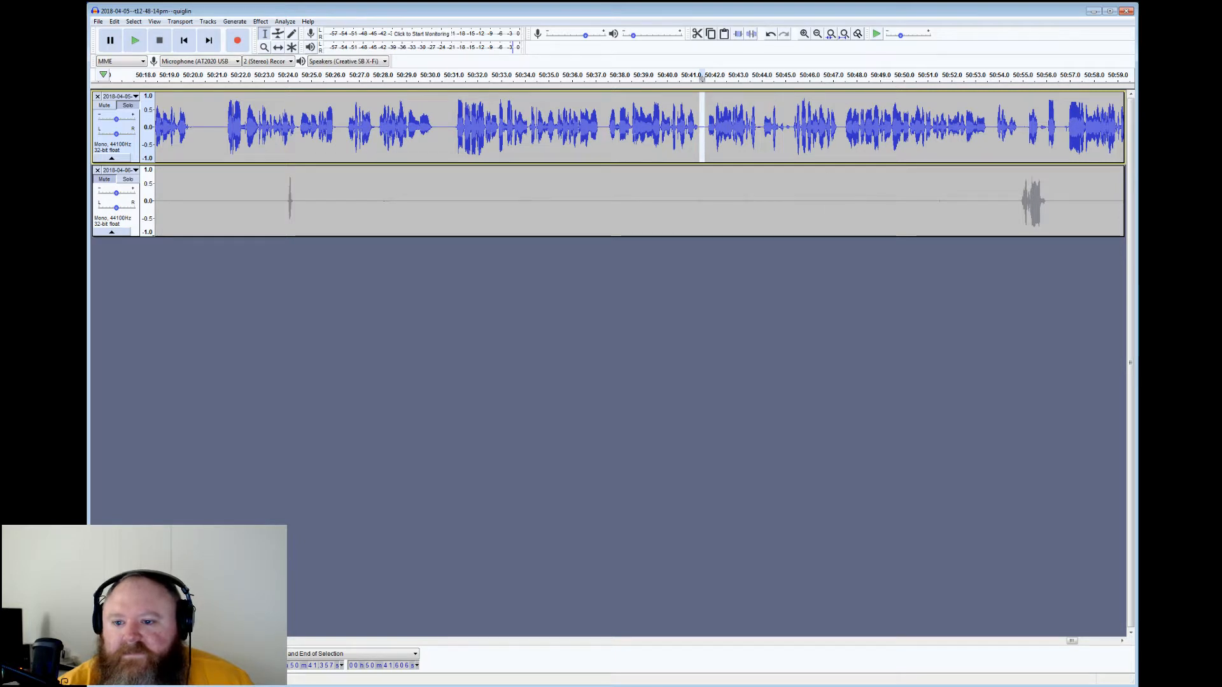
pyautogui.moveTo(1040, 127); pyautogui.dragTo(1045, 127)
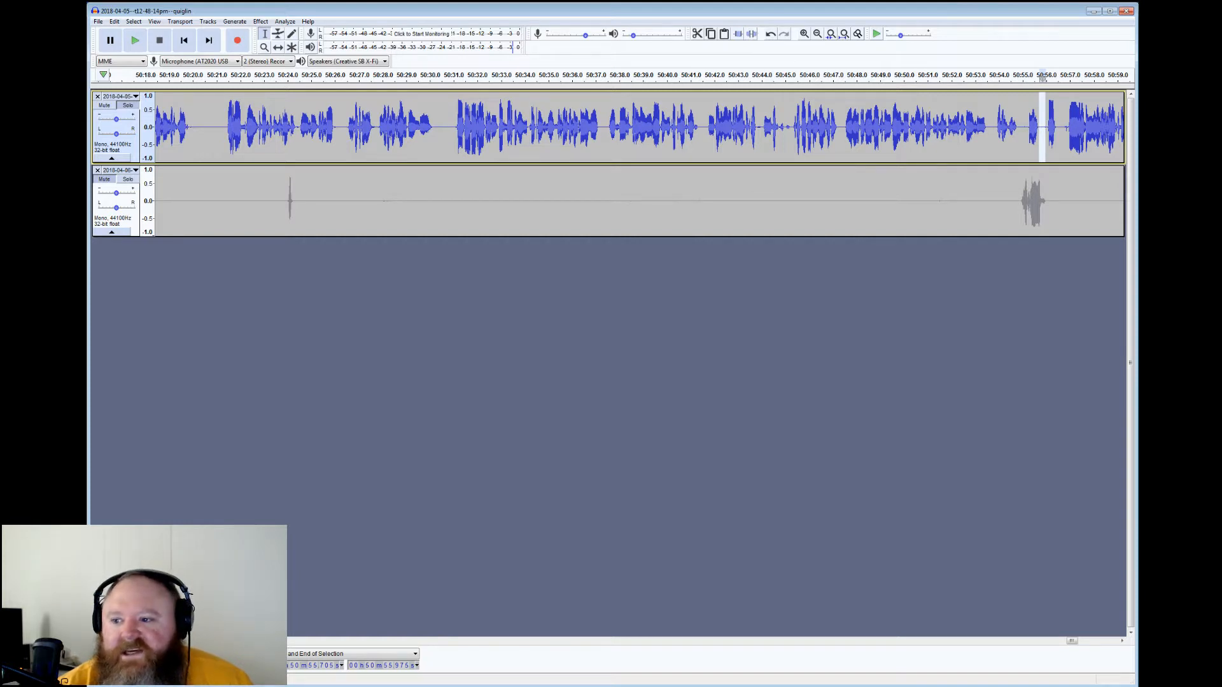
pyautogui.click(1063, 75)
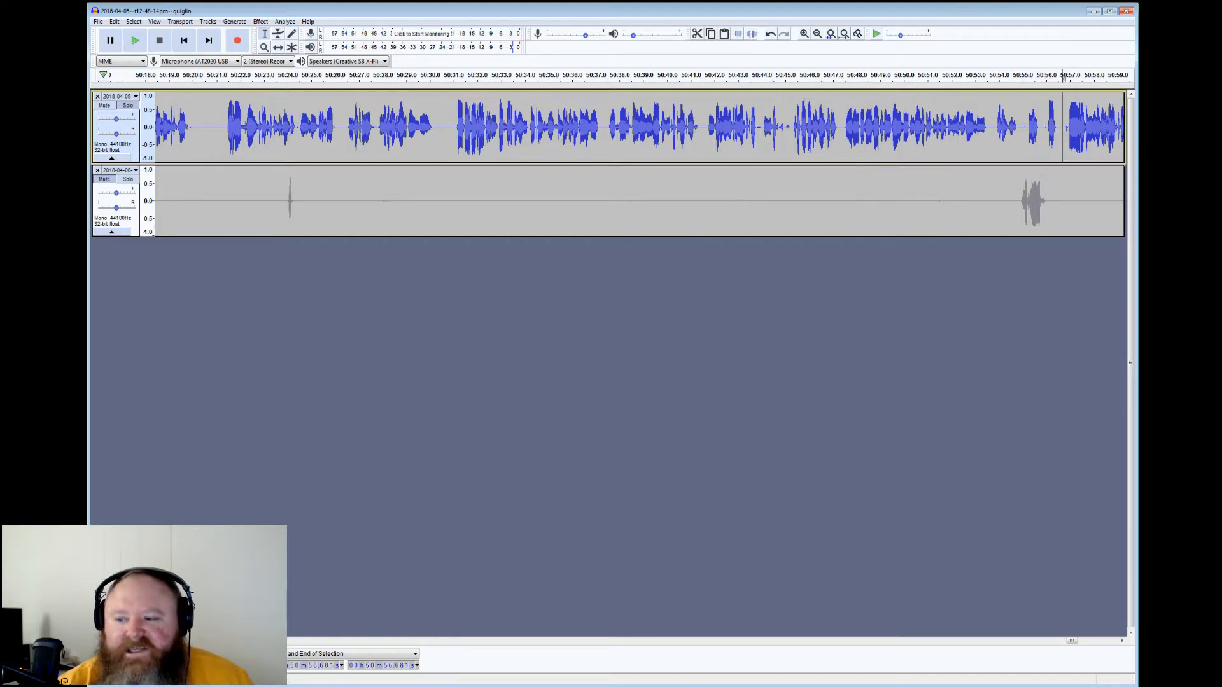
# Silence the first track's stretch at about 50:59.9–51:08.9 and the one between the short sounds near 51:14 and 51:22
pyautogui.moveTo(1076, 648); pyautogui.dragTo(1087, 646)
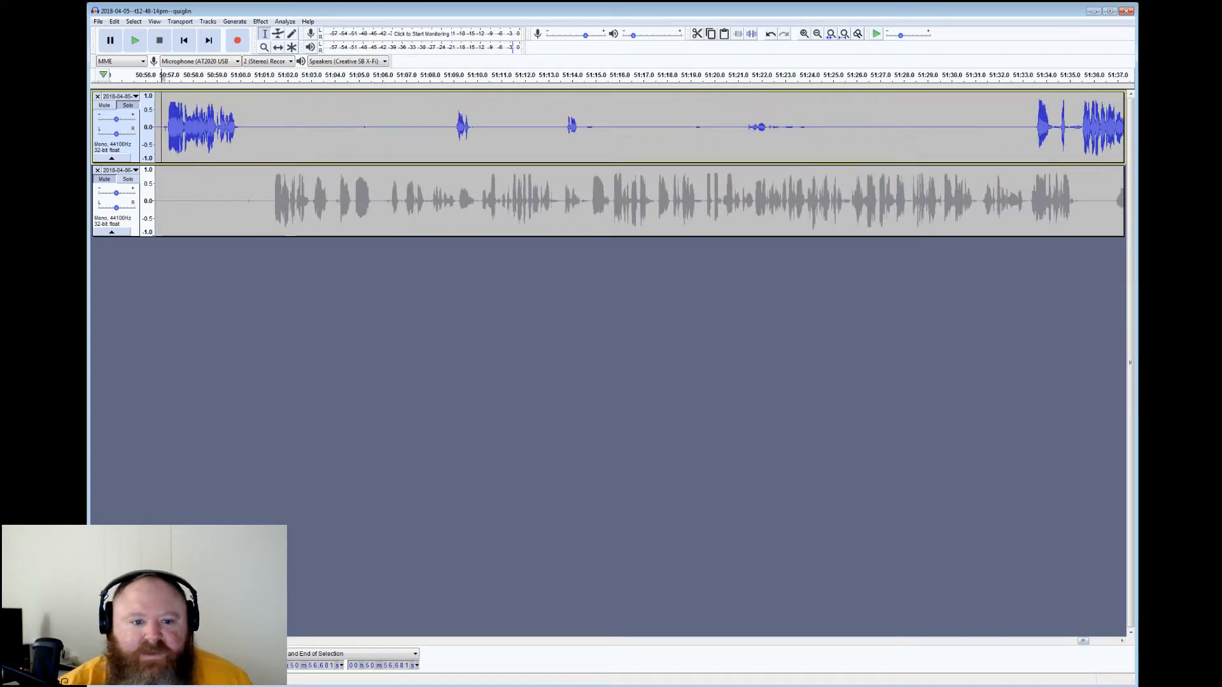
pyautogui.moveTo(237, 127); pyautogui.dragTo(452, 127)
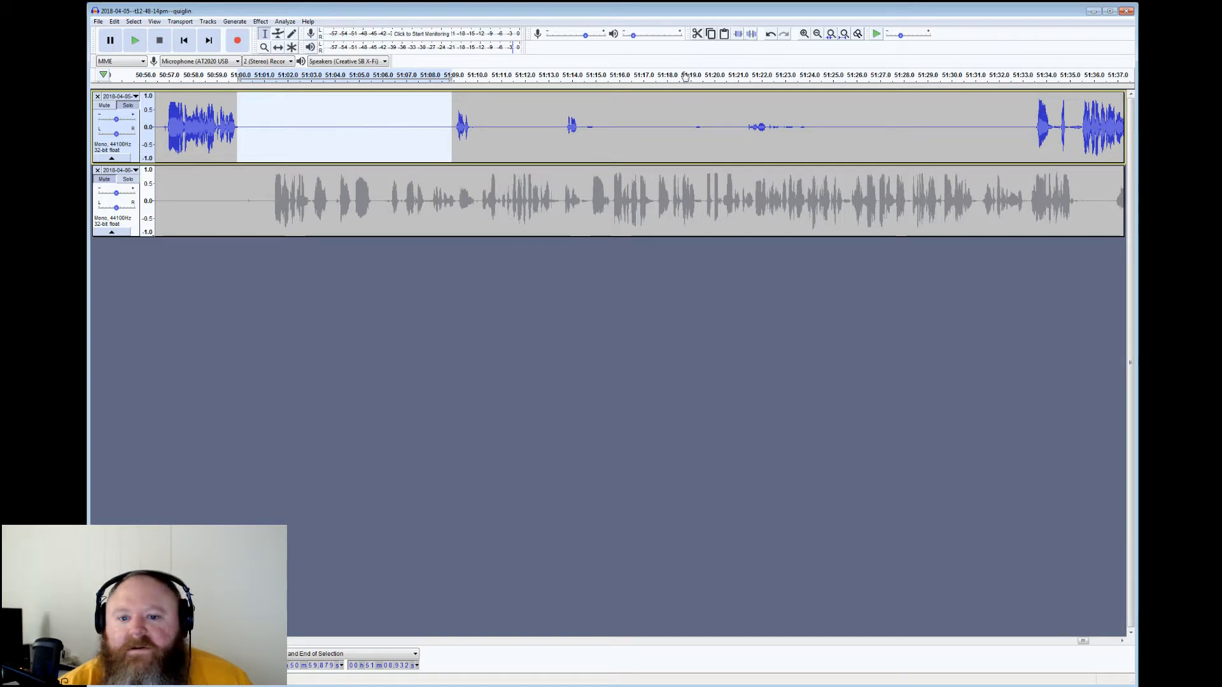
pyautogui.moveTo(471, 127); pyautogui.dragTo(741, 127)
# Listen to the first track from about 51:21.0 and silence its stretch at about 51:22.3–51:32.9
pyautogui.click(737, 116)
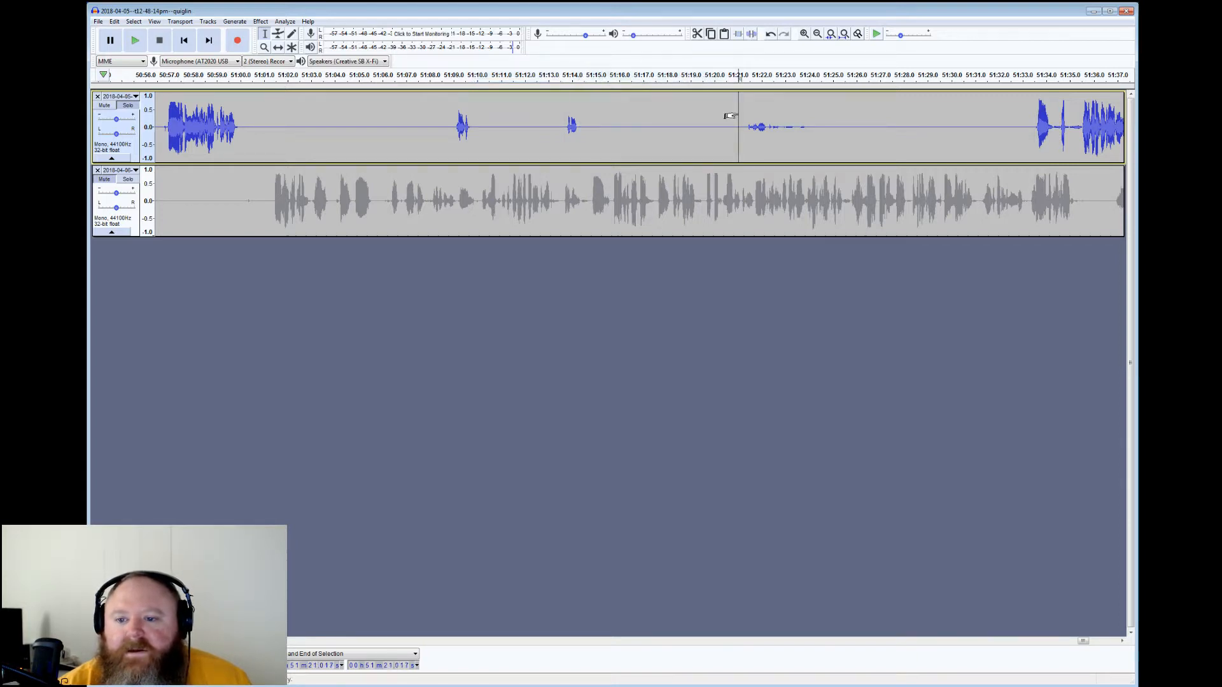
pyautogui.click(135, 41)
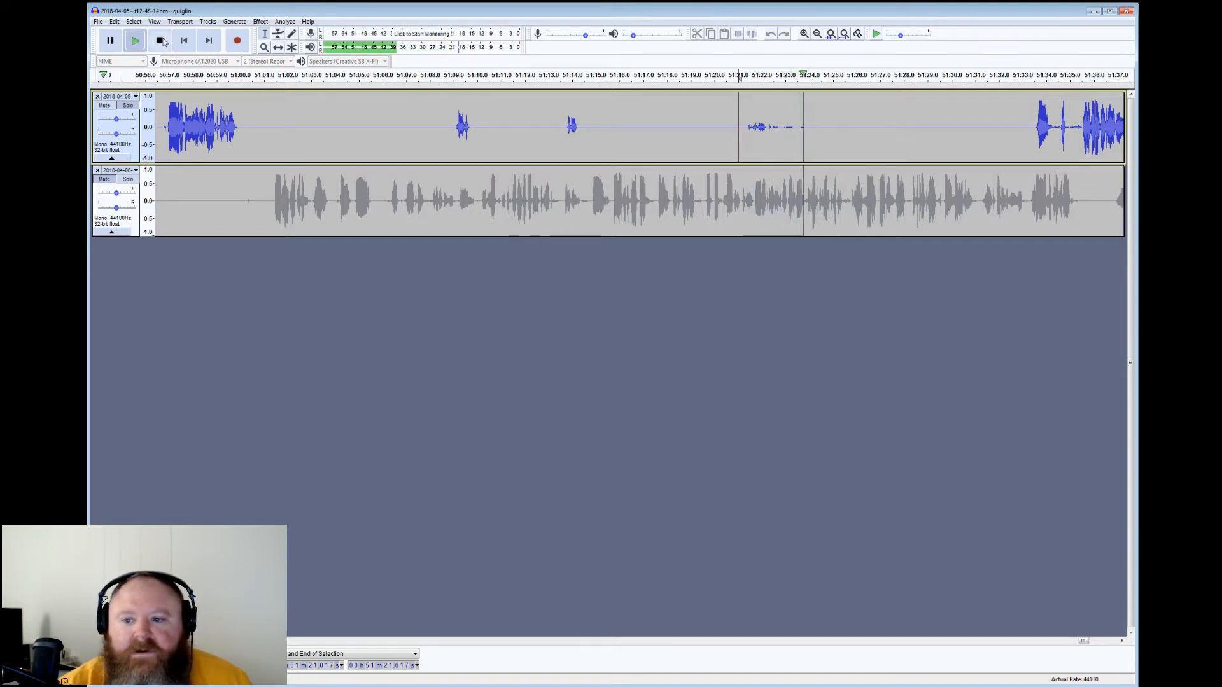
pyautogui.click(157, 41)
pyautogui.moveTo(770, 127); pyautogui.dragTo(1020, 127)
pyautogui.click(751, 35)
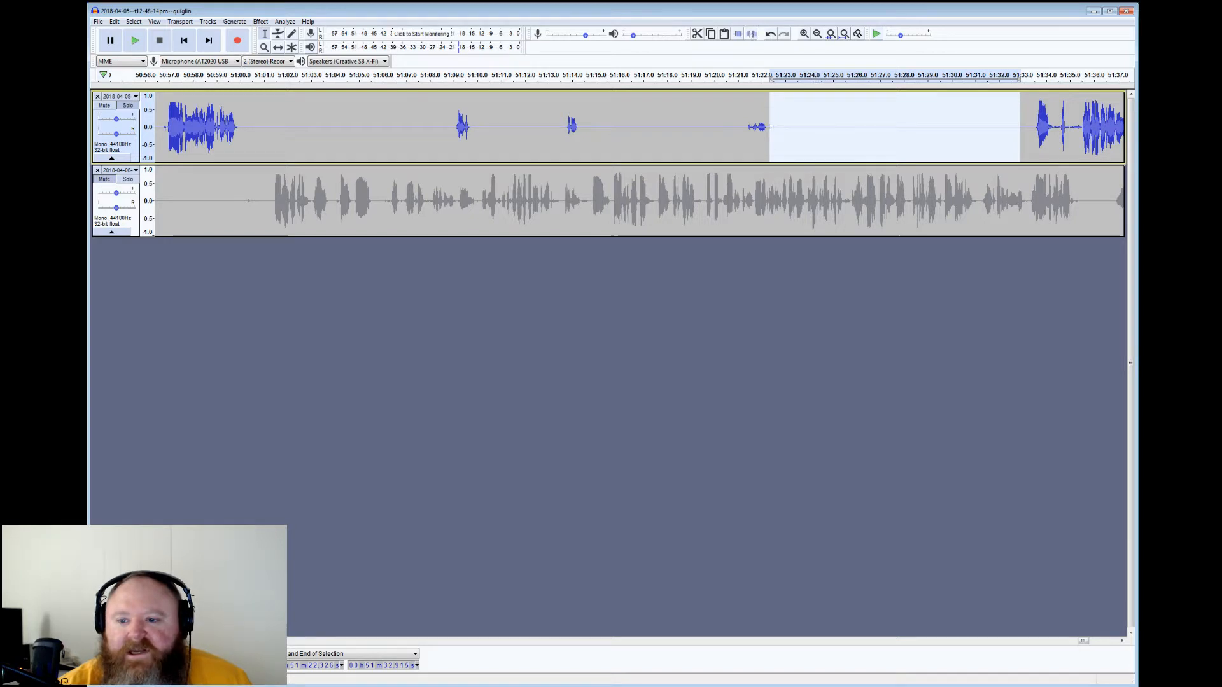
# Listen to the first track from about 51:33.2 and silence its stretches at about 51:41.3–51:46.8, 51:48.6–51:49.7 and 51:55.3–52:13.5
pyautogui.click(1027, 128)
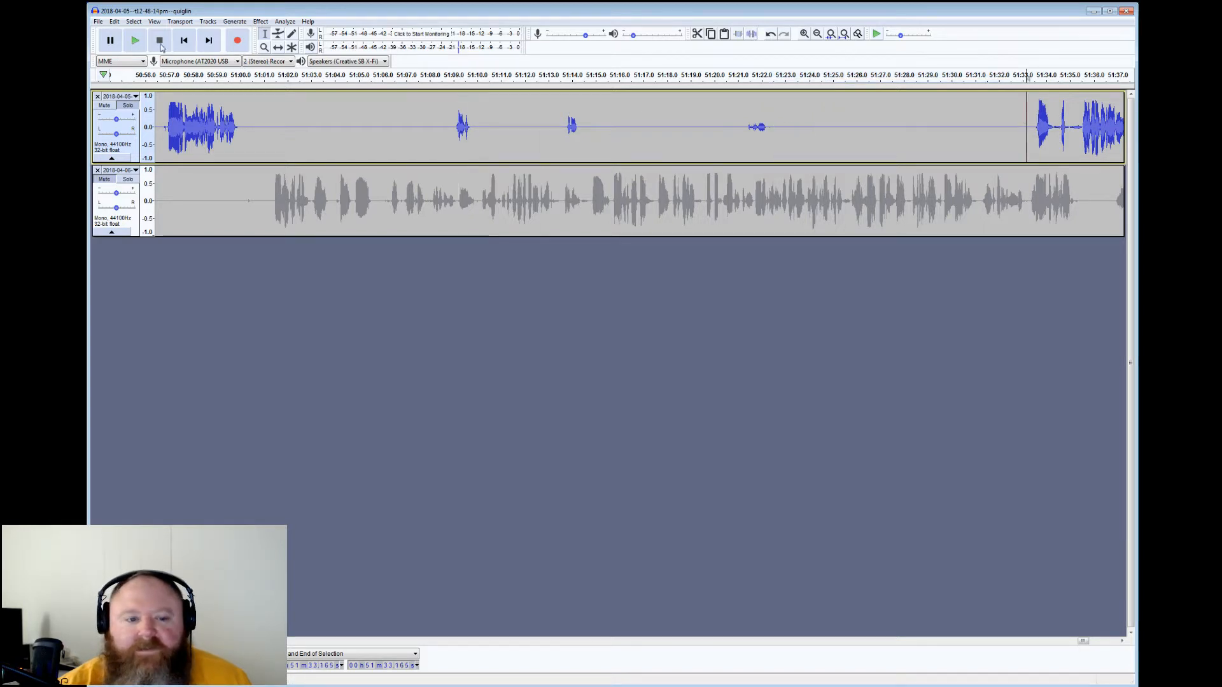
pyautogui.click(134, 41)
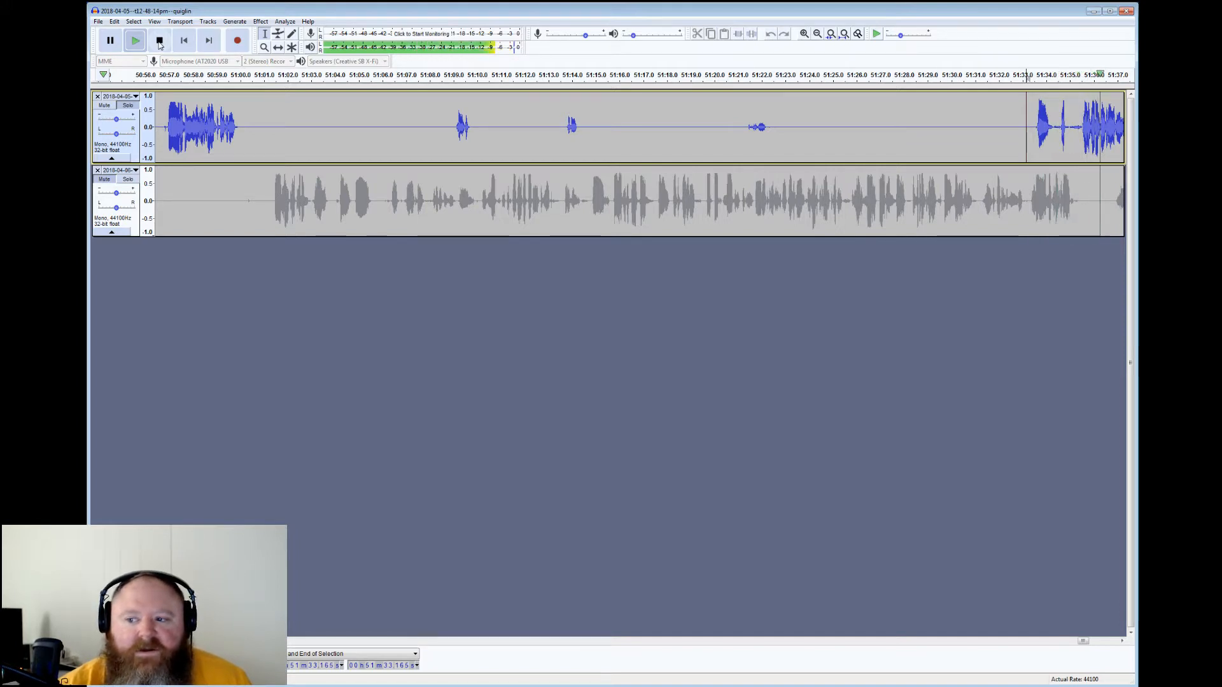
pyautogui.click(160, 41)
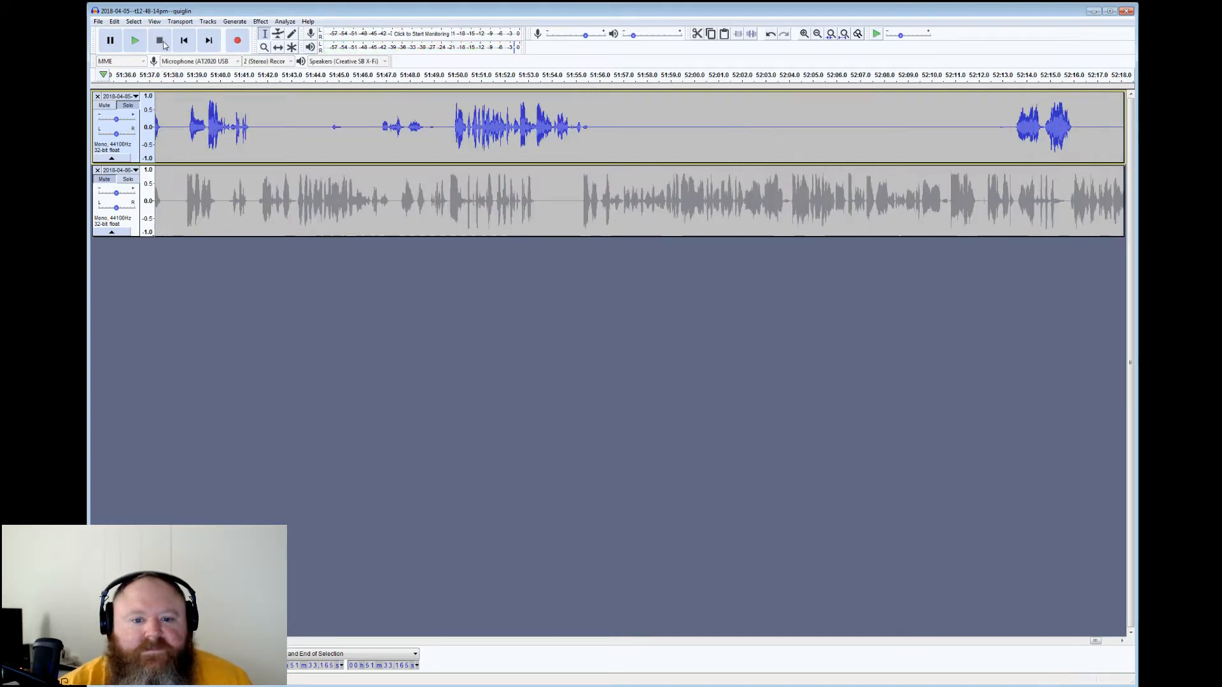
pyautogui.moveTo(253, 128); pyautogui.dragTo(381, 117)
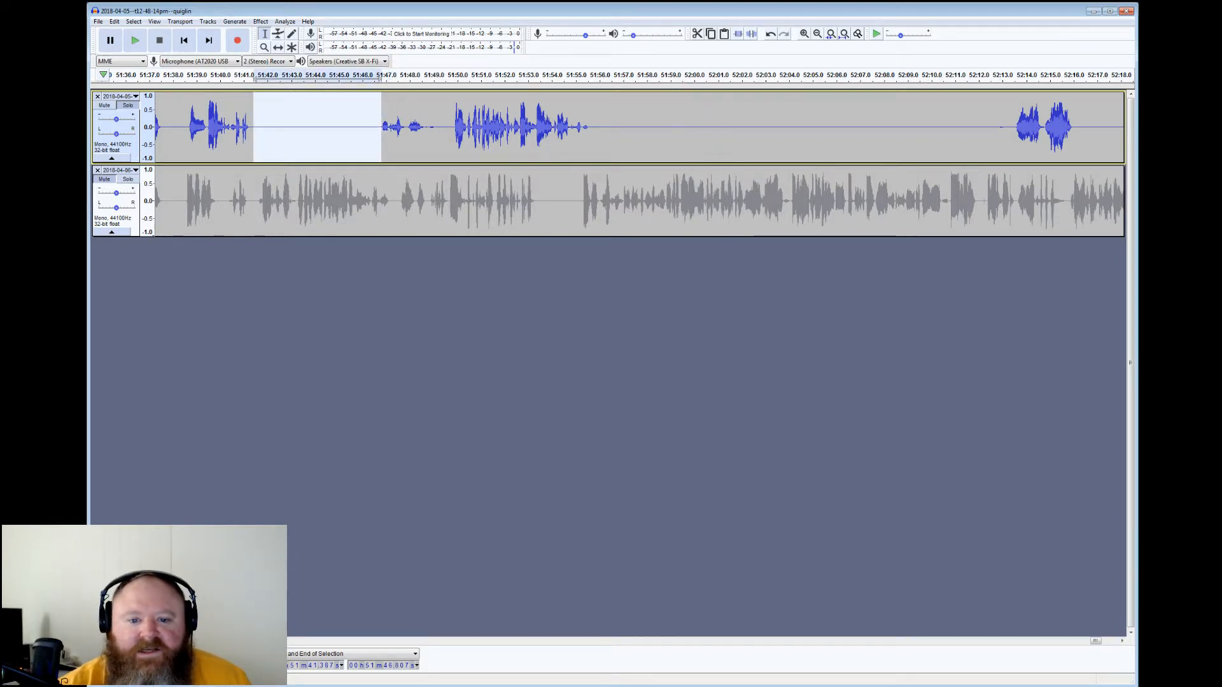
pyautogui.moveTo(425, 117); pyautogui.dragTo(450, 117)
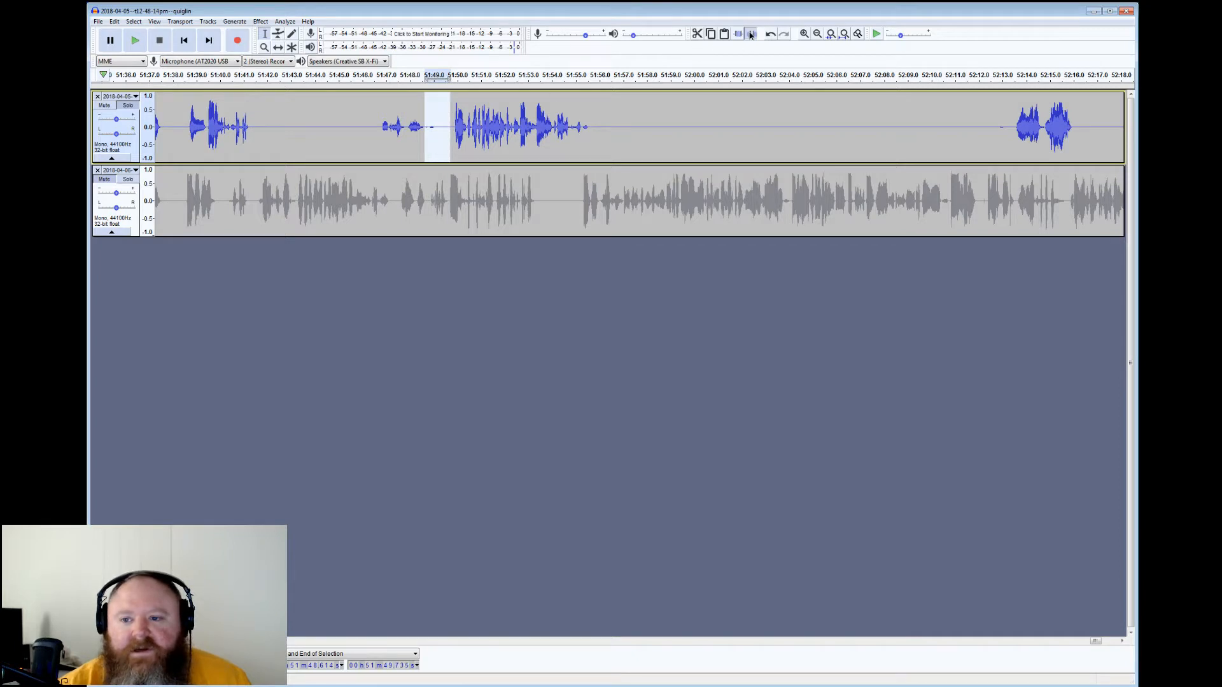
pyautogui.moveTo(1013, 118); pyautogui.dragTo(581, 126)
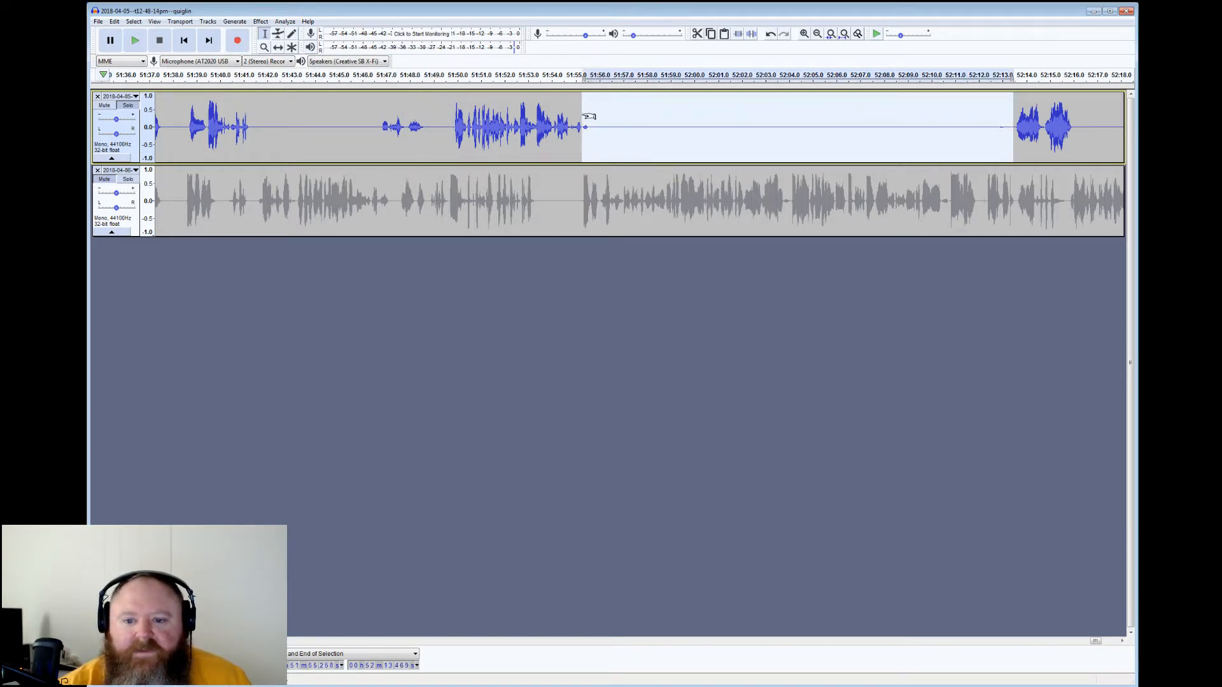
# Listen to the first track from about 52:12.9 and silence its stretches at about 52:25.7–52:28.4, 52:36.5–52:37.8 and 52:49.6–52:49.9
pyautogui.click(999, 124)
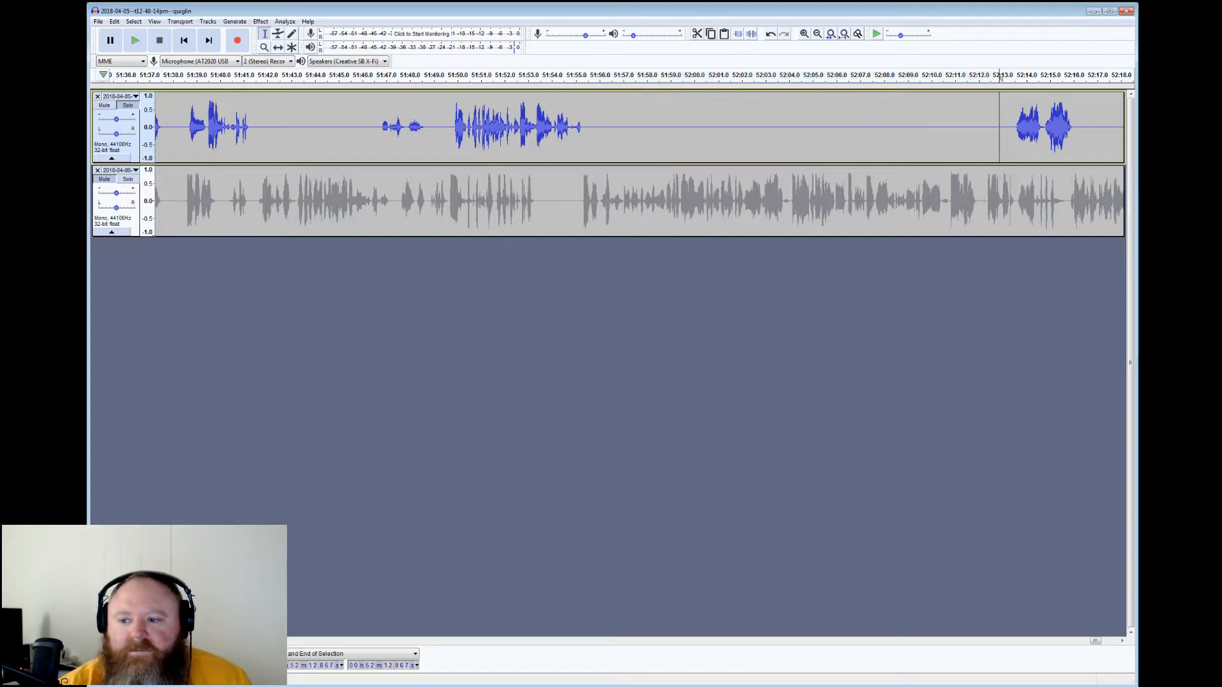
pyautogui.click(140, 41)
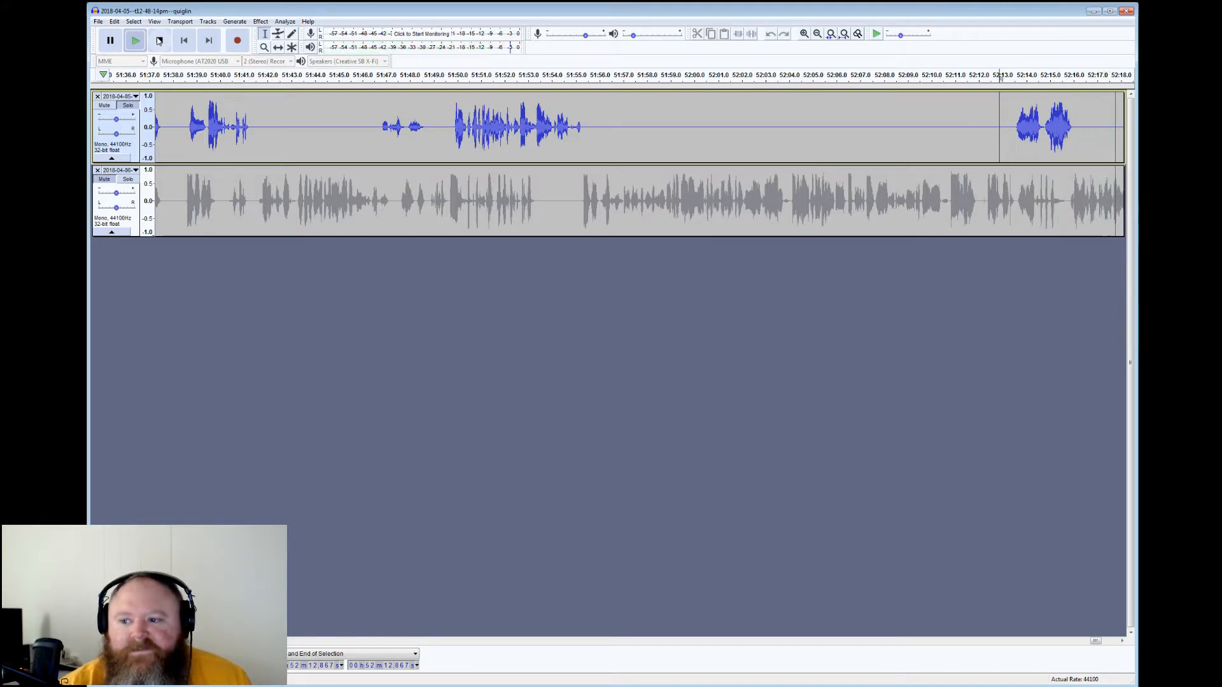
pyautogui.click(159, 41)
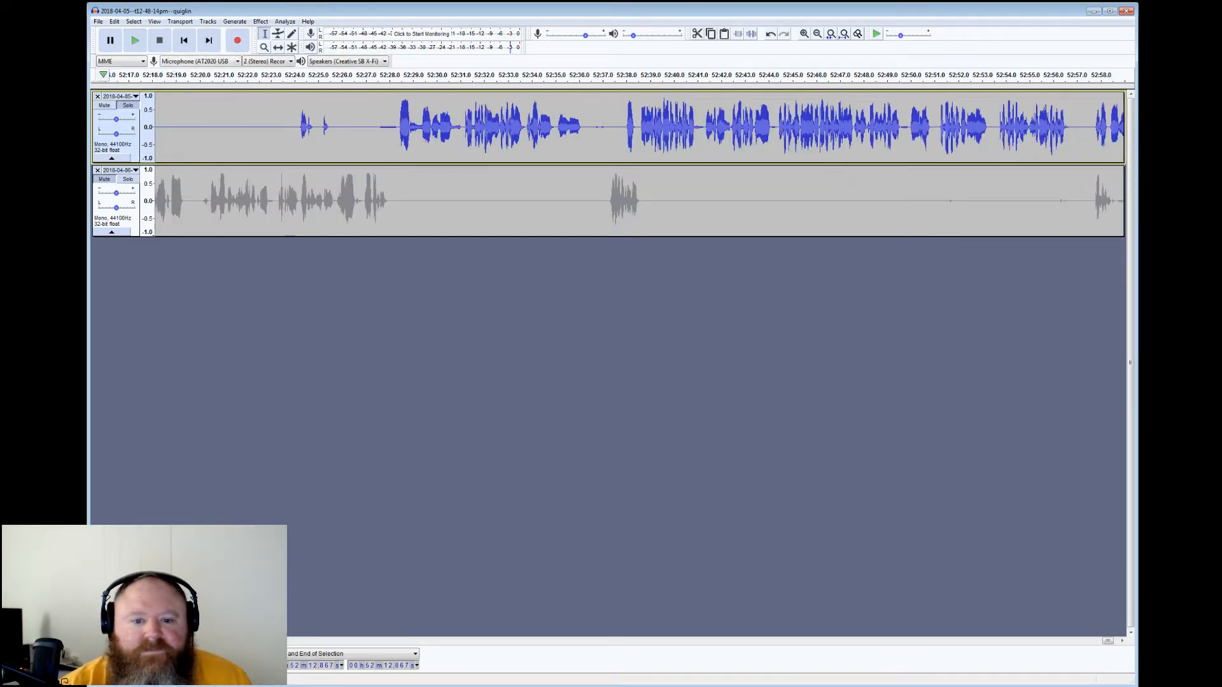
pyautogui.moveTo(398, 127); pyautogui.dragTo(336, 127)
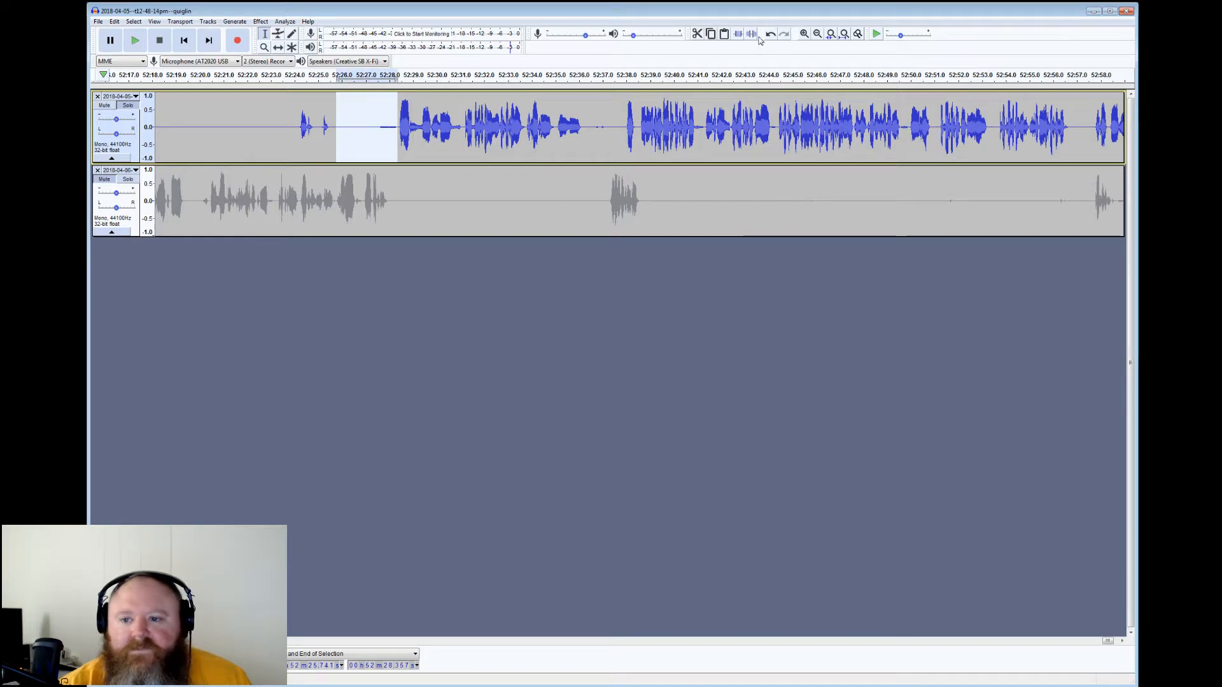
pyautogui.moveTo(590, 128); pyautogui.dragTo(621, 127)
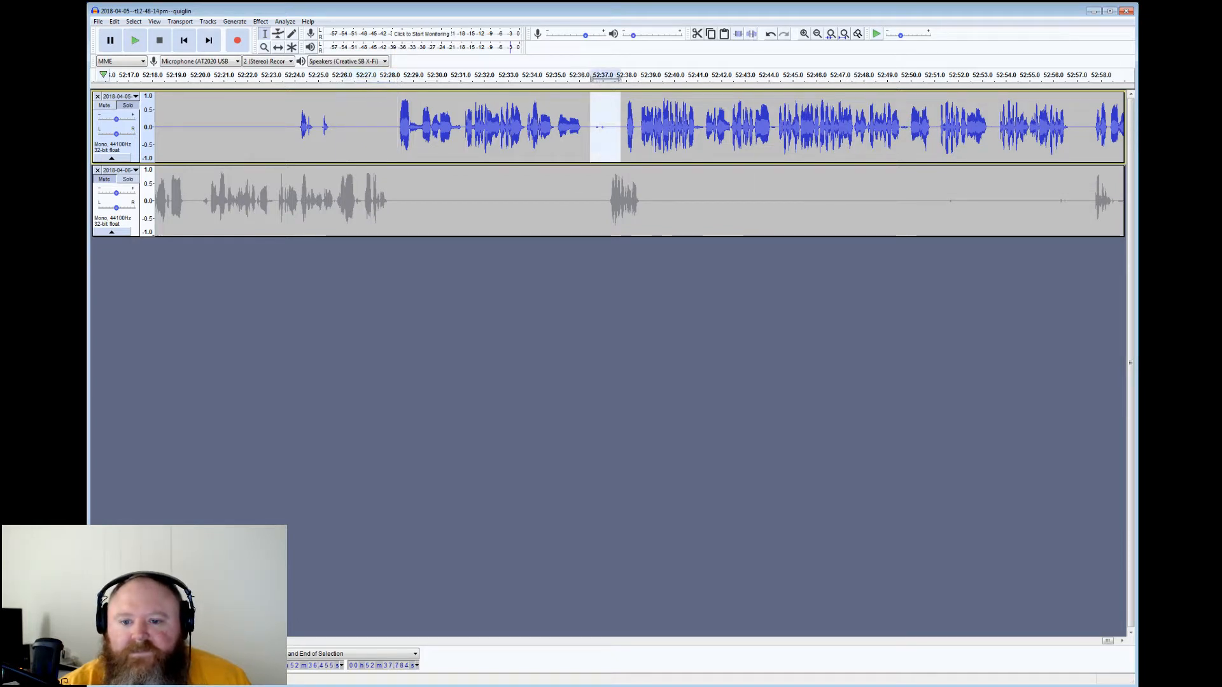
pyautogui.click(753, 34)
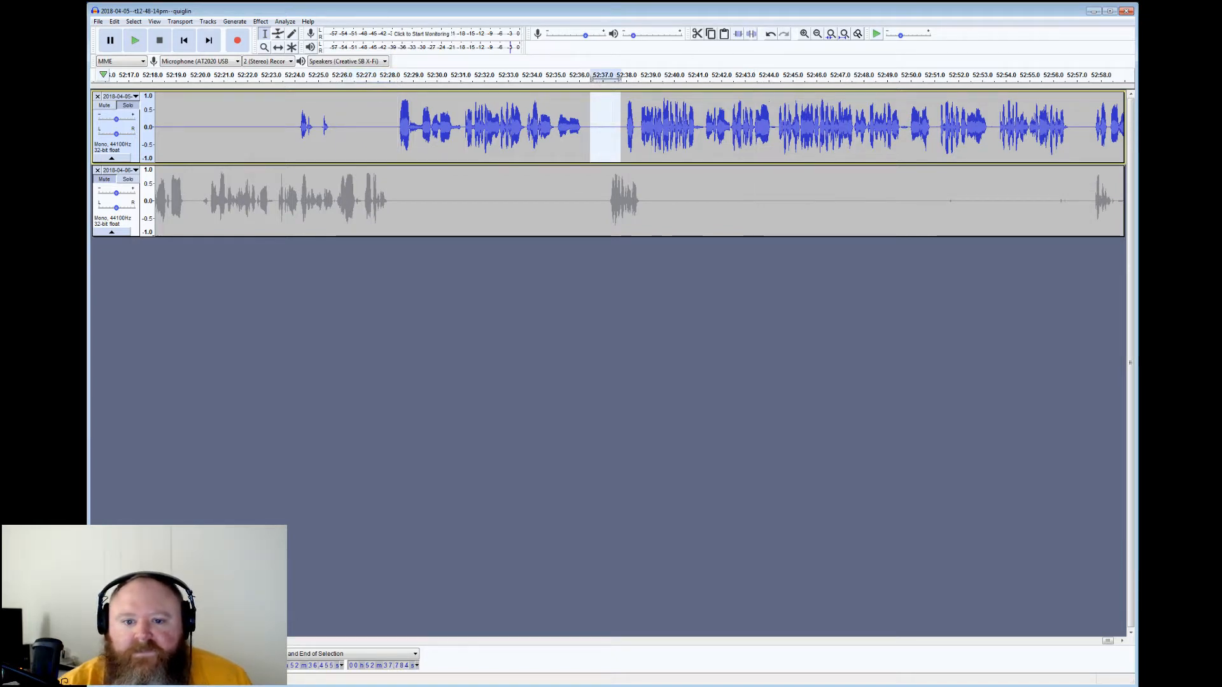
pyautogui.moveTo(910, 127); pyautogui.dragTo(902, 127)
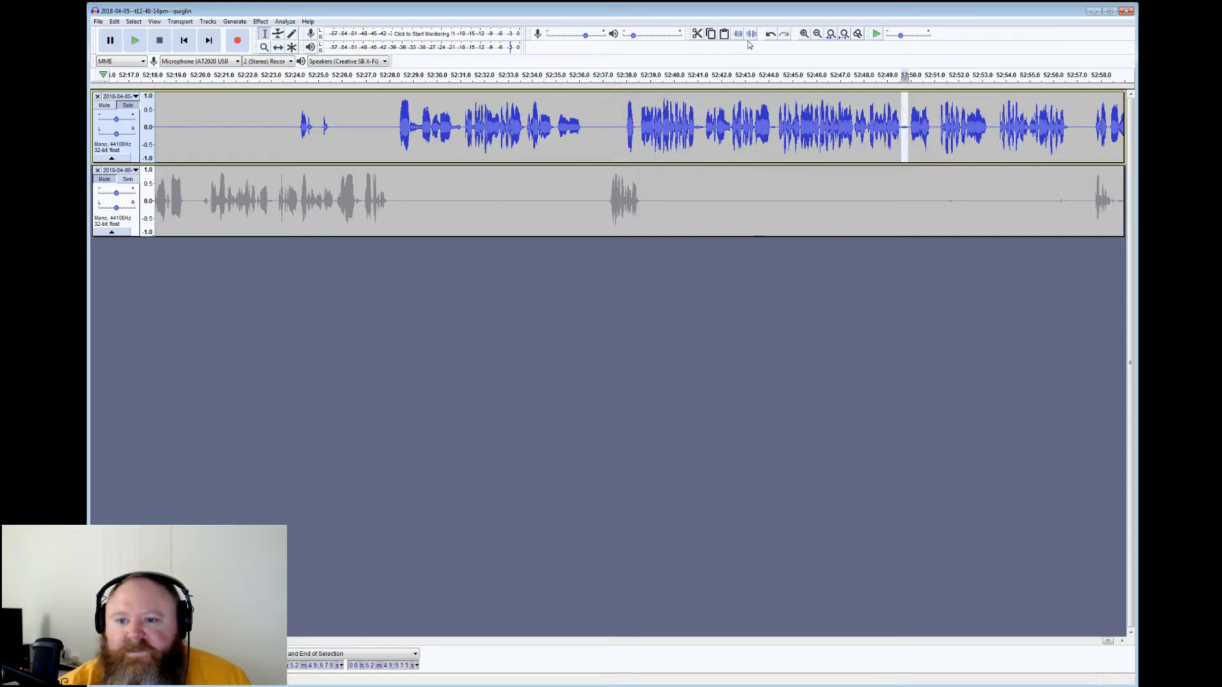
pyautogui.click(903, 114)
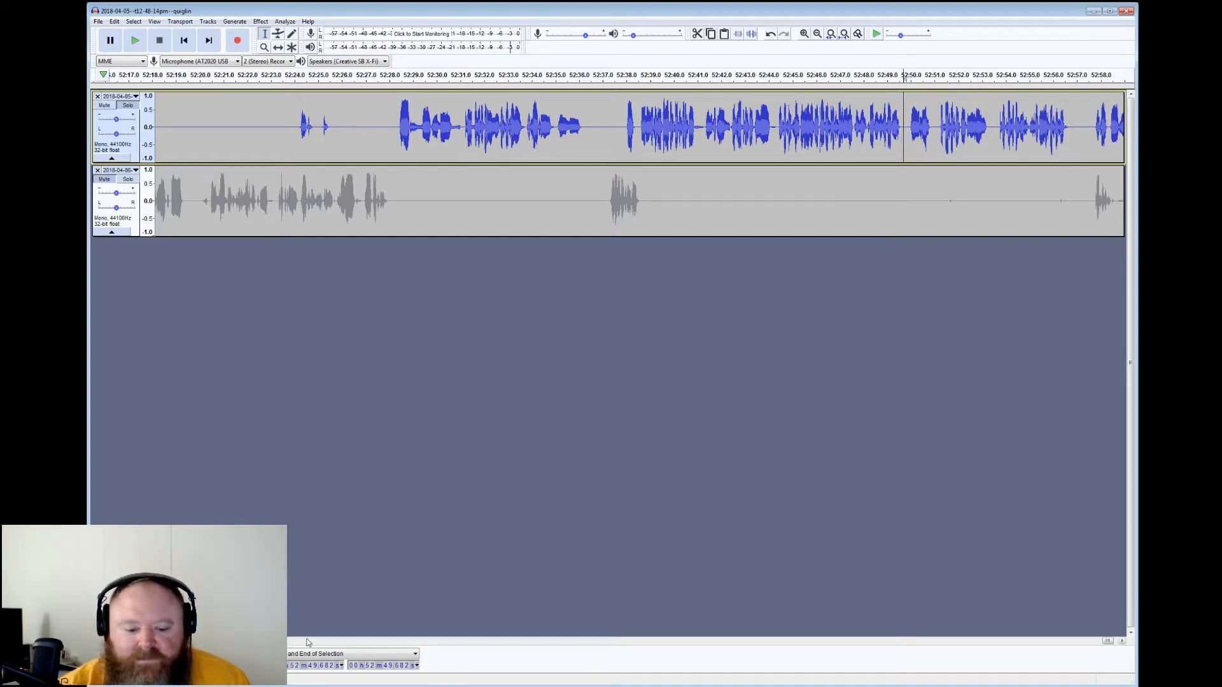
# Go to the end of the recording and turn off solo on the first track
pyautogui.moveTo(1108, 641); pyautogui.dragTo(1112, 641)
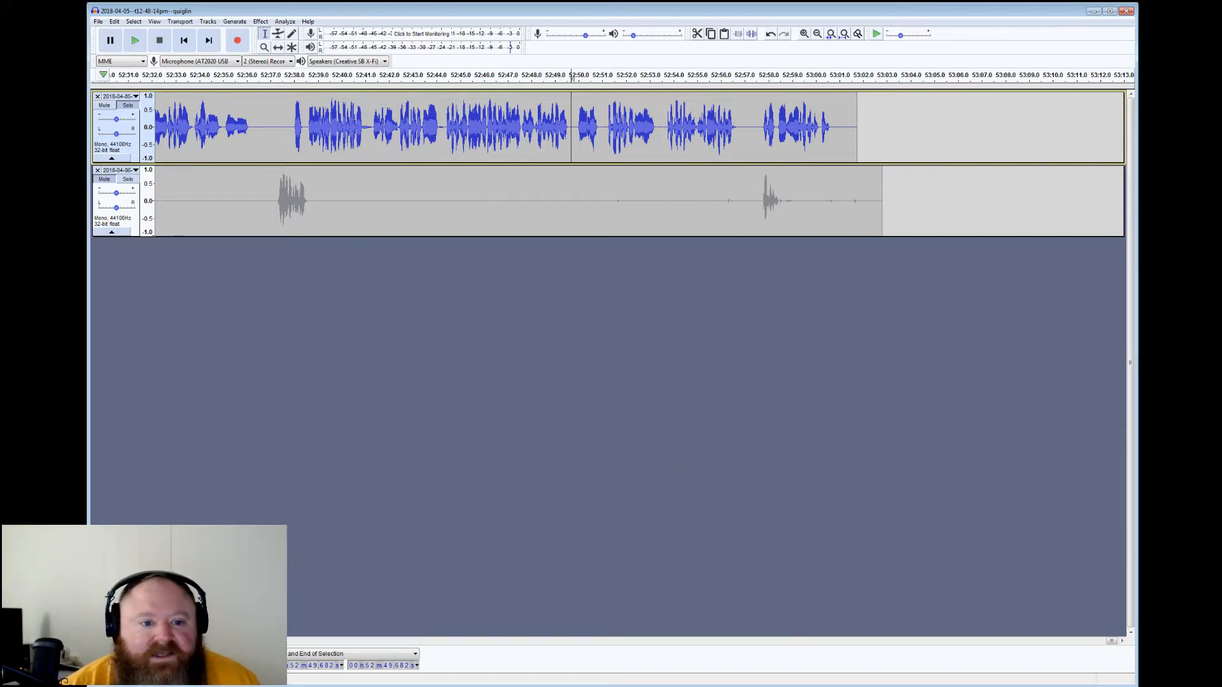
pyautogui.click(130, 105)
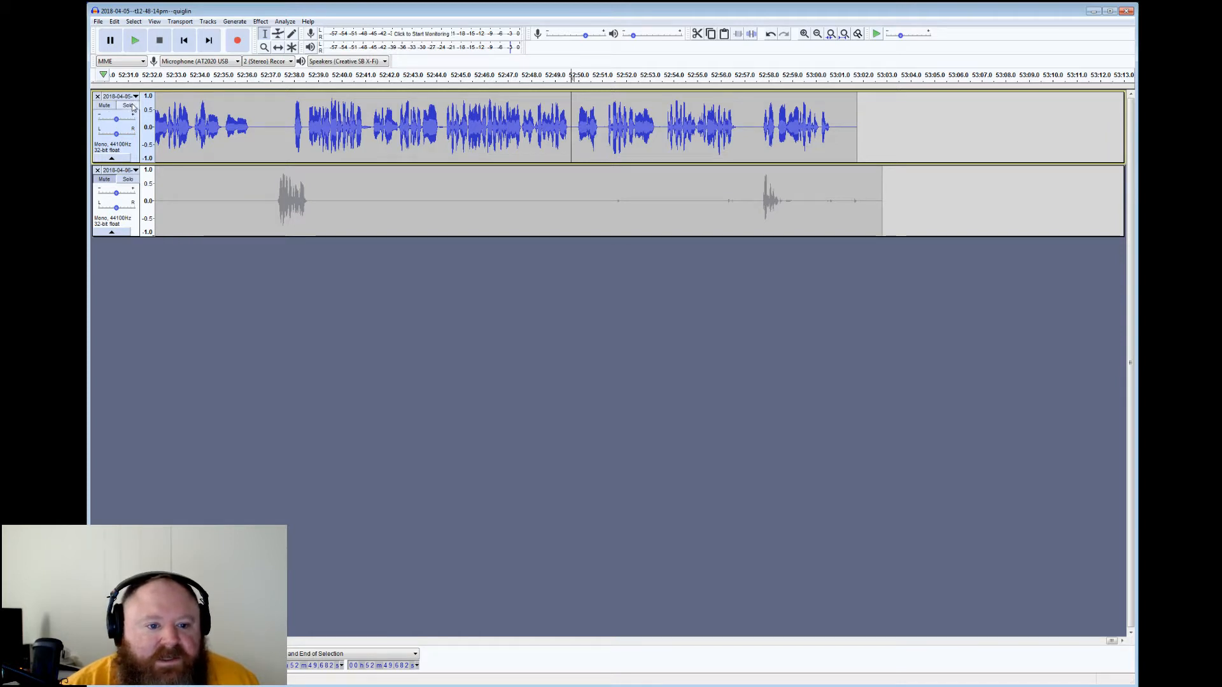
# Solo the second track and silence its stretches at about 52:38.8–52:57.7 and from about 52:58.5 to its end
pyautogui.click(127, 180)
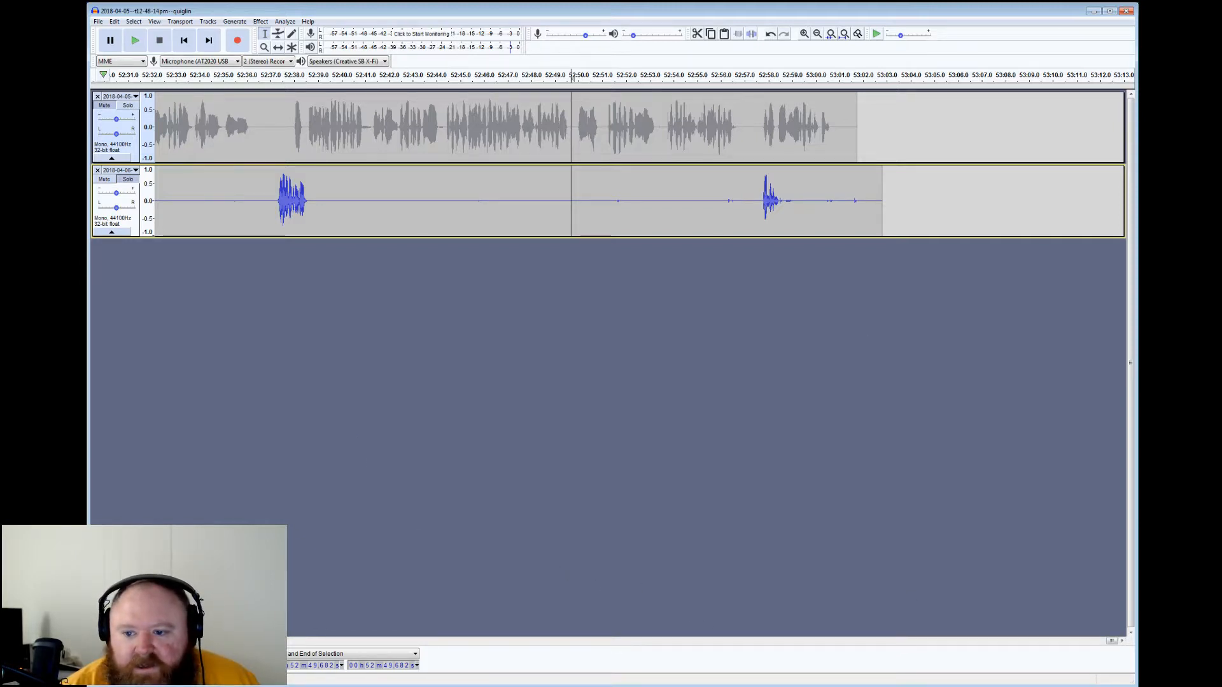
pyautogui.moveTo(781, 201); pyautogui.dragTo(882, 200)
pyautogui.moveTo(761, 201); pyautogui.dragTo(314, 200)
pyautogui.click(754, 36)
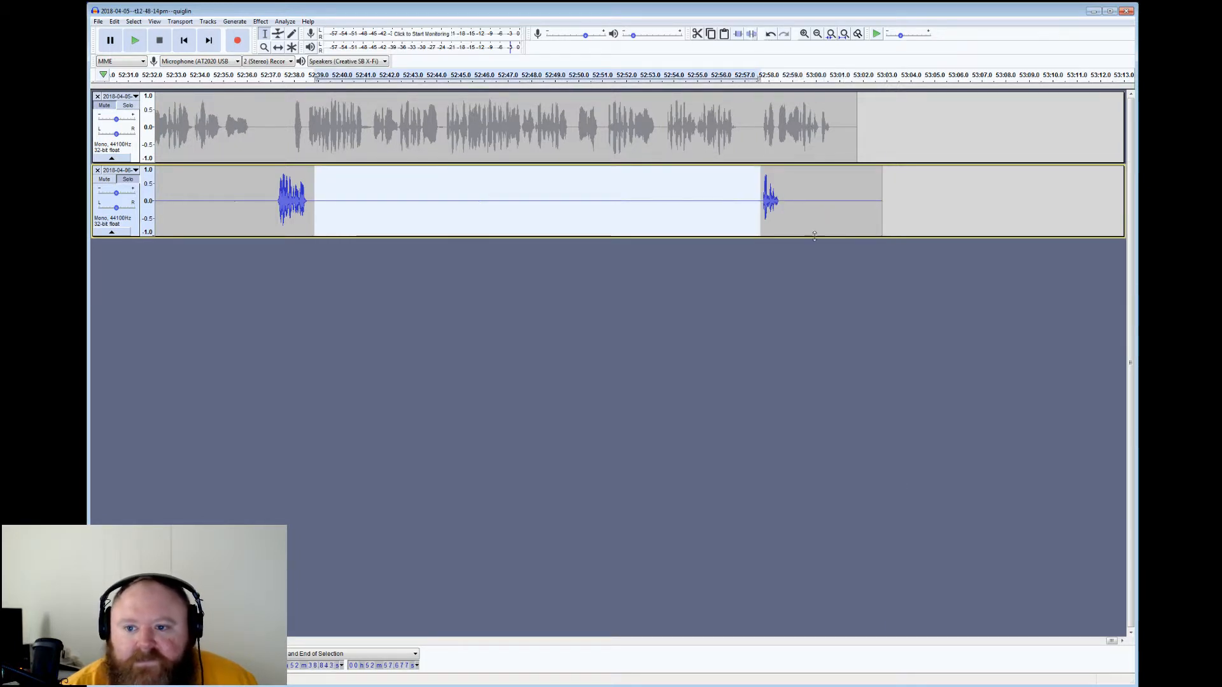
# Return to the recording's start, silence the second track's first 3.4 seconds and listen to it from about 3.1 seconds
pyautogui.moveTo(1113, 643); pyautogui.dragTo(127, 643)
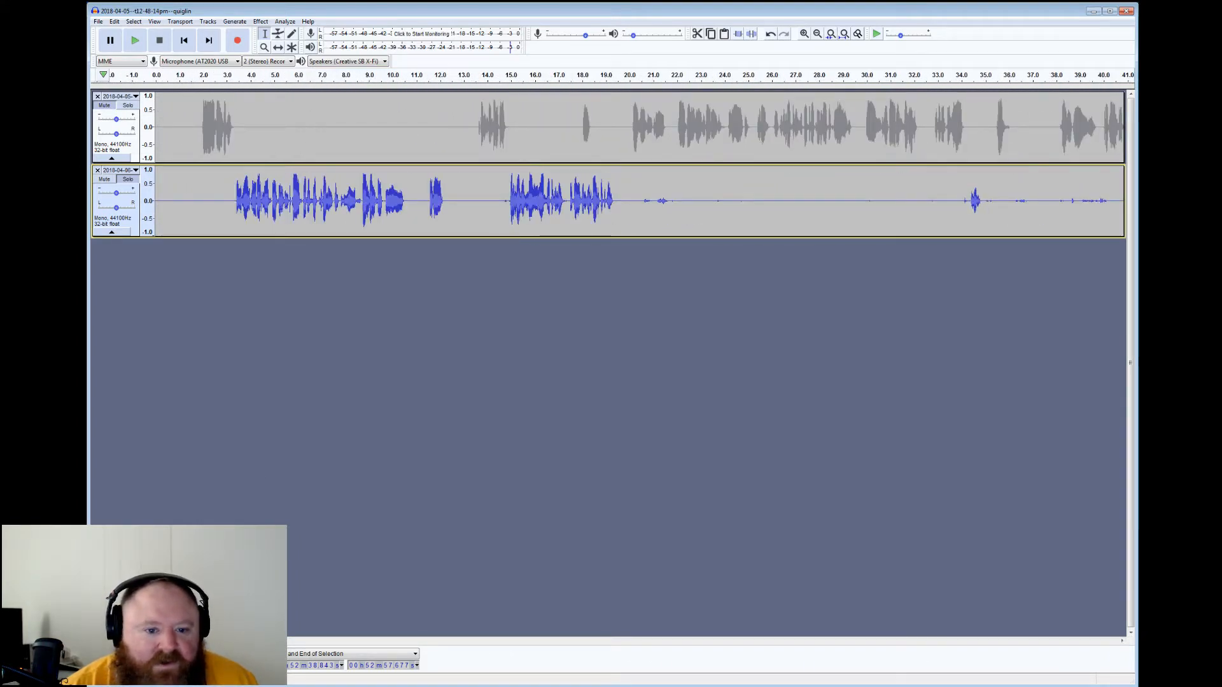
pyautogui.moveTo(235, 200); pyautogui.dragTo(155, 200)
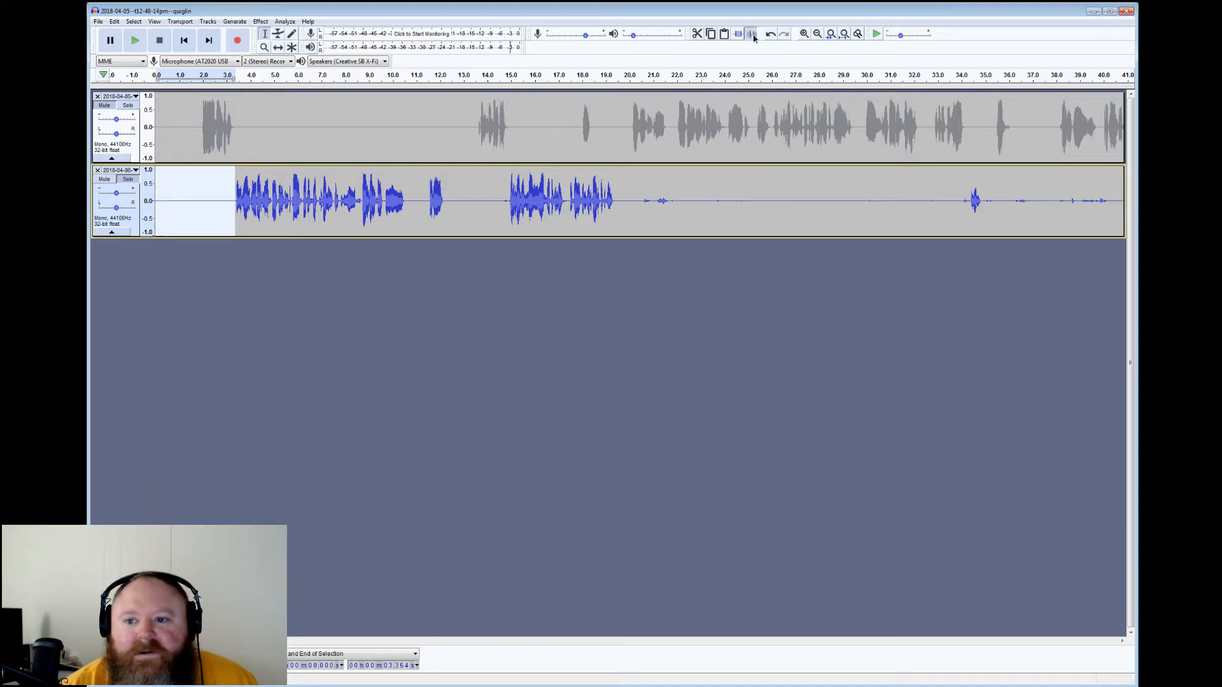
pyautogui.click(230, 193)
pyautogui.click(135, 41)
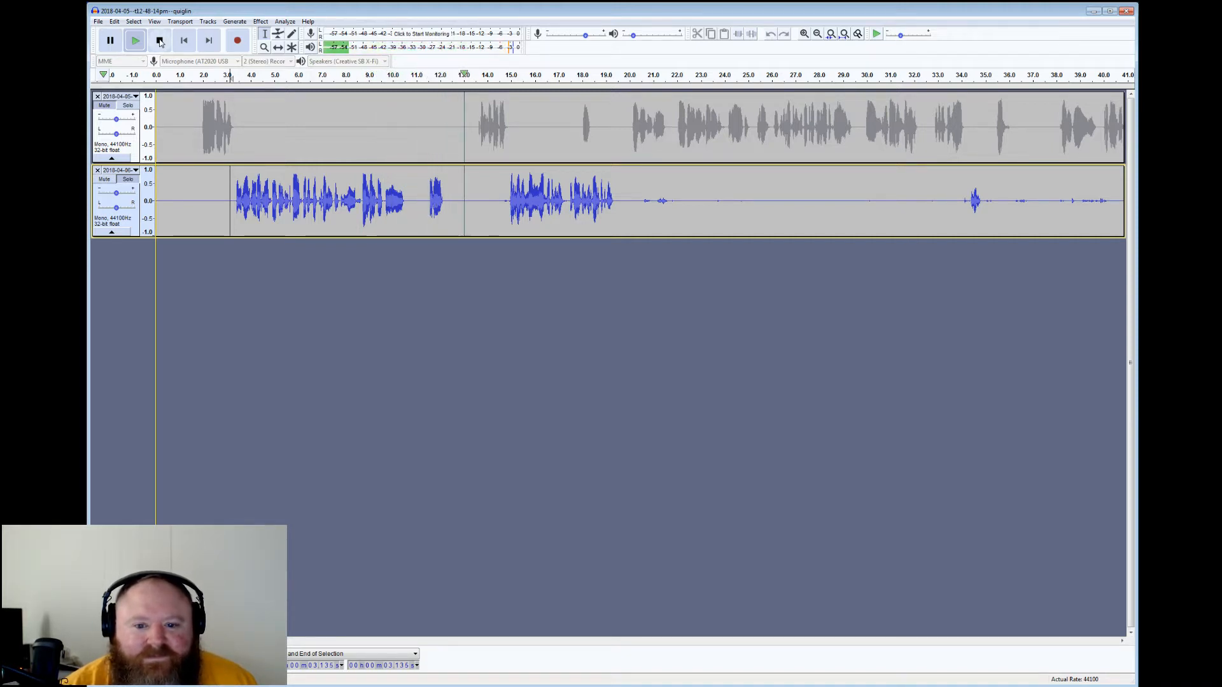
pyautogui.click(160, 41)
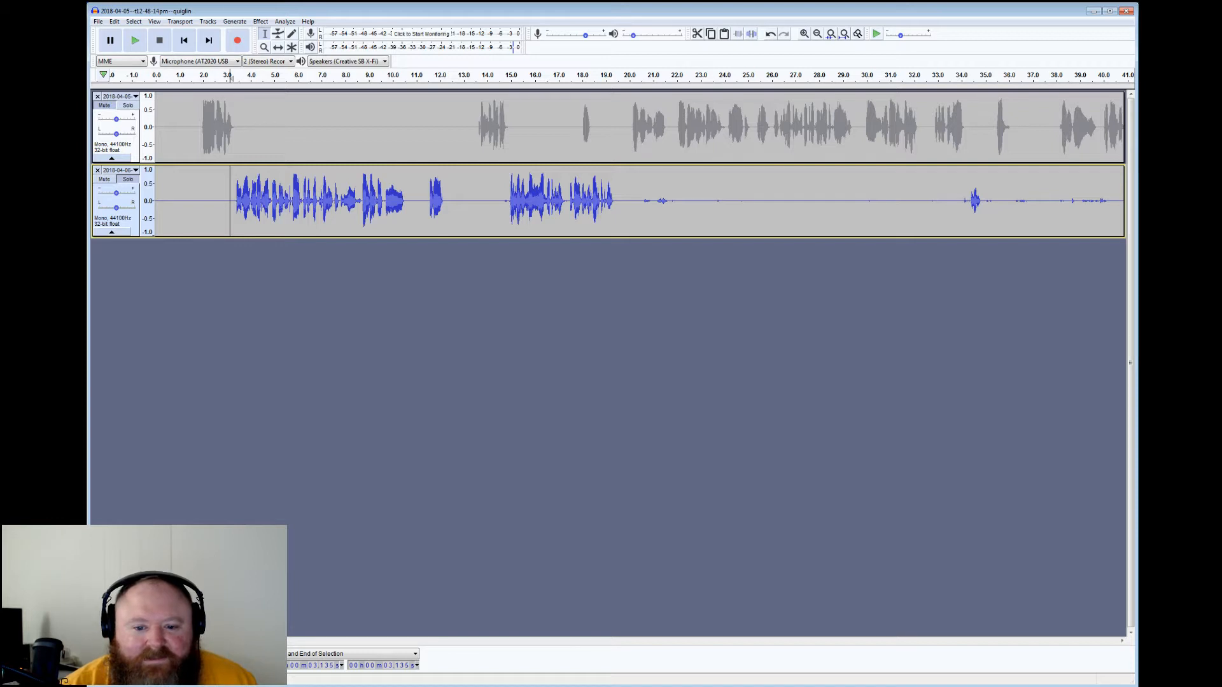
# Silence the second track's stretches at about 0:12.3–0:14.9, 0:19.5–0:34.3 and 0:34.9–1:12.7
pyautogui.moveTo(447, 201); pyautogui.dragTo(508, 200)
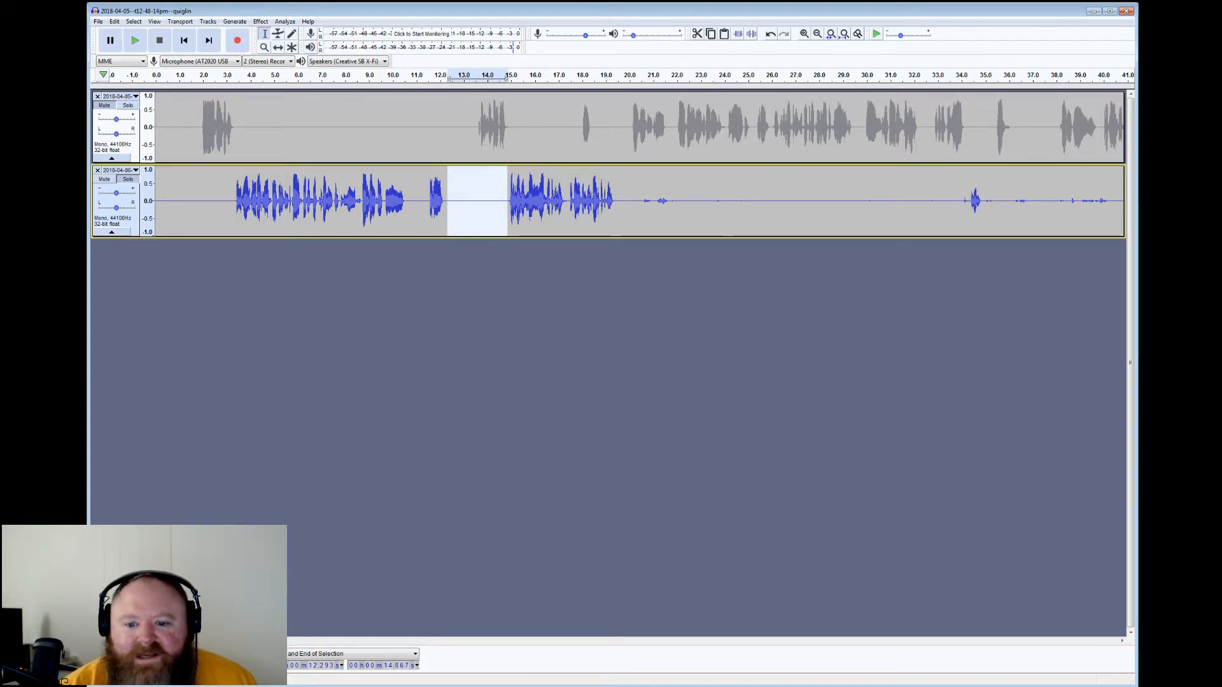
pyautogui.moveTo(619, 200); pyautogui.dragTo(968, 201)
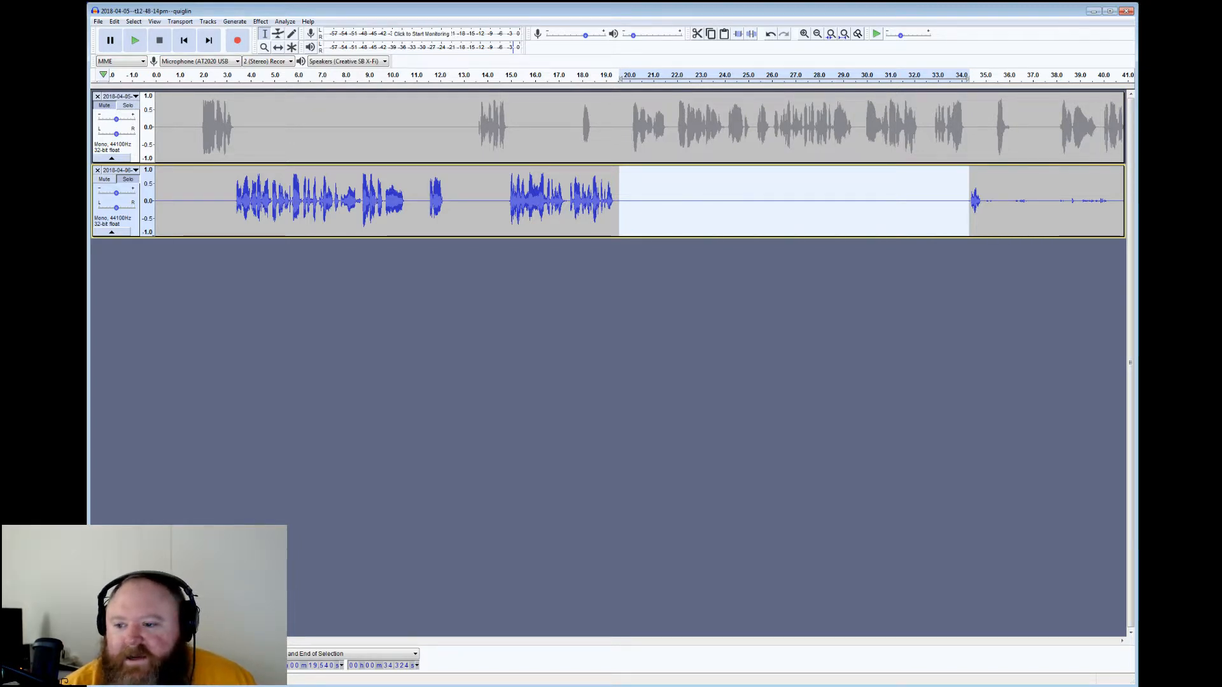
pyautogui.moveTo(984, 201); pyautogui.dragTo(1021, 200)
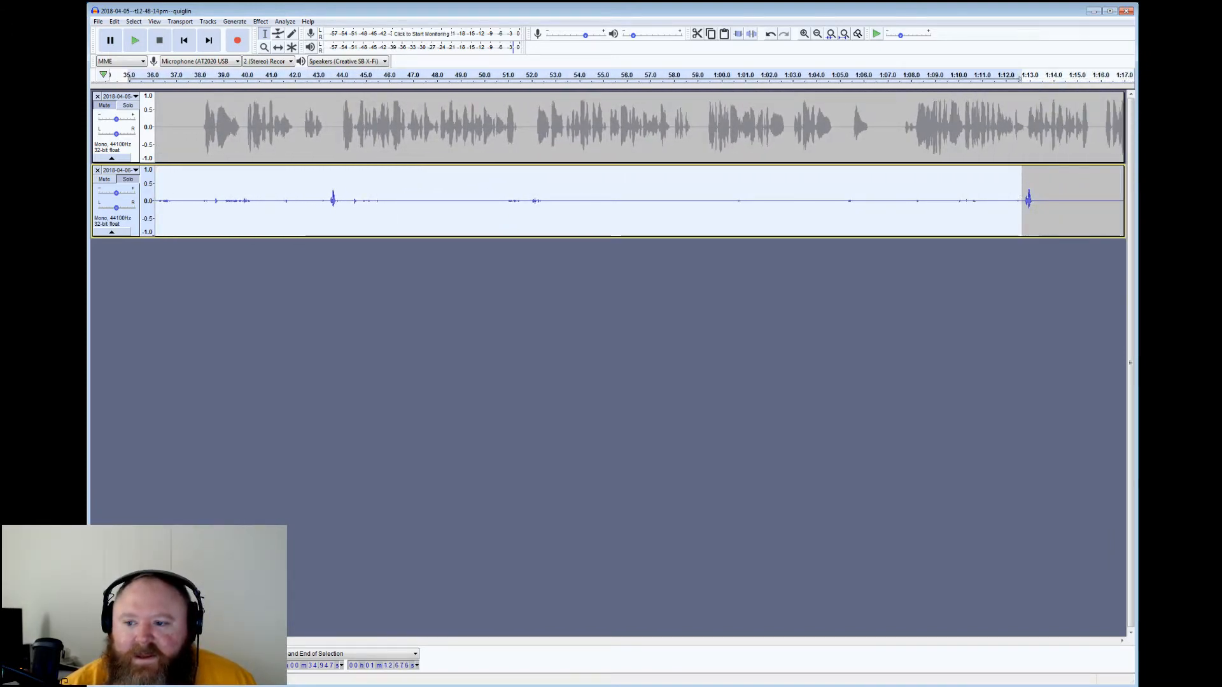
pyautogui.click(752, 33)
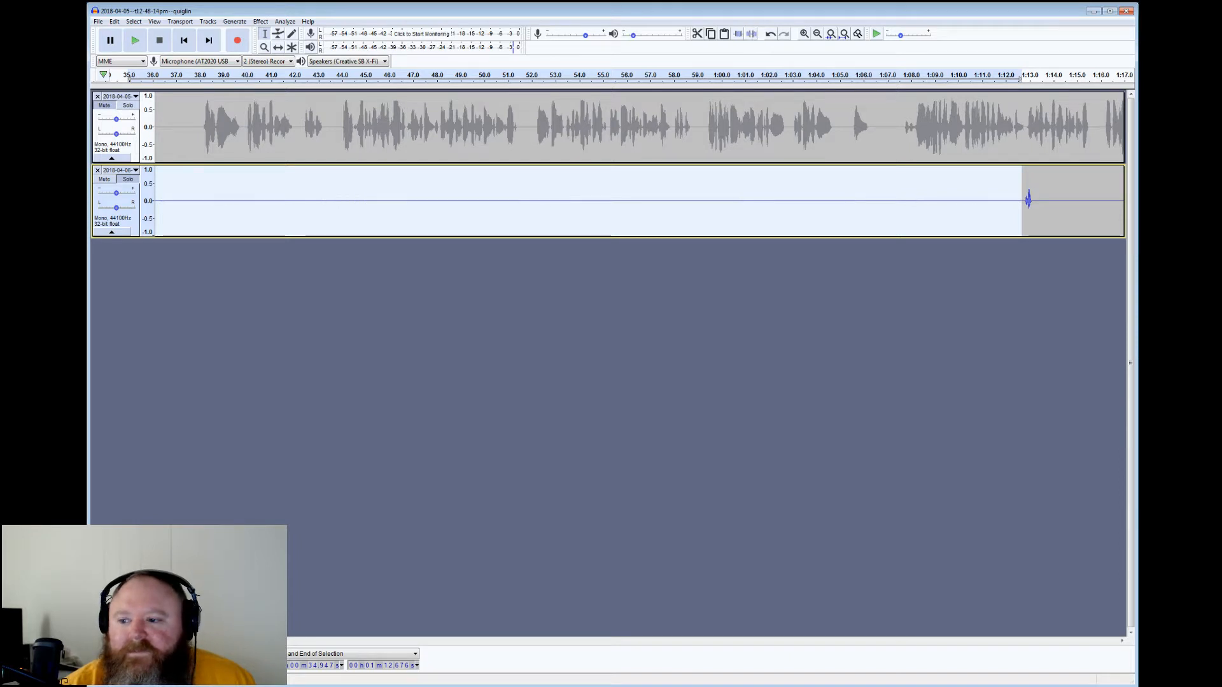
# Listen to the second track from about 1:12.5 and silence its stretch at about 1:13.3–1:26.7
pyautogui.click(1018, 200)
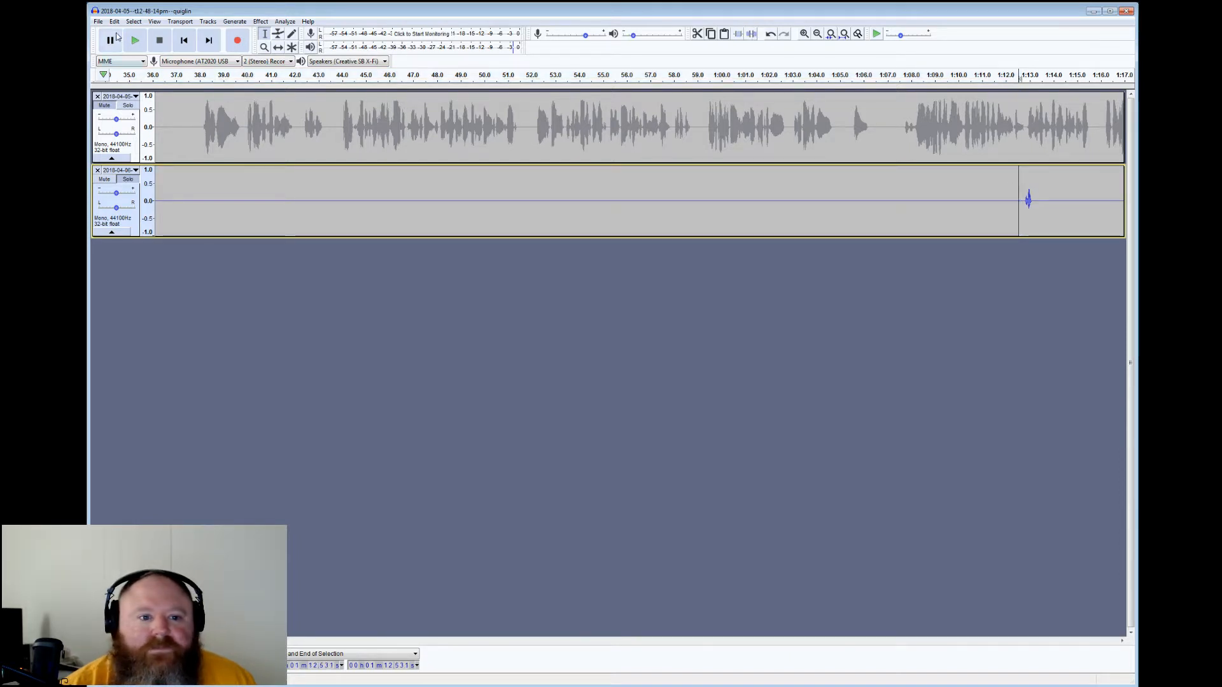
pyautogui.click(135, 40)
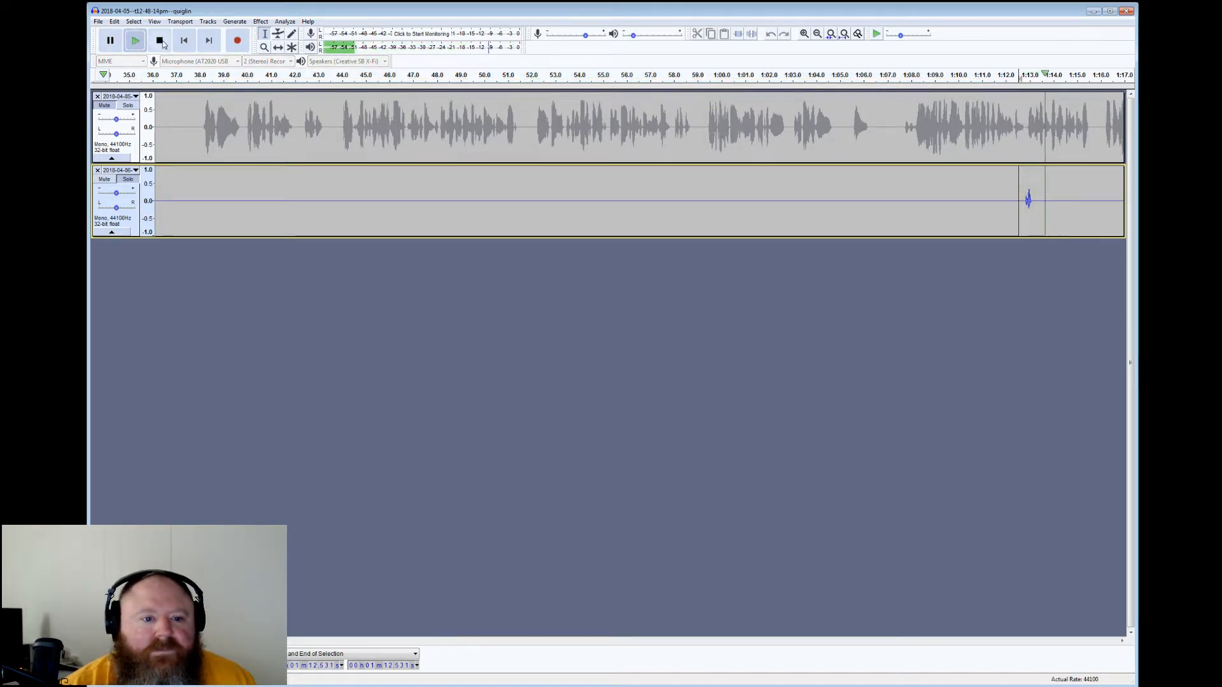
pyautogui.click(160, 41)
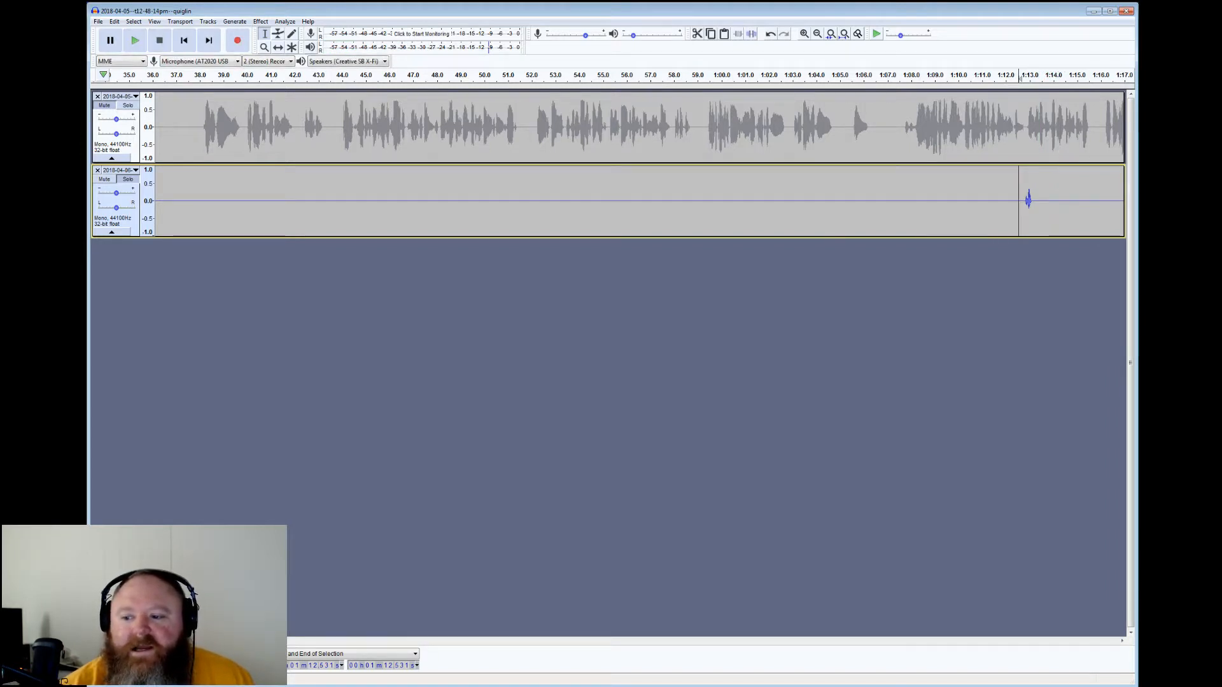
pyautogui.moveTo(1036, 201)
pyautogui.mouseDown()
pyautogui.moveTo(1127, 200)
pyautogui.moveTo(1015, 200)
pyautogui.mouseUp()
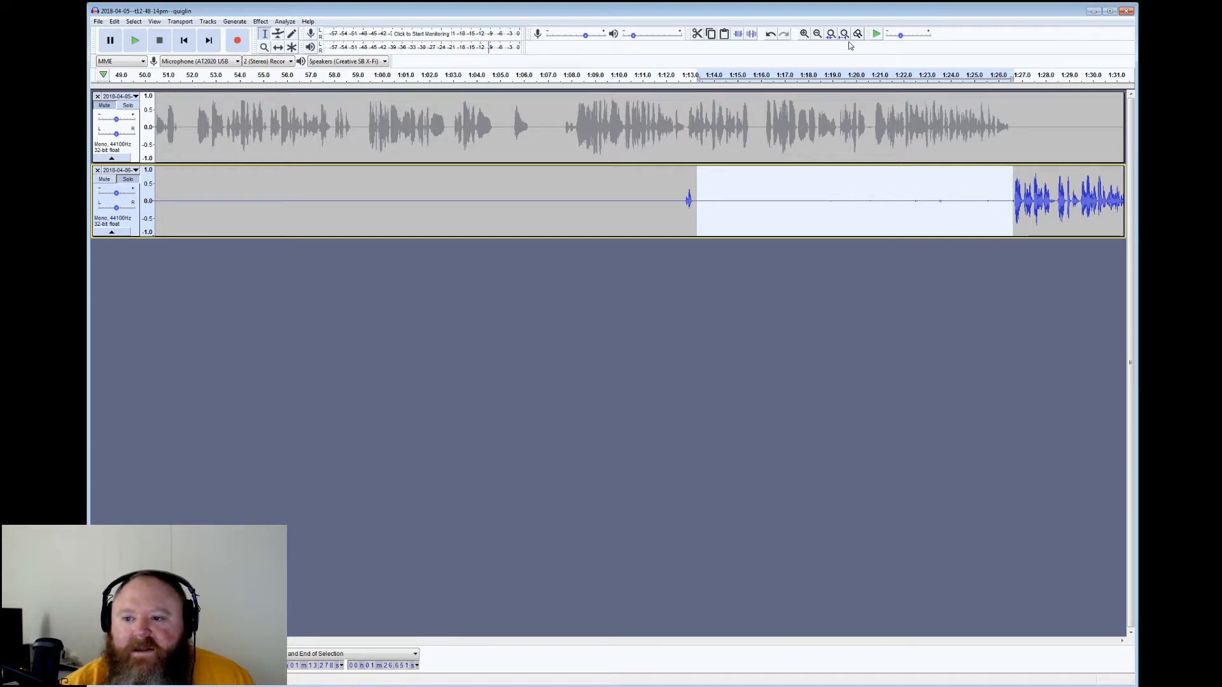
# Listen to the second track from about 1:26.4 and silence its stretches at about 1:31.6–1:32.1 and 1:35.0–1:35.8
pyautogui.click(1008, 194)
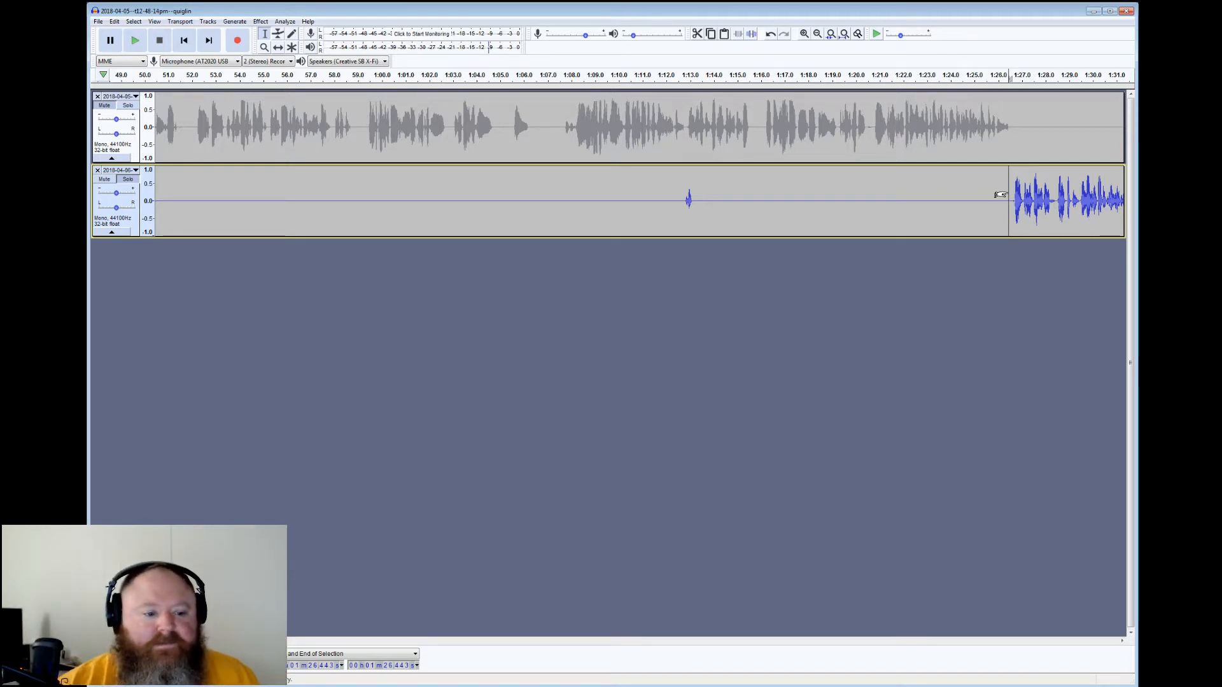
pyautogui.click(135, 40)
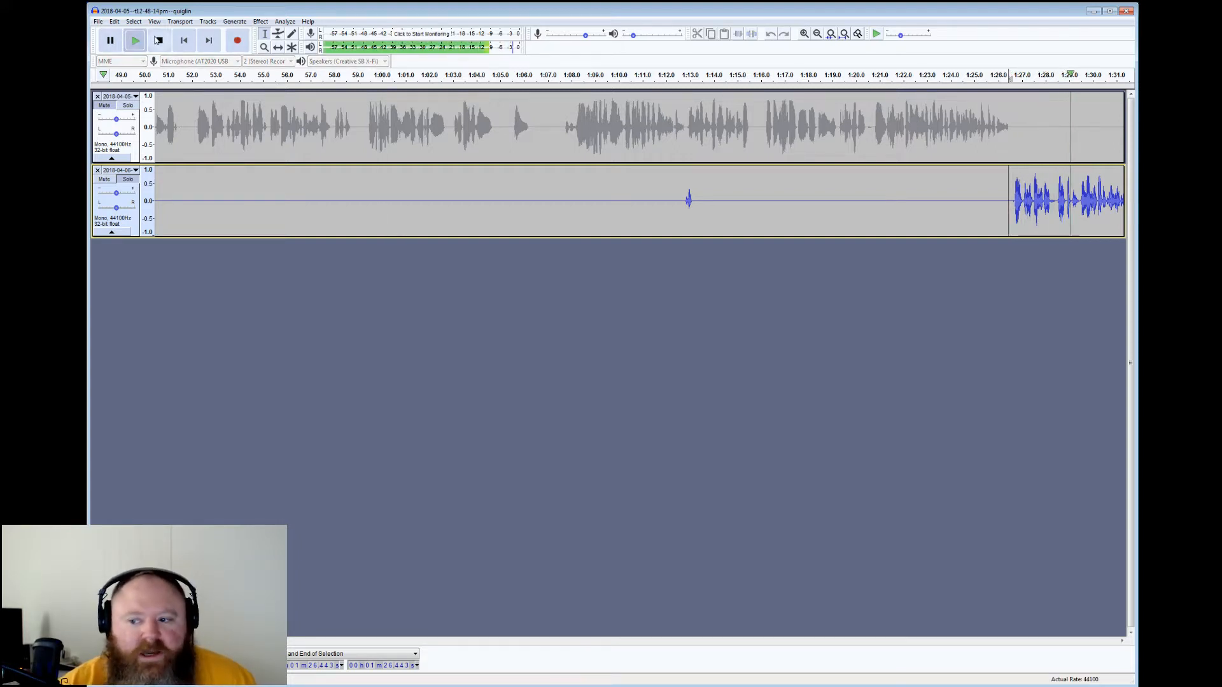
pyautogui.click(159, 40)
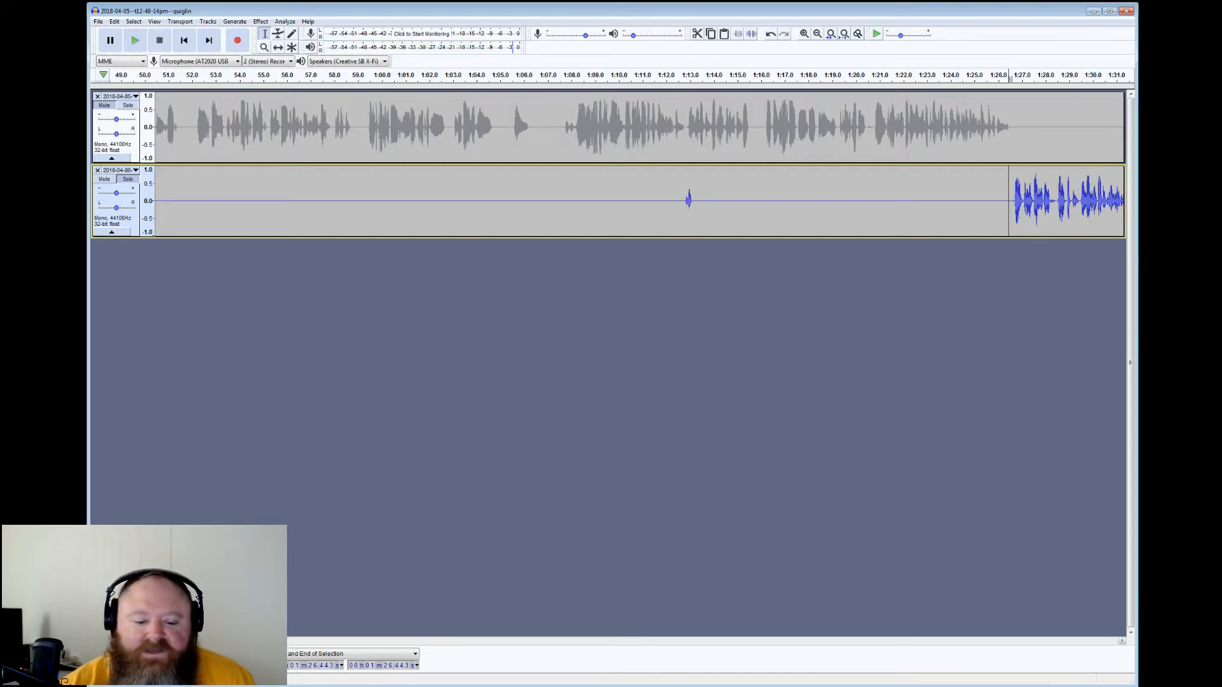
pyautogui.click(1122, 641)
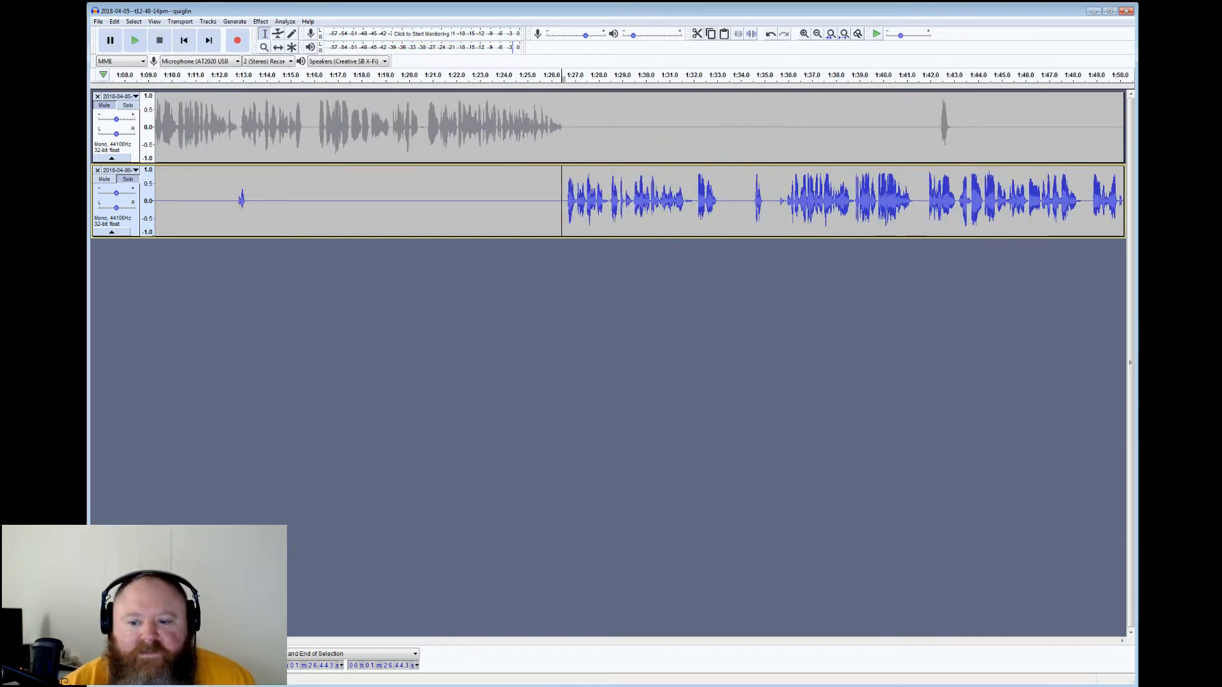
pyautogui.moveTo(684, 191); pyautogui.dragTo(695, 191)
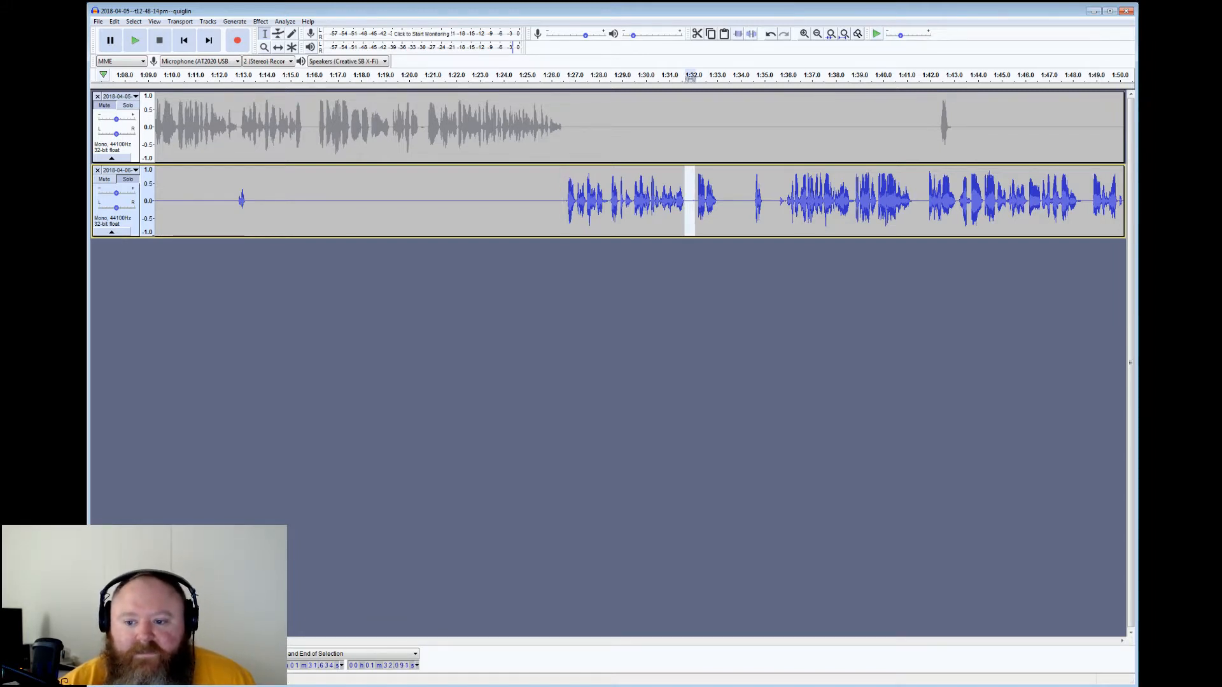
pyautogui.moveTo(765, 77); pyautogui.dragTo(783, 76)
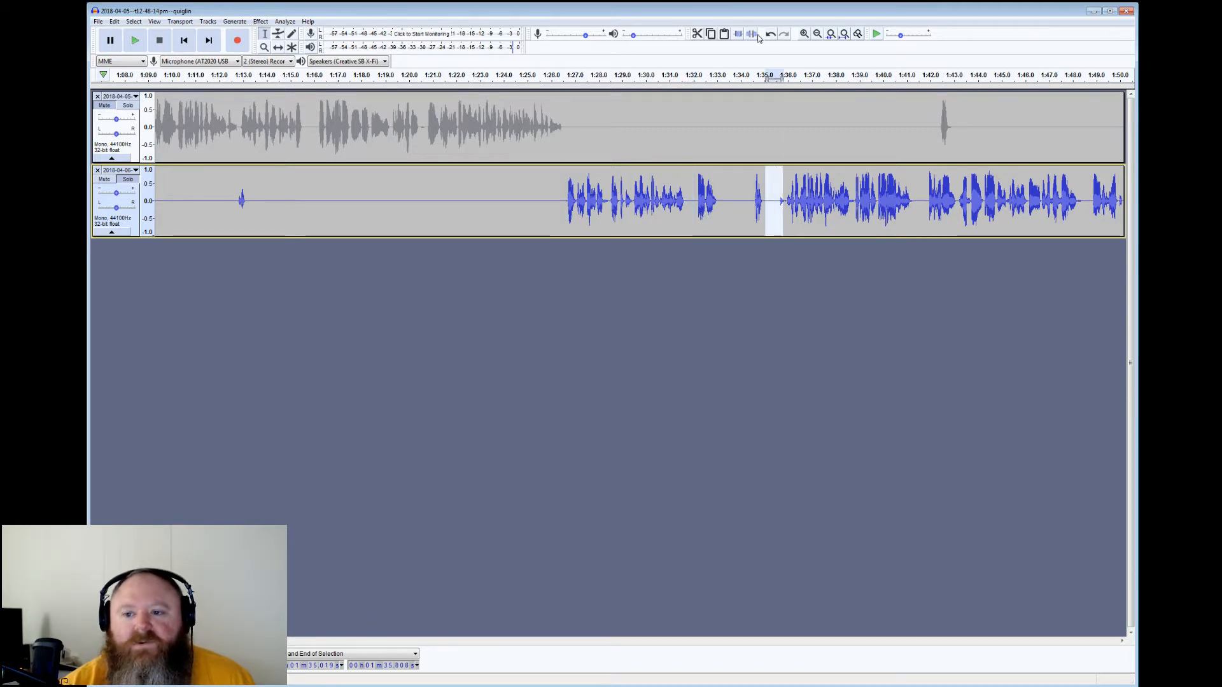
pyautogui.press('space')
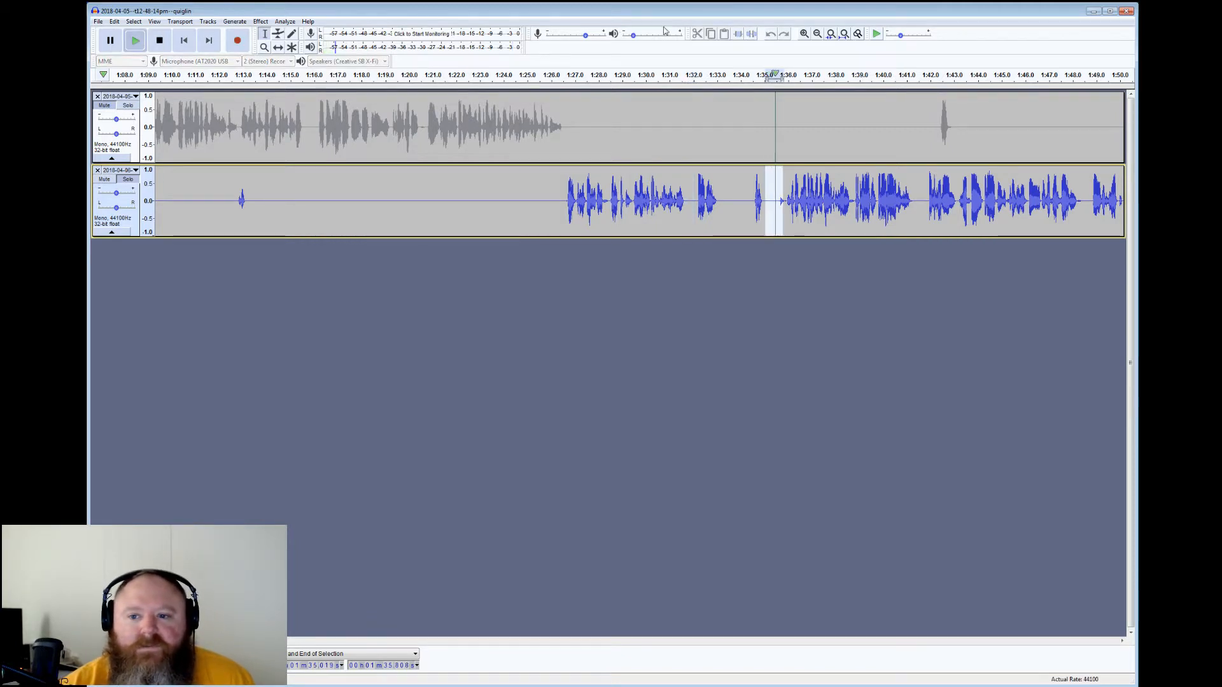
pyautogui.click(754, 35)
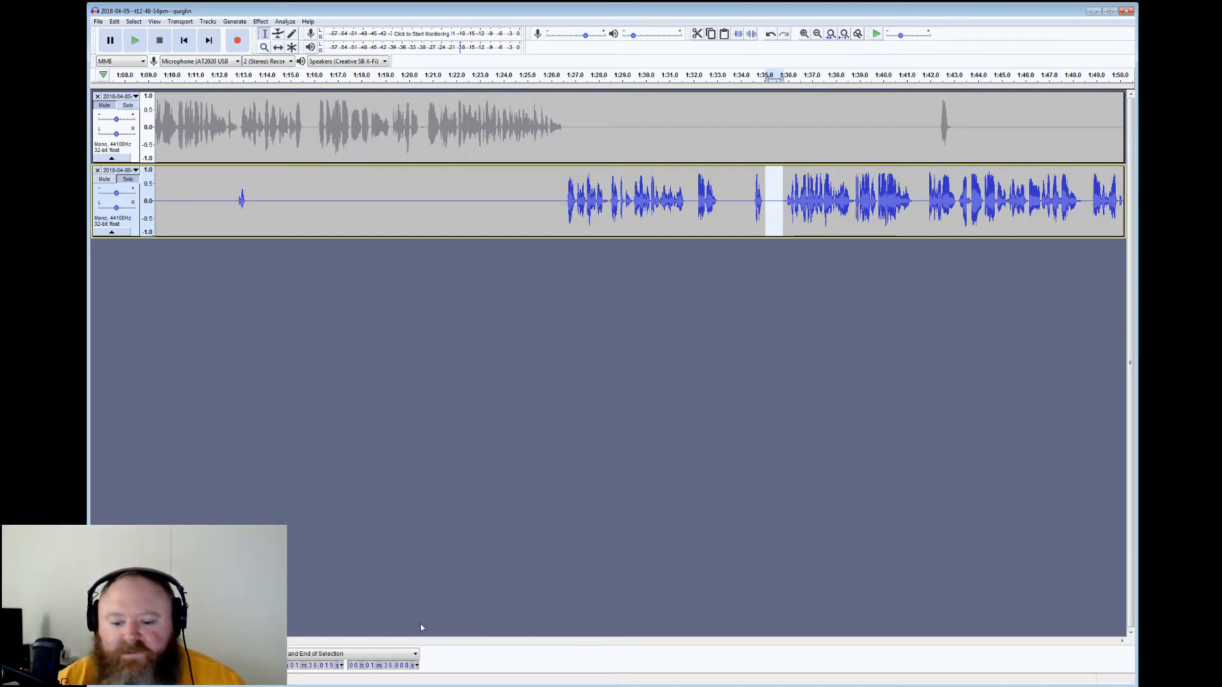
# Listen to the second track from about 1:48.4 and silence its stretch at about 2:04.6–2:05.9
pyautogui.hscroll(6, 519, 266)
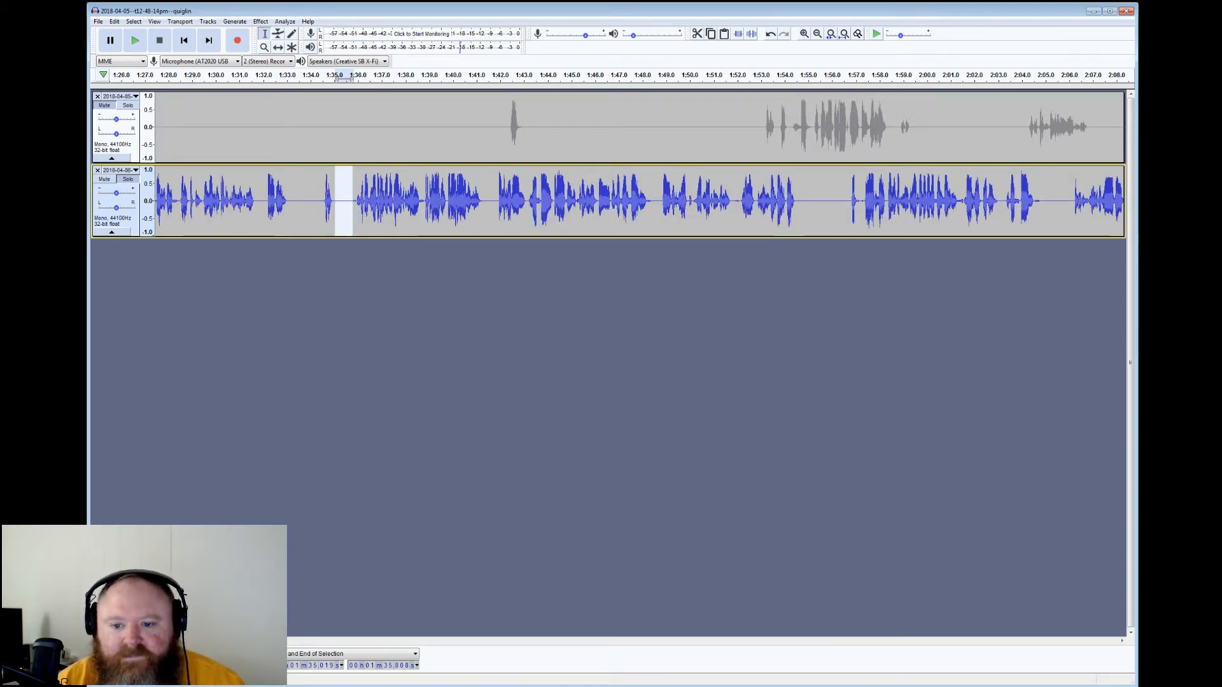
pyautogui.click(652, 185)
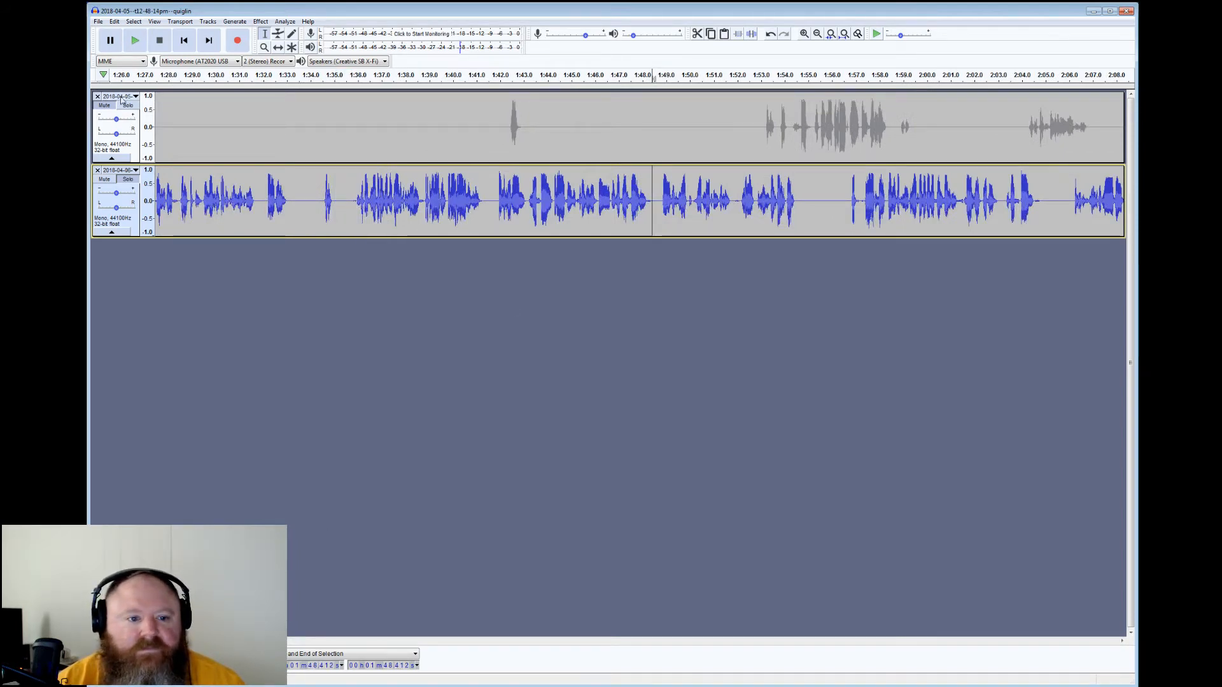
pyautogui.click(135, 43)
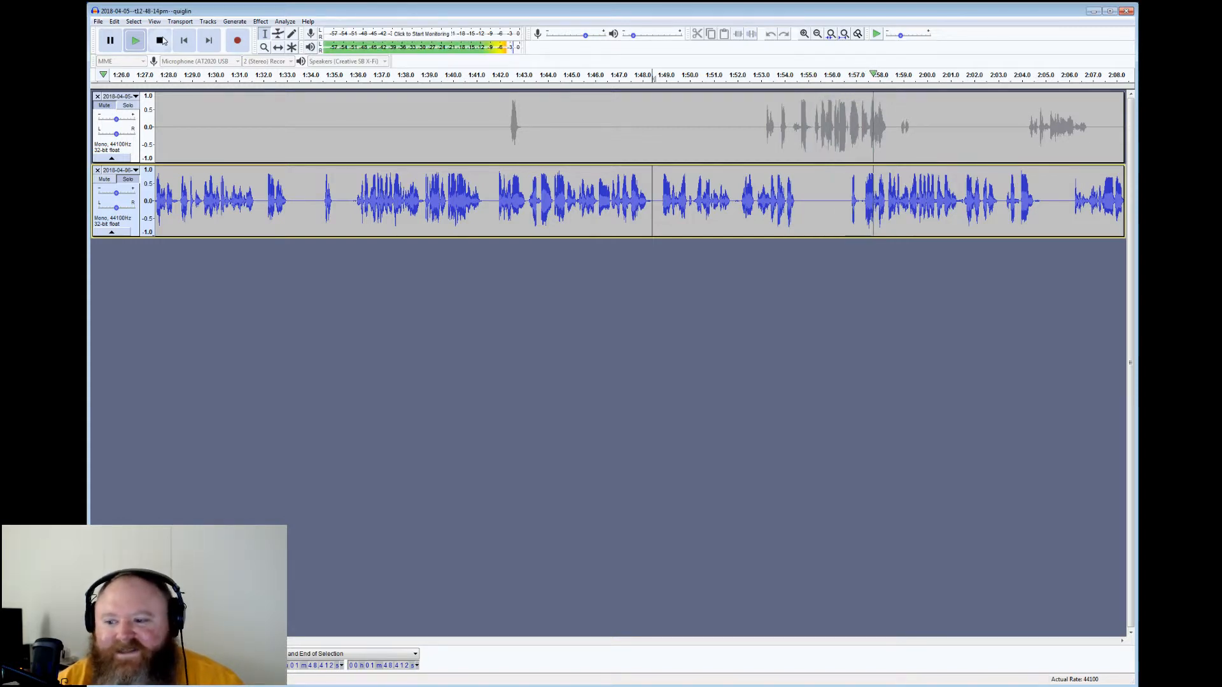
pyautogui.click(160, 41)
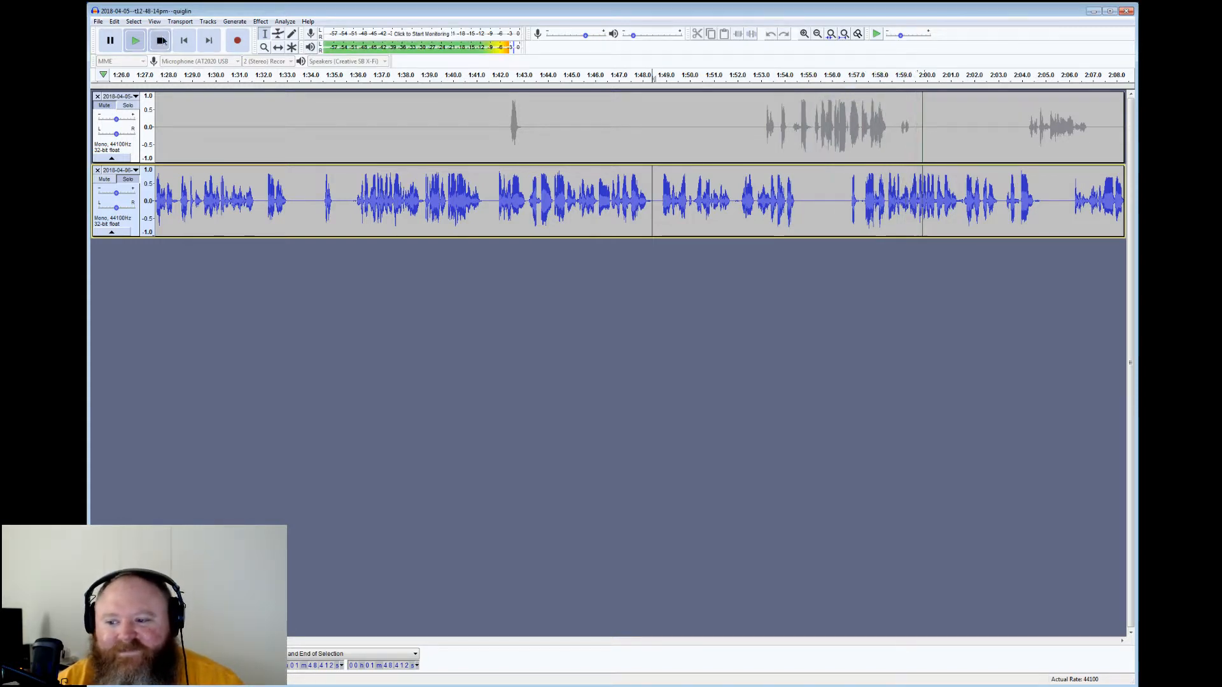
pyautogui.moveTo(1036, 75); pyautogui.dragTo(1068, 75)
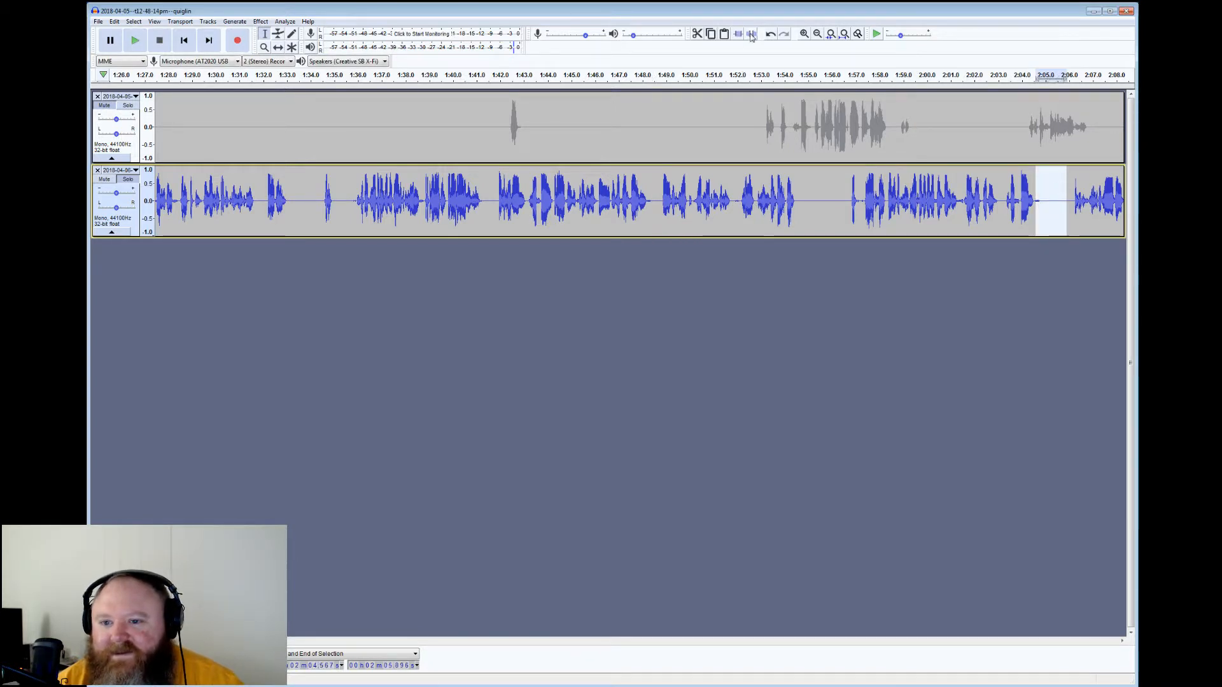
# Listen to the second track from about 2:05.7 and silence its stretches at about 2:15.3–2:15.4 and 2:21.6–2:23.5
pyautogui.click(1063, 214)
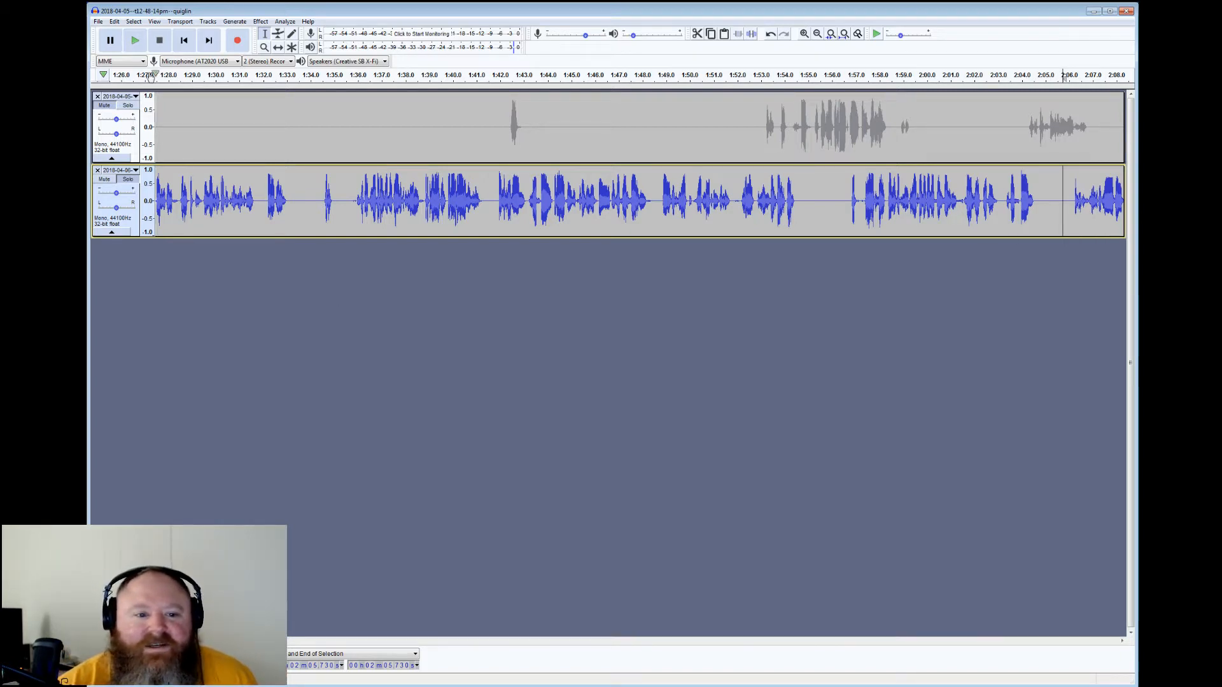
pyautogui.click(135, 40)
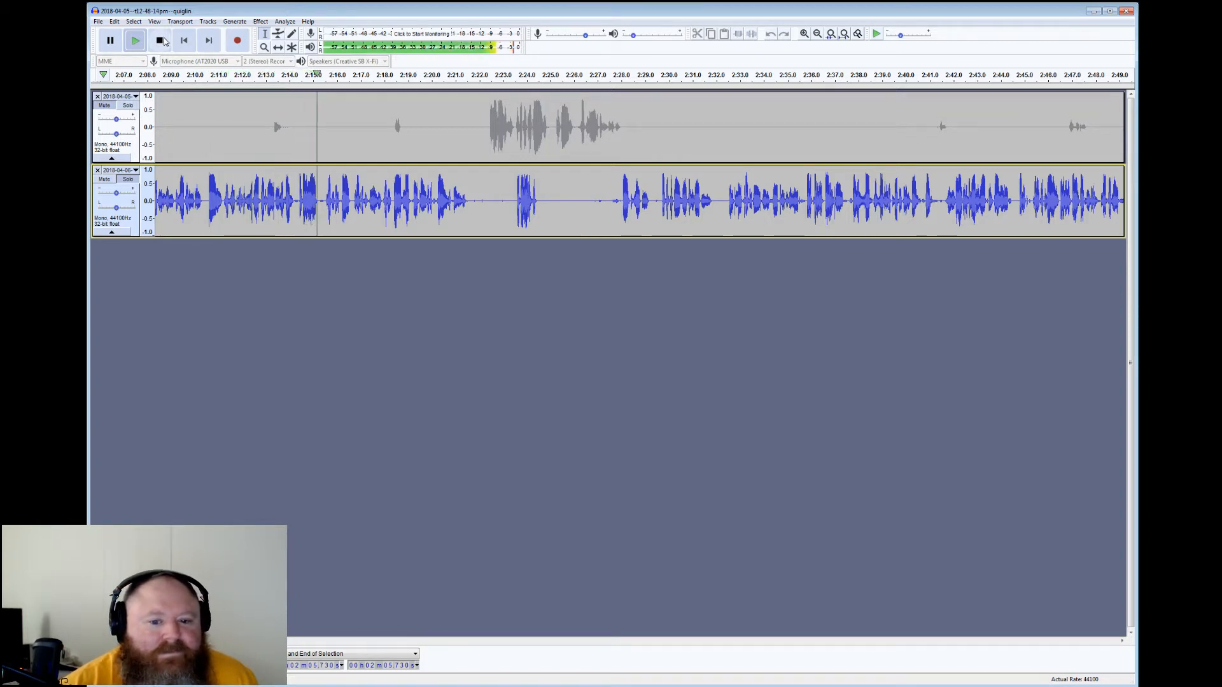
pyautogui.click(161, 41)
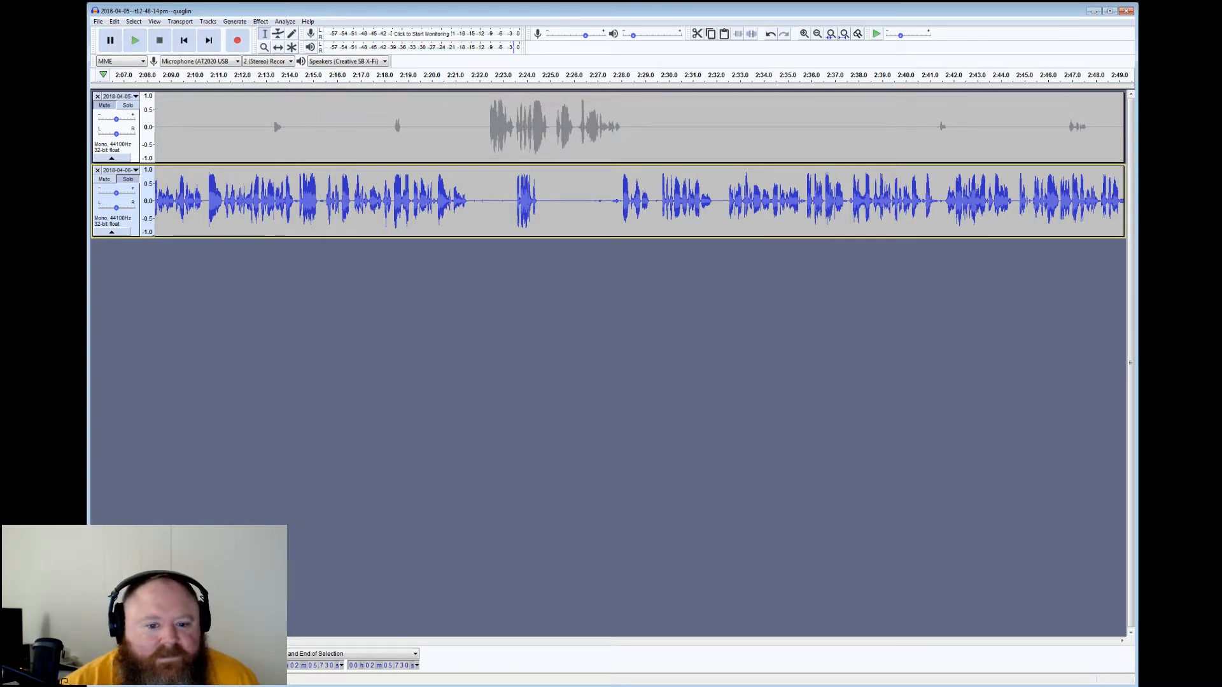
pyautogui.moveTo(320, 200); pyautogui.dragTo(324, 201)
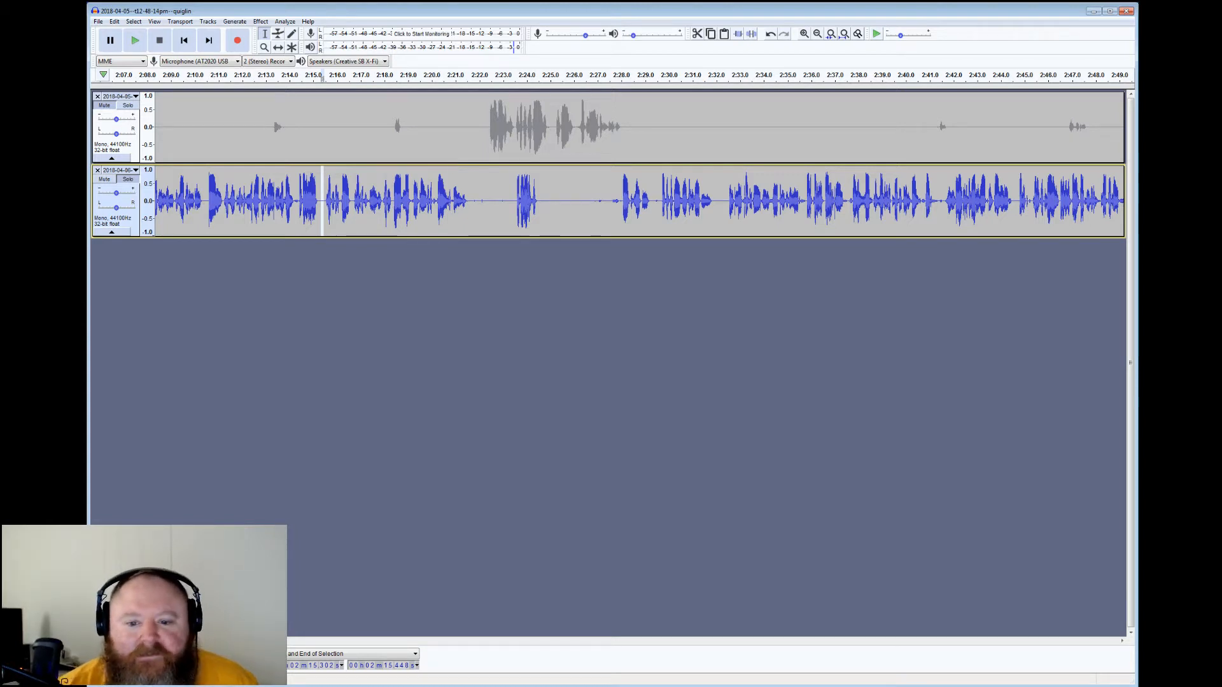
pyautogui.moveTo(471, 201); pyautogui.dragTo(515, 201)
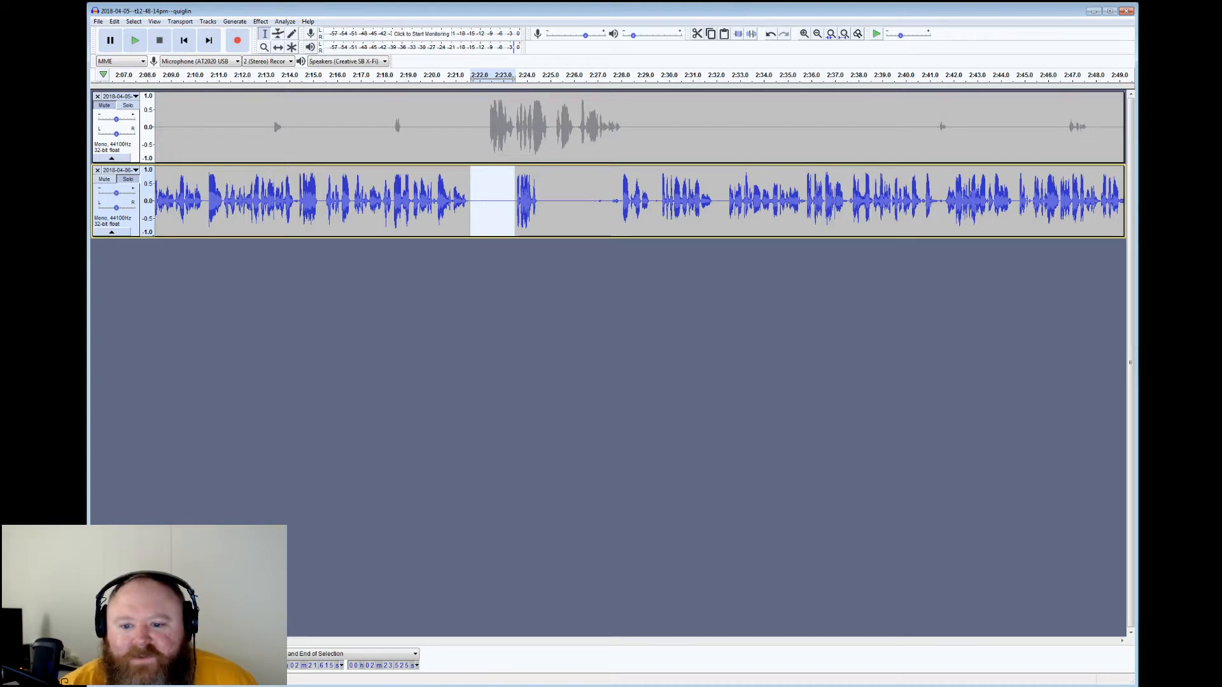
# Silence the second track's stretches at about 2:24.7–2:28.1, 2:29.4–2:29.7 and 2:41.4–2:41.6
pyautogui.moveTo(539, 200); pyautogui.dragTo(622, 201)
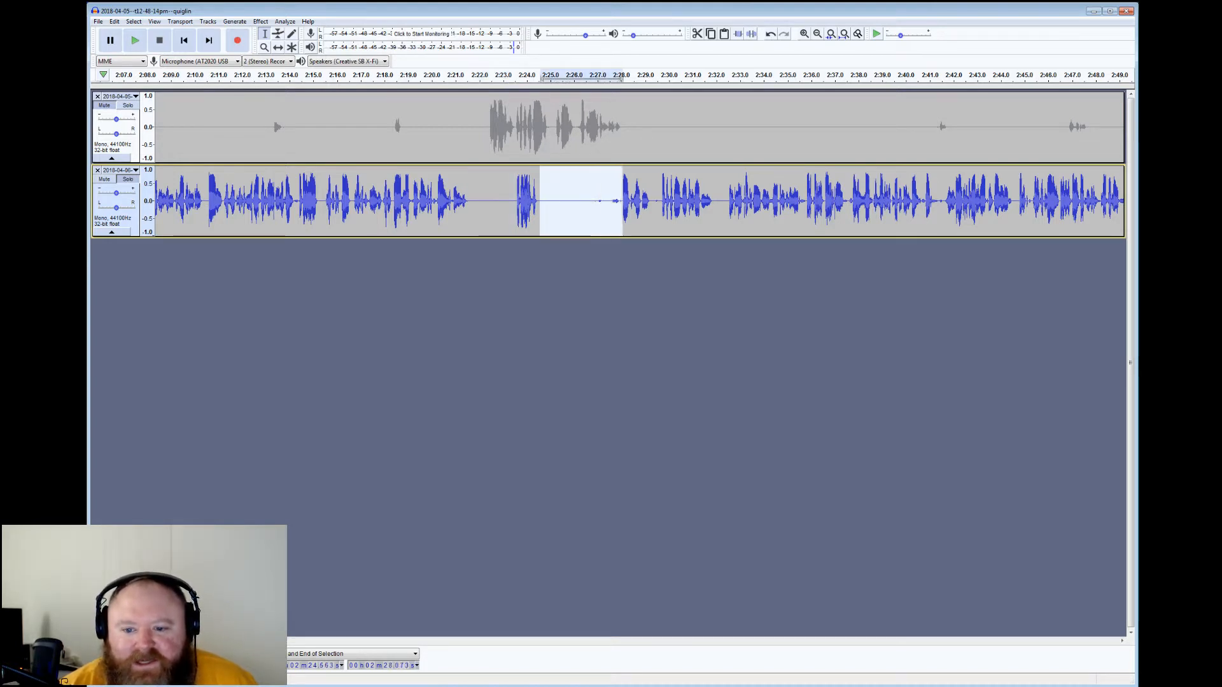
pyautogui.click(752, 34)
pyautogui.moveTo(654, 201); pyautogui.dragTo(659, 200)
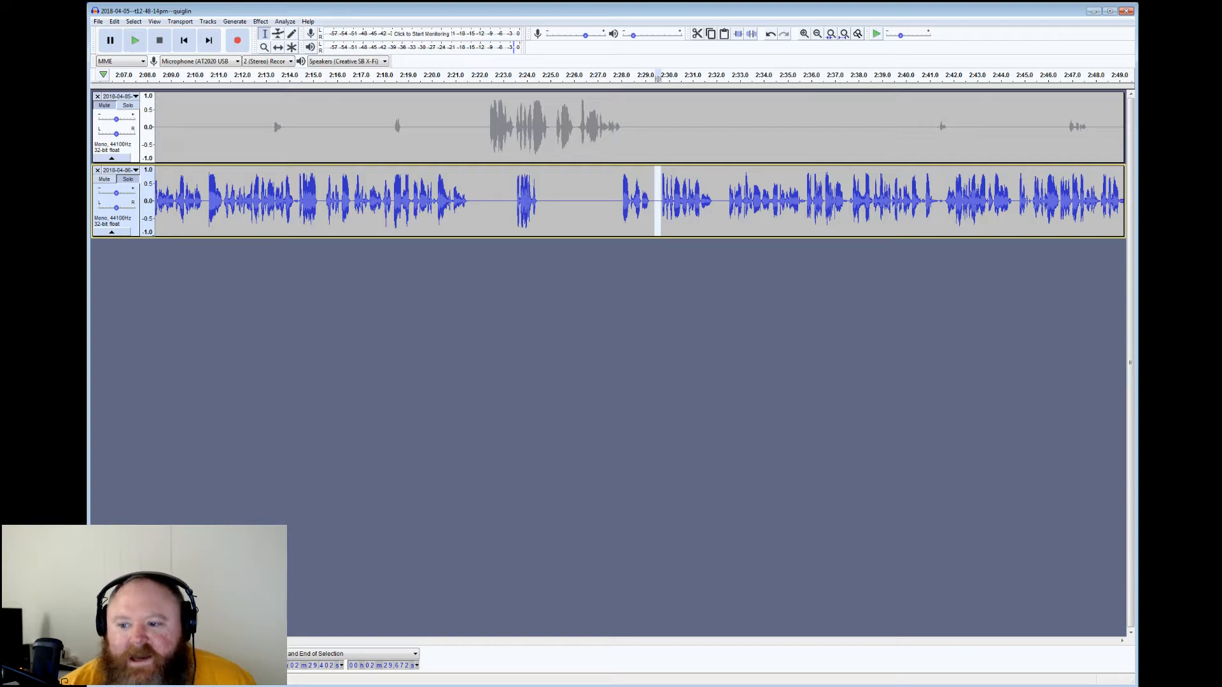
pyautogui.moveTo(944, 200); pyautogui.dragTo(940, 201)
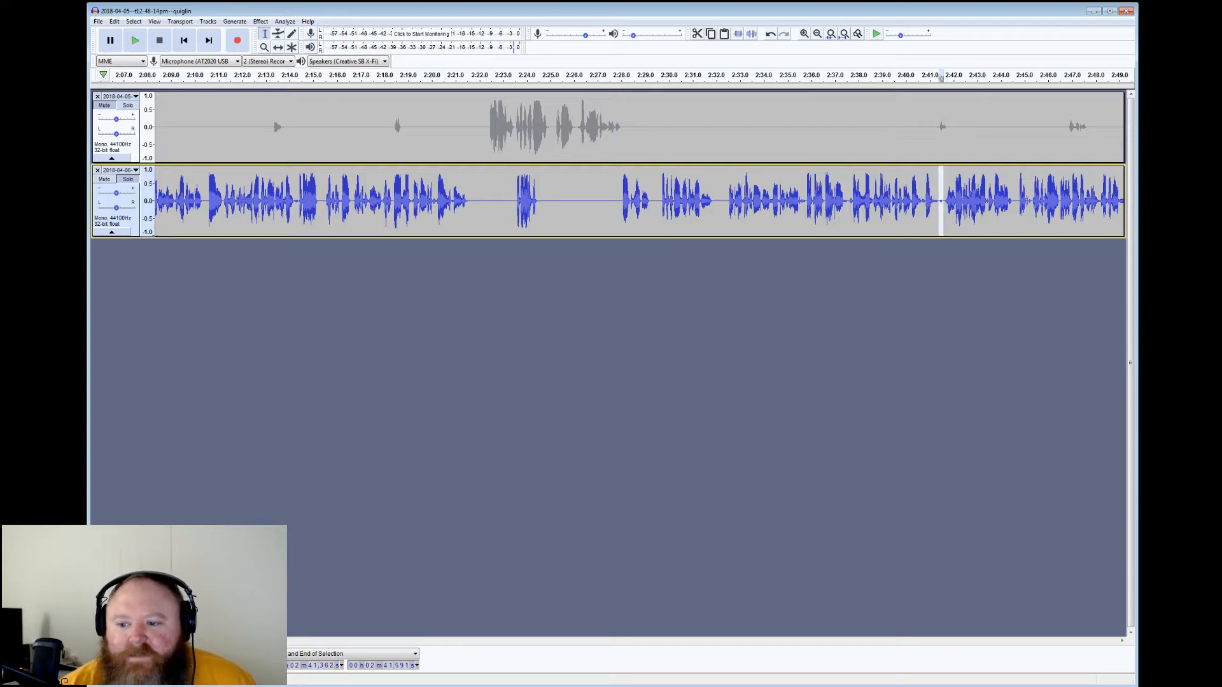
# Listen to the second track from about 2:41.4 and silence its stretches at about 3:08.6–3:09.0 and 3:21.4–3:21.9
pyautogui.click(940, 201)
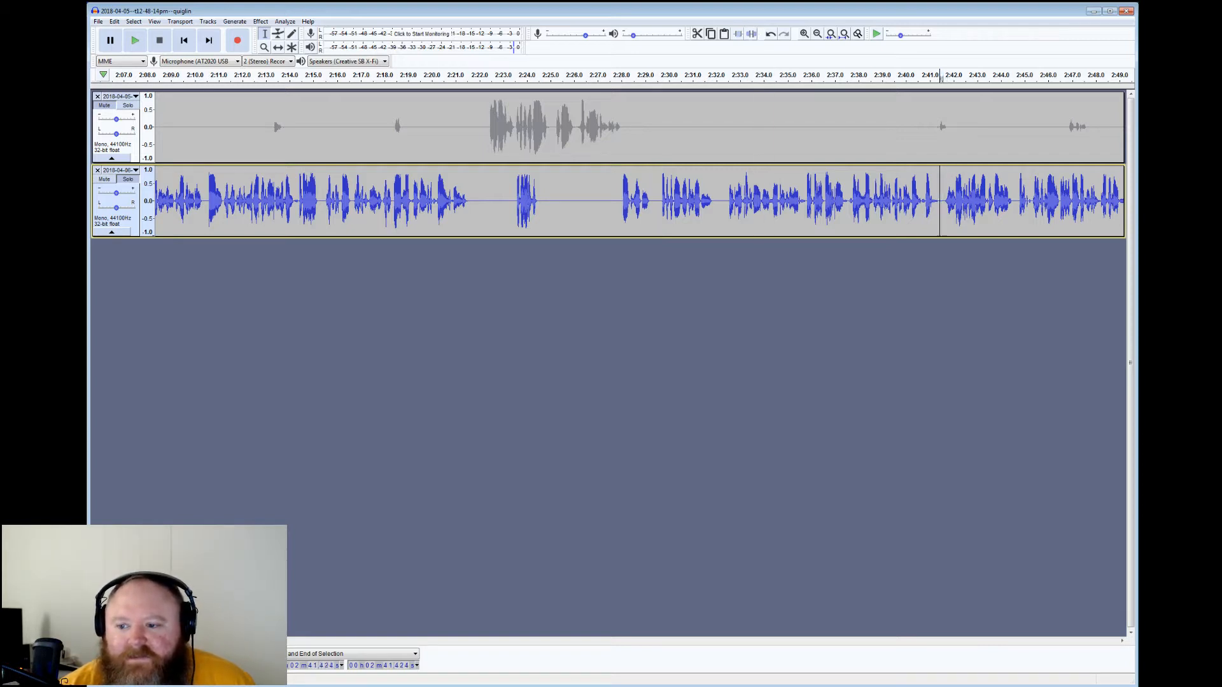
pyautogui.click(137, 40)
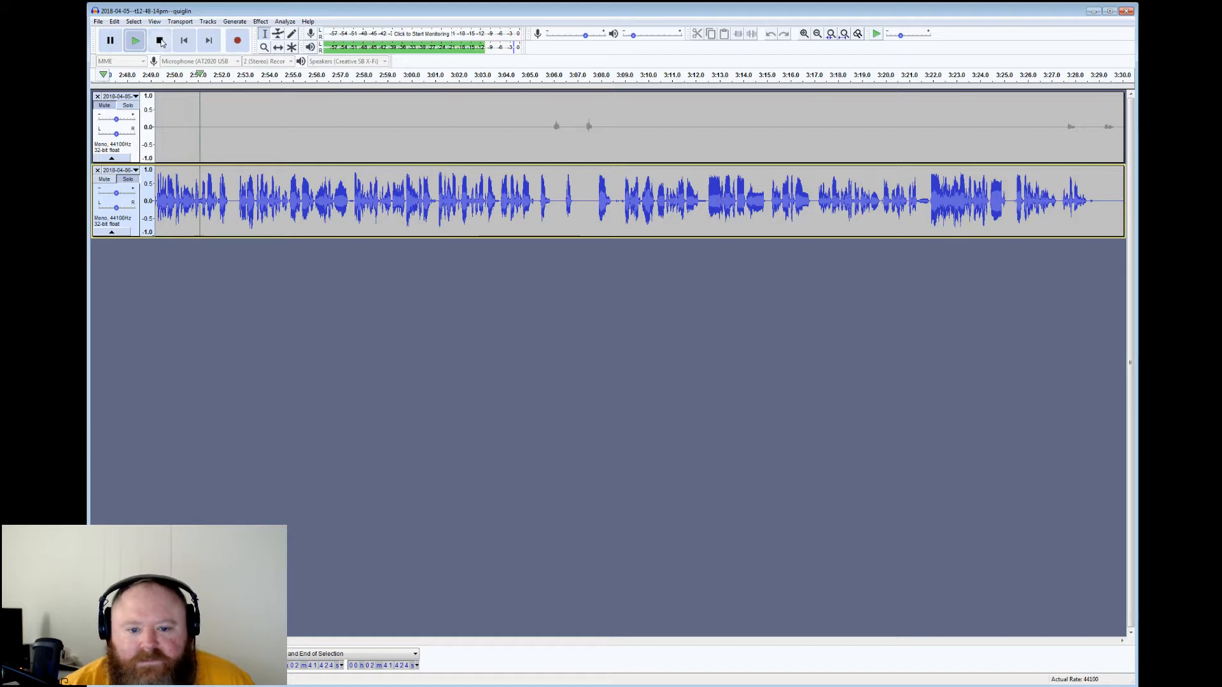
pyautogui.click(160, 42)
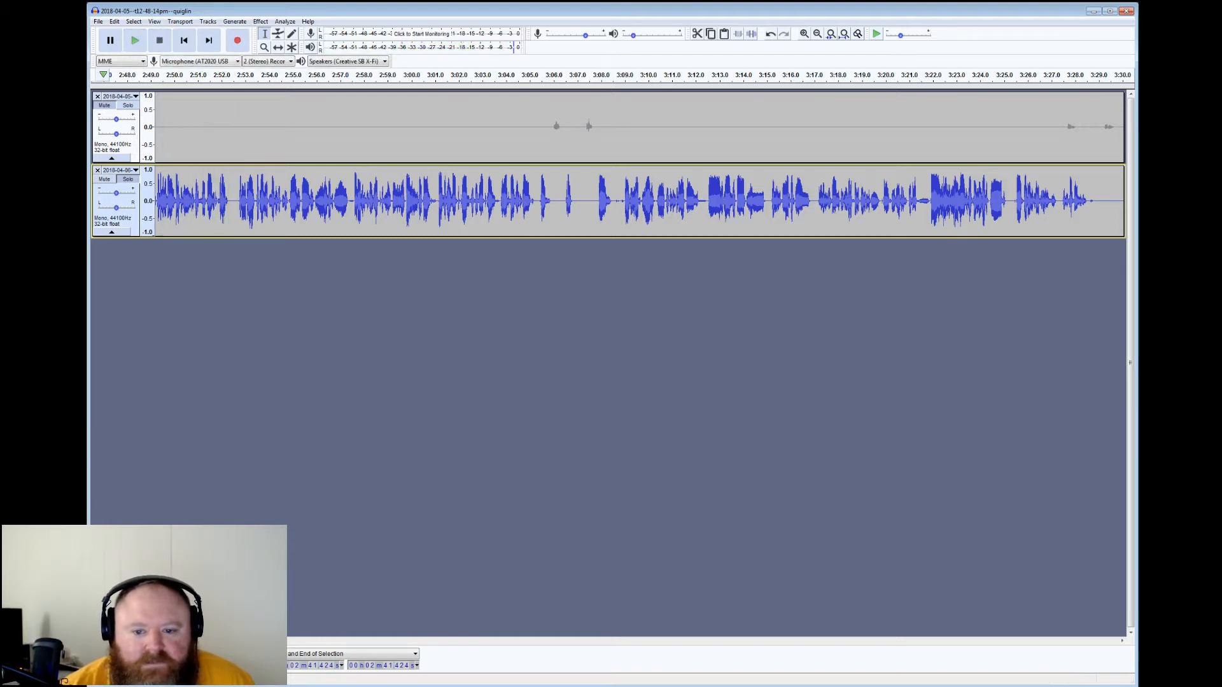
pyautogui.moveTo(614, 76); pyautogui.dragTo(623, 77)
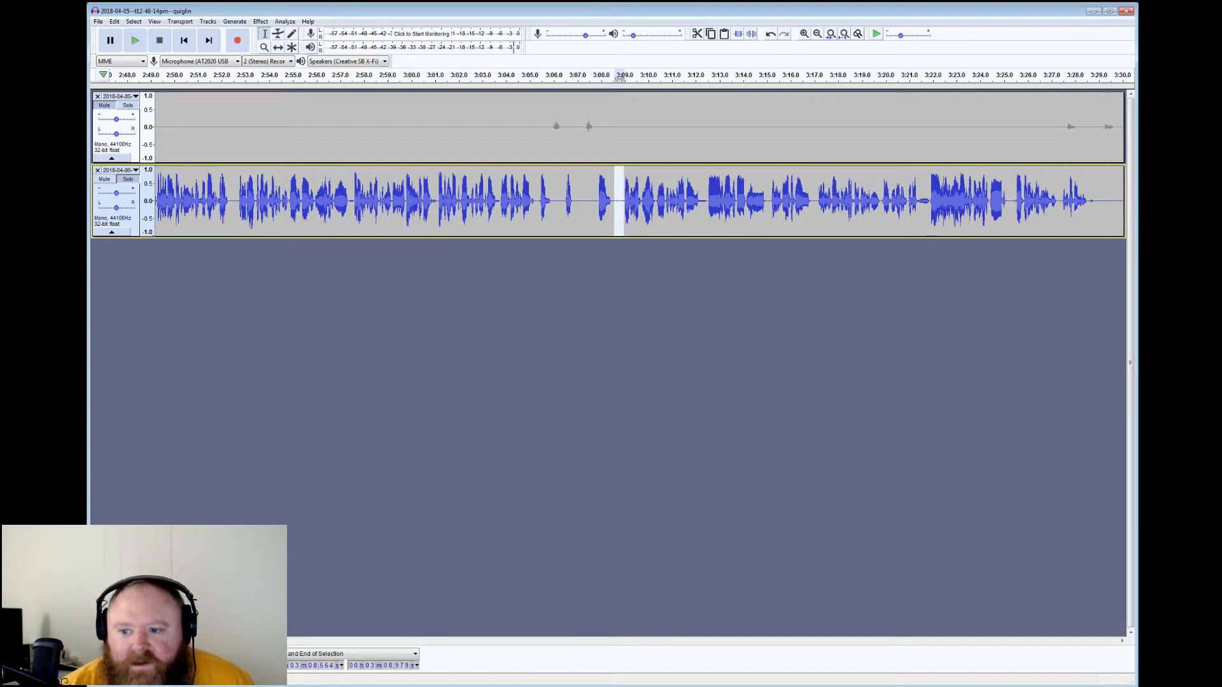
pyautogui.moveTo(929, 201); pyautogui.dragTo(919, 201)
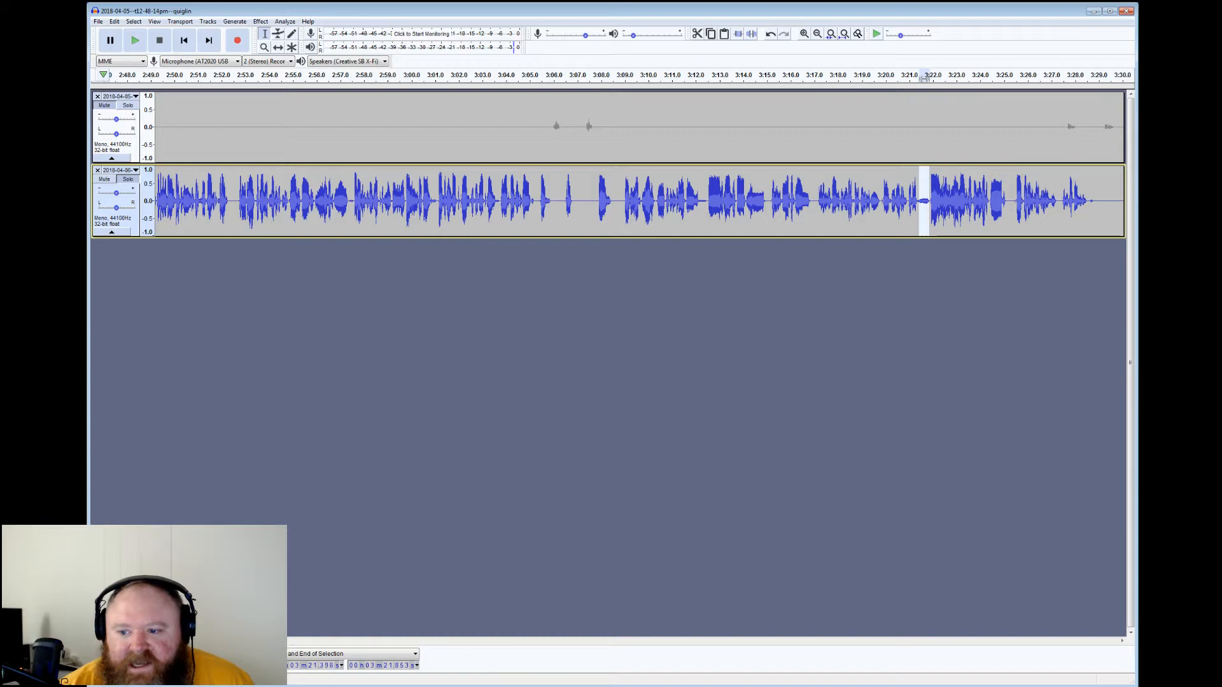
pyautogui.click(752, 34)
pyautogui.click(925, 192)
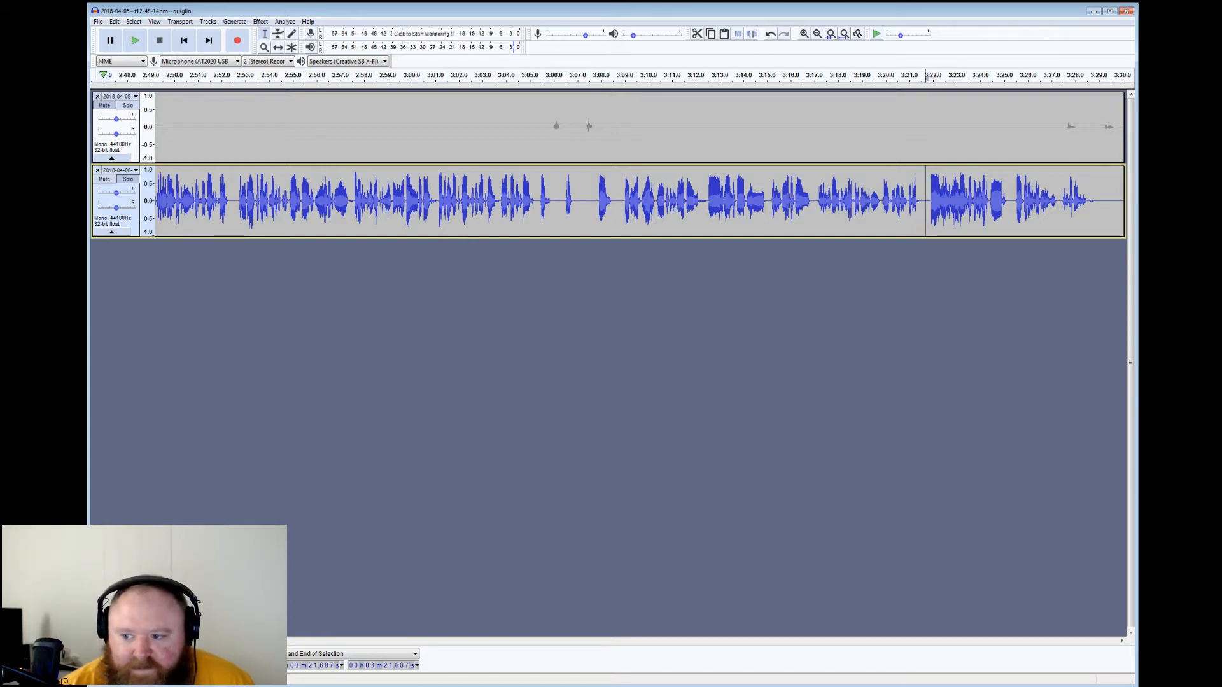
# Silence the second track at about 3:28.5–3:30.0, listen from about 3:29.5, and silence about 3:30.9–3:32.1 as well
pyautogui.moveTo(1089, 202); pyautogui.dragTo(1005, 201)
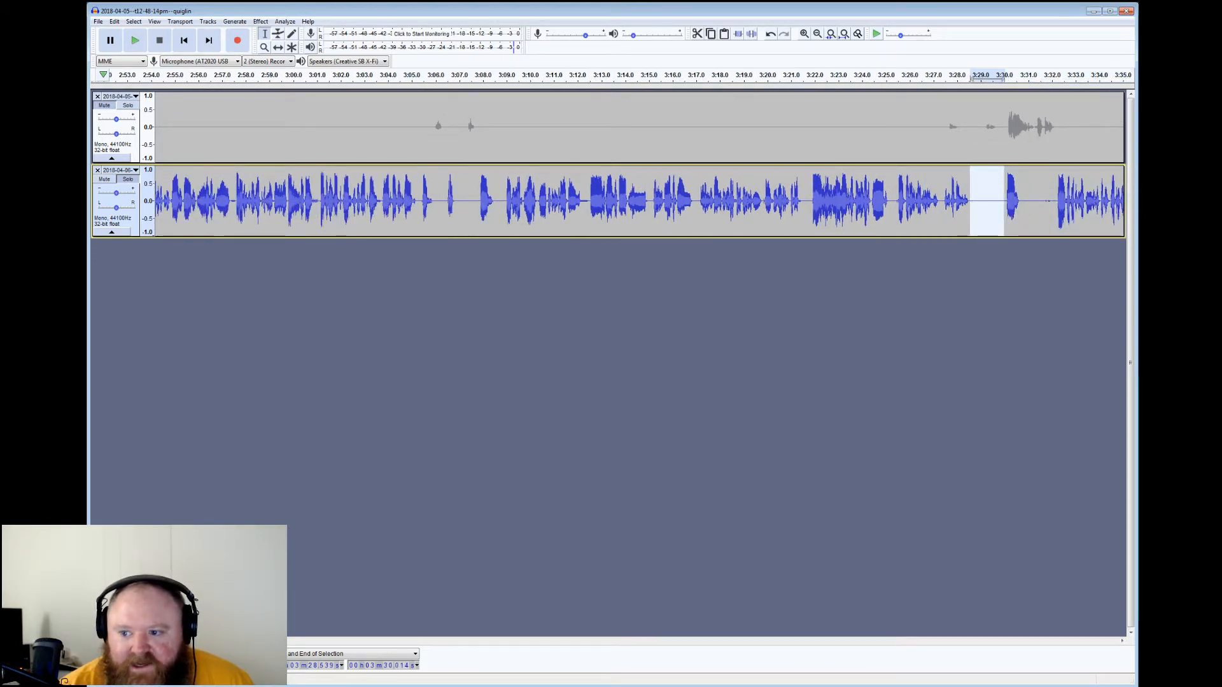
pyautogui.click(993, 201)
pyautogui.click(134, 43)
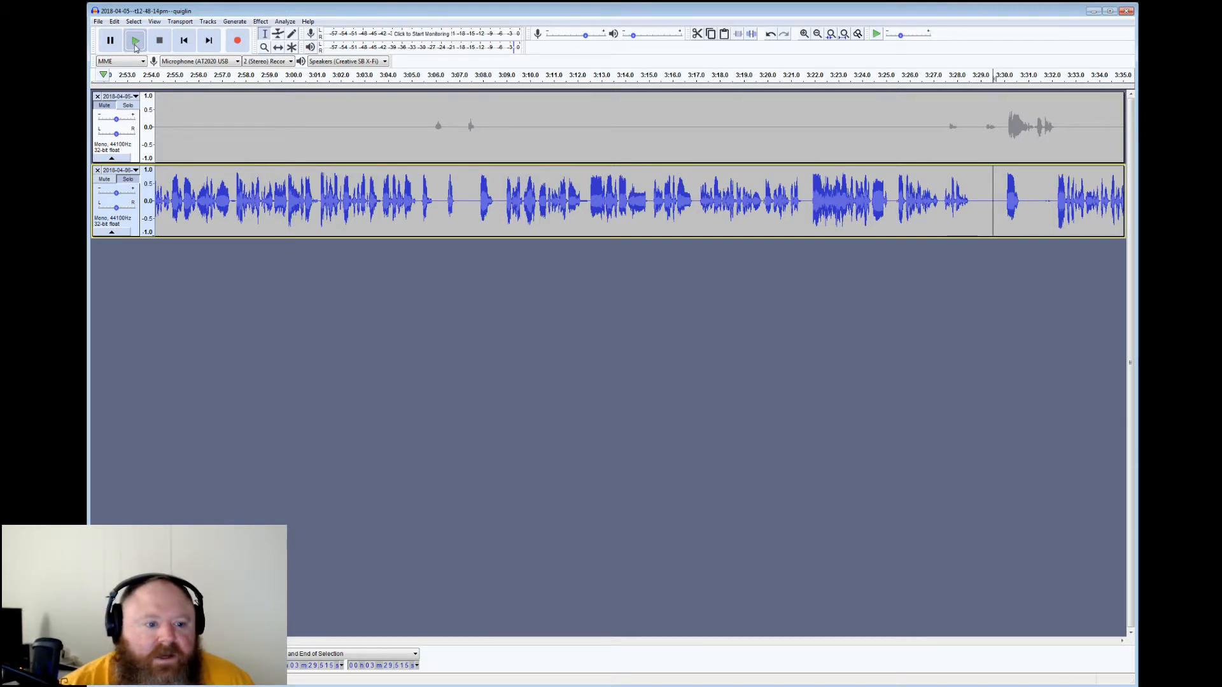
pyautogui.click(159, 39)
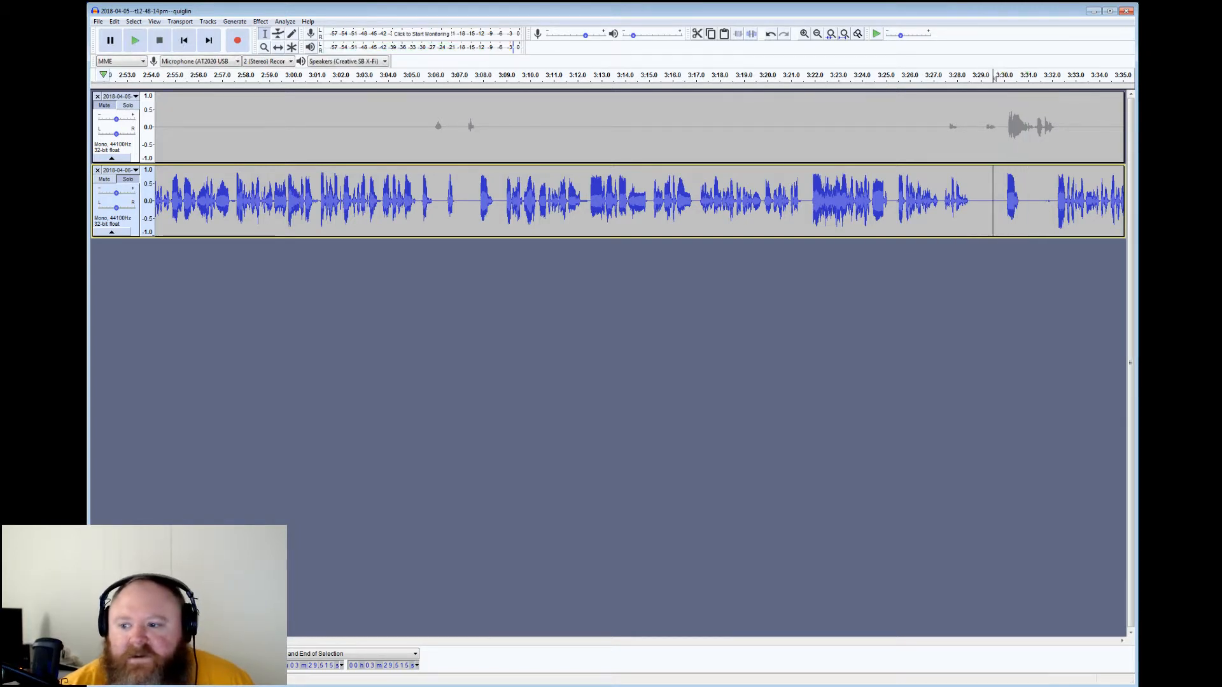
pyautogui.moveTo(1026, 78); pyautogui.dragTo(1052, 77)
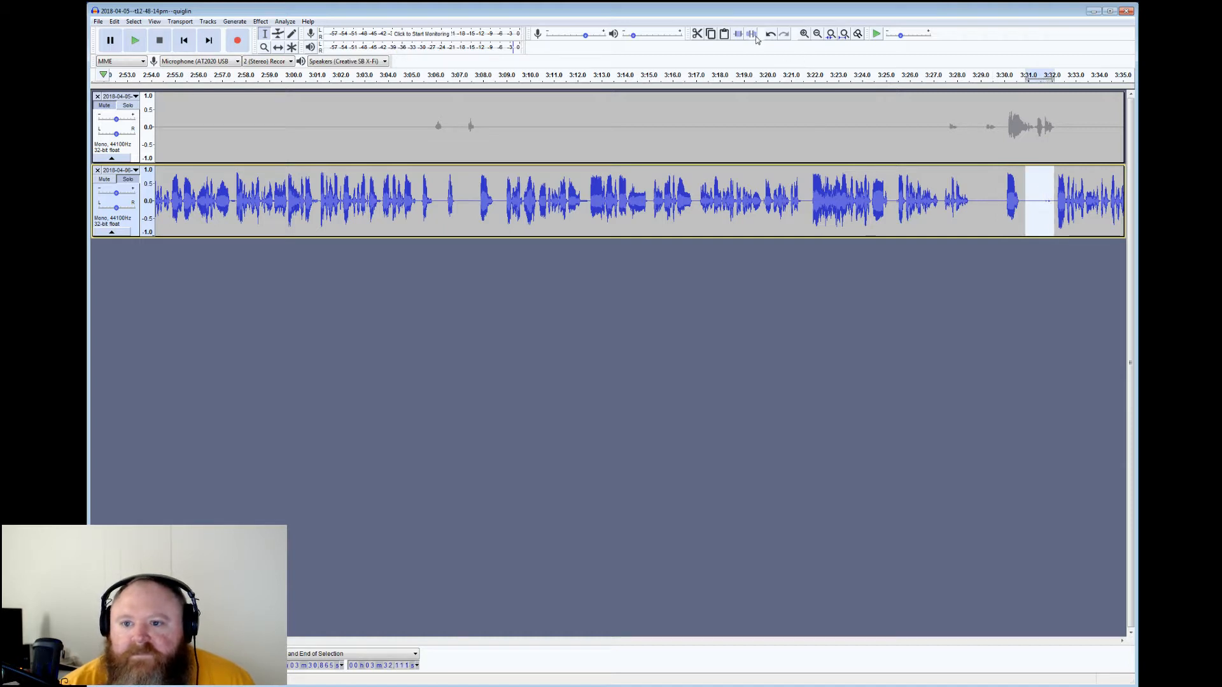
# Listen to the second track from about 3:31.9 and silence its stretch at about 3:49.7–3:50.3
pyautogui.click(1049, 201)
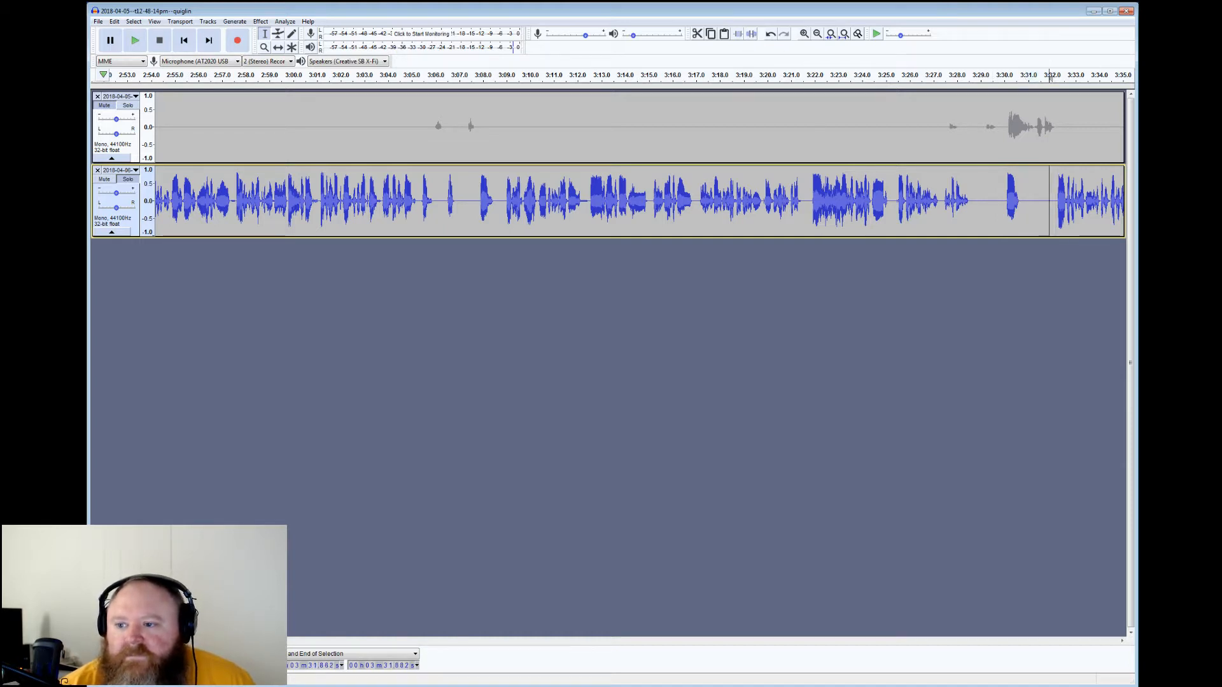
pyautogui.click(134, 40)
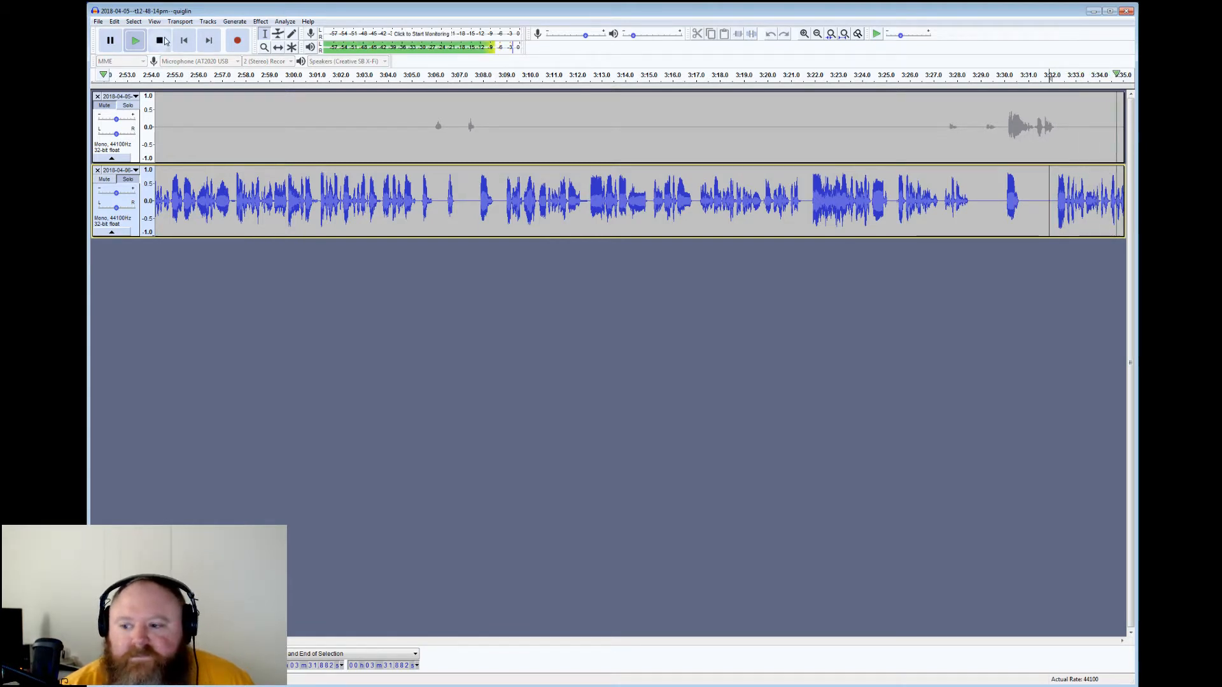
pyautogui.click(160, 40)
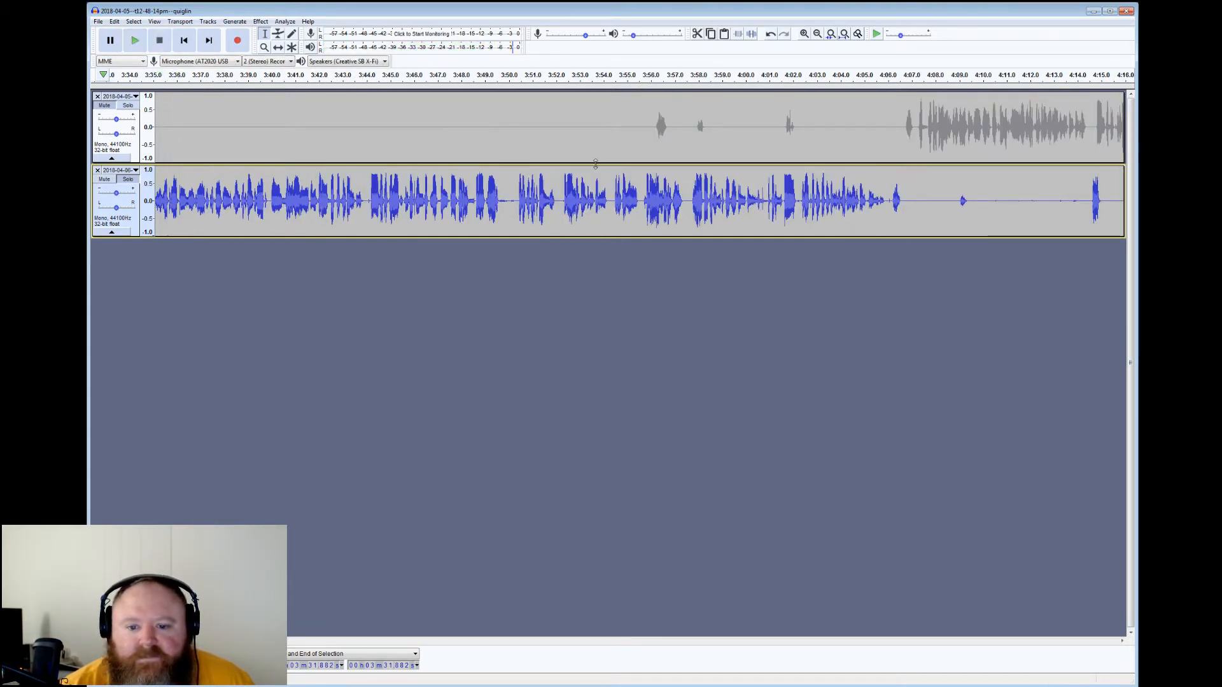
pyautogui.moveTo(517, 200); pyautogui.dragTo(501, 200)
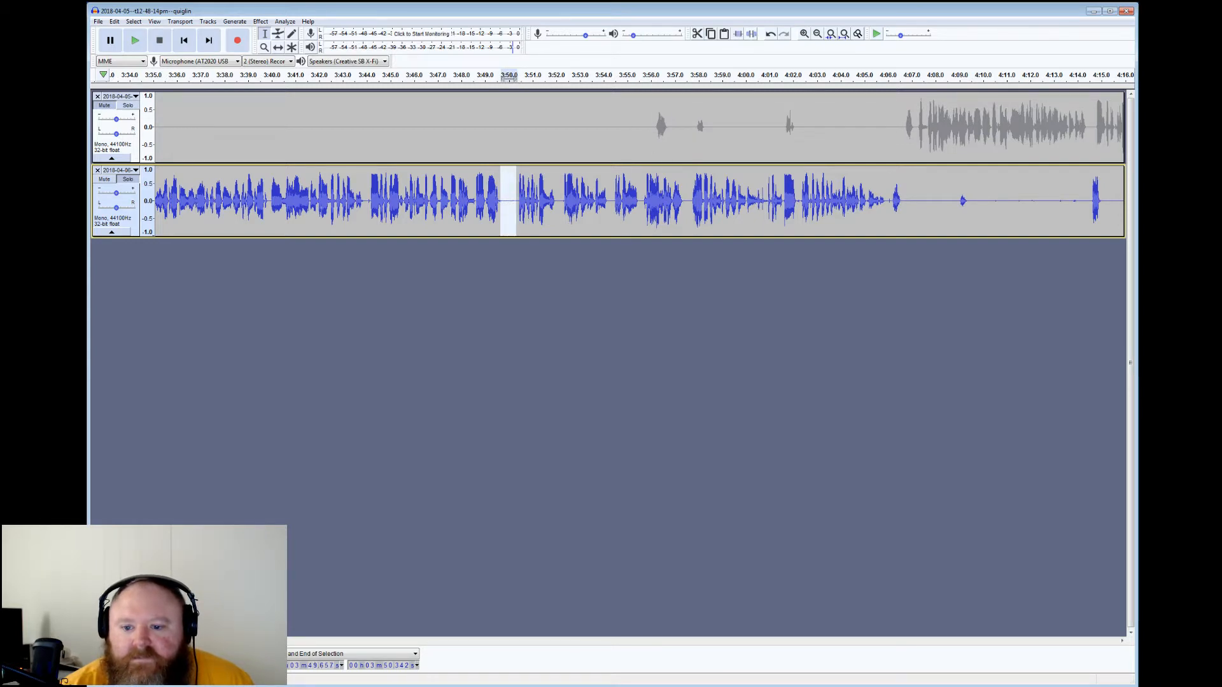
# Listen to the second track from about 3:50.1 and silence its short stretch at about 4:06.0–4:06.1
pyautogui.click(510, 77)
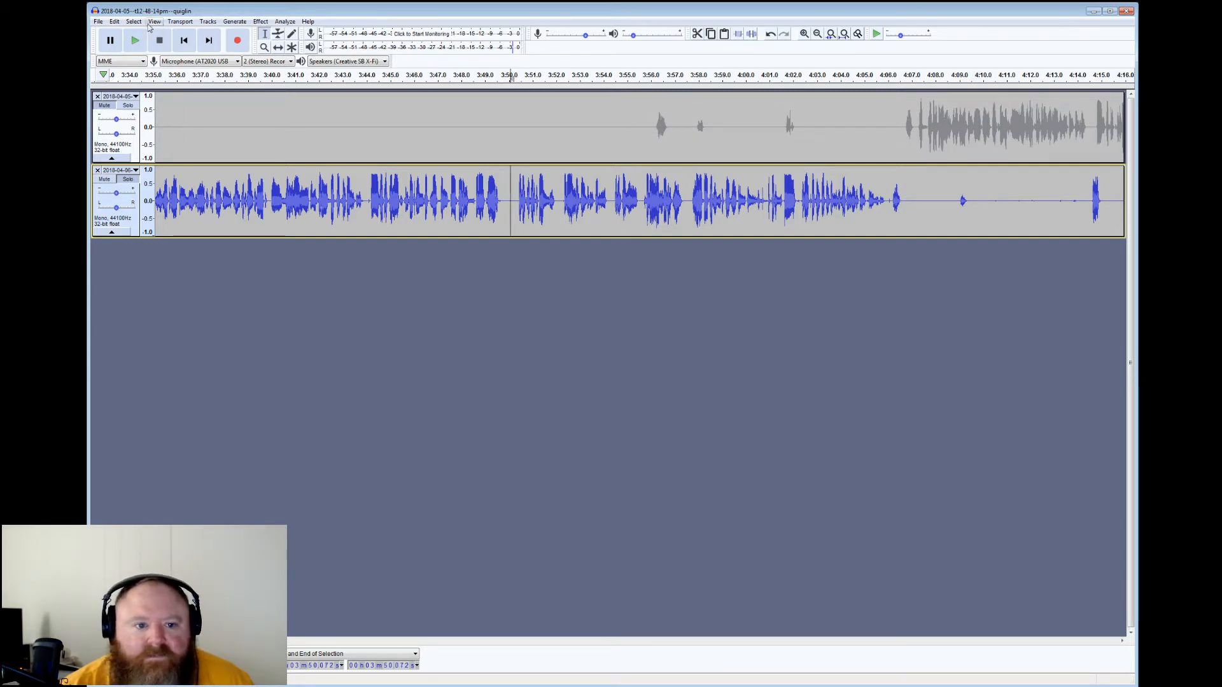
pyautogui.click(135, 40)
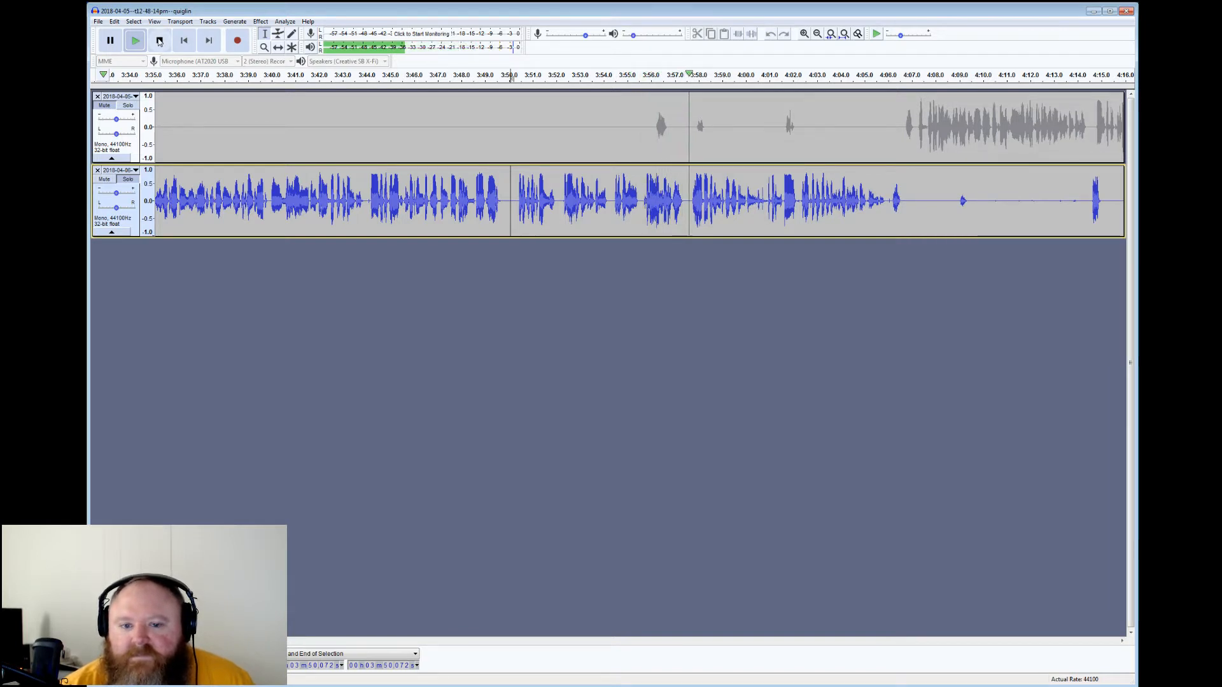
pyautogui.click(160, 41)
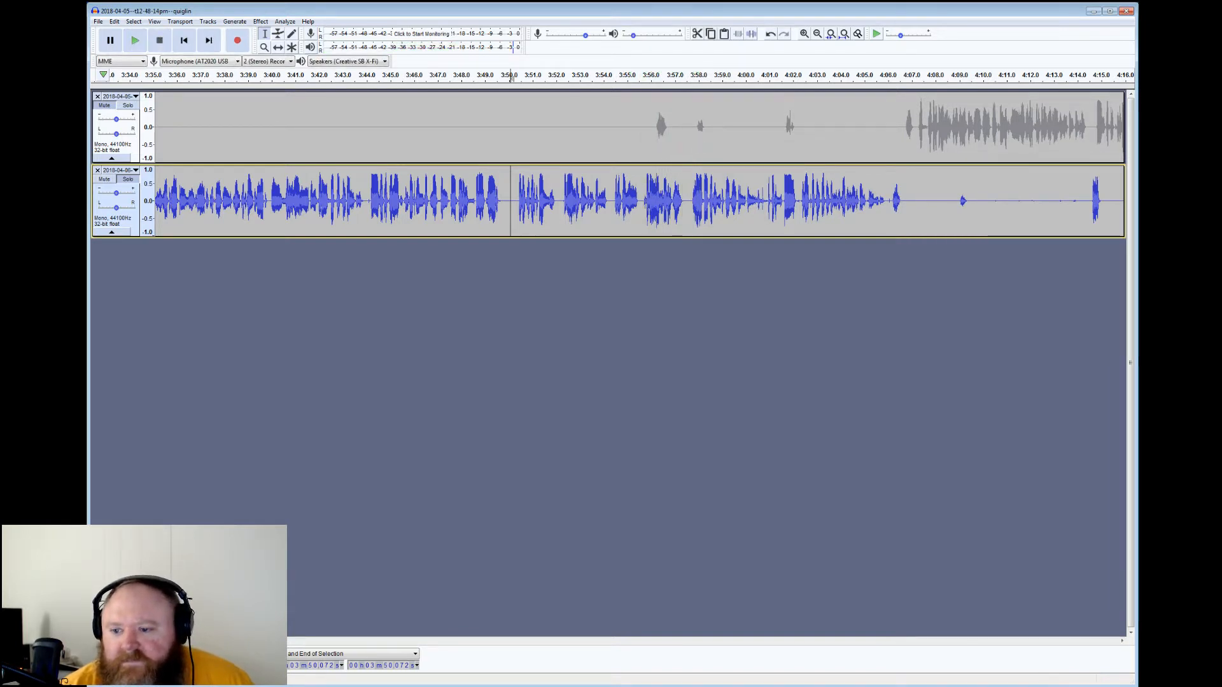
pyautogui.moveTo(888, 184); pyautogui.dragTo(894, 185)
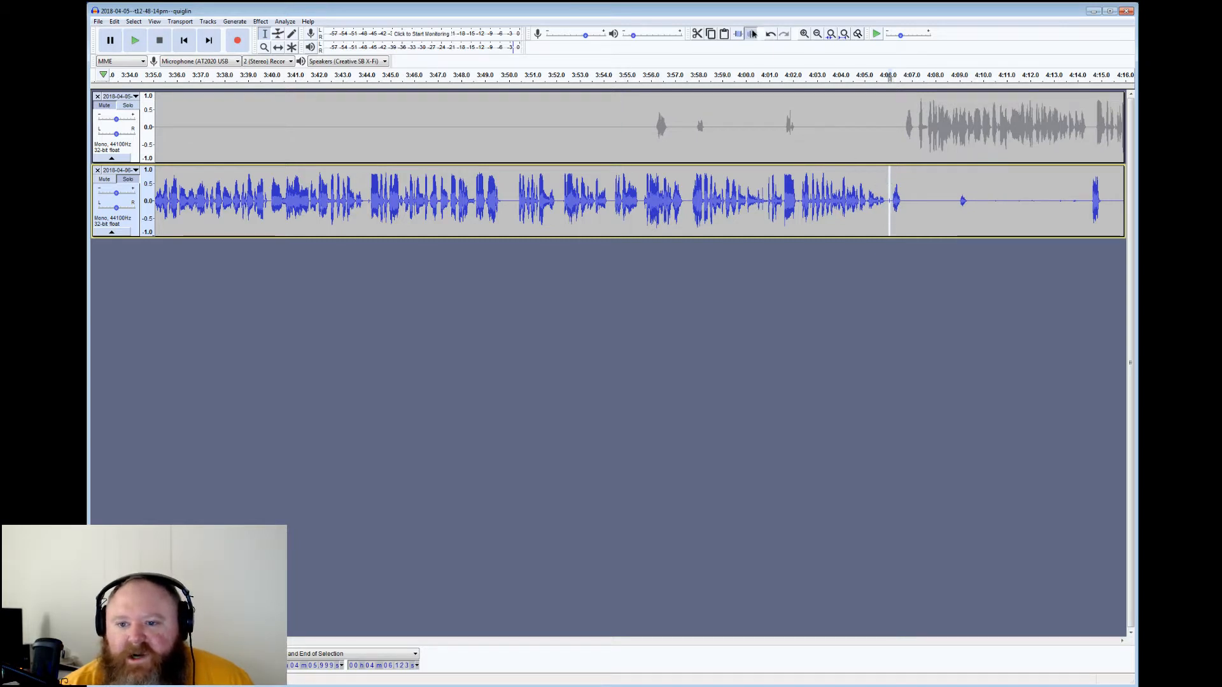
# Listen to the second track from about 4:05.9 and silence its stretch at about 4:09.6–4:14.5
pyautogui.click(885, 194)
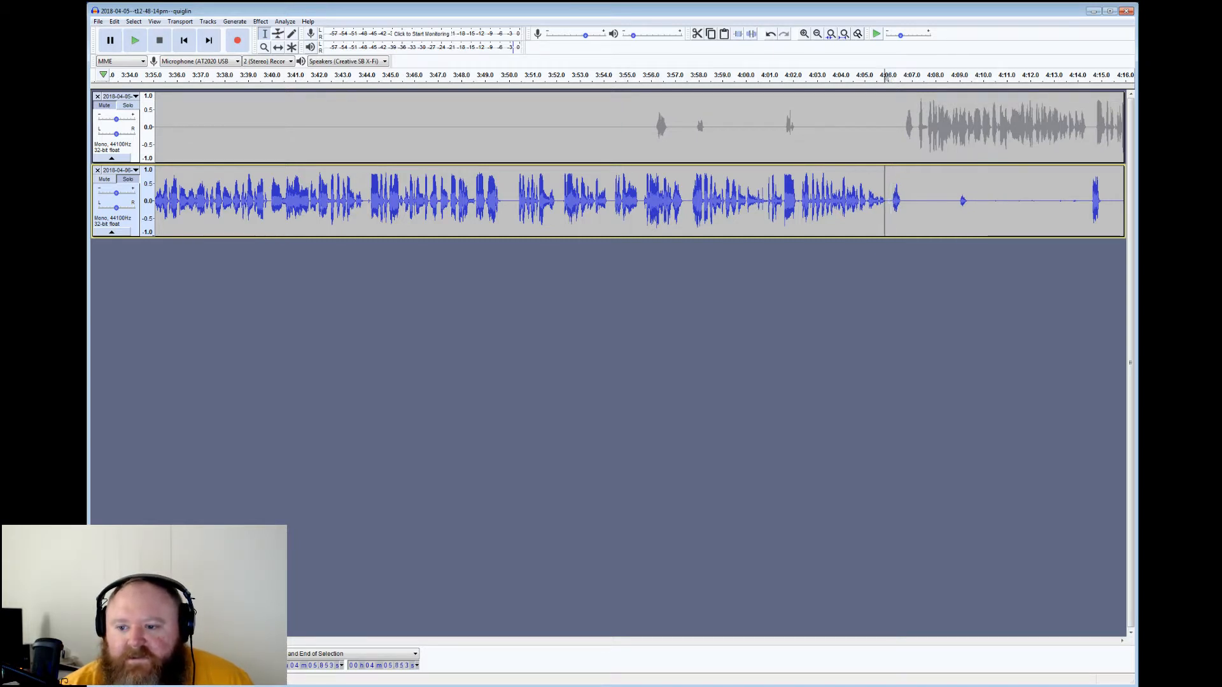
pyautogui.click(136, 42)
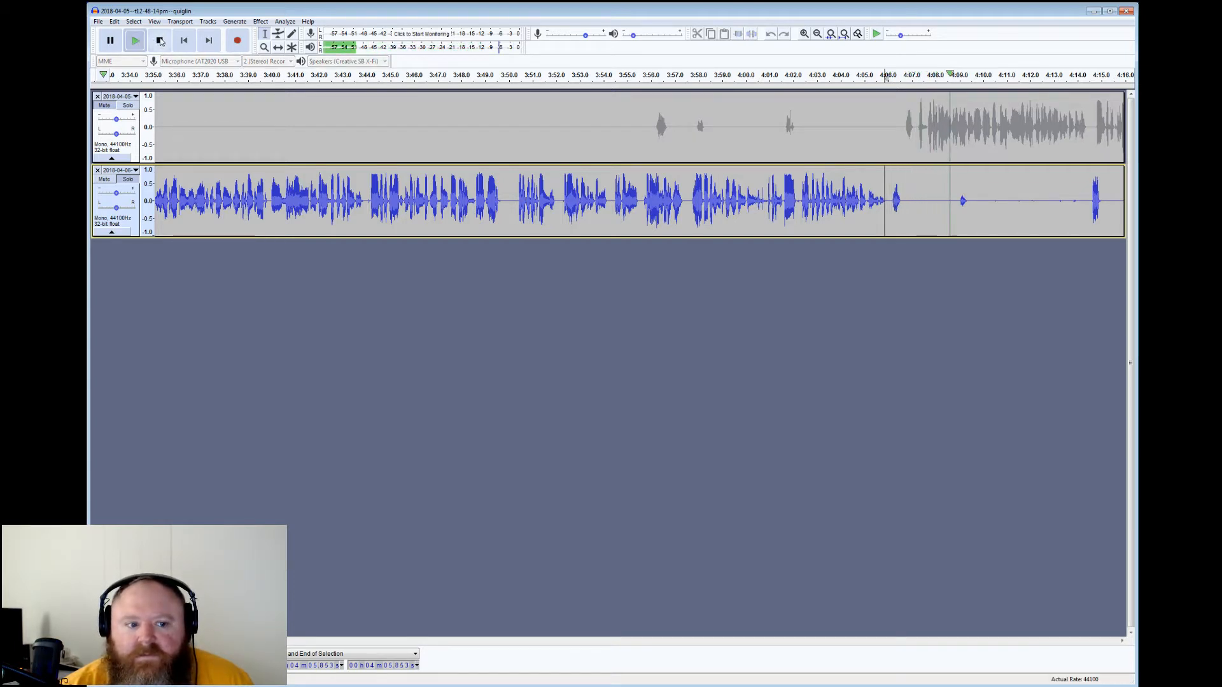
pyautogui.click(160, 41)
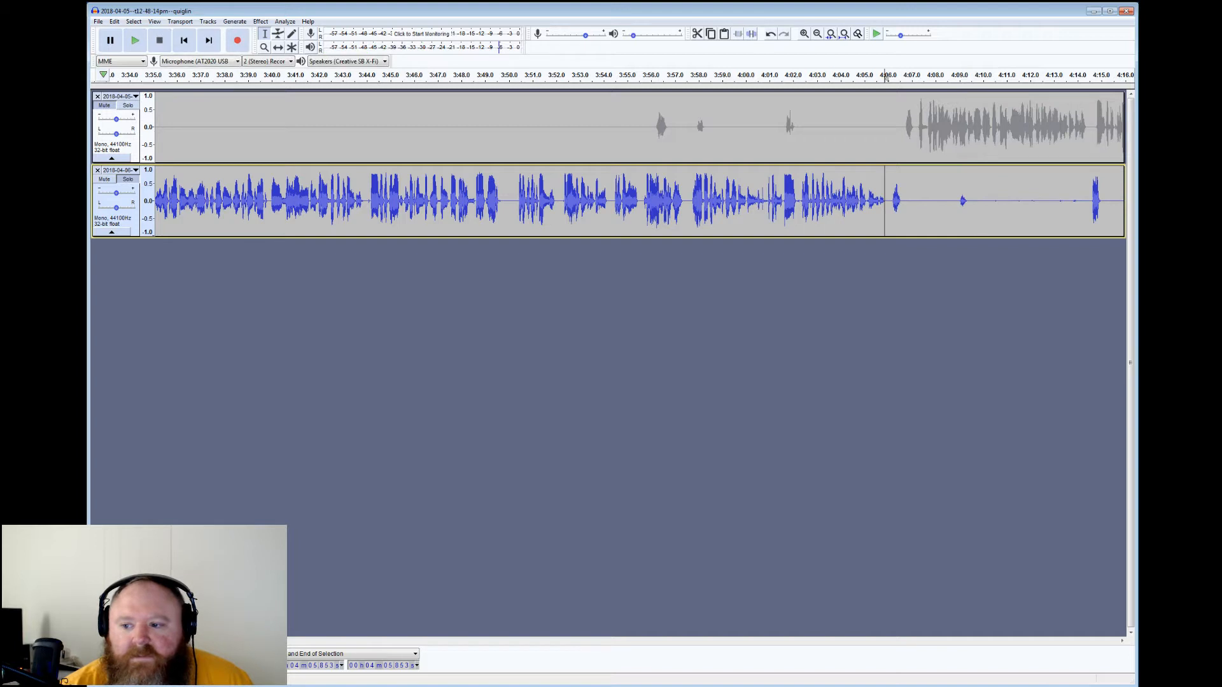
pyautogui.moveTo(974, 191); pyautogui.dragTo(1089, 191)
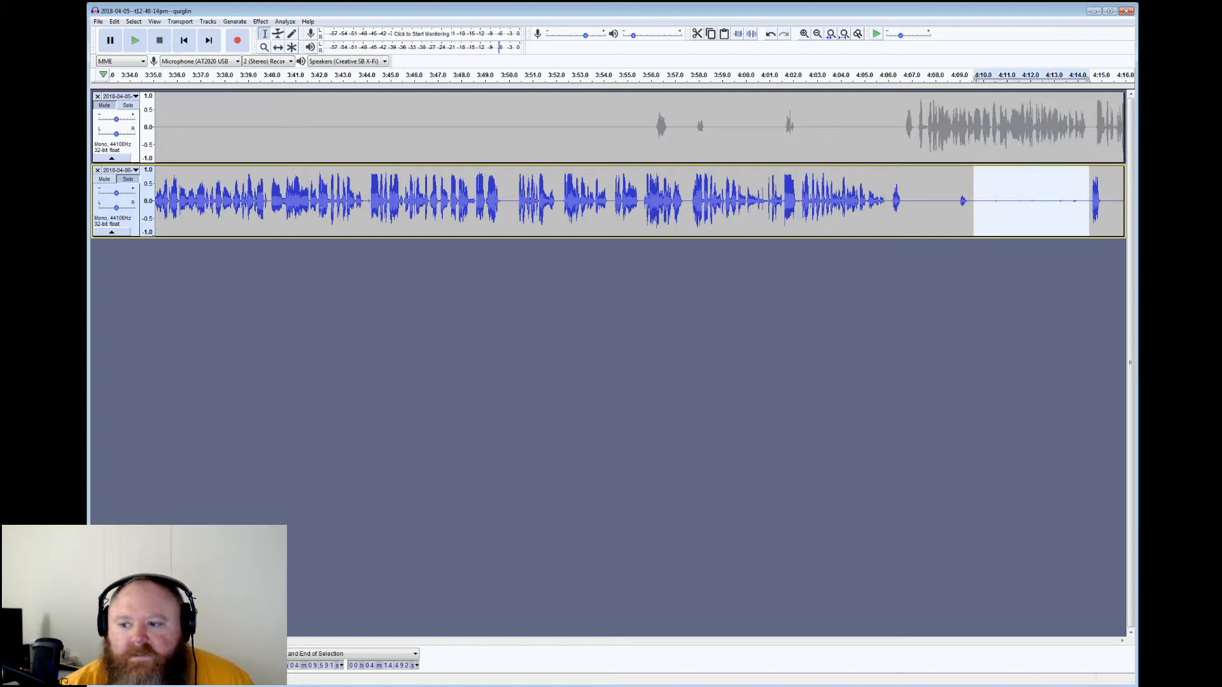
pyautogui.click(751, 36)
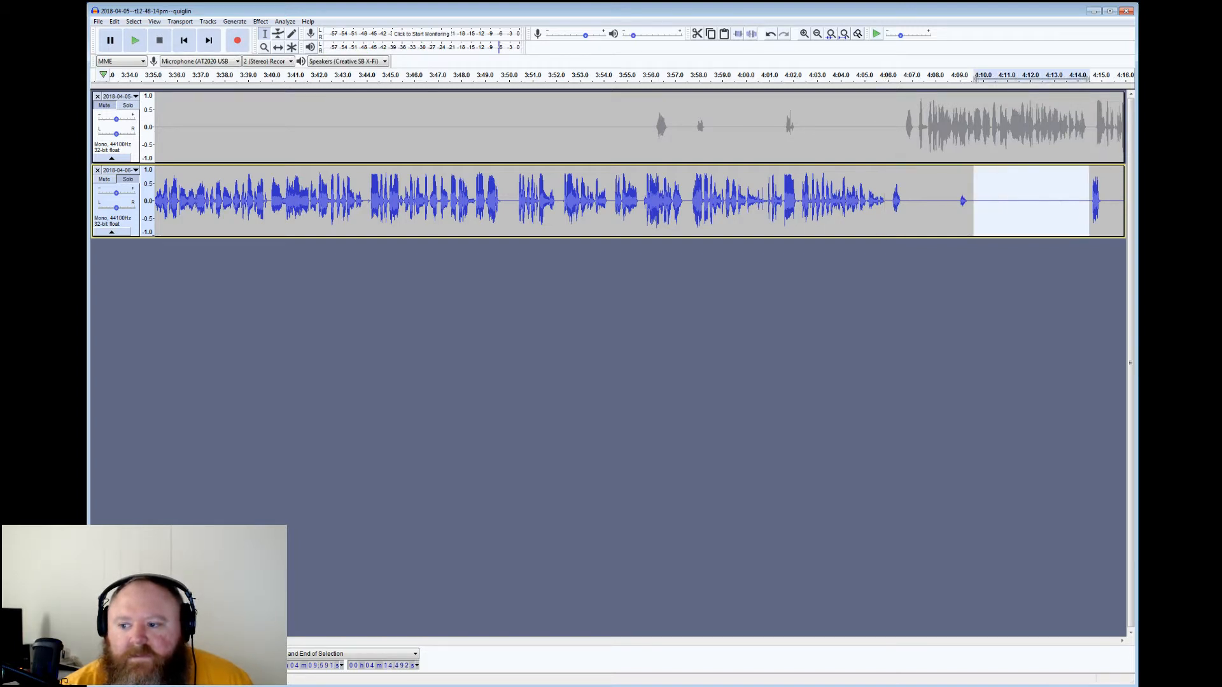
# Listen to the second track from about 4:14.4 and from about 4:28.5, and silence its stretch at about 4:15.2–4:30.6
pyautogui.click(1086, 191)
pyautogui.click(135, 41)
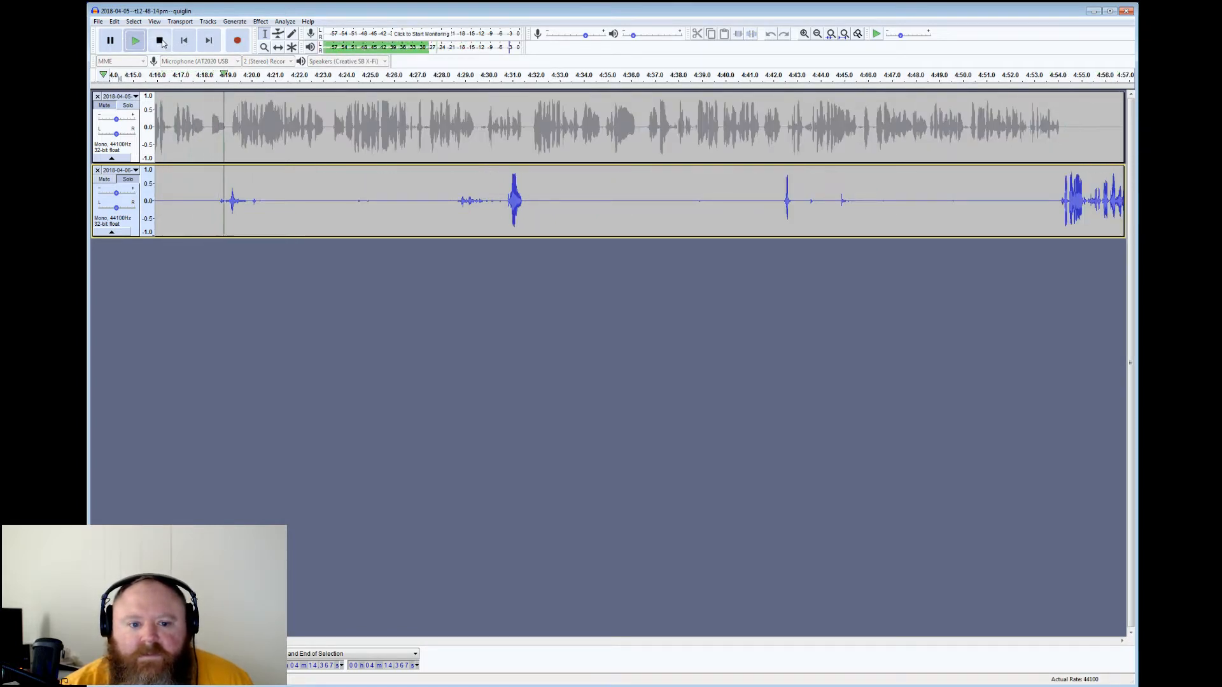
pyautogui.click(165, 42)
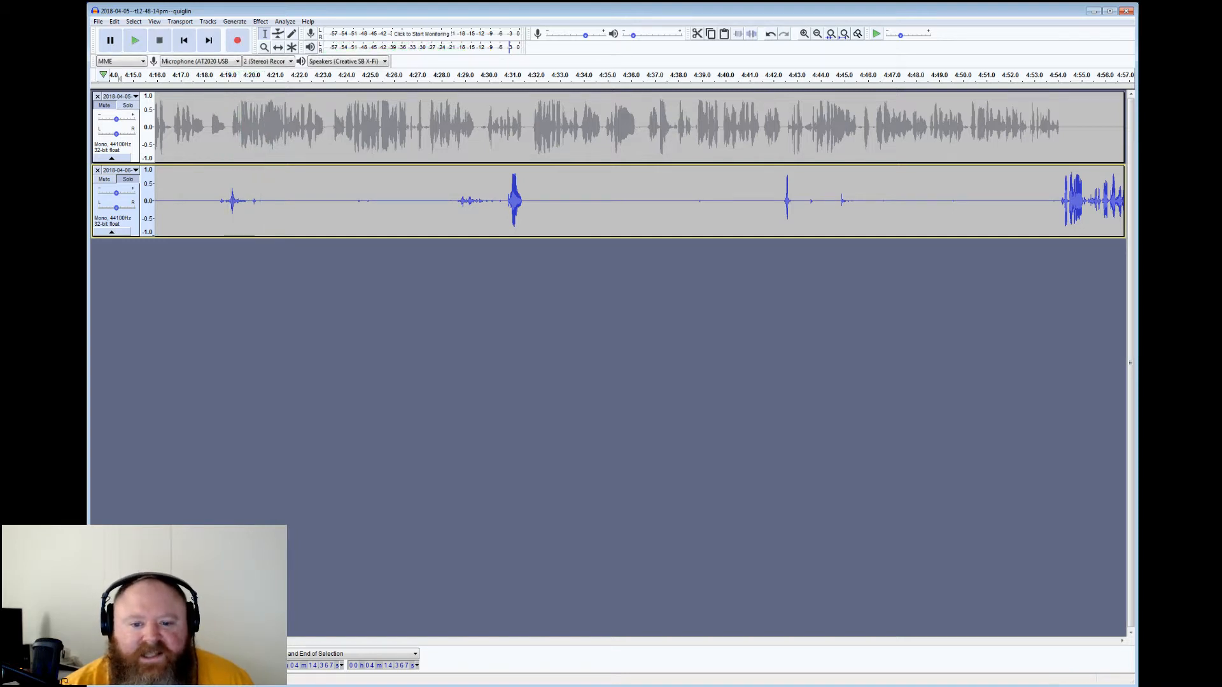
pyautogui.click(452, 201)
pyautogui.click(135, 40)
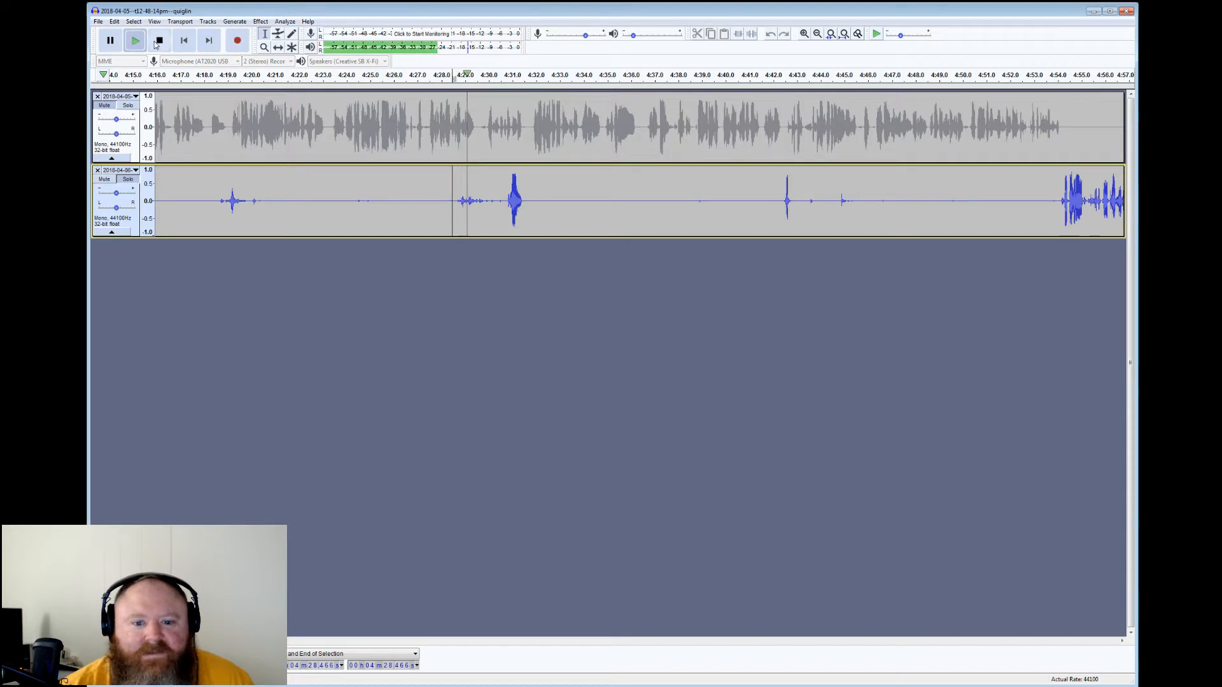
pyautogui.click(158, 41)
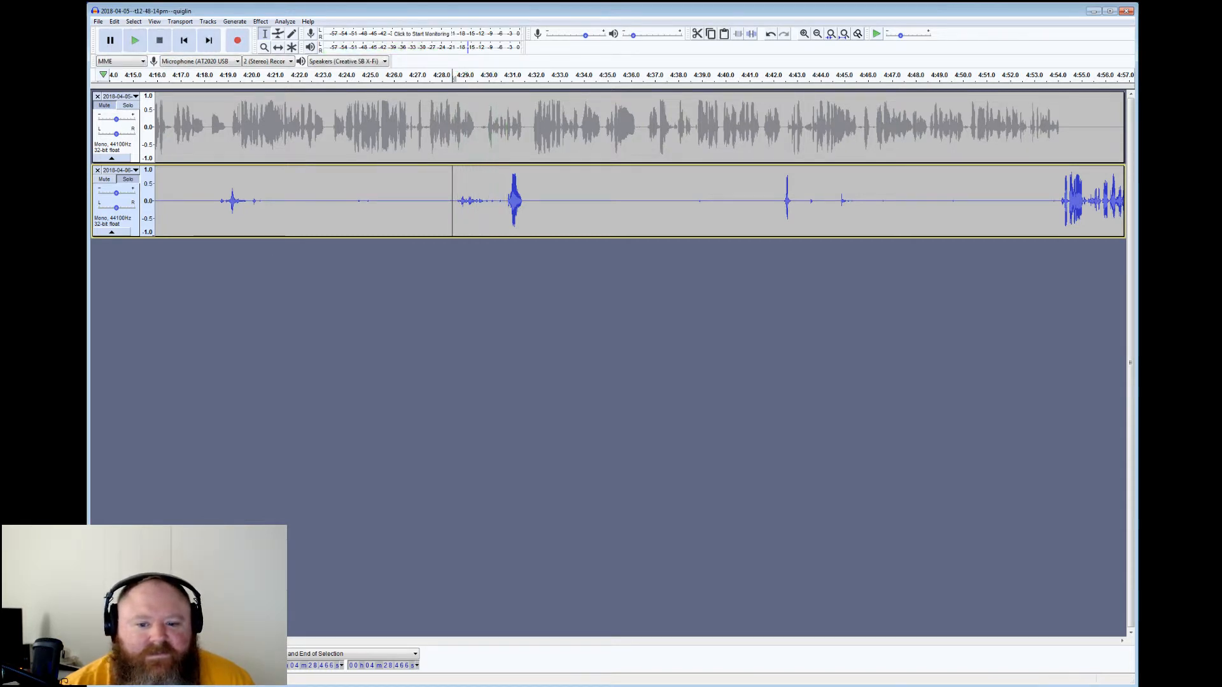
pyautogui.moveTo(503, 202); pyautogui.dragTo(257, 201)
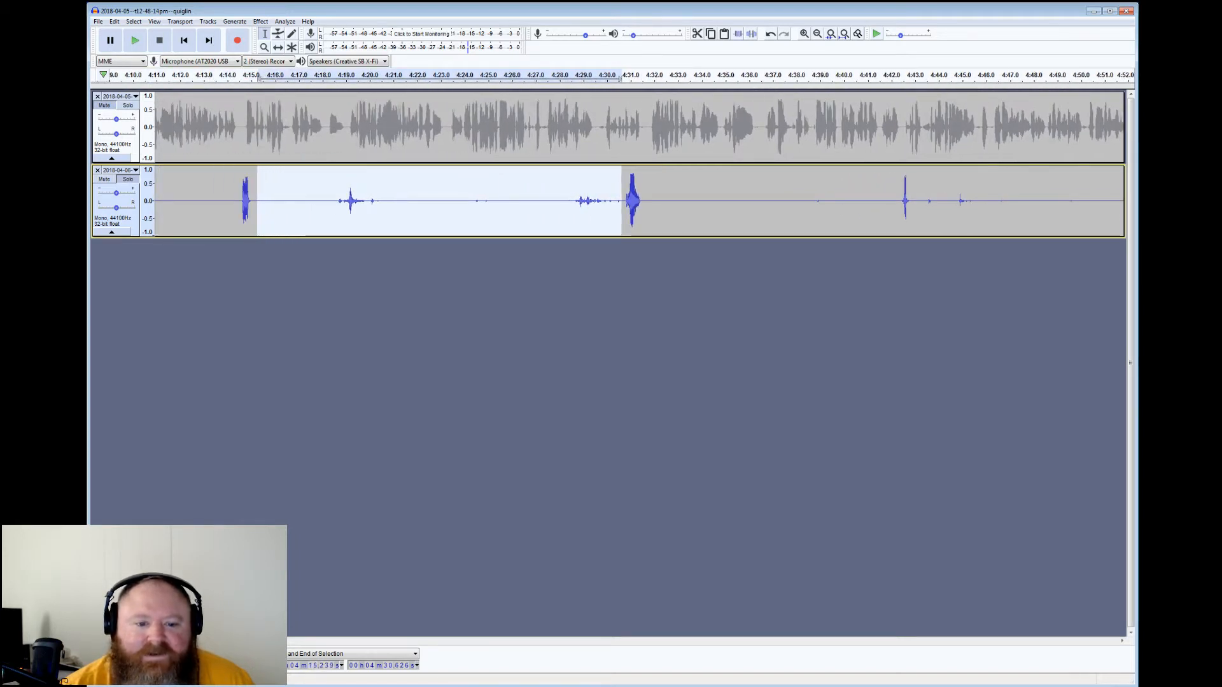
pyautogui.click(752, 34)
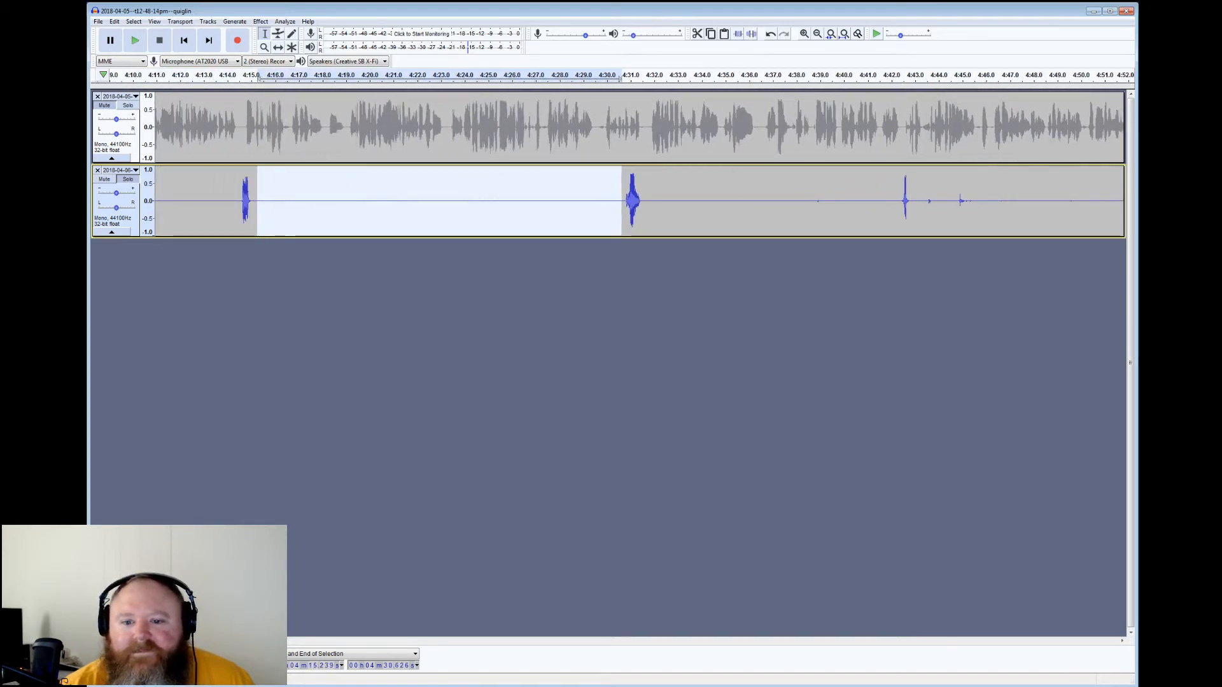
# Listen to the second track from about 4:30.5 and silence its stretches at about 4:31.5–4:42.0 and 4:42.9–4:54.0
pyautogui.click(619, 201)
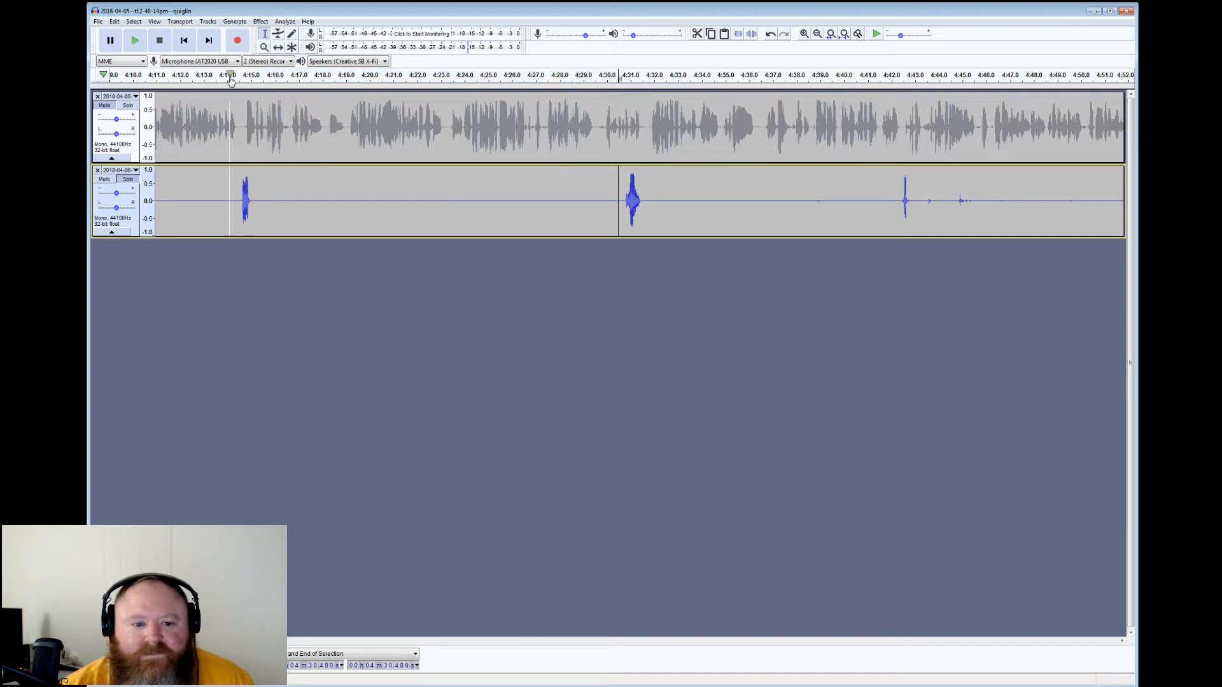
pyautogui.click(135, 41)
pyautogui.click(157, 41)
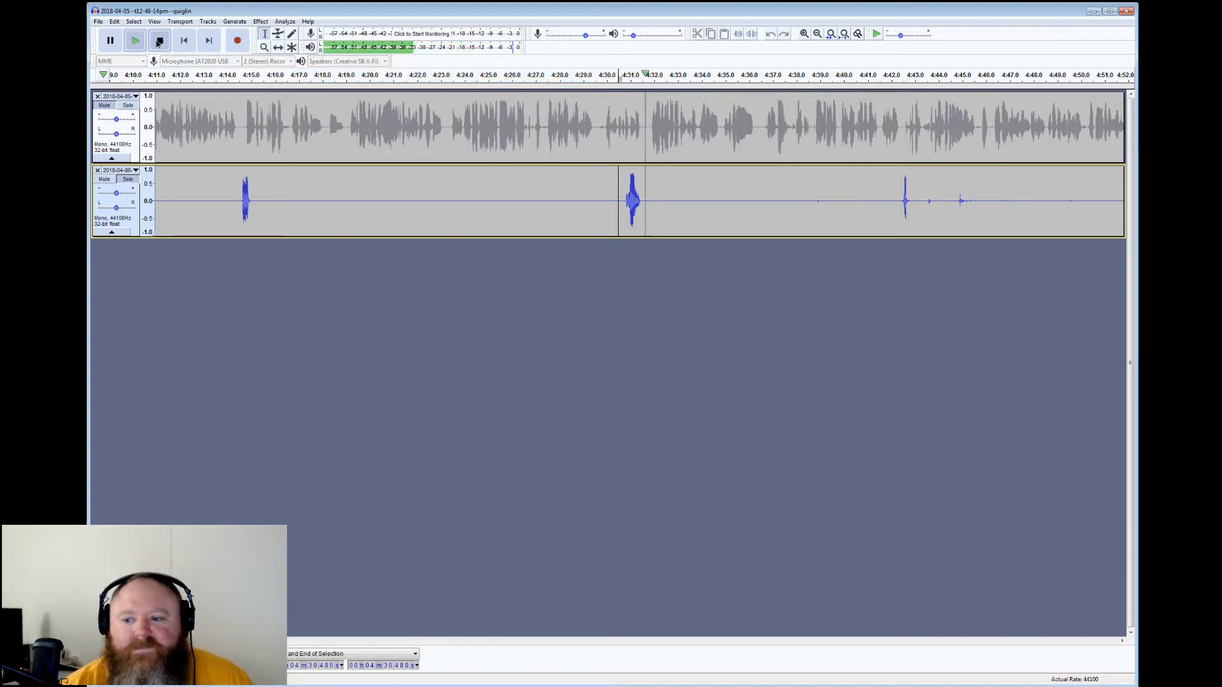
pyautogui.moveTo(643, 201); pyautogui.dragTo(892, 201)
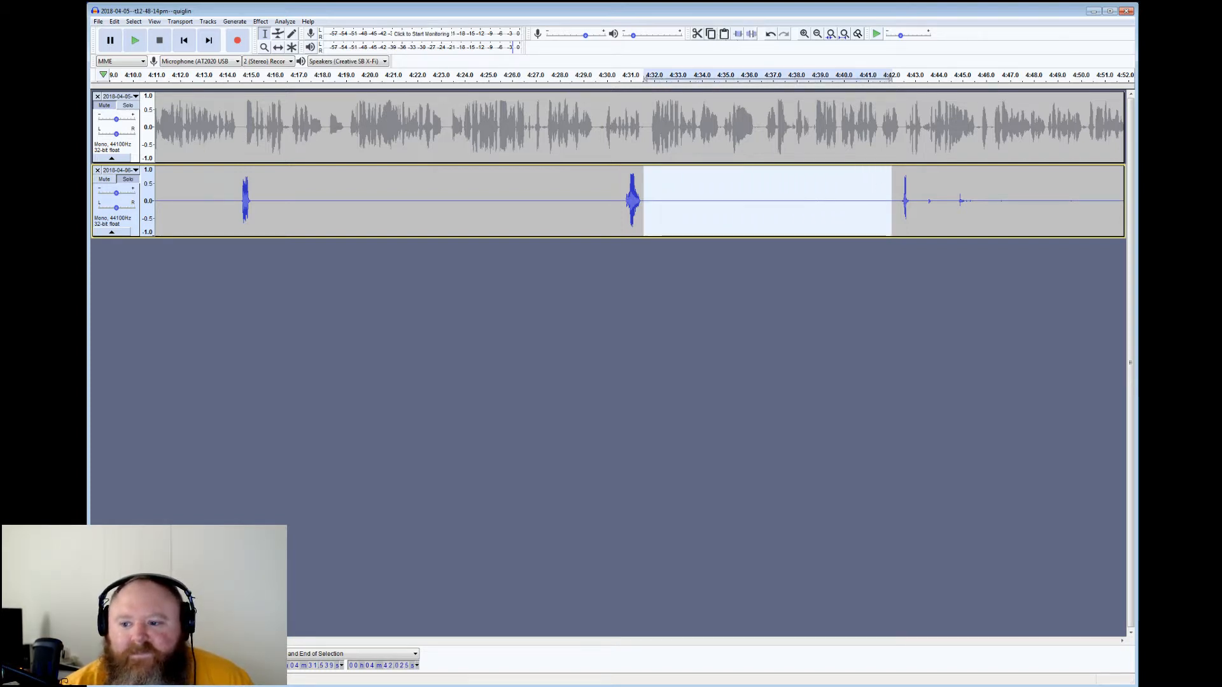
pyautogui.moveTo(912, 201); pyautogui.dragTo(1027, 201)
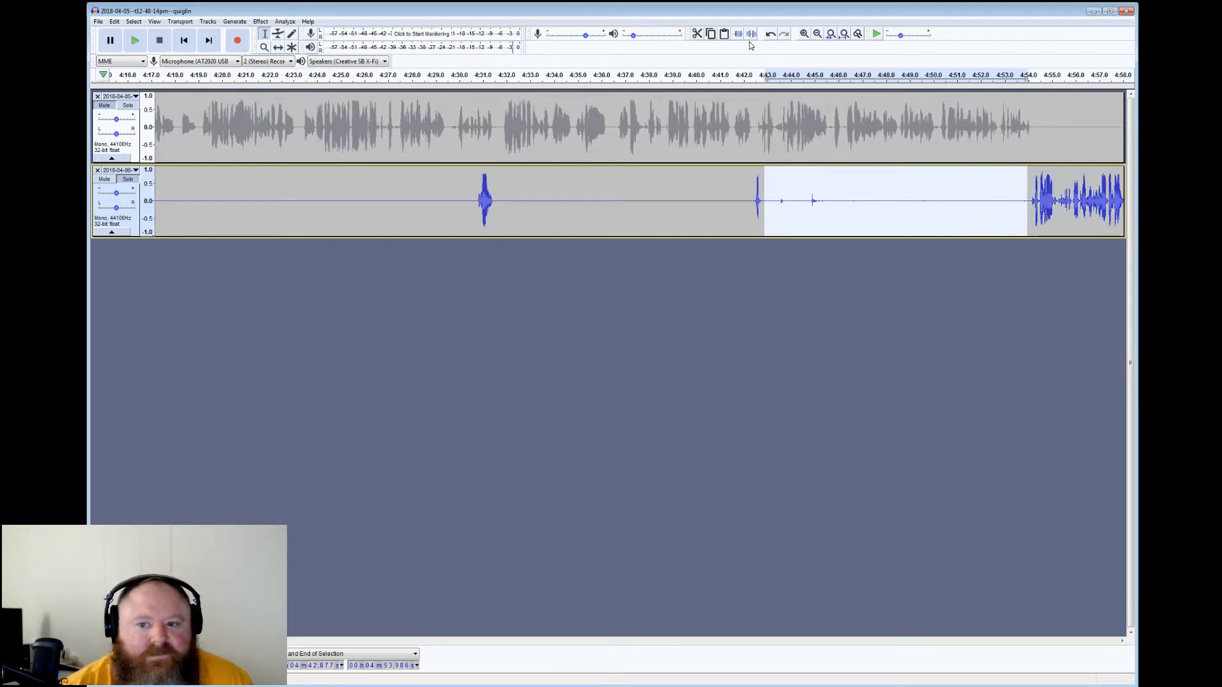
# Listen to the second track from about 4:53.6 to check the speech that follows the silenced stretch
pyautogui.click(1020, 201)
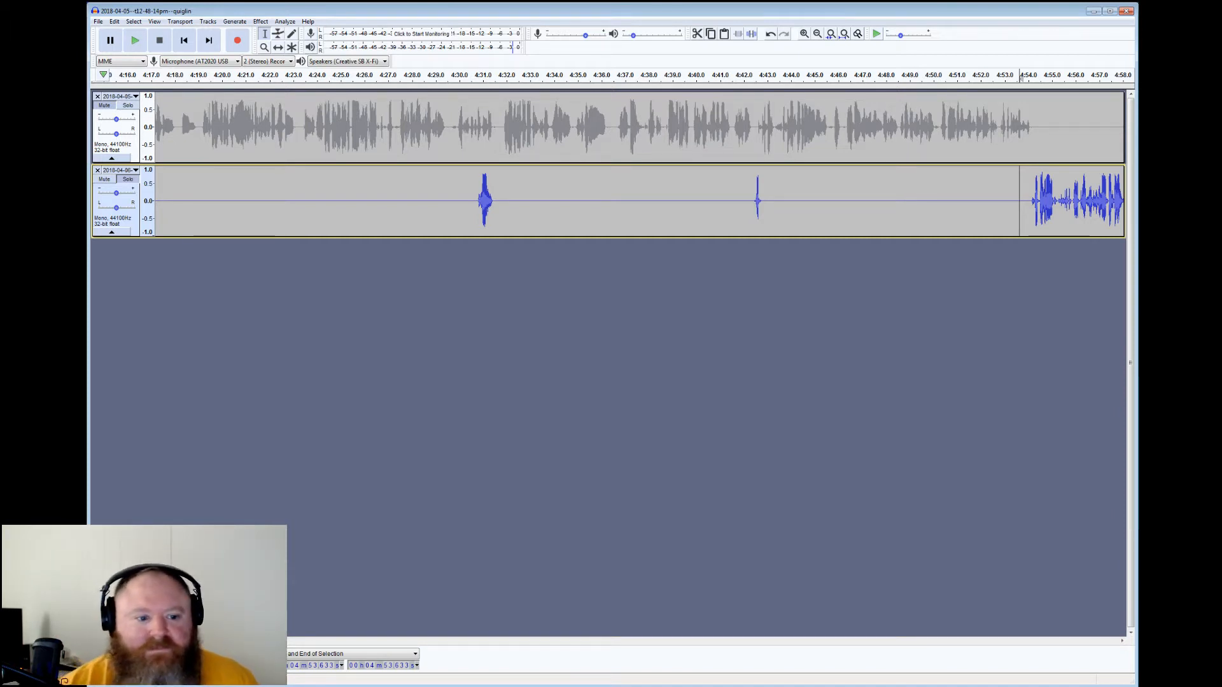
pyautogui.click(135, 40)
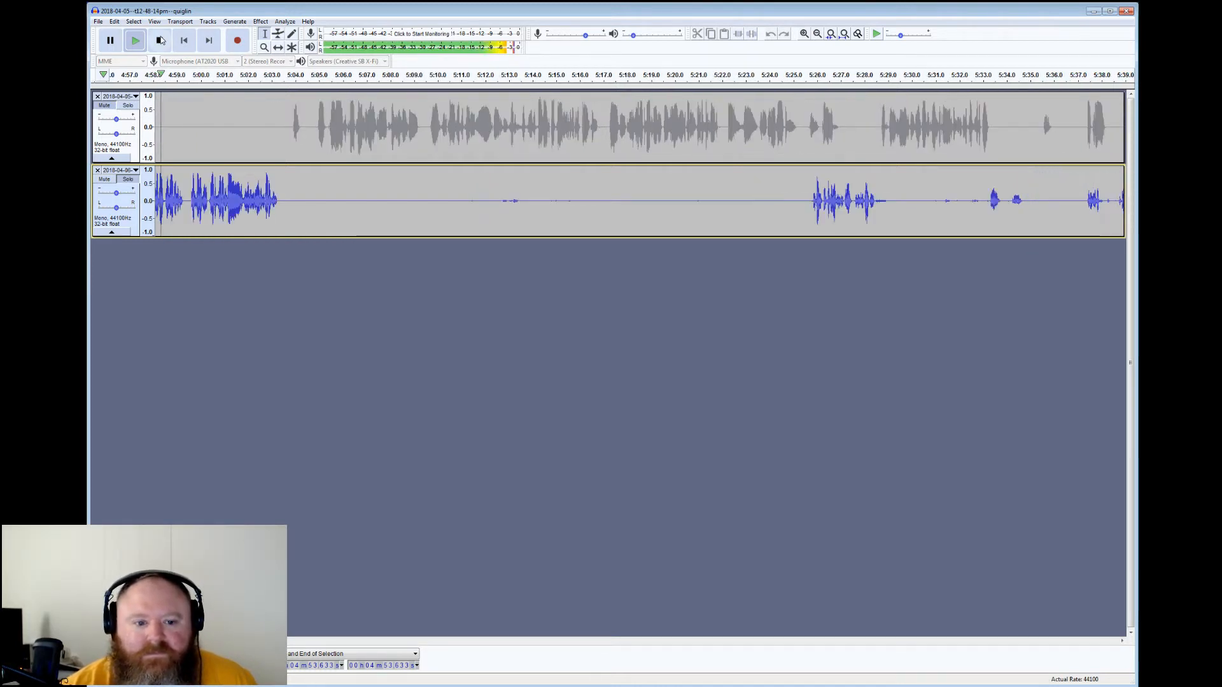
# Silence the lower track's background noise from about 5:03.4 to 5:25.7 and from 5:28.5 to 5:33.3
pyautogui.click(160, 40)
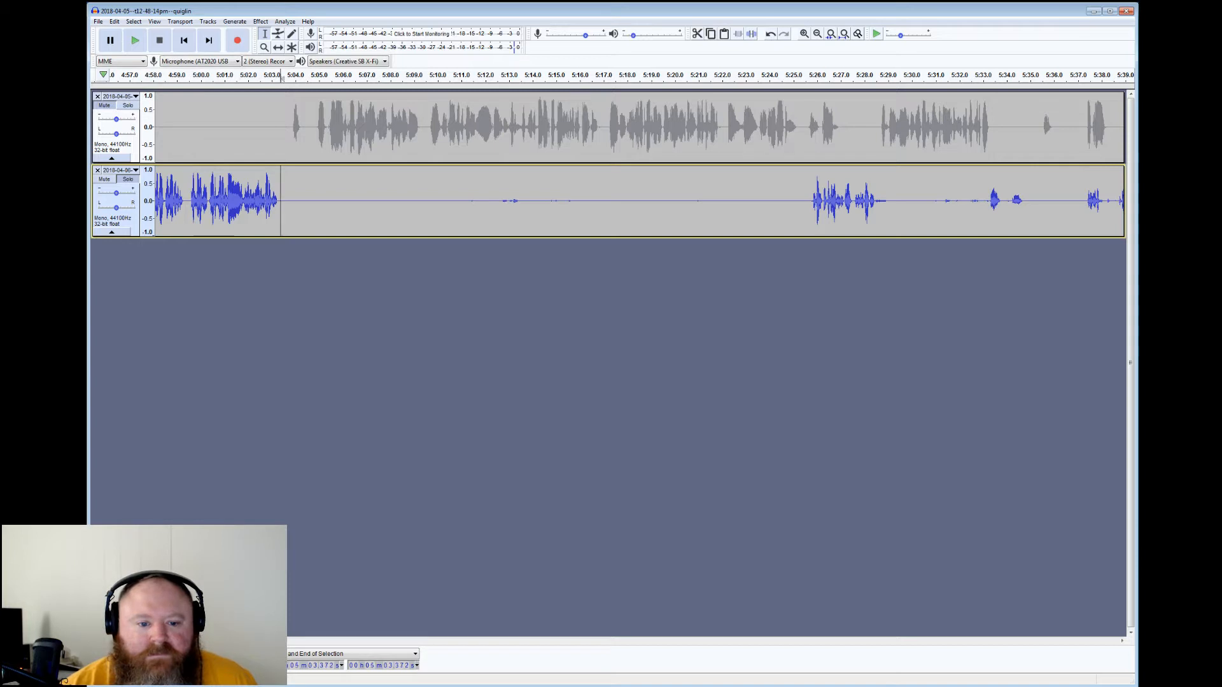
pyautogui.moveTo(281, 200); pyautogui.dragTo(810, 201)
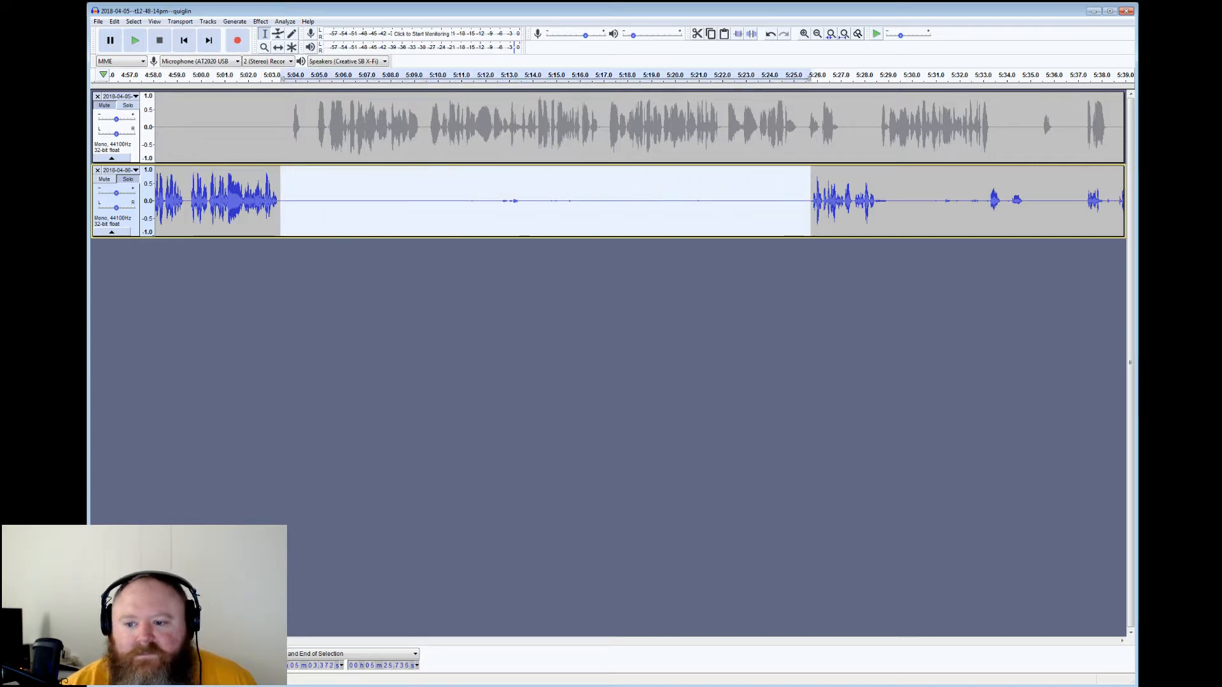
pyautogui.click(752, 33)
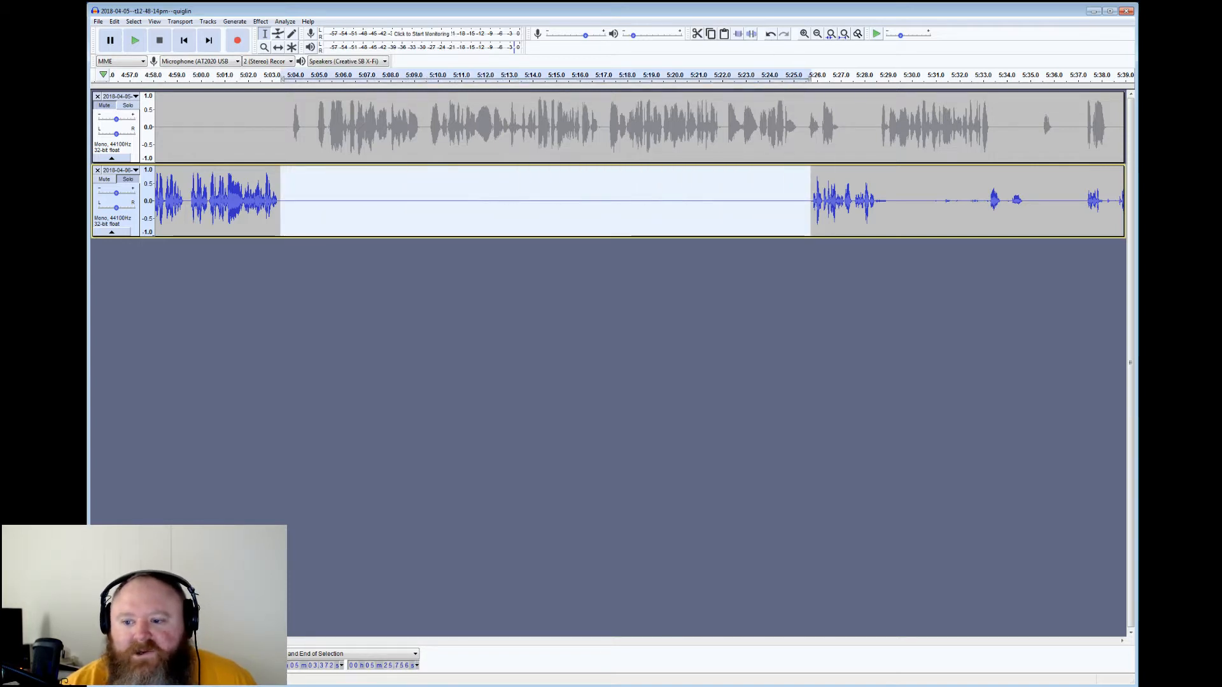
pyautogui.moveTo(876, 201); pyautogui.dragTo(985, 200)
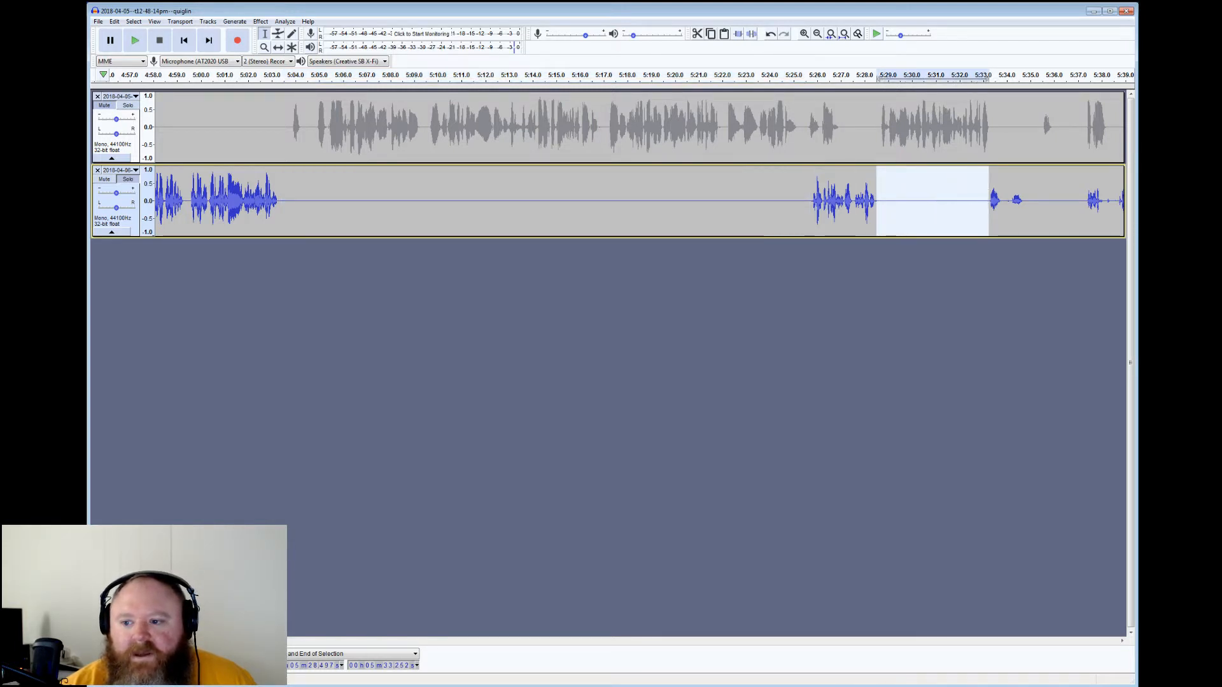
# Play the lower track from about 5:33.0 to check the short quiet sounds that follow the silenced gap
pyautogui.click(983, 196)
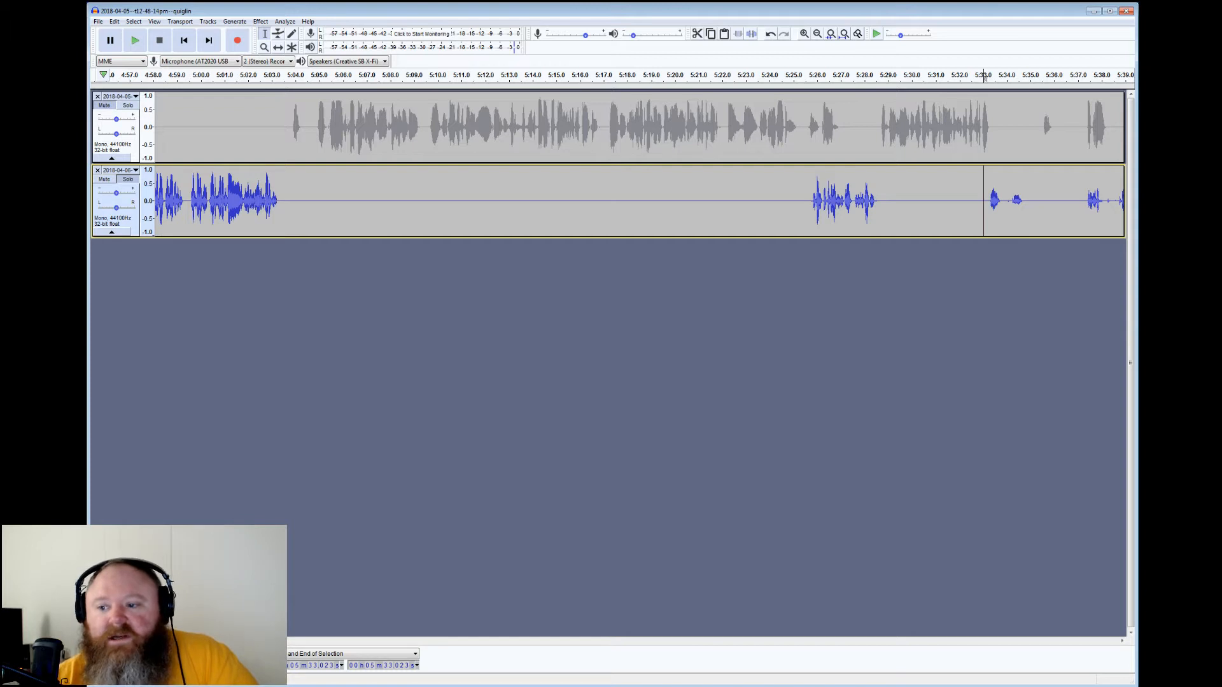
pyautogui.click(135, 40)
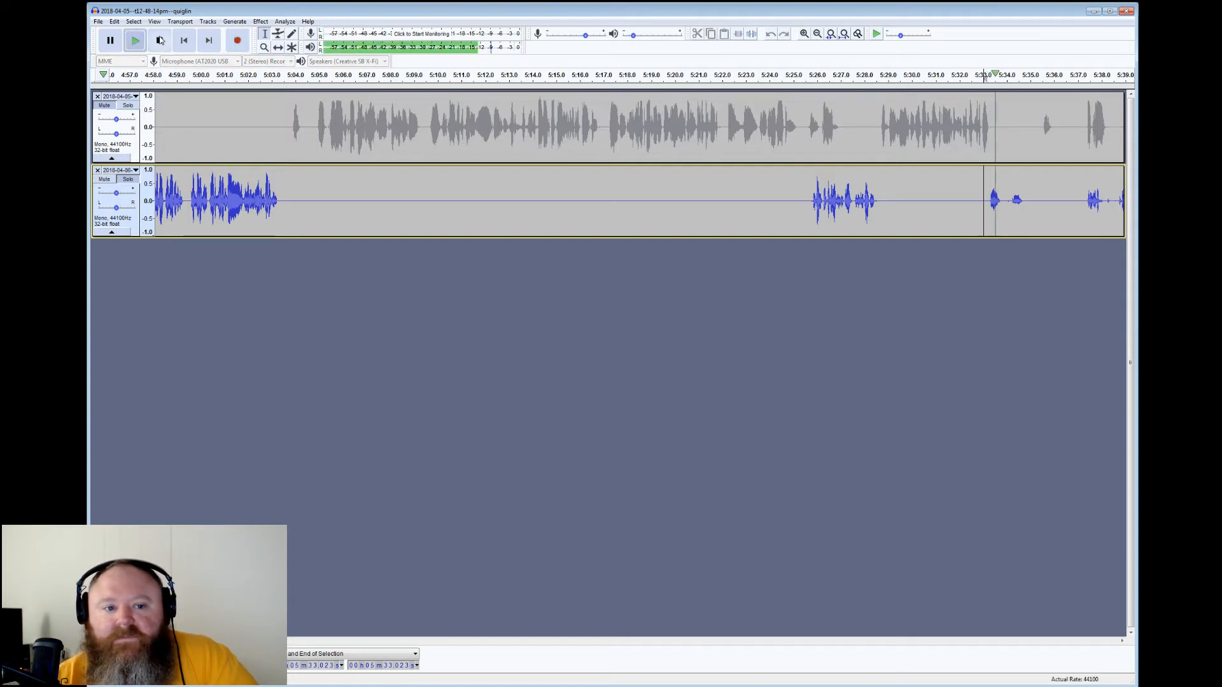
pyautogui.click(160, 41)
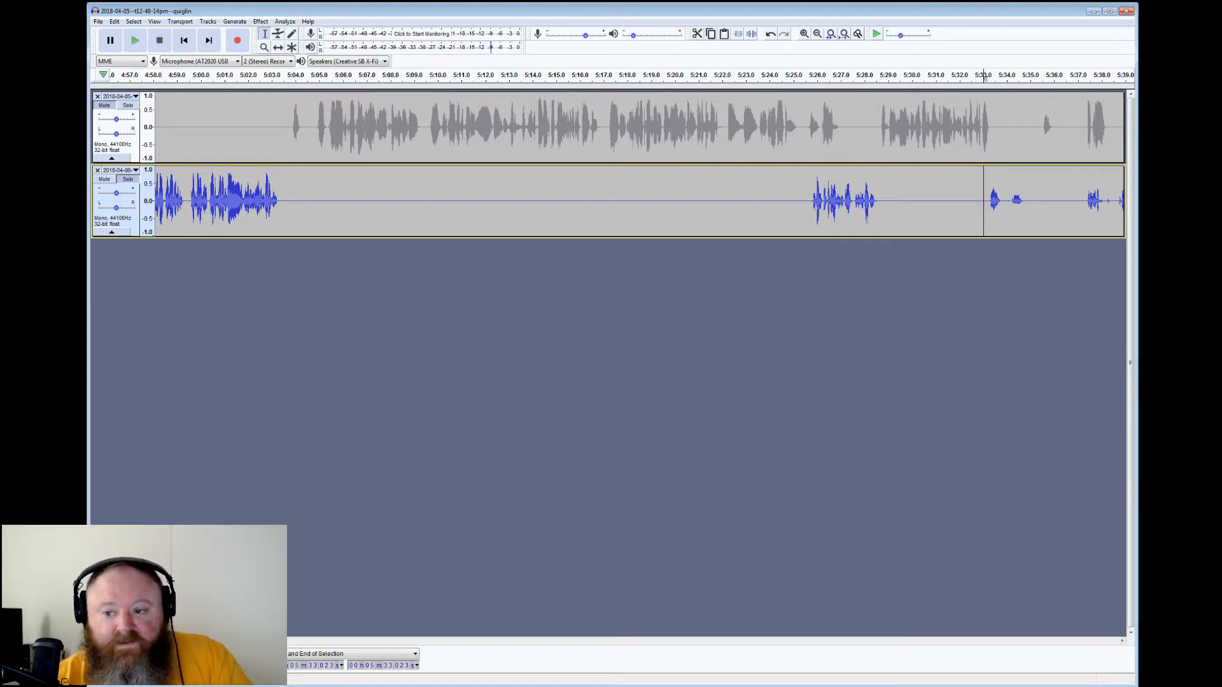
# Silence the lower track from about 5:39.2 to 5:43.0 and listen to the sounds from 5:36.8 onward
pyautogui.hscroll(5, 636, 165)
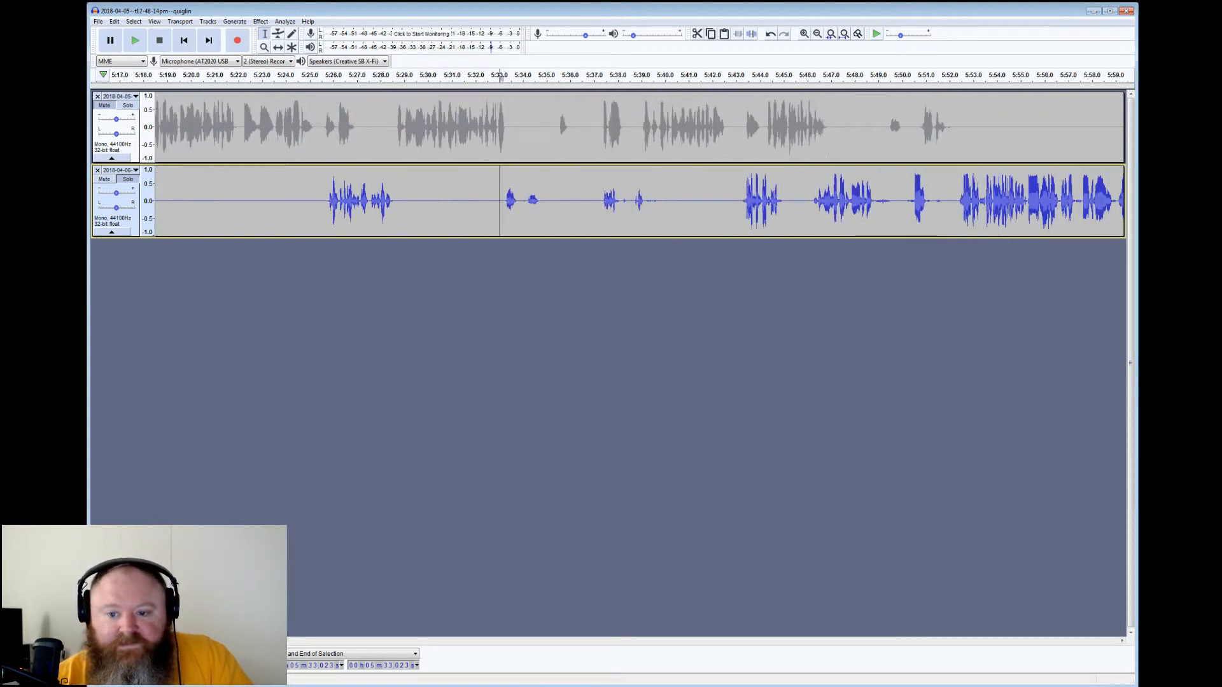
pyautogui.moveTo(646, 201); pyautogui.dragTo(736, 201)
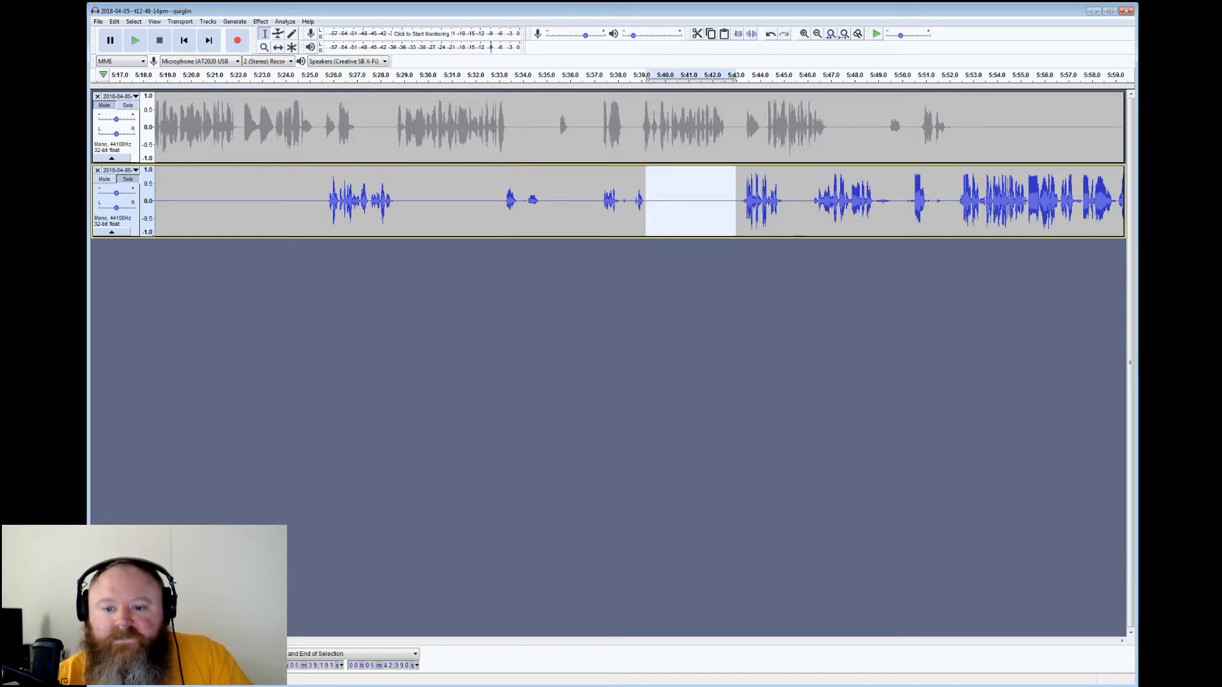
pyautogui.click(589, 199)
pyautogui.click(135, 43)
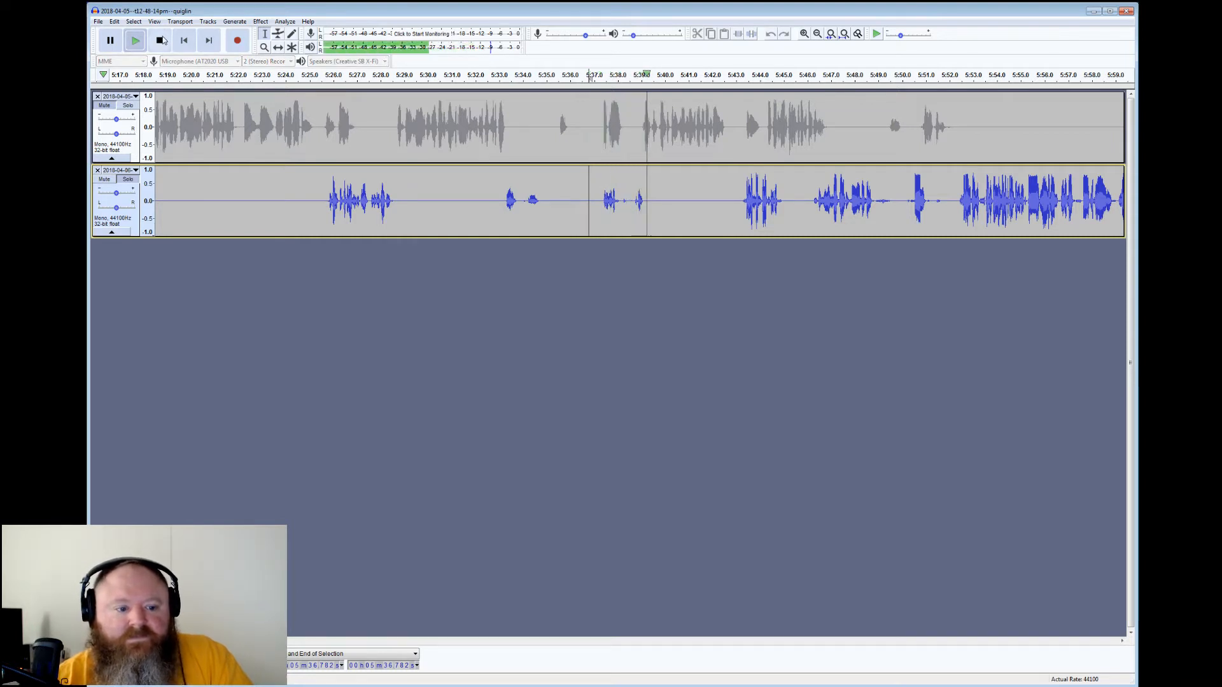
pyautogui.click(160, 41)
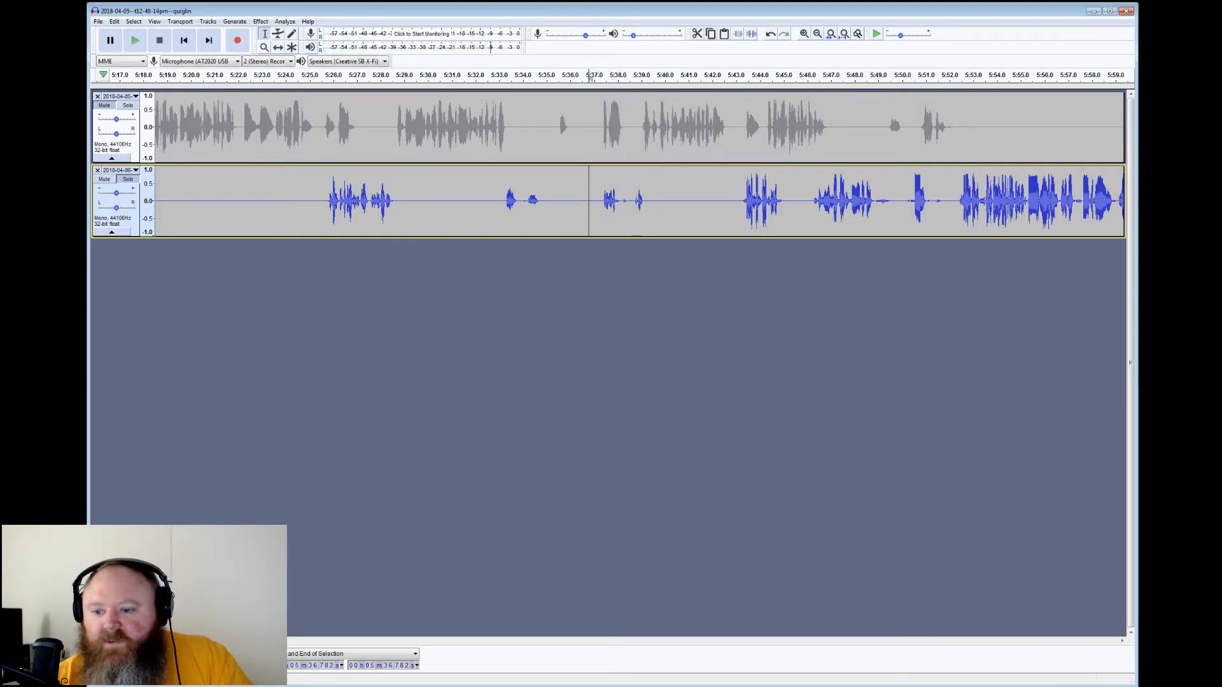
# Silence the lower track from about 5:48.9 to 5:50.4 and play it from about 5:50.1 to check
pyautogui.moveTo(875, 200); pyautogui.dragTo(911, 201)
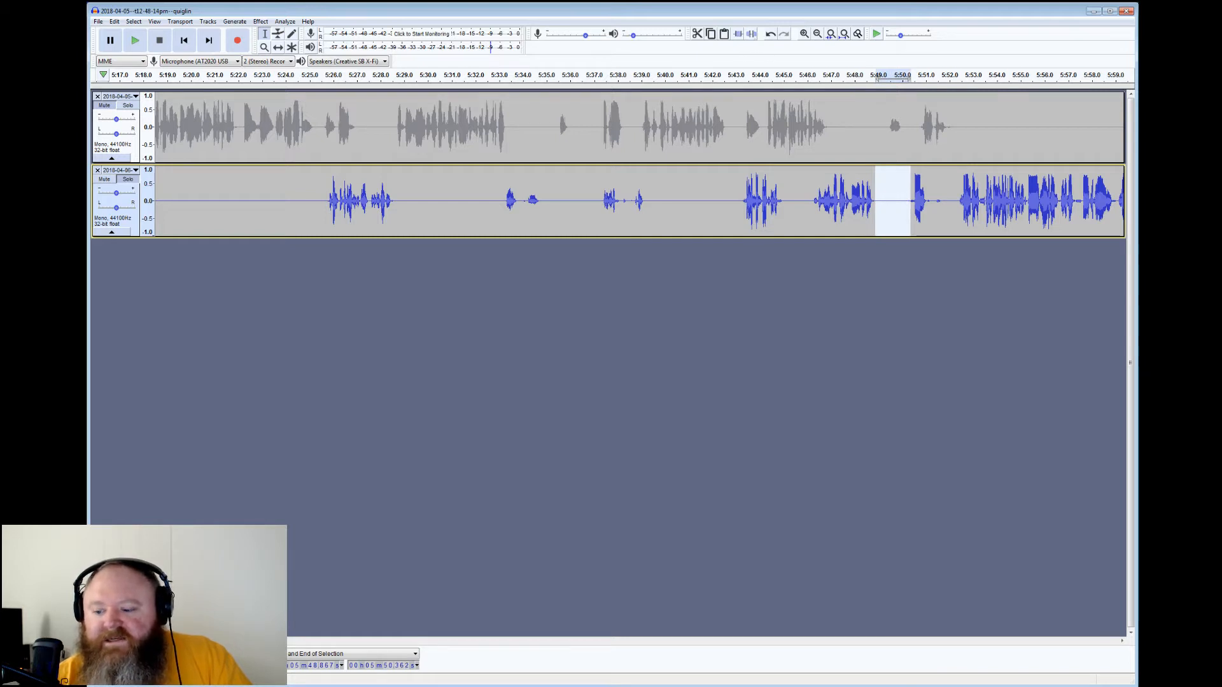
pyautogui.click(904, 201)
pyautogui.click(131, 42)
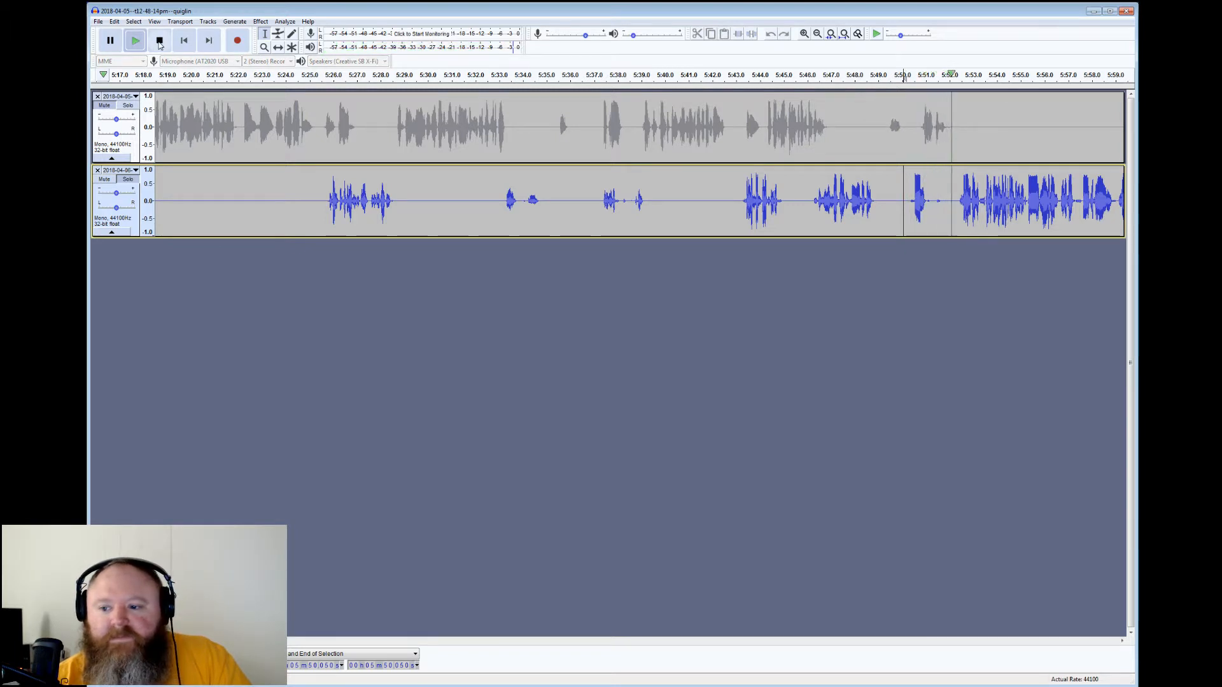
pyautogui.click(159, 42)
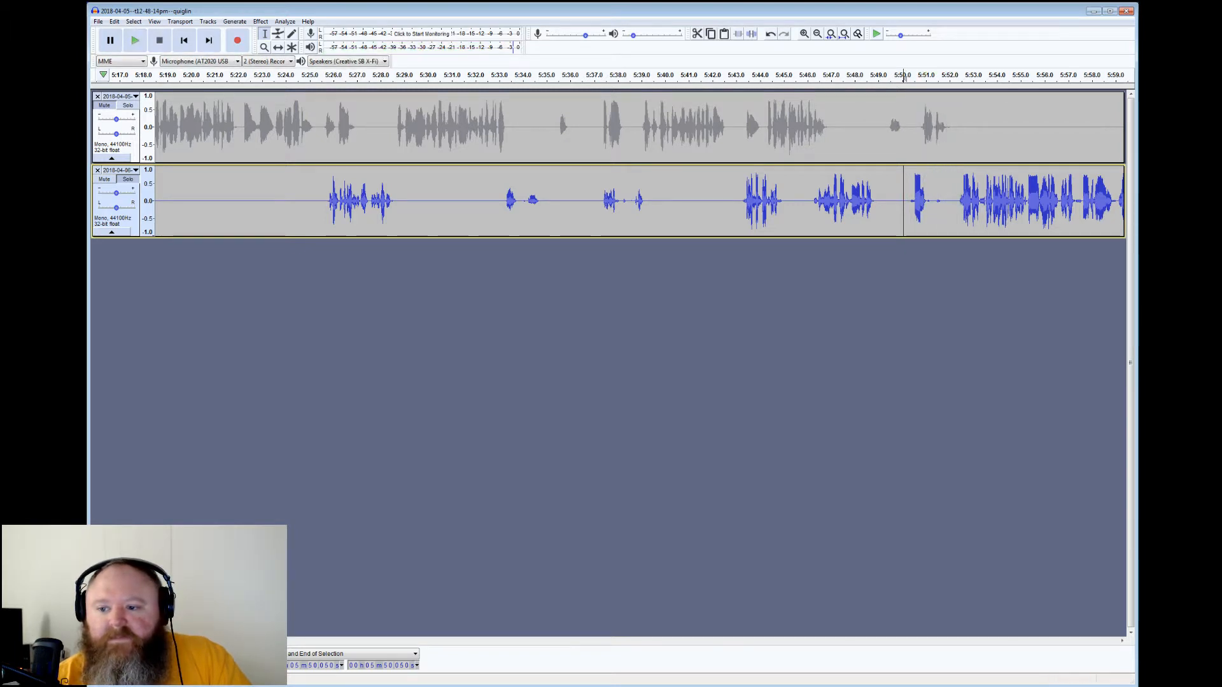
# Silence the lower track's noise from about 5:51.1 to 5:52.2 and the short gap from 5:57.3 to 5:57.6
pyautogui.moveTo(928, 201); pyautogui.dragTo(953, 201)
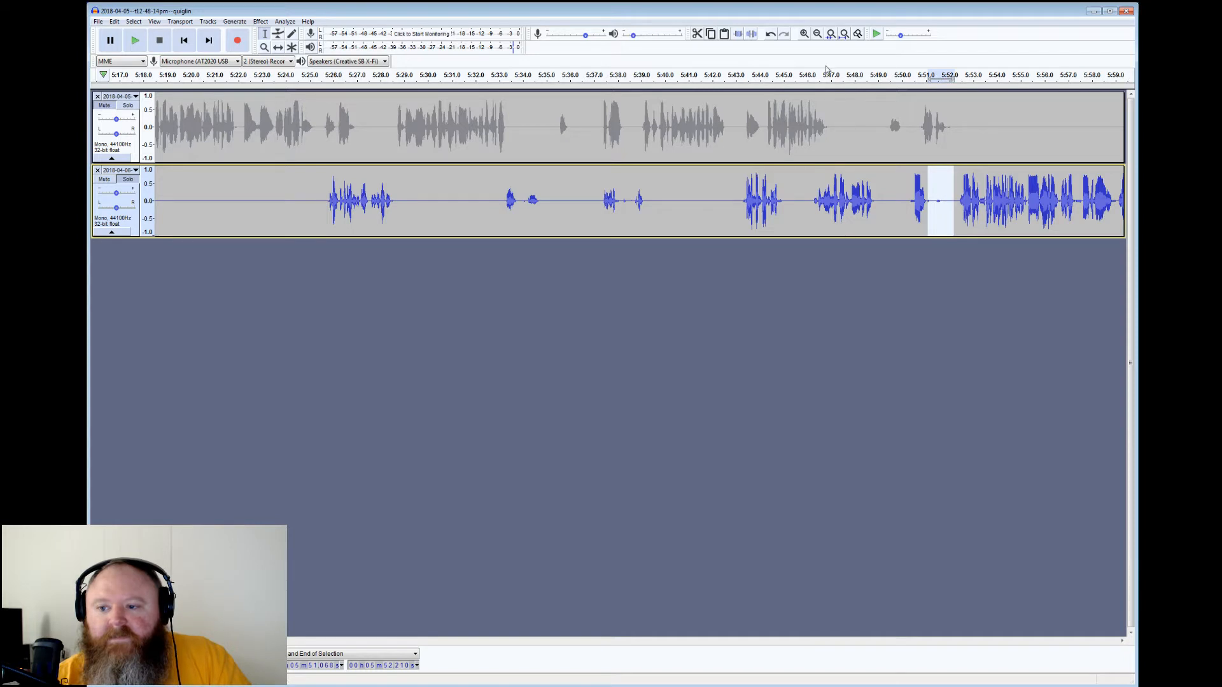
pyautogui.click(752, 35)
pyautogui.click(948, 189)
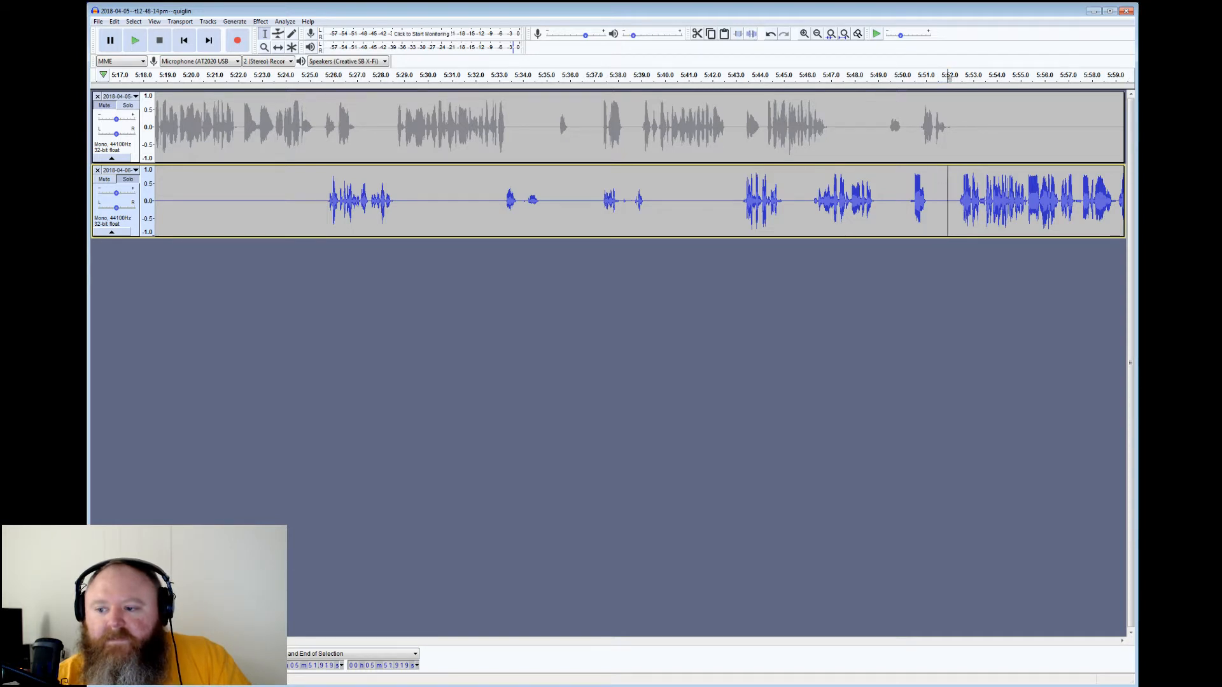
pyautogui.moveTo(1081, 201); pyautogui.dragTo(1076, 199)
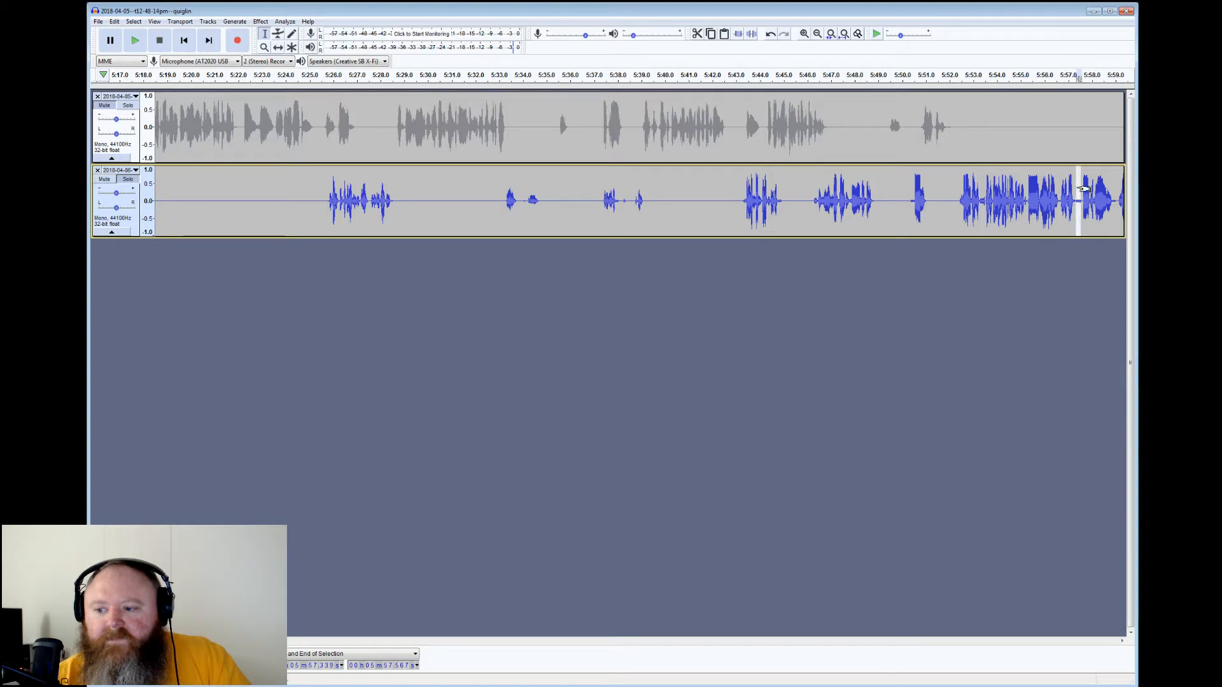
pyautogui.click(752, 35)
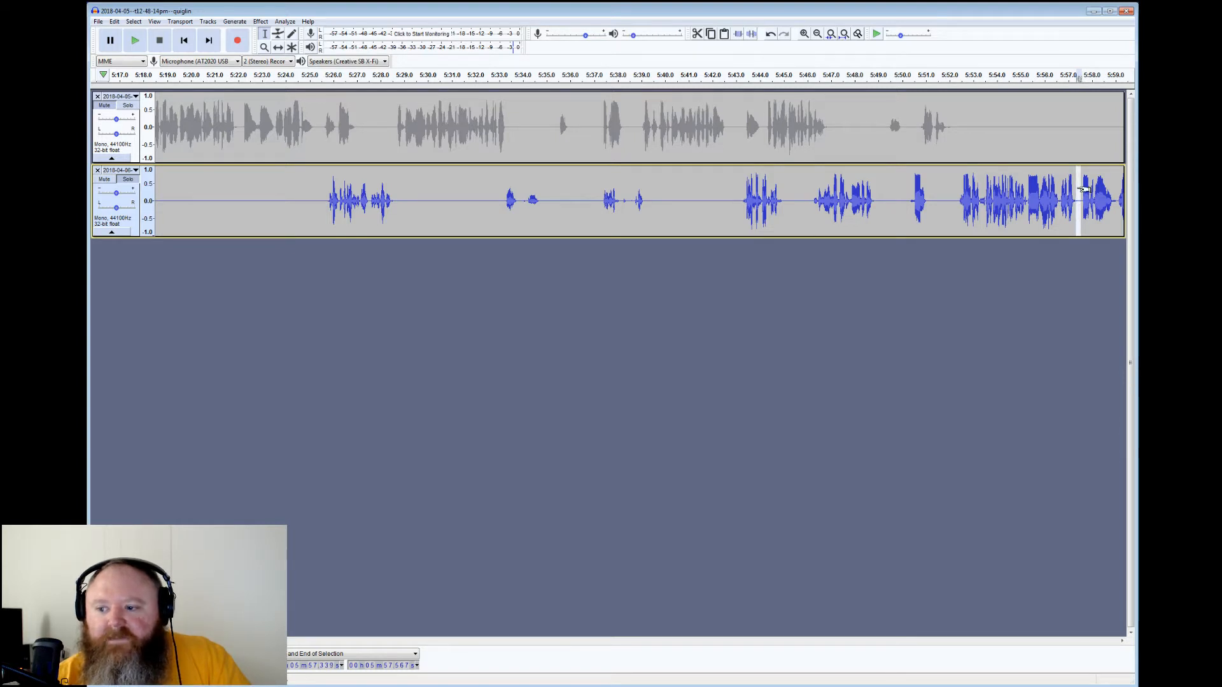
# Play the lower track from about 5:57.4 to check the speech that continues past 6:00
pyautogui.click(1078, 189)
pyautogui.click(136, 40)
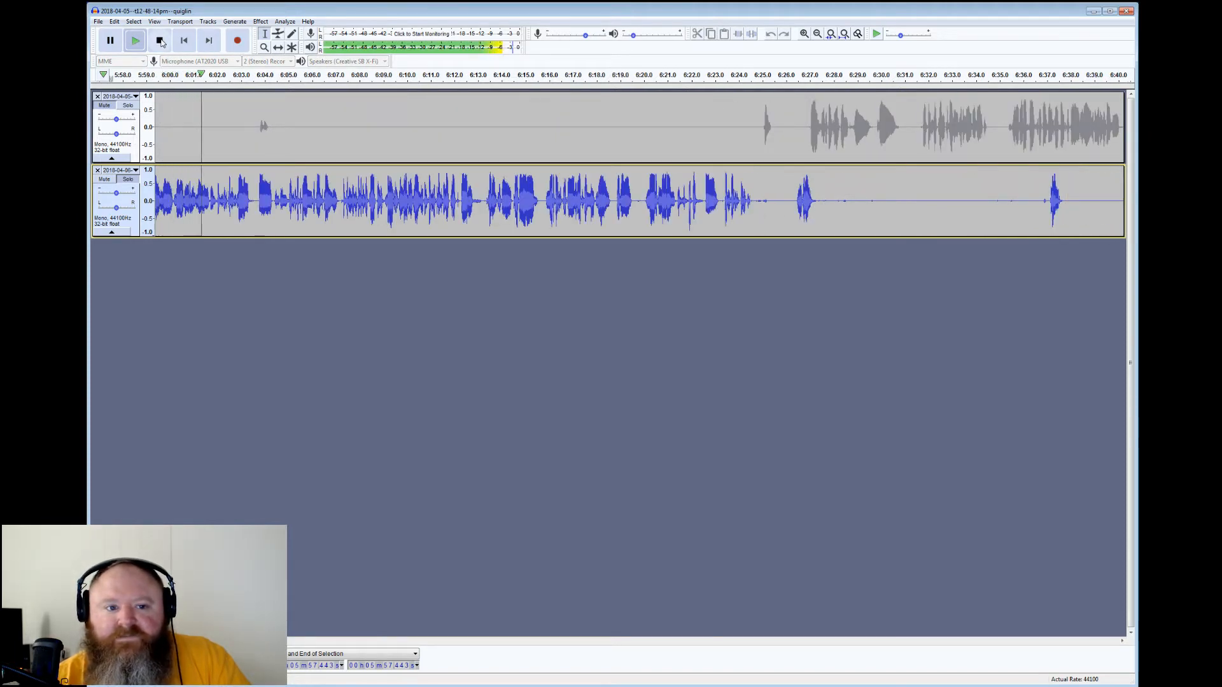
pyautogui.click(160, 41)
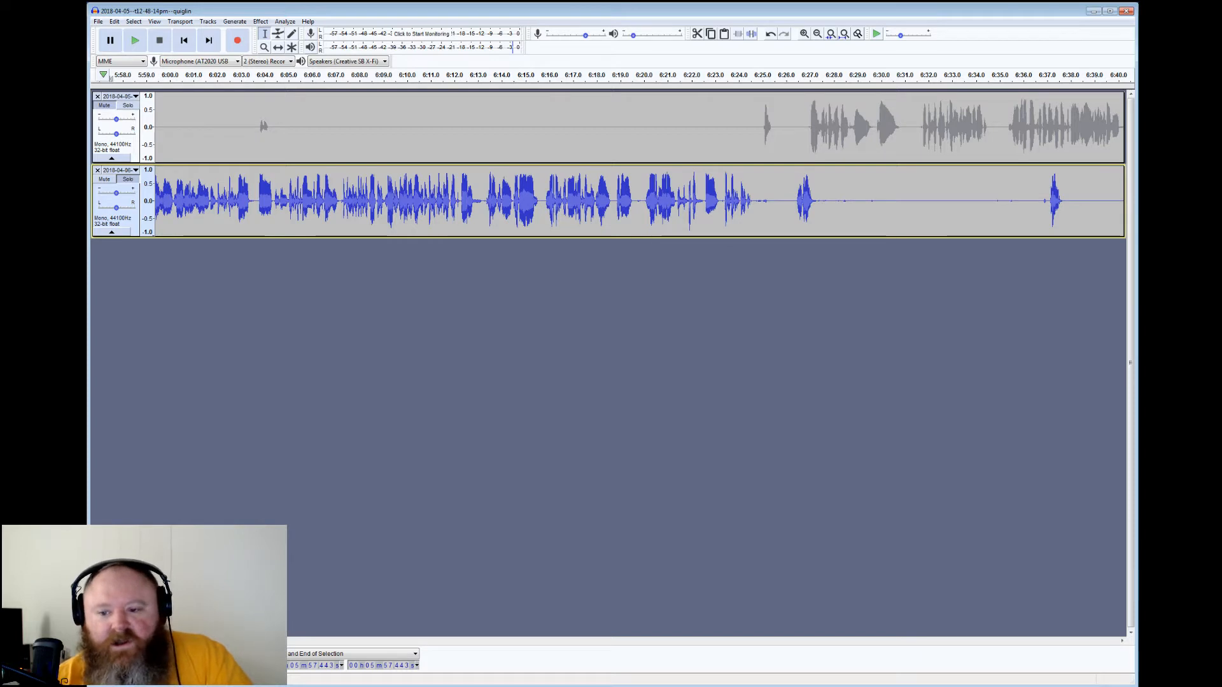
# Silence the lower track from about 6:24.6 to 6:26.3 and 6:27.3 to 6:37.0, and listen from 6:36.8
pyautogui.moveTo(753, 201); pyautogui.dragTo(793, 201)
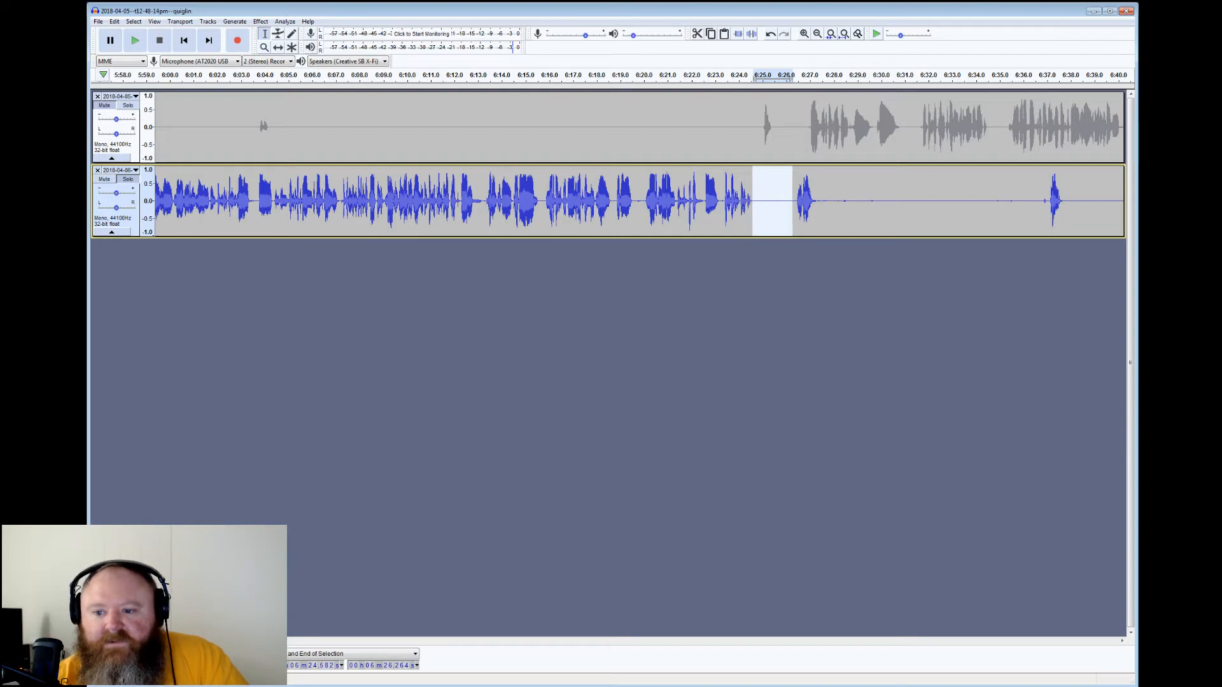
pyautogui.moveTo(817, 201); pyautogui.dragTo(1047, 193)
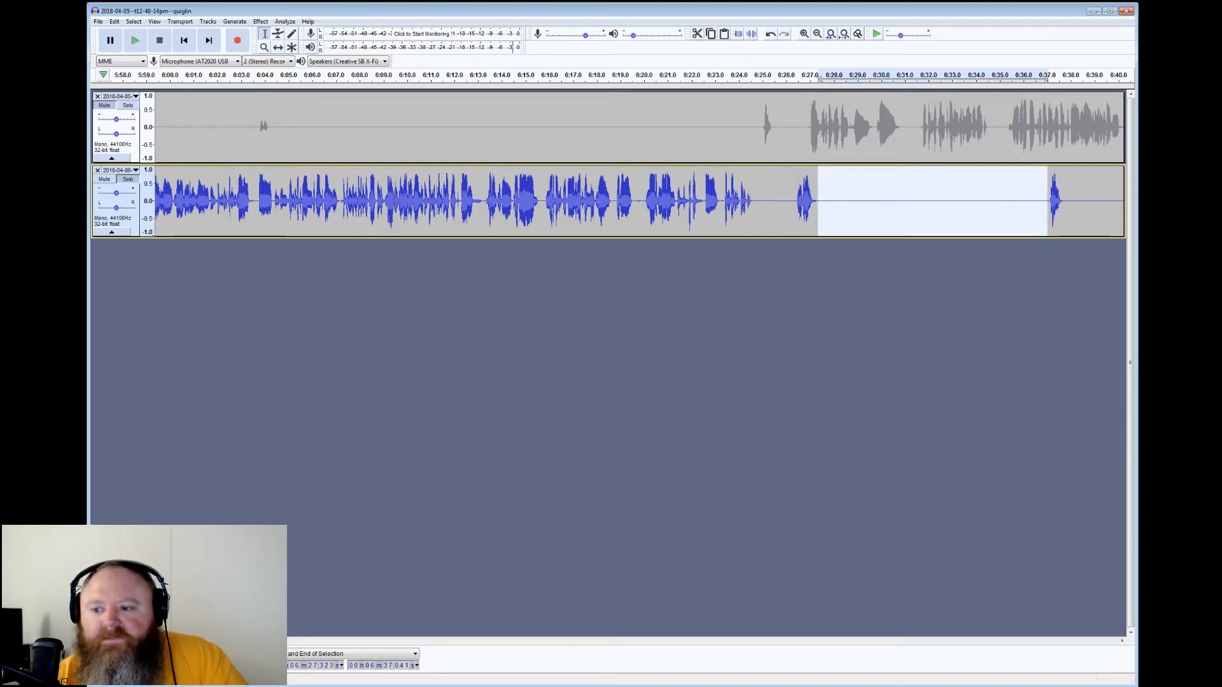
pyautogui.click(1043, 195)
pyautogui.click(135, 40)
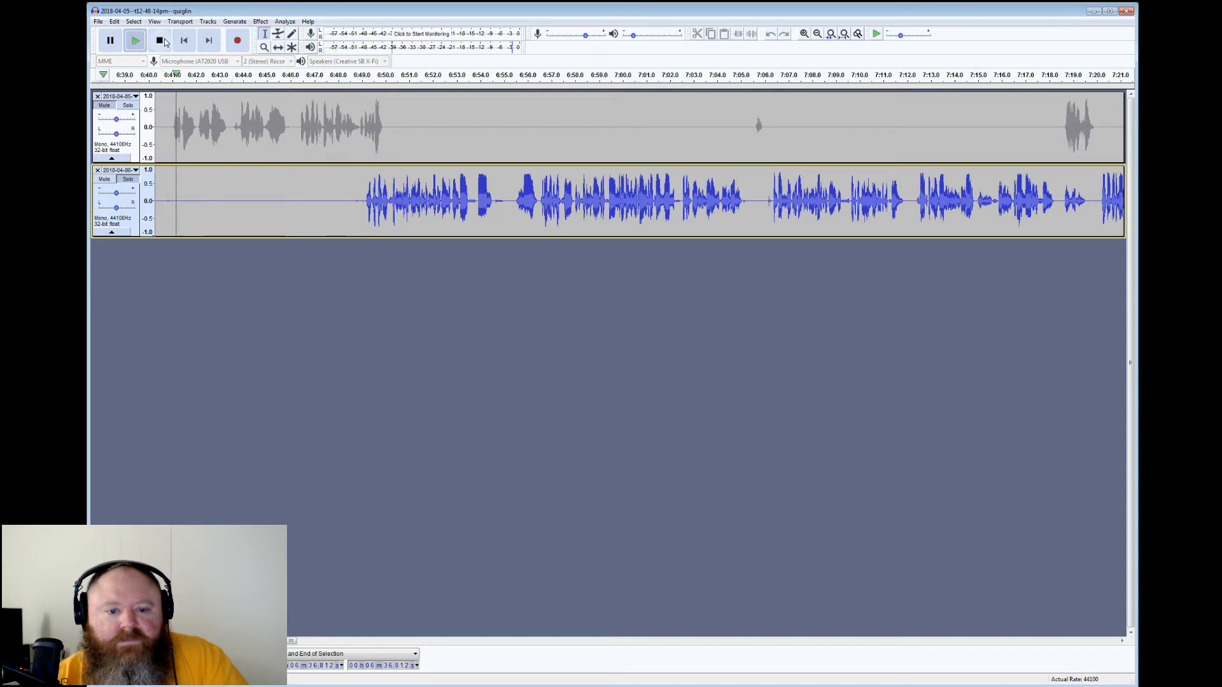
pyautogui.click(160, 40)
# Silence the lower track's gaps at about 6:37.9 to 6:49.1, 6:54.6 to 6:55.1 and 7:05.1 to 7:06.3
pyautogui.moveTo(365, 200); pyautogui.dragTo(229, 201)
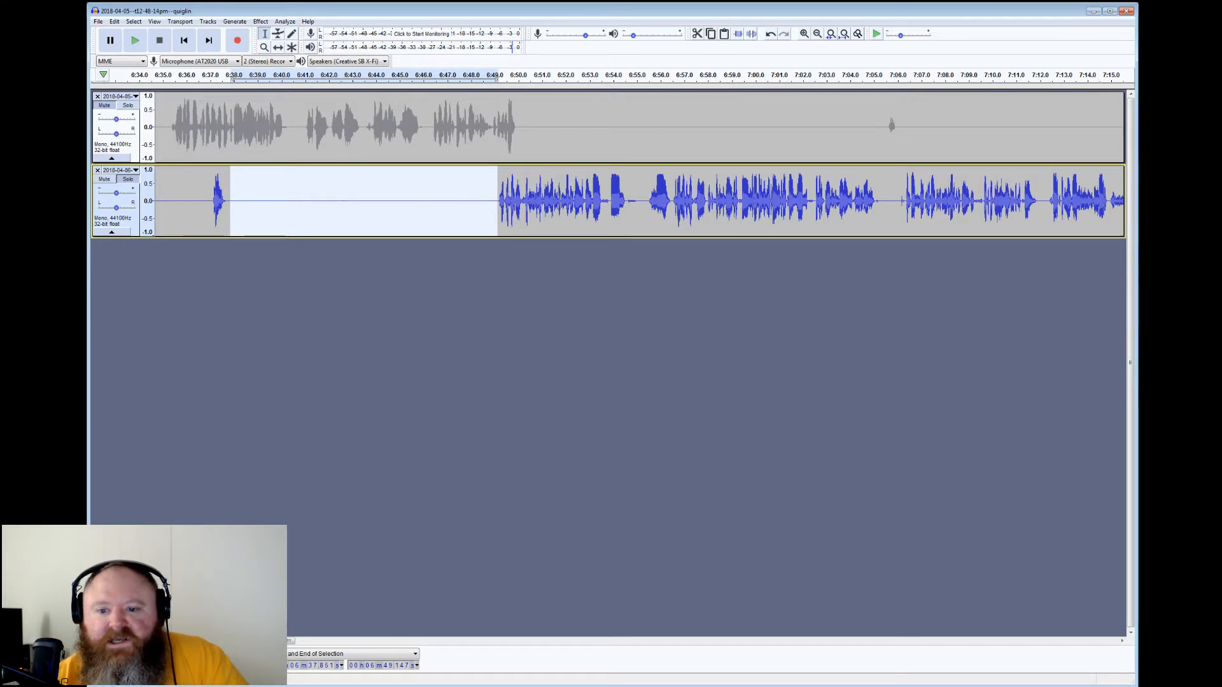
pyautogui.moveTo(639, 195); pyautogui.dragTo(628, 194)
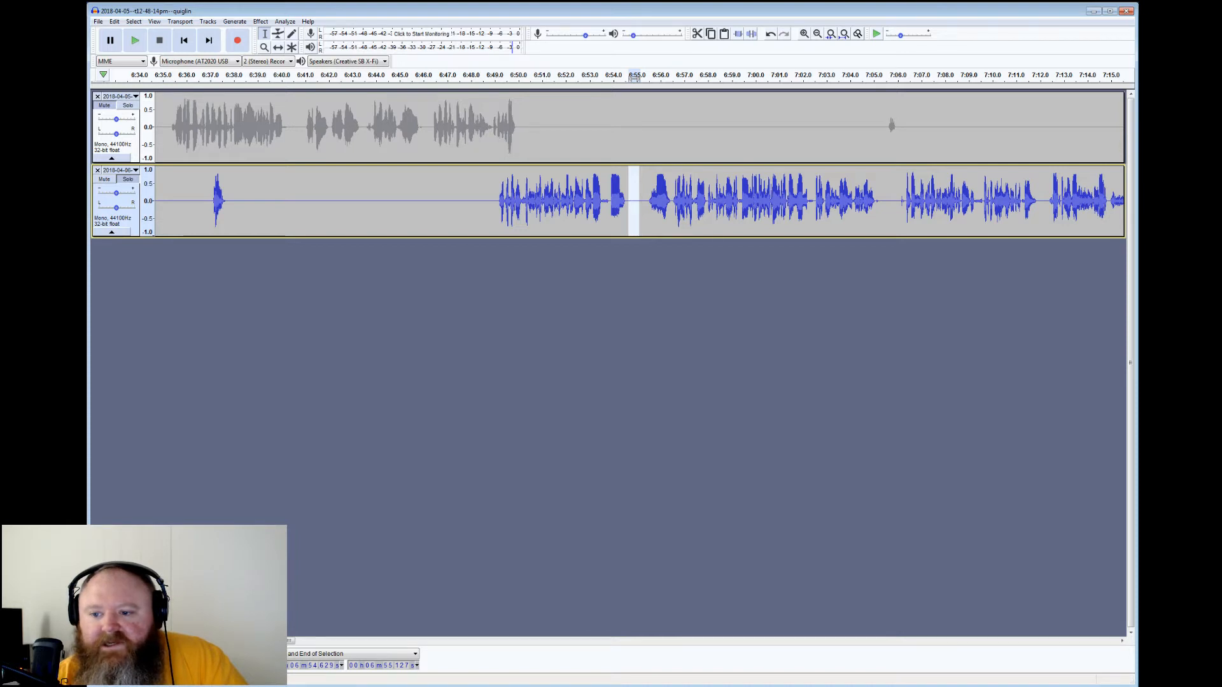
pyautogui.moveTo(876, 77); pyautogui.dragTo(904, 77)
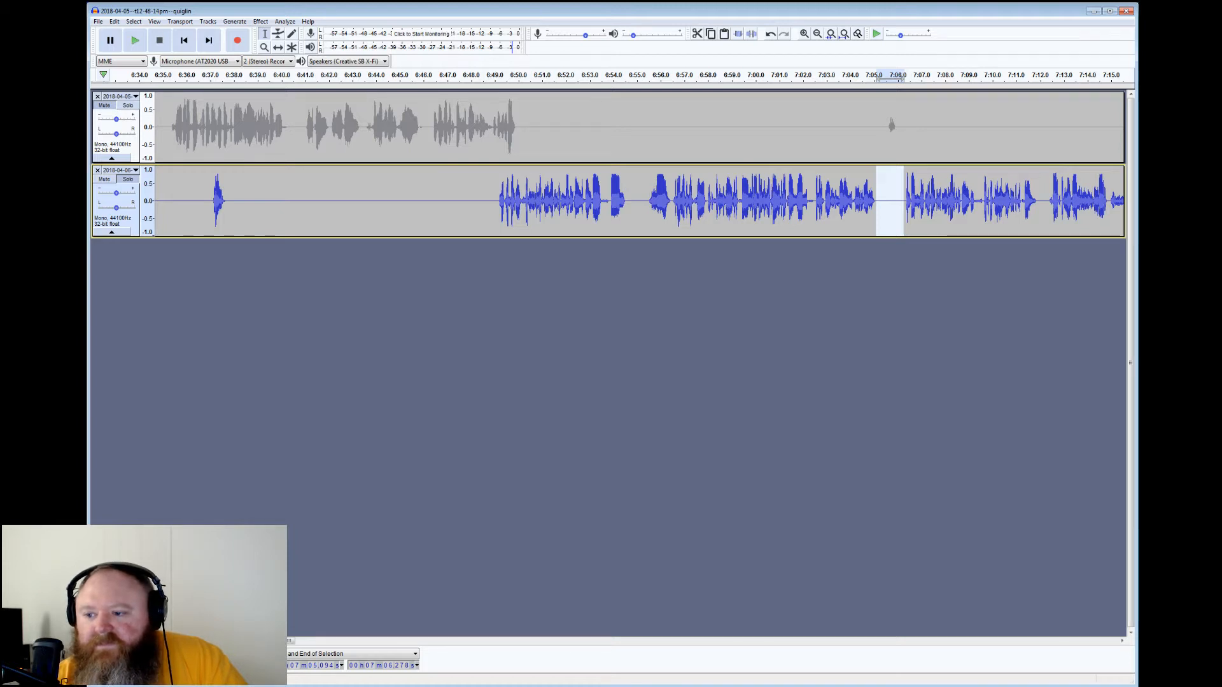
# Play the lower track from about 7:12.1 to check the following section
pyautogui.click(1042, 77)
pyautogui.click(135, 41)
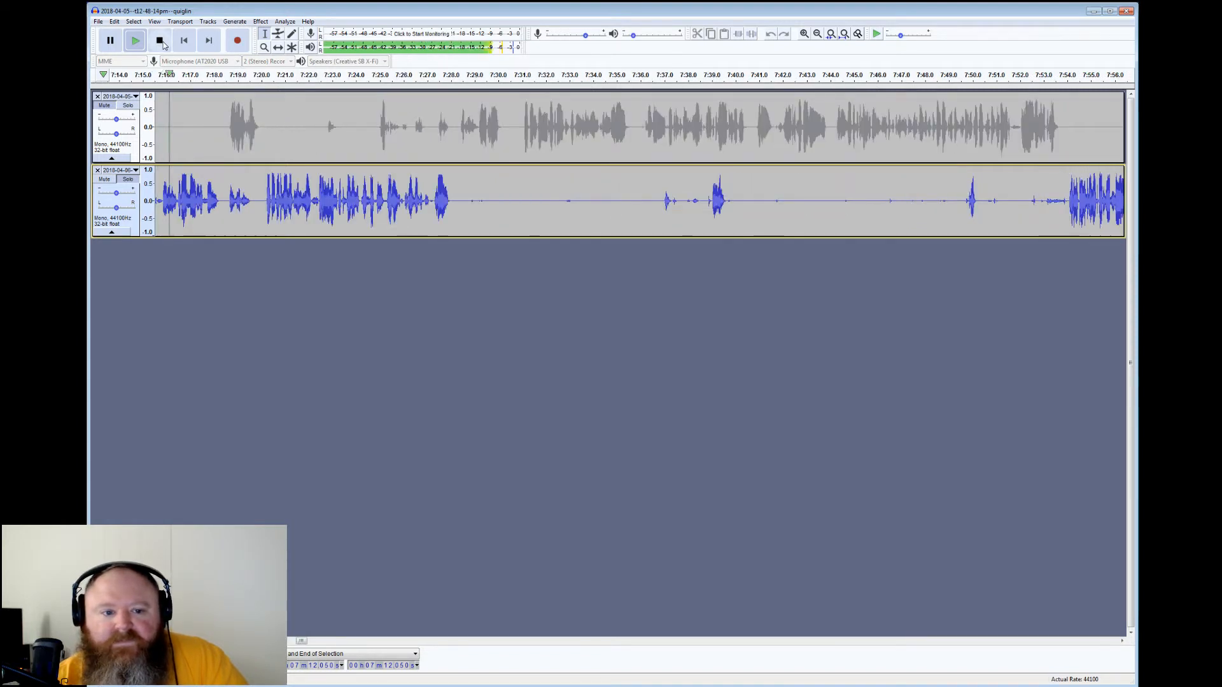
pyautogui.click(160, 40)
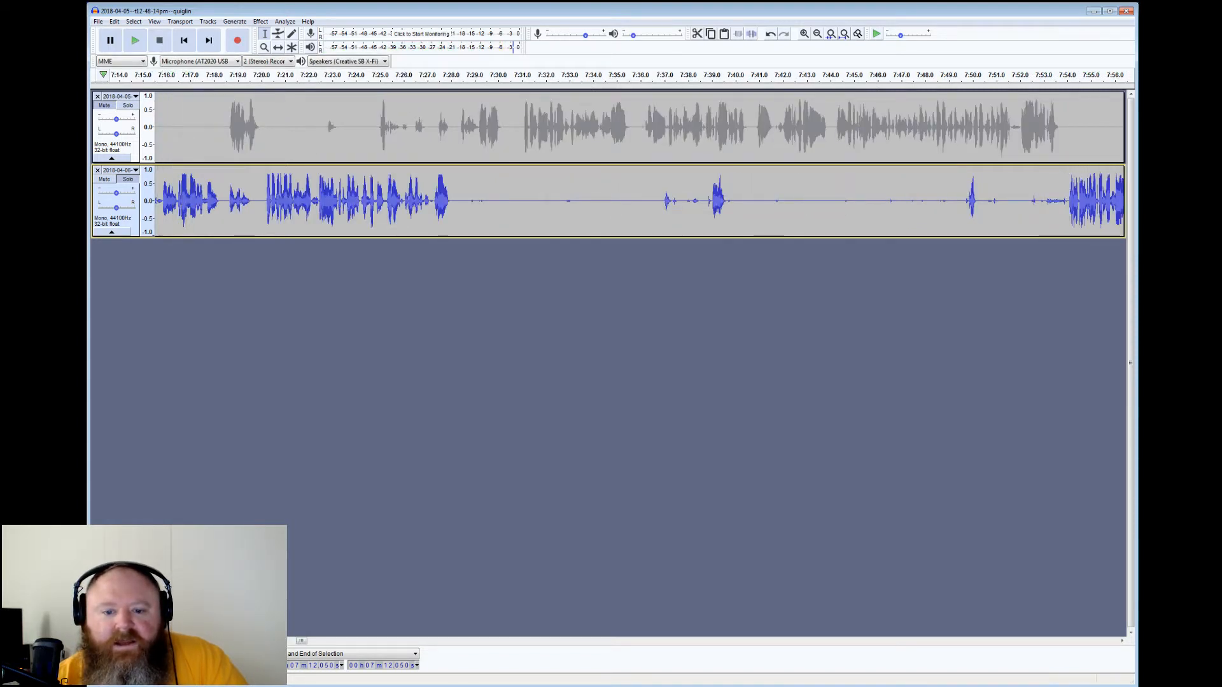
# Silence the lower track from about 7:28.1 to 7:36.9 and listen to the sounds from 7:36.8 onward
pyautogui.moveTo(452, 201); pyautogui.dragTo(661, 201)
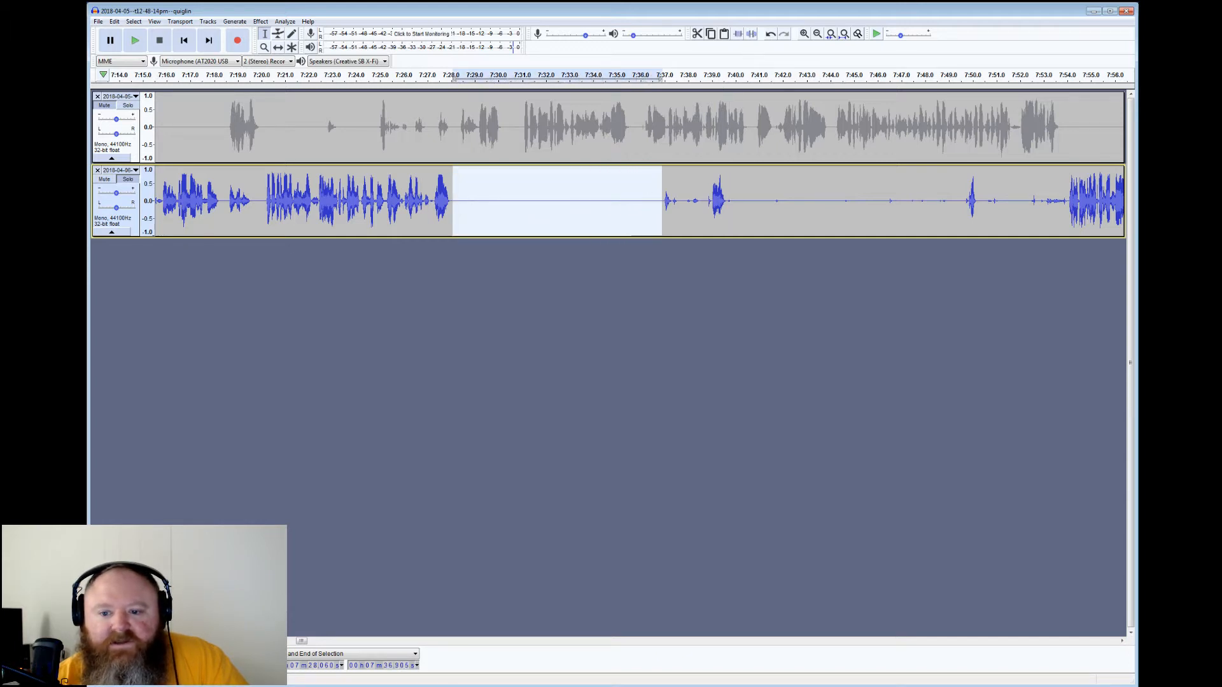
pyautogui.click(660, 199)
pyautogui.click(135, 40)
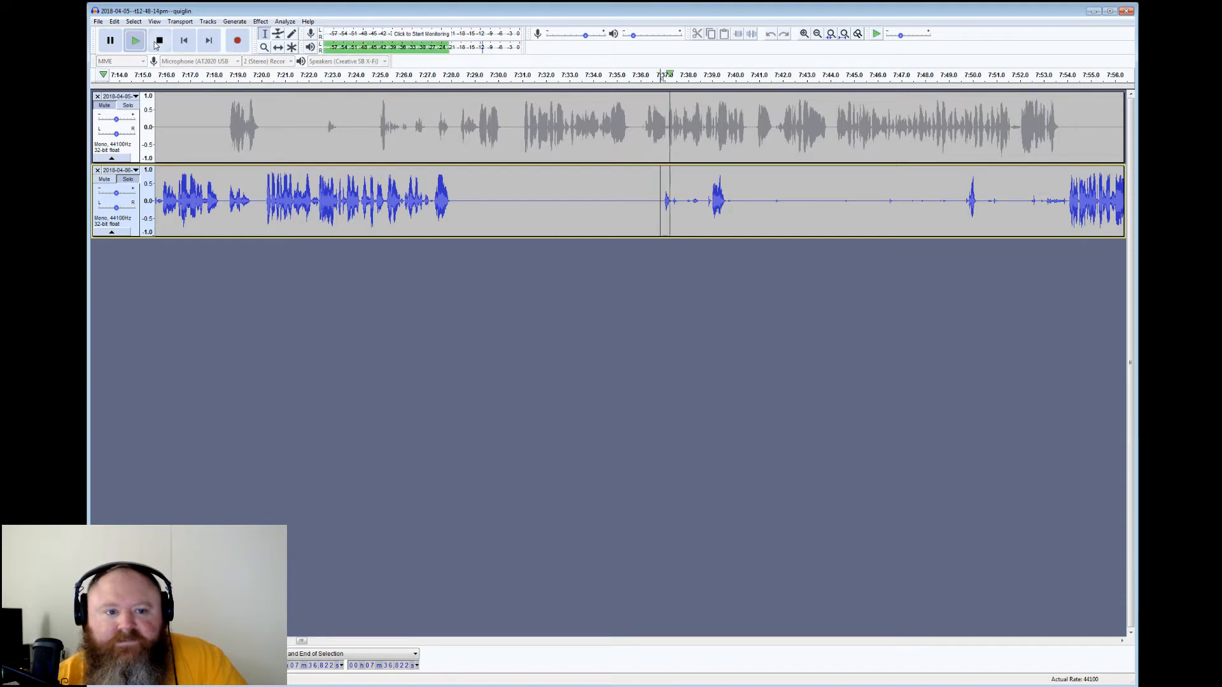
pyautogui.click(159, 40)
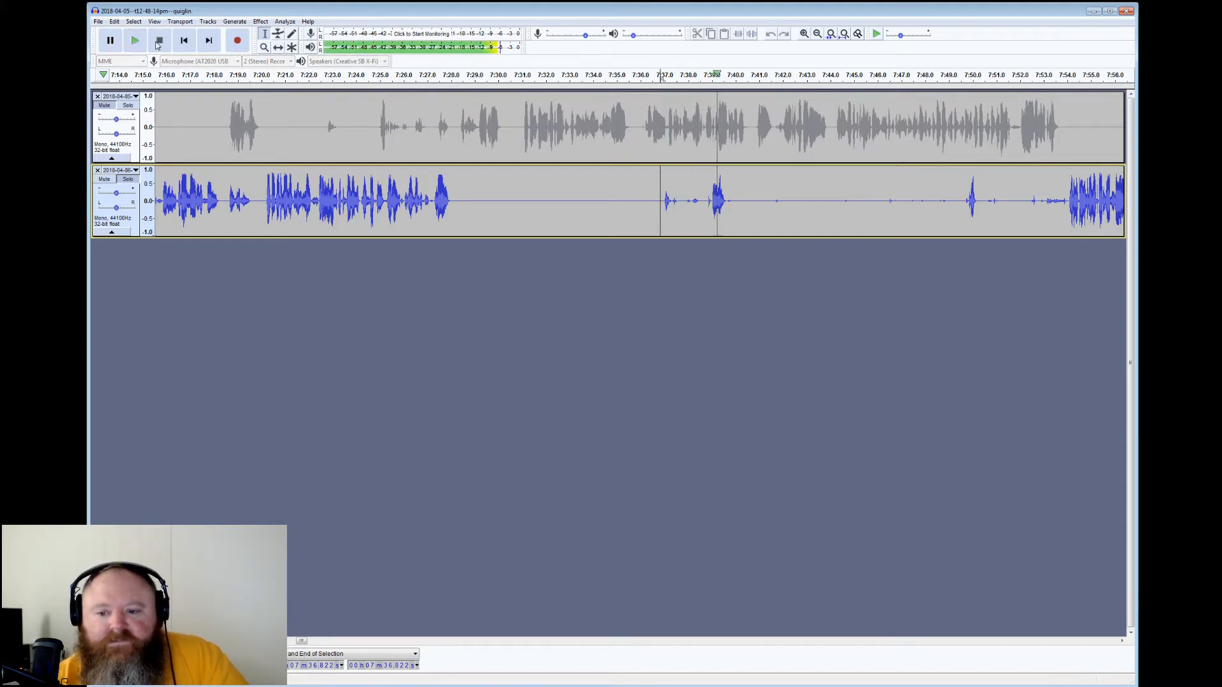
# Silence the lower track's remaining noise at about 7:32.5 to 7:39.0, 7:39.7 to 7:49.8 and 7:50.3 to 7:54.0
pyautogui.moveTo(712, 201); pyautogui.dragTo(558, 200)
pyautogui.click(751, 34)
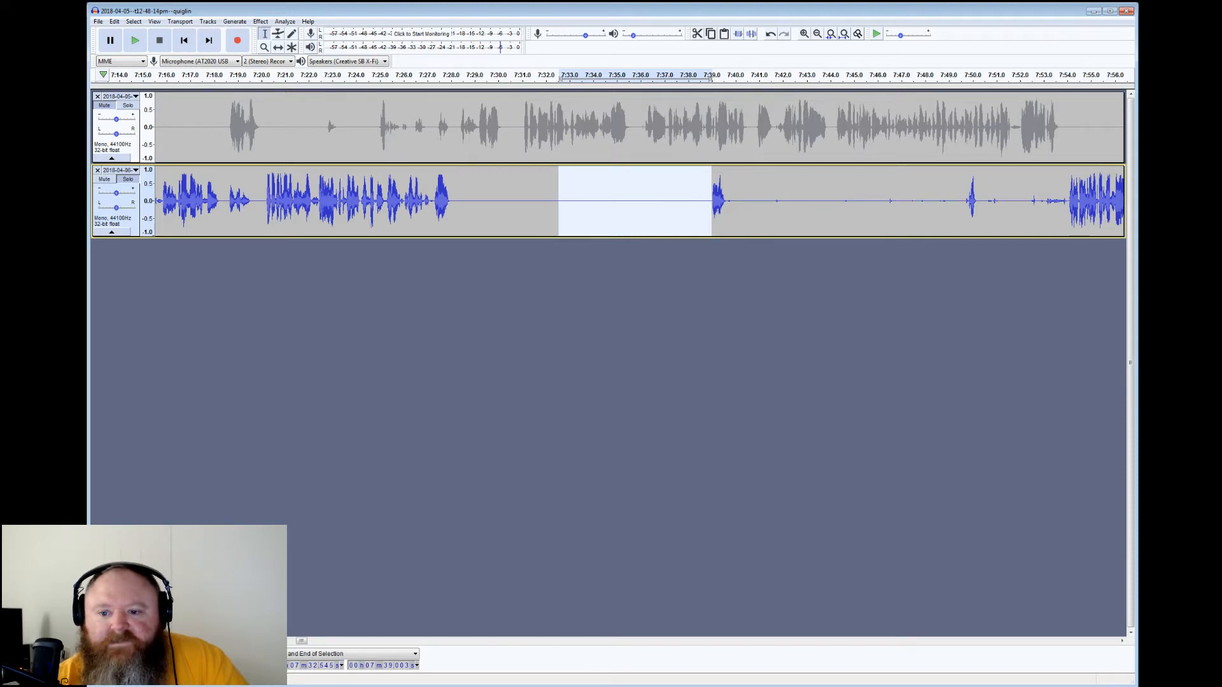
pyautogui.moveTo(729, 201); pyautogui.dragTo(964, 201)
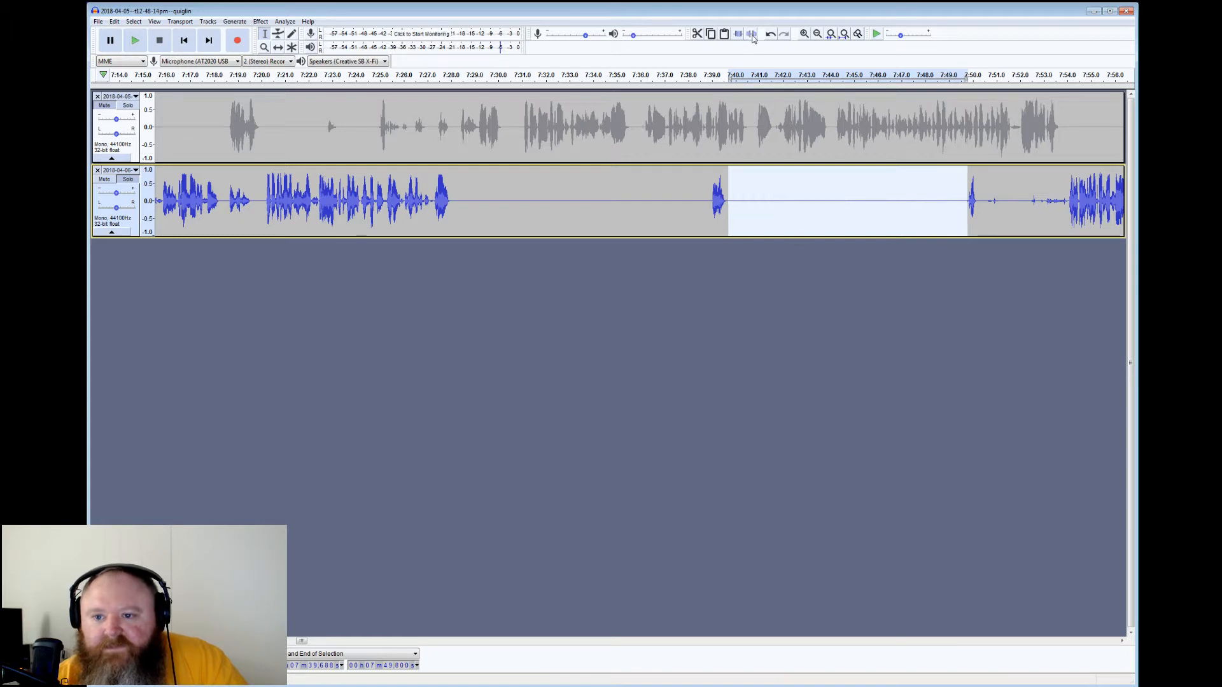
pyautogui.moveTo(979, 201); pyautogui.dragTo(1066, 200)
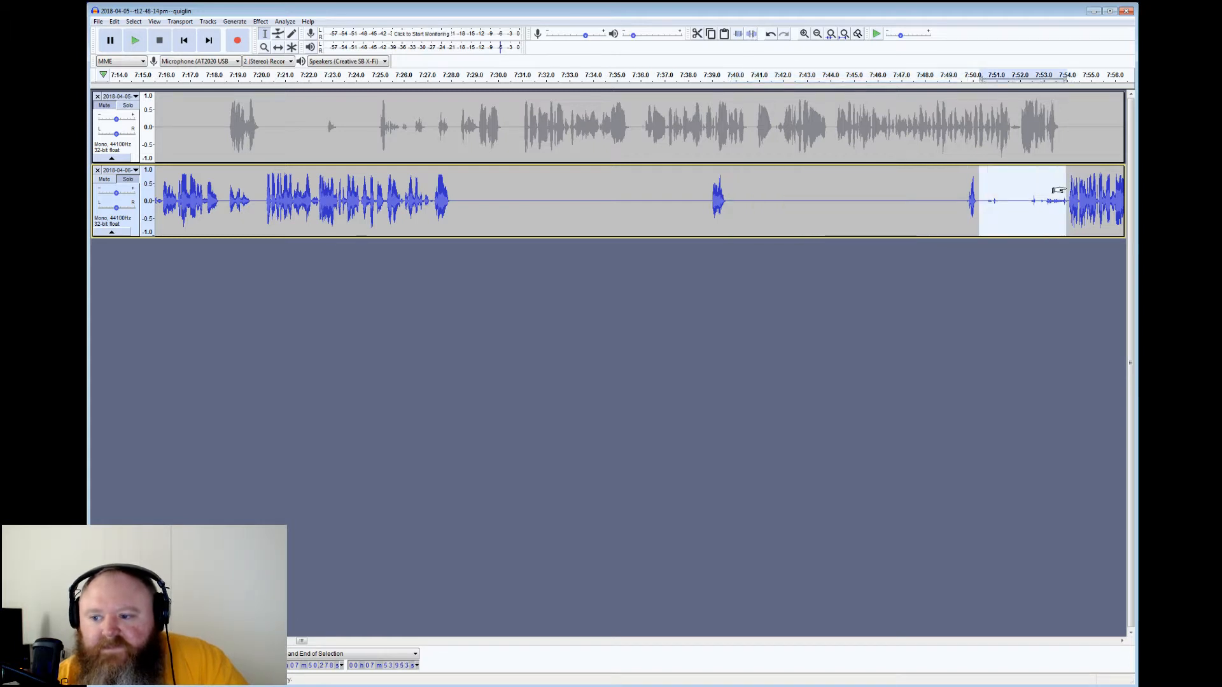
pyautogui.click(751, 34)
pyautogui.click(1062, 195)
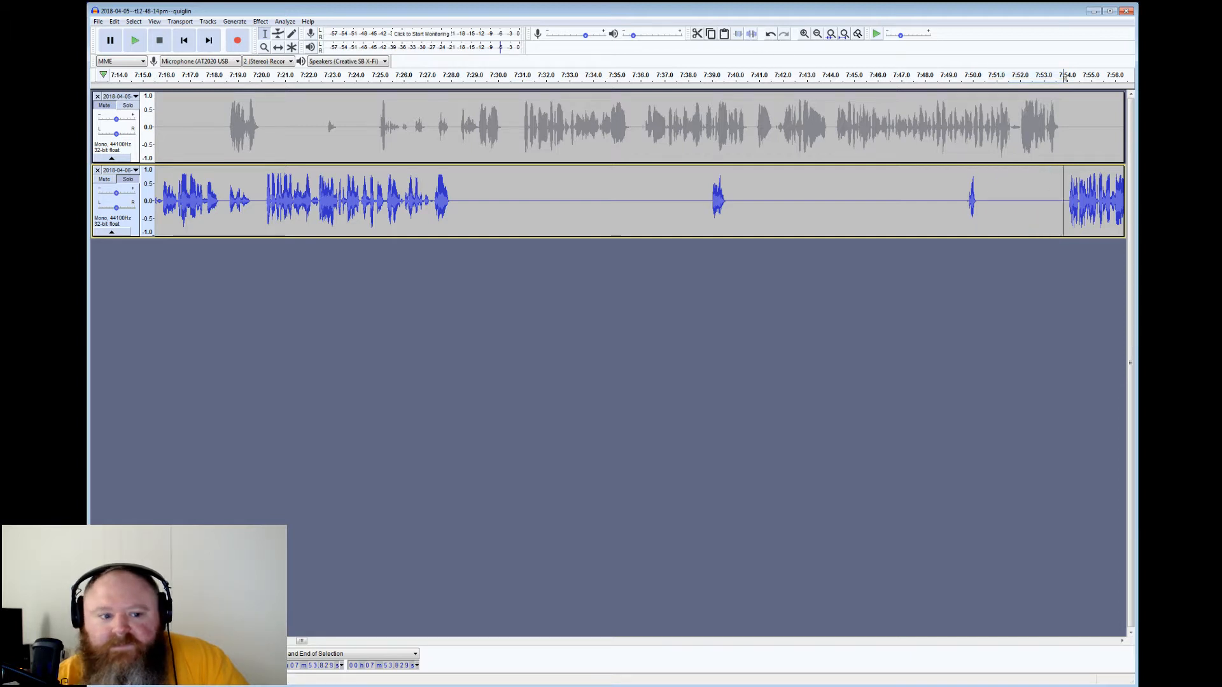
# Play the lower track from about 7:53.8, and silence its gaps at about 8:10.3 to 8:10.7 and 8:22.7 to 8:34.8
pyautogui.click(135, 40)
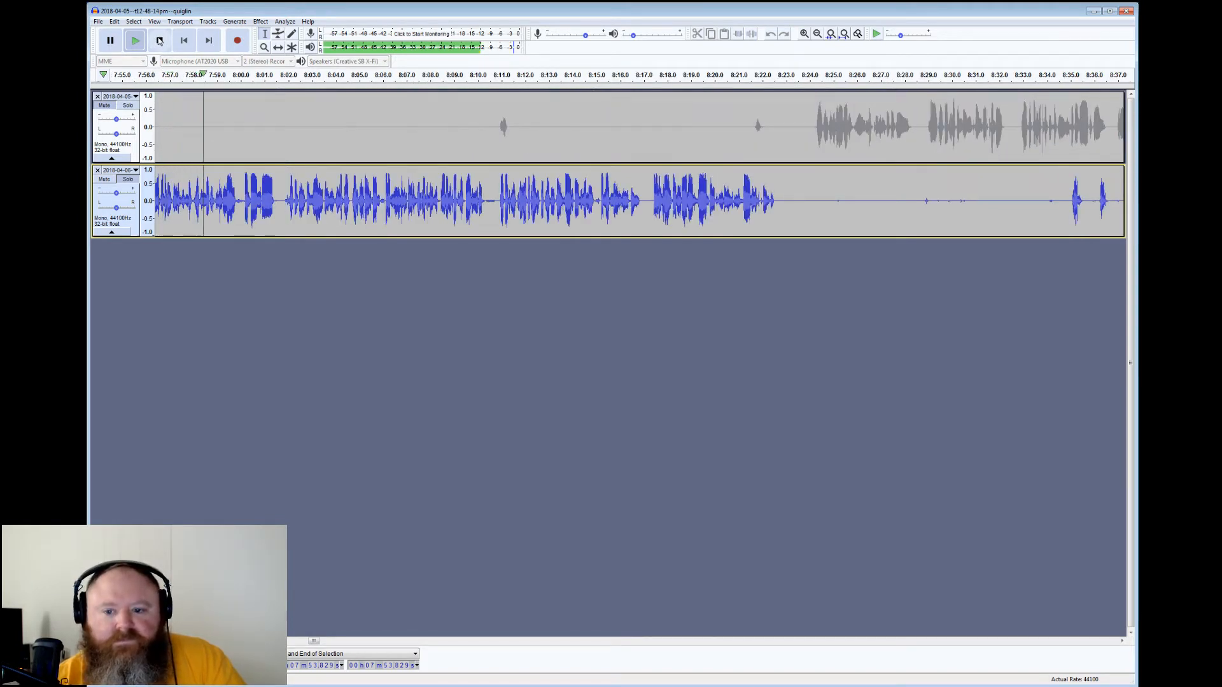
pyautogui.click(159, 40)
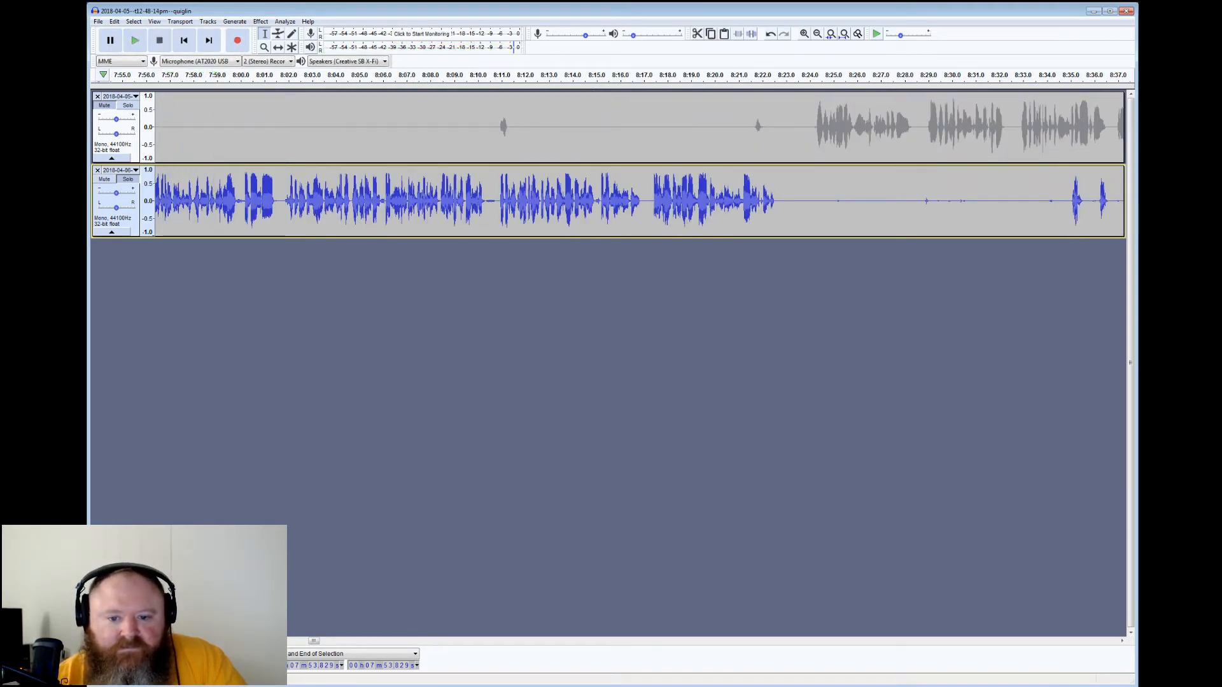
pyautogui.moveTo(496, 195); pyautogui.dragTo(485, 195)
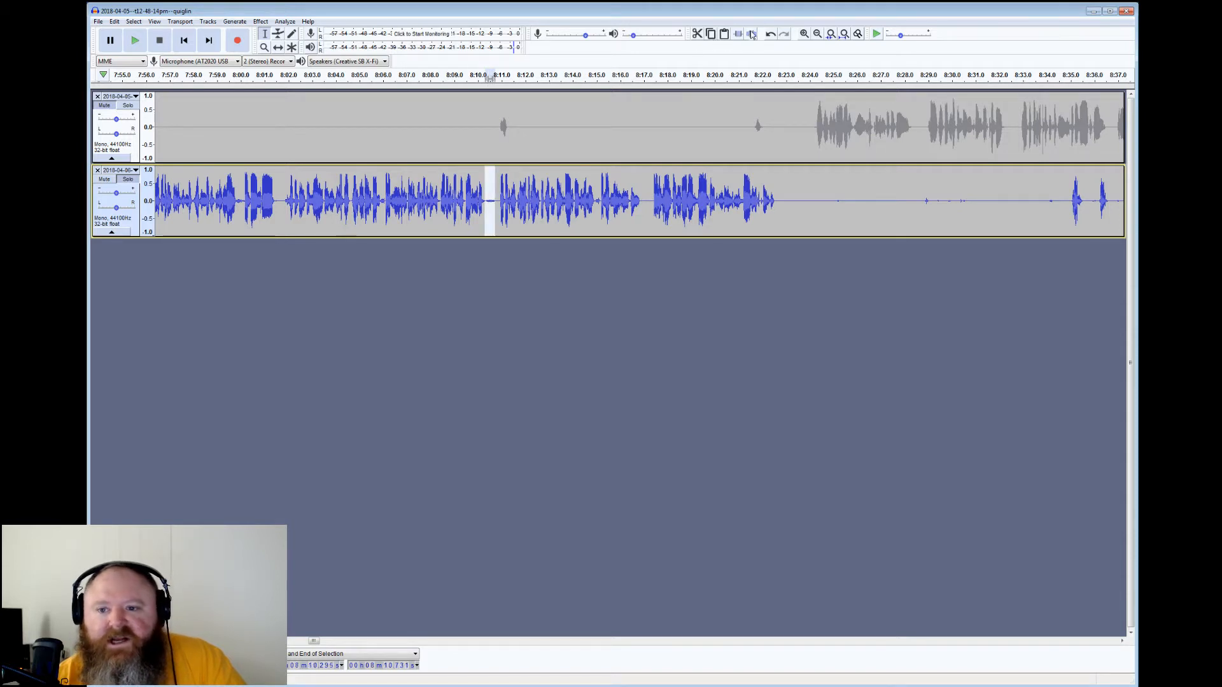
pyautogui.moveTo(780, 77); pyautogui.dragTo(1065, 77)
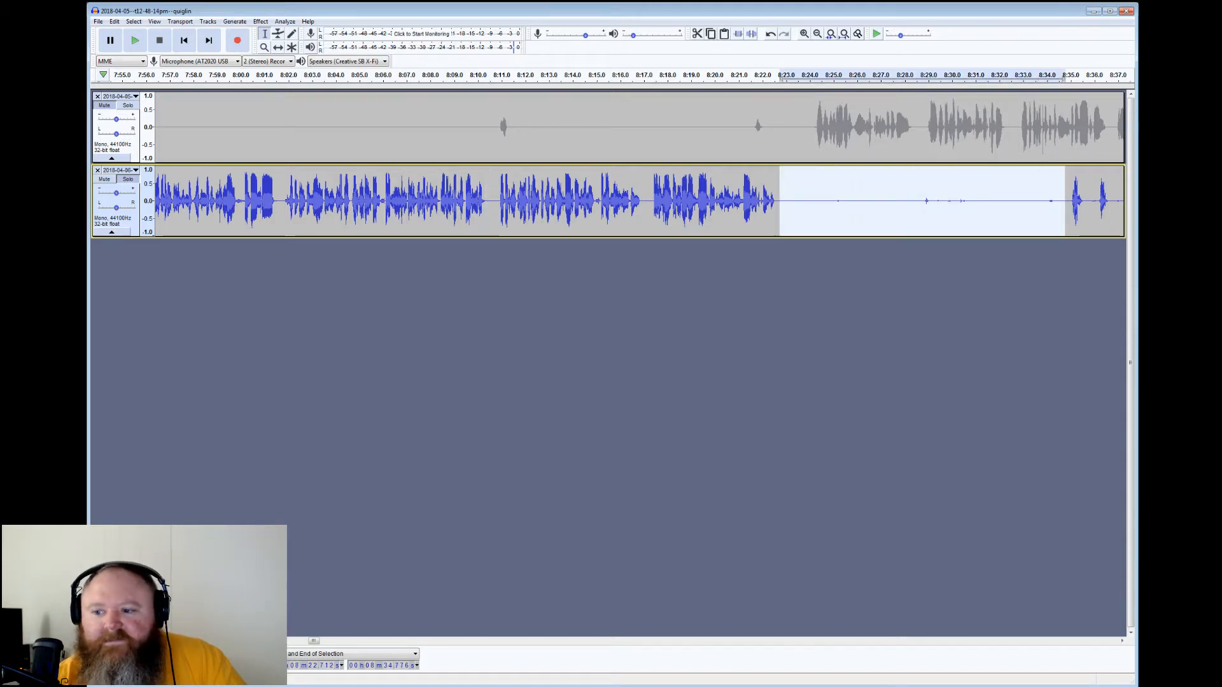
pyautogui.click(753, 35)
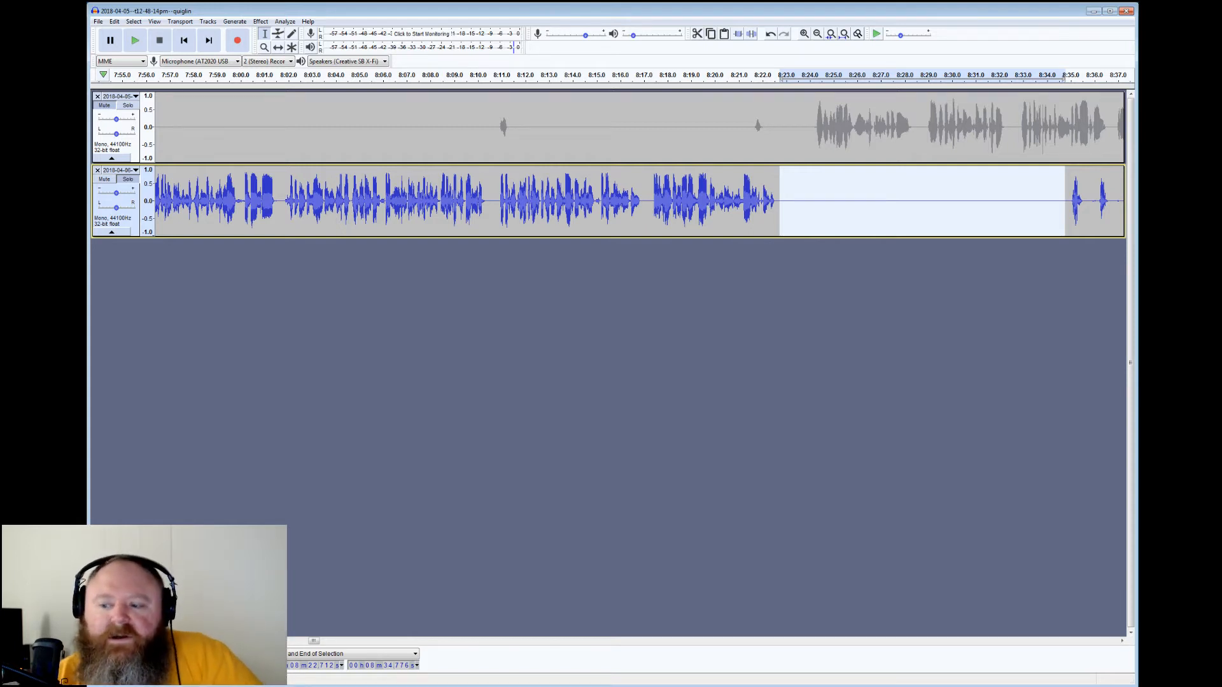
# Play the lower track from about 8:34.6 and silence the gap at about 8:36.9 to 8:48.1
pyautogui.click(1062, 201)
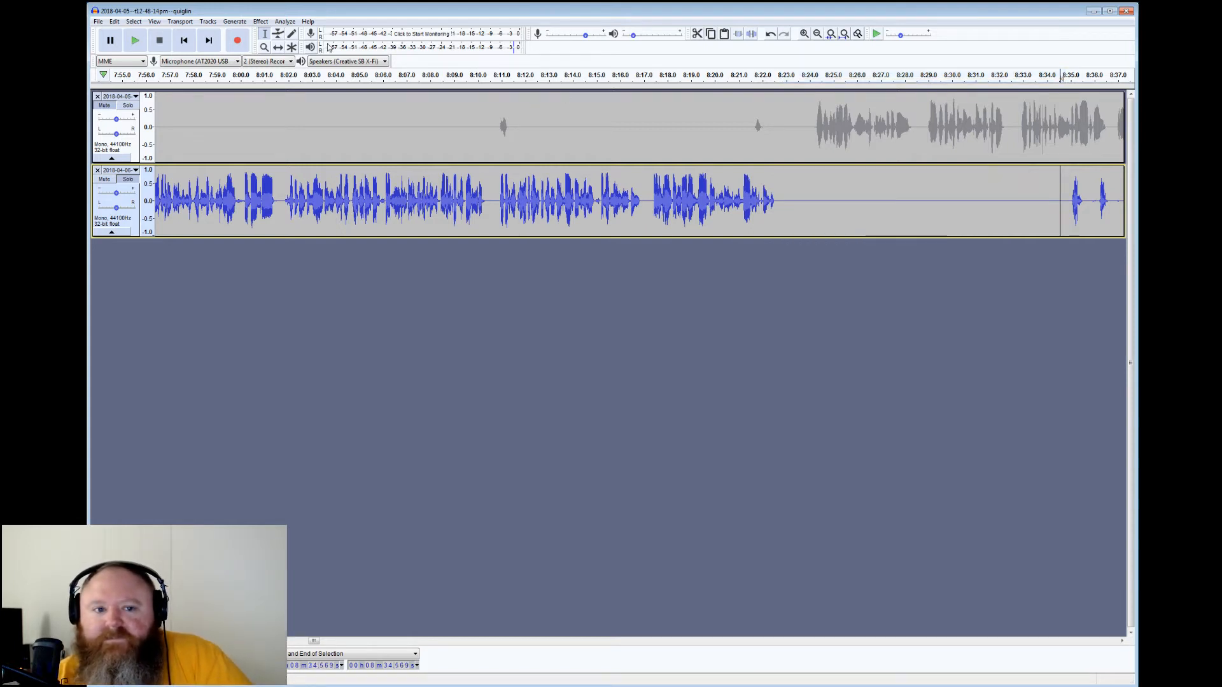
pyautogui.click(137, 40)
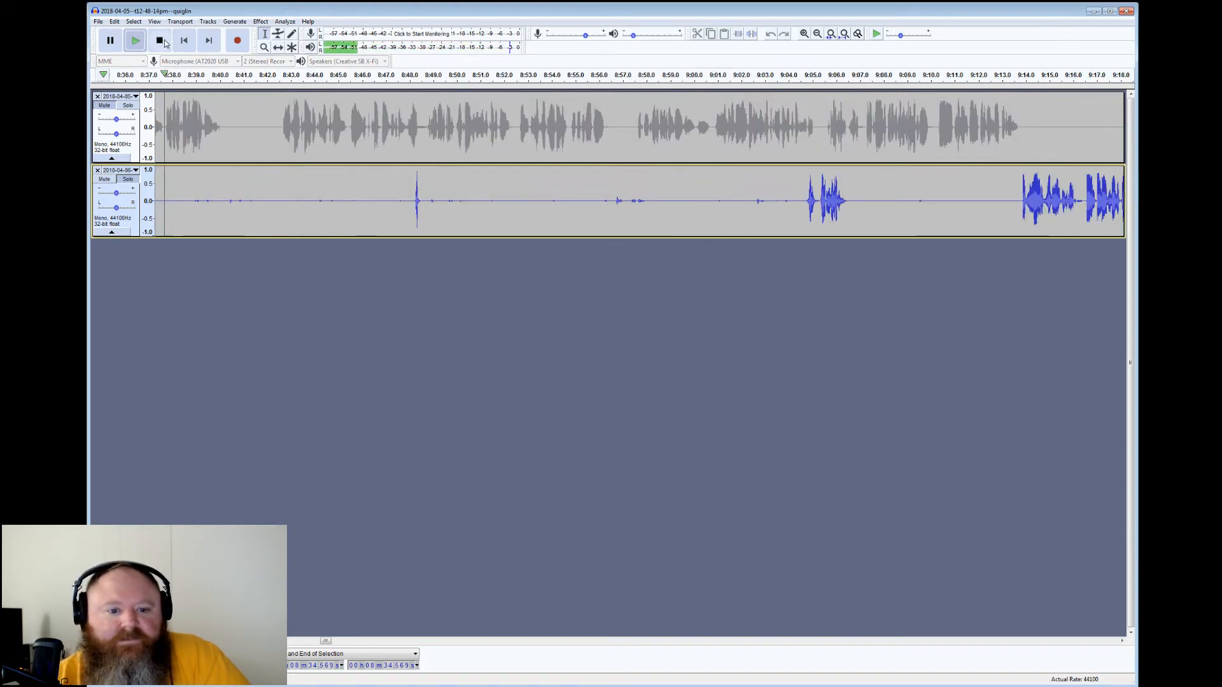
pyautogui.click(160, 41)
pyautogui.moveTo(412, 200); pyautogui.dragTo(234, 201)
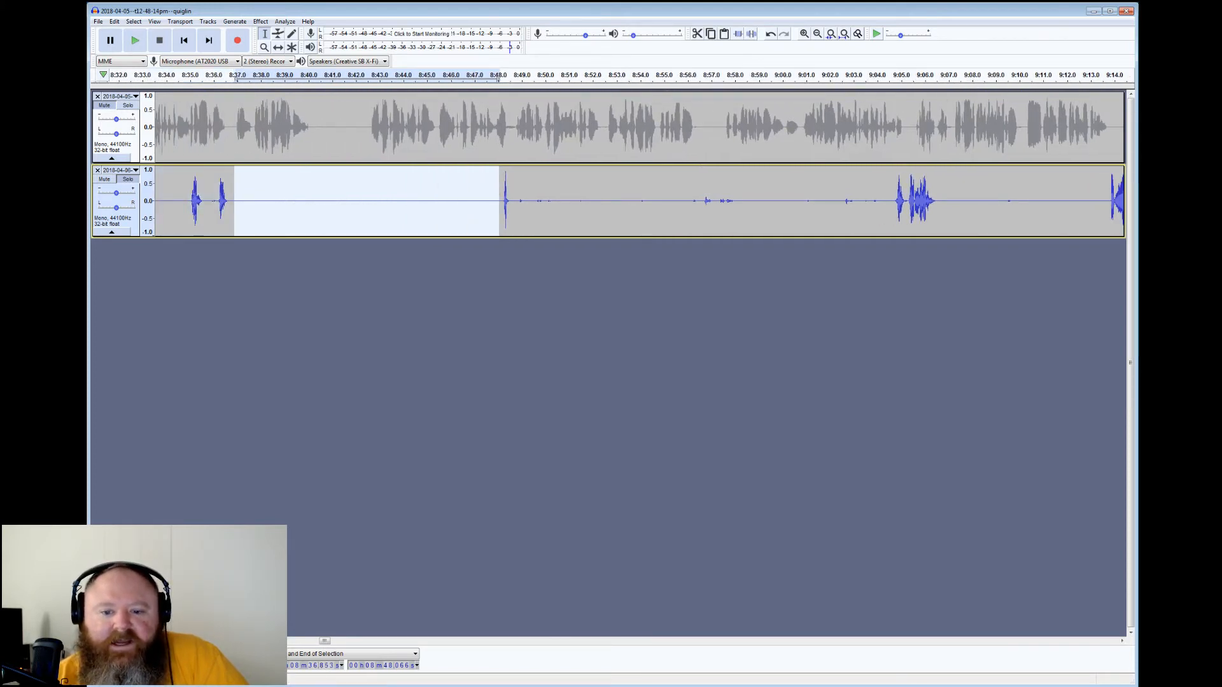
# Listen to the short spike from about 8:47.8, and silence the lower track at about 8:48.8 to 9:04.6 and 9:06.6 to 9:13.6
pyautogui.click(494, 196)
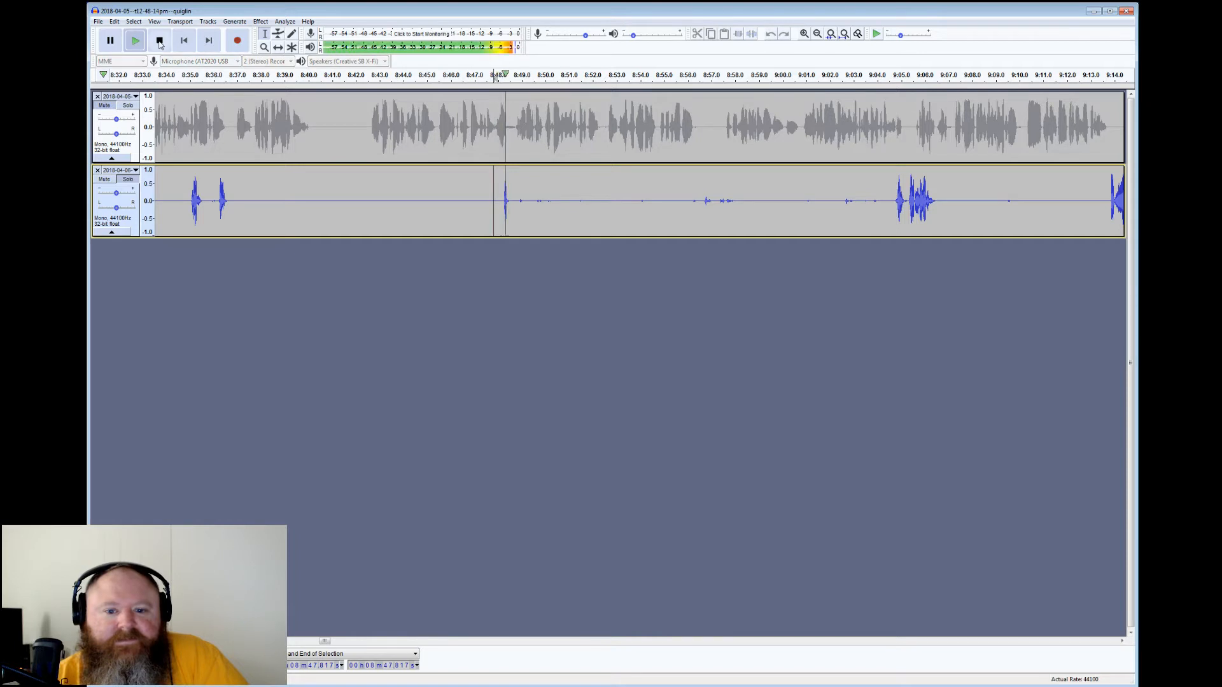
pyautogui.click(157, 42)
pyautogui.moveTo(517, 201); pyautogui.dragTo(890, 201)
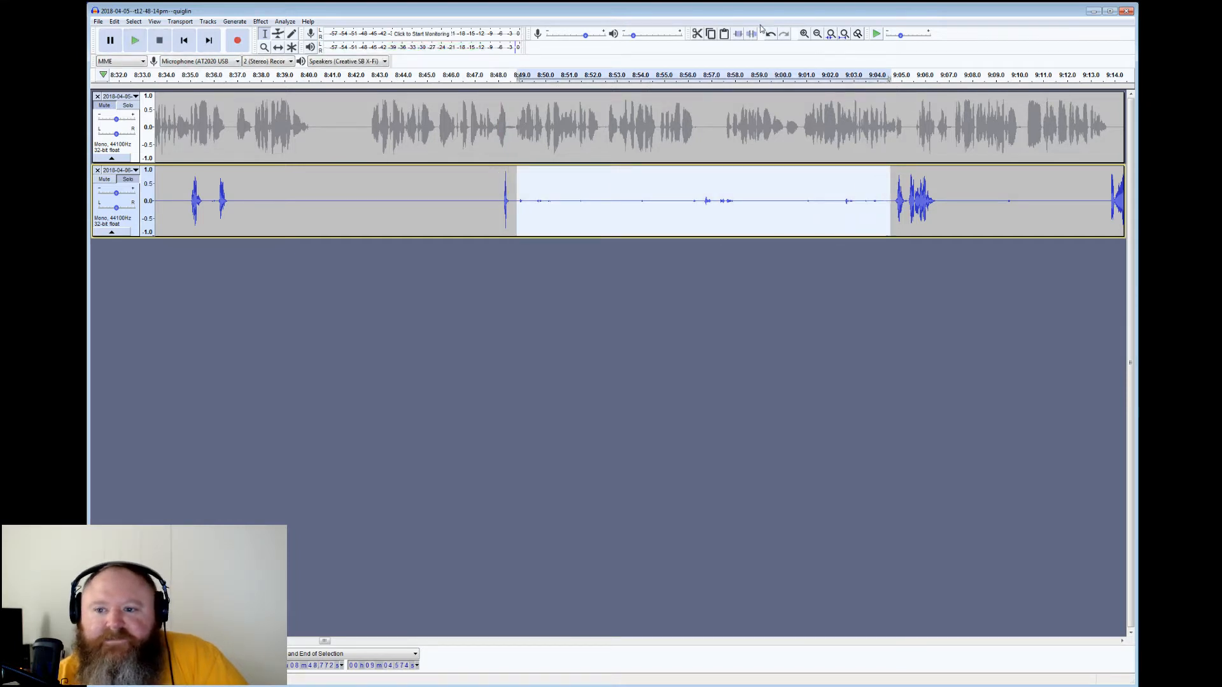
pyautogui.moveTo(940, 201); pyautogui.dragTo(1104, 202)
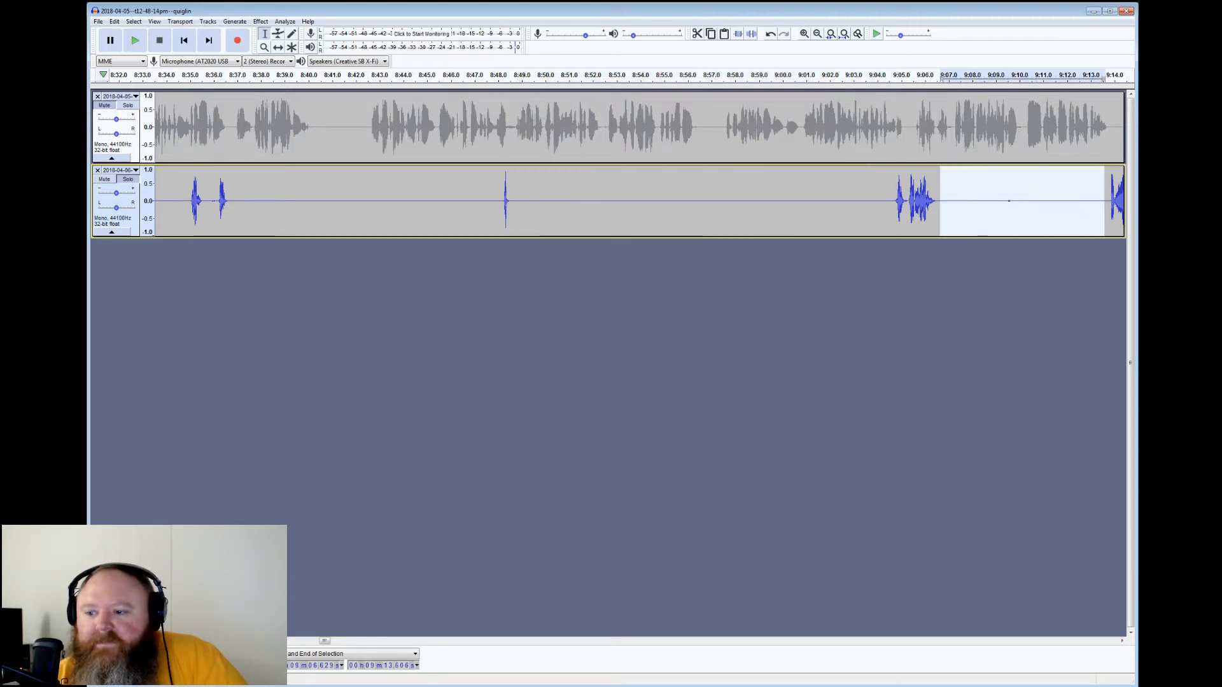
pyautogui.click(750, 35)
# Silence the lower track's short gaps at about 9:20.0 to 9:20.4, 9:26.6 to 9:26.8 and 9:28.5 to 9:28.9
pyautogui.click(1101, 201)
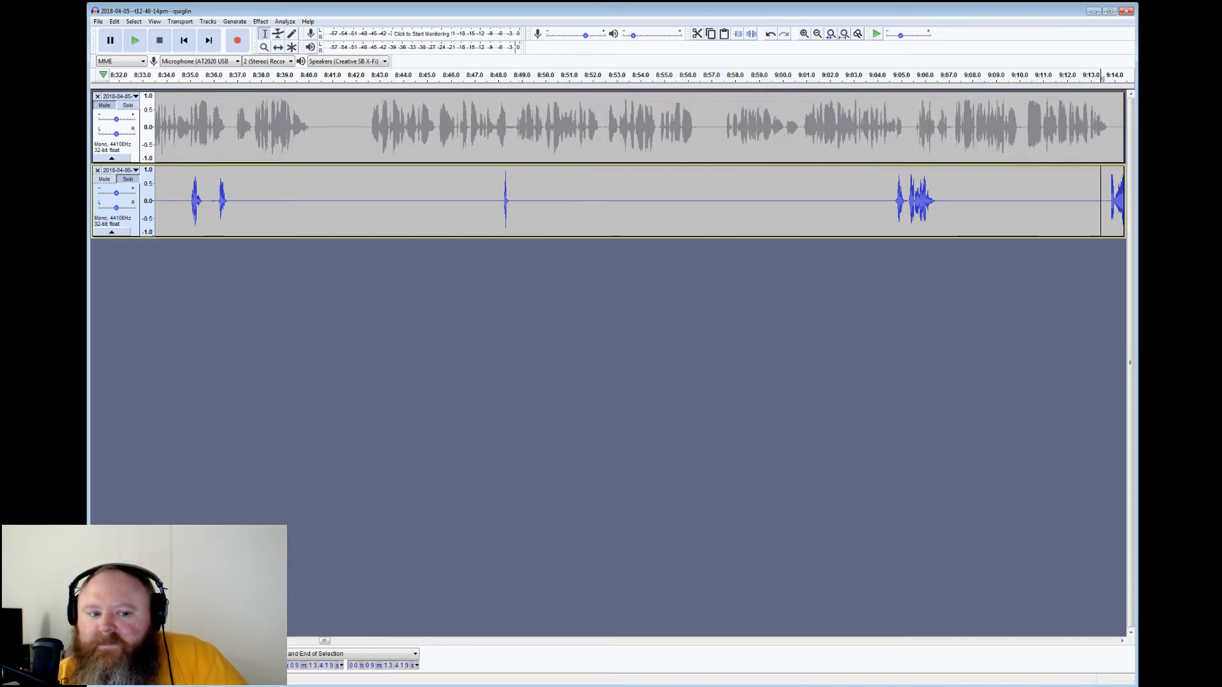
pyautogui.press('space')
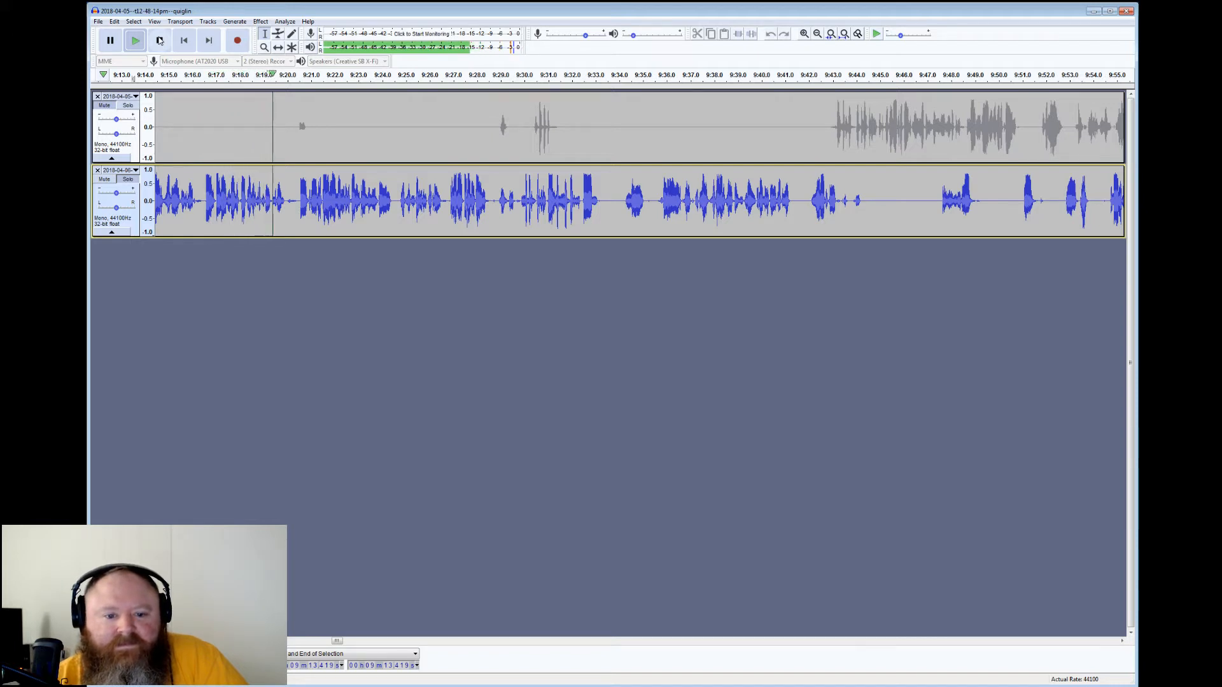
pyautogui.click(160, 41)
pyautogui.moveTo(286, 193); pyautogui.dragTo(297, 193)
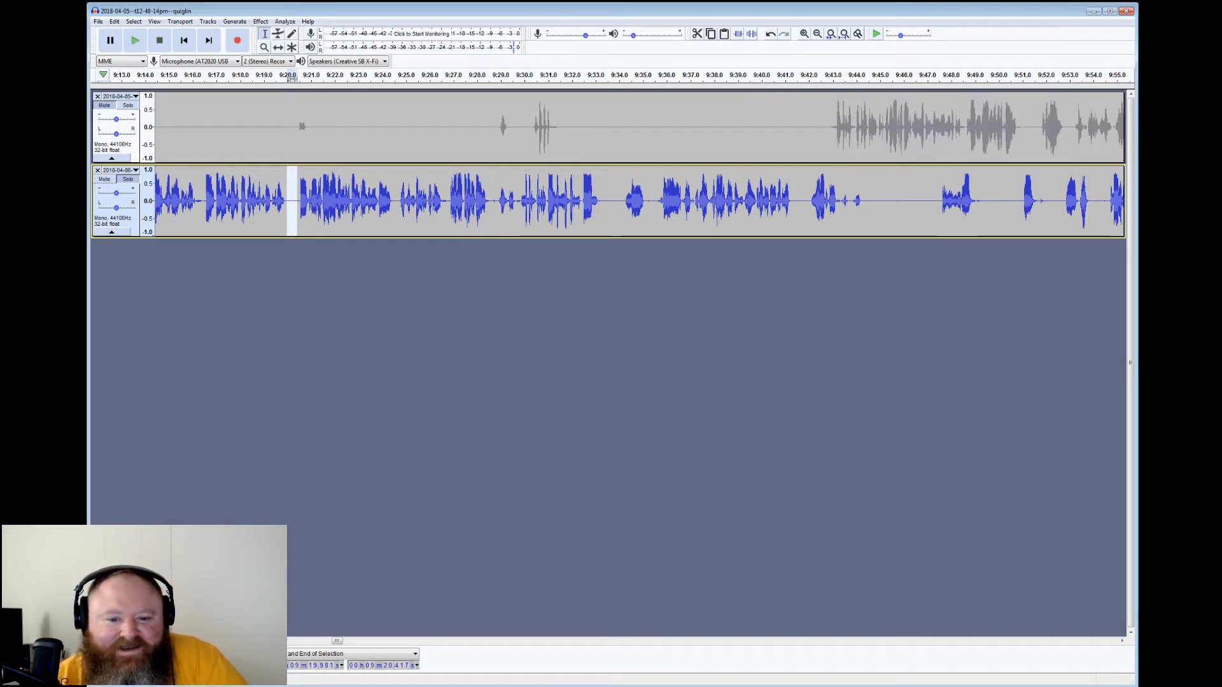
pyautogui.moveTo(443, 76); pyautogui.dragTo(449, 76)
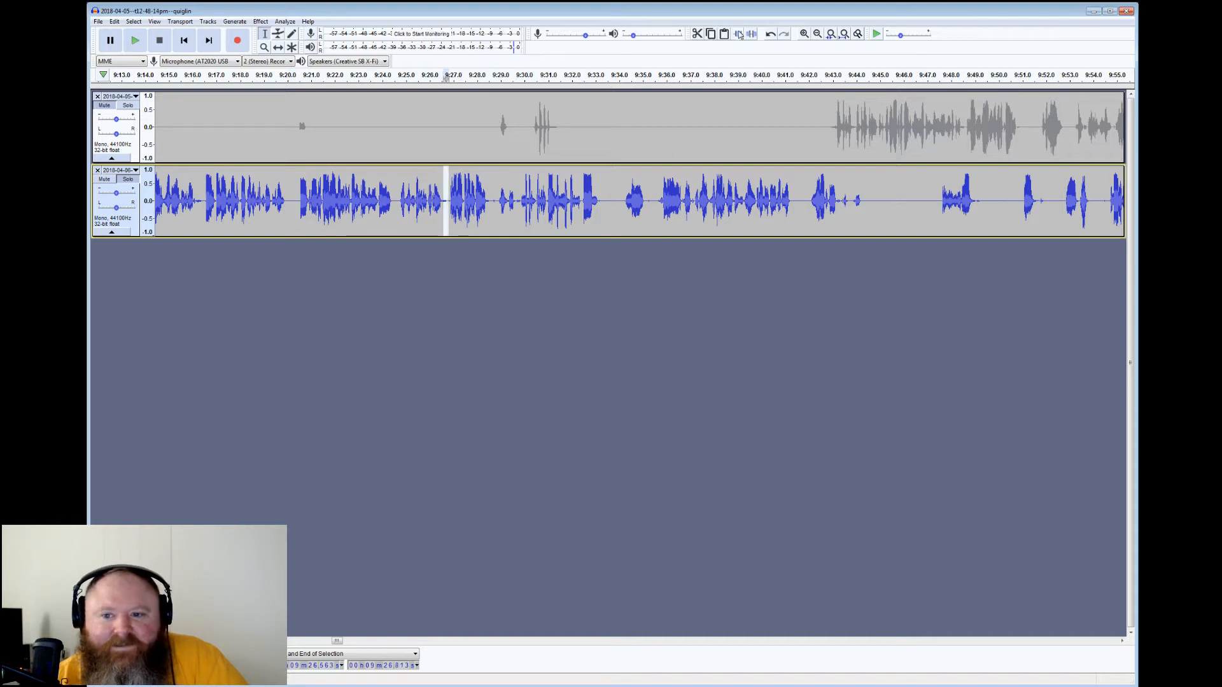
pyautogui.moveTo(479, 191); pyautogui.dragTo(490, 191)
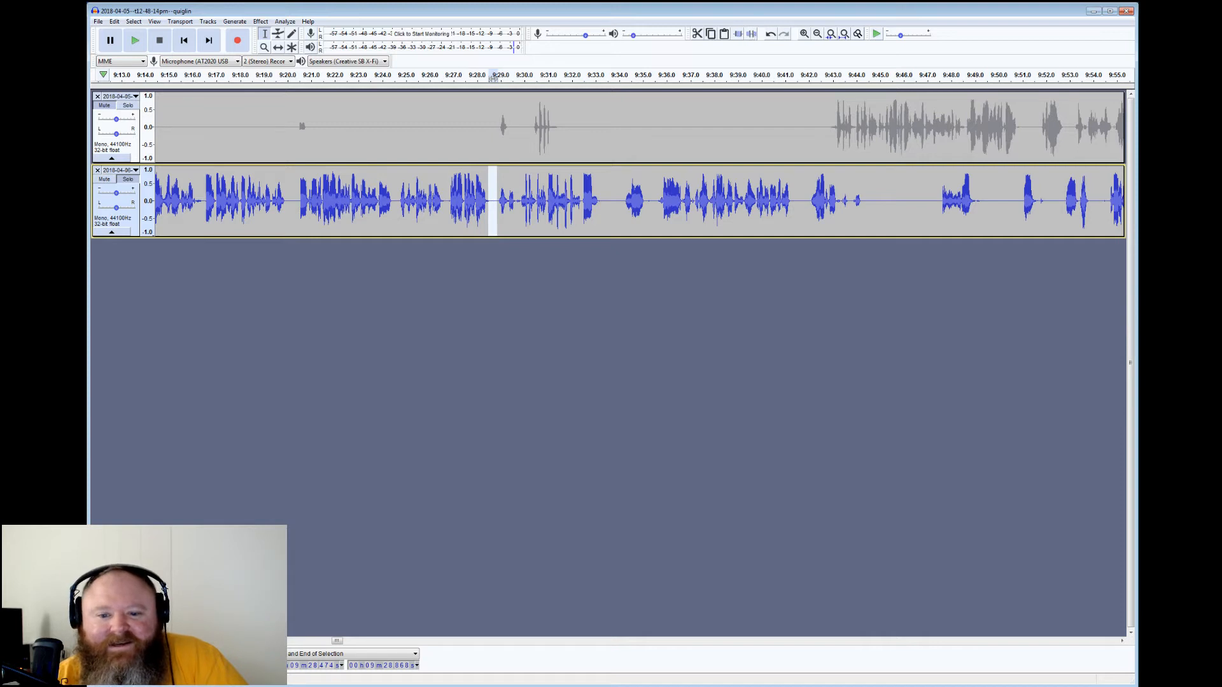
# Play the lower track from about 9:28.7 and silence the noise at about 9:51.6 to 9:52.7
pyautogui.click(494, 190)
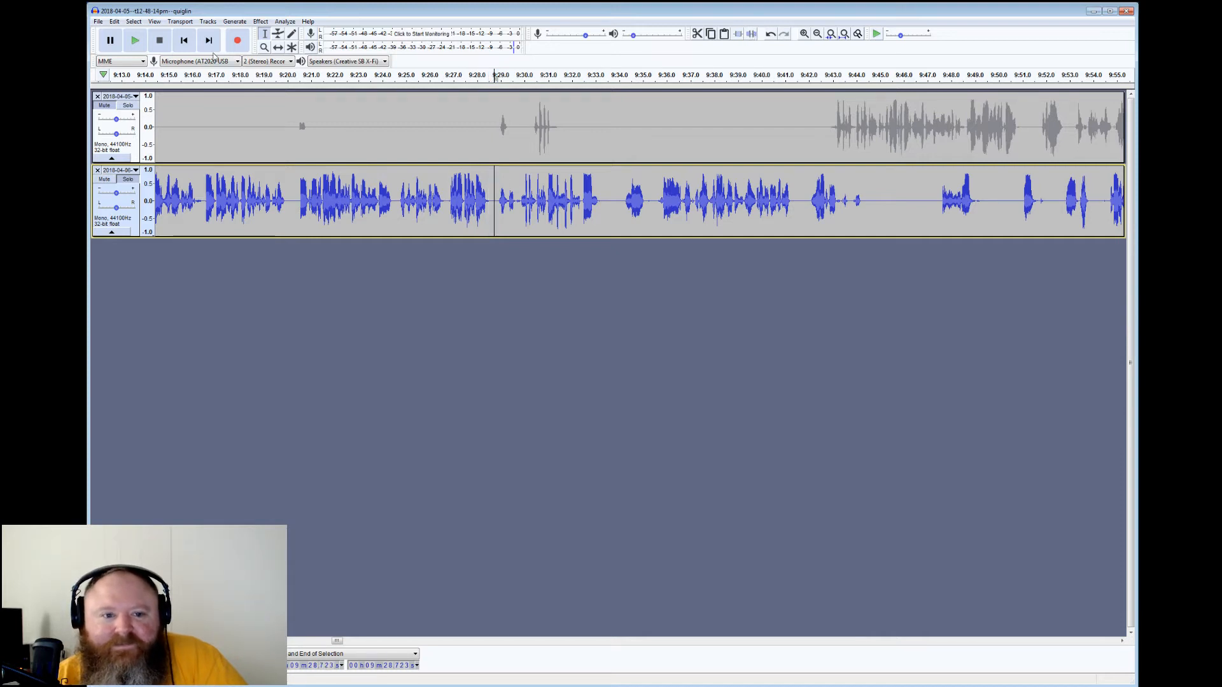
pyautogui.click(135, 40)
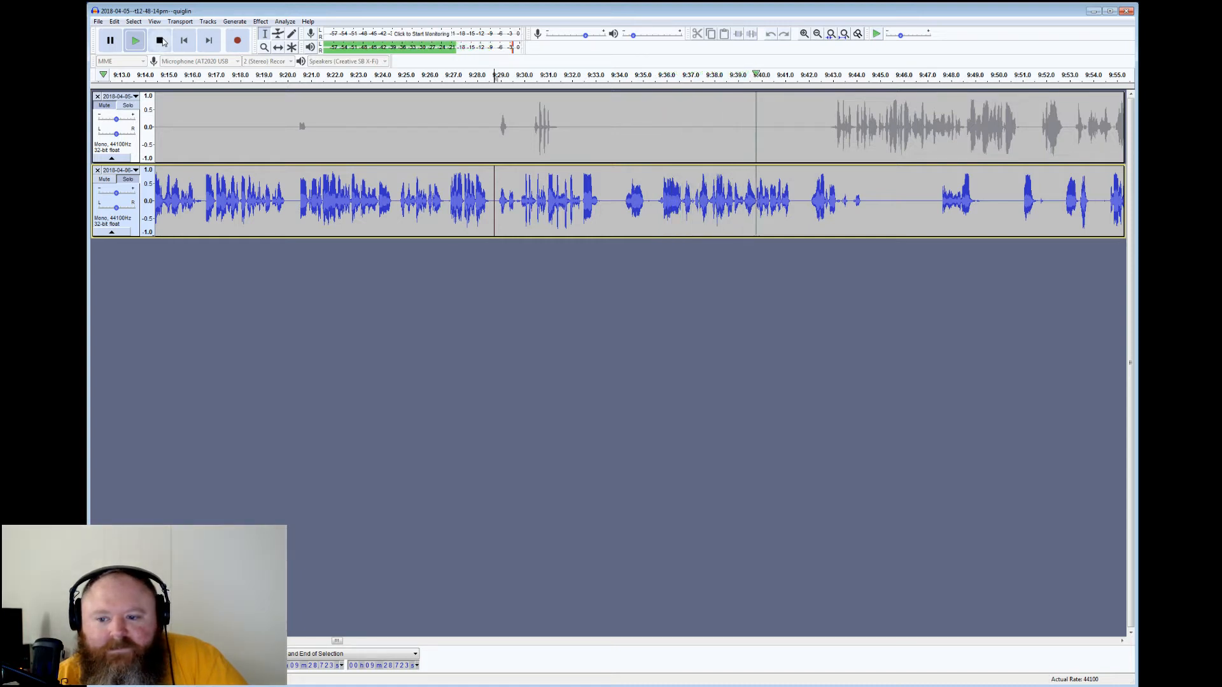
pyautogui.click(160, 41)
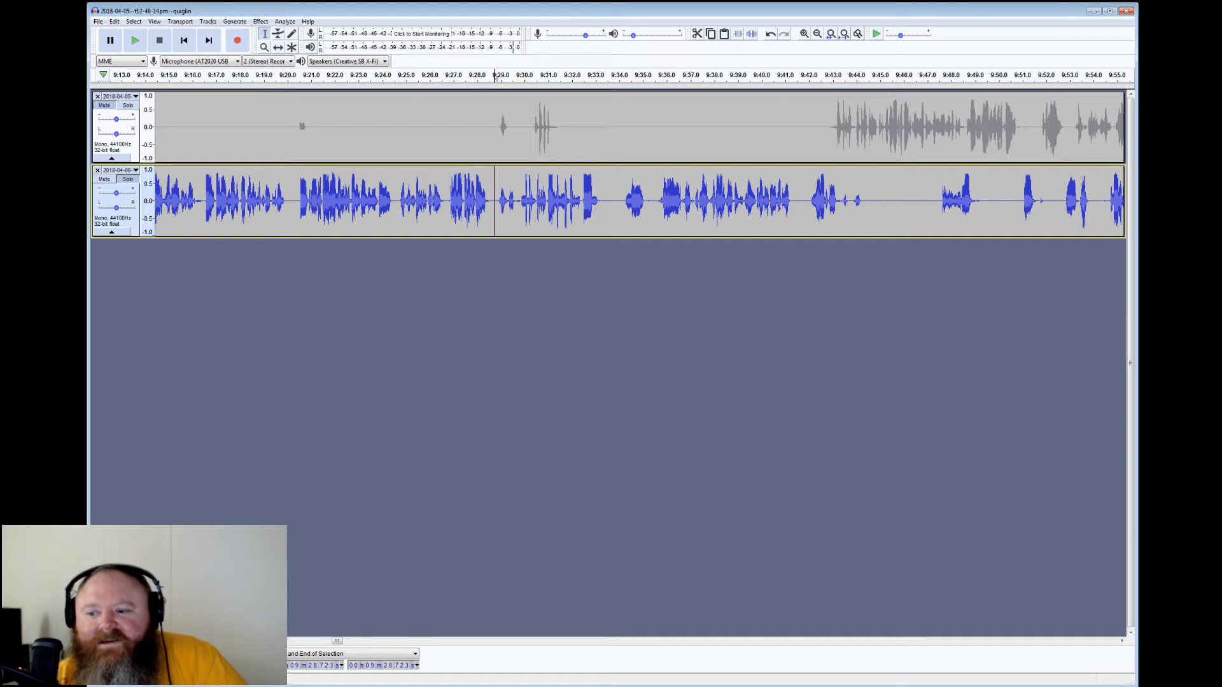
pyautogui.moveTo(1038, 201); pyautogui.dragTo(1063, 201)
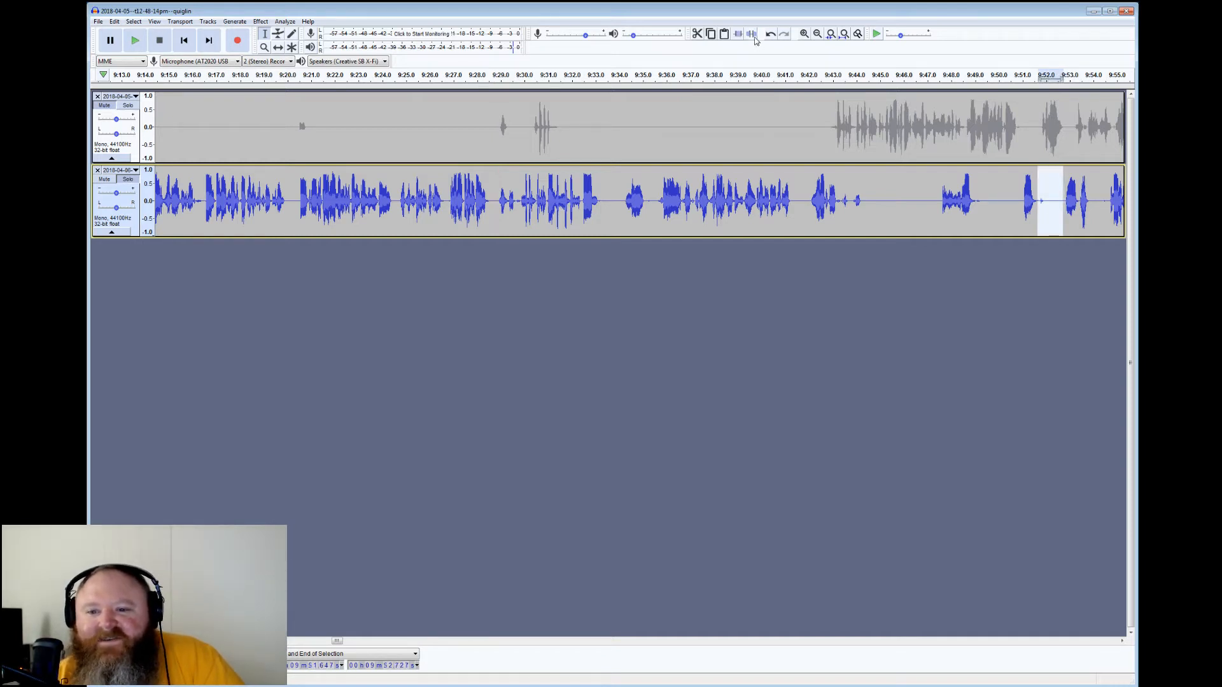
# Listen from about 9:52.1, and silence the lower track at about 9:56.0 to 9:58.3 and 9:59.0 to 10:01.2
pyautogui.click(1050, 191)
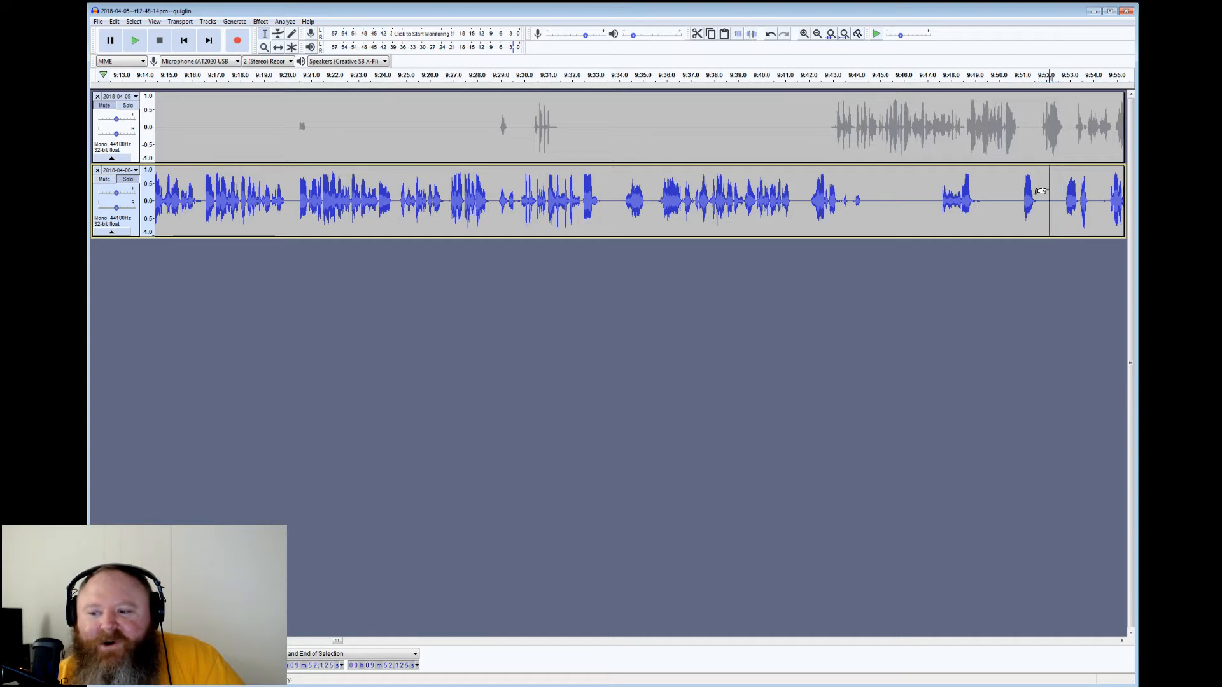
pyautogui.press('space')
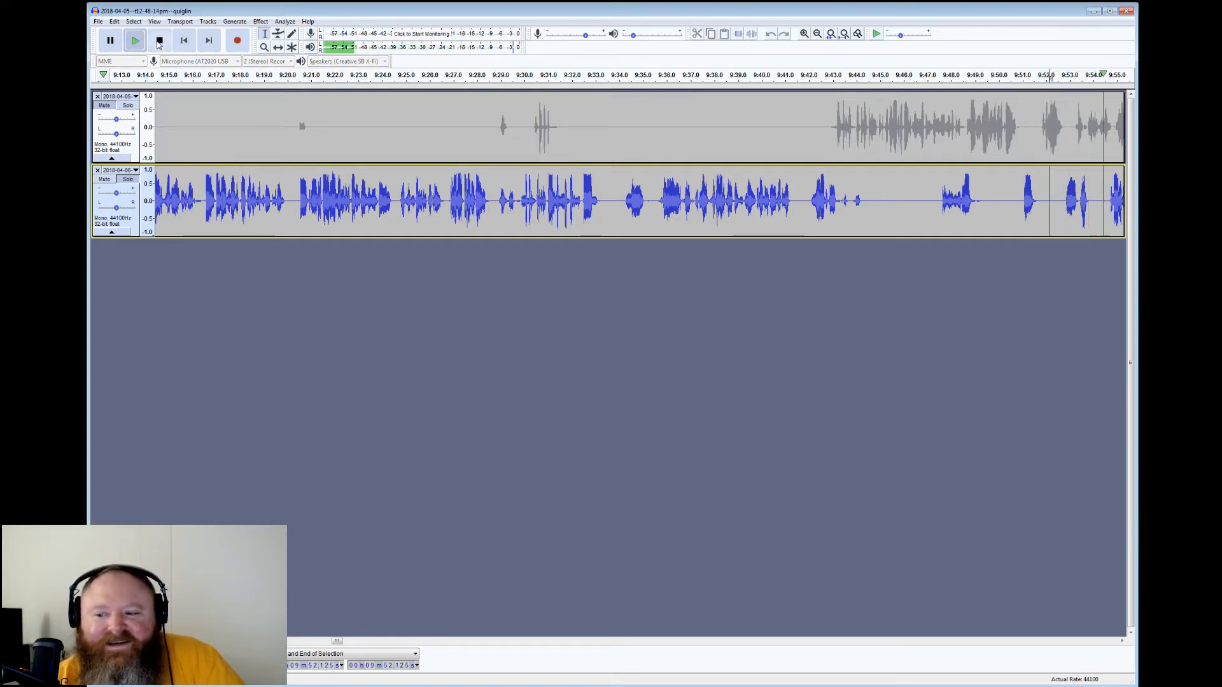
pyautogui.click(159, 40)
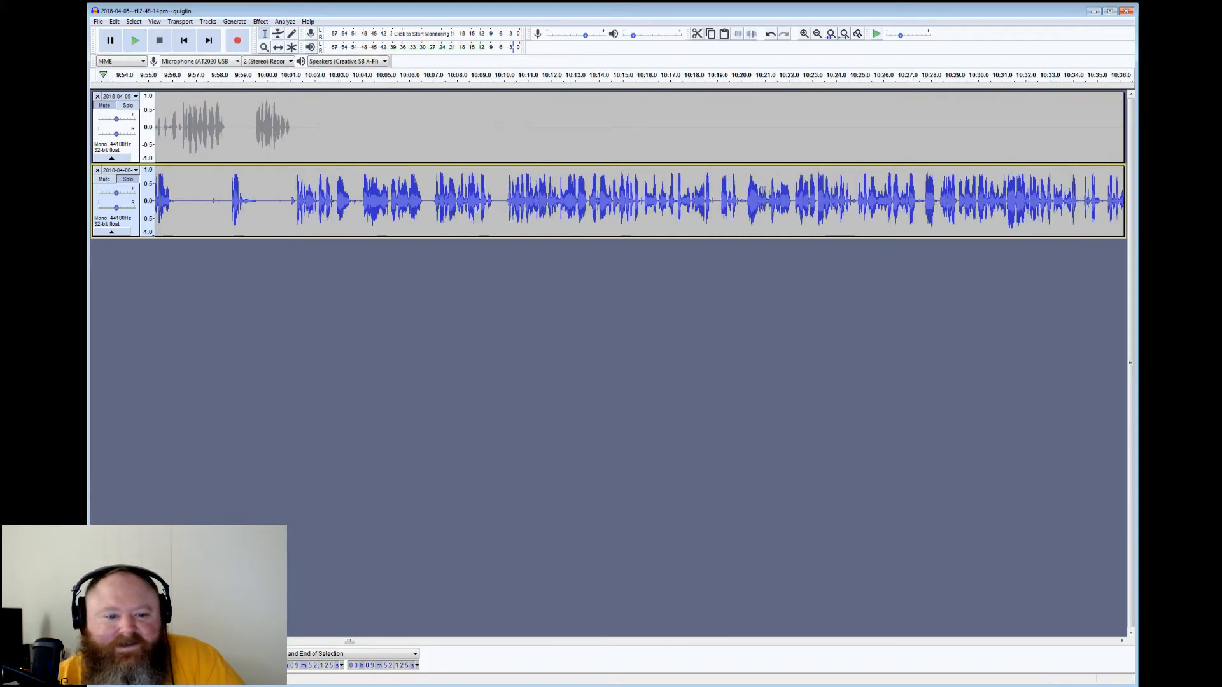
pyautogui.moveTo(172, 201); pyautogui.dragTo(227, 201)
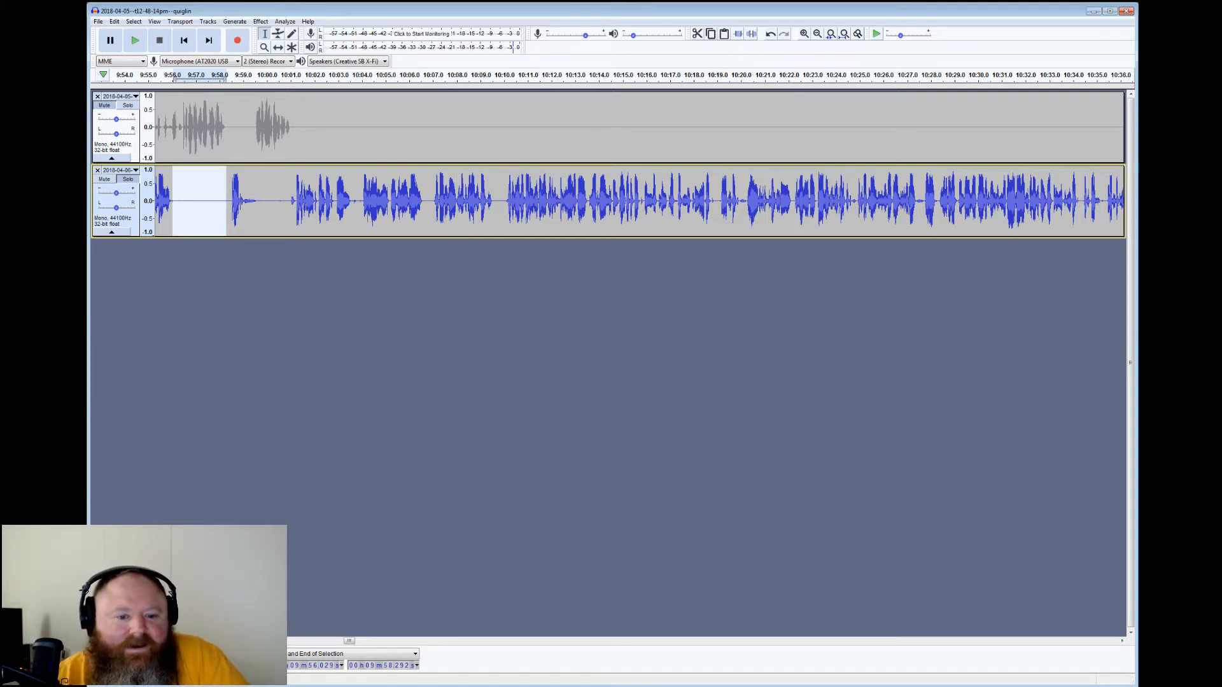
pyautogui.moveTo(294, 201); pyautogui.dragTo(247, 201)
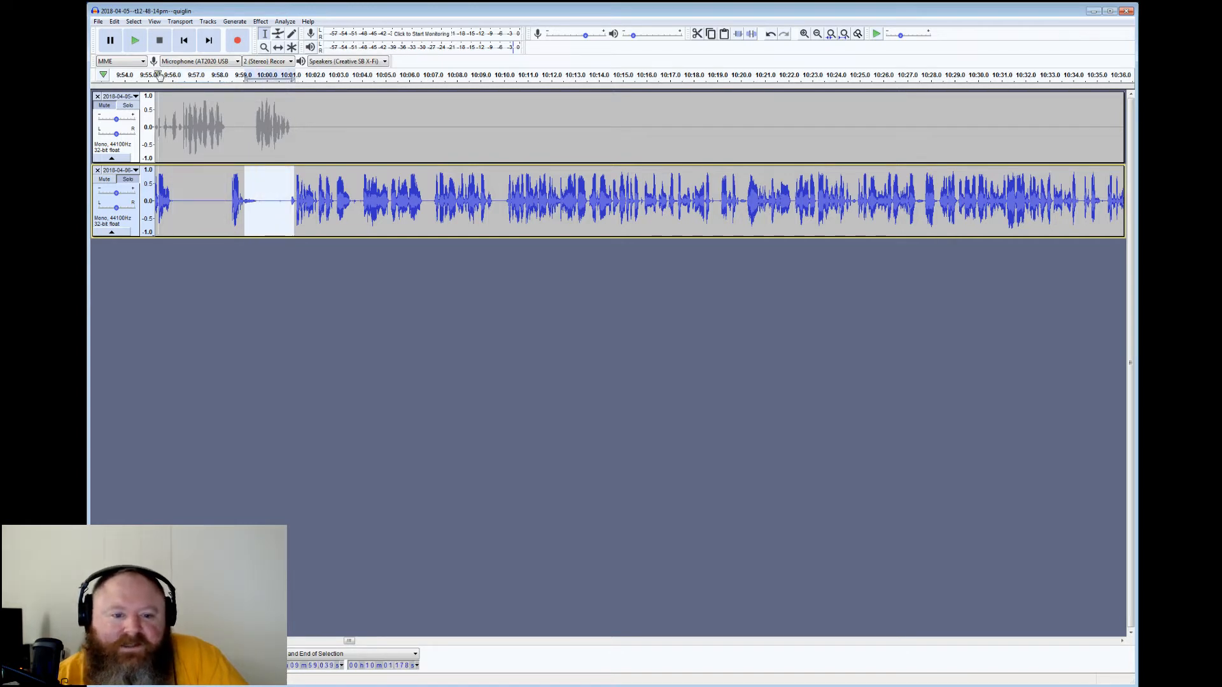
pyautogui.click(134, 40)
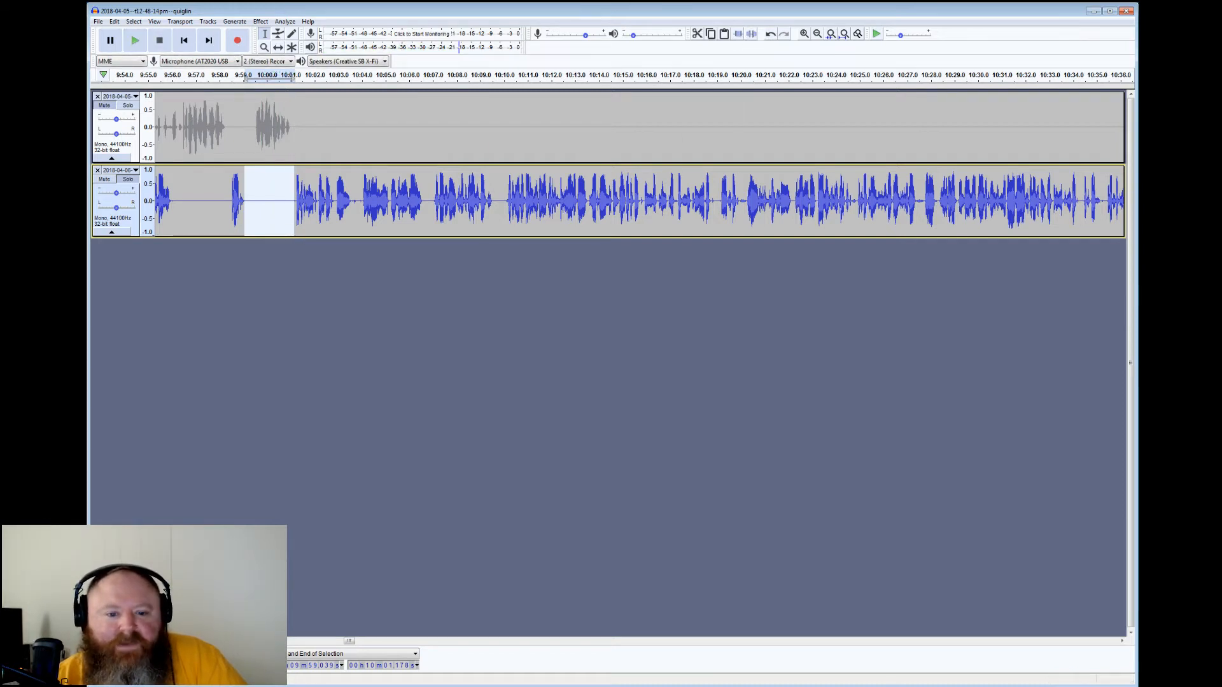
# Silence the lower track's pauses at about 10:03.6 to 10:04.0, 10:19.9 to 10:20.2 and 10:27.4 to 10:27.7
pyautogui.moveTo(352, 202); pyautogui.dragTo(362, 201)
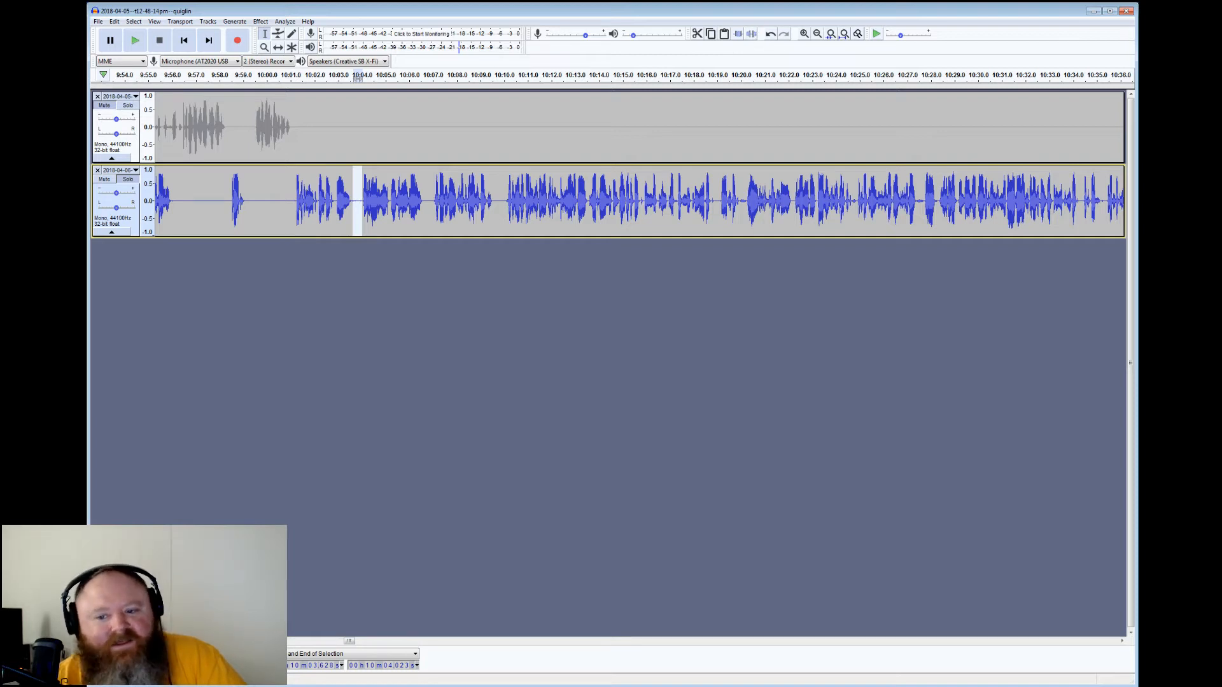
pyautogui.moveTo(738, 201); pyautogui.dragTo(745, 202)
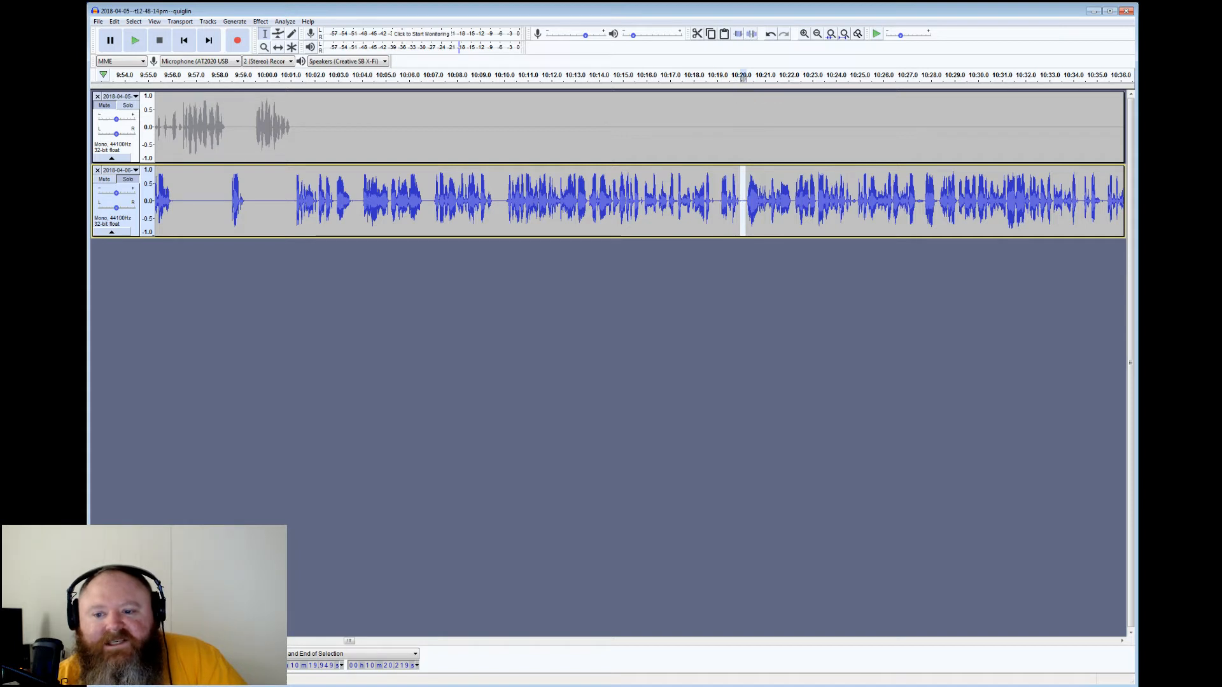
pyautogui.click(743, 186)
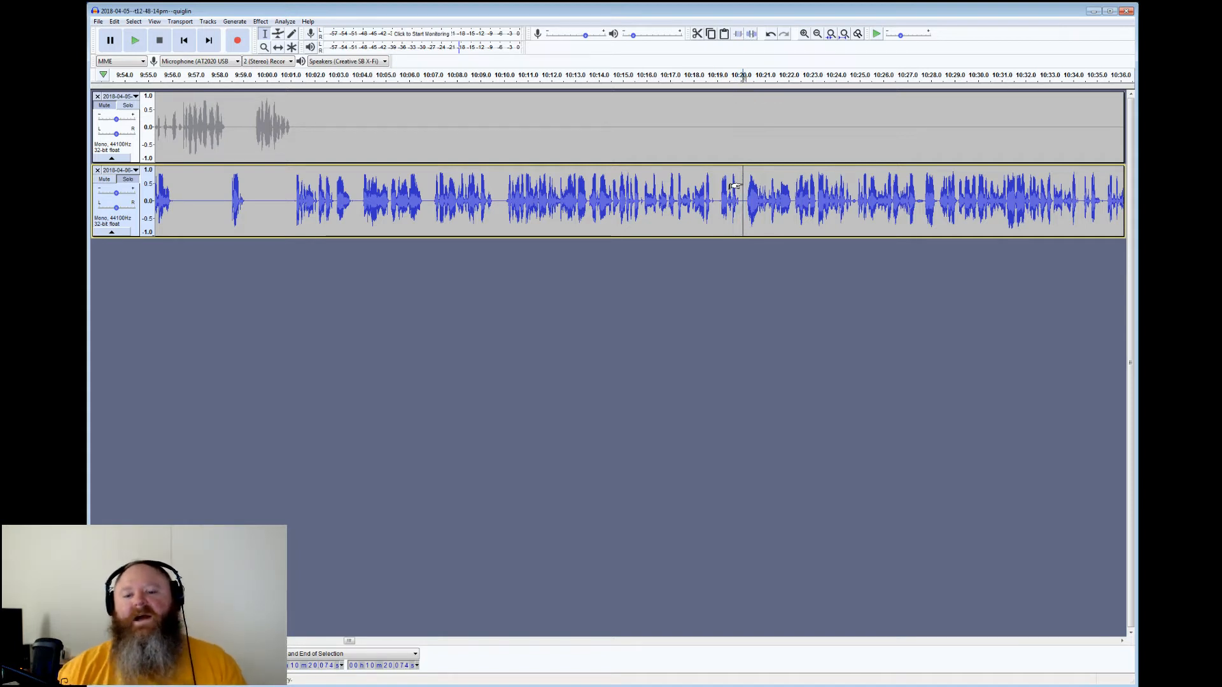
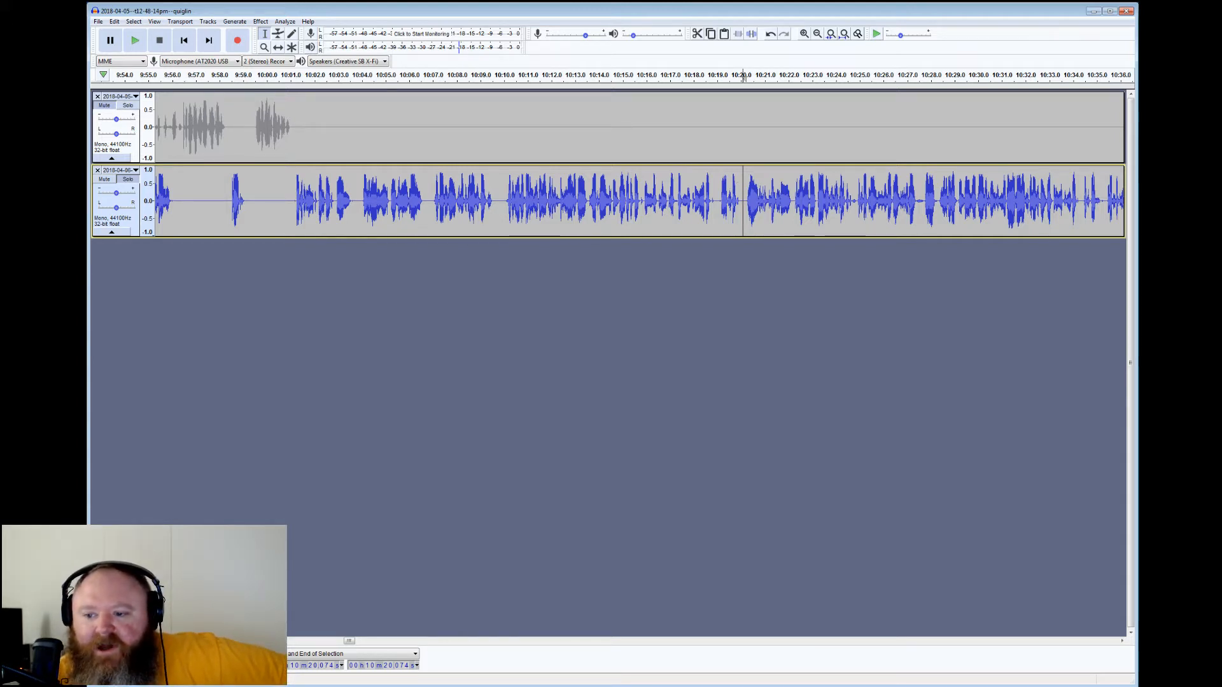
pyautogui.moveTo(925, 203); pyautogui.dragTo(917, 202)
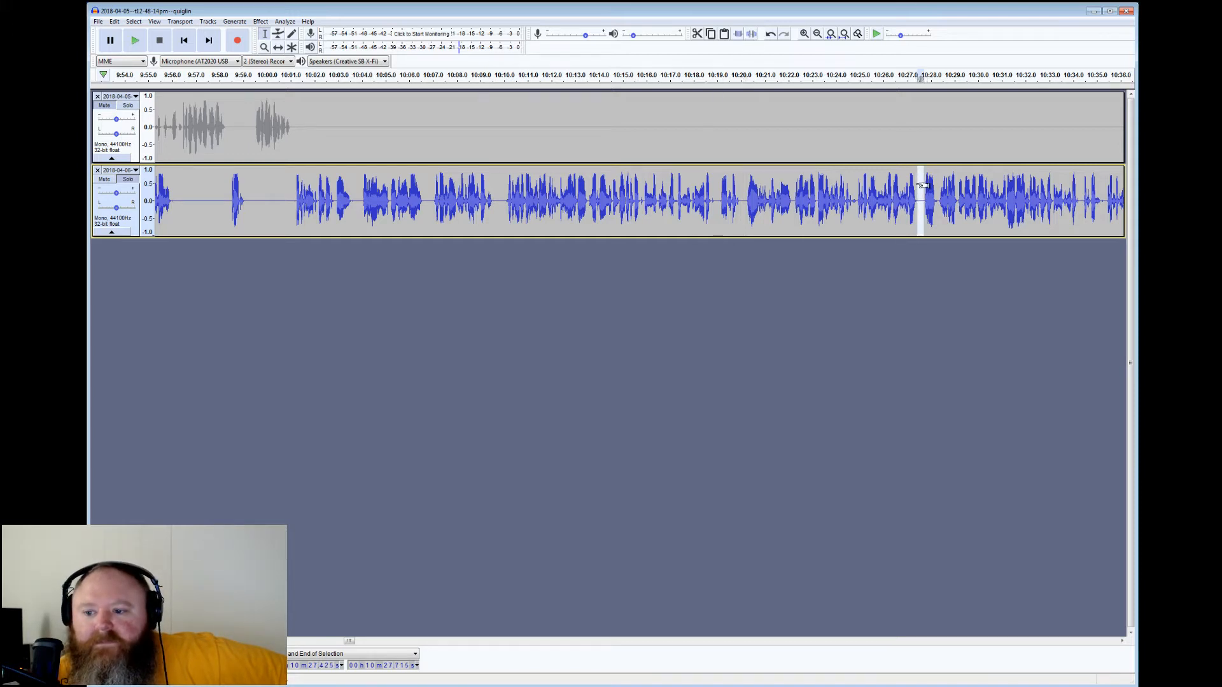
# Play the lower track from about 10:27.5 and again from about 11:16.7 to check the following sections
pyautogui.click(920, 77)
pyautogui.click(135, 41)
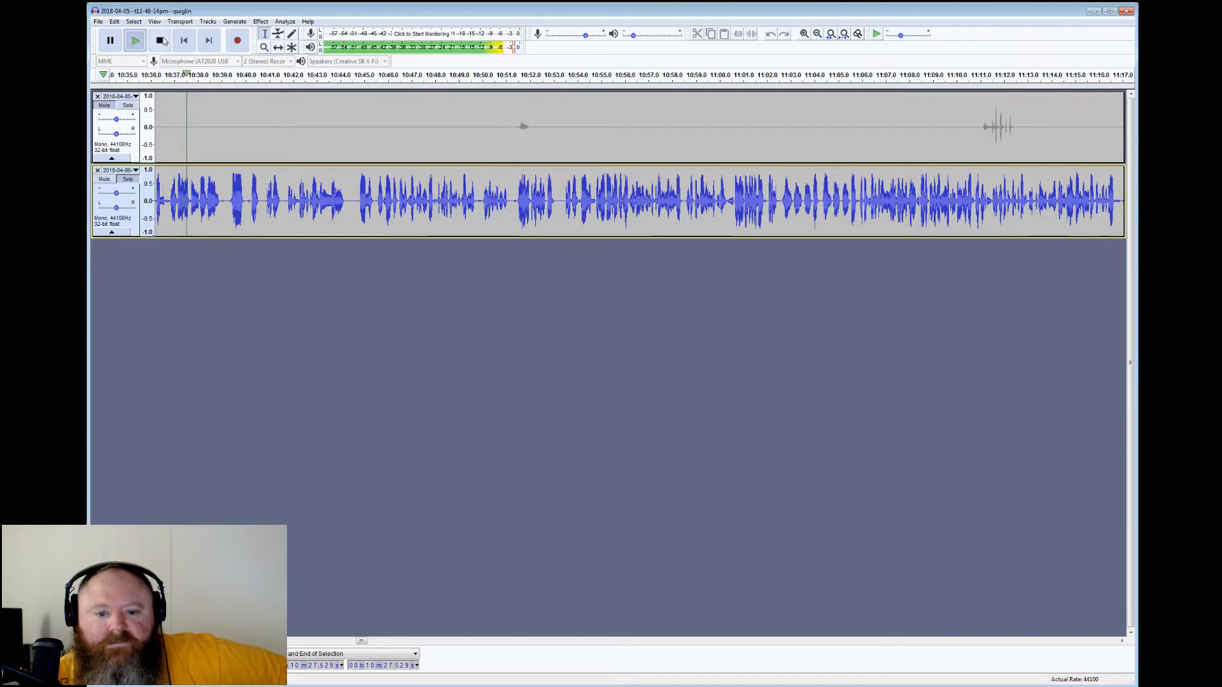
pyautogui.click(161, 41)
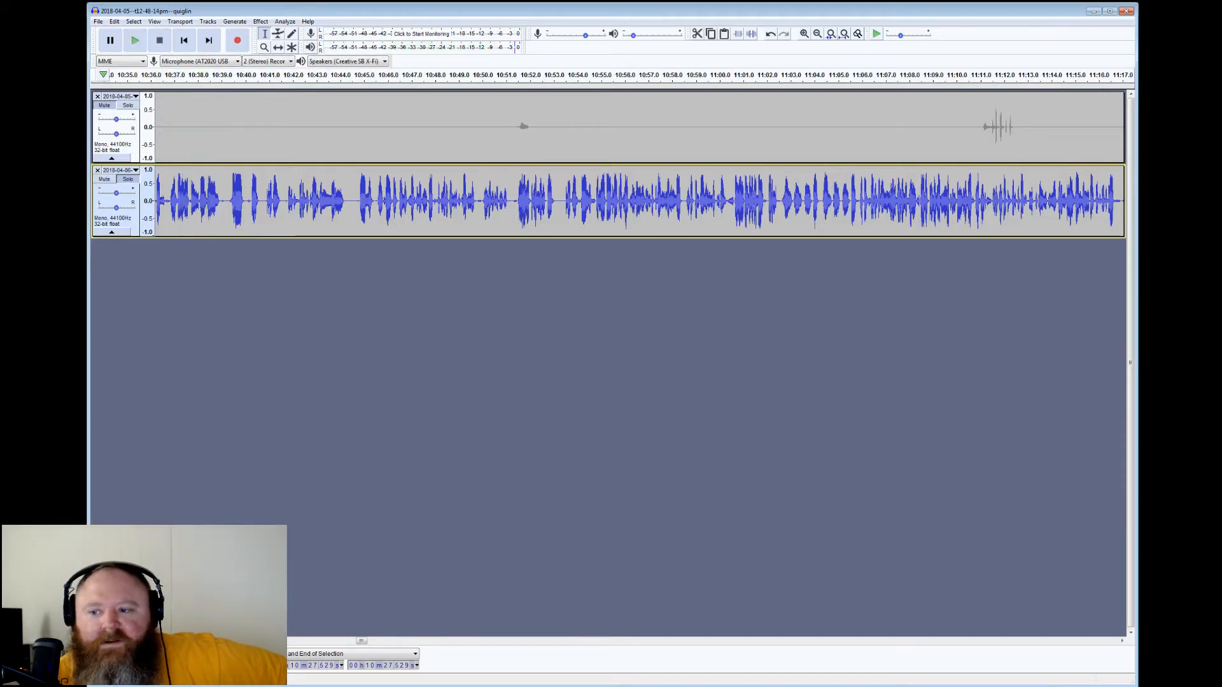
pyautogui.click(1115, 76)
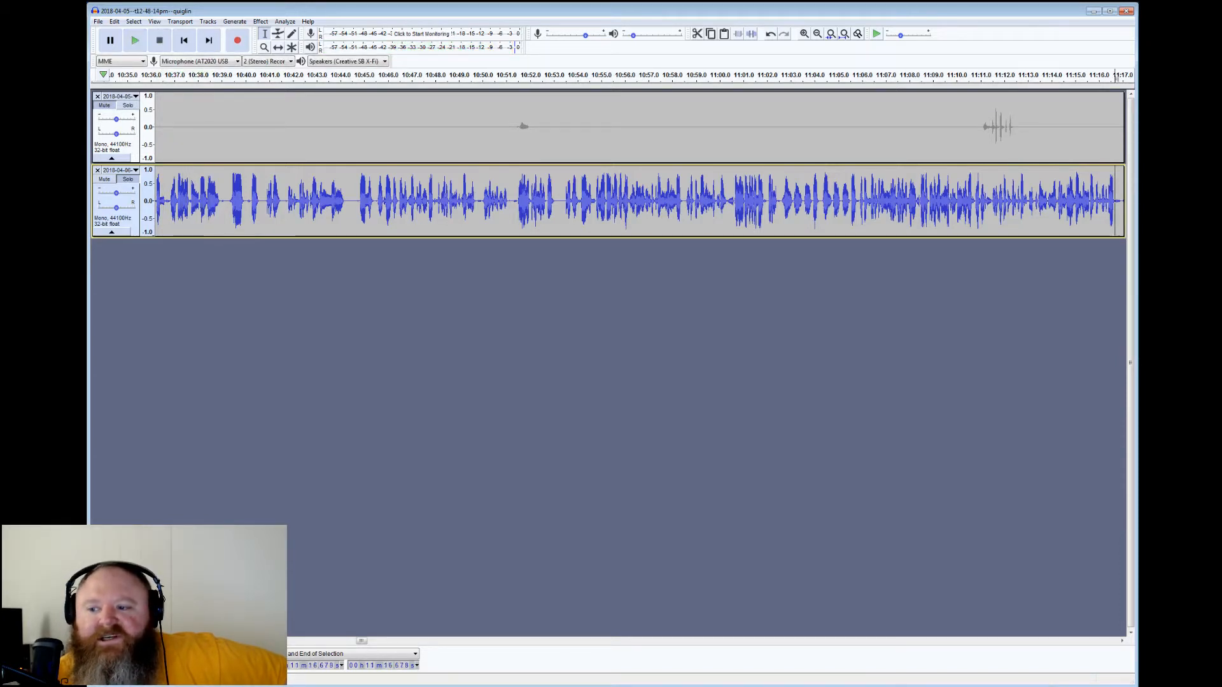
pyautogui.click(136, 42)
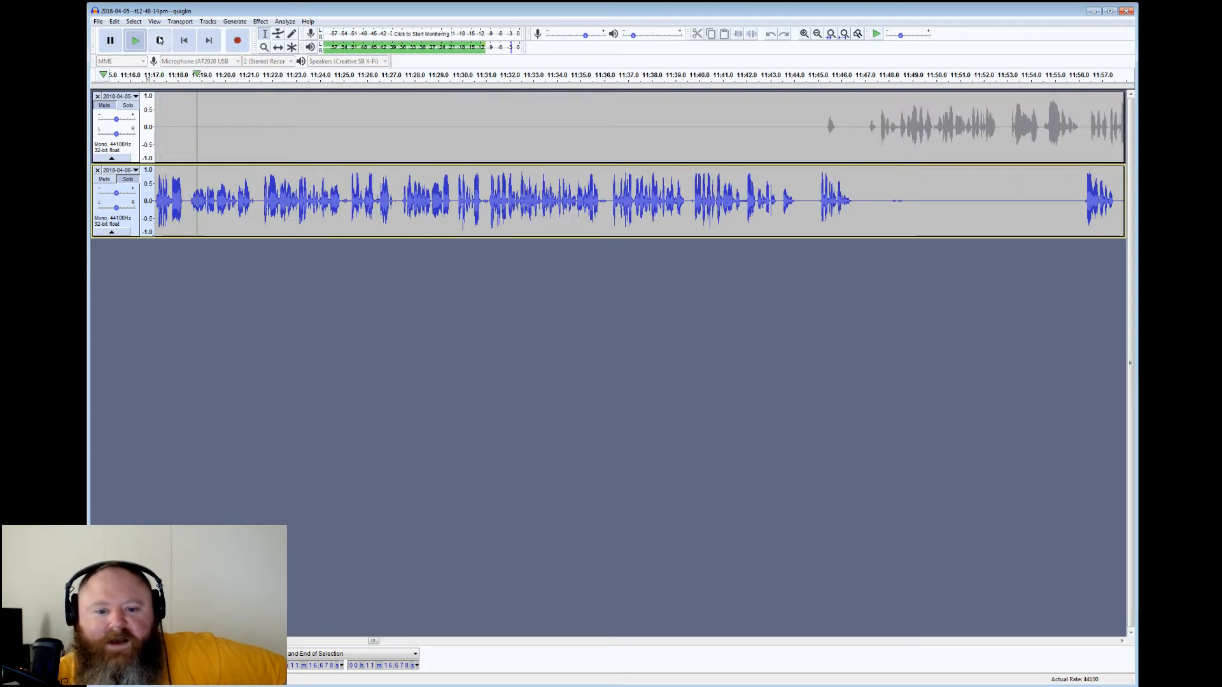
# Stop playback and silence the lower track's pauses at about 11:24.9 to 11:25.3 and 11:46.6 to 11:56.3
pyautogui.click(160, 41)
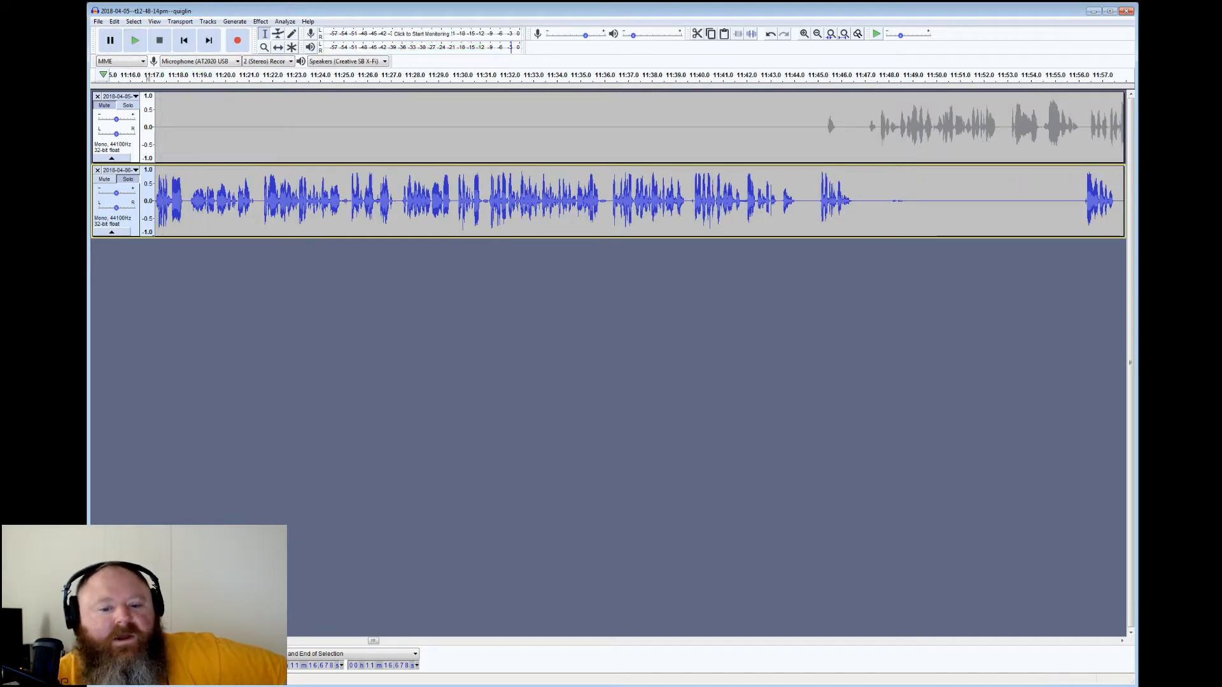
pyautogui.moveTo(343, 201); pyautogui.dragTo(348, 201)
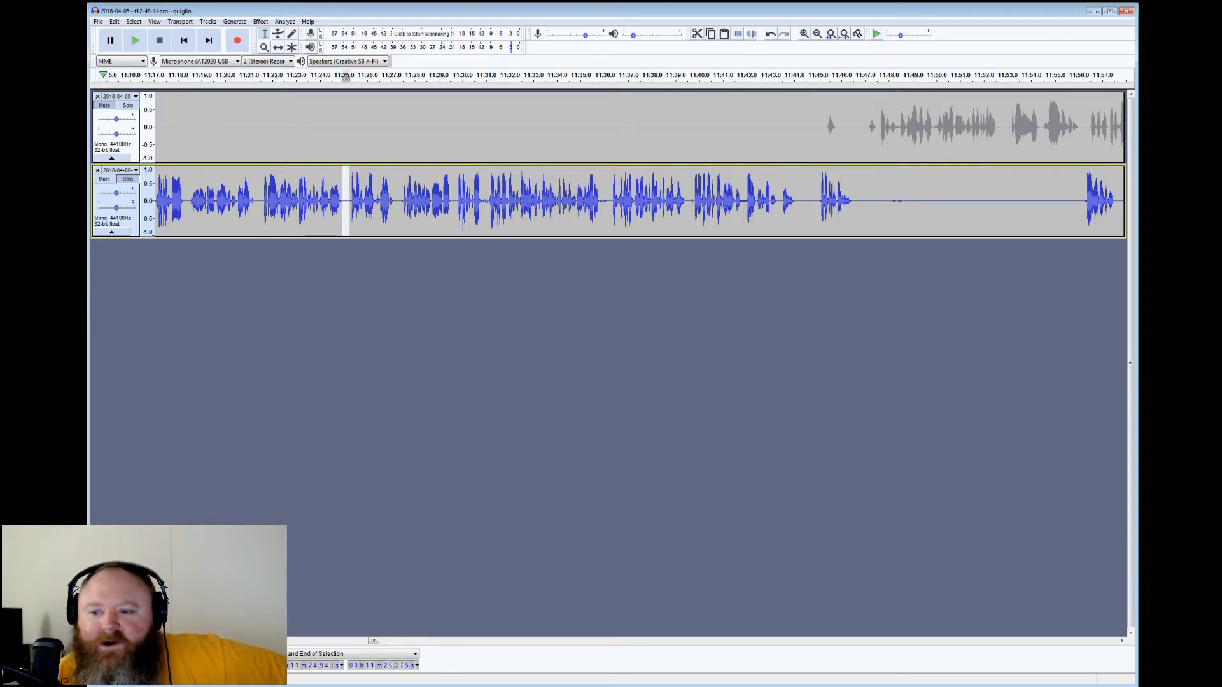
pyautogui.moveTo(856, 76); pyautogui.dragTo(1084, 77)
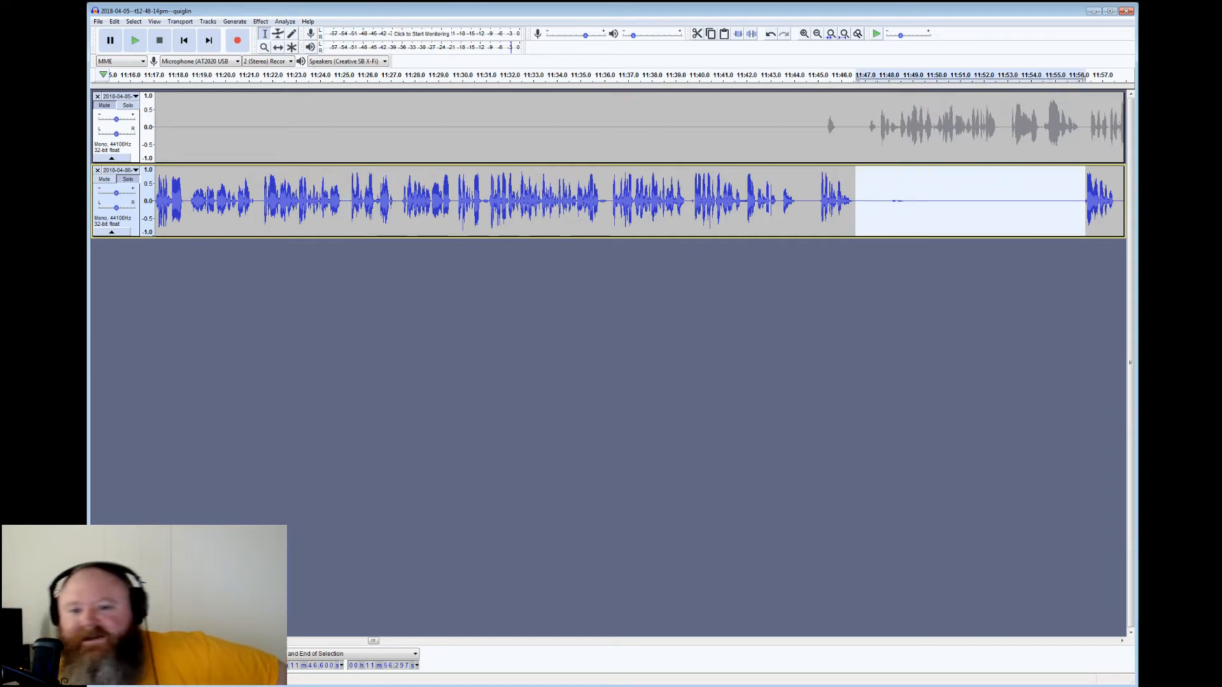
pyautogui.click(752, 34)
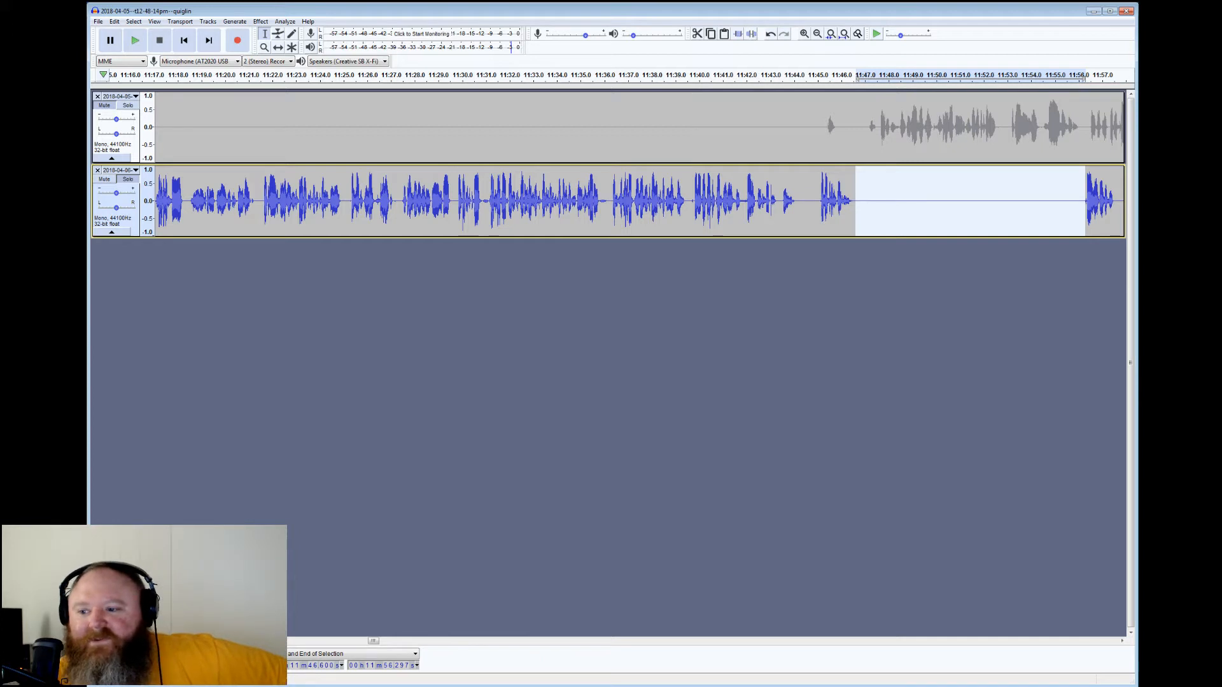
# Play the lower track from about 11:56.2, and silence the noise at about 11:58.7 to 12:07.3
pyautogui.click(1082, 196)
pyautogui.click(138, 43)
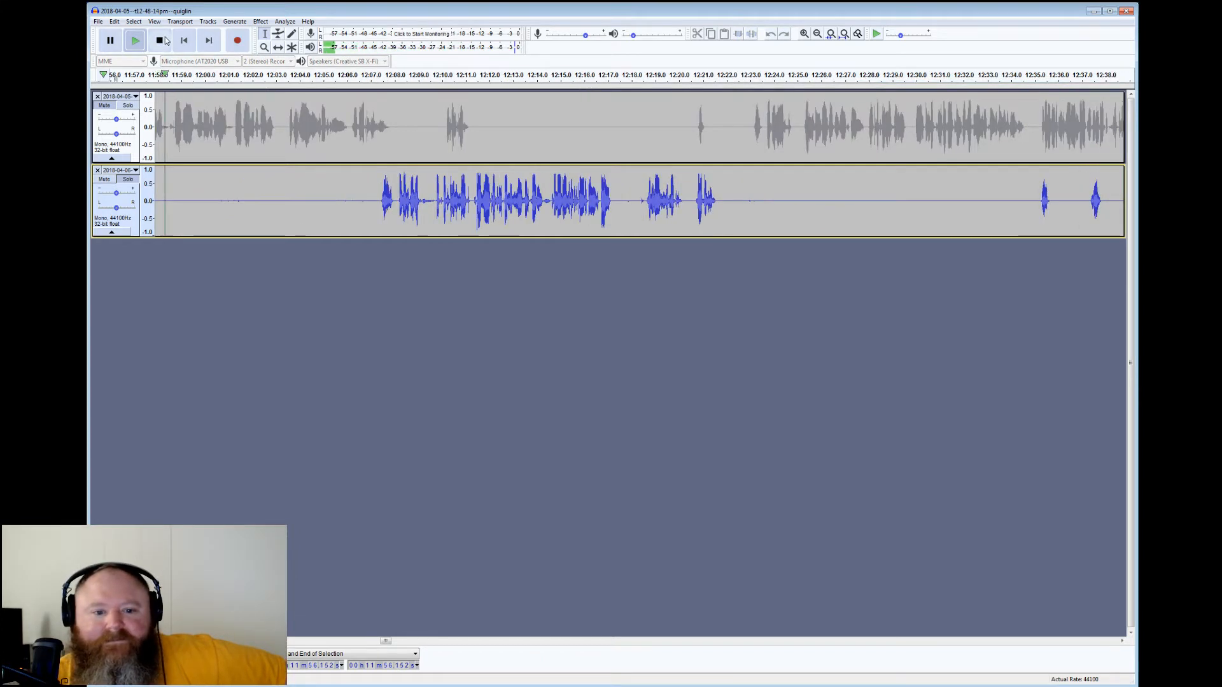
pyautogui.click(161, 41)
pyautogui.moveTo(380, 201); pyautogui.dragTo(176, 200)
pyautogui.click(751, 34)
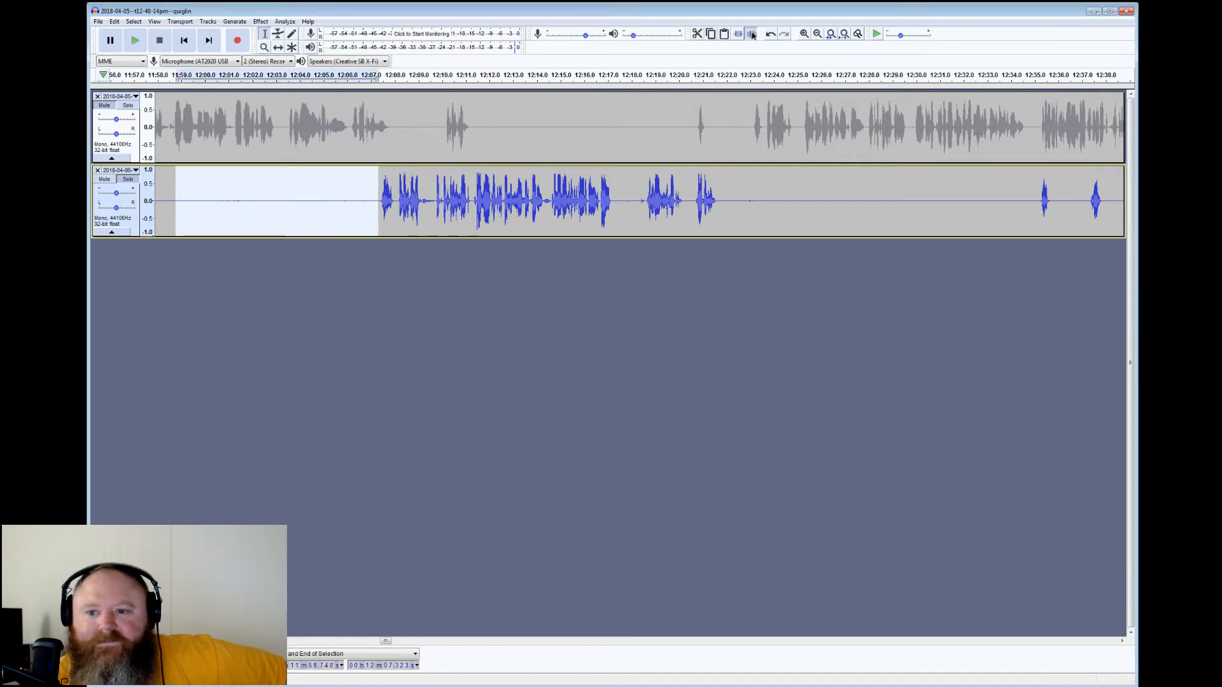
# Silence the lower track's pauses at about 12:09.2 to 12:09.7, 12:17.4 to 12:18.6 and 12:21.9 to 12:35.2
pyautogui.moveTo(435, 200); pyautogui.dragTo(423, 201)
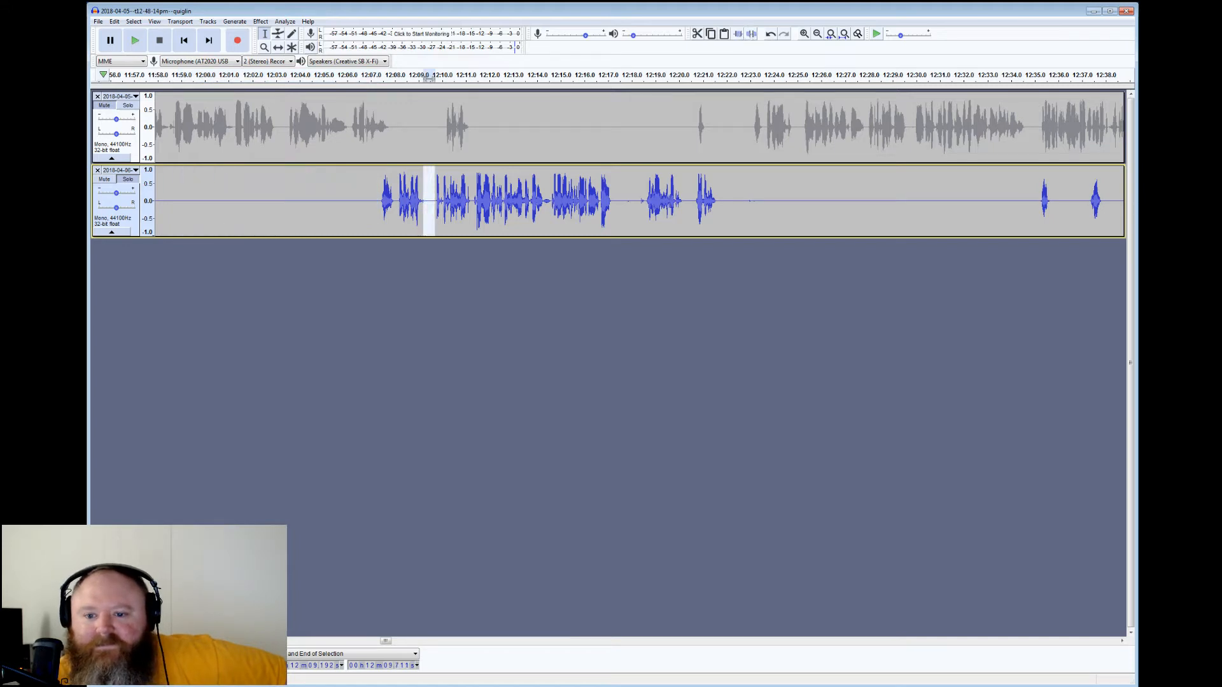
pyautogui.moveTo(617, 201); pyautogui.dragTo(647, 201)
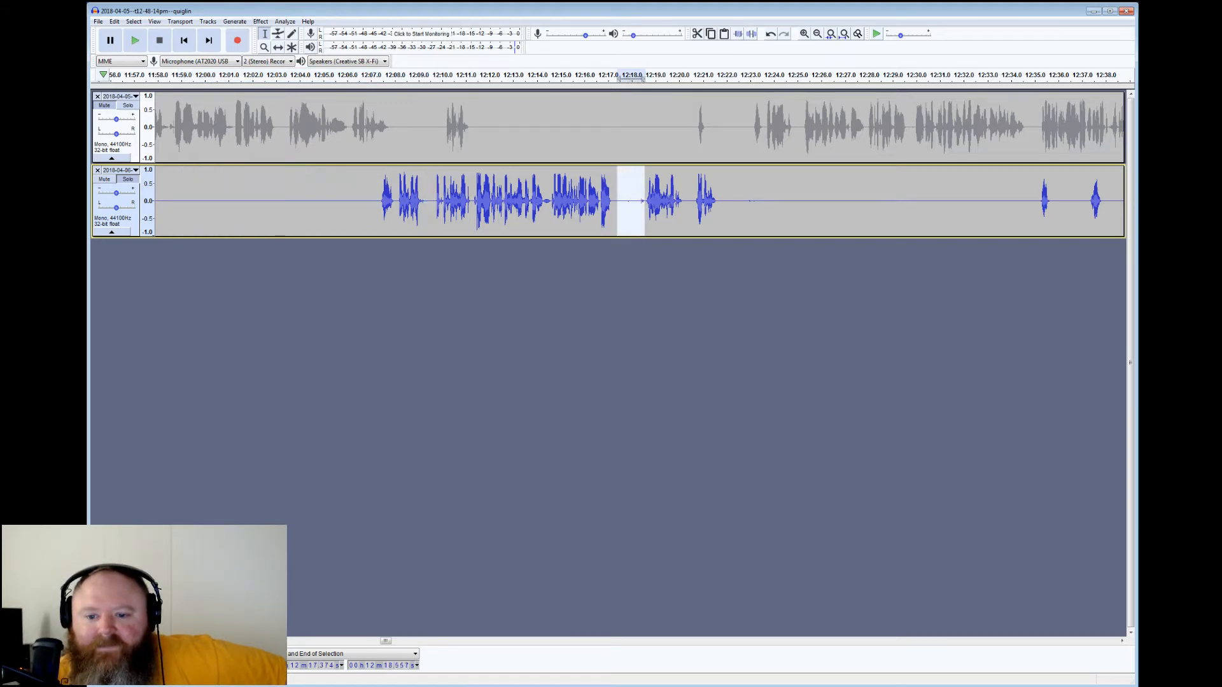
pyautogui.click(751, 34)
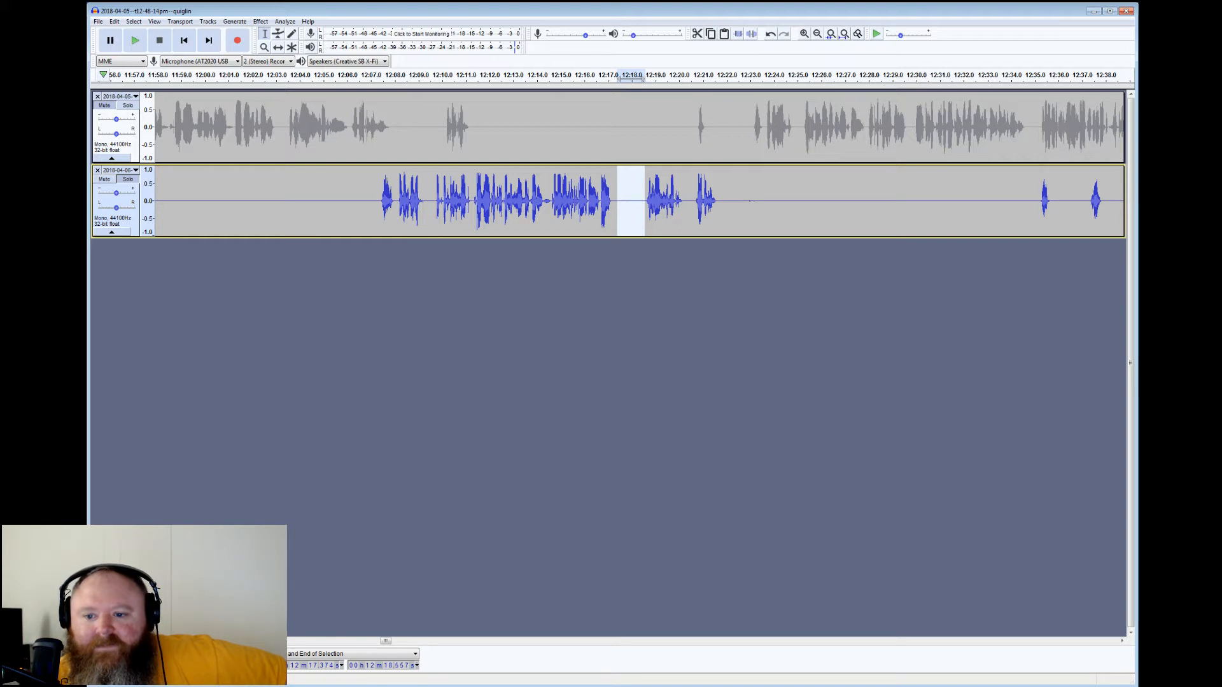
pyautogui.moveTo(725, 200); pyautogui.dragTo(1039, 200)
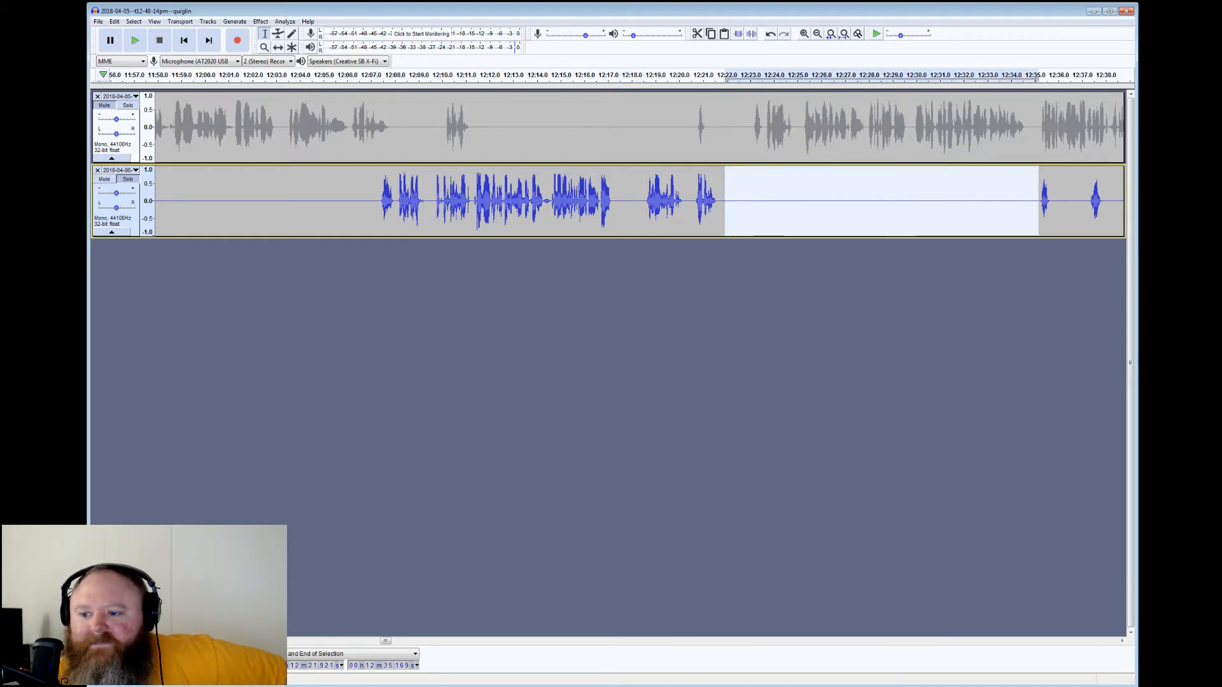
# Listen to the lower track from about 12:34.9, and silence the noise at about 12:43.6 to 12:57.1
pyautogui.click(1033, 200)
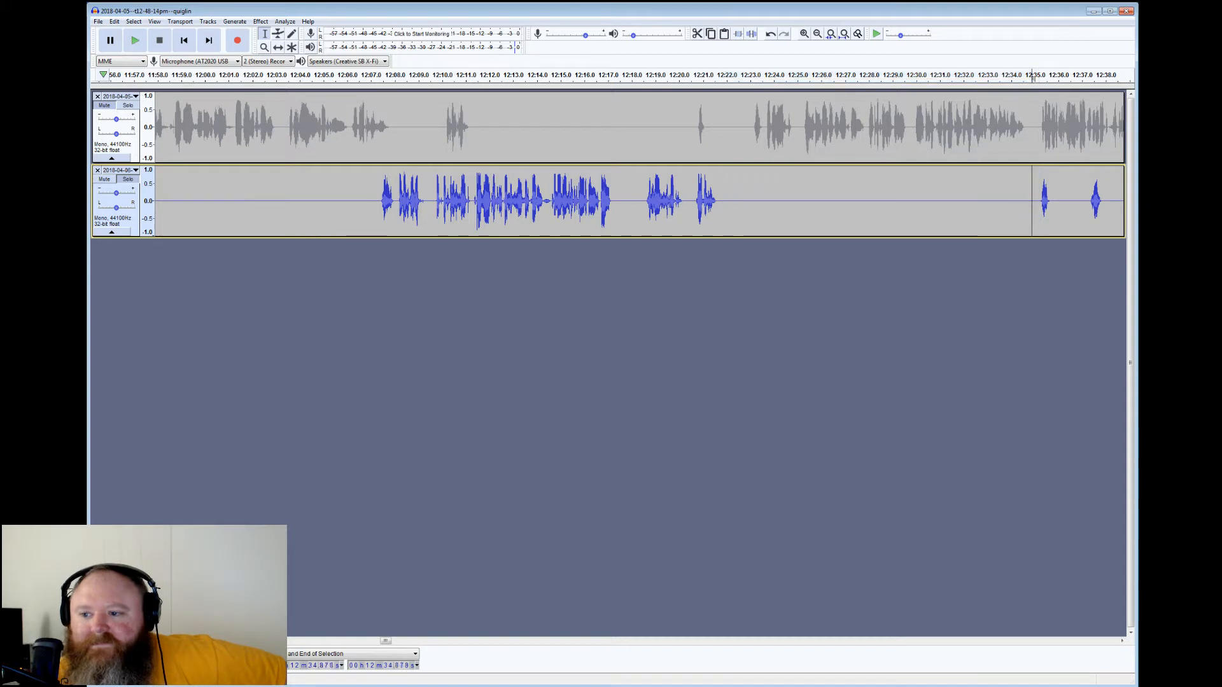
pyautogui.click(134, 40)
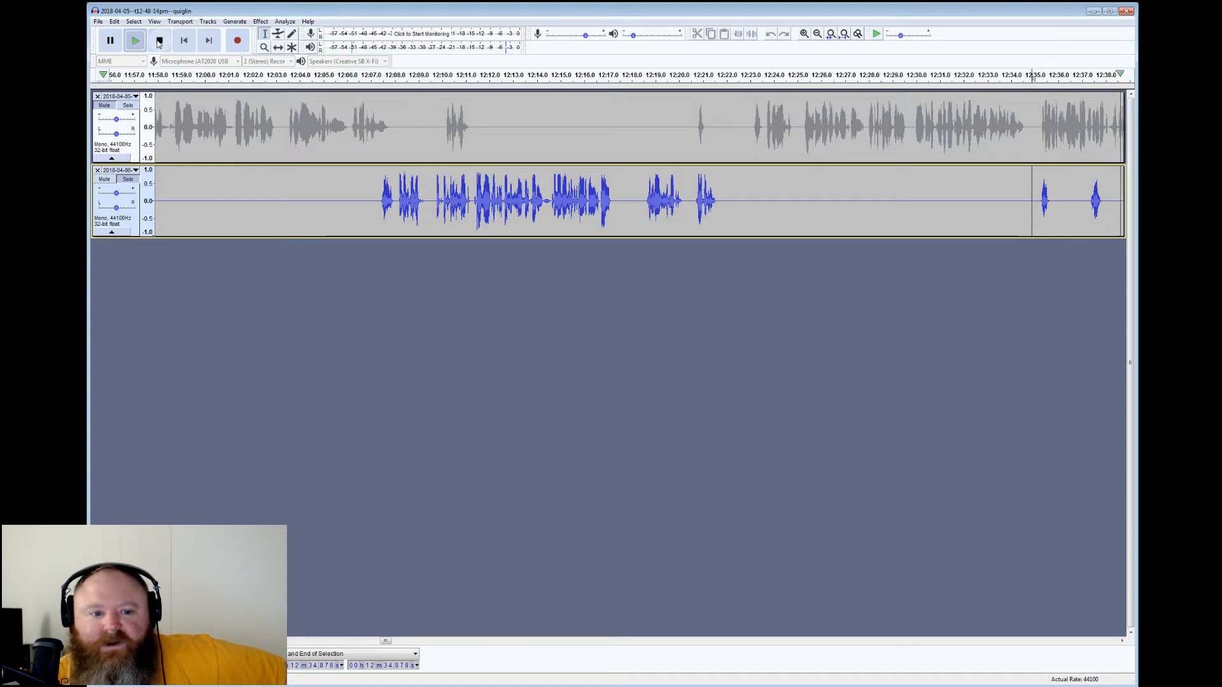
pyautogui.click(159, 41)
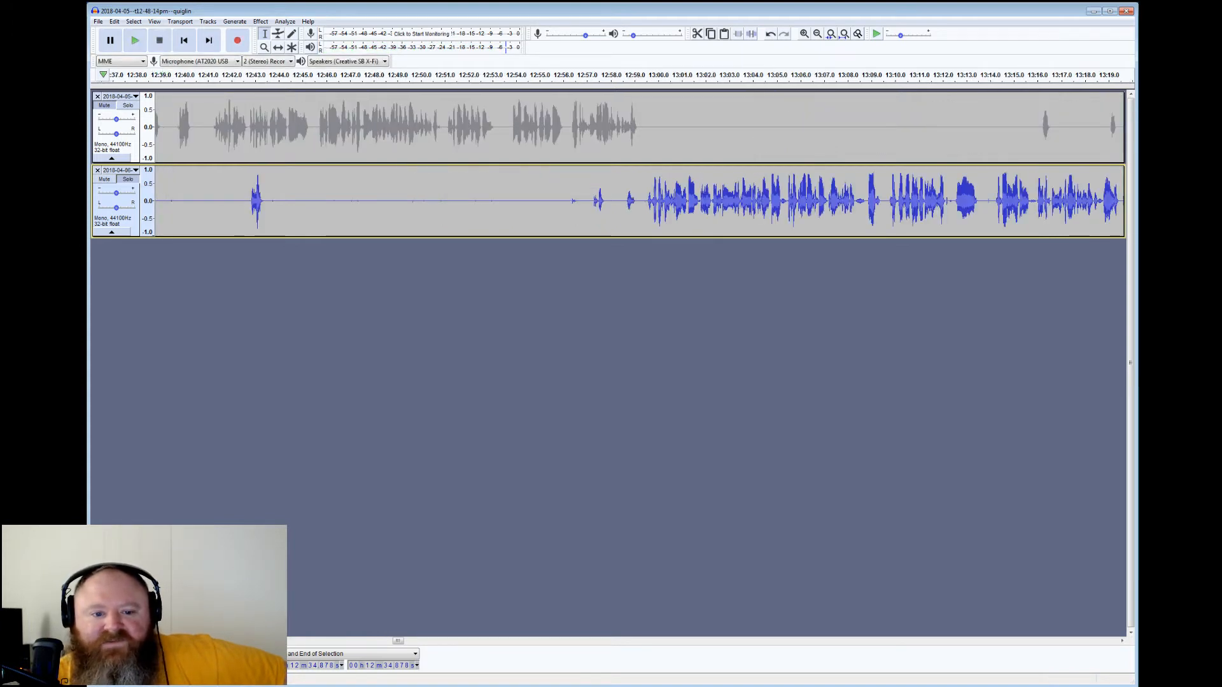
pyautogui.moveTo(270, 75); pyautogui.dragTo(589, 75)
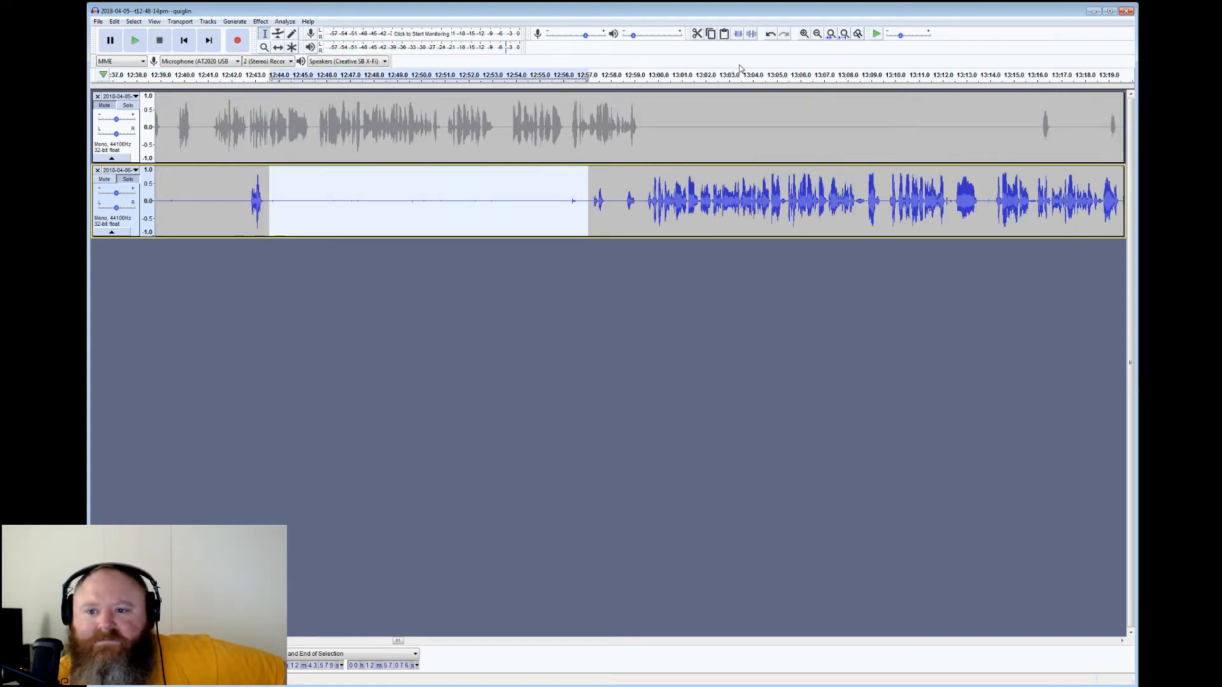
# Play from about 12:56.9, and silence the lower track at about 13:08.4 to 13:08.8, 13:12.2 to 13:12.4, 13:15.7 to 13:15.9 and 13:13.6 to 13:14.1
pyautogui.click(584, 188)
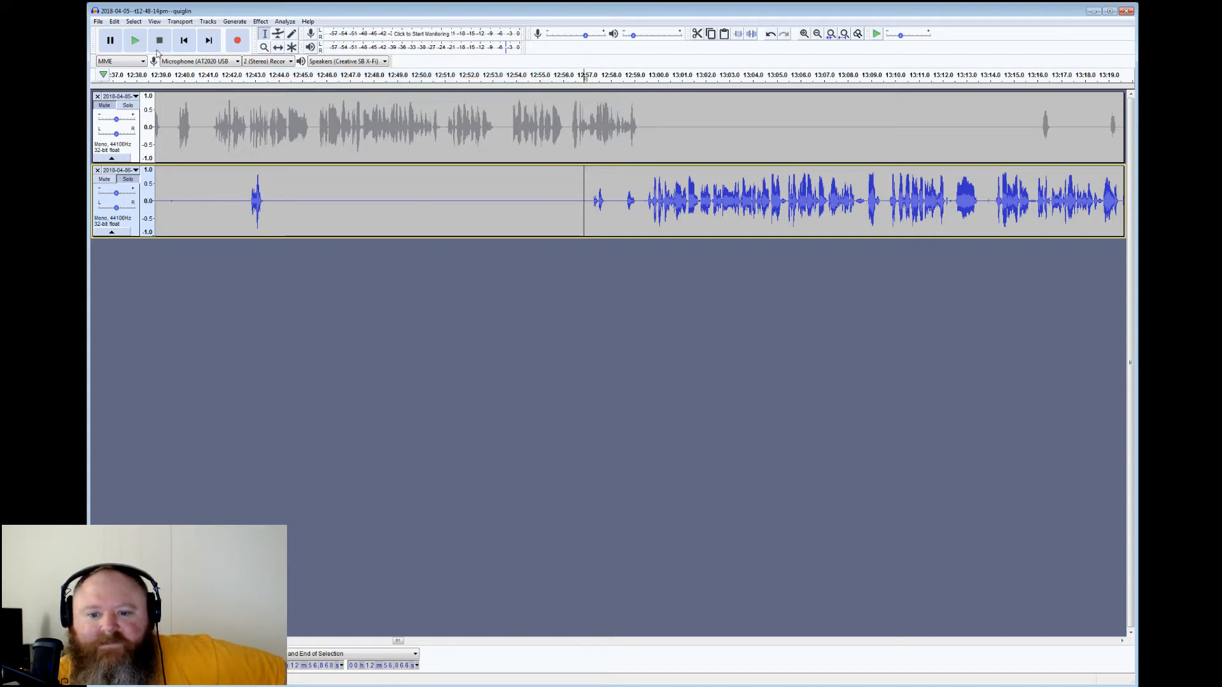
pyautogui.click(135, 42)
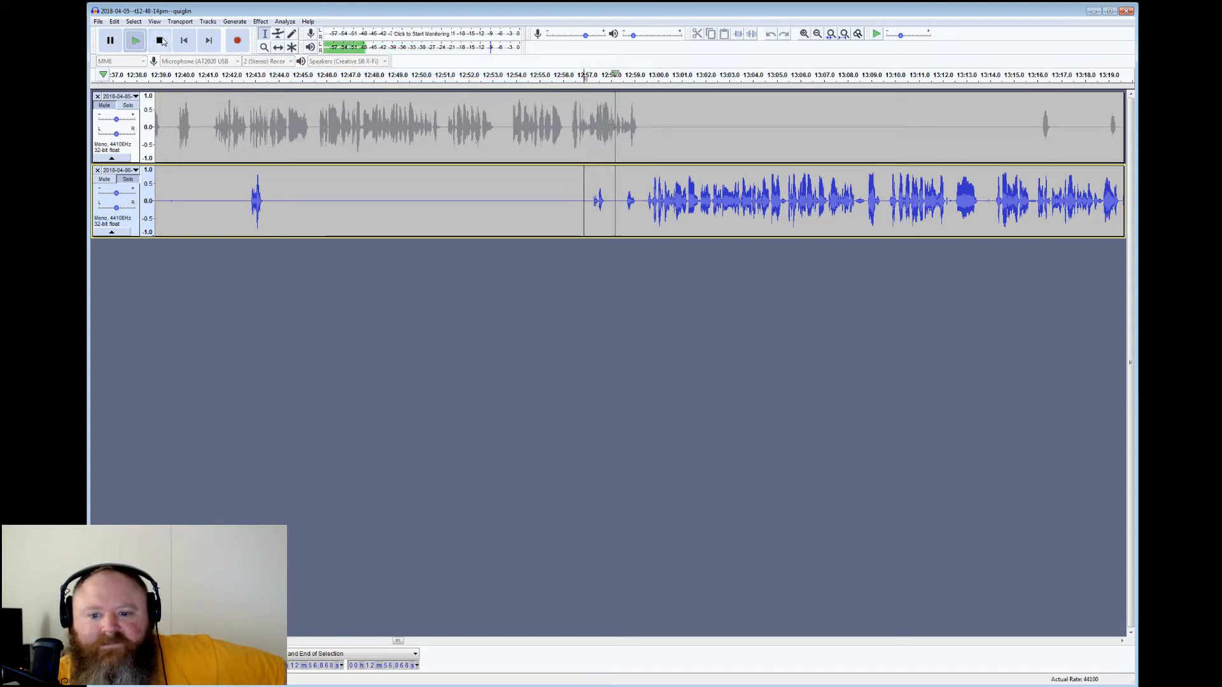
pyautogui.click(161, 42)
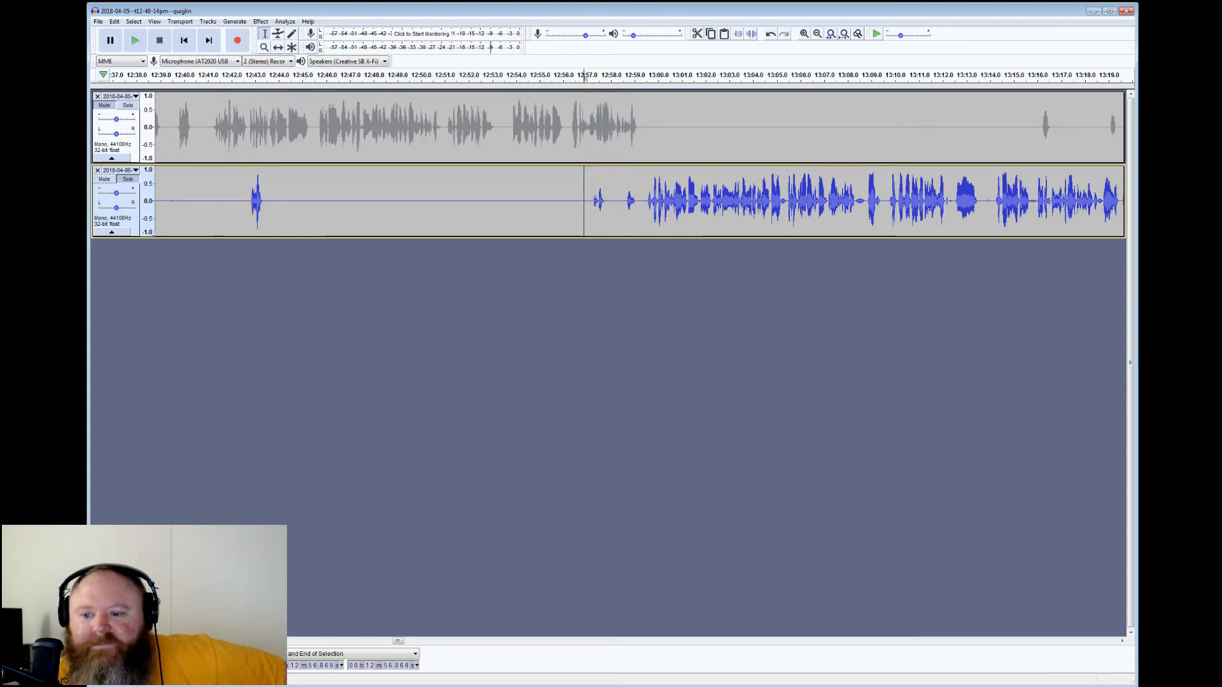
pyautogui.moveTo(856, 198); pyautogui.dragTo(867, 198)
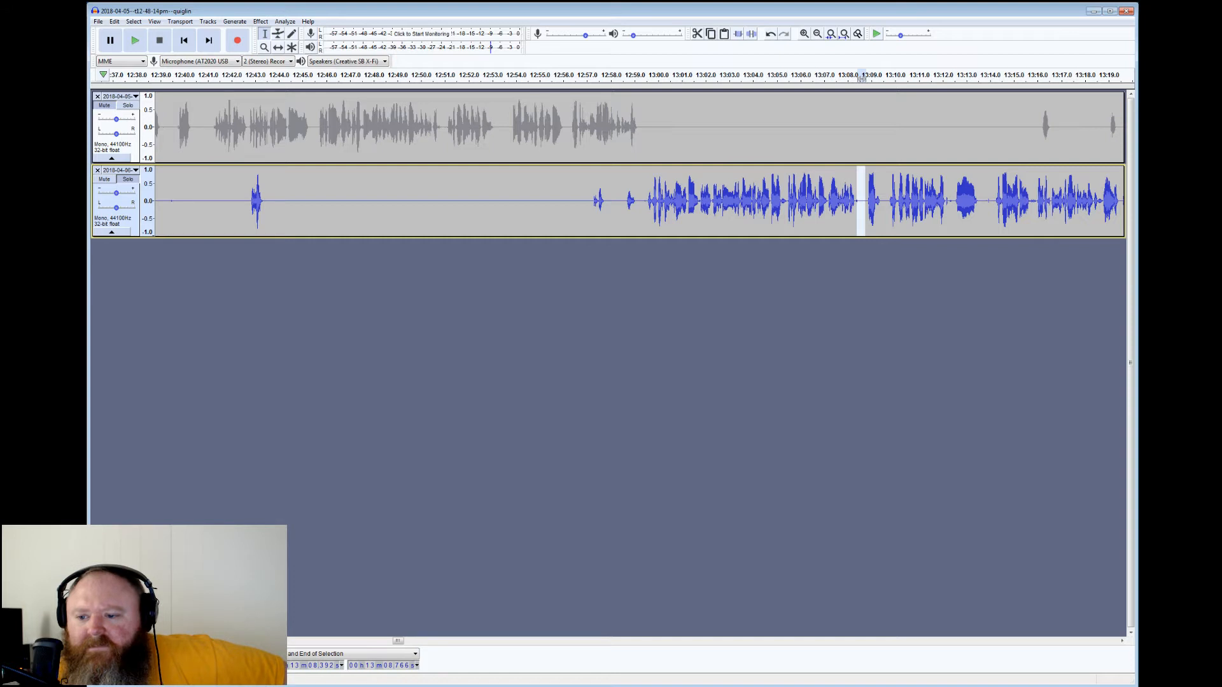
pyautogui.moveTo(946, 197); pyautogui.dragTo(951, 197)
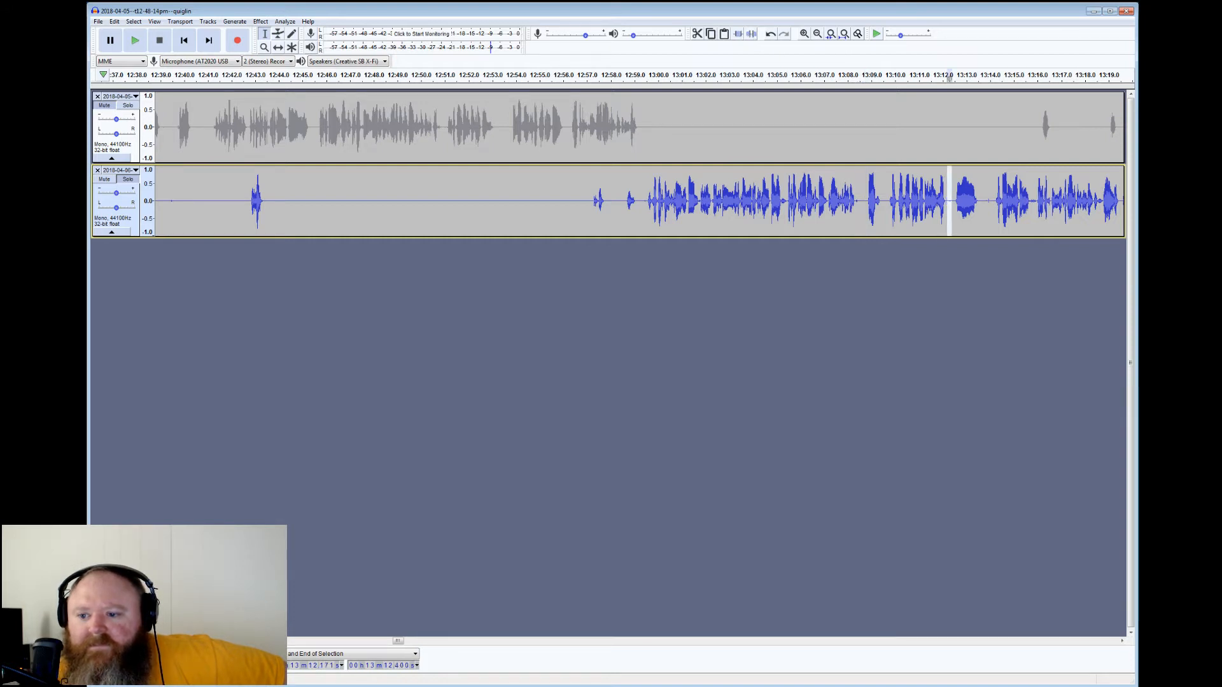
pyautogui.moveTo(1030, 197); pyautogui.dragTo(1036, 197)
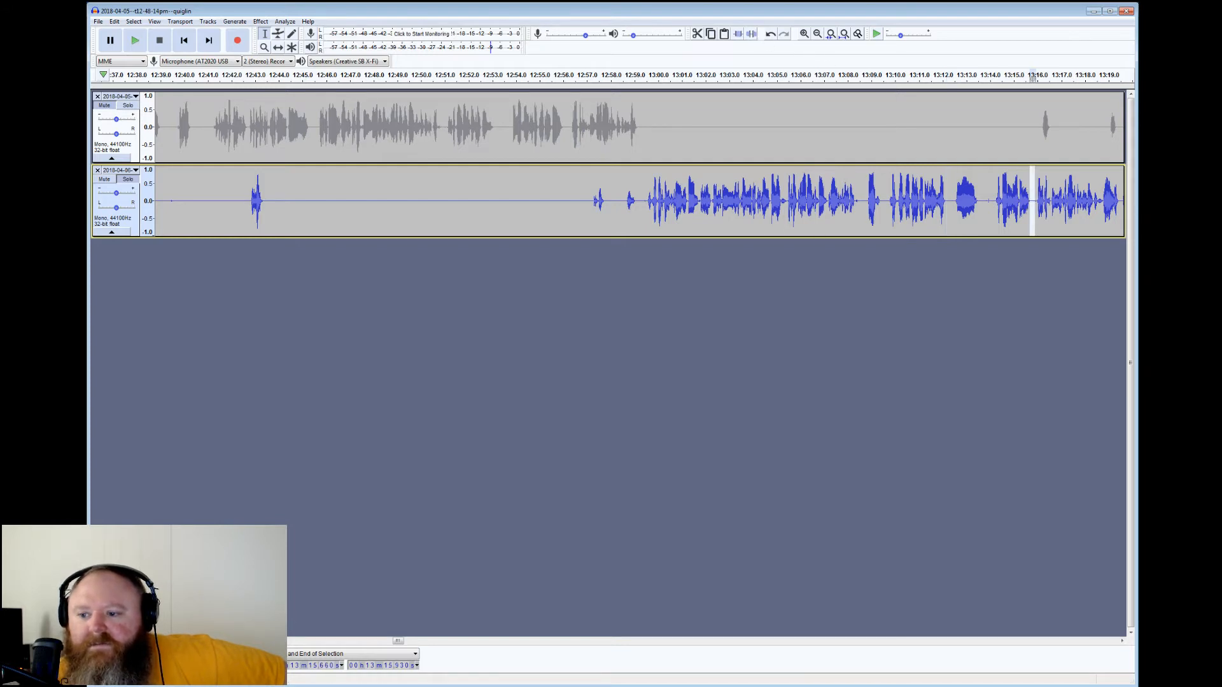
pyautogui.moveTo(981, 76); pyautogui.dragTo(991, 76)
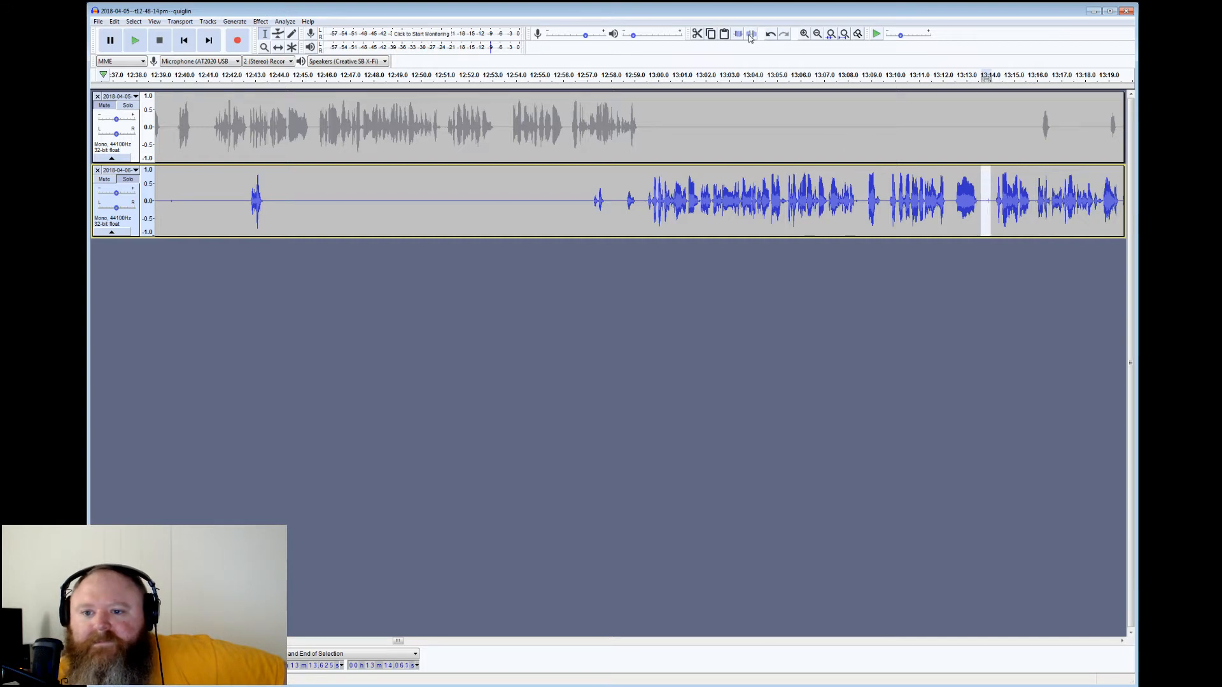
# Play from about 13:13.9, and silence the lower track at about 13:22.7 to 13:22.9, 13:26.7 to 13:27.1, 13:39.9 to 13:40.2 and 13:41.8 to 13:42.1
pyautogui.click(987, 188)
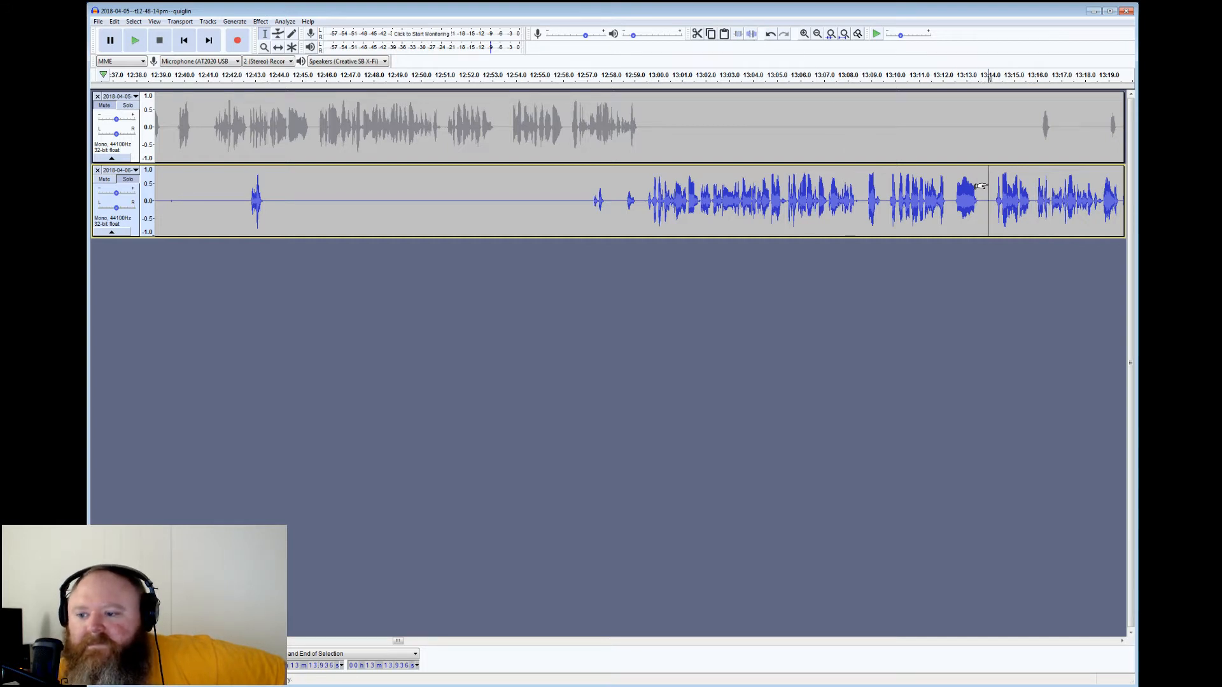
pyautogui.click(135, 40)
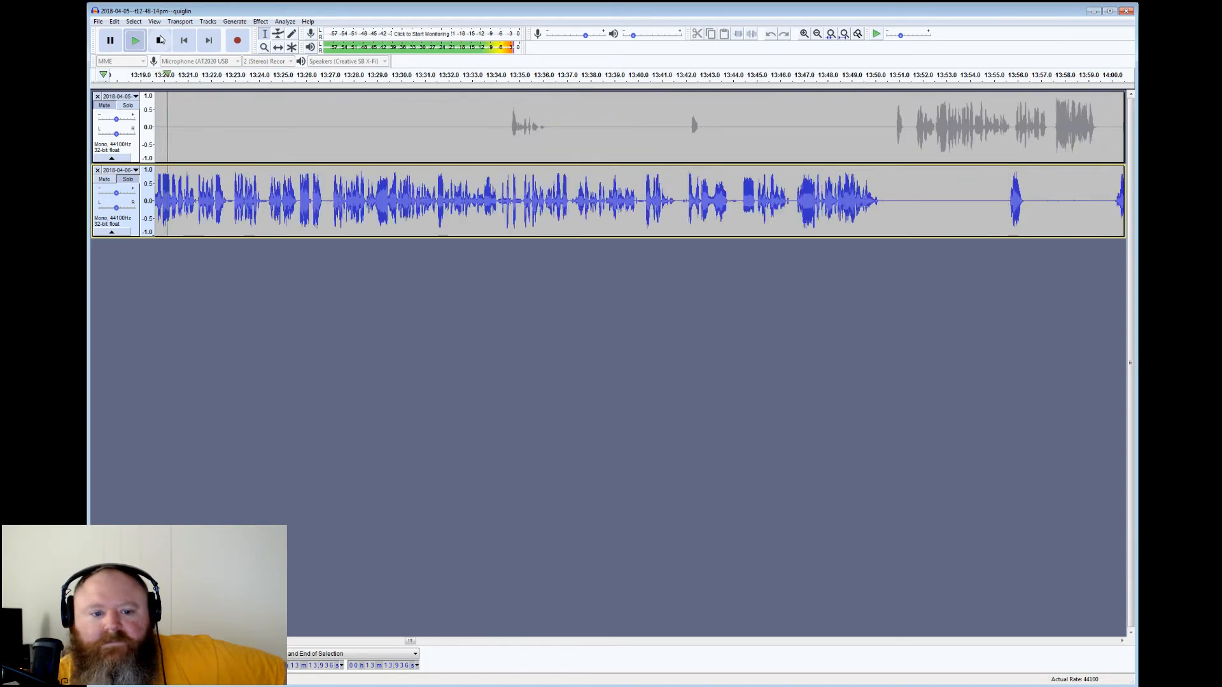
pyautogui.click(160, 40)
pyautogui.click(230, 77)
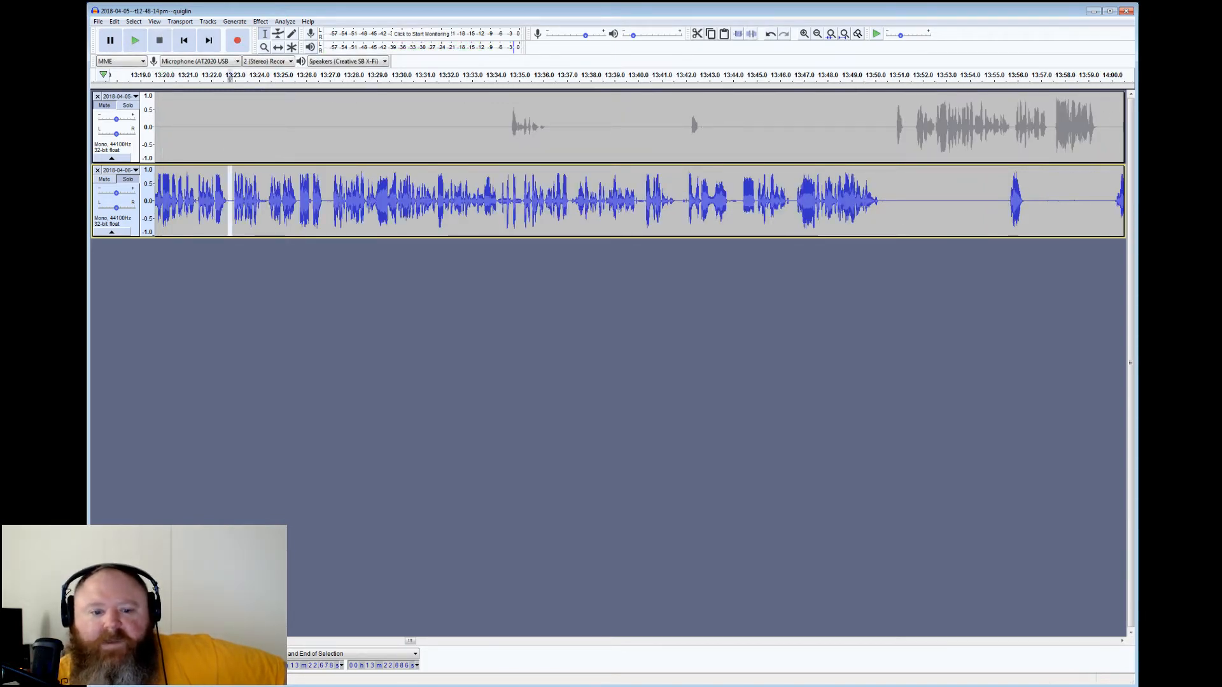
pyautogui.click(327, 77)
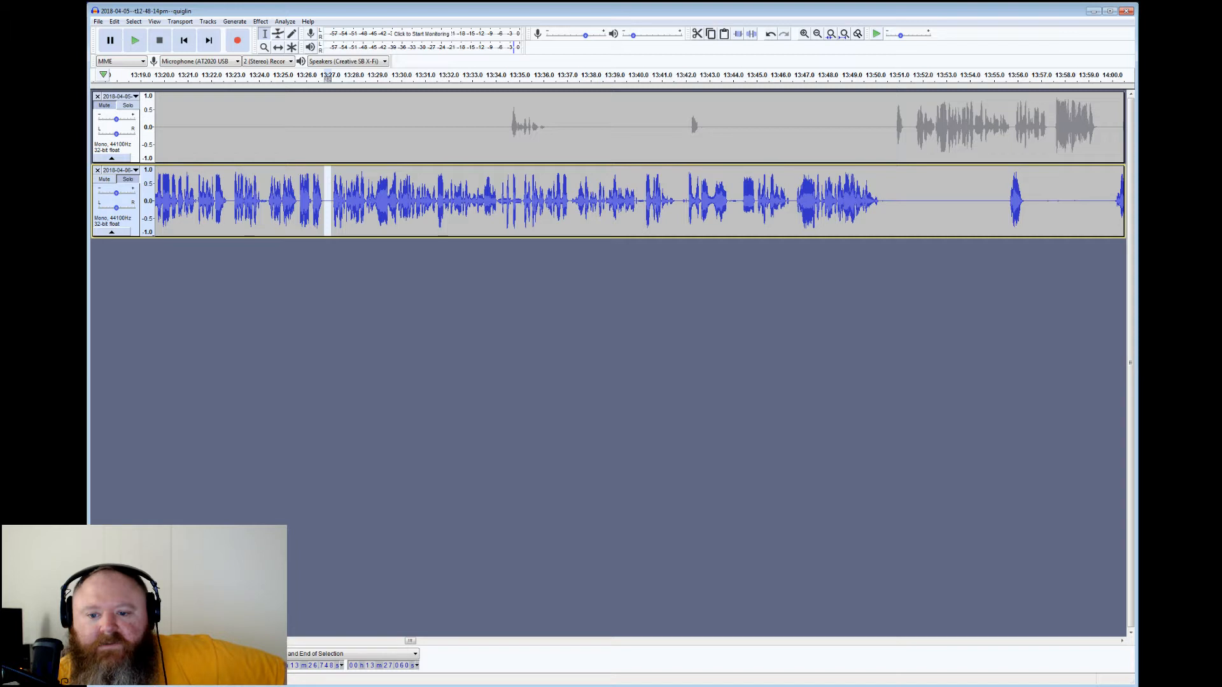
pyautogui.click(640, 75)
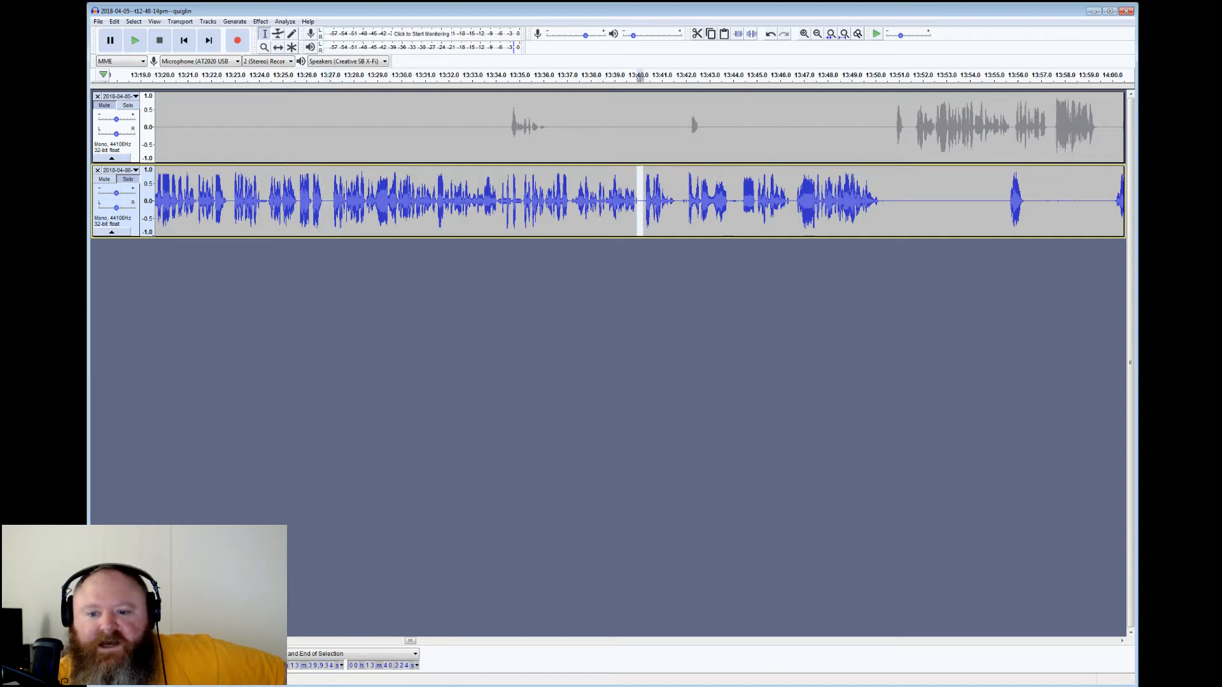
pyautogui.moveTo(729, 203); pyautogui.dragTo(687, 194)
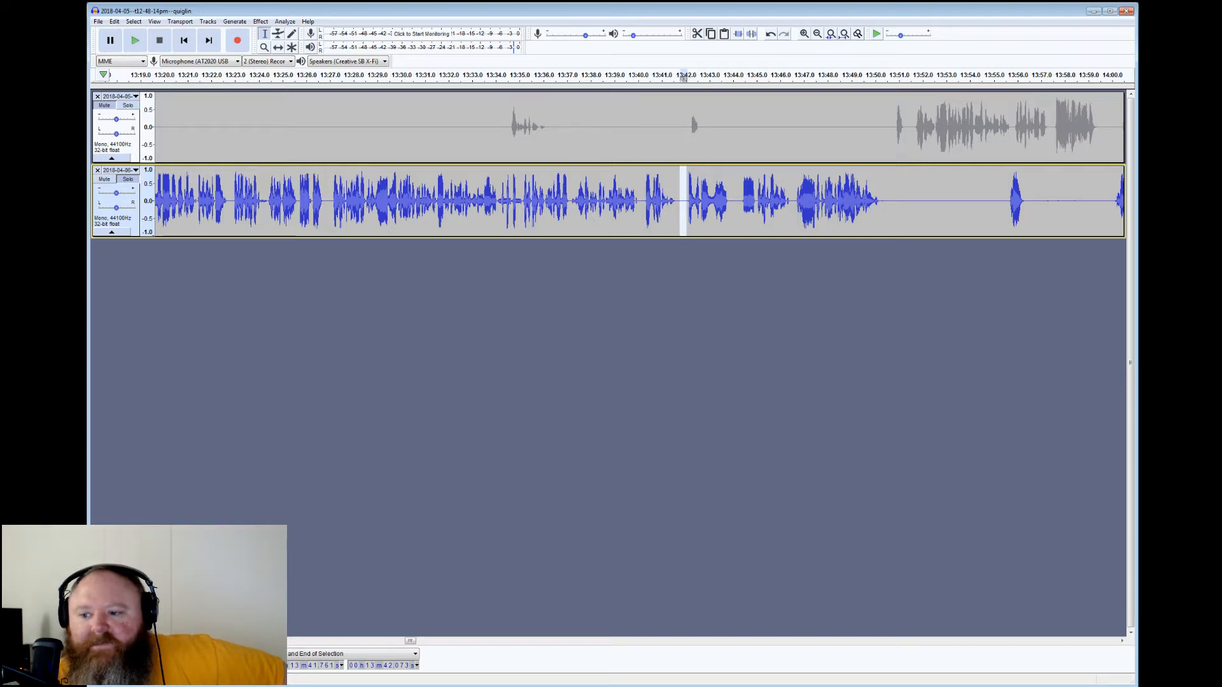
# Silence the lower track's pauses at about 13:56.4 to 13:59.8, 14:02.2 to 14:06.5 and 14:11.9 to 14:12.3
pyautogui.moveTo(1028, 201); pyautogui.dragTo(1105, 201)
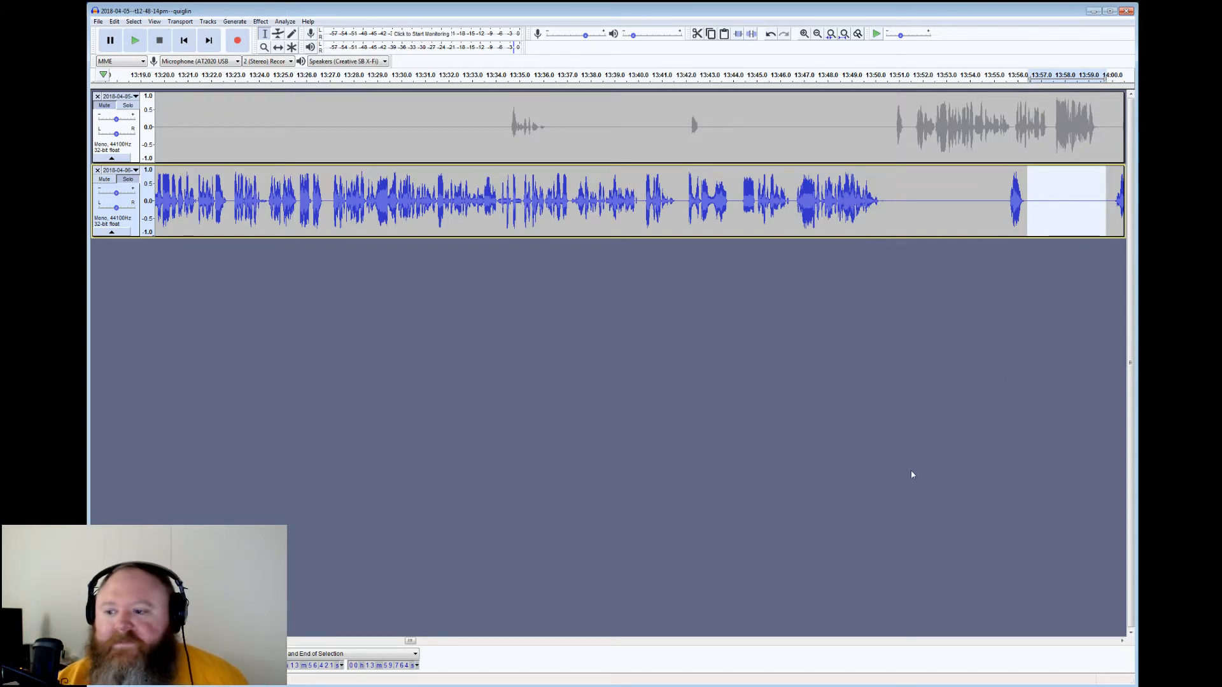
pyautogui.moveTo(411, 641); pyautogui.dragTo(418, 642)
pyautogui.moveTo(518, 198); pyautogui.dragTo(621, 198)
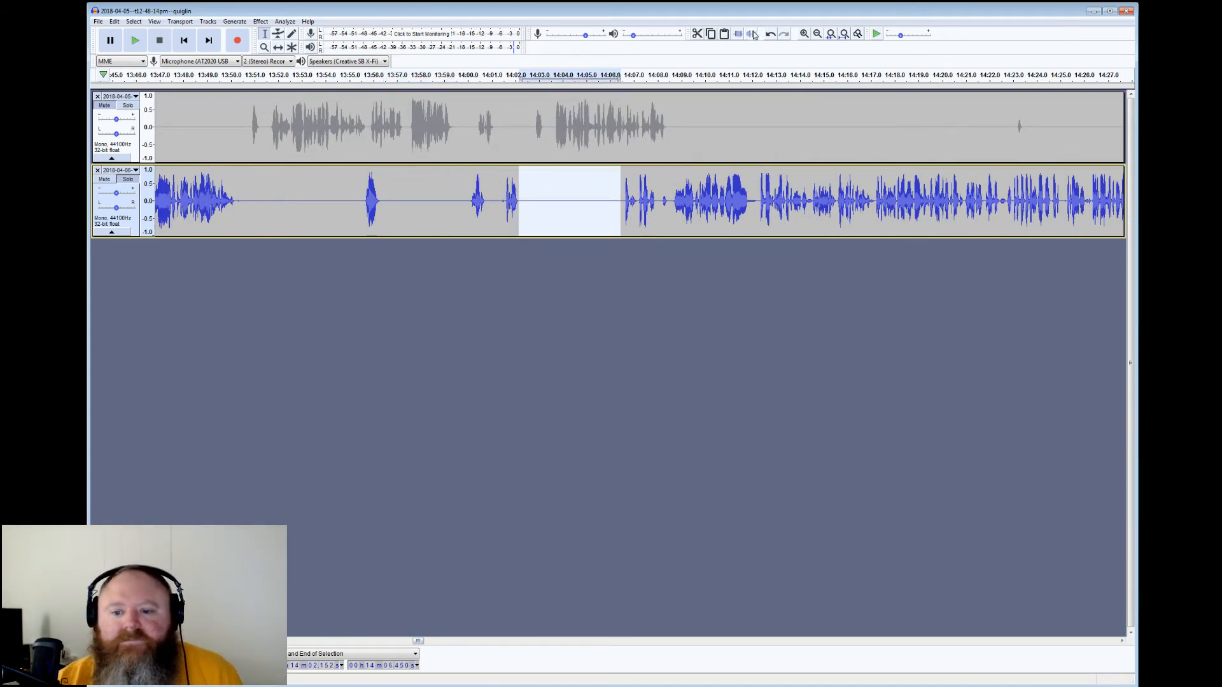
pyautogui.moveTo(759, 200); pyautogui.dragTo(750, 199)
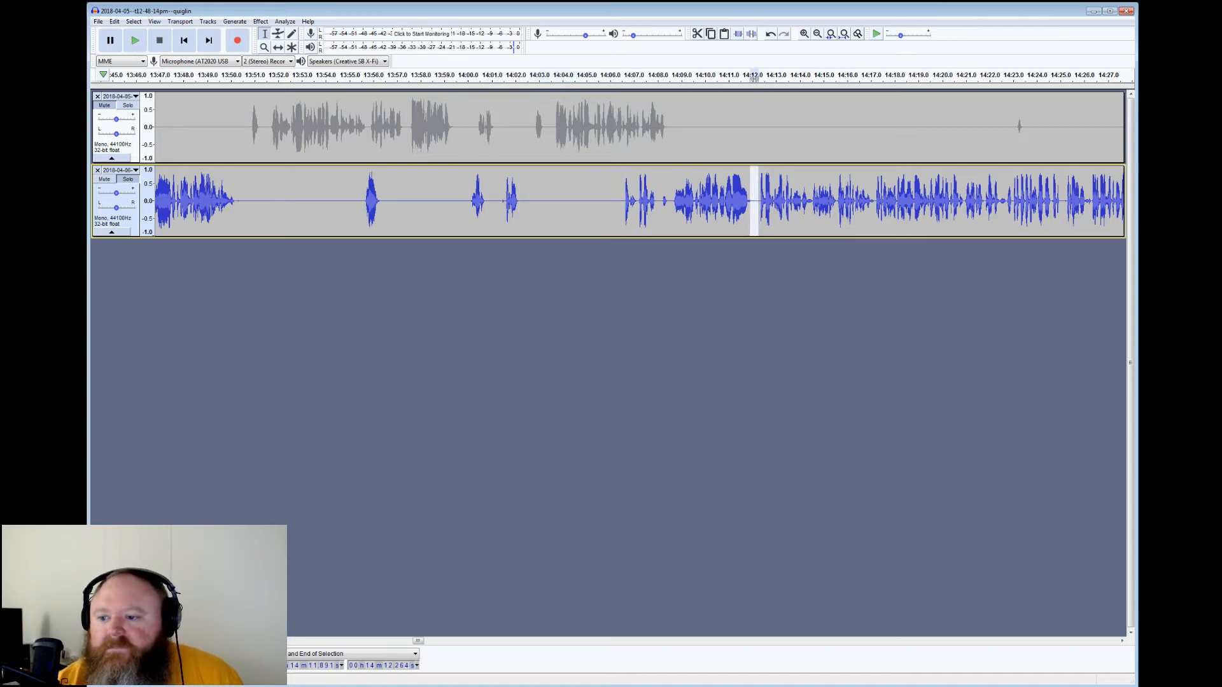
# Listen to the lower track from about 14:06.5, and silence the short sounds within about 14:03.1 to 14:08.6
pyautogui.click(622, 75)
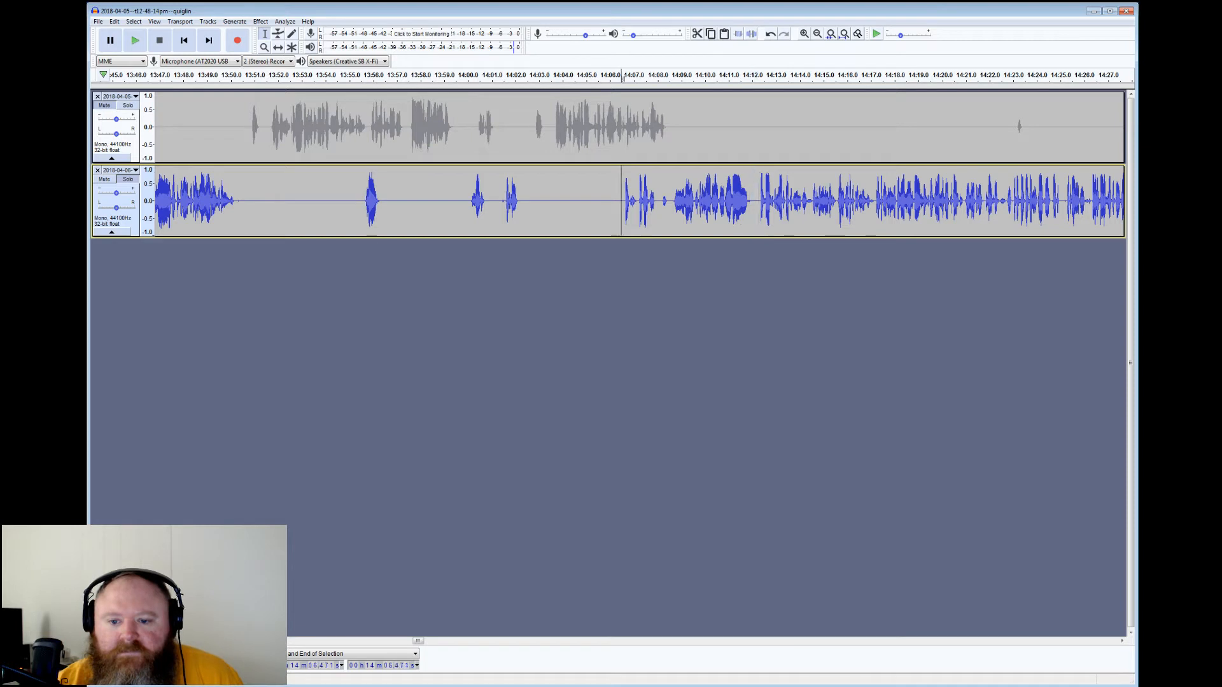
pyautogui.click(135, 40)
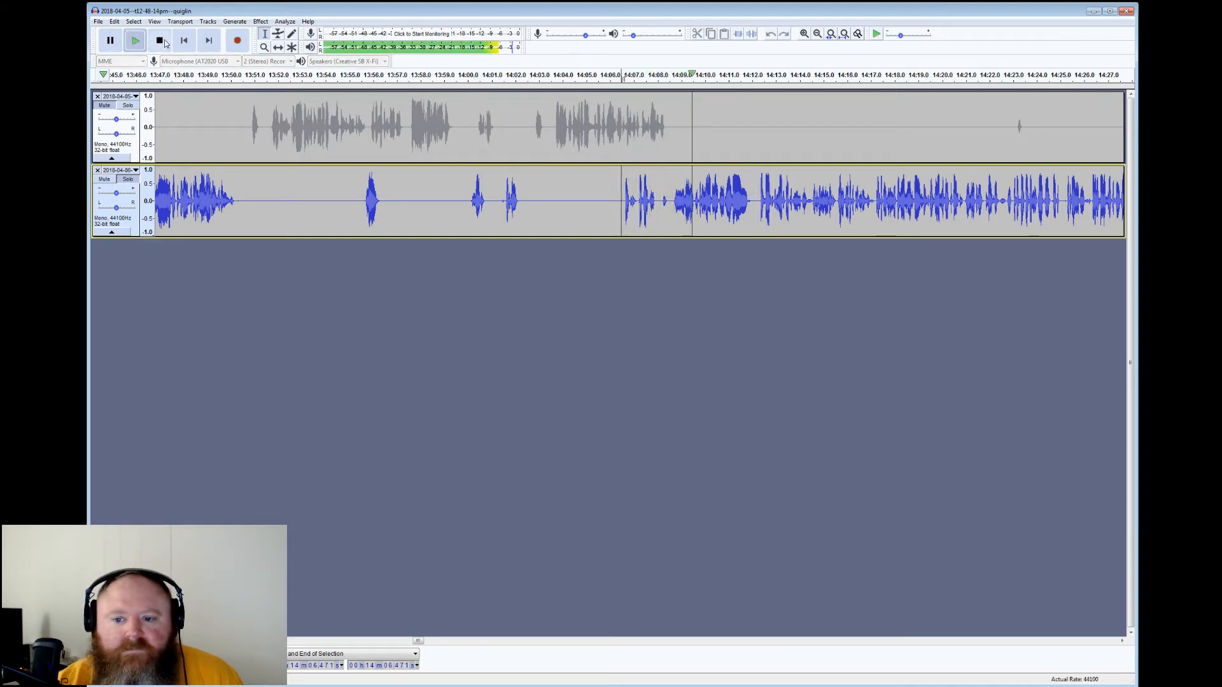
pyautogui.click(161, 41)
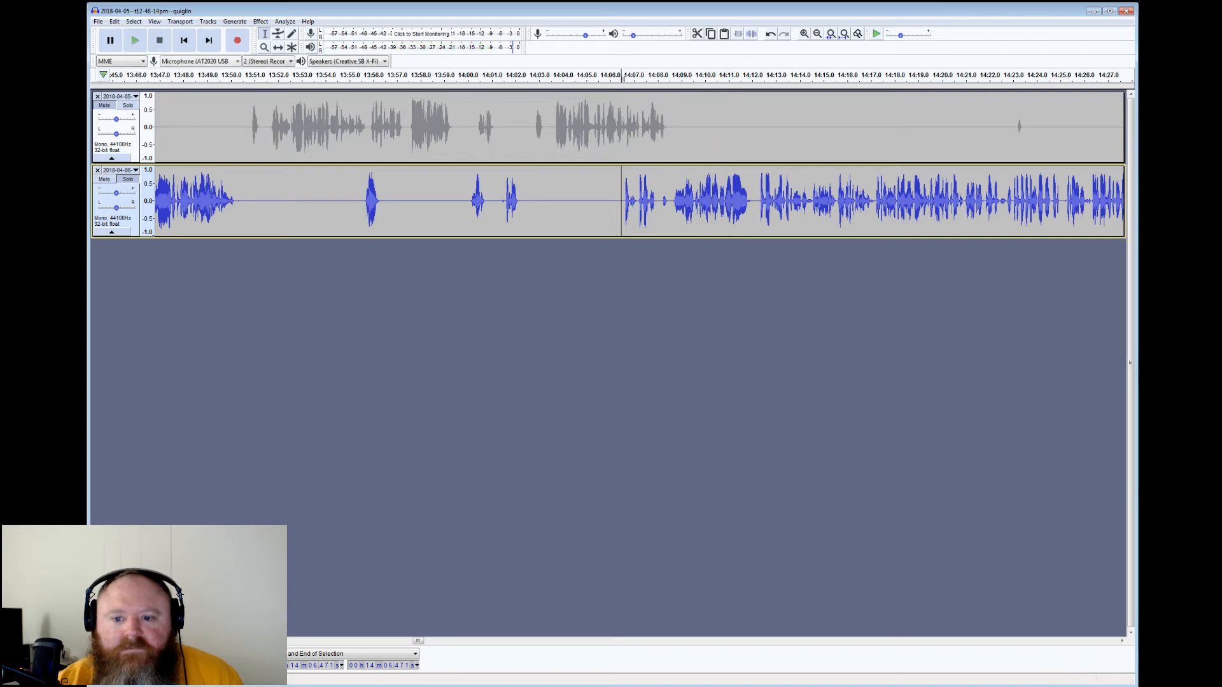
pyautogui.moveTo(671, 195); pyautogui.dragTo(543, 195)
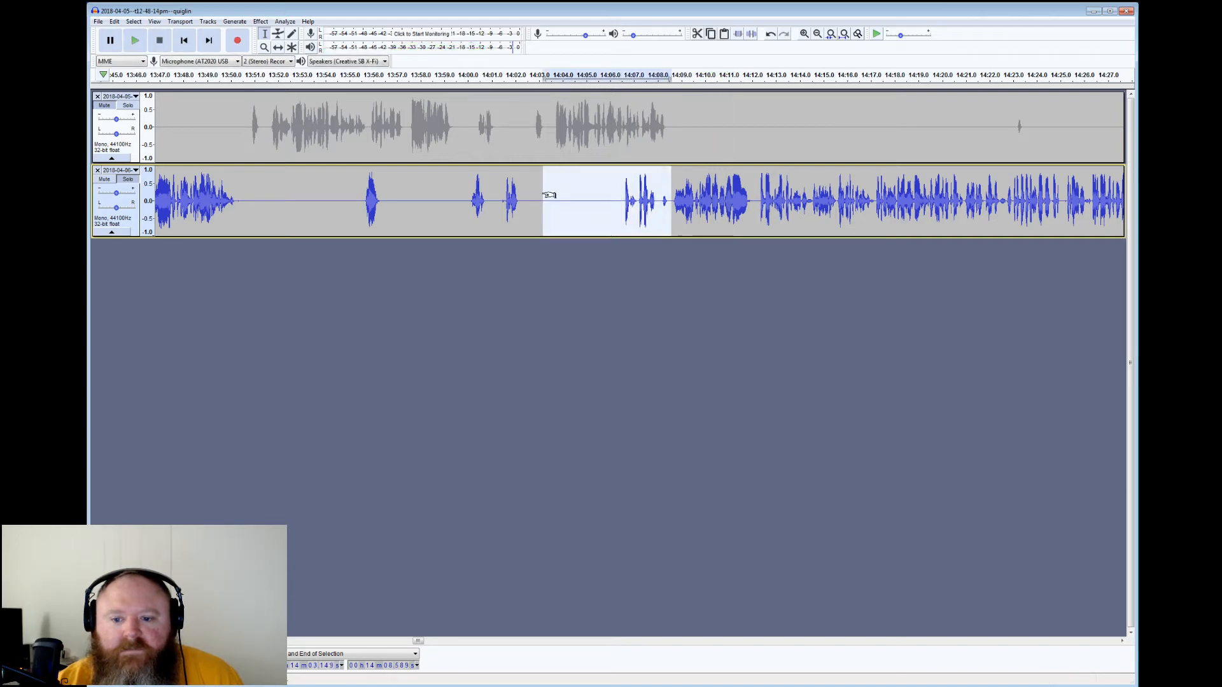
pyautogui.click(752, 33)
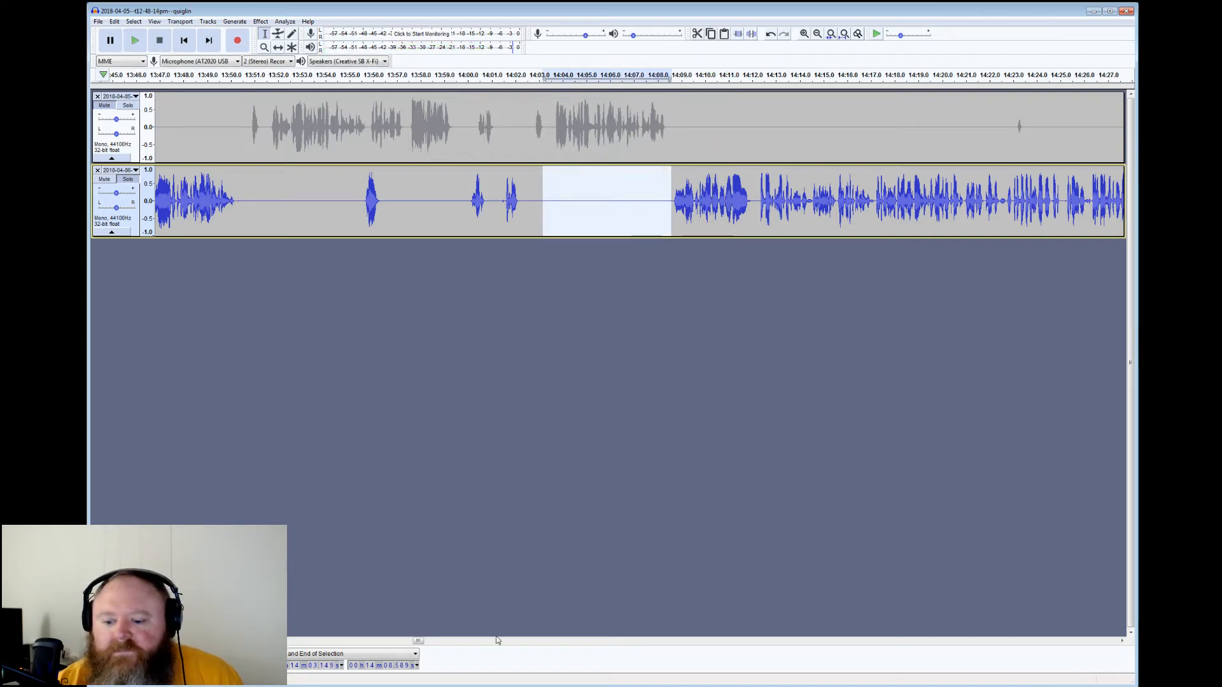
# Silence the lower track at about 14:40.1 to 14:40.4 and 14:56.6 to 15:01.9
pyautogui.moveTo(418, 641); pyautogui.dragTo(428, 641)
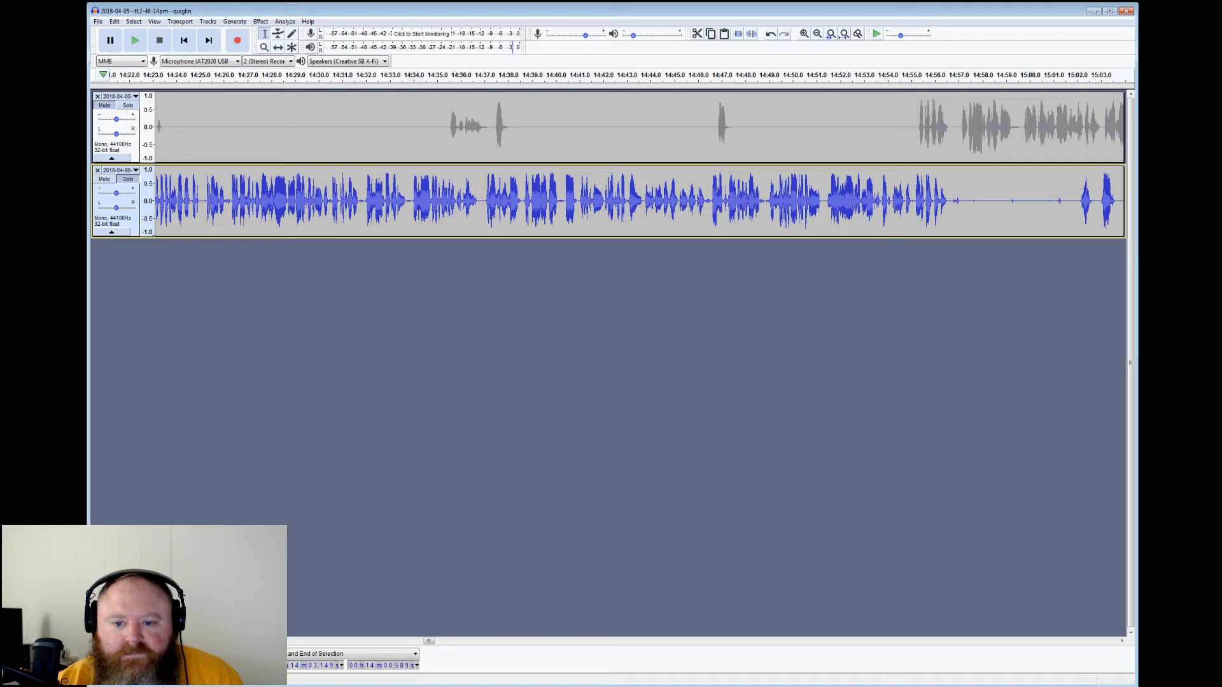
pyautogui.moveTo(565, 201); pyautogui.dragTo(559, 202)
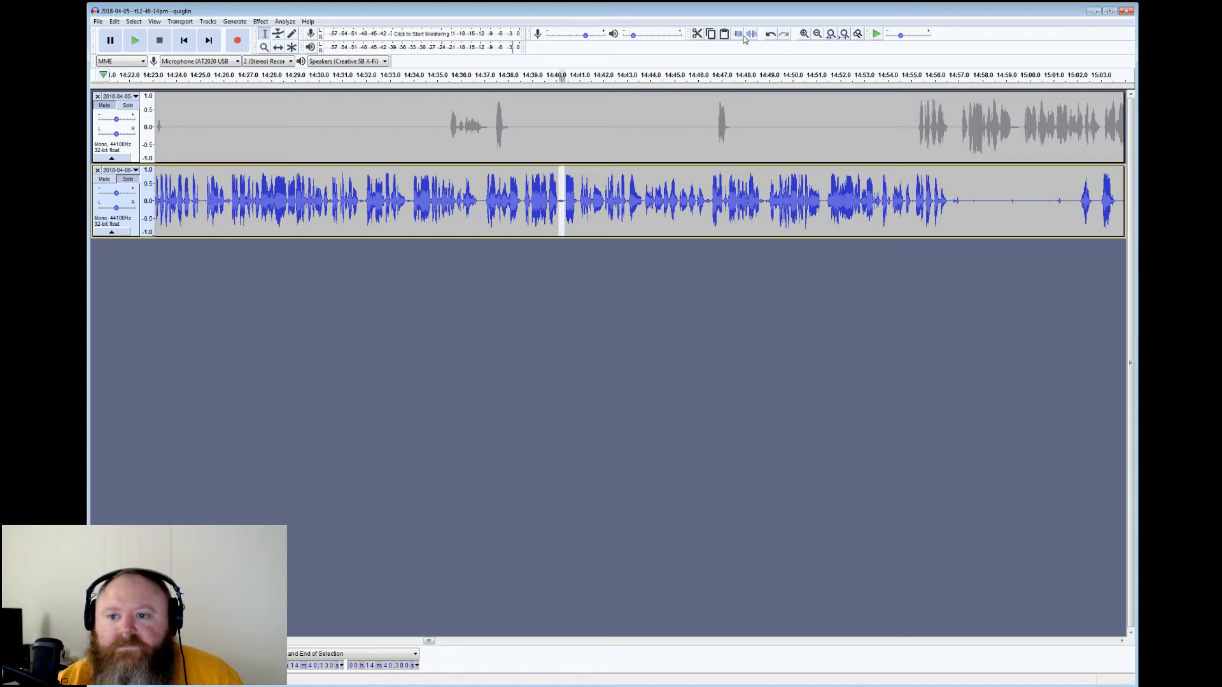
pyautogui.moveTo(949, 201); pyautogui.dragTo(1076, 201)
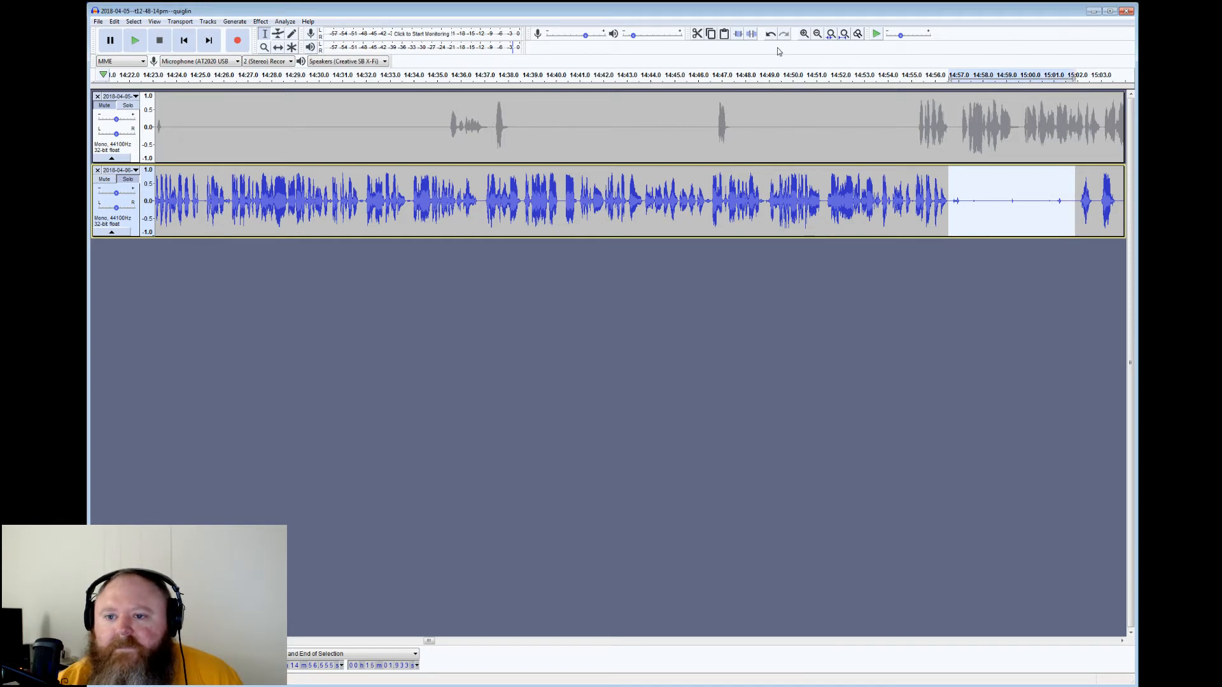
pyautogui.click(753, 35)
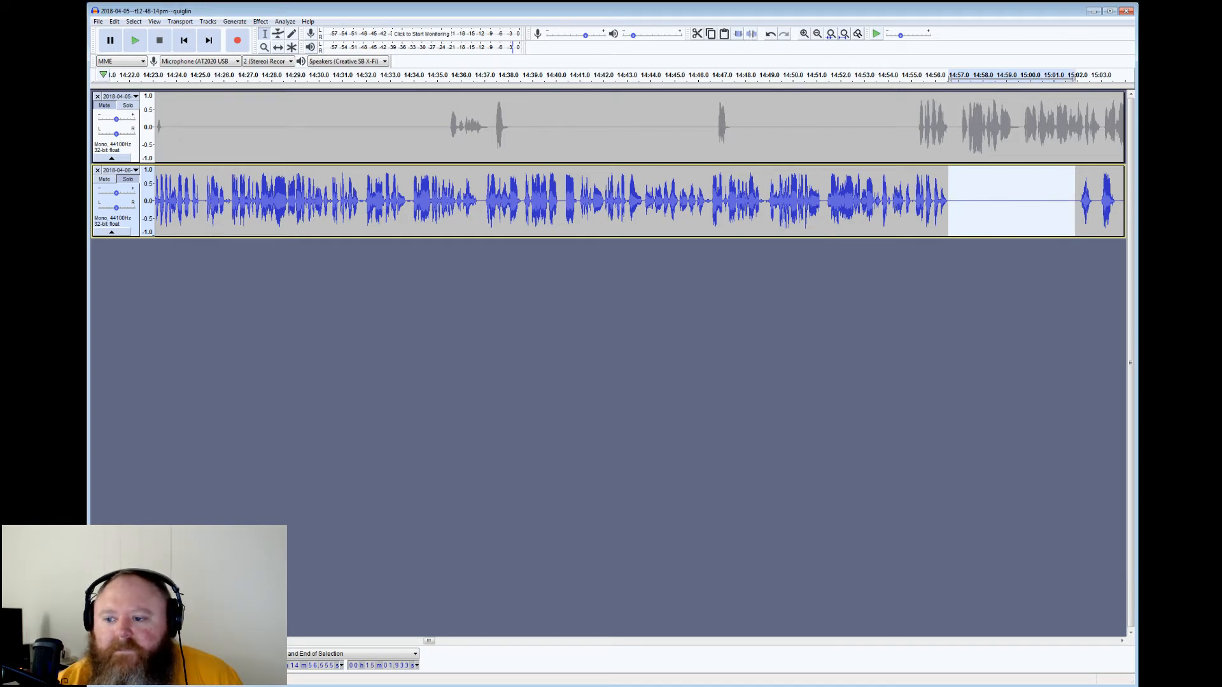
# Play from about 15:01.6, and silence the lower track at about 15:04.5 to 15:10.5 and 15:20.0 to 15:34.0
pyautogui.click(1069, 201)
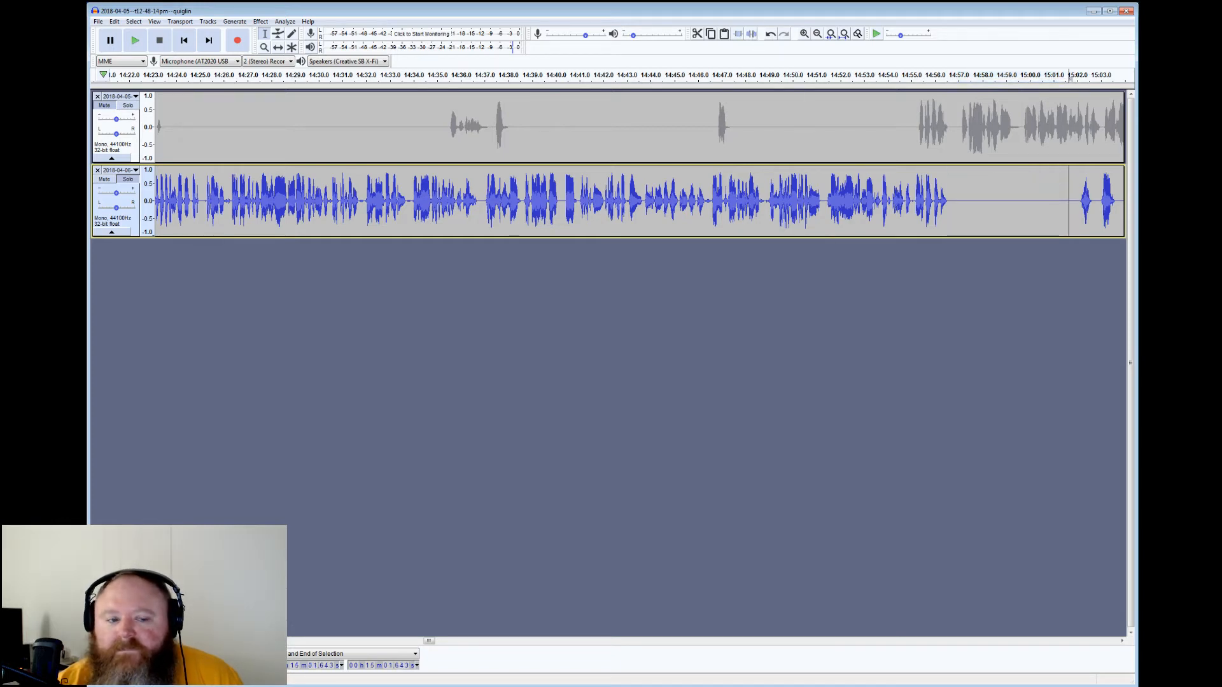
pyautogui.click(135, 40)
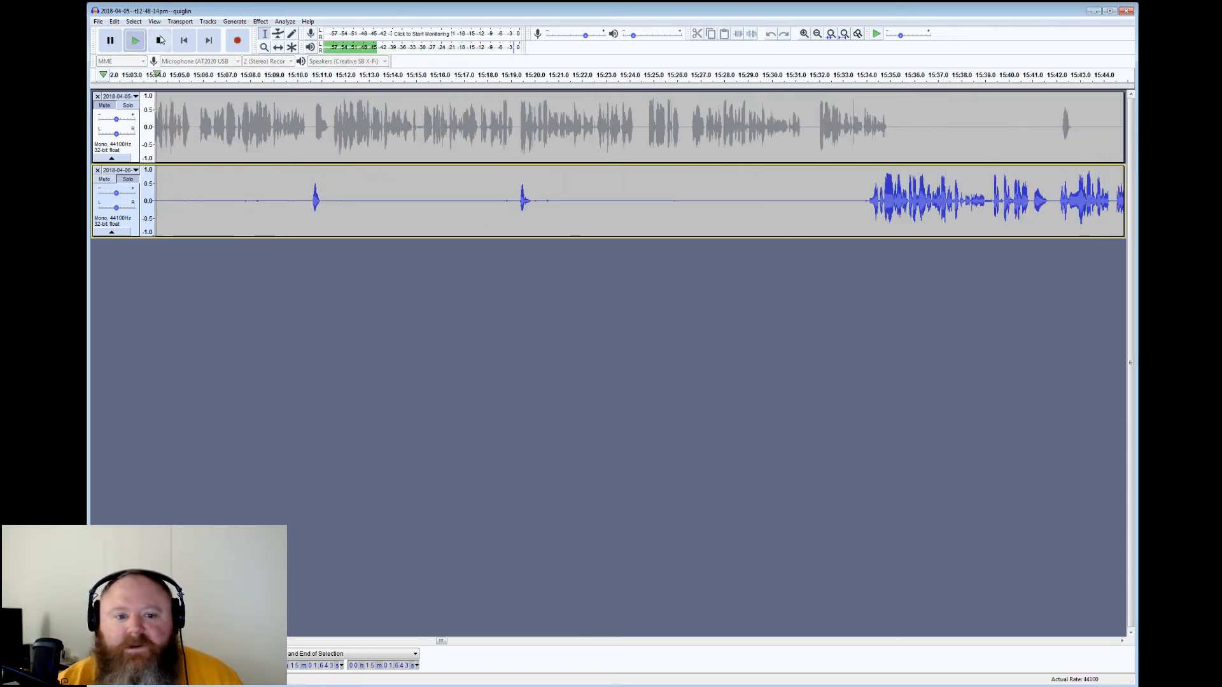
pyautogui.click(161, 40)
pyautogui.moveTo(310, 201); pyautogui.dragTo(167, 201)
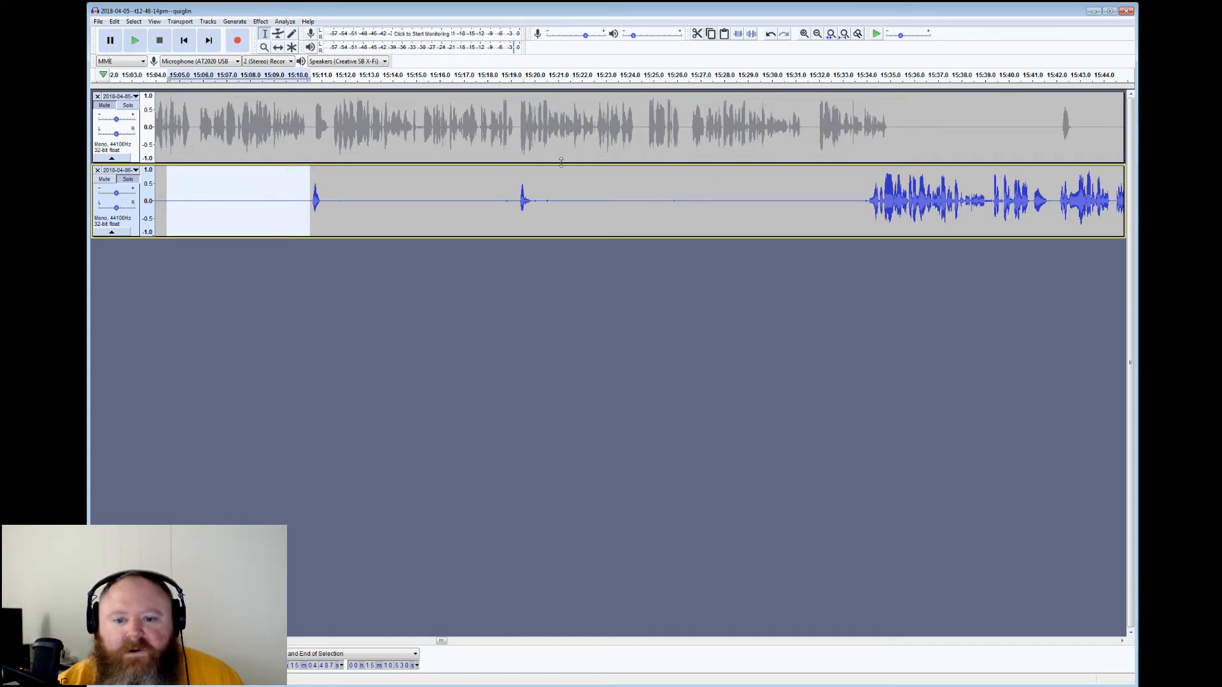
pyautogui.moveTo(535, 201); pyautogui.dragTo(865, 195)
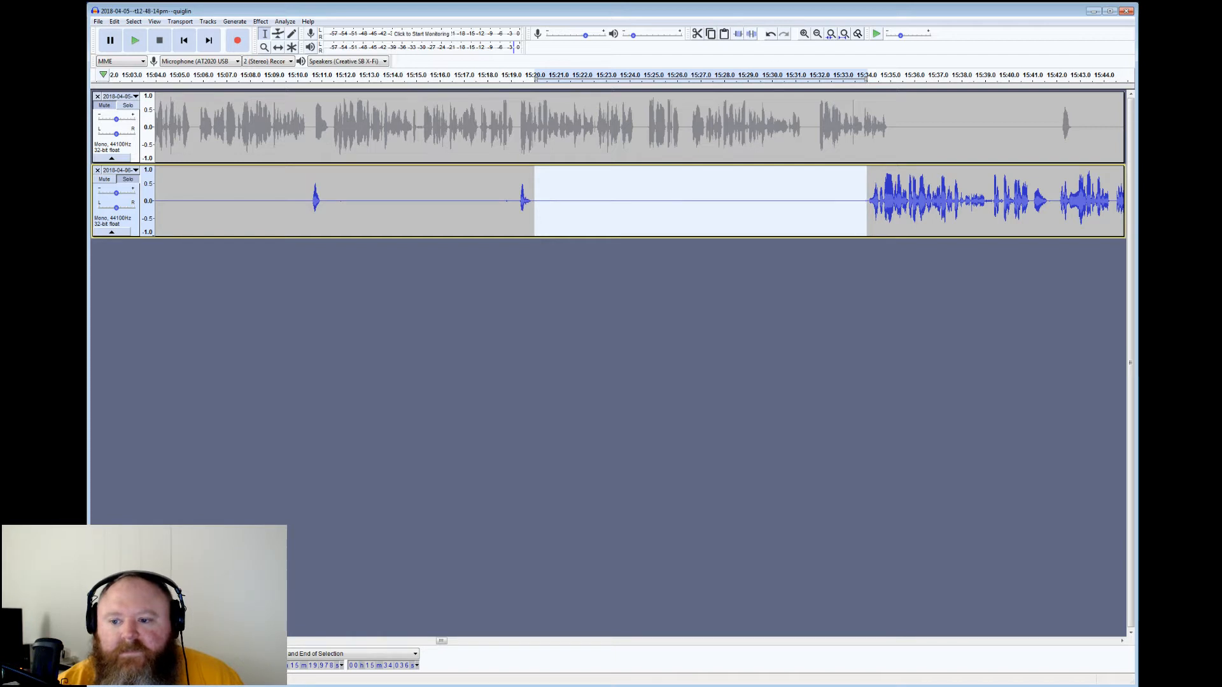
# Play from about 15:34.0, and silence the lower track's short gap at about 15:39.0 to 15:39.3
pyautogui.click(865, 196)
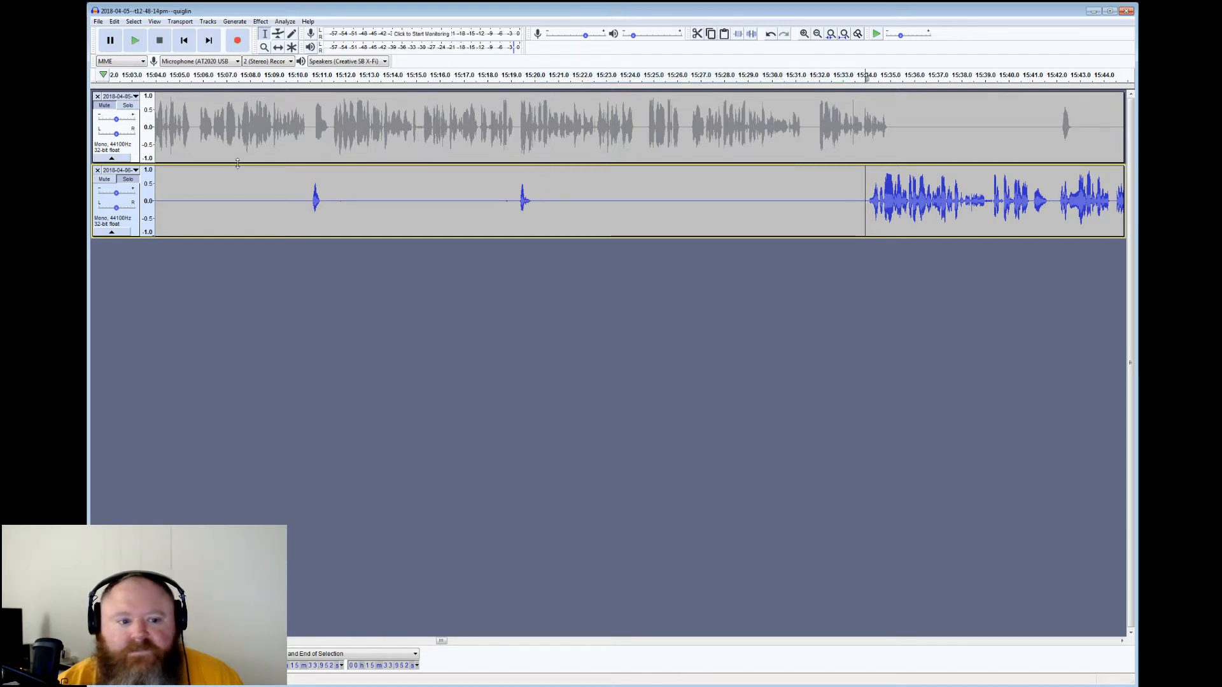
pyautogui.click(135, 40)
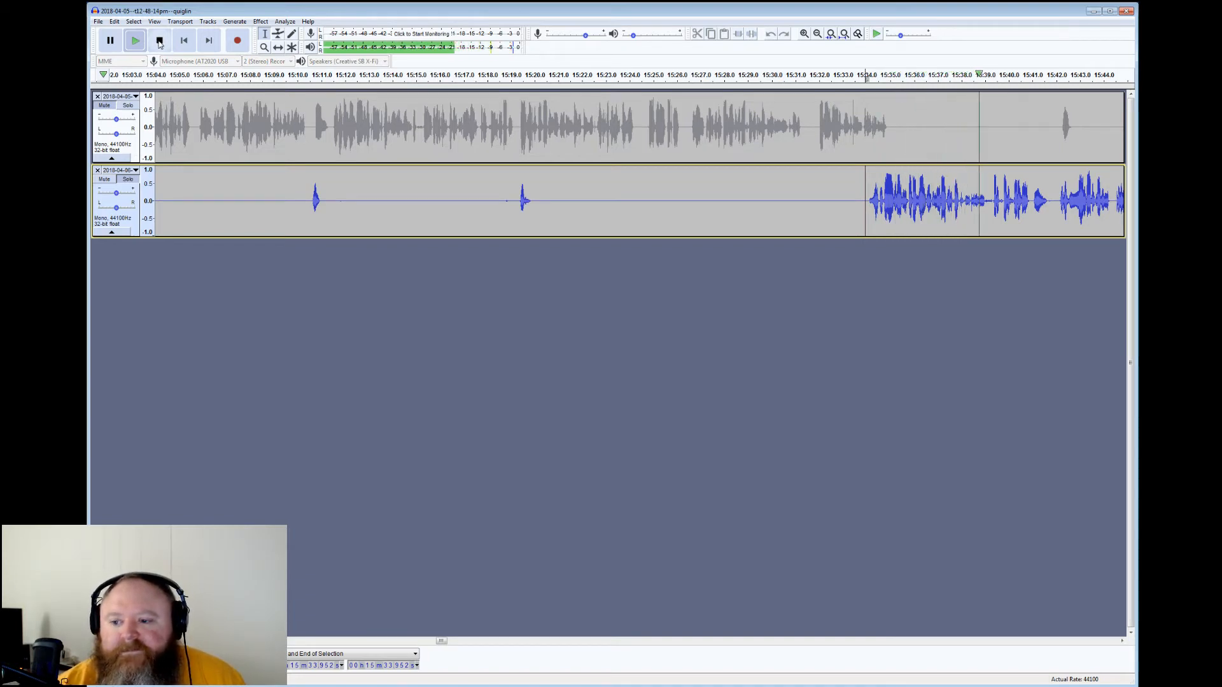
pyautogui.click(159, 40)
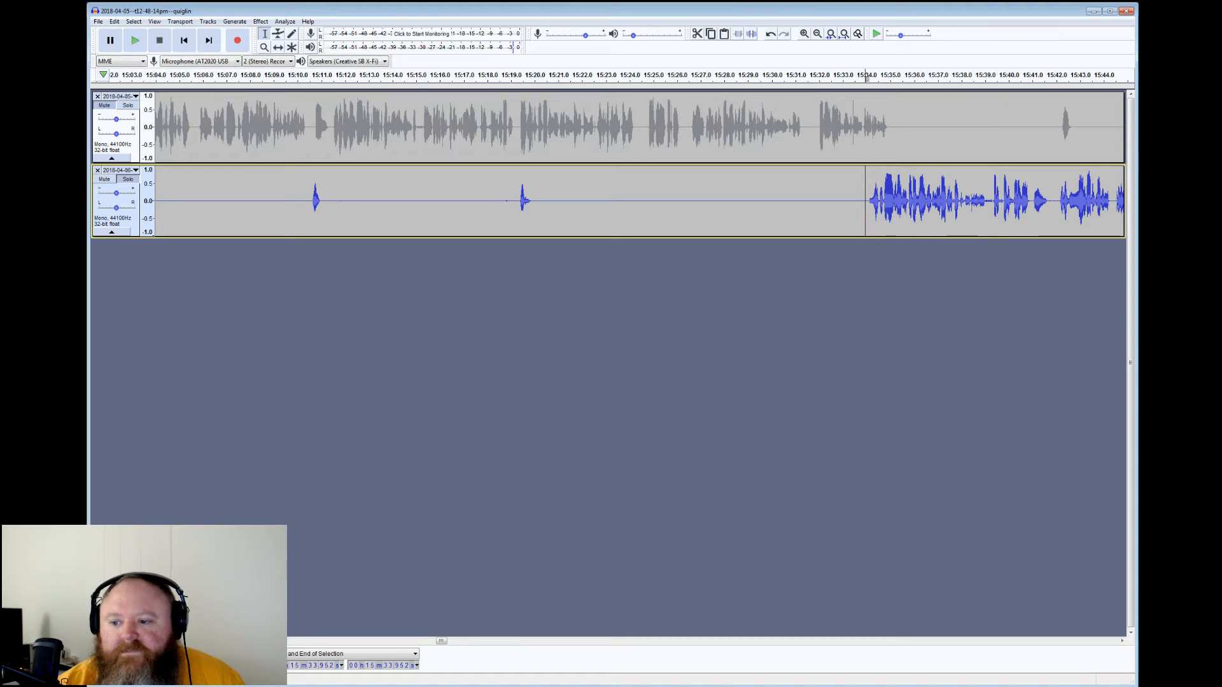
pyautogui.moveTo(993, 201); pyautogui.dragTo(986, 201)
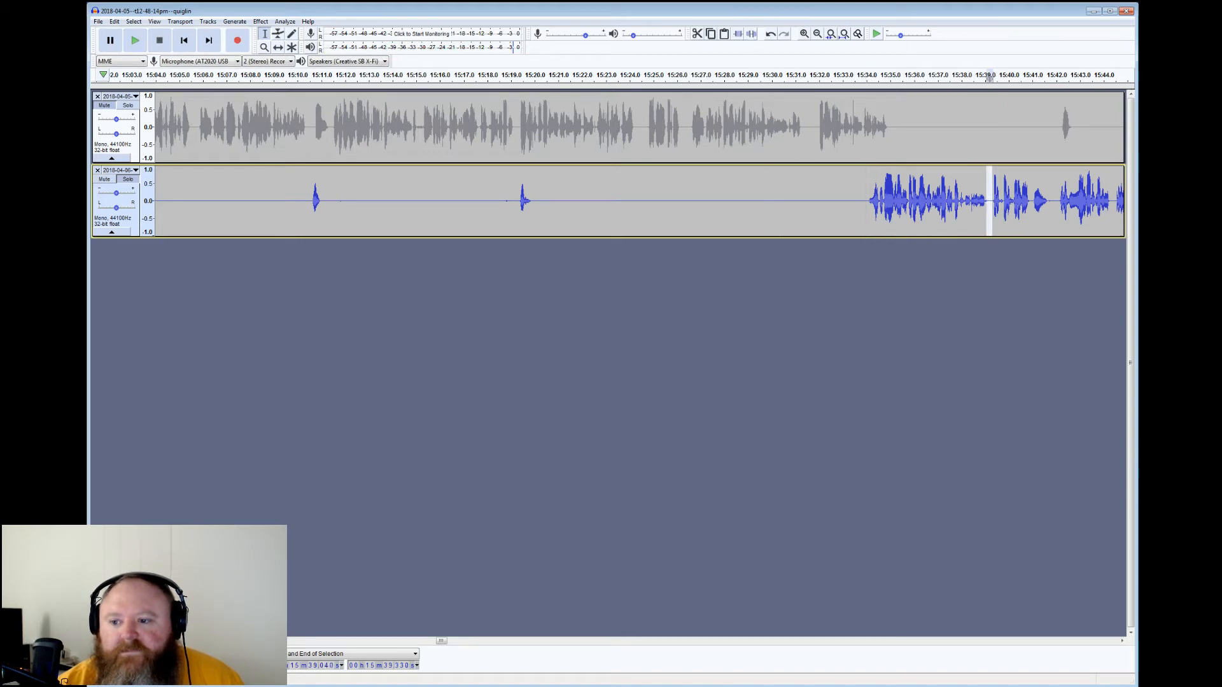
# Play from about 15:39.2, and silence the lower track's noisy pauses from about 15:54 onward, ending with 16:12.2 to 16:22.0
pyautogui.click(991, 76)
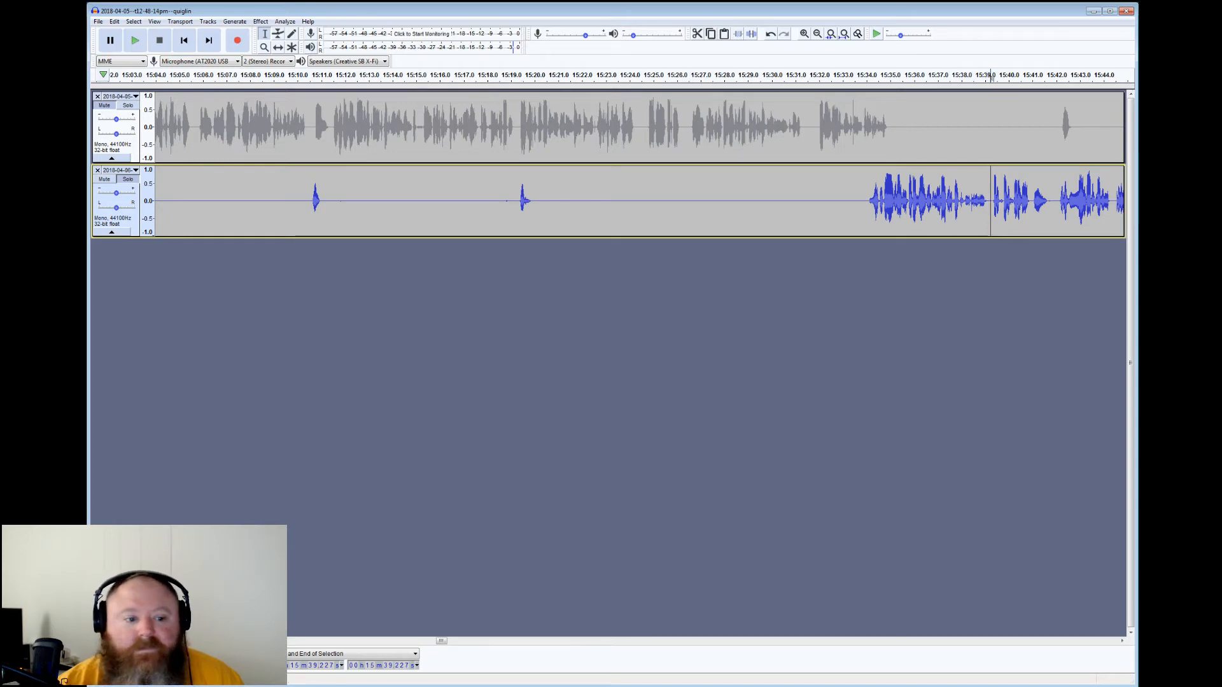
pyautogui.press('space')
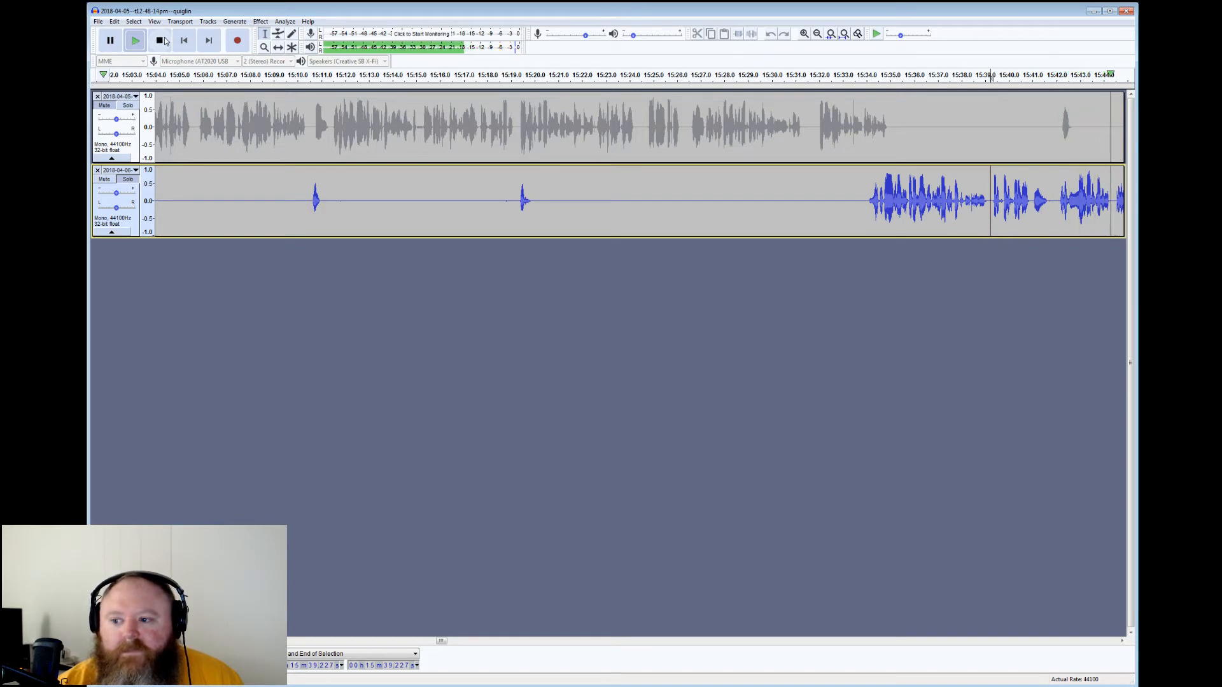
pyautogui.click(160, 40)
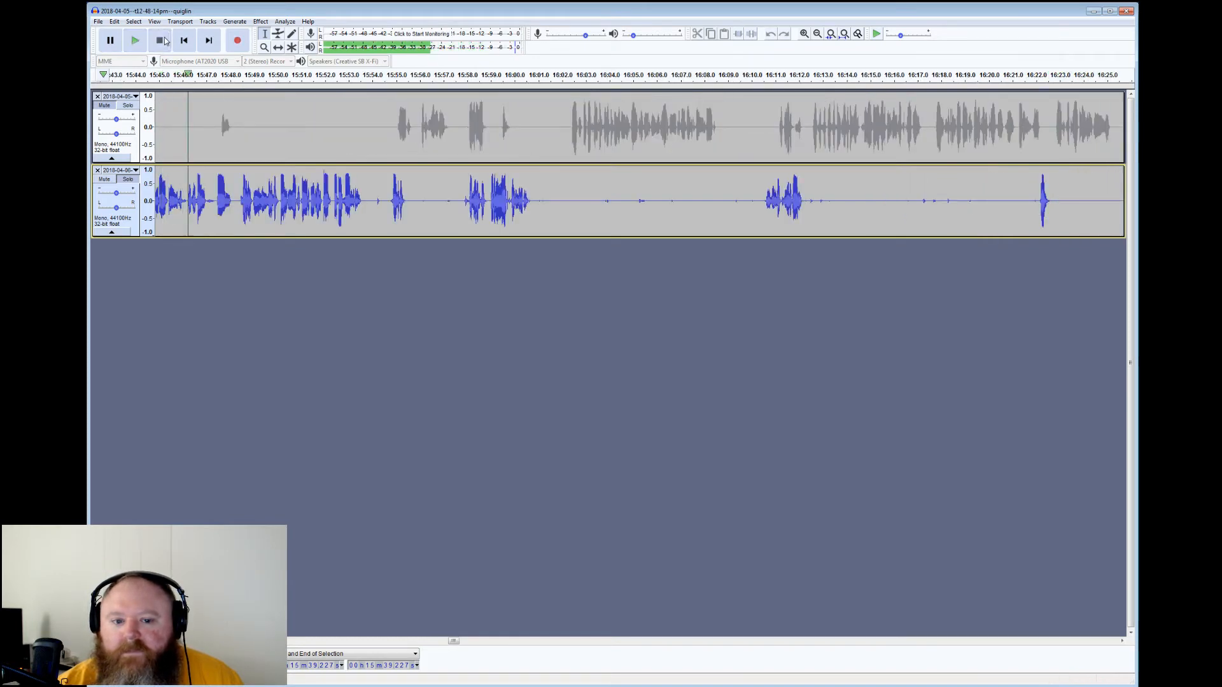
pyautogui.moveTo(367, 75); pyautogui.dragTo(1036, 75)
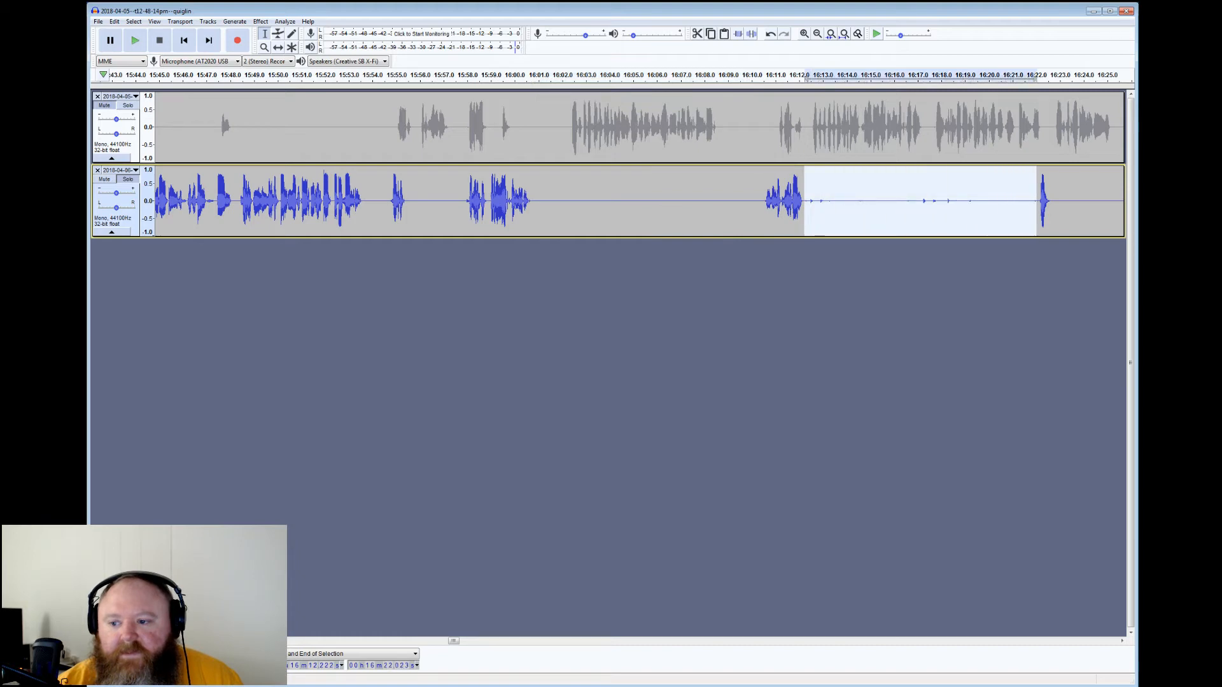
pyautogui.click(754, 36)
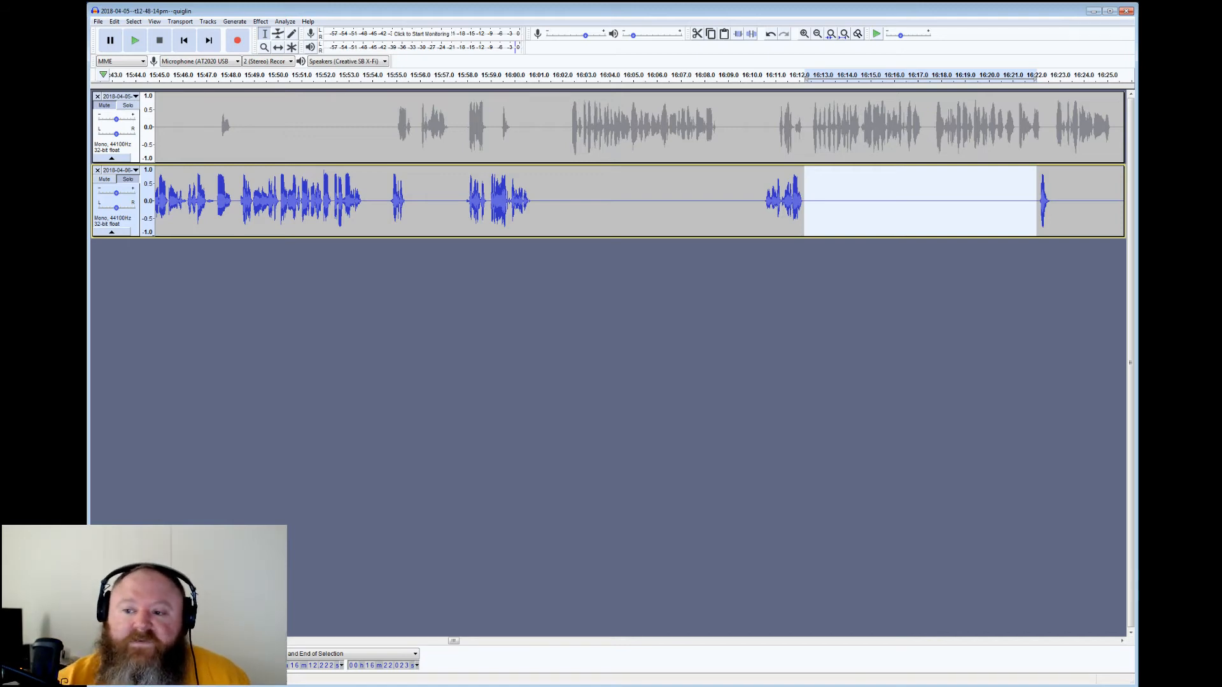
# Play from about 16:27.7, and silence the lower track at about 16:28.3 to 16:34.9, 16:35.8 to 16:38, 16:40.7 to 16:43.2 and 16:52.2 to 16:52.5
pyautogui.click(1051, 200)
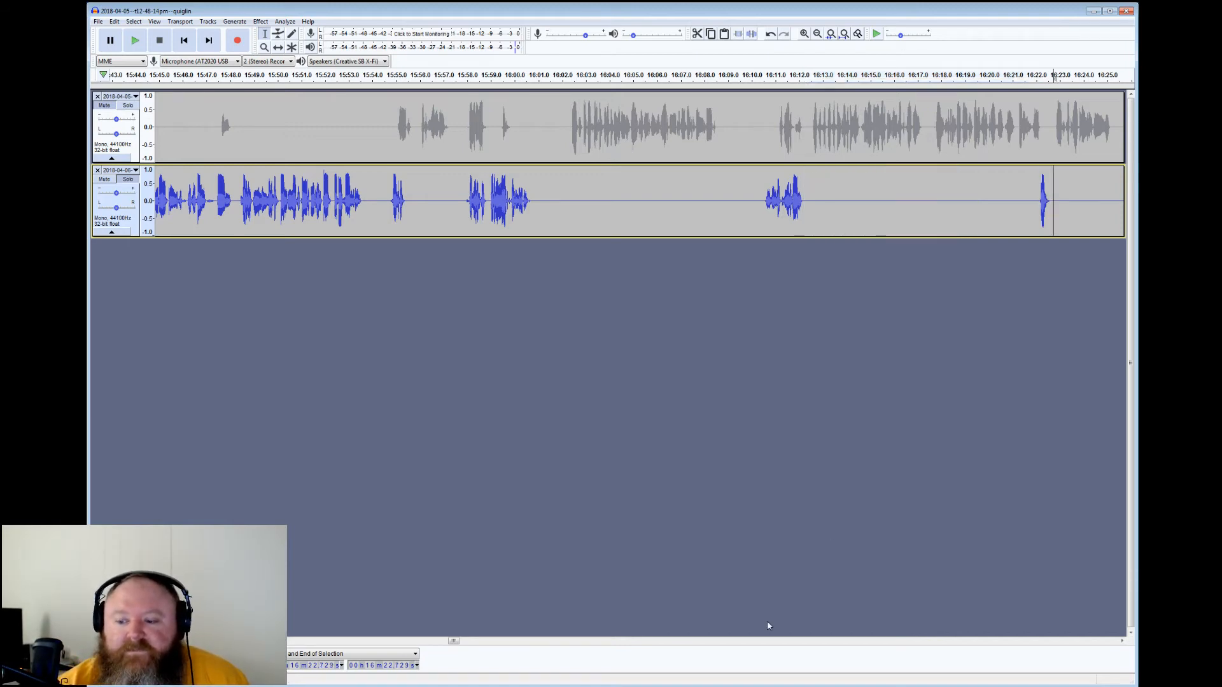
pyautogui.moveTo(453, 643); pyautogui.dragTo(462, 644)
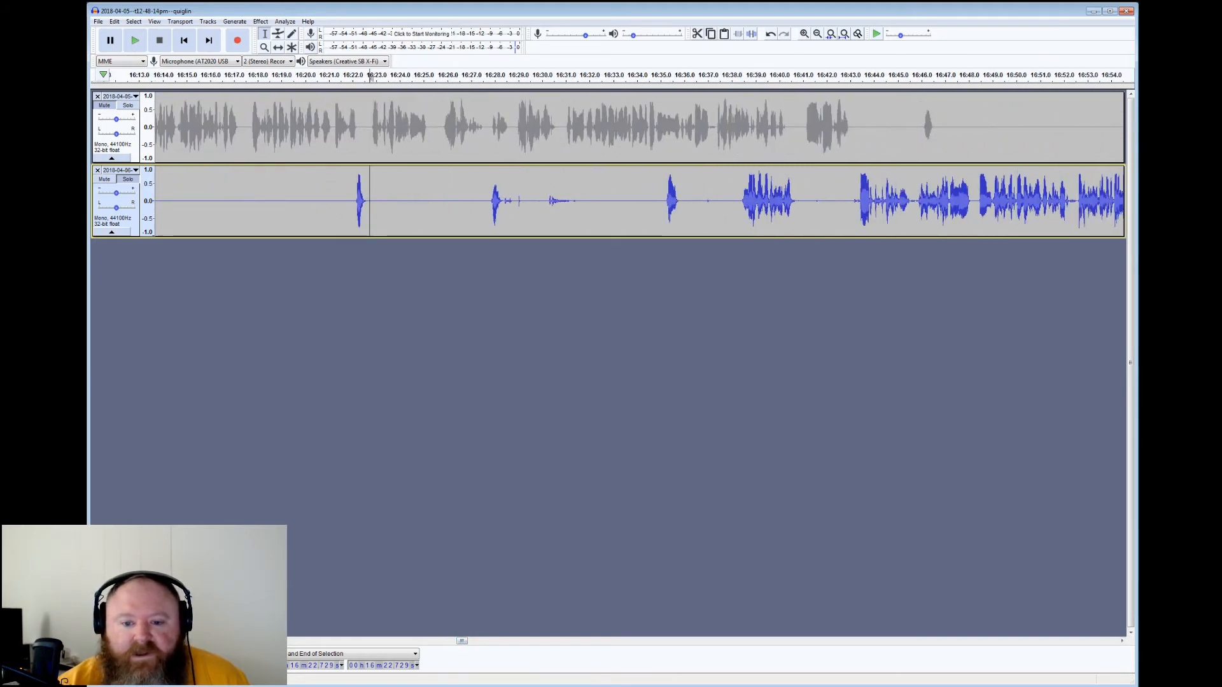
pyautogui.click(487, 201)
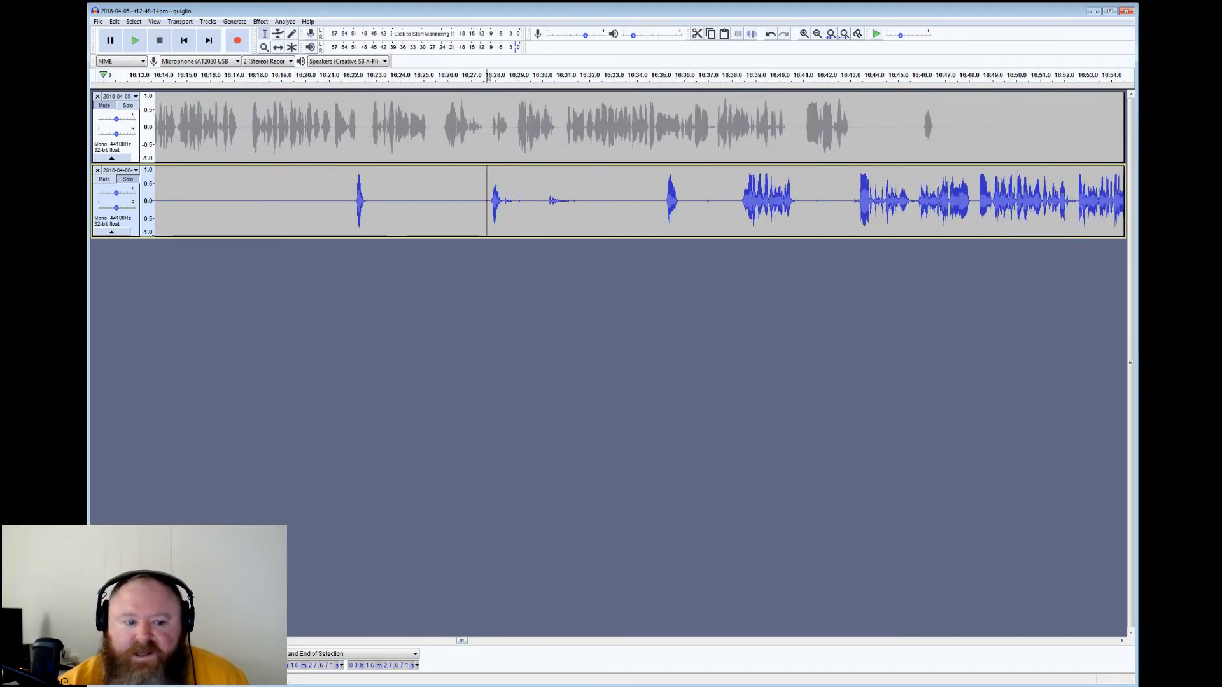
pyautogui.click(134, 43)
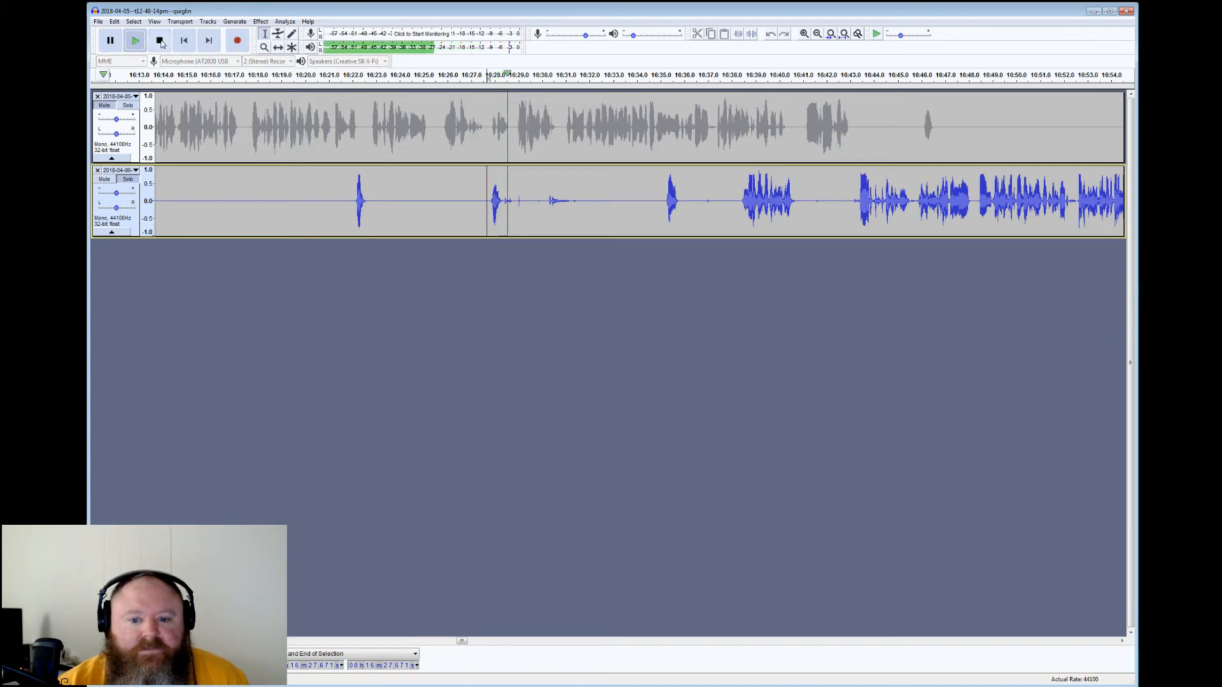
pyautogui.click(159, 41)
pyautogui.moveTo(503, 201); pyautogui.dragTo(658, 202)
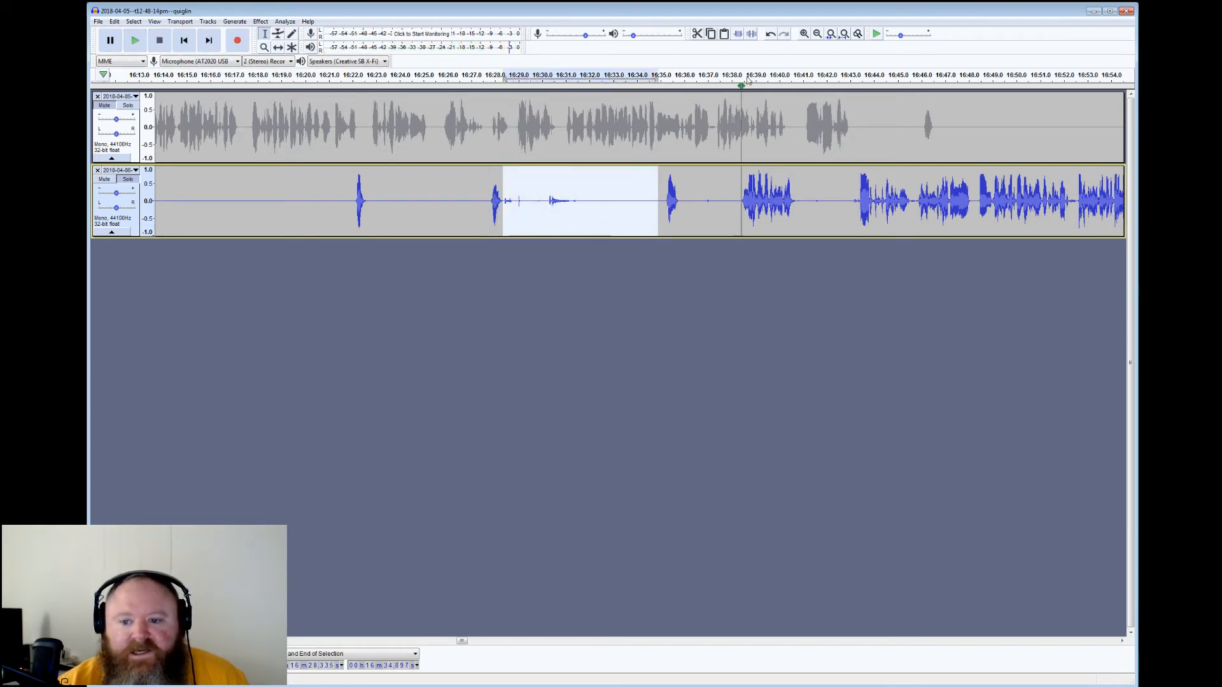
pyautogui.click(751, 33)
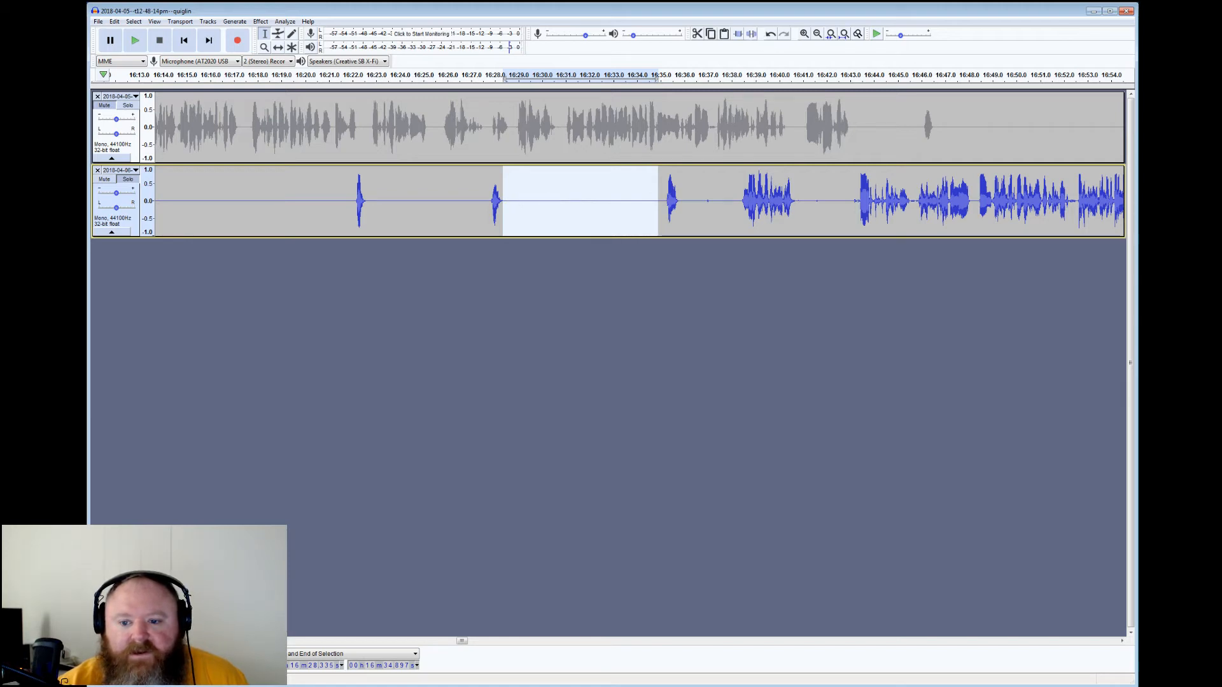
pyautogui.moveTo(680, 184); pyautogui.dragTo(856, 185)
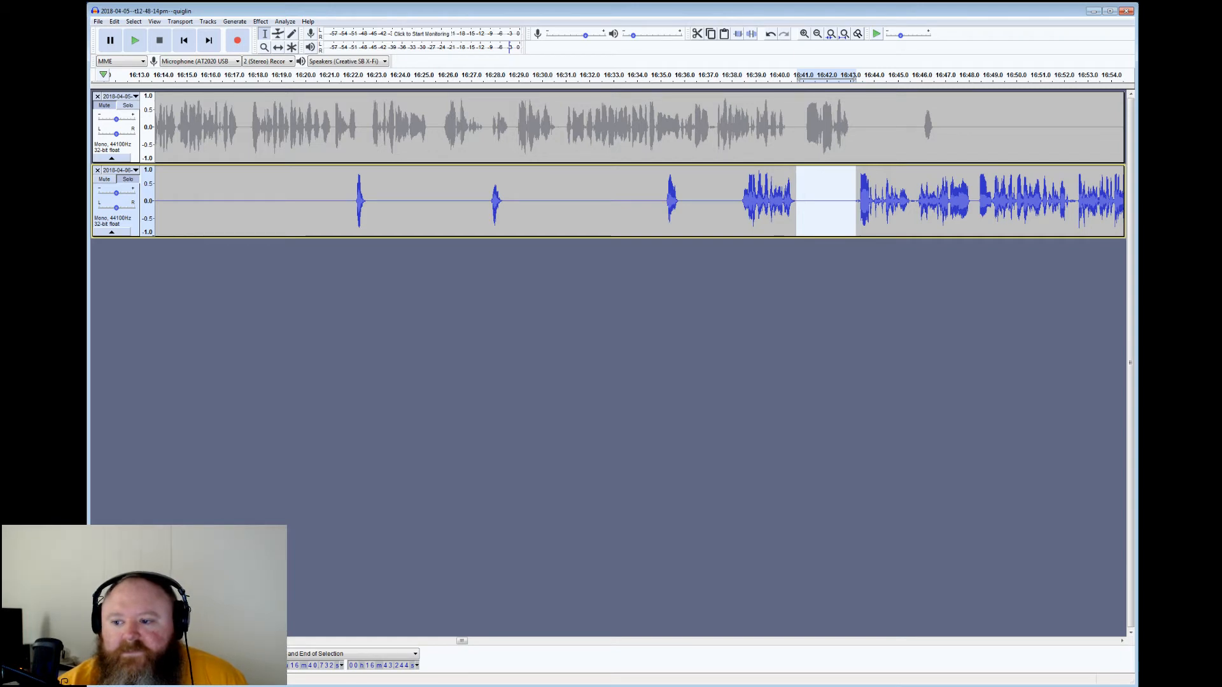
pyautogui.moveTo(1077, 190); pyautogui.dragTo(1068, 191)
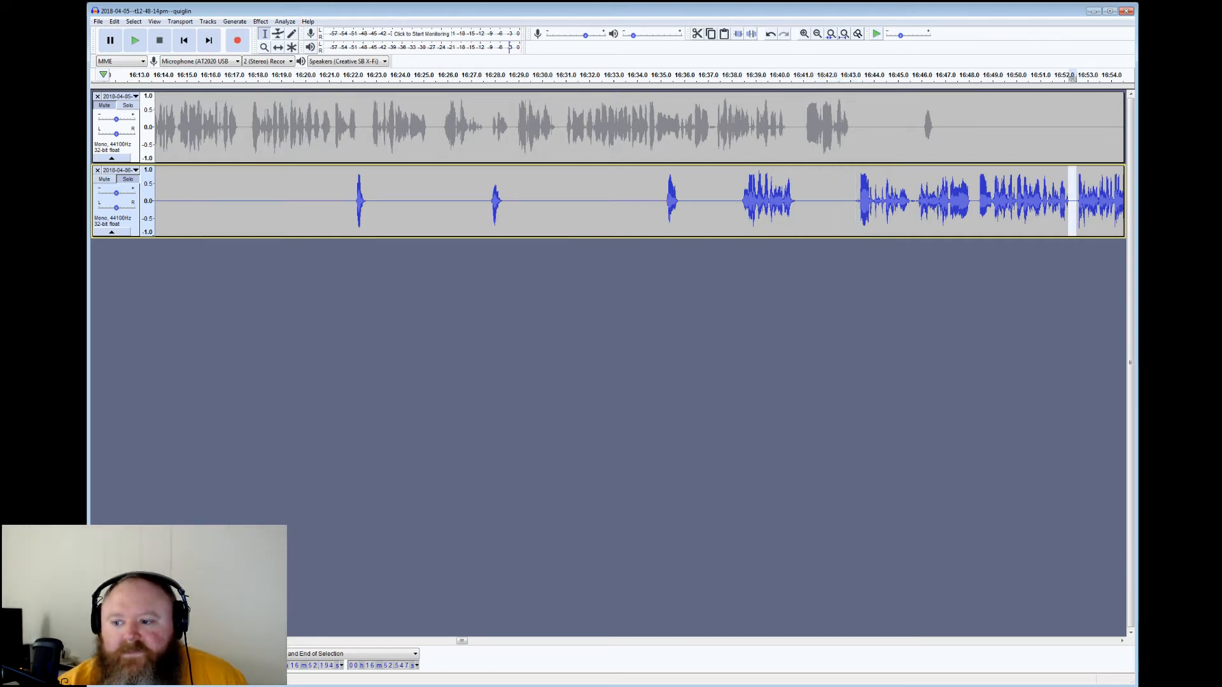
# Play from about 16:52.4, and silence the lower track at about 16:58.5 to 16:58.8, 17:09.8 to 17:16.1, 17:17.0 to 17:22.3 and 17:22.9 to 17:30.8
pyautogui.click(1073, 76)
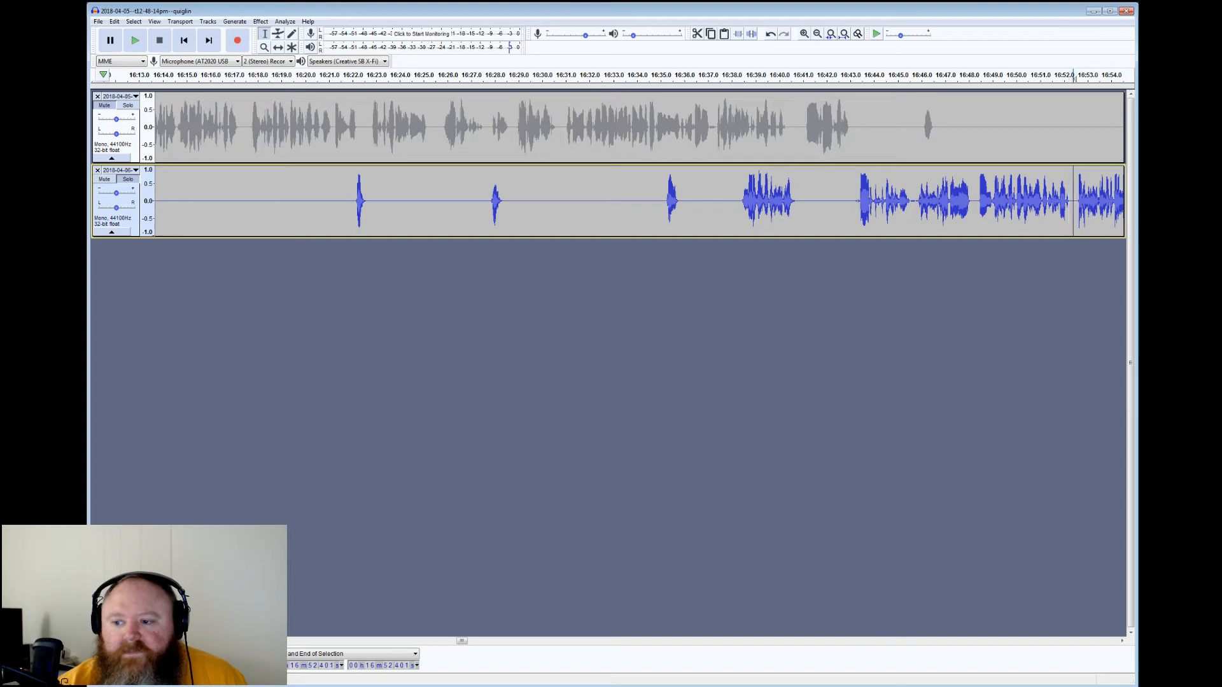
pyautogui.click(136, 42)
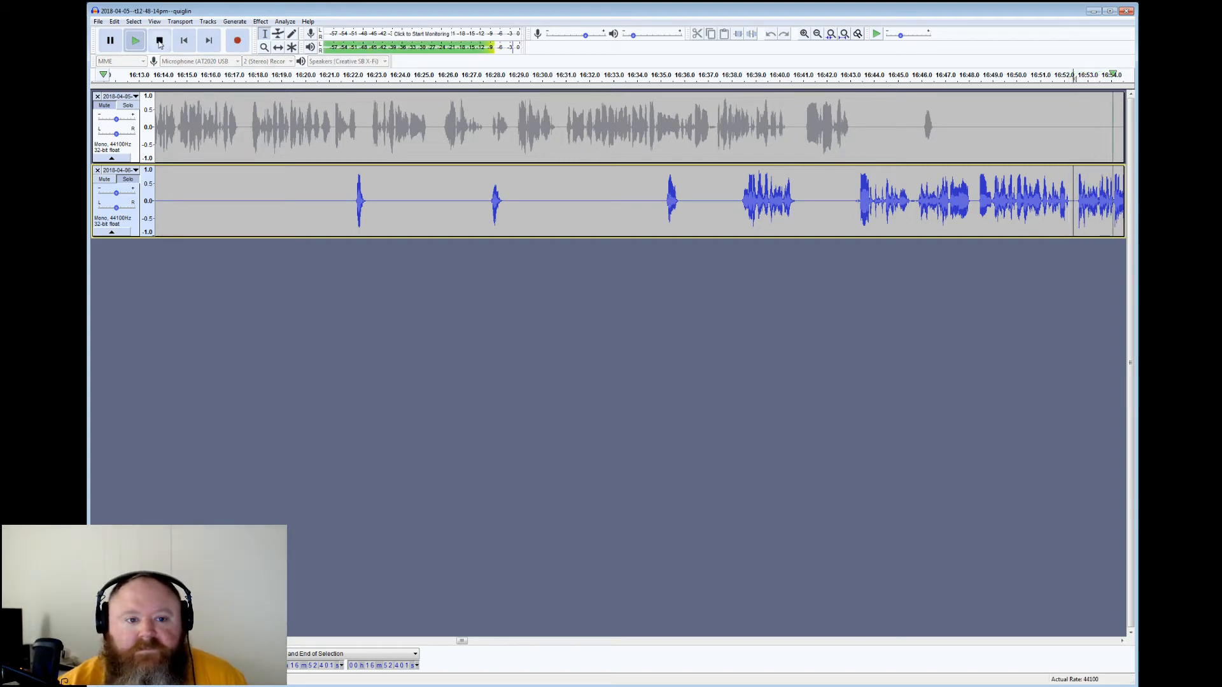
pyautogui.click(159, 40)
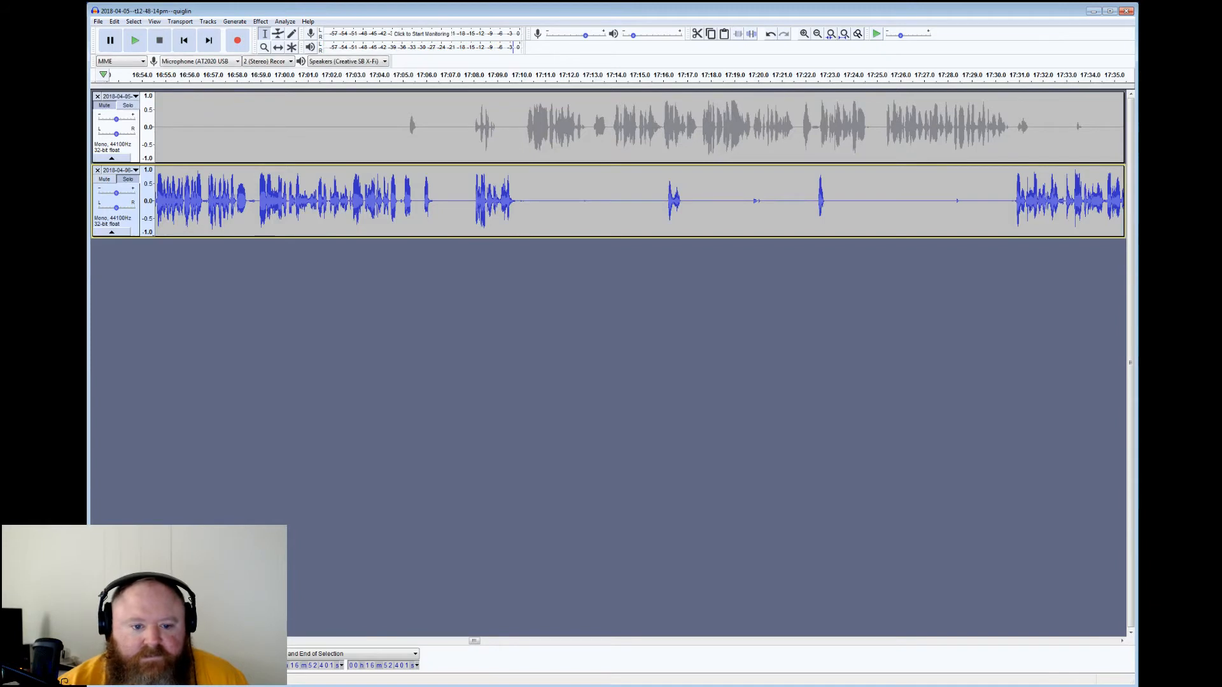
pyautogui.moveTo(254, 75); pyautogui.dragTo(250, 76)
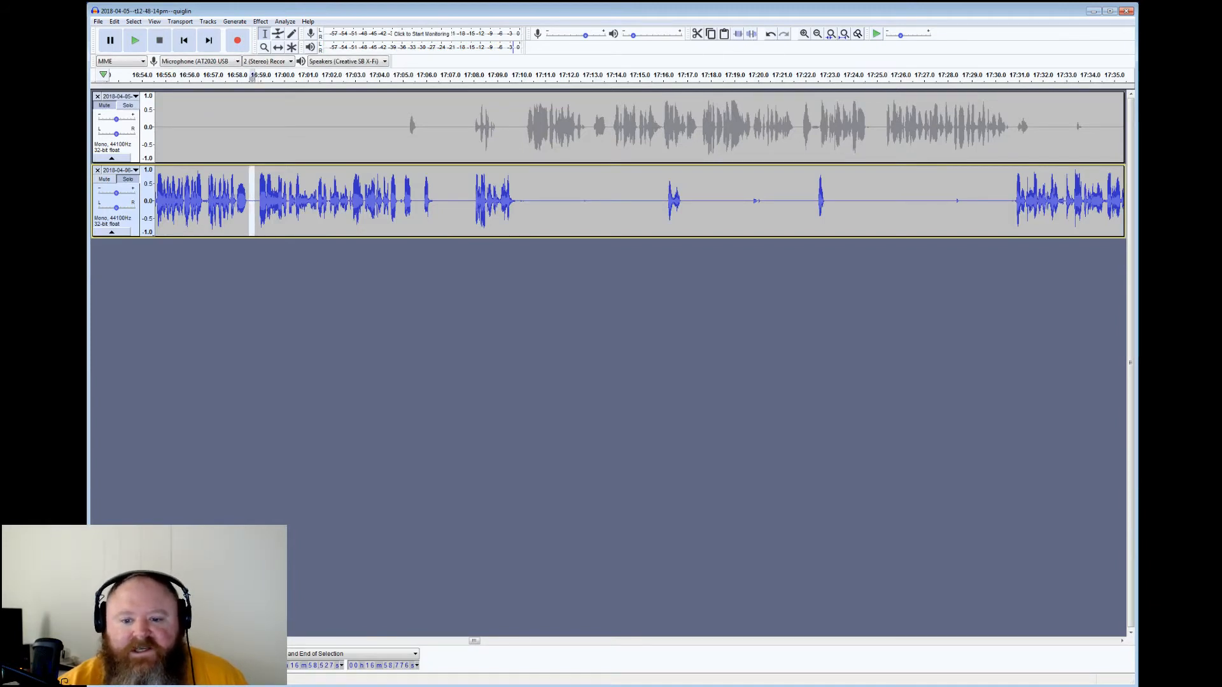
pyautogui.moveTo(517, 75); pyautogui.dragTo(664, 75)
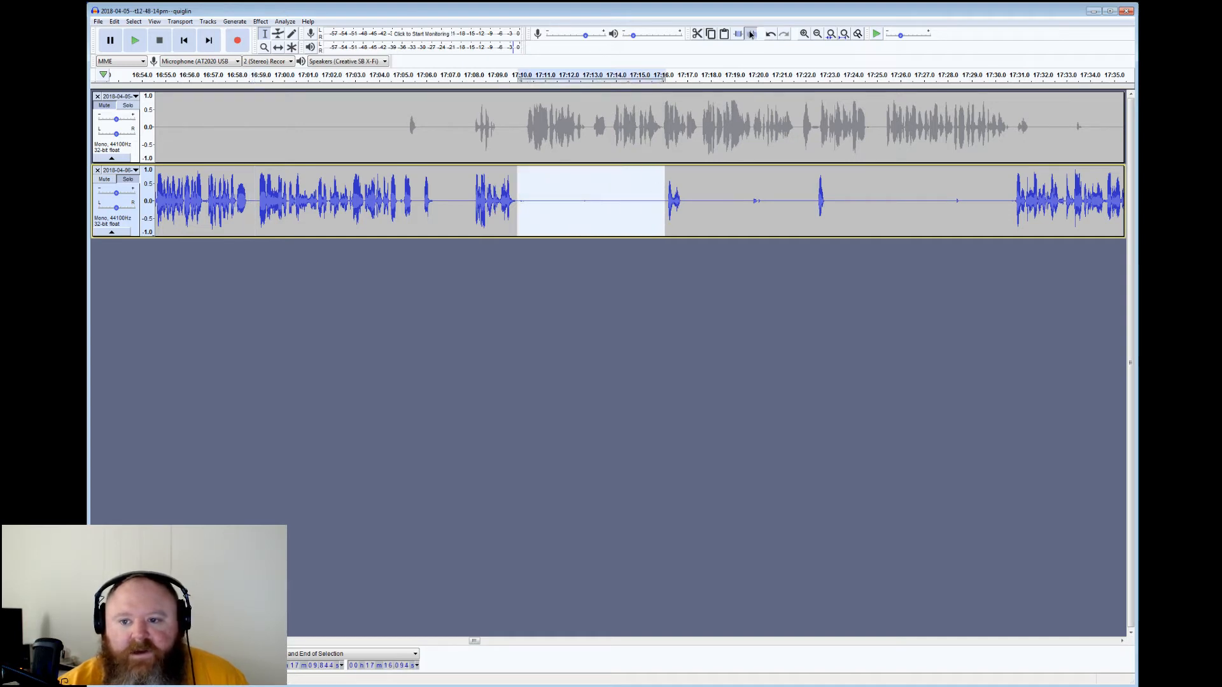
pyautogui.moveTo(687, 185); pyautogui.dragTo(813, 185)
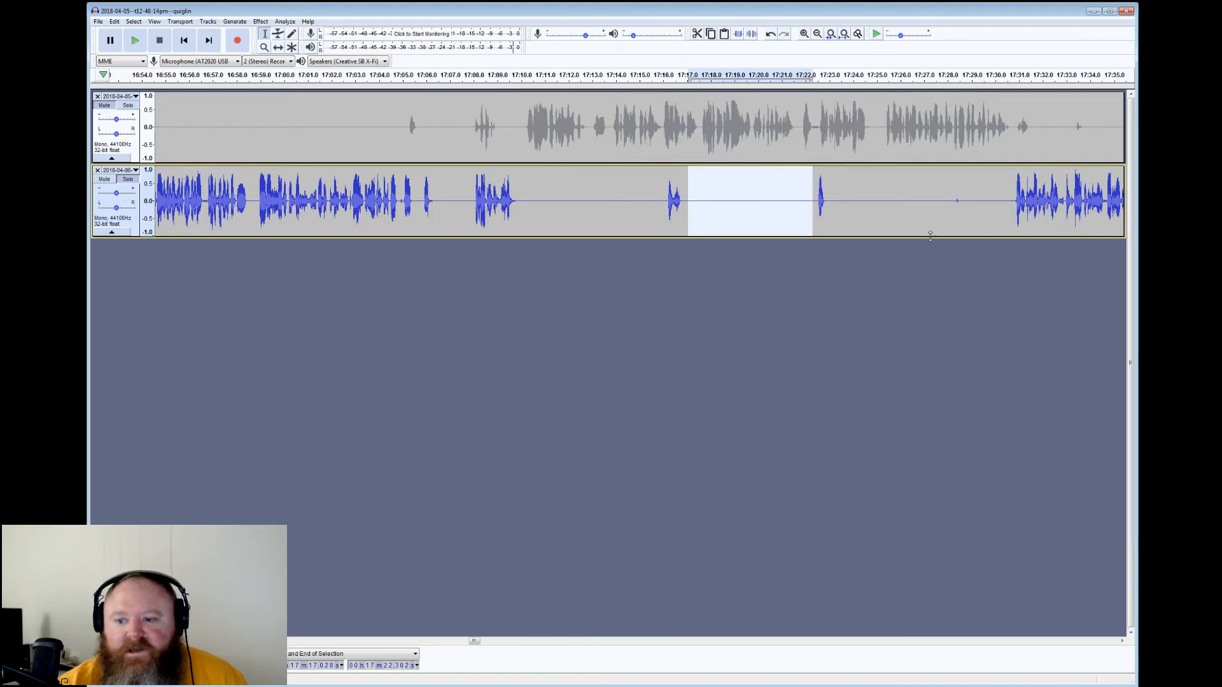
pyautogui.moveTo(827, 186); pyautogui.dragTo(1014, 186)
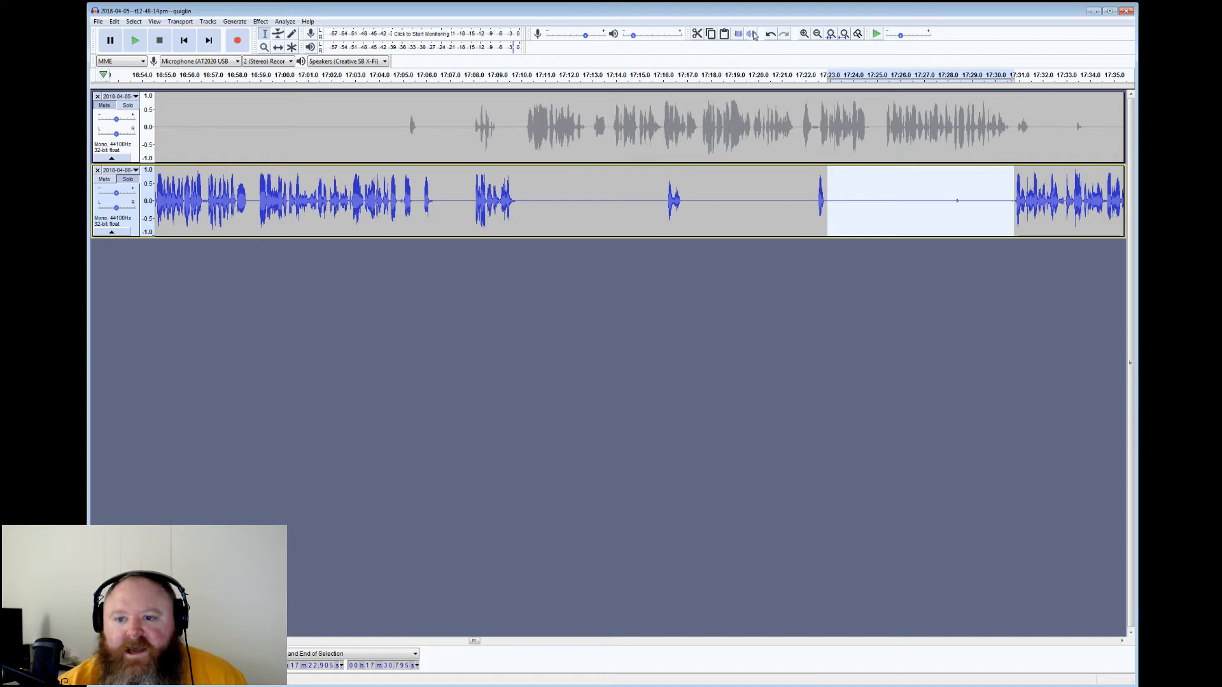
# Listen to the lower track's spoken passage from about 17:30.7 to check for stray sounds
pyautogui.click(1012, 197)
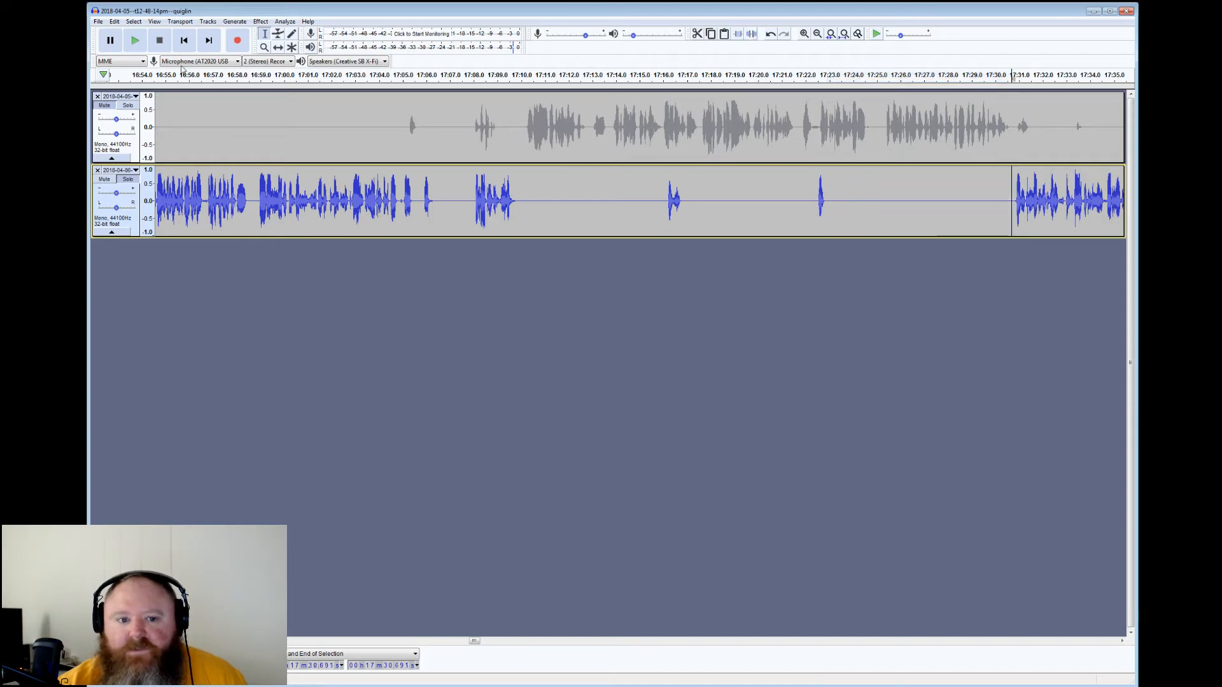
pyautogui.click(135, 40)
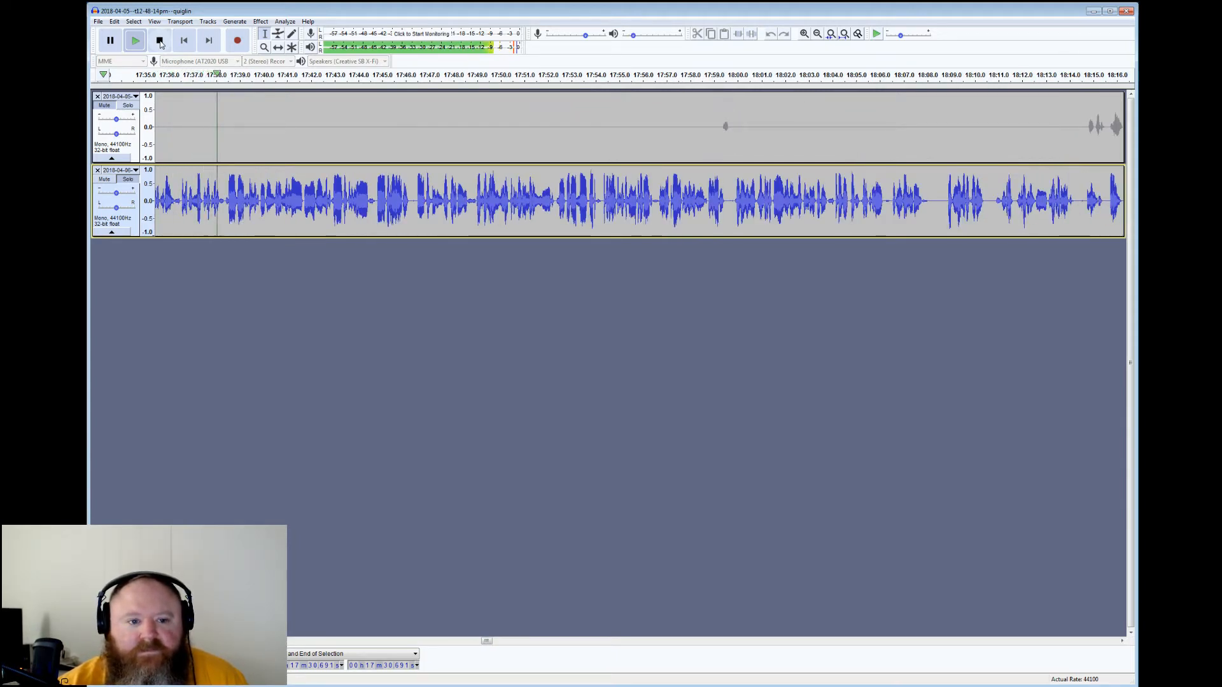
pyautogui.click(159, 41)
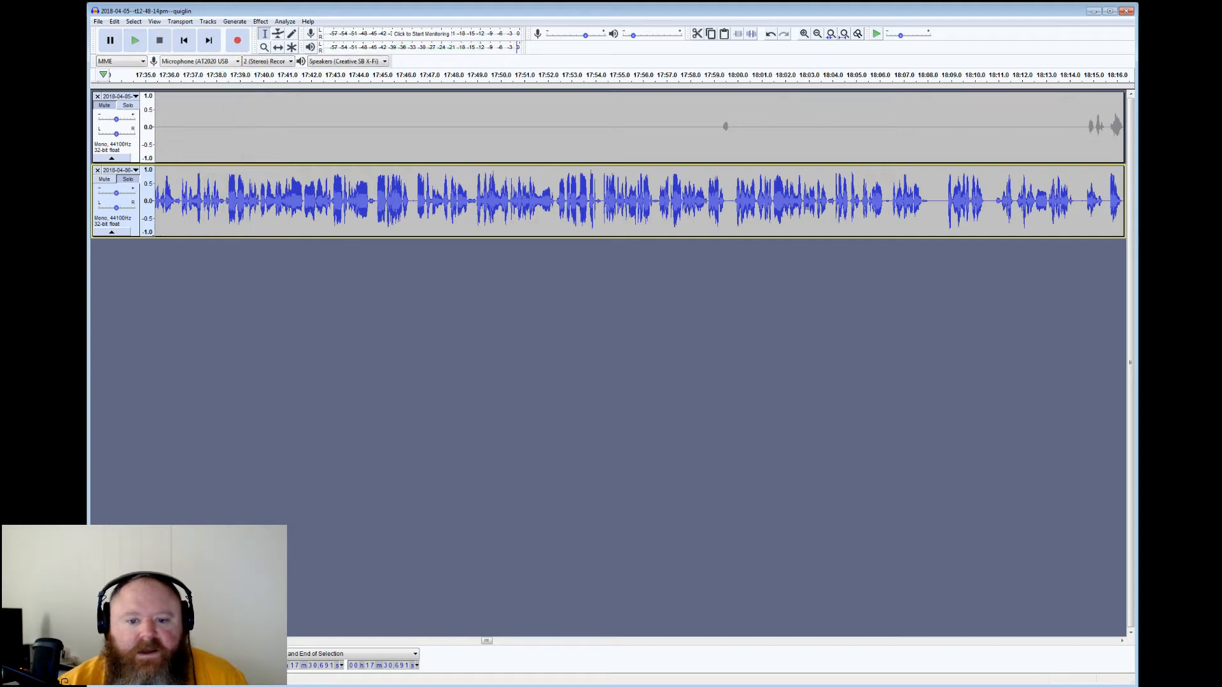
# Silence the lower track at about 17:48.6 to 17:49.0, 17:56.4 to 17:56.7 and 18:06.2 to 18:06.5
pyautogui.moveTo(476, 75); pyautogui.dragTo(469, 75)
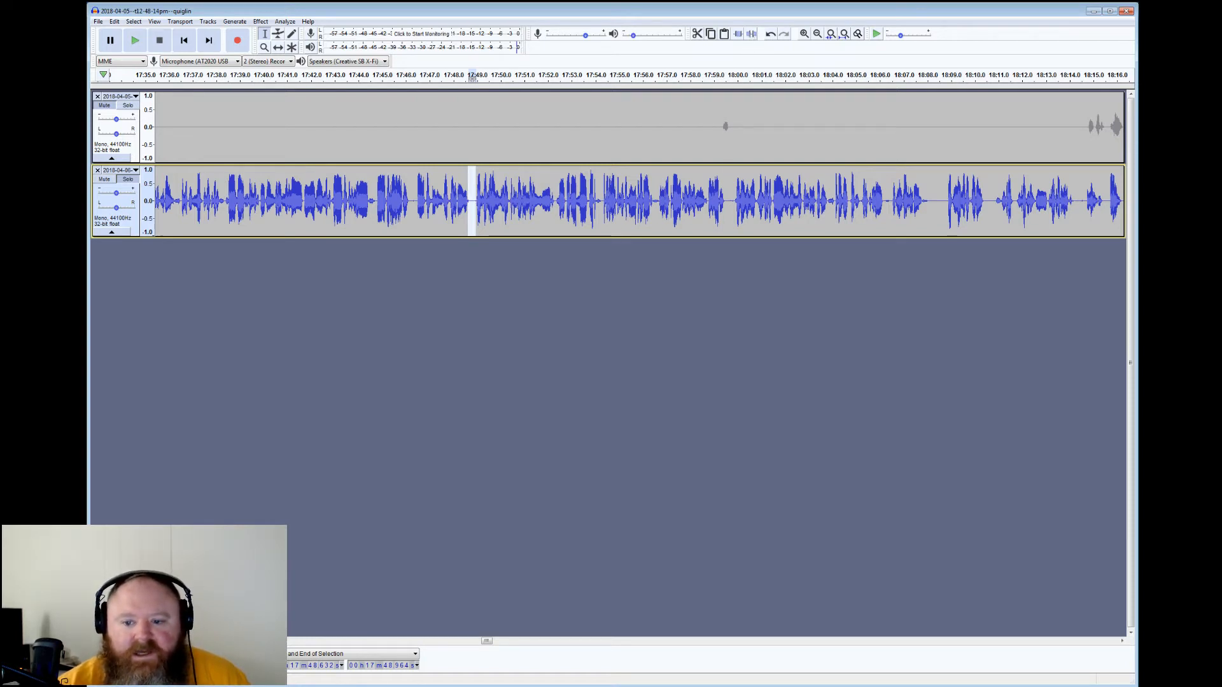
pyautogui.click(659, 75)
pyautogui.moveTo(659, 183); pyautogui.dragTo(654, 183)
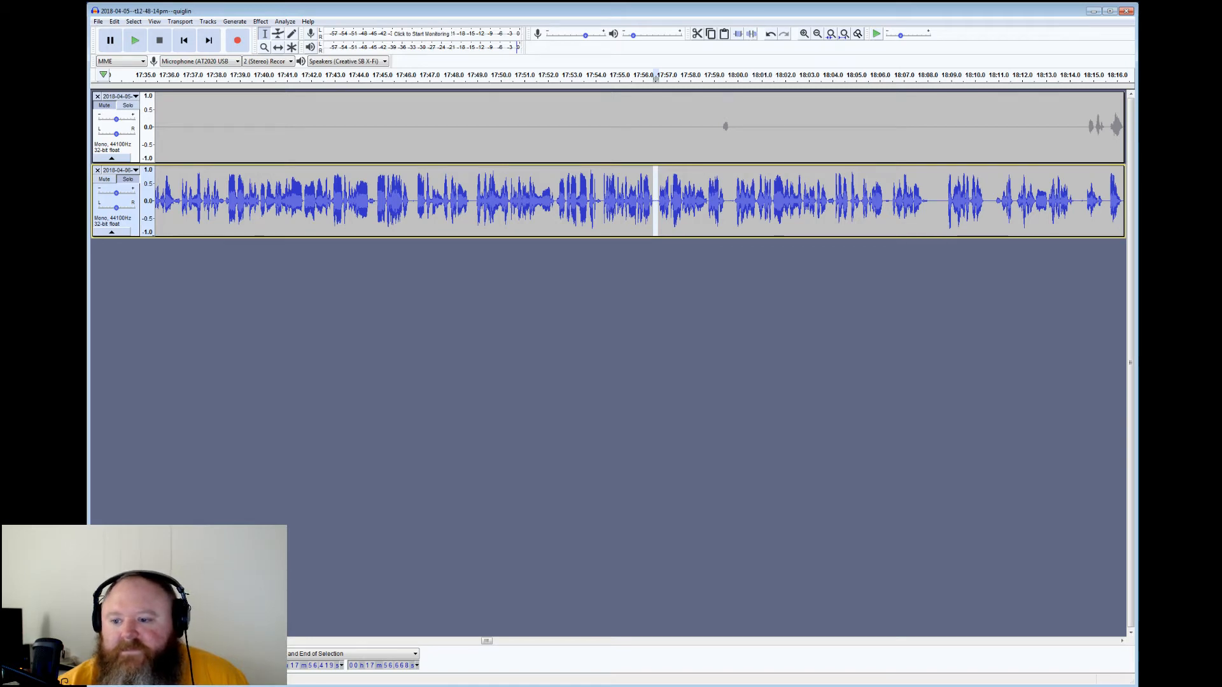
pyautogui.moveTo(889, 191); pyautogui.dragTo(885, 191)
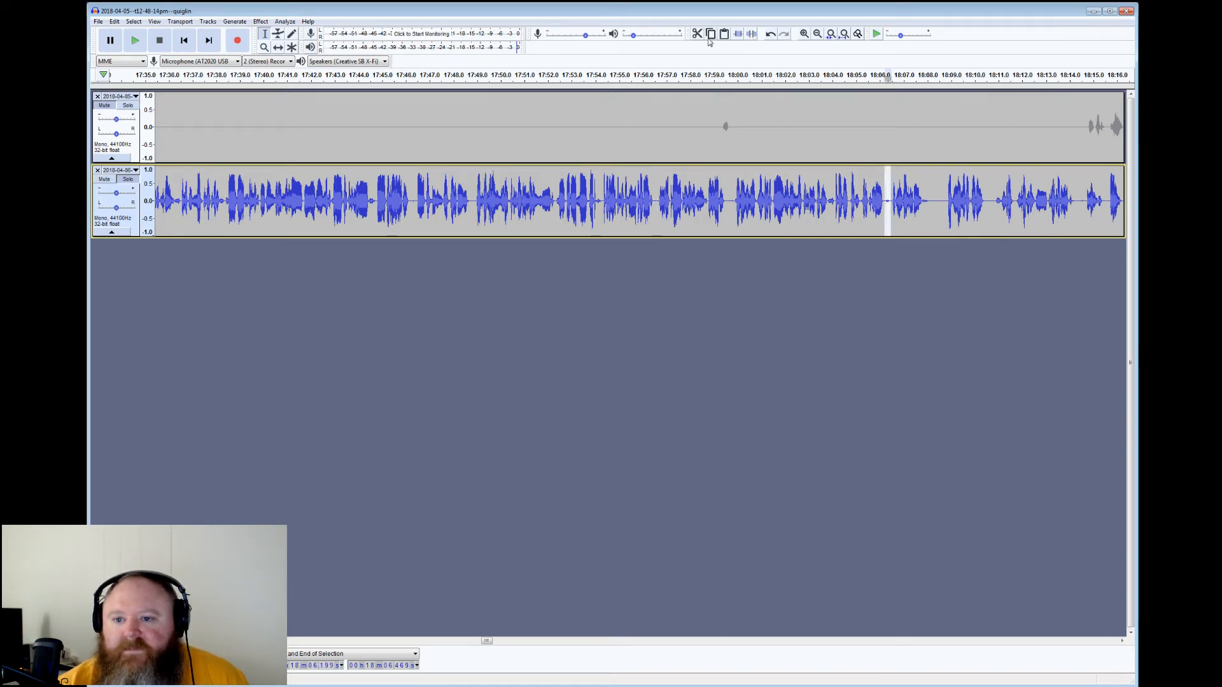
# Play from about 18:08.6, and silence the lower track at about 18:16.3 to 18:16.8 and up to 18:41.2, ending with 18:35.5 to 18:41.2
pyautogui.click(942, 191)
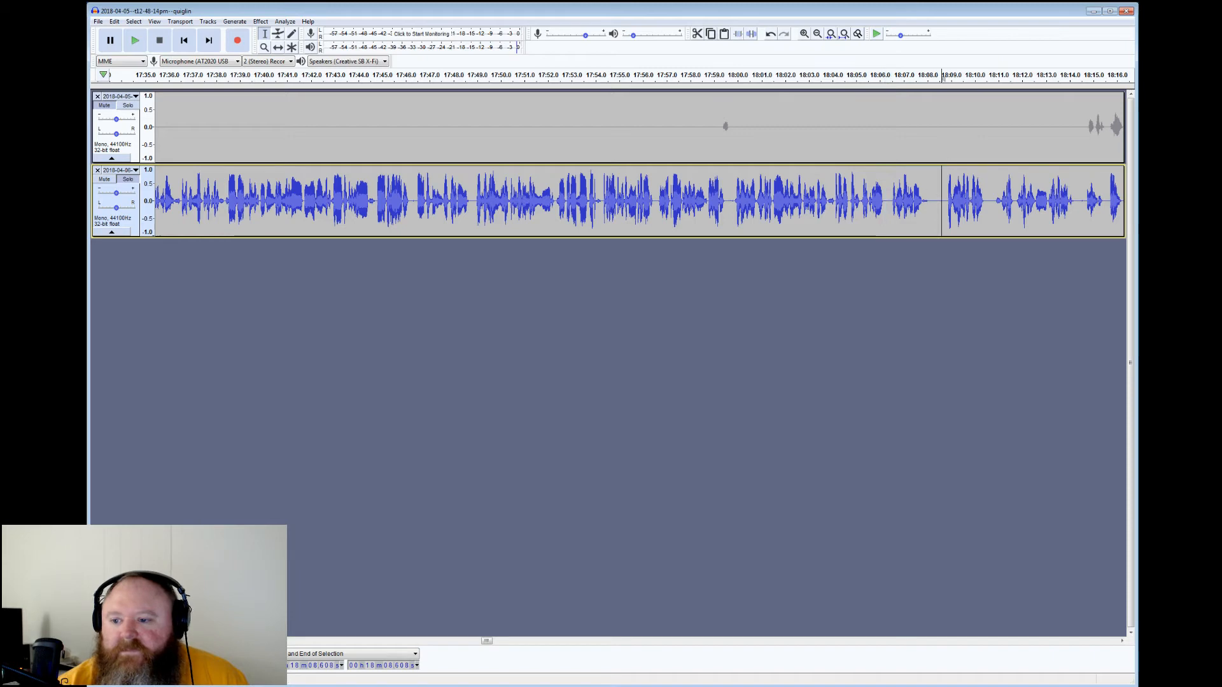
pyautogui.click(136, 41)
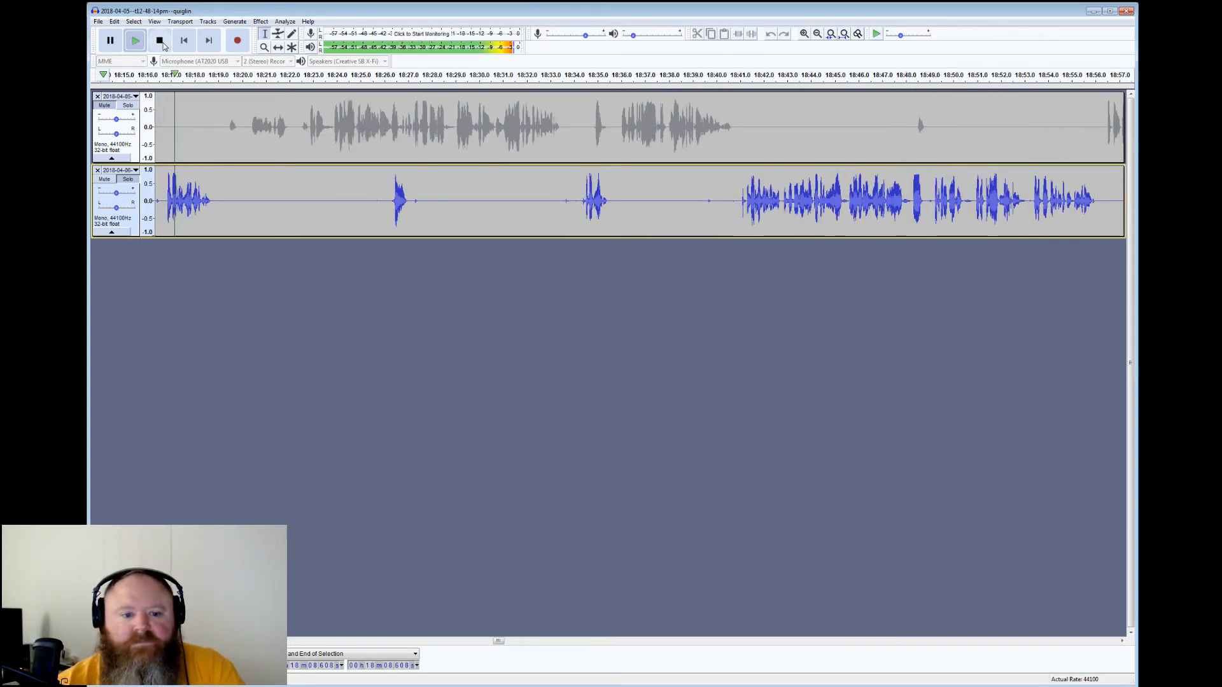
pyautogui.click(163, 46)
pyautogui.moveTo(164, 202); pyautogui.dragTo(243, 203)
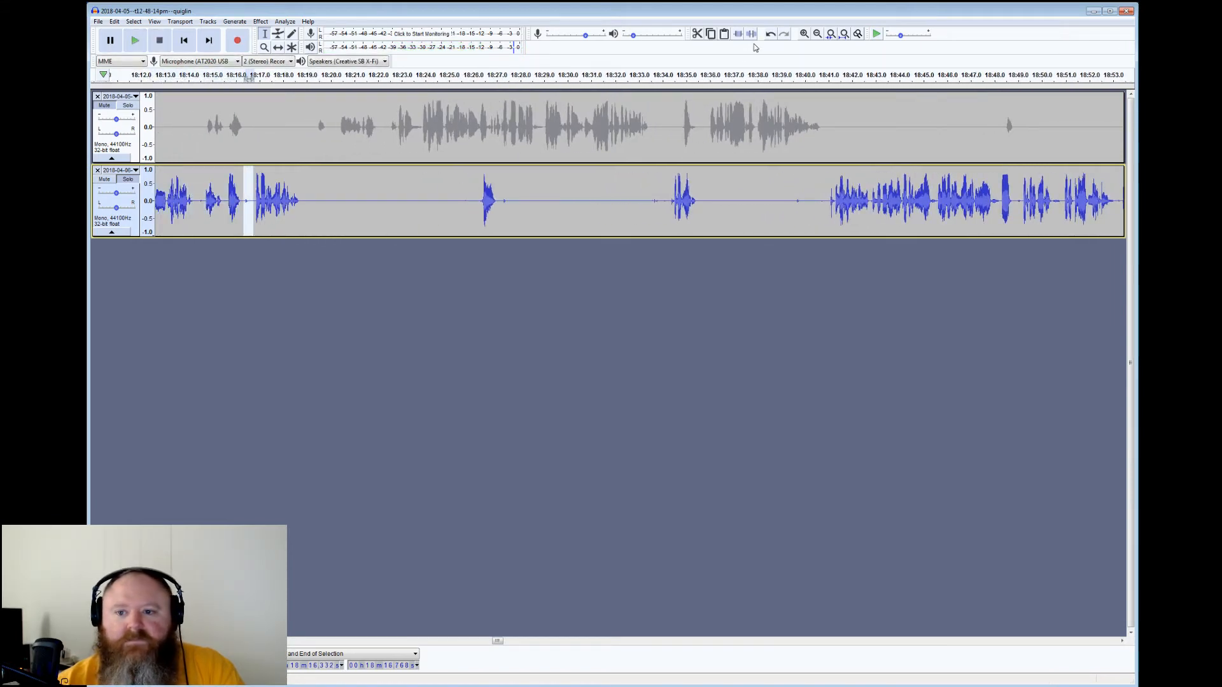
pyautogui.moveTo(500, 76); pyautogui.dragTo(834, 76)
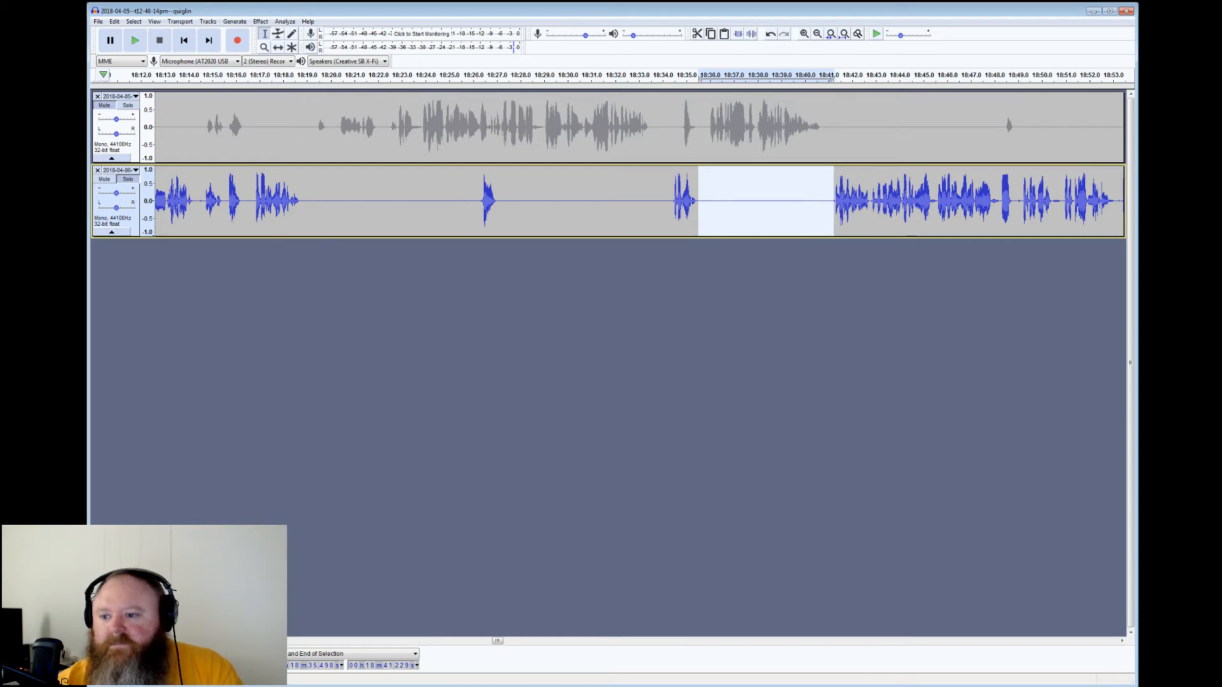
# Silence the lower track at about 18:50.4 to 18:50.8, 18:56.2 to 19:04.5 and 19:05.0 to 19:15.7
pyautogui.moveTo(1061, 217); pyautogui.dragTo(1054, 216)
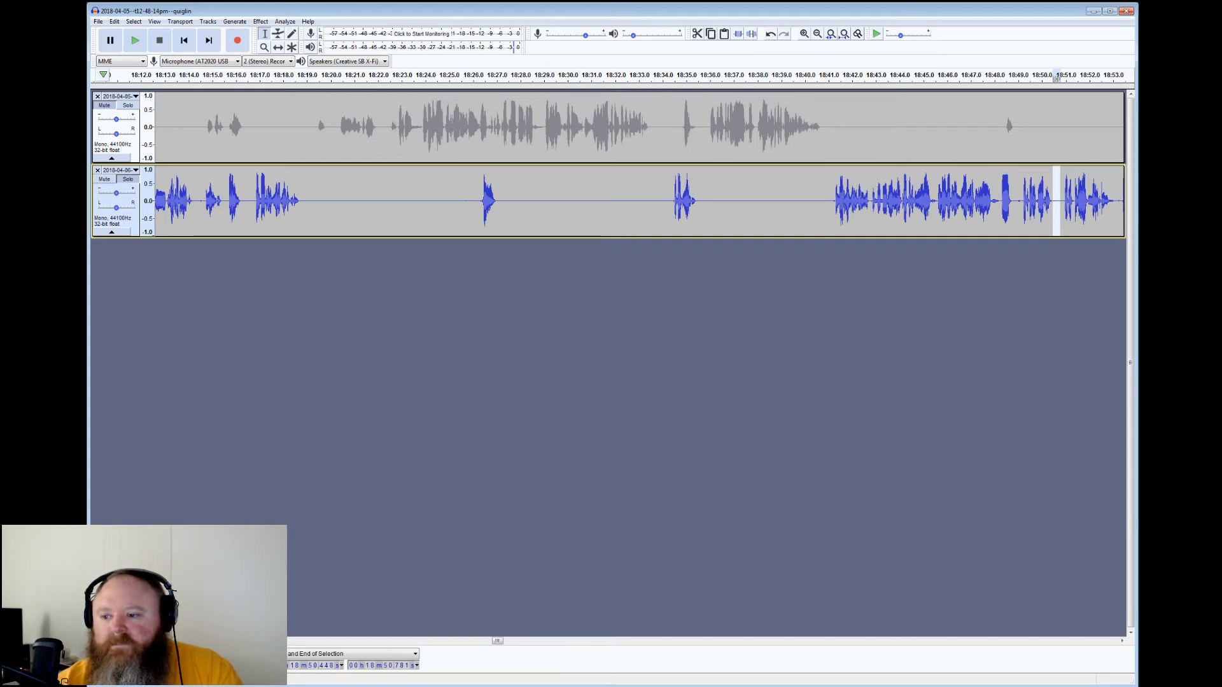
pyautogui.moveTo(1115, 204); pyautogui.dragTo(1016, 203)
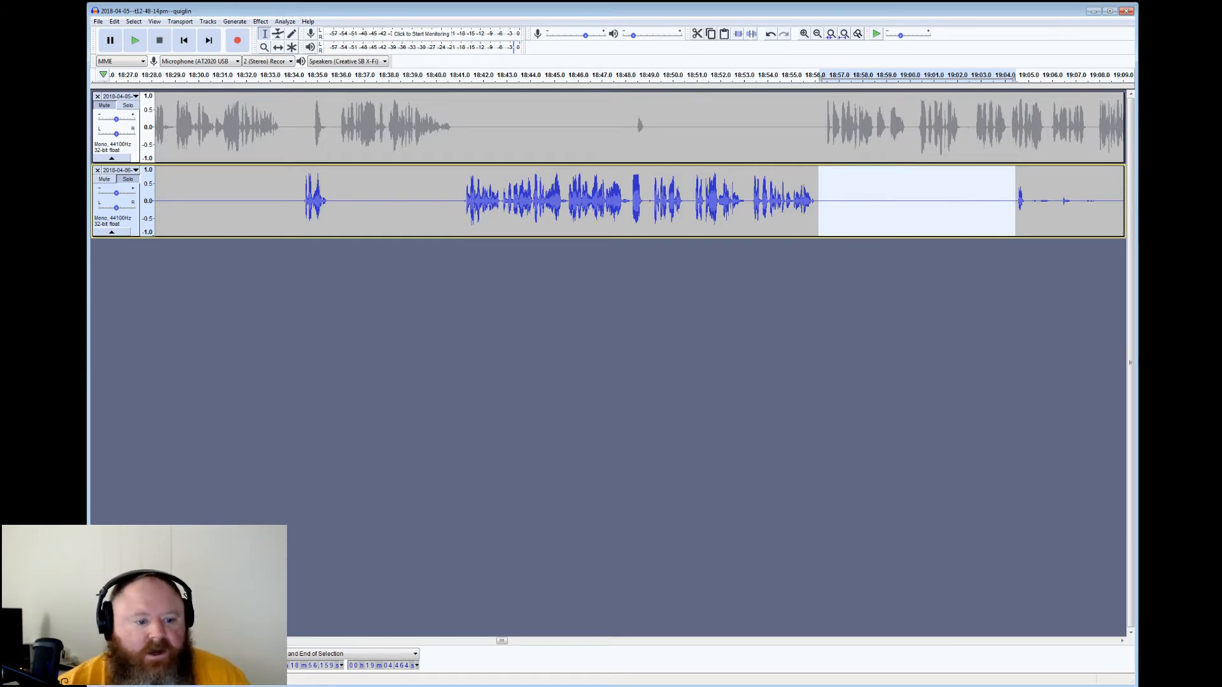
pyautogui.moveTo(1029, 201)
pyautogui.mouseDown()
pyautogui.moveTo(1130, 200)
pyautogui.moveTo(1016, 201)
pyautogui.mouseUp()
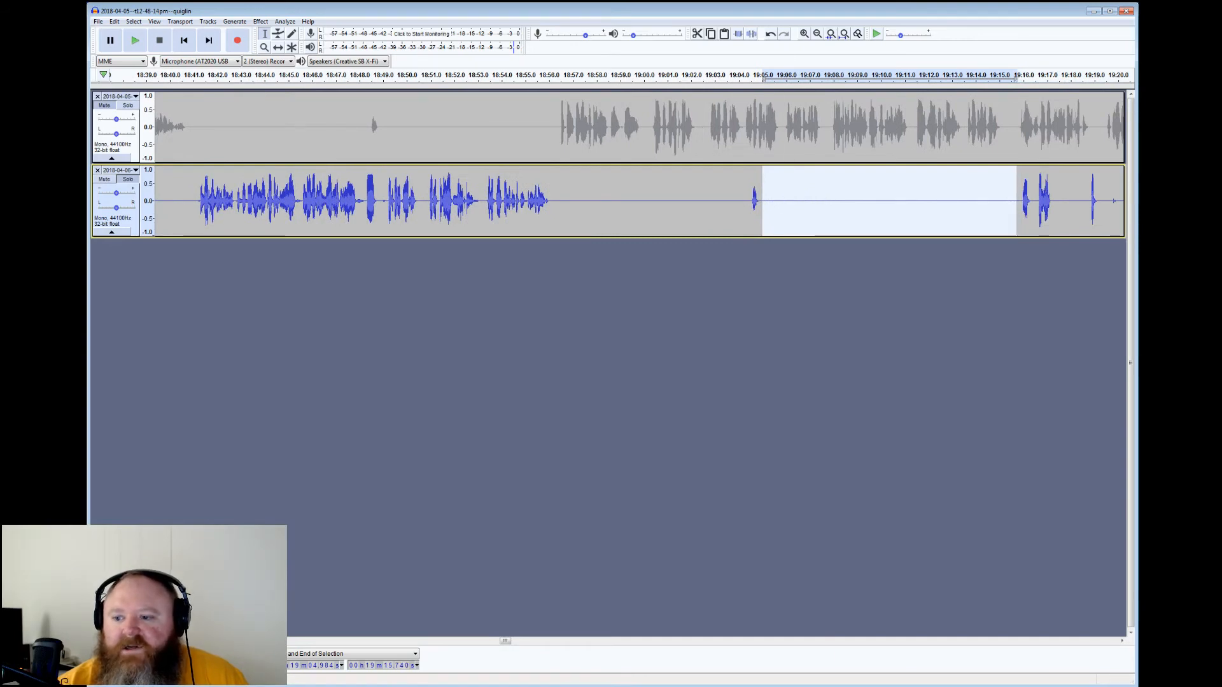
# Play from about 19:15.5, and silence the lower track at about 19:19.5 to 19:23.3, 19:31.6 to 19:32.2, 19:44.8 to 19:46.7 and 19:51.0 to 19:51.5
pyautogui.click(1010, 194)
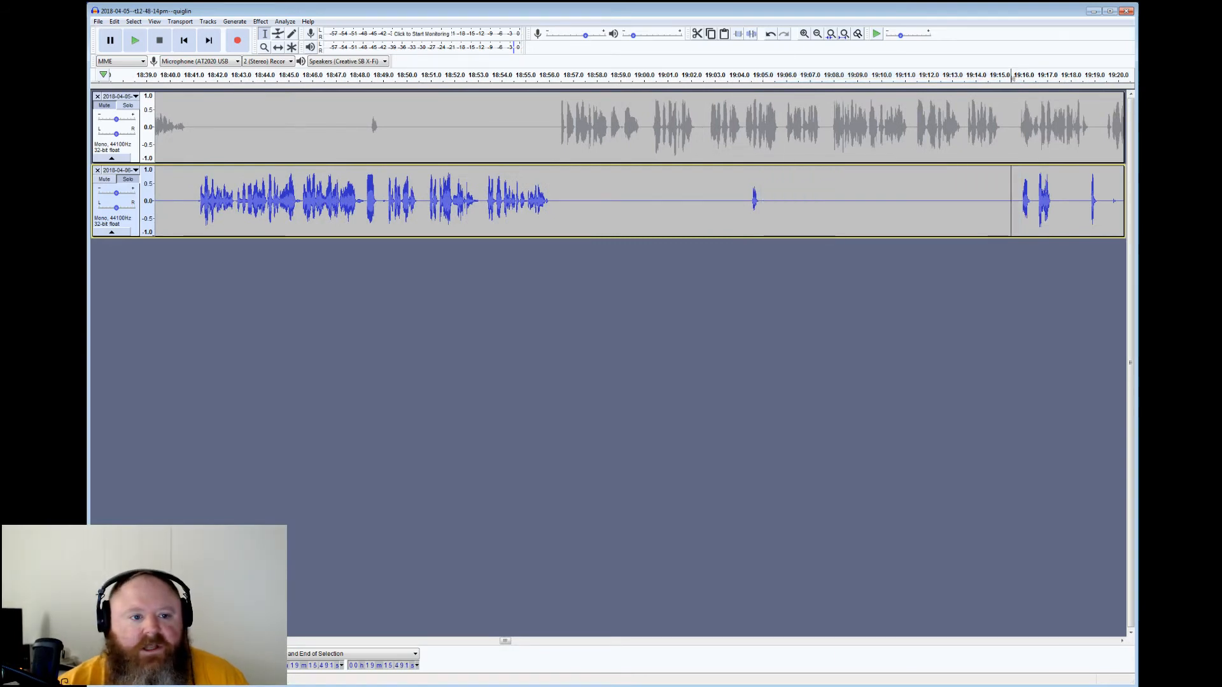
pyautogui.click(138, 41)
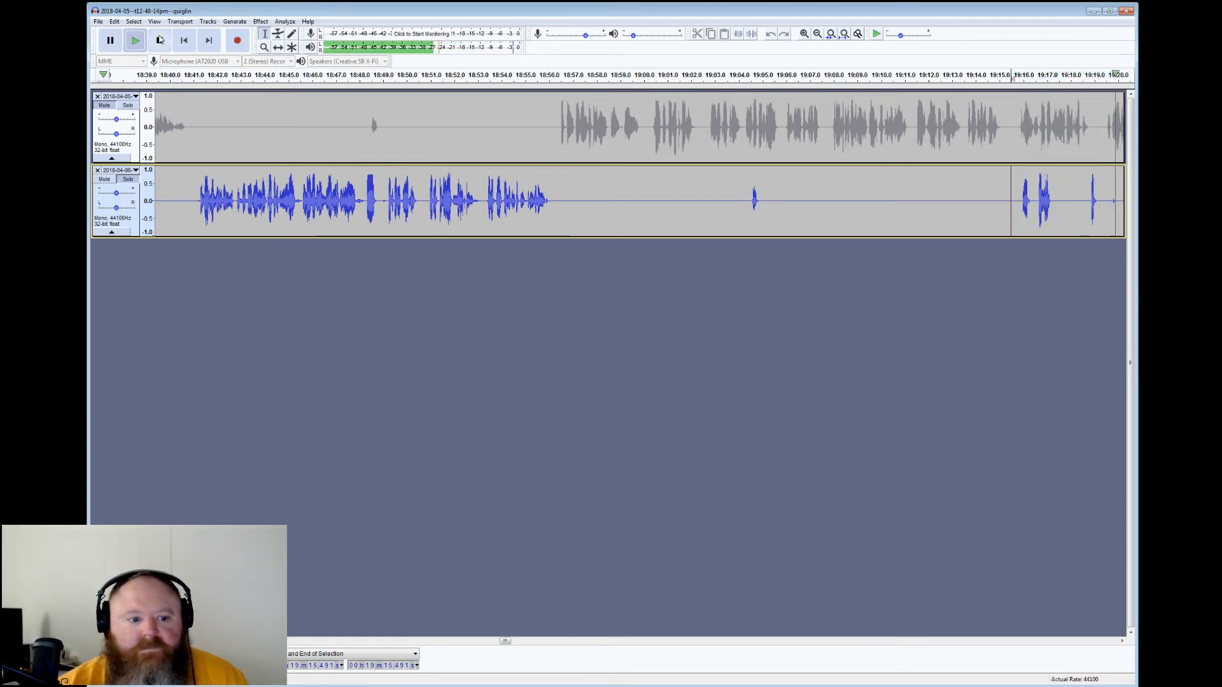
pyautogui.click(159, 40)
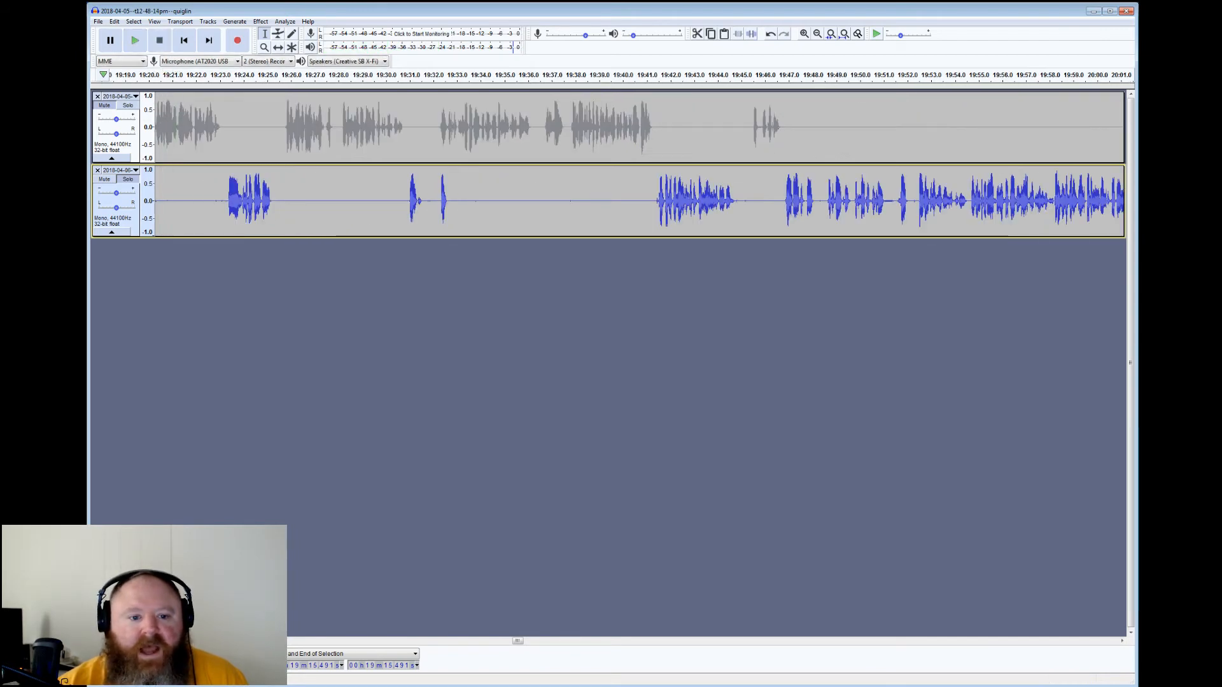
pyautogui.moveTo(226, 201)
pyautogui.mouseDown()
pyautogui.moveTo(150, 201)
pyautogui.moveTo(226, 200)
pyautogui.moveTo(211, 200)
pyautogui.mouseUp()
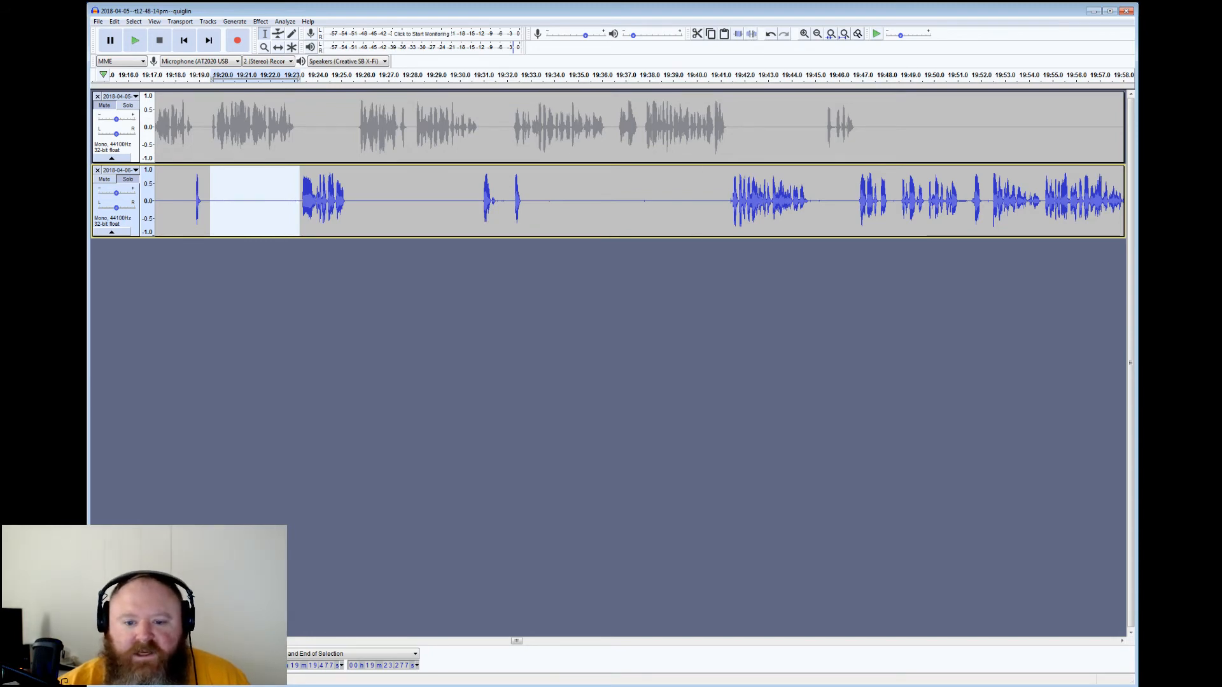
pyautogui.moveTo(512, 201); pyautogui.dragTo(498, 200)
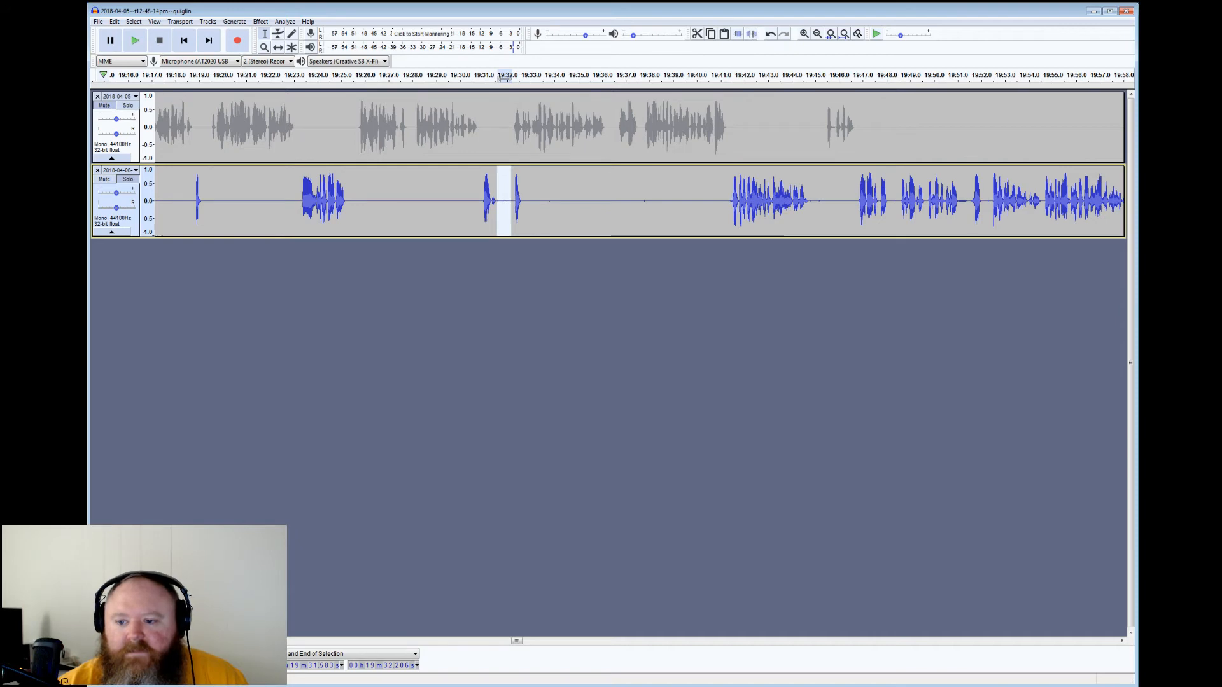
pyautogui.moveTo(809, 200); pyautogui.dragTo(854, 200)
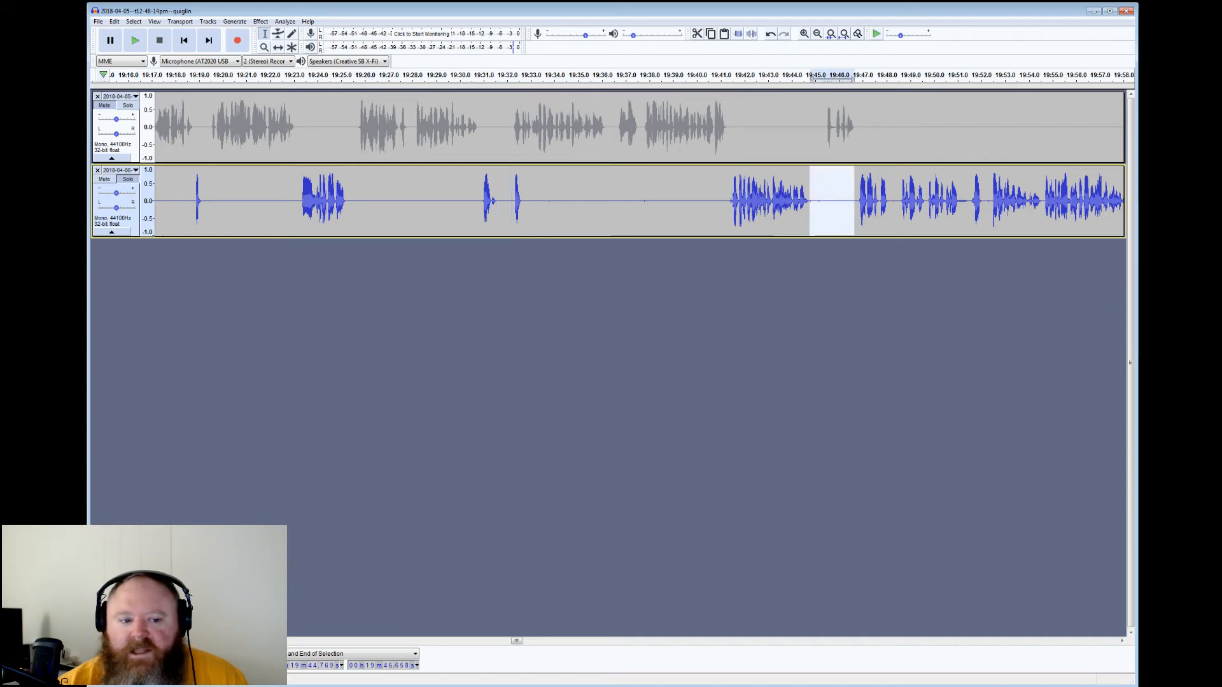
pyautogui.click(751, 35)
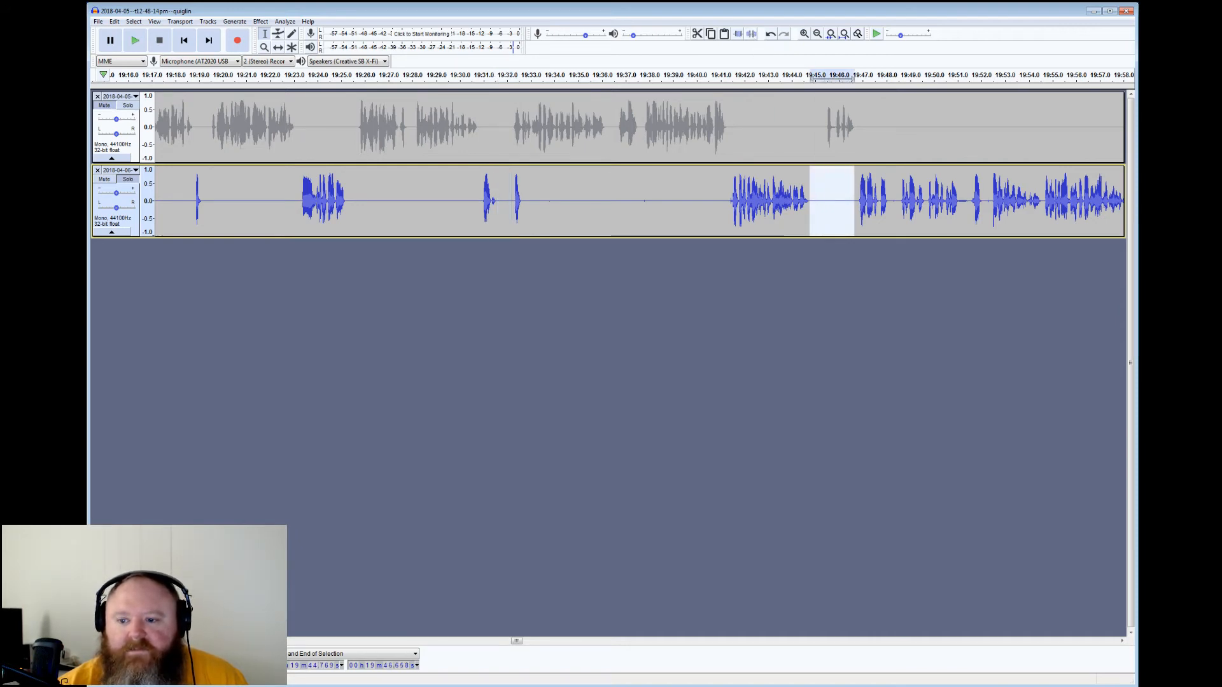
pyautogui.moveTo(968, 201); pyautogui.dragTo(961, 200)
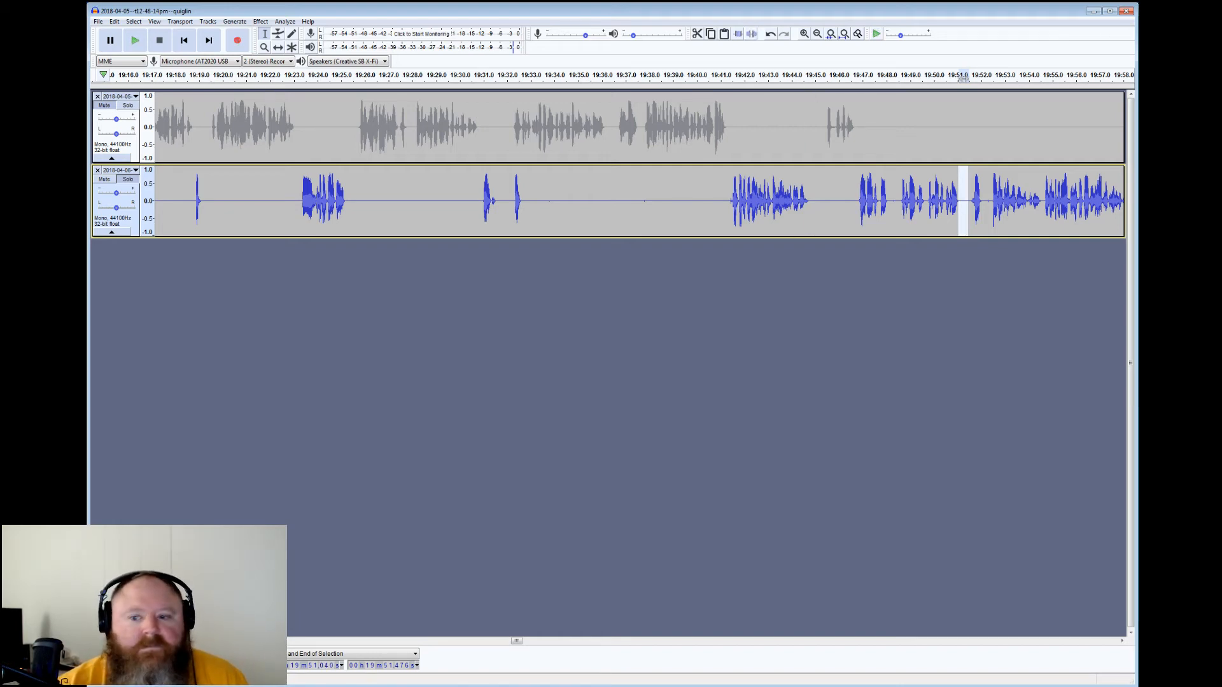
# Listen to the lower track's spoken passage from about 19:51.3 to check for stray sounds
pyautogui.click(964, 191)
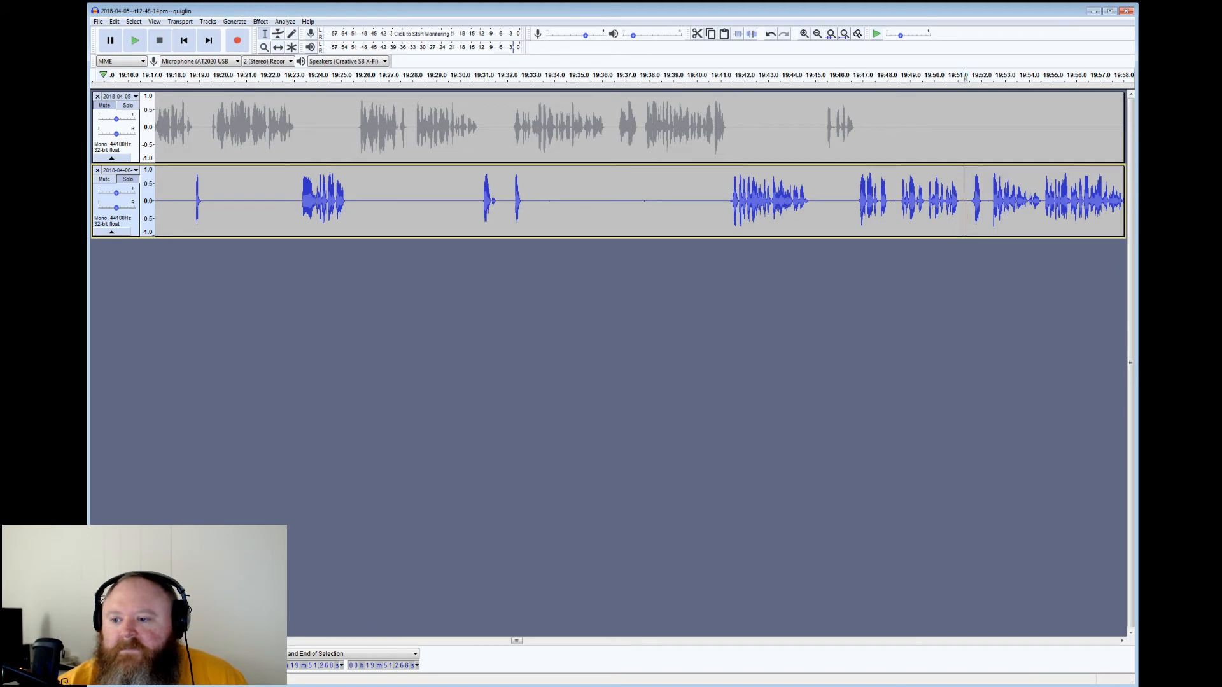
pyautogui.click(145, 40)
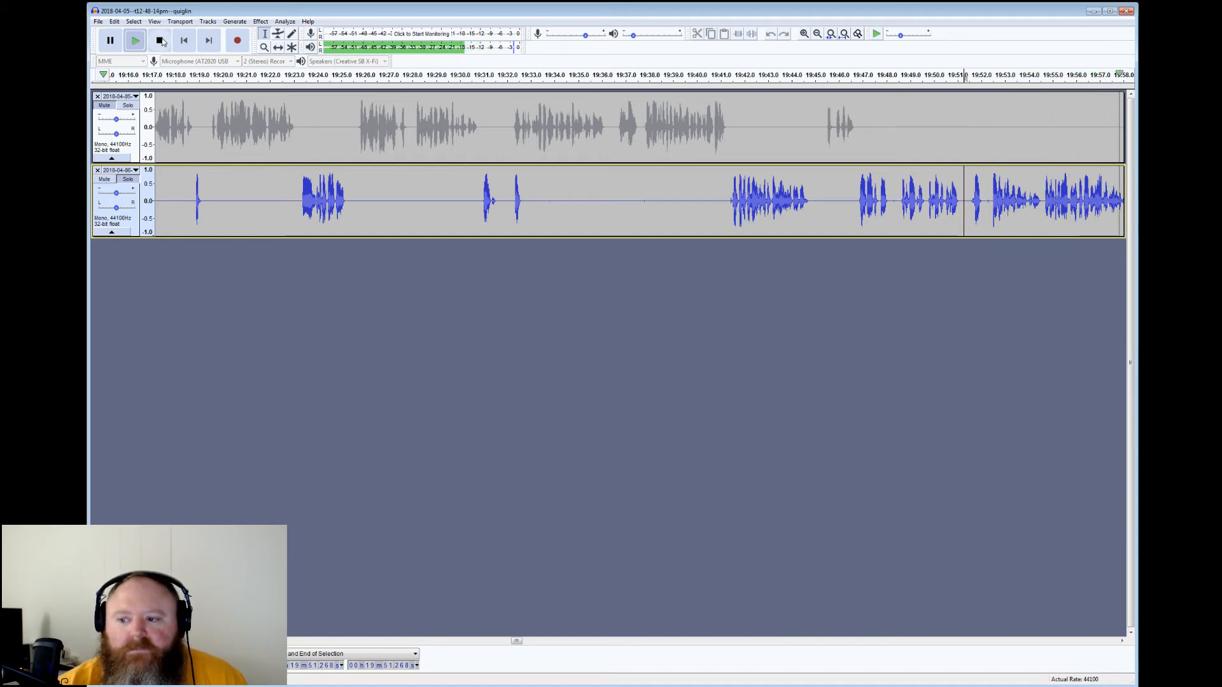
pyautogui.click(161, 41)
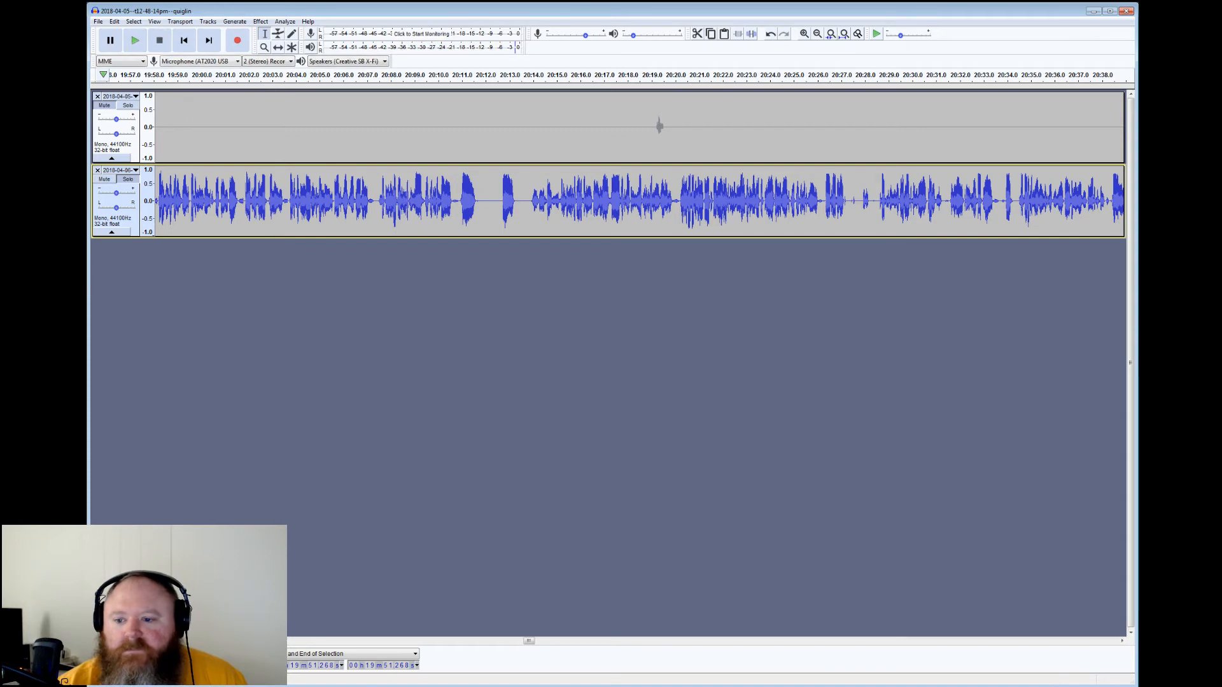
# Play the lower track's pause at about 20:27.2 to 20:28.5, and silence its first part up to about 20:27.7
pyautogui.moveTo(847, 200); pyautogui.dragTo(875, 200)
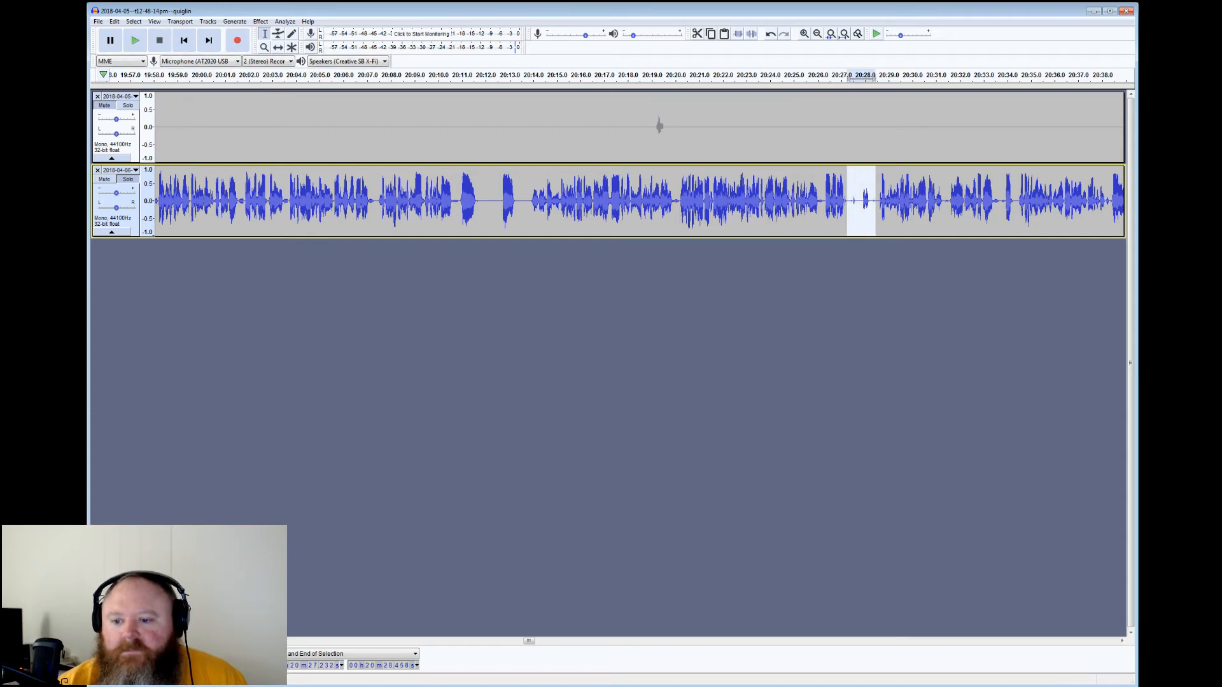
pyautogui.click(140, 41)
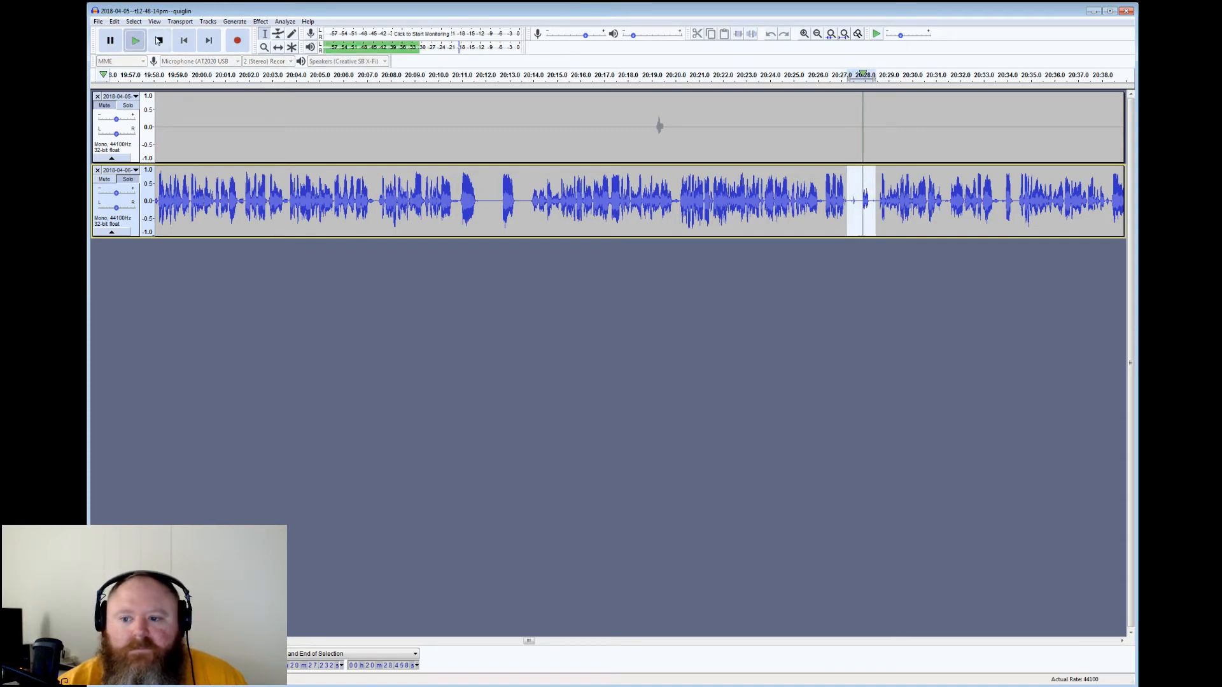
pyautogui.click(158, 41)
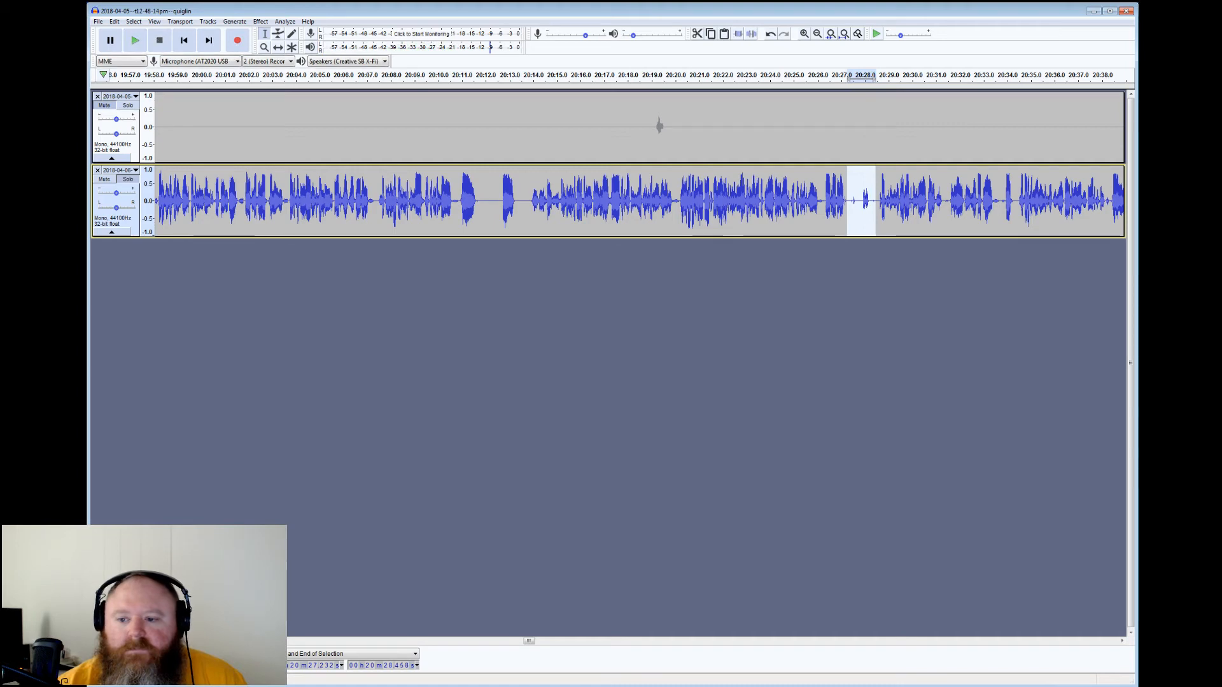
pyautogui.moveTo(867, 186); pyautogui.dragTo(855, 186)
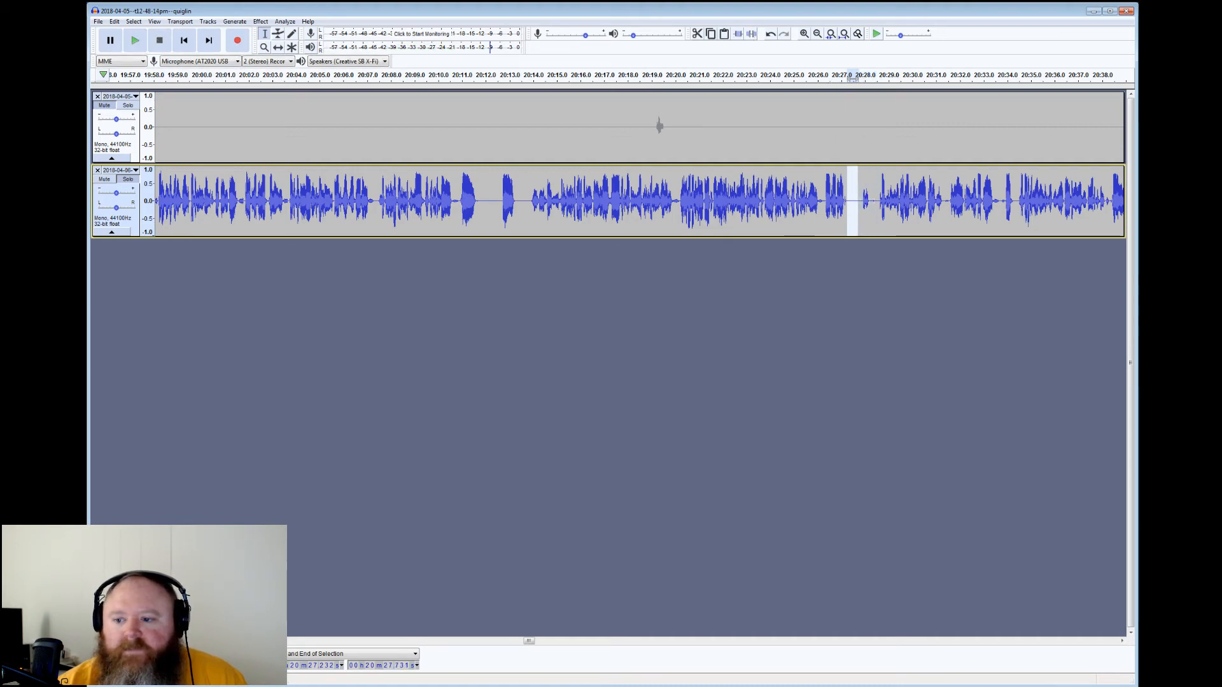
# Play from about 20:27.6, and silence the lower track at about 20:57.0 to 20:57.4 and 21:02.8 to 21:11.8
pyautogui.click(857, 77)
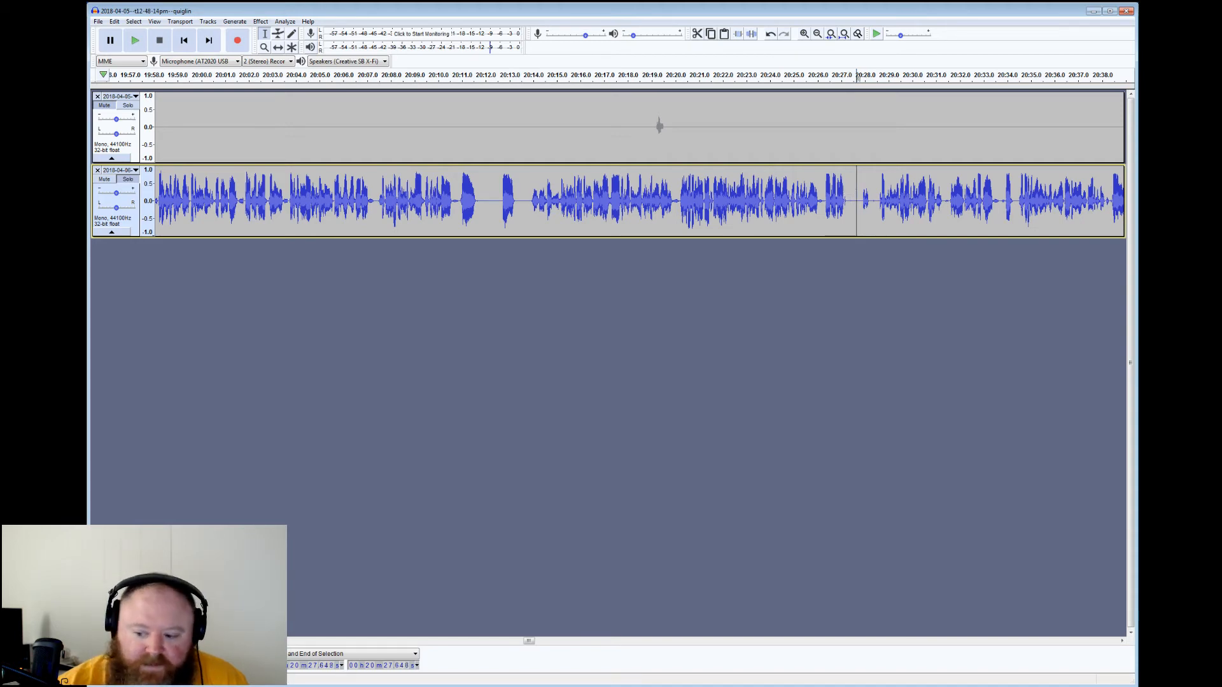
pyautogui.click(135, 41)
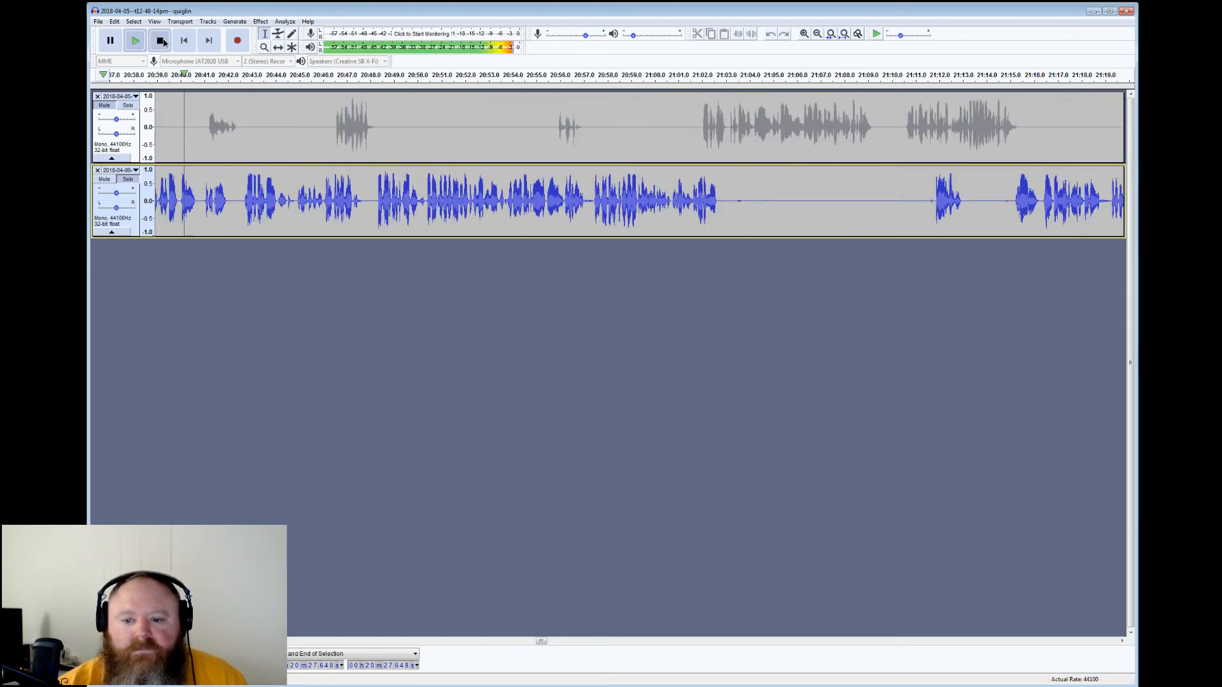
pyautogui.click(161, 42)
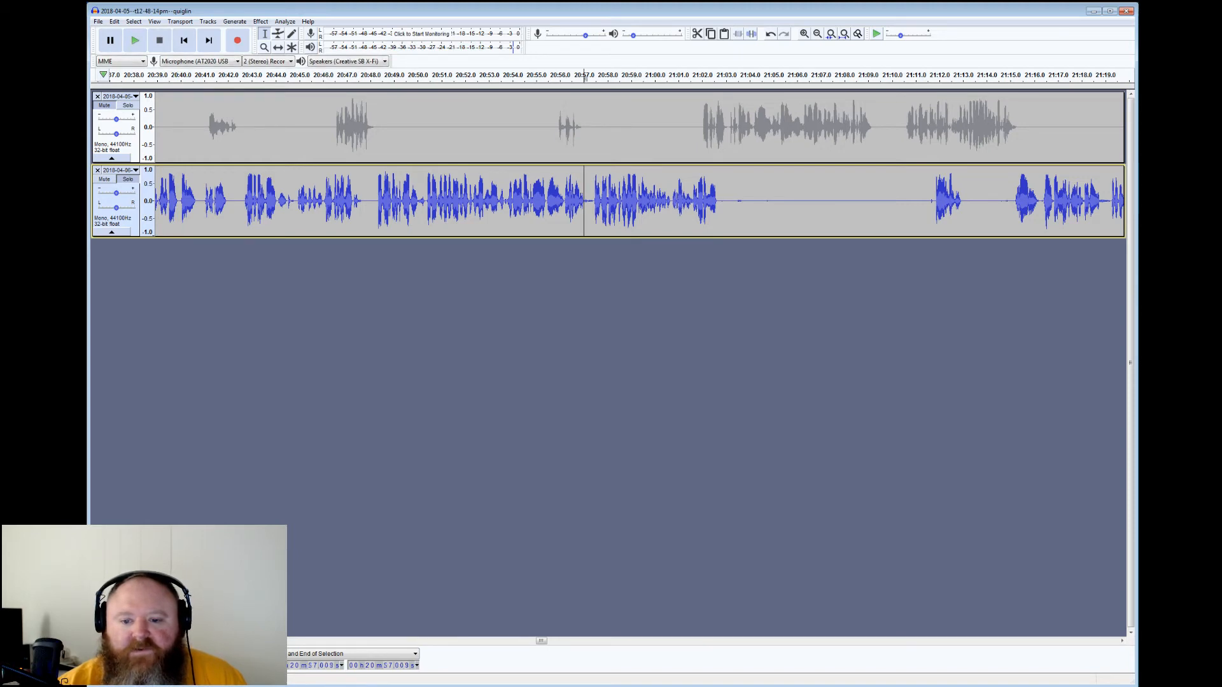
pyautogui.hotkey('shift', 'Right')
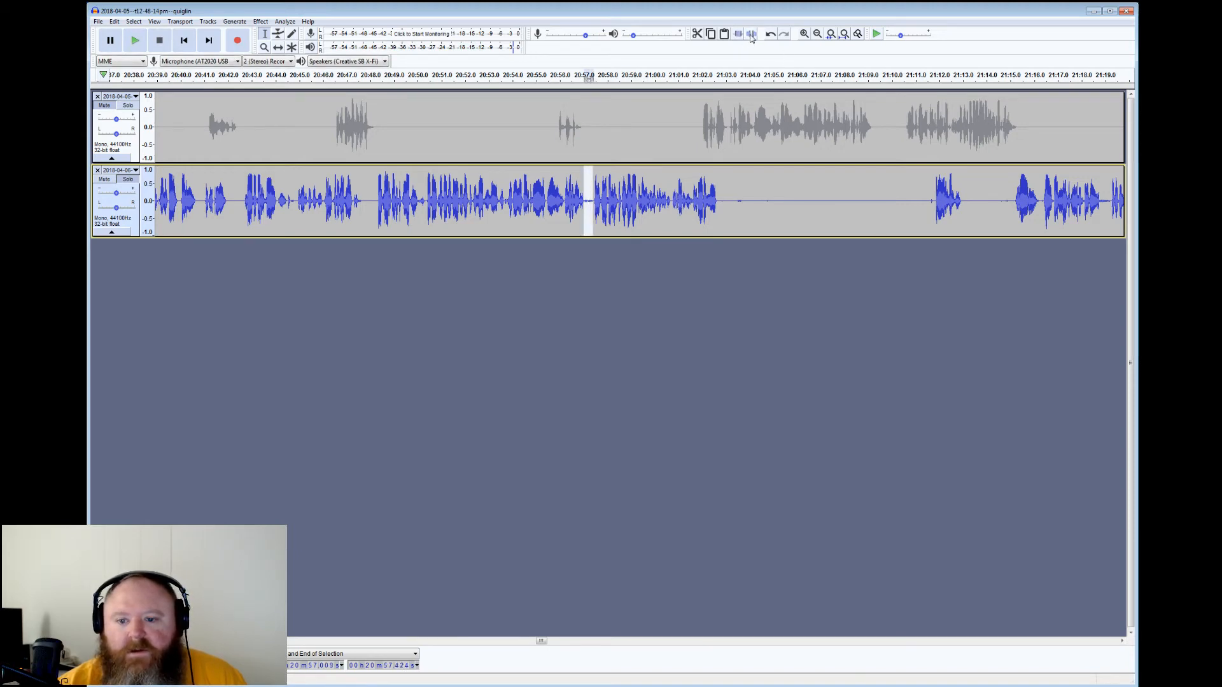
pyautogui.moveTo(721, 201); pyautogui.dragTo(933, 201)
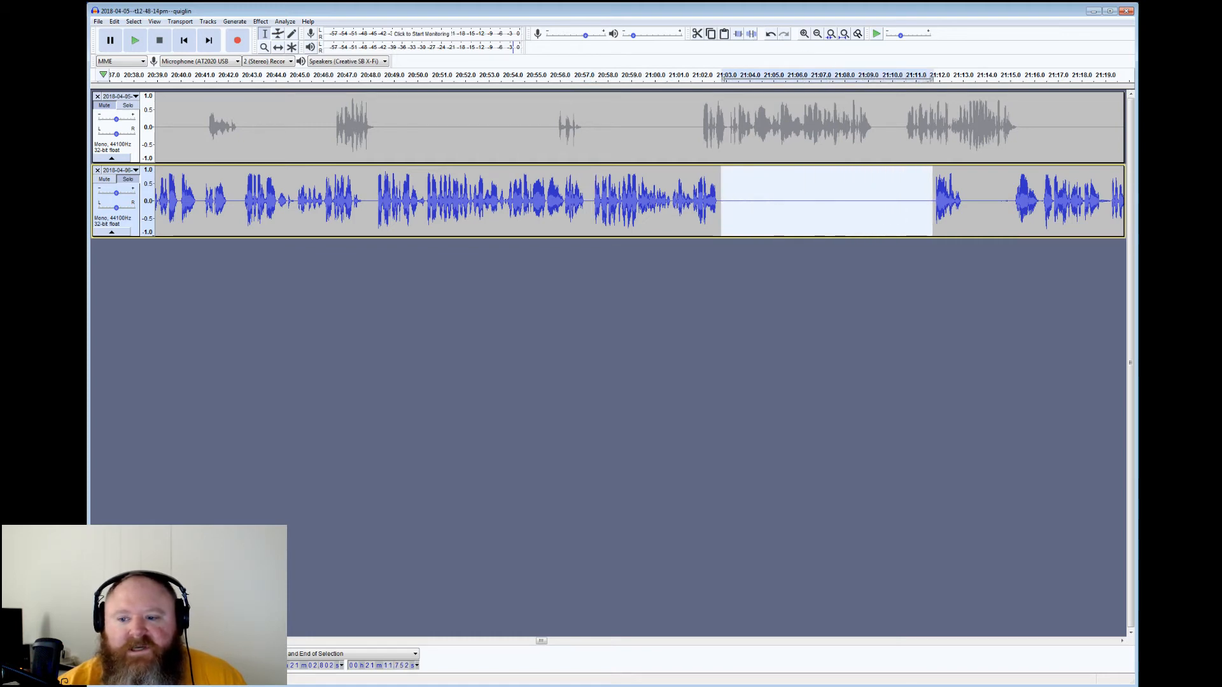
# Play from about 21:11.6, and silence the lower track's pause at about 21:14.0 to 21:15.0
pyautogui.click(931, 76)
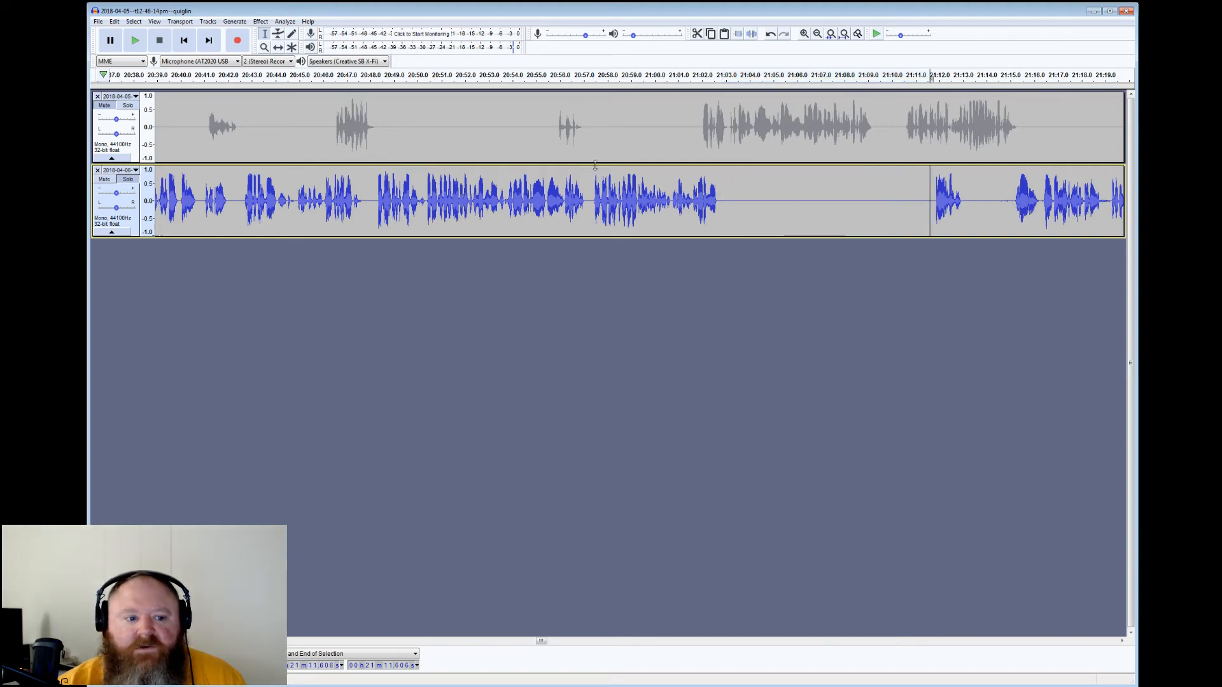
pyautogui.click(136, 42)
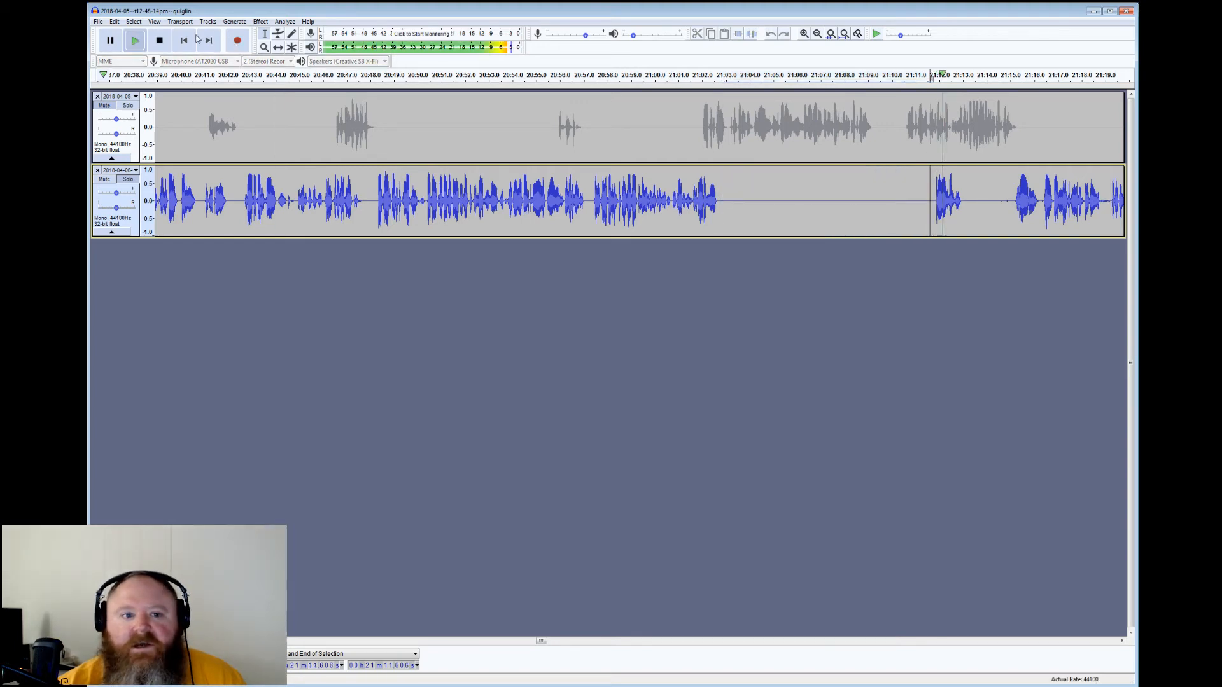
pyautogui.click(160, 41)
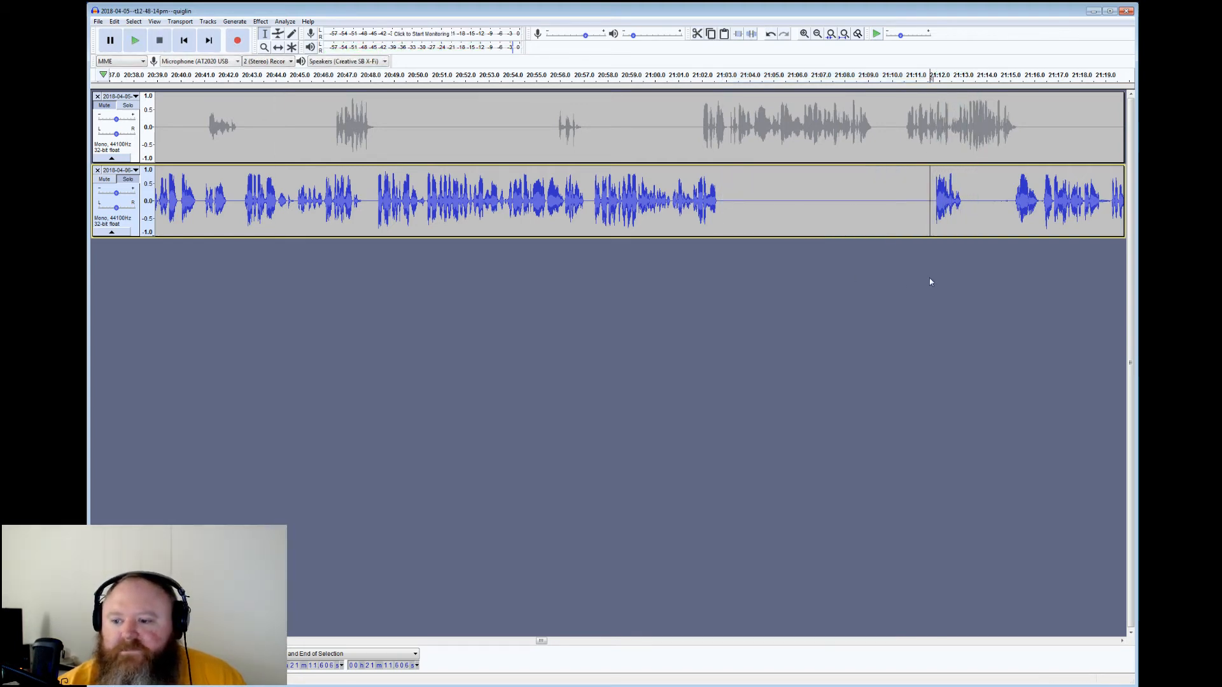
pyautogui.click(1010, 203)
pyautogui.moveTo(1010, 202); pyautogui.dragTo(985, 202)
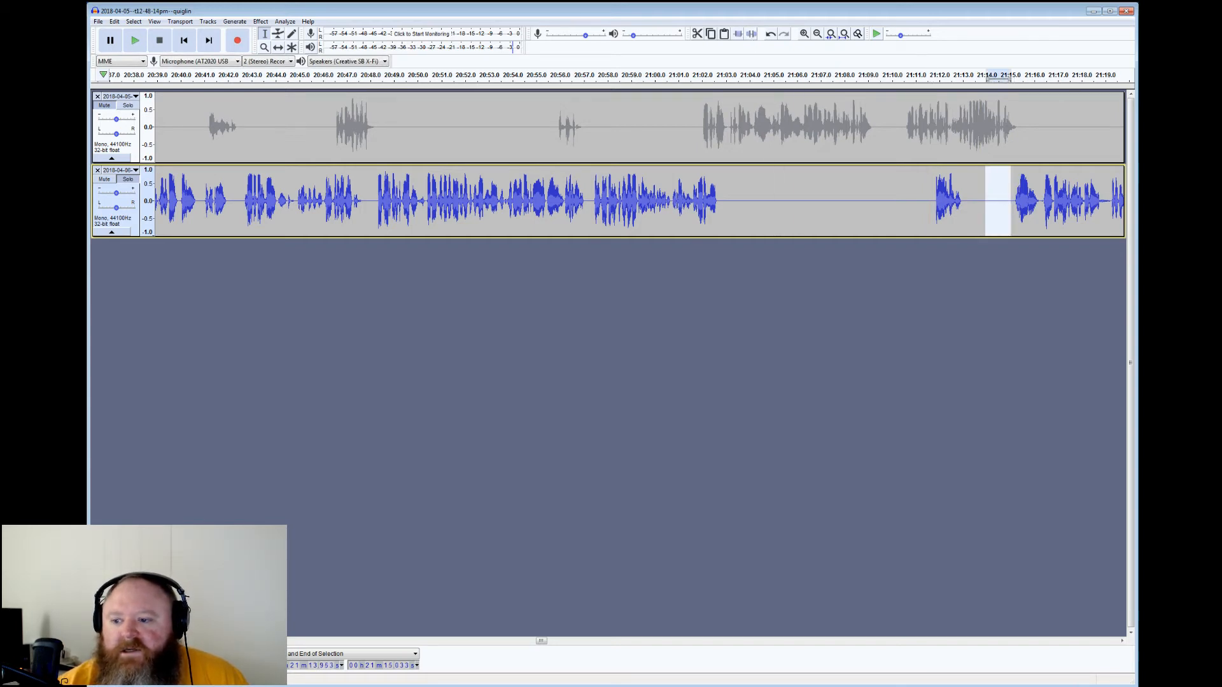
pyautogui.click(1007, 76)
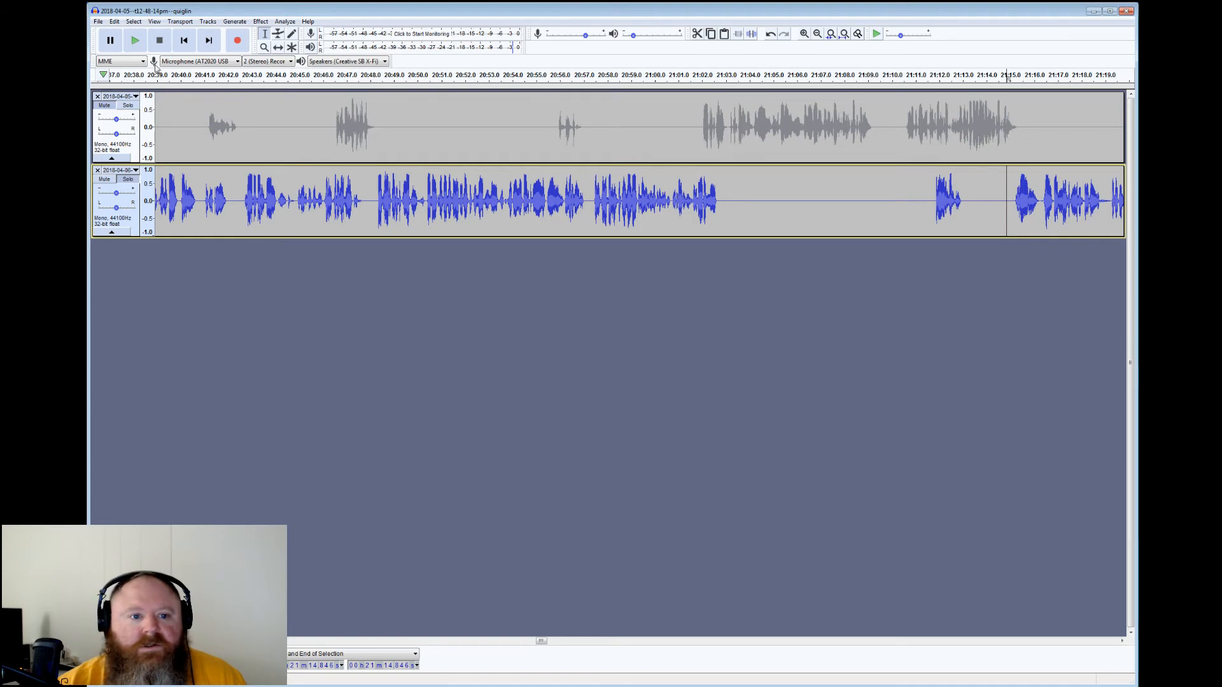
# Play from about 21:14.8, and silence the lower track at about 21:39.8 to 21:40.6, 21:48.2 to 22:01.5 and 22:02.5 to 22:04.4
pyautogui.click(135, 40)
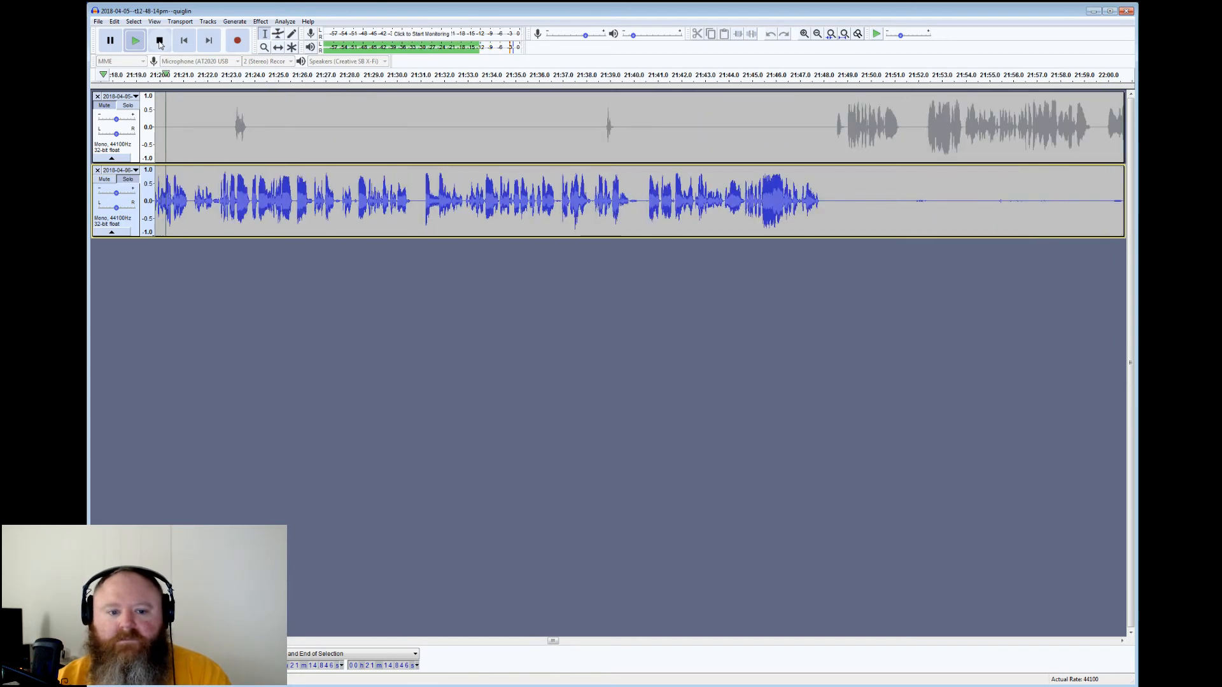
pyautogui.click(160, 42)
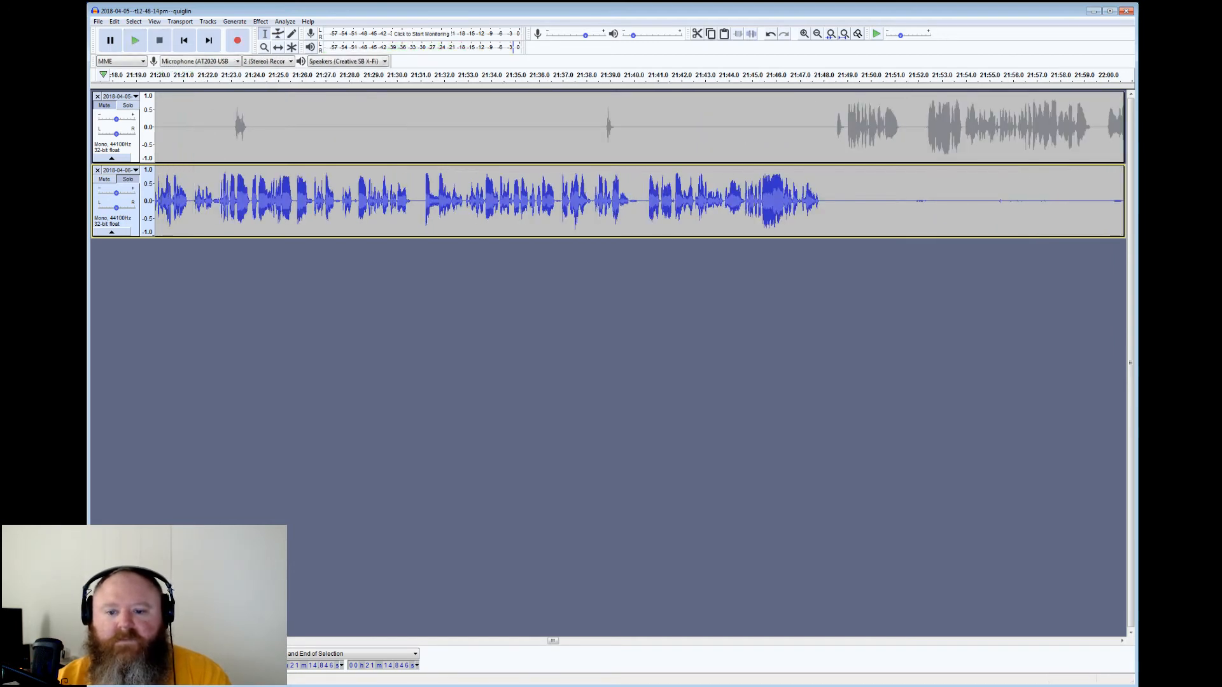
pyautogui.moveTo(630, 201); pyautogui.dragTo(648, 202)
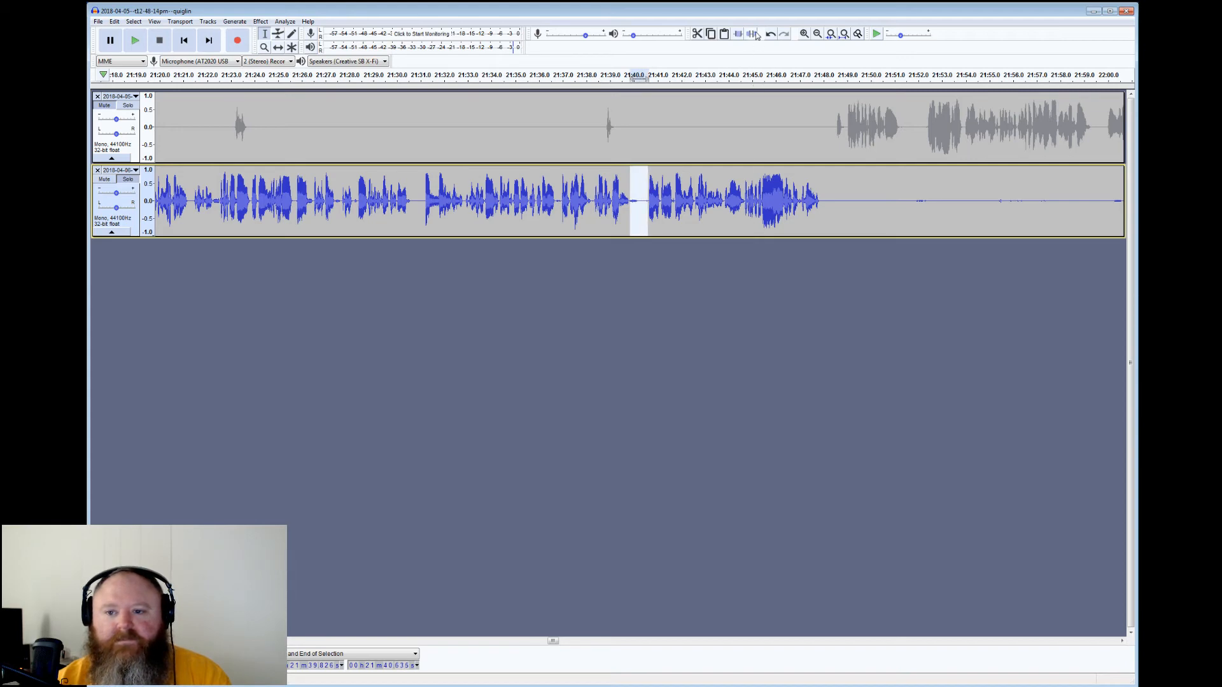
pyautogui.moveTo(825, 201); pyautogui.dragTo(1024, 201)
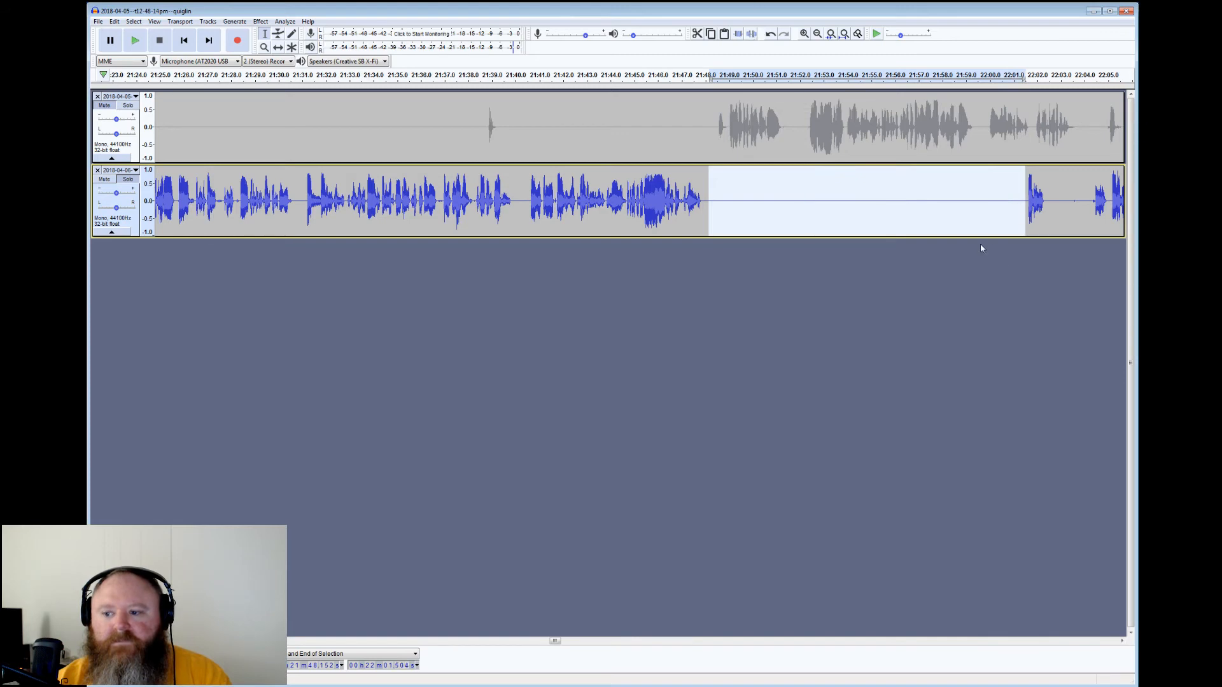
pyautogui.moveTo(1049, 186); pyautogui.dragTo(1094, 186)
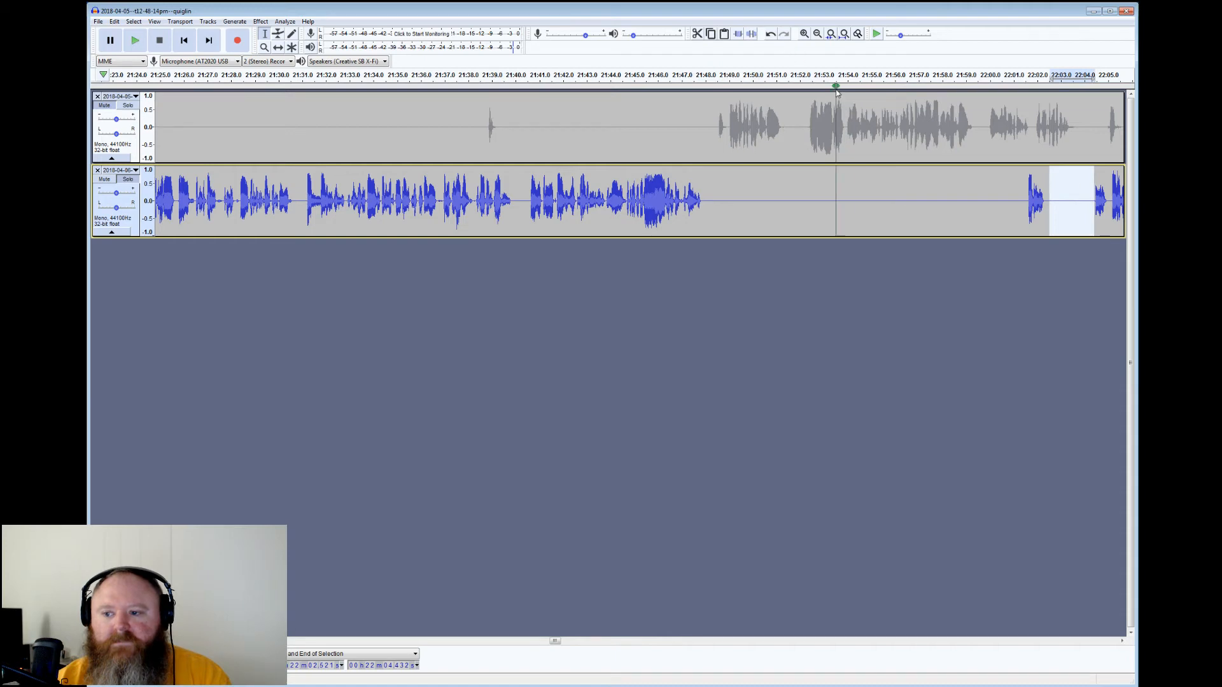
# Play from about 22:04.0, and silence the lower track at about 22:13.2 to 22:22.4 and 22:34.9 to 22:36.7
pyautogui.click(1085, 75)
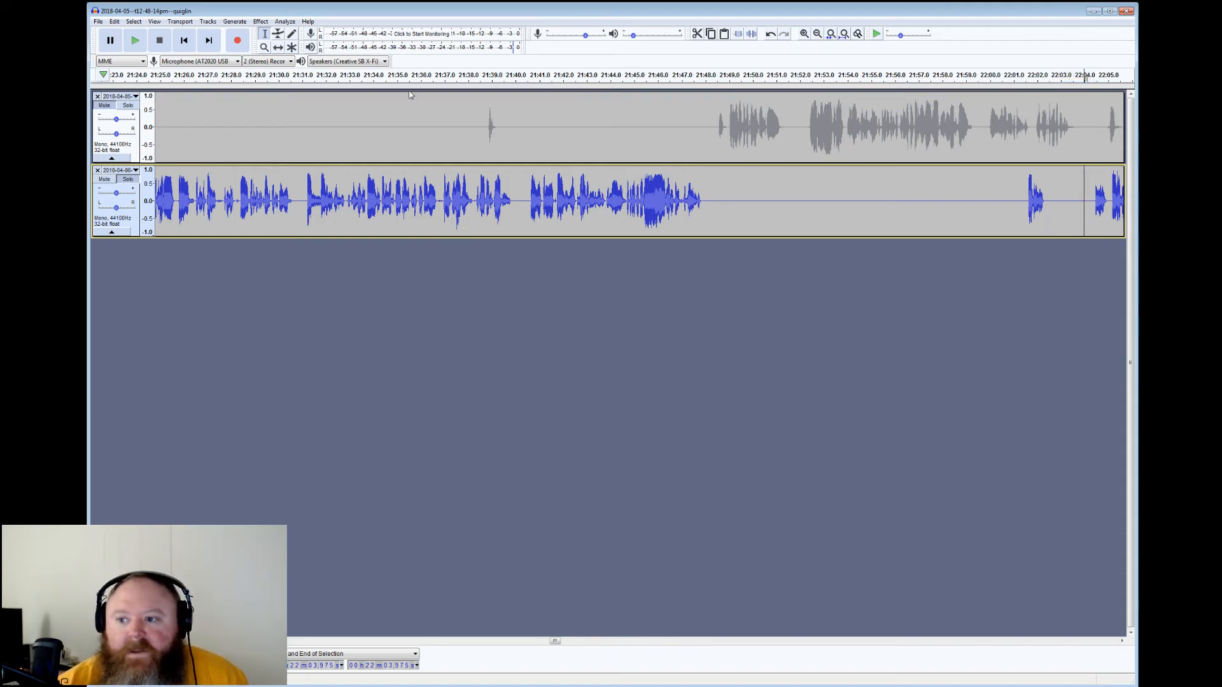
pyautogui.click(148, 39)
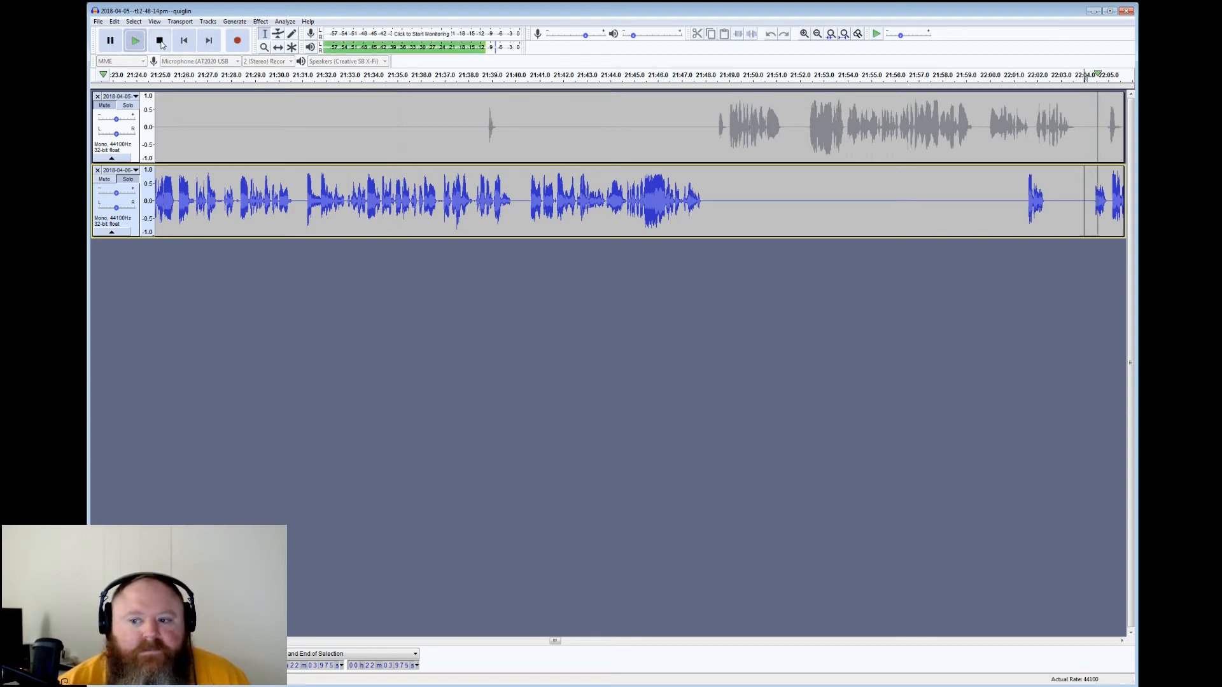
pyautogui.click(160, 41)
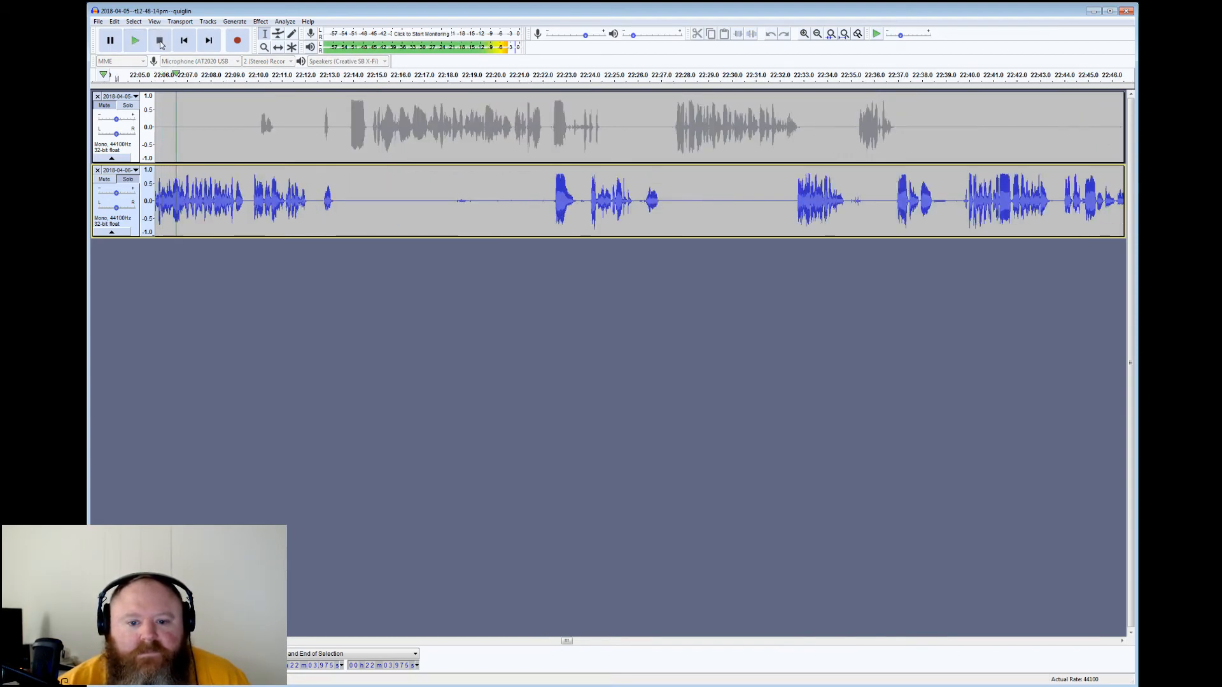
pyautogui.moveTo(334, 201); pyautogui.dragTo(552, 200)
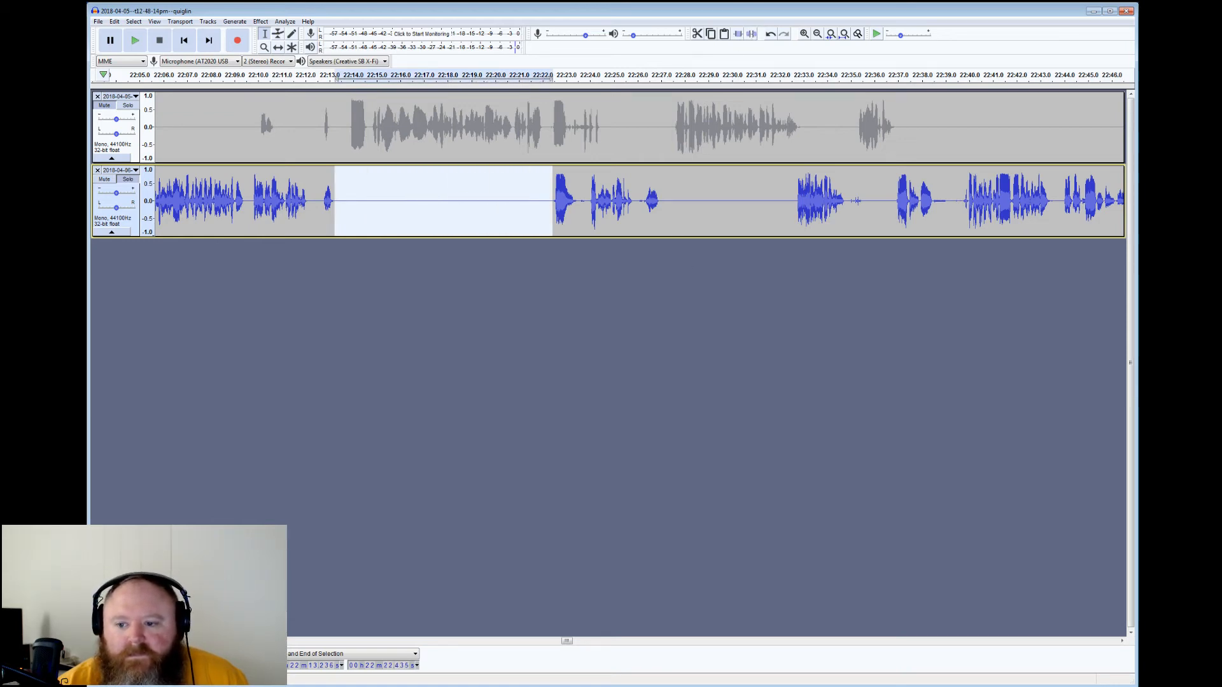
pyautogui.moveTo(849, 200); pyautogui.dragTo(888, 200)
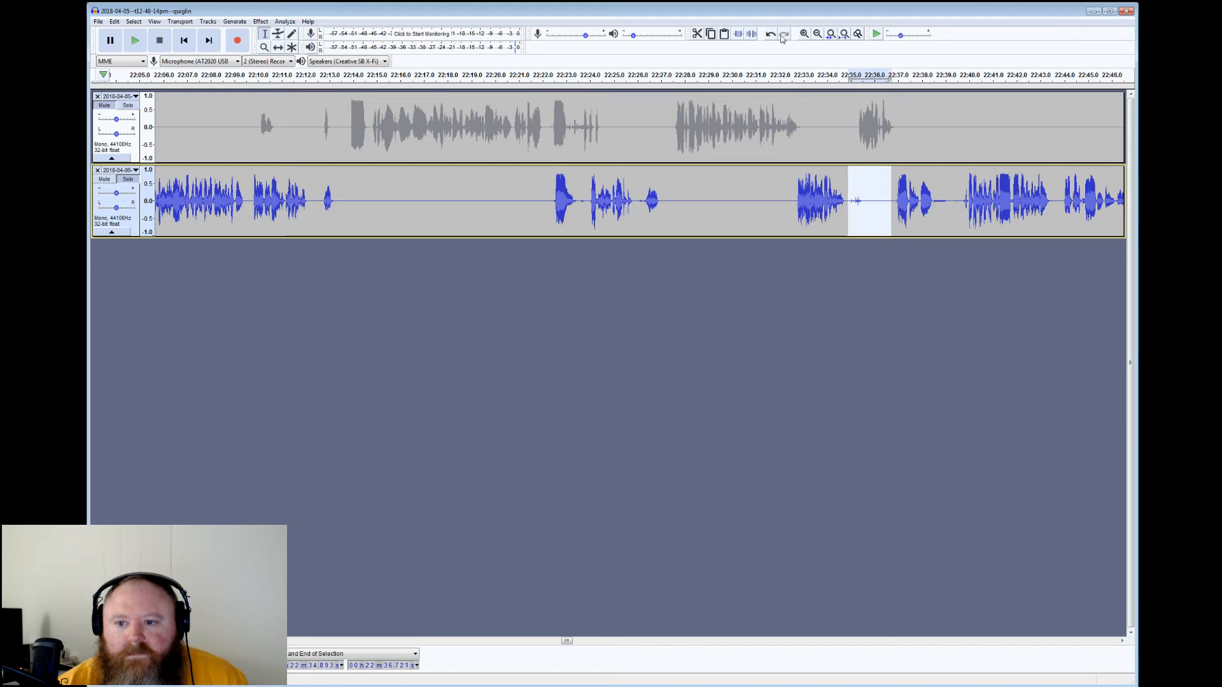
# Play the lower track's short sound after about 22:25.8, and silence the pause at about 22:38.5 to 22:39.9
pyautogui.click(632, 189)
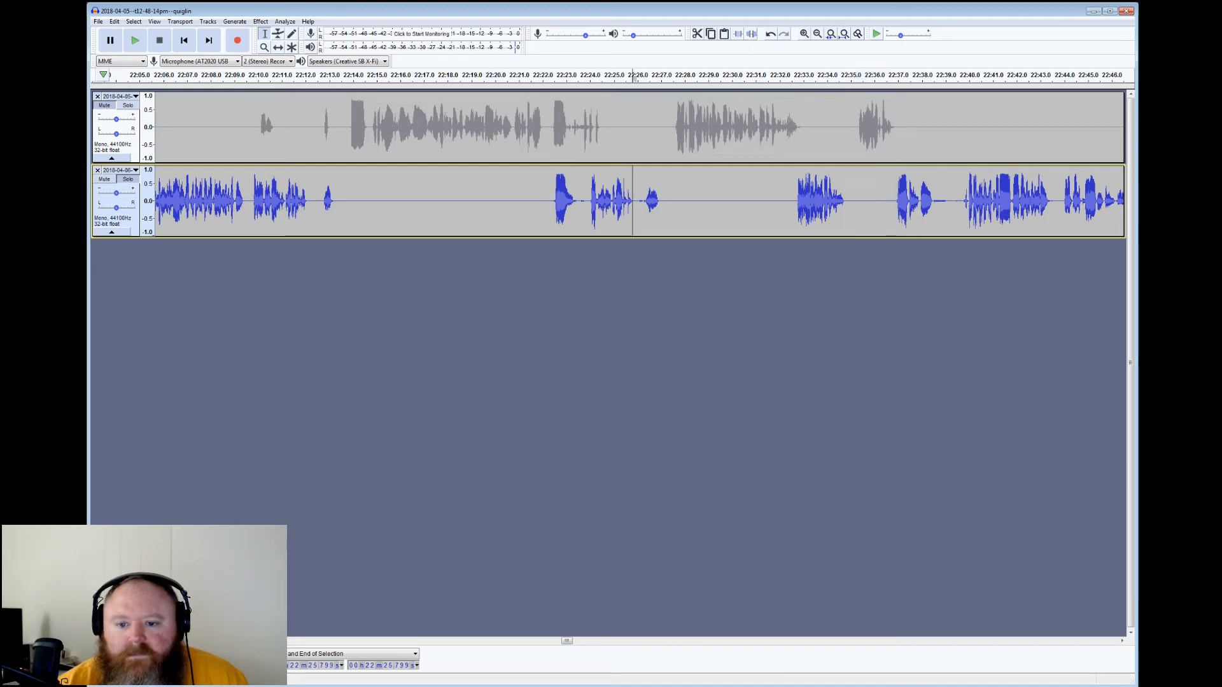
pyautogui.click(133, 41)
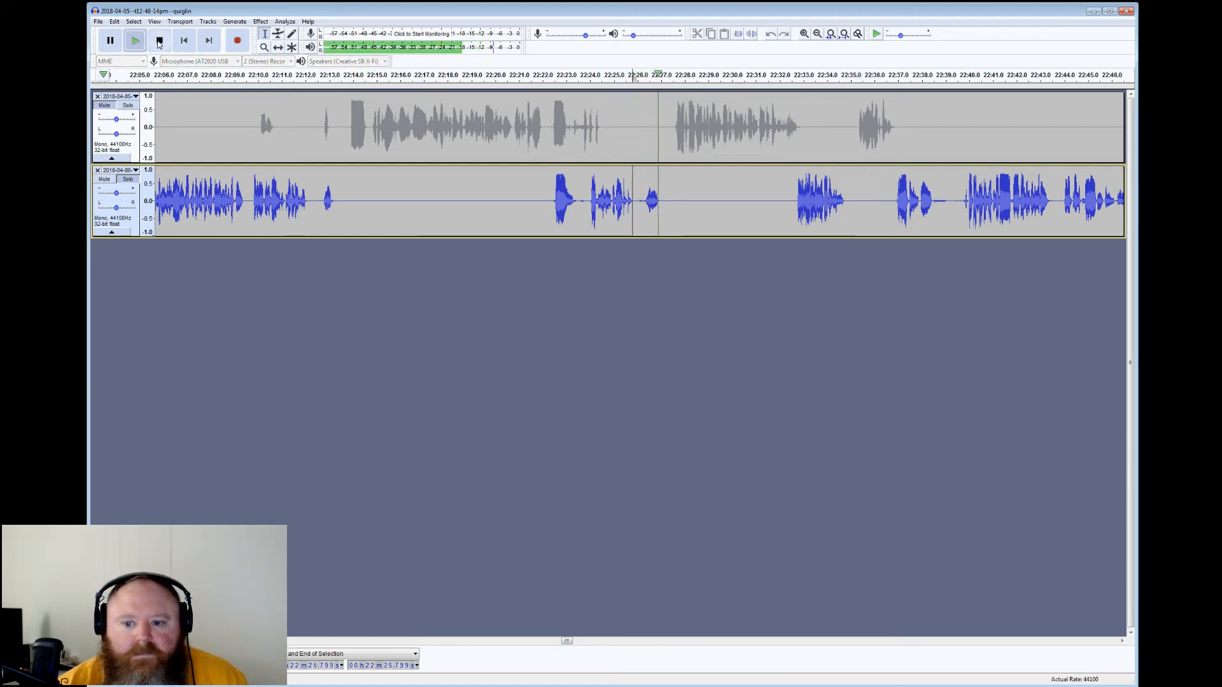
pyautogui.press('space')
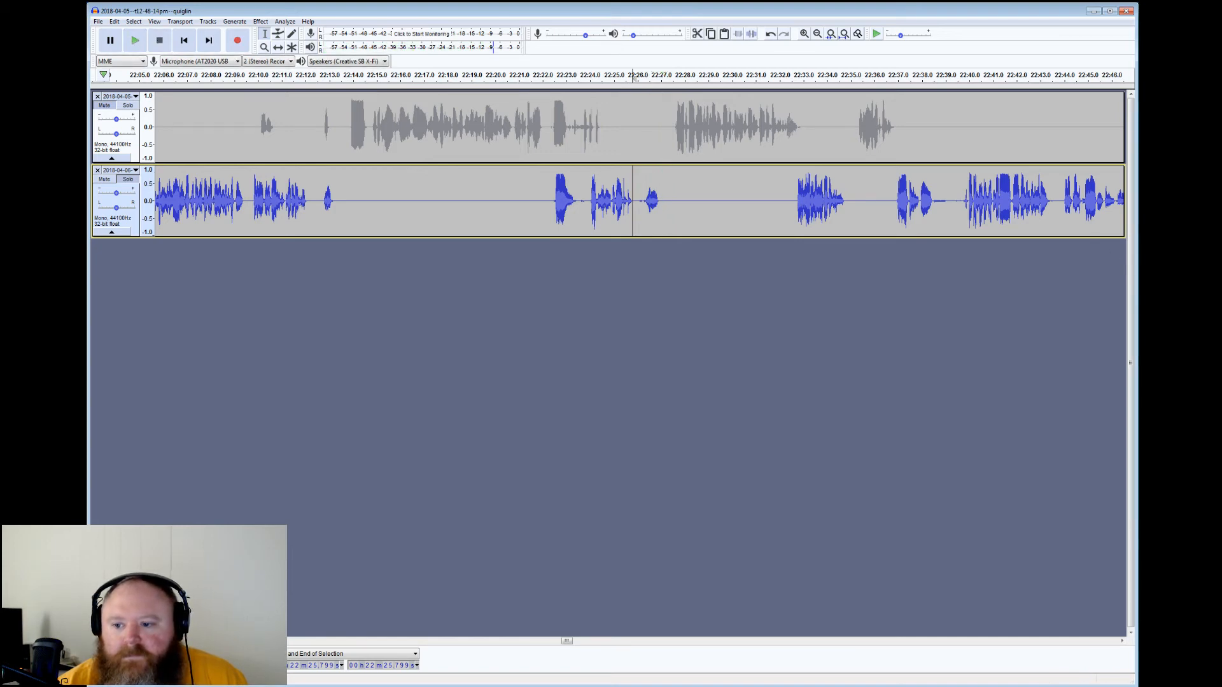
pyautogui.moveTo(932, 200); pyautogui.dragTo(963, 201)
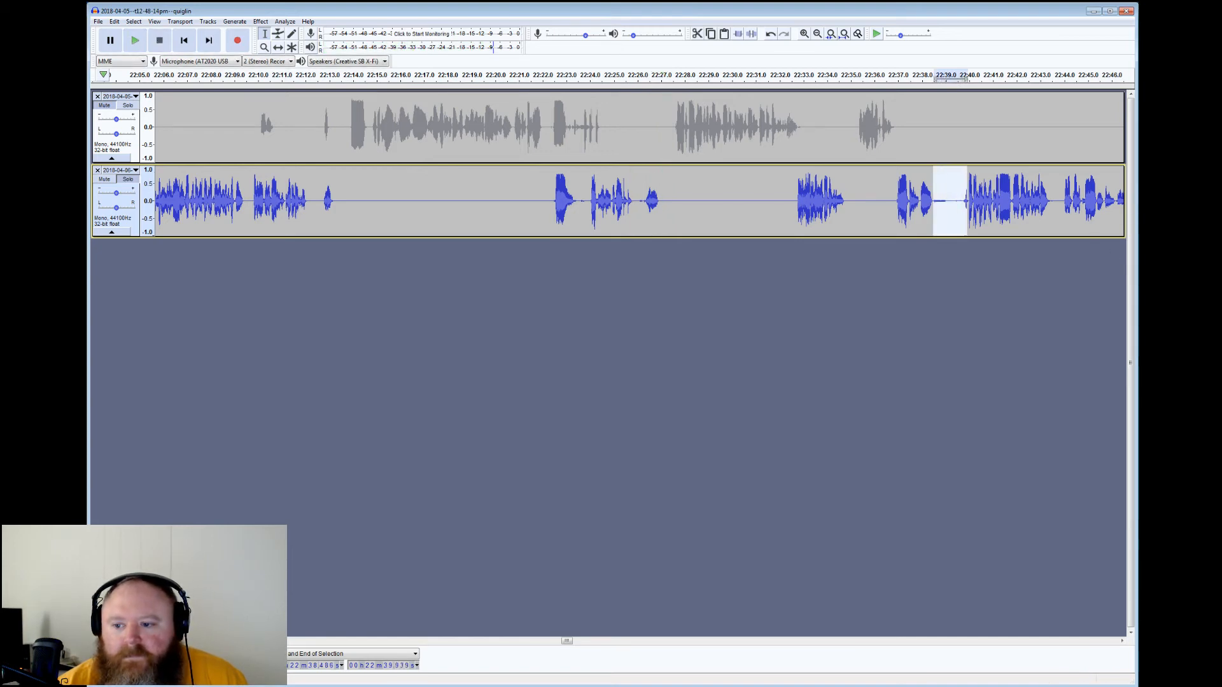
pyautogui.click(139, 41)
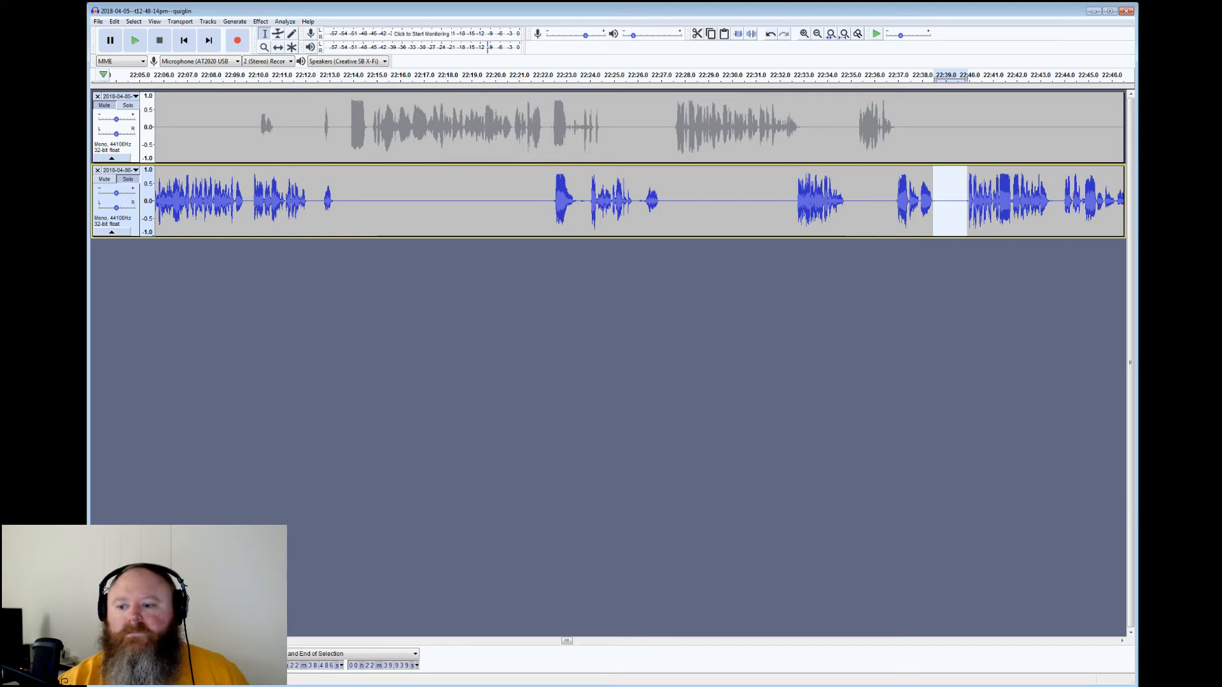
# Play from about 22:39.4, and silence the lower track at about 23:18.7 to 23:19.2 and just before 23:27.2
pyautogui.click(955, 199)
pyautogui.click(132, 40)
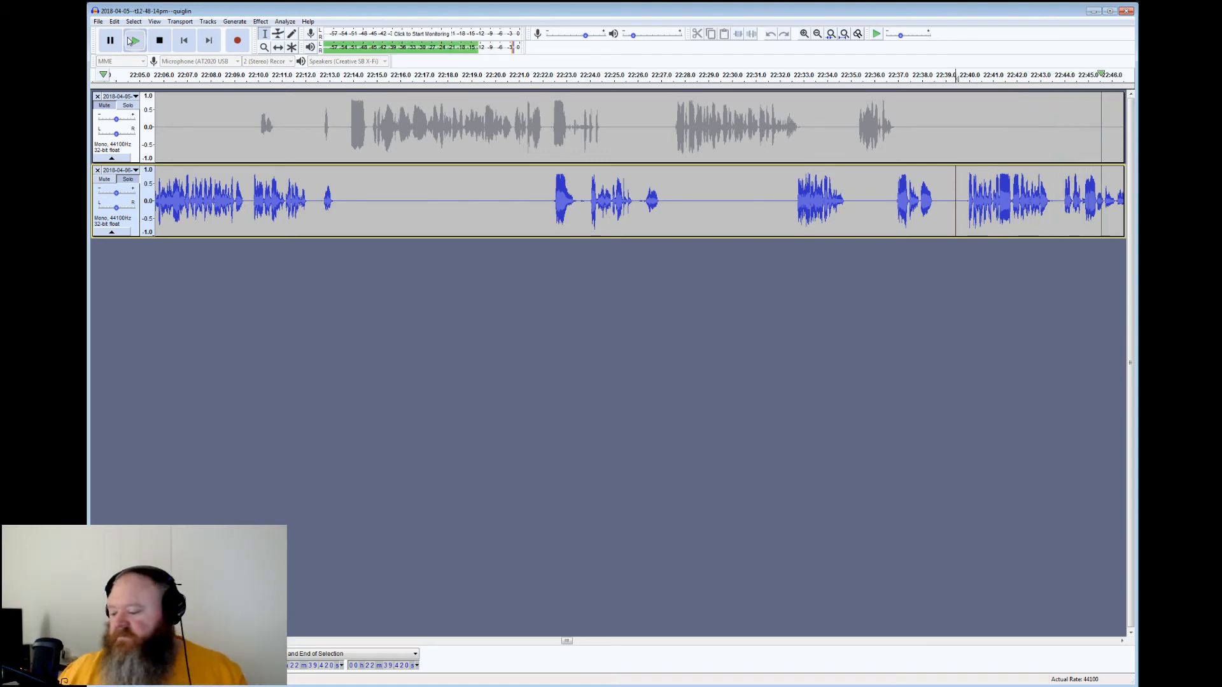
pyautogui.click(160, 41)
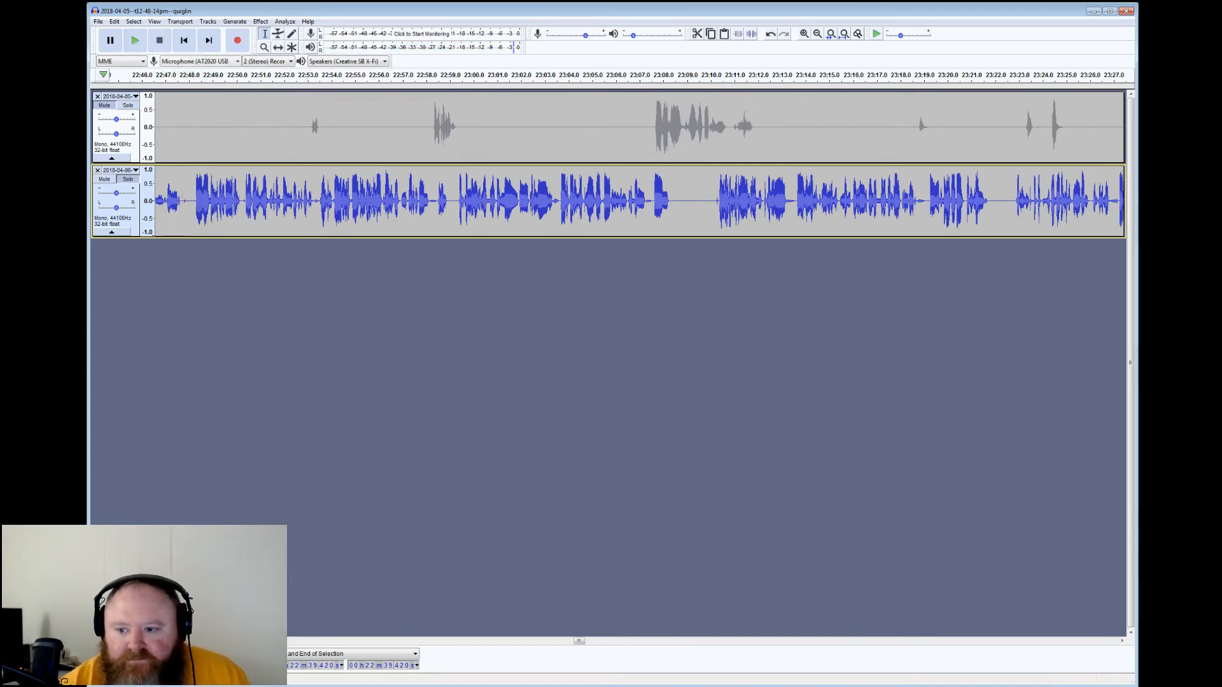
pyautogui.moveTo(928, 201); pyautogui.dragTo(919, 202)
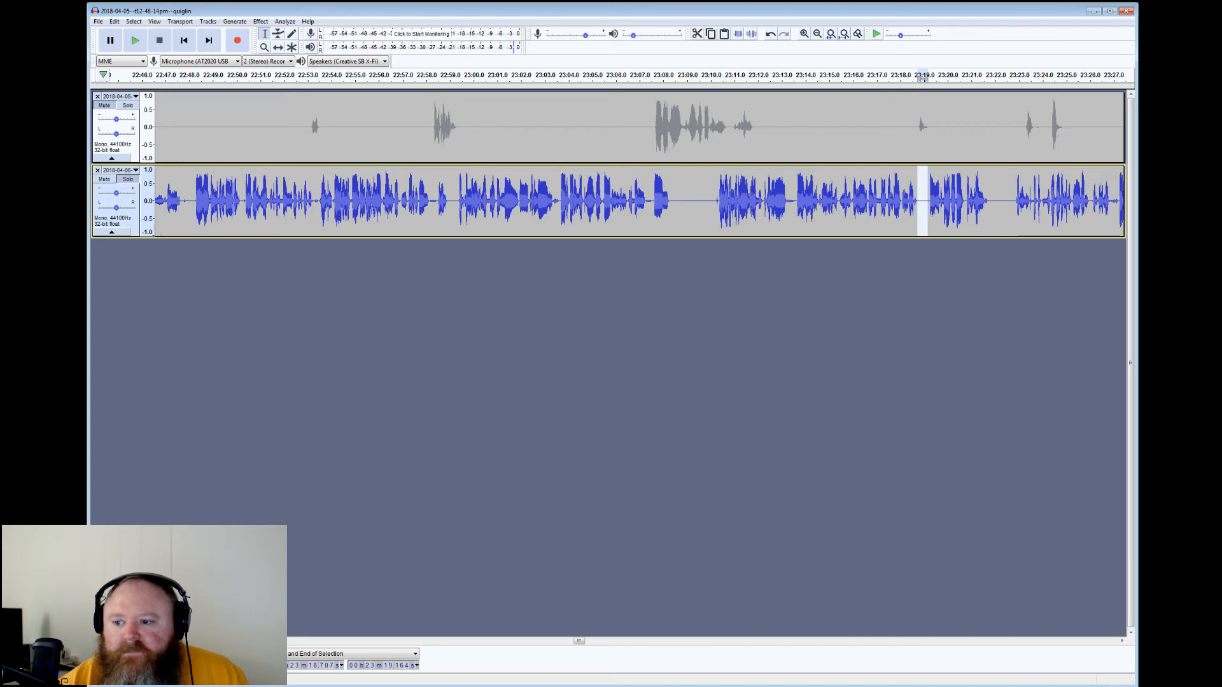
pyautogui.moveTo(1121, 77); pyautogui.dragTo(1112, 77)
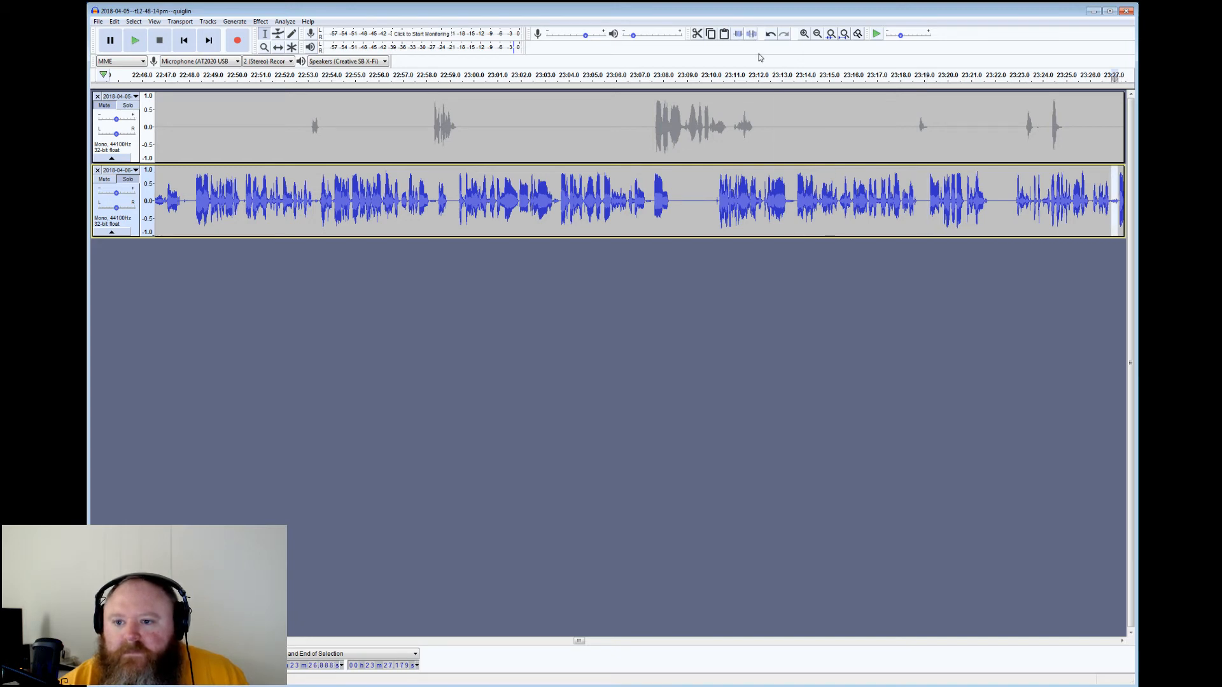
# Play from about 23:27.0, and silence the lower track at about 23:40.7 to 23:46.8 and 23:47.5 to 24:00.5
pyautogui.click(1114, 201)
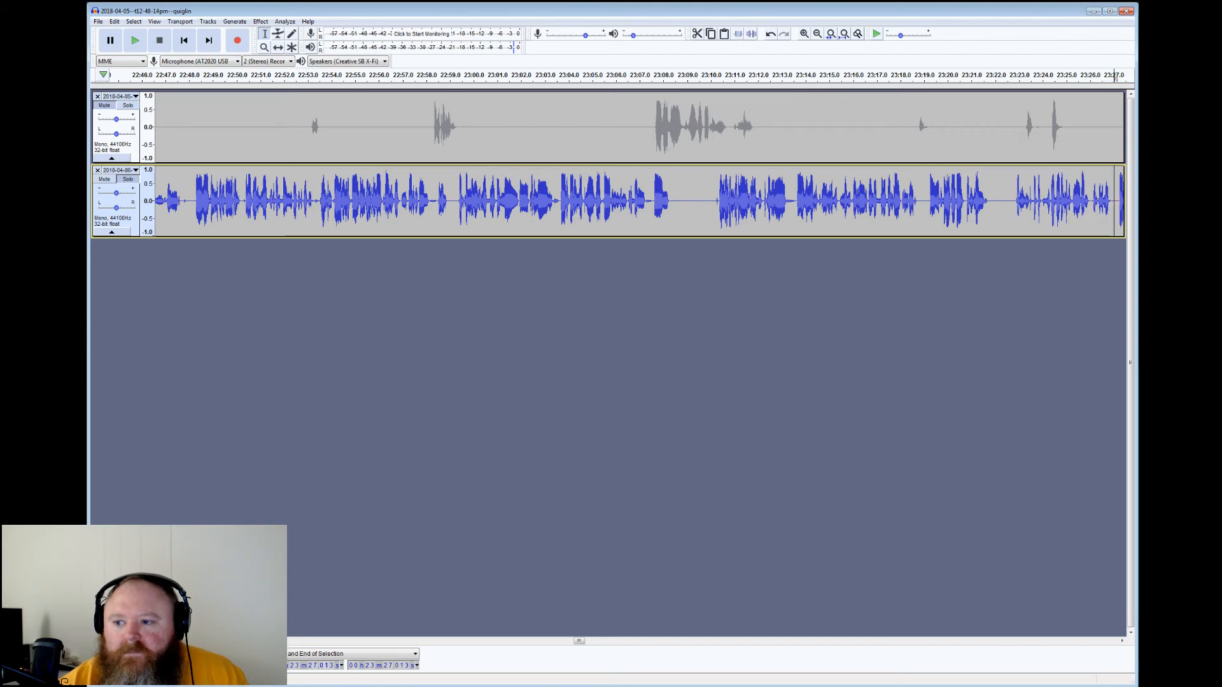
pyautogui.click(137, 43)
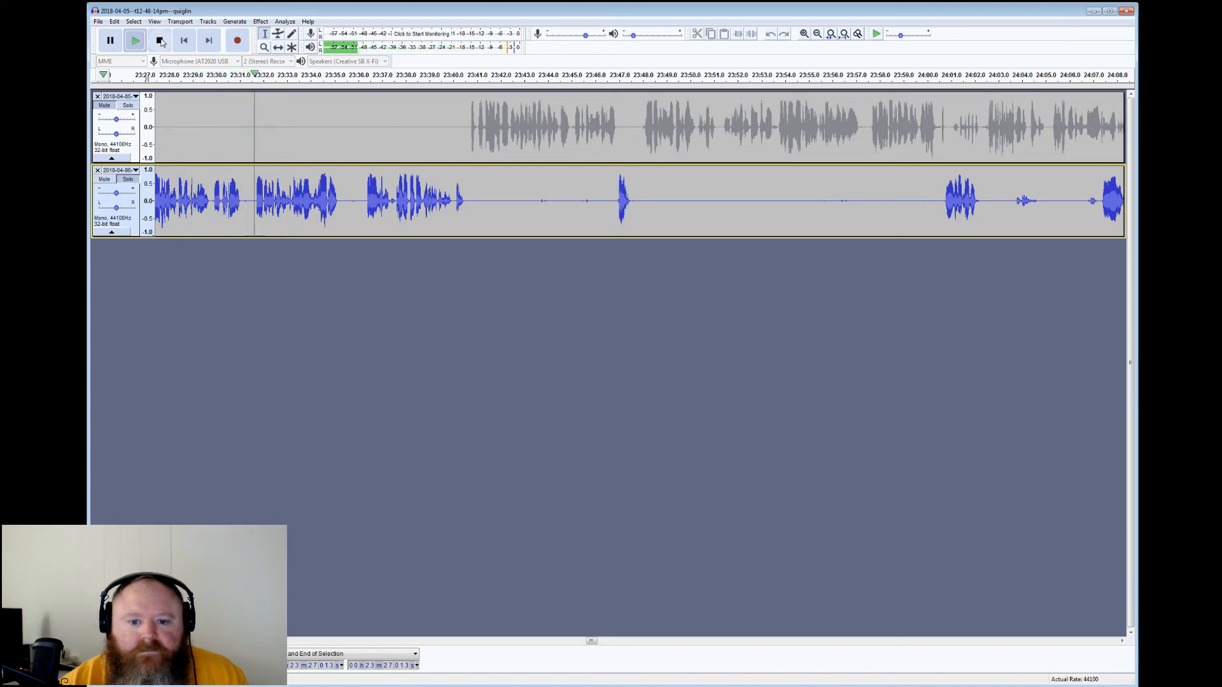
pyautogui.click(160, 40)
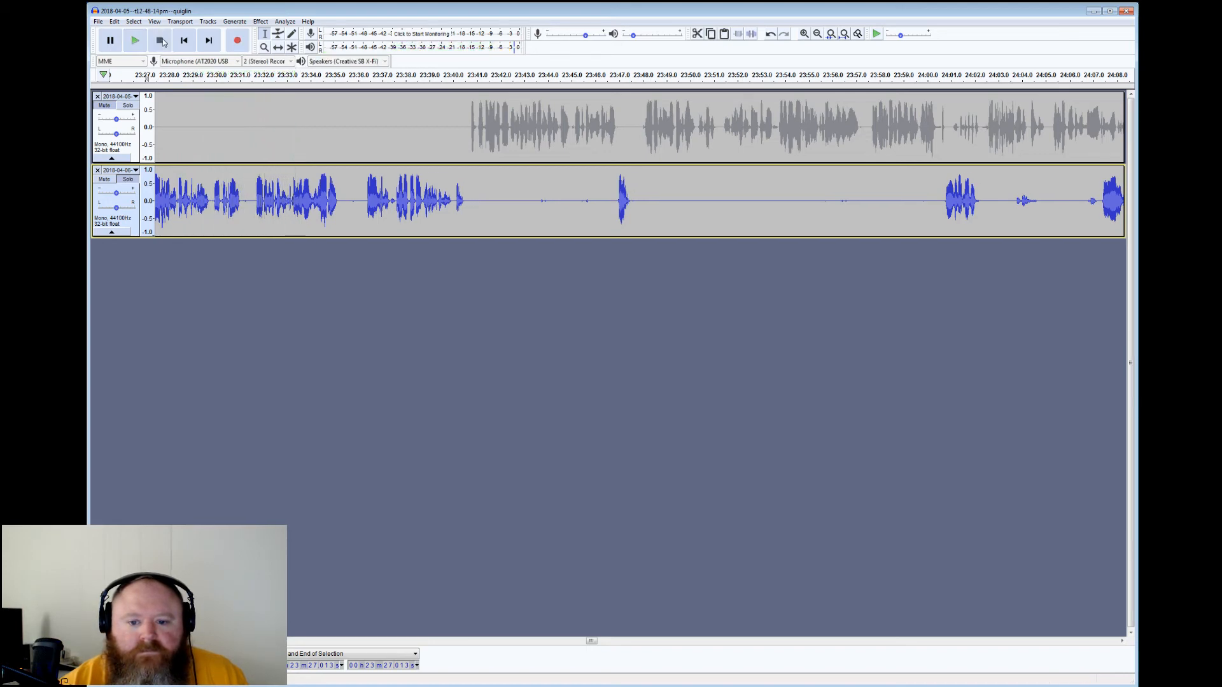
pyautogui.moveTo(469, 201); pyautogui.dragTo(613, 200)
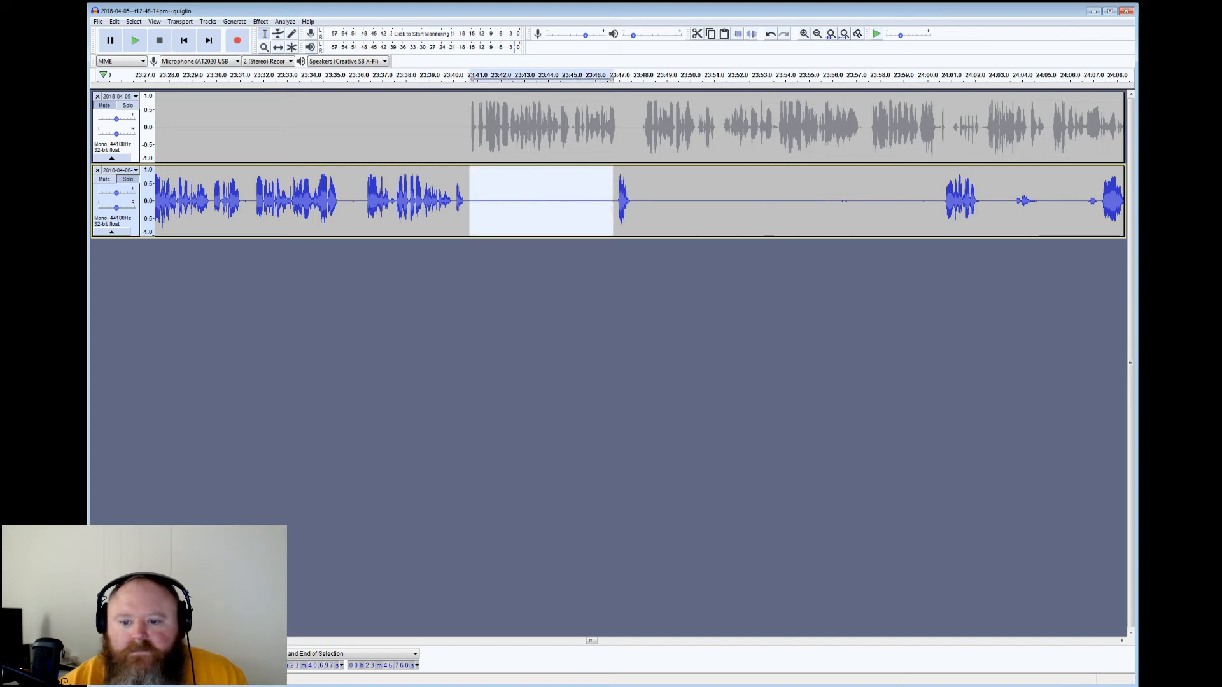
pyautogui.moveTo(632, 201); pyautogui.dragTo(940, 201)
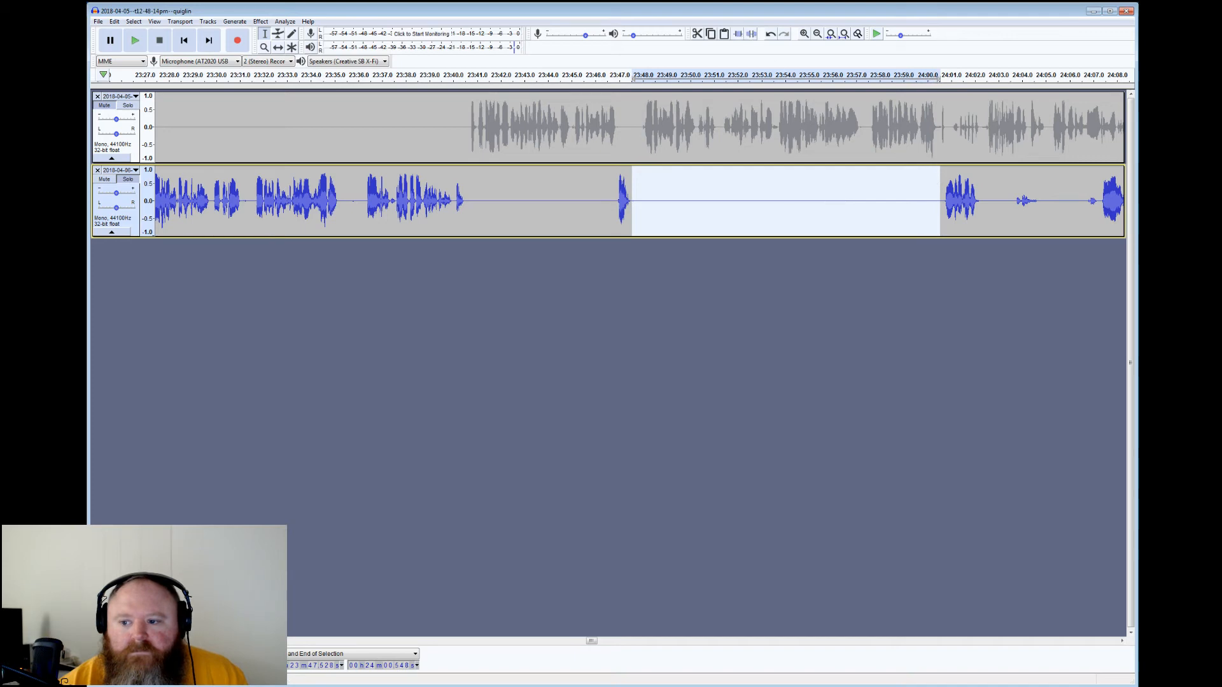
# Play the lower track's faint sounds from about 24:03.3, and silence the range at about 24:02.4 to 24:07.3
pyautogui.click(1008, 201)
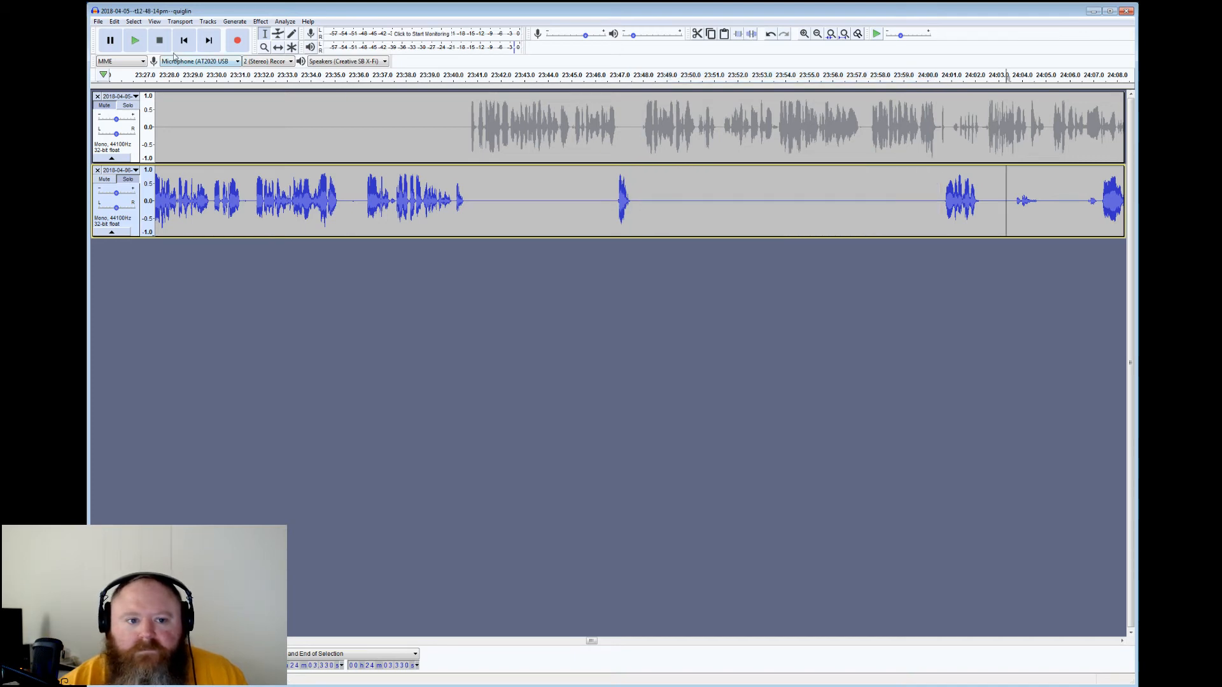
pyautogui.click(135, 40)
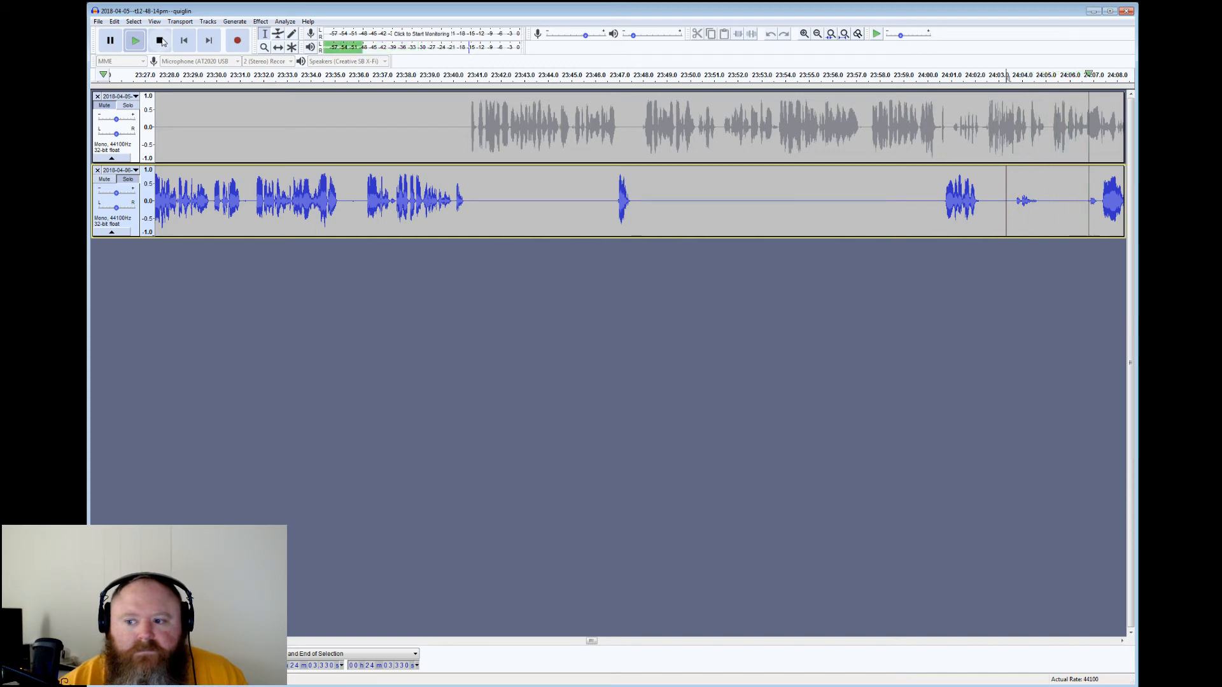
pyautogui.click(160, 40)
pyautogui.moveTo(1100, 201); pyautogui.dragTo(985, 201)
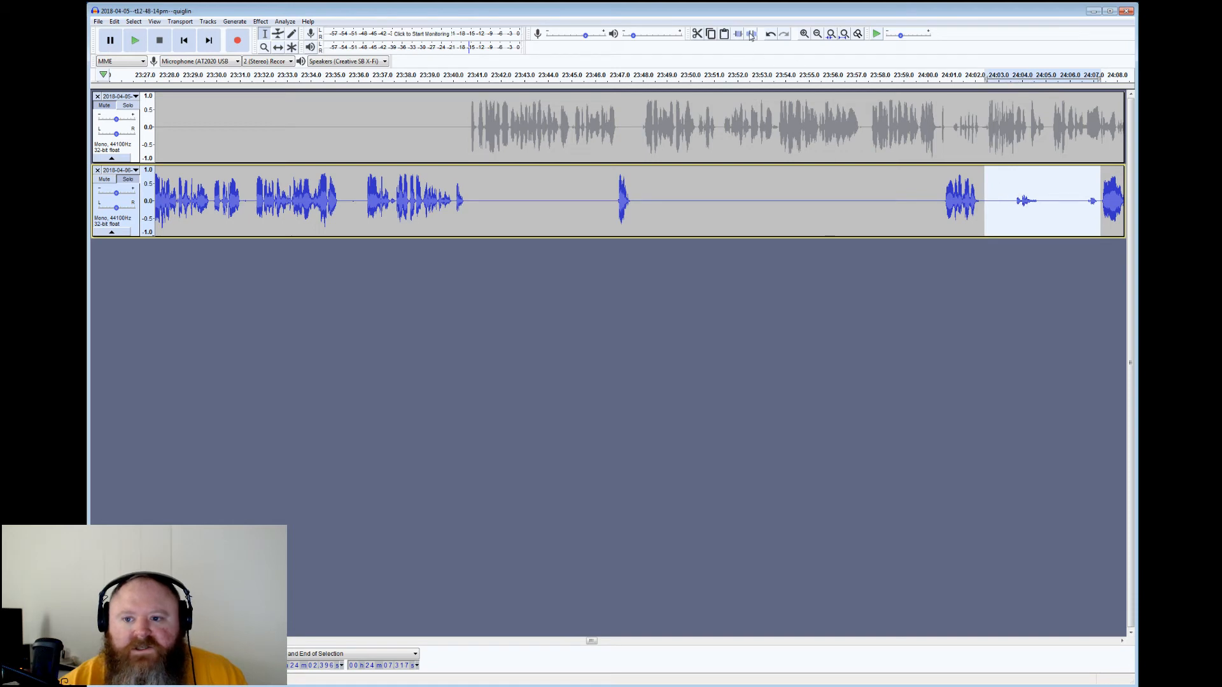
# Listen to the lower track's short sounds from about 24:07.0 and again from about 24:11.3
pyautogui.click(1093, 201)
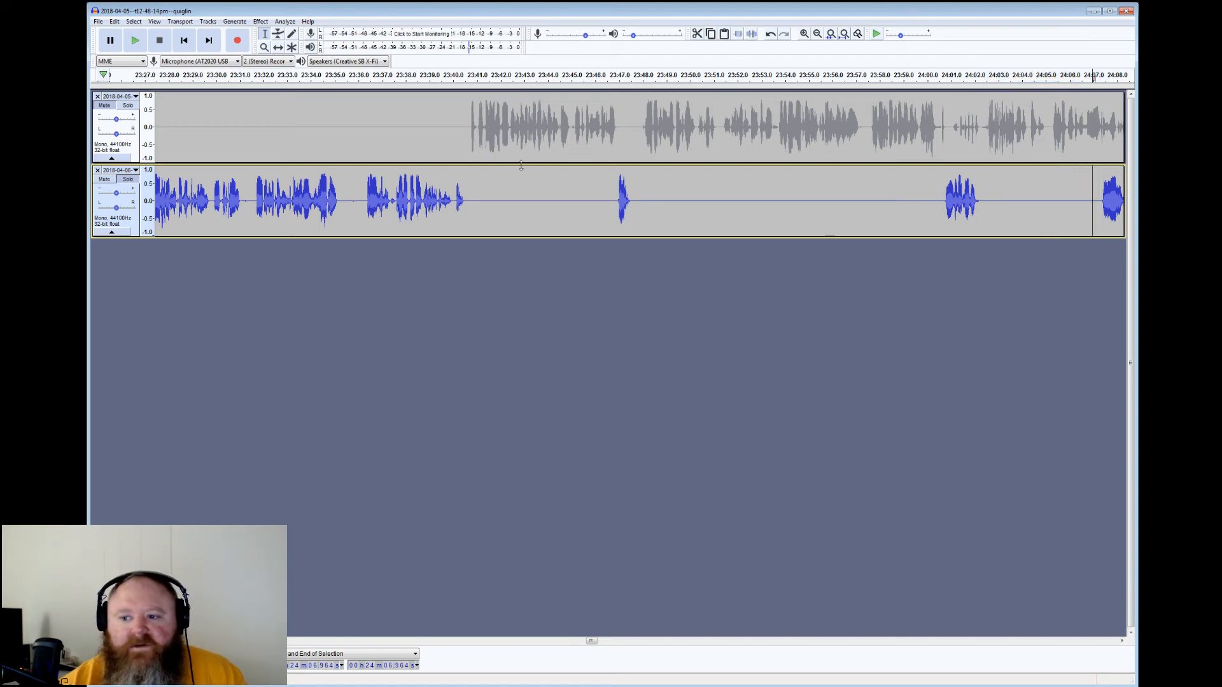
pyautogui.click(135, 42)
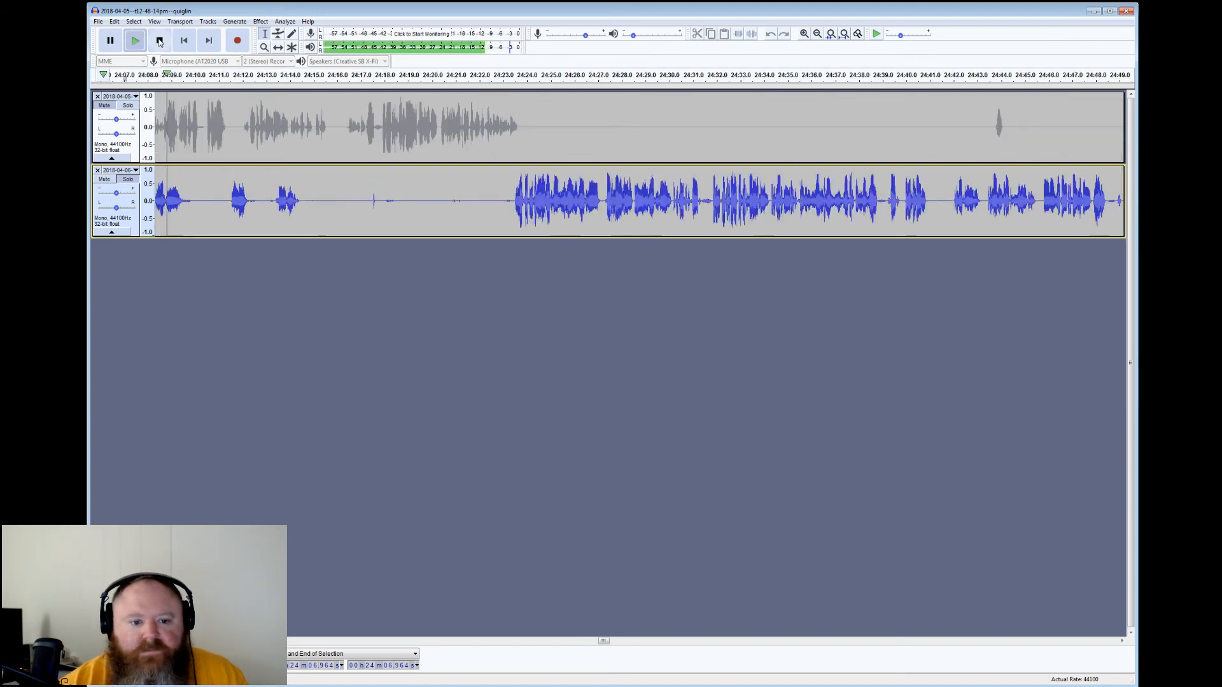
pyautogui.click(160, 41)
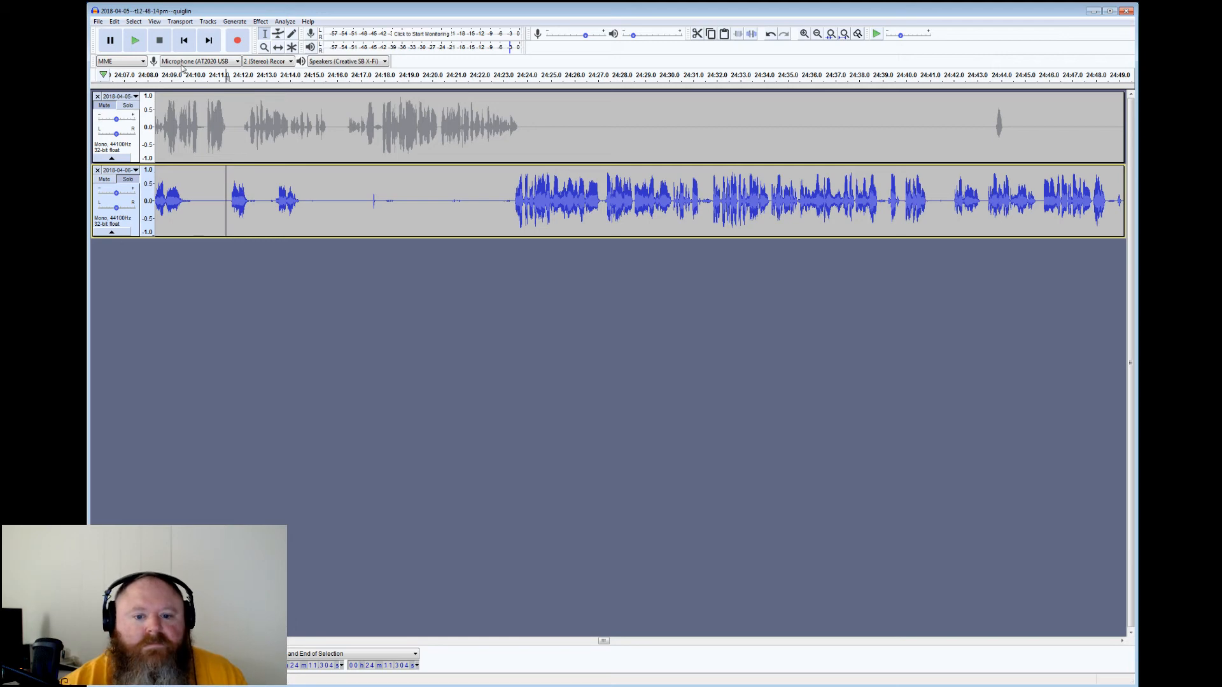
pyautogui.click(134, 42)
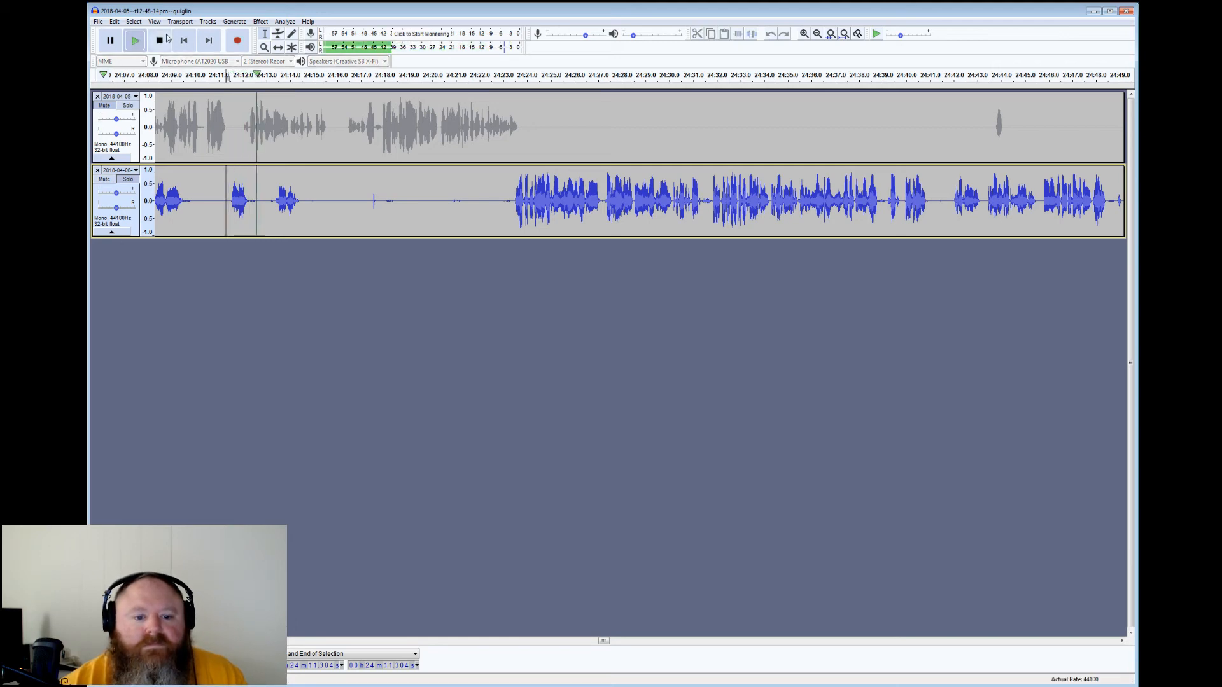
pyautogui.click(160, 41)
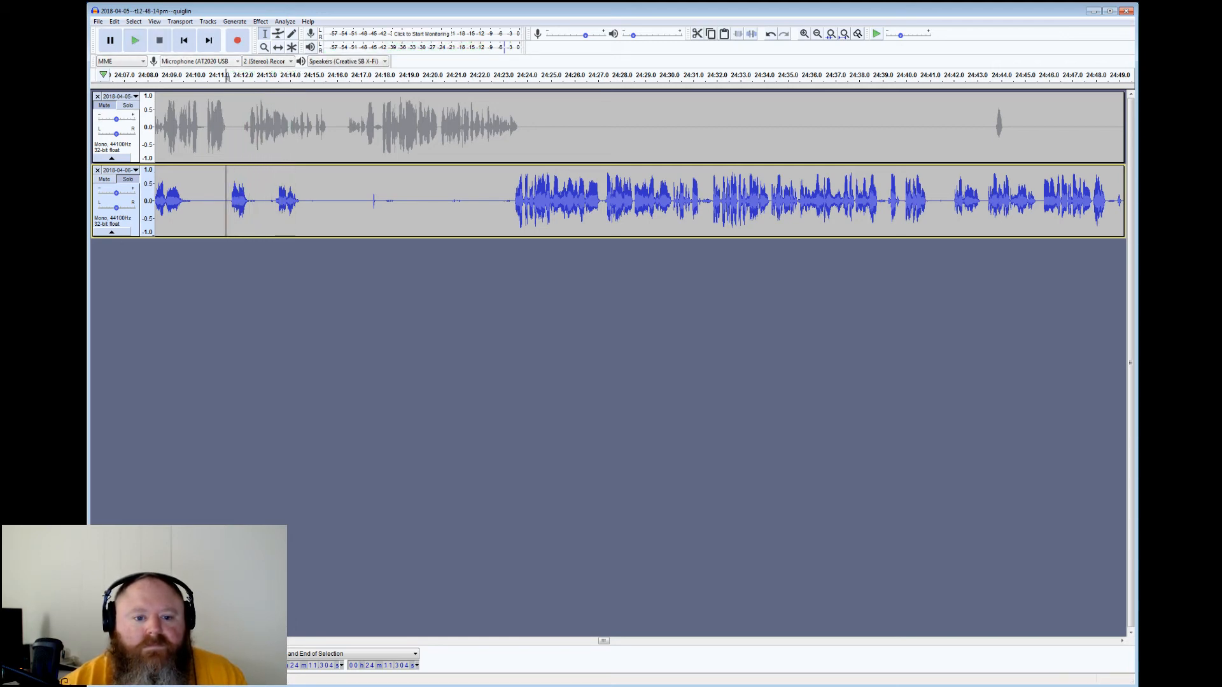
# Silence the lower track at about 24:14.5 to 24:23.5, 24:38.8 to 24:39.2 and 24:31.4 to 24:31.8
pyautogui.moveTo(251, 76); pyautogui.dragTo(514, 76)
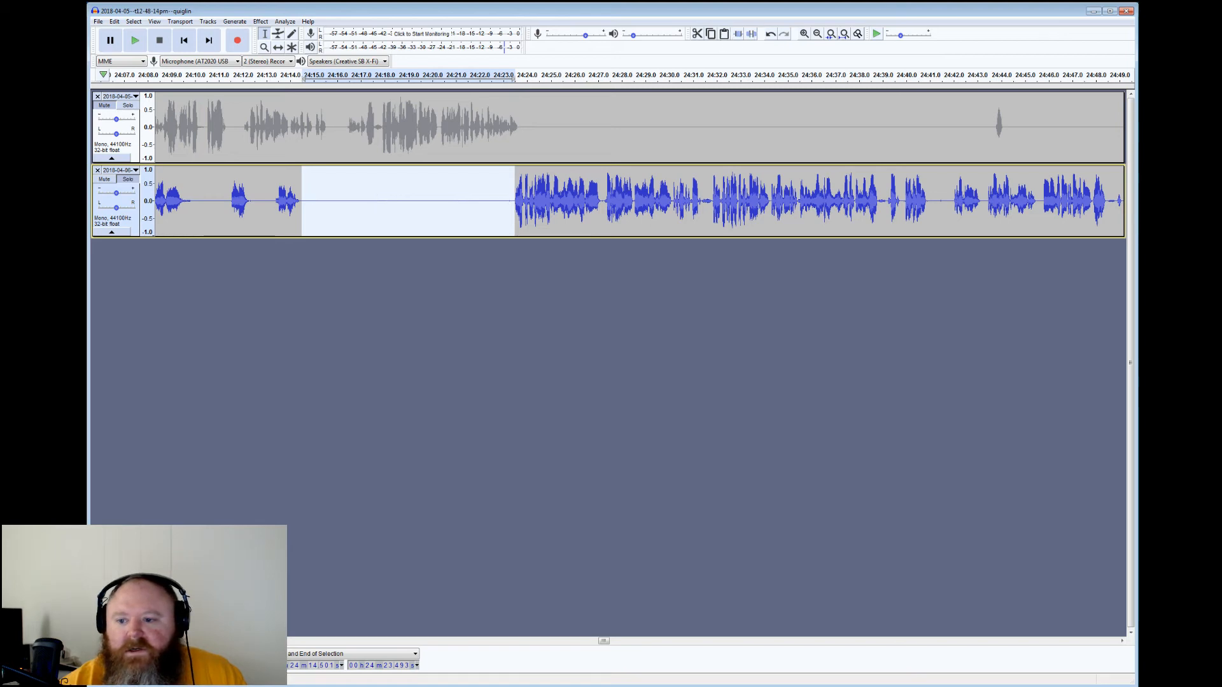
pyautogui.moveTo(887, 201); pyautogui.dragTo(880, 201)
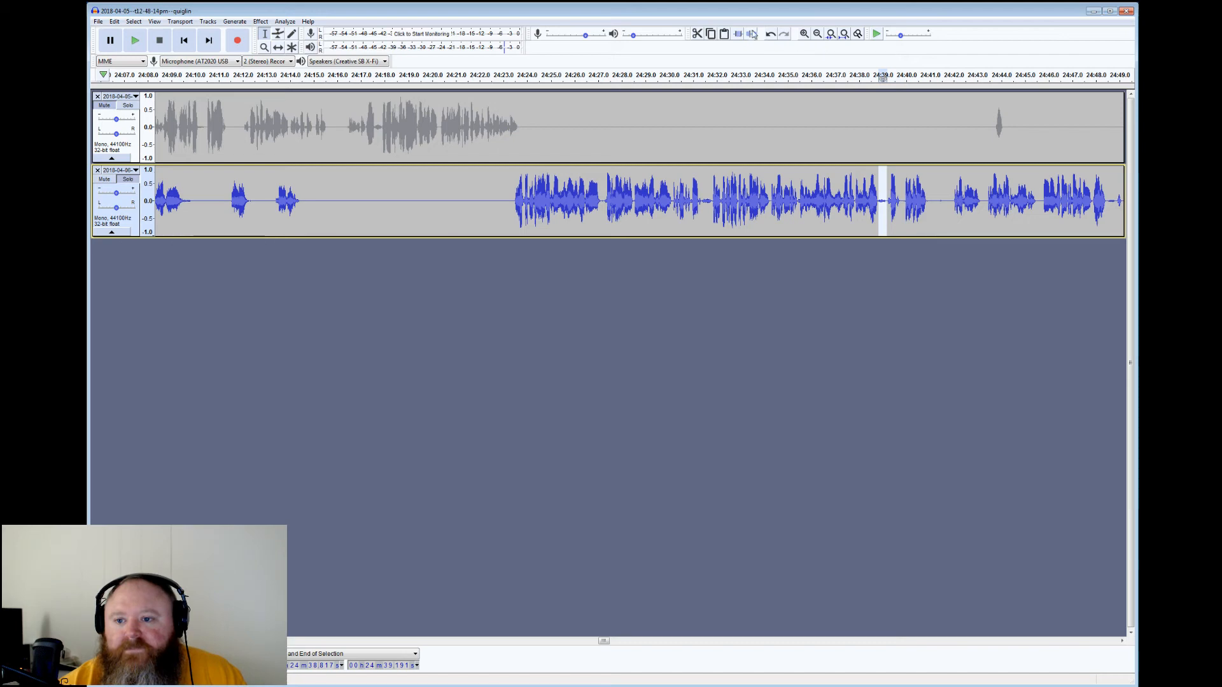
pyautogui.moveTo(709, 203); pyautogui.dragTo(703, 203)
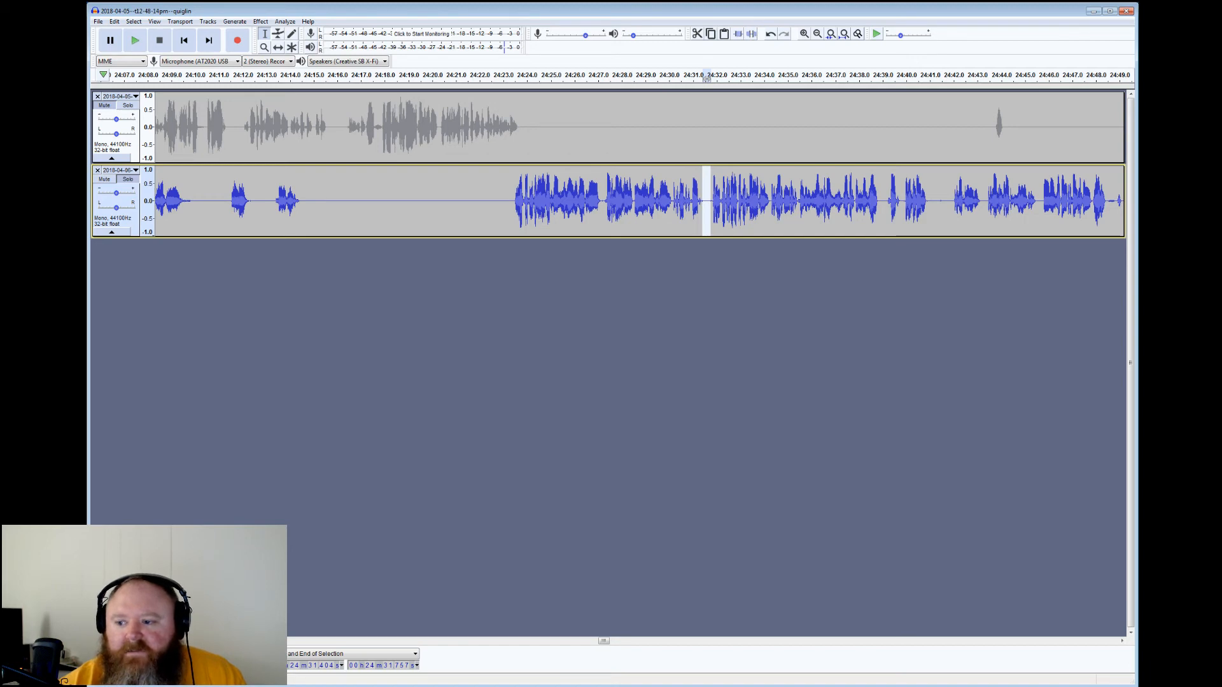
# Silence the lower track at about 24:48.5 to 24:49.1, 24:49.9 to 24:50.9 and 24:52.5 to 25:13.3
pyautogui.moveTo(1108, 207); pyautogui.dragTo(1030, 211)
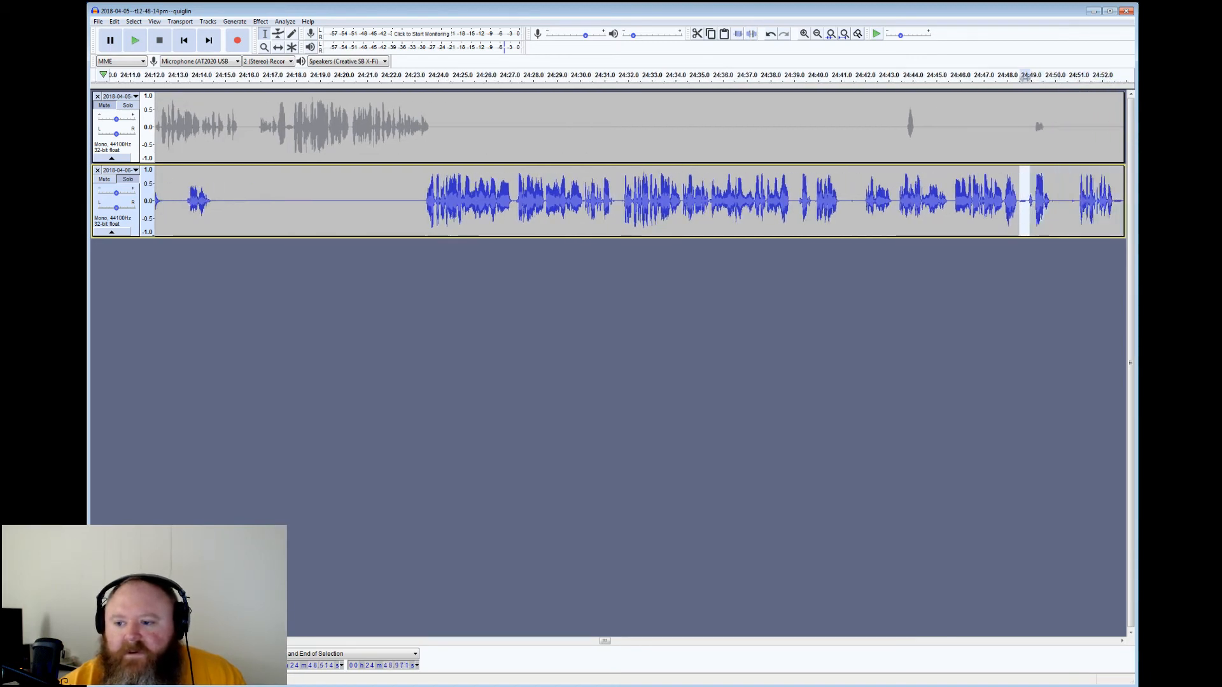
pyautogui.moveTo(1032, 77); pyautogui.dragTo(1033, 77)
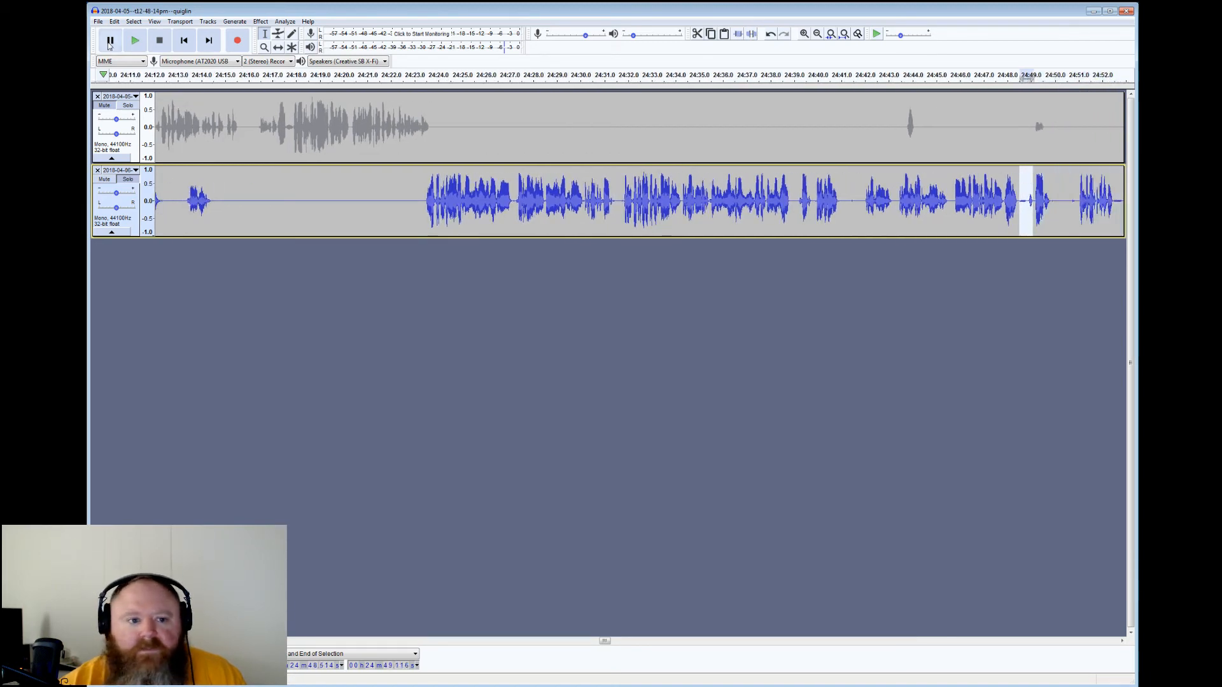
pyautogui.click(135, 41)
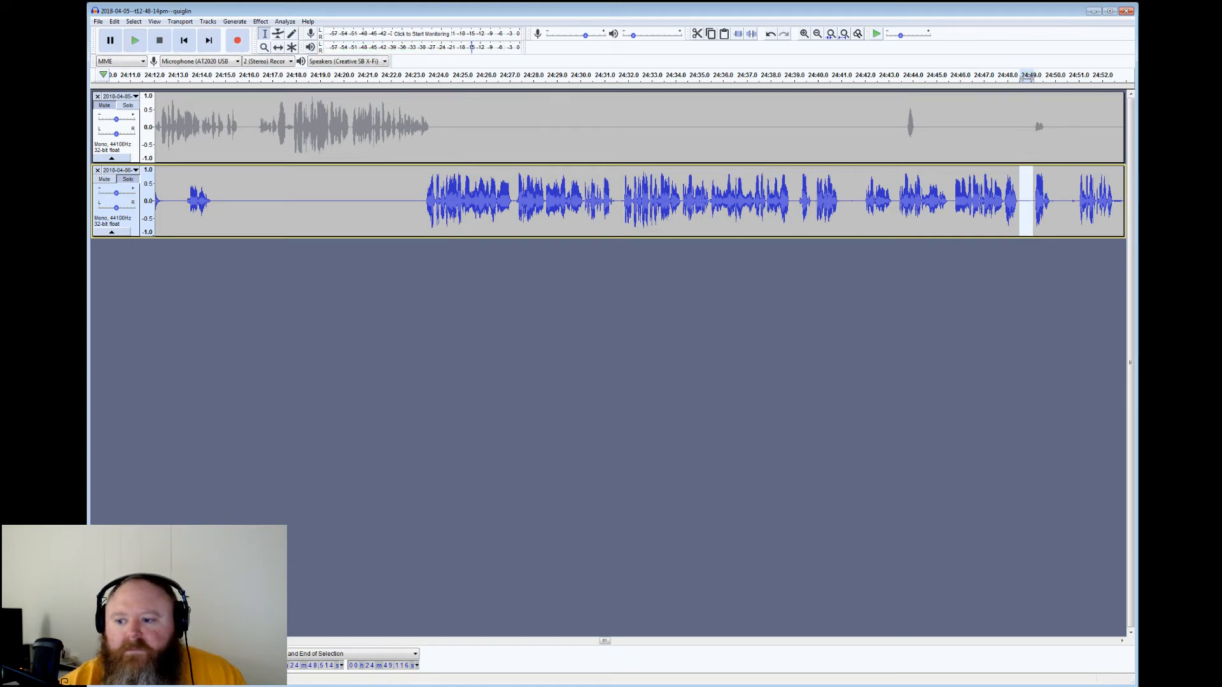
pyautogui.moveTo(1054, 77); pyautogui.dragTo(1075, 77)
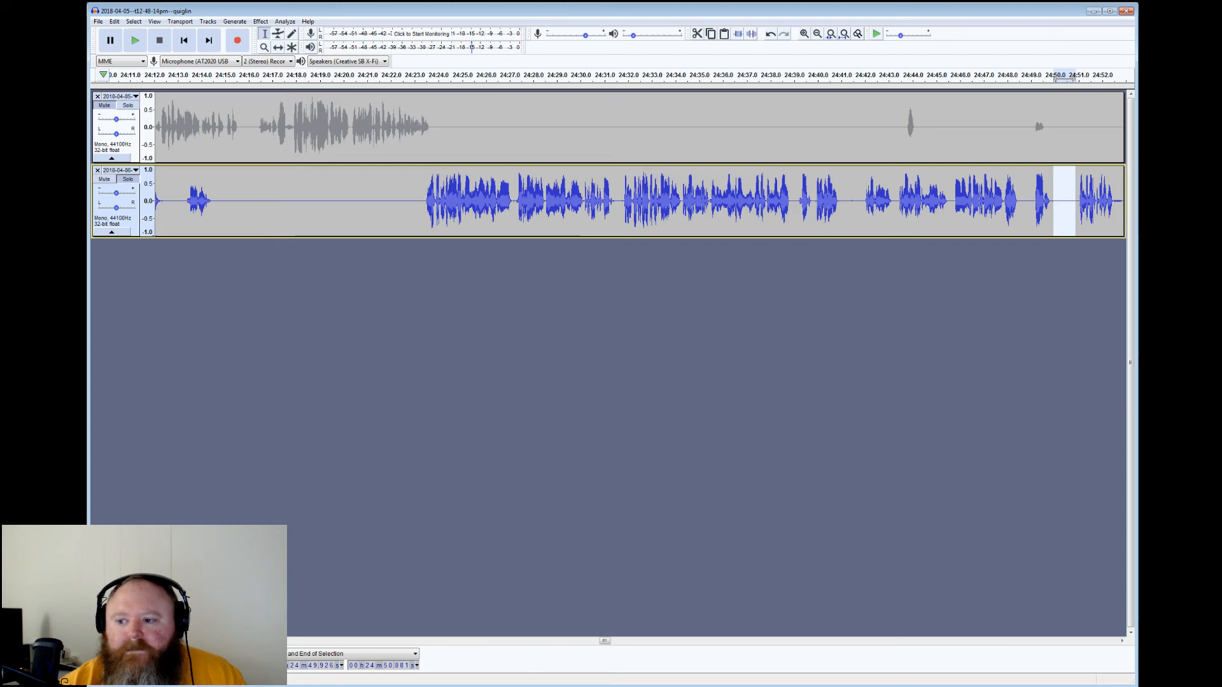
pyautogui.moveTo(1115, 77); pyautogui.dragTo(1075, 77)
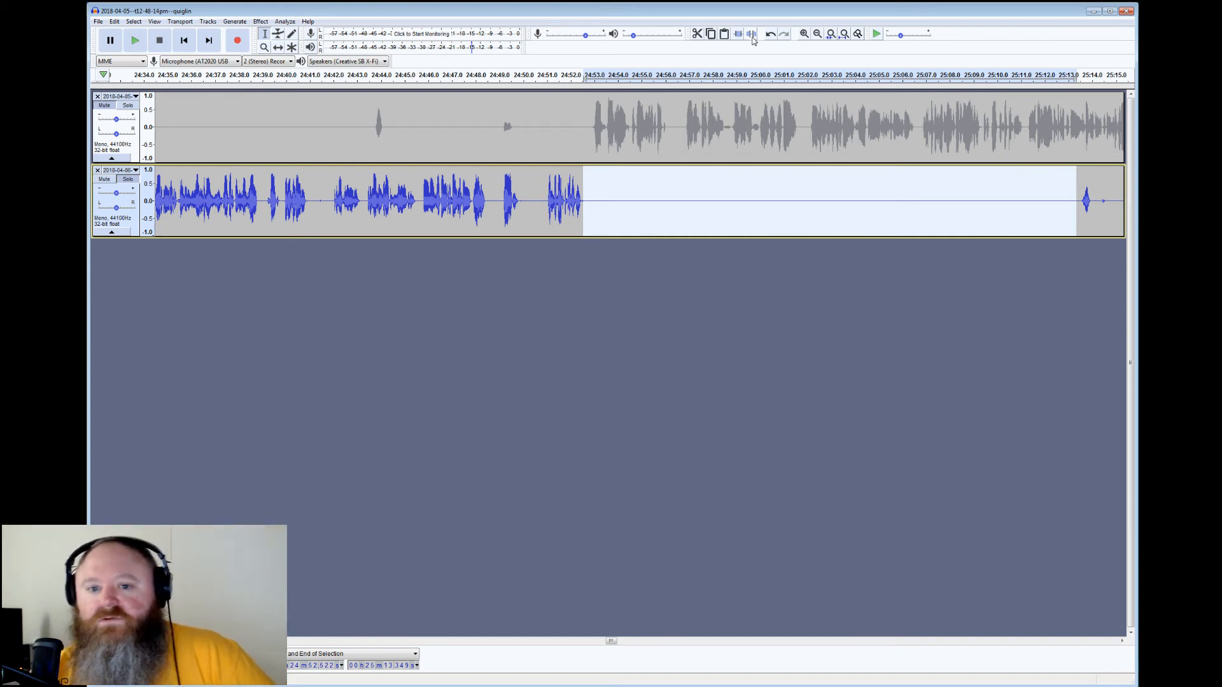
# Listen to the lower track's short sounds from about 25:12.6 and again from about 25:18.7
pyautogui.click(1058, 203)
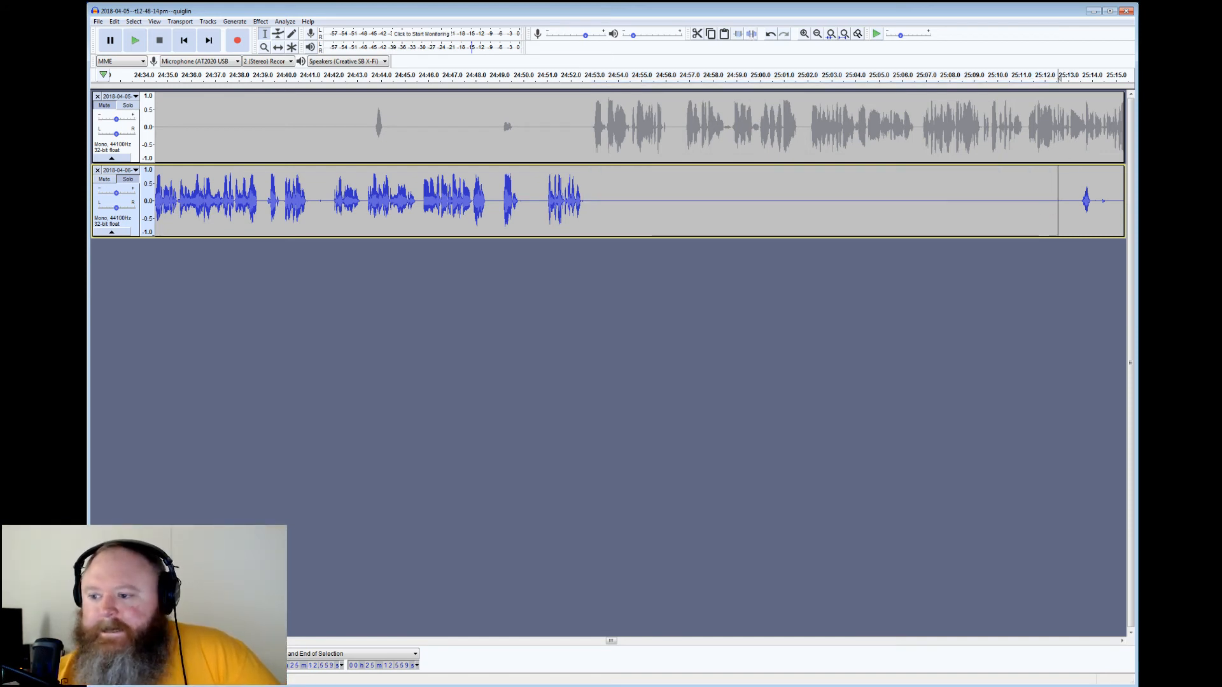
pyautogui.click(135, 40)
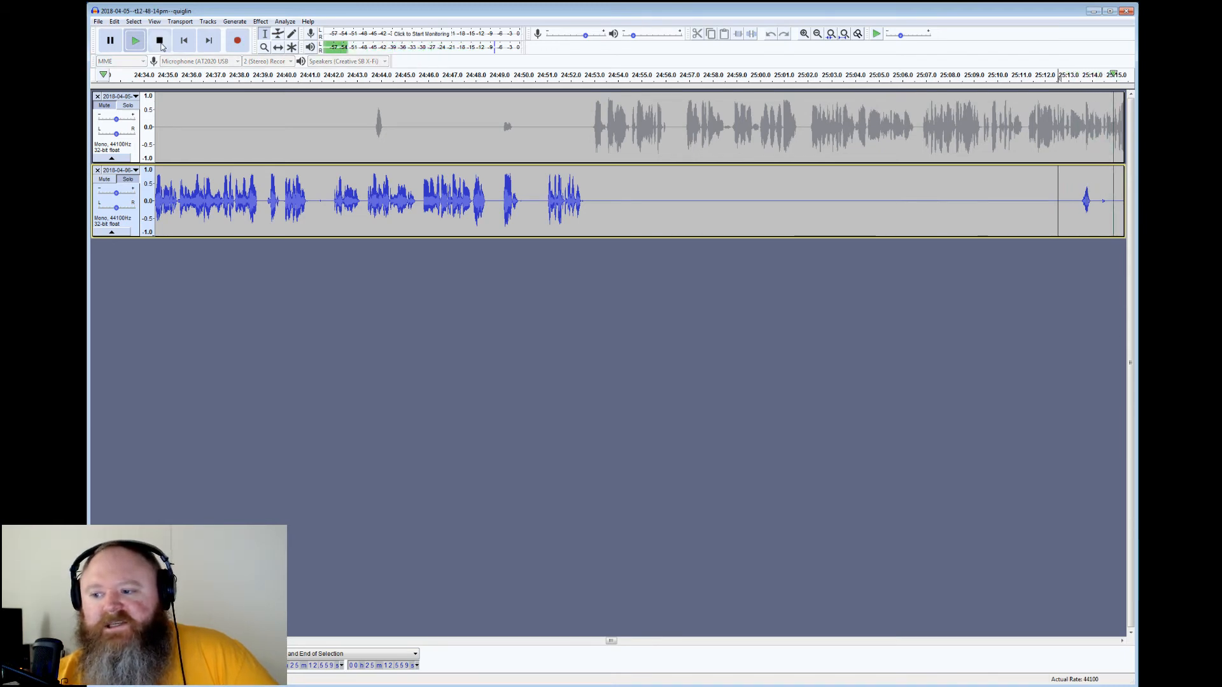
pyautogui.click(160, 41)
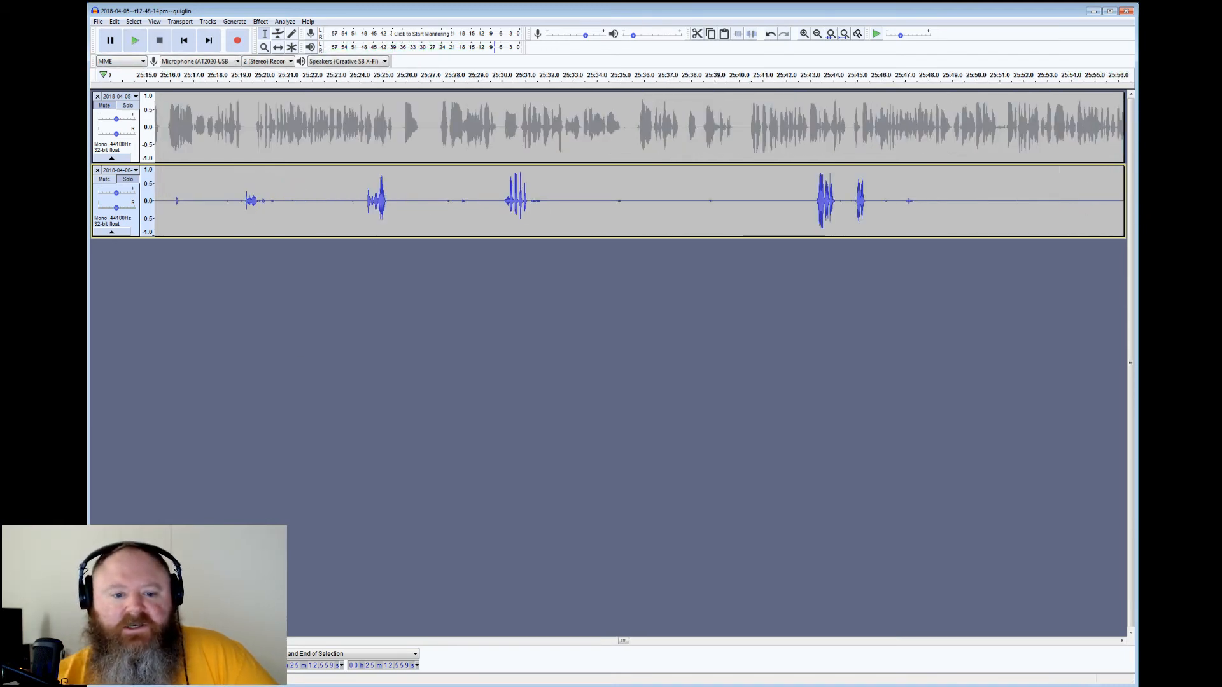
pyautogui.click(135, 40)
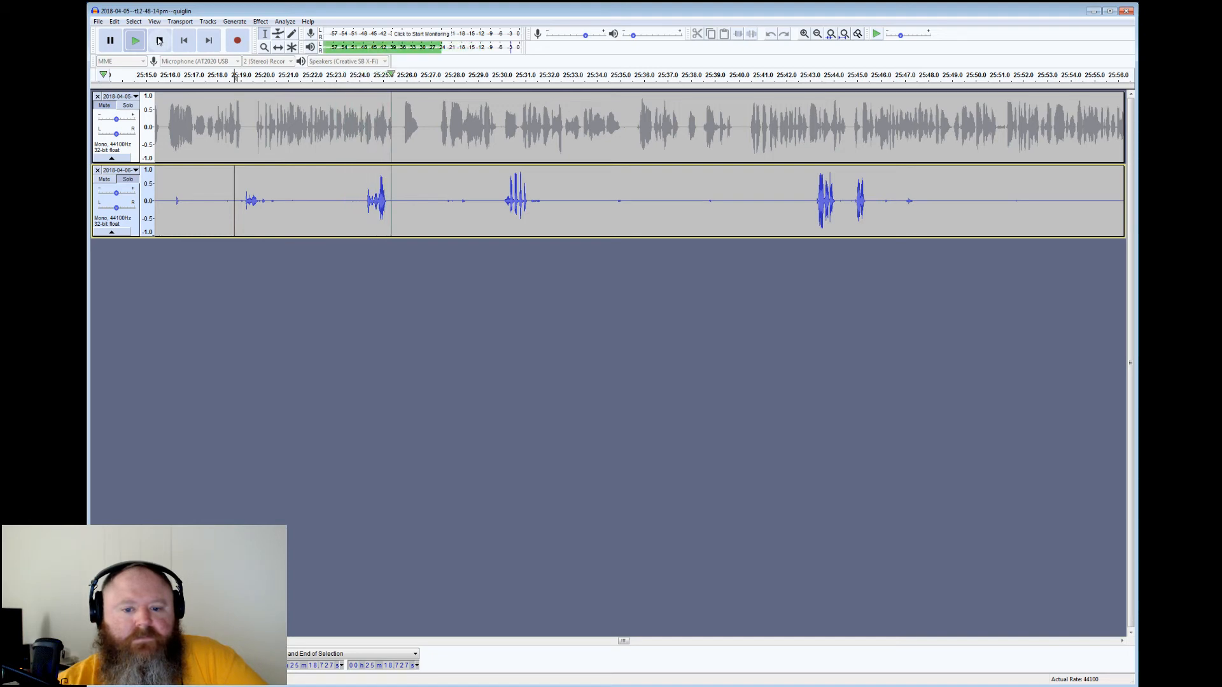
pyautogui.click(159, 41)
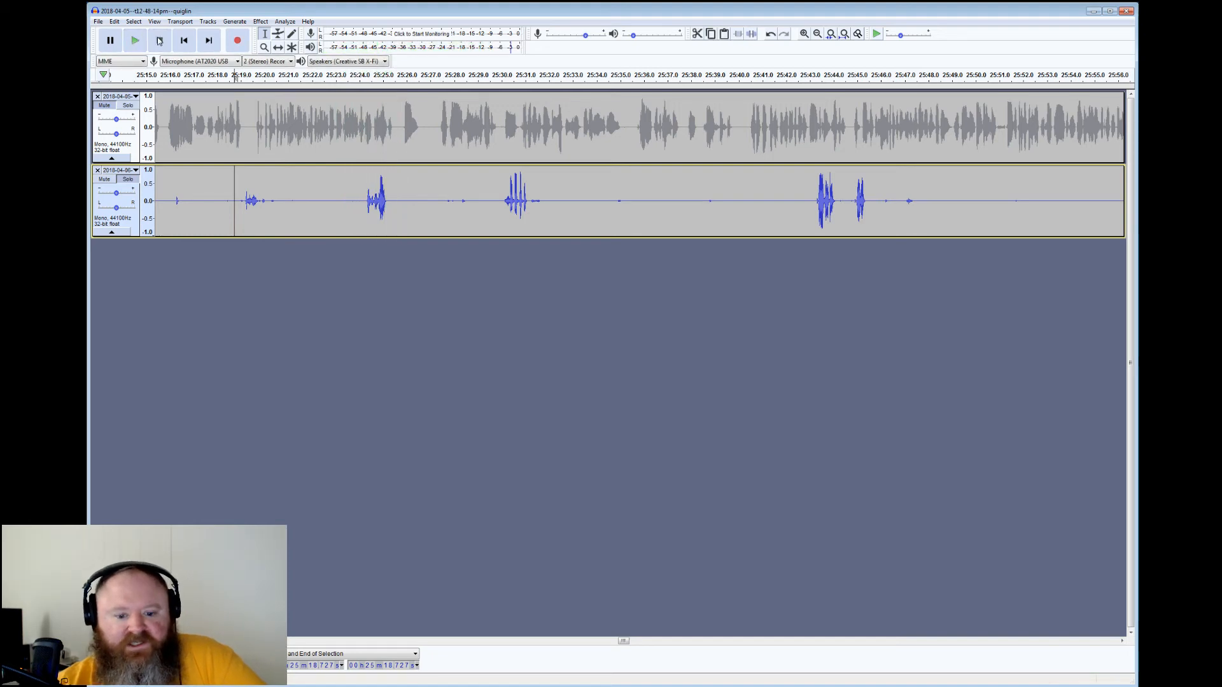
# Play the lower track from about 25:24.0, and silence the range at about 25:14.1 to 25:24.8
pyautogui.moveTo(623, 643); pyautogui.dragTo(620, 647)
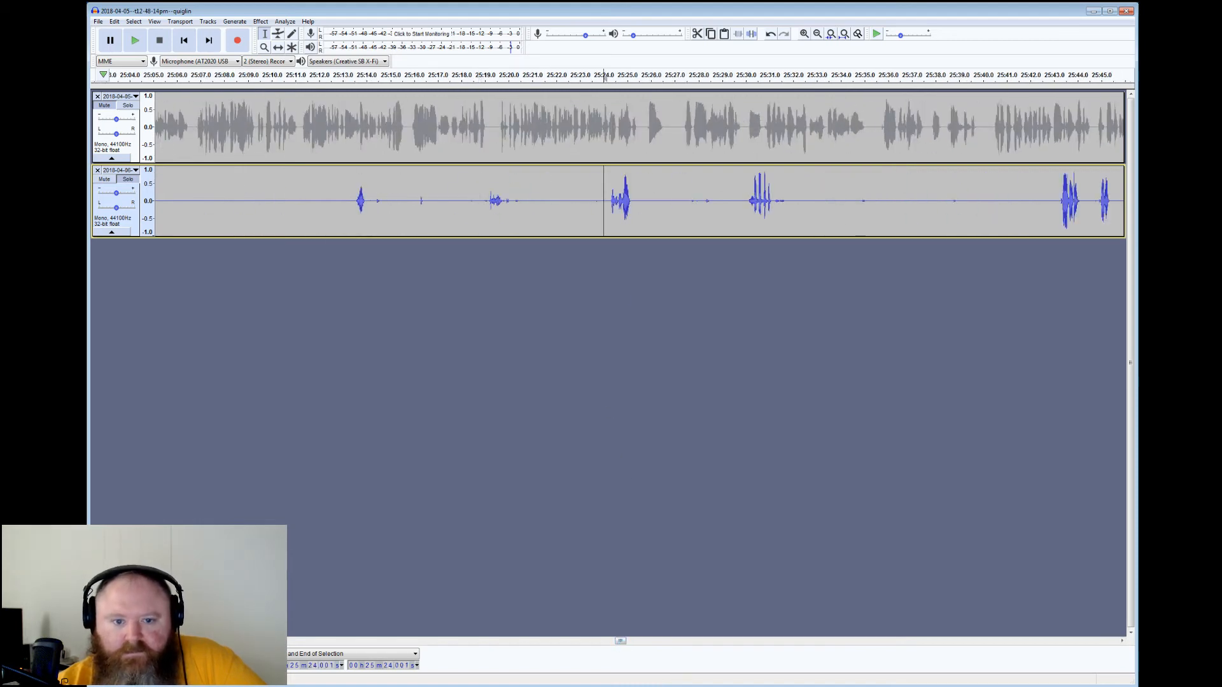
pyautogui.click(136, 43)
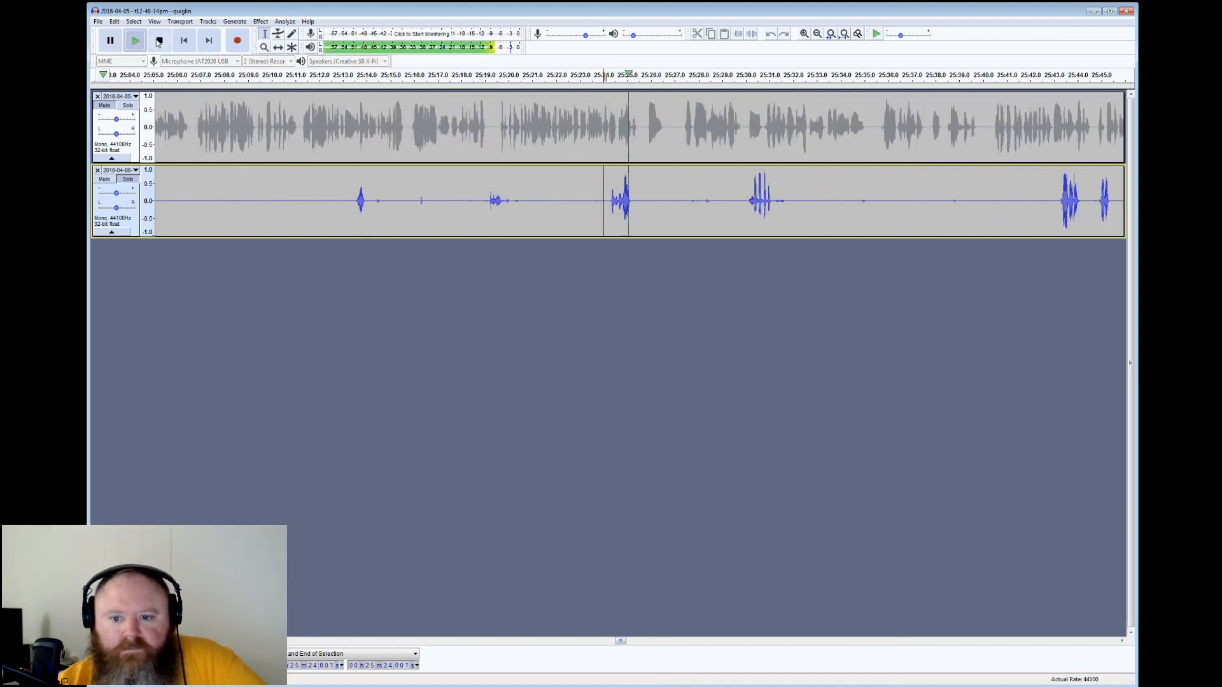
pyautogui.click(270, 77)
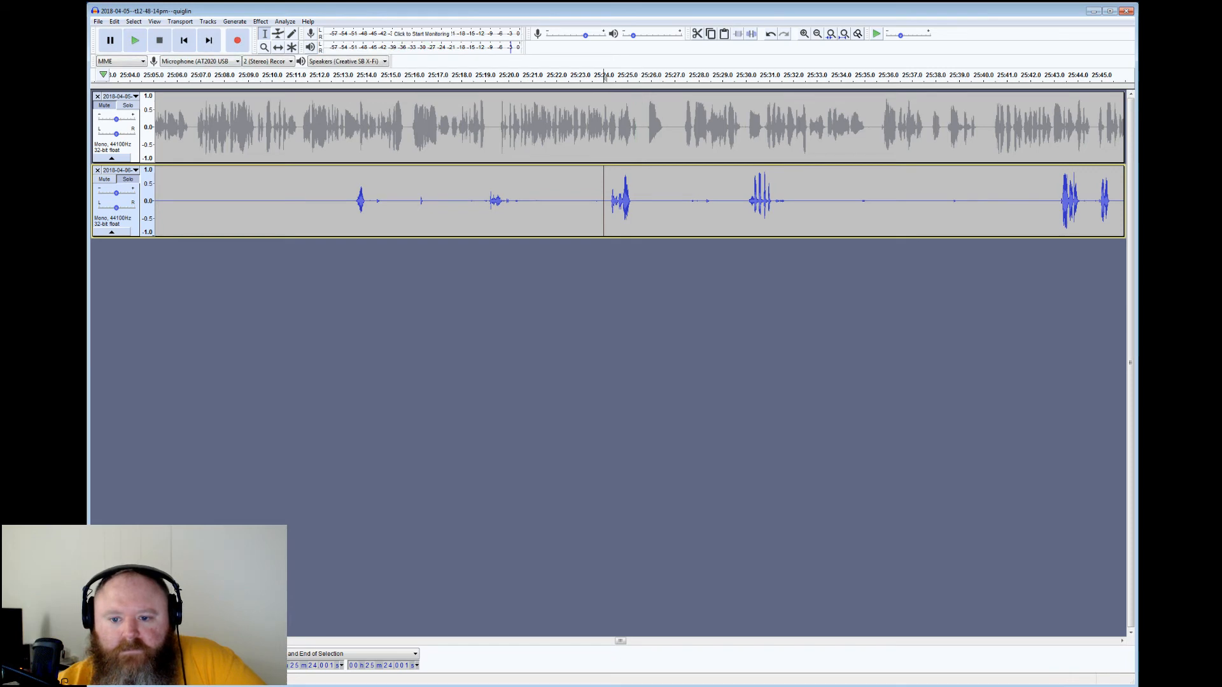
pyautogui.moveTo(622, 202); pyautogui.dragTo(369, 201)
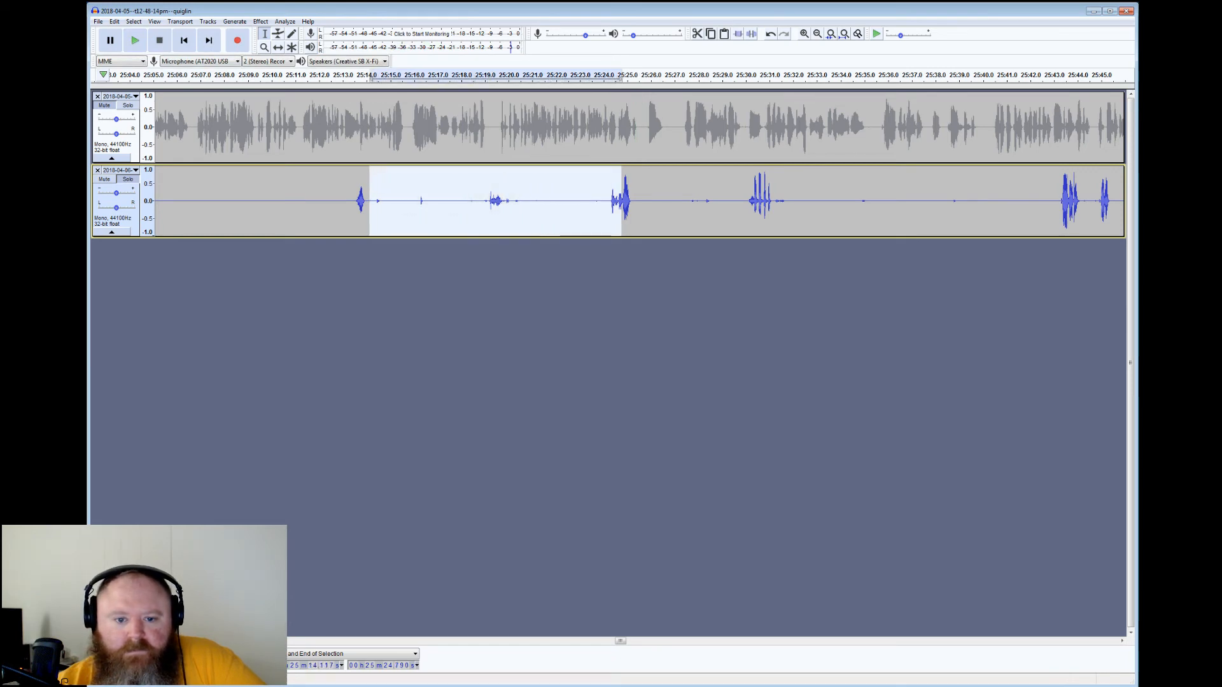
pyautogui.click(751, 34)
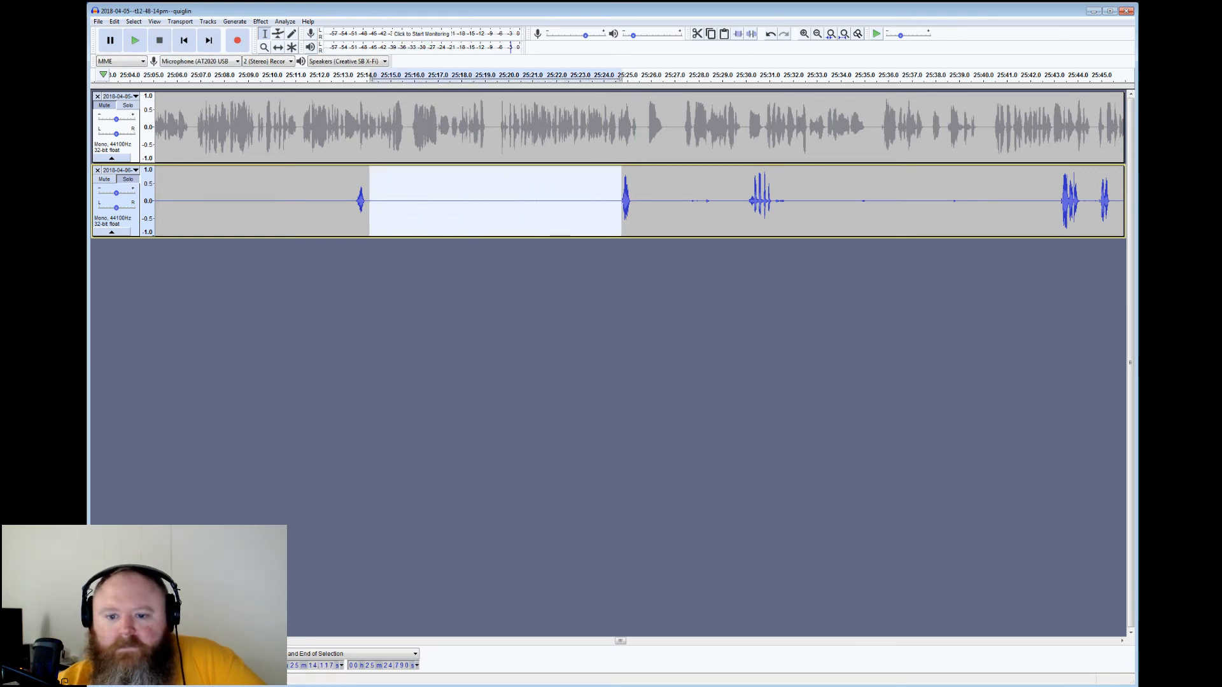
# Play from about 25:24.5, and silence the lower track at about 25:25.5 to 25:30.1, 25:31.2 to 25:43.3 and 25:44.2 to 25:45.0
pyautogui.click(615, 201)
pyautogui.click(135, 40)
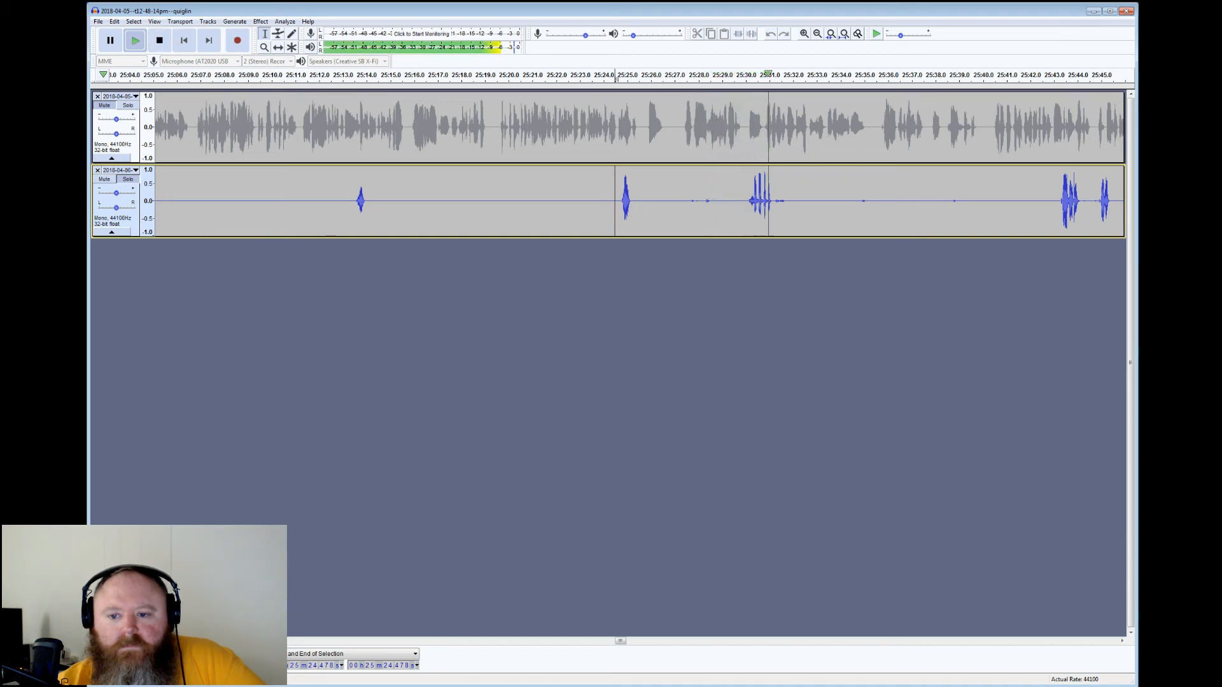
pyautogui.click(163, 40)
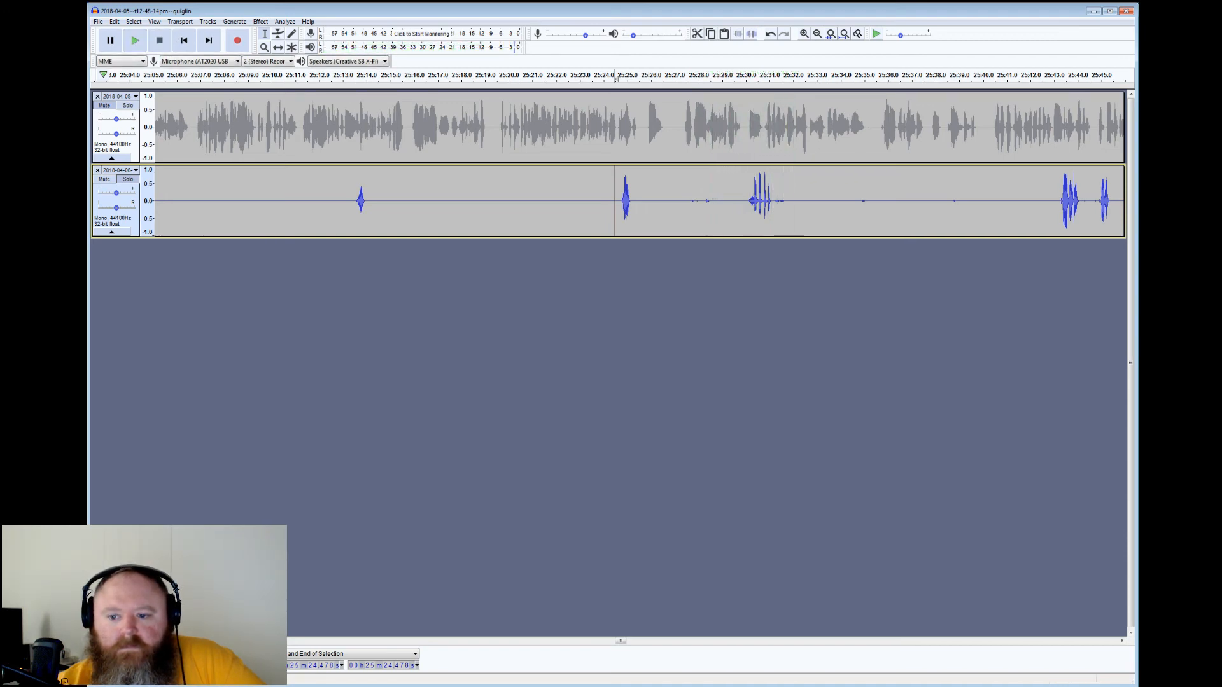
pyautogui.moveTo(747, 77); pyautogui.dragTo(639, 77)
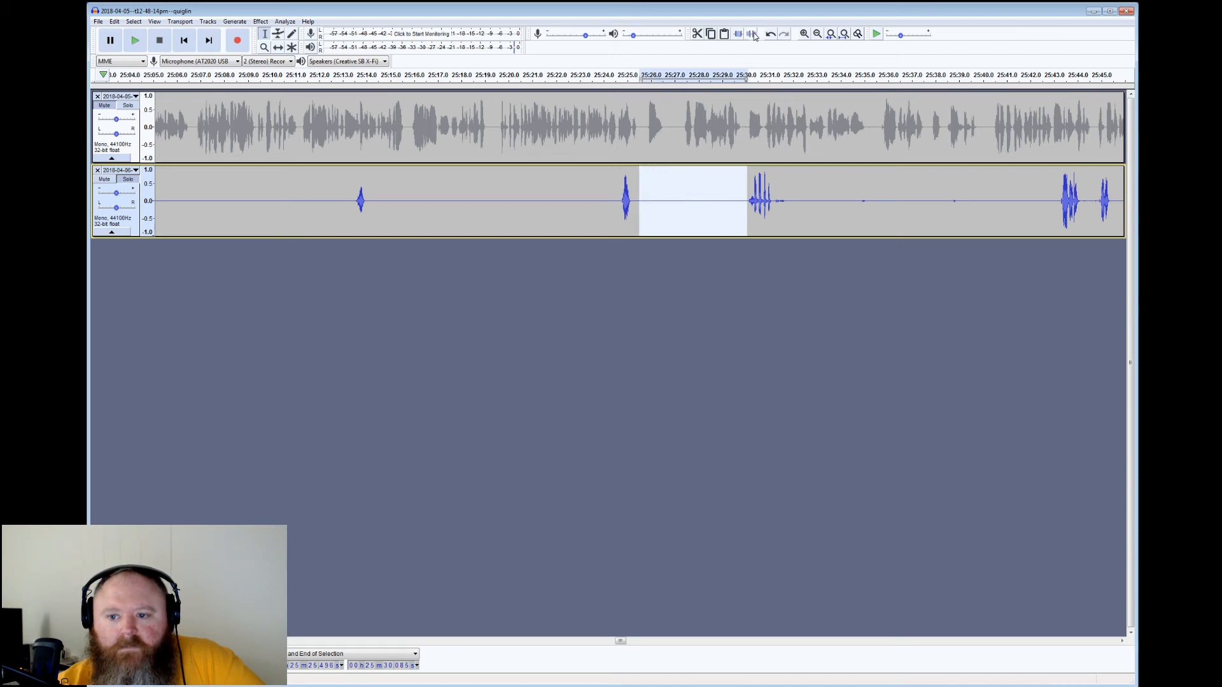
pyautogui.moveTo(774, 77); pyautogui.dragTo(1061, 78)
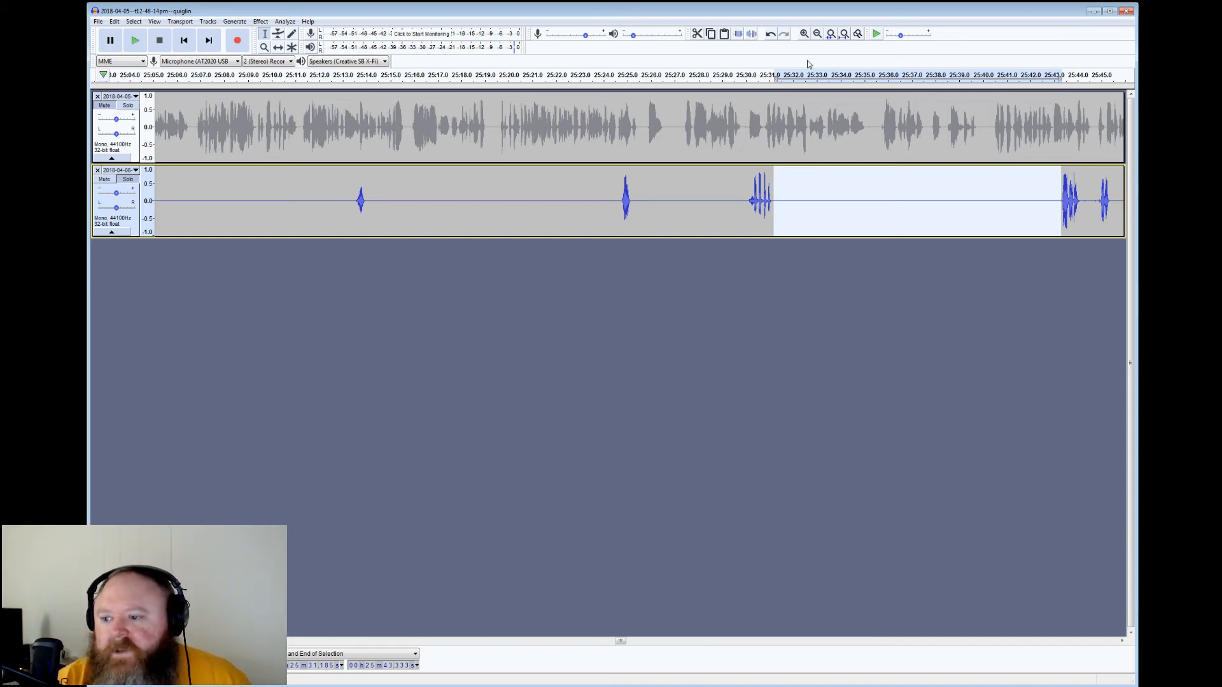
pyautogui.moveTo(1082, 191); pyautogui.dragTo(1100, 191)
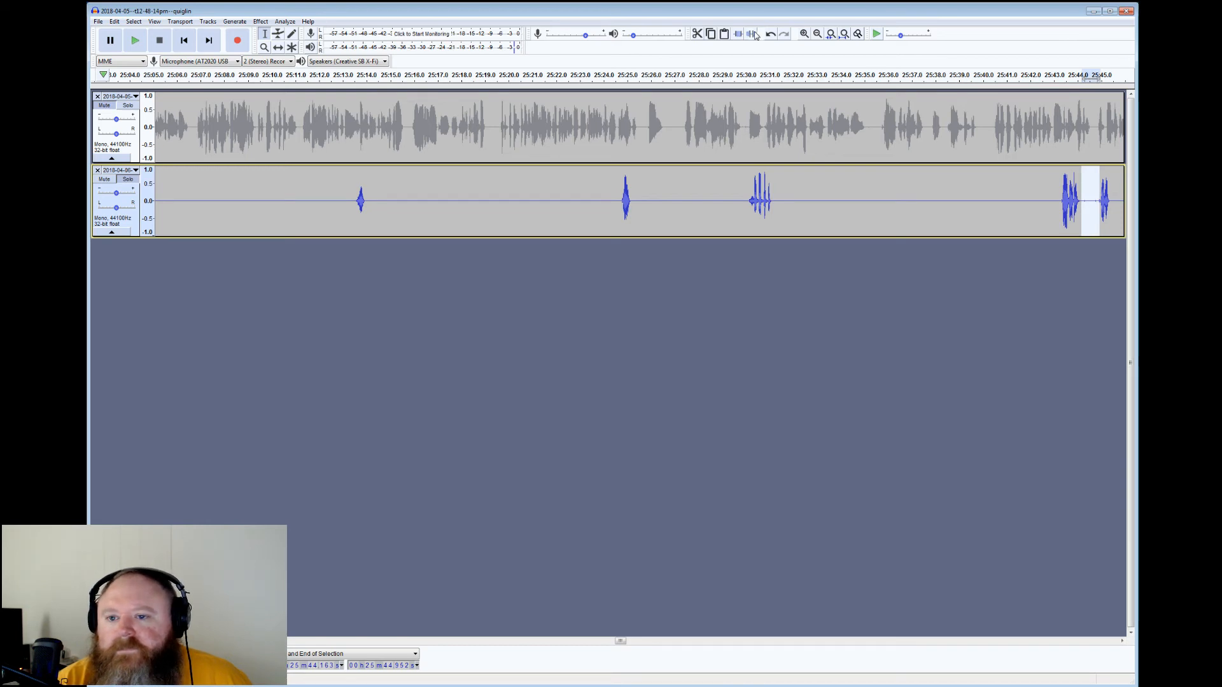
# Play from about 25:44.6, and silence the lower track at about 25:46.2 to 26:00.5 and 26:03.8 to 26:13.5
pyautogui.click(1091, 201)
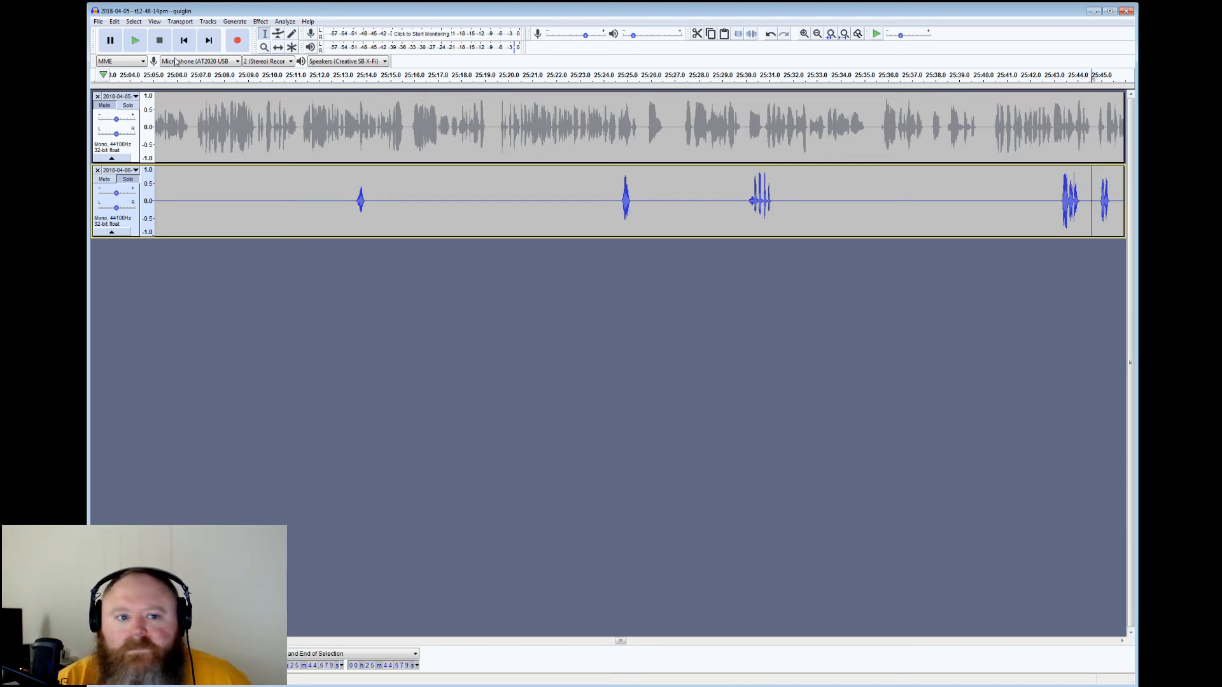
pyautogui.click(135, 40)
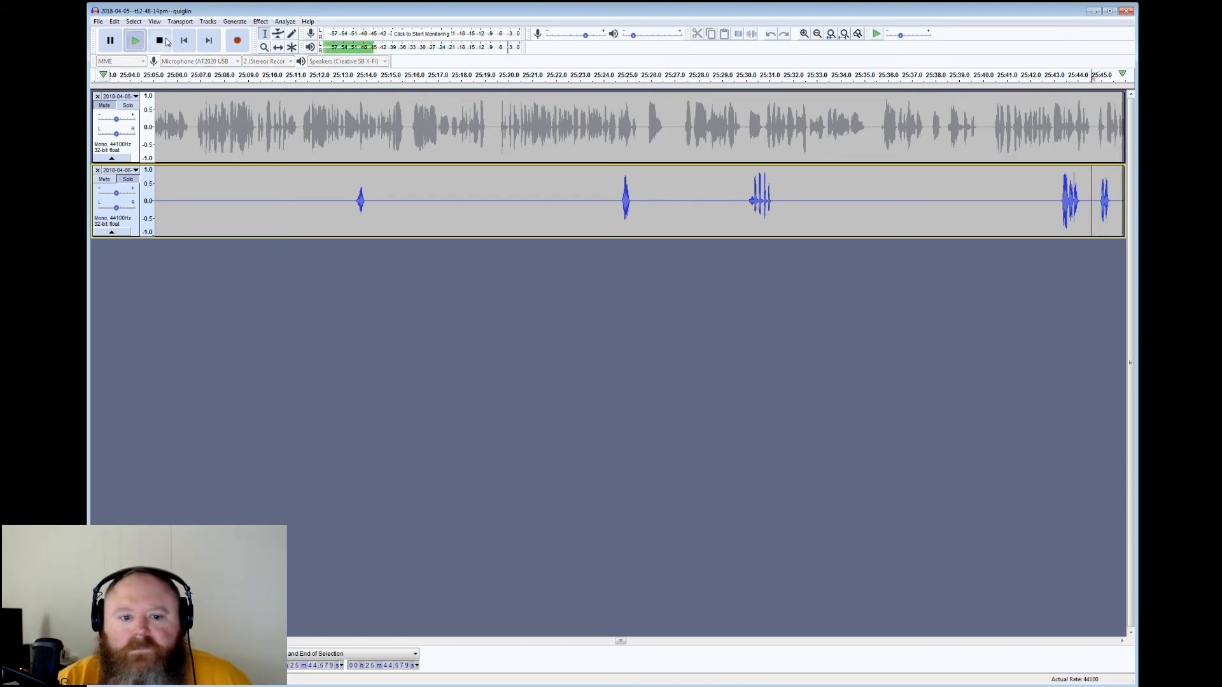
pyautogui.click(164, 41)
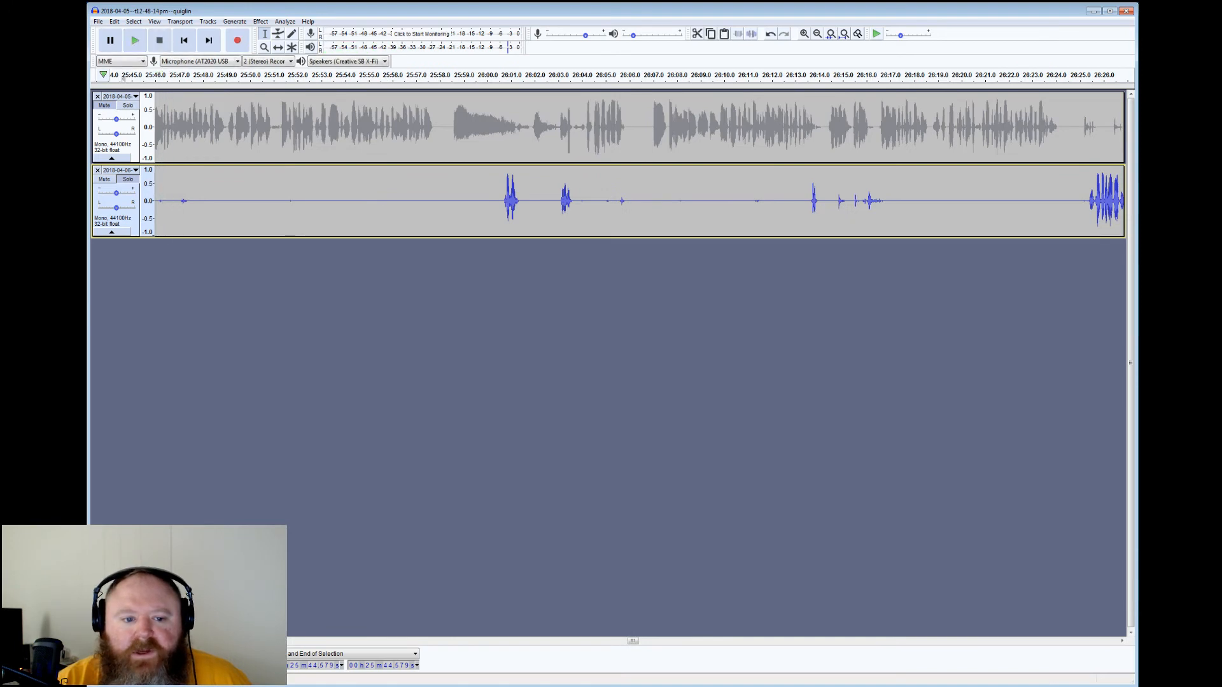
pyautogui.moveTo(158, 75); pyautogui.dragTo(500, 76)
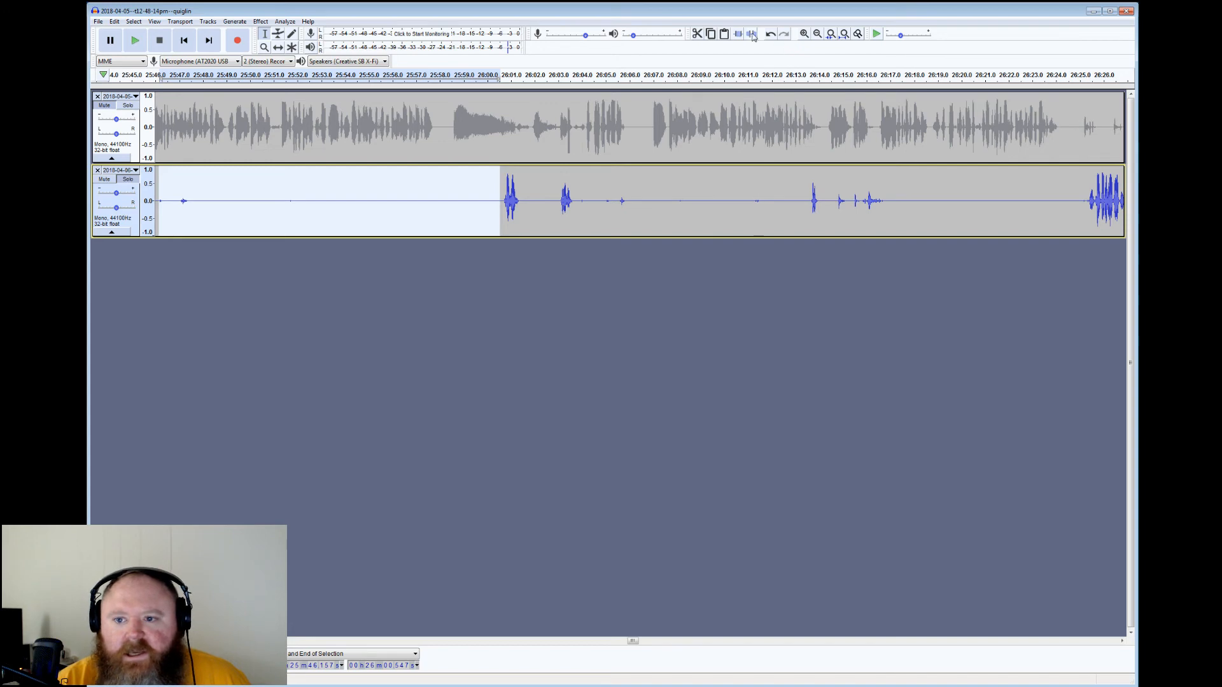
pyautogui.moveTo(576, 201); pyautogui.dragTo(807, 200)
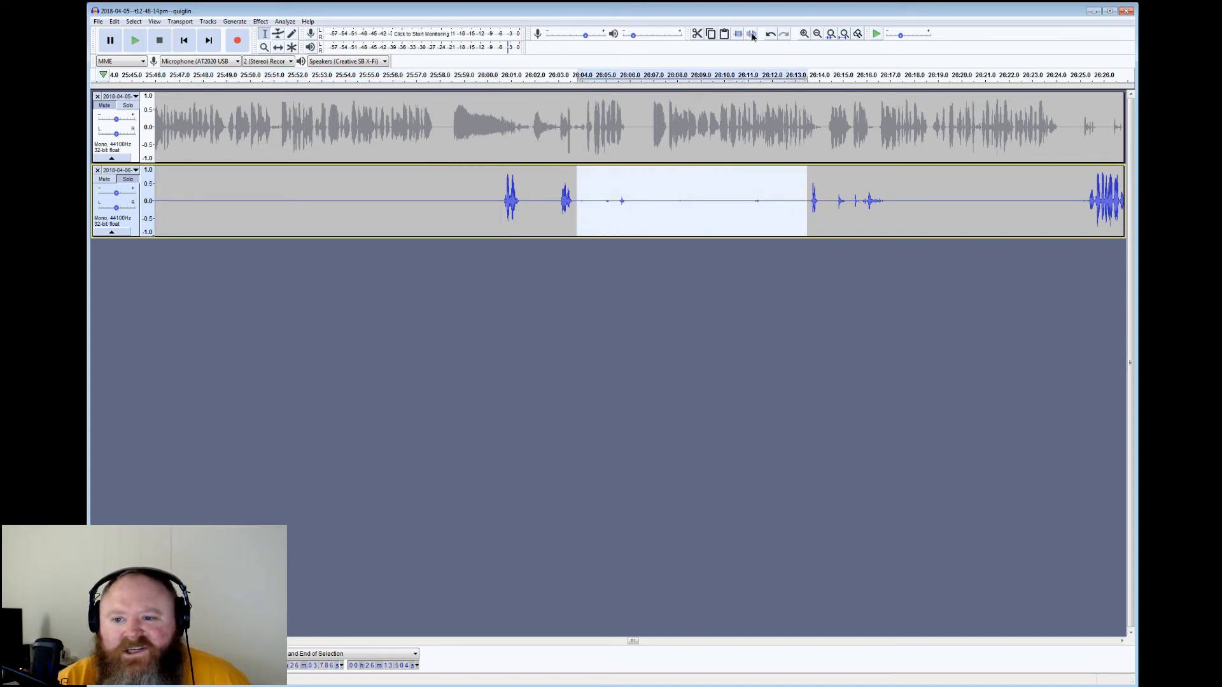
# Play the lower track's short sounds from about 26:13.4, and silence the range at about 26:14.1 to 26:25.3
pyautogui.click(805, 200)
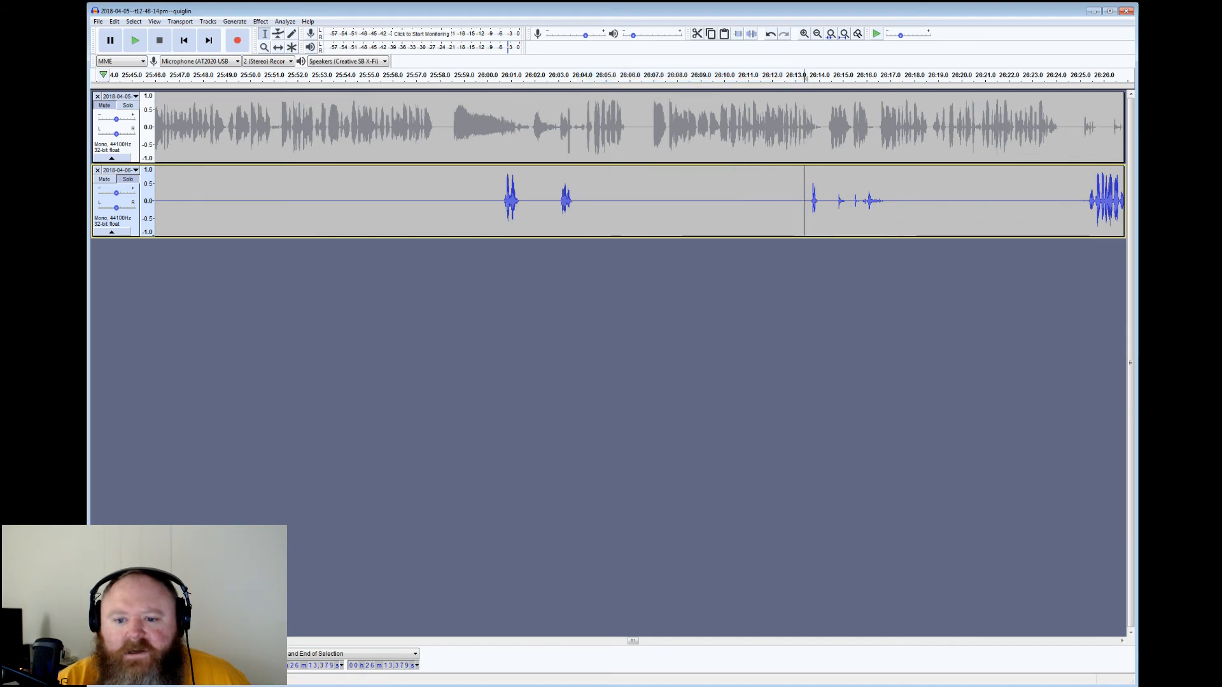
pyautogui.click(135, 40)
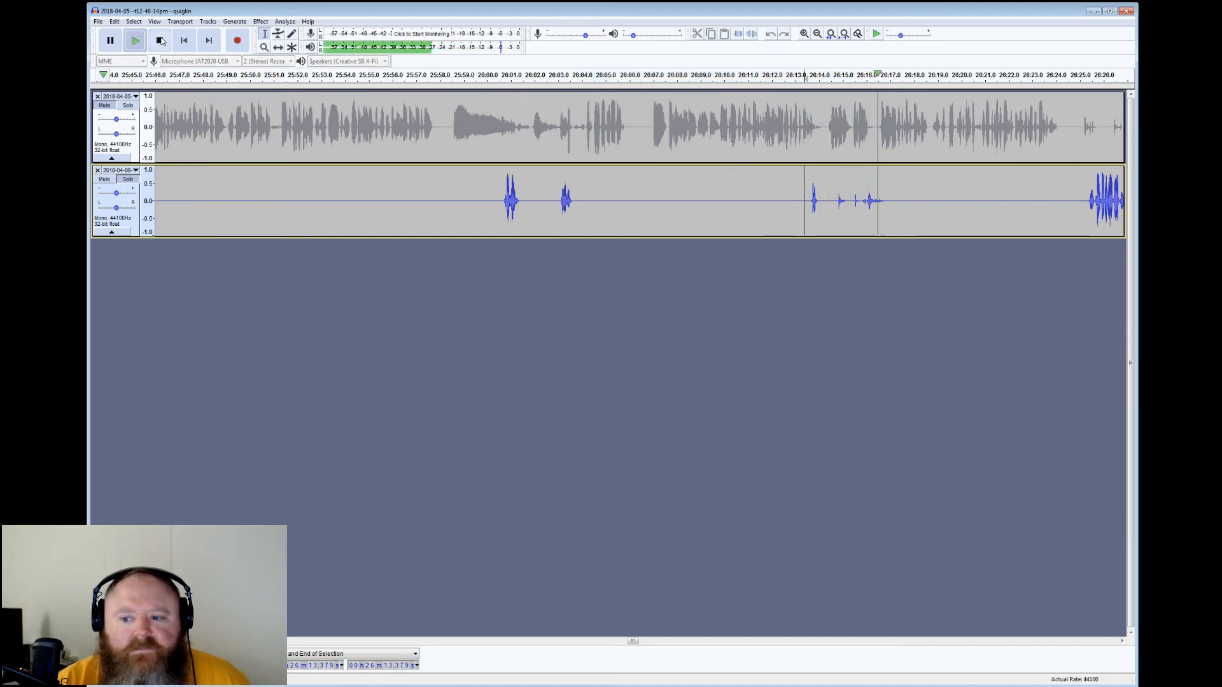
pyautogui.click(160, 41)
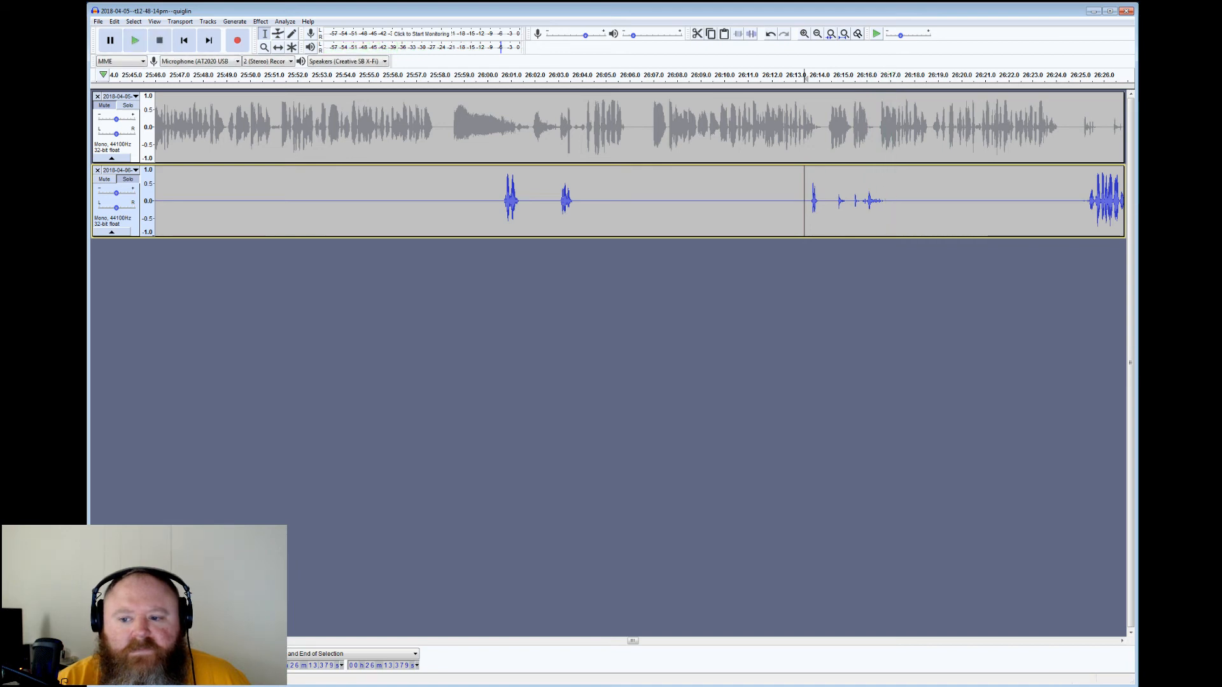
pyautogui.moveTo(817, 200); pyautogui.dragTo(1070, 127)
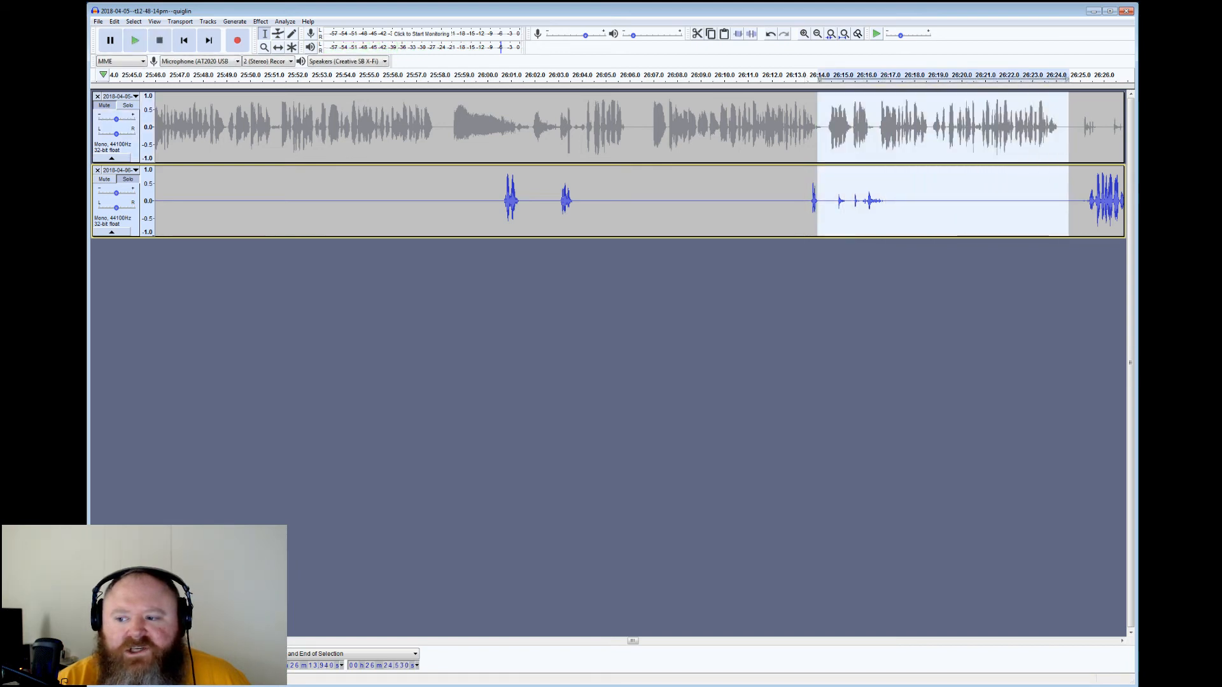
pyautogui.moveTo(821, 201); pyautogui.dragTo(1028, 201)
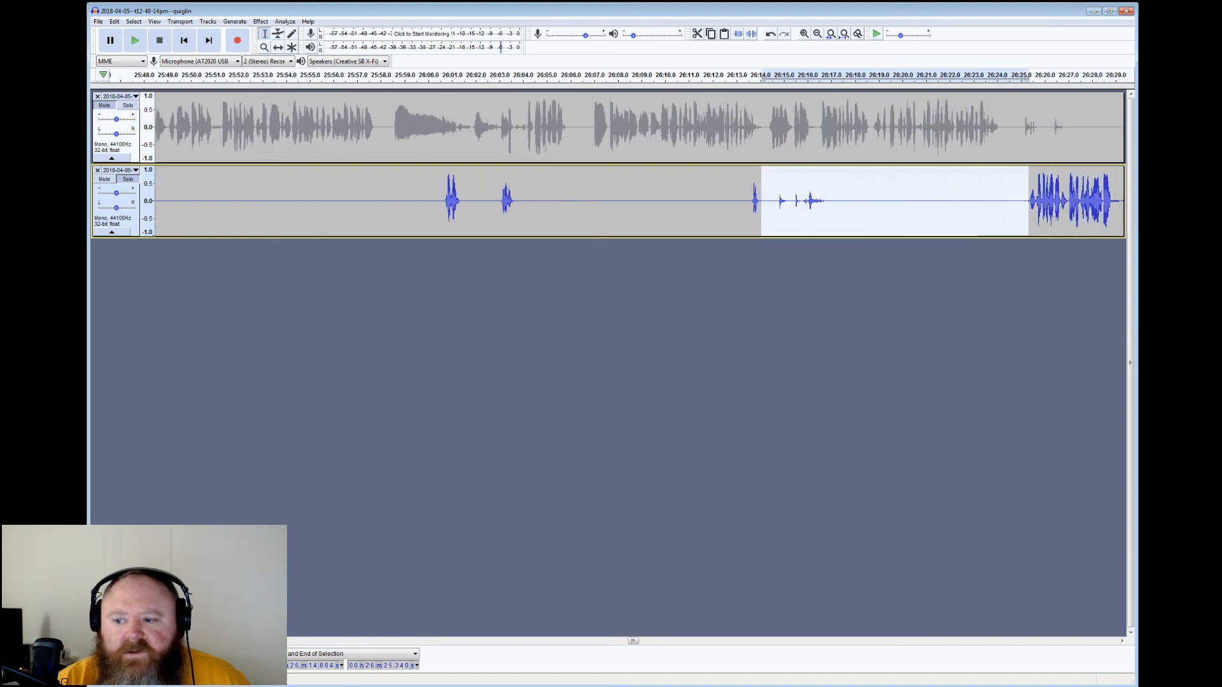
pyautogui.click(753, 34)
# Silence the lower track at about 26:28.9 to 26:29.5, and listen to the passage from about 26:29.2
pyautogui.click(1025, 201)
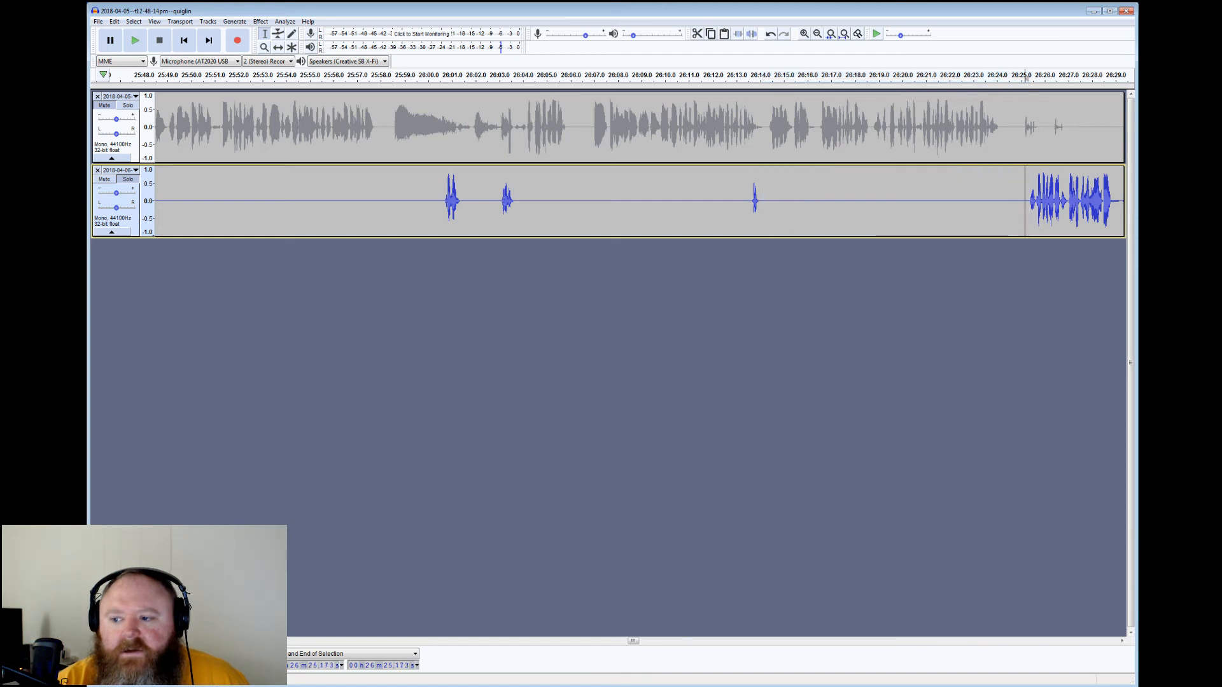
pyautogui.moveTo(1112, 201); pyautogui.dragTo(1025, 201)
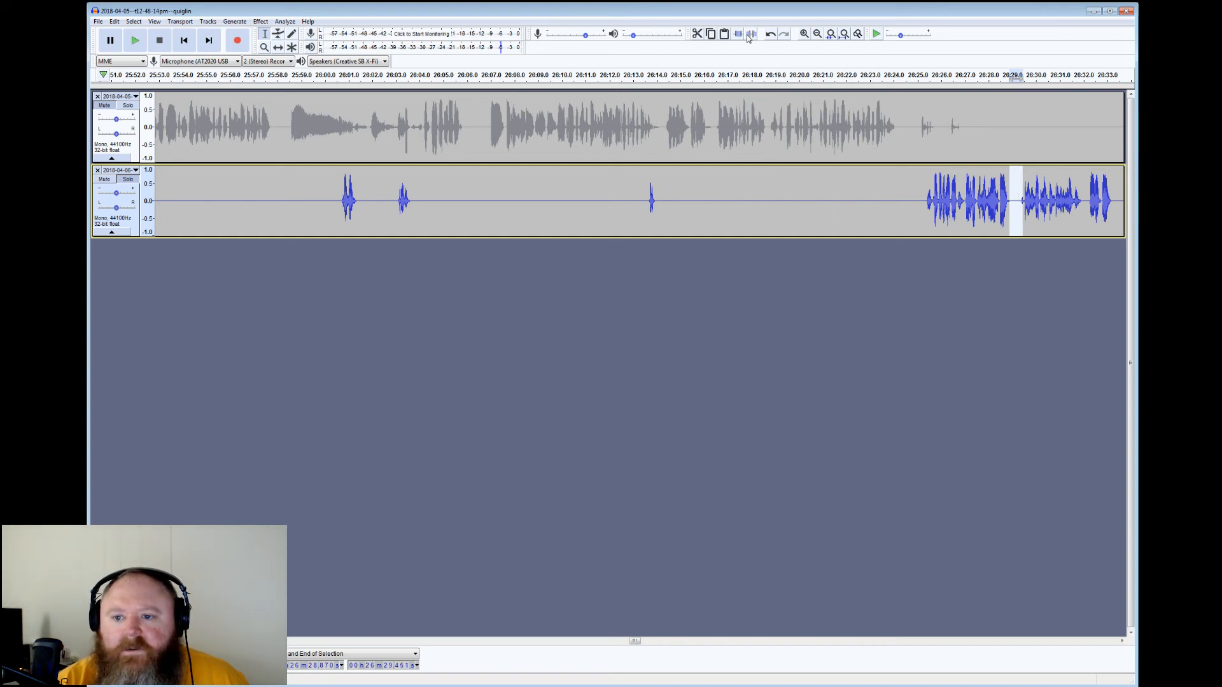
pyautogui.click(1017, 75)
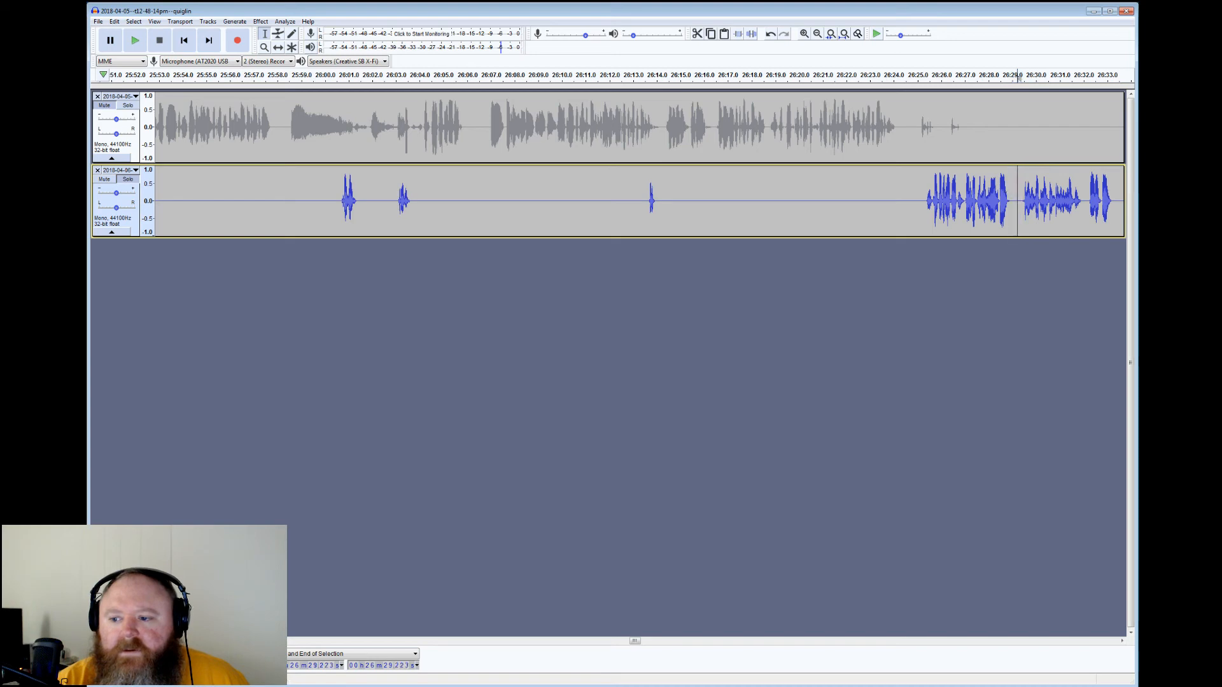
pyautogui.press('space')
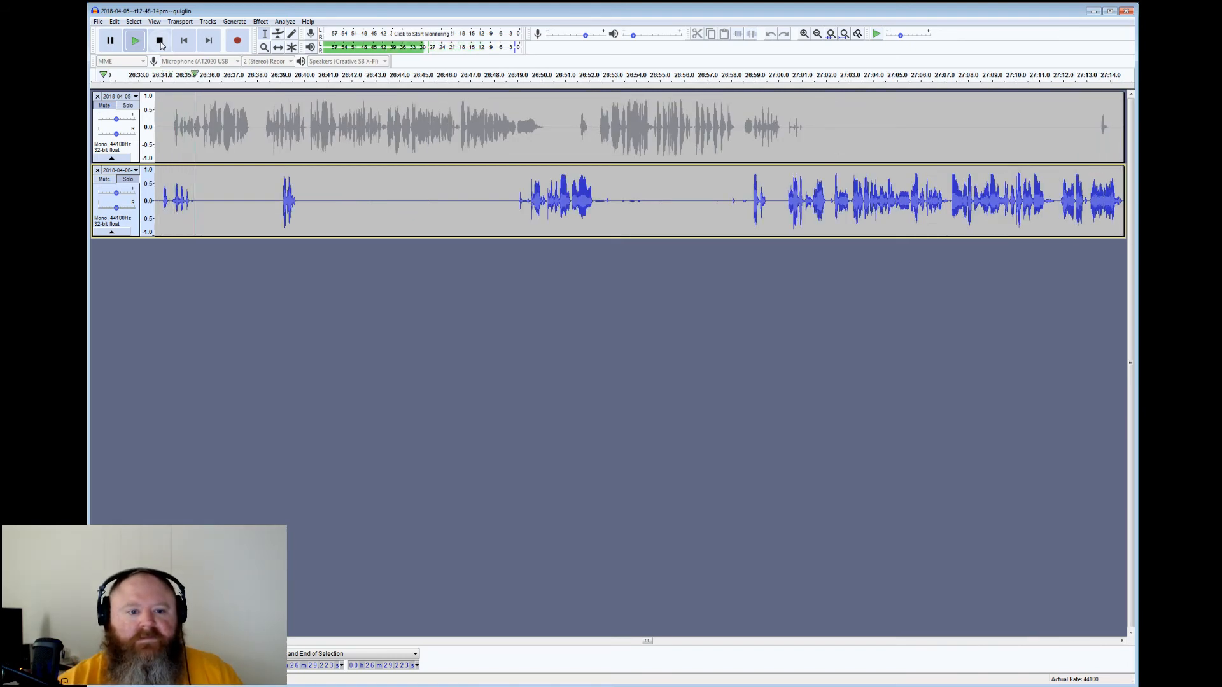
pyautogui.click(160, 41)
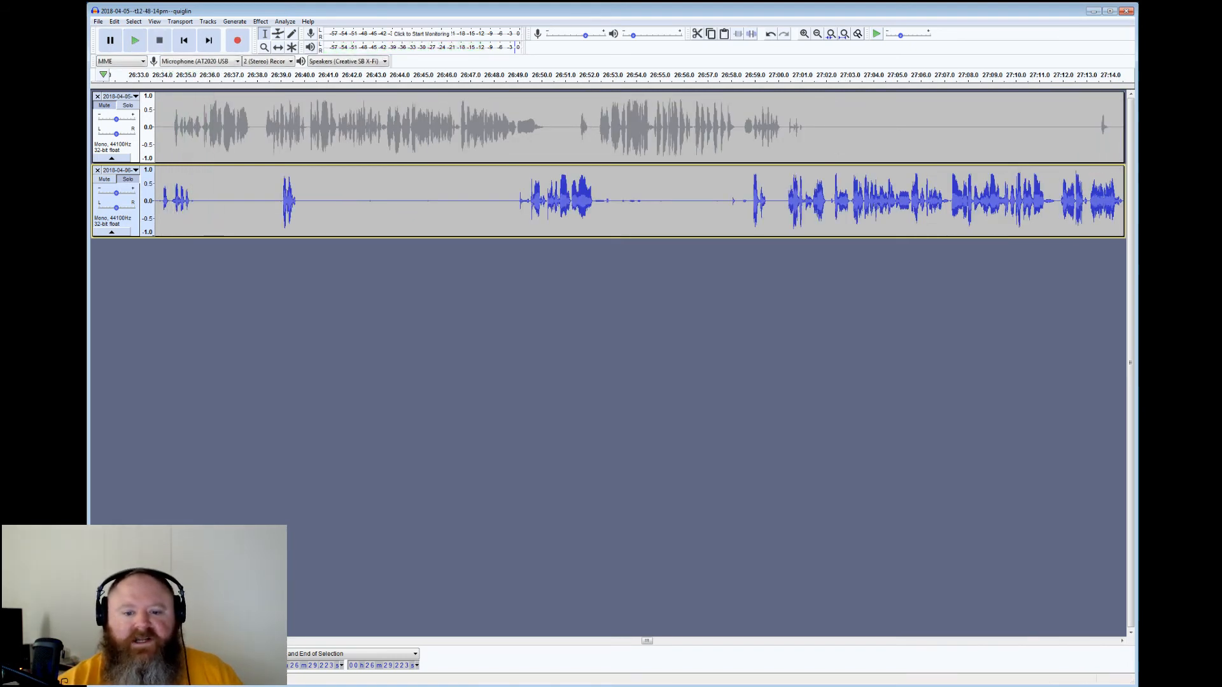
# Play from about 26:48.9, and silence the lower track at about 26:39.8 to 26:49.5
pyautogui.moveTo(302, 200); pyautogui.dragTo(527, 200)
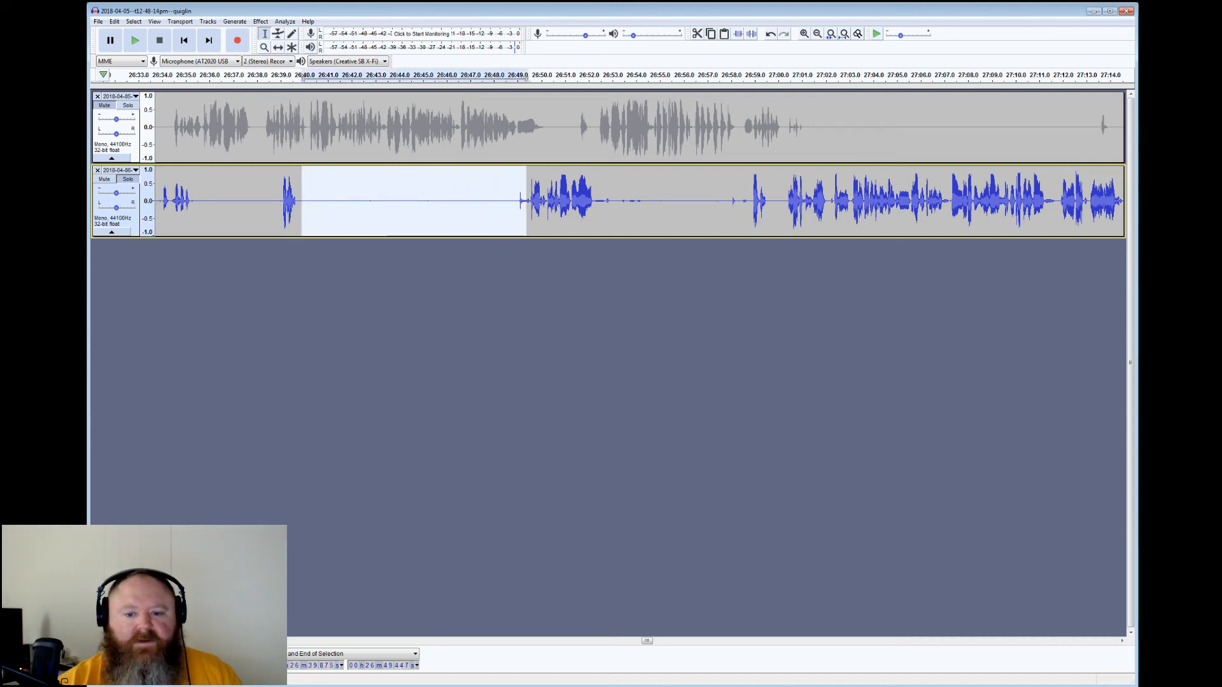
pyautogui.click(514, 185)
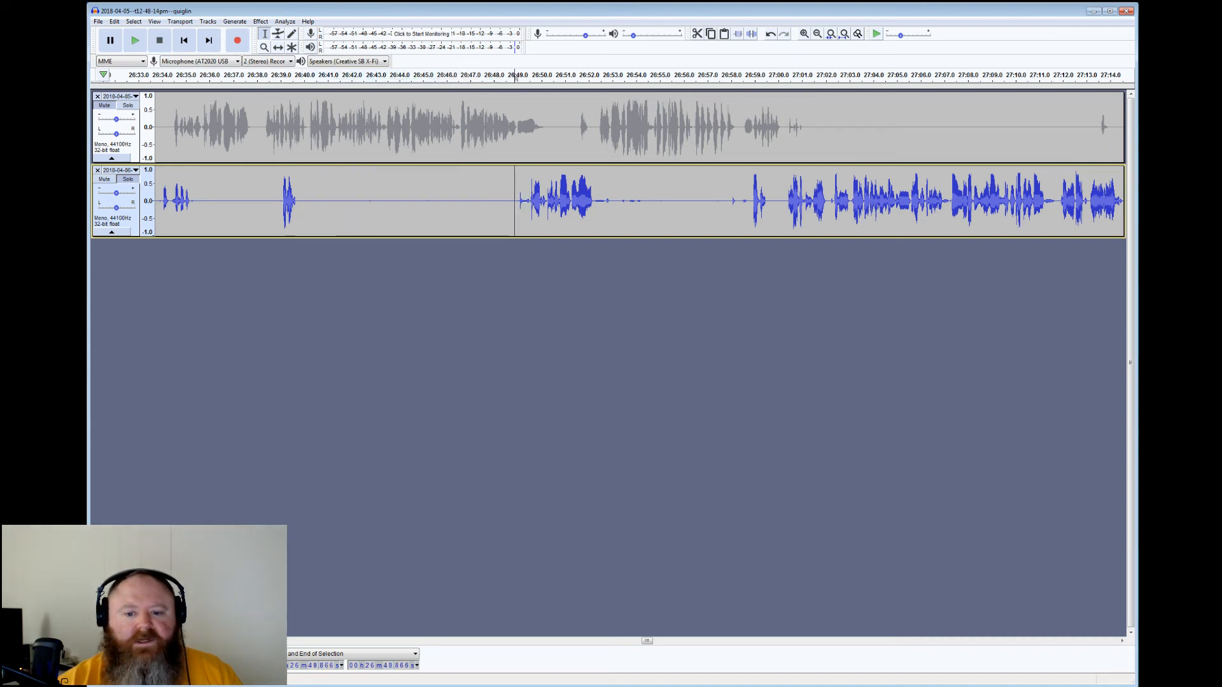
pyautogui.click(135, 40)
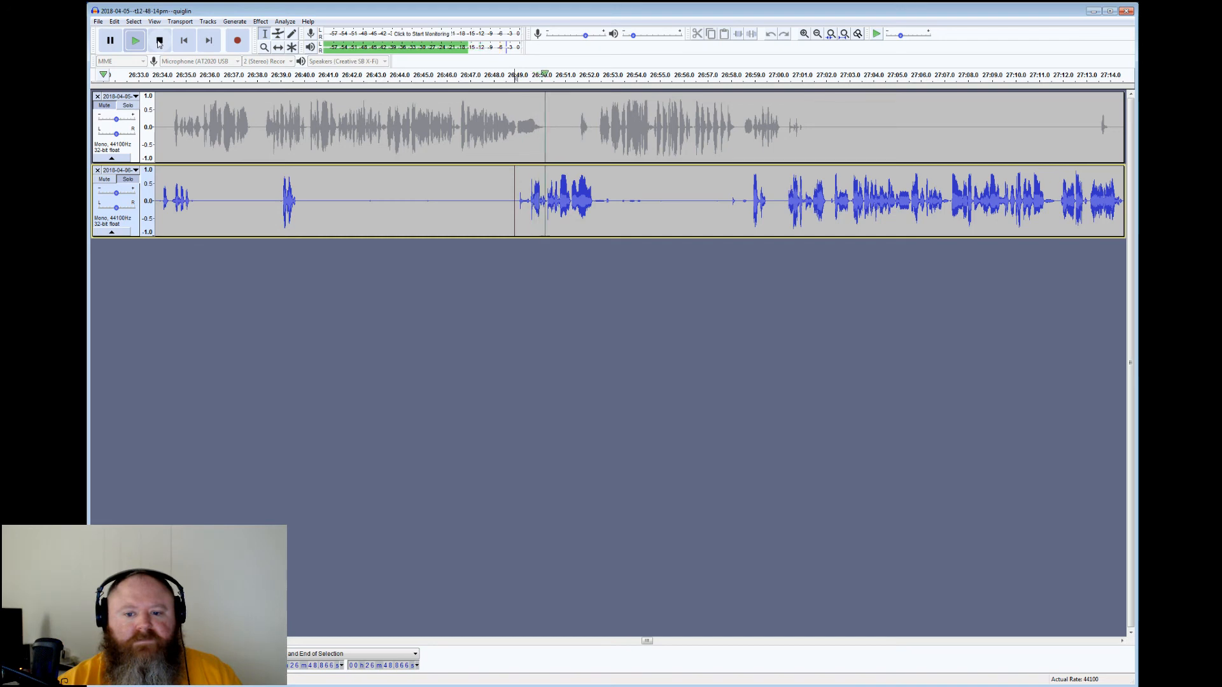
pyautogui.click(159, 40)
pyautogui.moveTo(298, 201); pyautogui.dragTo(527, 200)
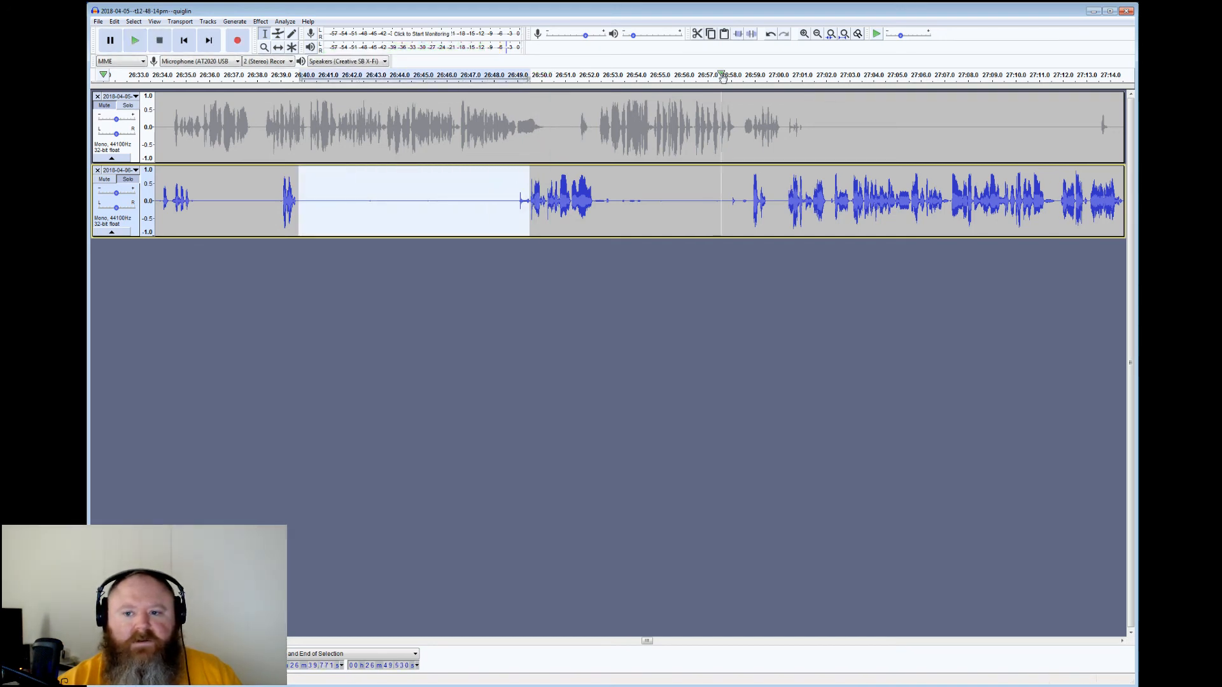
pyautogui.click(751, 33)
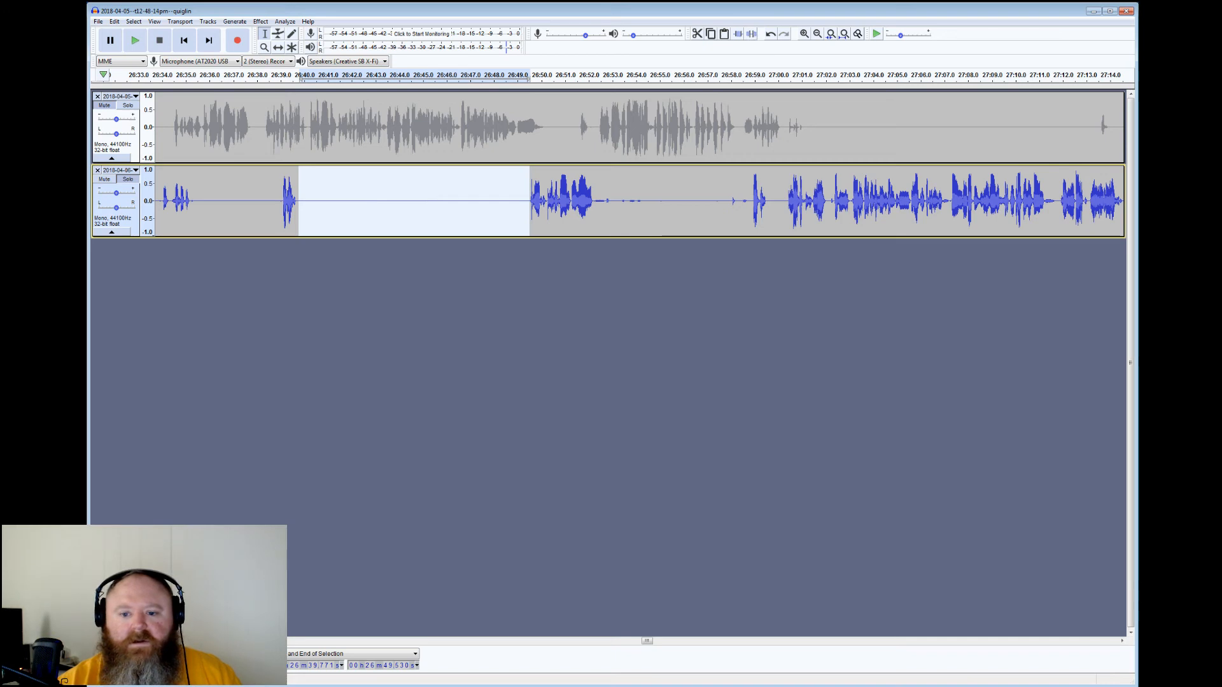
# Silence the lower track at about 26:52.3 to 26:58.8, play from about 26:58.5, and silence about 26:54.5 to 27:00.3
pyautogui.moveTo(595, 200); pyautogui.dragTo(750, 200)
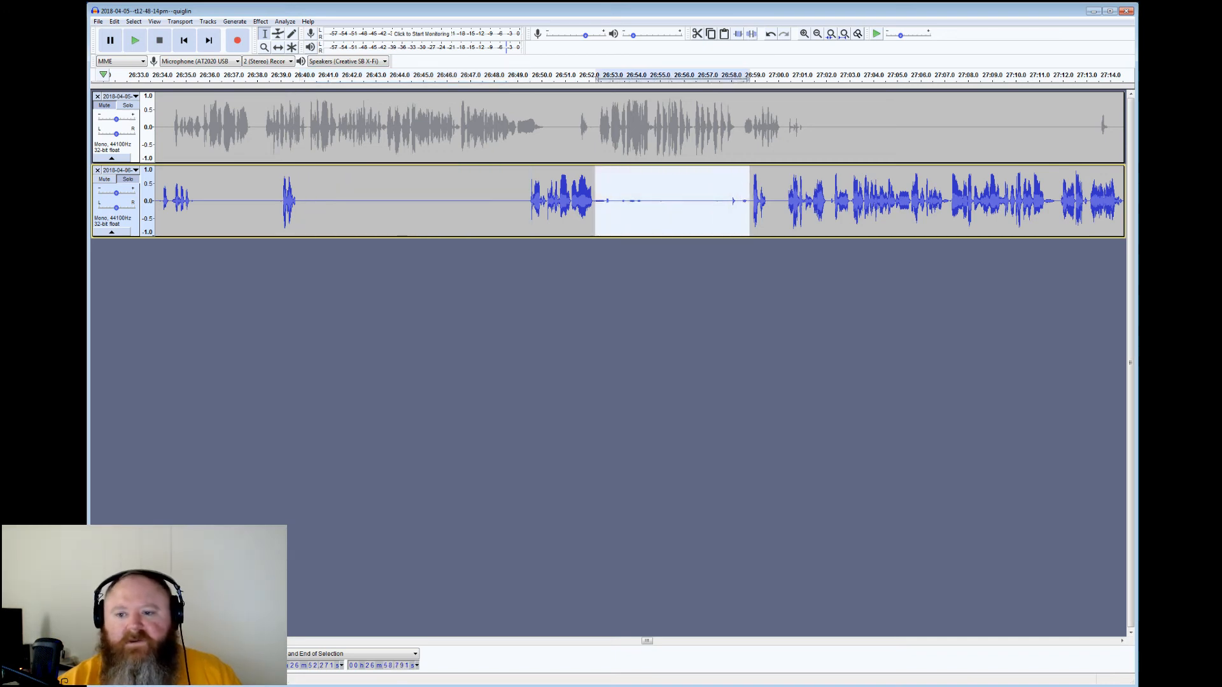
pyautogui.click(743, 200)
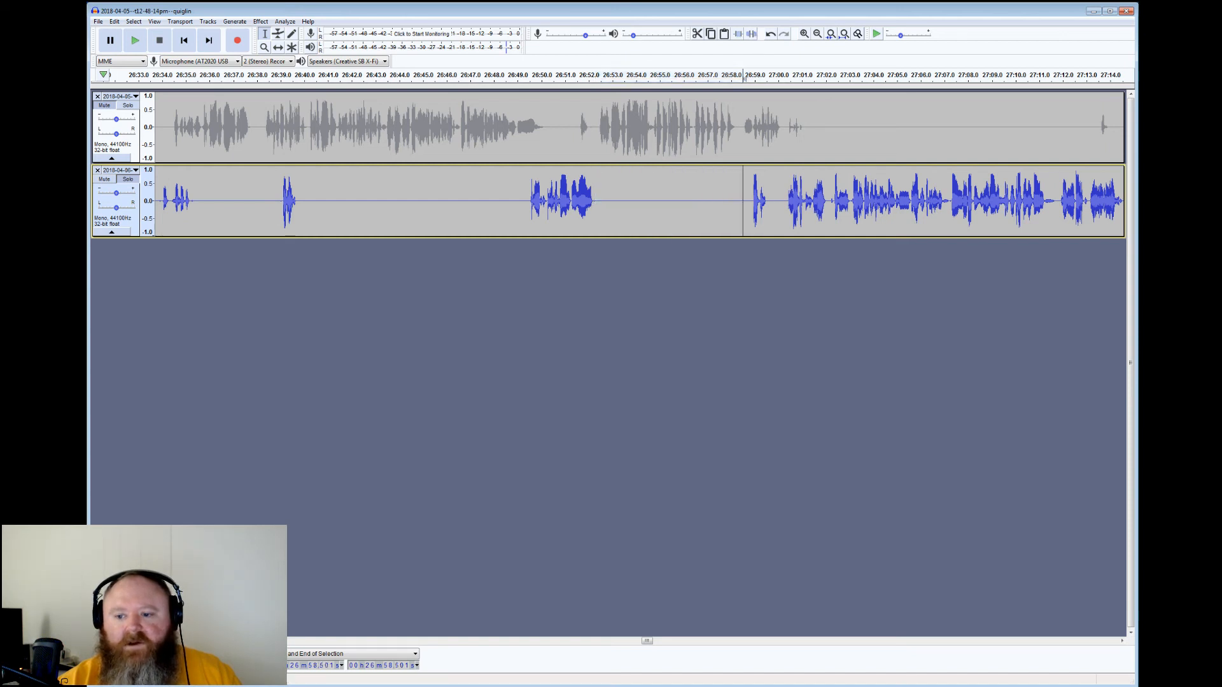
pyautogui.click(141, 42)
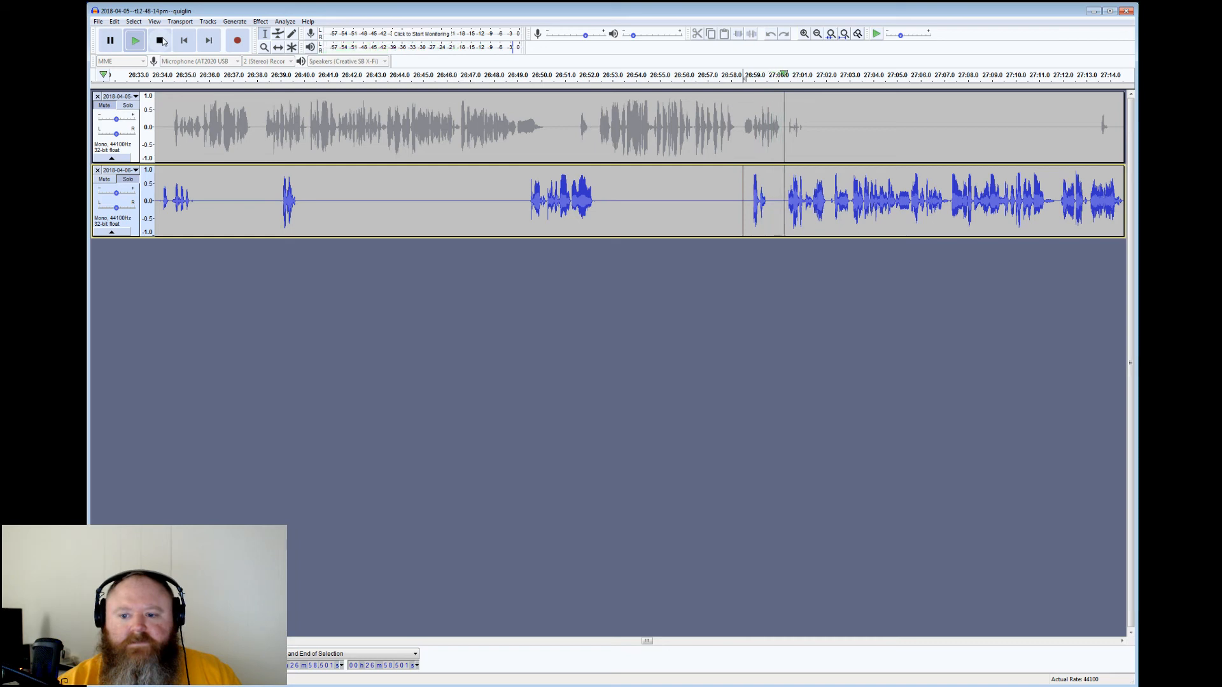
pyautogui.click(161, 41)
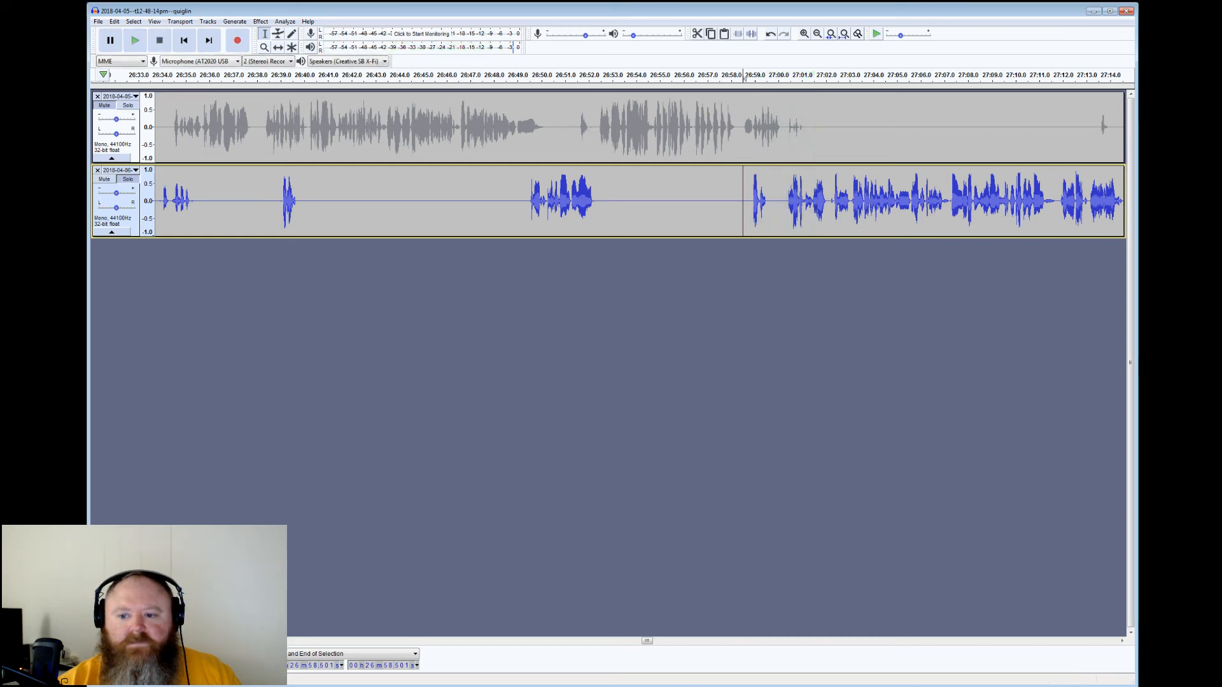
pyautogui.moveTo(786, 201); pyautogui.dragTo(647, 200)
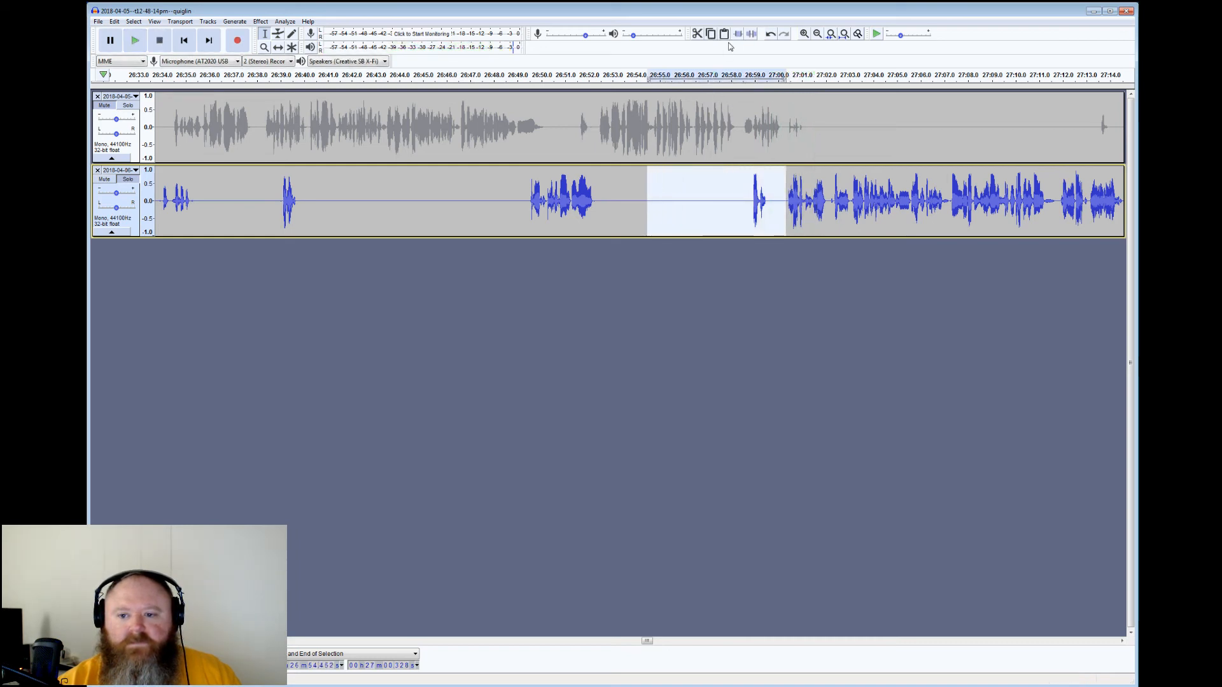
pyautogui.click(752, 35)
# Play from about 27:00.1, and silence the lower track at about 27:11.5 to 27:11.9
pyautogui.click(781, 201)
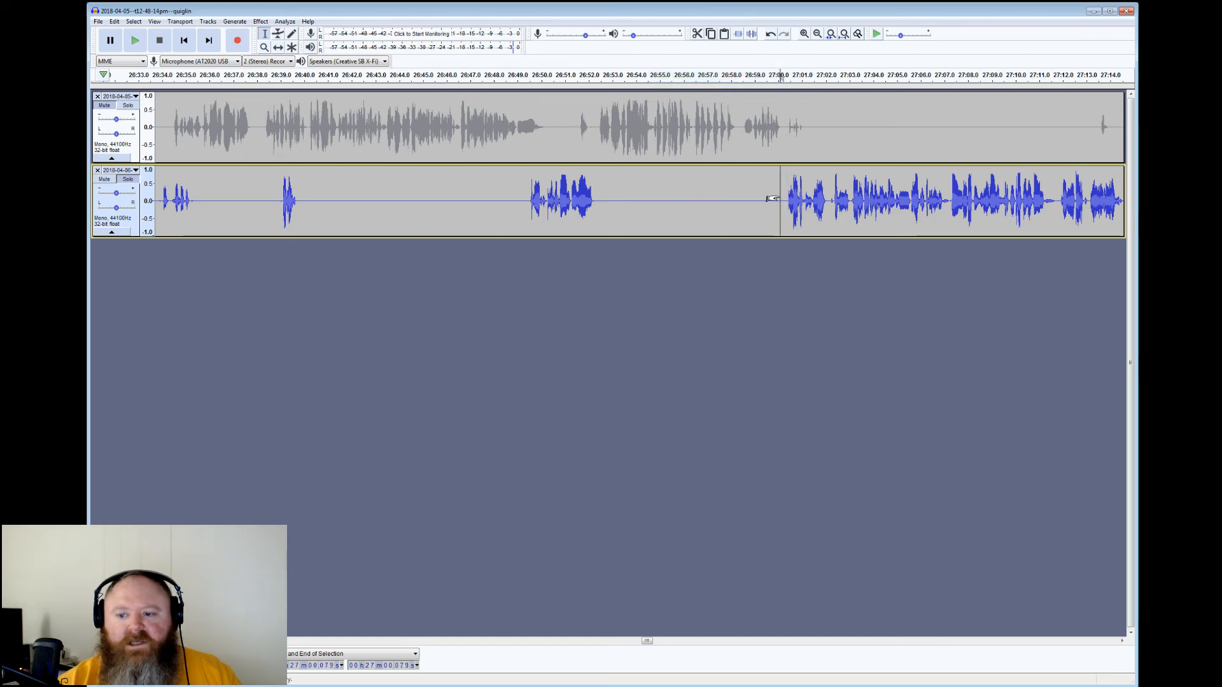
pyautogui.click(136, 42)
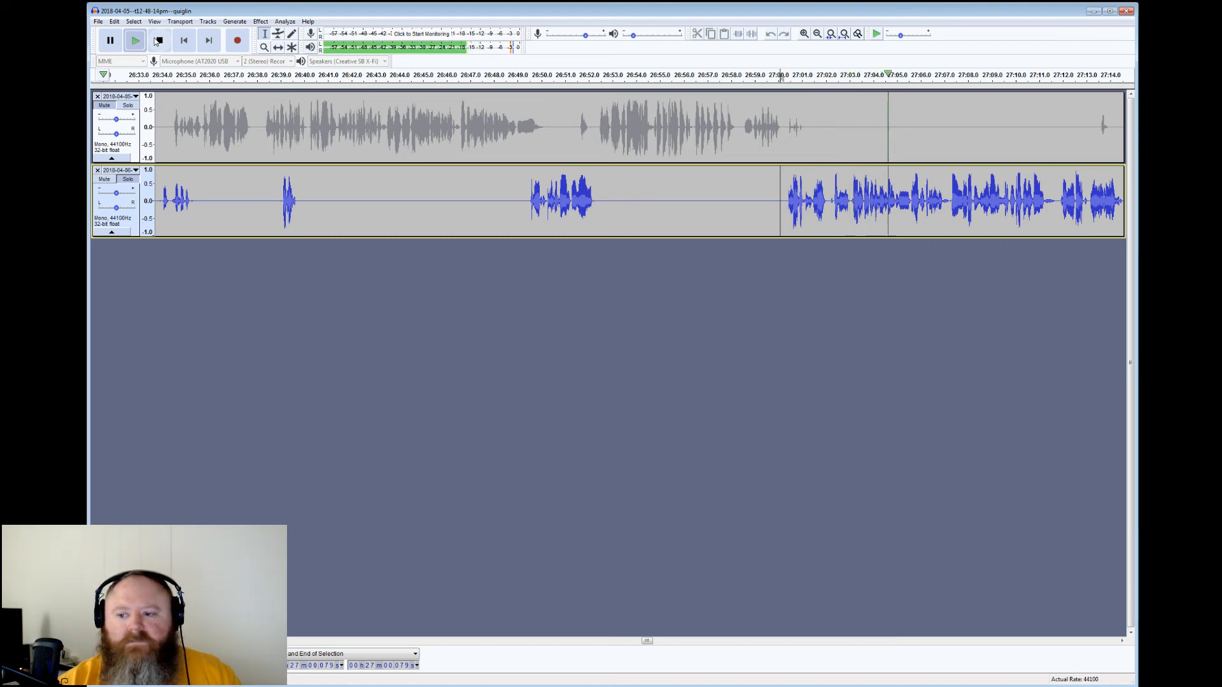
pyautogui.click(158, 41)
pyautogui.moveTo(1060, 202); pyautogui.dragTo(1051, 201)
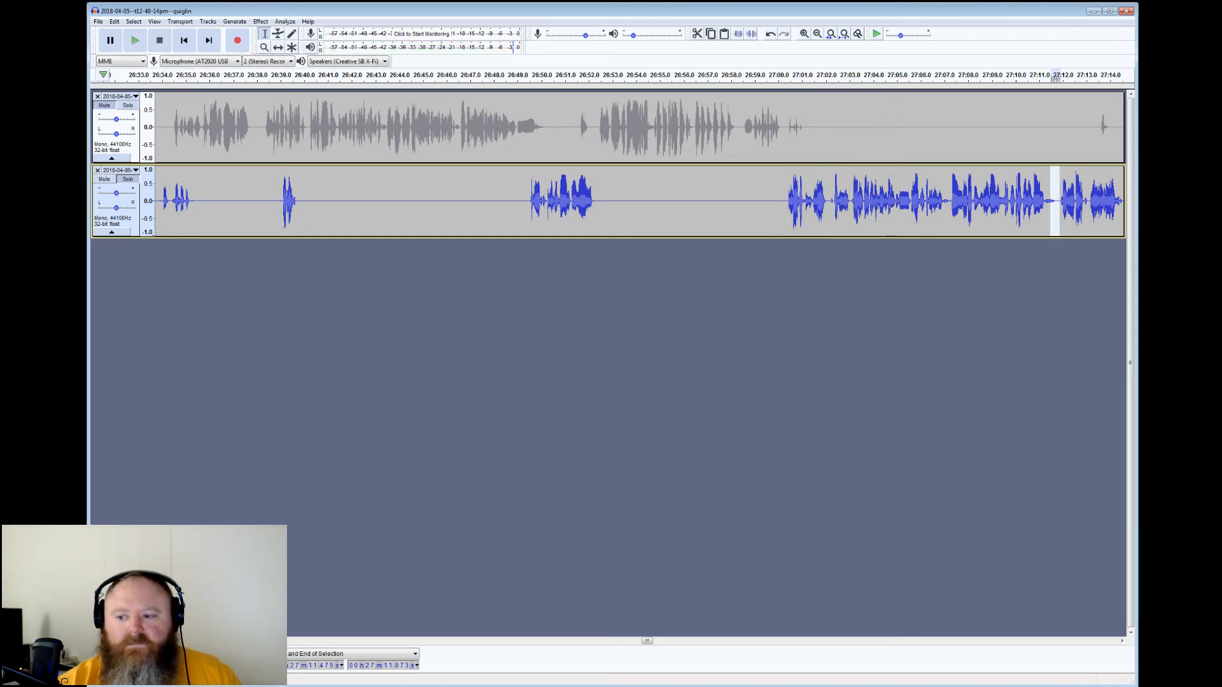
# Play from about 27:11.7, and silence the lower track at about 27:21.7 to 27:22.4, 27:30.6 to 27:30.8 and 27:37.1 to 27:41.3
pyautogui.click(1057, 187)
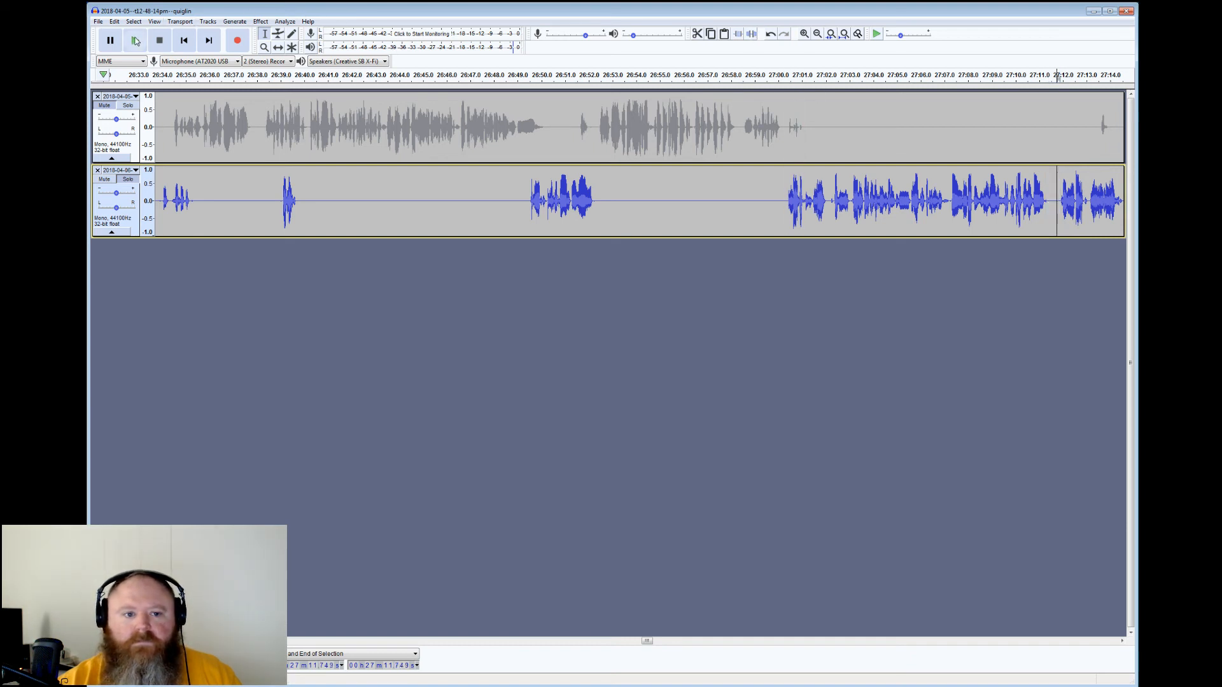
pyautogui.click(136, 41)
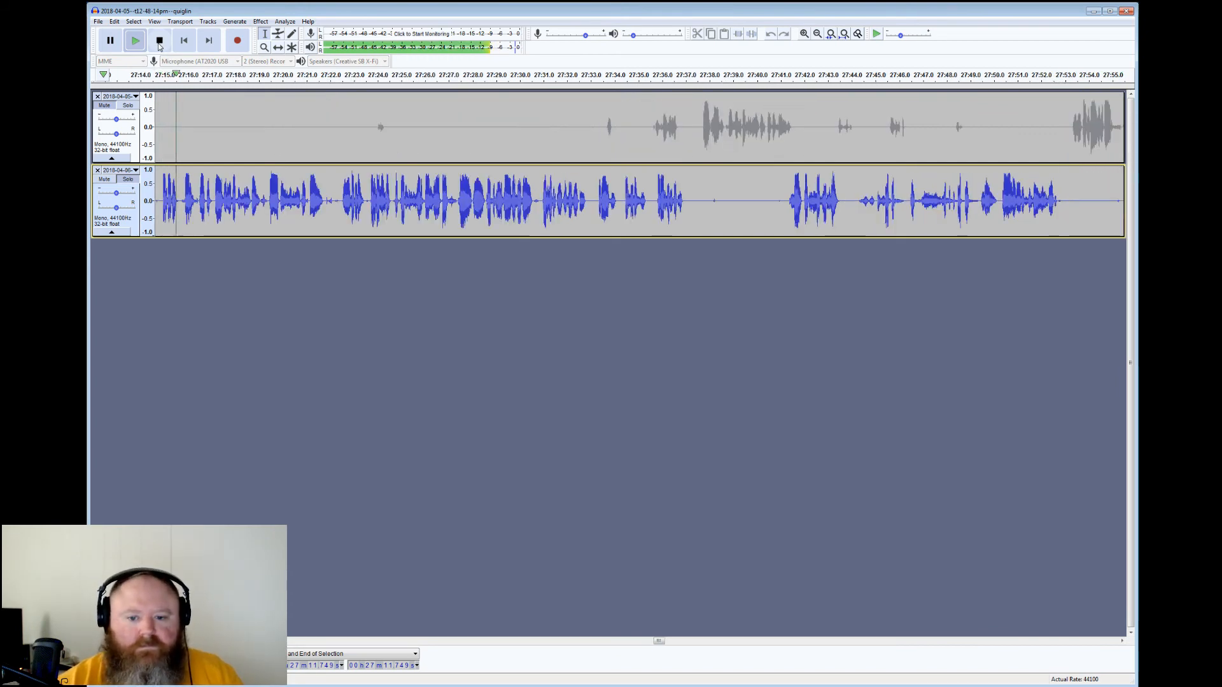
pyautogui.click(159, 42)
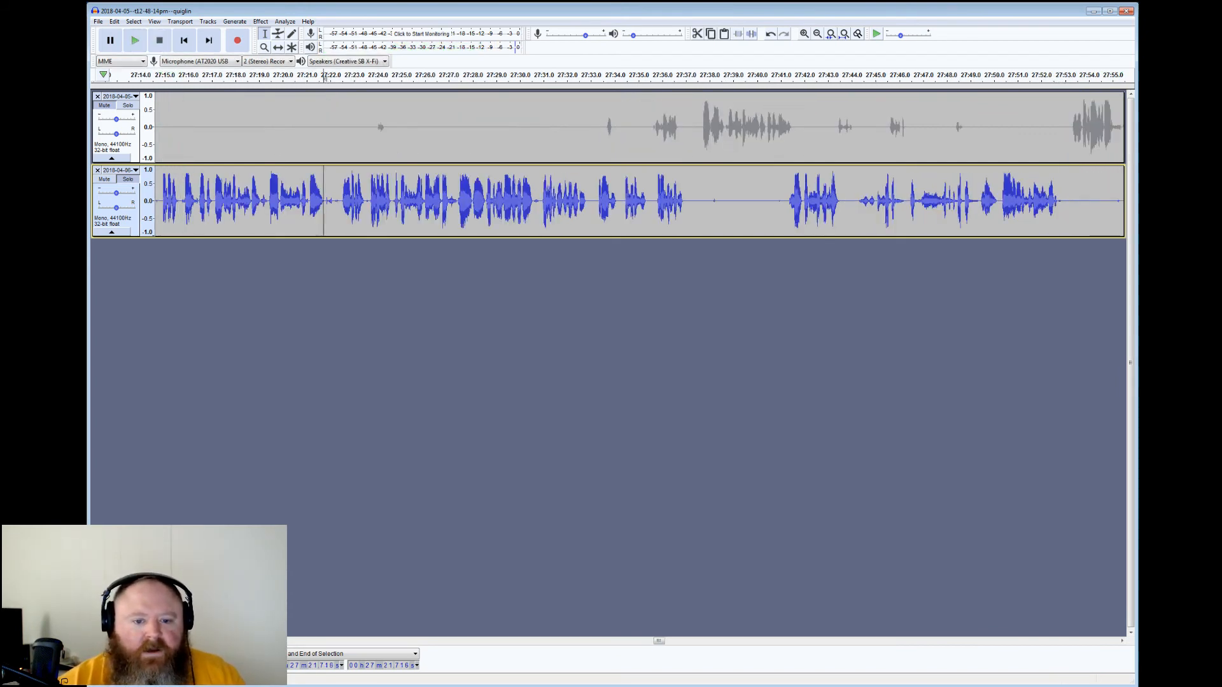
pyautogui.moveTo(325, 75); pyautogui.dragTo(342, 76)
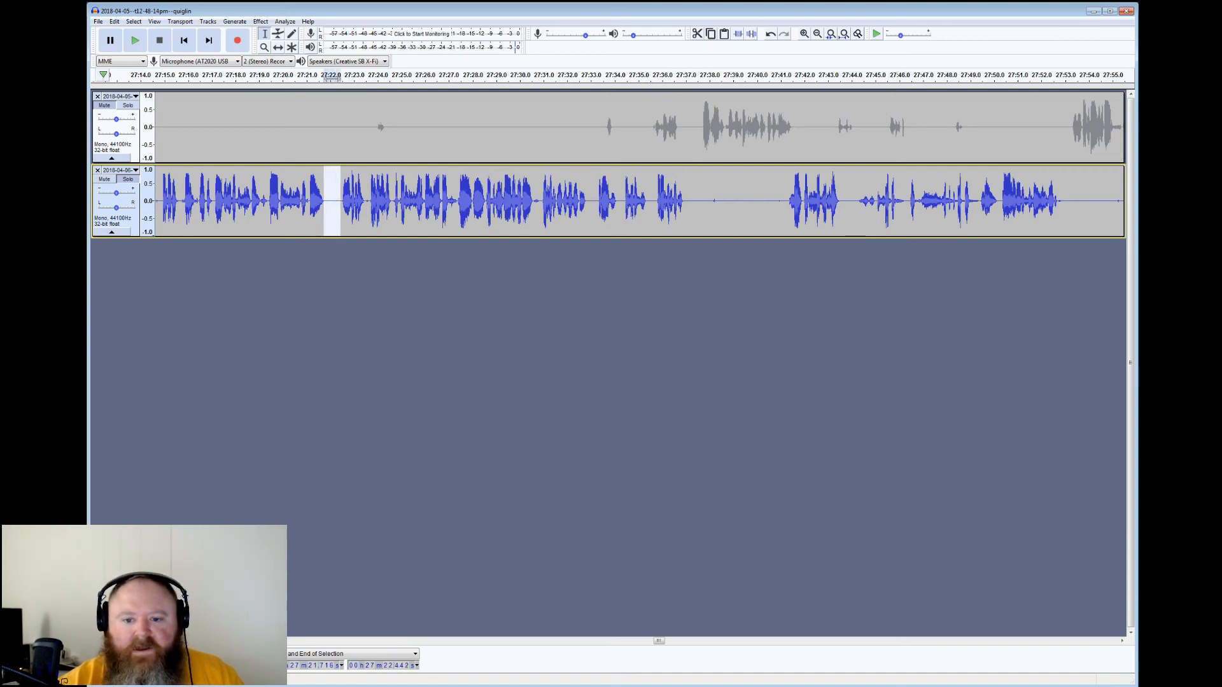
pyautogui.moveTo(534, 75); pyautogui.dragTo(539, 75)
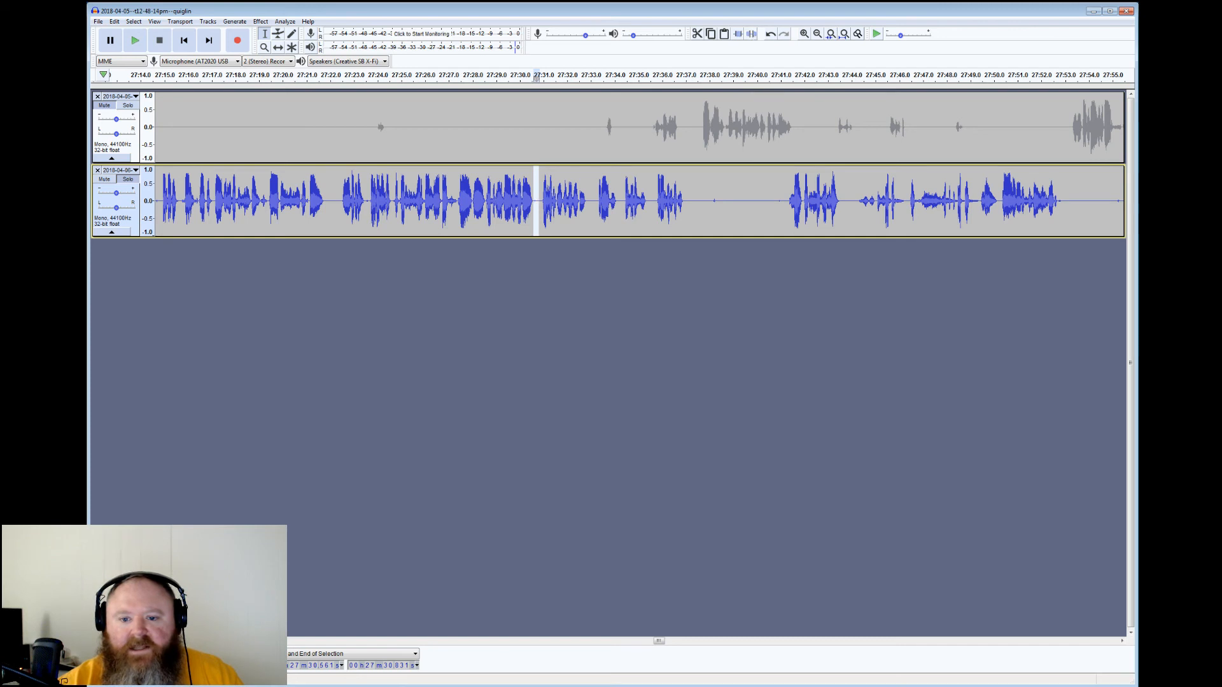
pyautogui.moveTo(688, 75); pyautogui.dragTo(787, 75)
pyautogui.click(752, 34)
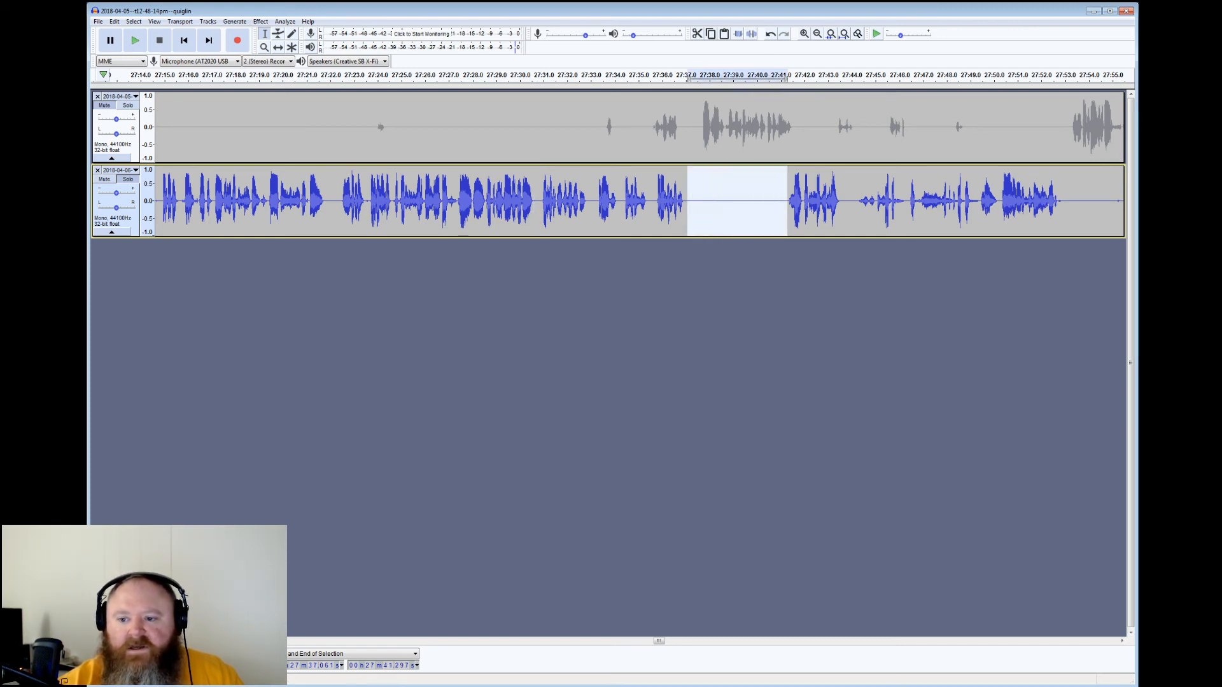
# Play from about 27:41.0, and silence the lower track at about 27:52.7 to 28:00.4 and 28:08.0 to 28:12.3
pyautogui.click(779, 180)
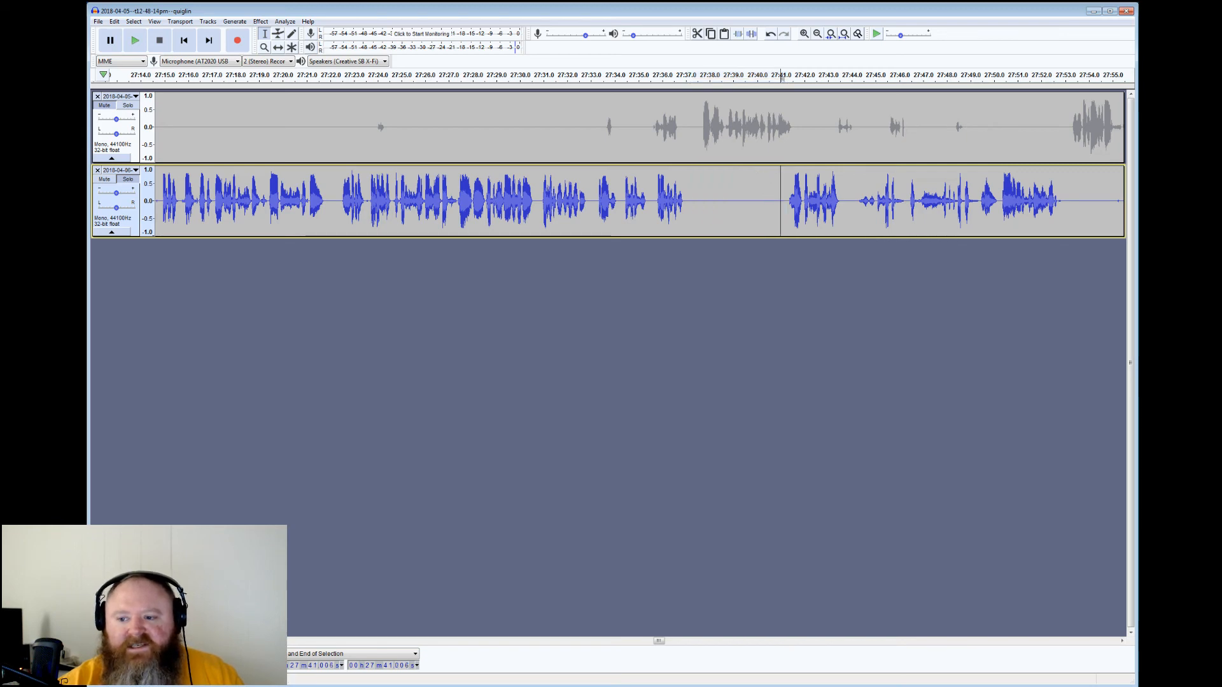
pyautogui.click(136, 38)
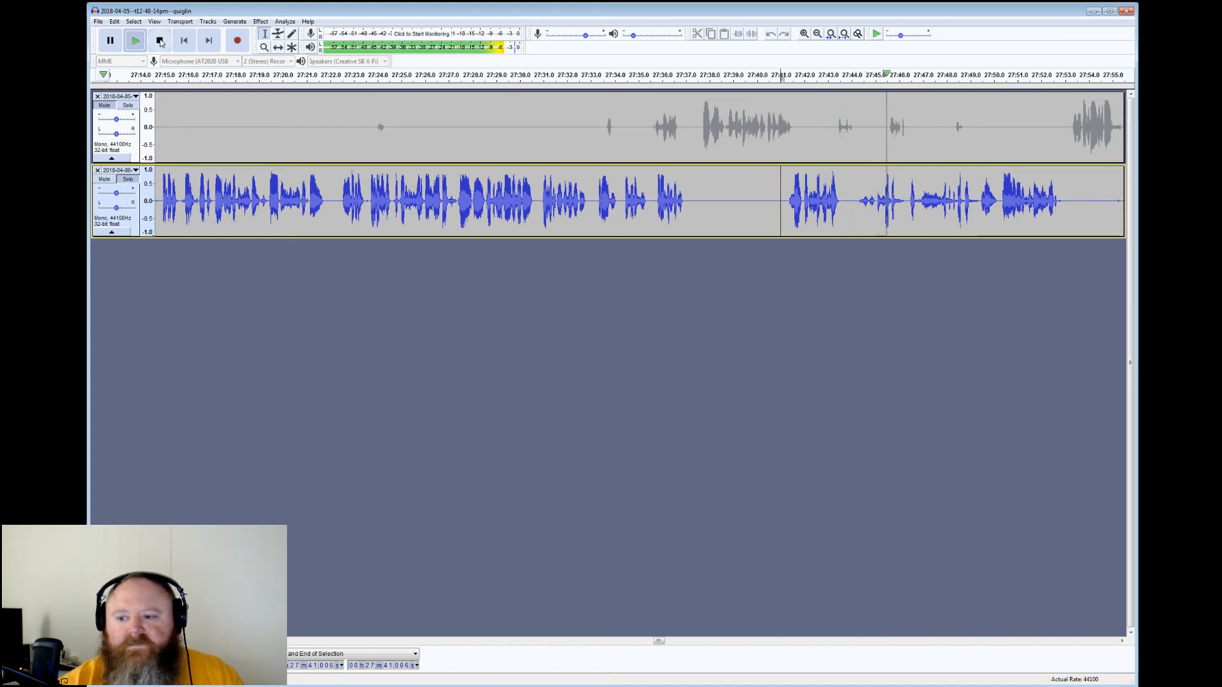
pyautogui.click(160, 41)
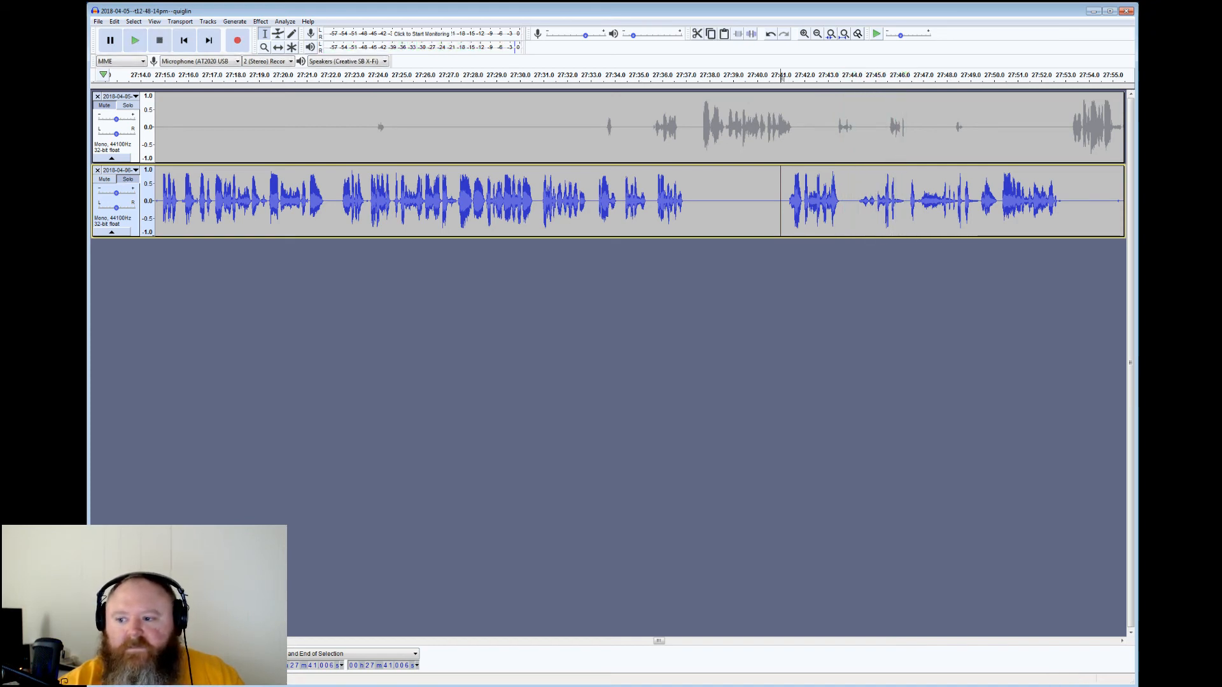
pyautogui.moveTo(1059, 201); pyautogui.dragTo(1019, 201)
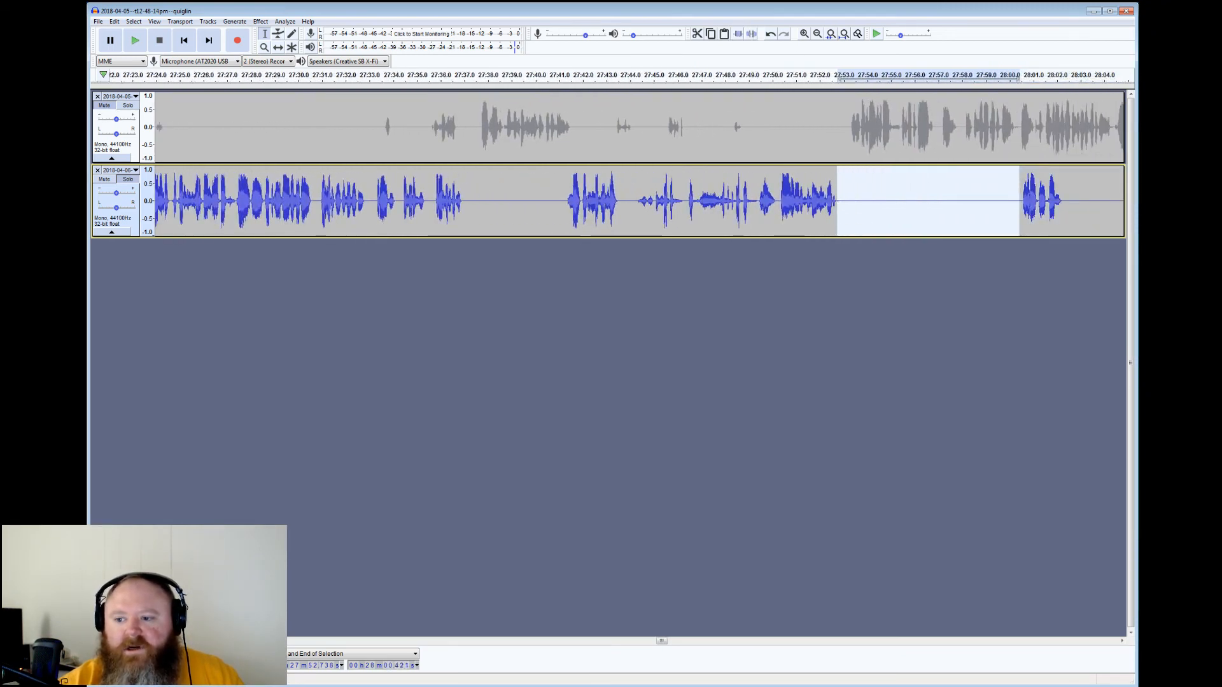
pyautogui.moveTo(1064, 201); pyautogui.dragTo(1035, 201)
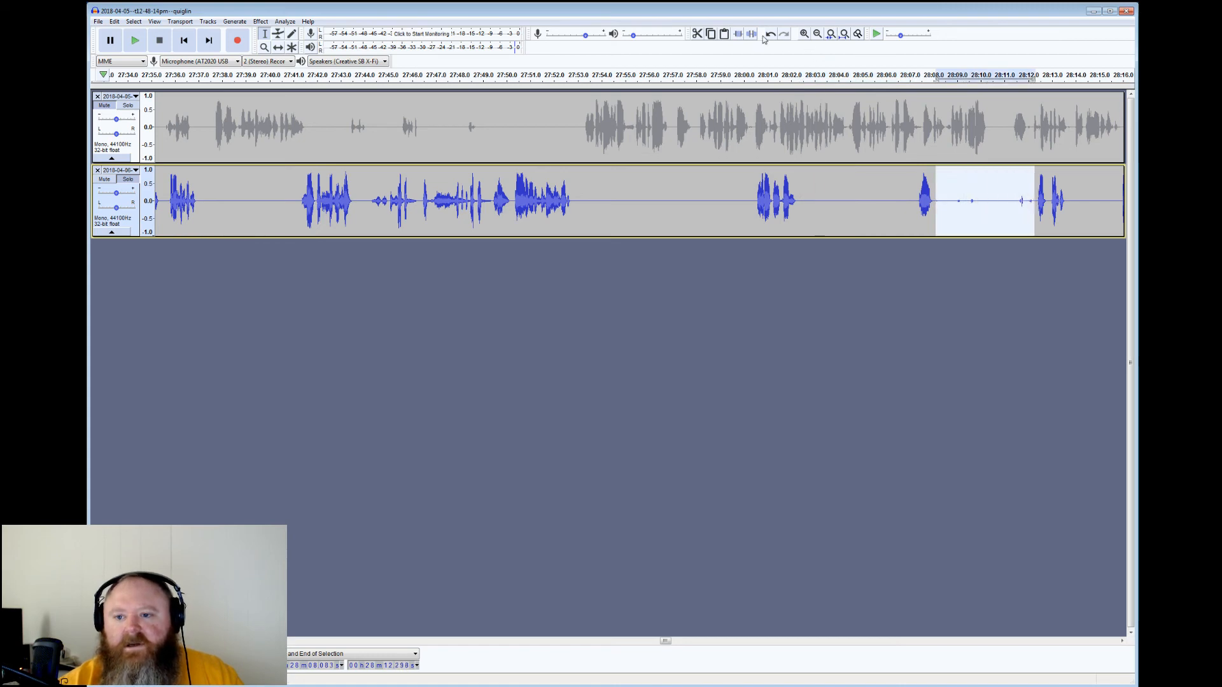
# Play the lower track's short sounds from about 28:12.1, and silence the range at about 28:13.7 to 28:15.7
pyautogui.click(1030, 75)
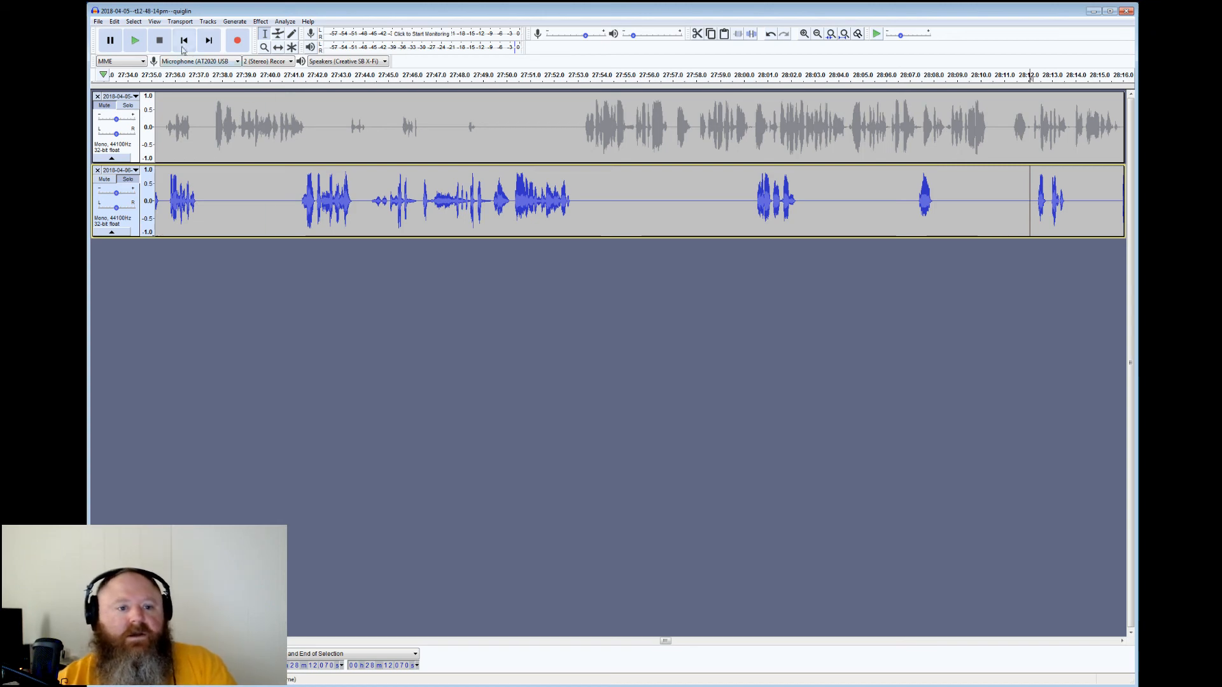
pyautogui.click(135, 40)
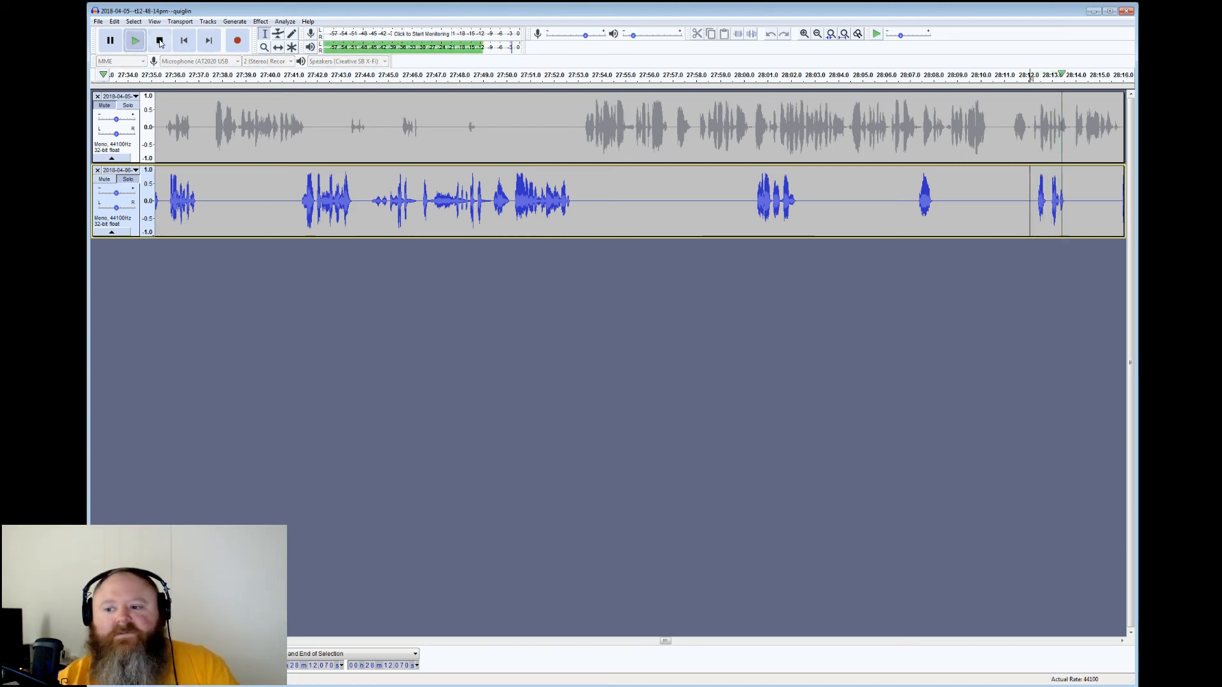
pyautogui.click(159, 40)
pyautogui.moveTo(1069, 184); pyautogui.dragTo(1012, 182)
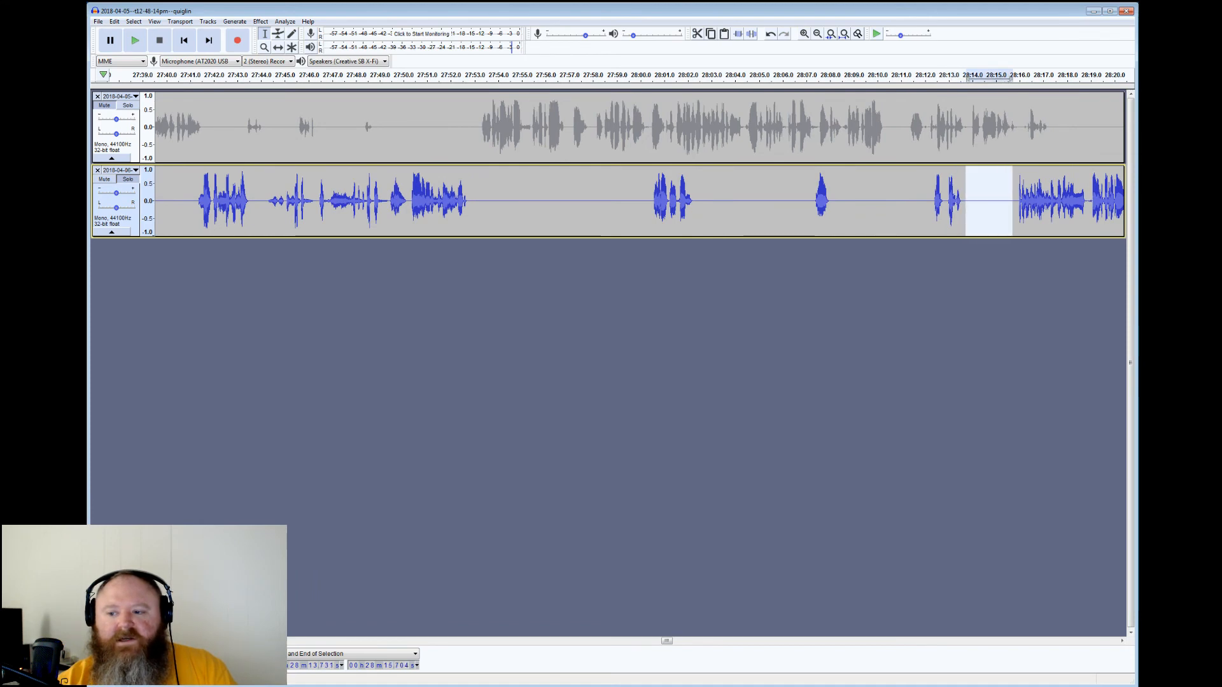
# Silence the lower track's short gaps at about 28:26.1 to 28:26.5 and 28:32.7 to 28:33.2
pyautogui.click(999, 186)
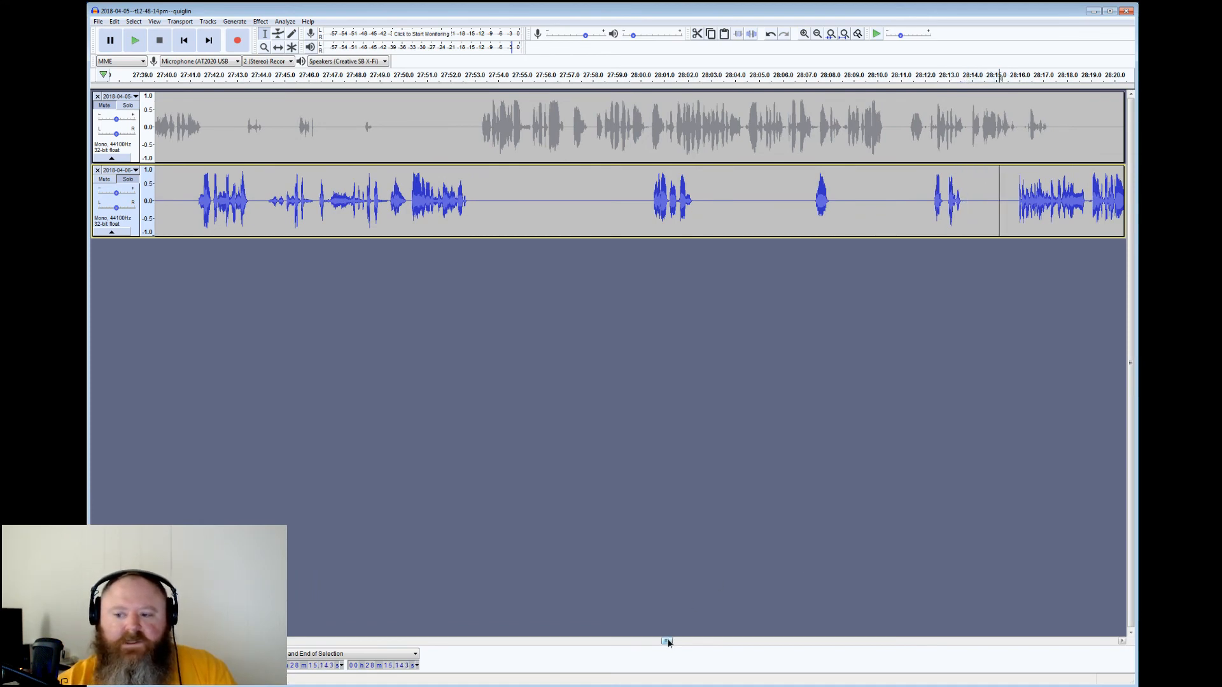
pyautogui.moveTo(668, 643); pyautogui.dragTo(676, 644)
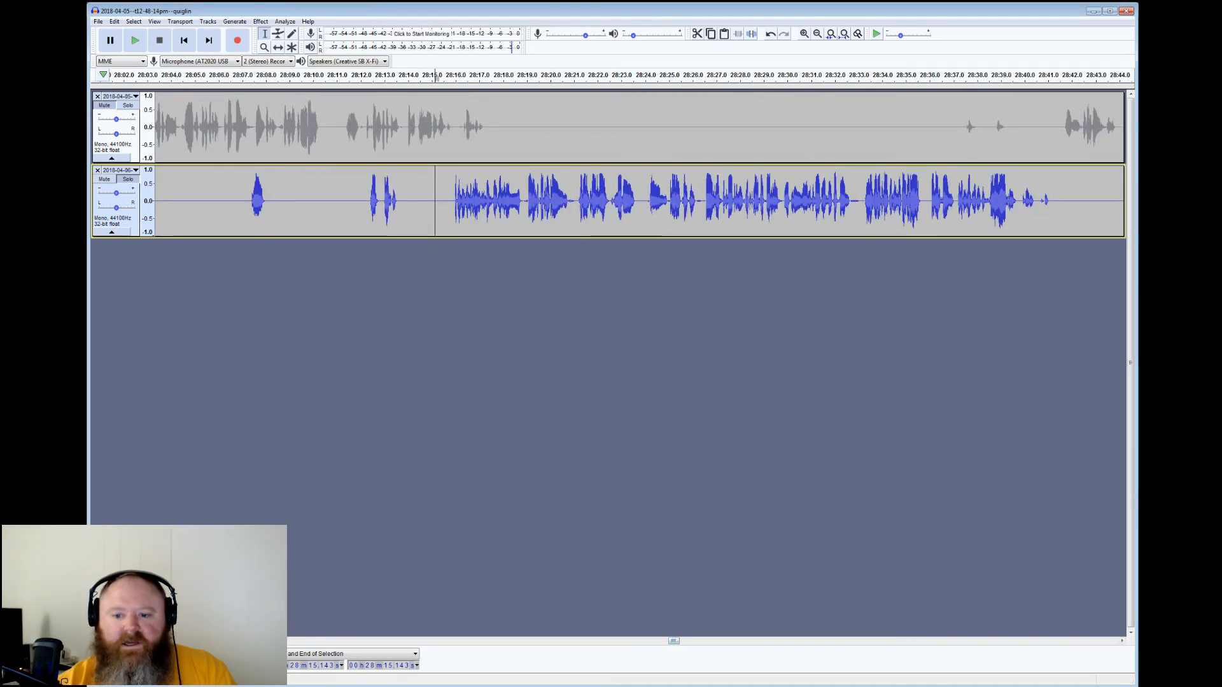
pyautogui.moveTo(696, 75); pyautogui.dragTo(704, 75)
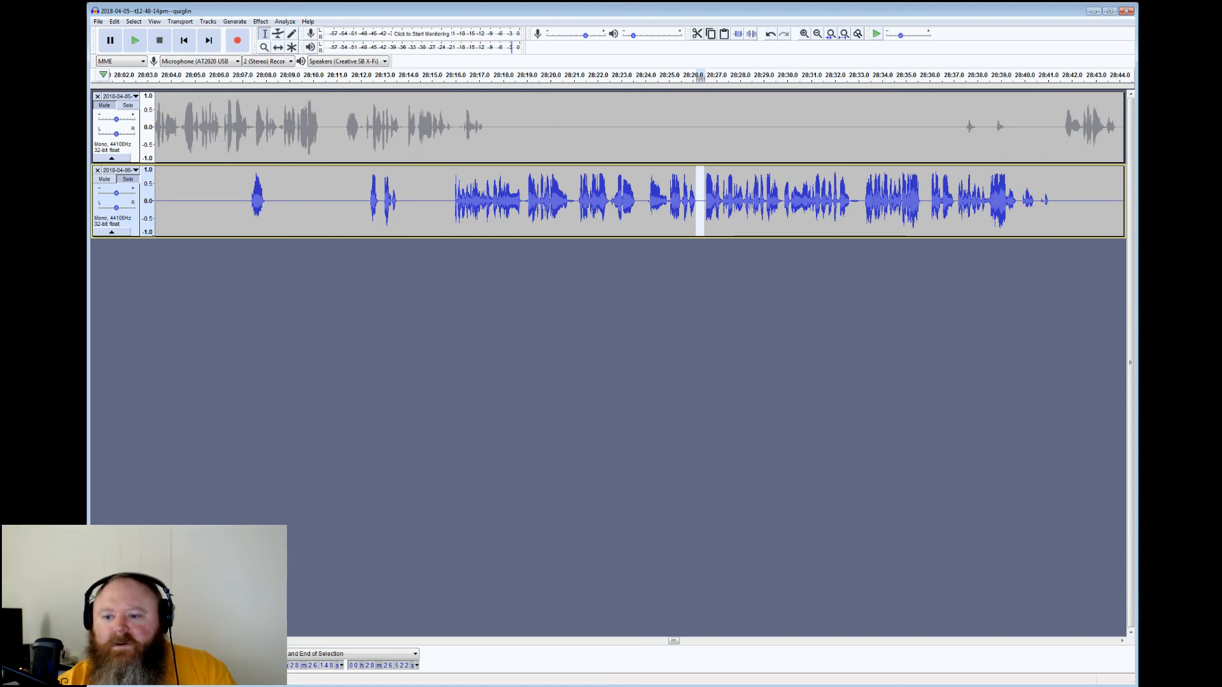
pyautogui.moveTo(863, 75); pyautogui.dragTo(852, 75)
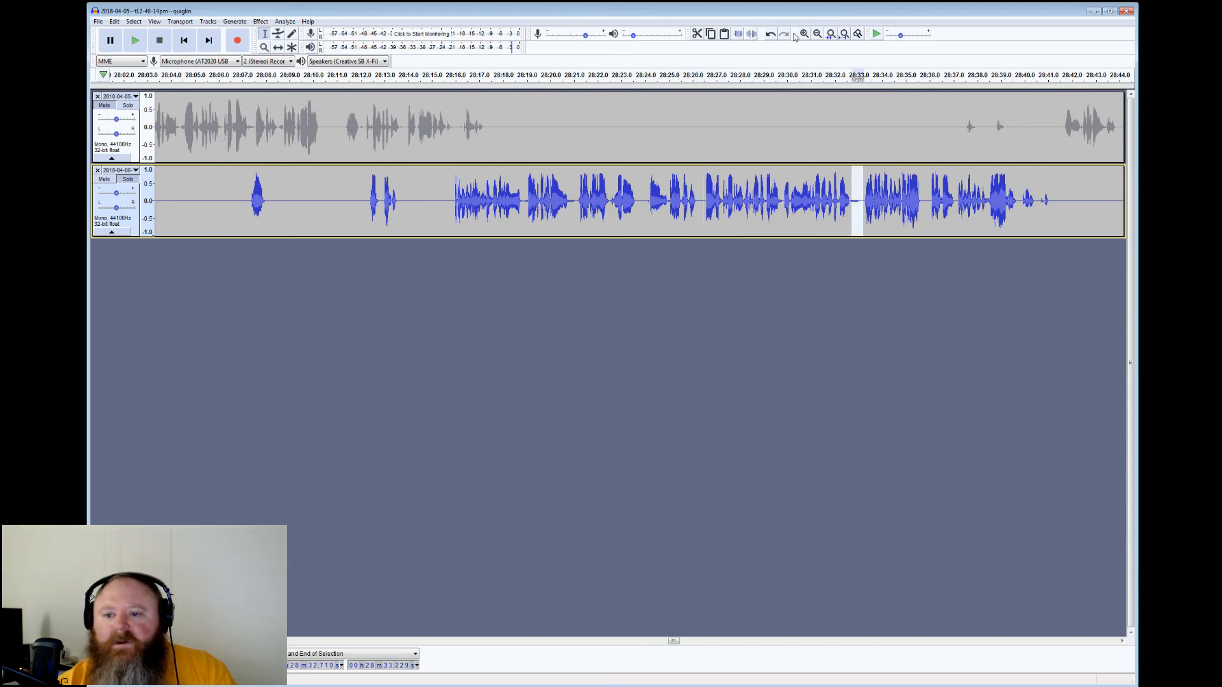
pyautogui.click(752, 34)
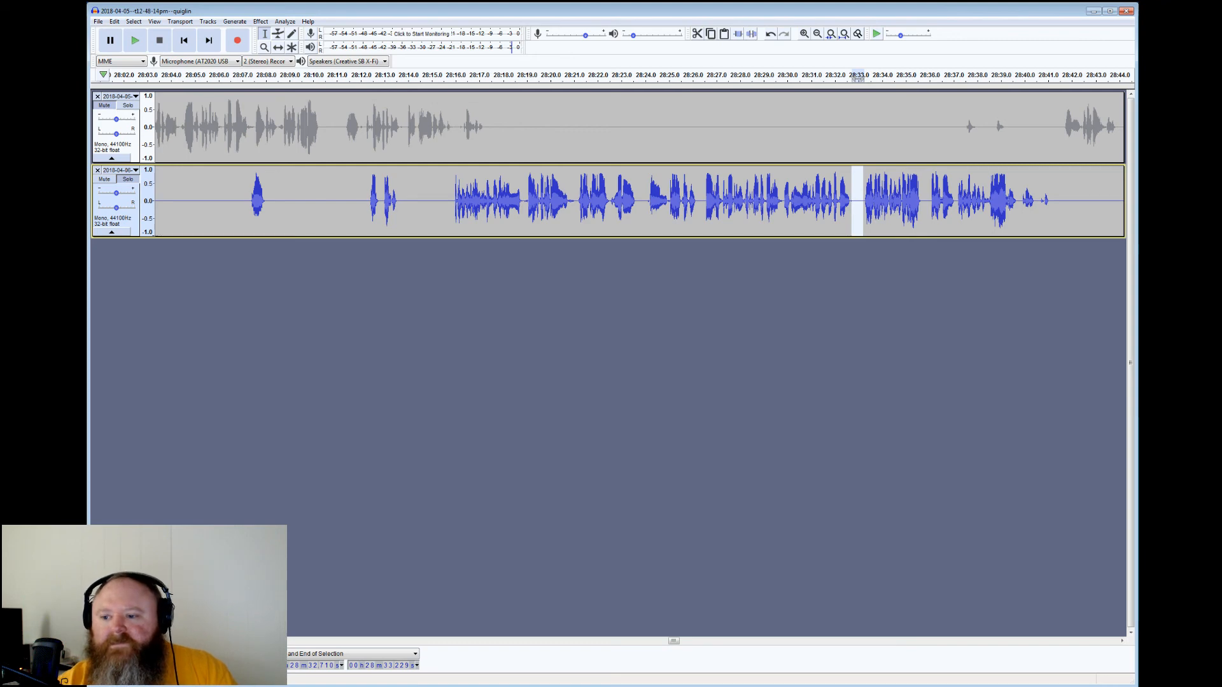
# Play from about 28:40.3, and silence the lower track at about 28:45.1 to 29:07.4
pyautogui.click(1031, 193)
pyautogui.click(135, 40)
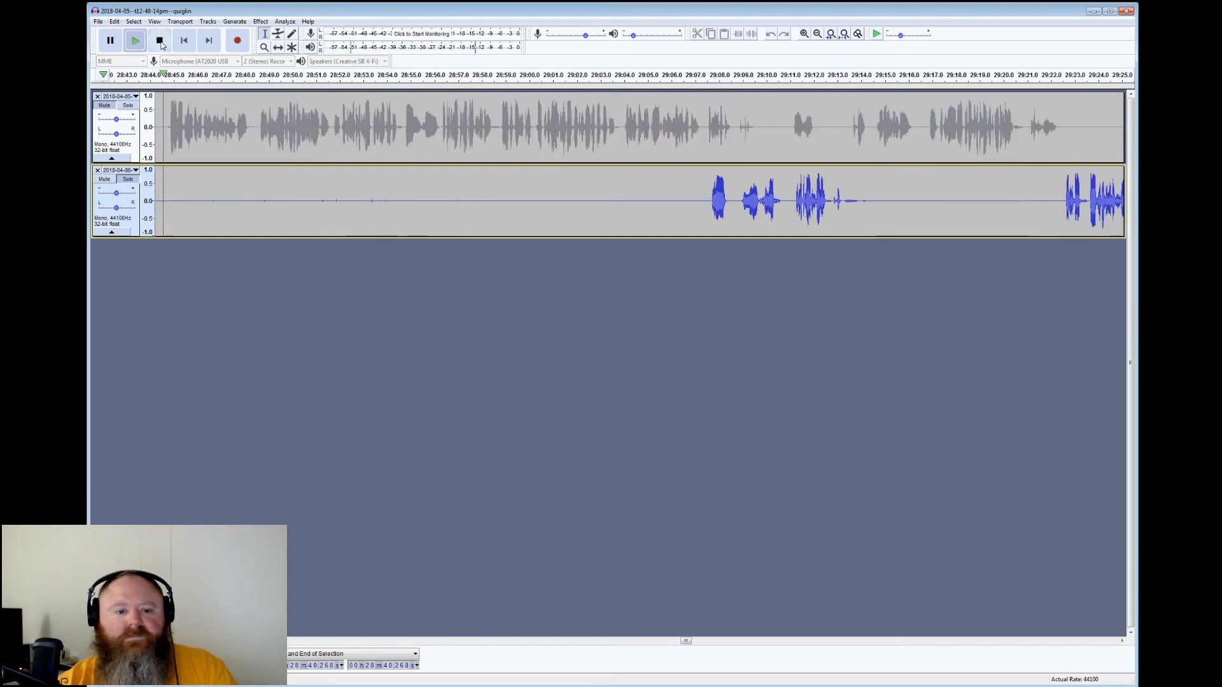
pyautogui.click(160, 42)
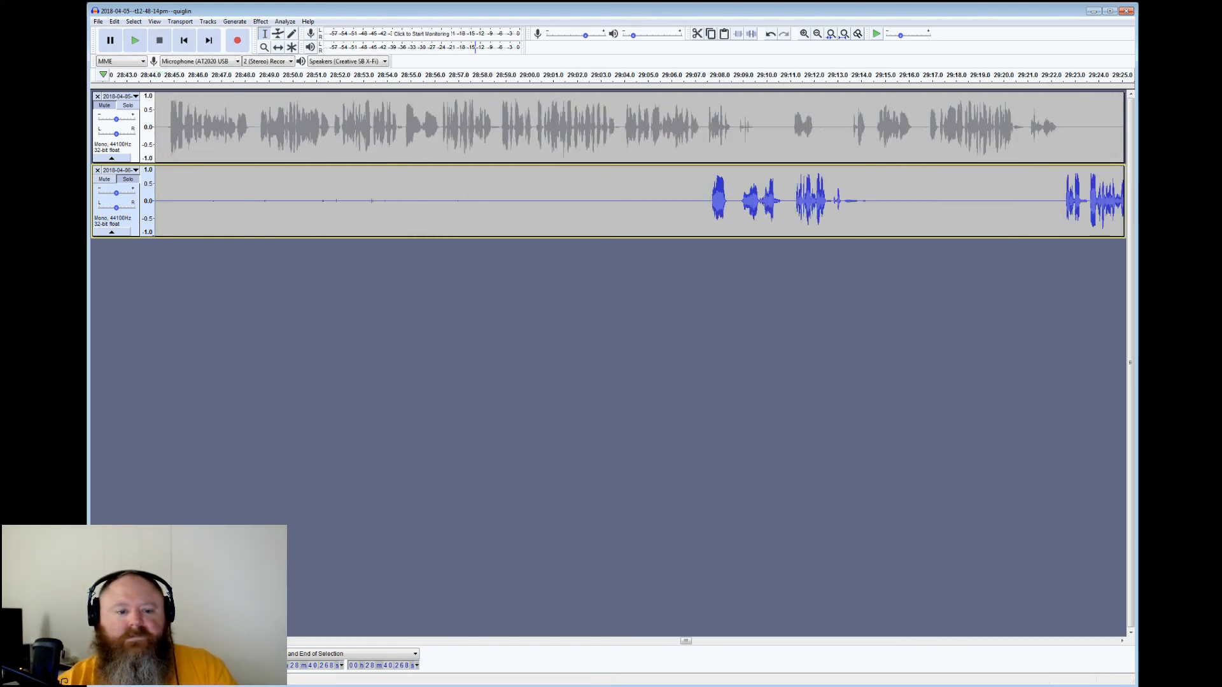
pyautogui.moveTo(175, 200); pyautogui.dragTo(704, 200)
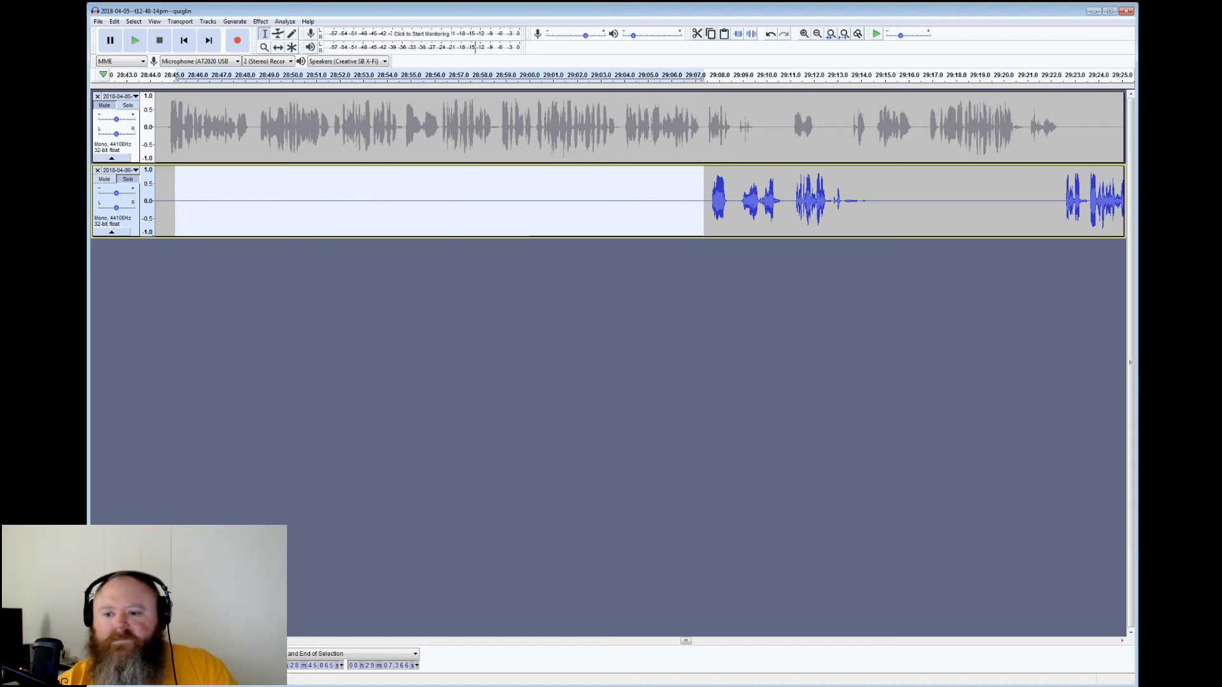
# Silence the lower track at about 29:13.2 to 29:22.5, play on from there, and silence it at about 29:30.6 to 29:35.8
pyautogui.moveTo(843, 201); pyautogui.dragTo(1062, 201)
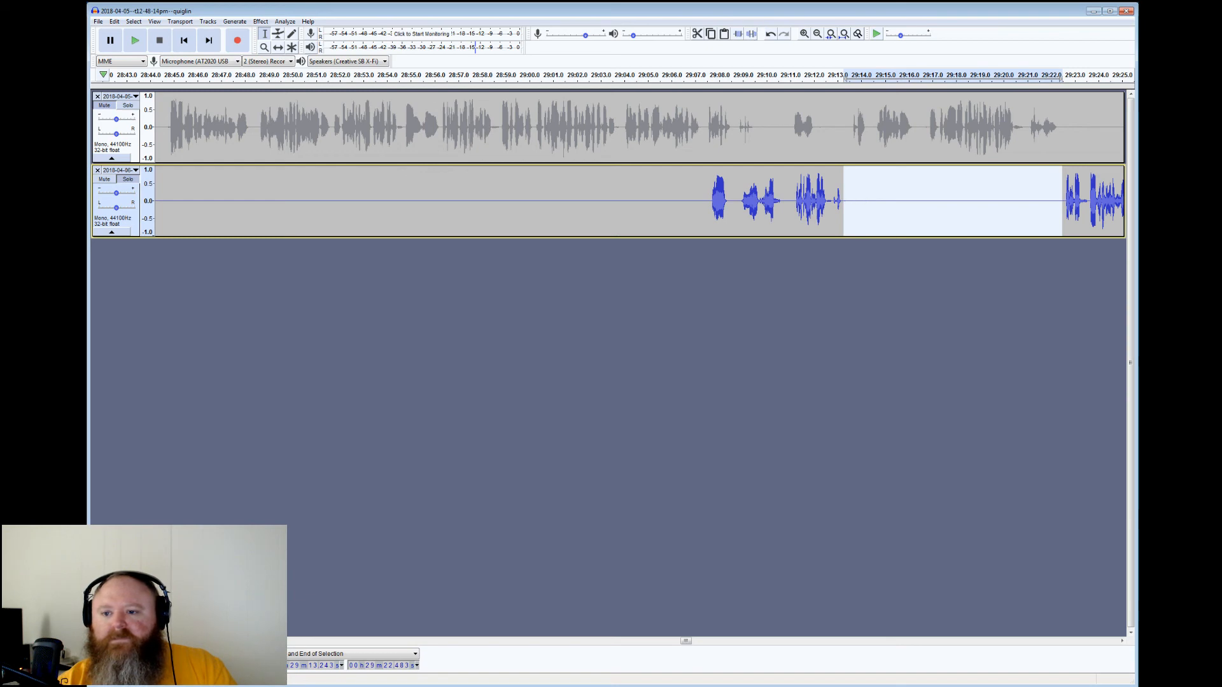
pyautogui.click(1058, 200)
pyautogui.click(135, 40)
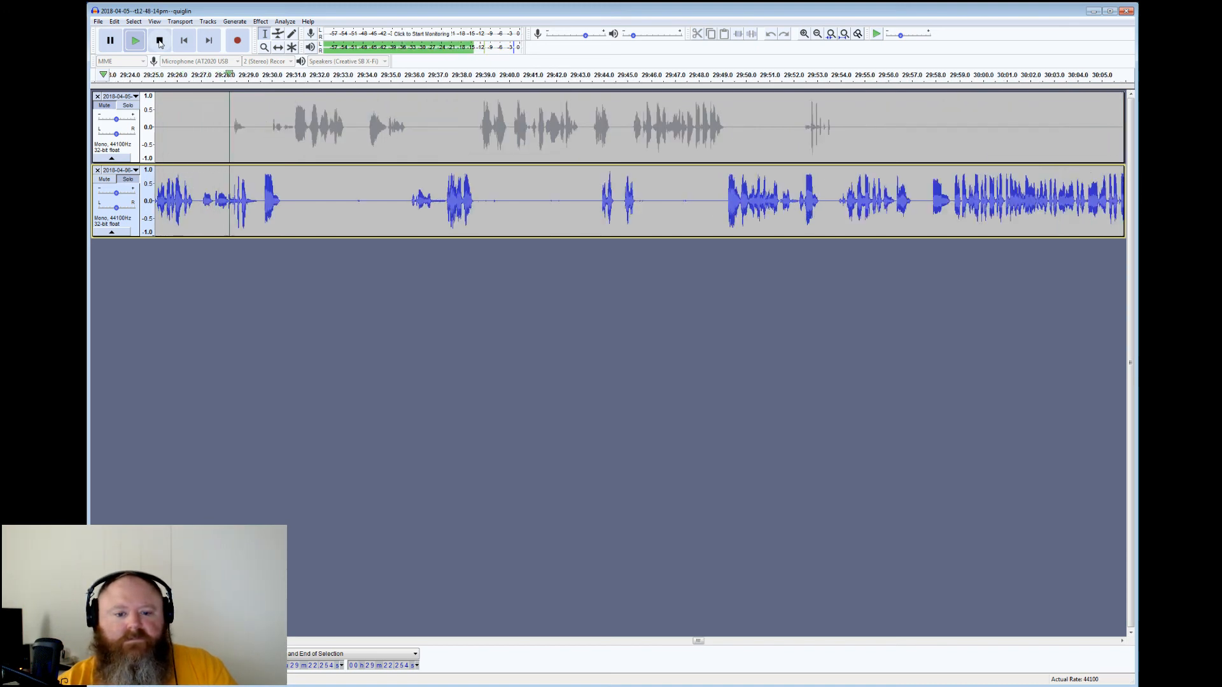
pyautogui.click(159, 41)
pyautogui.moveTo(286, 203); pyautogui.dragTo(409, 204)
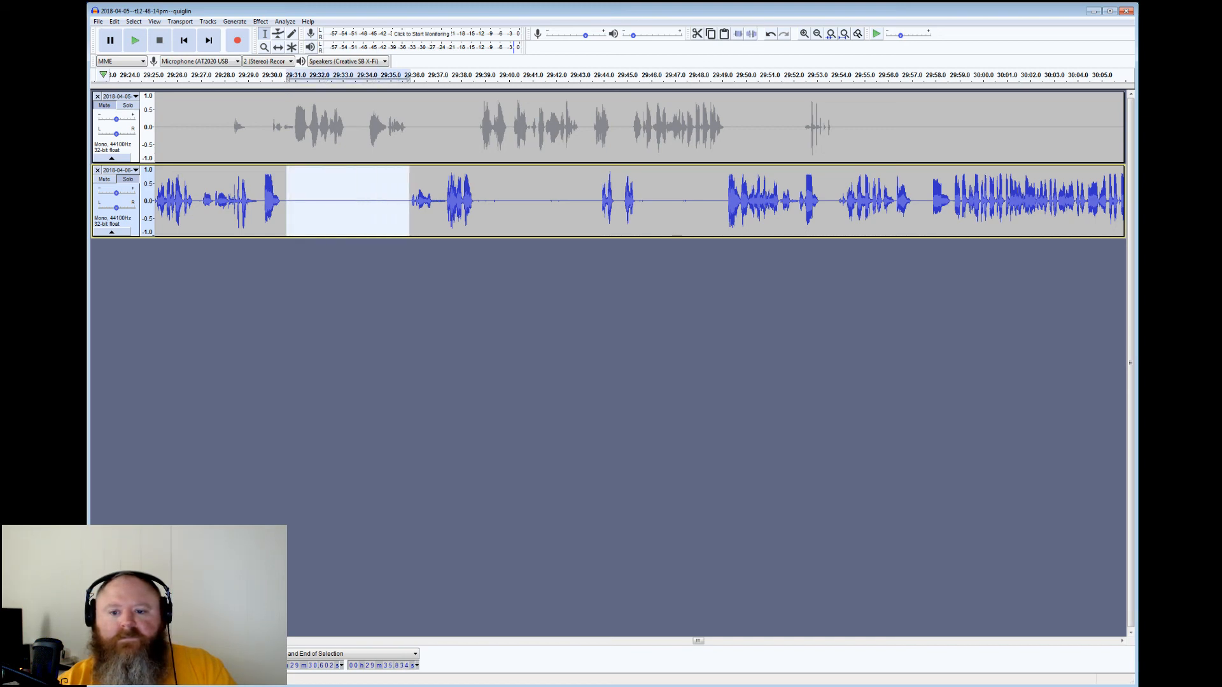
# Play from about 29:35.6, and silence the lower track at about 29:38.6 to 29:43.6 and 29:45.5 to 29:48.9
pyautogui.click(406, 77)
pyautogui.click(135, 41)
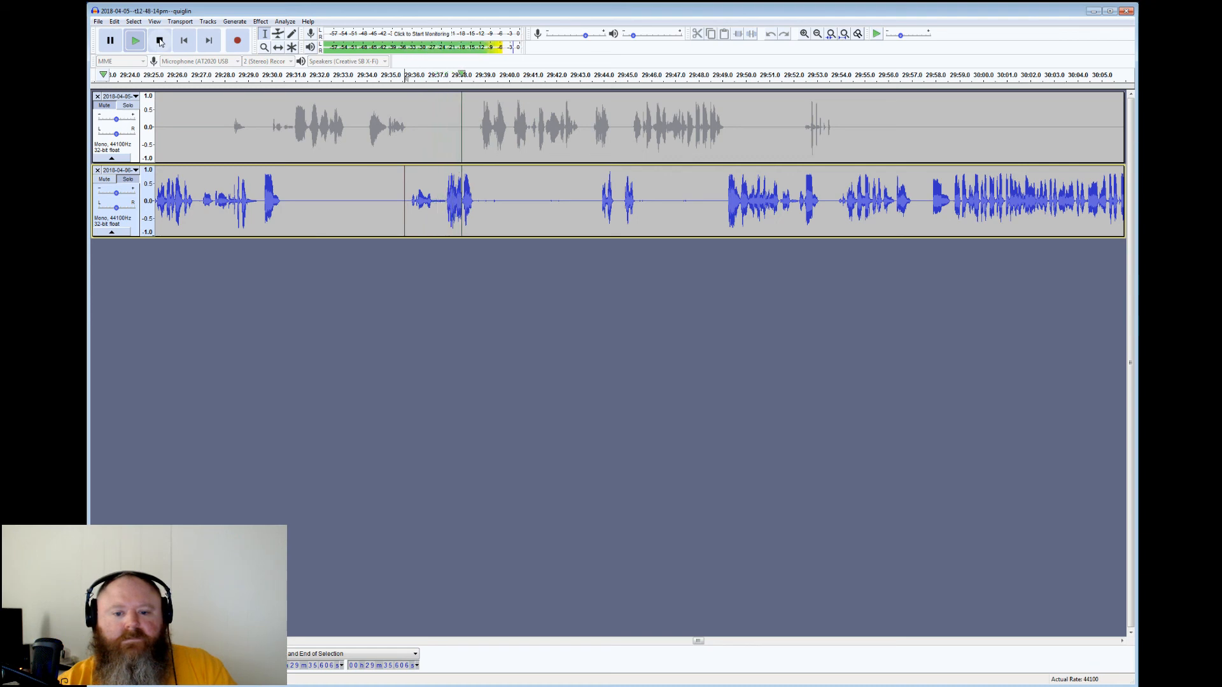
pyautogui.click(160, 41)
pyautogui.moveTo(476, 200); pyautogui.dragTo(594, 201)
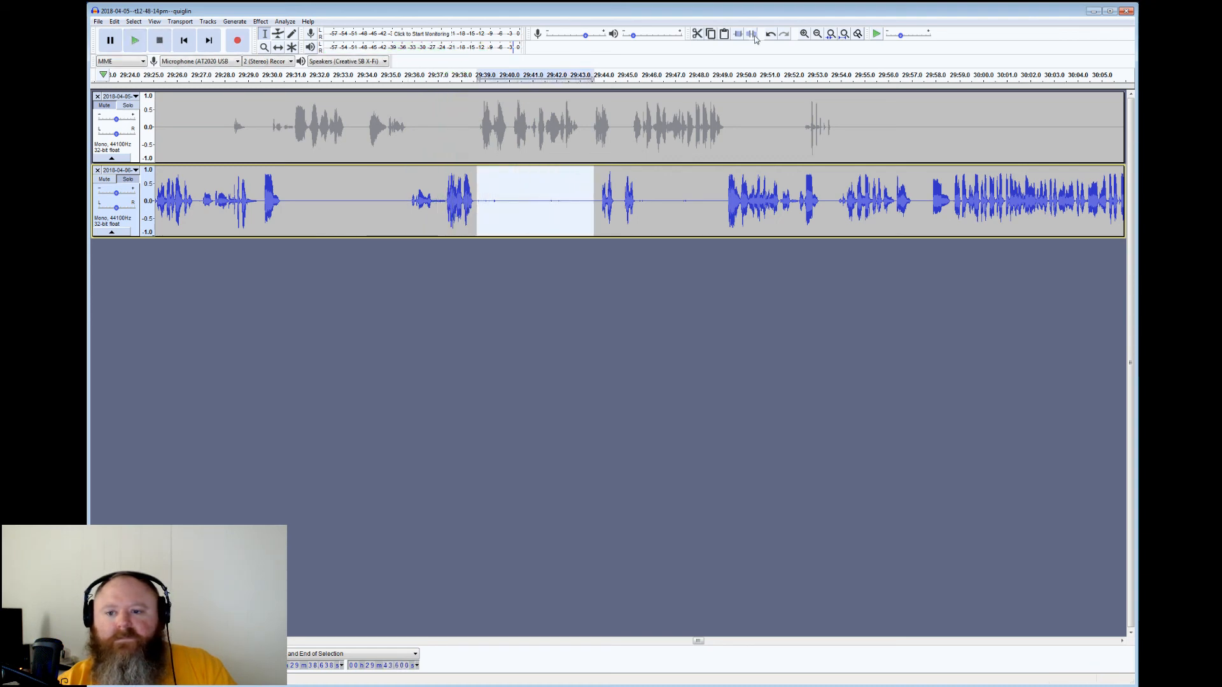
pyautogui.moveTo(639, 200); pyautogui.dragTo(720, 201)
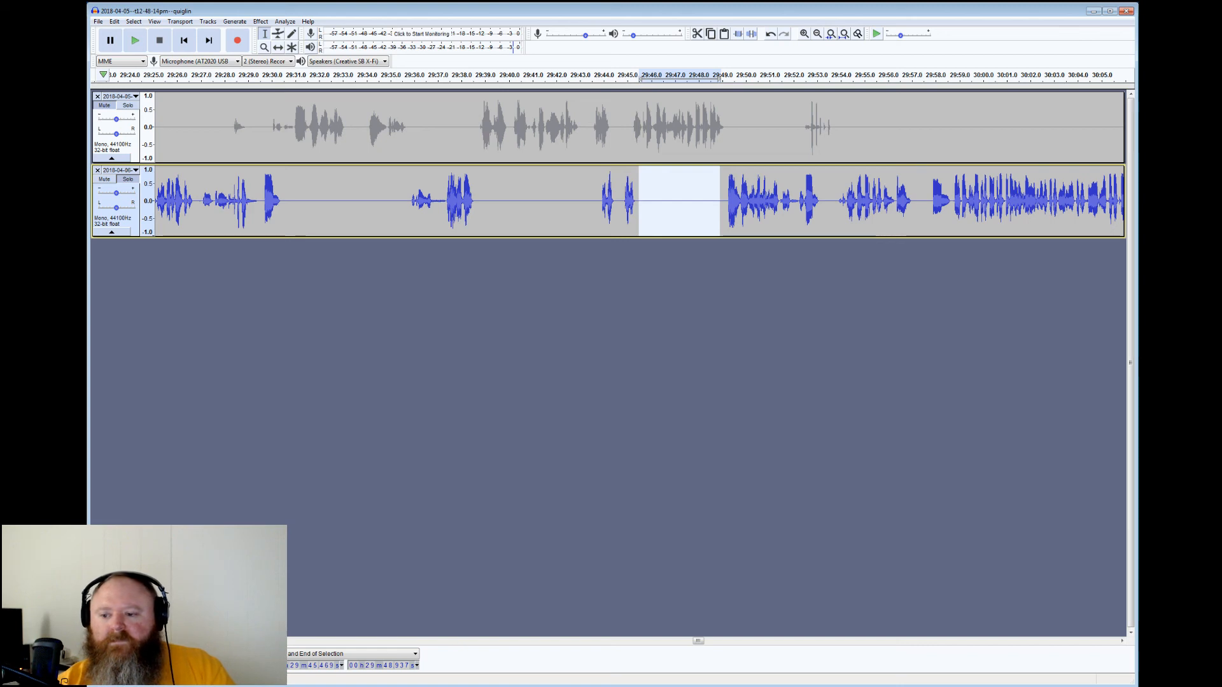
# Silence the lower track's gaps at about 30:15.3 to 30:15.8, 30:19.4 to 30:20.0 and 30:29.5 to 30:30.4
pyautogui.moveTo(700, 642); pyautogui.dragTo(708, 645)
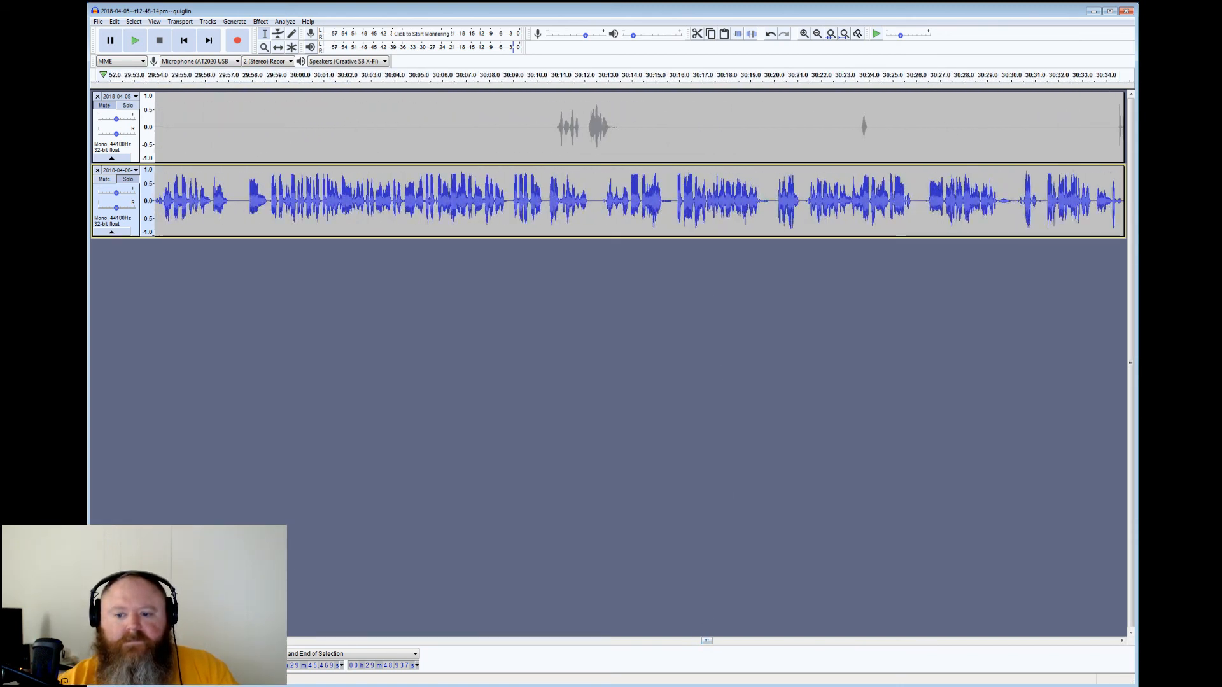
pyautogui.moveTo(675, 207); pyautogui.dragTo(662, 207)
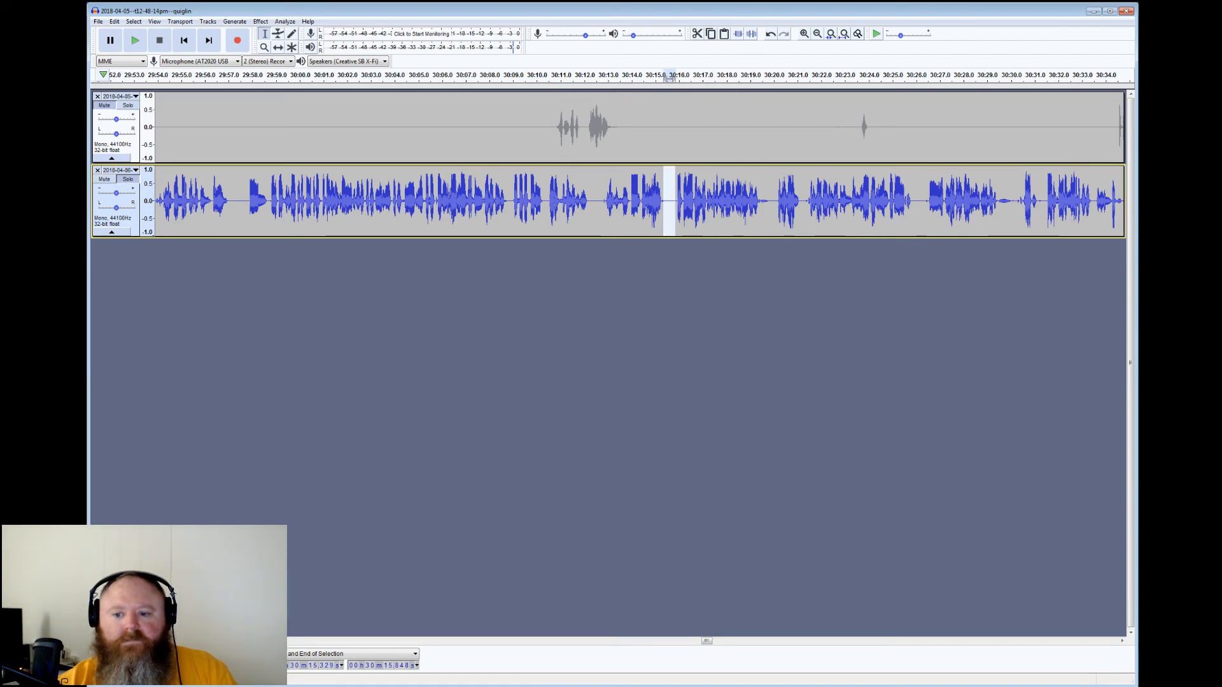
pyautogui.moveTo(775, 76); pyautogui.dragTo(762, 77)
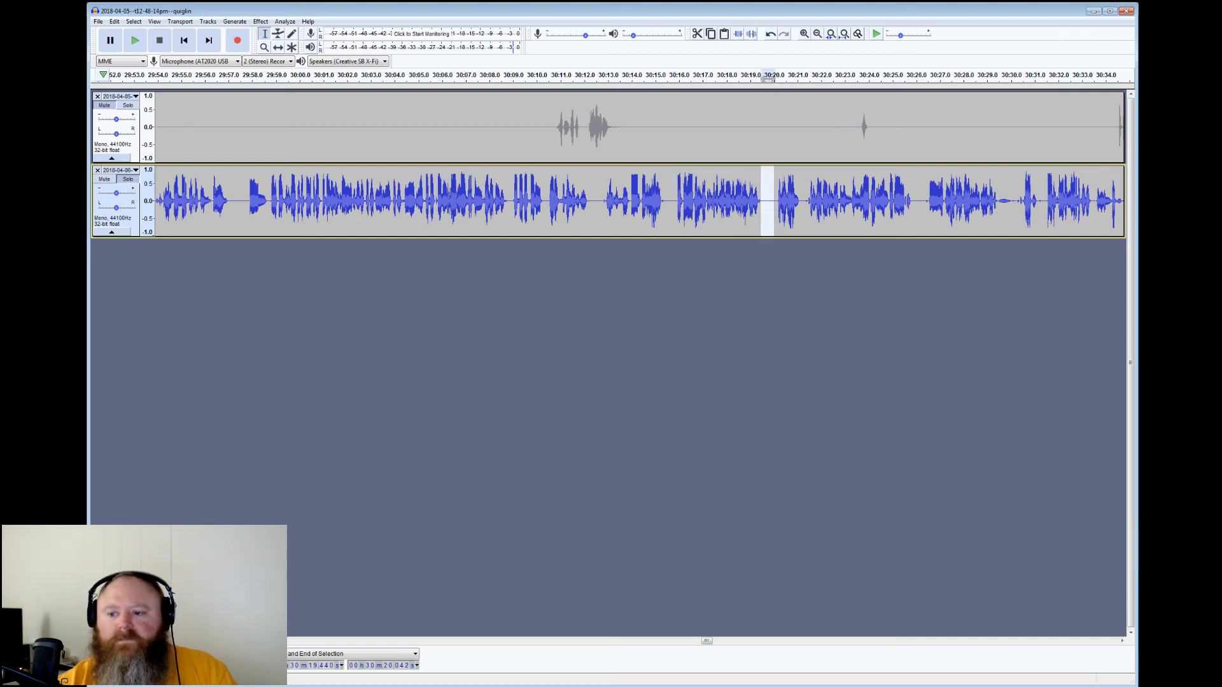
pyautogui.moveTo(999, 76); pyautogui.dragTo(1020, 76)
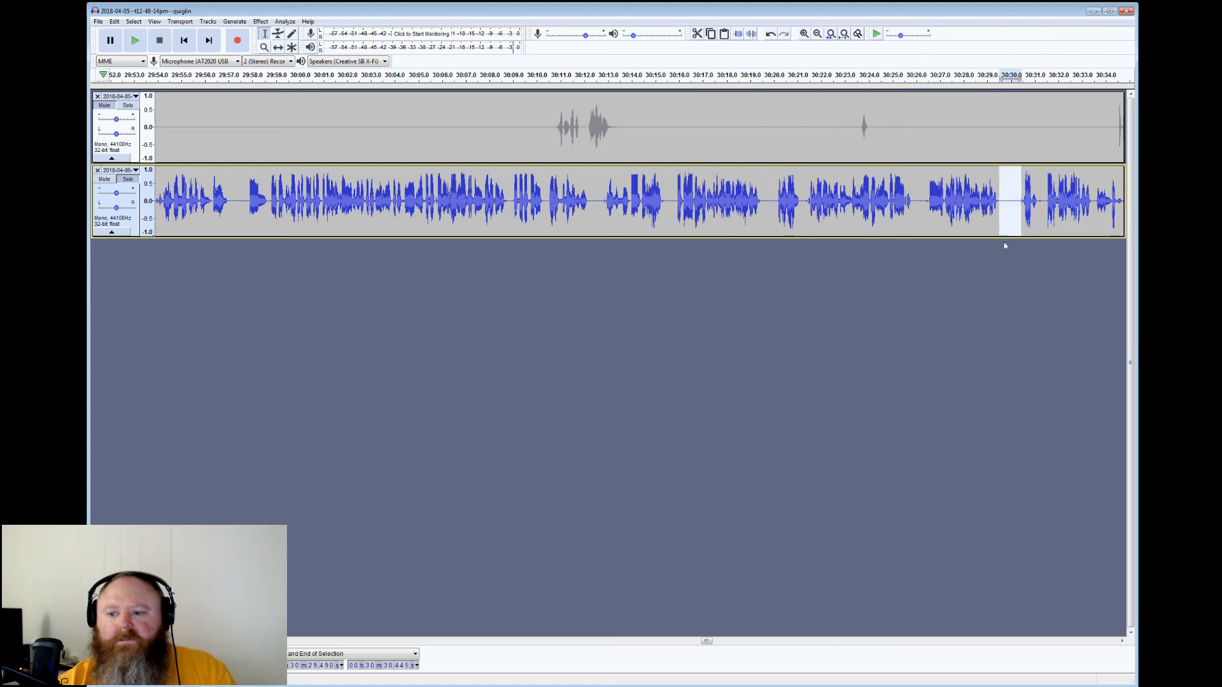
# Play from about 30:29.9 and 30:51.4, and silence the lower track at about 30:51.4 to 30:52.2 and 31:03.4 to 31:03.9
pyautogui.click(1010, 201)
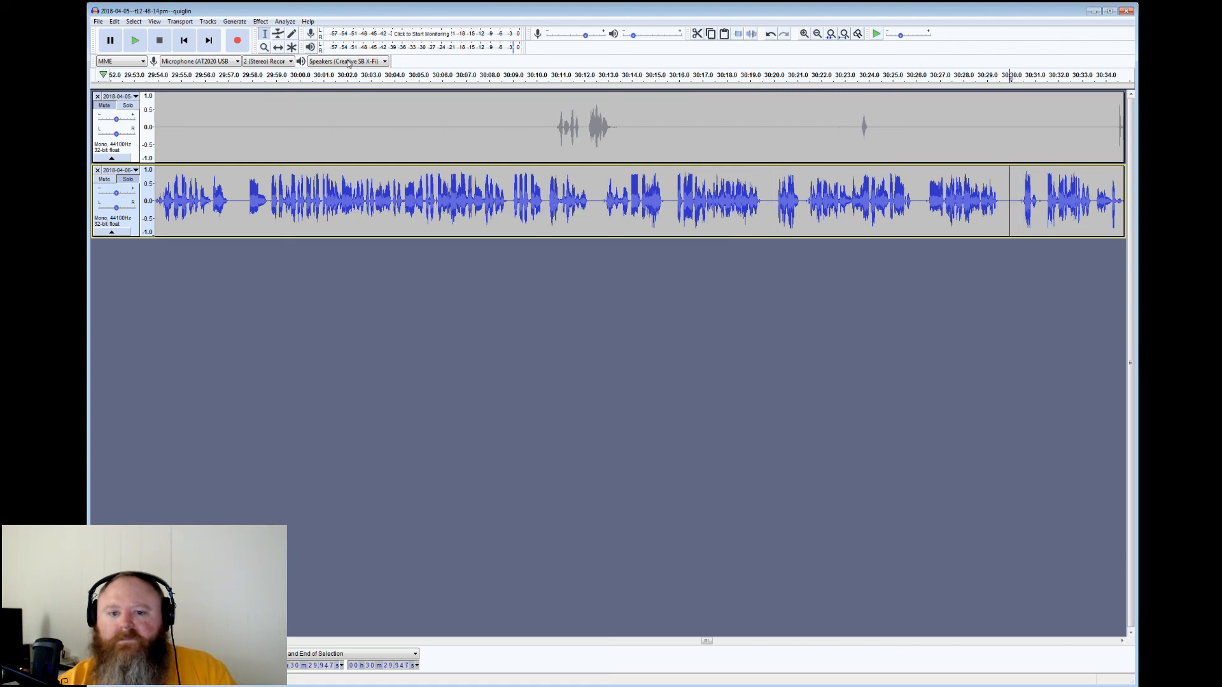
pyautogui.click(146, 40)
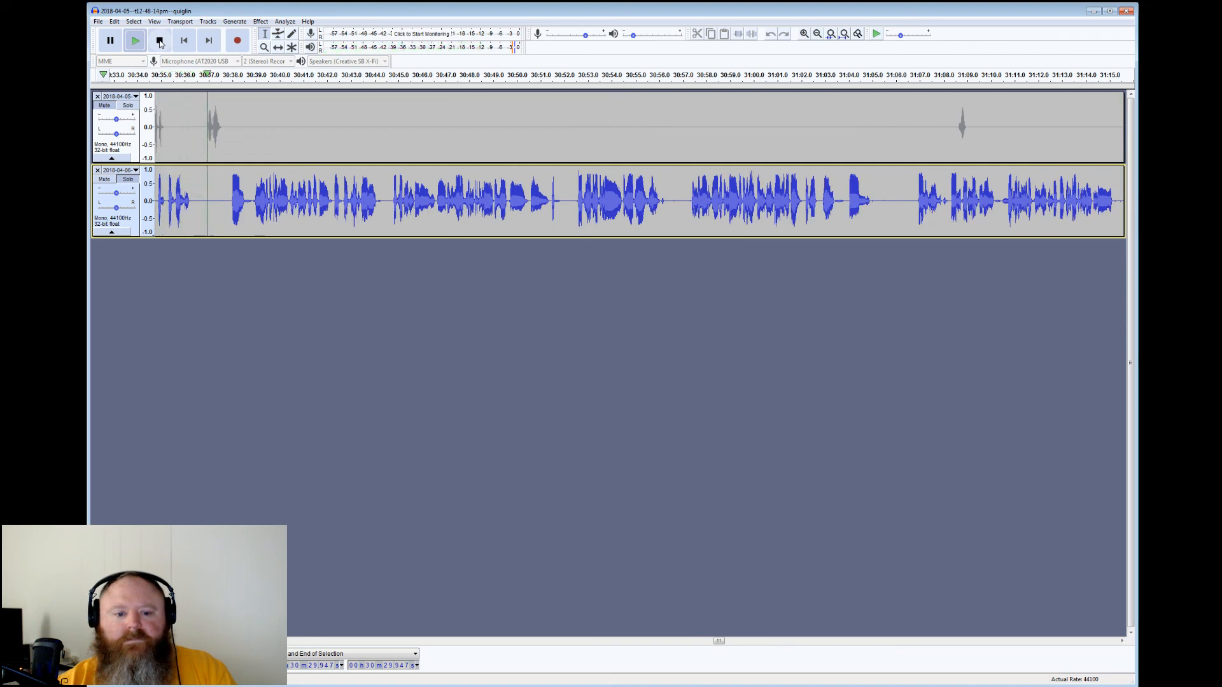
pyautogui.click(160, 42)
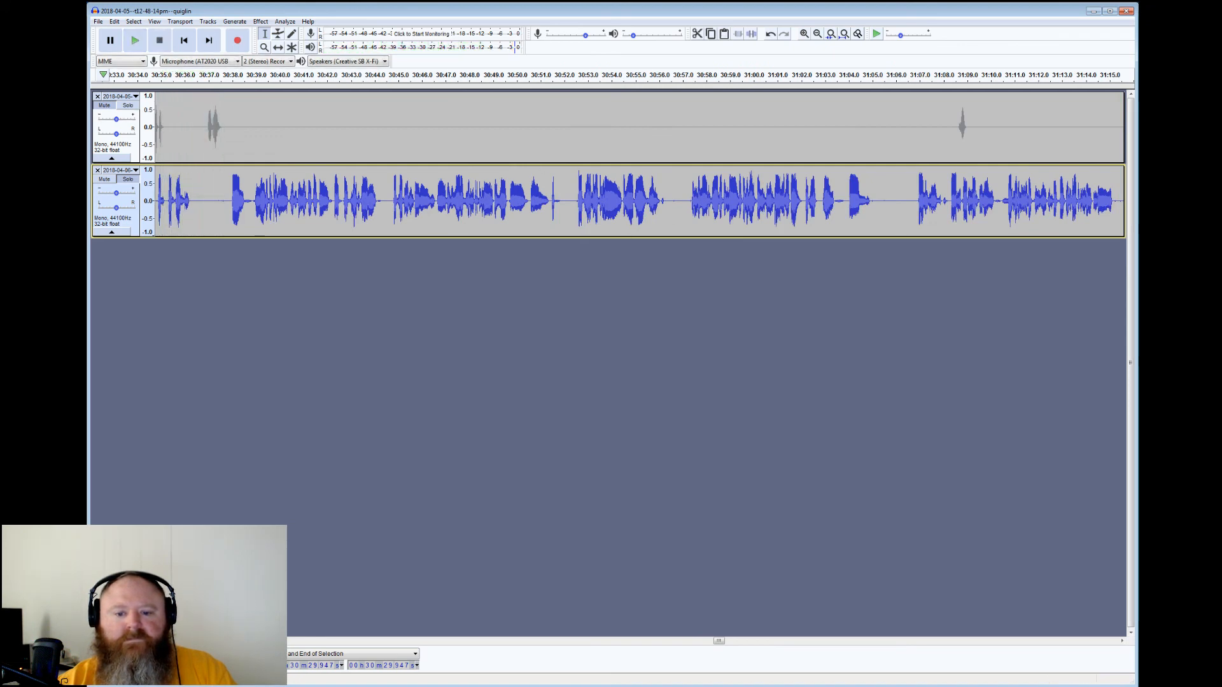
pyautogui.click(135, 42)
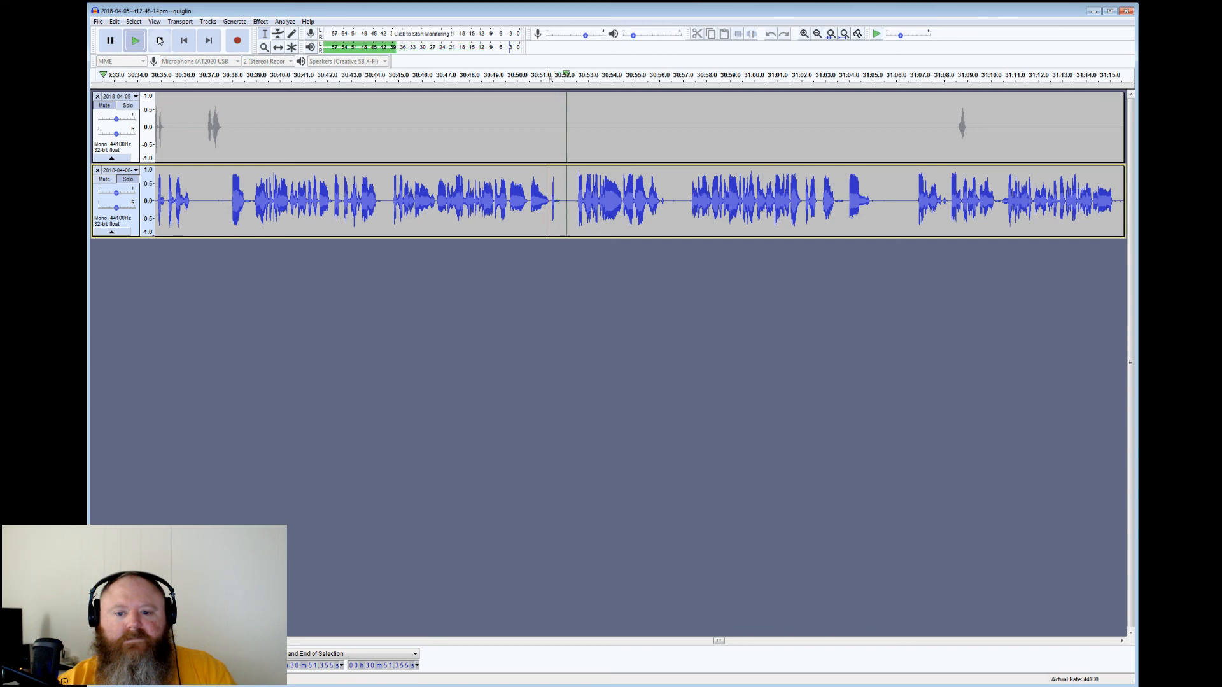
pyautogui.click(135, 42)
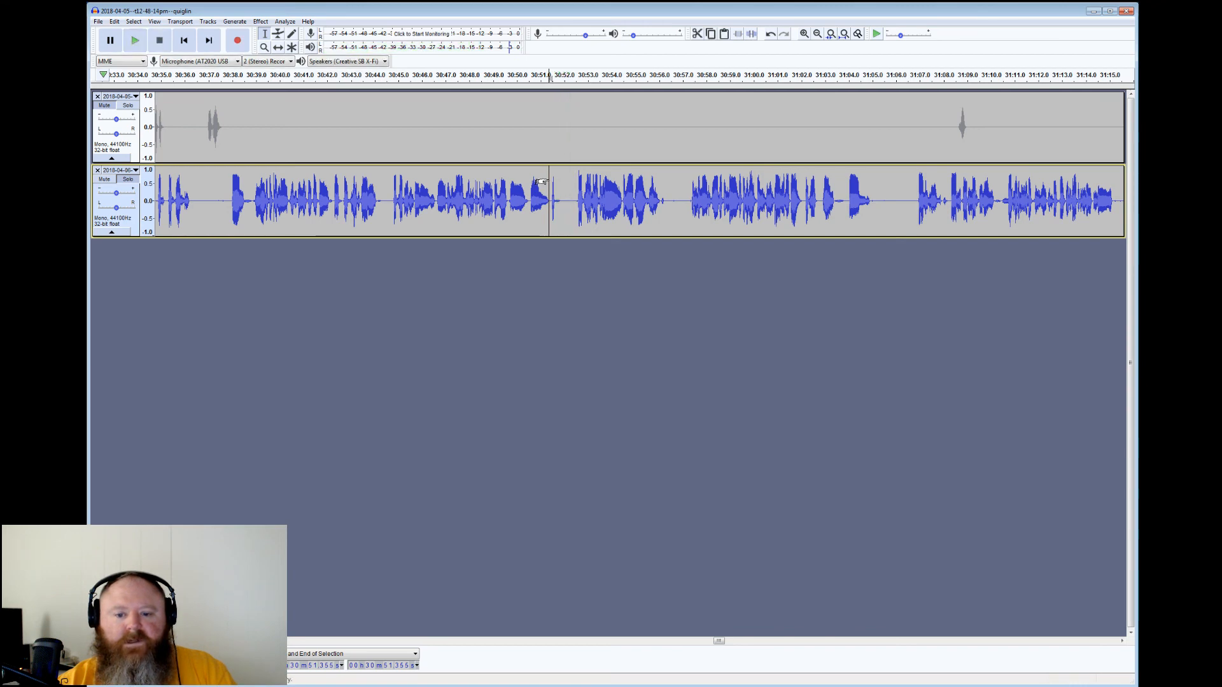
pyautogui.moveTo(551, 76); pyautogui.dragTo(569, 77)
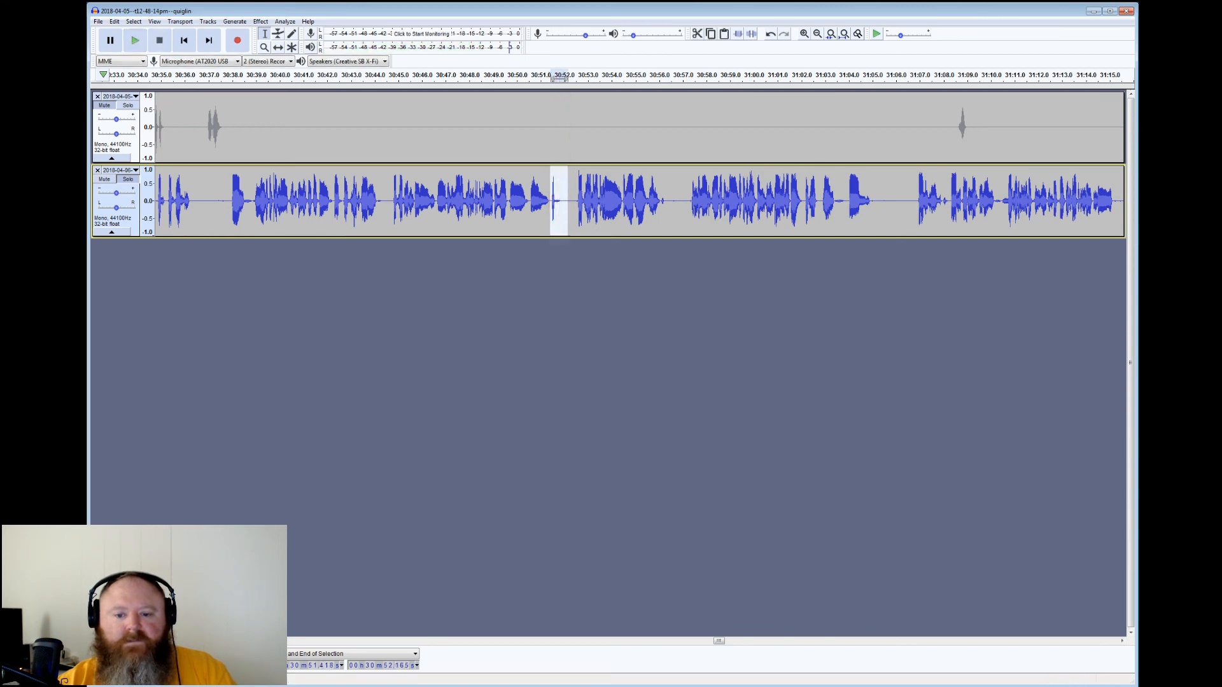
pyautogui.click(752, 33)
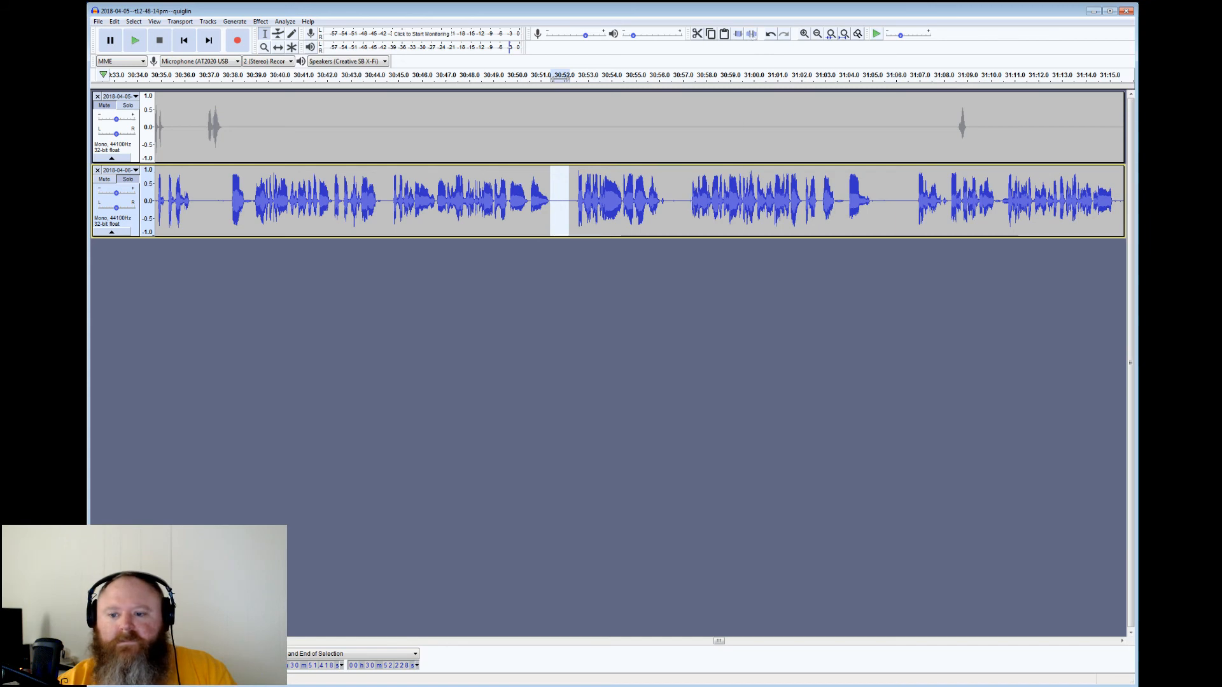
pyautogui.moveTo(846, 77); pyautogui.dragTo(838, 76)
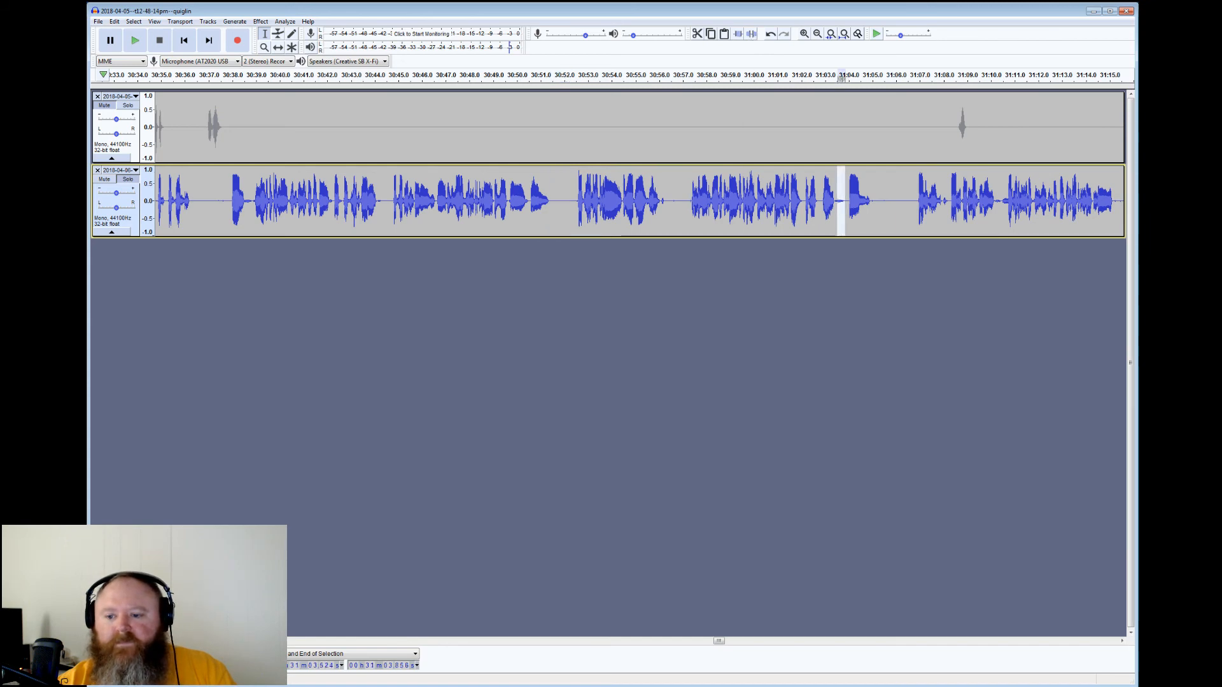
pyautogui.click(753, 35)
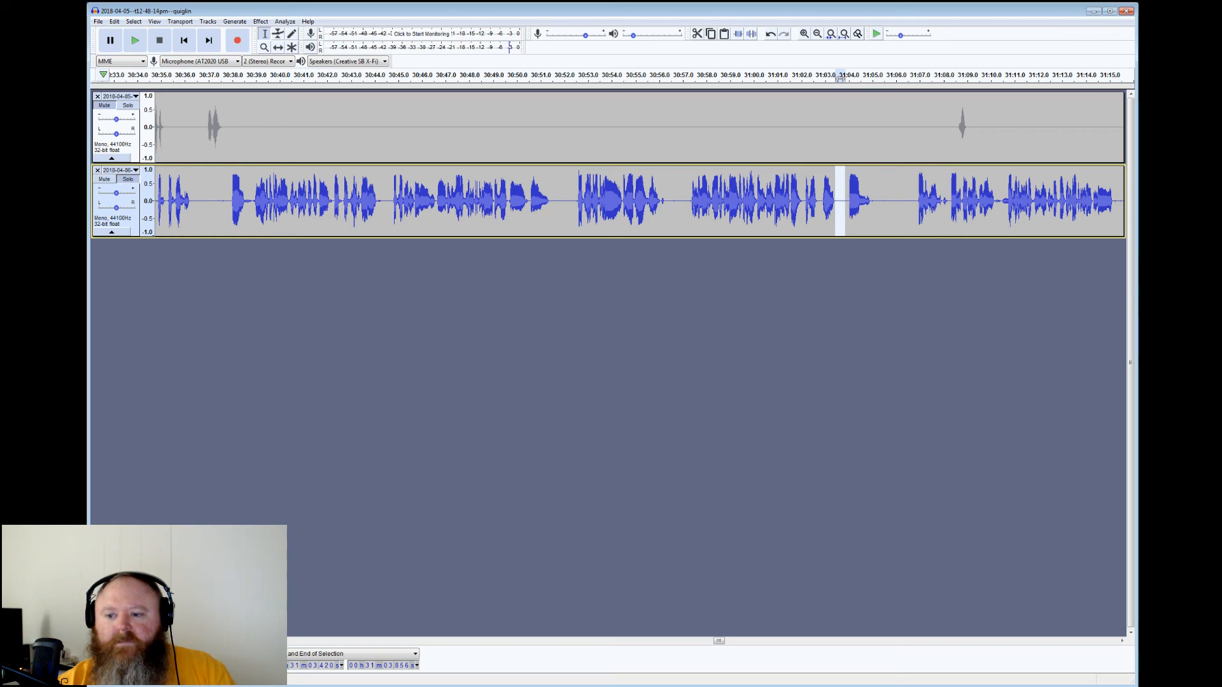
# Play from about 31:06.8, and silence the lower track's stray click at about 31:15.2 to 31:16.6
pyautogui.click(916, 187)
pyautogui.click(135, 41)
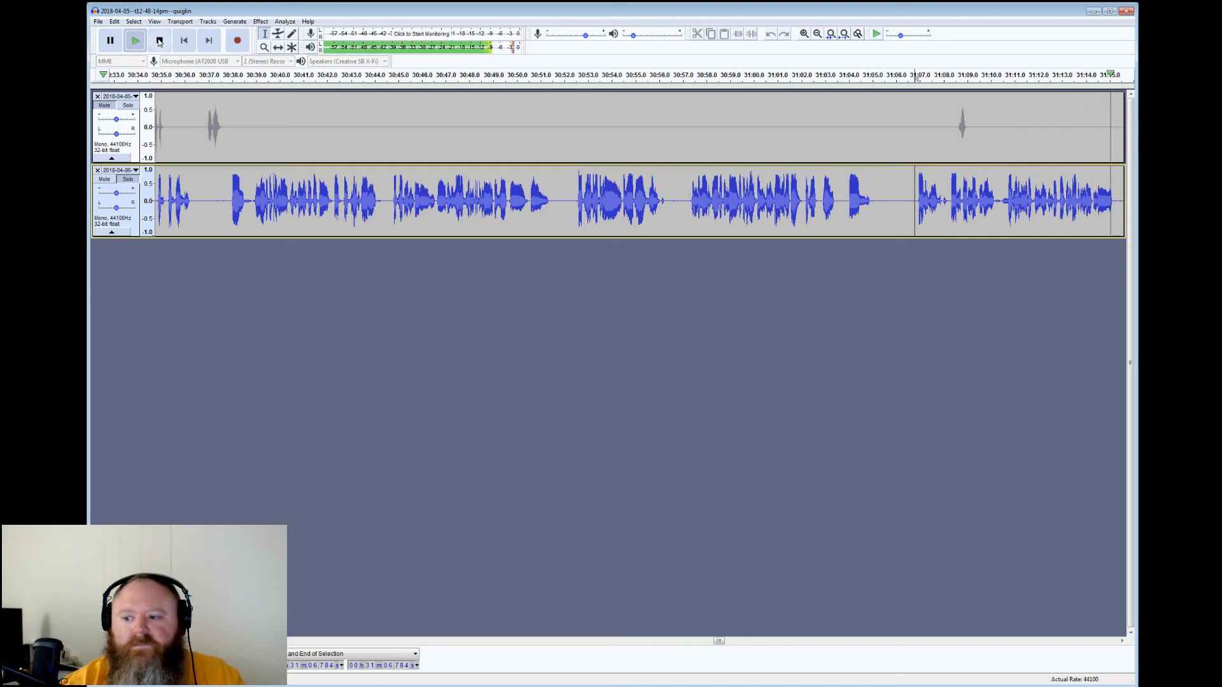
pyautogui.click(159, 40)
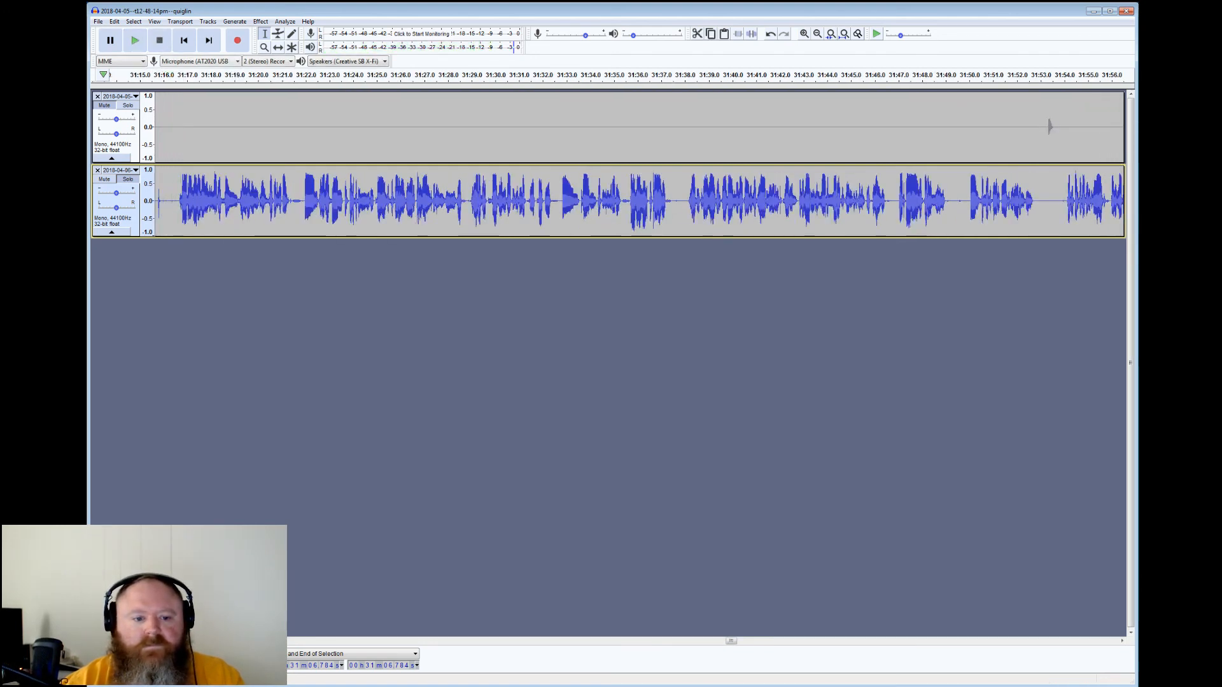
pyautogui.moveTo(179, 201); pyautogui.dragTo(218, 201)
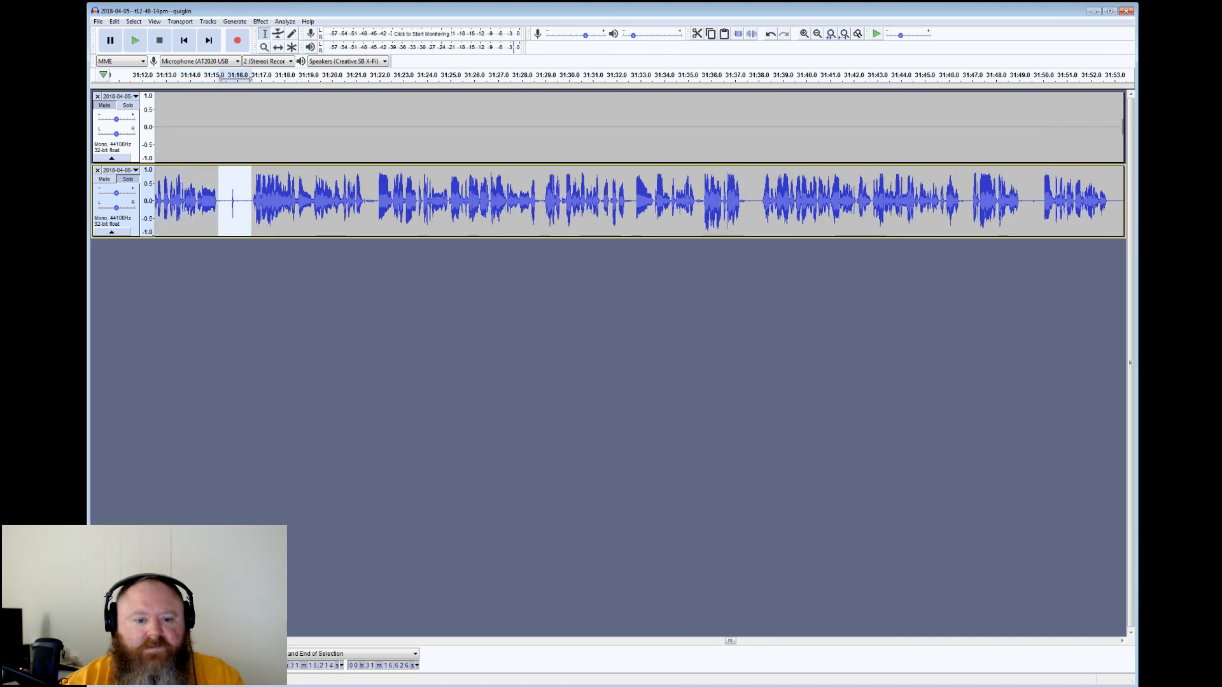
pyautogui.click(751, 34)
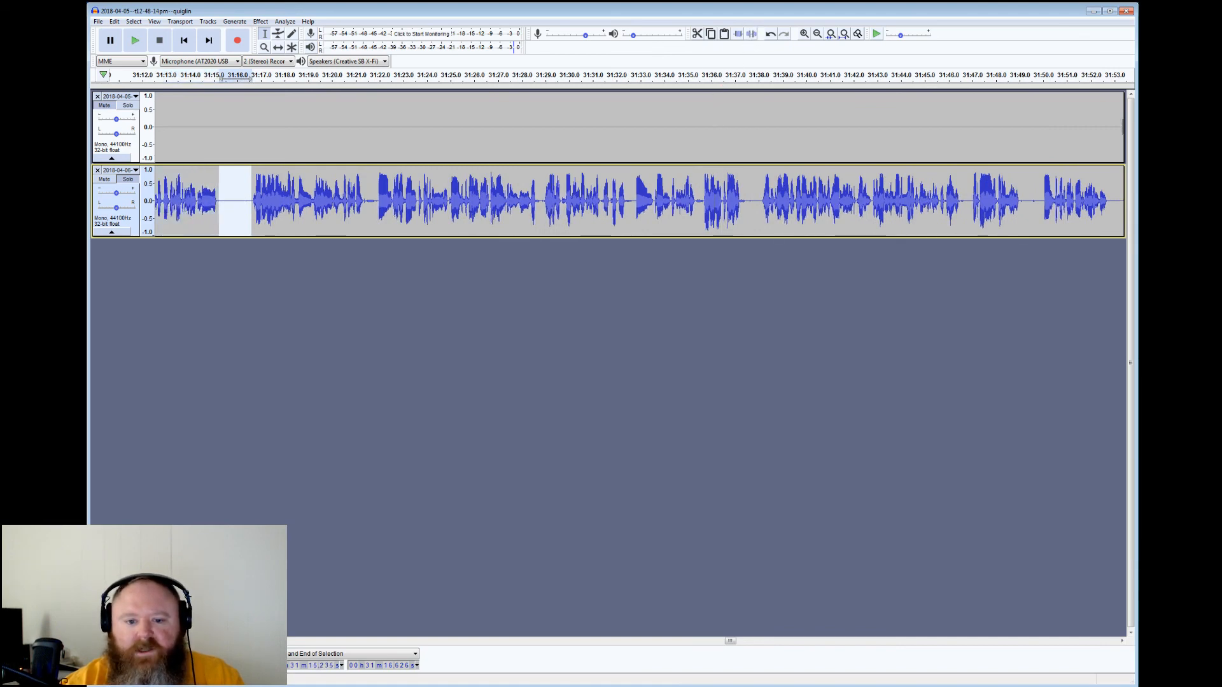
# Silence the lower track's gaps at about 31:21.5 to 31:21.9, 31:35.3 to 31:35.6 and 31:49.0 to 31:49.8
pyautogui.moveTo(366, 78); pyautogui.dragTo(377, 77)
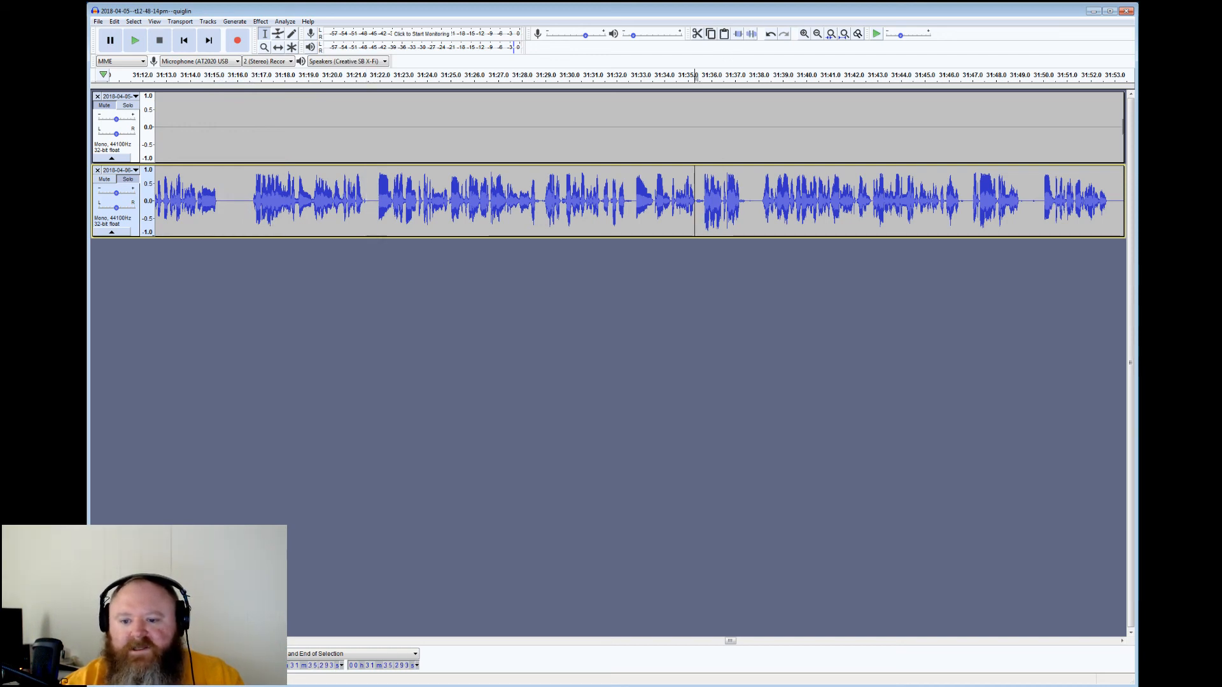
pyautogui.moveTo(695, 77); pyautogui.dragTo(703, 77)
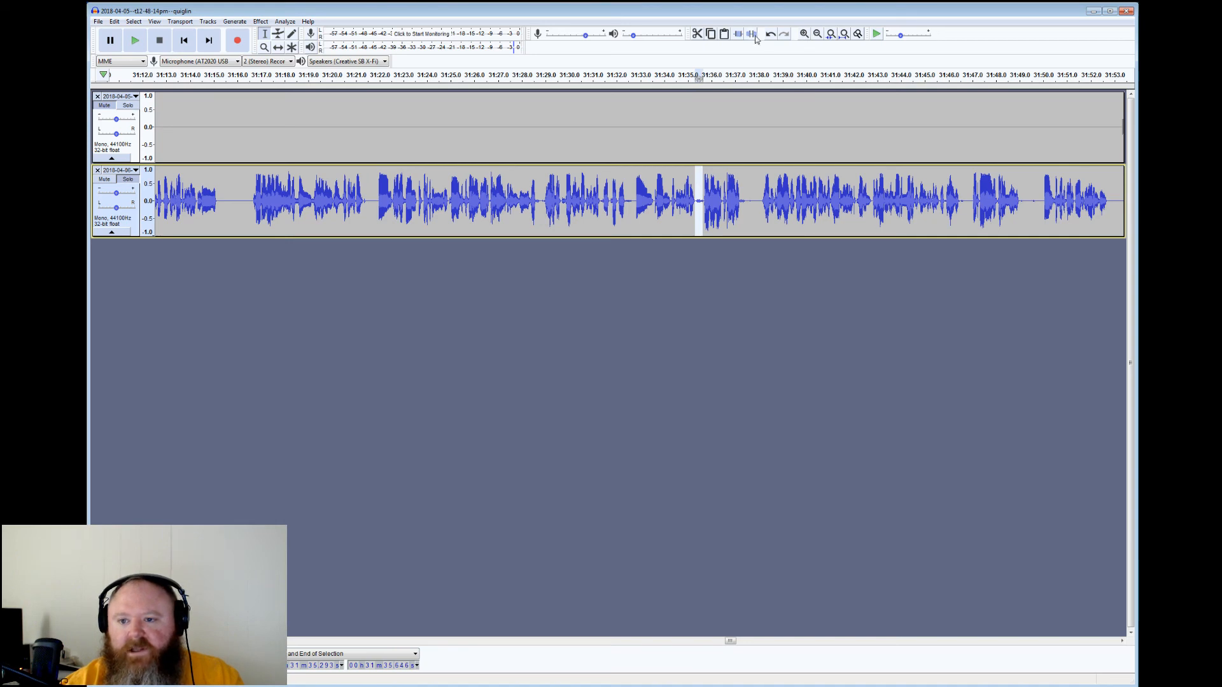
pyautogui.moveTo(1023, 77); pyautogui.dragTo(1039, 77)
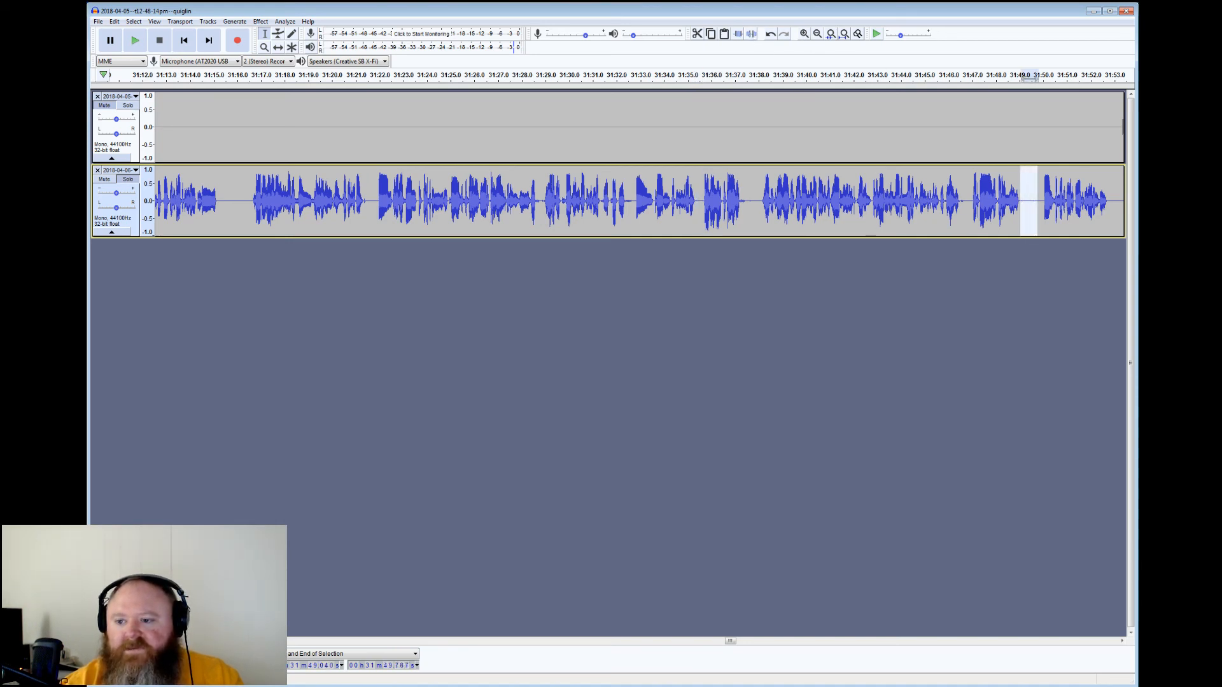
# Play from about 31:49.2, and silence the lower track at about 32:05.0 to 32:05.6, 32:15.8 to 32:16.1 and 32:27.1 to 32:27.8
pyautogui.click(1026, 214)
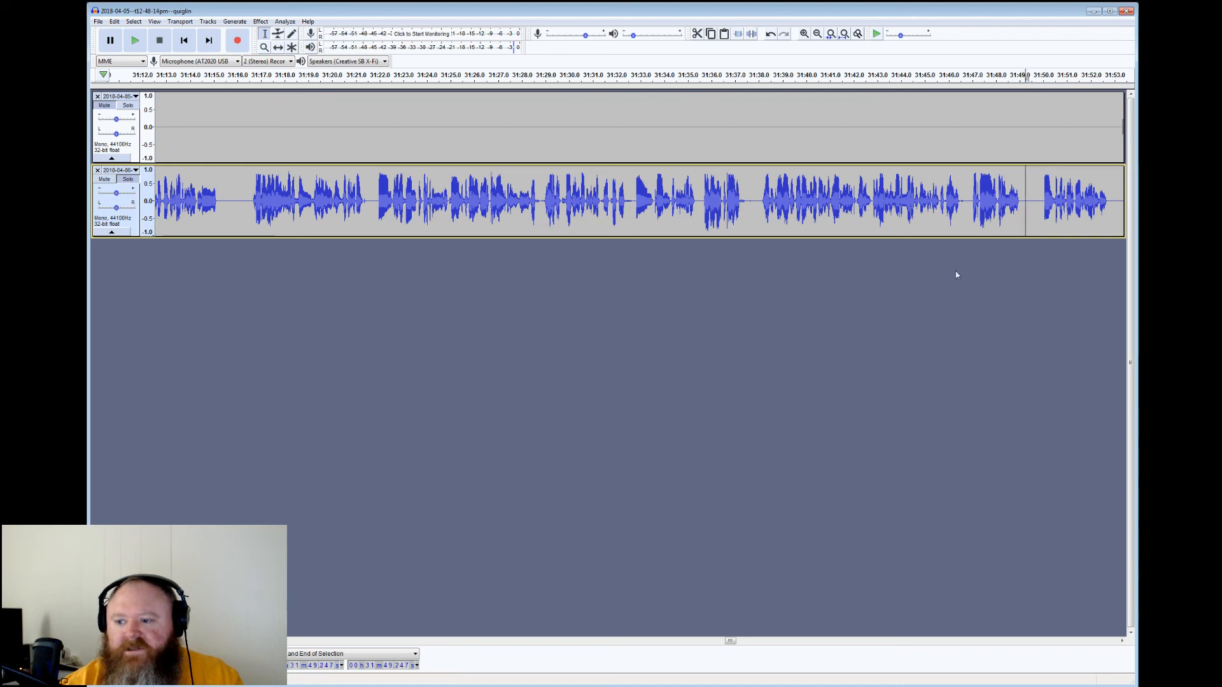
pyautogui.click(135, 41)
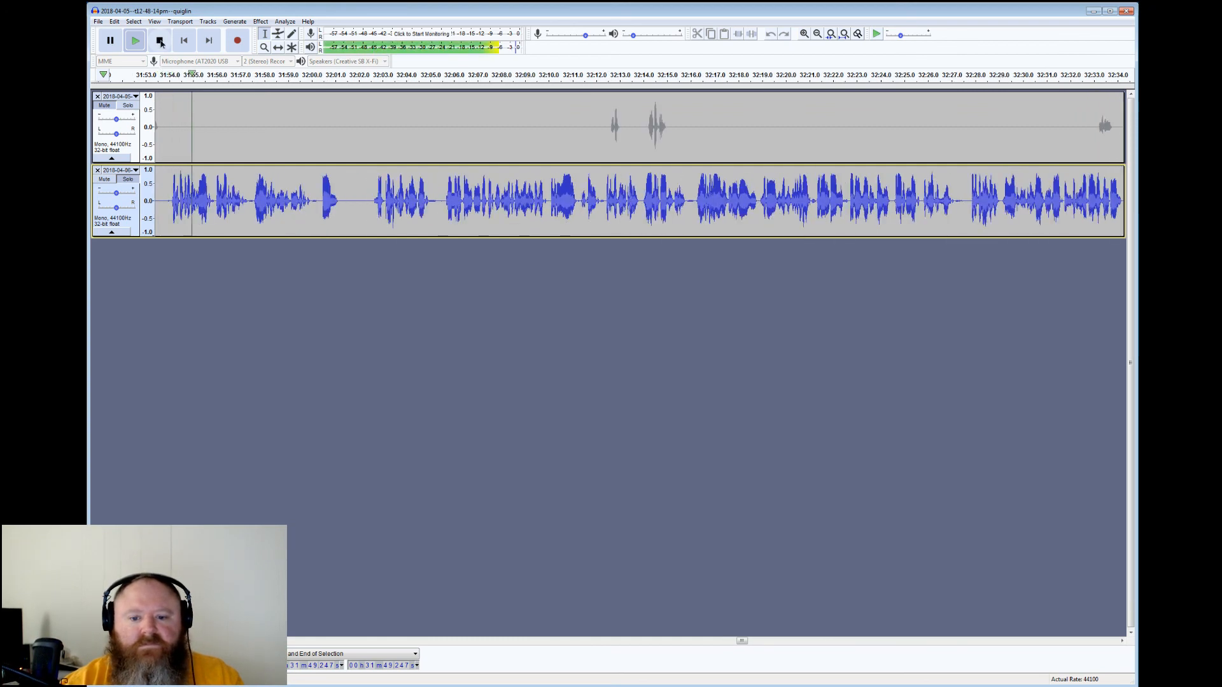
pyautogui.click(160, 41)
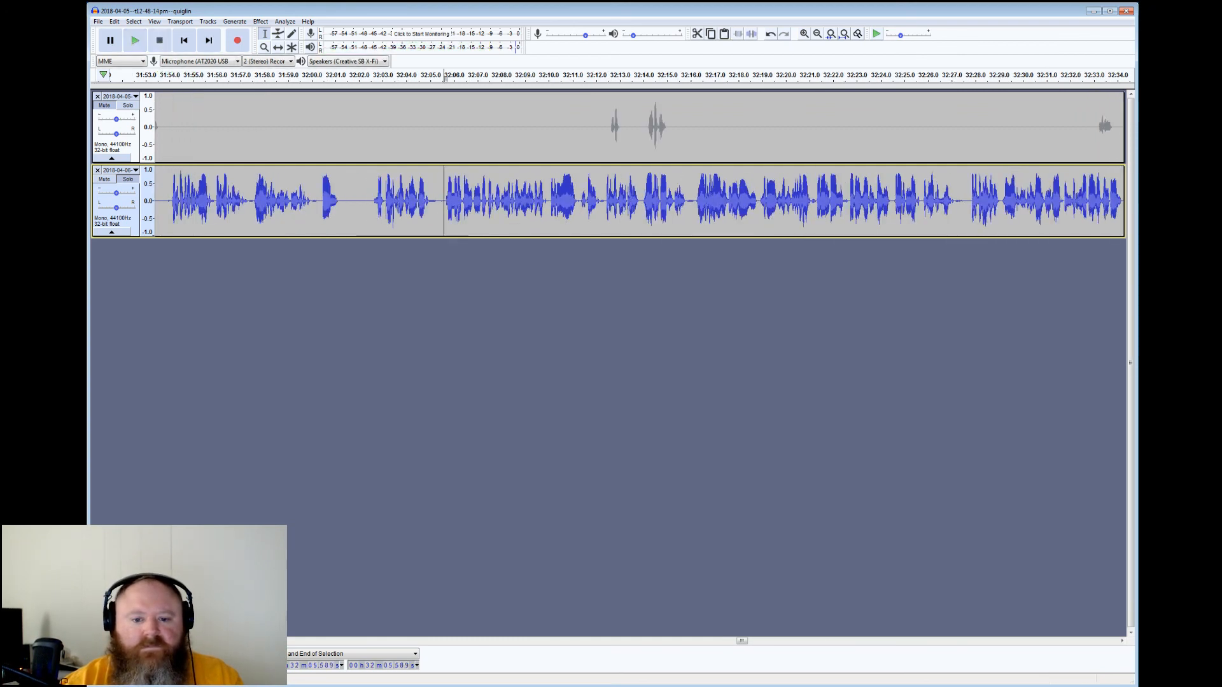
pyautogui.moveTo(445, 76); pyautogui.dragTo(433, 77)
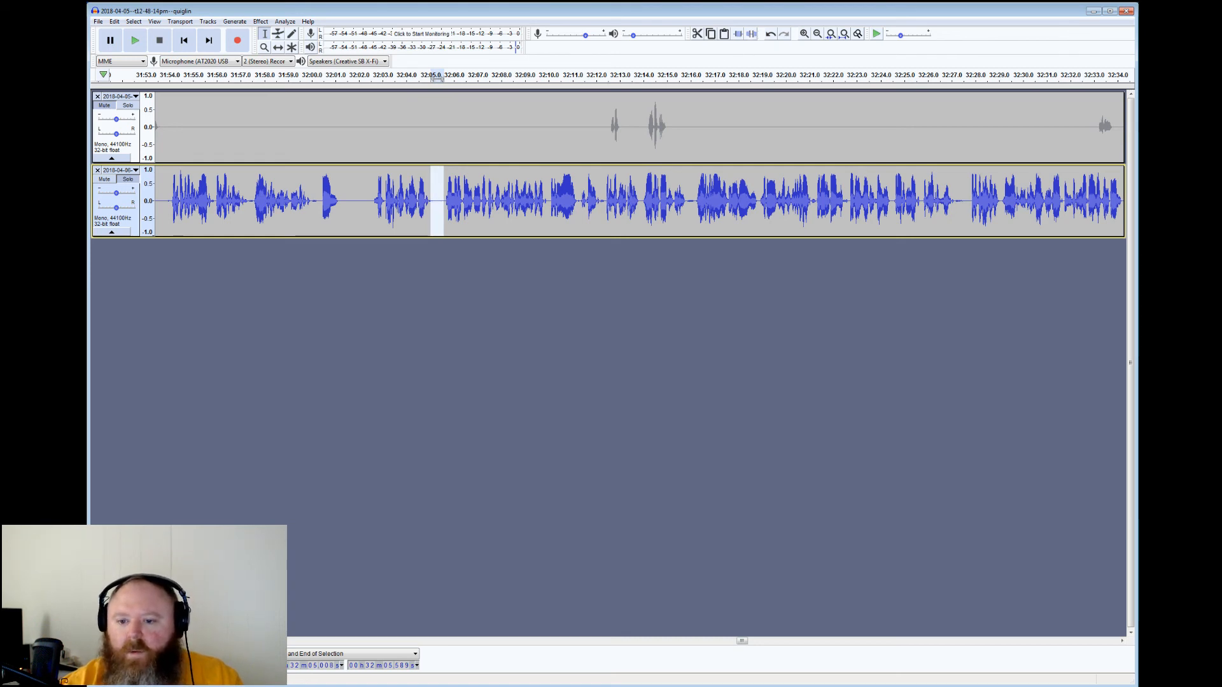
pyautogui.moveTo(694, 77); pyautogui.dragTo(686, 77)
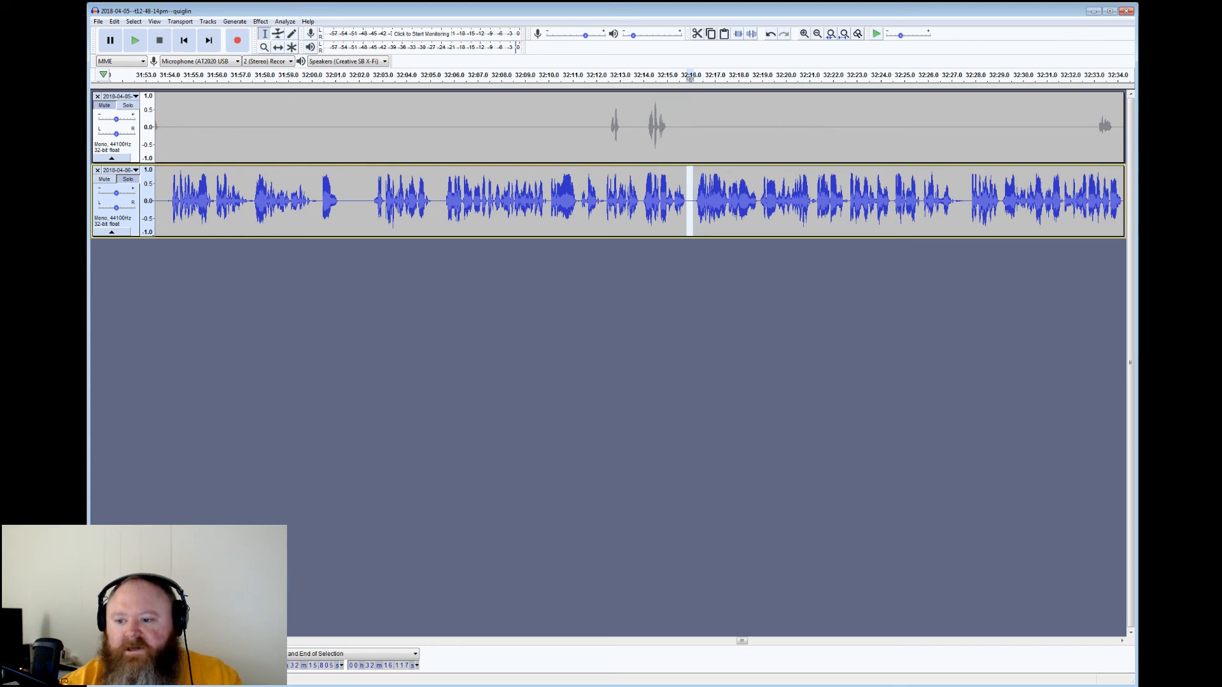
pyautogui.moveTo(972, 76); pyautogui.dragTo(957, 77)
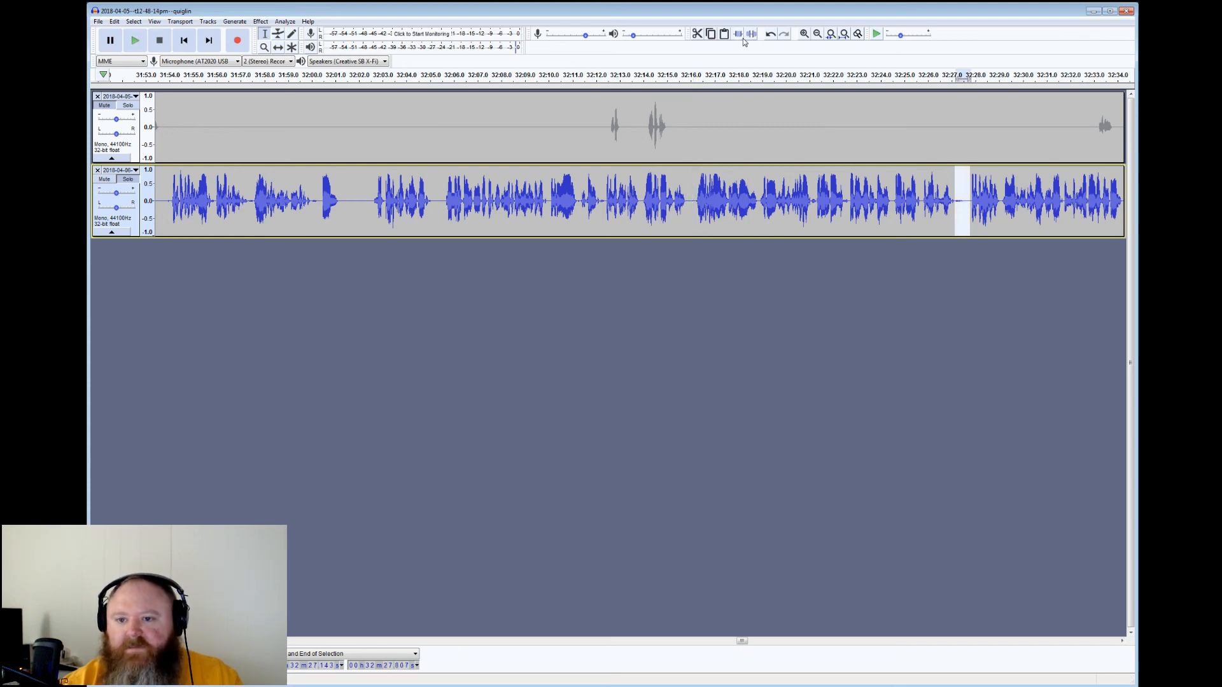
# Play the lower track from about 32:27.6 until the following section comes into view
pyautogui.click(966, 203)
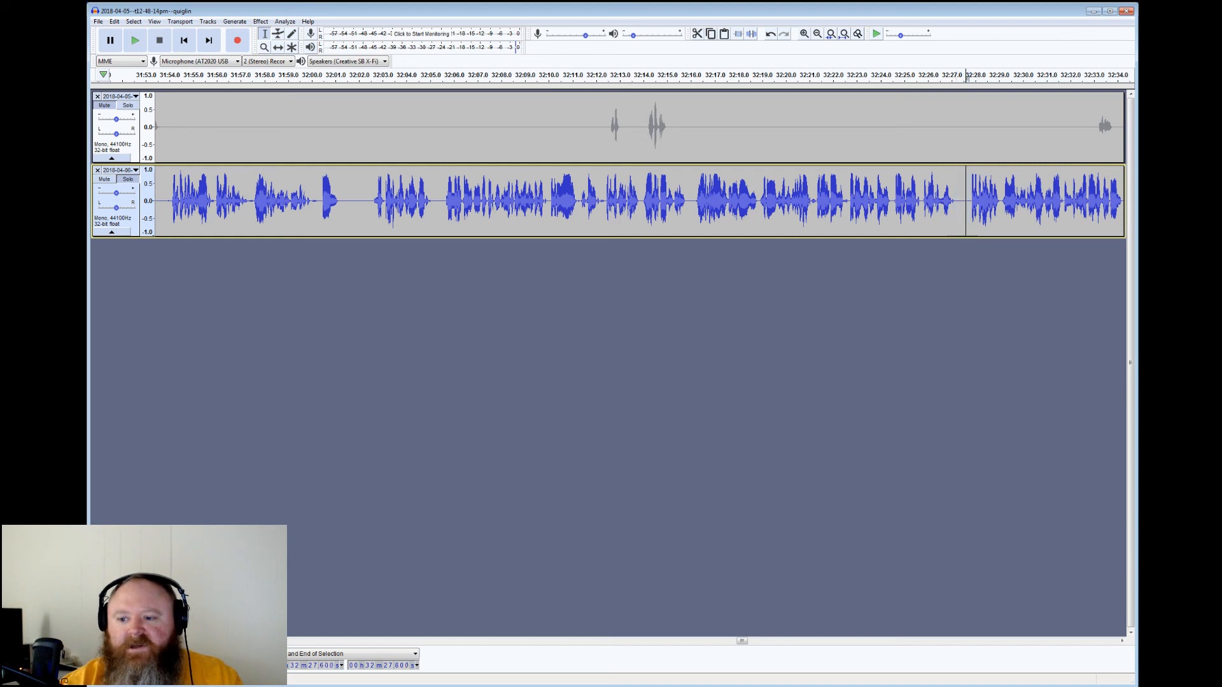
pyautogui.click(136, 42)
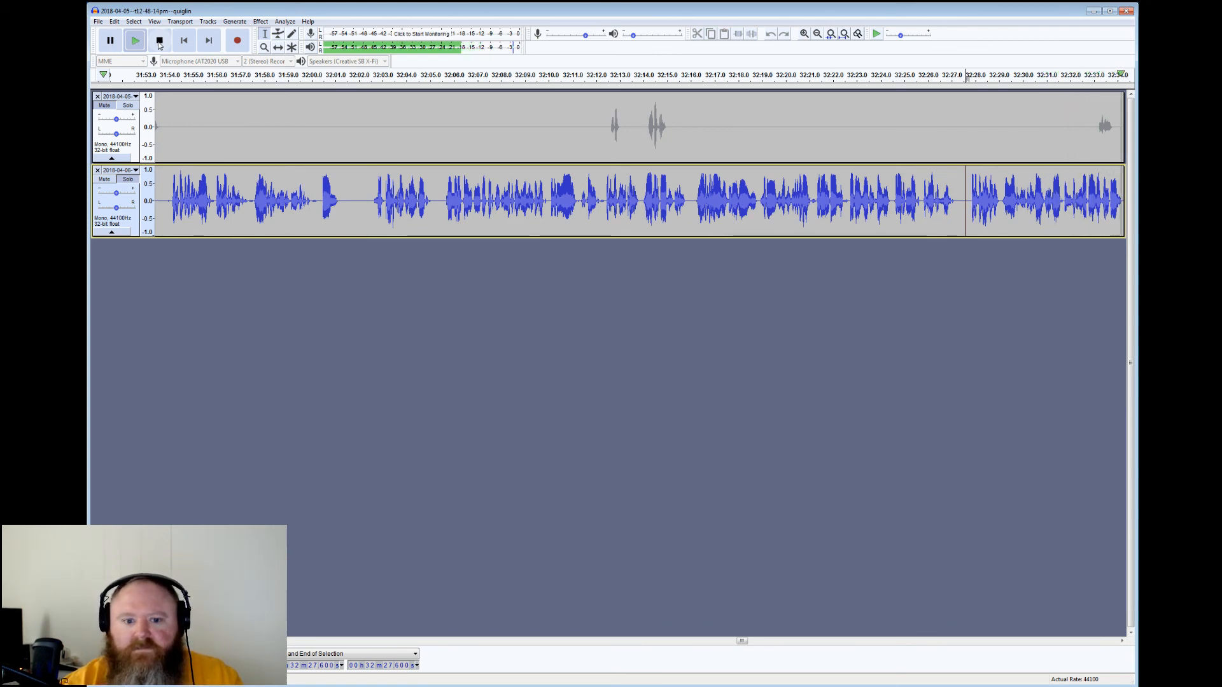
pyautogui.click(159, 42)
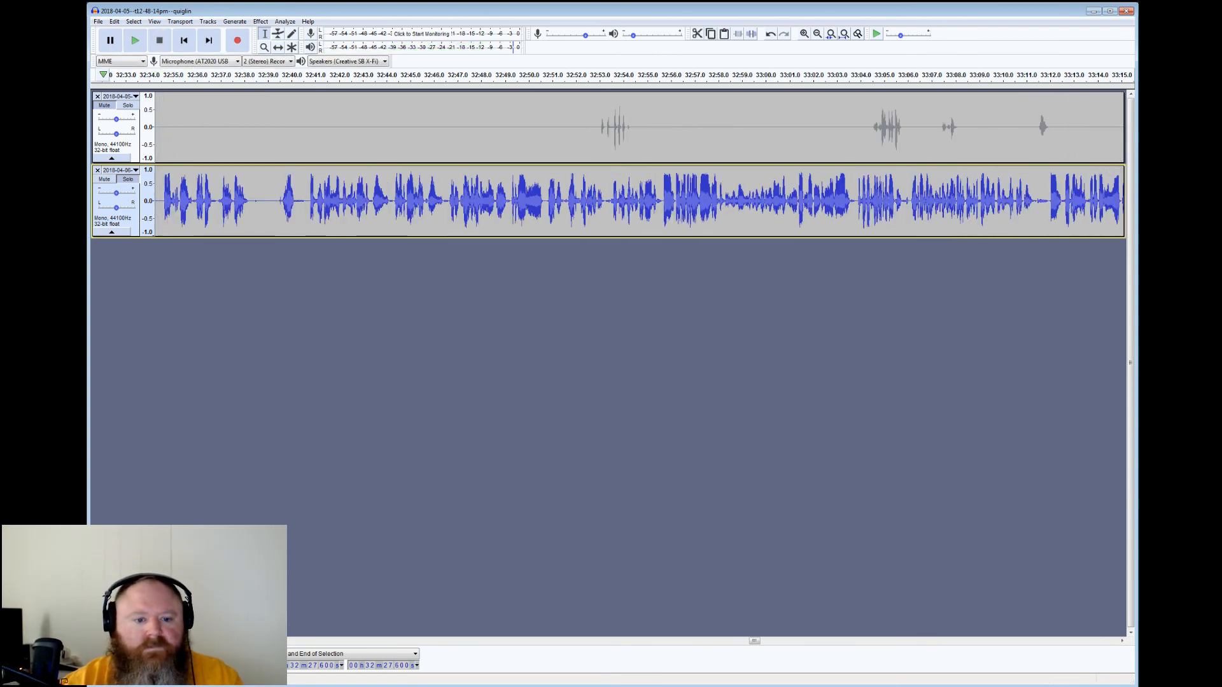
# Silence the lower track at about 32:38.3 to 32:39.6, 32:40.2 to 32:40.7 and 33:11.4 to 33:11.9
pyautogui.moveTo(251, 200); pyautogui.dragTo(279, 200)
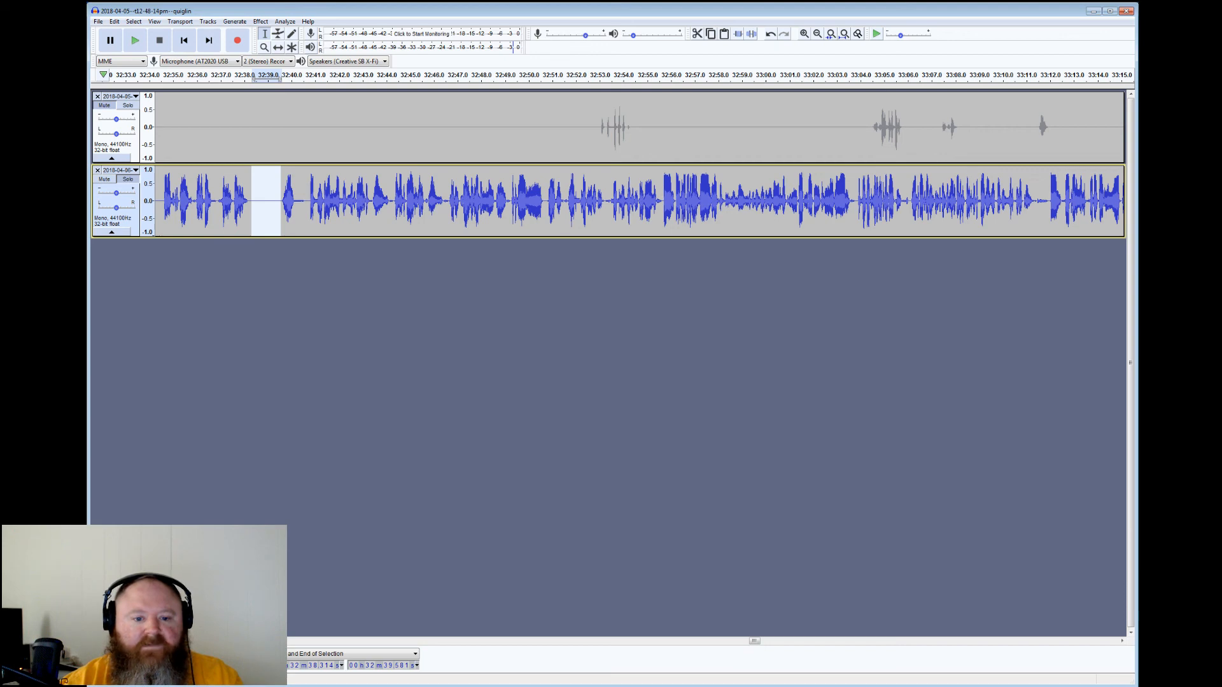
pyautogui.moveTo(308, 184); pyautogui.dragTo(296, 184)
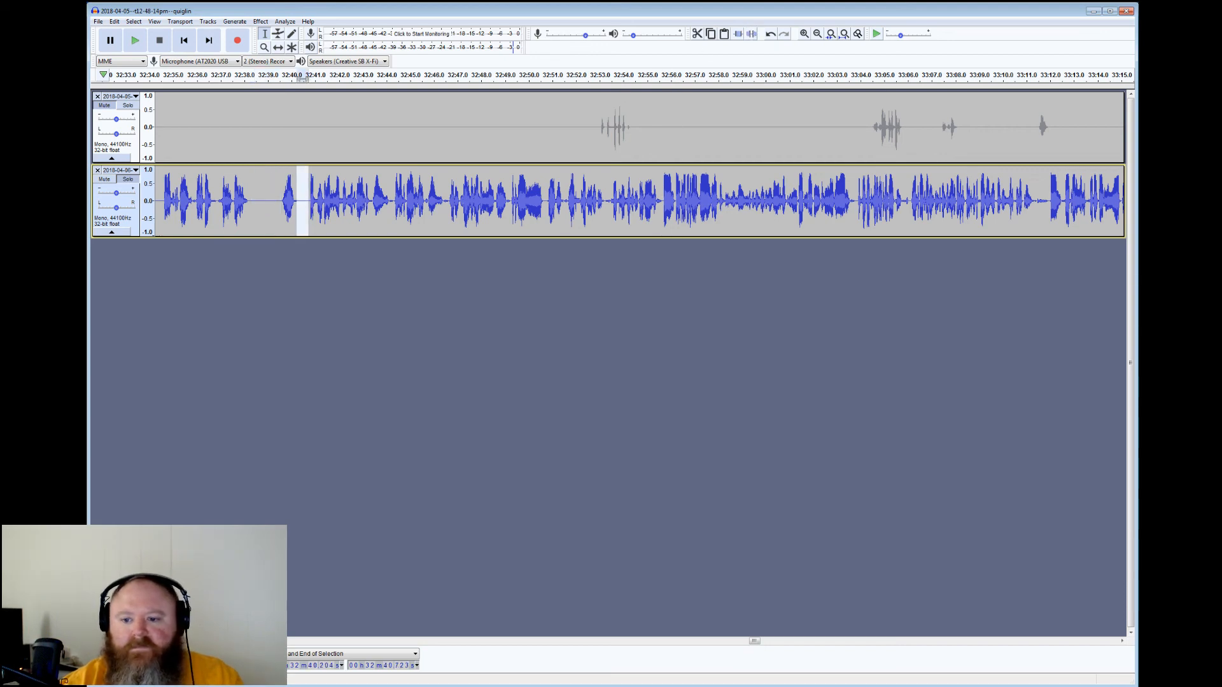
pyautogui.moveTo(1036, 191); pyautogui.dragTo(1050, 191)
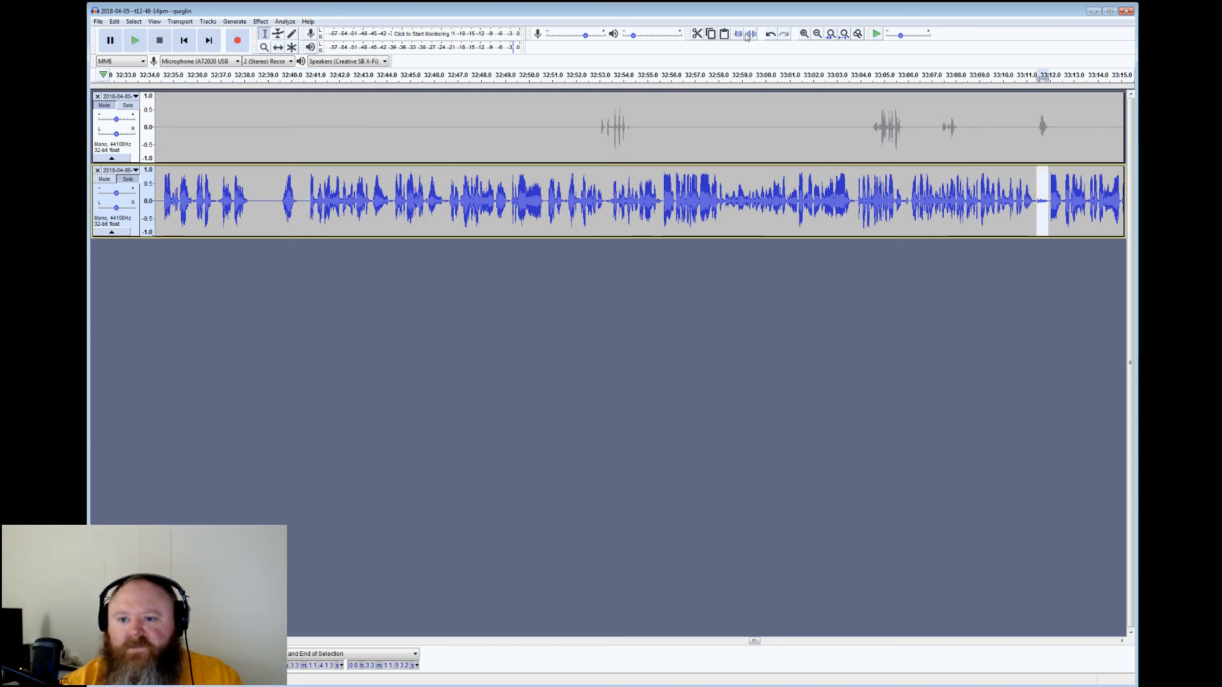
# Play from about 33:11.8, and silence the lower track at about 33:23.2 to 33:23.8 and 33:31.7 to 33:32.2
pyautogui.click(1046, 195)
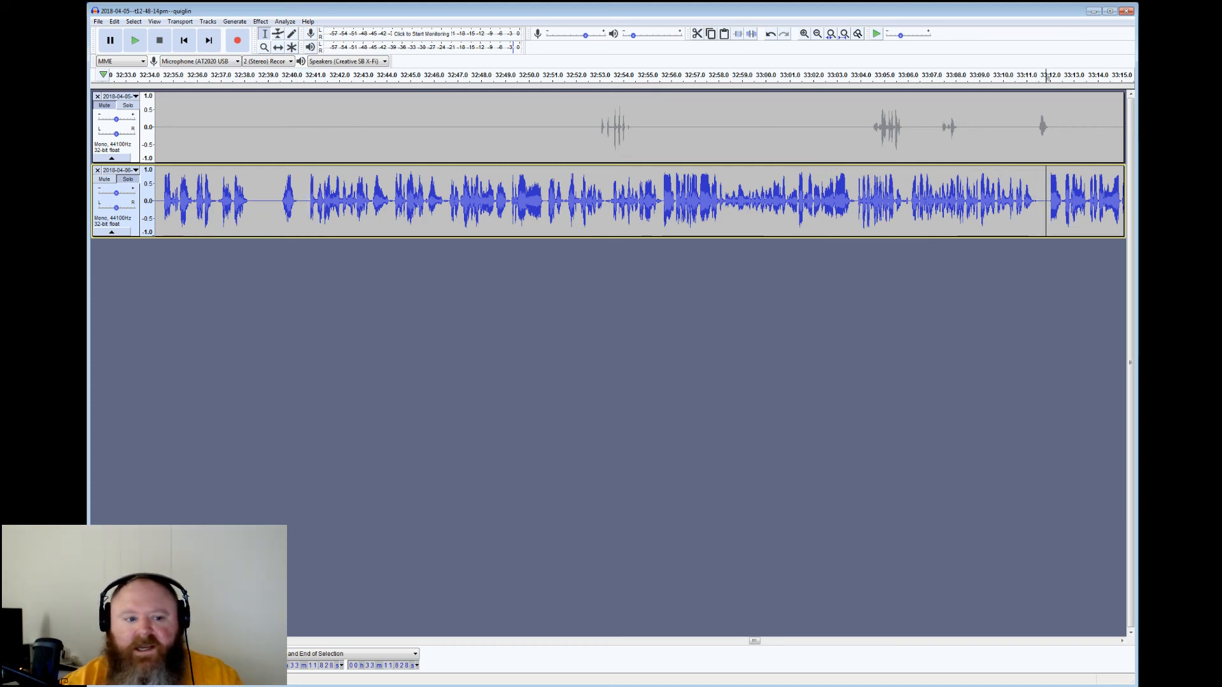
pyautogui.click(136, 42)
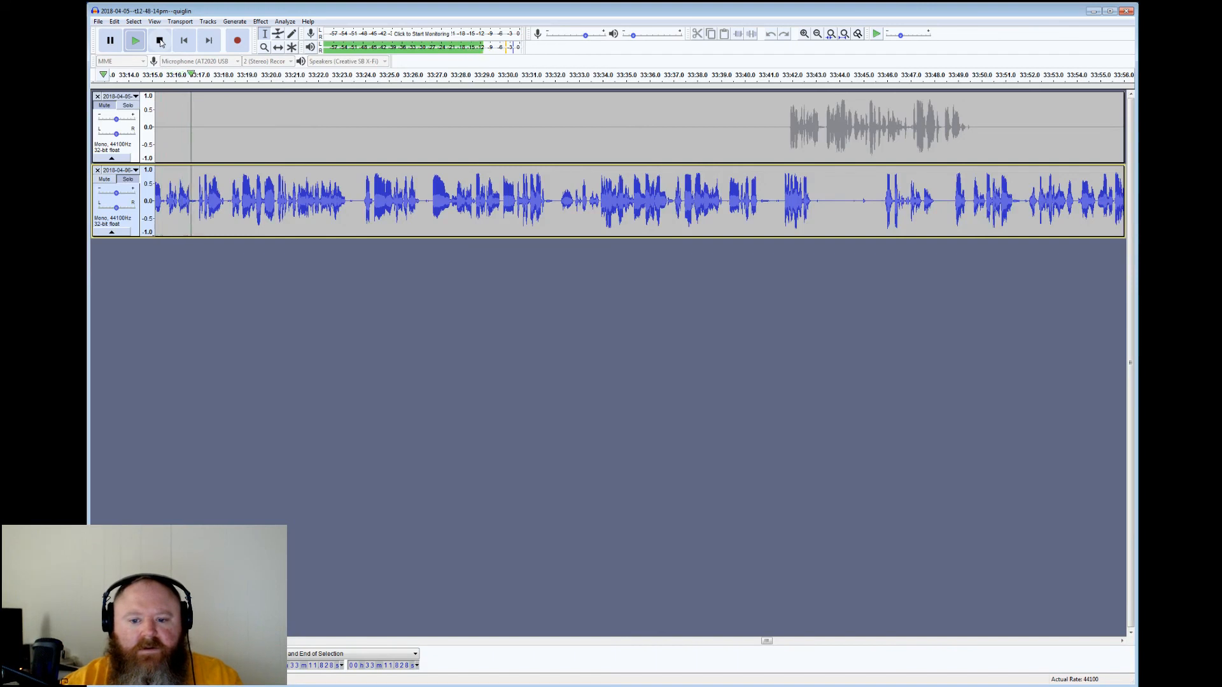
pyautogui.click(160, 41)
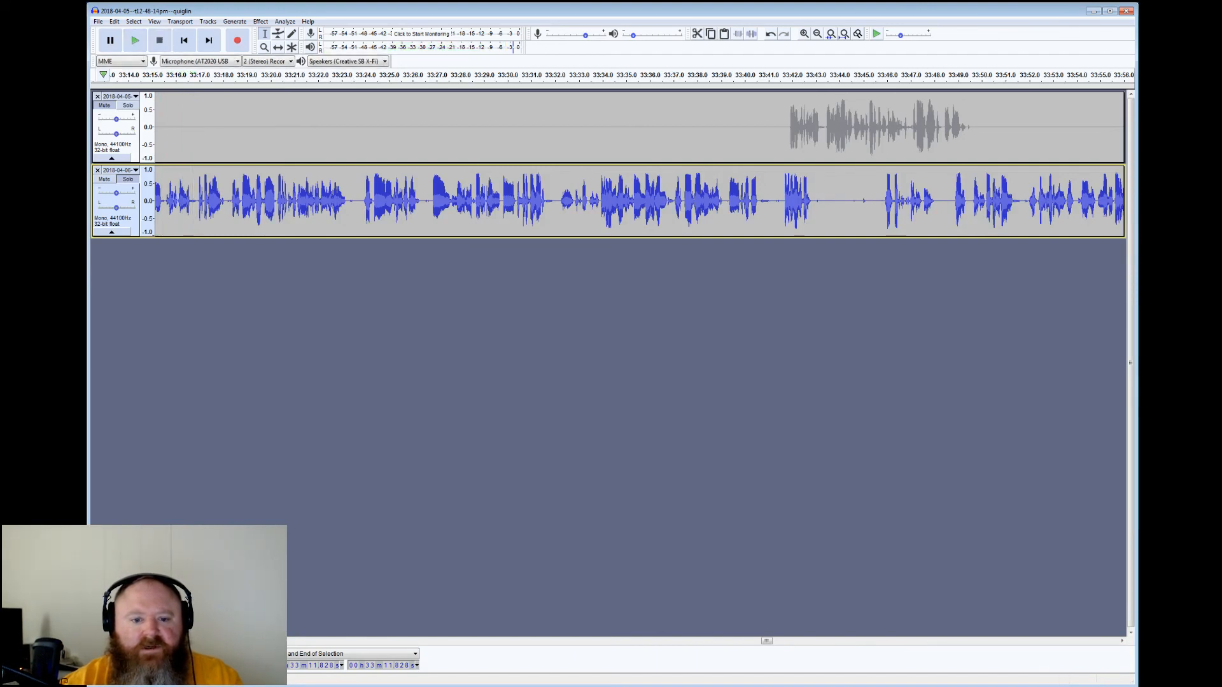
pyautogui.moveTo(361, 76); pyautogui.dragTo(348, 77)
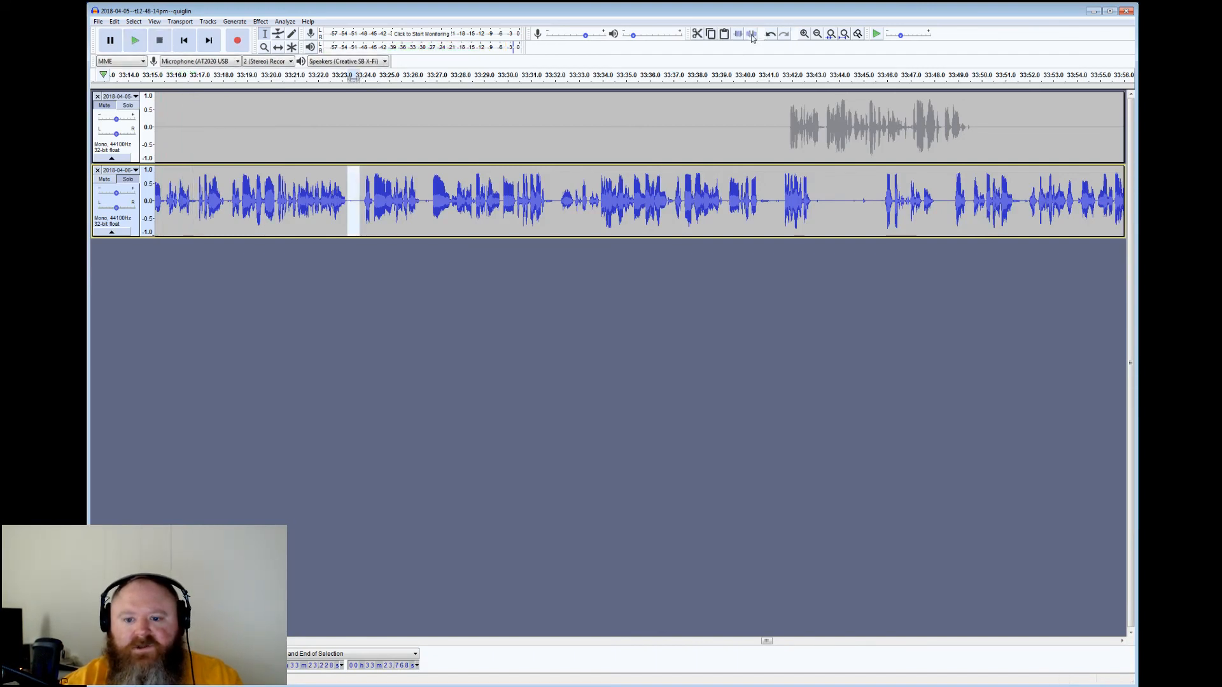
pyautogui.moveTo(559, 76); pyautogui.dragTo(548, 77)
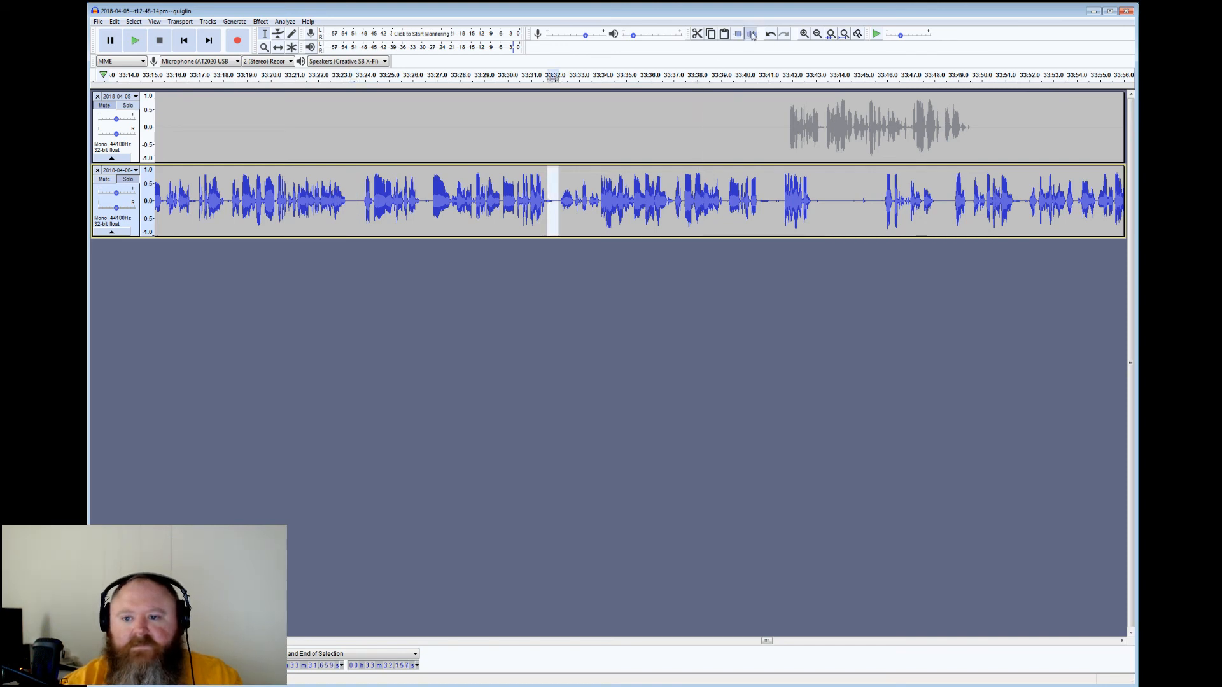
# Silence the lower track's gaps at about 33:42.9 to 33:45.8, 33:40.6 to 33:41.6 and 33:51.4 to 33:52.0
pyautogui.moveTo(813, 76); pyautogui.dragTo(884, 77)
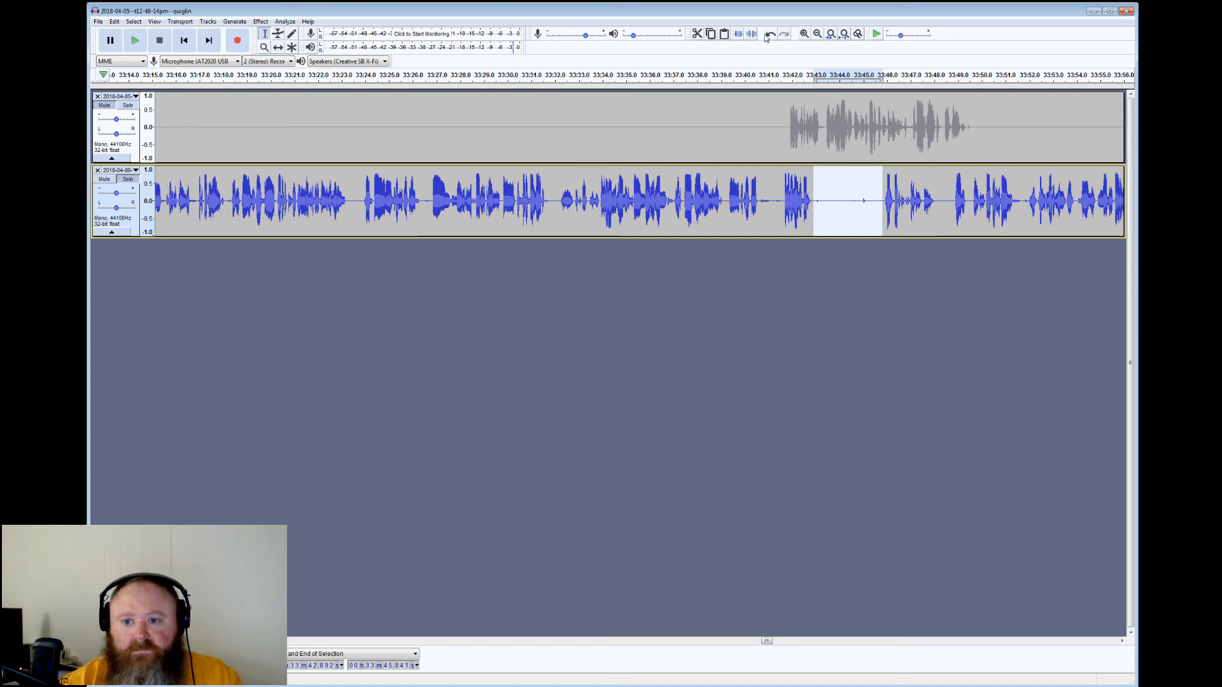
pyautogui.moveTo(759, 197); pyautogui.dragTo(784, 197)
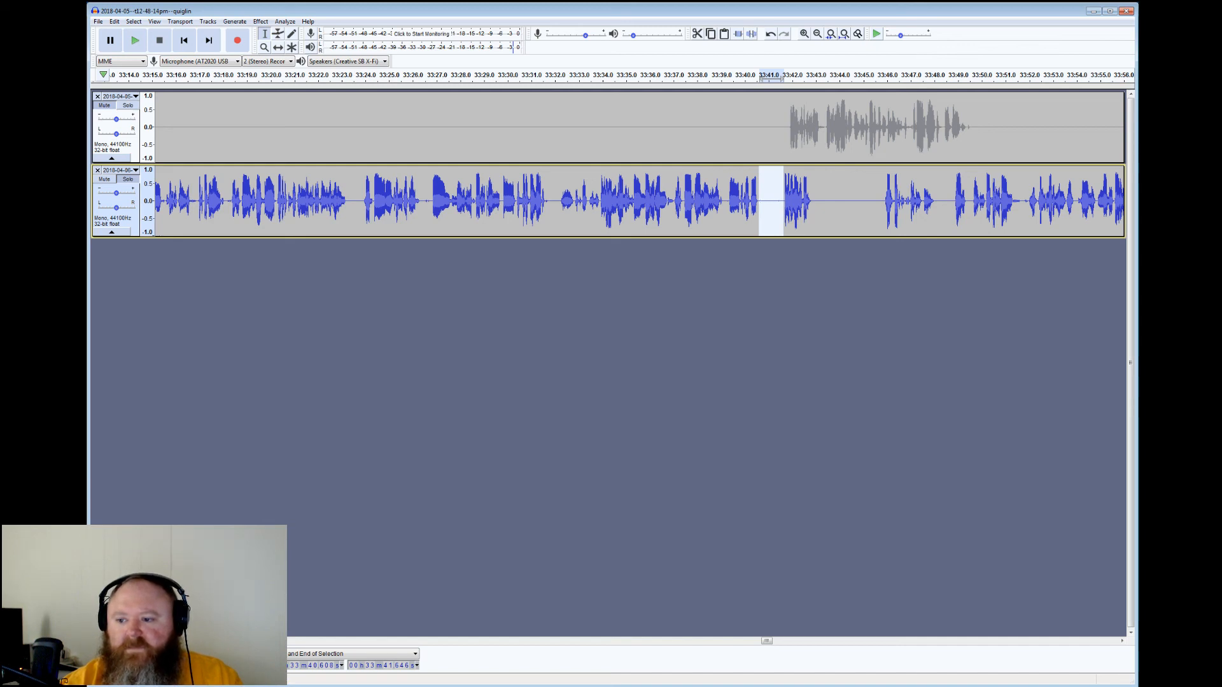
pyautogui.moveTo(1015, 201); pyautogui.dragTo(1029, 201)
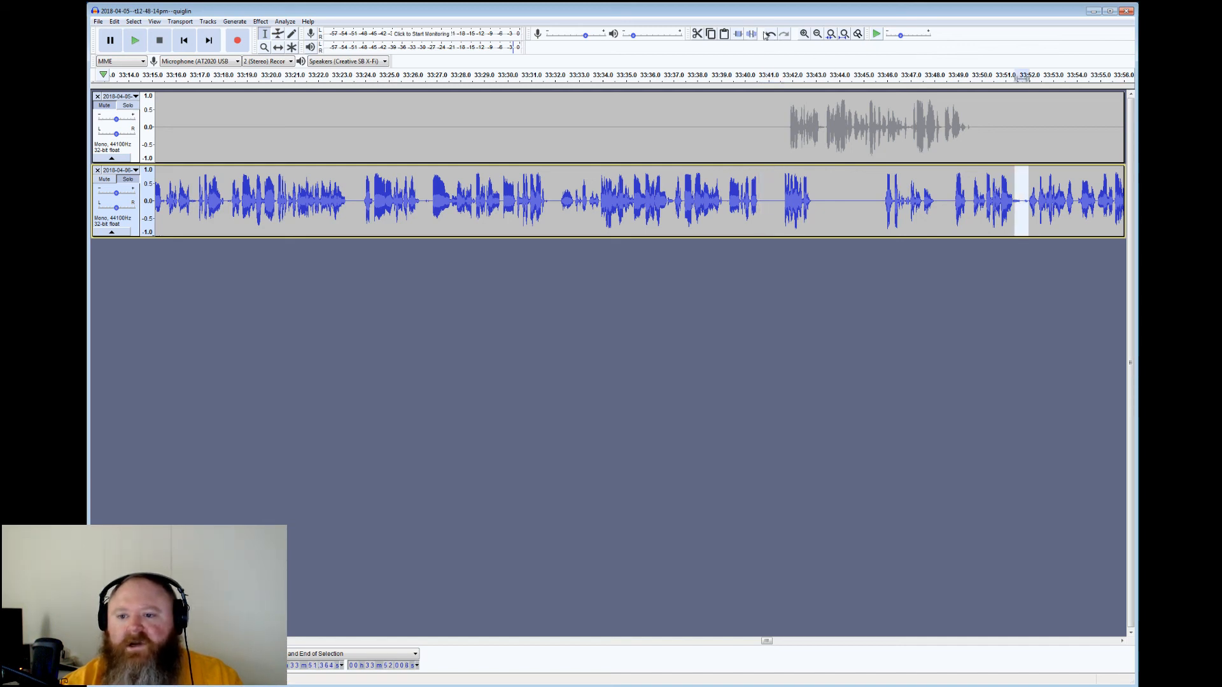
# Play from about 33:51.8, and silence the lower track at about 33:59.1 to 33:59.4, 34:21.5 to 34:21.8 and 34:06.5 to 34:07.1
pyautogui.click(1026, 182)
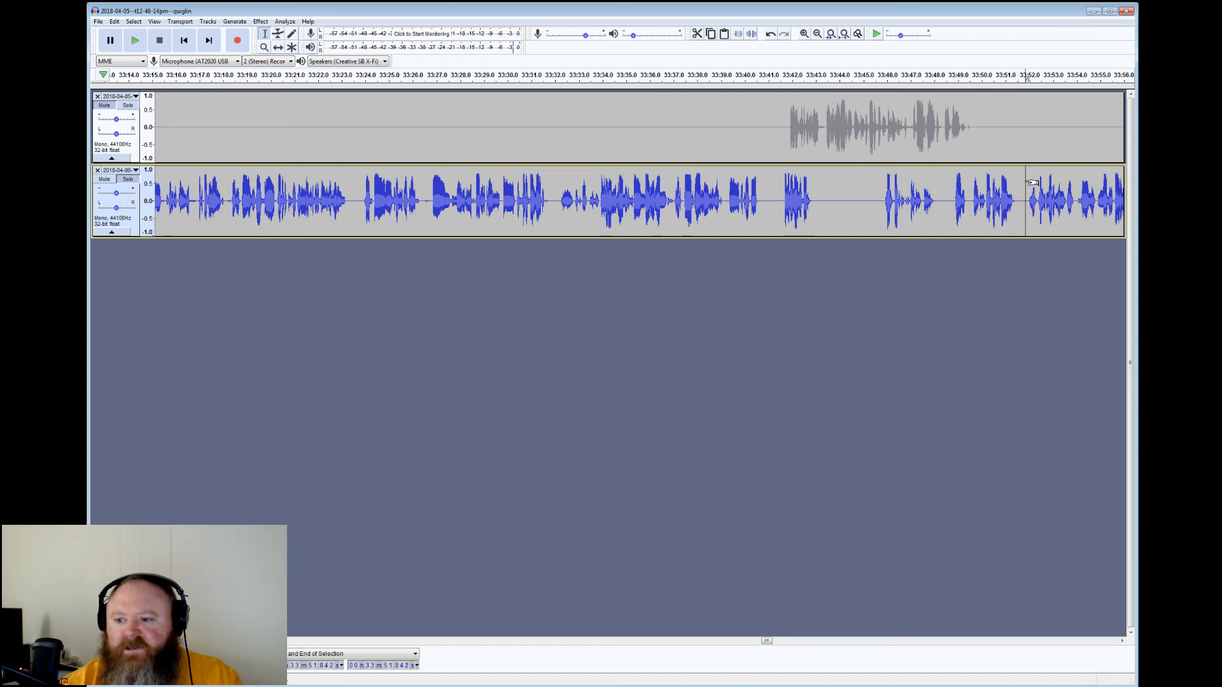
pyautogui.click(135, 40)
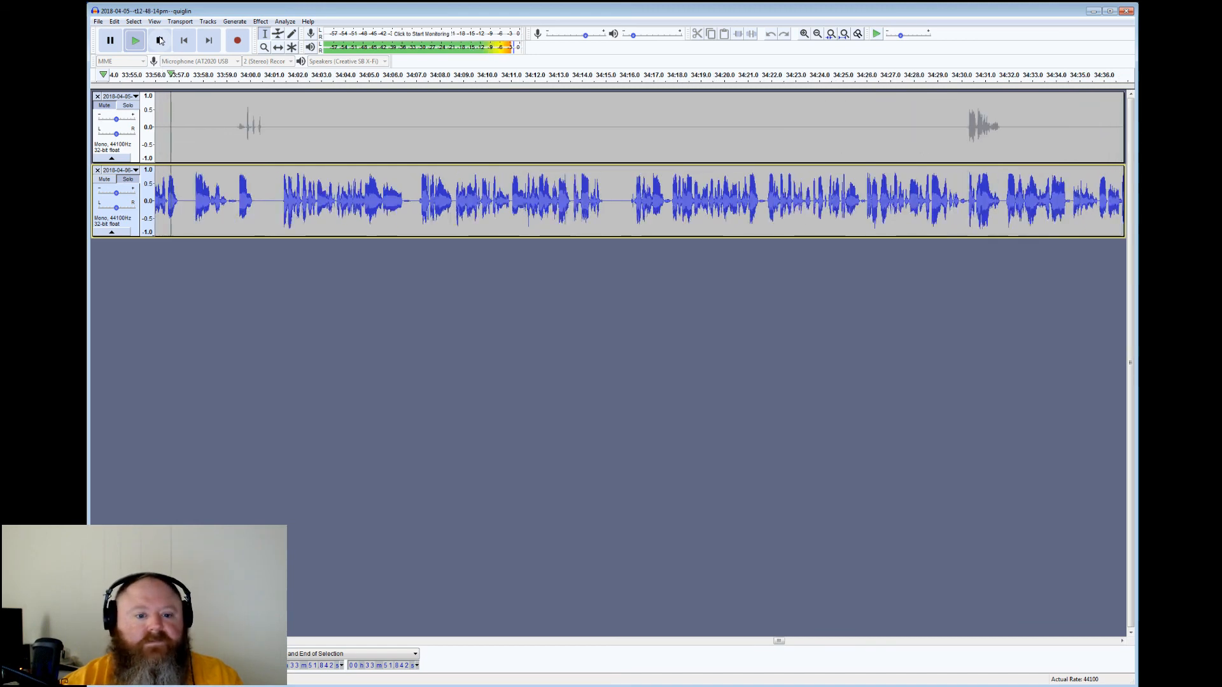
pyautogui.click(160, 40)
pyautogui.moveTo(228, 201); pyautogui.dragTo(234, 201)
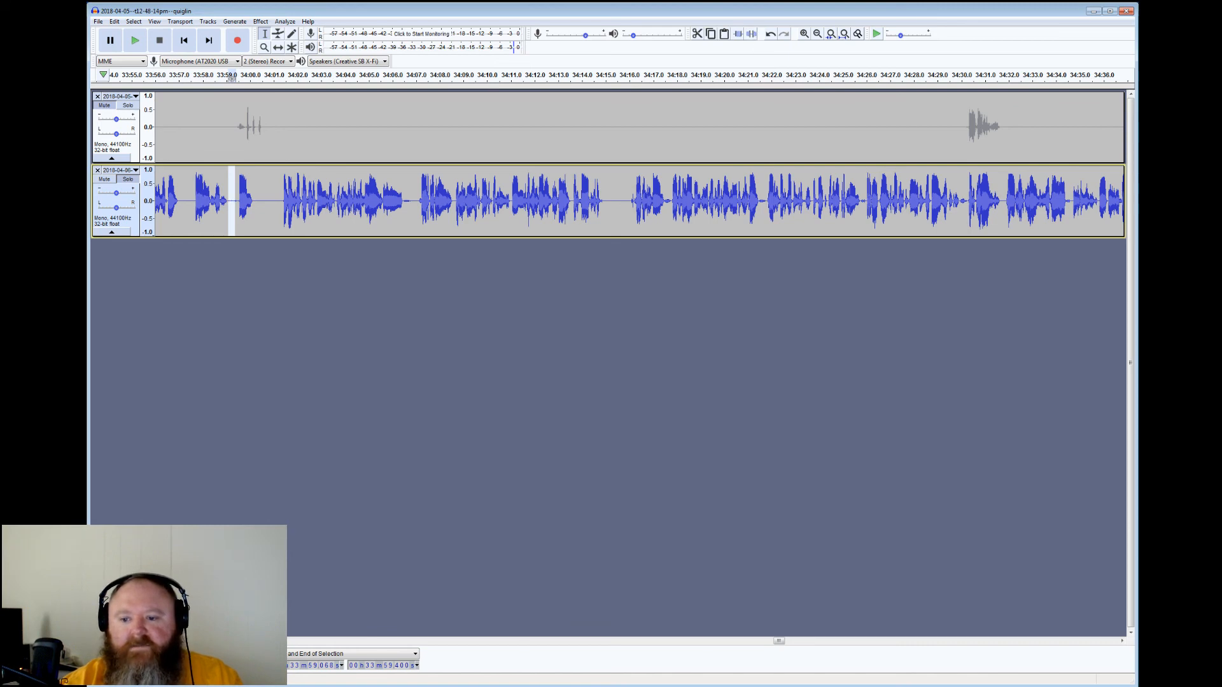
pyautogui.moveTo(766, 202); pyautogui.dragTo(760, 201)
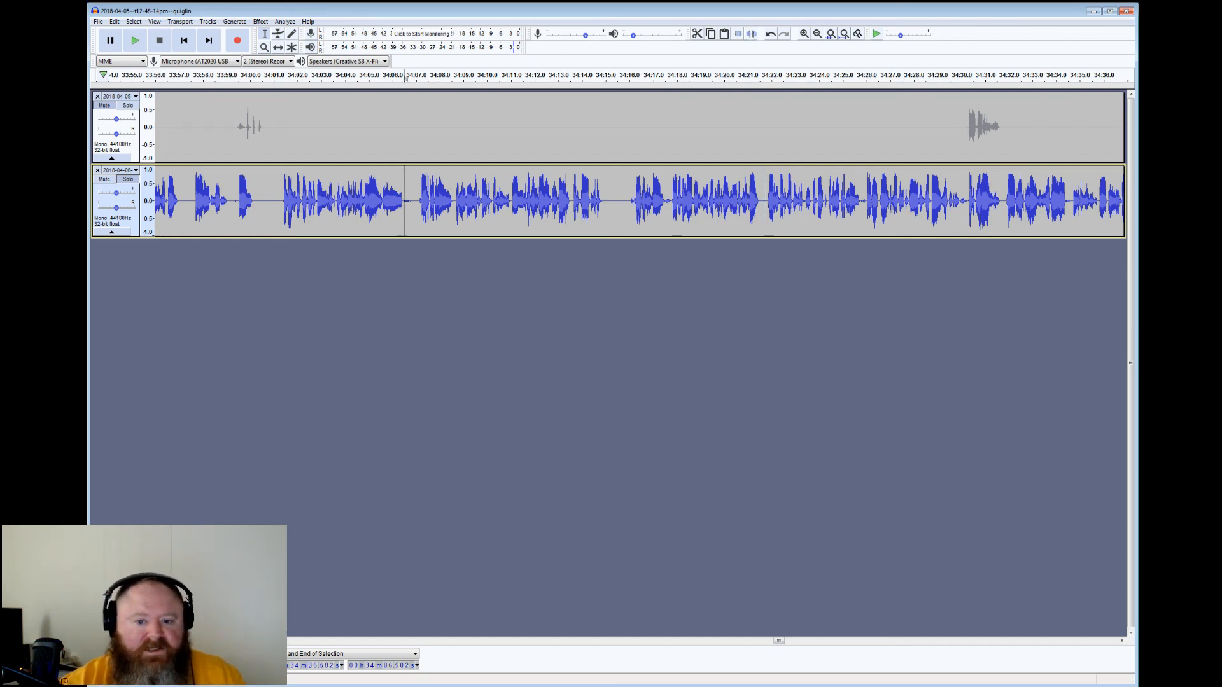
pyautogui.moveTo(405, 76); pyautogui.dragTo(418, 76)
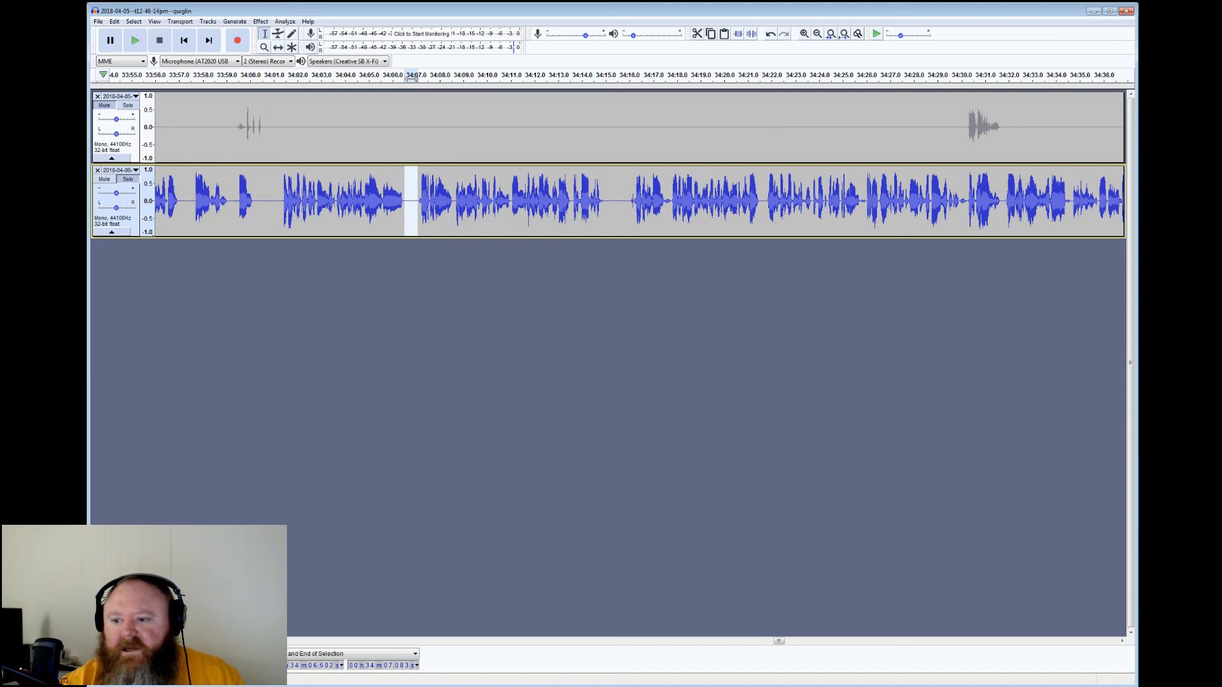
# Play from about 34:31.9, and silence the lower track's gap at about 34:41.3 to 34:41.7
pyautogui.click(1007, 77)
pyautogui.click(135, 40)
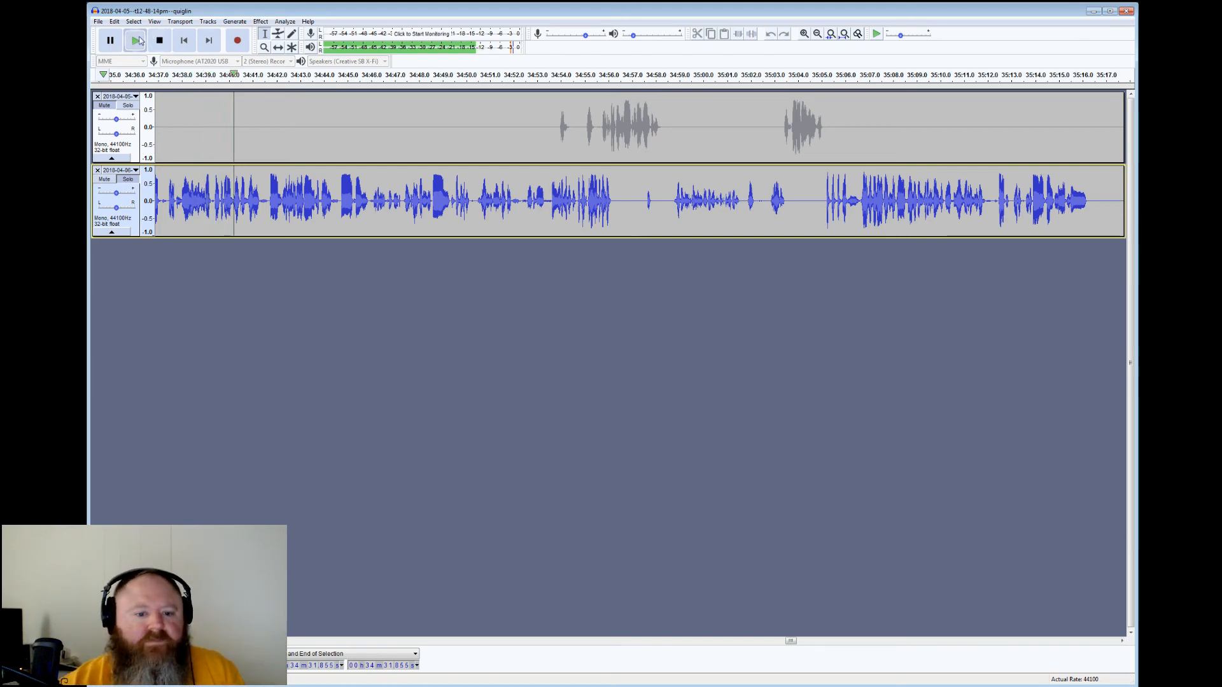
pyautogui.click(155, 40)
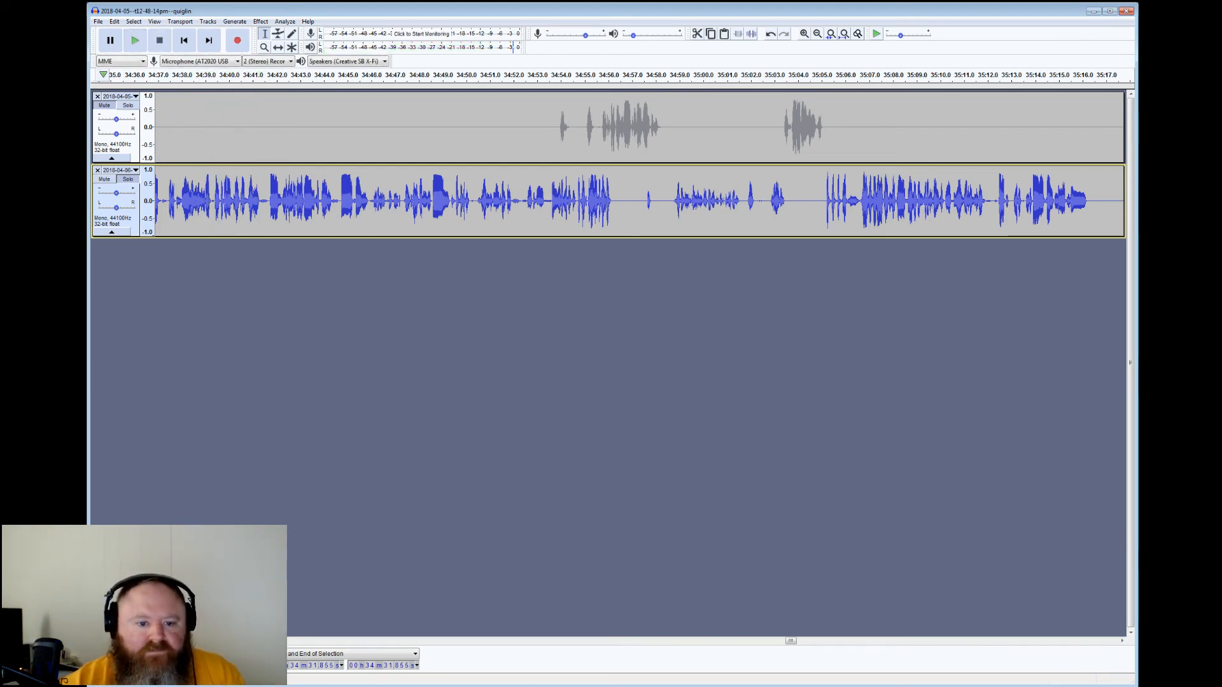
pyautogui.moveTo(269, 76); pyautogui.dragTo(261, 76)
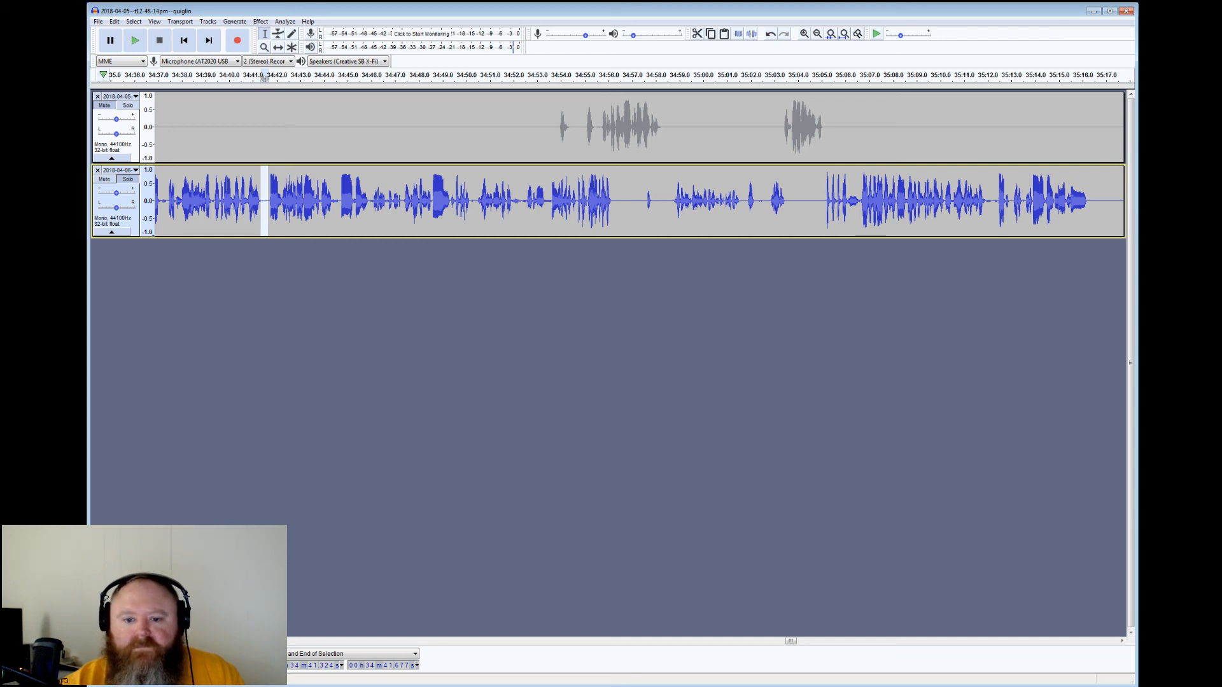
# Play the lower track from about 34:50.3 into the quiet passage near 34:57, and switch to the broadcasting software's window
pyautogui.click(471, 184)
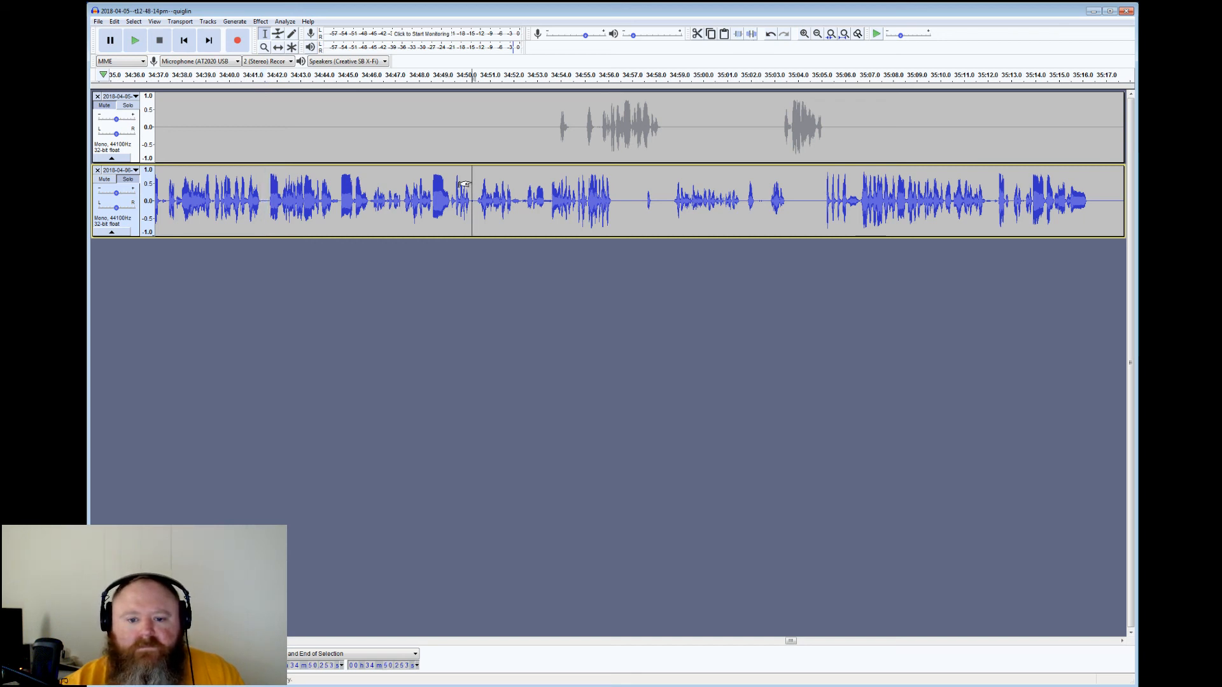
pyautogui.click(135, 40)
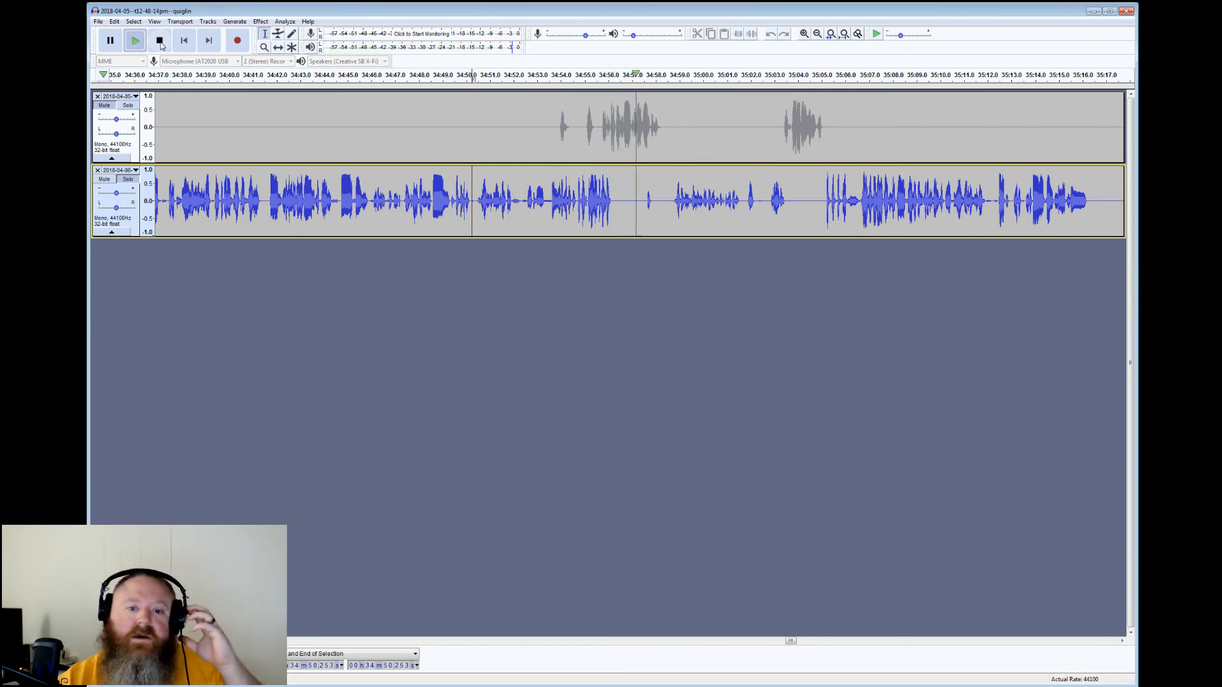
pyautogui.click(161, 42)
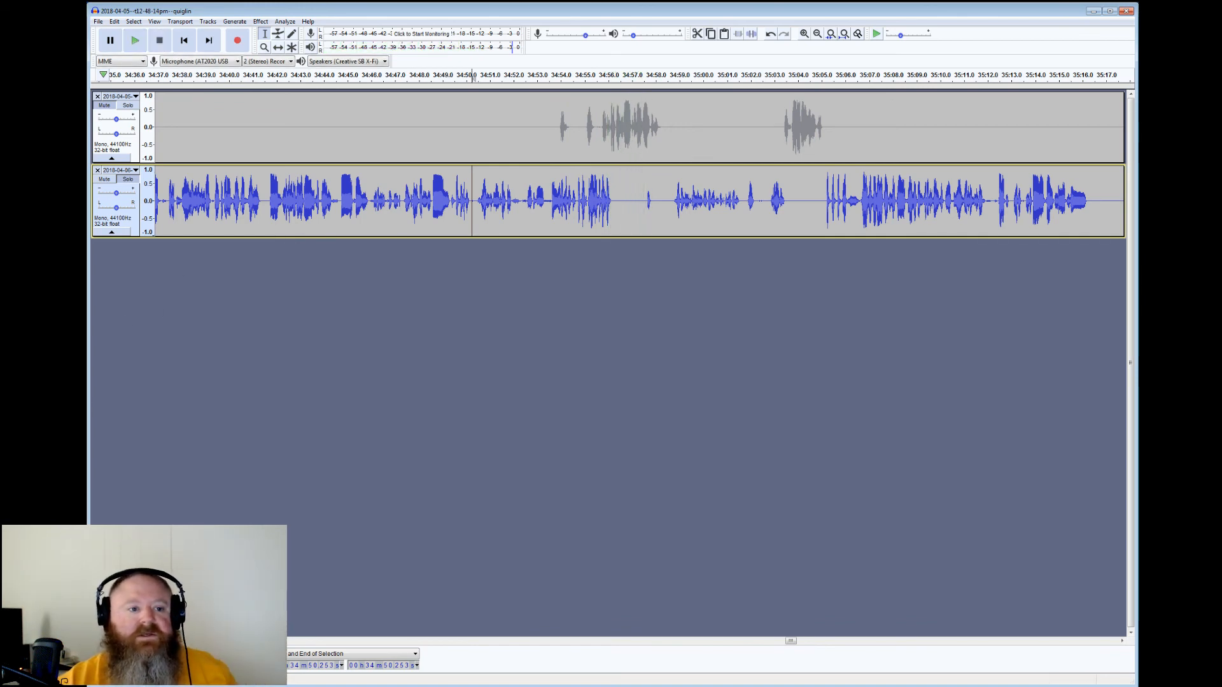
pyautogui.hotkey('alt', 'Tab')
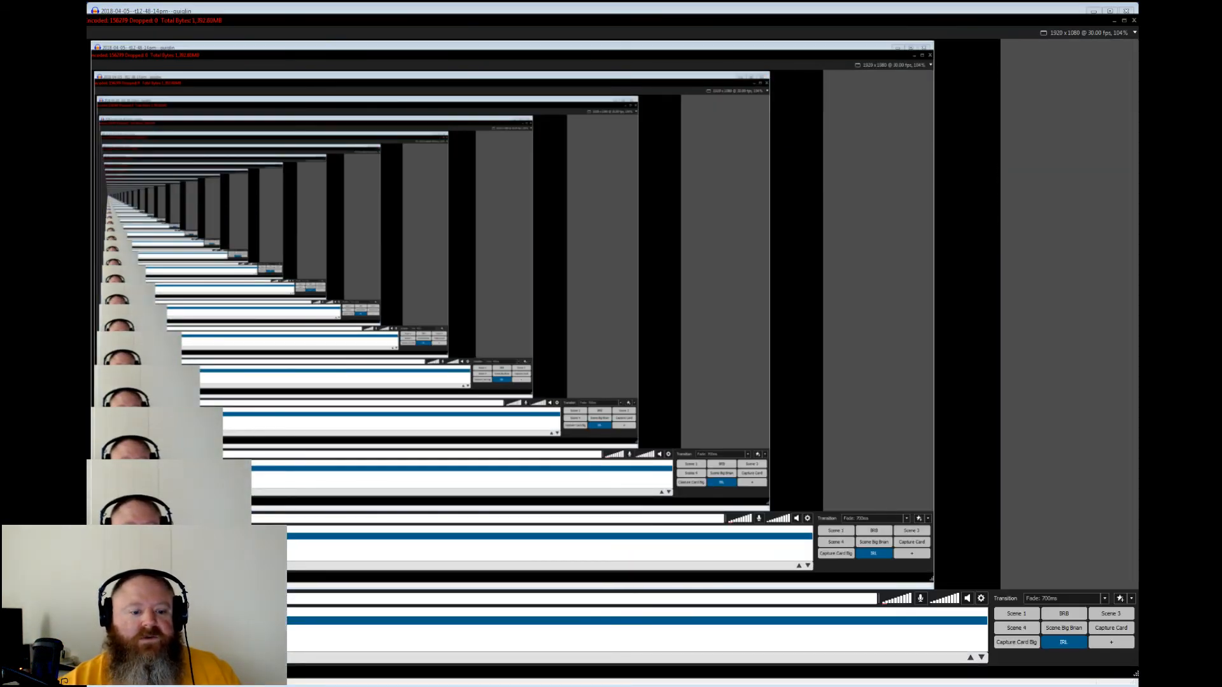